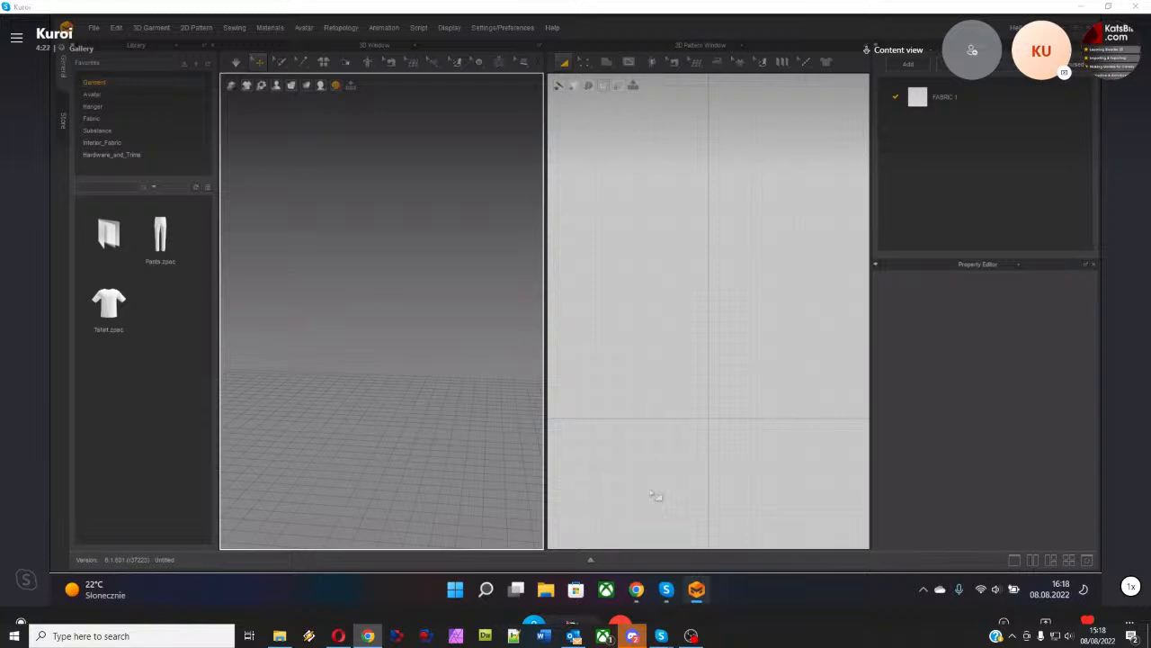
click(635, 589)
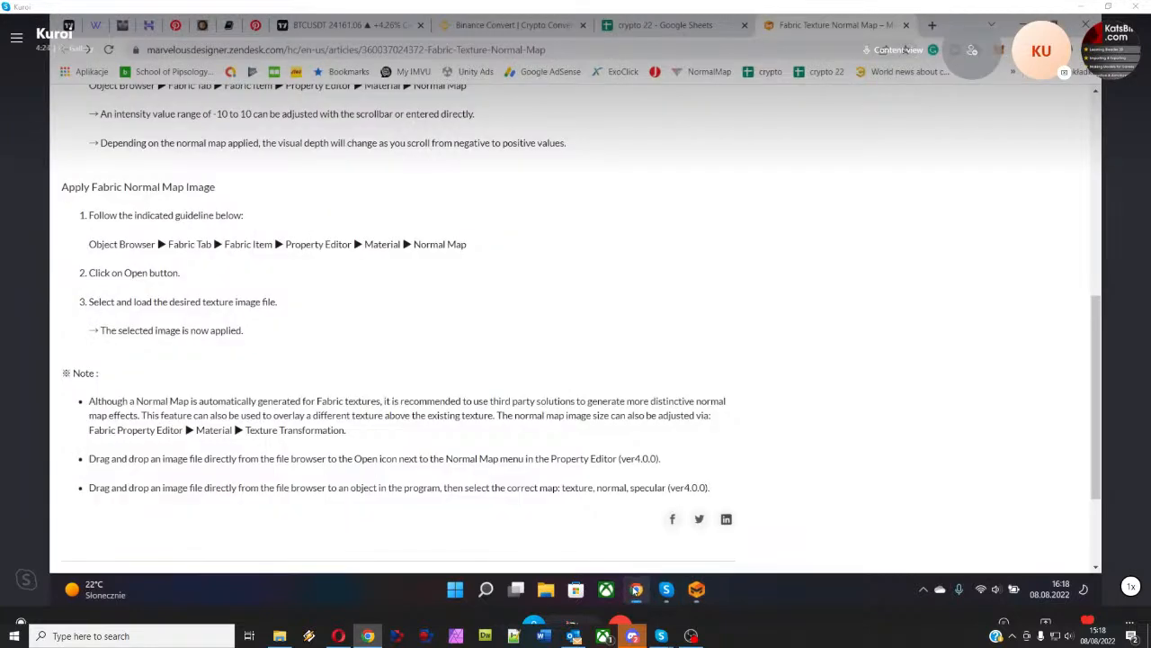
click(636, 590)
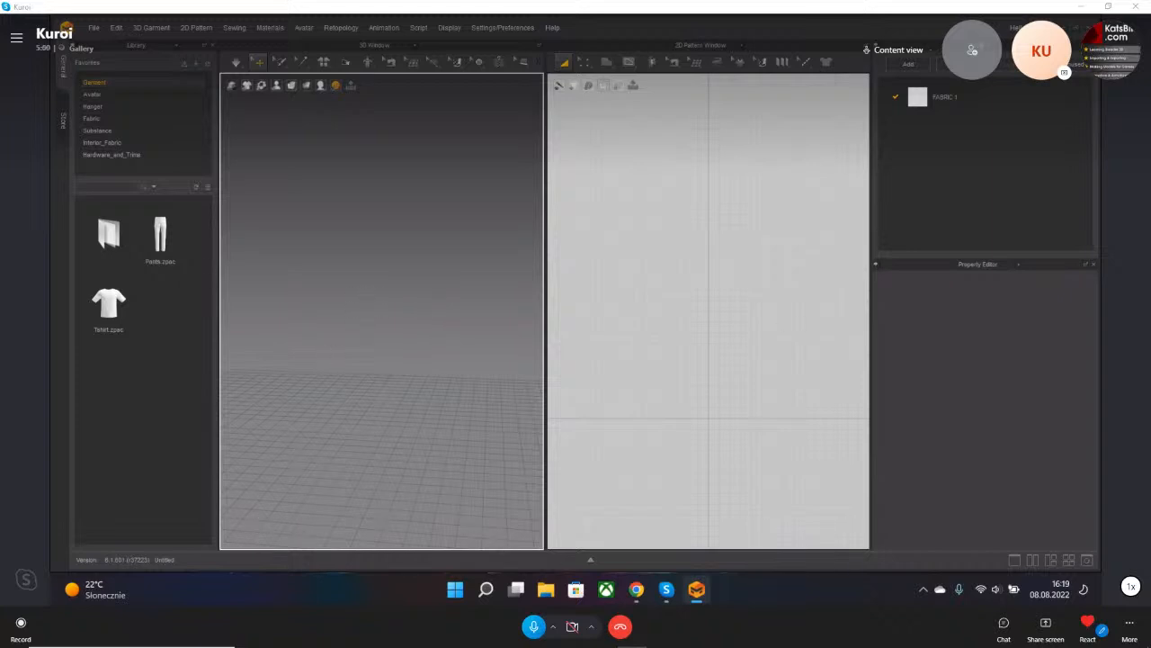
click(1079, 33)
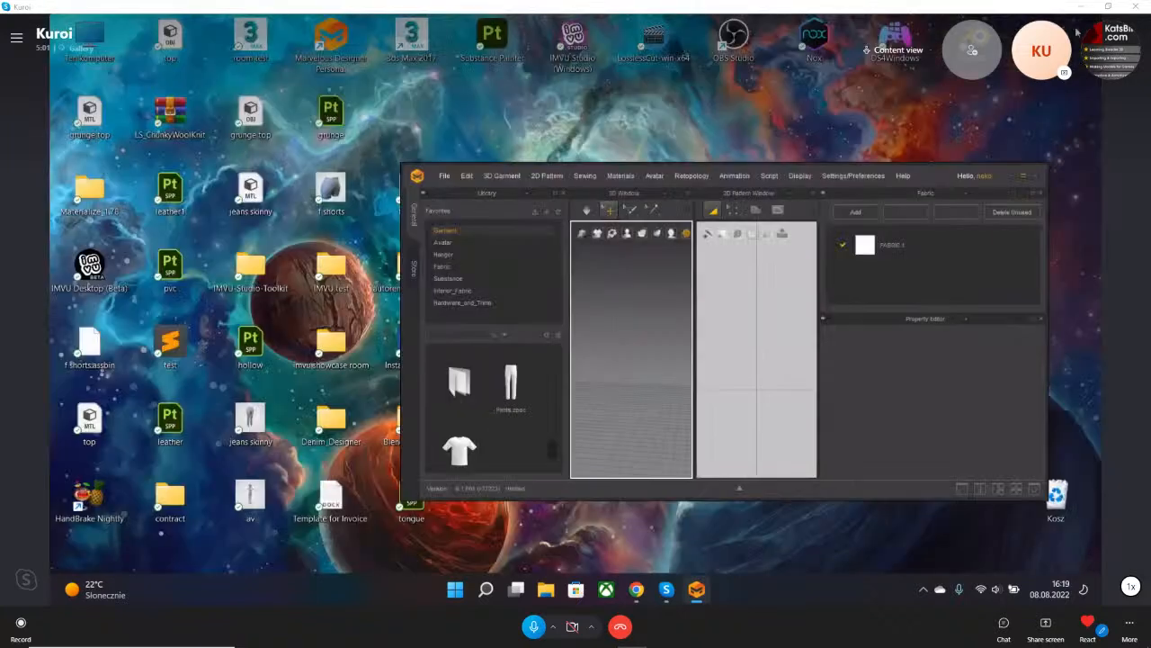
click(1022, 177)
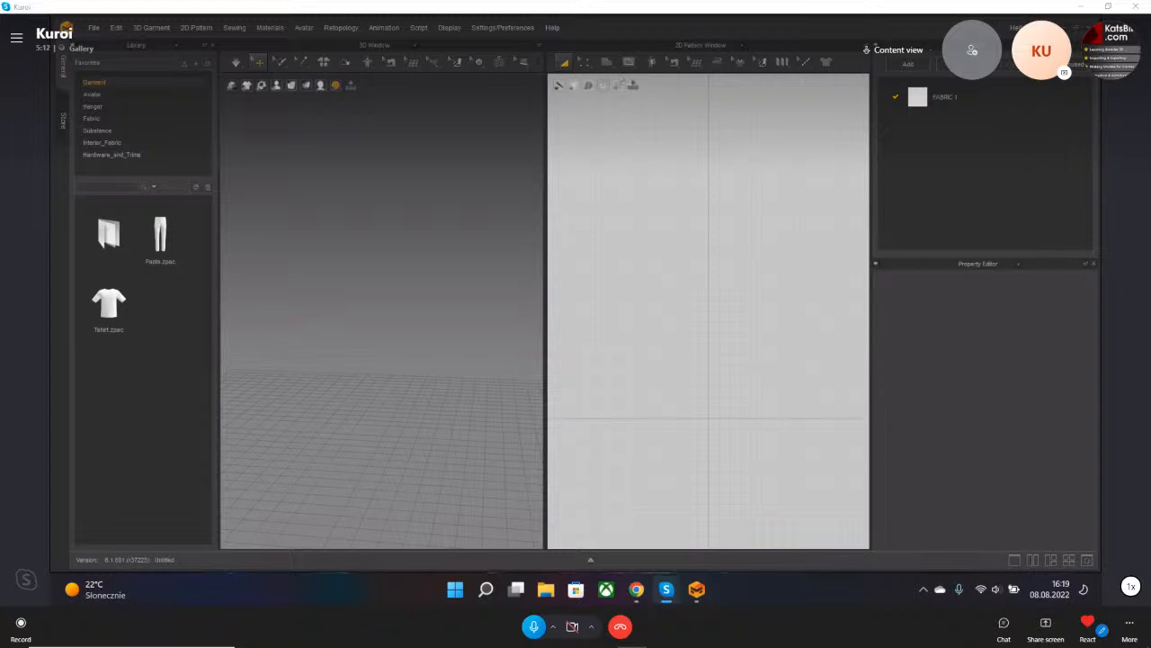
click(640, 37)
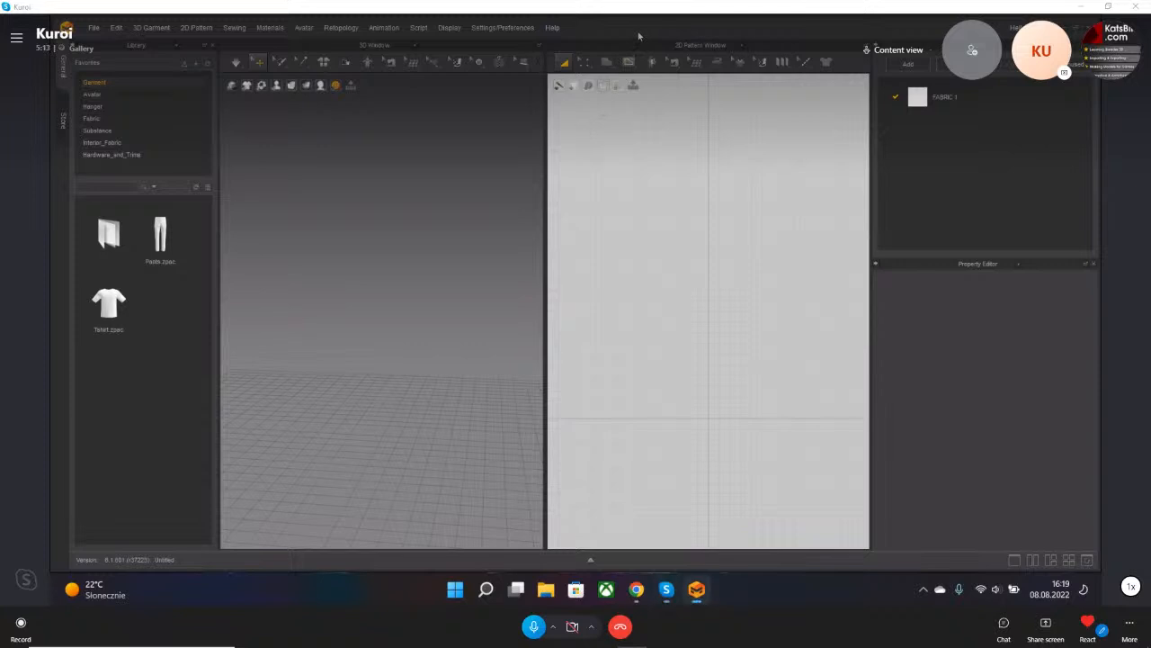
click(504, 28)
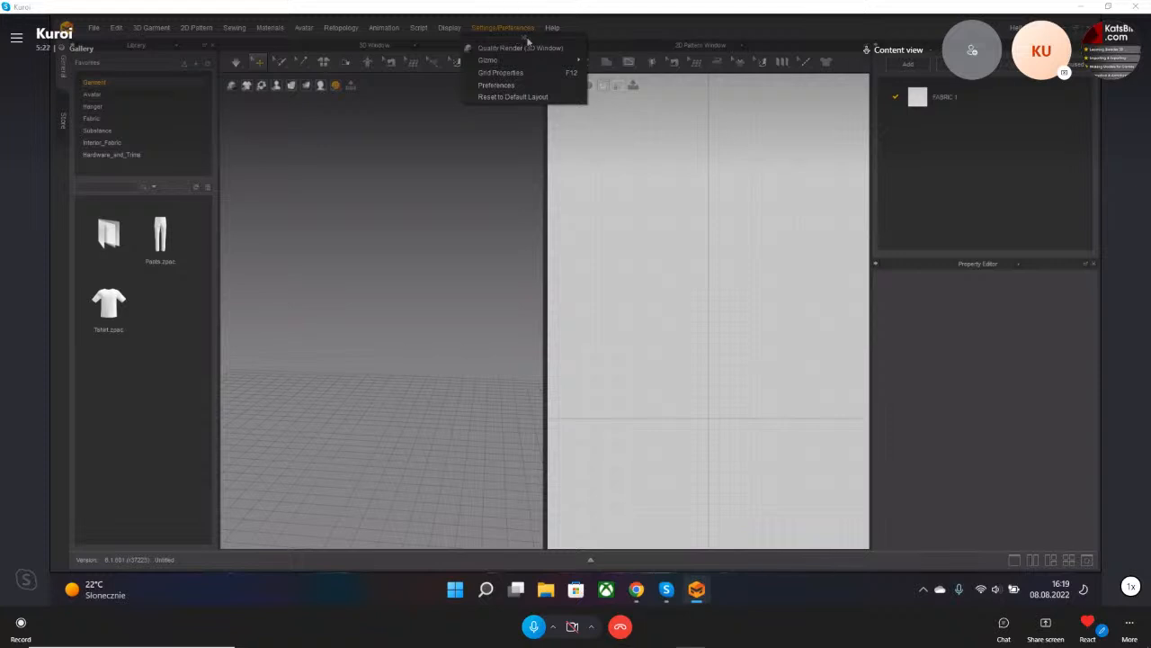
click(663, 30)
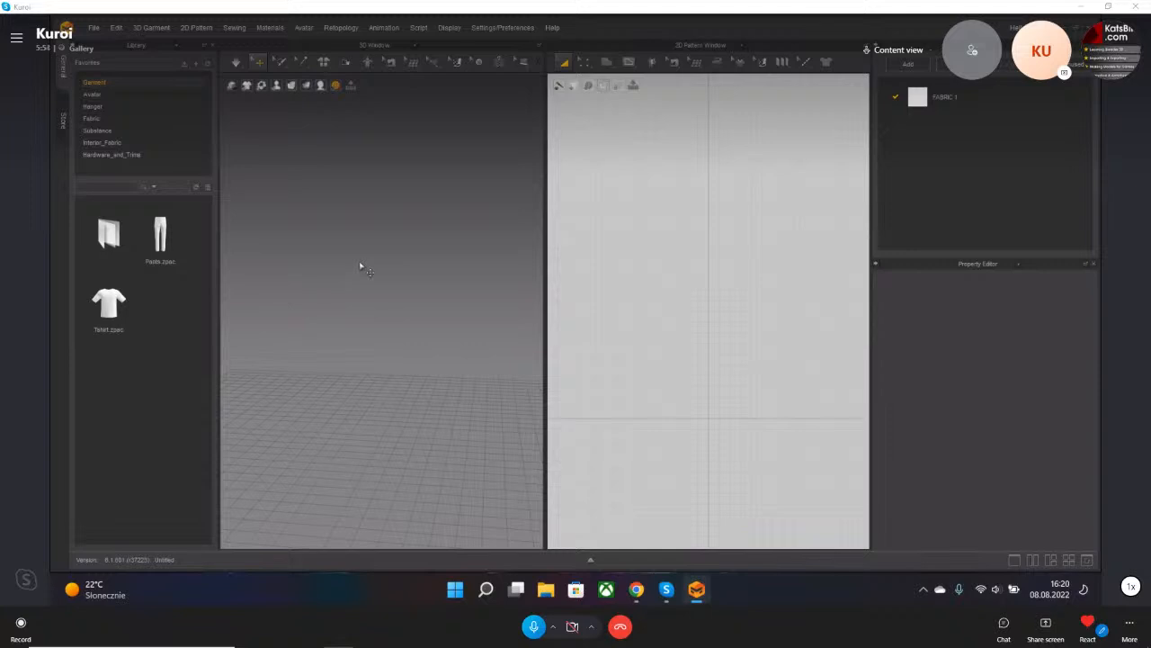
right_drag(360, 263, 358, 283)
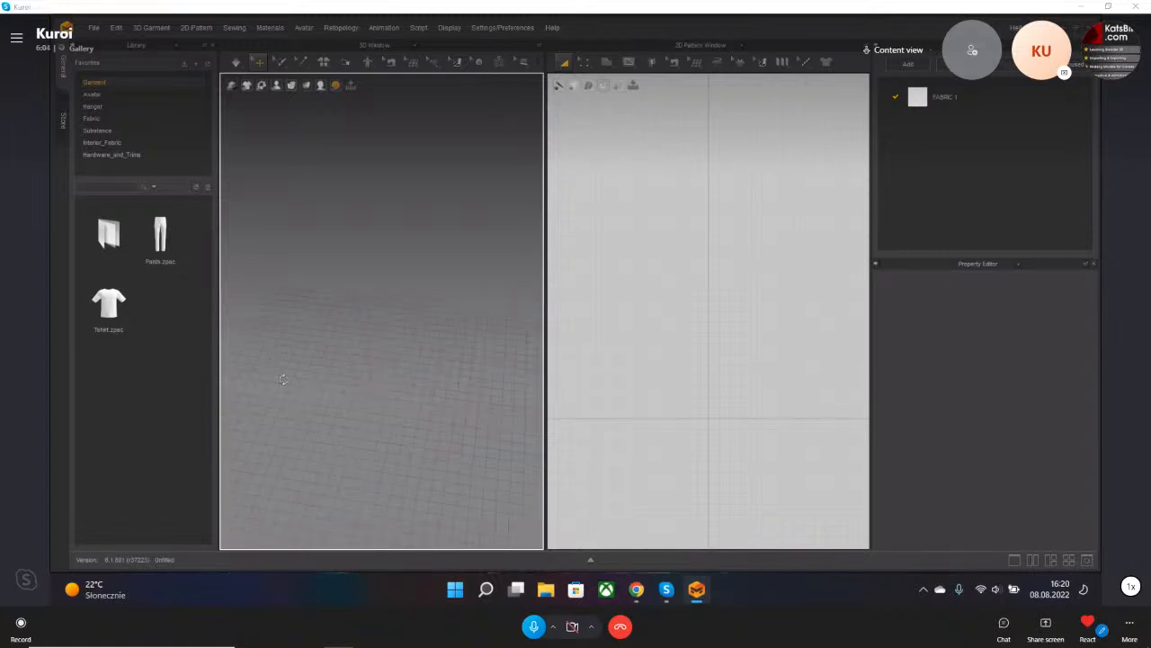
right_drag(360, 374, 409, 335)
right_drag(478, 384, 344, 365)
right_drag(357, 528, 360, 600)
right_drag(382, 425, 358, 331)
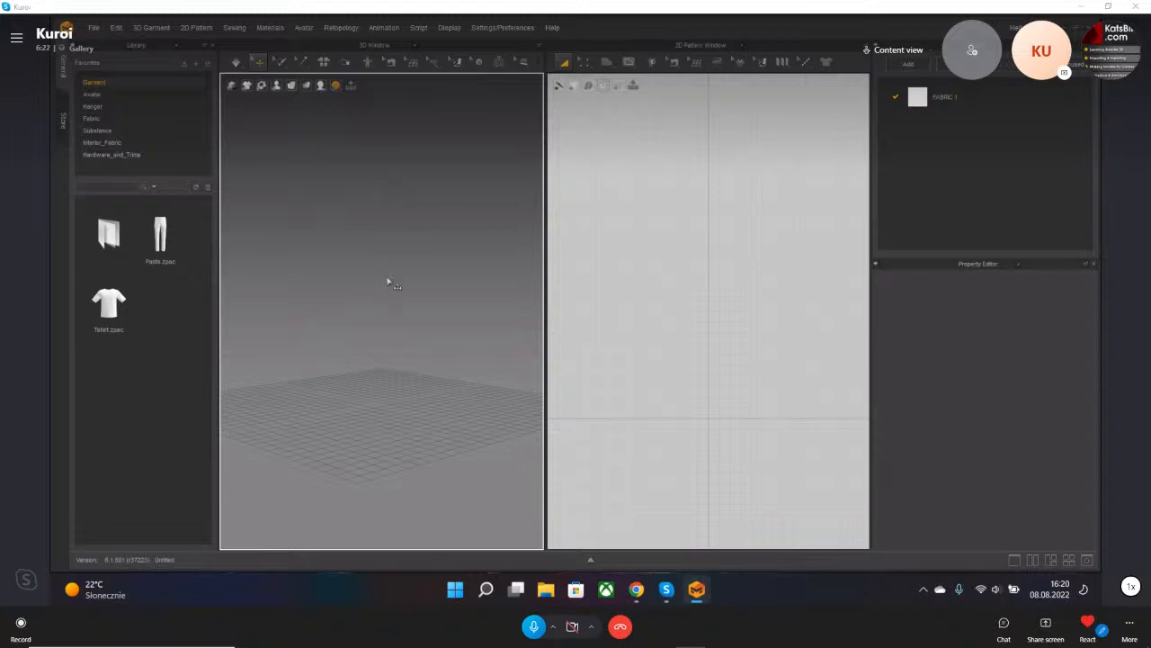
right_drag(399, 294, 411, 321)
- Open the existing project file "IMVU CIR TUT" with the dressed avatar
click(94, 28)
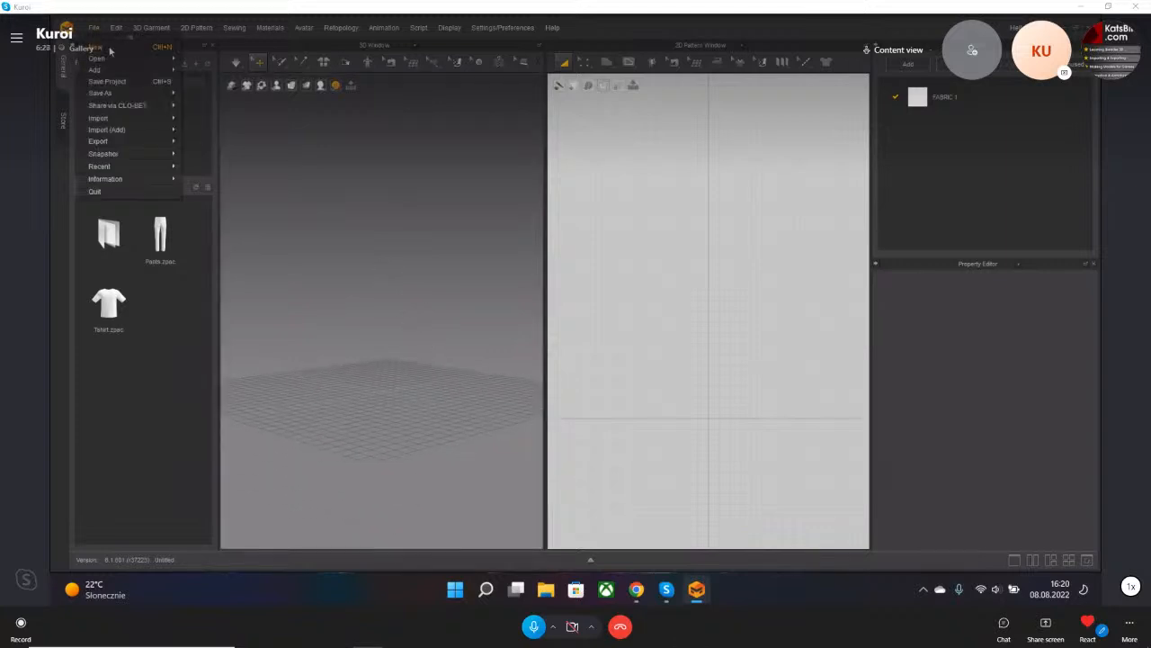
mouse_move(127, 58)
click(244, 59)
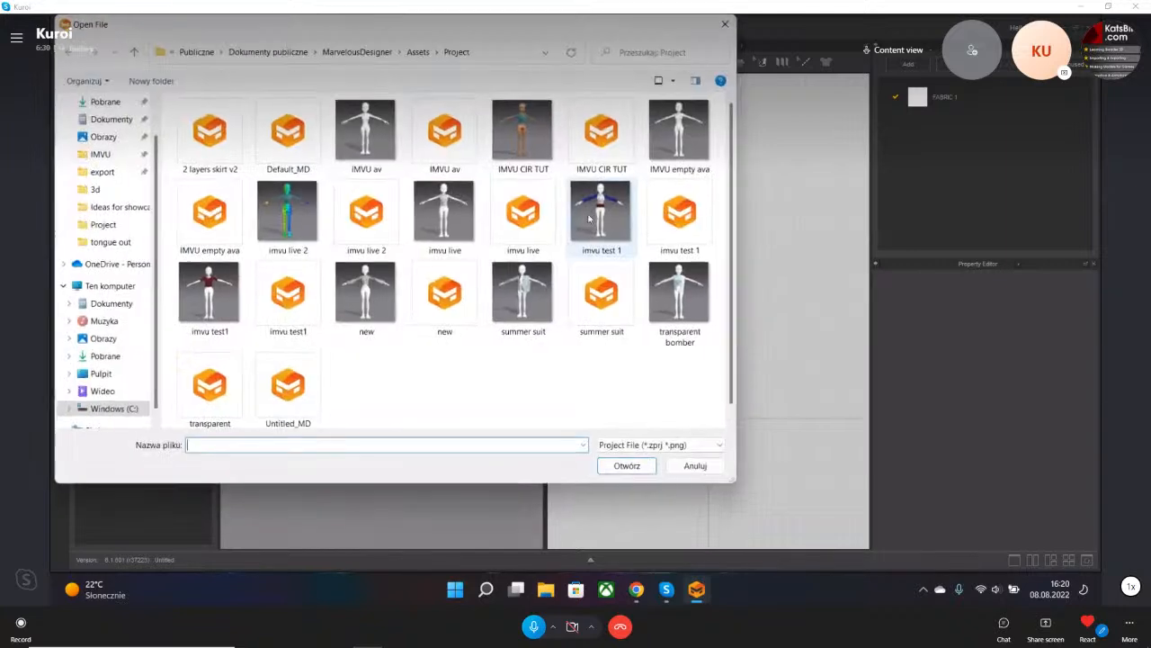
double_click(526, 135)
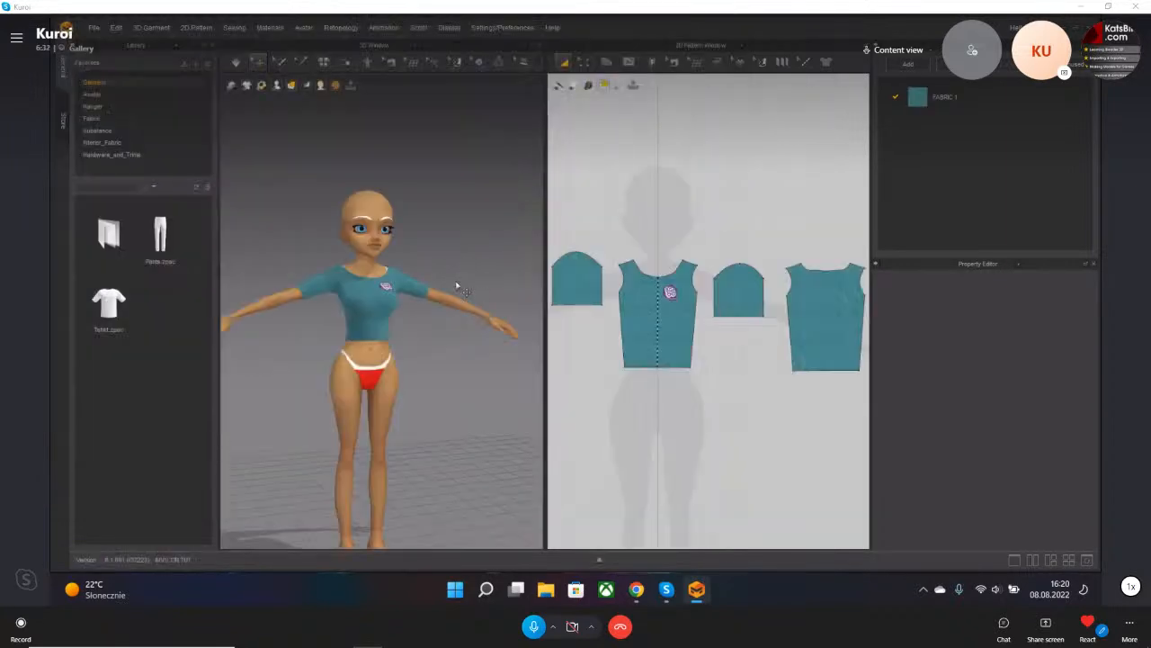
- Select the front, back and both sleeve pattern pieces of the teal T-shirt and delete them
right_drag(265, 290, 428, 302)
drag(579, 414, 812, 293)
shift+click(810, 292)
shift+click(577, 282)
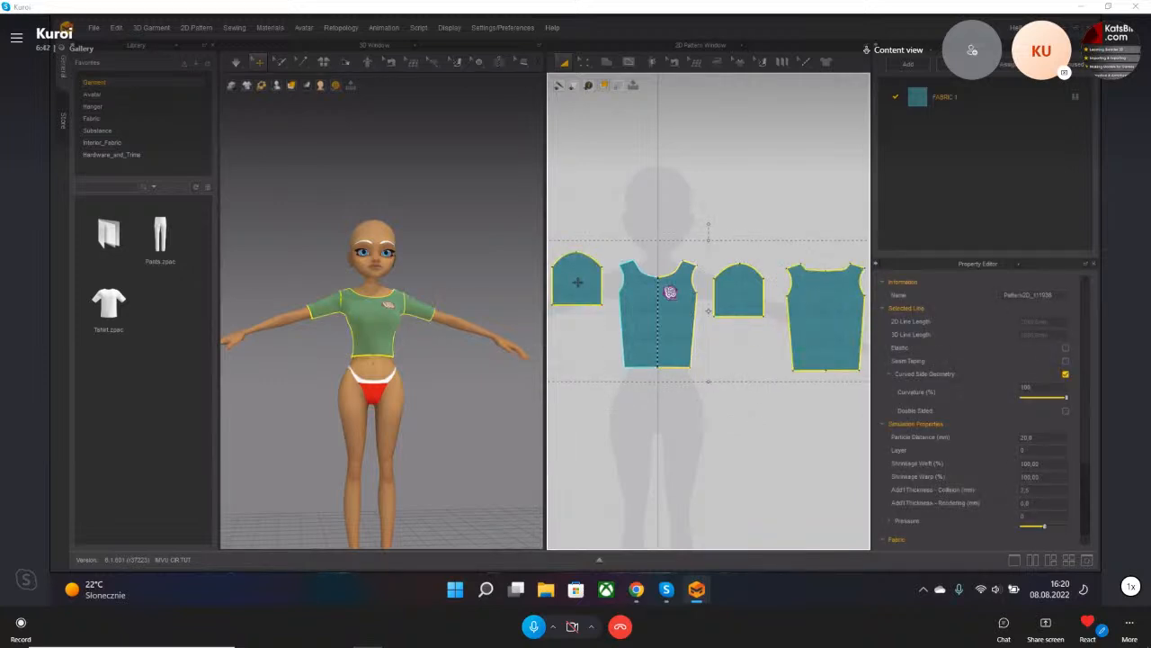
key(Delete)
- Save the project under the new name "tutrial 5" in the Project folder
click(91, 29)
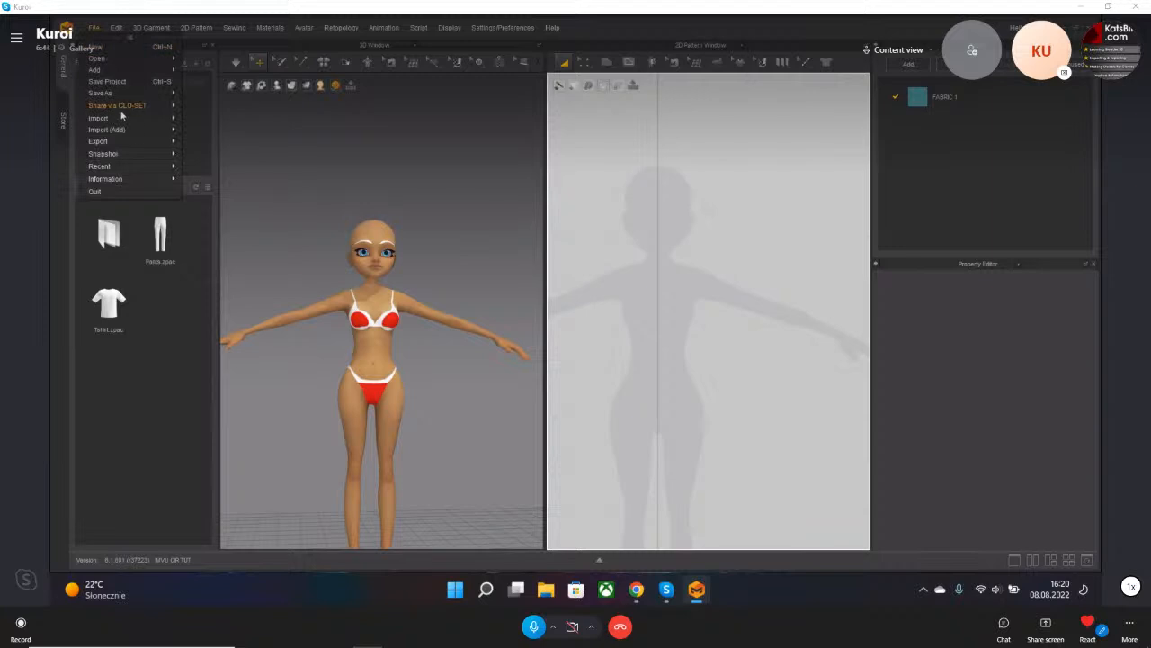
mouse_move(135, 94)
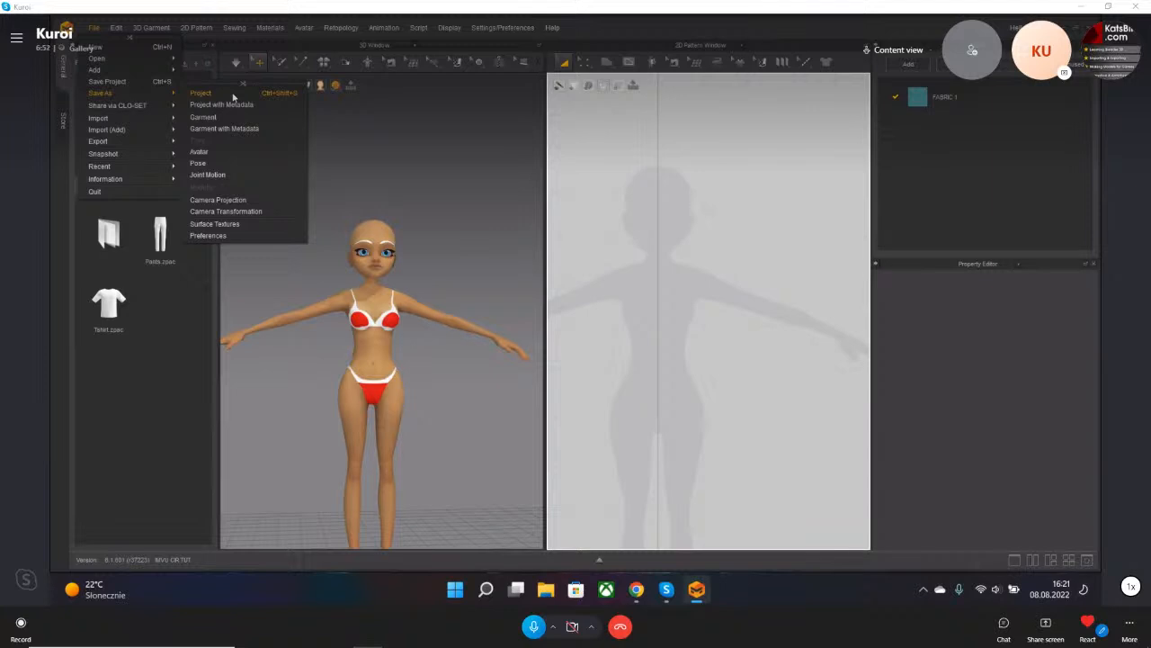
click(233, 93)
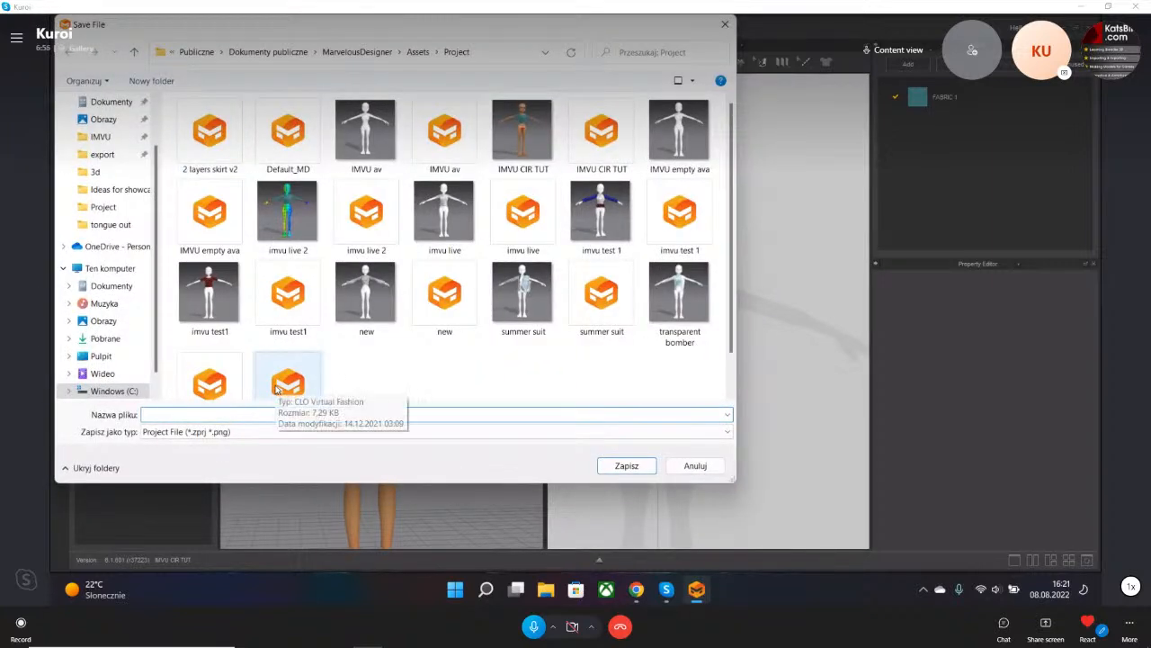
text(tutrial 5)
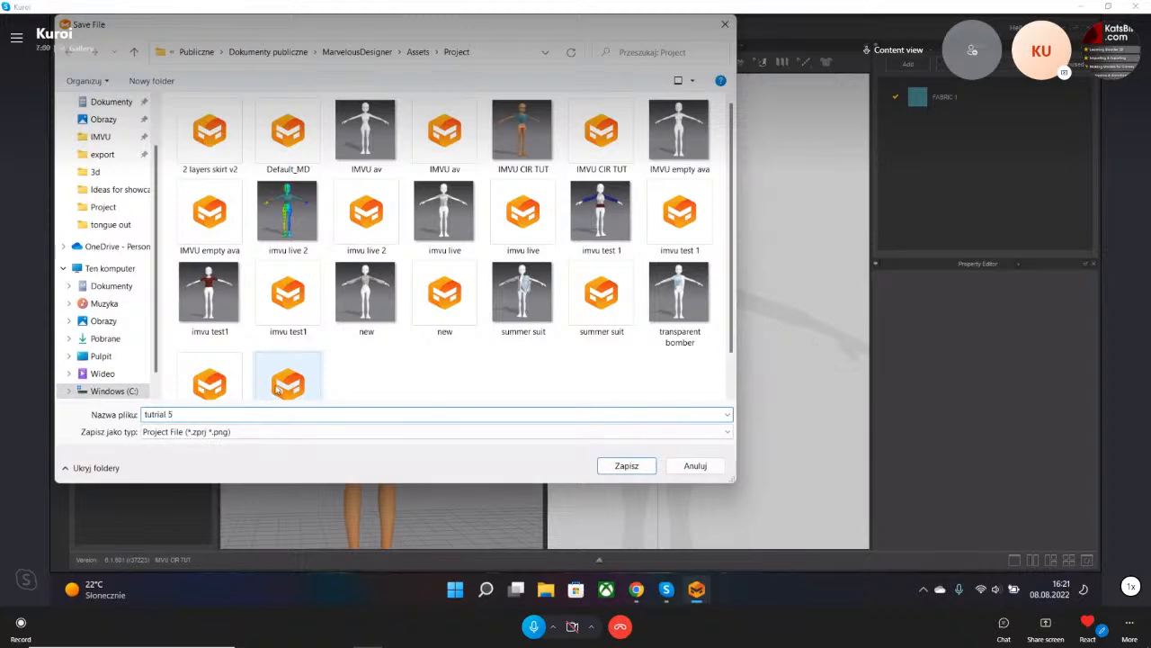
click(607, 474)
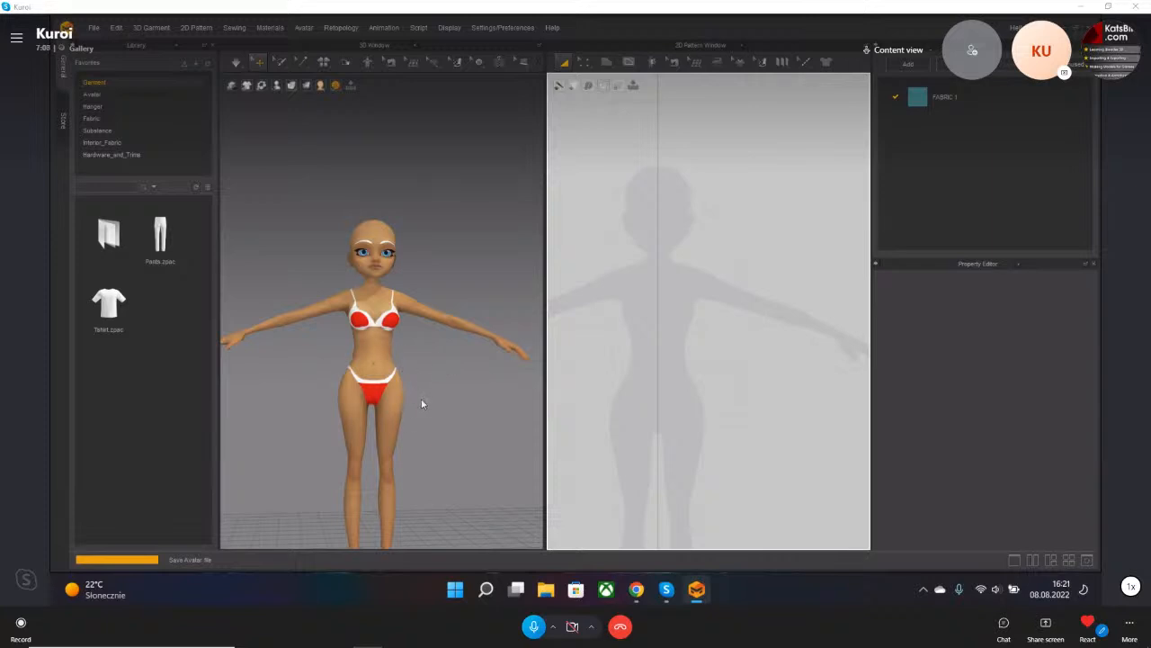
- Examine the avatar's torso and textured bikini up close from the front, with the body mesh selected
right_drag(376, 394, 378, 378)
scroll(367, 351, up, 5)
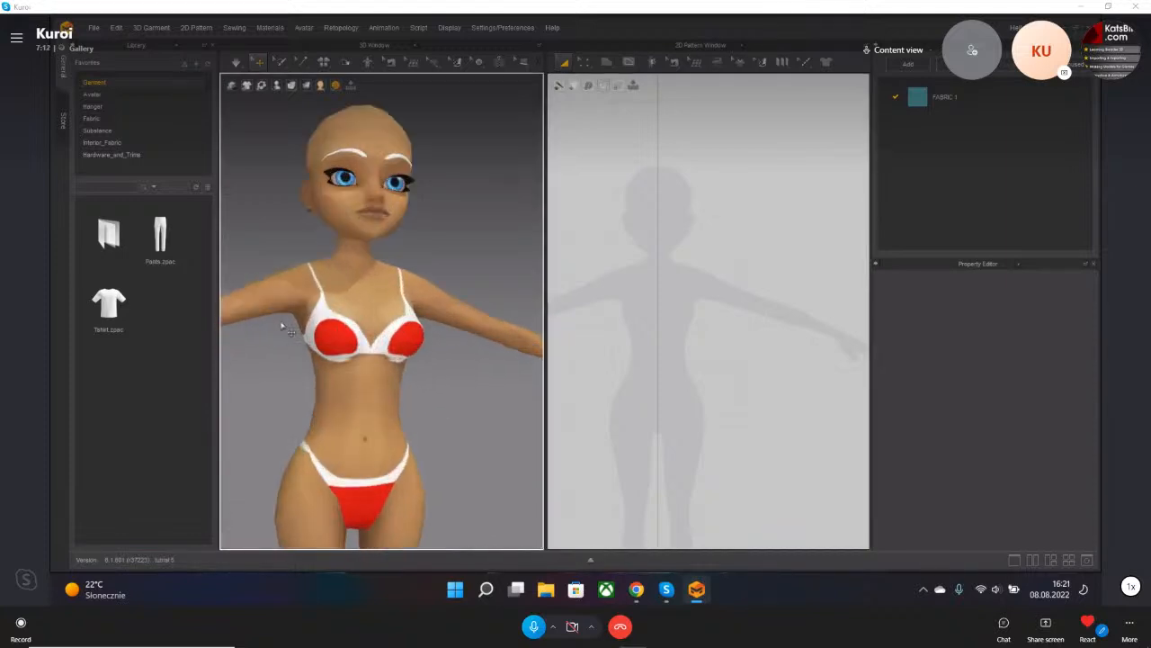
right_drag(466, 453, 440, 472)
middle_drag(455, 477, 467, 425)
right_drag(468, 424, 465, 292)
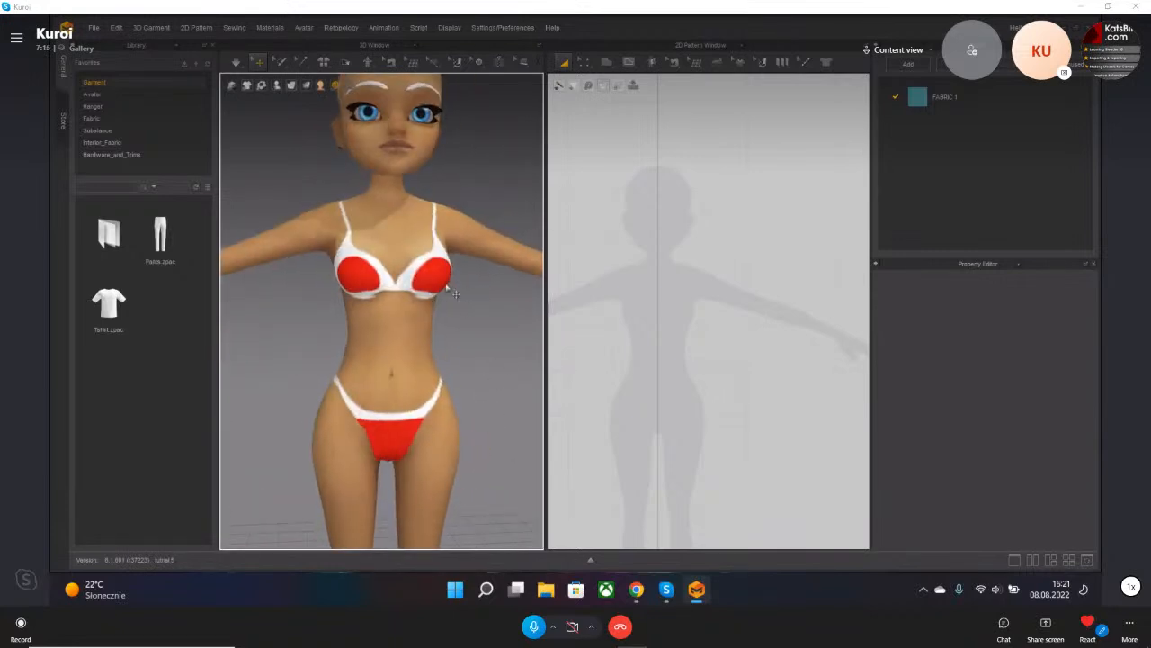
right_drag(493, 492, 458, 414)
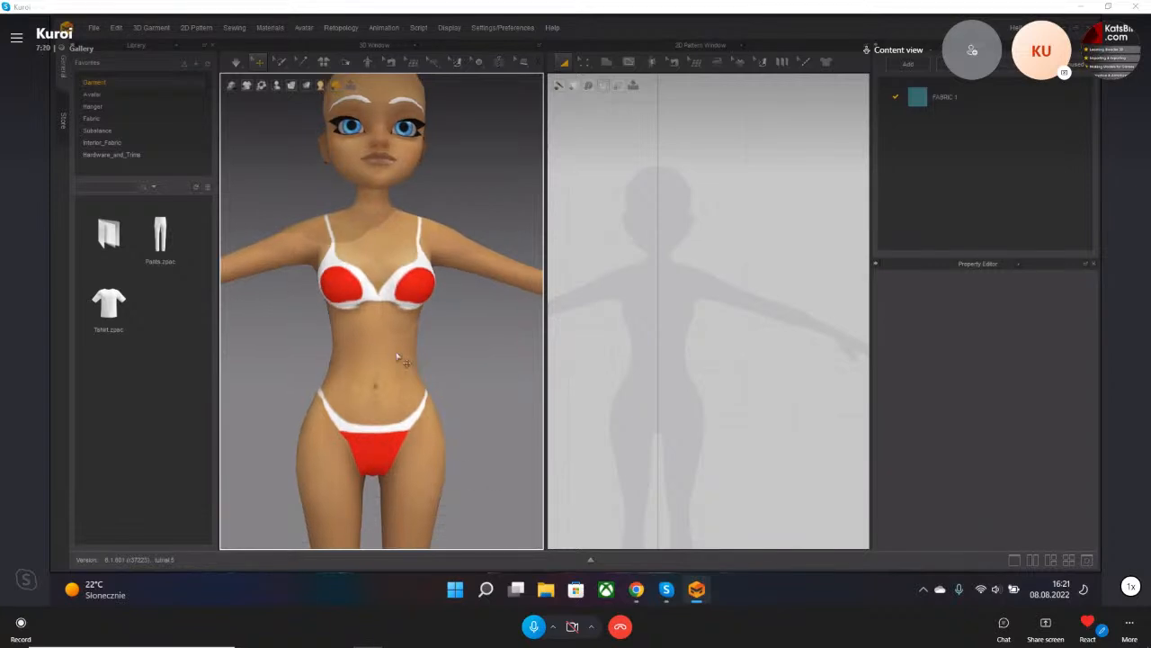
click(410, 305)
right_drag(410, 306, 396, 324)
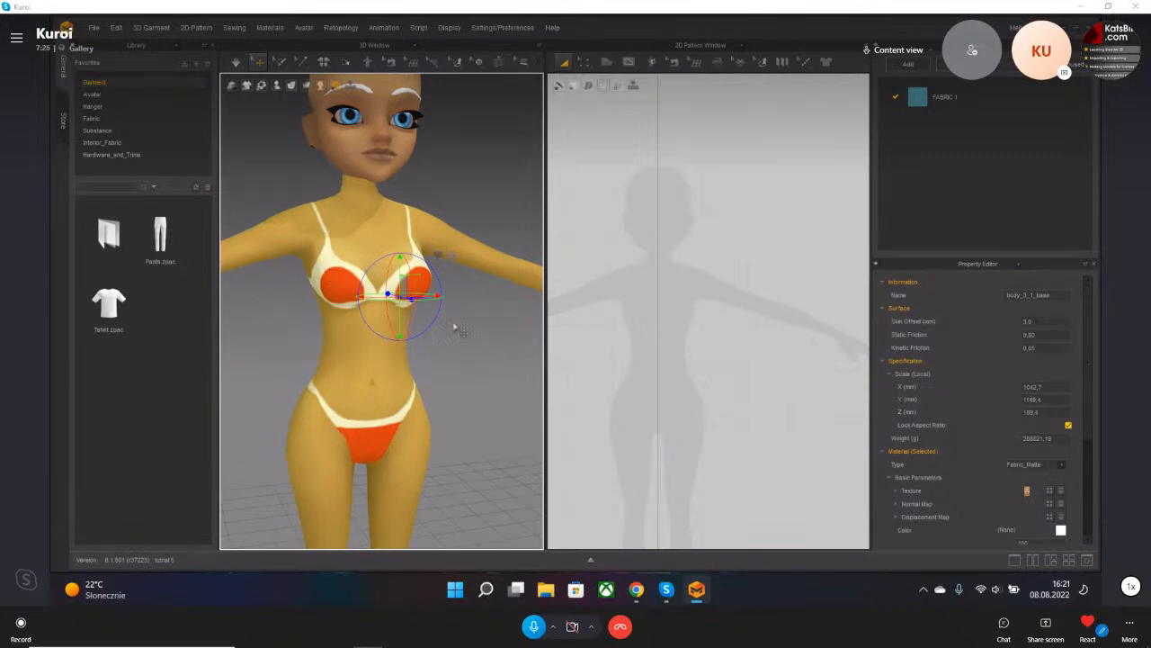
right_drag(437, 462, 436, 375)
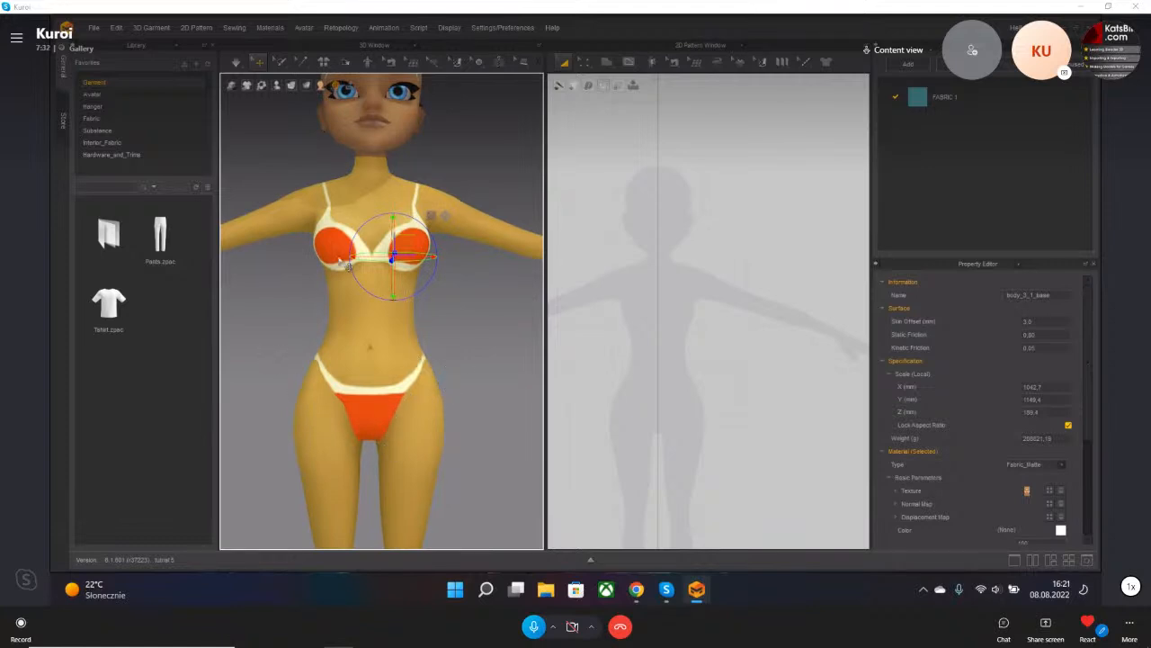
mouse_move(446, 295)
right_down()
mouse_move(513, 296)
mouse_move(451, 292)
right_up()
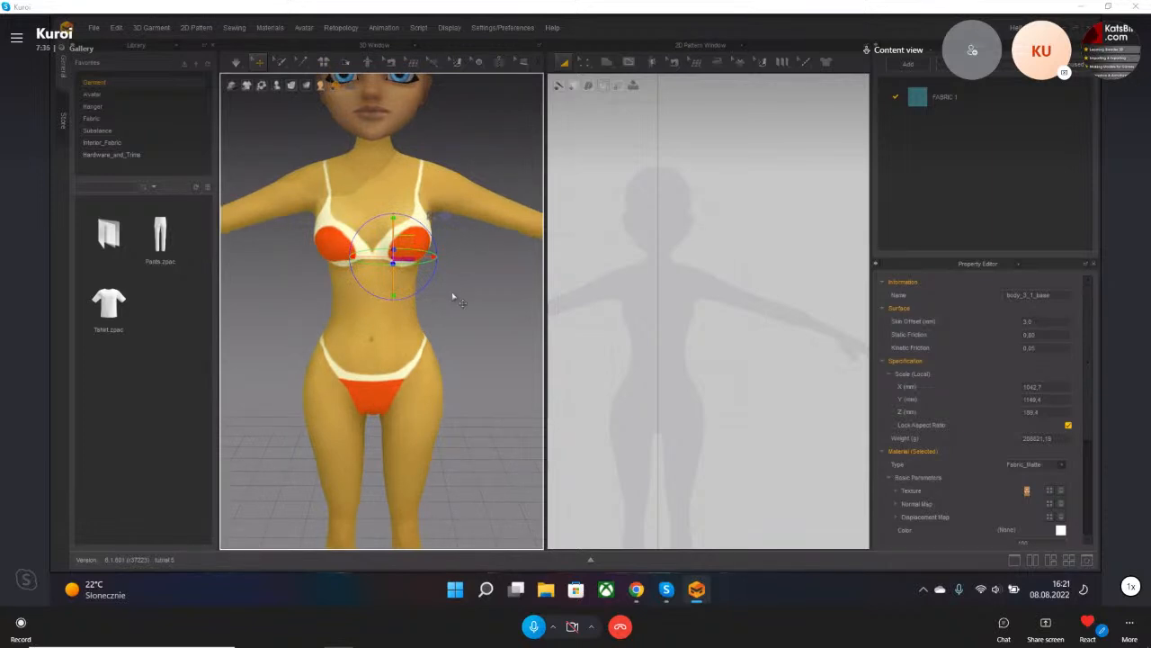
- Select the avatar's body and look up the image file used for its texture, leaving it unchanged
click(475, 339)
click(385, 288)
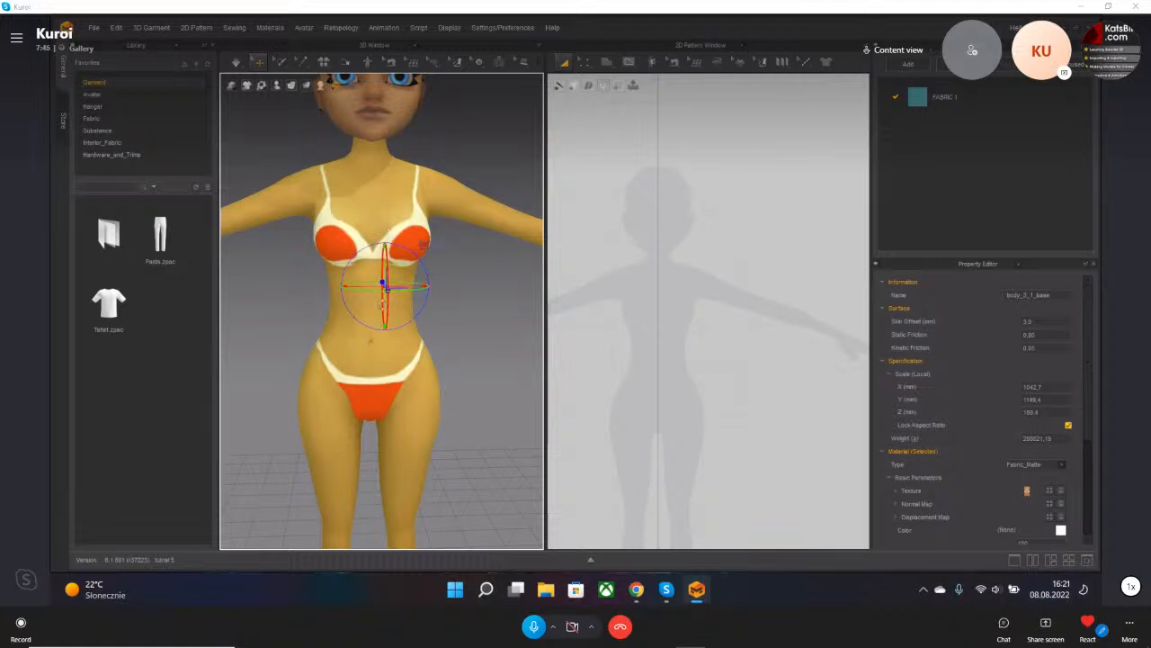
click(513, 315)
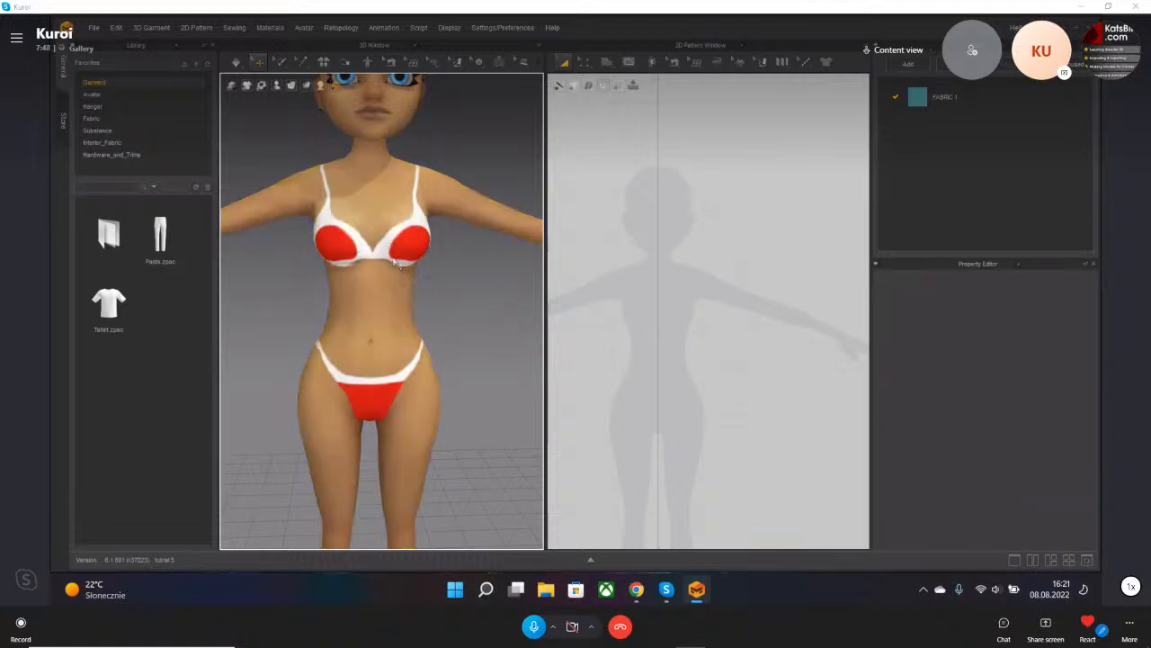
click(384, 249)
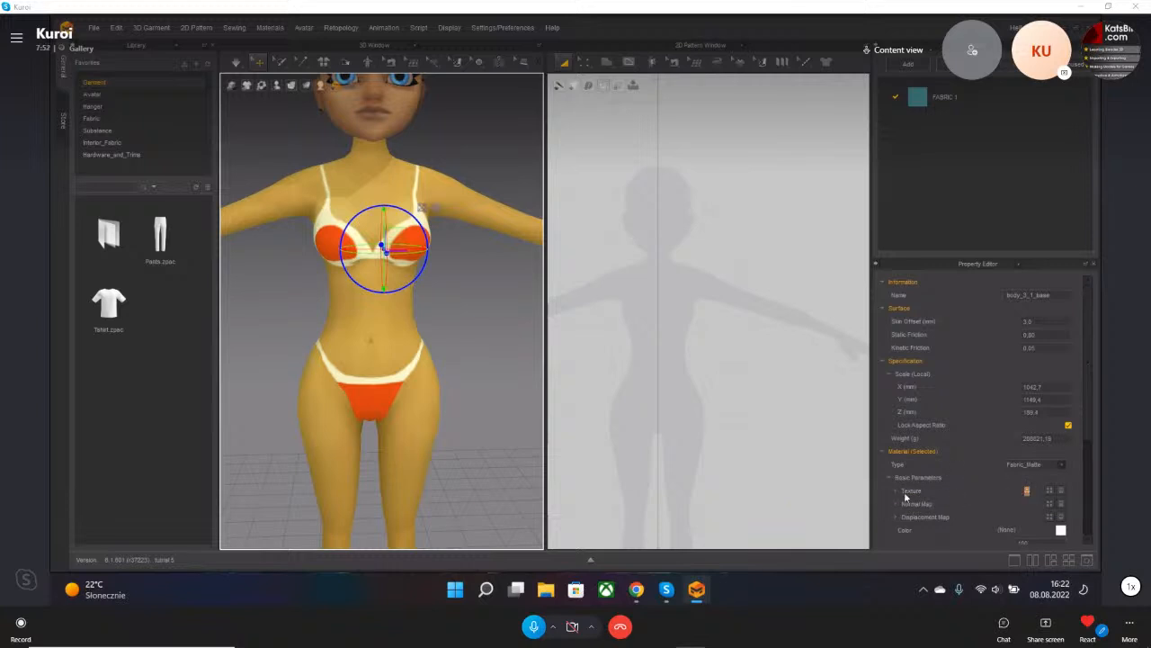
click(1049, 490)
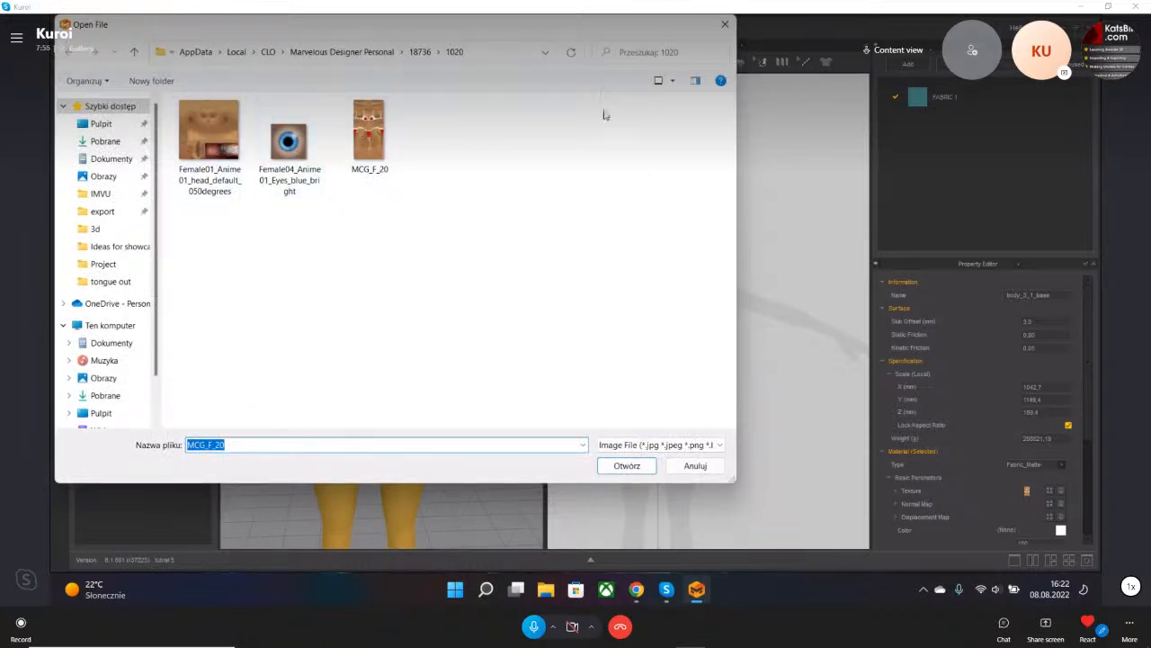
click(725, 25)
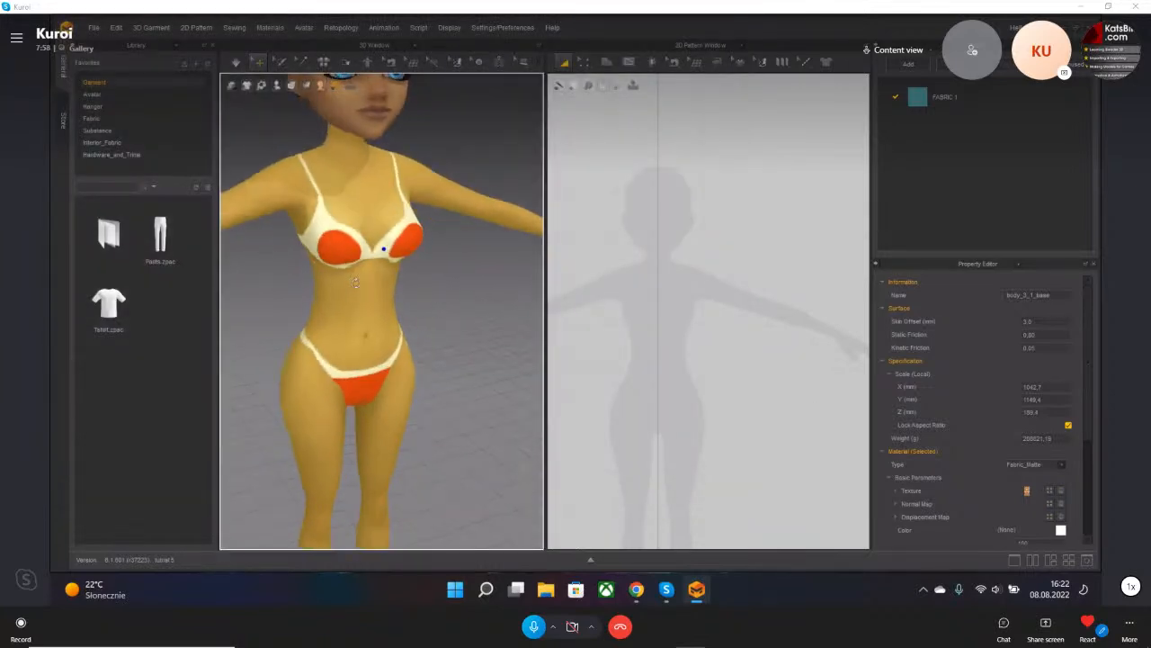
- Examine the body's chest area from several angles, then deselect the body
click(419, 281)
click(352, 239)
right_drag(484, 381, 437, 372)
middle_drag(449, 367, 403, 378)
right_drag(403, 379, 417, 384)
middle_drag(416, 386, 438, 392)
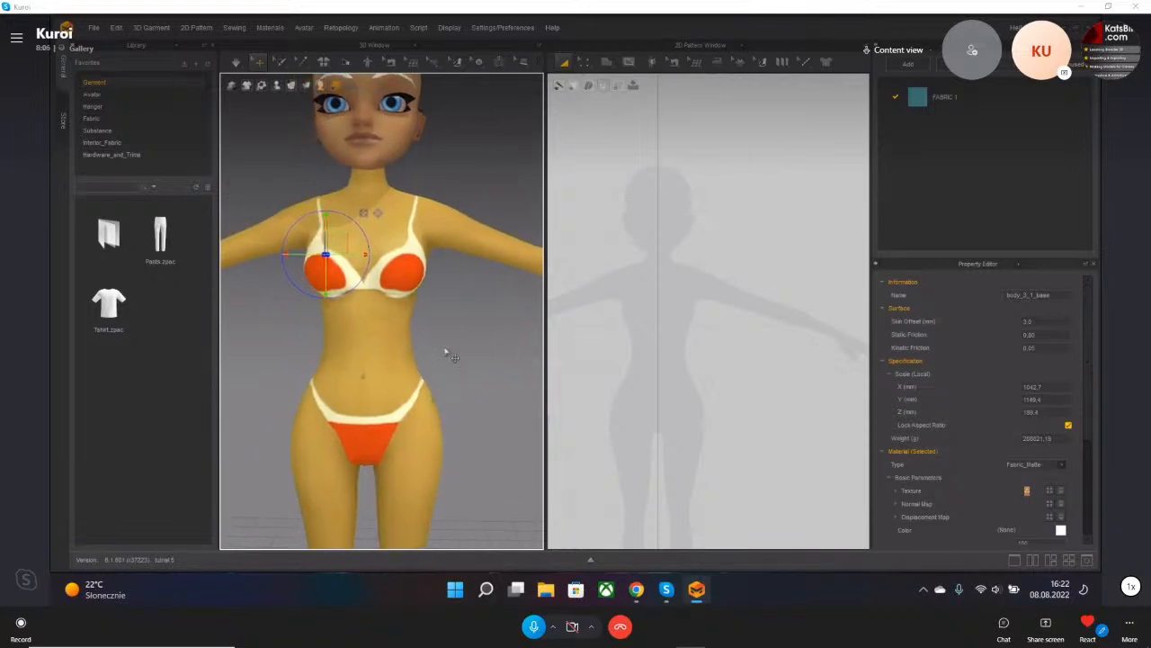
click(447, 333)
scroll(441, 336, down, 2)
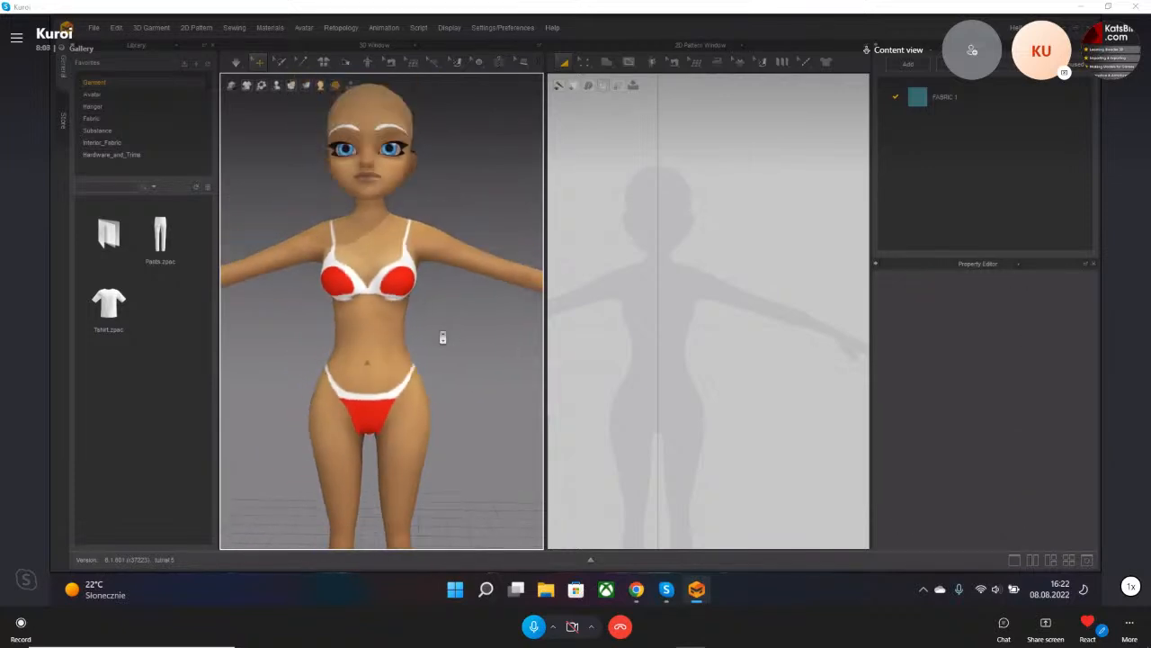
- Inspect the avatar's separate parts from an angle by selecting the body and then the head
click(403, 322)
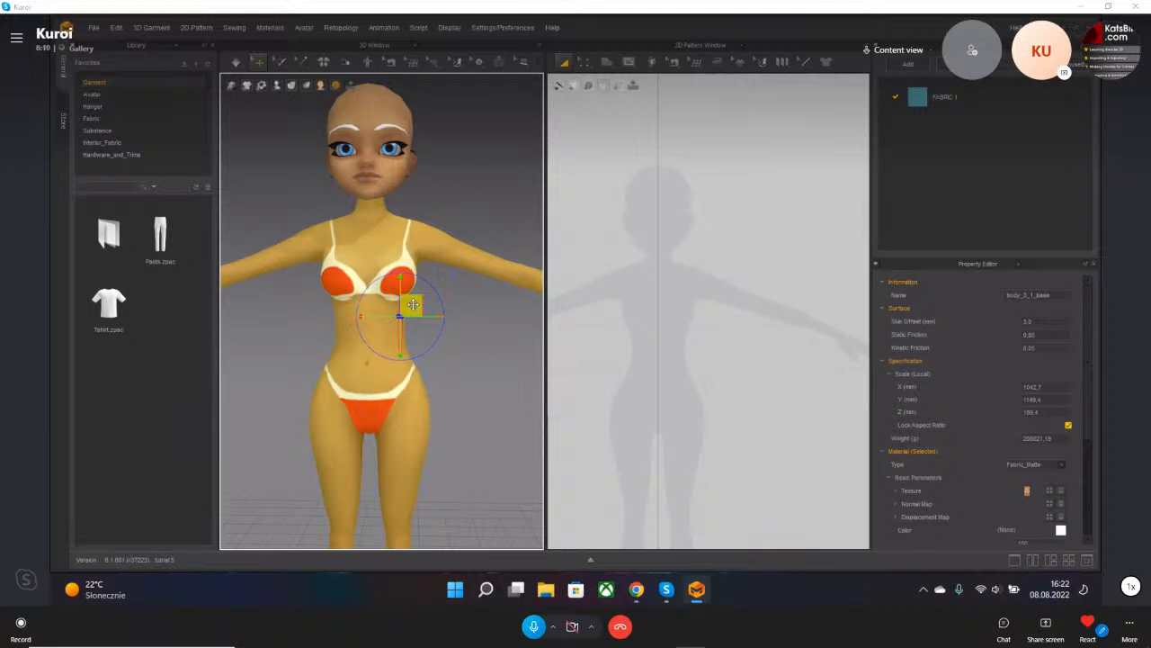
right_drag(387, 310, 360, 255)
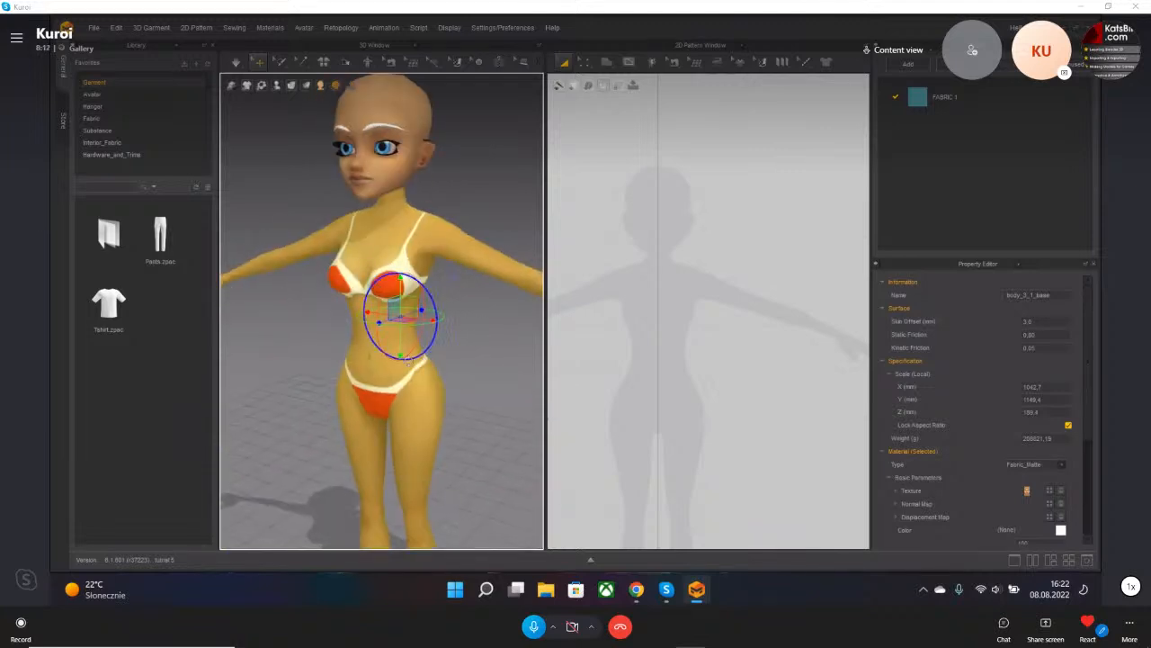
right_drag(340, 301, 342, 273)
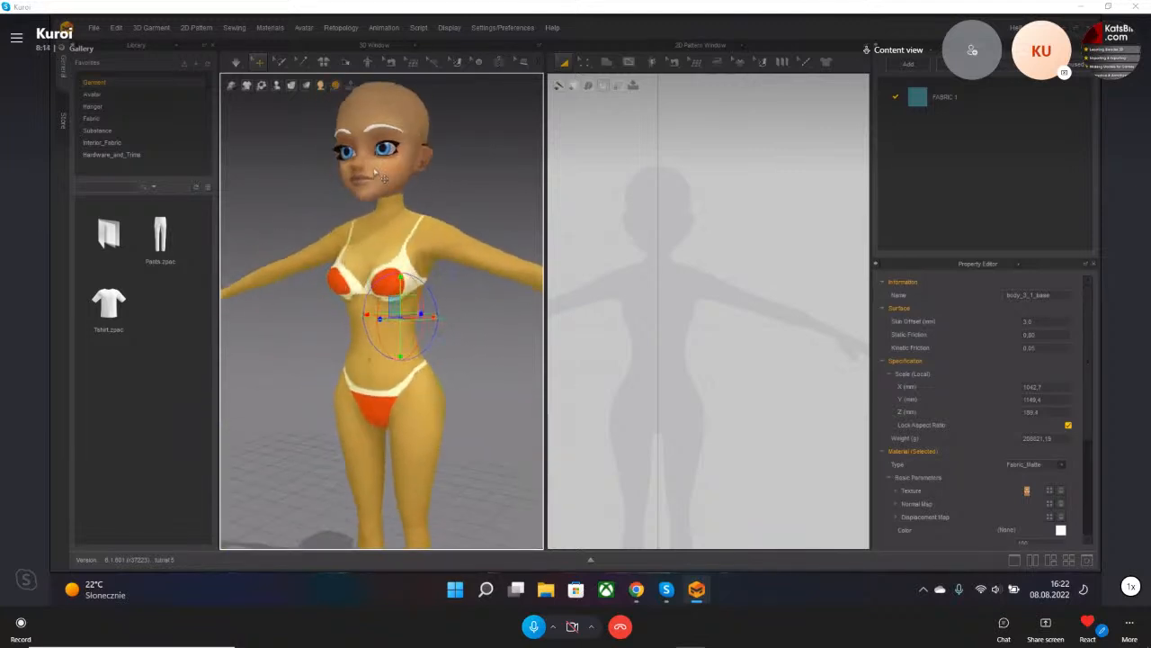
click(374, 169)
scroll(441, 326, up, 1)
scroll(423, 333, down, 2)
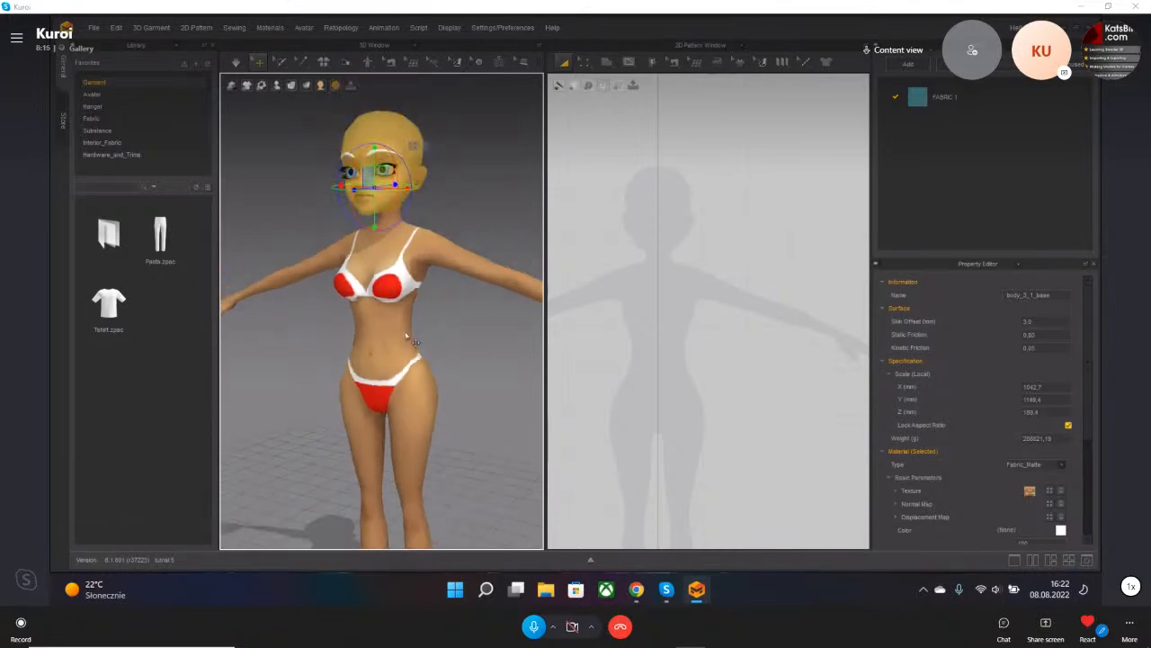
- Select the avatar's body, examine the bikini top's shape up close, and clear the selection
click(399, 325)
mouse_move(356, 317)
right_down()
mouse_move(389, 311)
mouse_move(377, 320)
right_up()
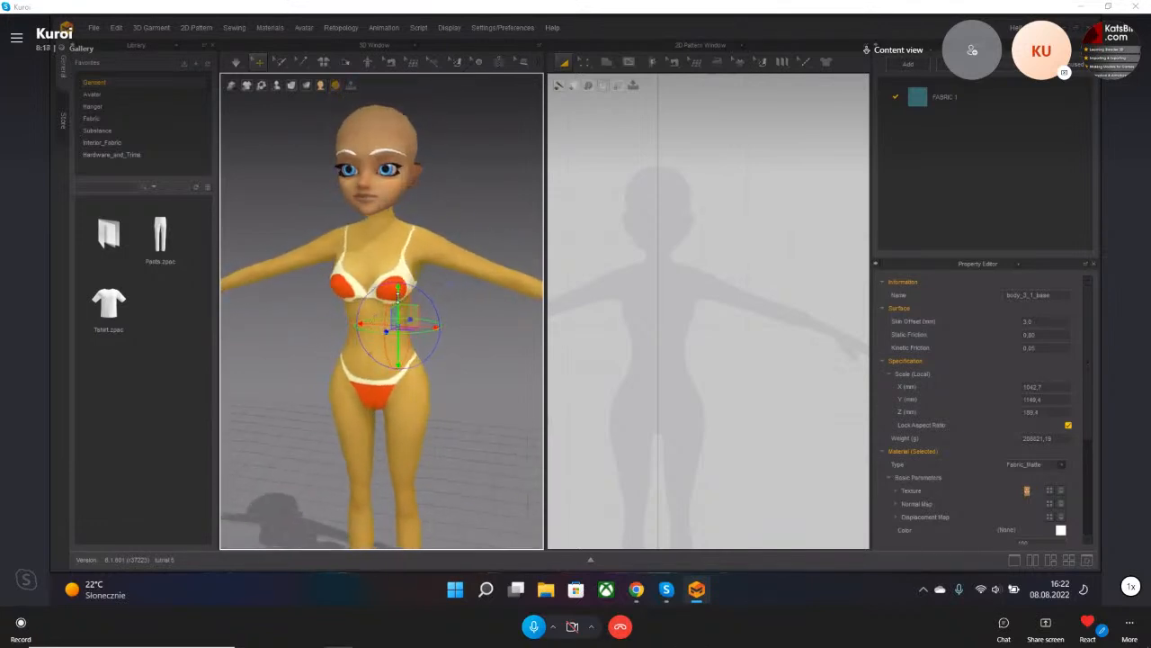
scroll(377, 277, down, 1)
scroll(378, 275, up, 5)
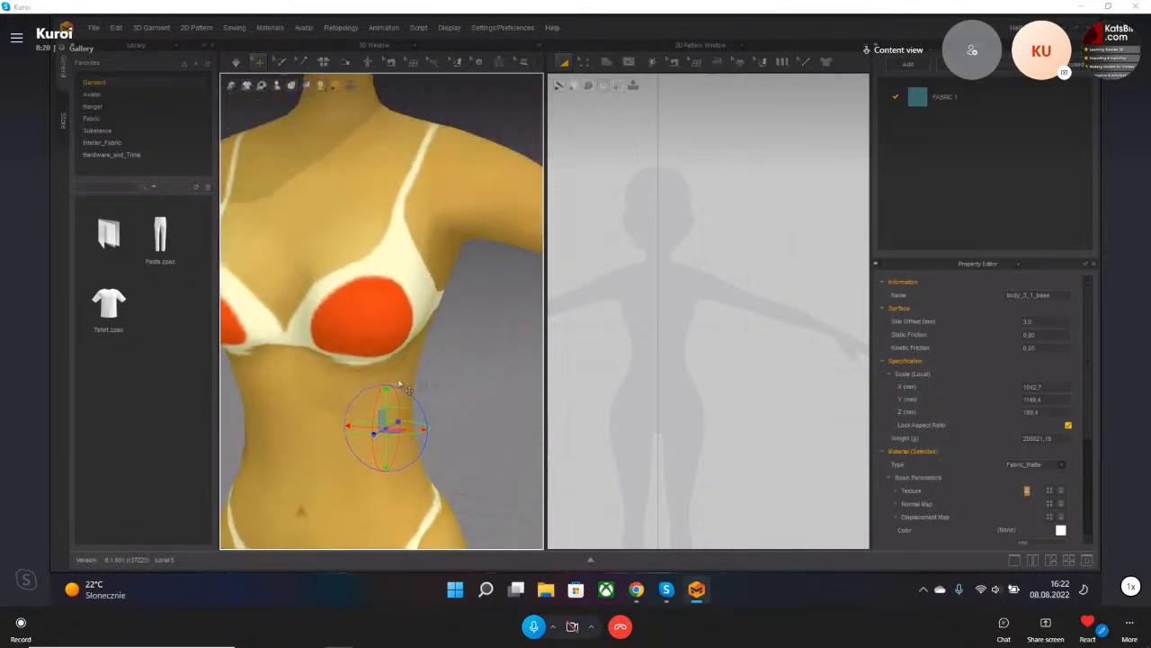
click(457, 358)
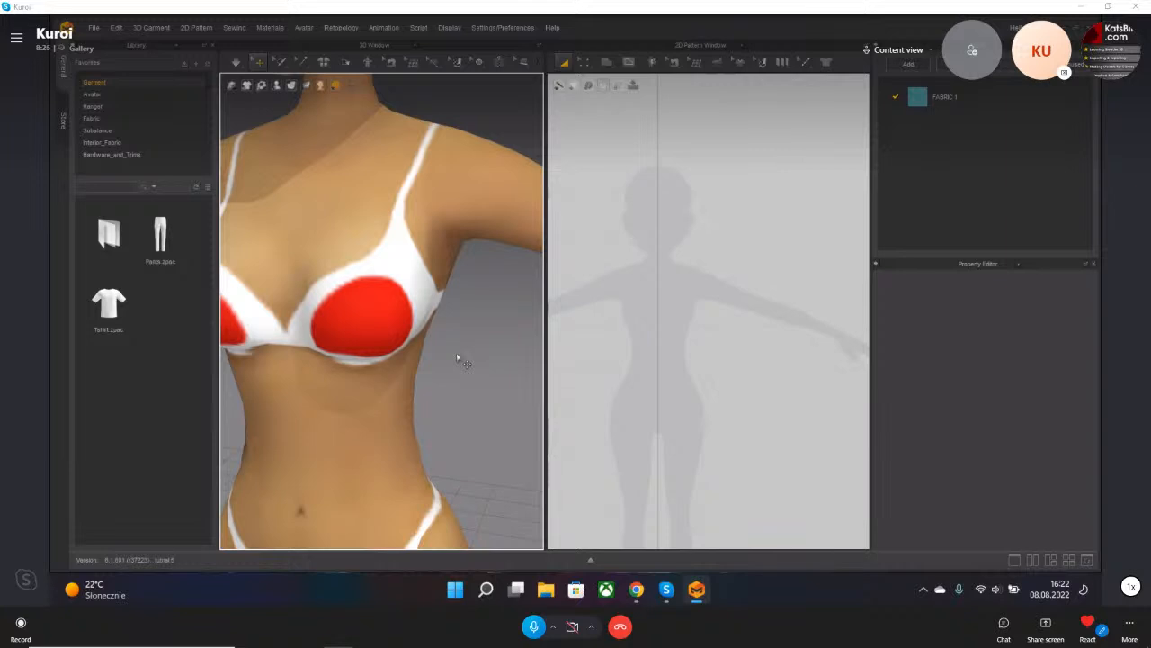
scroll(458, 359, down, 5)
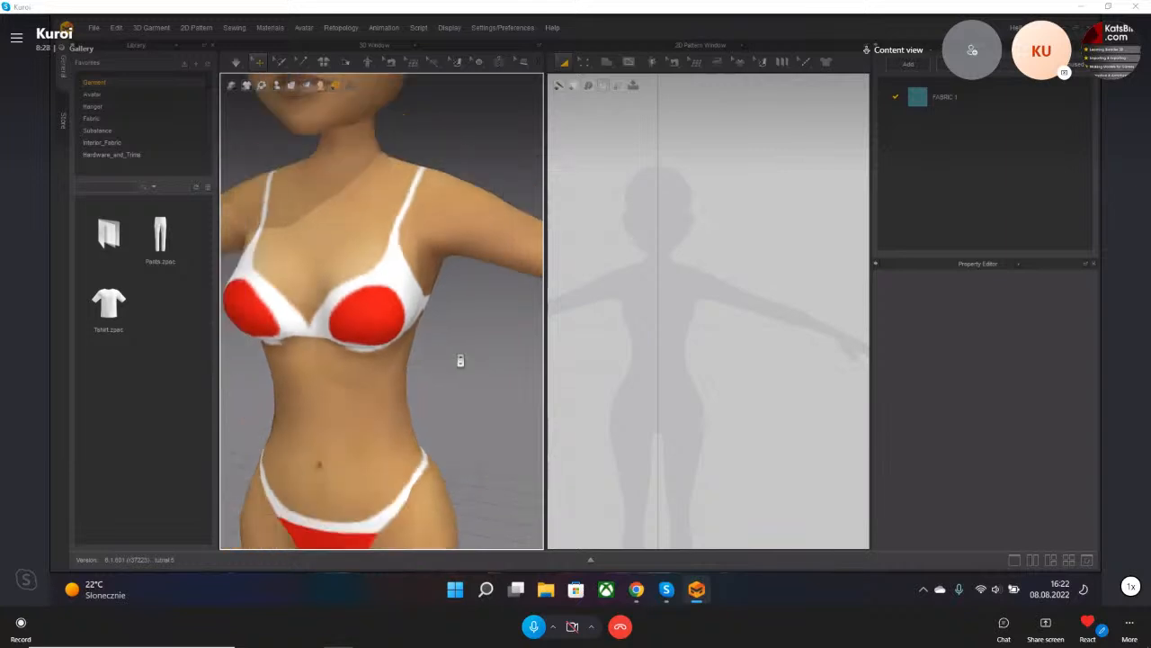
scroll(460, 360, up, 3)
scroll(382, 364, up, 3)
right_drag(393, 197, 415, 222)
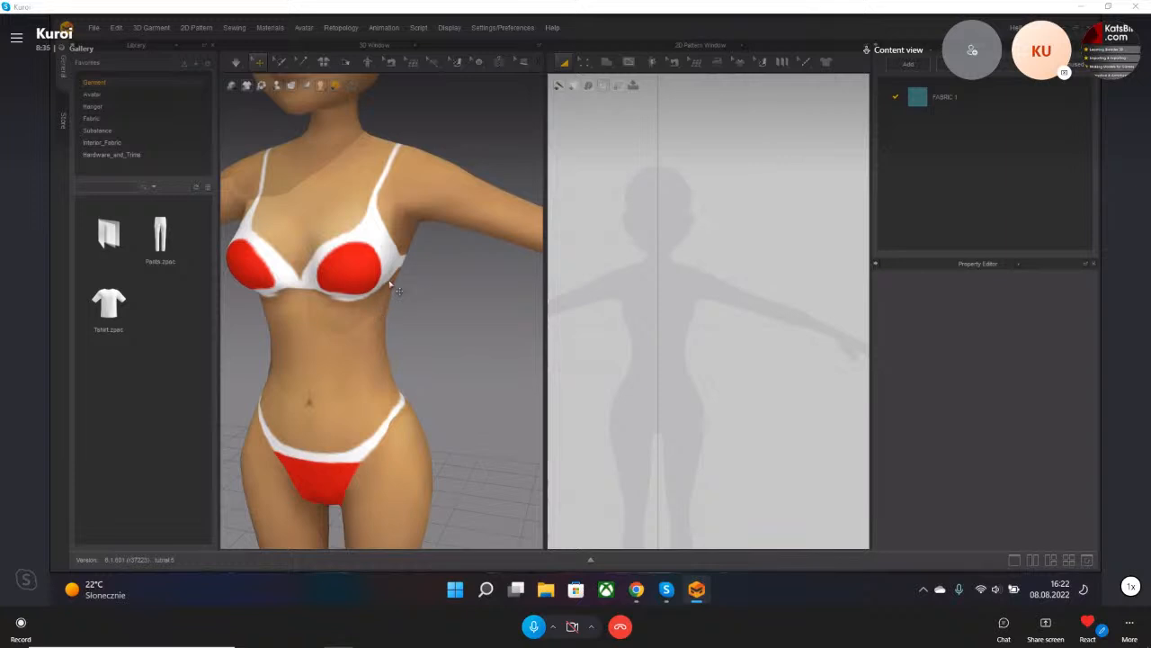
scroll(693, 311, down, 3)
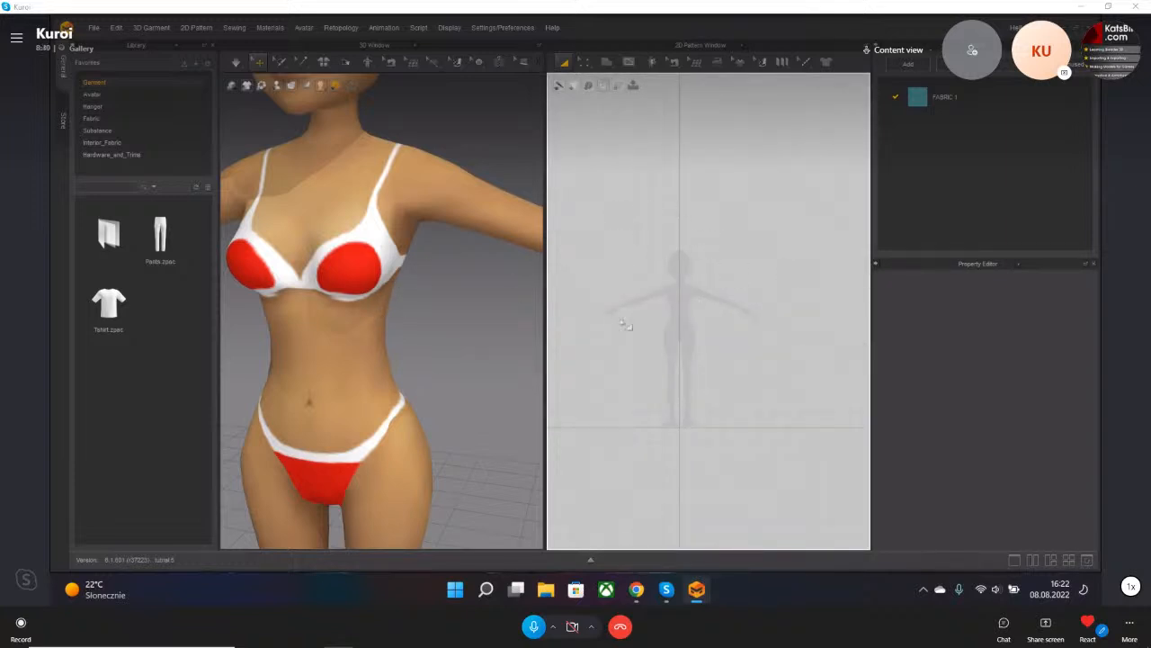
click(607, 63)
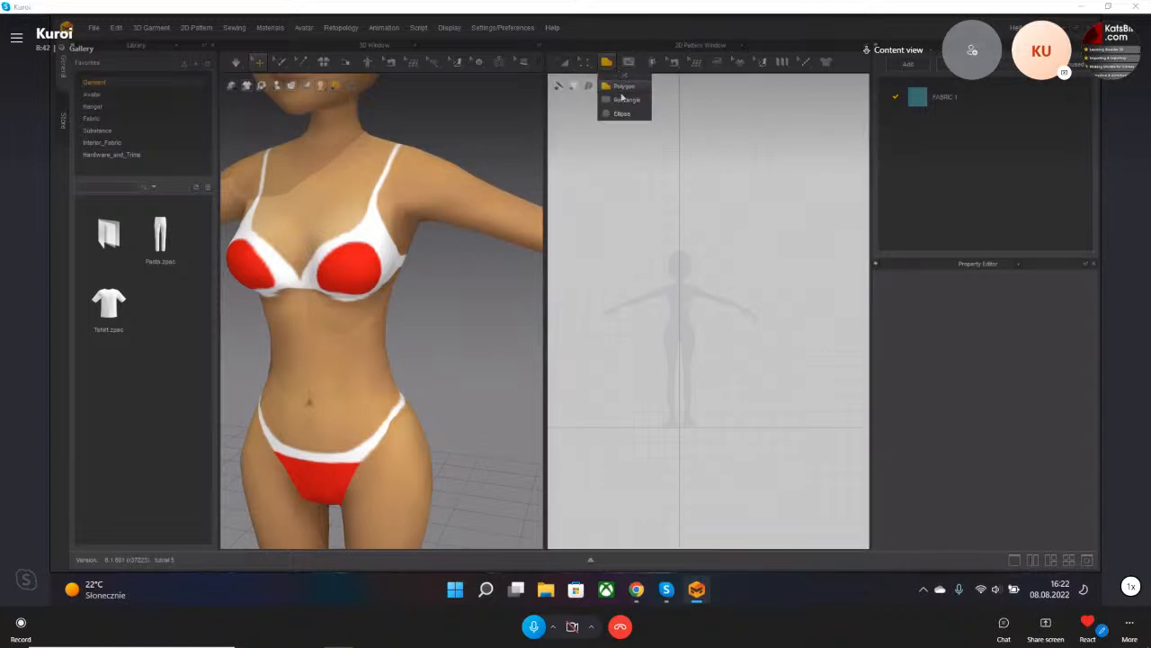
click(625, 99)
drag(659, 260, 714, 340)
key(Delete)
- Start an avatar line down the inner edge of the avatar's left bikini cup, with segments of about 65 mm and 12.2 mm
scroll(368, 275, down, 1)
middle_drag(368, 275, 403, 290)
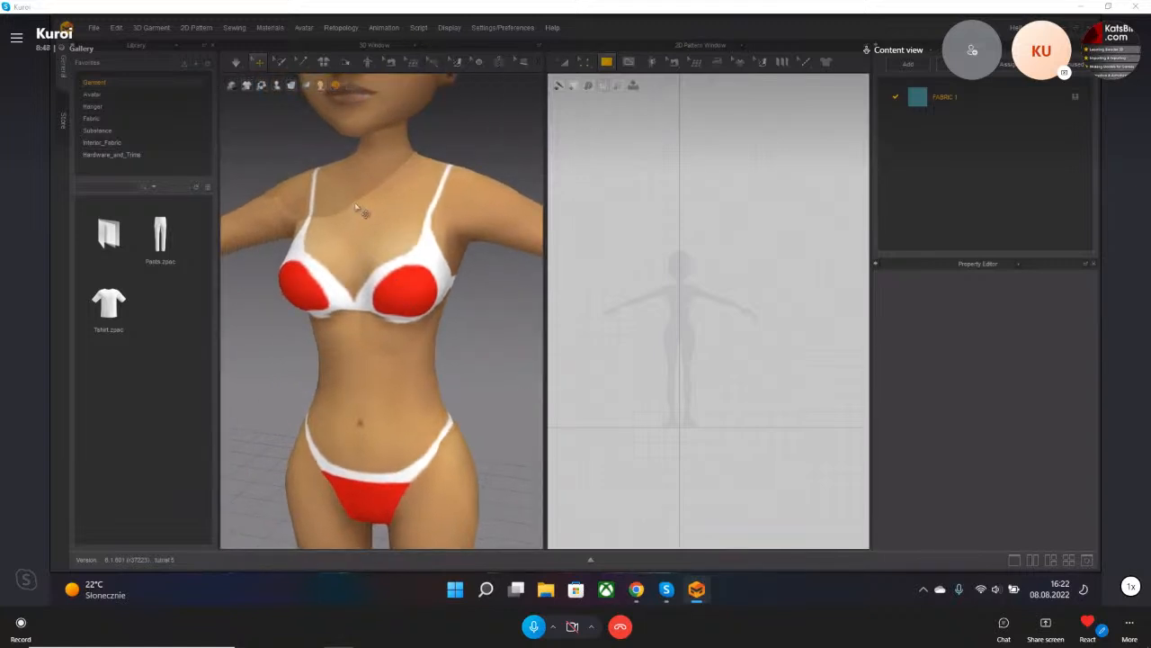
middle_drag(357, 232, 364, 240)
scroll(402, 216, up, 3)
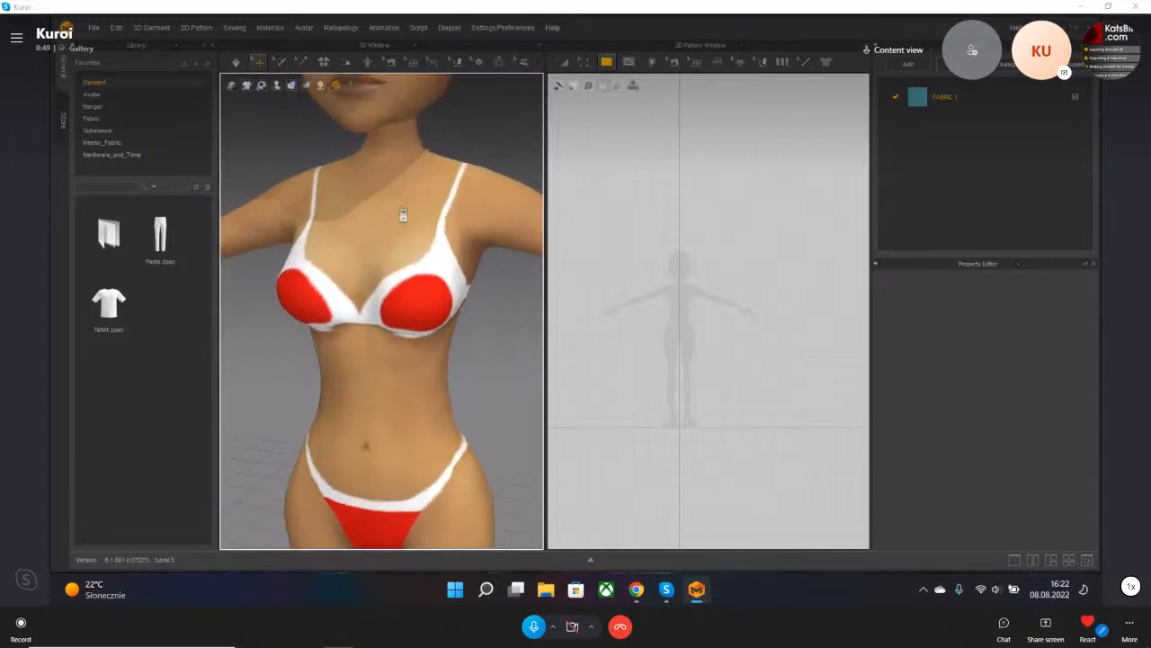
click(432, 68)
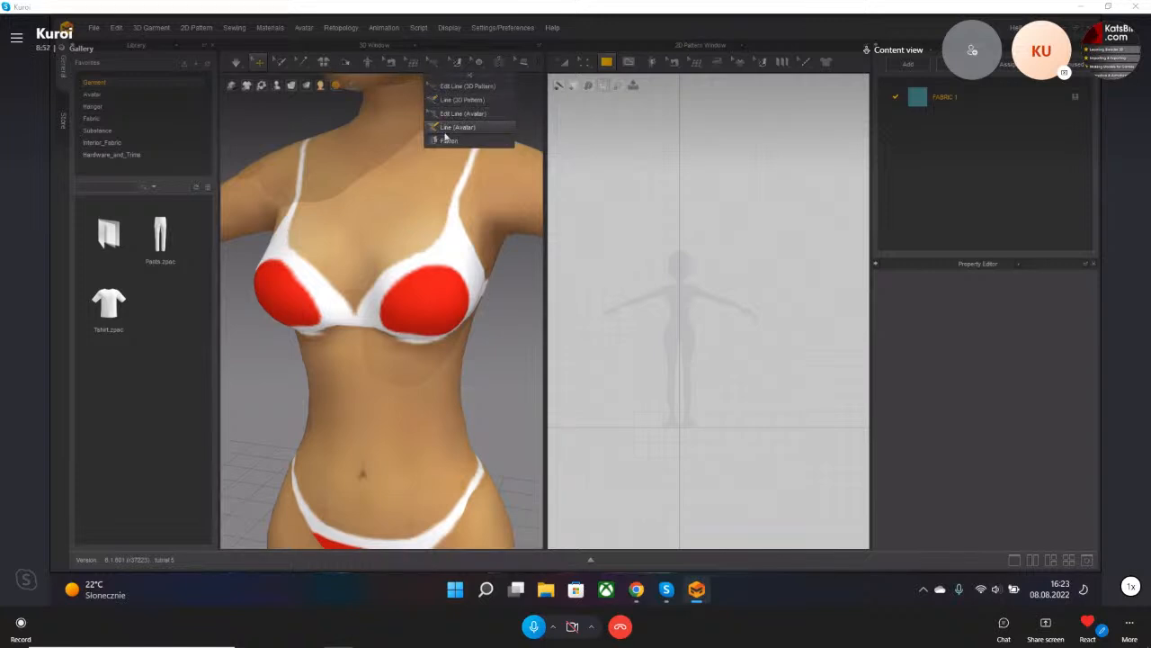
click(457, 131)
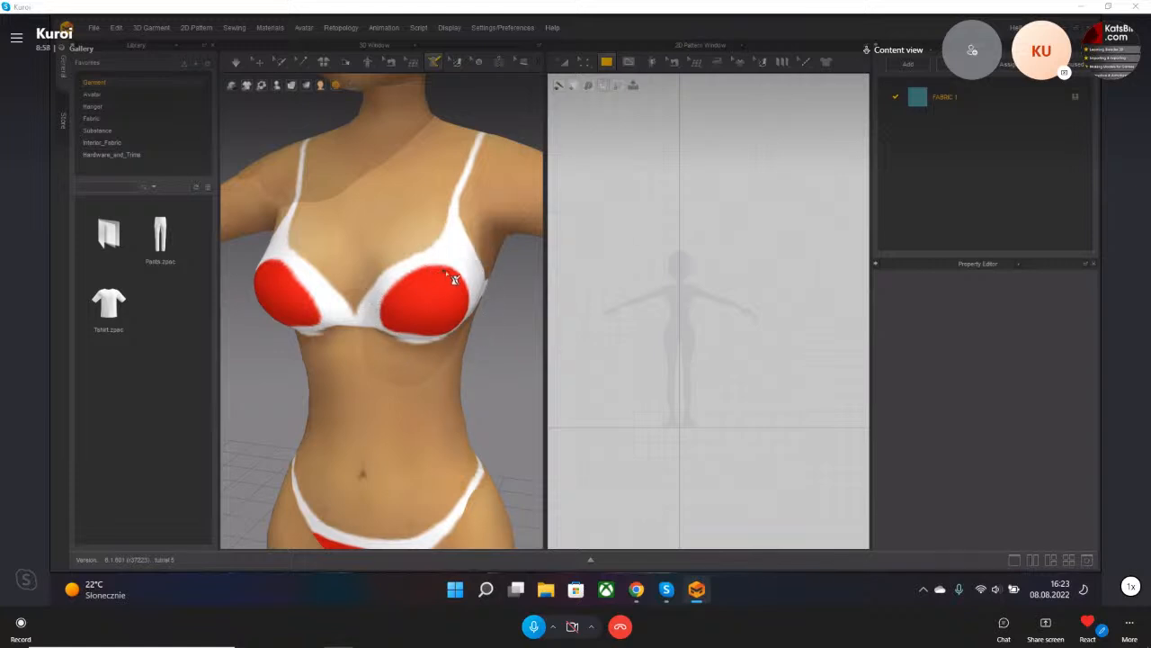
mouse_move(401, 276)
right_down()
mouse_move(355, 264)
mouse_move(398, 257)
right_up()
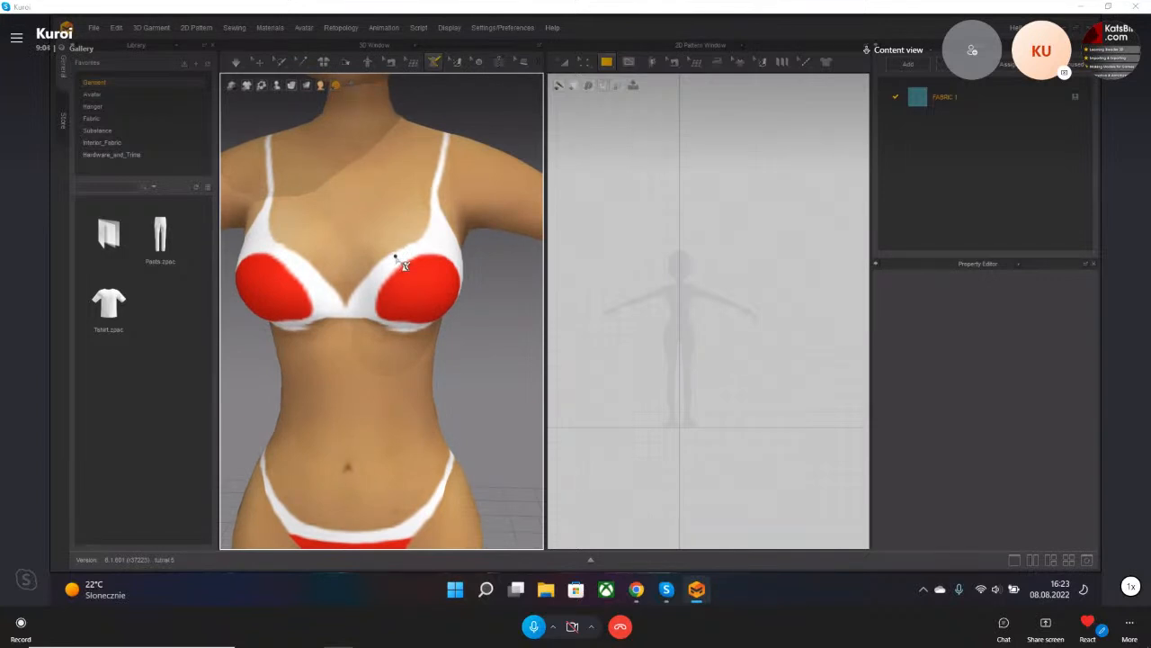
right_drag(404, 250, 404, 237)
scroll(414, 238, up, 2)
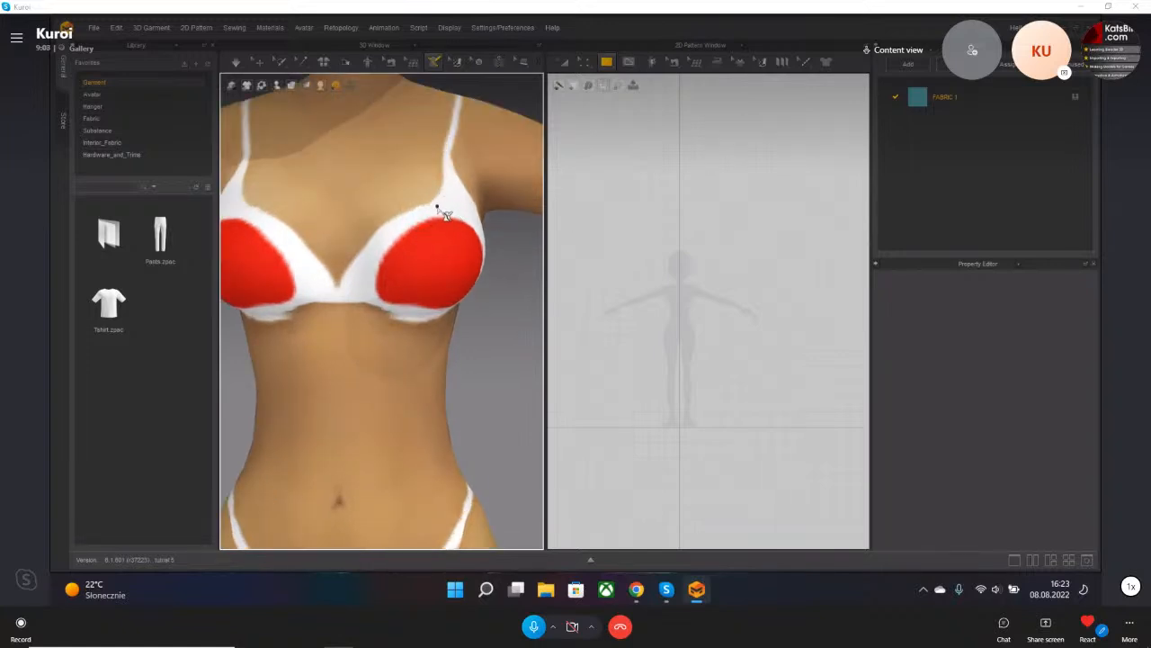
click(432, 203)
click(347, 280)
right_drag(380, 310, 355, 324)
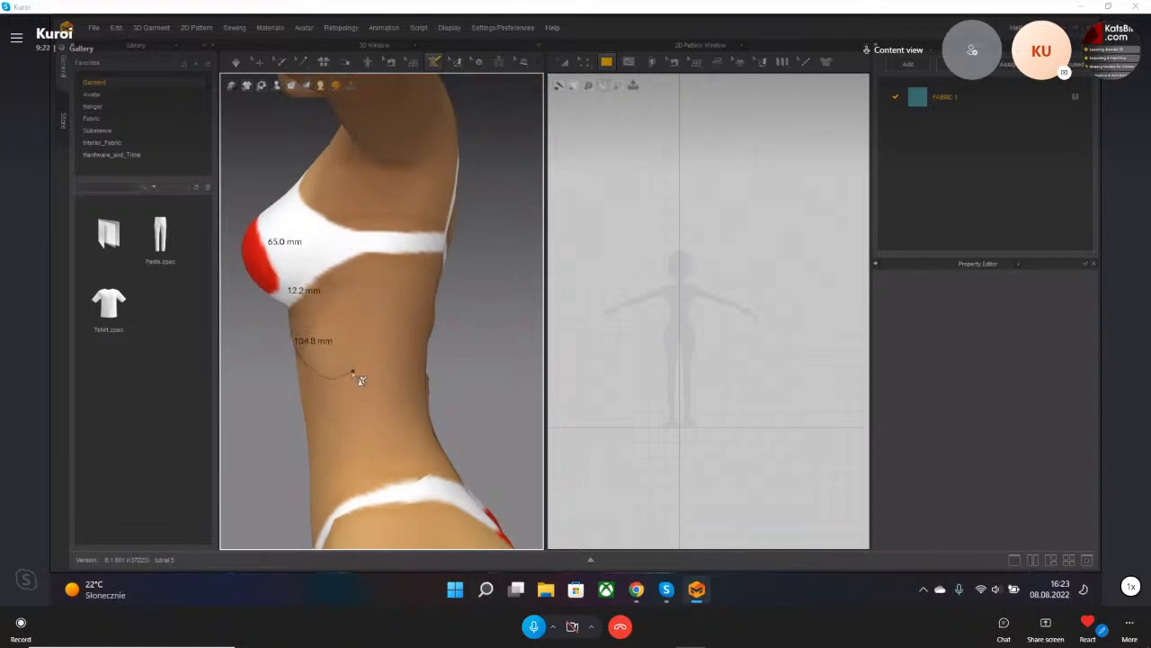
right_drag(333, 326, 501, 236)
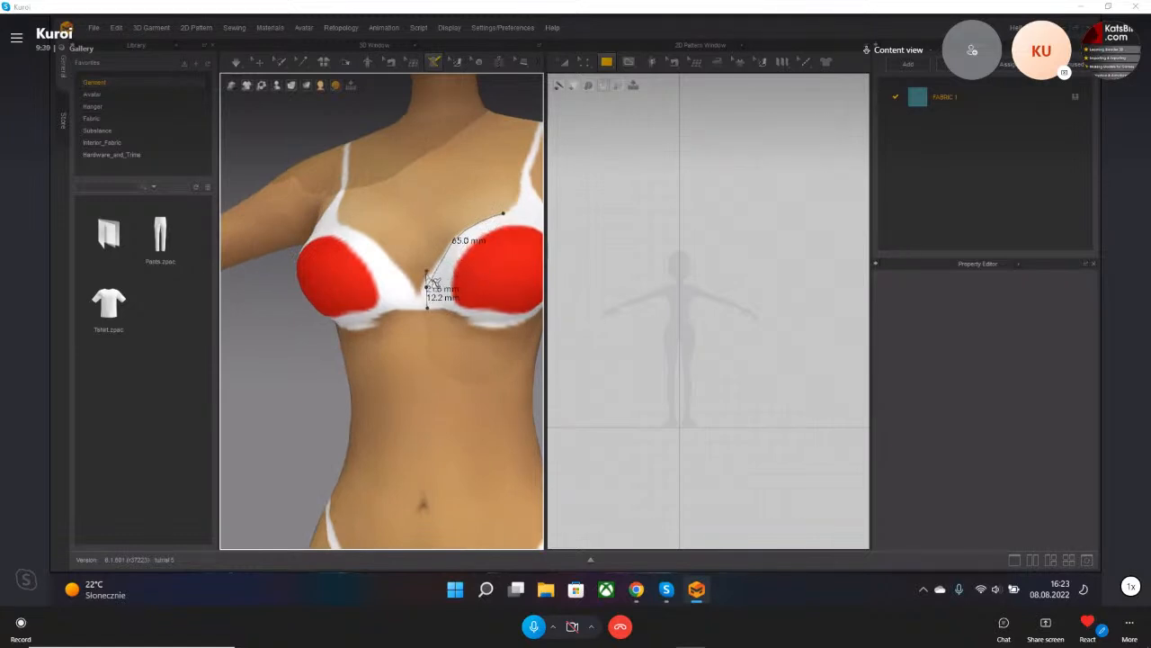
- Continue the avatar line along the cup's underside toward the side band, with segments of about 11.7, 35.7 and 29.8 mm
right_drag(449, 310, 395, 331)
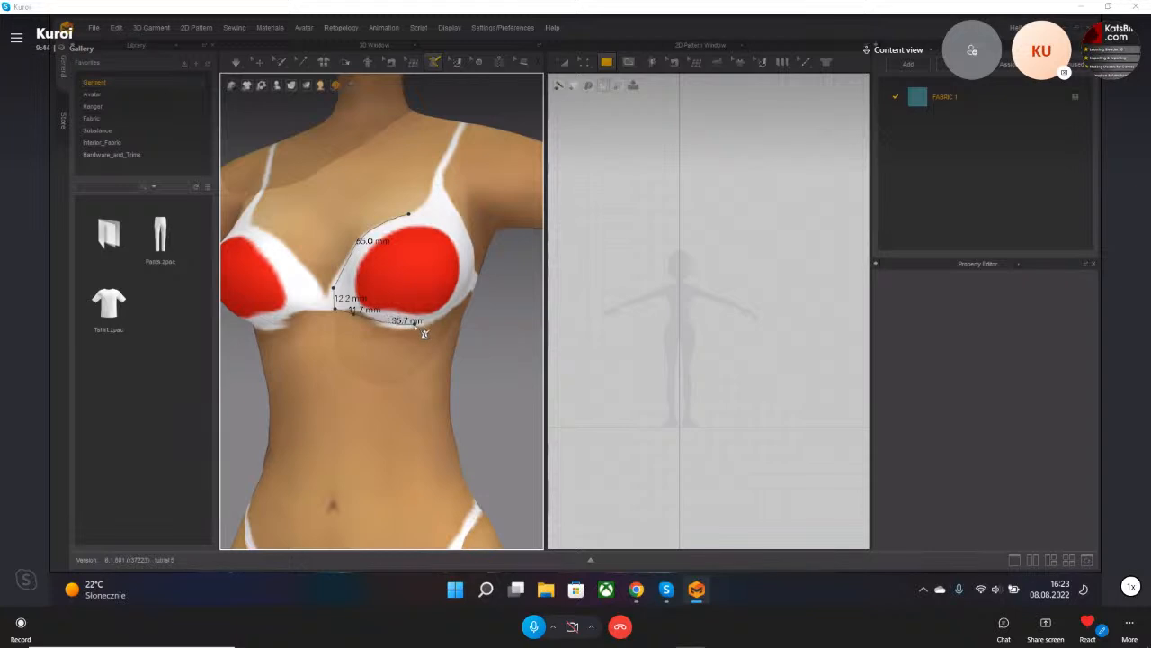
right_drag(446, 330, 423, 338)
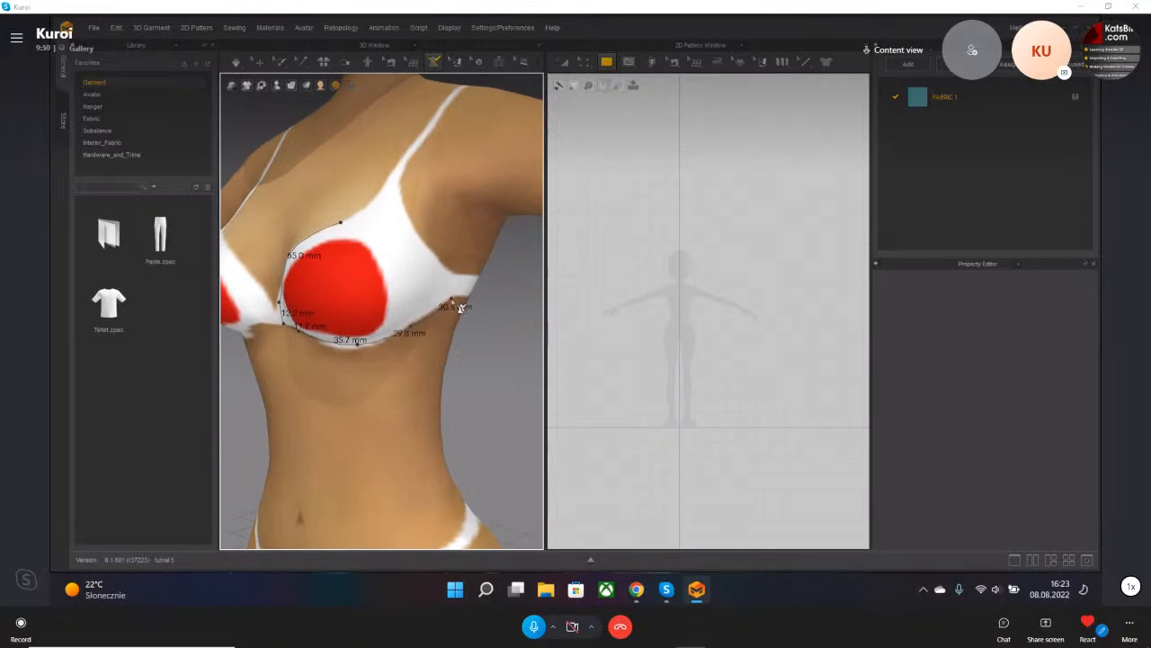
right_drag(458, 307, 419, 334)
middle_drag(420, 333, 349, 335)
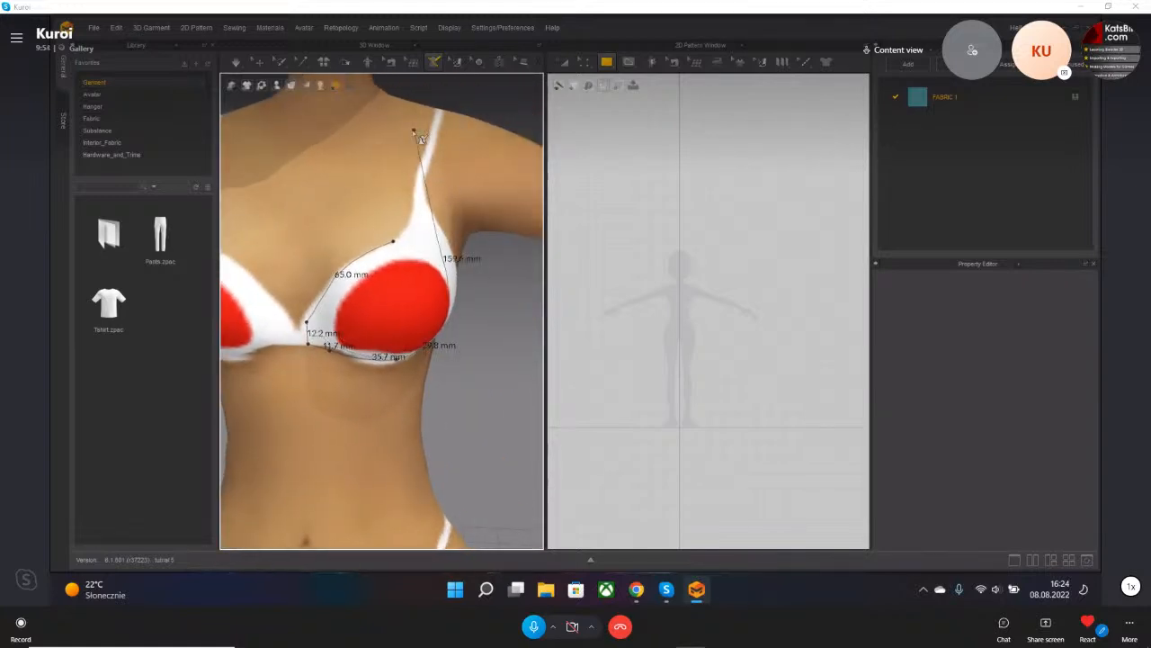
scroll(411, 270, up, 3)
scroll(406, 275, down, 4)
scroll(406, 272, down, 3)
right_drag(417, 254, 423, 223)
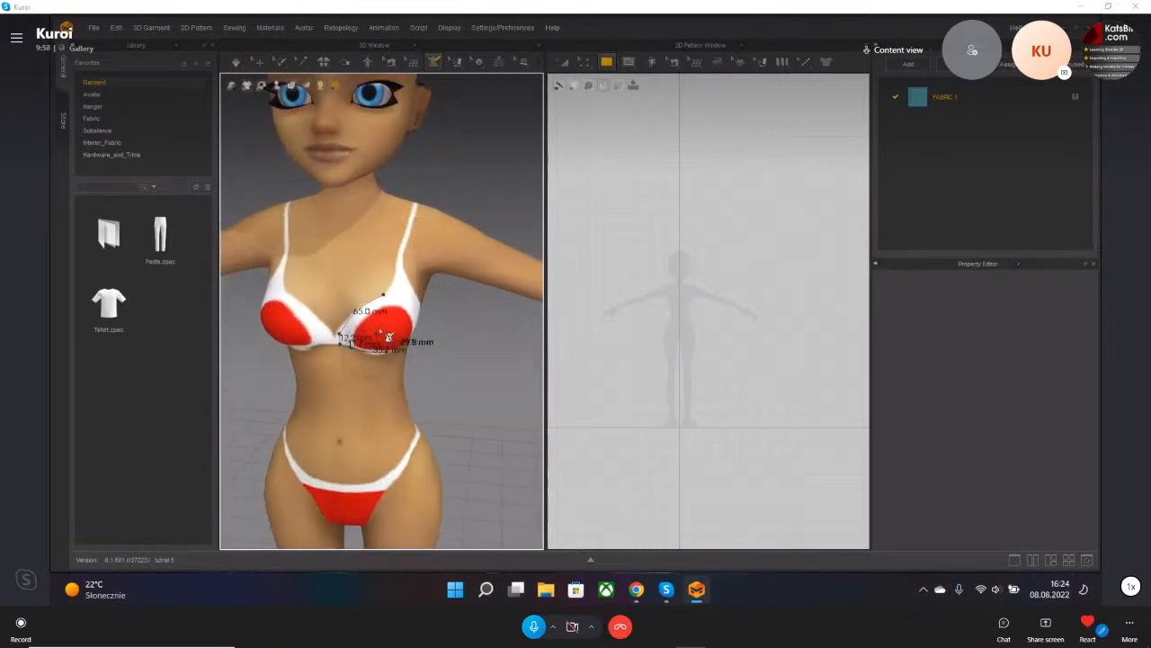
right_drag(418, 340, 405, 326)
scroll(424, 327, up, 3)
scroll(426, 329, up, 4)
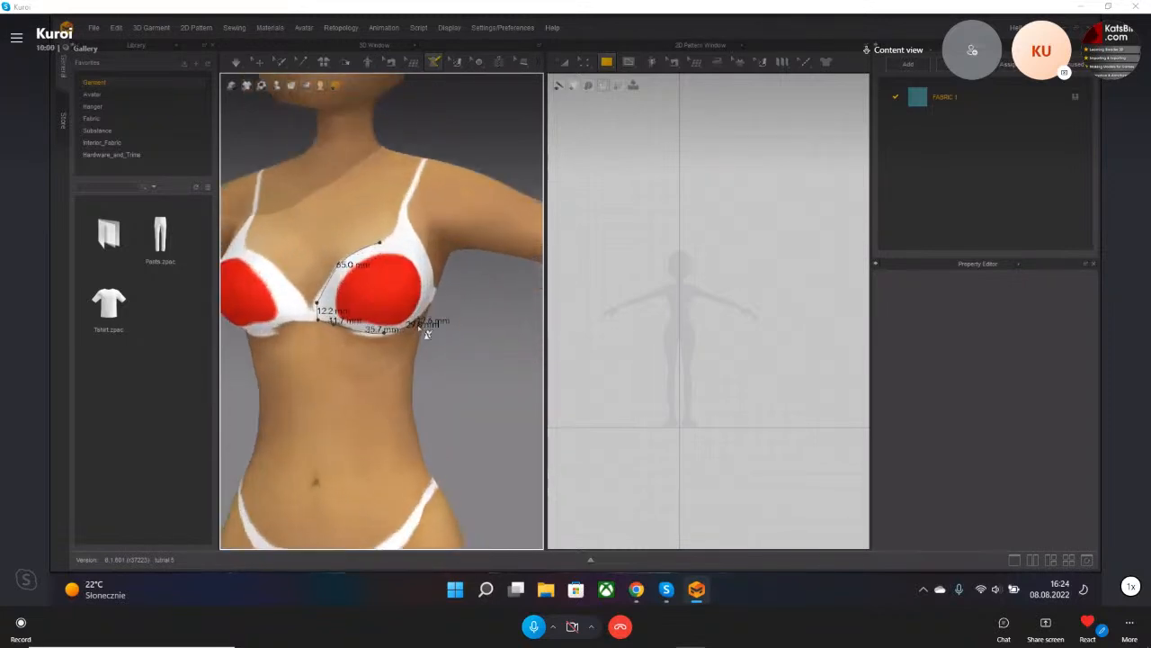
middle_drag(416, 331, 436, 342)
right_drag(436, 342, 367, 317)
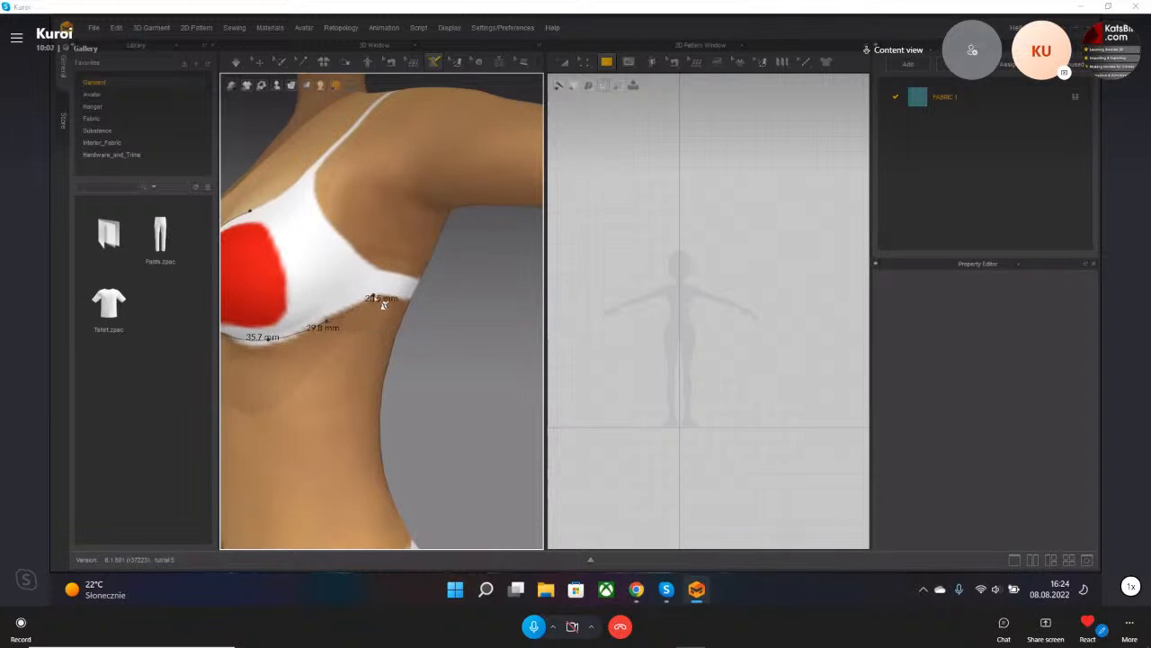
- Carry the avatar line around the cup's outer edge to the strap base and close the outline at its starting point
drag(384, 304, 387, 277)
right_drag(326, 236, 442, 306)
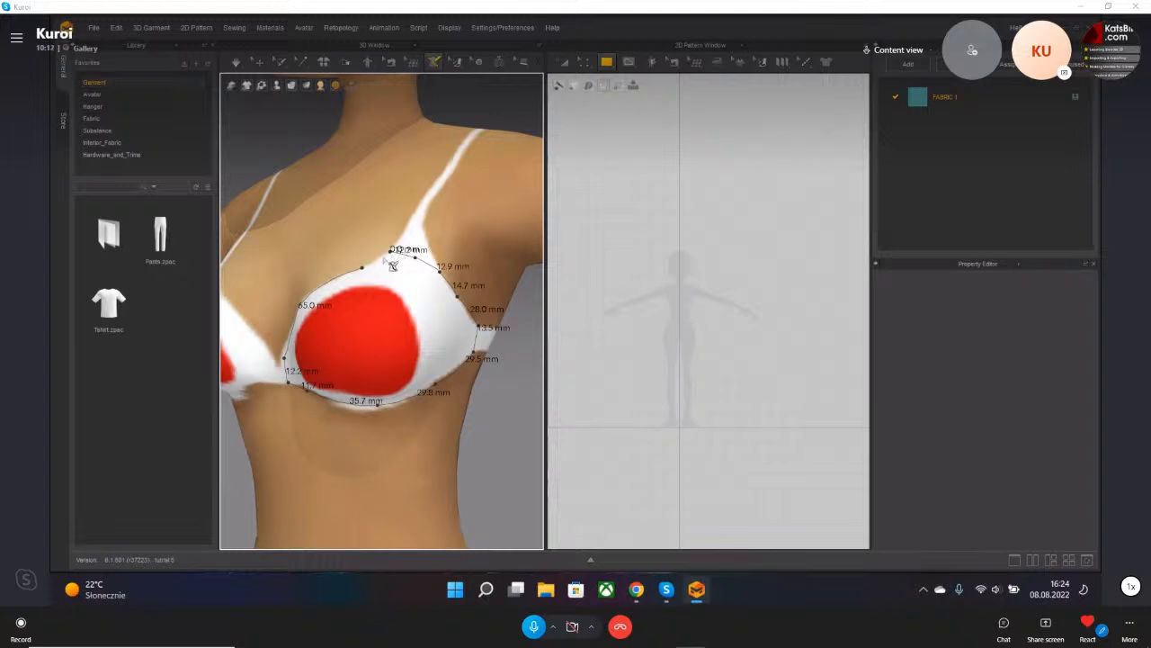
mouse_move(371, 310)
right_down()
mouse_move(398, 307)
mouse_move(282, 298)
mouse_move(423, 302)
mouse_move(422, 322)
mouse_move(379, 304)
right_up()
- Flatten the area enclosed by the cup outline into a pattern piece
click(435, 65)
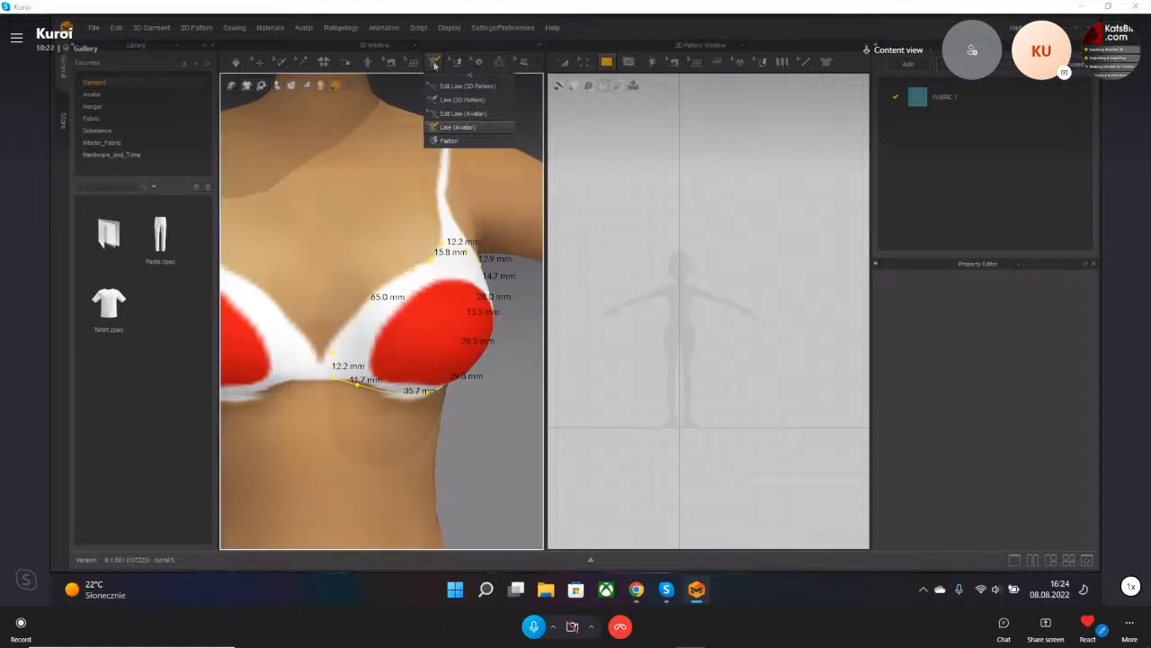
click(444, 142)
right_drag(449, 264, 485, 262)
scroll(485, 263, down, 2)
scroll(485, 264, up, 4)
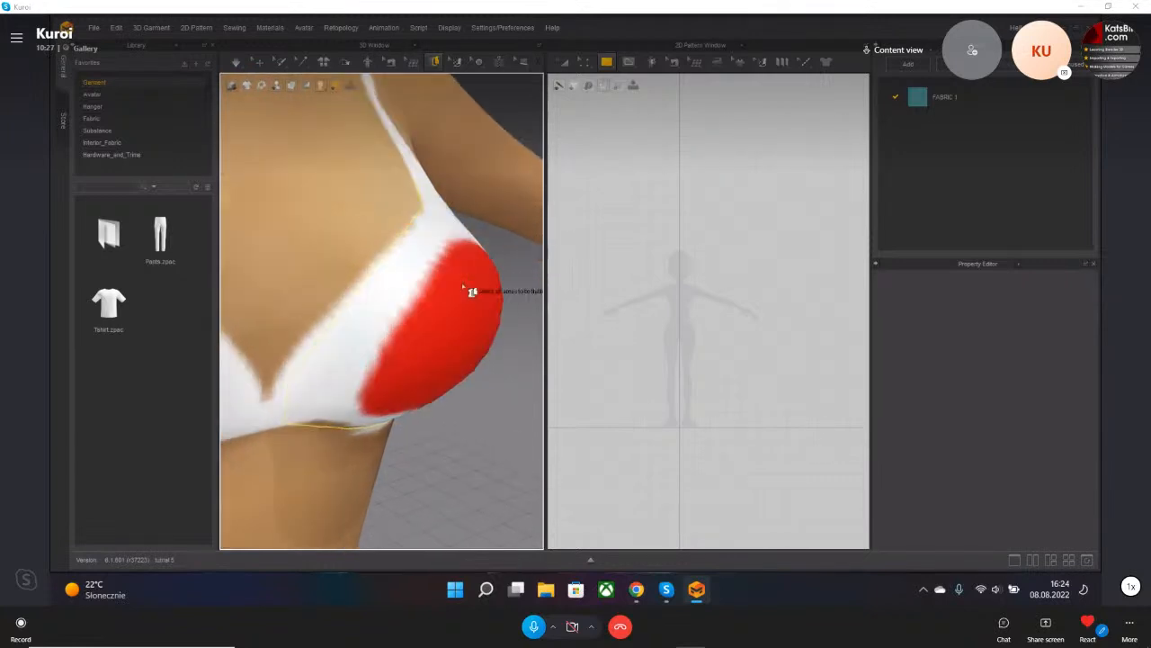
click(416, 241)
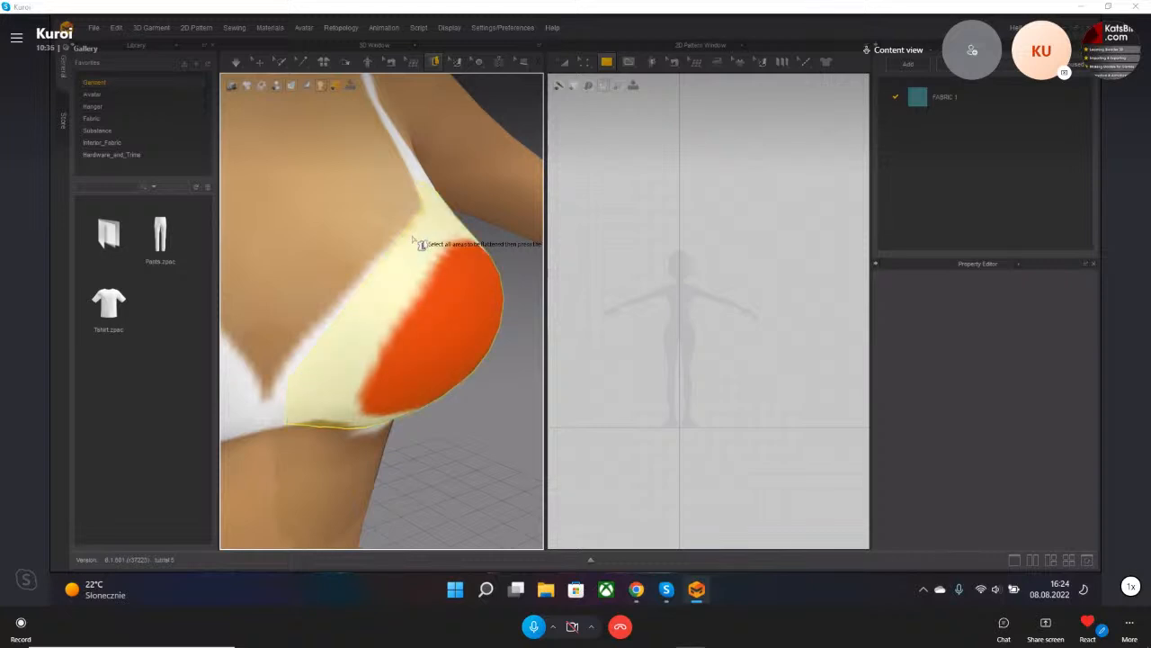
key(Return)
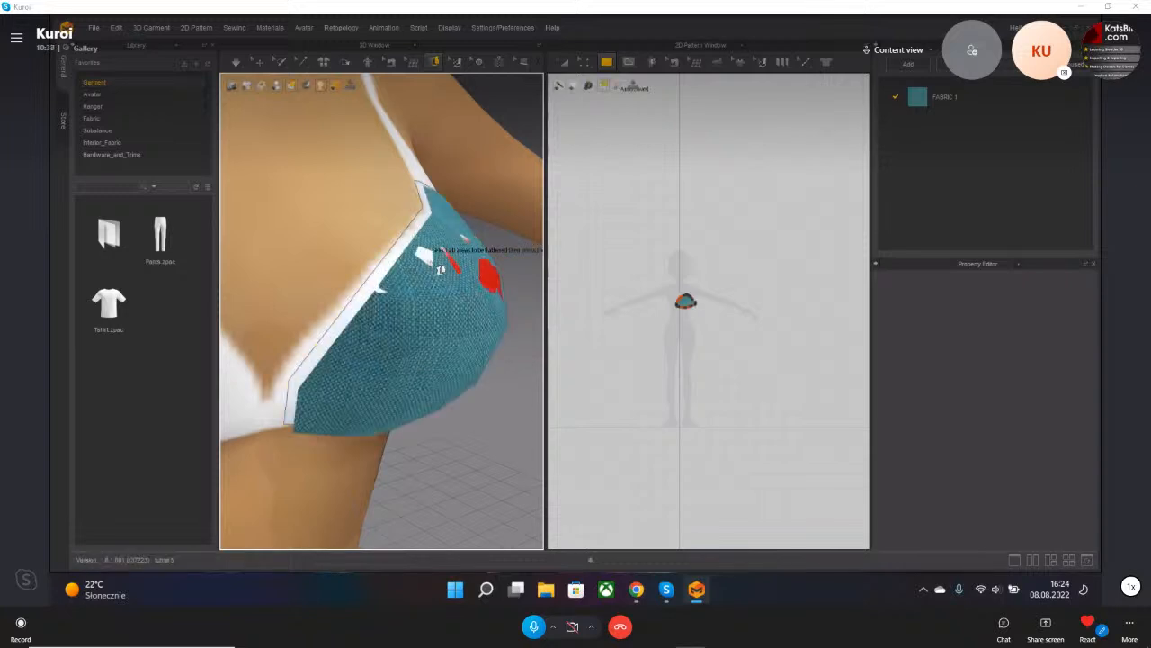
- Select the flattened cup pattern and shift it slightly up and to the right over the 2D avatar silhouette
right_drag(454, 305, 400, 317)
scroll(696, 314, up, 5)
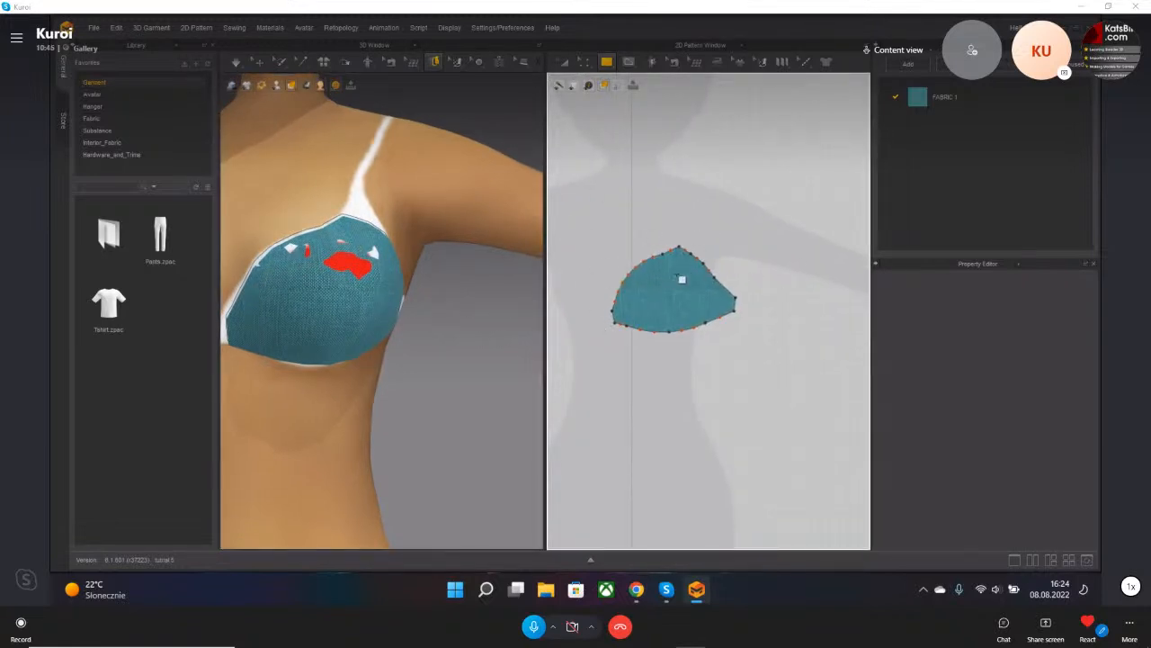
key(a)
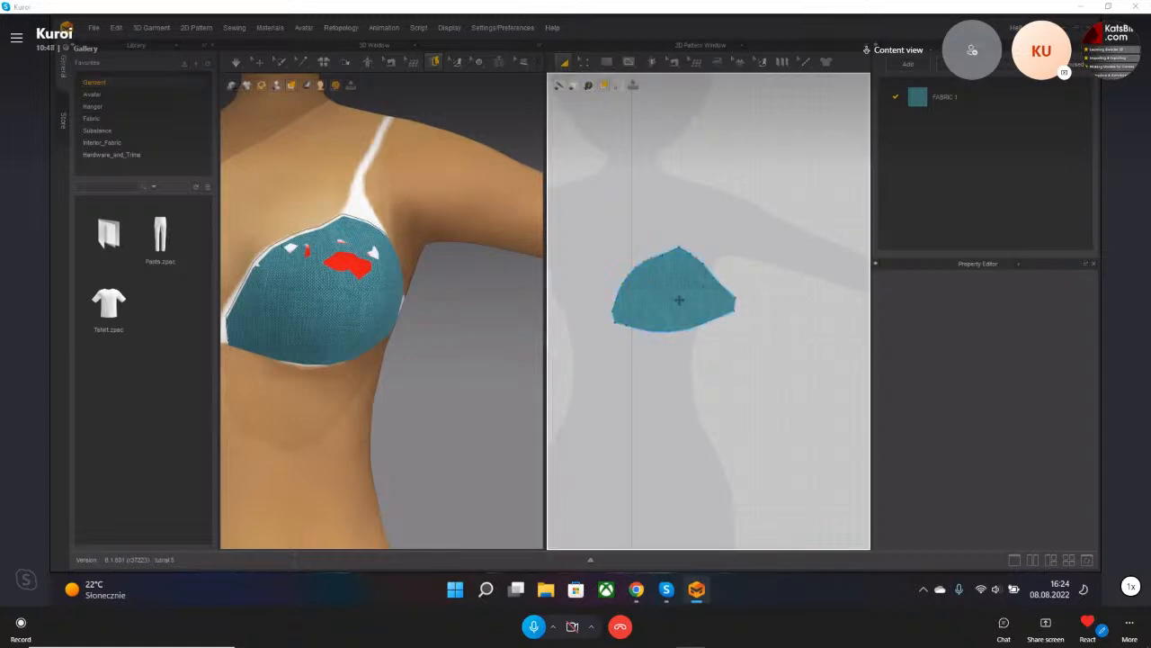
click(691, 293)
drag(697, 292, 695, 290)
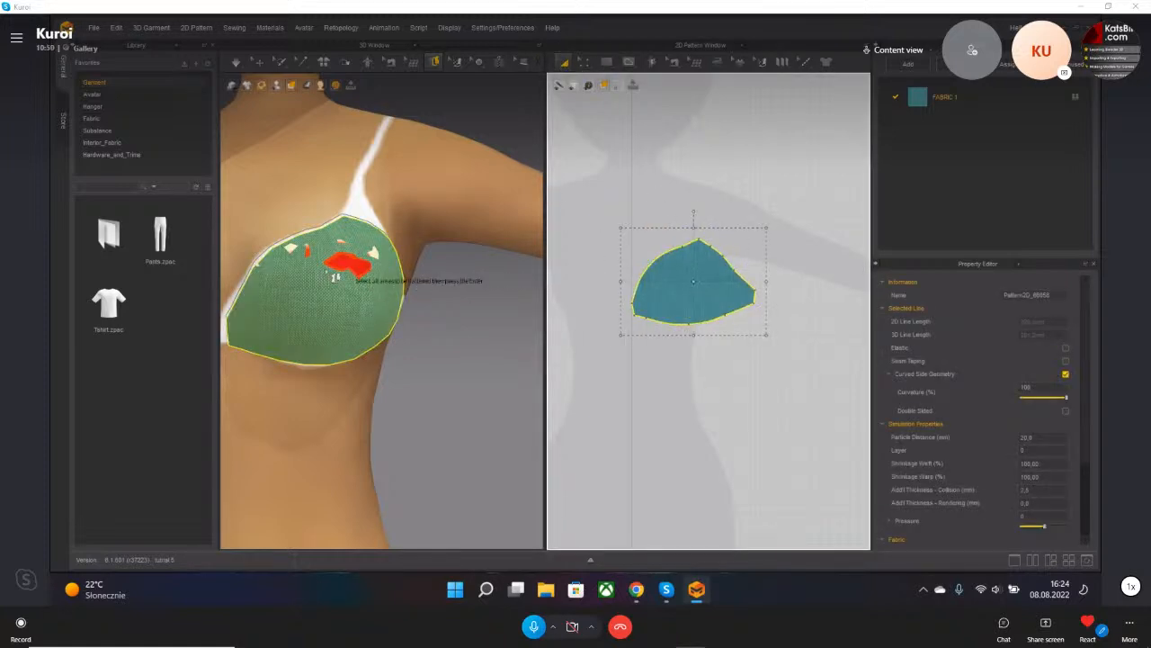
- Draw a closed avatar line around the front shoulder strap, from a base about 10 mm wide above the cup's peak up to the shoulder
middle_drag(324, 289, 373, 307)
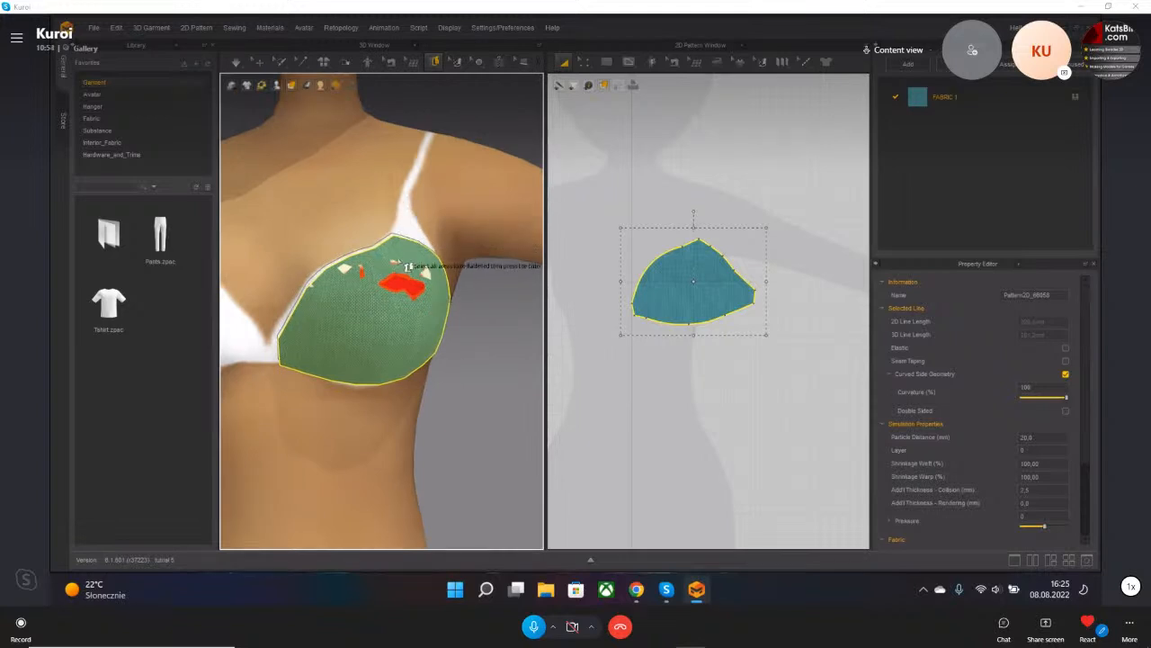
middle_drag(378, 291, 407, 295)
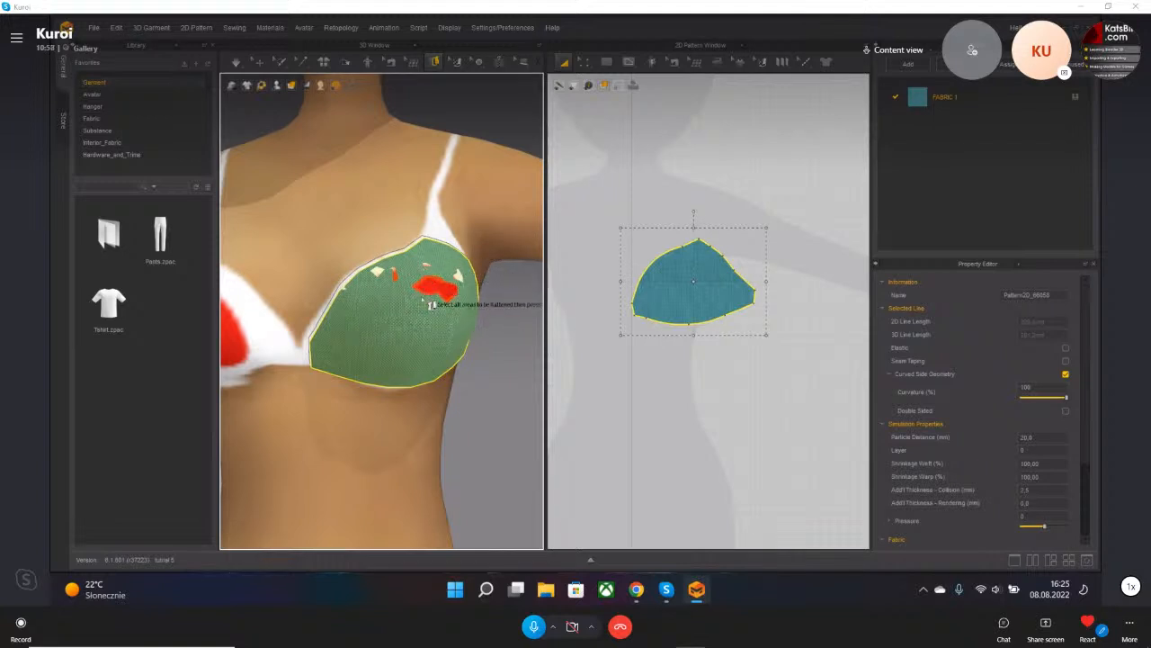
middle_drag(376, 339, 454, 314)
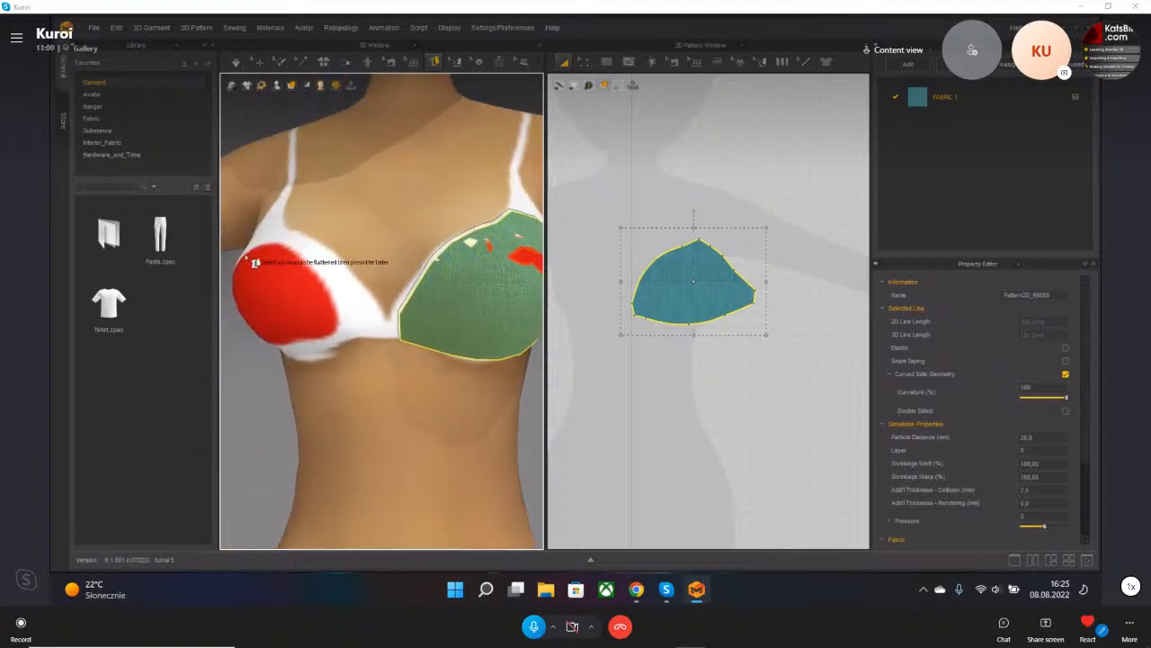
middle_drag(490, 272, 371, 295)
click(432, 62)
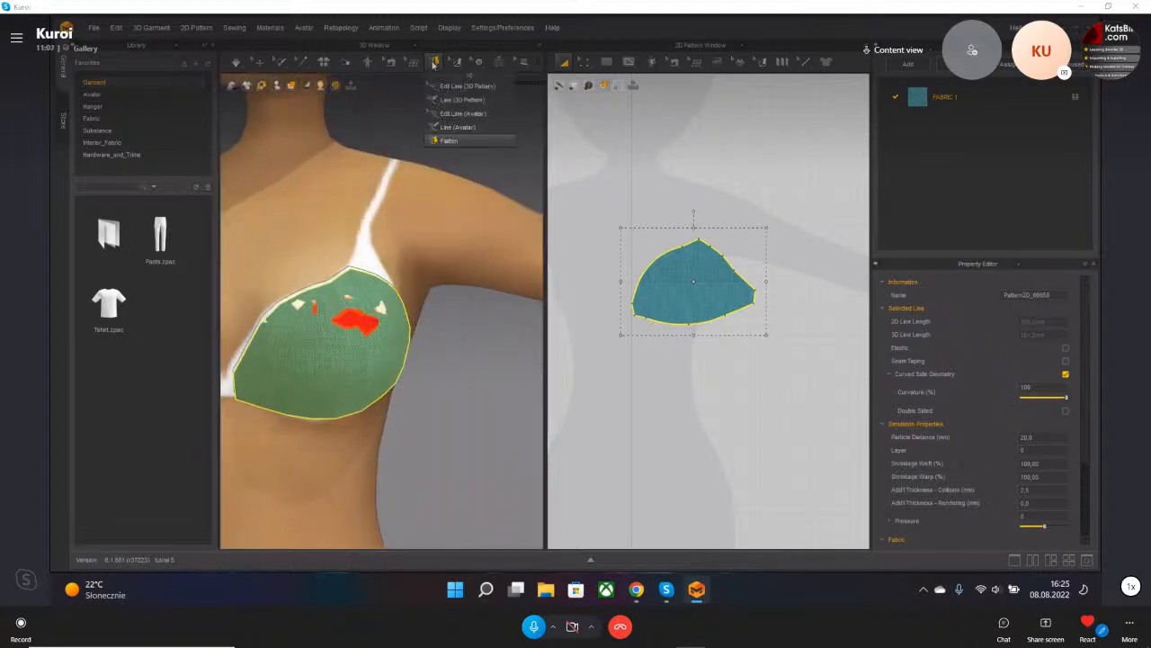
scroll(434, 182, up, 4)
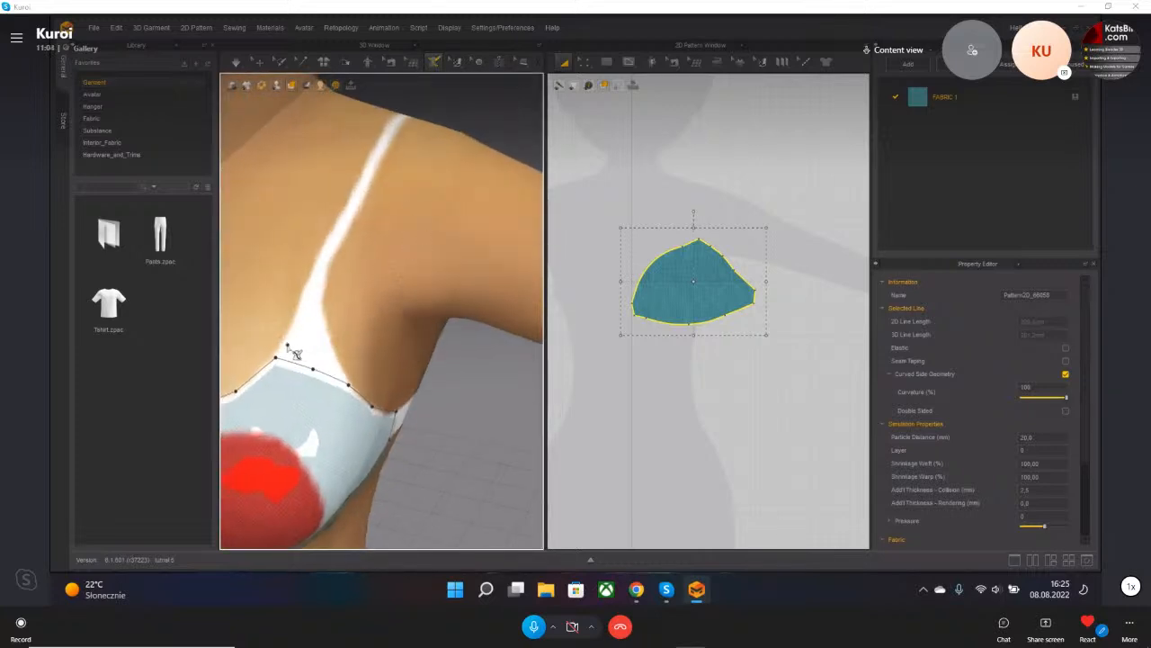
drag(293, 356, 318, 363)
click(314, 356)
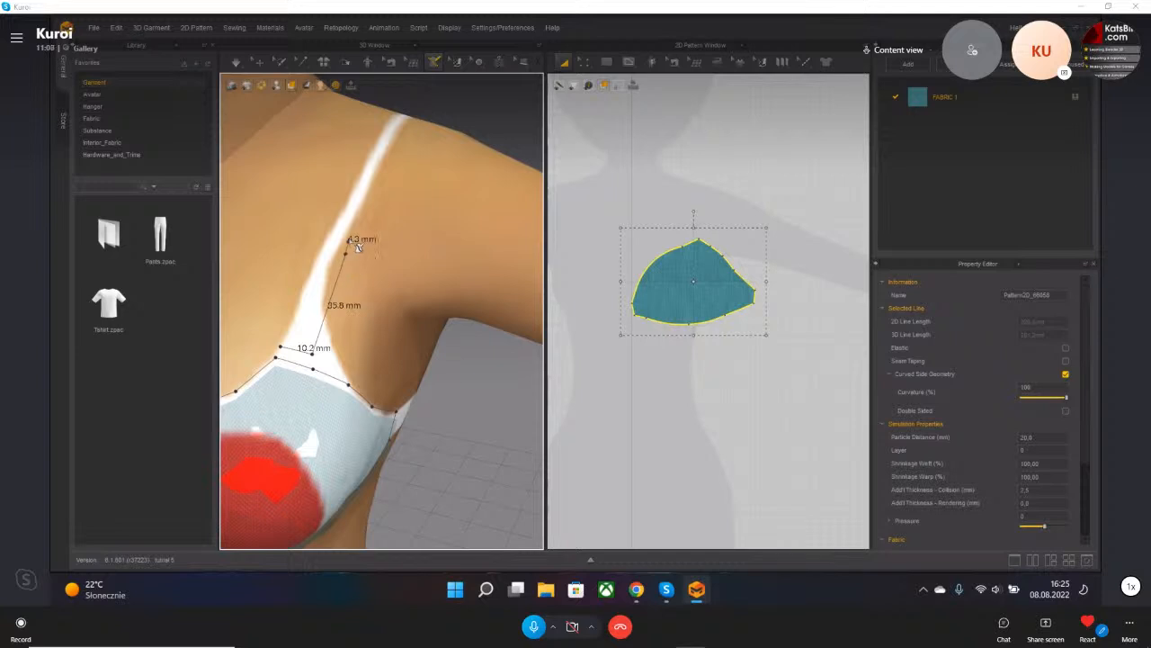
click(403, 120)
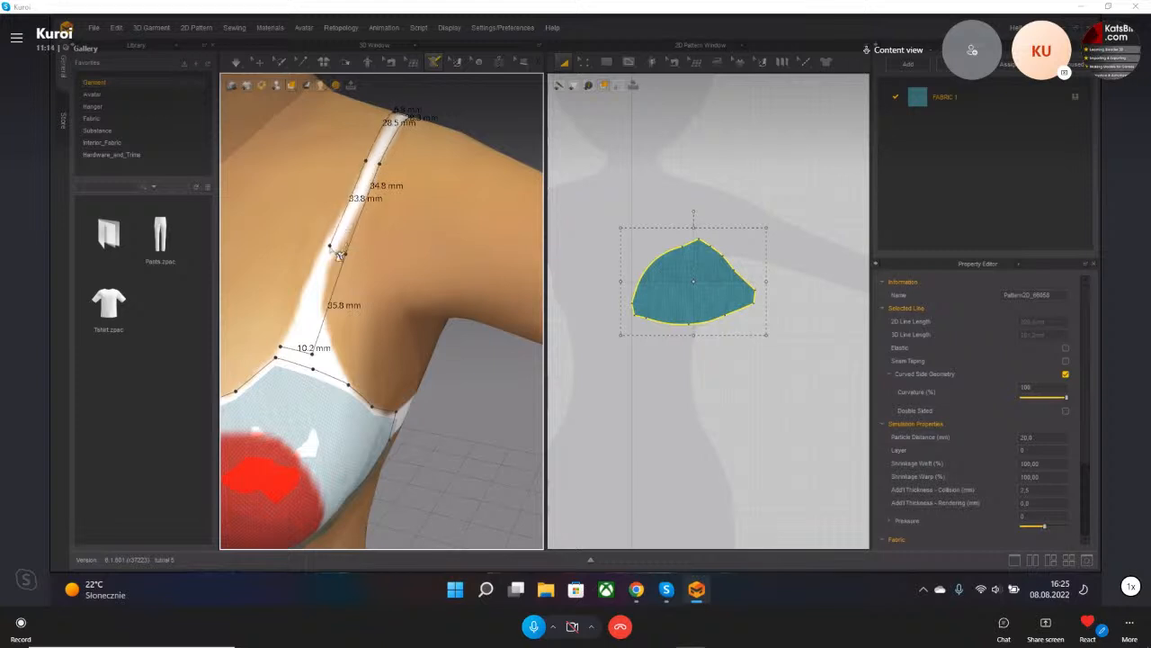
double_click(290, 352)
- Flatten the front strap outline into a pattern piece and place it just above the cup pattern's peak
scroll(371, 273, down, 4)
scroll(372, 272, up, 2)
right_drag(372, 272, 404, 308)
middle_drag(405, 308, 414, 327)
scroll(406, 288, up, 1)
scroll(407, 288, down, 2)
scroll(409, 289, up, 1)
scroll(417, 309, up, 2)
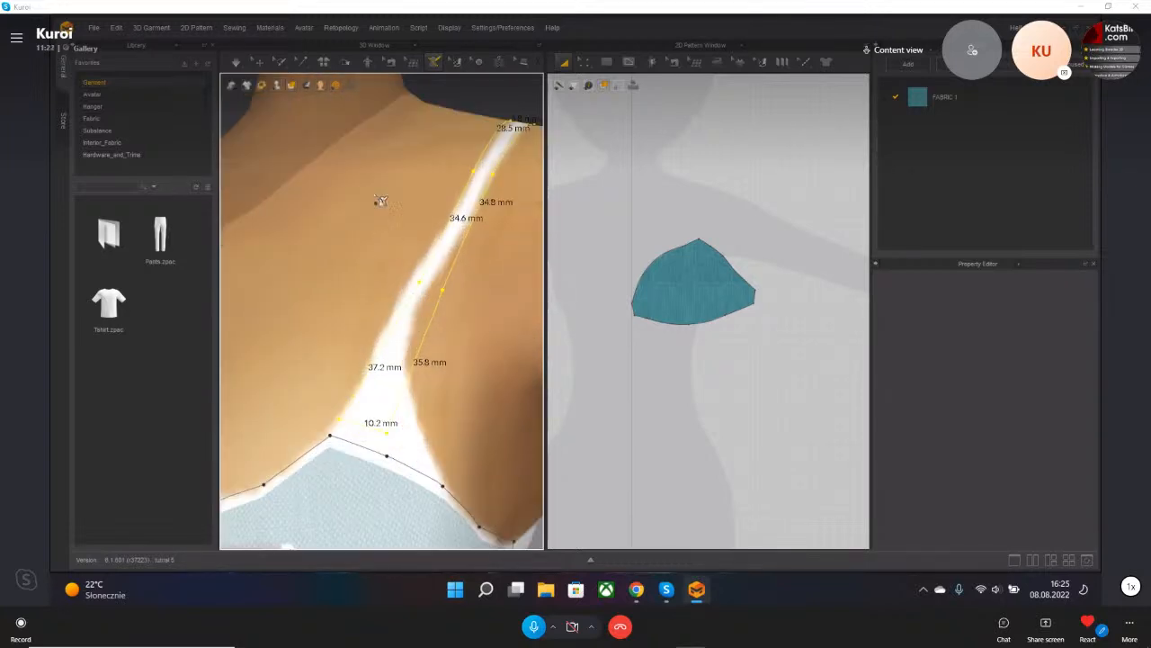
click(434, 67)
click(459, 147)
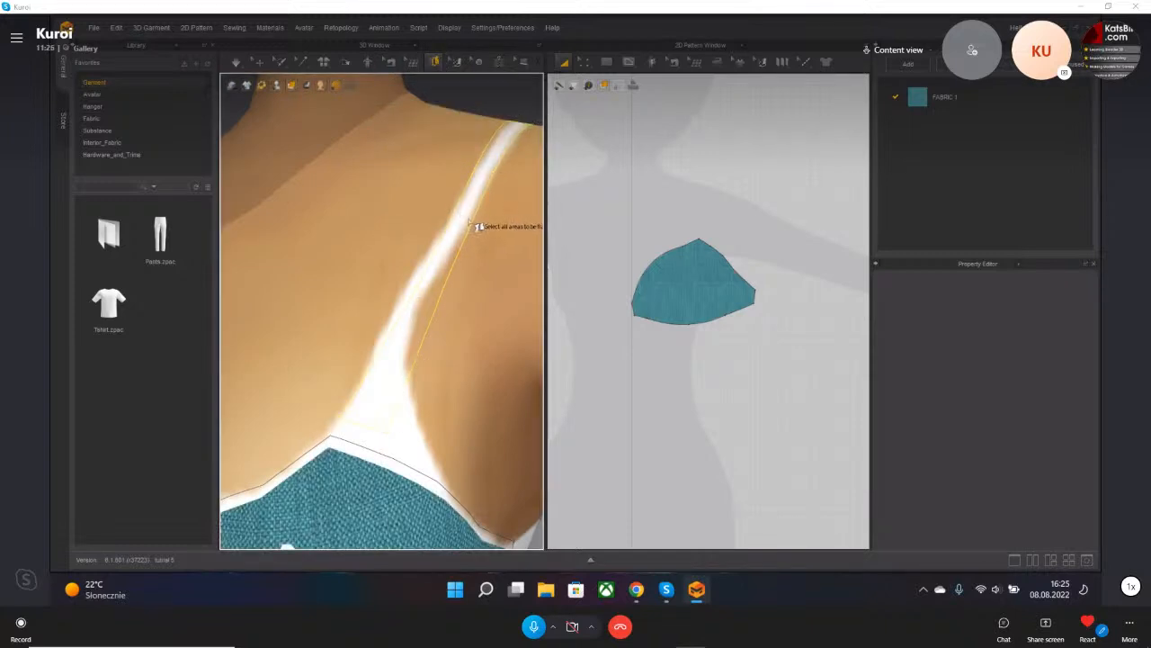
click(475, 223)
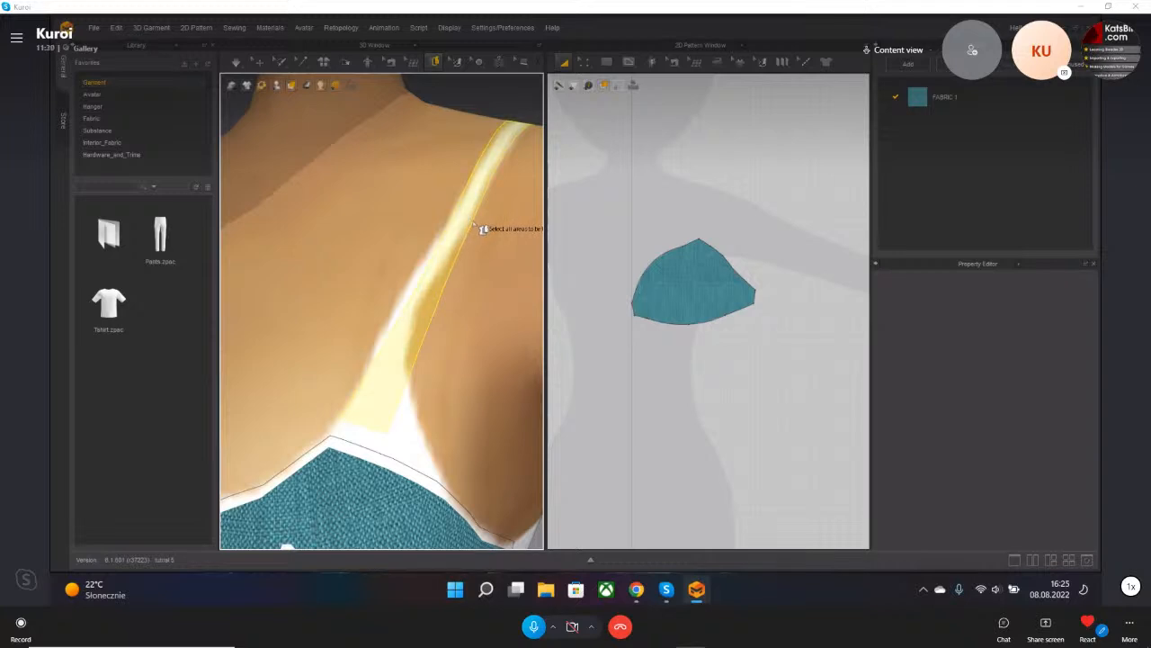
key(Return)
scroll(455, 249, down, 4)
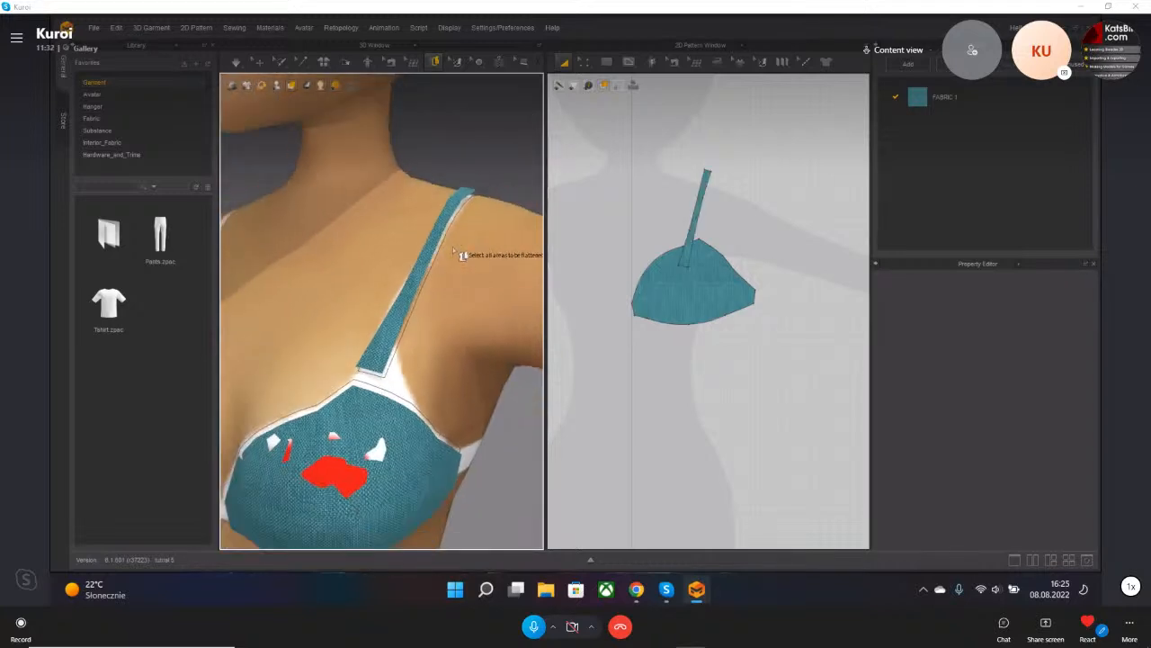
click(692, 212)
drag(693, 221, 705, 186)
- Draw an avatar line from the shoulder down the back strap's inner edge and across the band, with segments of about 22.9, 36.6, 54.7 and 10.8 mm
right_drag(504, 241, 491, 242)
right_drag(406, 298, 412, 238)
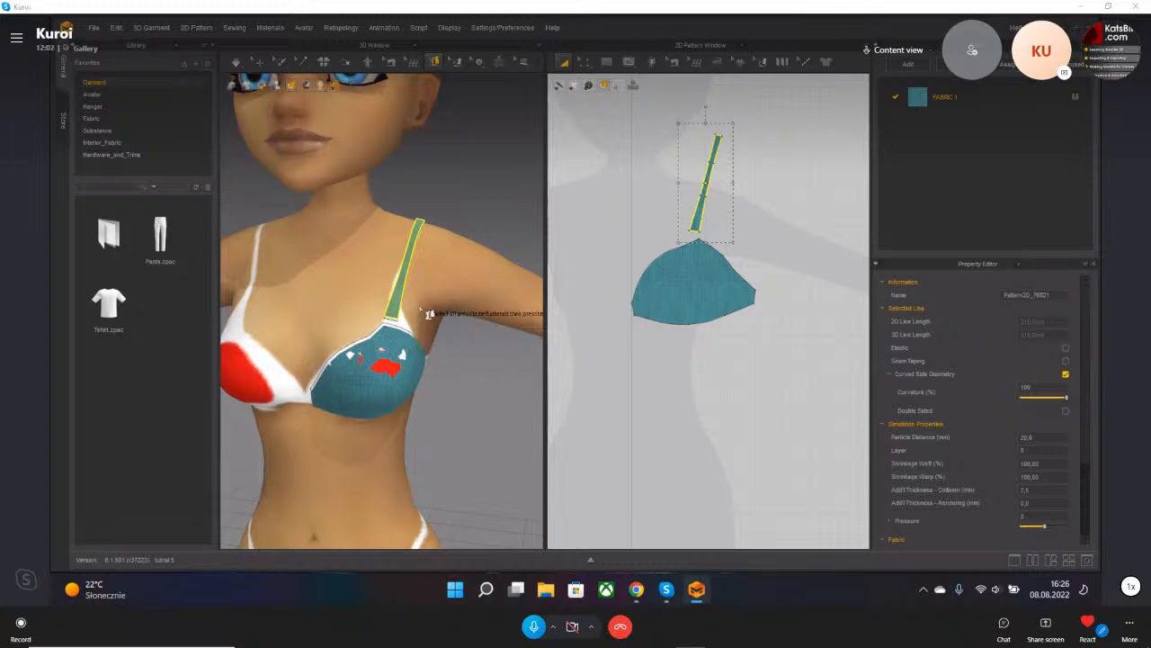
right_drag(423, 310, 316, 316)
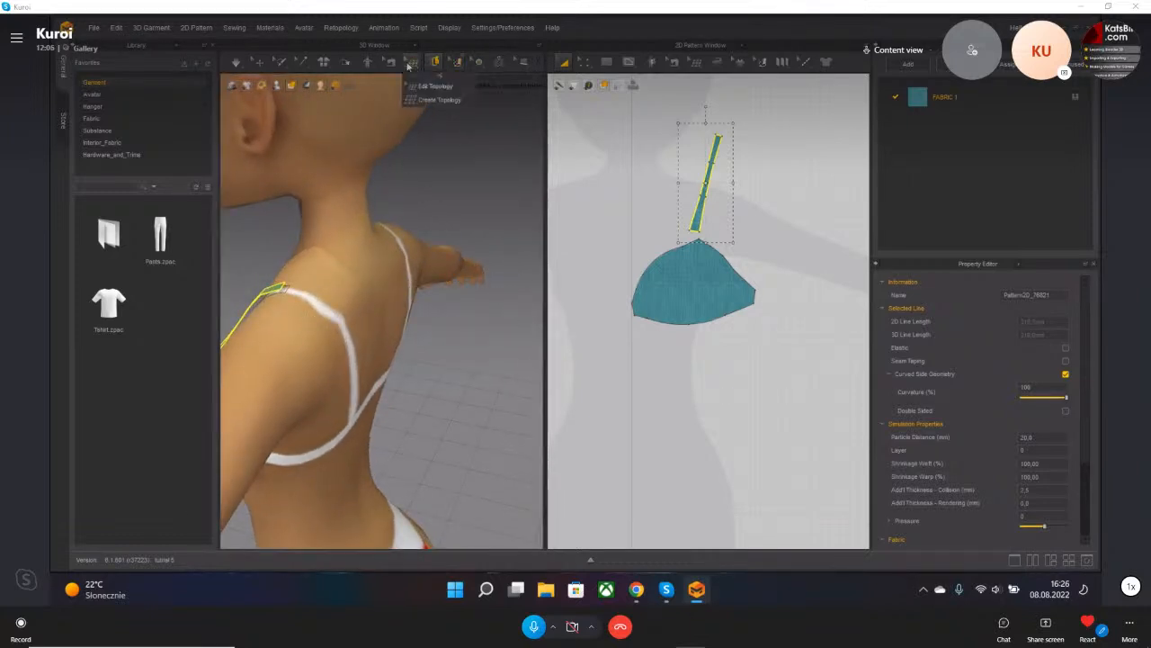
mouse_move(435, 61)
click(447, 127)
right_drag(412, 289, 333, 289)
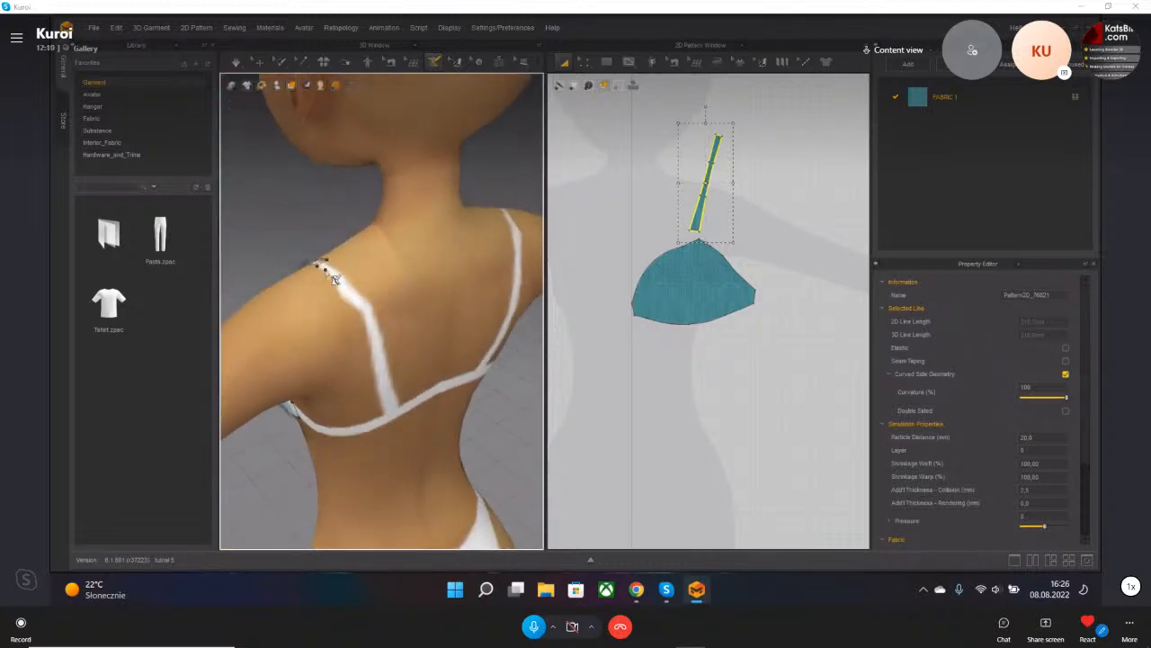
click(342, 273)
right_drag(395, 374, 362, 309)
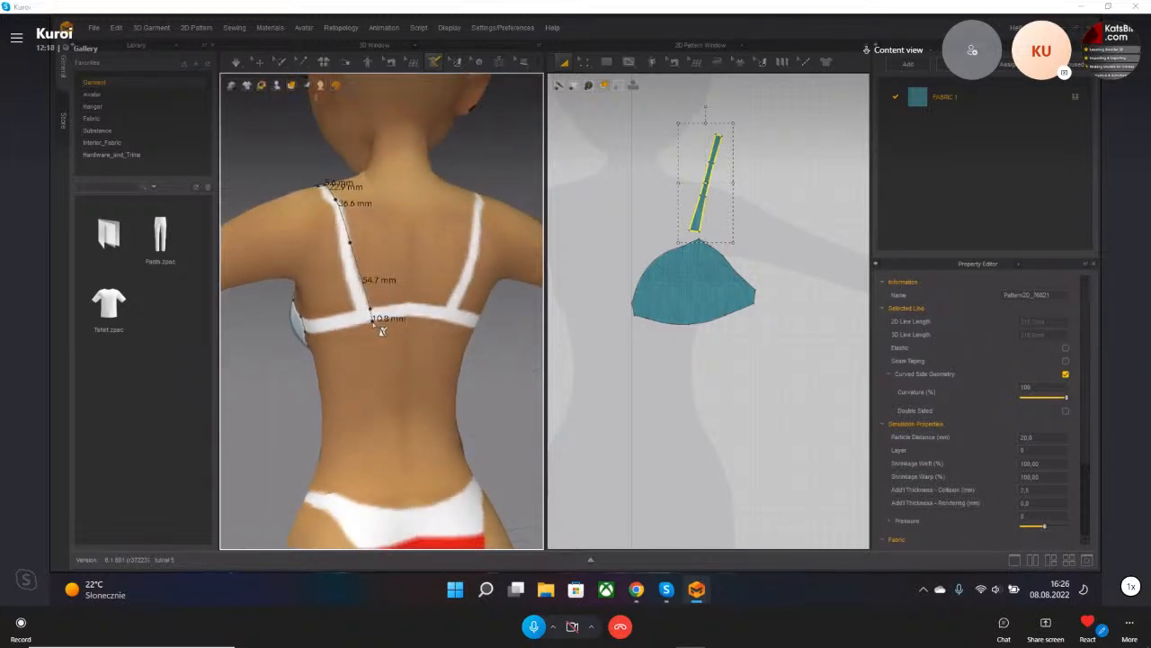
- Continue the avatar line along the band's lower edge to the cup's side, back along its upper edge and up the strap, closing the outline
right_drag(337, 344, 464, 353)
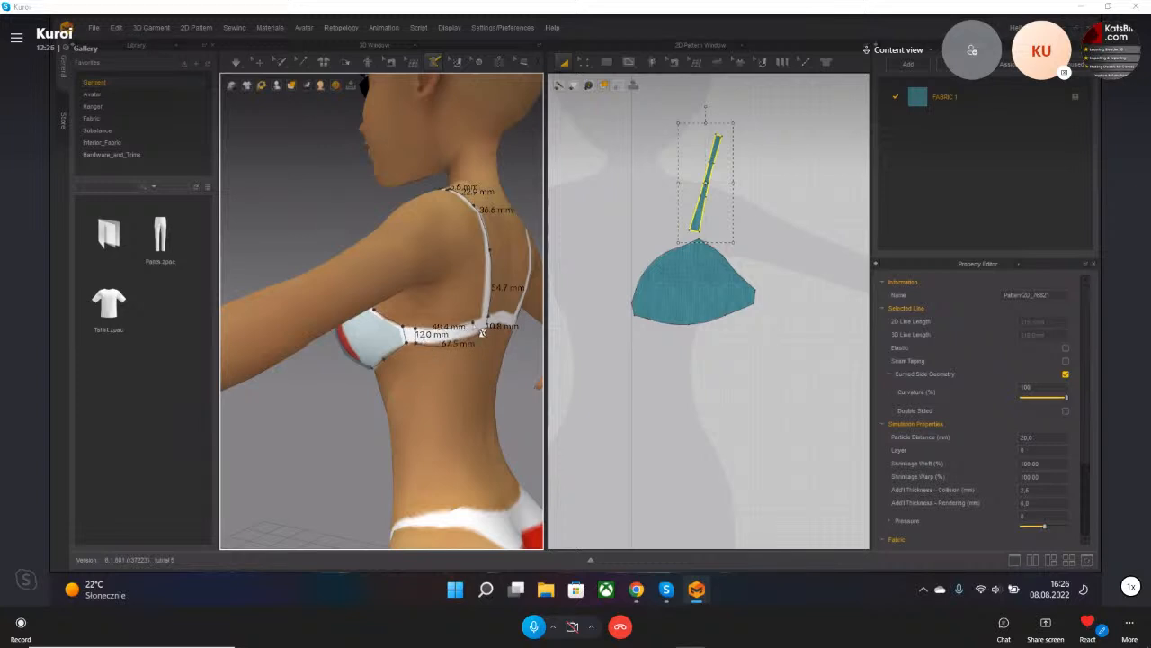
right_drag(488, 328, 410, 282)
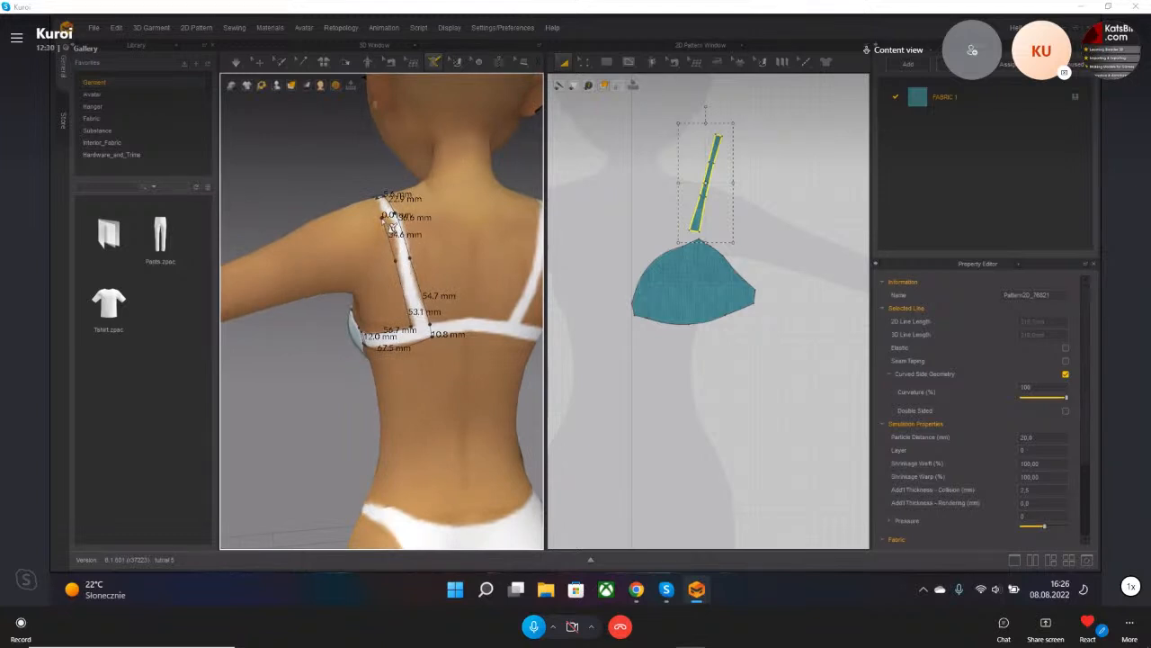
right_drag(392, 224, 398, 236)
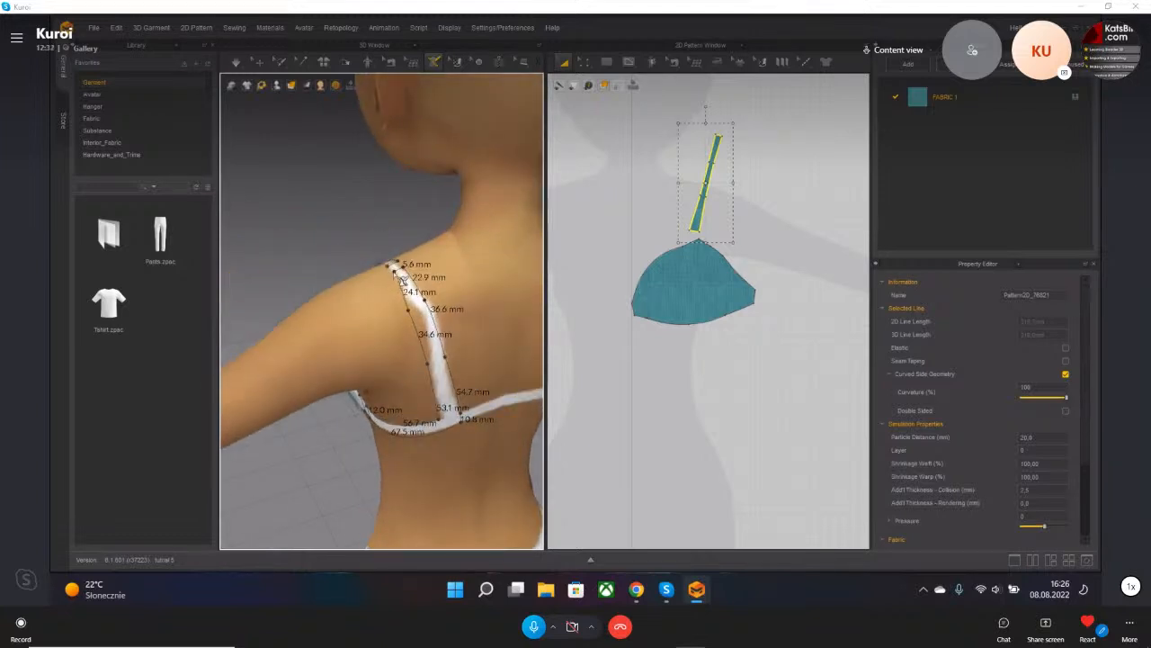
click(402, 280)
- Flatten the area enclosed by the back strap and side band outline into a pattern piece
click(434, 61)
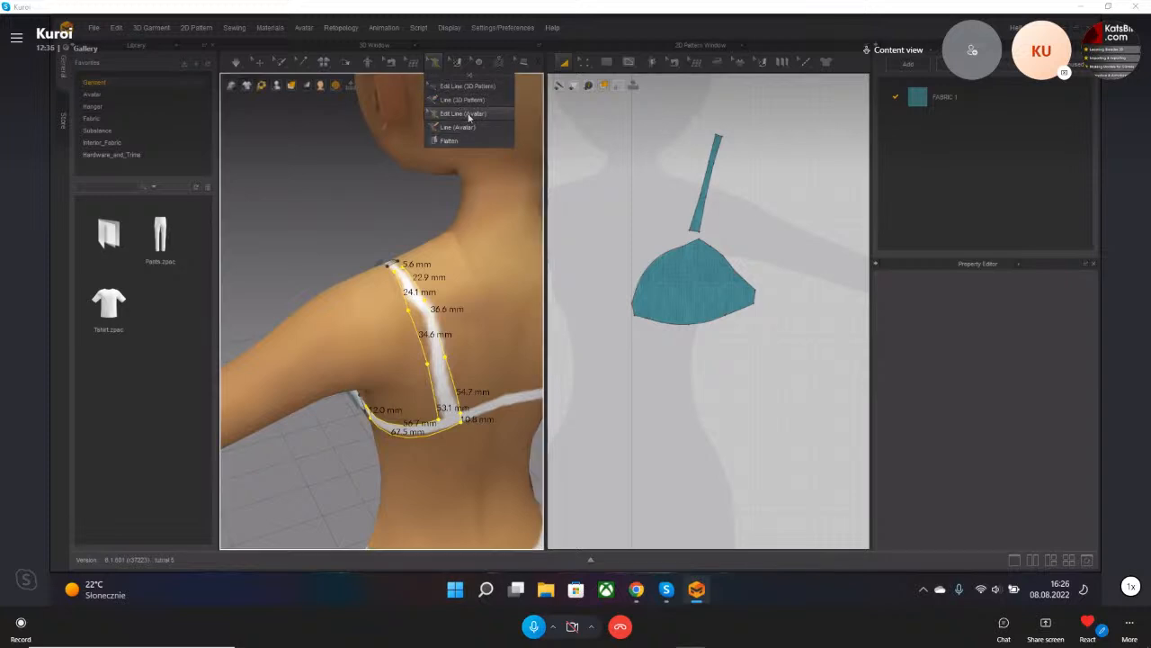
click(468, 100)
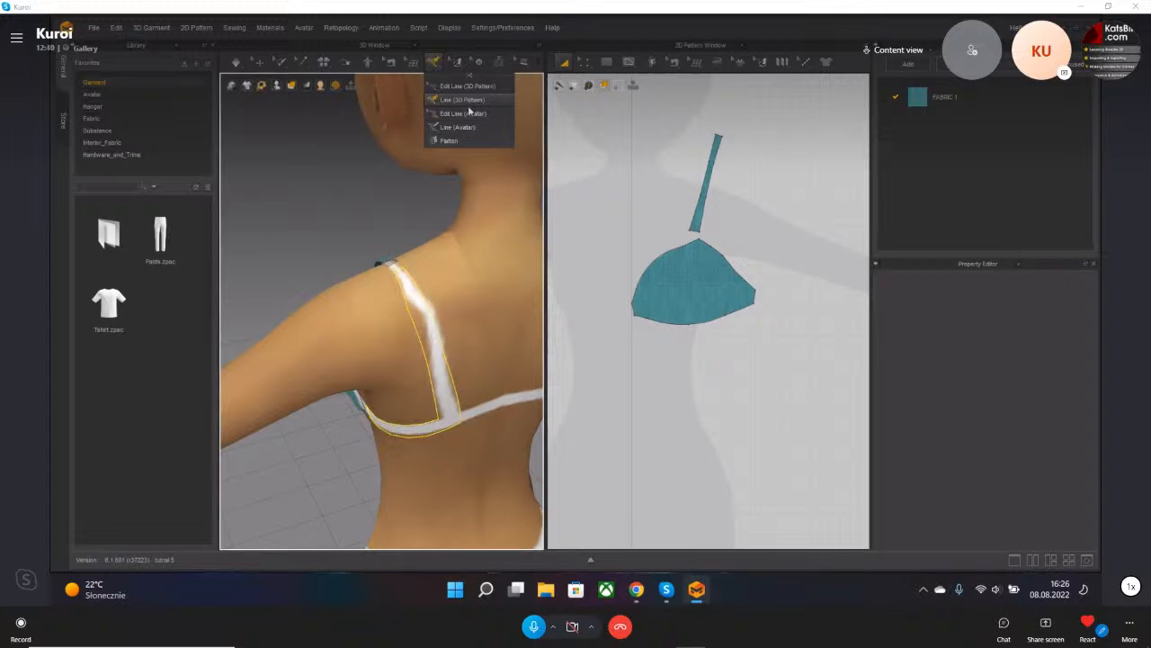
click(469, 112)
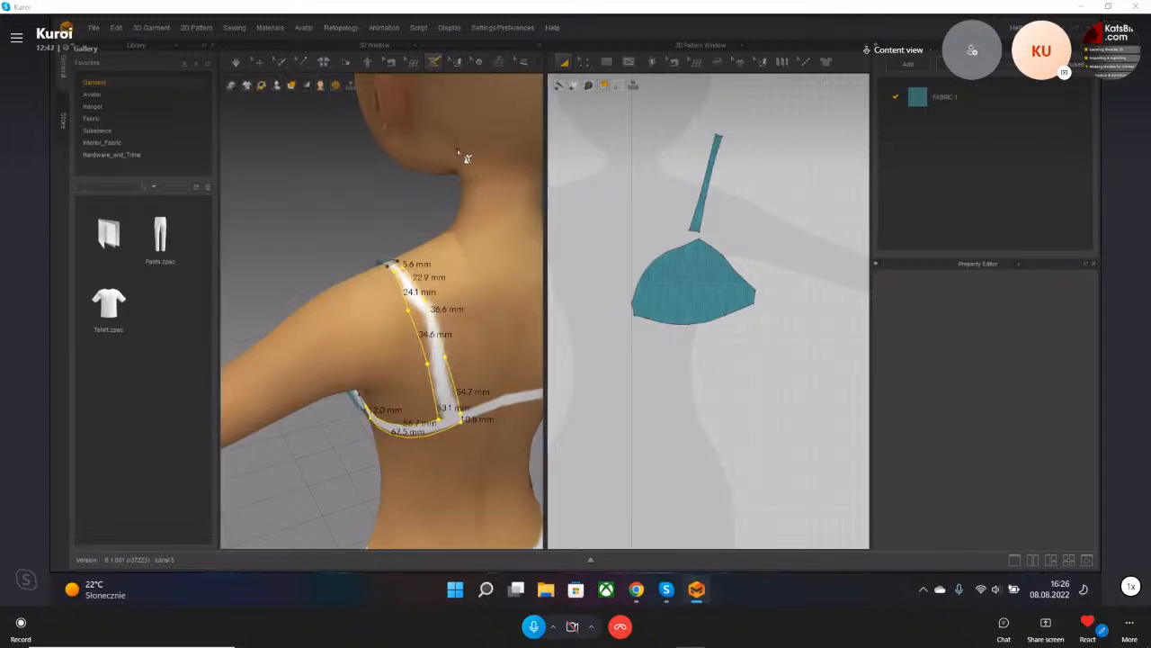
click(433, 66)
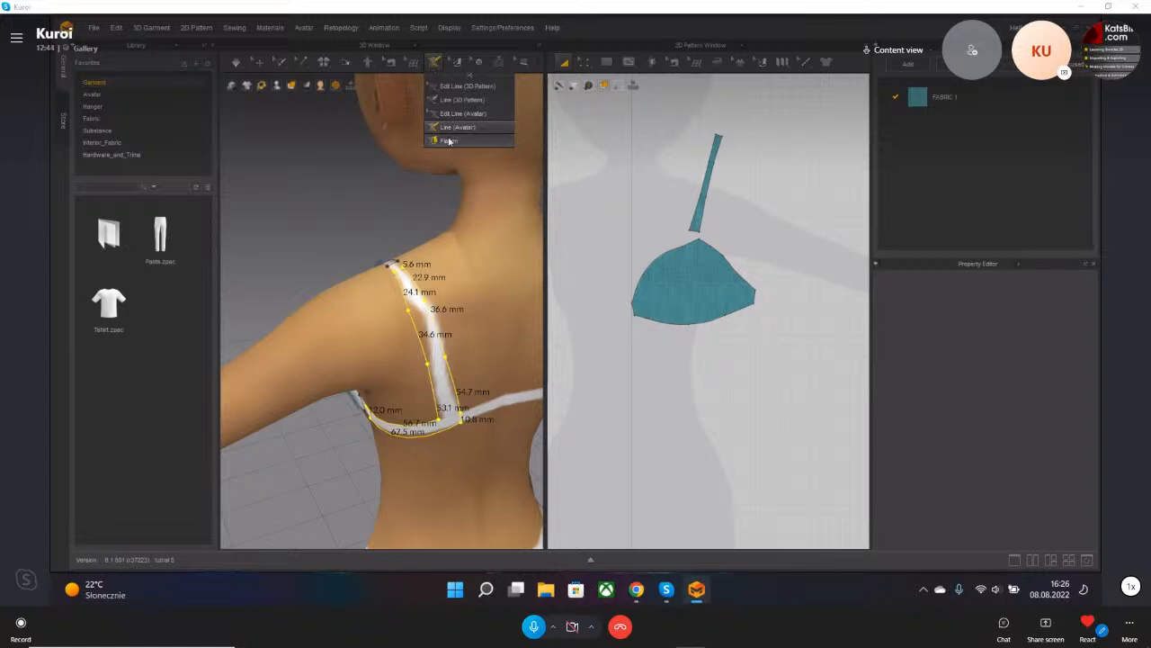
click(450, 142)
click(411, 278)
key(8)
right_drag(351, 320, 436, 343)
key(Return)
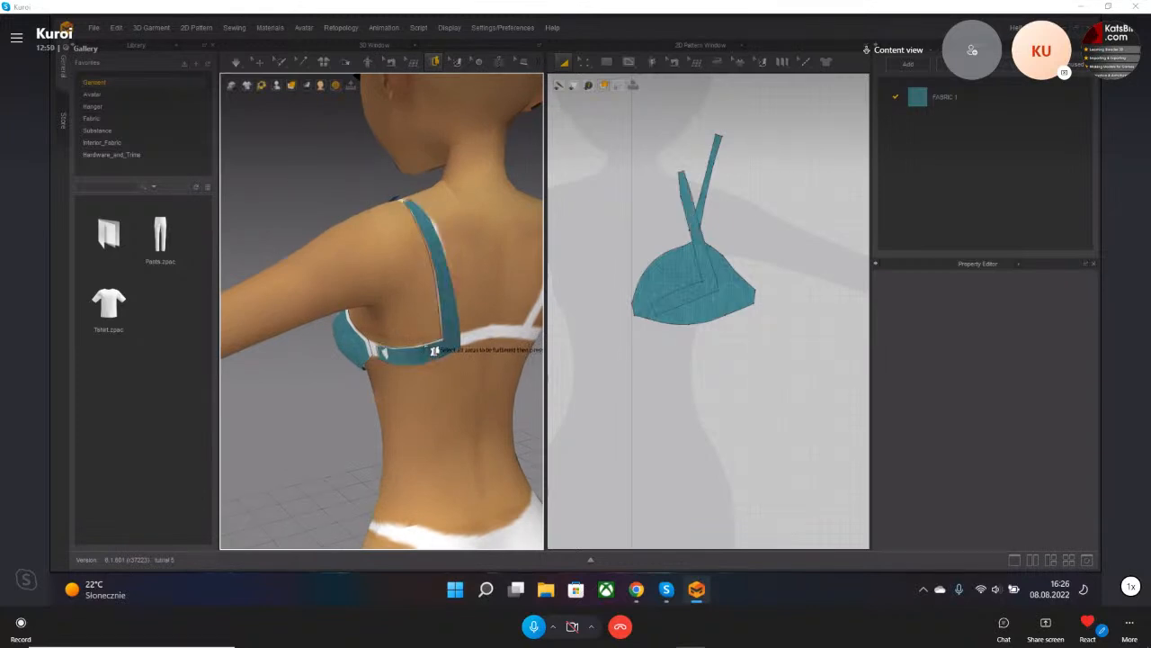
- Move the L-shaped back strap pattern clear of the cup, to the right of the front strap pattern
click(689, 226)
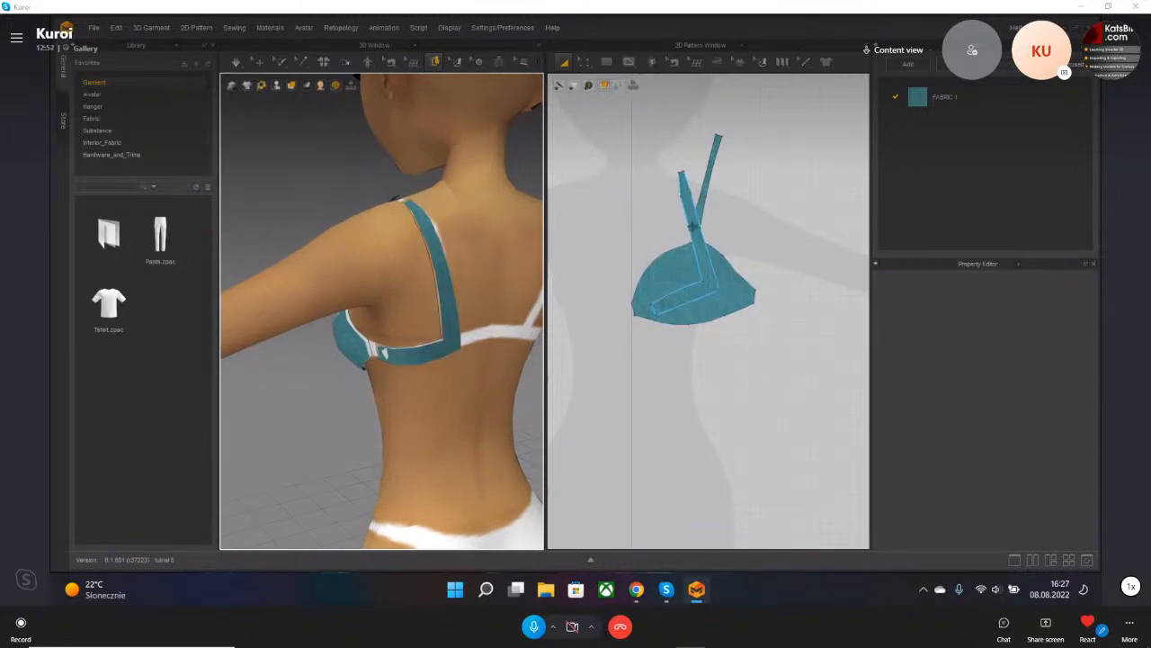
scroll(697, 241, down, 3)
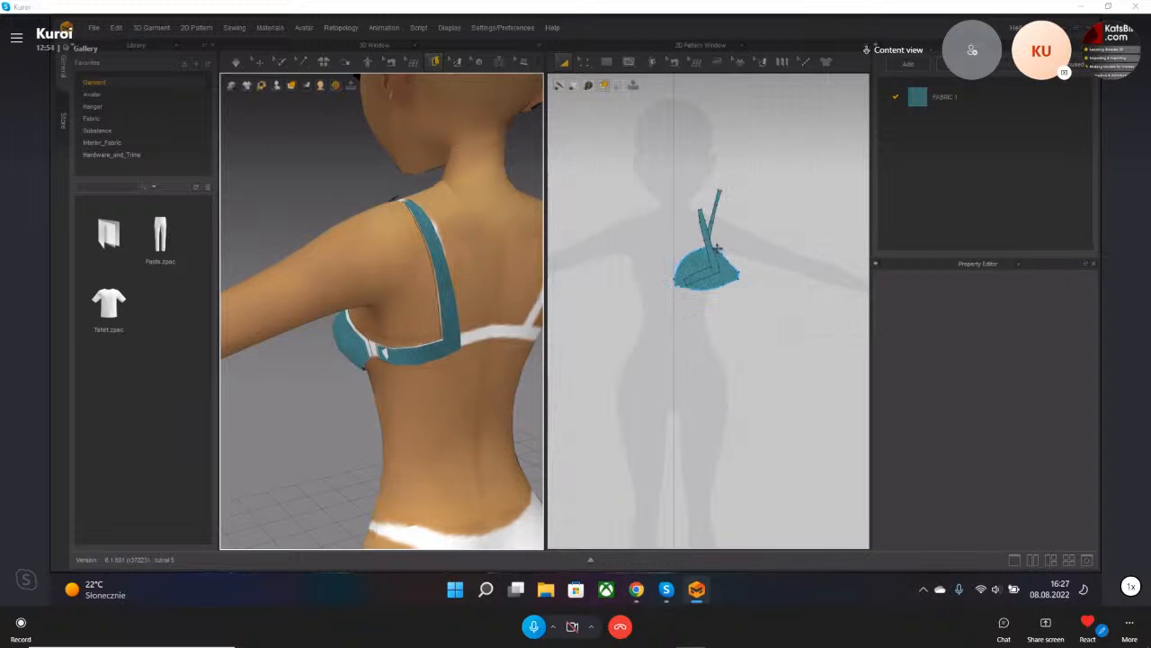
drag(708, 243, 780, 229)
middle_drag(803, 269, 783, 265)
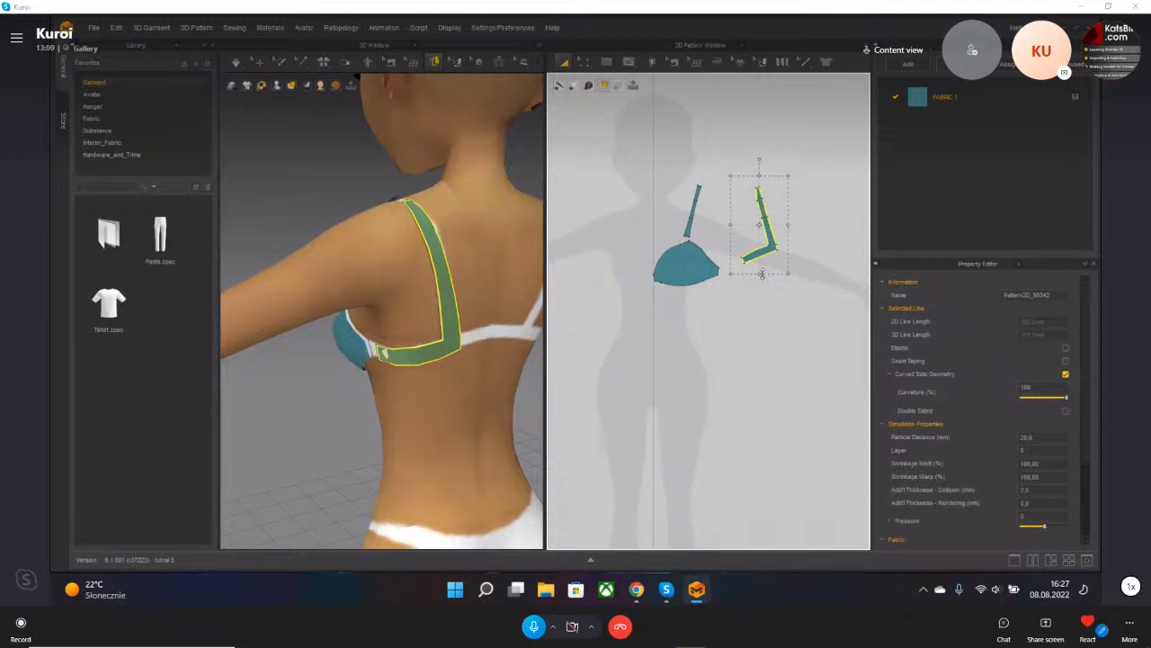
- Draw a closed avatar line around the back band from the strap piece to the spine, about 28 mm long and 11 mm high
right_drag(458, 303, 412, 292)
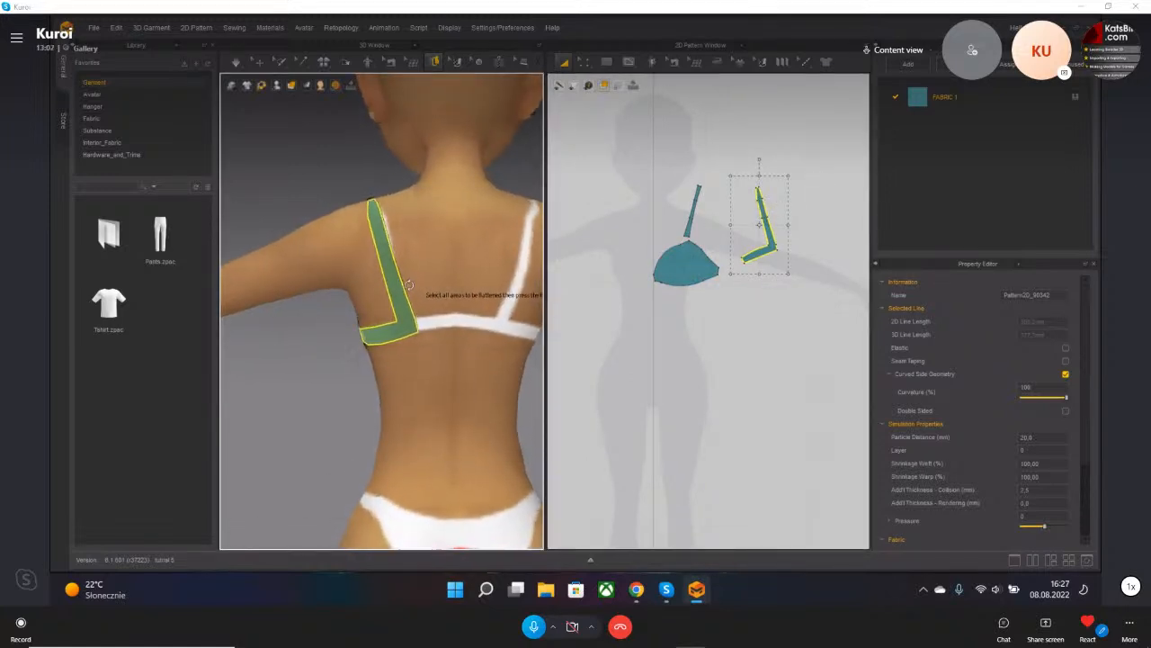
scroll(428, 339, down, 2)
scroll(428, 339, up, 5)
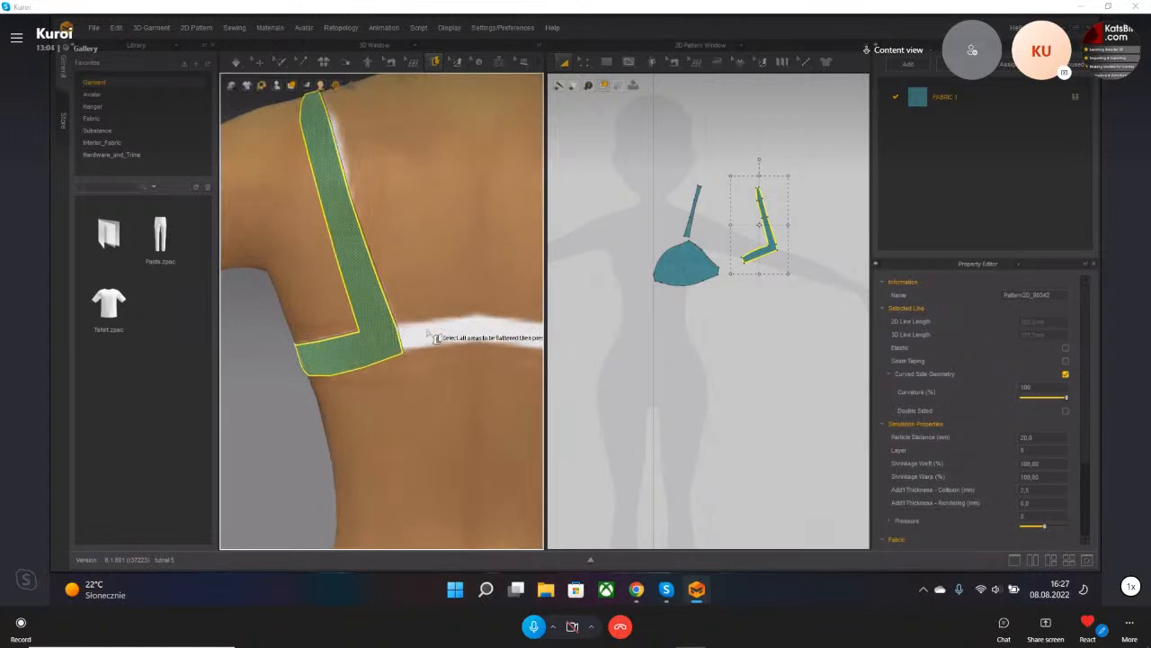
click(435, 61)
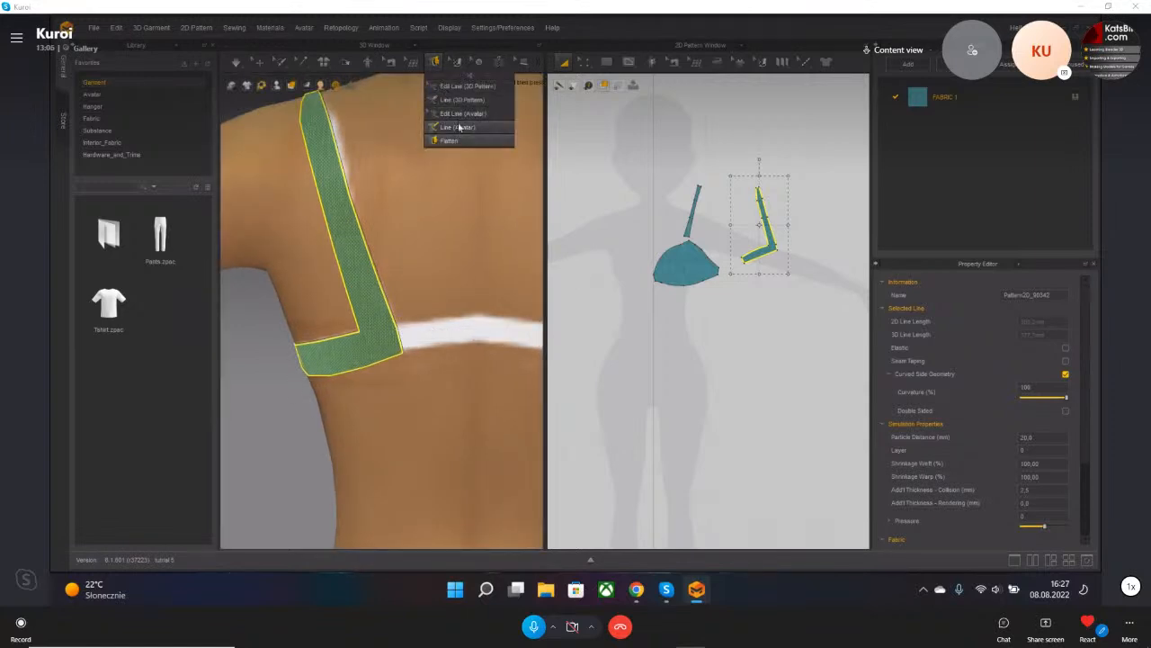
click(457, 126)
middle_drag(418, 333, 389, 306)
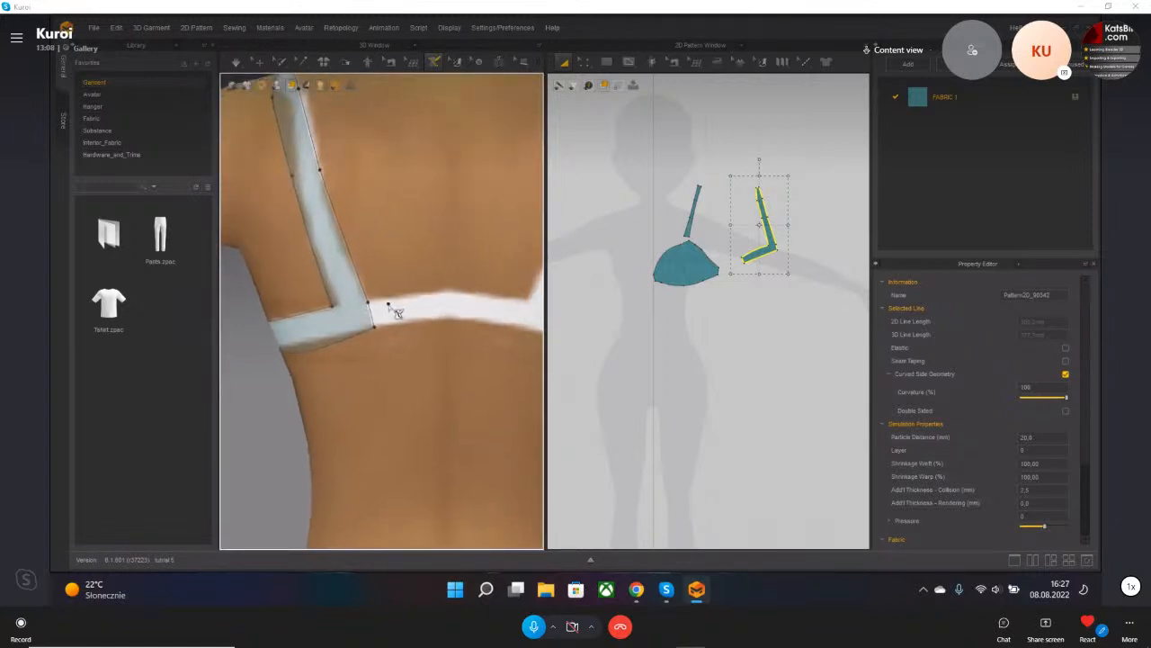
click(390, 332)
click(454, 290)
click(391, 307)
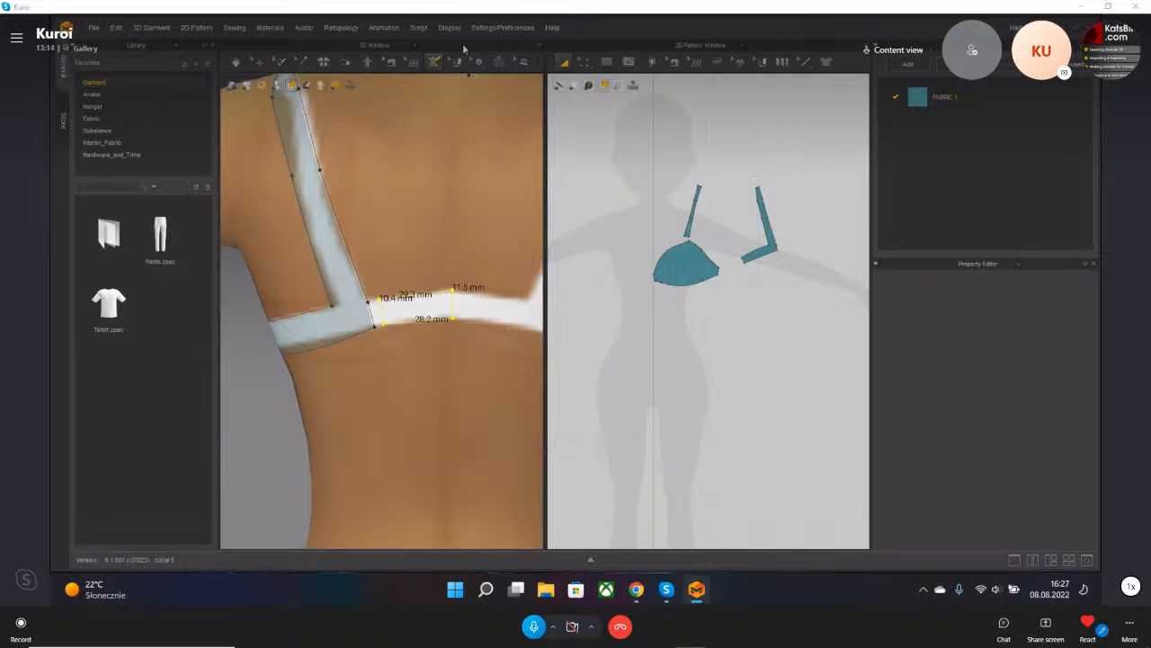
- Flatten the outlined centre-back band area into a pattern piece
click(441, 66)
click(449, 141)
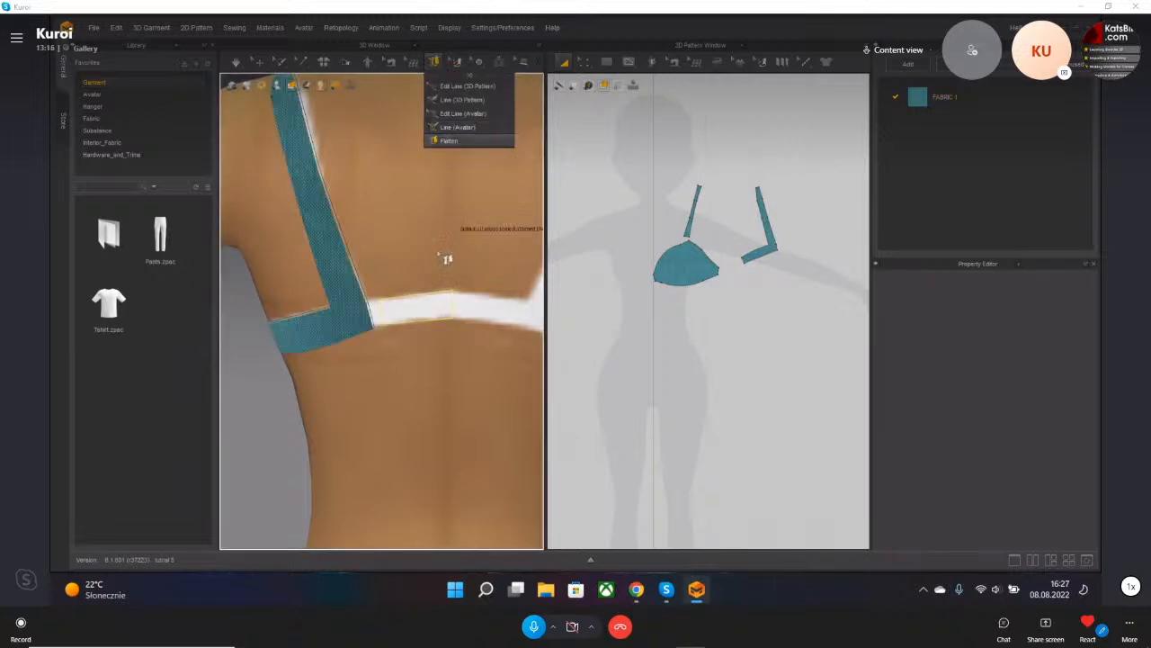
click(454, 301)
key(Return)
- Move the small centre-back band pattern off the cup to the right of the L-shaped back strap pattern
right_drag(300, 321, 545, 321)
right_drag(477, 342, 373, 317)
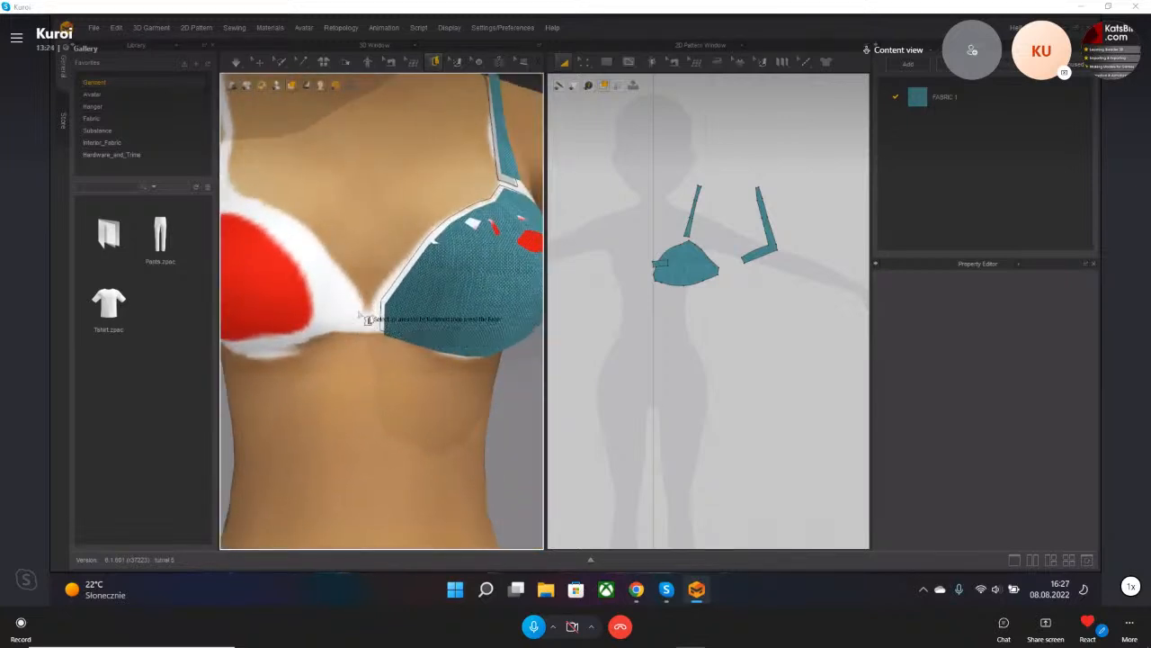
right_drag(372, 322, 362, 318)
click(435, 67)
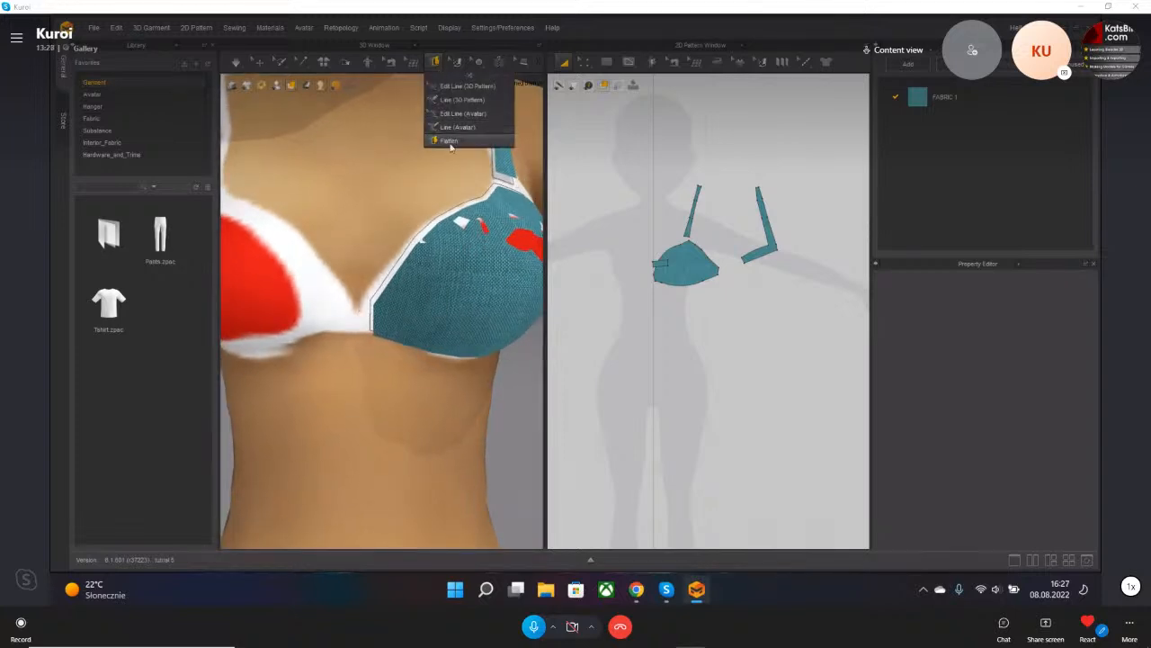
click(673, 216)
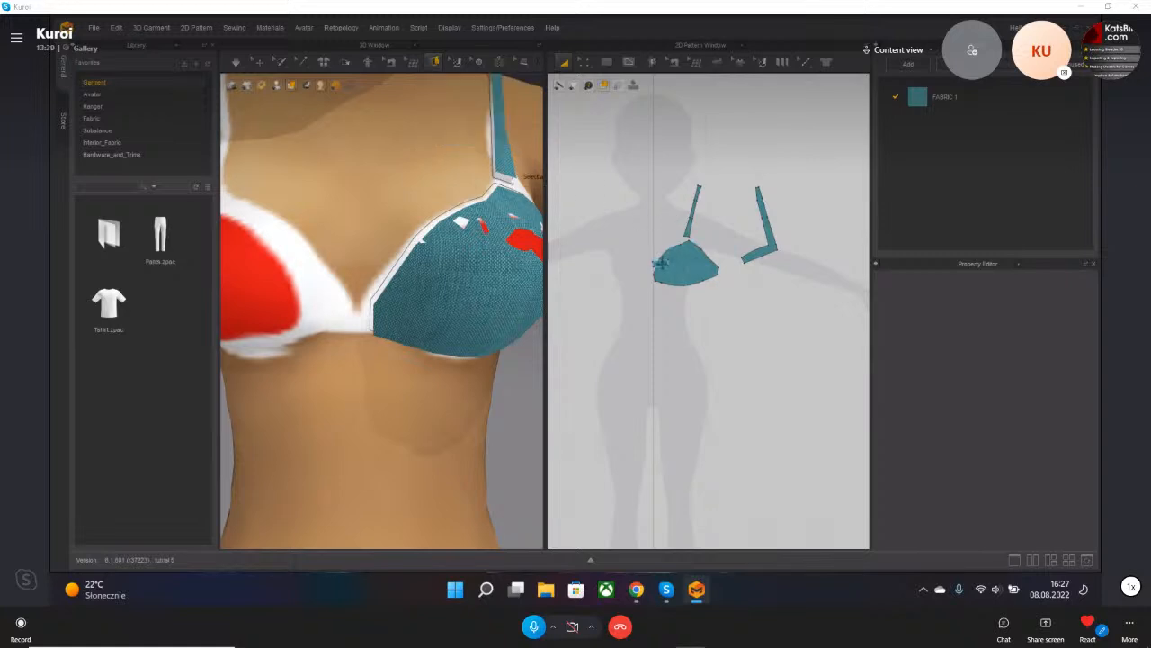
click(661, 262)
click(800, 252)
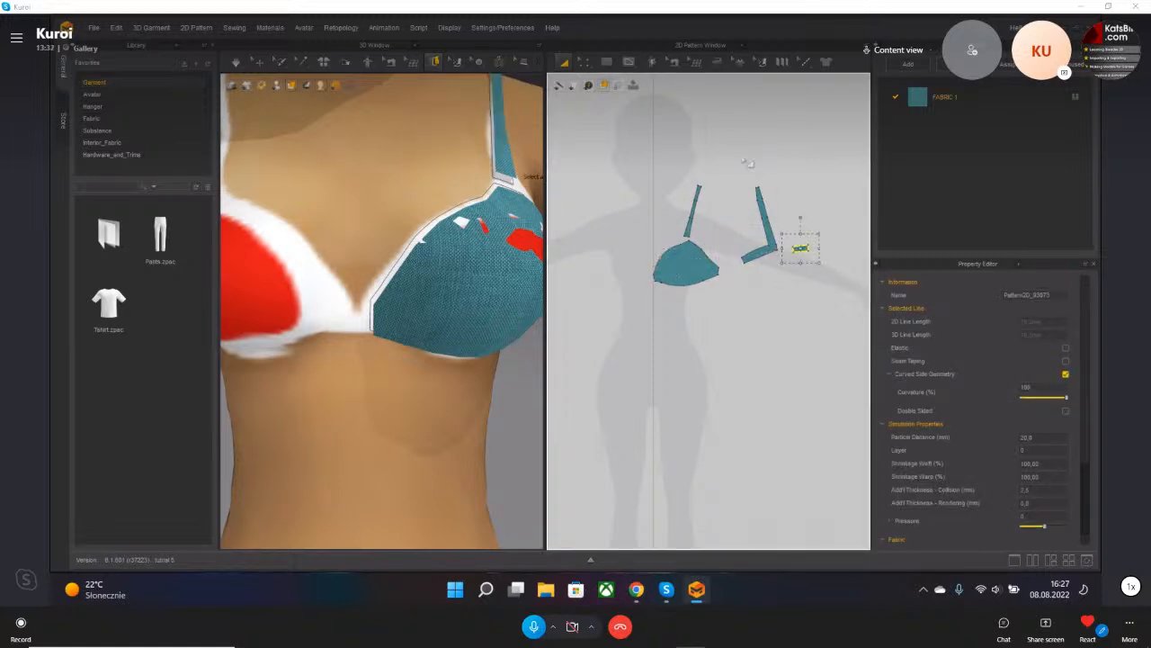
- Draw a small upright rectangular pattern, about 15.7 mm wide, just left of the cup pattern
click(605, 84)
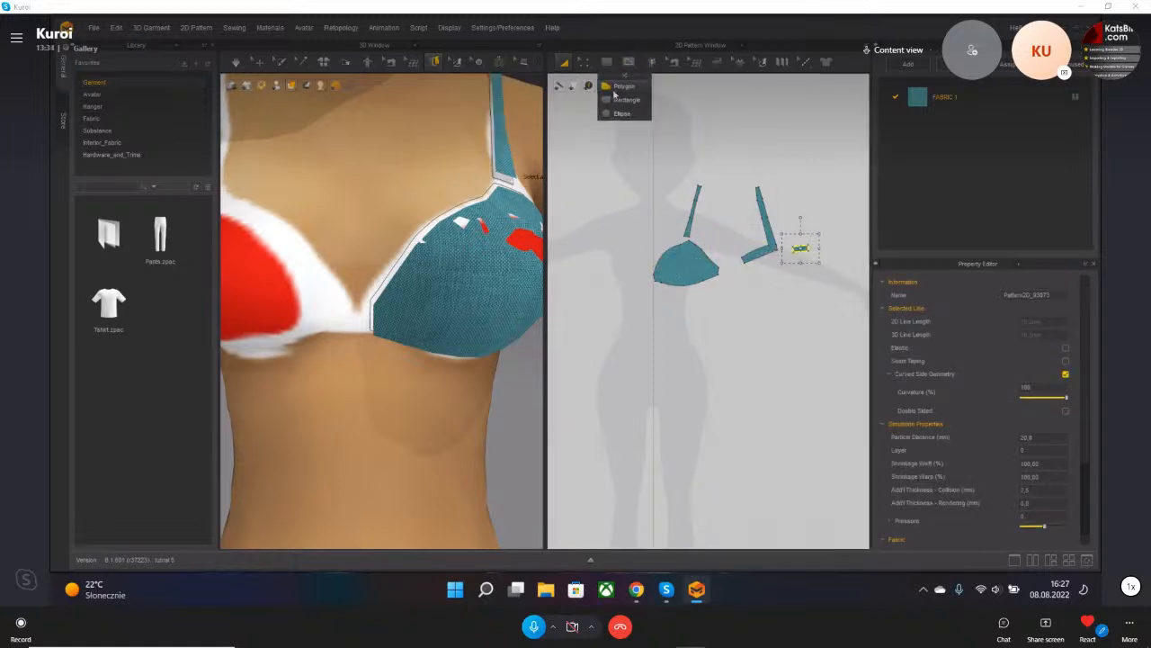
click(617, 103)
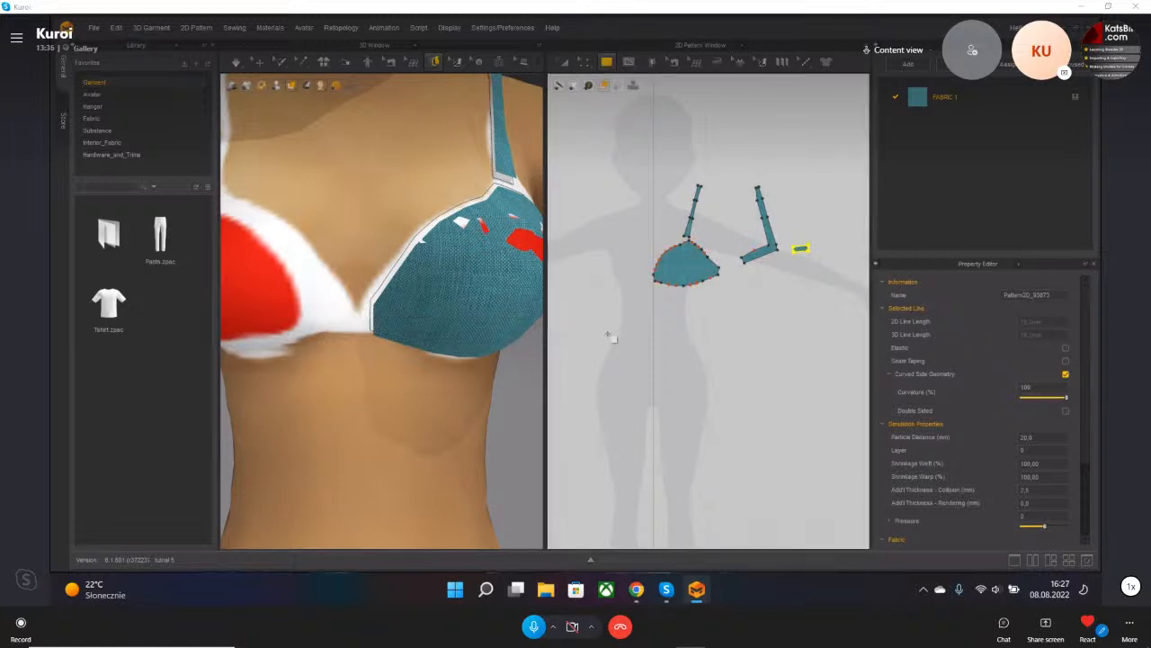
drag(639, 279, 648, 284)
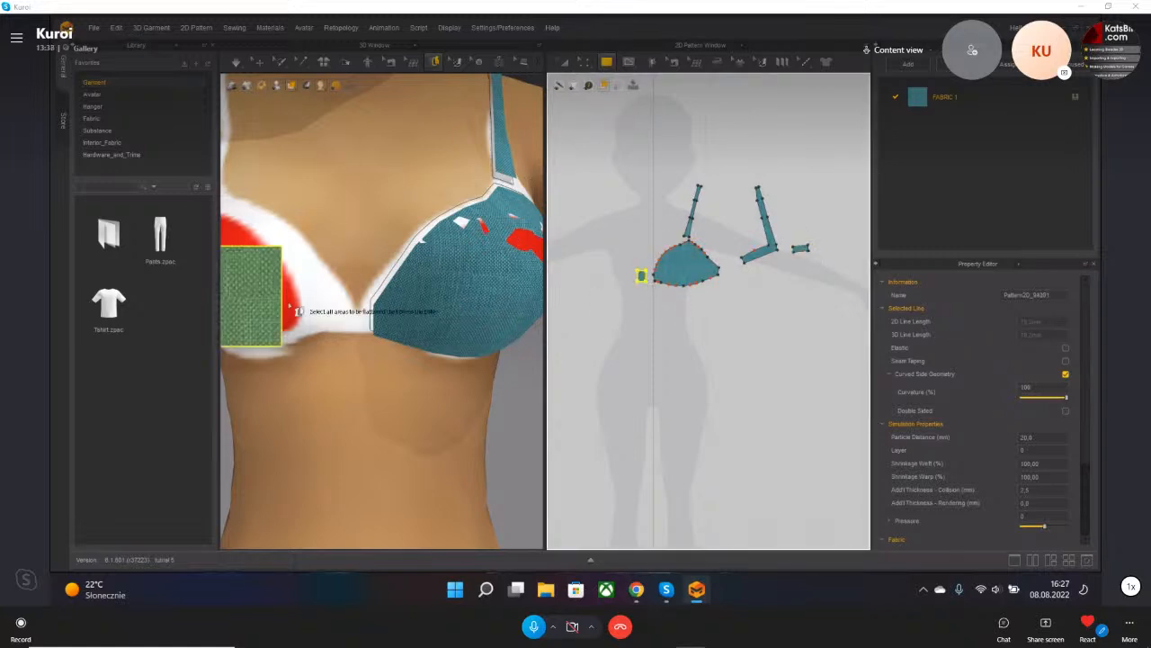
- Position the new rectangle on the avatar's chest in the gap between the two bikini cups
mouse_move(339, 316)
right_down()
mouse_move(365, 326)
mouse_move(417, 284)
mouse_move(395, 305)
mouse_move(387, 296)
right_up()
click(259, 63)
drag(472, 379, 348, 336)
right_drag(349, 337, 377, 400)
drag(388, 420, 250, 358)
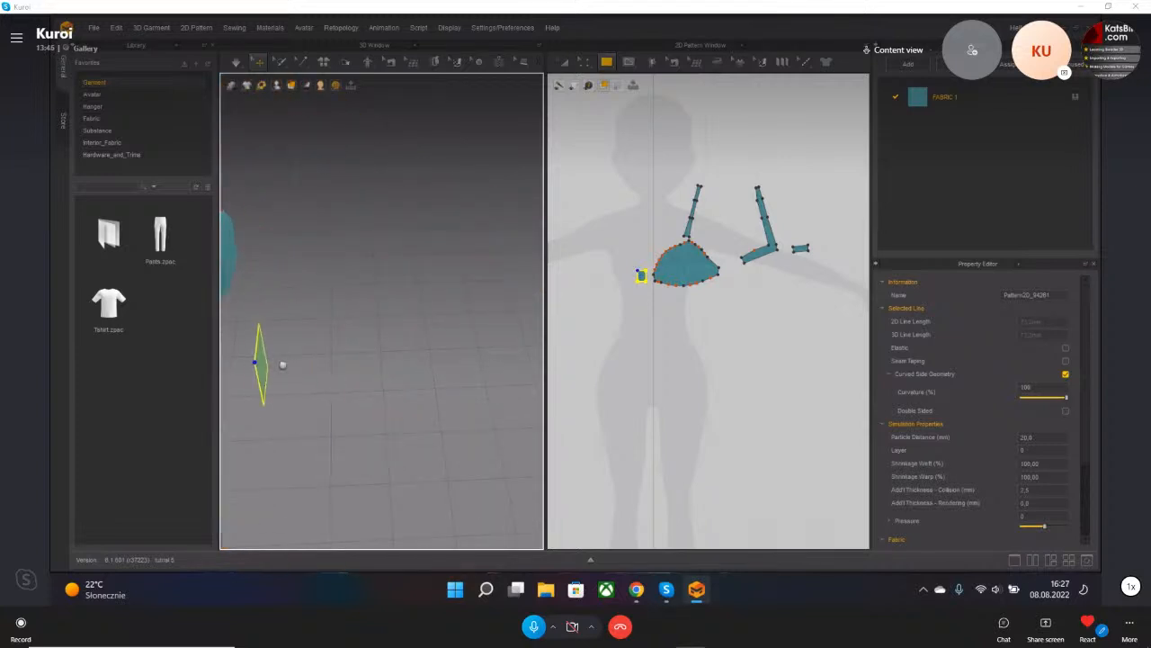
middle_drag(271, 364, 374, 348)
click(321, 330)
drag(373, 354, 298, 335)
right_drag(428, 342, 422, 404)
middle_drag(422, 404, 343, 340)
drag(303, 291, 394, 399)
right_drag(394, 398, 385, 371)
drag(385, 370, 379, 351)
right_drag(388, 378, 397, 361)
drag(389, 361, 387, 385)
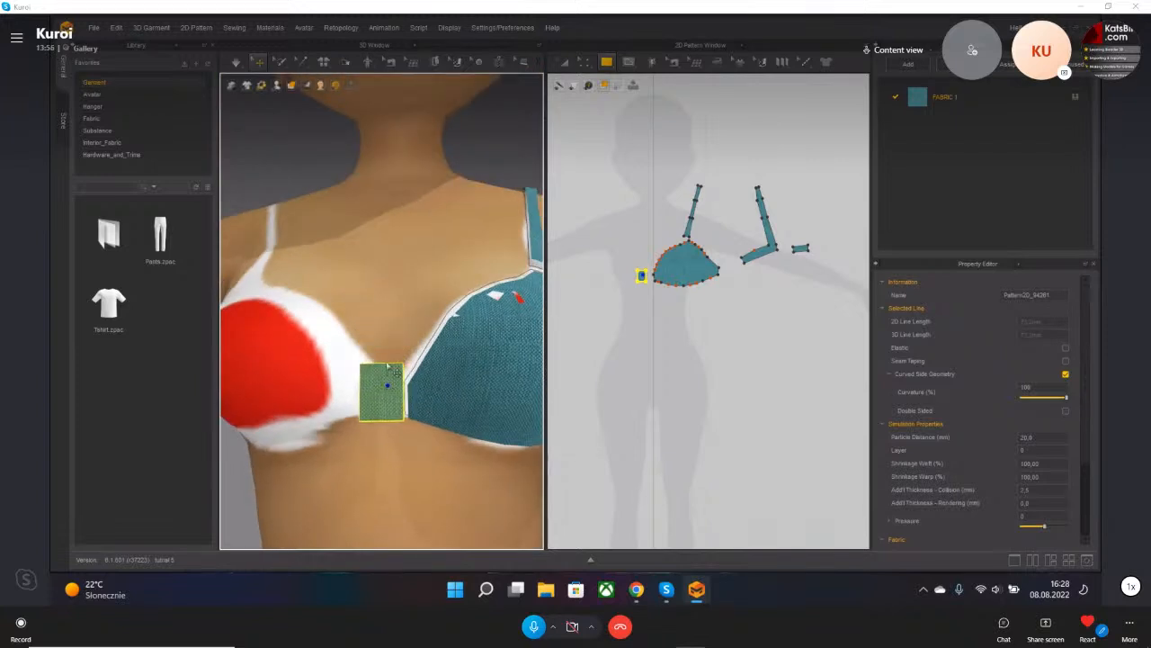
scroll(386, 285, down, 2)
- Show the avatar's arrangement points, examine their placement around the body, and hide them again
mouse_move(268, 89)
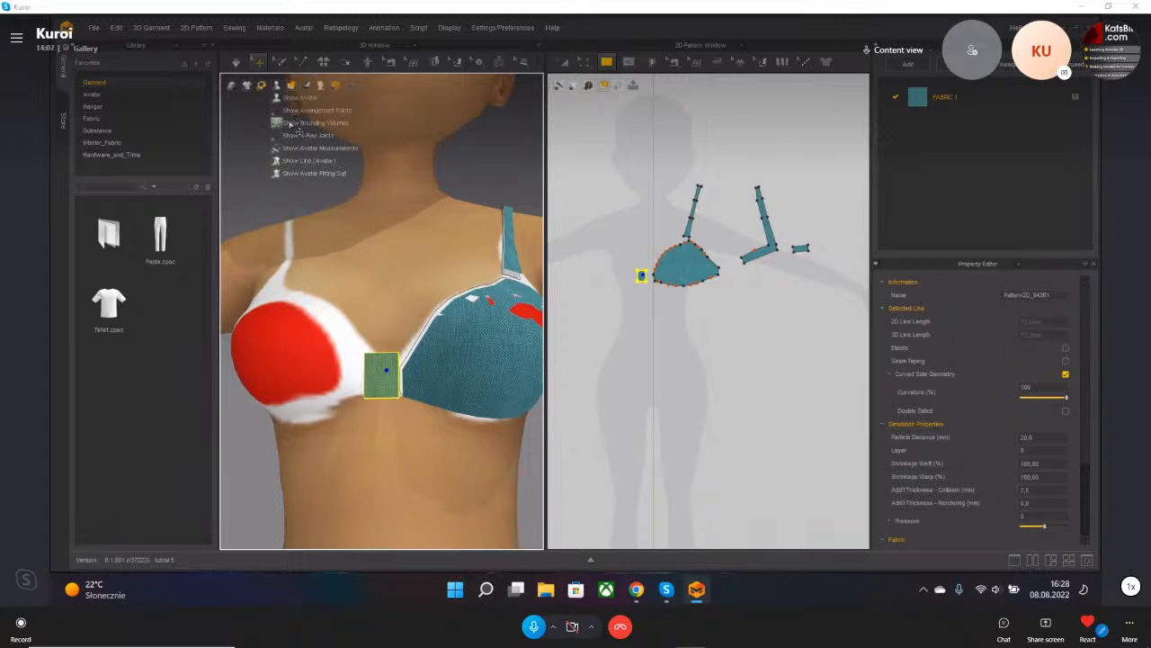
click(292, 112)
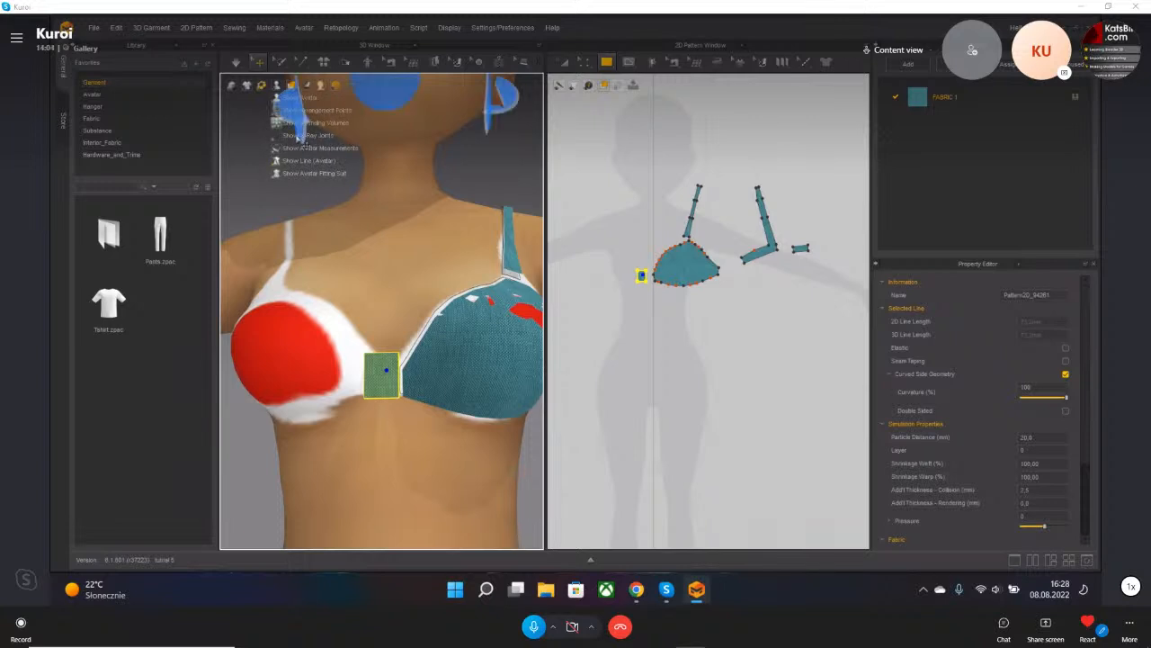
scroll(341, 234, down, 3)
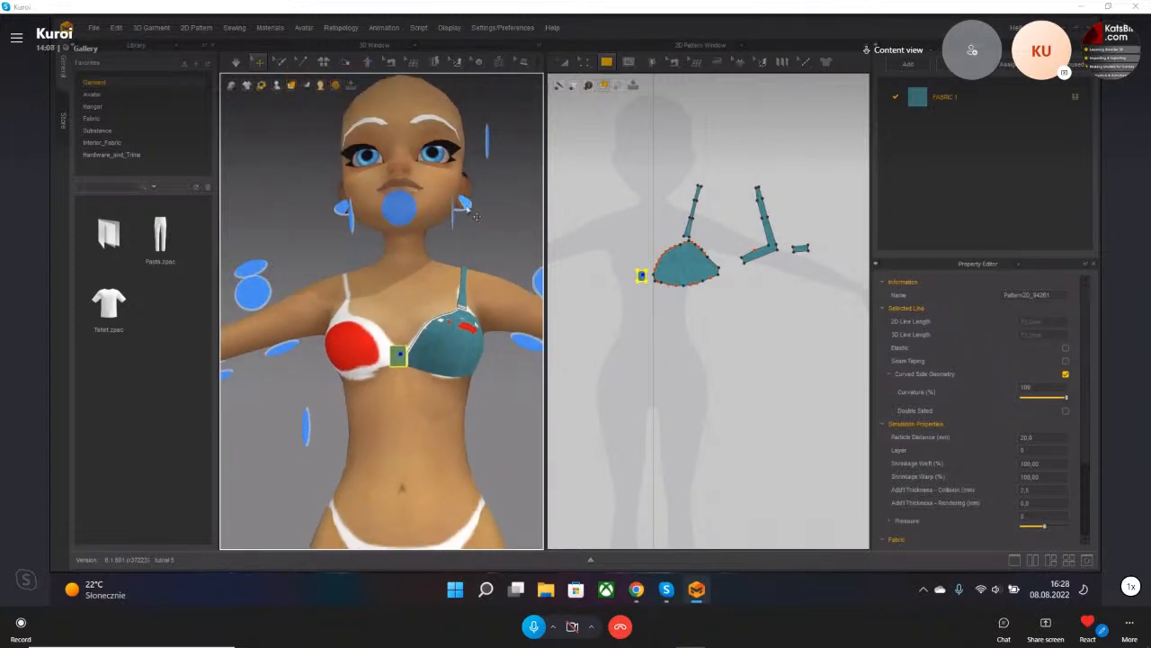
right_drag(430, 386, 437, 327)
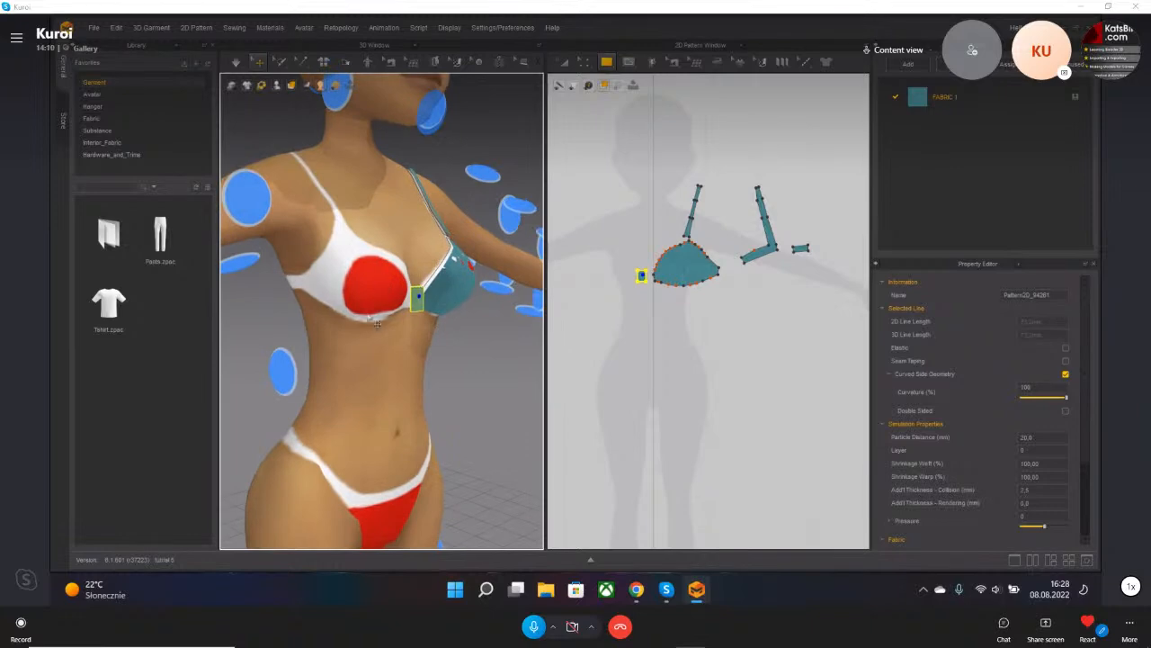
right_drag(409, 359, 384, 332)
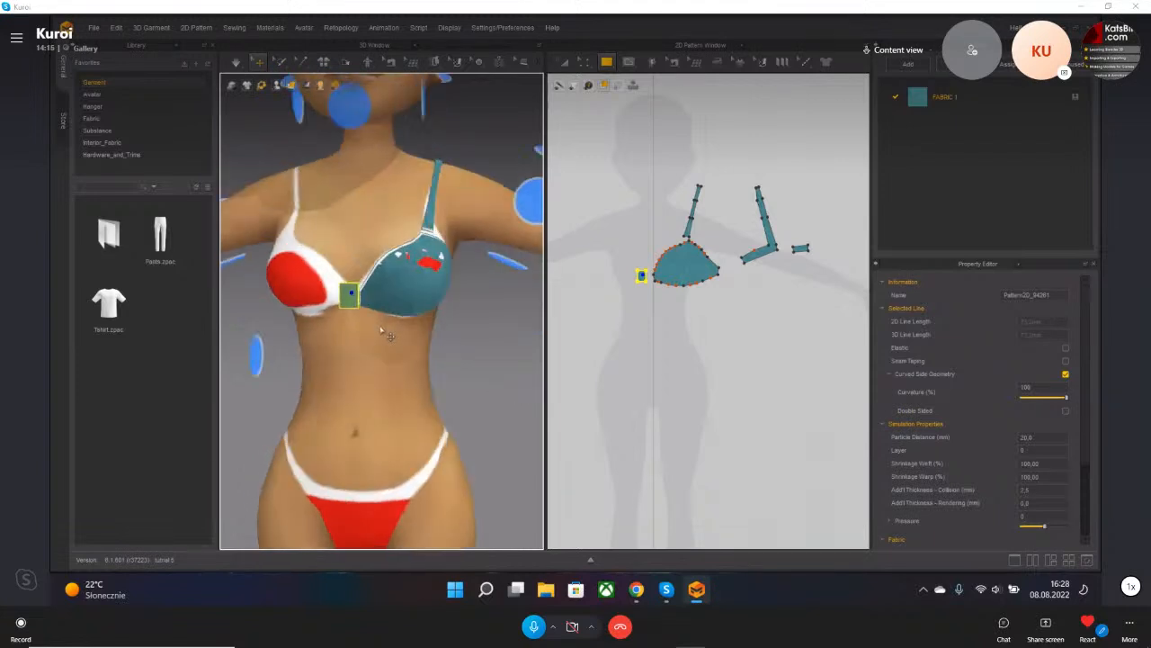
scroll(385, 333, down, 6)
scroll(394, 309, up, 8)
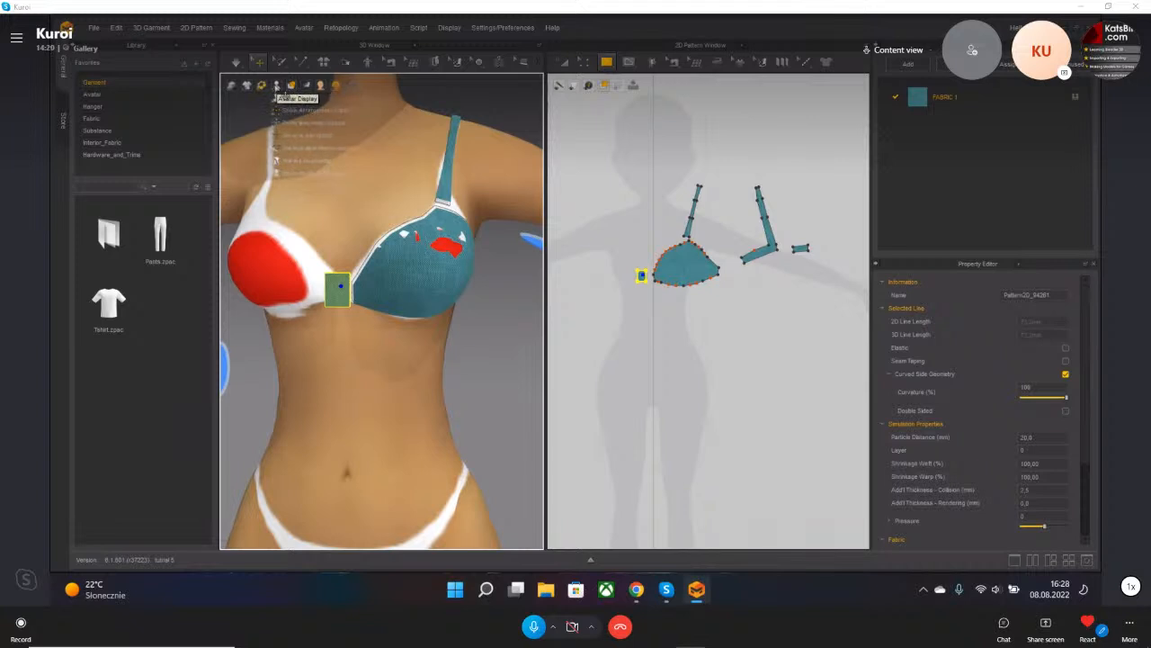
mouse_move(276, 90)
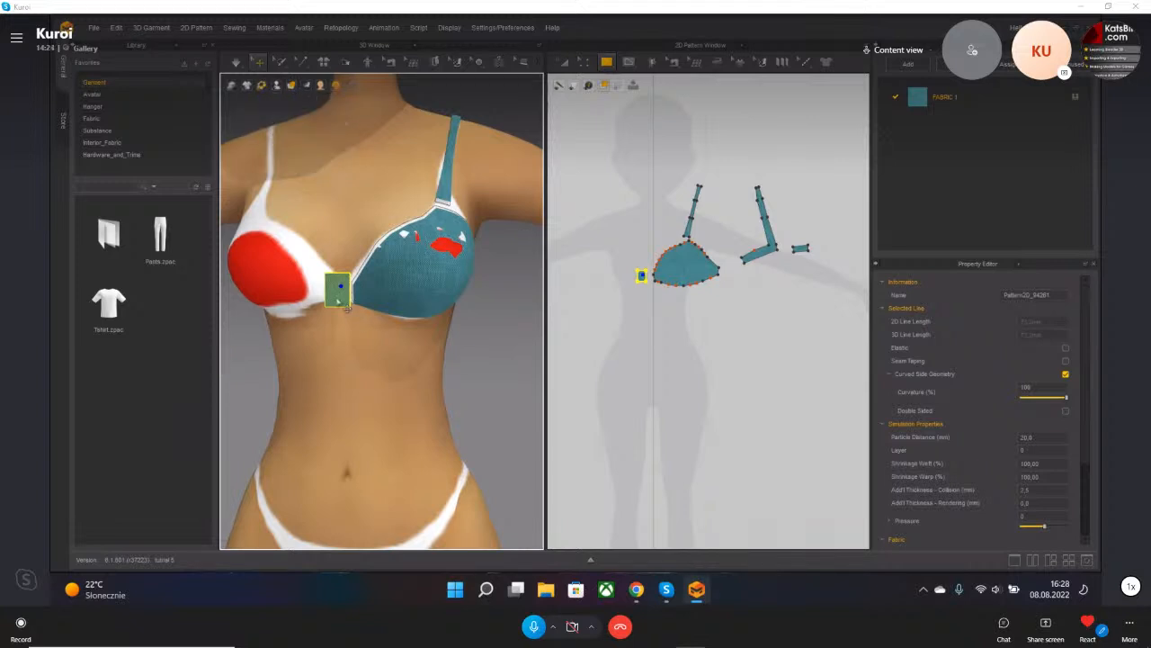
- Shorten the centre rectangle with Edit Pattern by lowering its upper edge and slightly raising its lower edge
scroll(342, 288, up, 10)
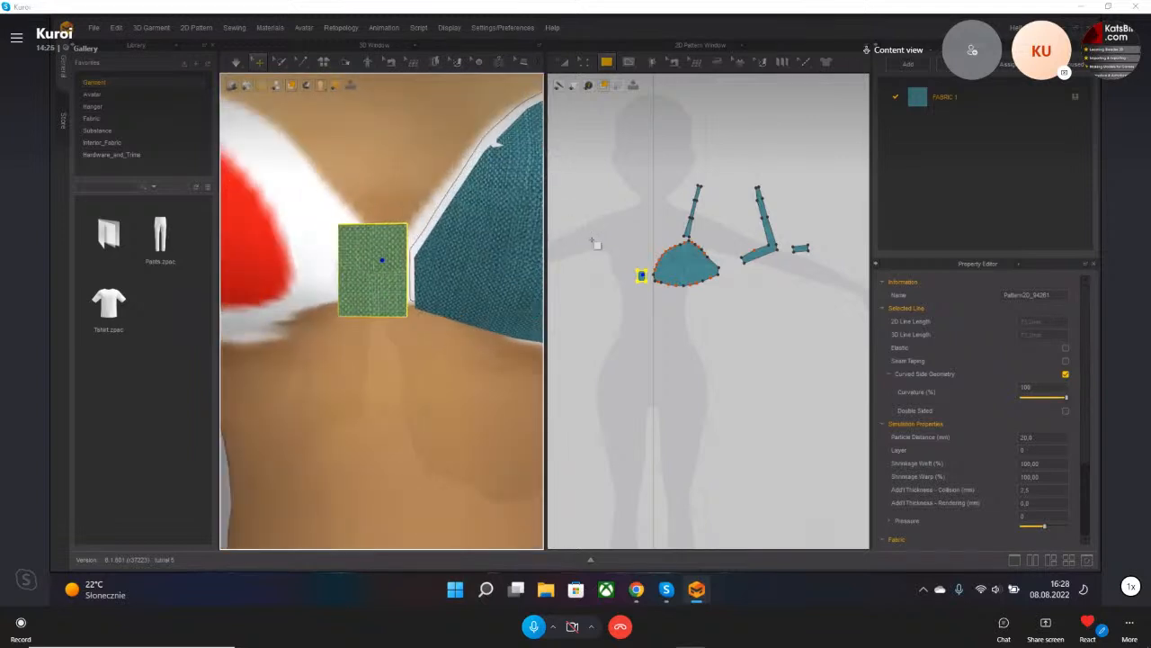
scroll(647, 301, up, 5)
mouse_move(583, 61)
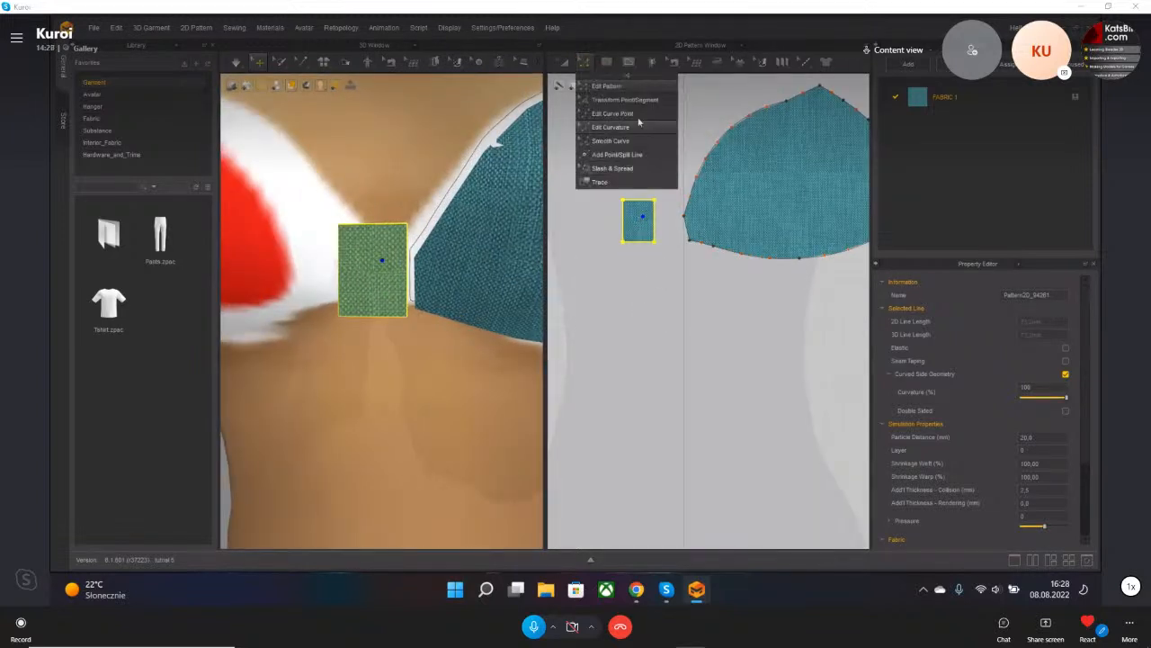
click(609, 86)
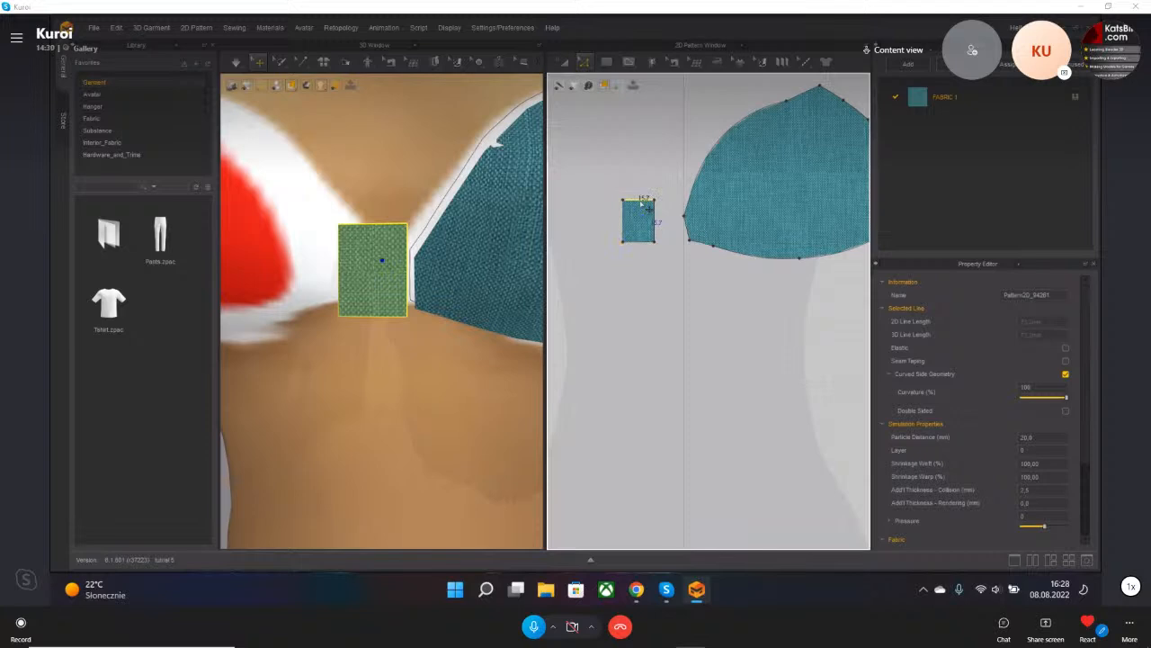
drag(649, 212, 644, 229)
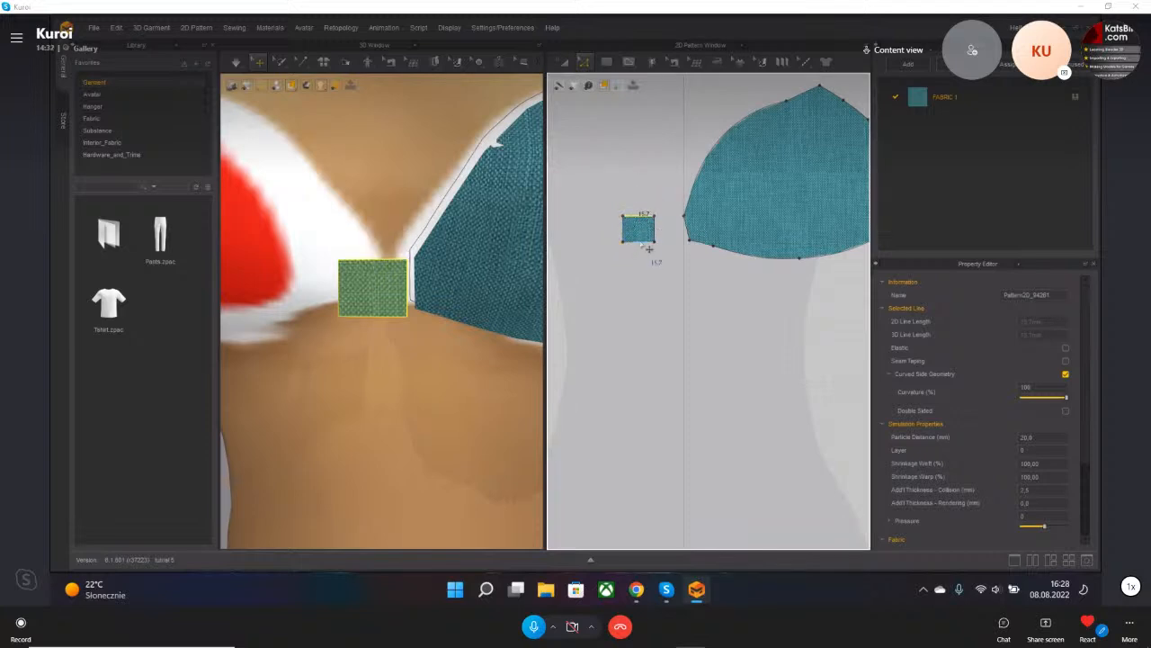
- Move the centre rectangle pattern closer to the cup pattern and the body's centre line
click(564, 63)
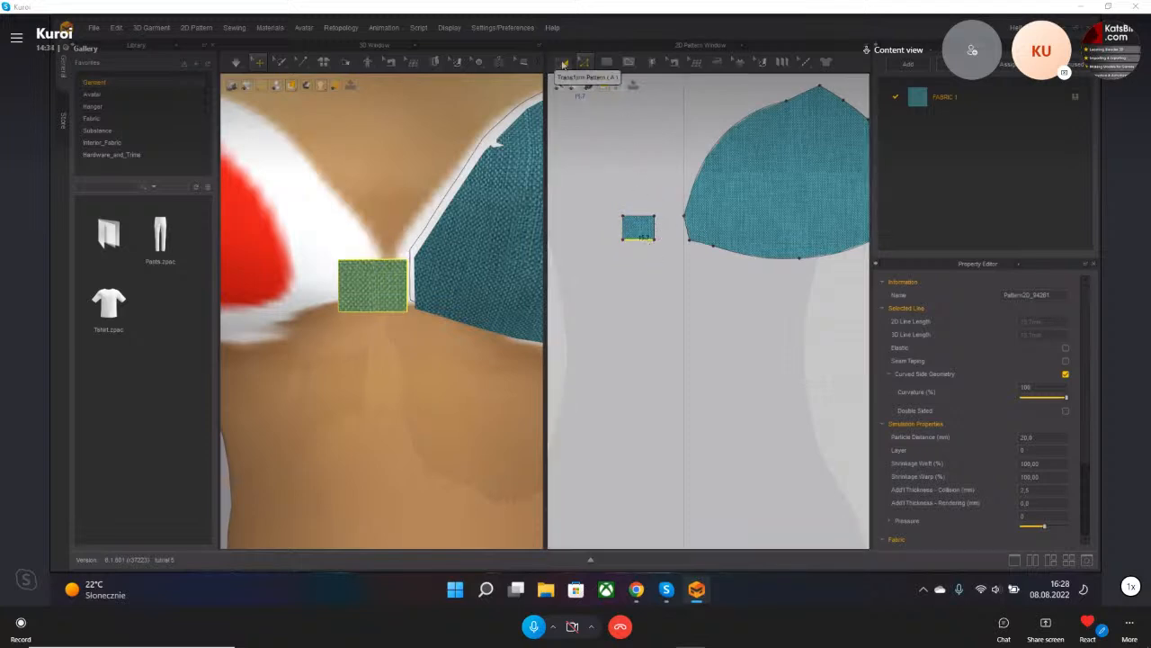
click(644, 230)
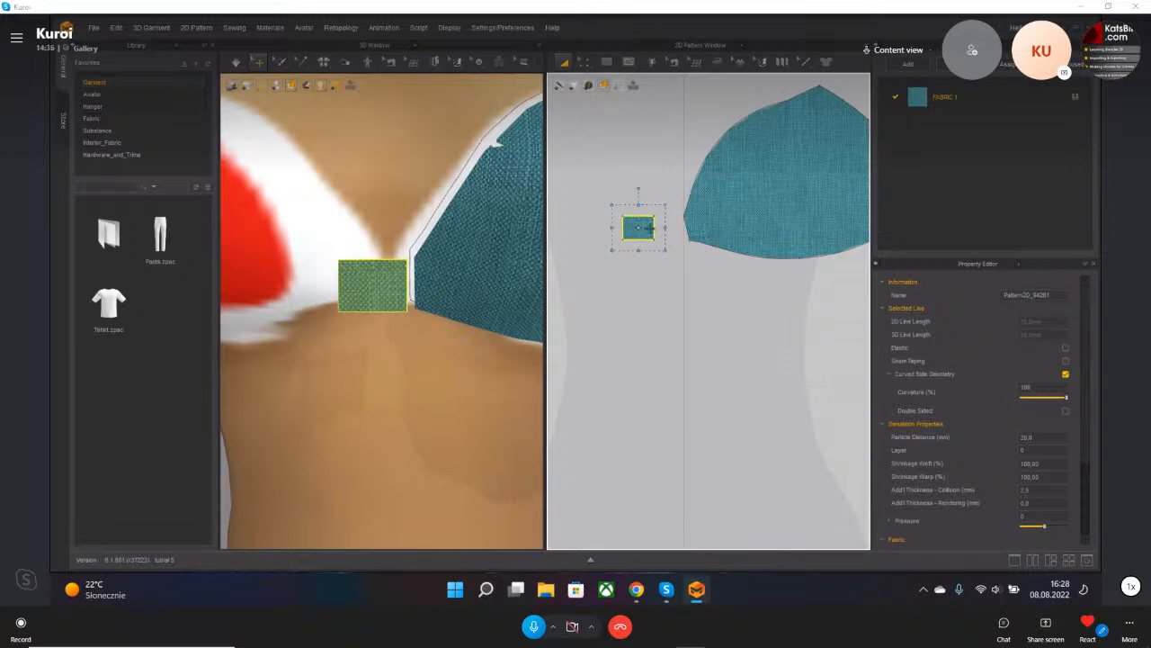
drag(649, 235, 663, 229)
click(642, 153)
scroll(643, 160, up, 6)
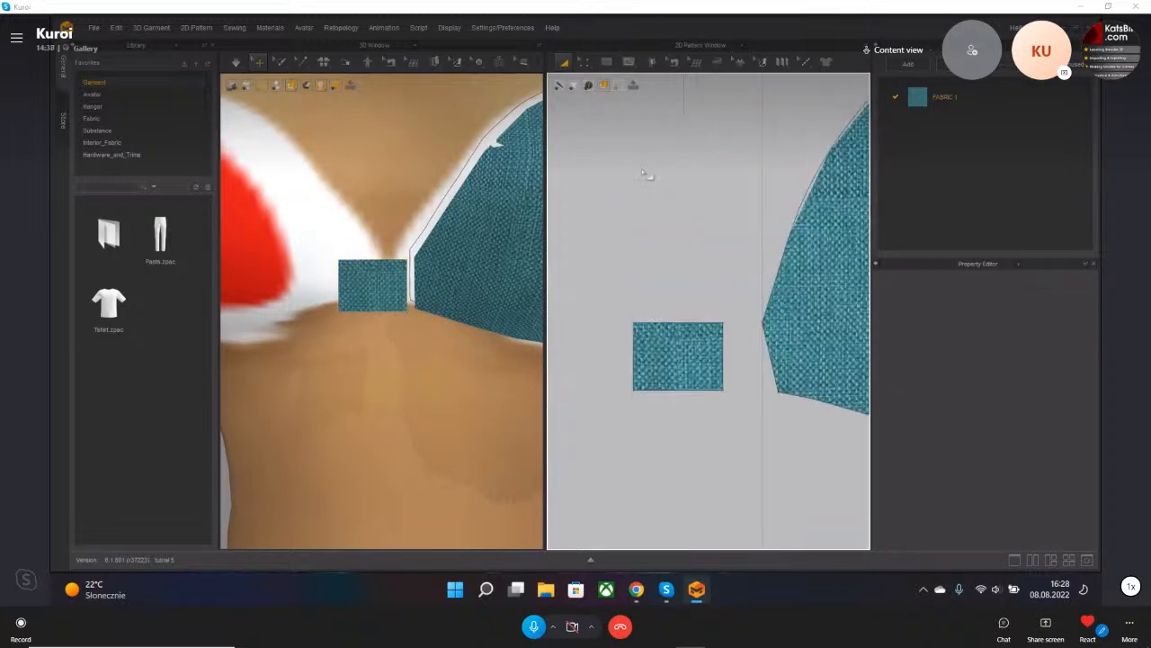
scroll(646, 171, down, 7)
scroll(646, 172, down, 8)
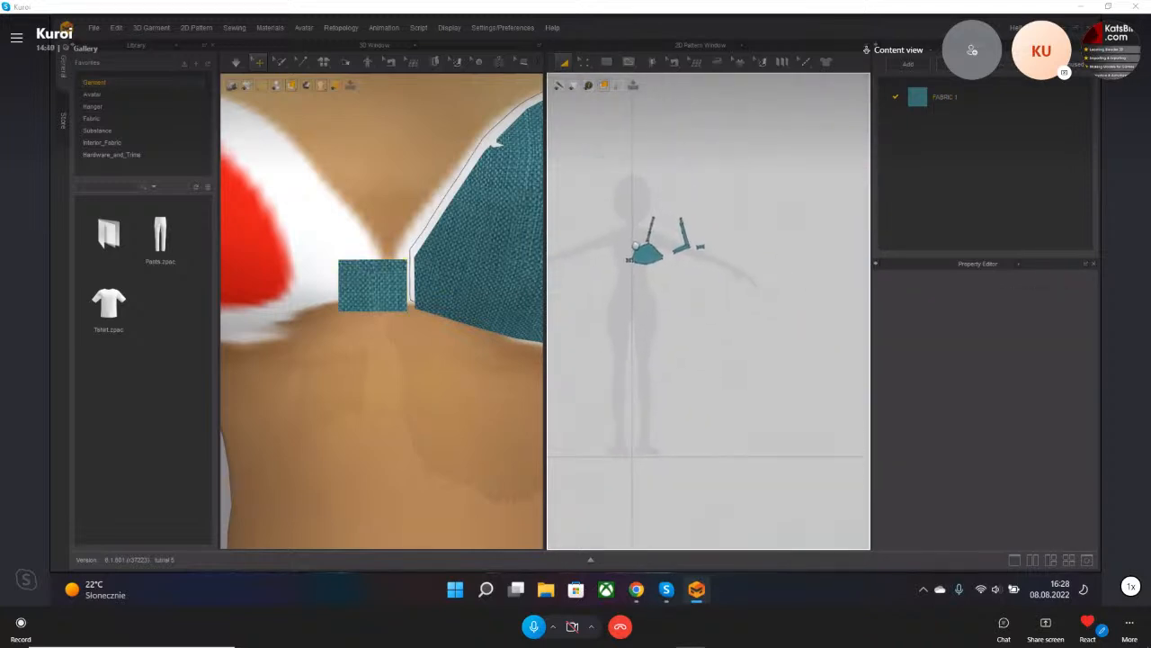
- Sew the lower edge of the front strap to the short top edge of the cup with Segment Sewing
middle_drag(499, 272, 431, 278)
scroll(432, 258, down, 6)
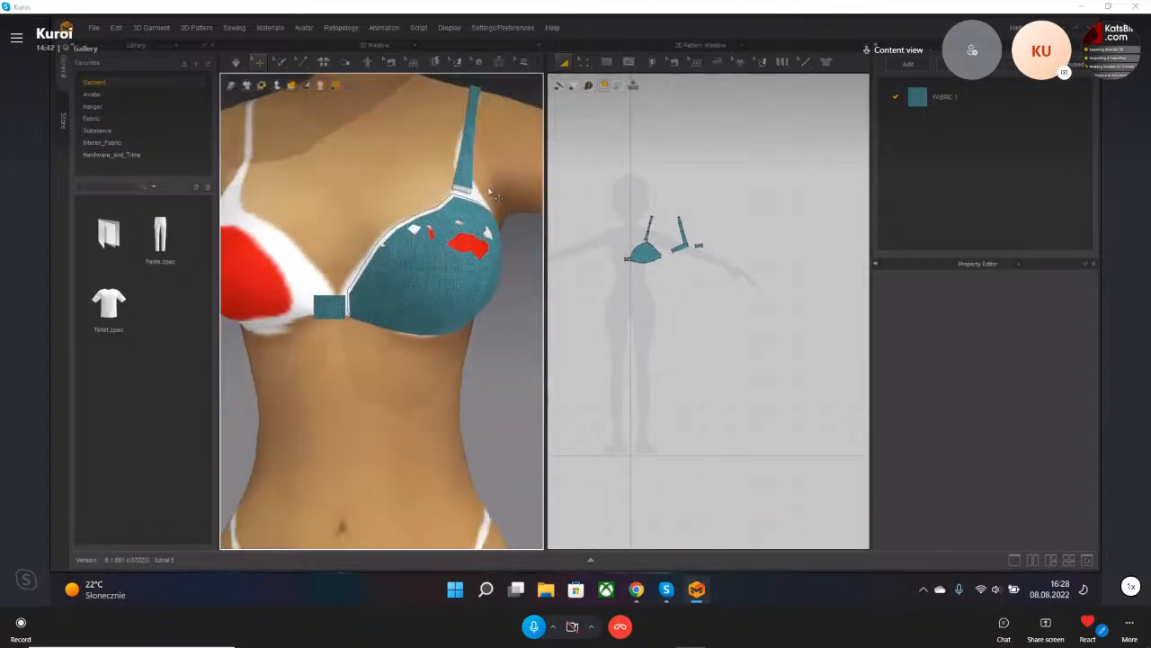
middle_drag(490, 201, 433, 238)
scroll(433, 238, down, 1)
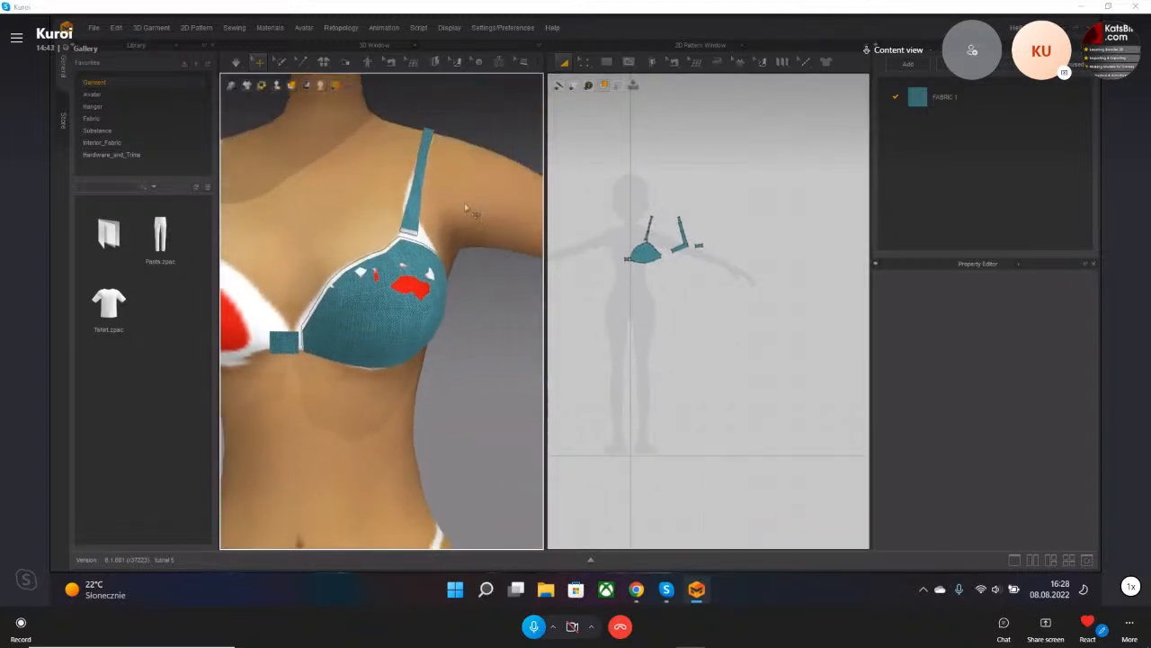
click(681, 62)
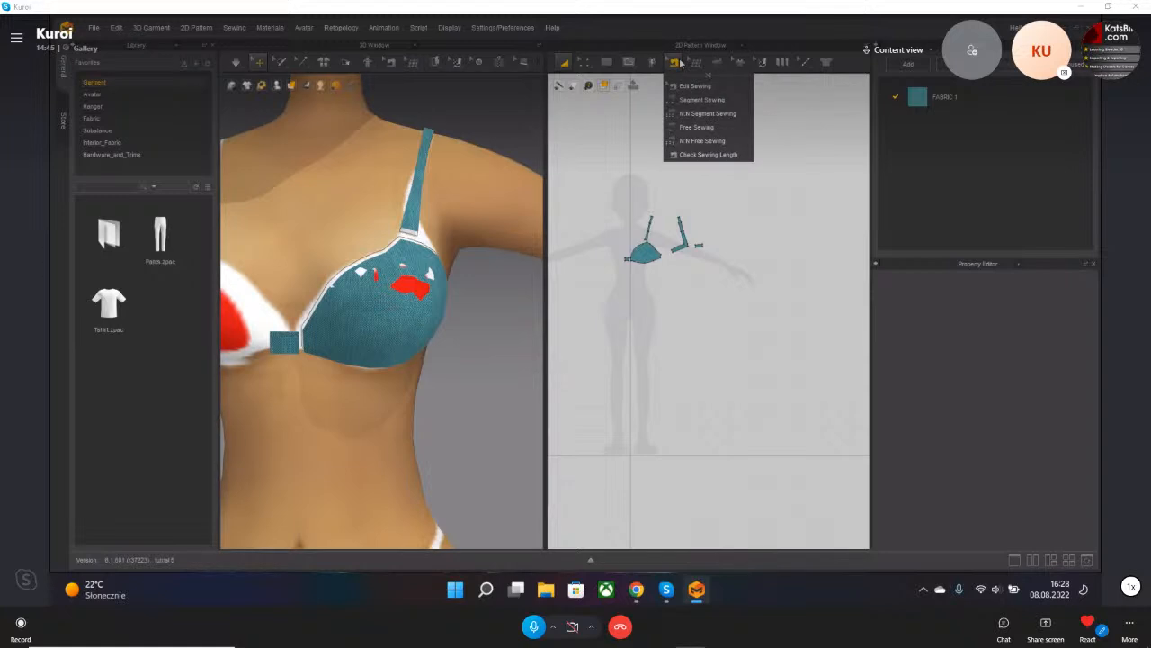
click(681, 244)
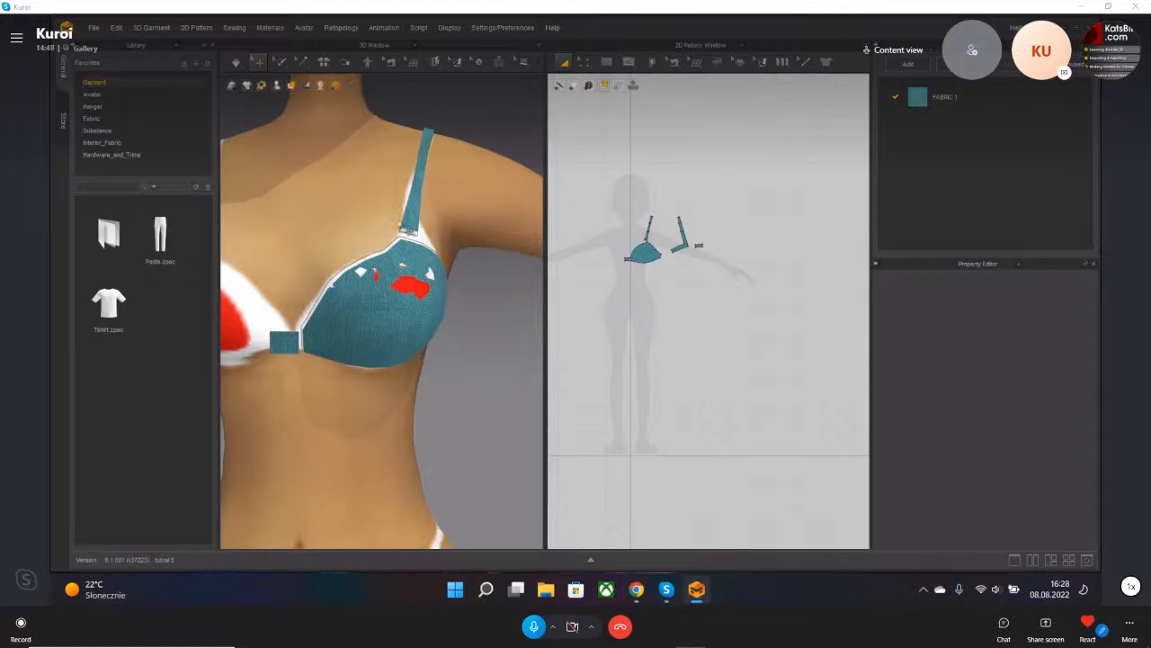
scroll(413, 231, up, 4)
right_drag(421, 97, 385, 141)
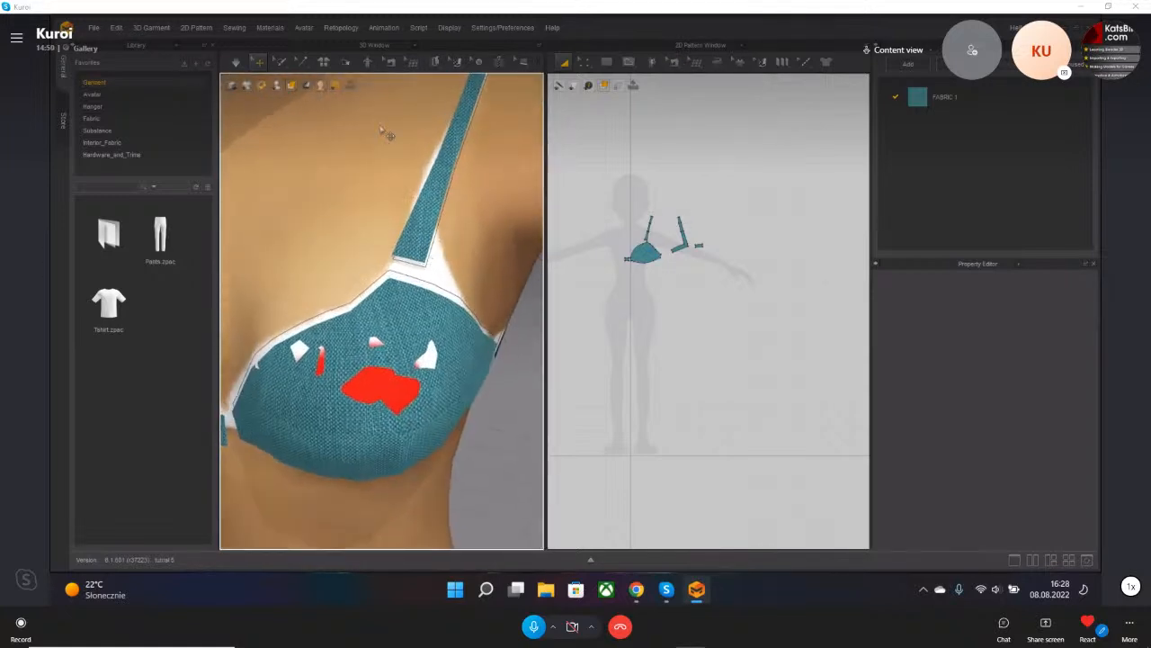
click(391, 62)
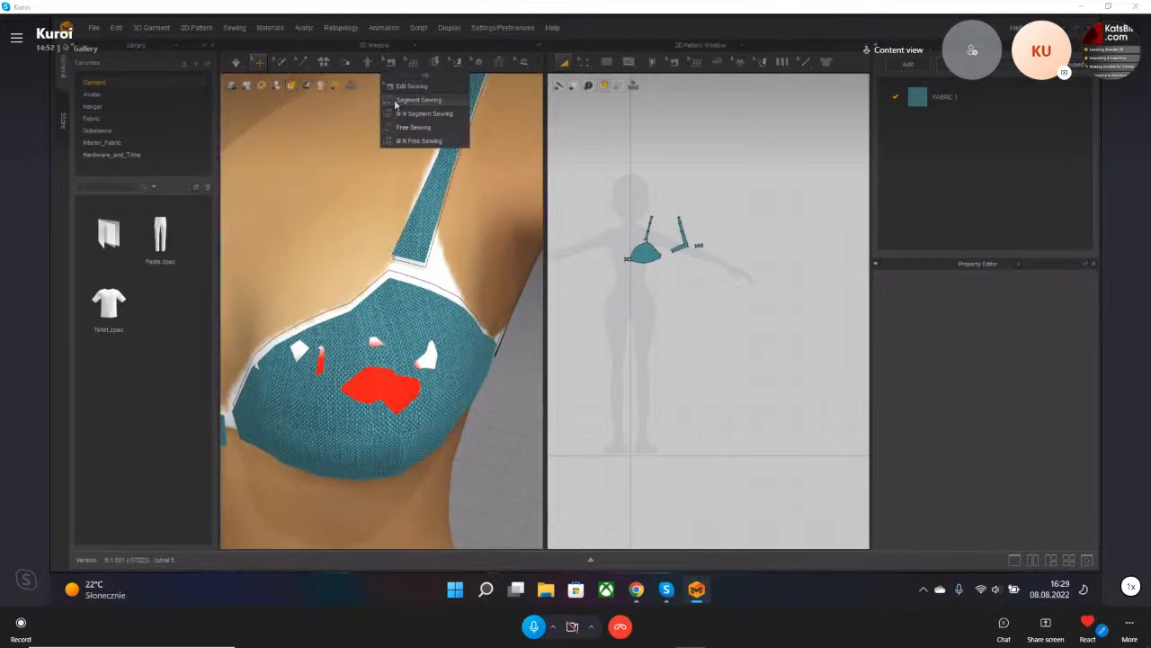
click(397, 101)
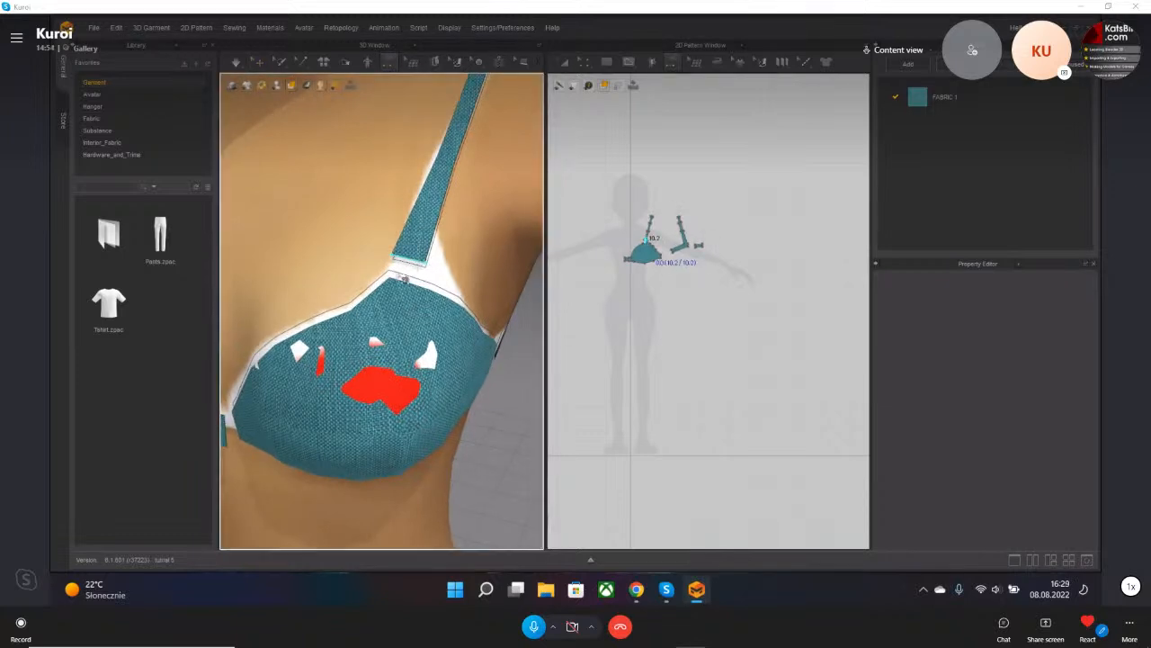
click(406, 279)
- Sew the cup's outer side edge to the facing end of the side band under the arm
right_drag(406, 279, 376, 335)
scroll(394, 308, up, 5)
scroll(394, 364, up, 2)
scroll(412, 398, down, 5)
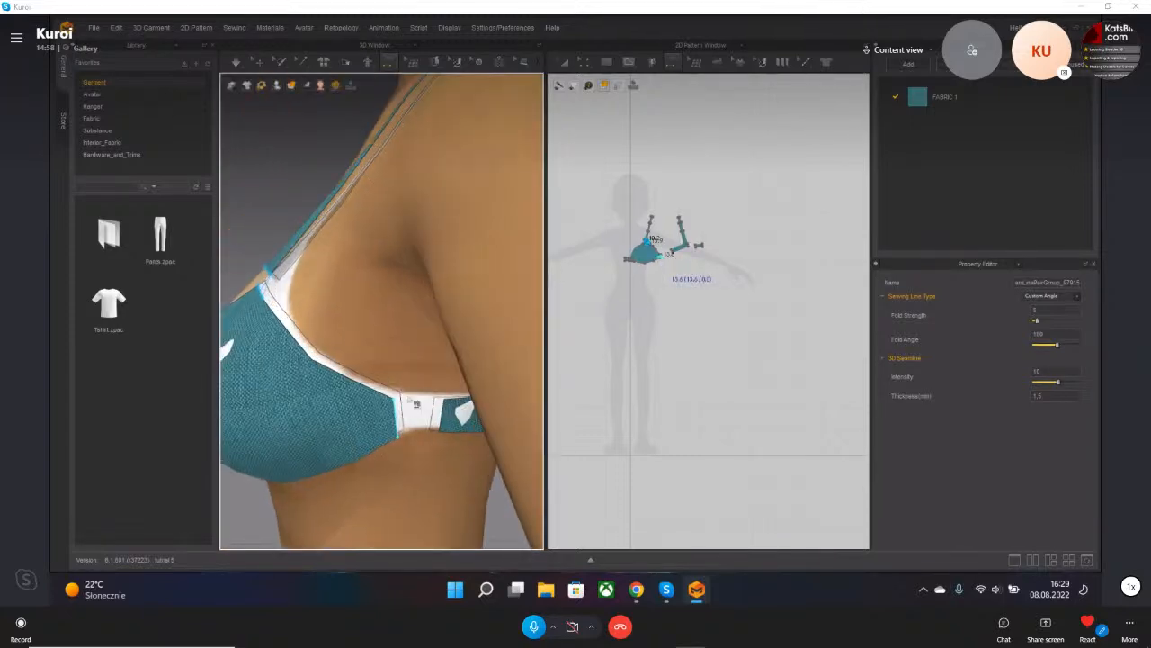
click(402, 414)
click(437, 417)
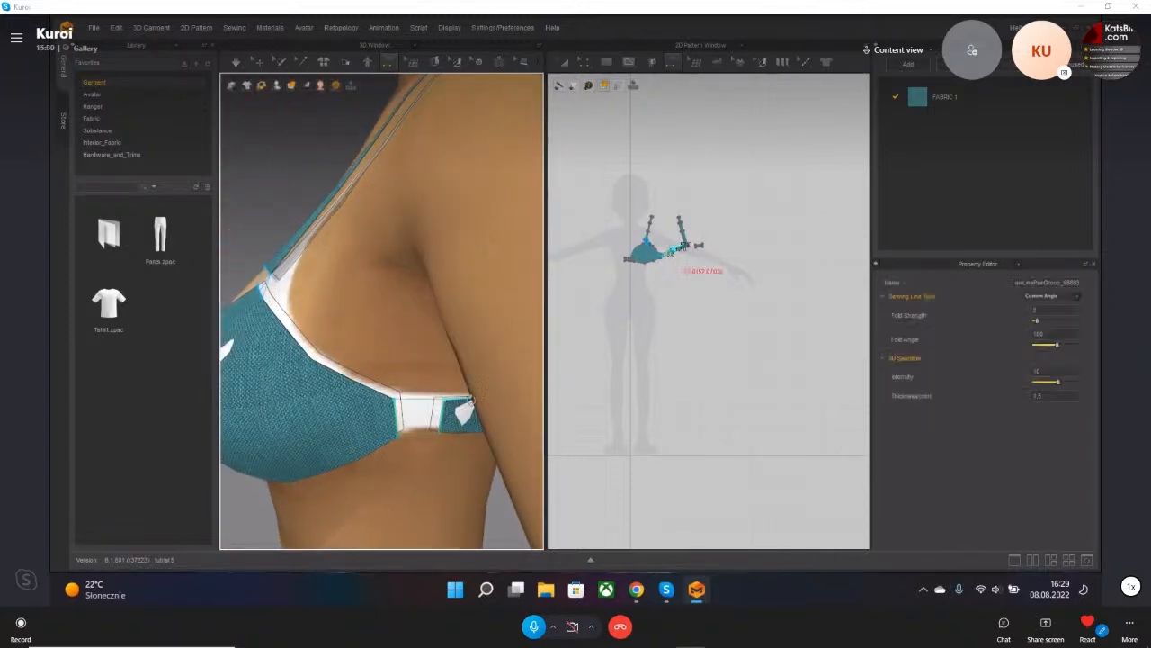
- Sew the upper ends of the front and back straps together at the shoulder and leave the sewing tool
right_drag(443, 416, 389, 399)
right_drag(292, 409, 388, 339)
click(393, 326)
click(443, 349)
mouse_move(443, 349)
right_down()
mouse_move(497, 333)
mouse_move(467, 378)
mouse_move(415, 406)
mouse_move(436, 350)
right_up()
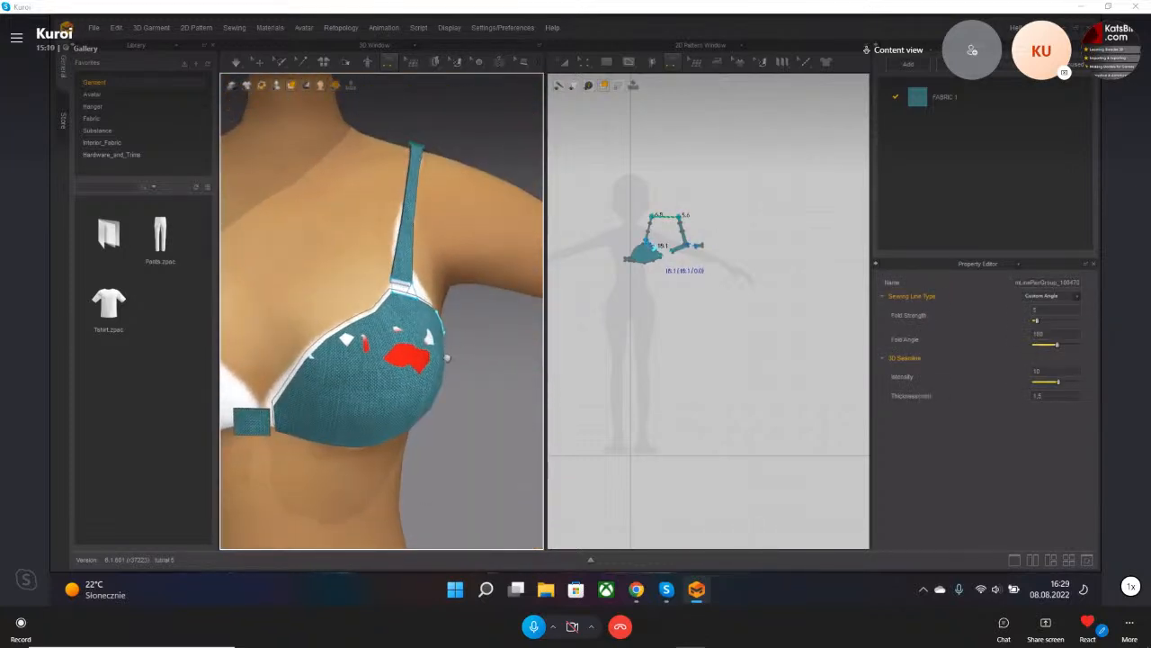
middle_drag(450, 361, 474, 358)
click(258, 64)
scroll(480, 367, down, 4)
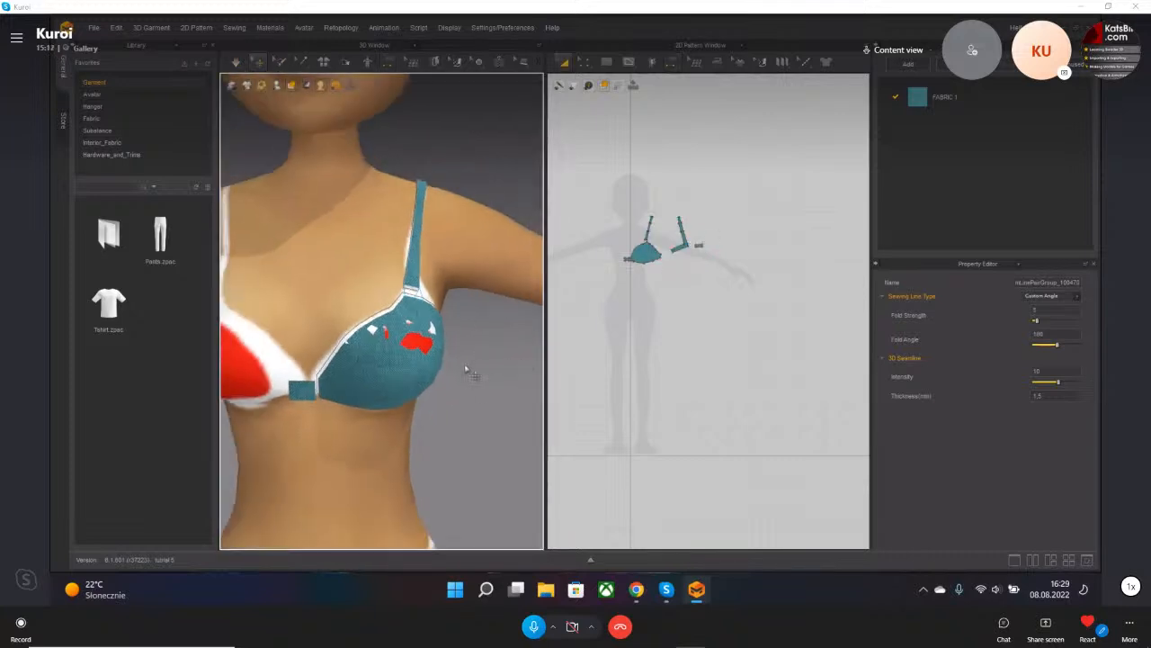
- Try simulating the single-sided half of the bikini top on the avatar, and revert the simulation
right_drag(366, 372, 343, 379)
scroll(343, 379, up, 2)
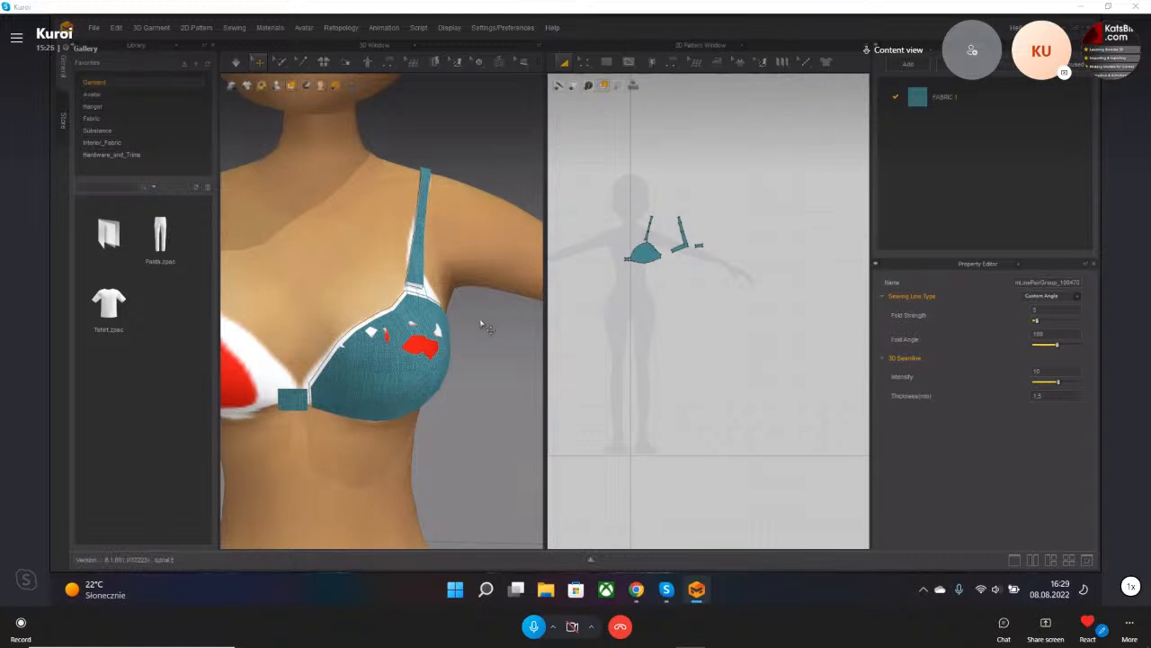
scroll(481, 360, down, 3)
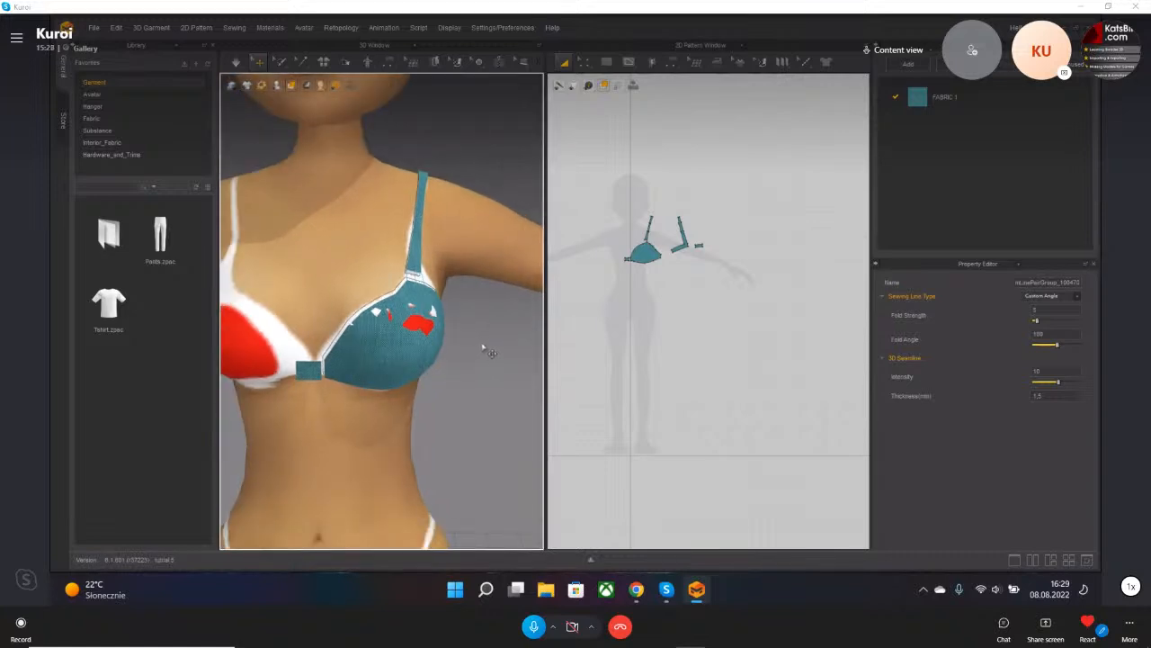
key(space)
scroll(485, 343, down, 5)
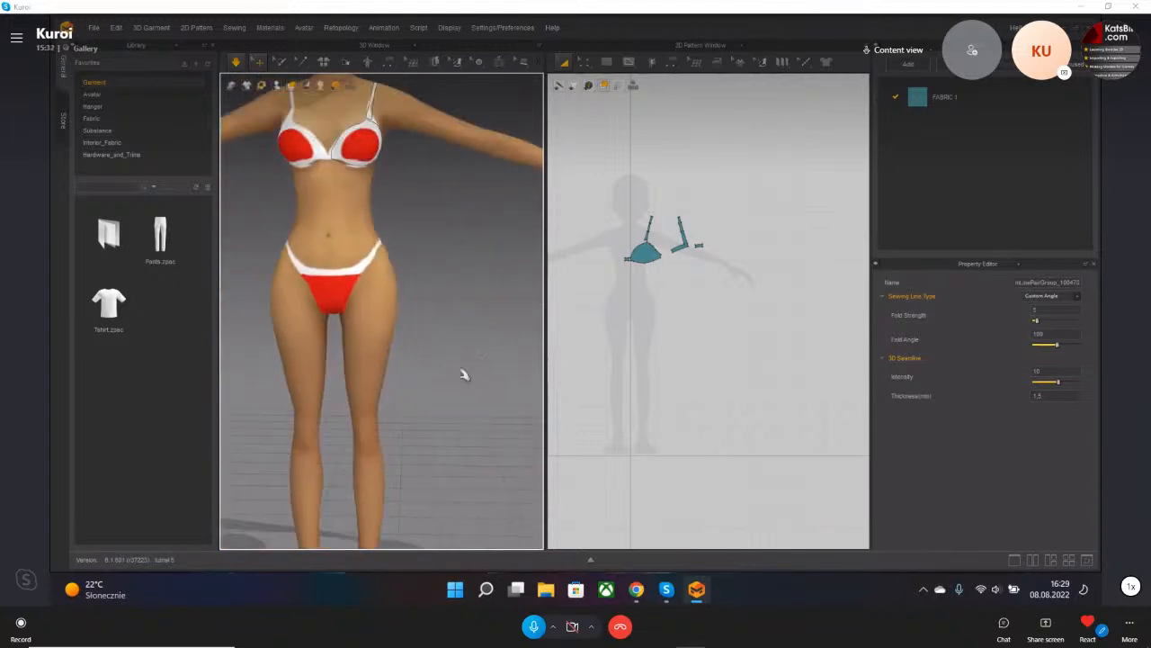
scroll(442, 304, down, 3)
drag(493, 288, 376, 211)
click(396, 522)
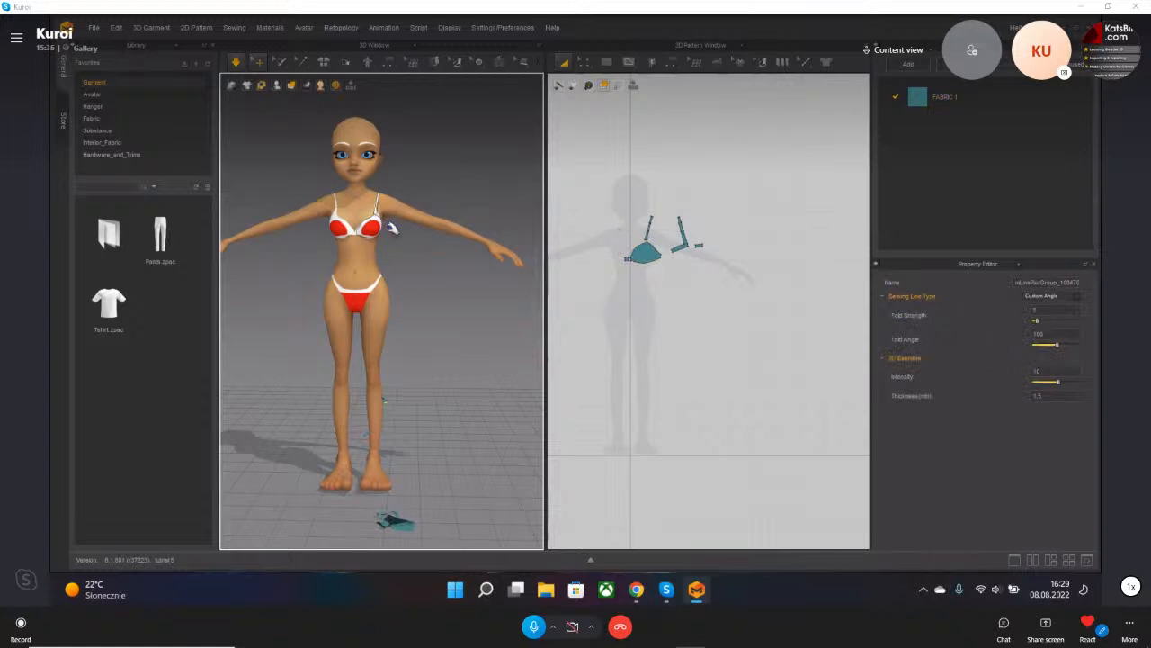
scroll(392, 234, up, 5)
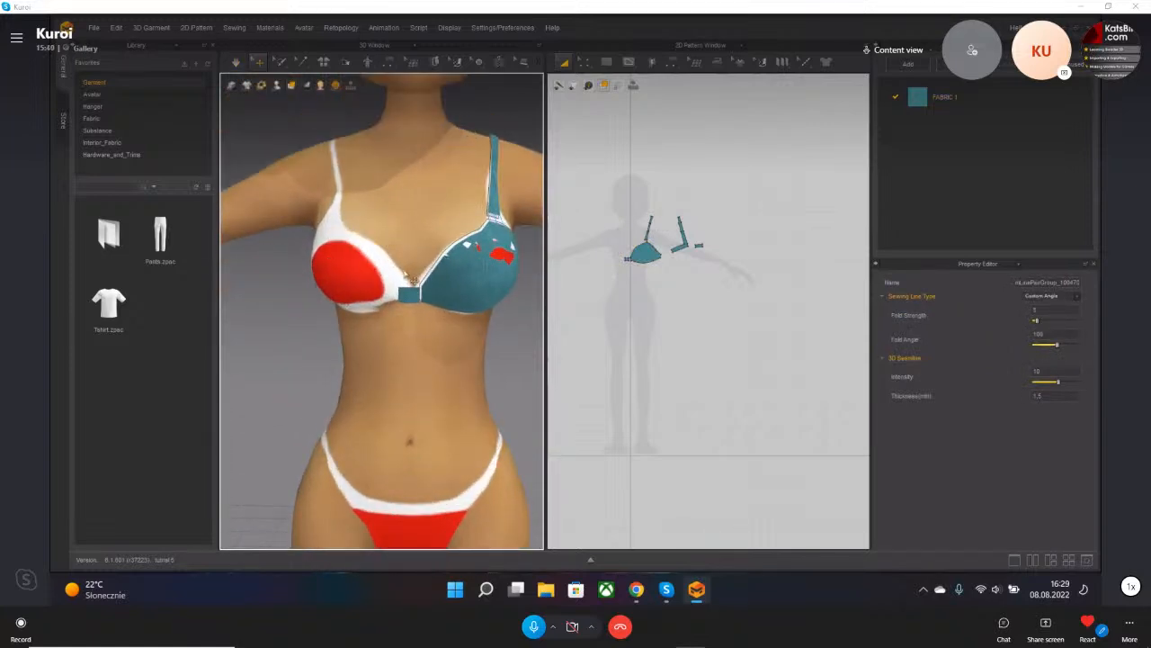
- Copy the cup, front strap, back strap and back band patterns and mirror-paste them level with the originals on the body's other side
middle_drag(406, 275, 369, 307)
click(635, 257)
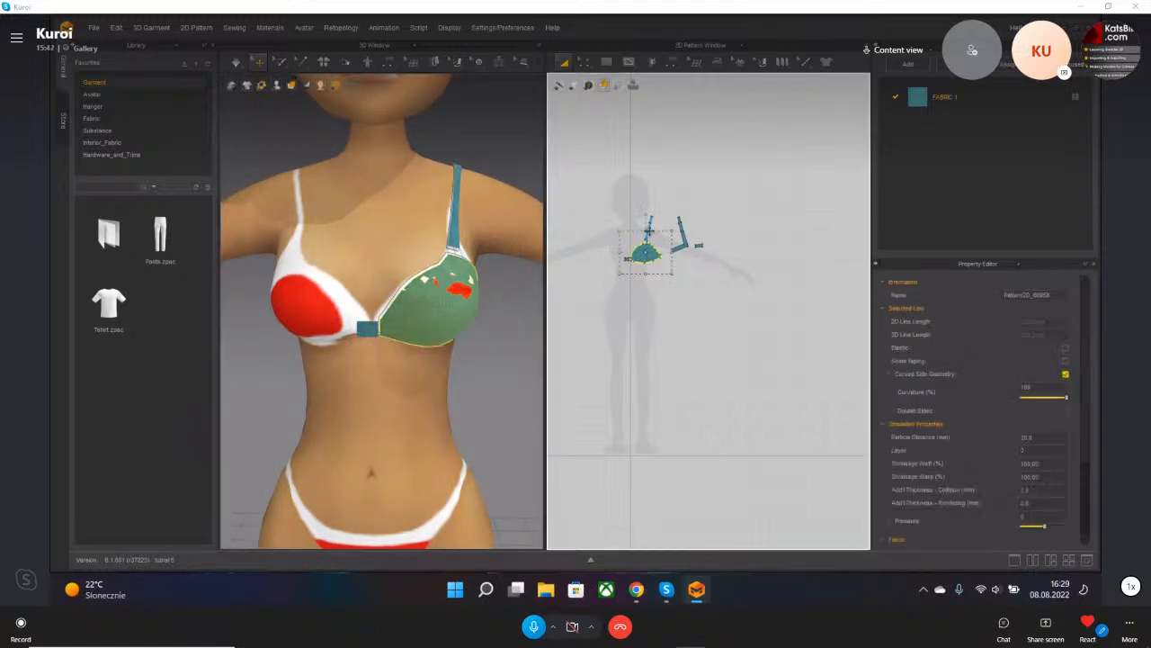
click(649, 227)
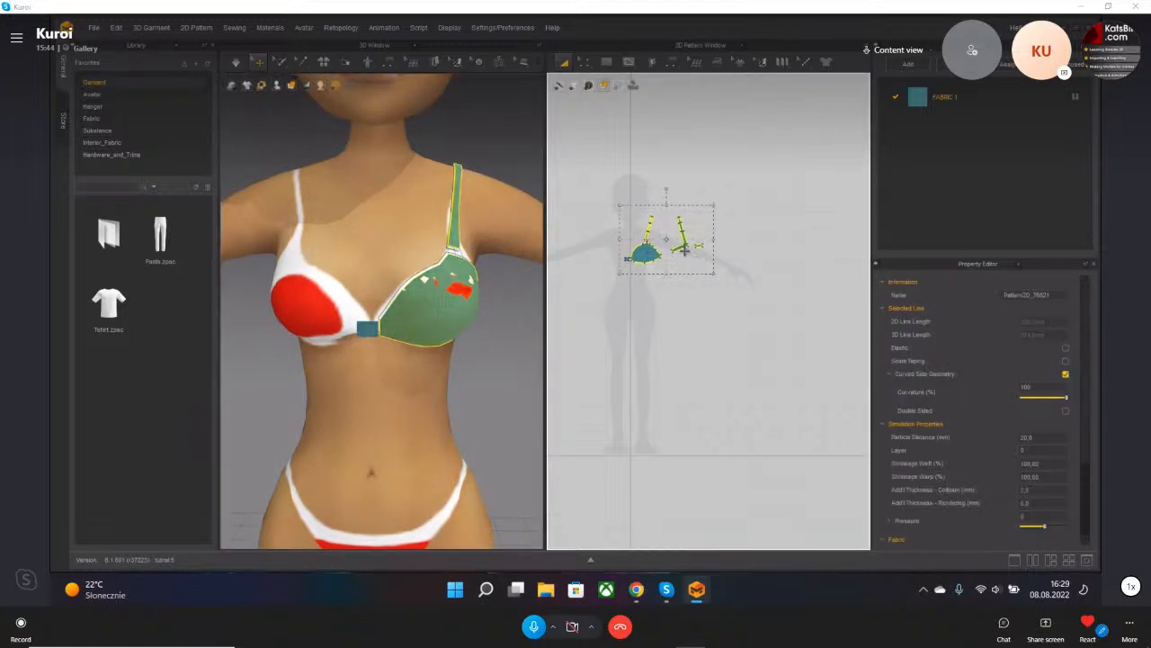
scroll(672, 255, up, 4)
middle_drag(613, 260, 757, 255)
right_click(648, 255)
click(680, 61)
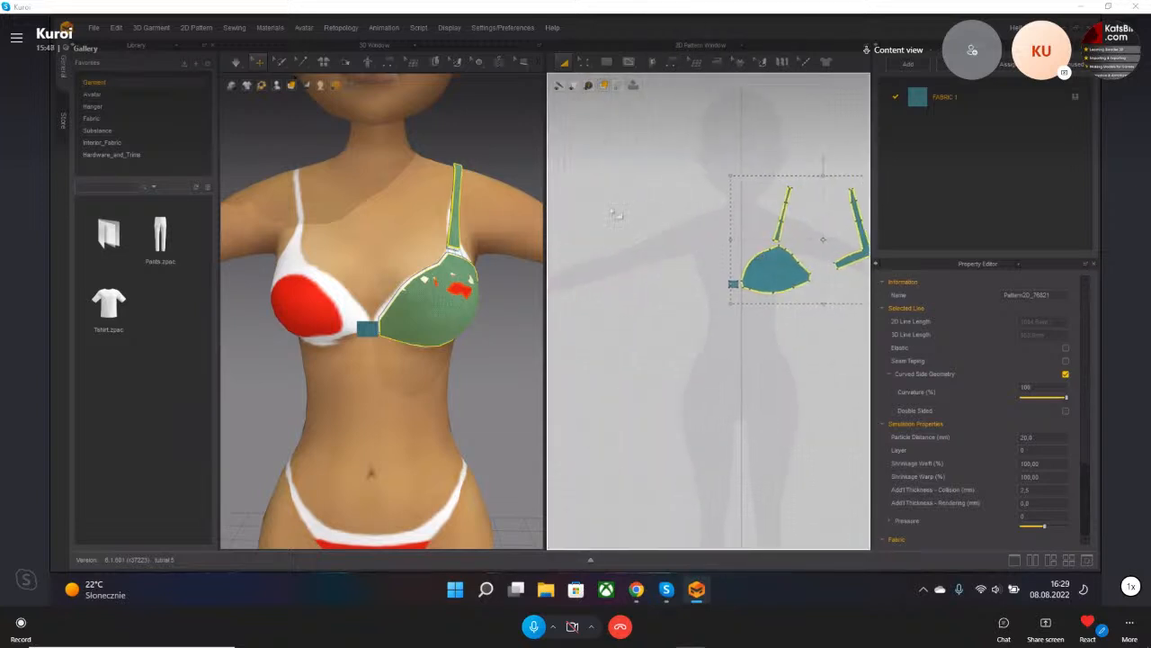
right_click(612, 213)
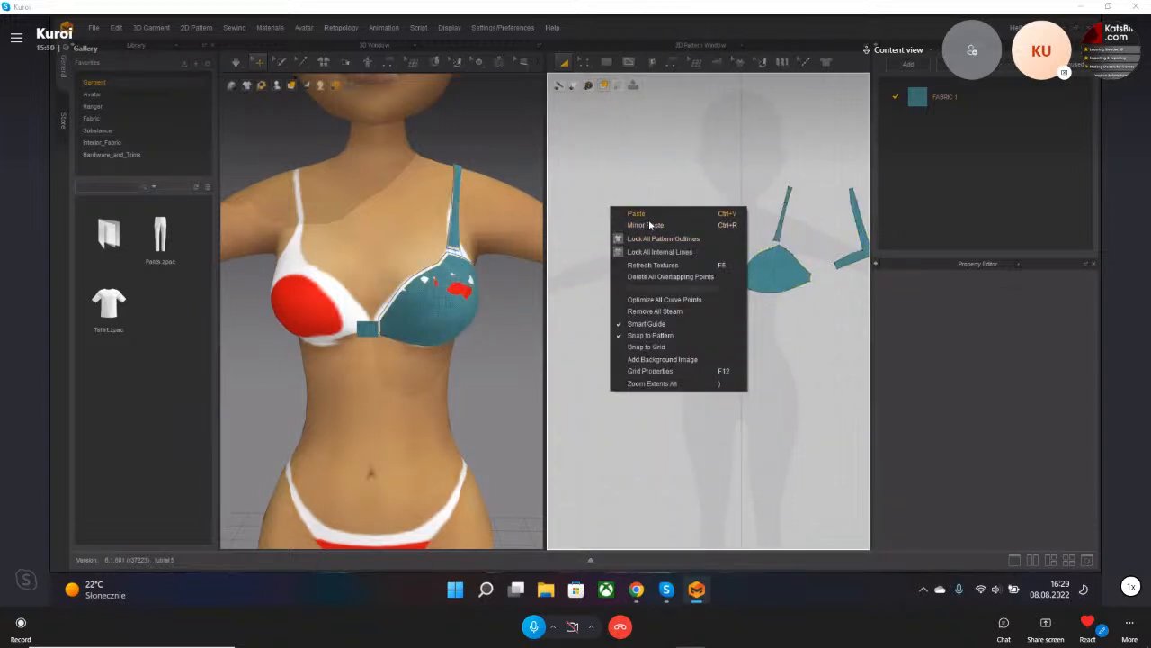
click(650, 225)
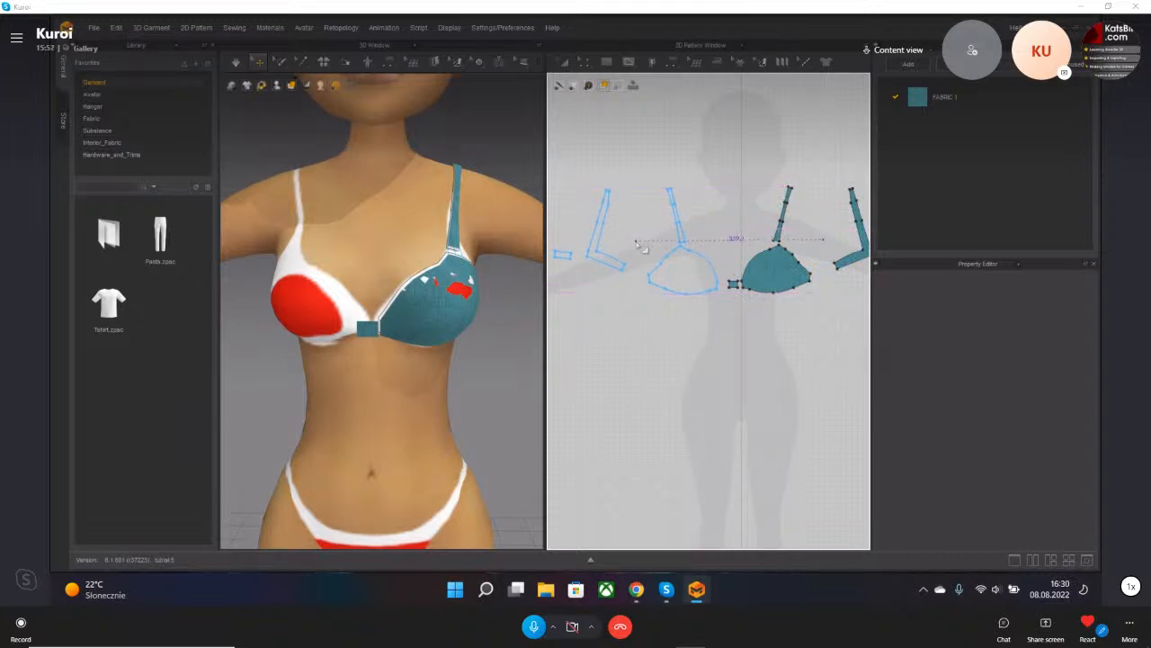
click(637, 243)
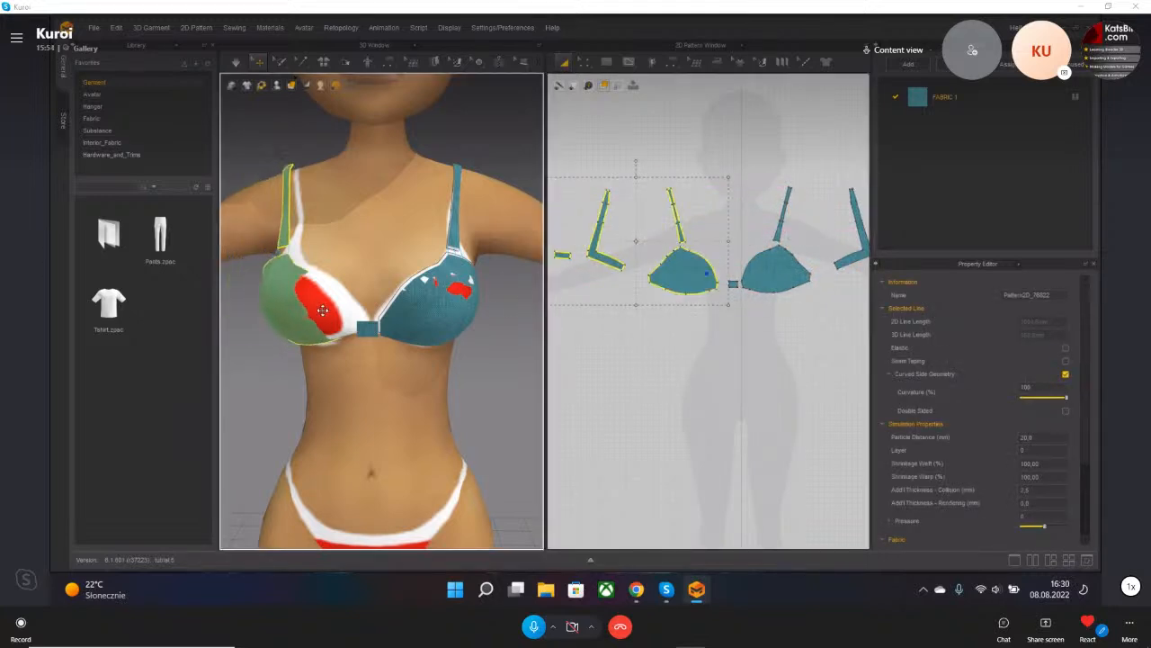
- Move the short back band piece slightly away from its mirrored twin at the centre of the avatar's back
right_drag(281, 319, 353, 305)
drag(263, 320, 262, 310)
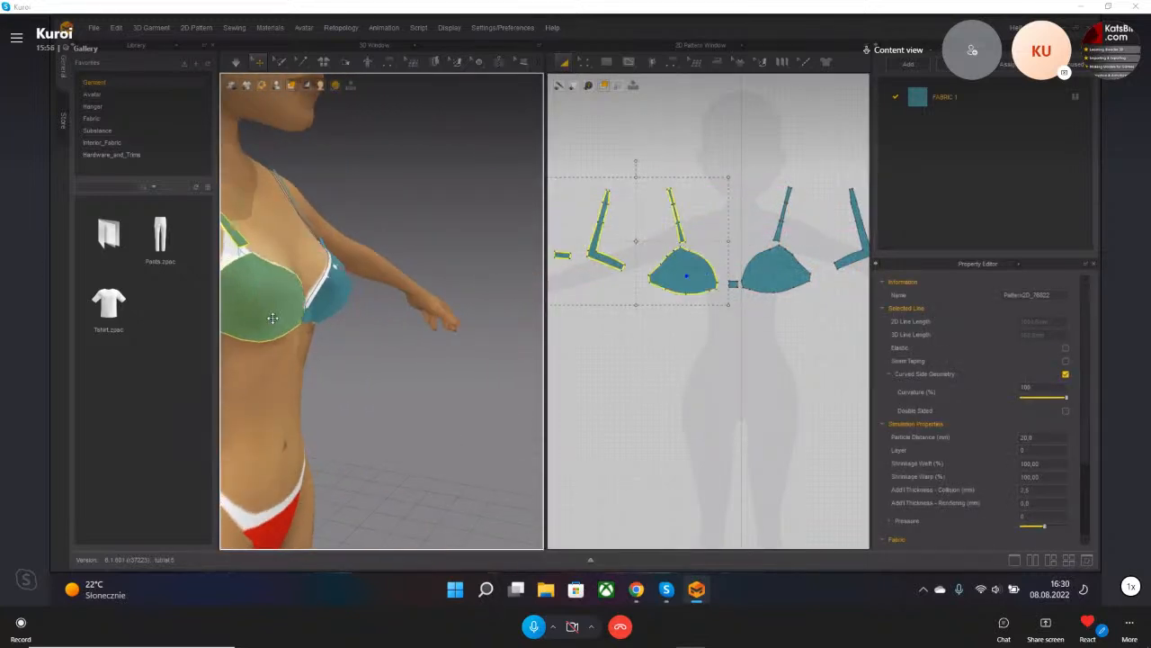
right_drag(262, 309, 236, 324)
middle_drag(236, 325, 346, 328)
right_drag(297, 315, 476, 308)
middle_drag(281, 338, 384, 341)
scroll(384, 341, up, 3)
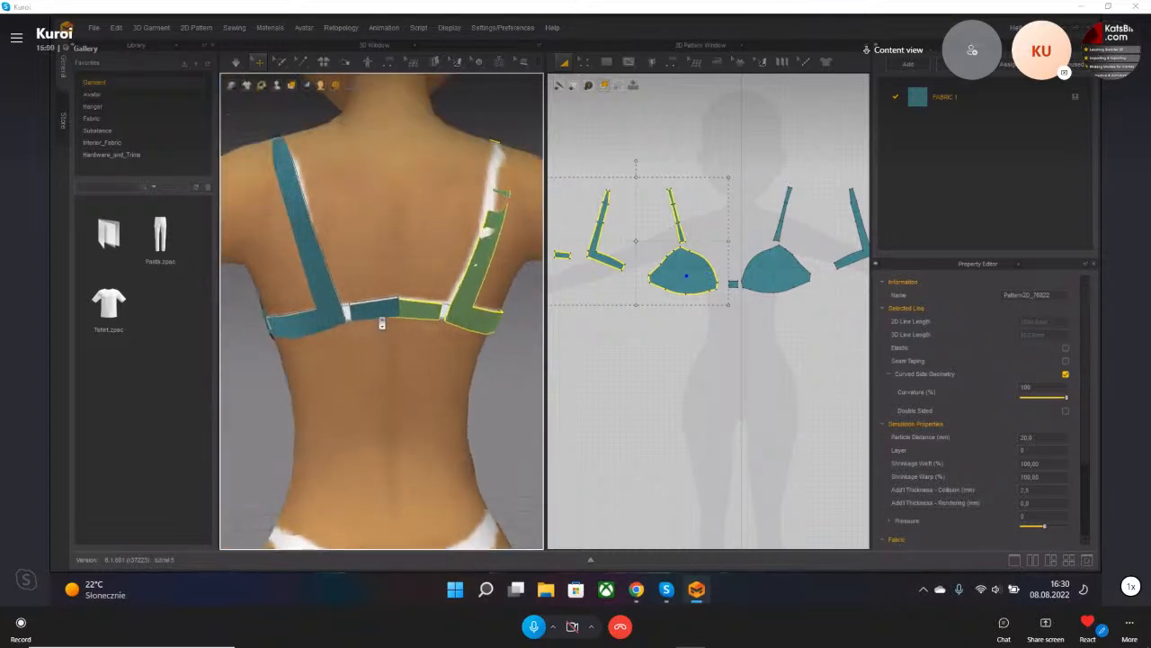
scroll(385, 320, down, 8)
drag(404, 313, 382, 307)
click(443, 304)
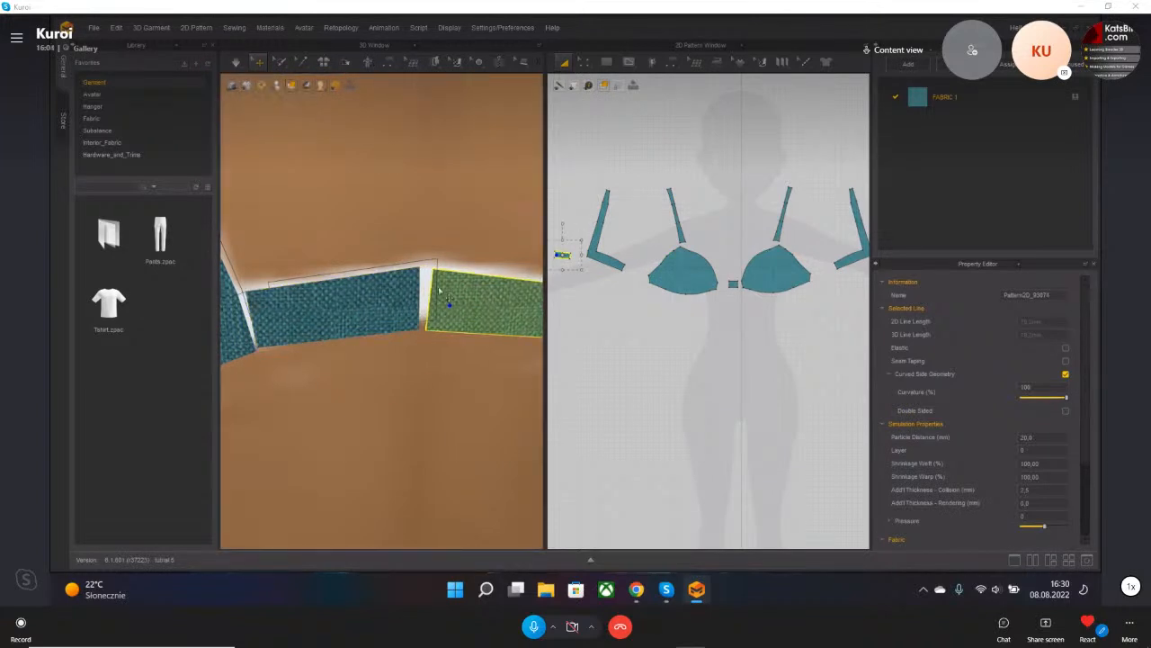
- Sew the facing ends of the two short back band pieces together with Segment Sewing
click(388, 62)
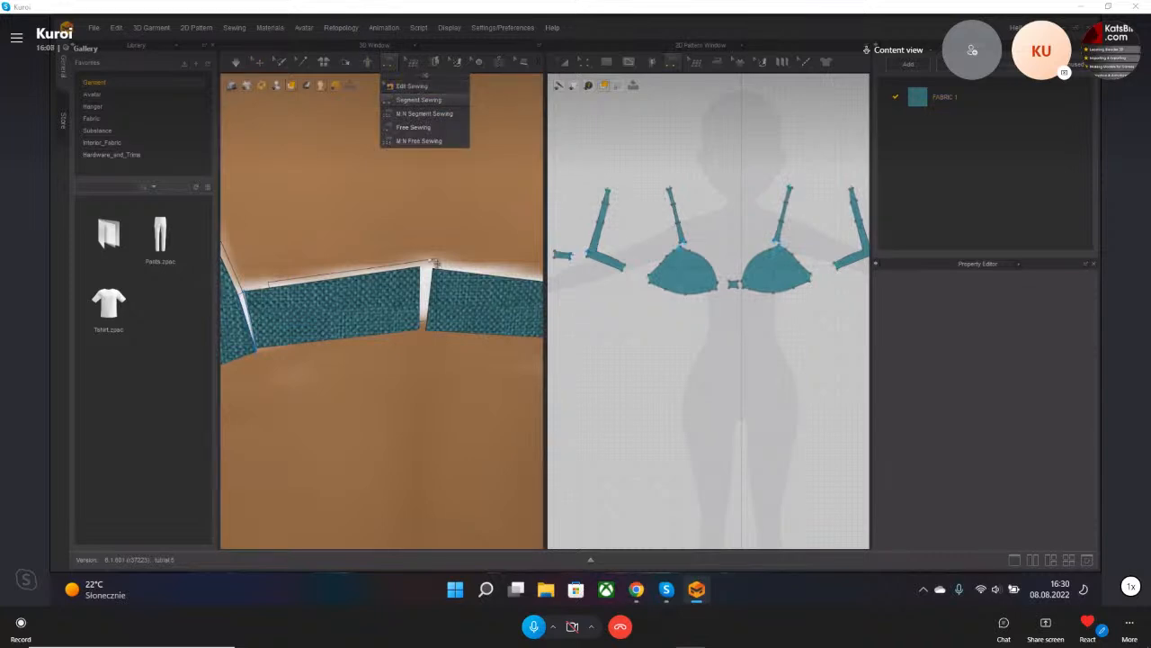
click(417, 99)
click(433, 286)
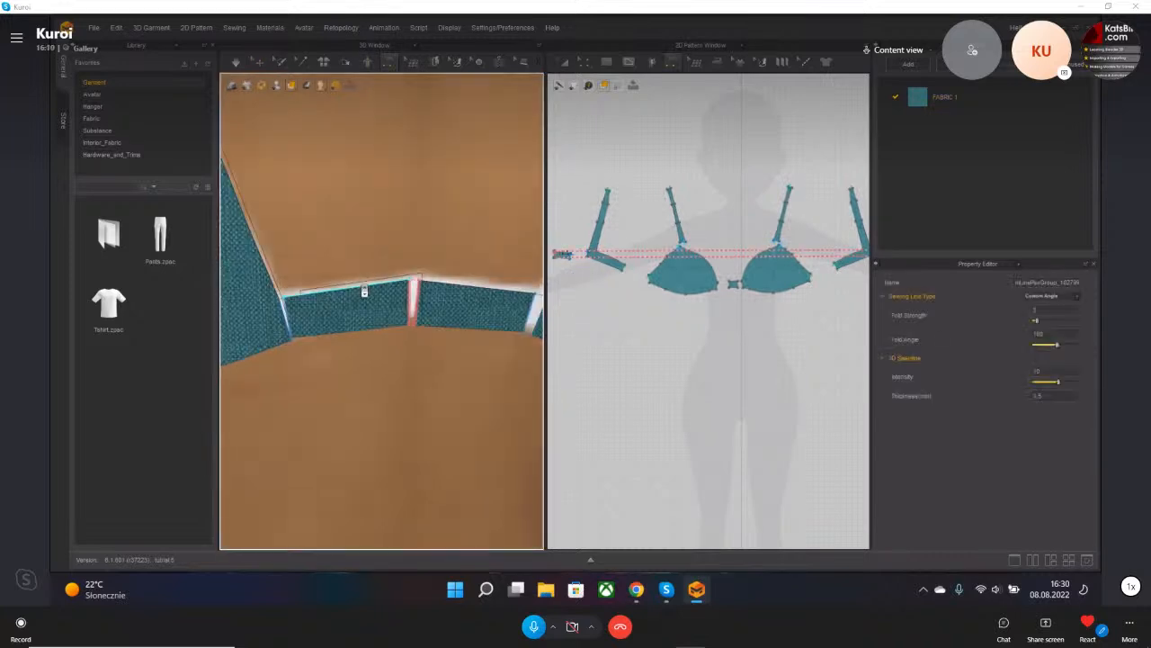
- Sew one side of the centre connector to the inner edge of the original cup
right_drag(469, 266, 464, 259)
right_drag(358, 390, 365, 333)
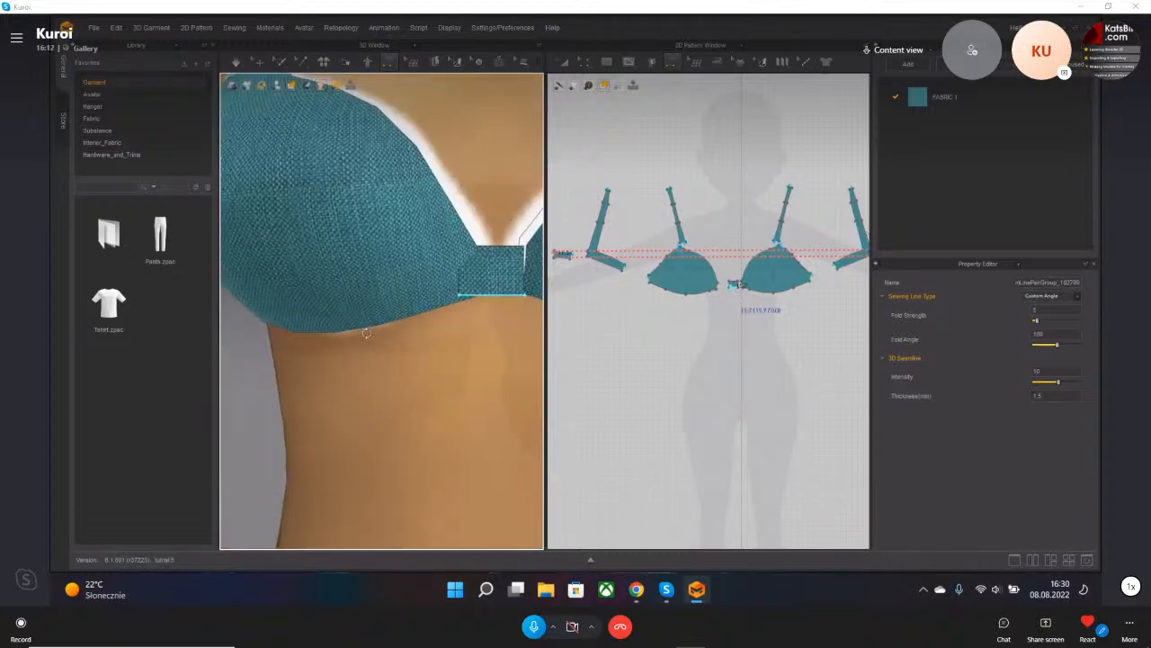
middle_drag(527, 260, 417, 295)
scroll(426, 290, up, 3)
click(405, 308)
click(417, 308)
- Sew the connector's remaining side edge to the inner edge of the mirrored cup
middle_drag(312, 310, 377, 302)
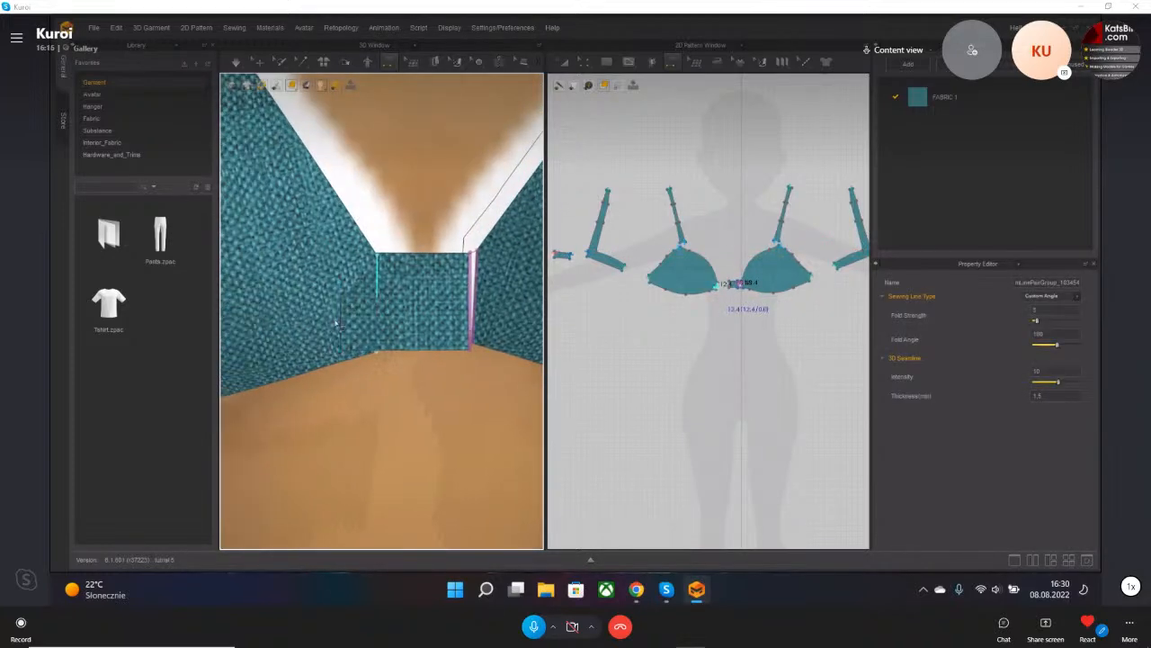
scroll(721, 288, up, 4)
middle_drag(728, 306, 683, 290)
click(663, 281)
click(723, 279)
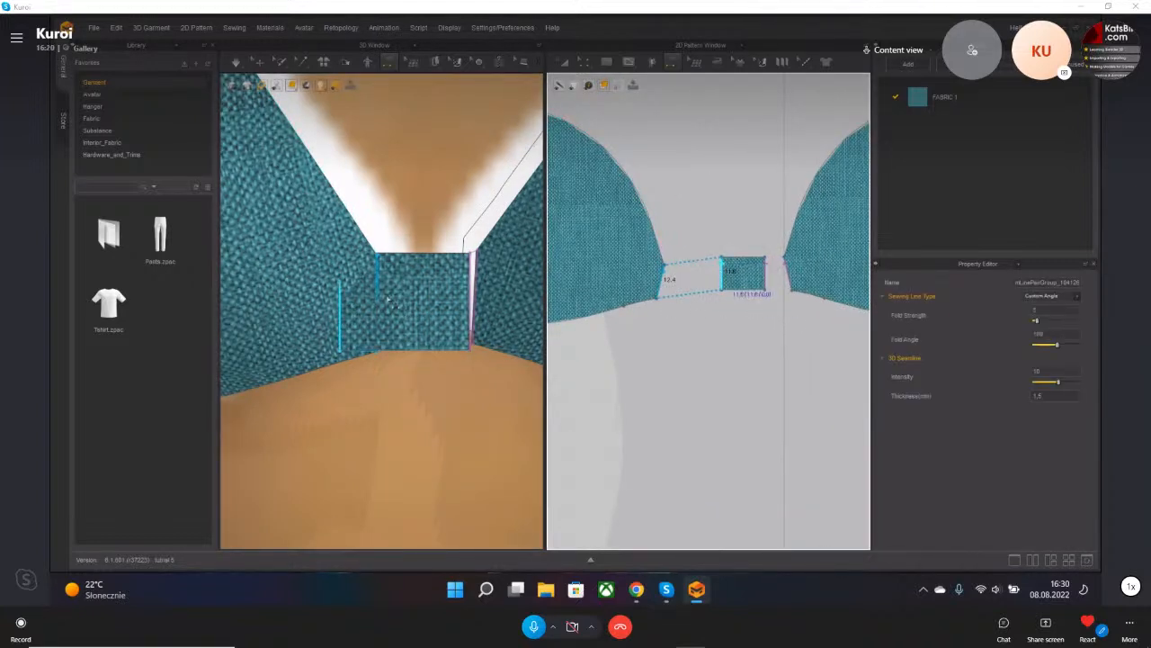
- Simulate the fully sewn bikini top on the avatar and examine how the cups fit
scroll(700, 263, down, 5)
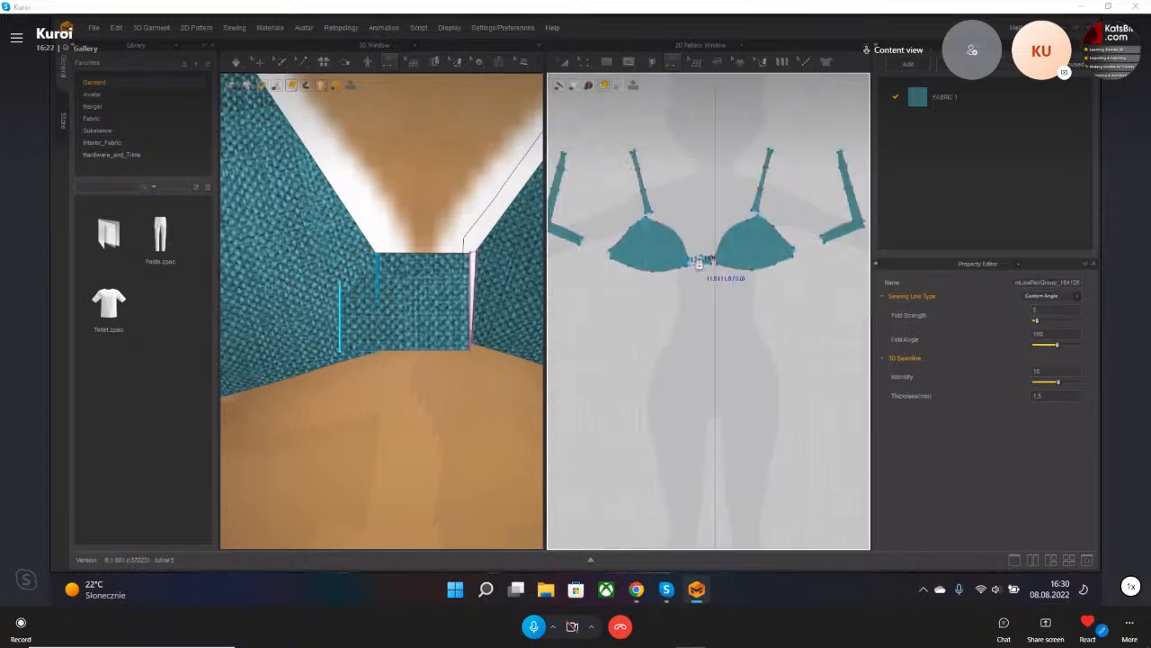
scroll(699, 262, down, 2)
scroll(422, 301, down, 6)
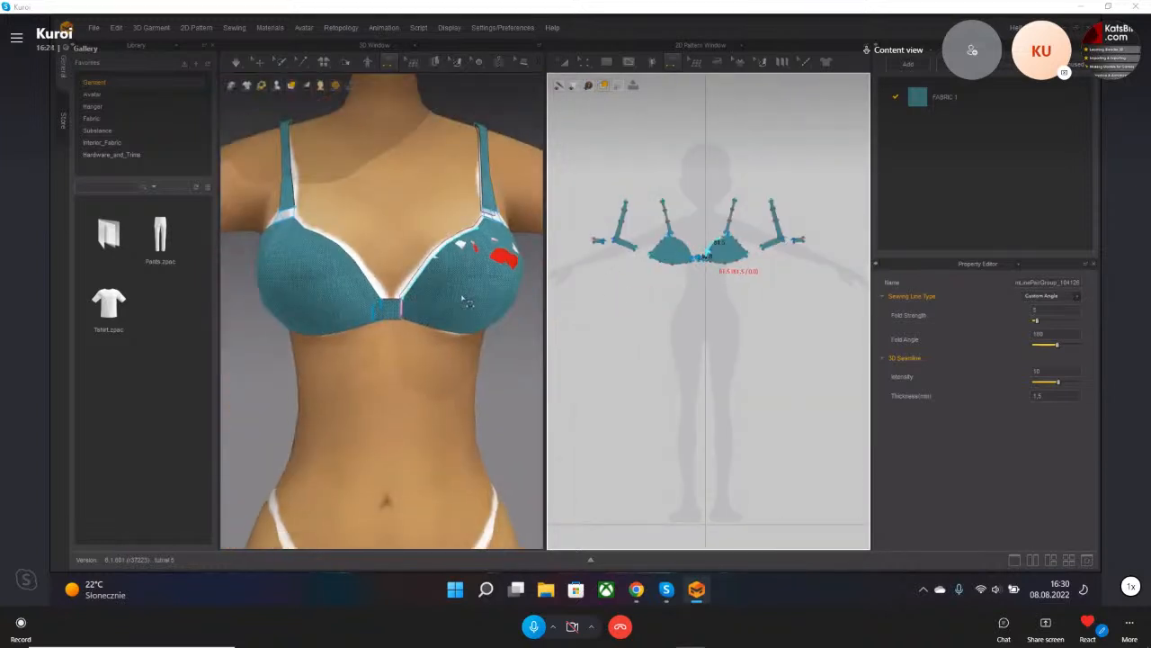
key(space)
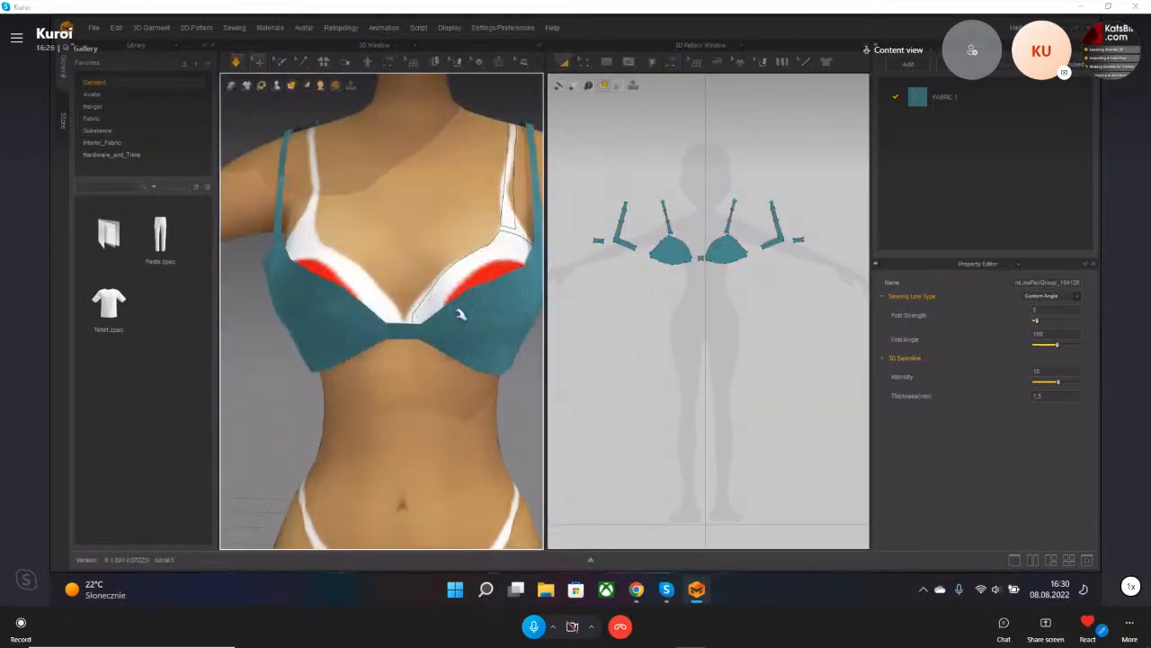
key(space)
scroll(446, 324, down, 4)
mouse_move(396, 283)
right_down()
mouse_move(386, 296)
mouse_move(583, 297)
mouse_move(432, 308)
mouse_move(376, 284)
right_up()
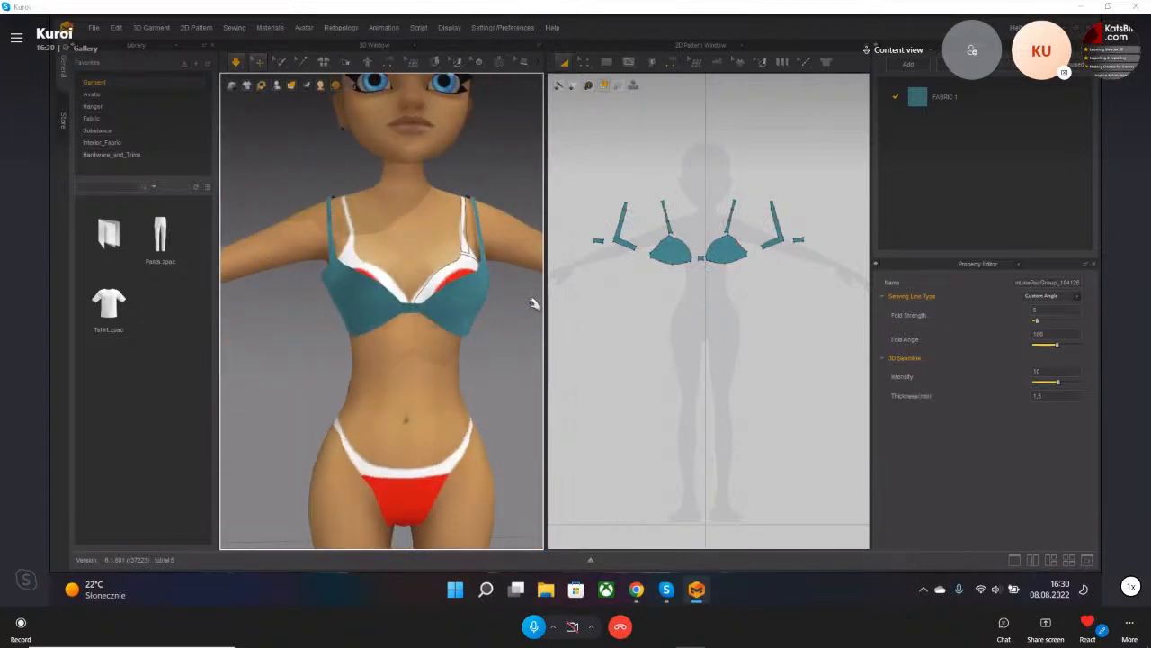
scroll(456, 286, up, 6)
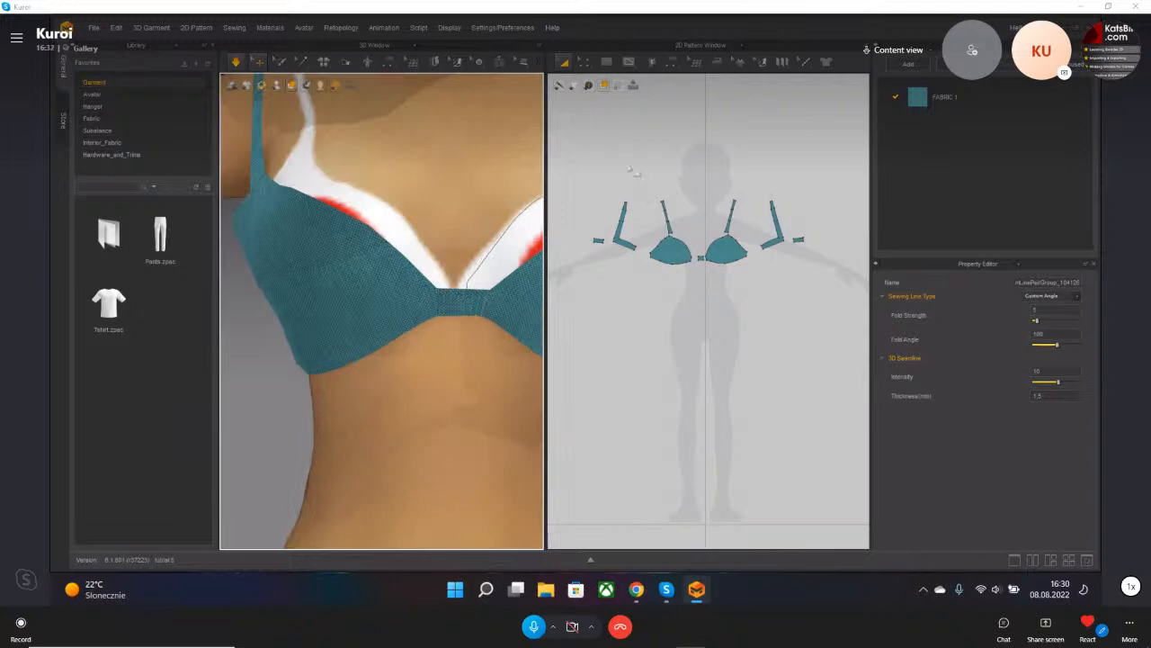
- Shrink the centre connector pattern to a small square by moving its edges inward with Edit Pattern
click(581, 66)
click(593, 85)
scroll(702, 282, up, 6)
middle_drag(719, 244, 758, 314)
click(700, 262)
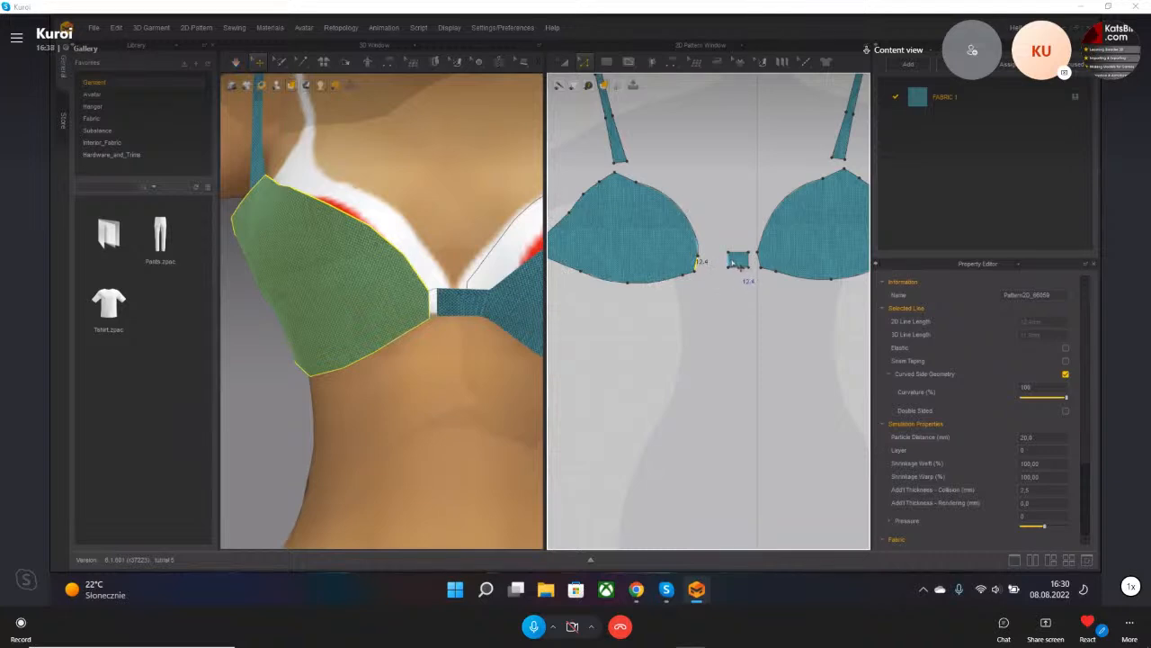
click(736, 261)
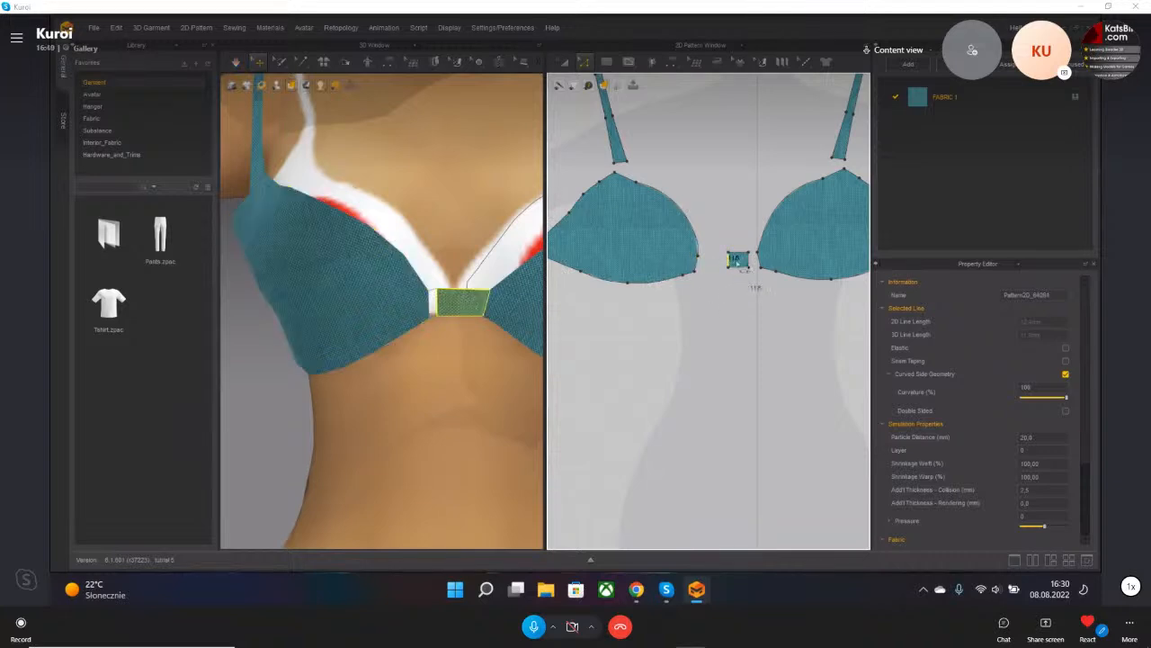
scroll(737, 261, up, 5)
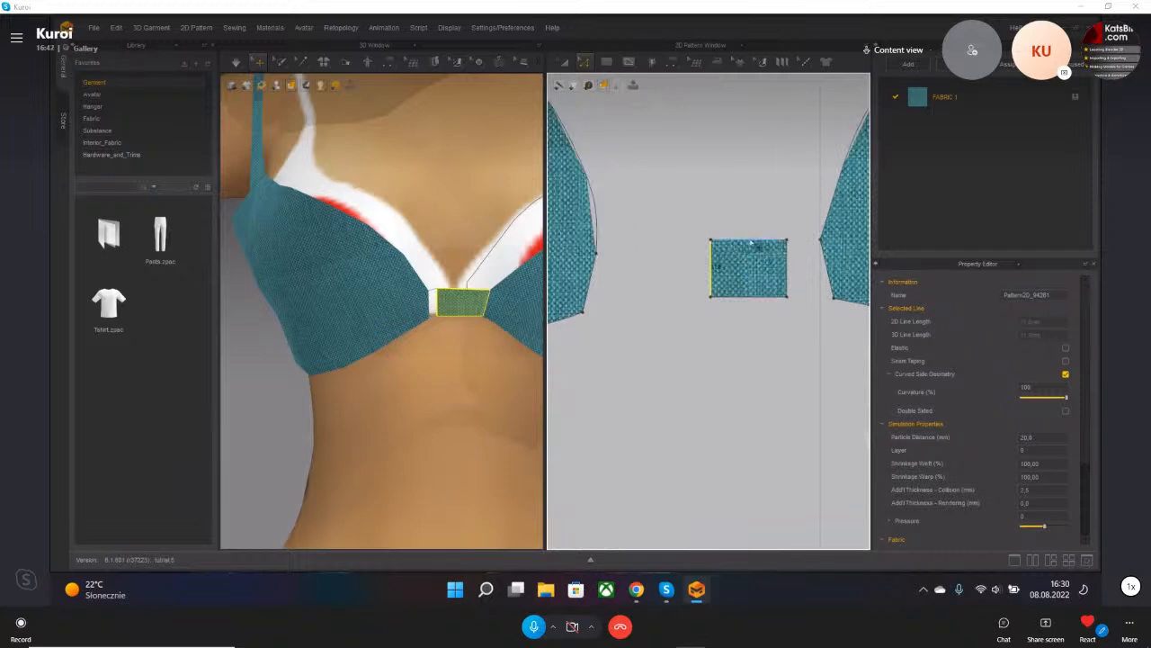
drag(724, 274, 749, 275)
- Simulate the garment and pull both cups upward over the avatar's bust
drag(285, 206, 373, 215)
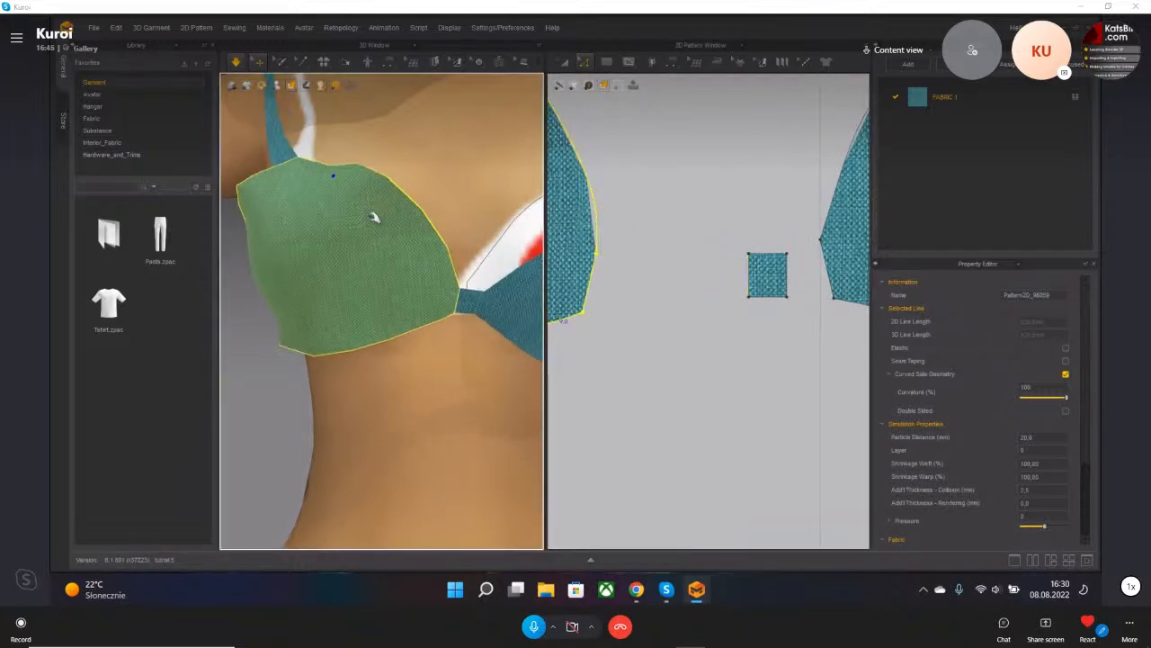
right_drag(495, 298, 444, 307)
drag(529, 280, 510, 237)
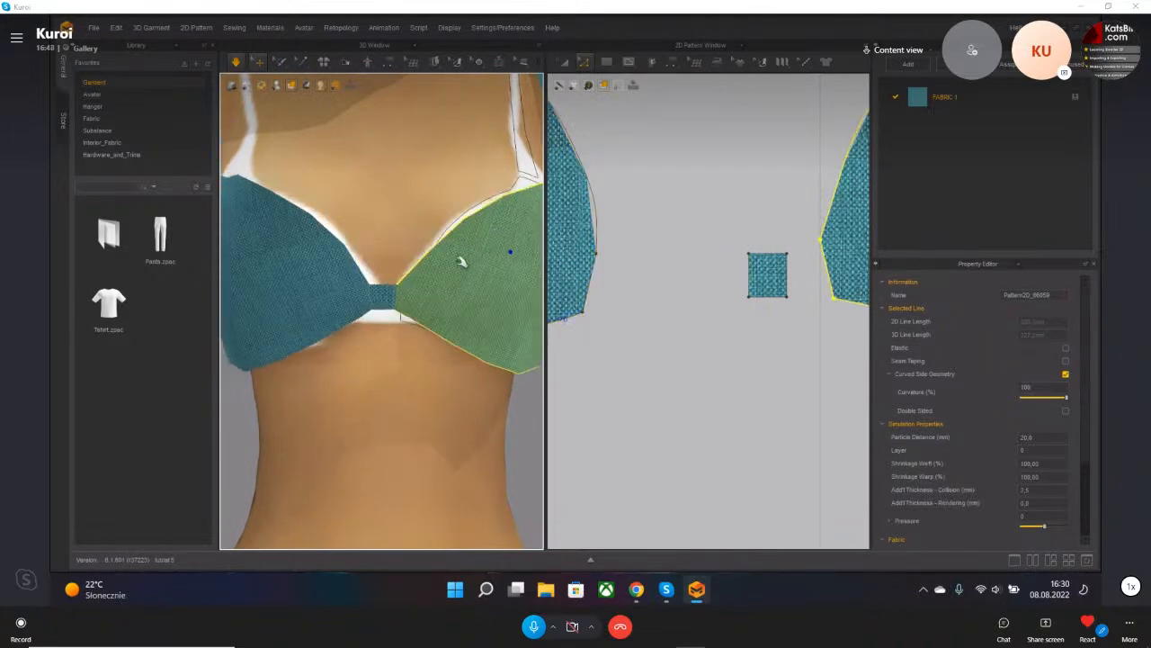
scroll(484, 310, down, 5)
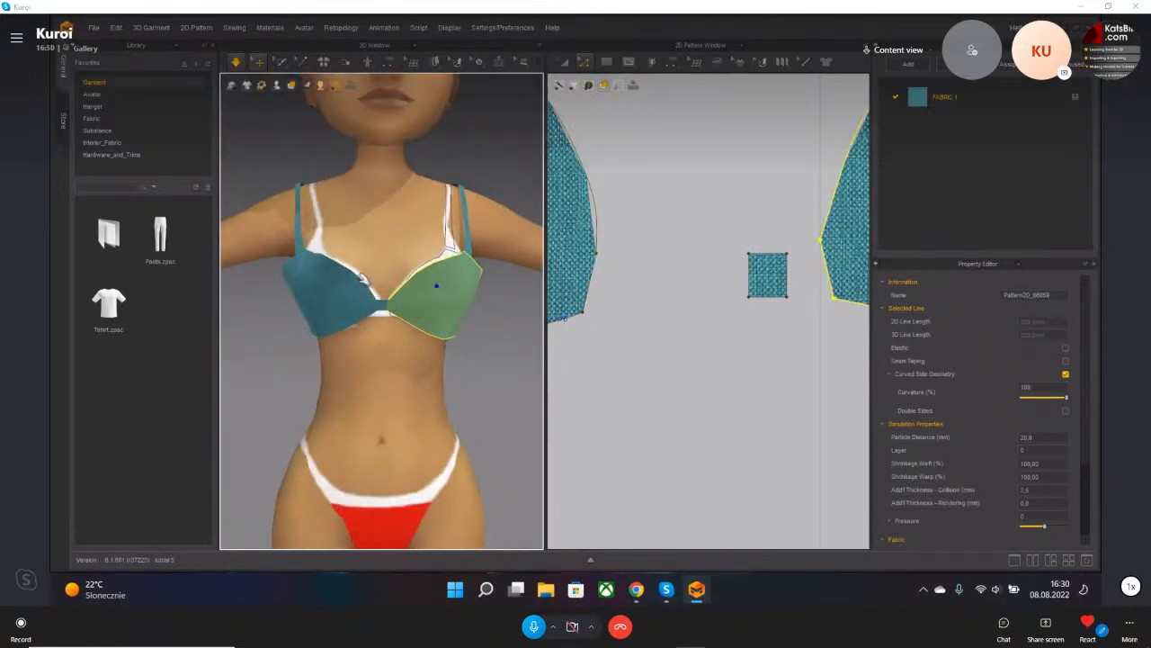
- Shift the mirrored cup's top edge and the lower end of its front strap toward the body's centre line
middle_drag(736, 276, 795, 350)
scroll(620, 225, up, 4)
scroll(654, 270, down, 6)
scroll(659, 275, down, 4)
scroll(641, 259, up, 2)
click(622, 245)
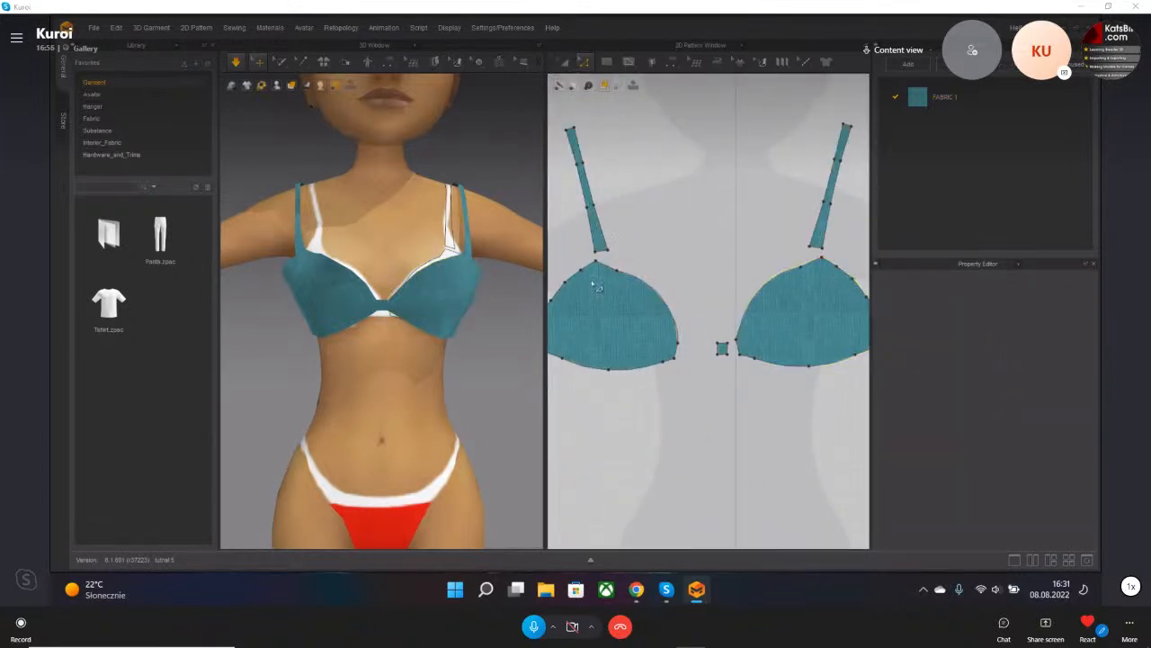
click(623, 268)
drag(611, 270, 631, 268)
- Shift the original cup's top edge and its strap's lower end toward the centre line, and adjust that strap on the avatar
middle_drag(787, 288, 707, 297)
click(719, 282)
click(755, 261)
drag(756, 261, 725, 265)
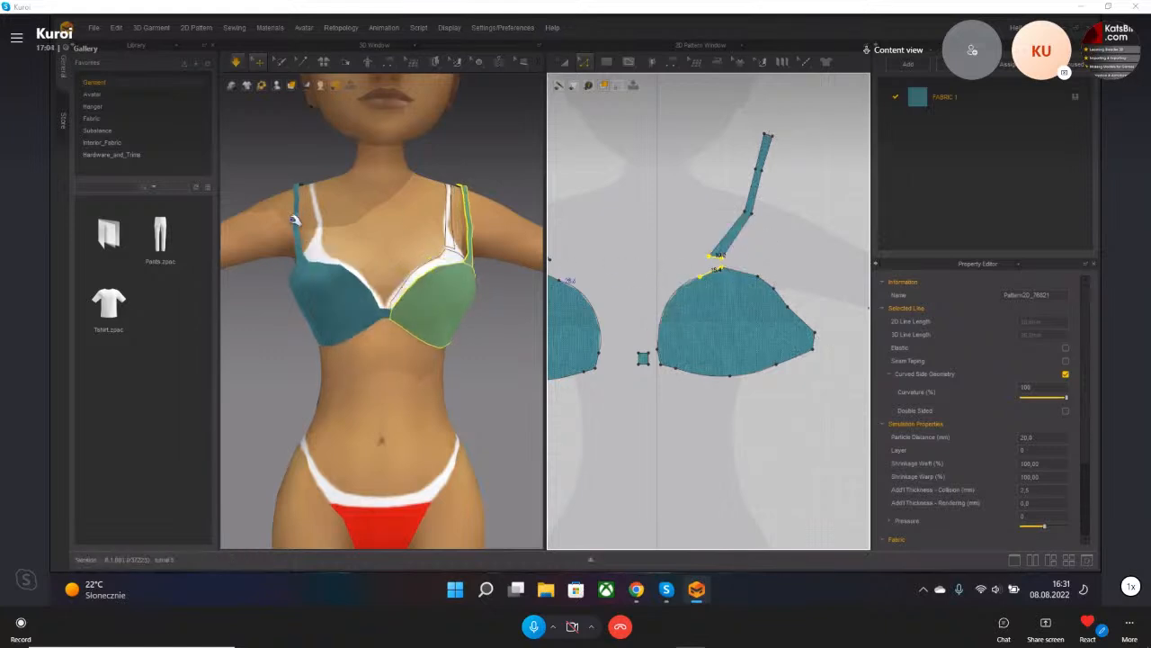
click(447, 236)
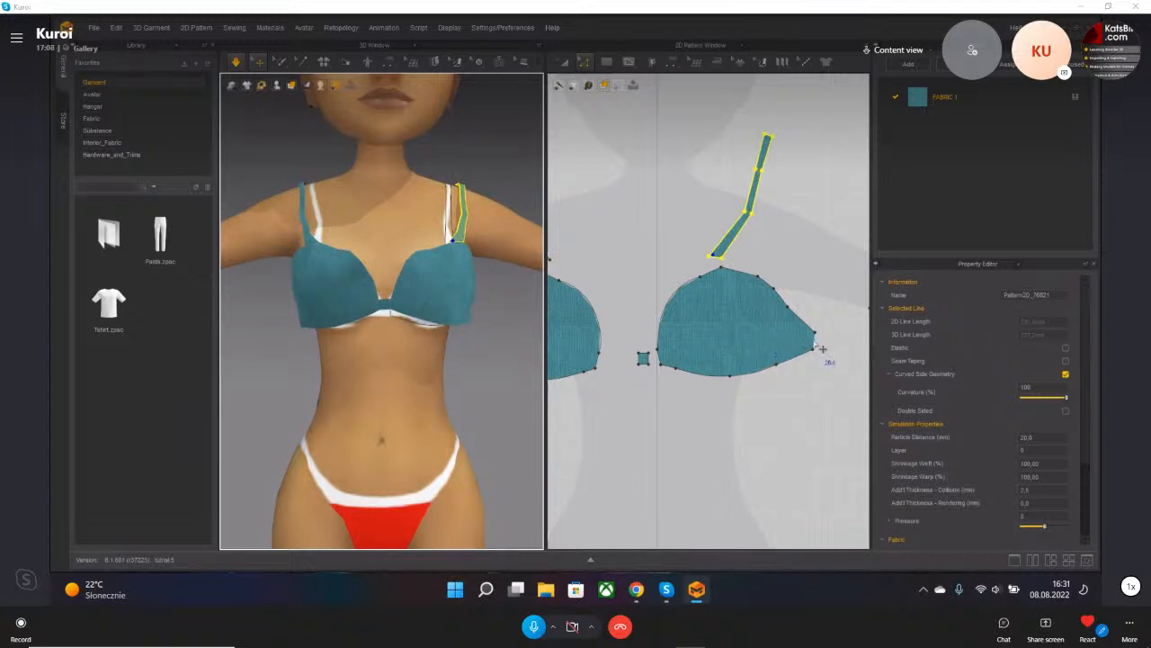
- Move the original cup's outer side edge inward to narrow the pattern
click(811, 345)
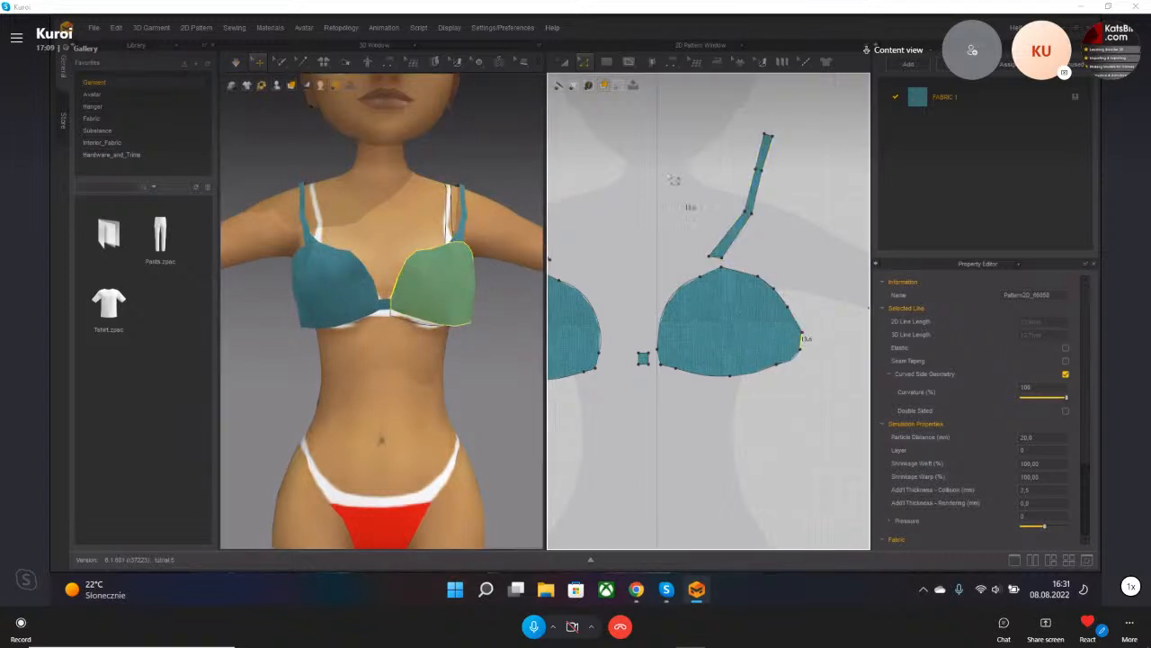
- Select both cup patterns together with Transform Pattern, scale them down, and reposition them beneath the straps
click(564, 61)
click(712, 312)
click(715, 312)
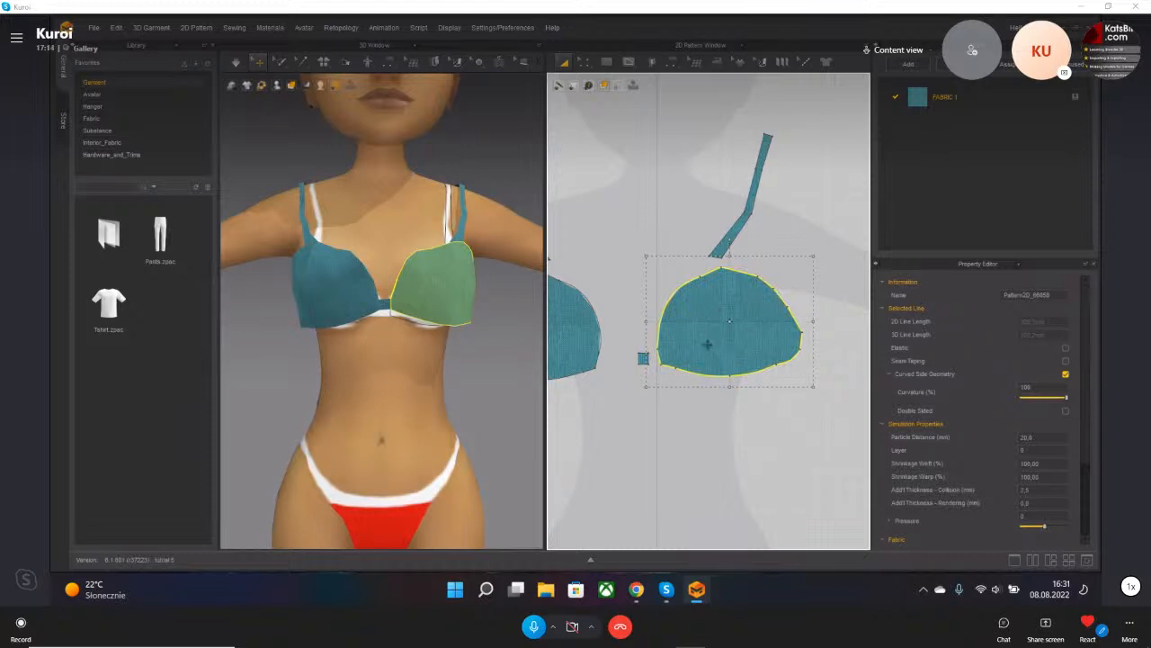
middle_drag(712, 335, 731, 324)
drag(832, 244, 818, 261)
key(ctrl+z)
middle_drag(665, 331, 705, 325)
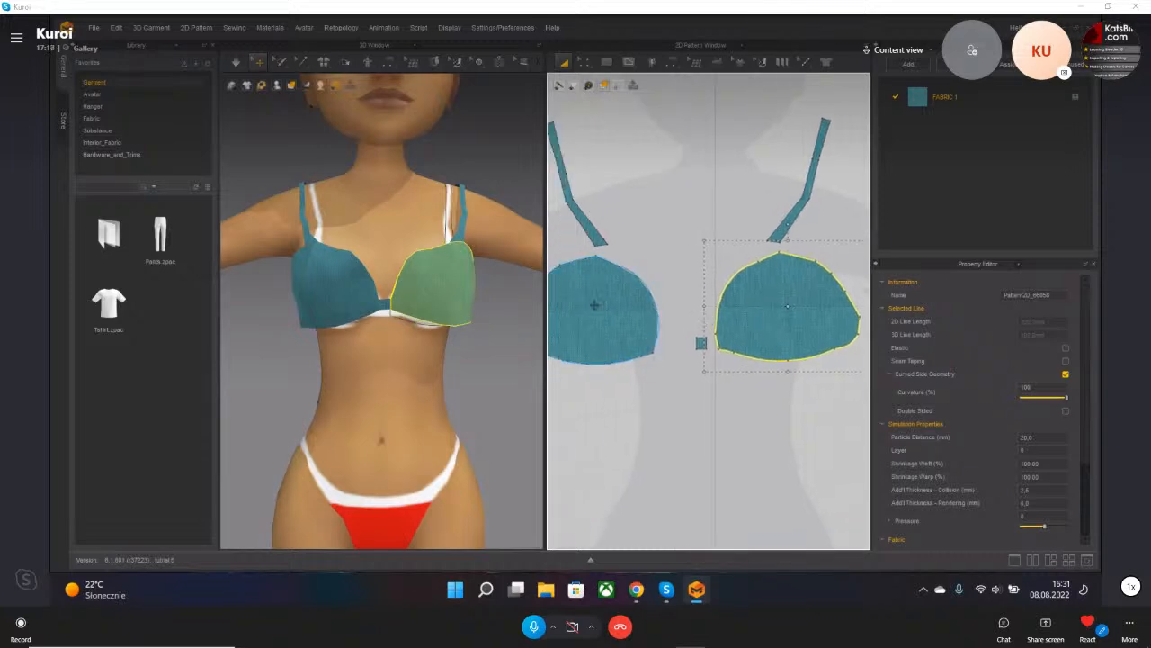
shift+click(594, 305)
middle_drag(603, 297, 671, 304)
drag(559, 244, 600, 270)
drag(758, 333, 722, 318)
middle_drag(771, 373, 741, 376)
click(743, 388)
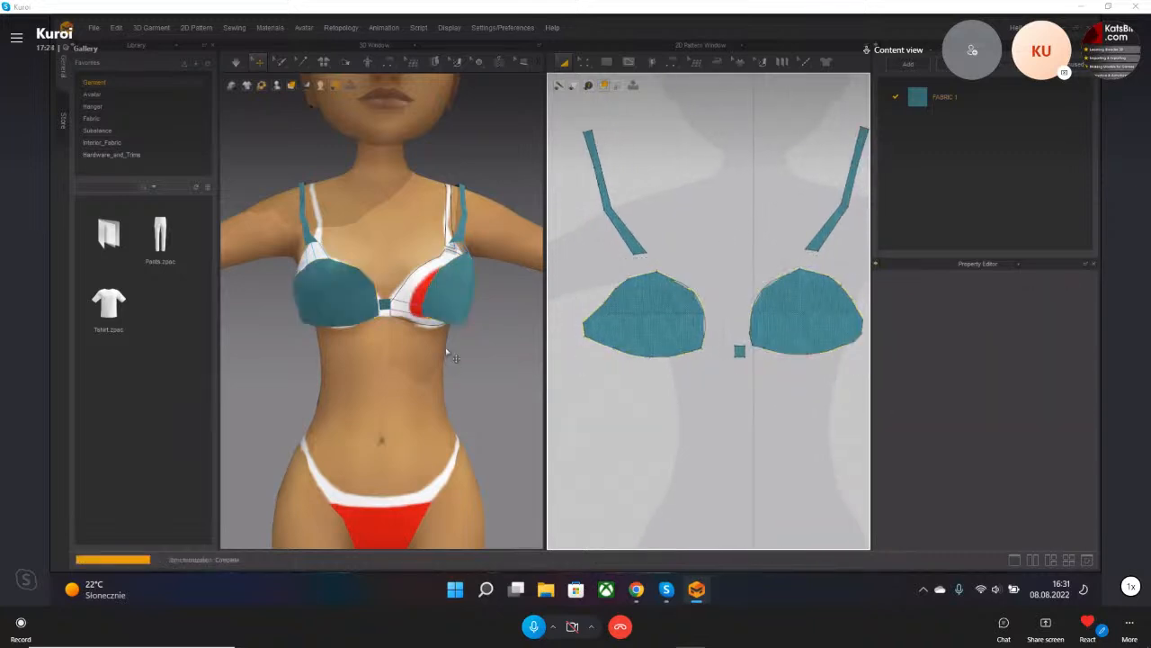
- Simulate the garment and pull both resized cups and the original front strap into place on the avatar
click(450, 308)
mouse_move(444, 285)
mouse_down()
mouse_move(459, 245)
mouse_move(462, 305)
mouse_move(455, 272)
mouse_up()
drag(488, 223, 427, 180)
click(438, 184)
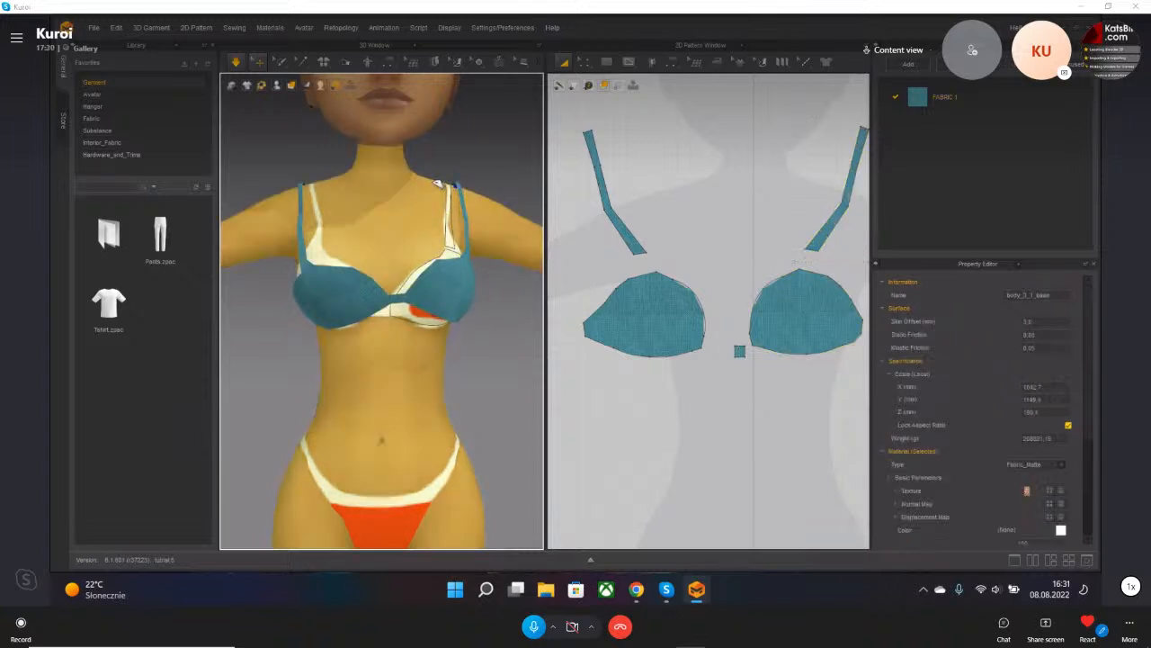
click(461, 184)
click(448, 290)
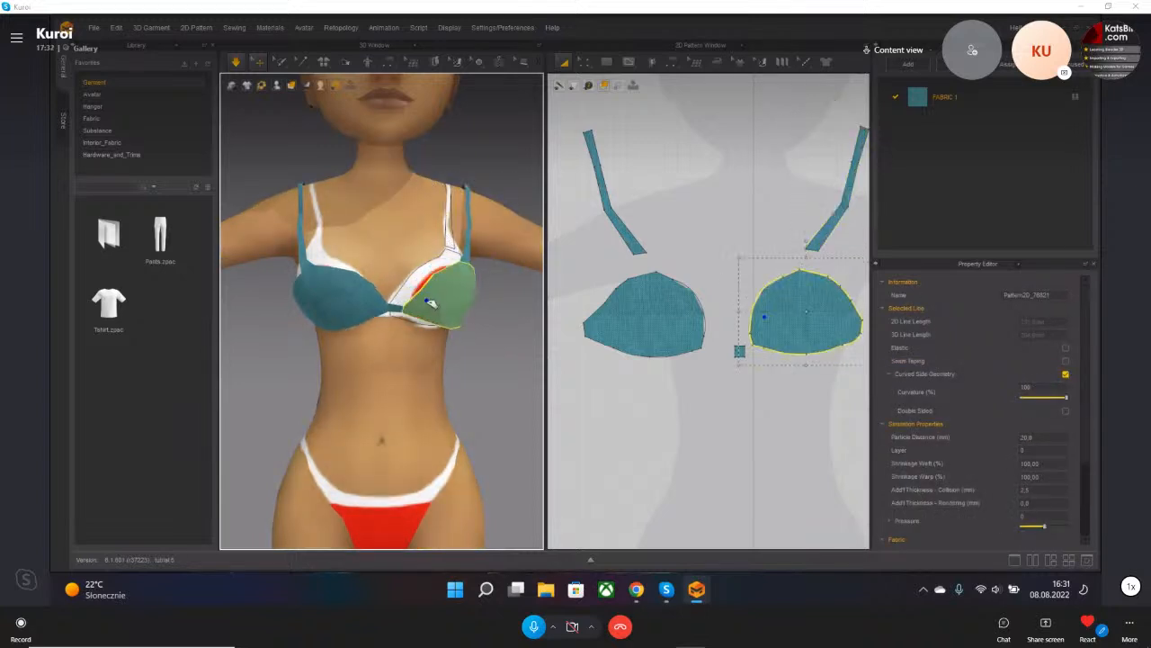
click(324, 281)
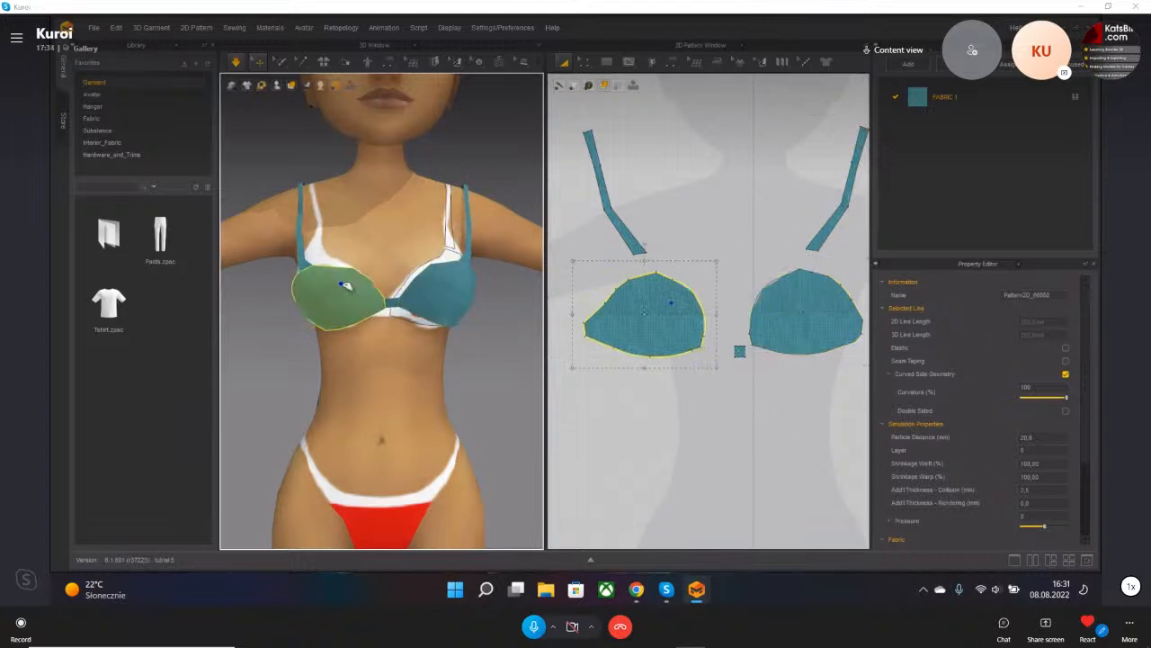
drag(324, 279, 308, 278)
click(421, 300)
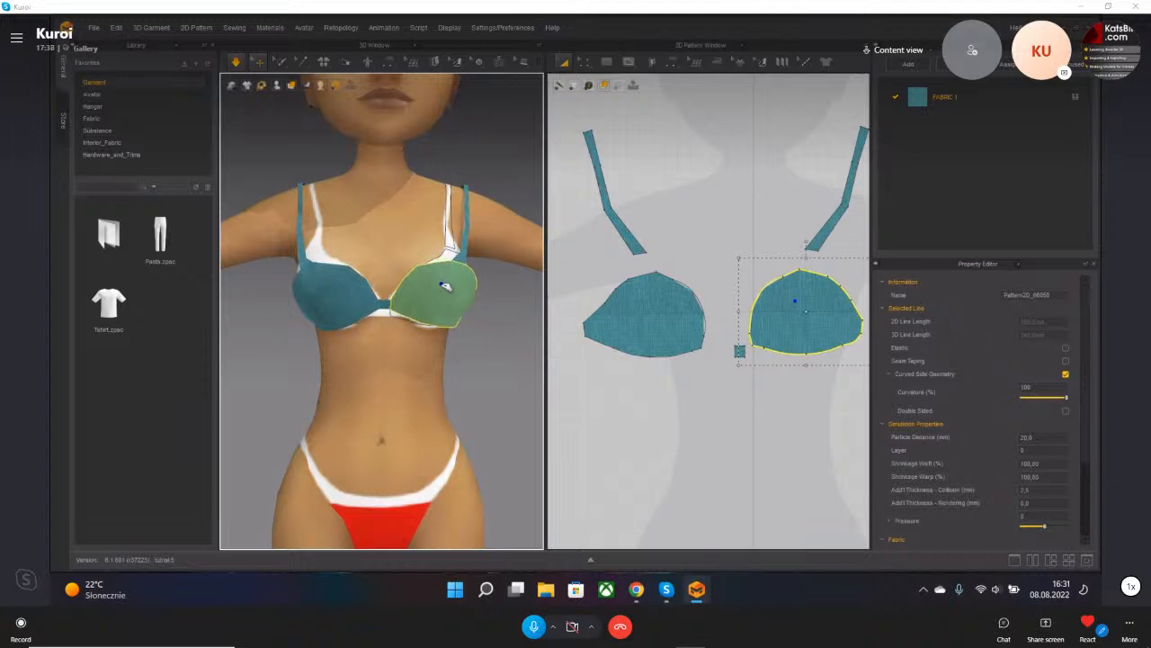
click(490, 343)
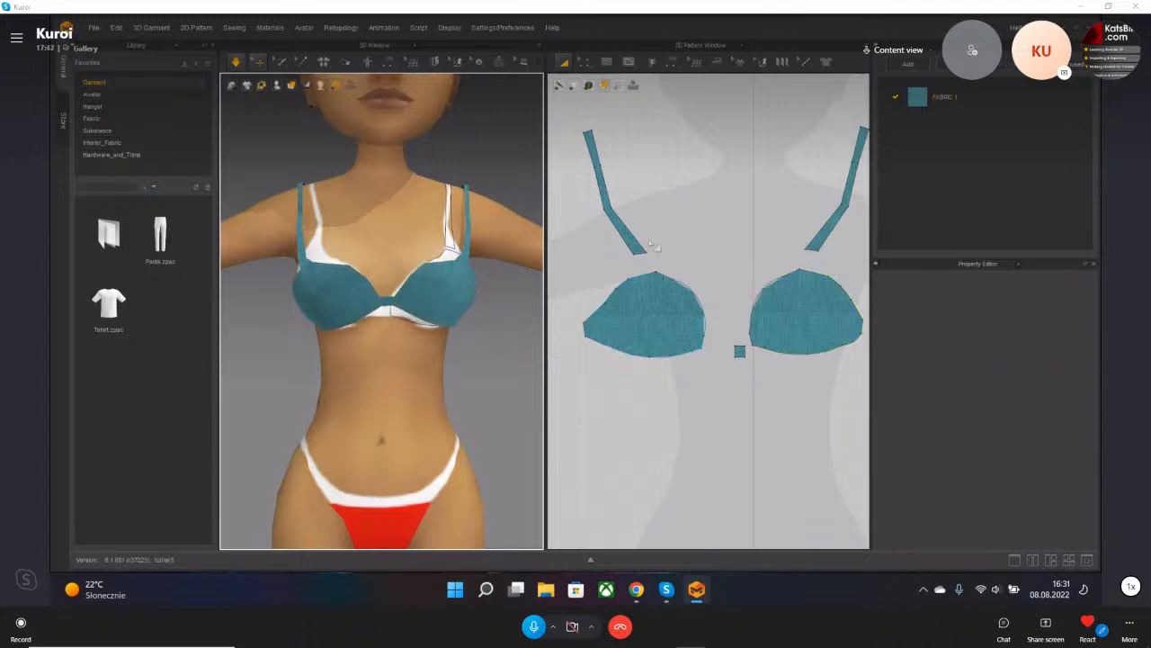
- Check the sewing length of the seam where the mirrored cup's top edge meets its front strap
click(586, 63)
click(601, 86)
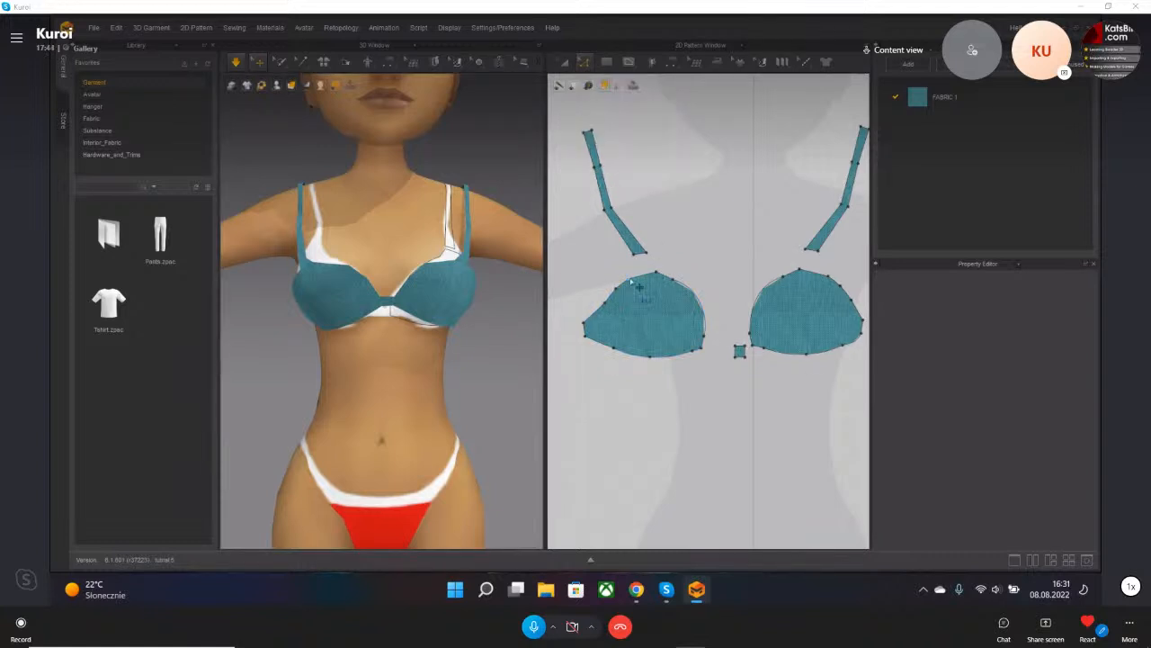
click(632, 284)
scroll(635, 281, up, 3)
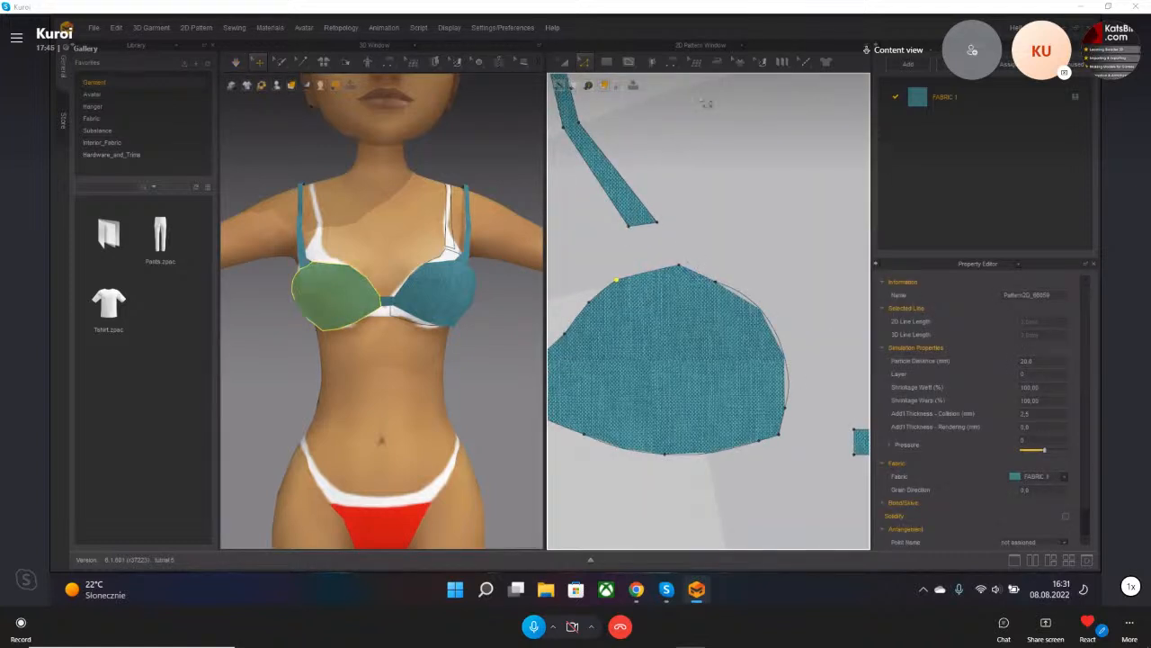
click(672, 61)
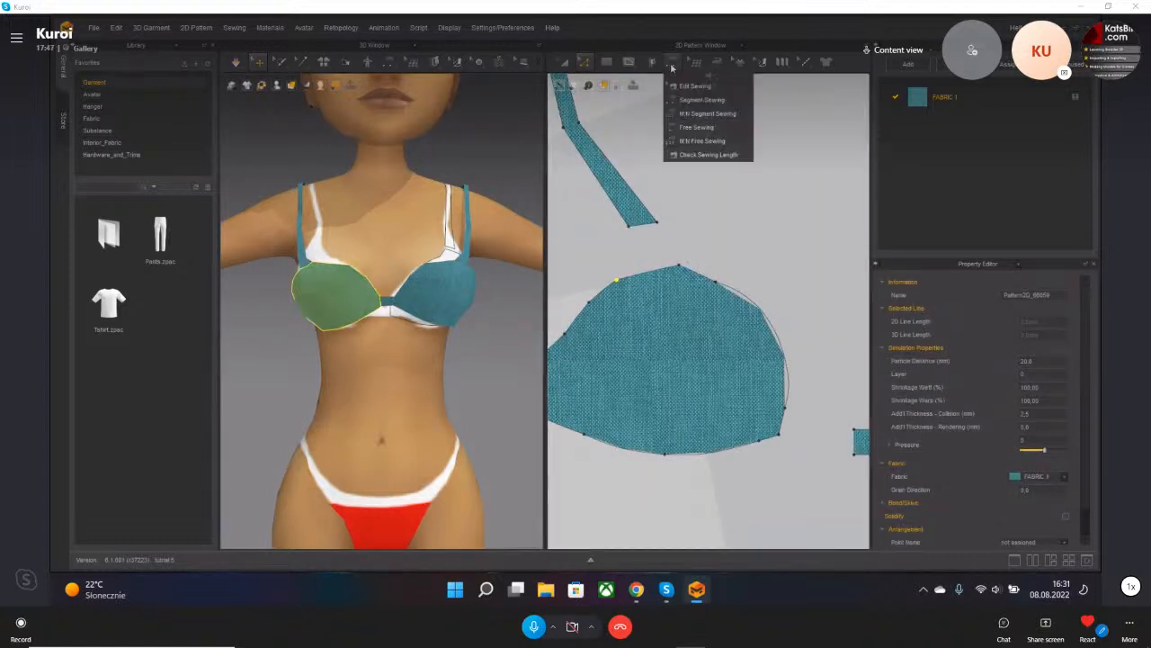
click(691, 155)
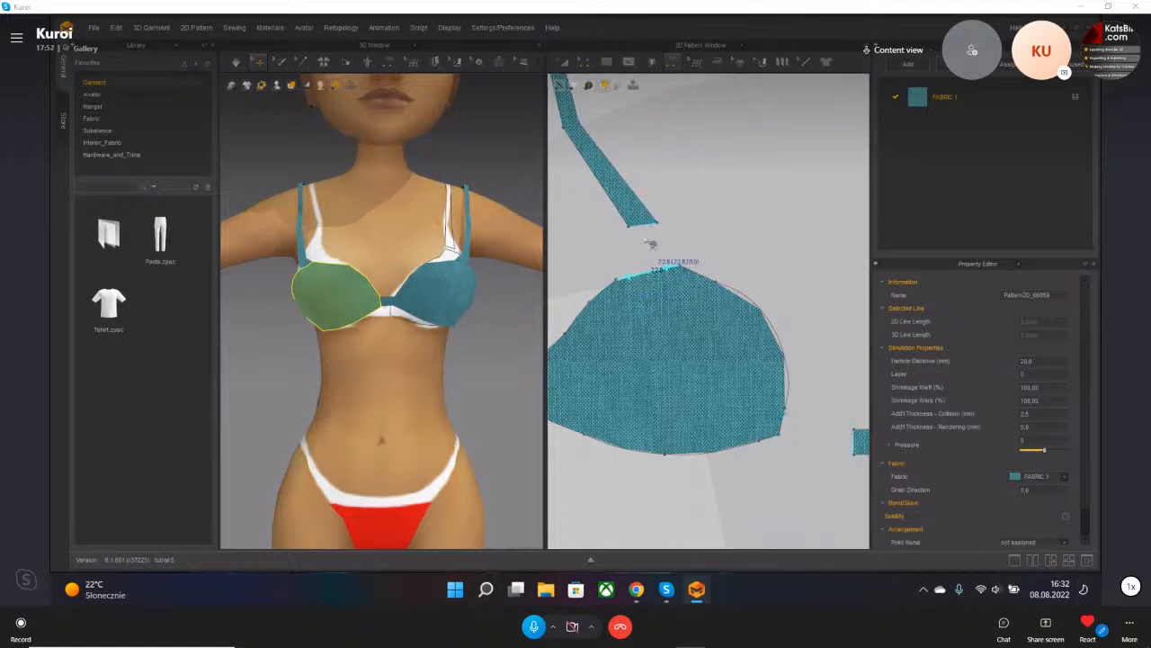
- Shorten the strap seam segment on both cups by moving its outer point along the top edge toward the peak
click(583, 61)
drag(617, 281, 647, 274)
middle_drag(772, 366, 656, 365)
click(805, 306)
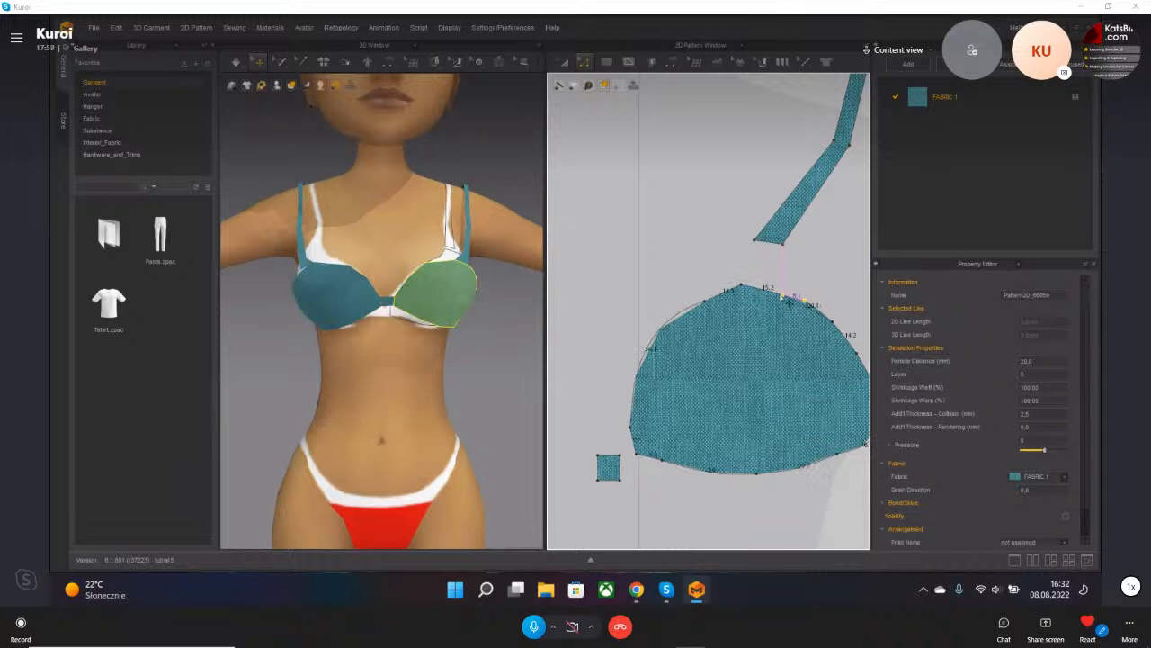
- Simulate the garment, pull the mirrored cup upward, and move its front strap inward along the shoulder
click(333, 273)
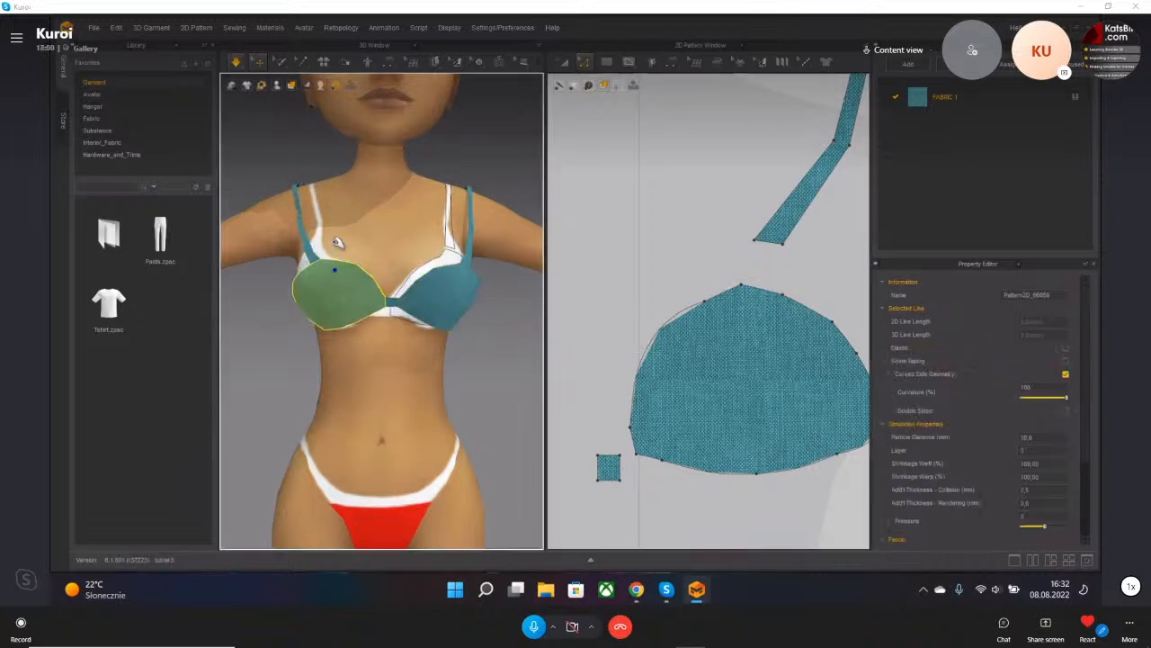
click(307, 194)
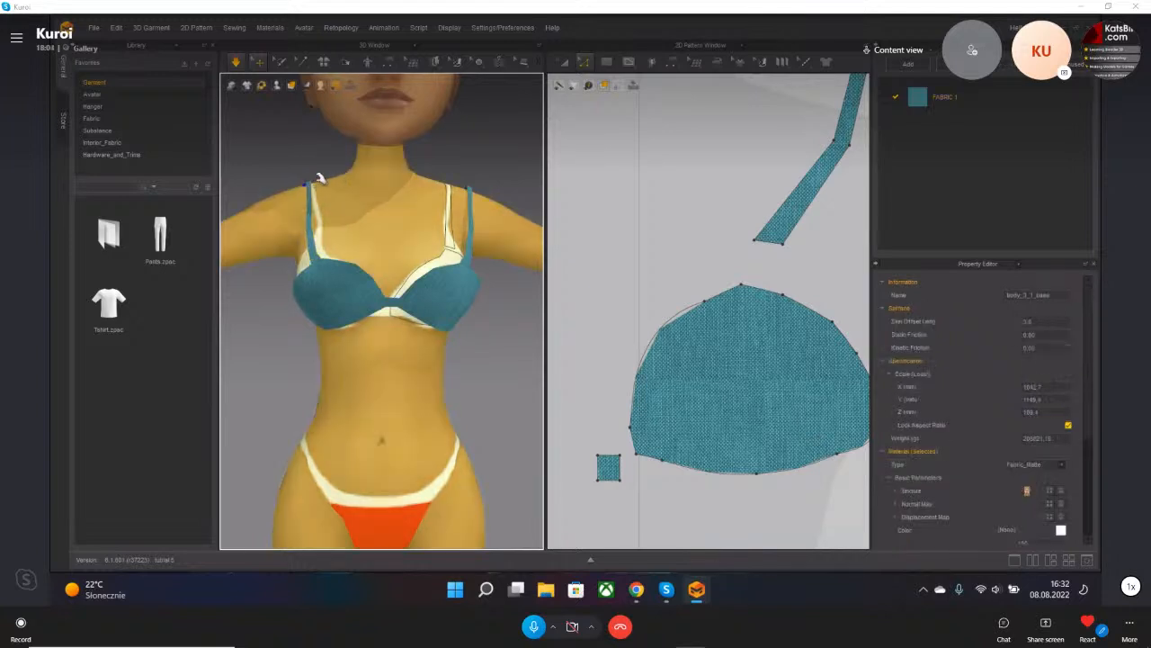
mouse_move(309, 185)
mouse_down()
mouse_move(349, 173)
mouse_move(331, 182)
mouse_up()
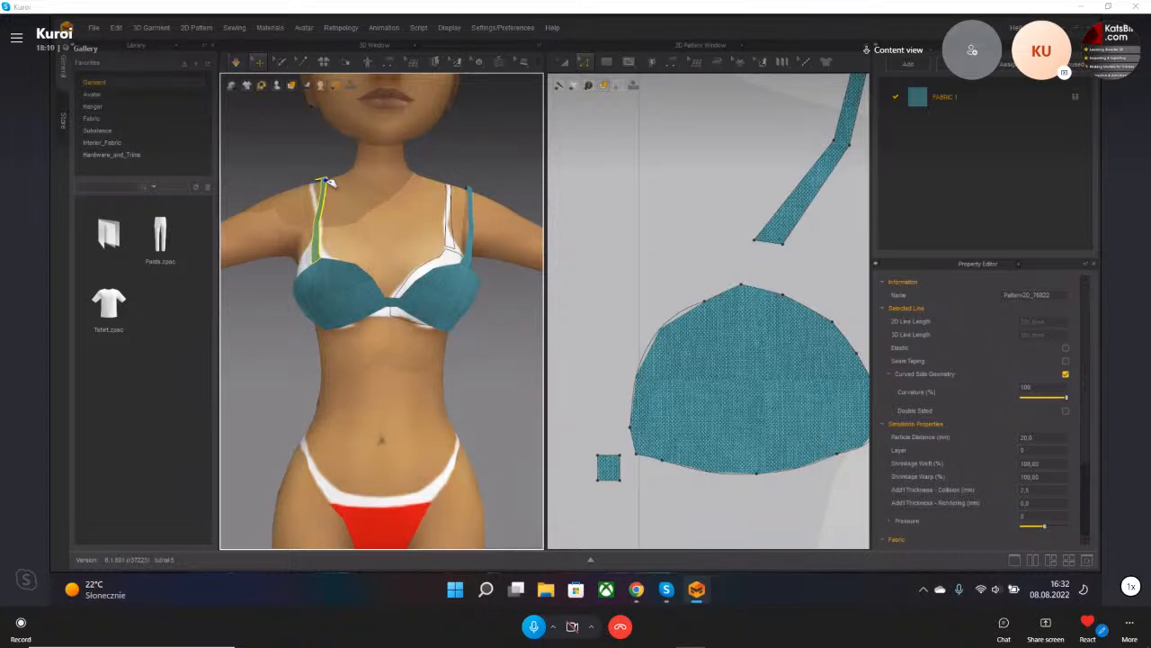
- Solidify the mirrored front strap and resume the simulation, adjusting the strap on the shoulder
middle_drag(316, 239, 388, 282)
scroll(346, 207, up, 5)
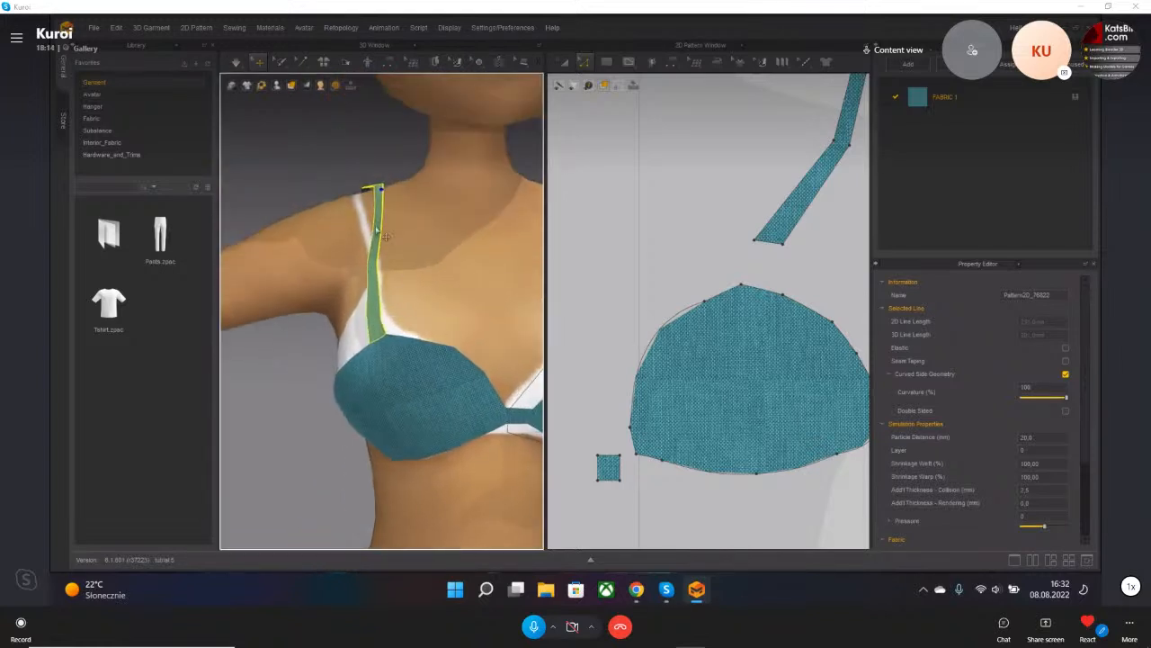
right_click(377, 194)
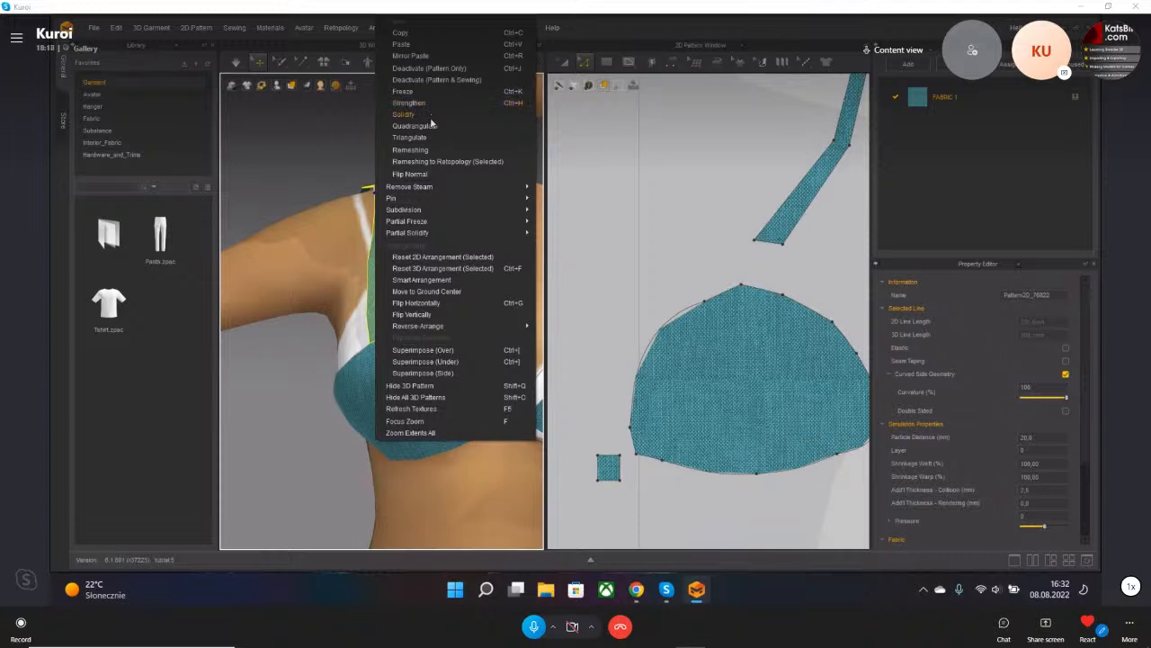
click(430, 116)
mouse_move(402, 203)
right_down()
mouse_move(385, 201)
mouse_move(394, 198)
right_up()
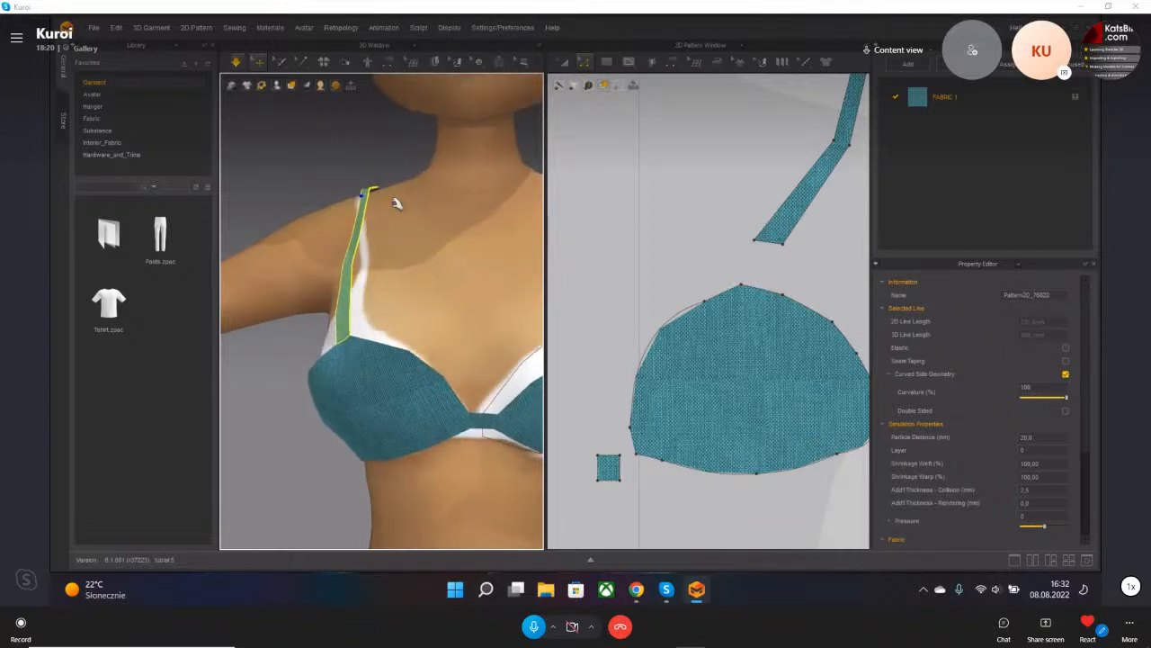
middle_drag(336, 242, 350, 249)
key(space)
right_drag(452, 272, 405, 290)
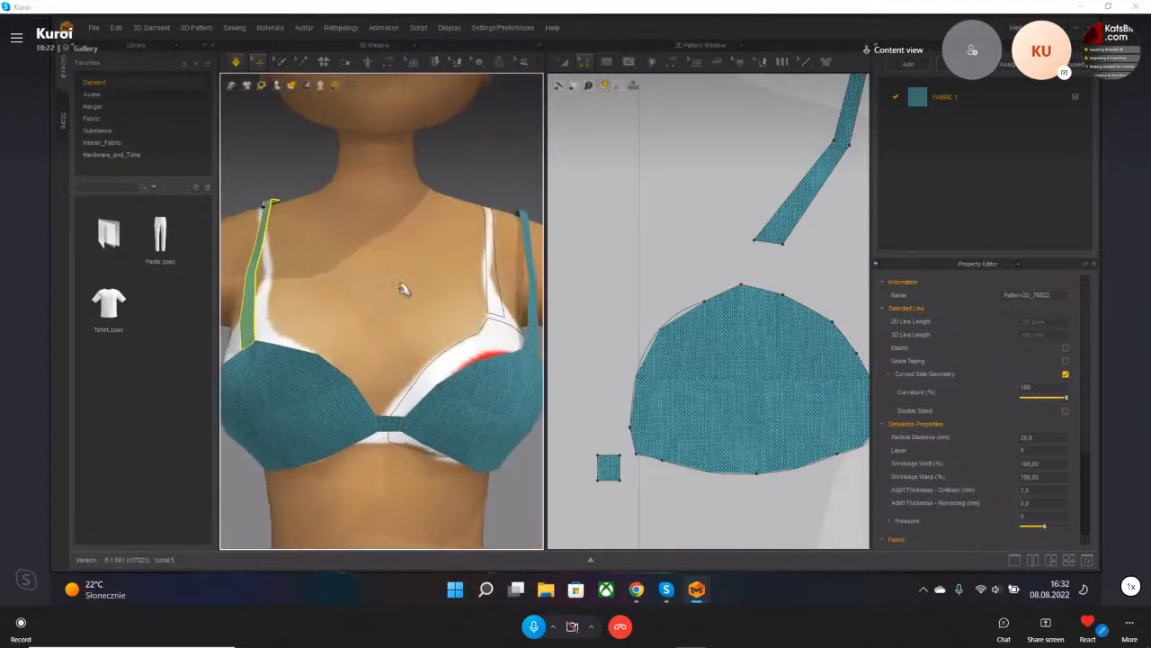
scroll(398, 285, down, 3)
scroll(401, 286, up, 2)
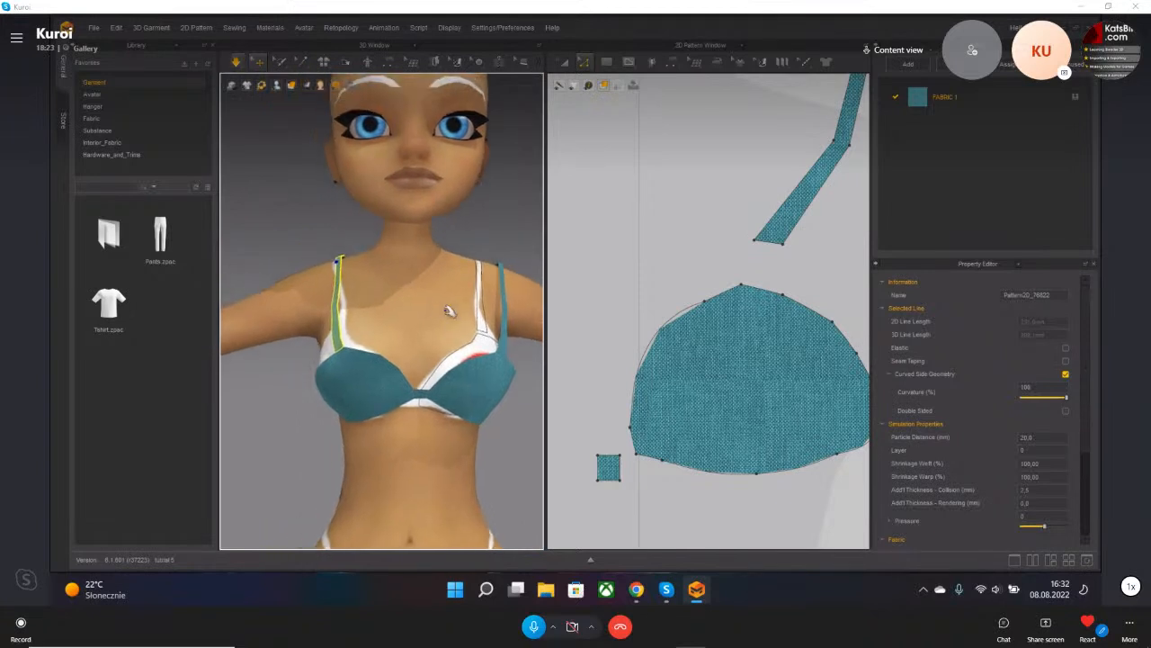
- Pull the original front strap inward along the shoulder and solidify it
click(503, 270)
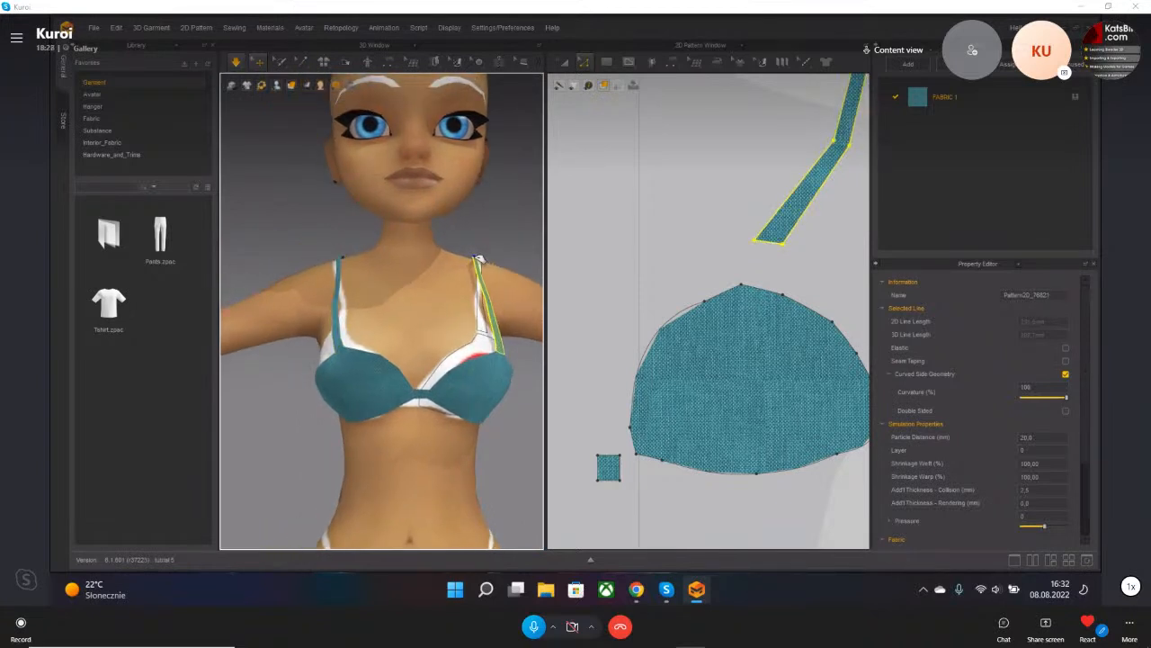
right_click(482, 265)
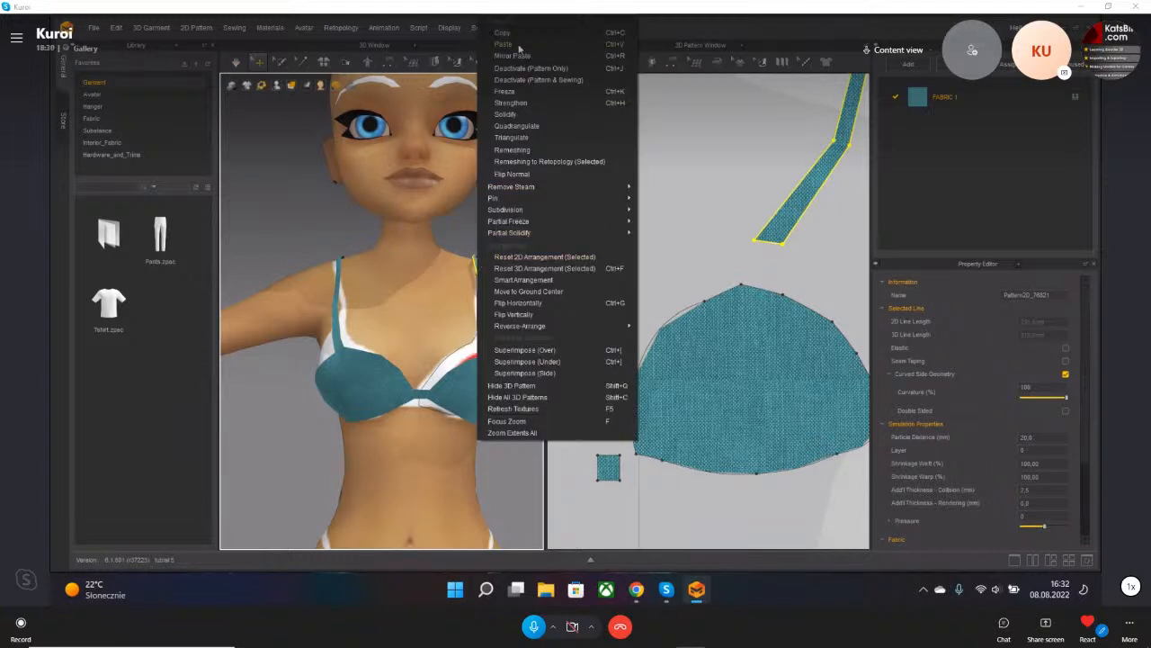
click(519, 128)
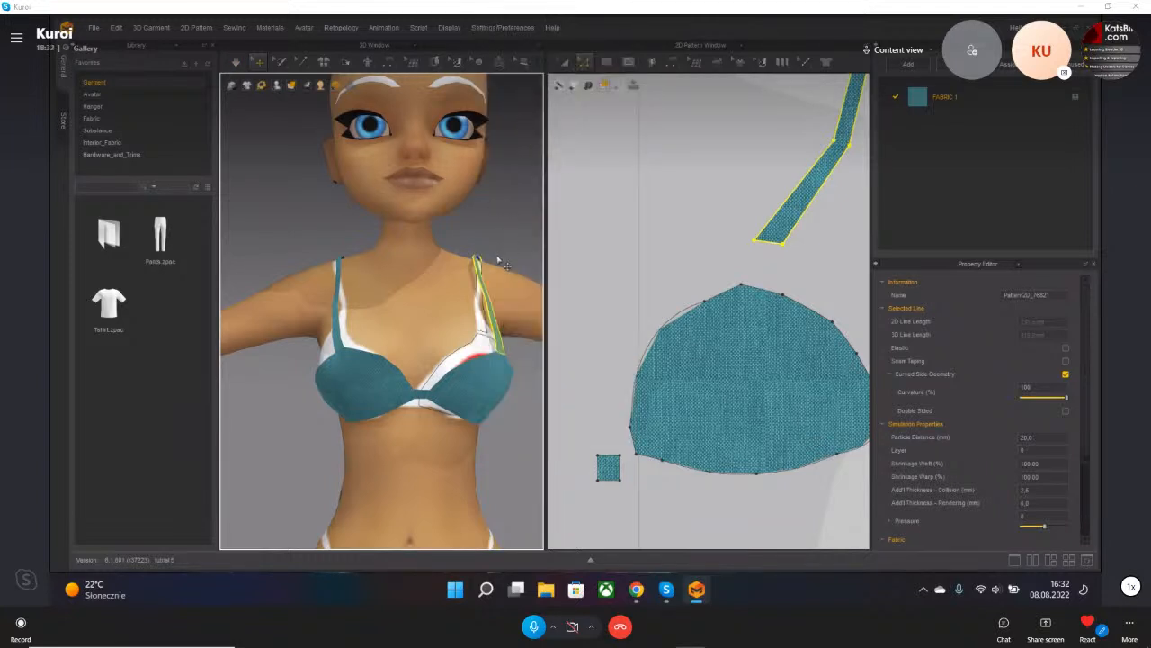
key(space)
right_click(490, 279)
click(490, 230)
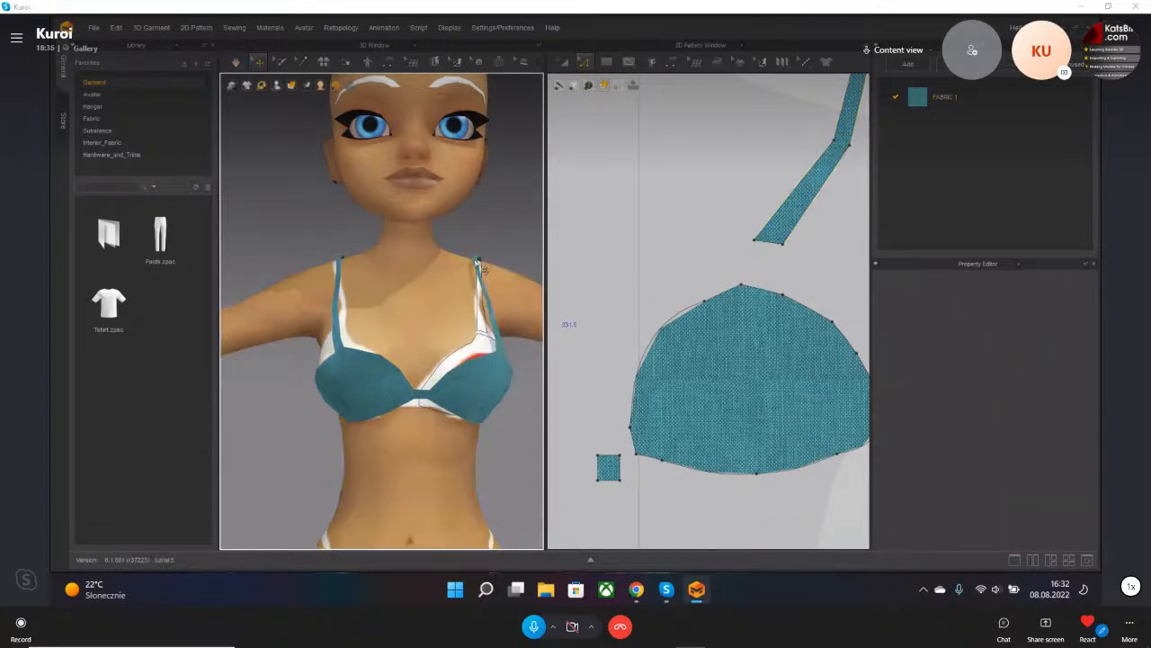
- Freeze the original front strap in its position on the shoulder
click(479, 263)
middle_drag(499, 253, 420, 257)
mouse_move(444, 362)
right_down()
mouse_move(313, 367)
mouse_move(439, 363)
right_up()
right_click(406, 306)
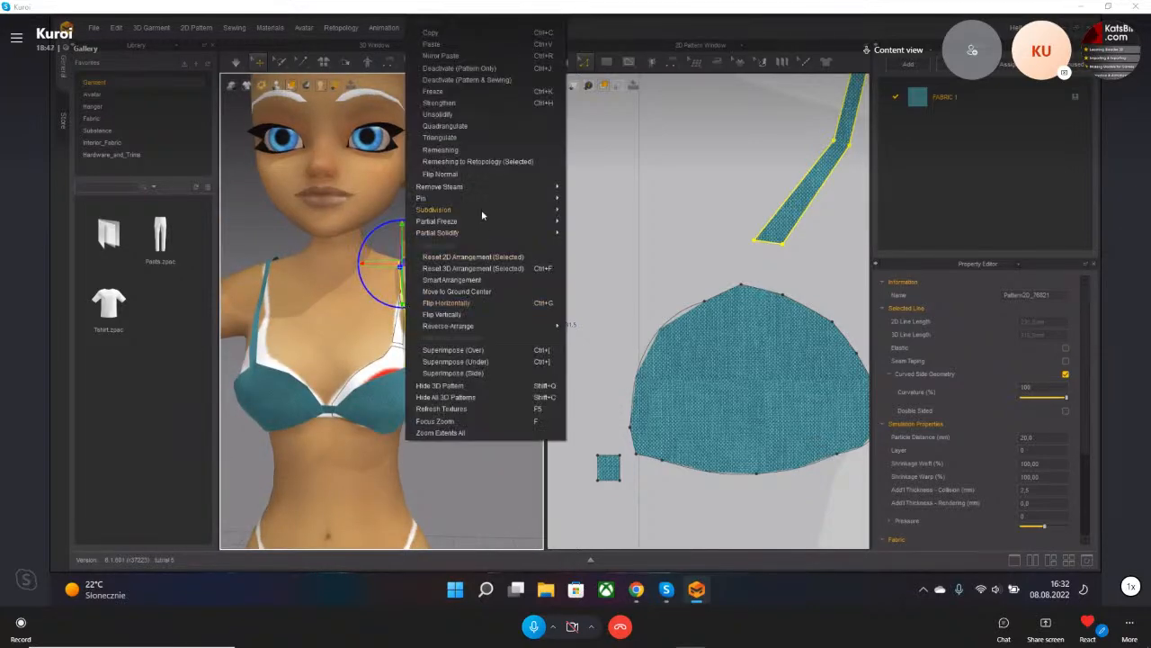
click(439, 103)
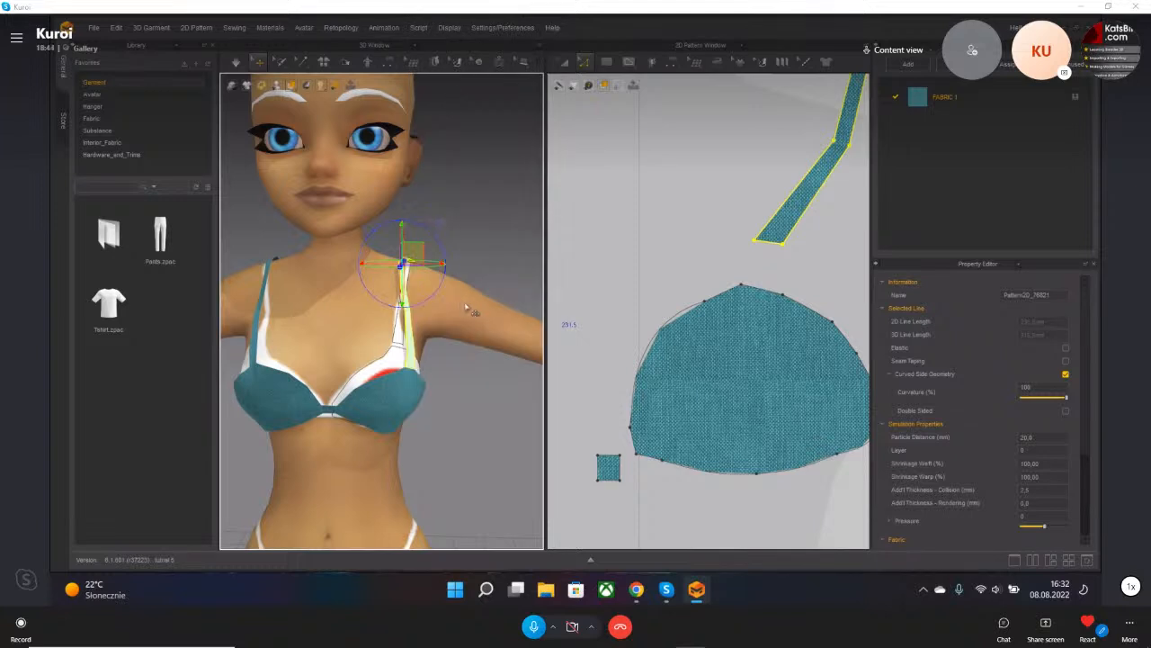
- Simulate the garment while pulling the original cup and the mirrored front strap into place on the avatar
key(q)
click(407, 393)
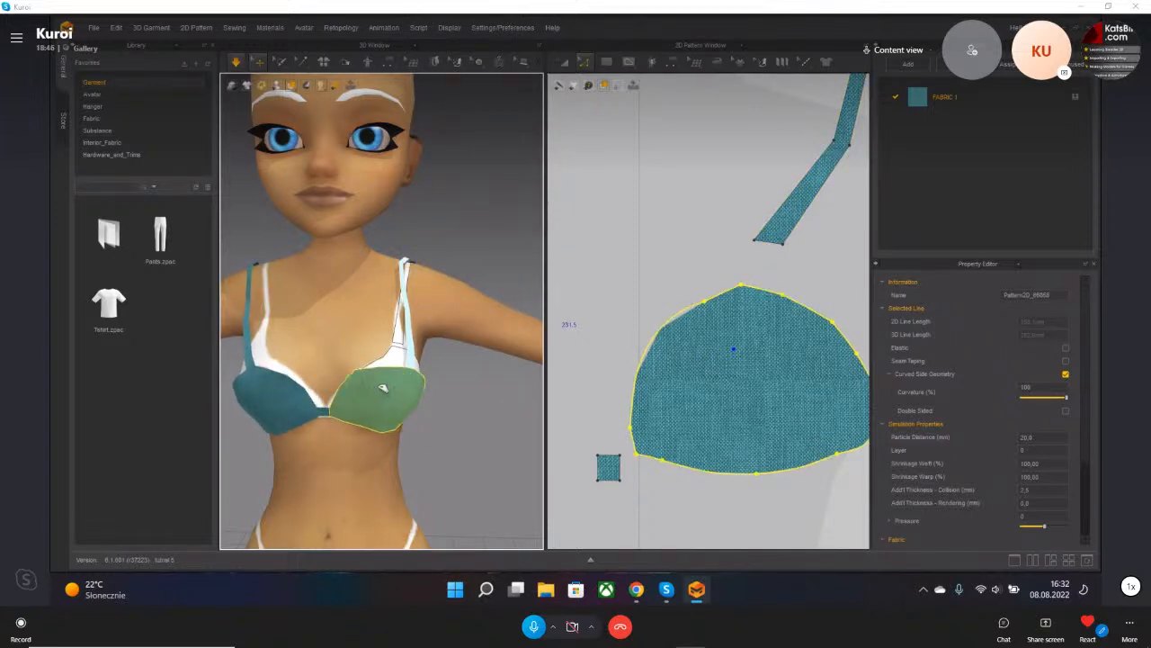
right_drag(426, 348, 485, 346)
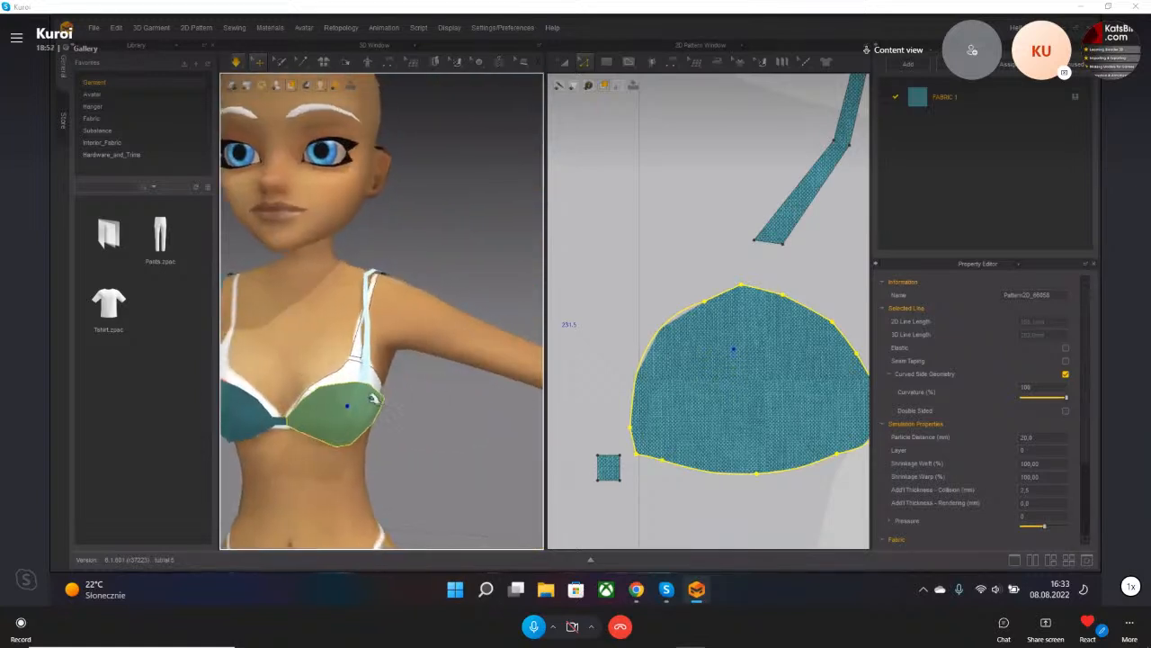
click(363, 355)
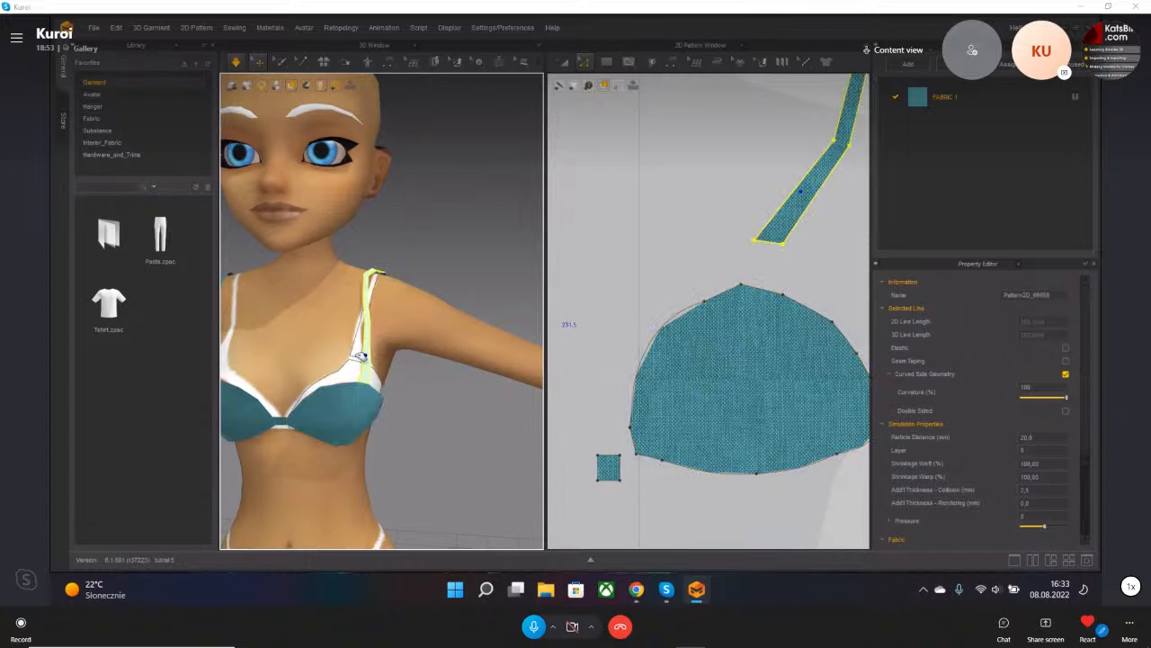
right_drag(292, 332, 318, 341)
click(283, 311)
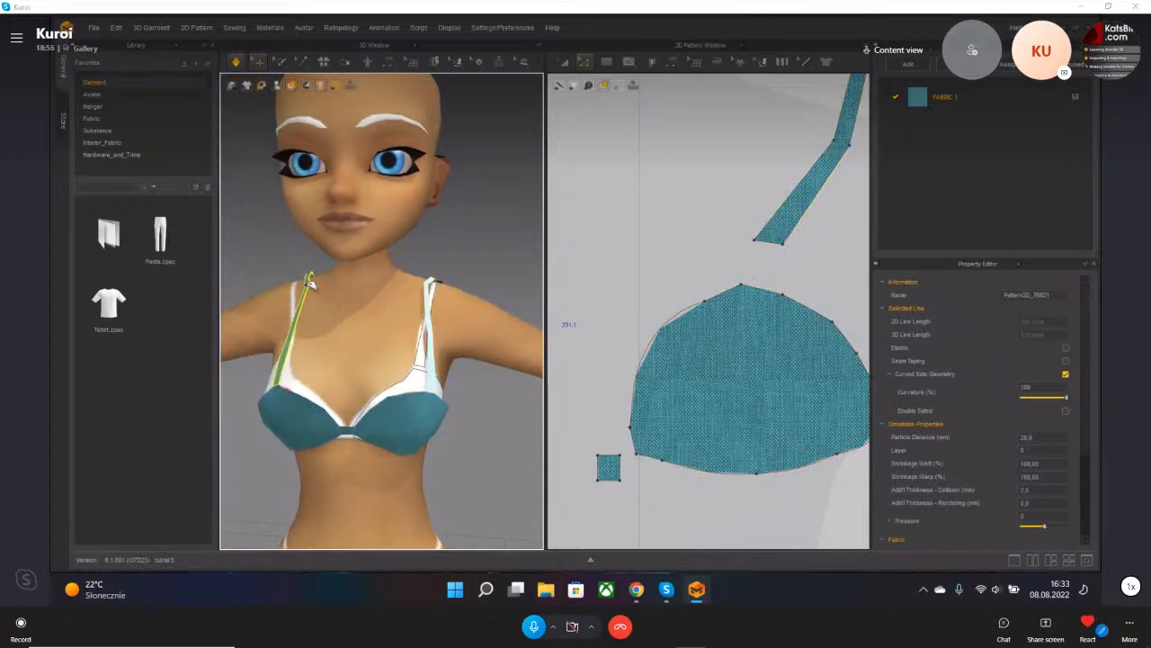
right_drag(299, 290, 362, 311)
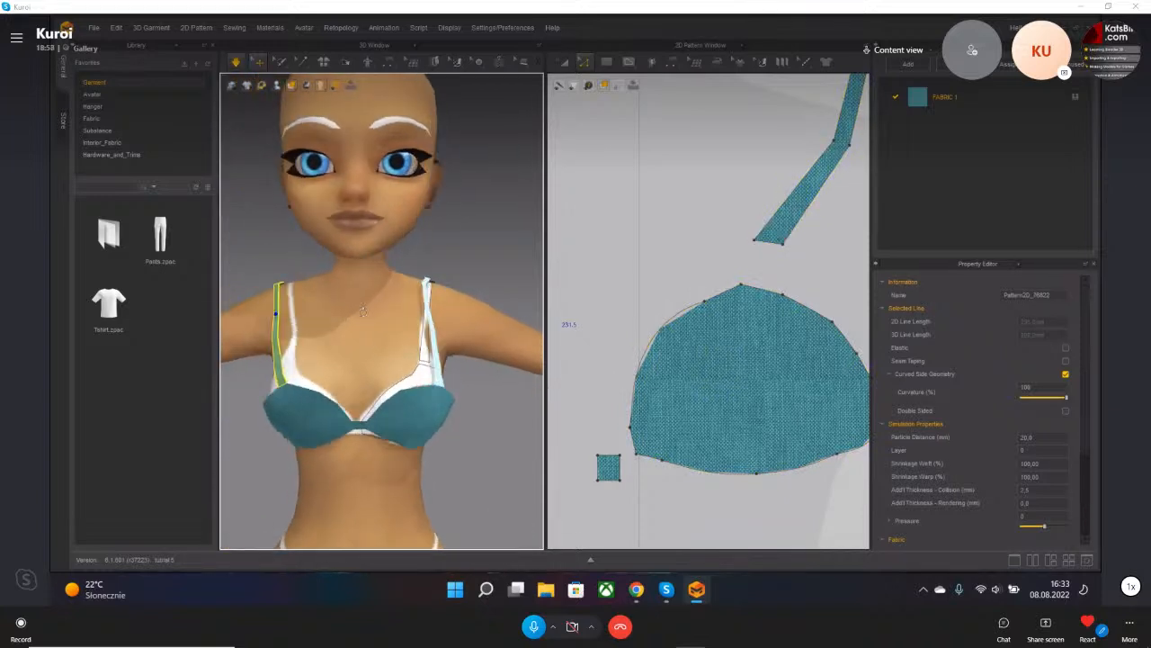
- Unfreeze the original front strap
click(431, 323)
right_click(431, 323)
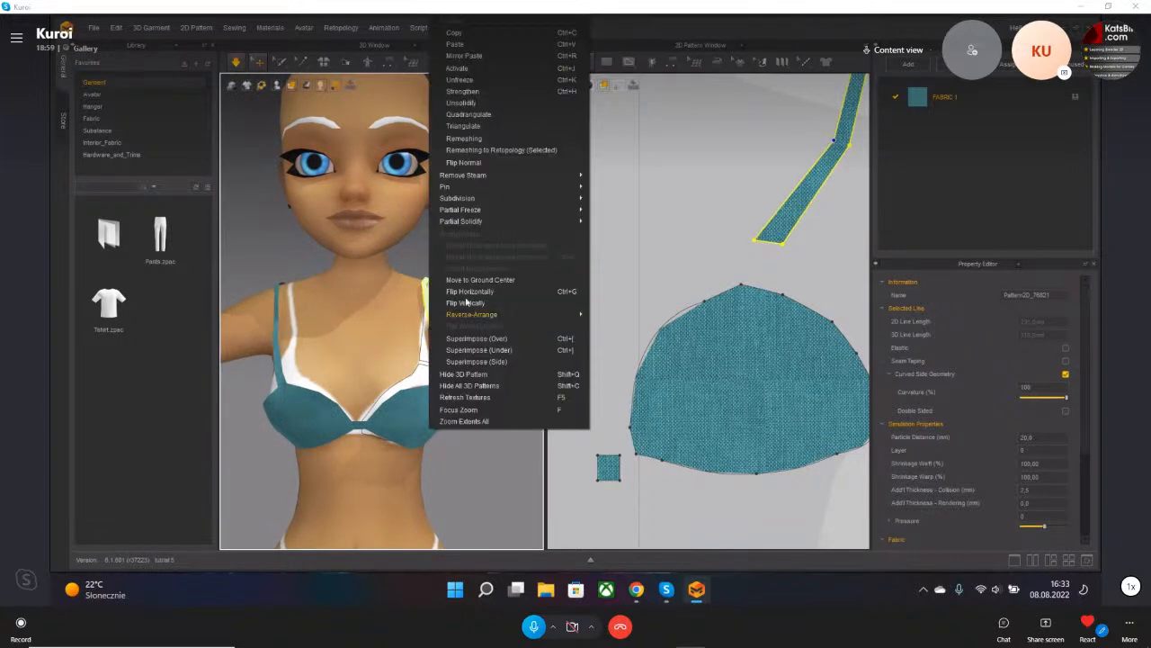
click(470, 83)
- Unsolidify the mirrored front strap and strengthen it
right_drag(292, 295, 310, 306)
click(304, 302)
scroll(303, 306, up, 3)
middle_drag(278, 329, 356, 318)
right_click(357, 309)
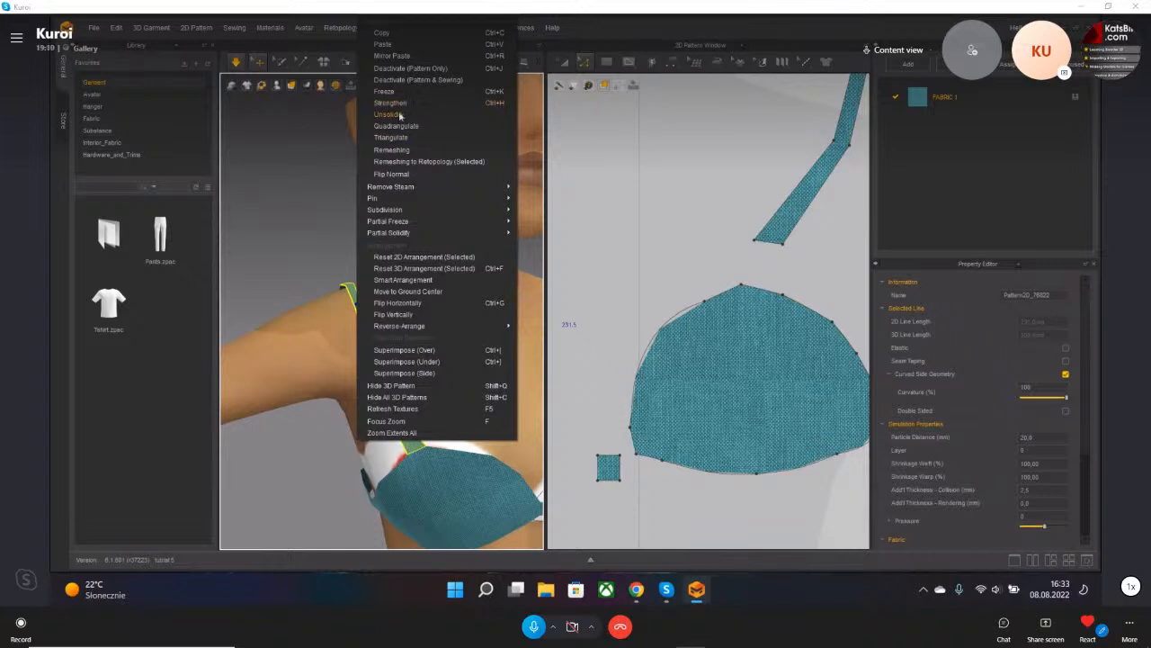
click(388, 114)
right_click(349, 295)
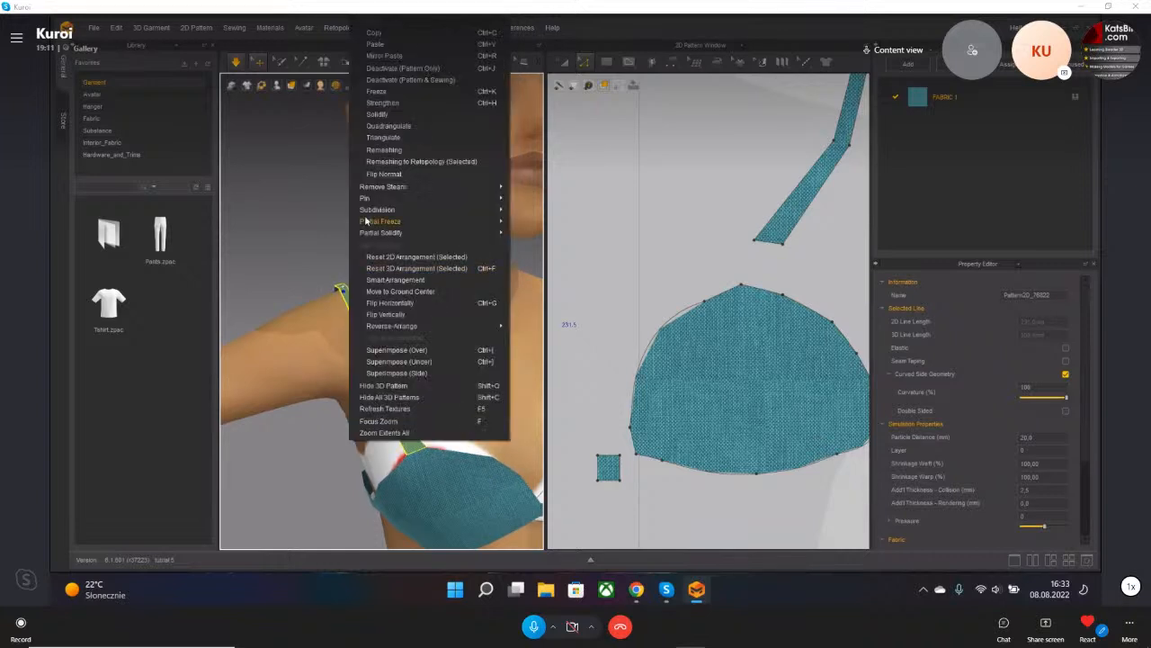
click(389, 110)
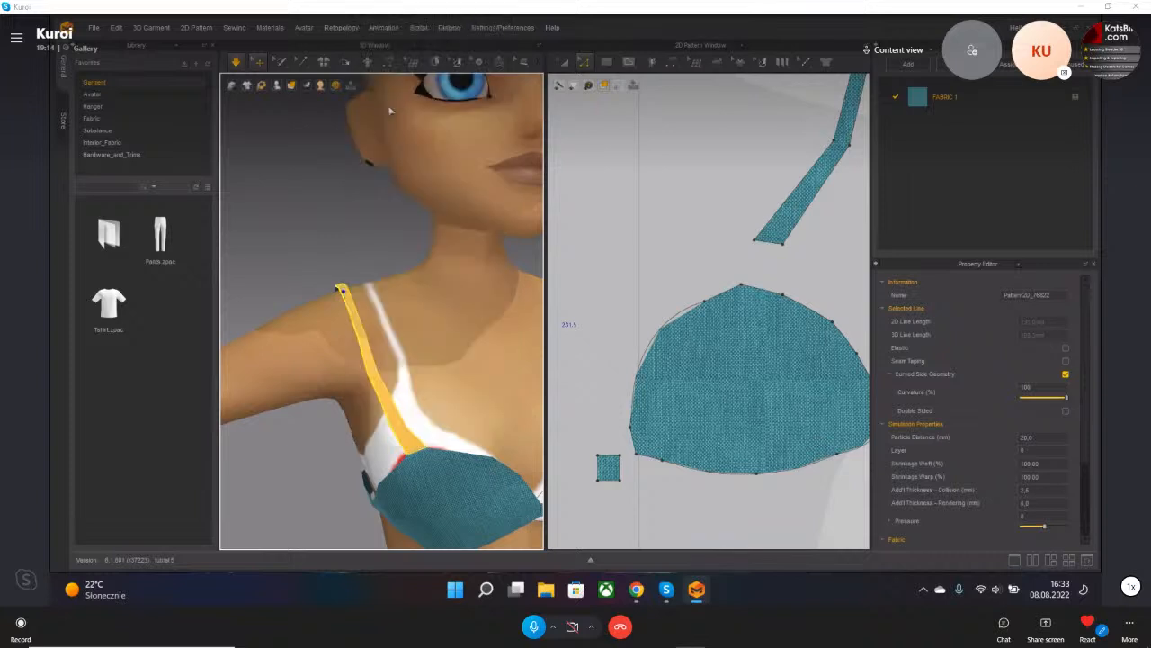
- Simulate the garment and pull the upper part of the mirrored front strap inward along the shoulder
right_drag(448, 343, 336, 380)
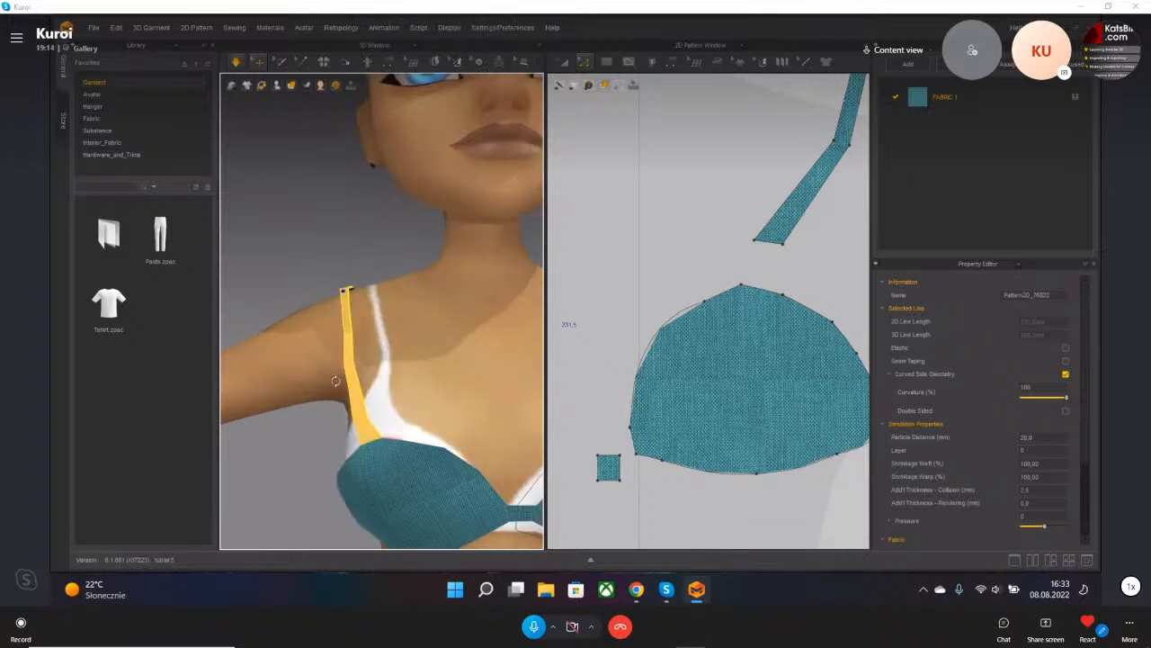
click(292, 250)
right_drag(403, 361, 387, 380)
scroll(333, 373, up, 3)
scroll(387, 380, up, 2)
key(2)
scroll(352, 342, up, 4)
key(space)
drag(323, 333, 396, 307)
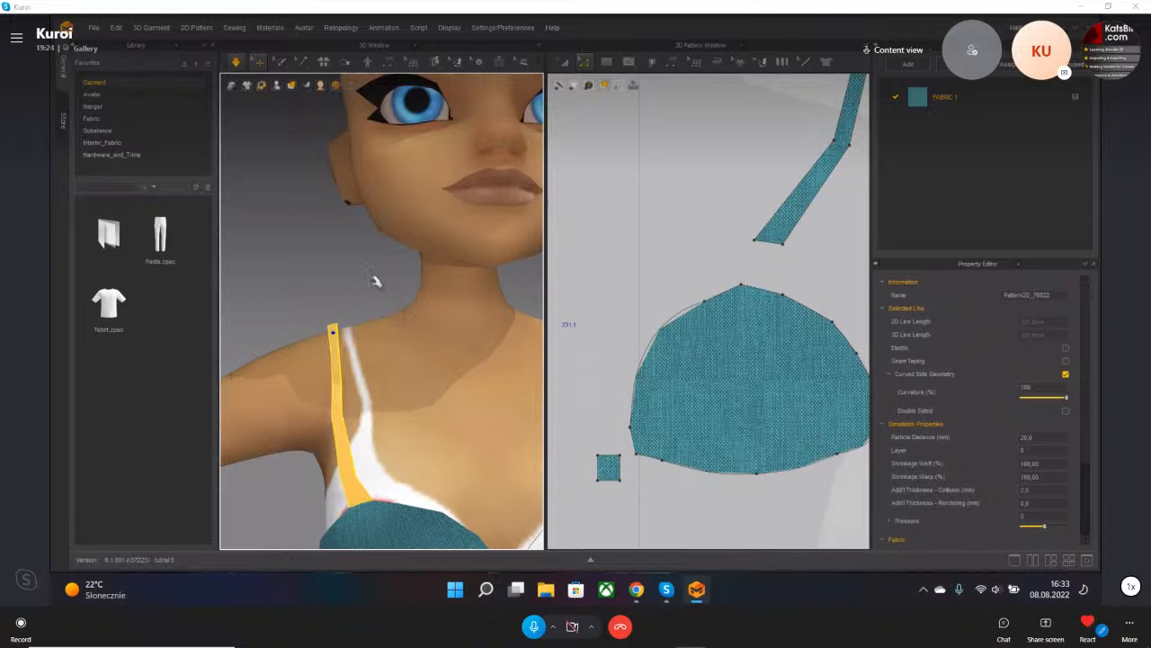
right_click(349, 329)
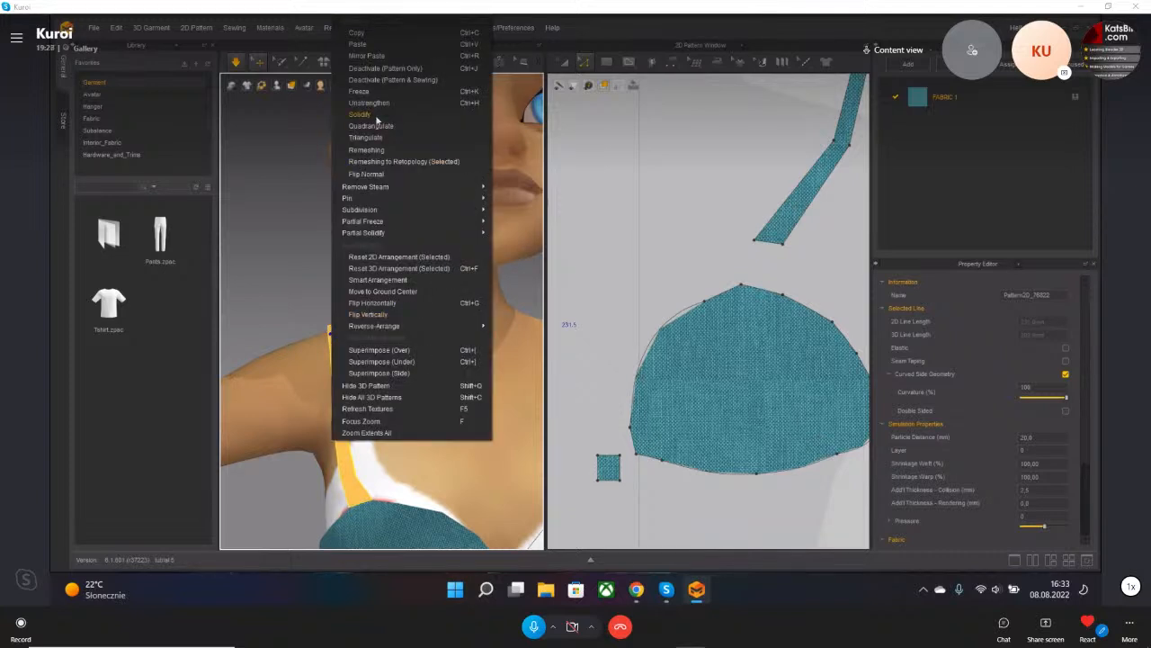
click(296, 247)
click(338, 345)
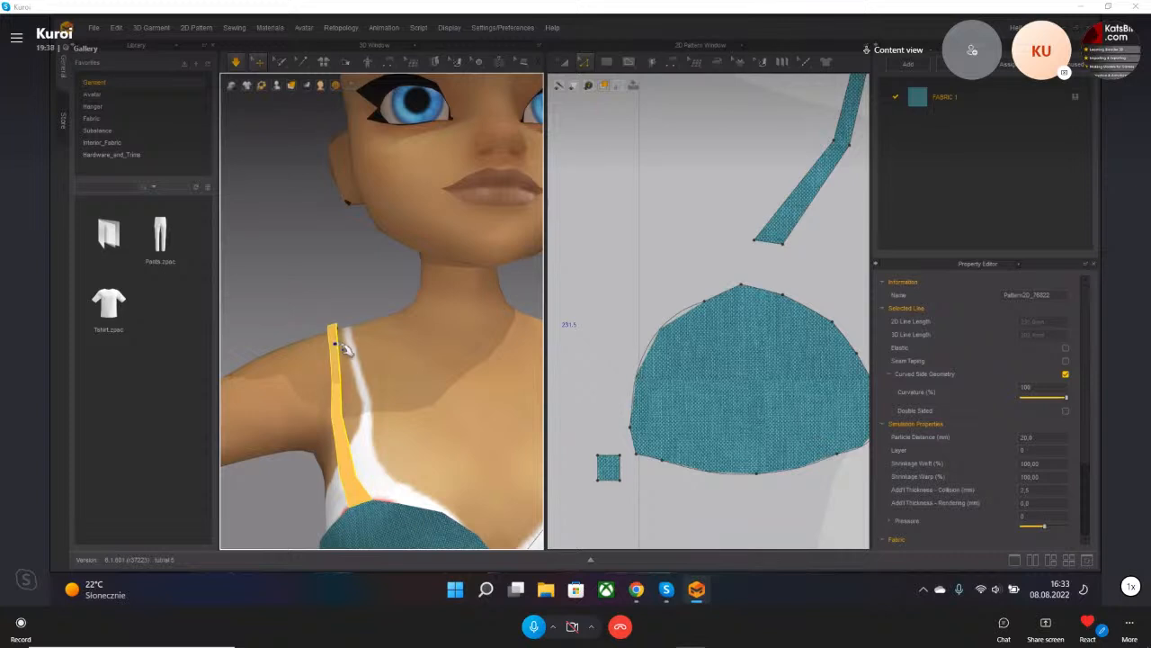
- Unstrengthen the mirrored front strap while the garment keeps simulating
scroll(347, 352, down, 4)
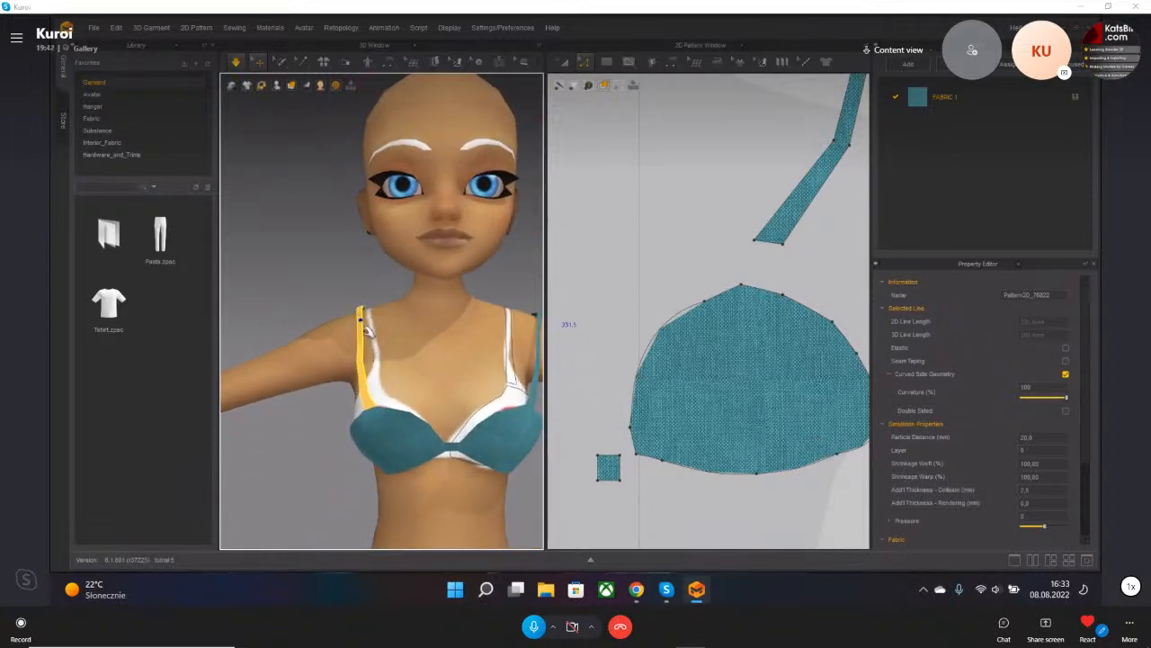
right_click(361, 324)
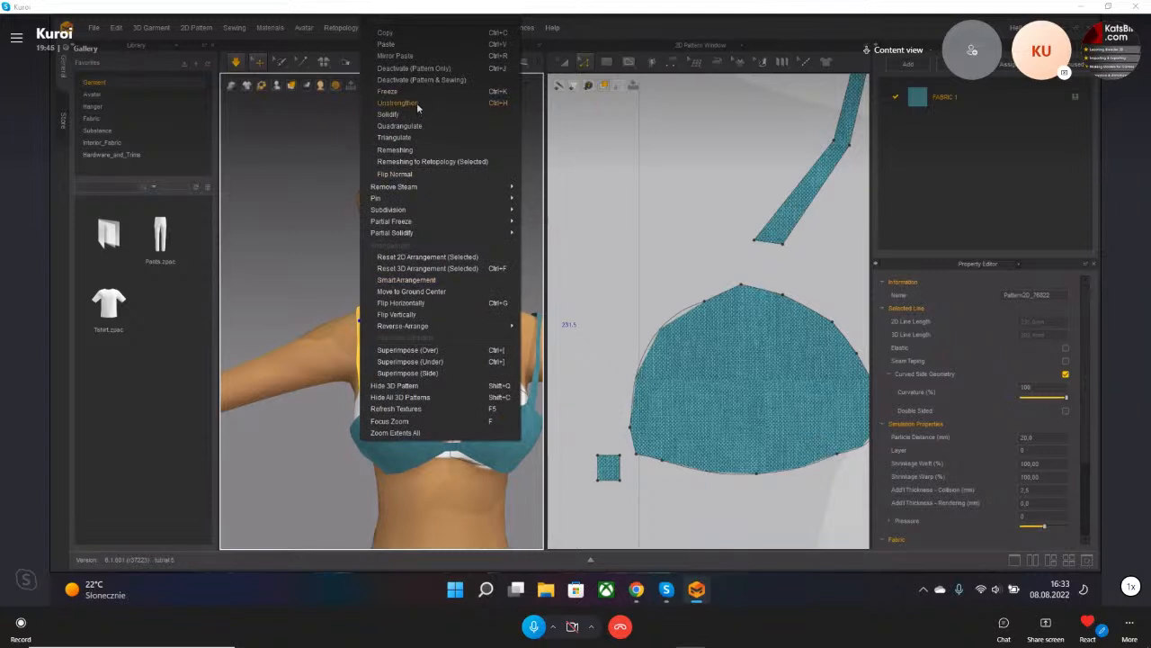
click(416, 106)
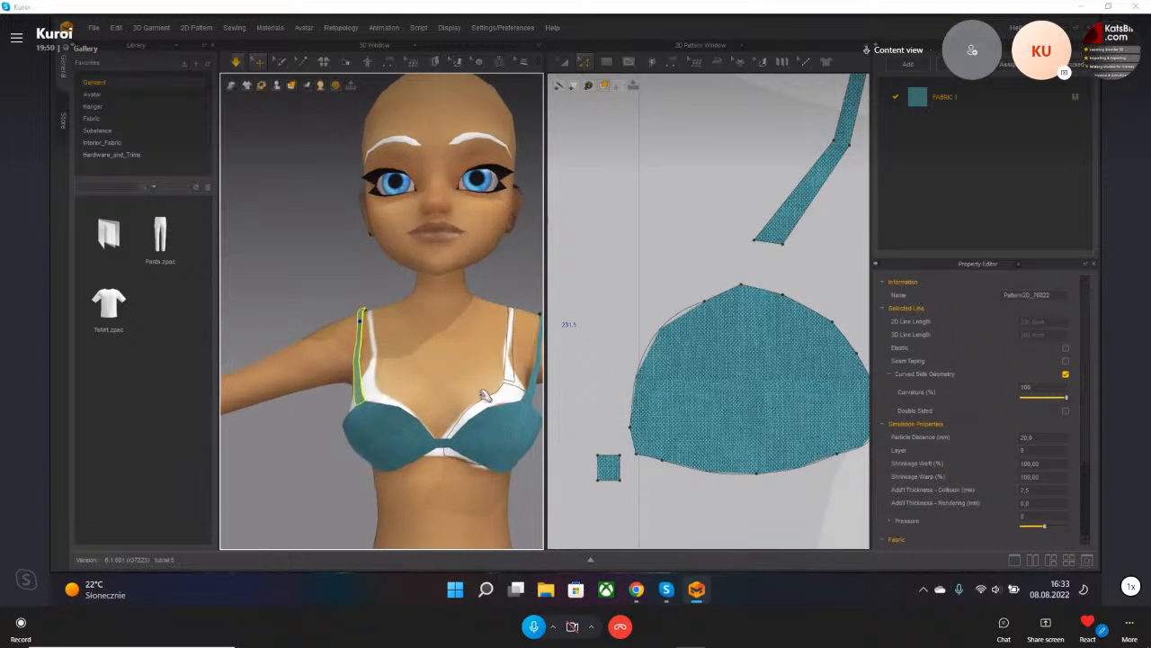
middle_drag(523, 420, 490, 408)
- Shorten both front strap patterns by moving their lower edges upward to matching heights
middle_drag(777, 195, 810, 265)
scroll(723, 265, down, 5)
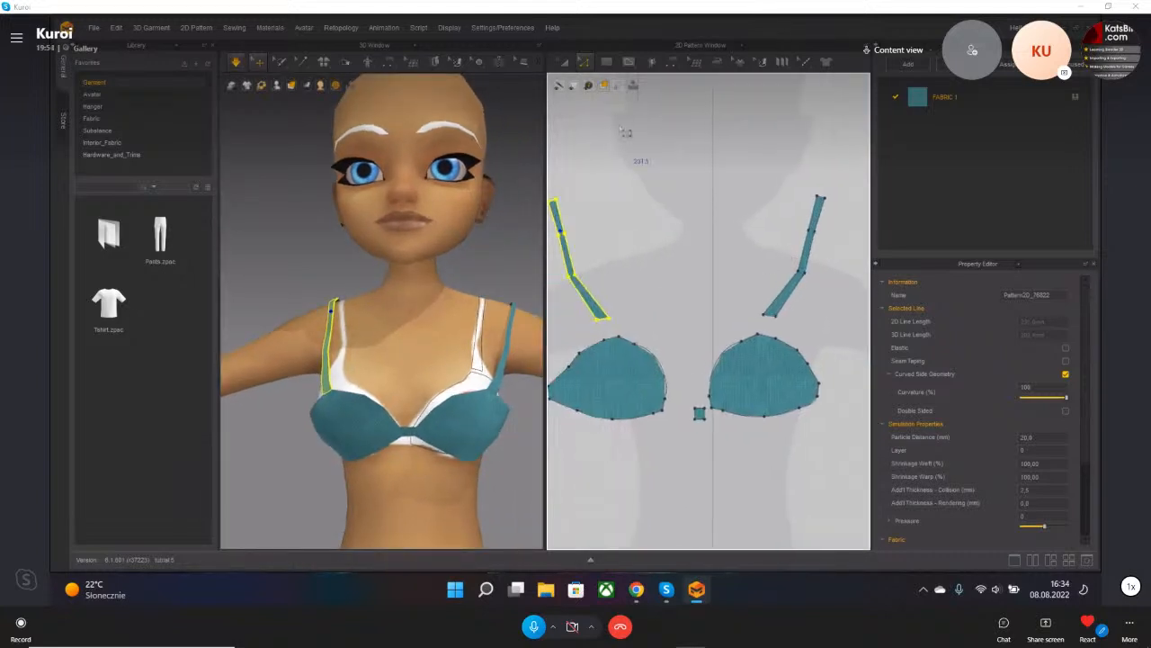
click(584, 62)
click(607, 86)
drag(604, 319, 583, 301)
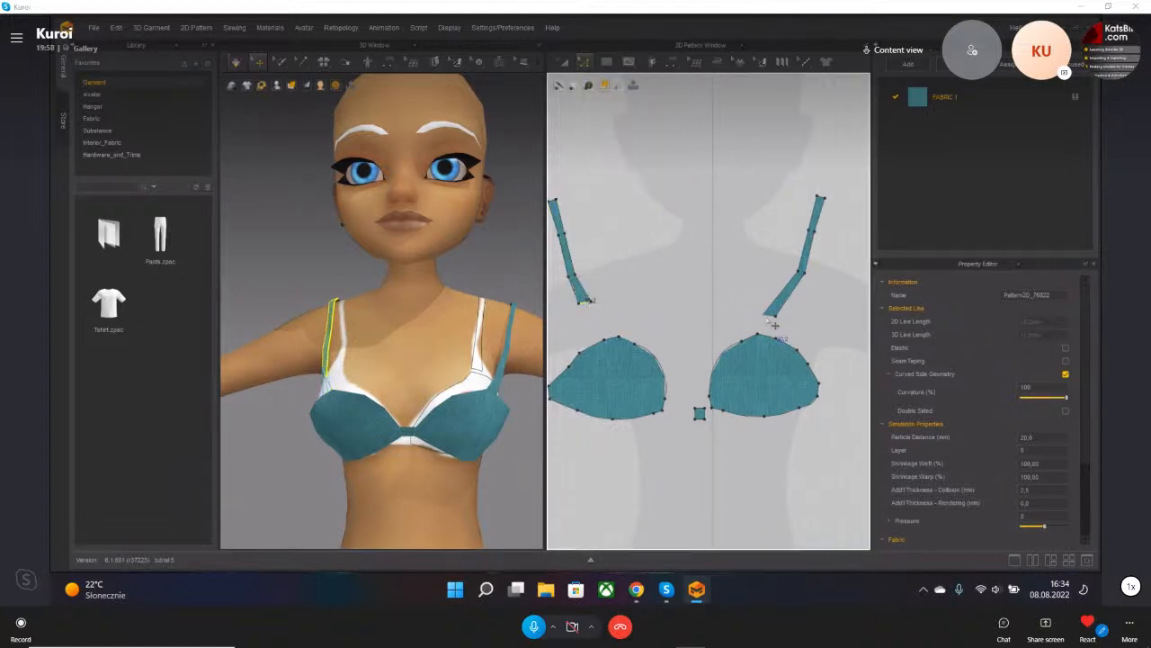
drag(777, 324, 789, 307)
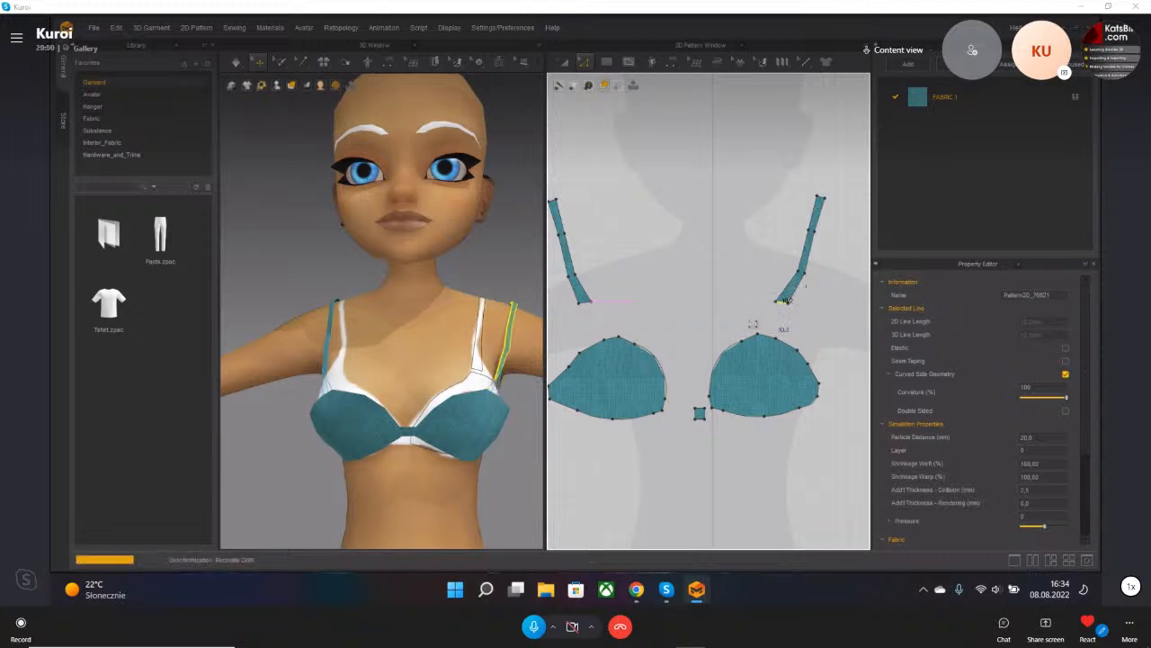
- Pull both cups into place on the bust and move the original front strap inward on the shoulder during simulation
click(358, 395)
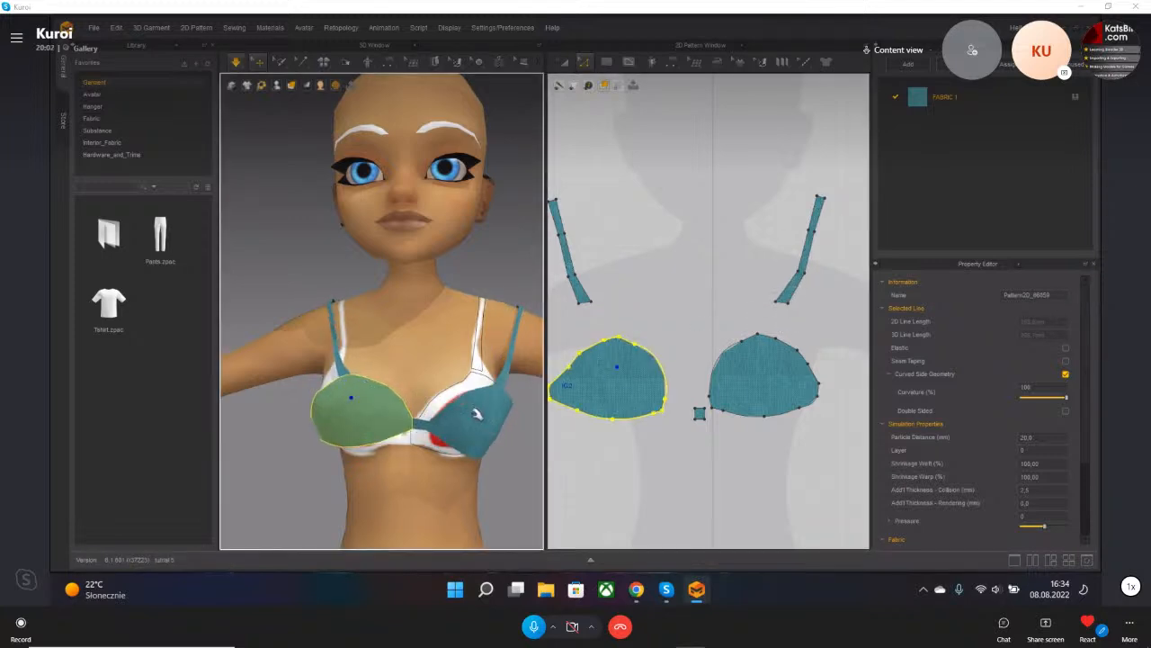
click(448, 400)
click(360, 412)
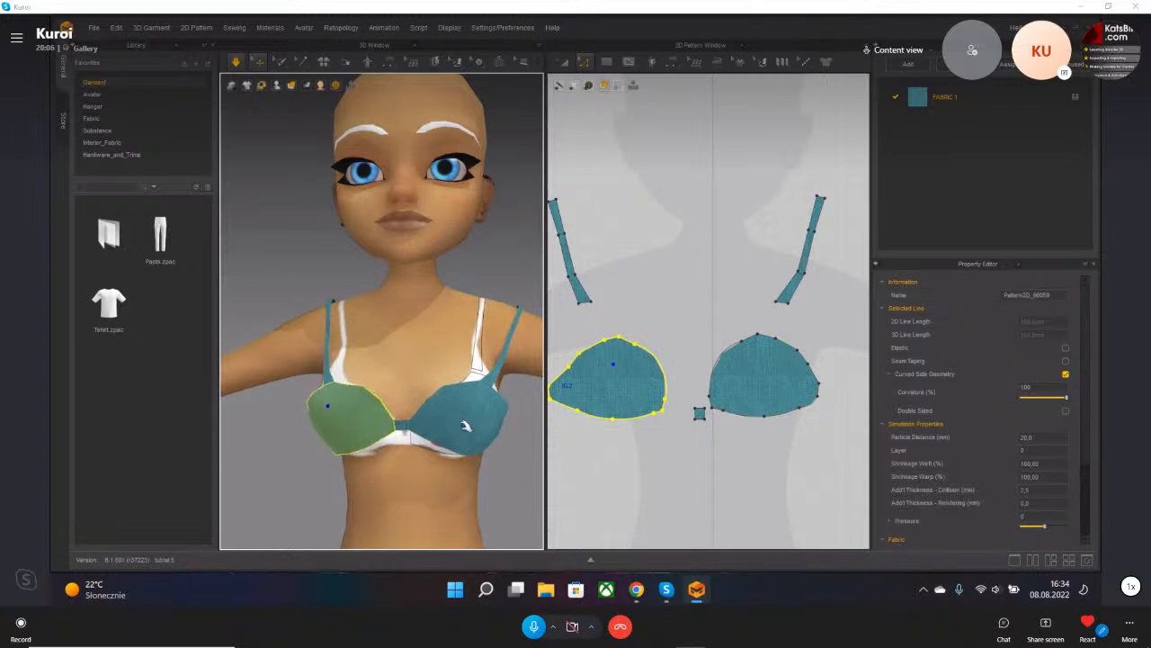
click(455, 416)
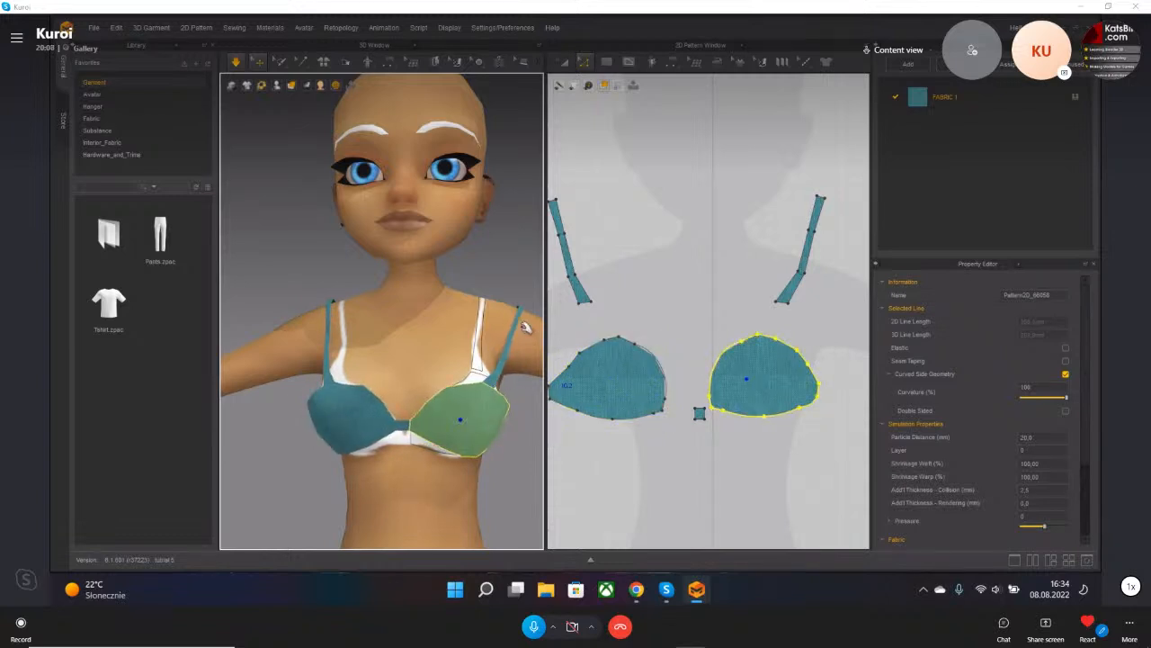
click(488, 292)
- Shorten both L-shaped back strap patterns by moving their top edges down
scroll(662, 337, down, 5)
scroll(661, 333, up, 5)
scroll(666, 322, up, 4)
click(706, 225)
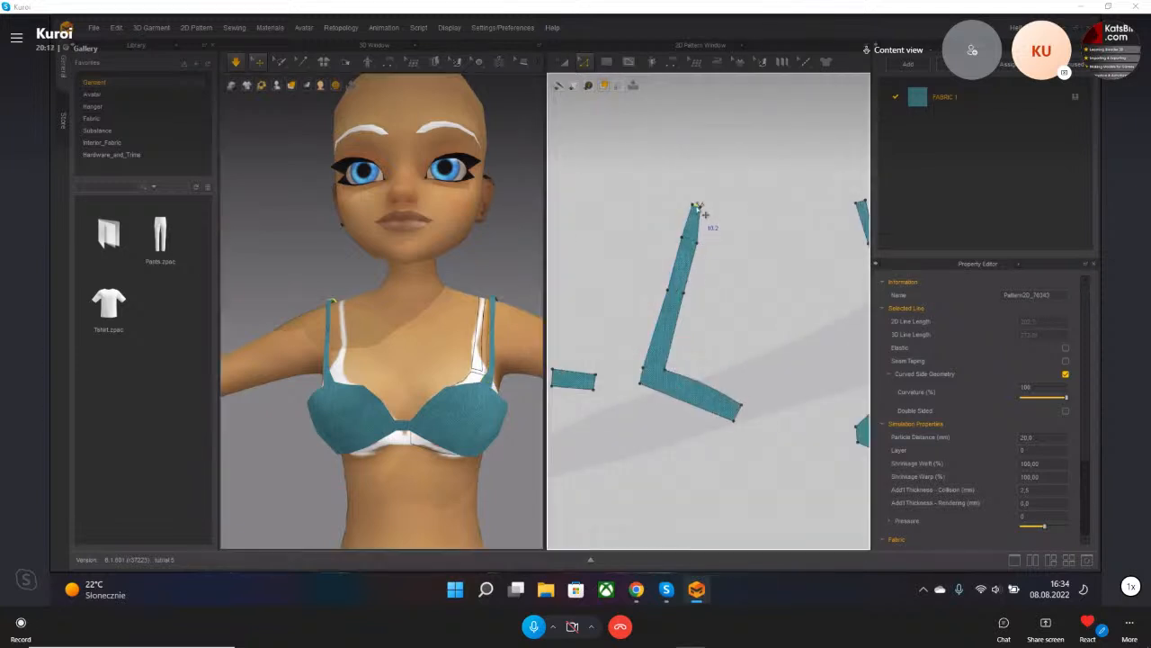
scroll(718, 308, up, 2)
scroll(728, 326, down, 6)
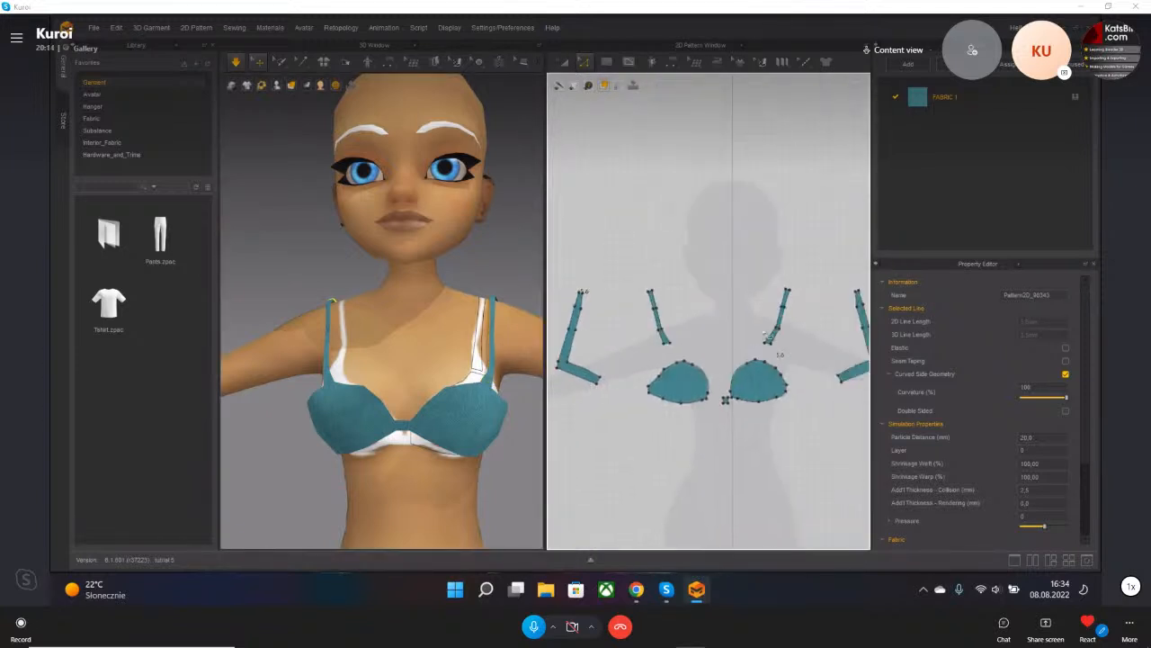
scroll(745, 340, up, 5)
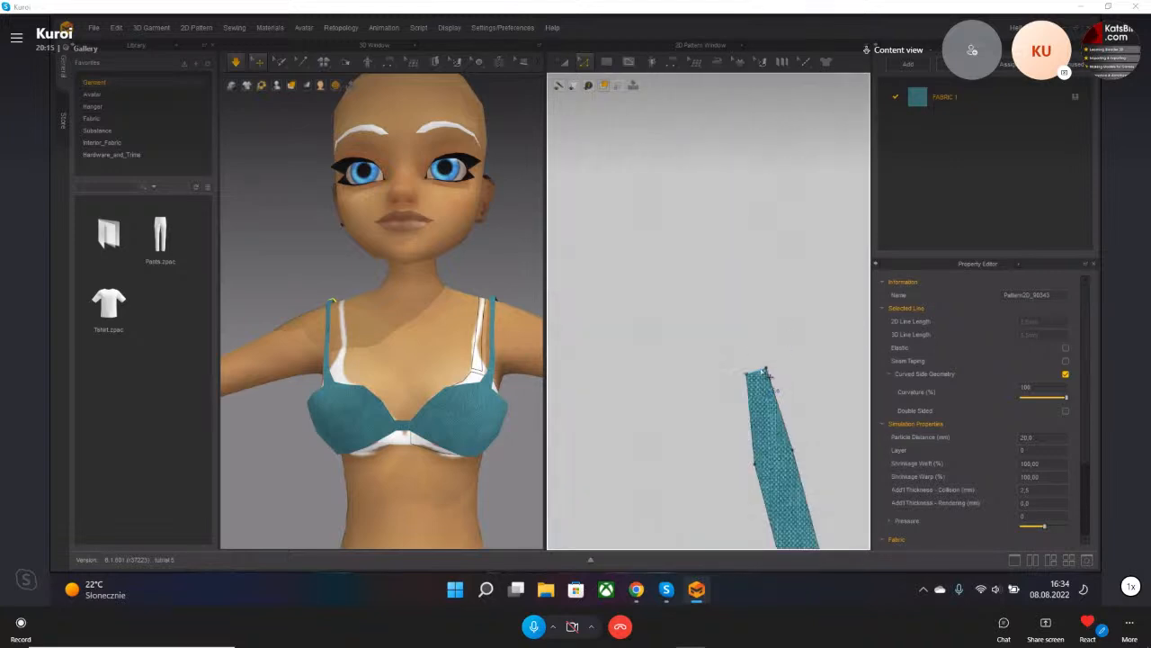
drag(758, 372, 762, 426)
- Shorten the lower side arms of both L-shaped back strap patterns by moving their end edges inward
right_drag(470, 328, 264, 314)
right_drag(463, 395, 371, 399)
right_drag(321, 342, 266, 354)
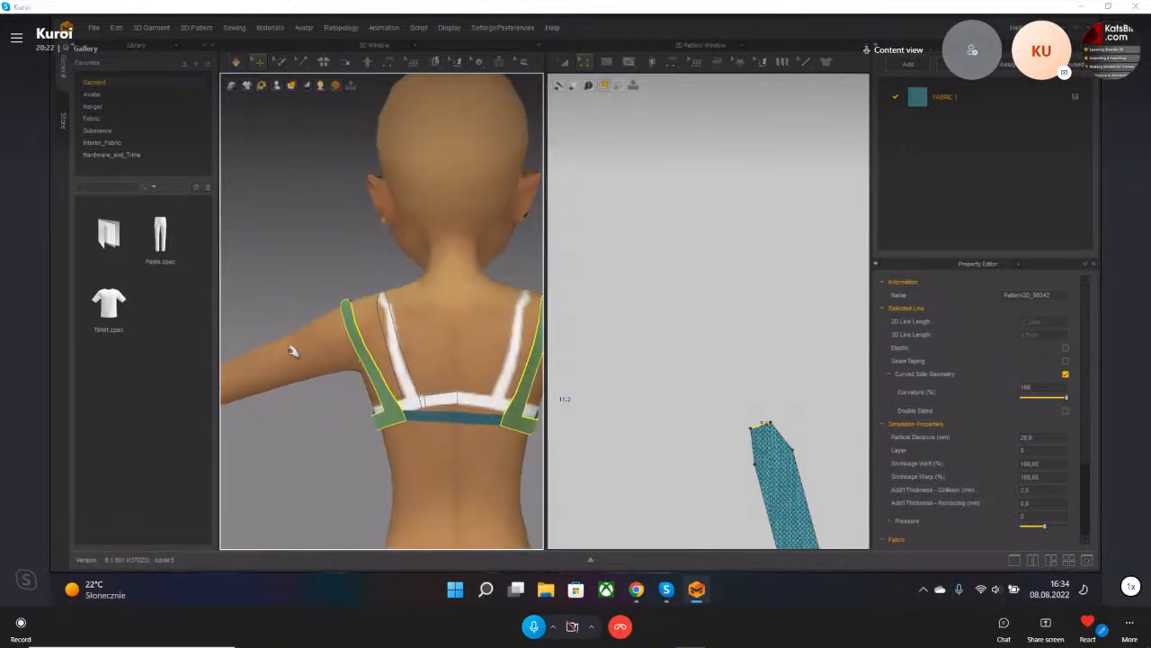
scroll(647, 437, down, 5)
scroll(704, 464, up, 3)
scroll(704, 464, down, 3)
scroll(707, 468, up, 3)
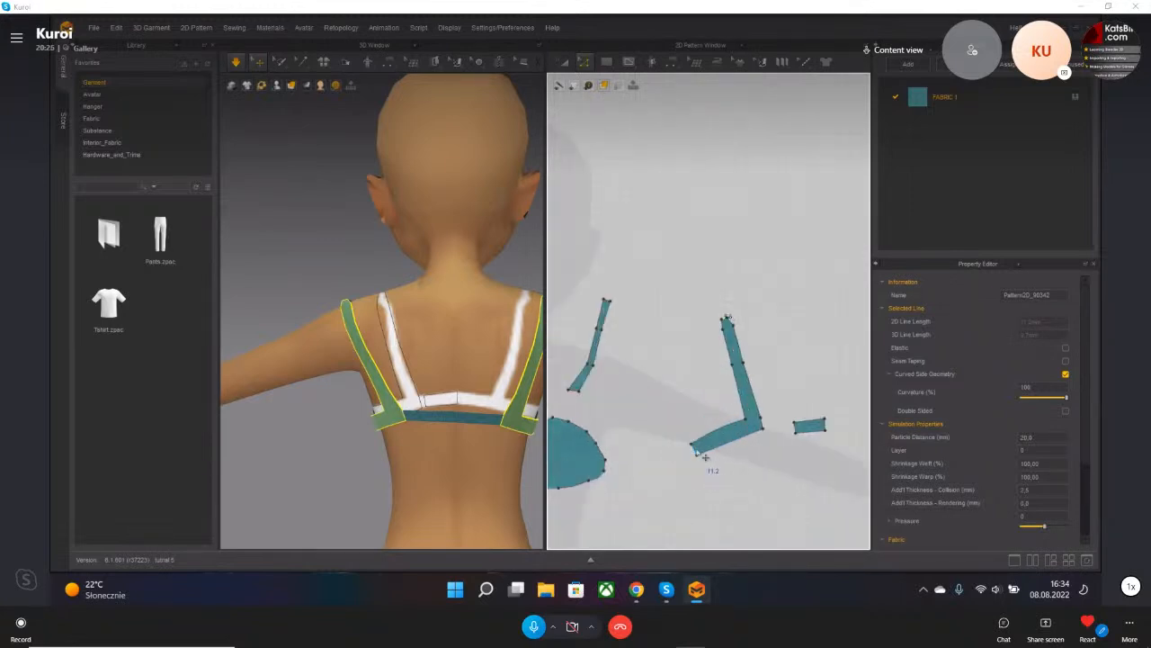
click(704, 456)
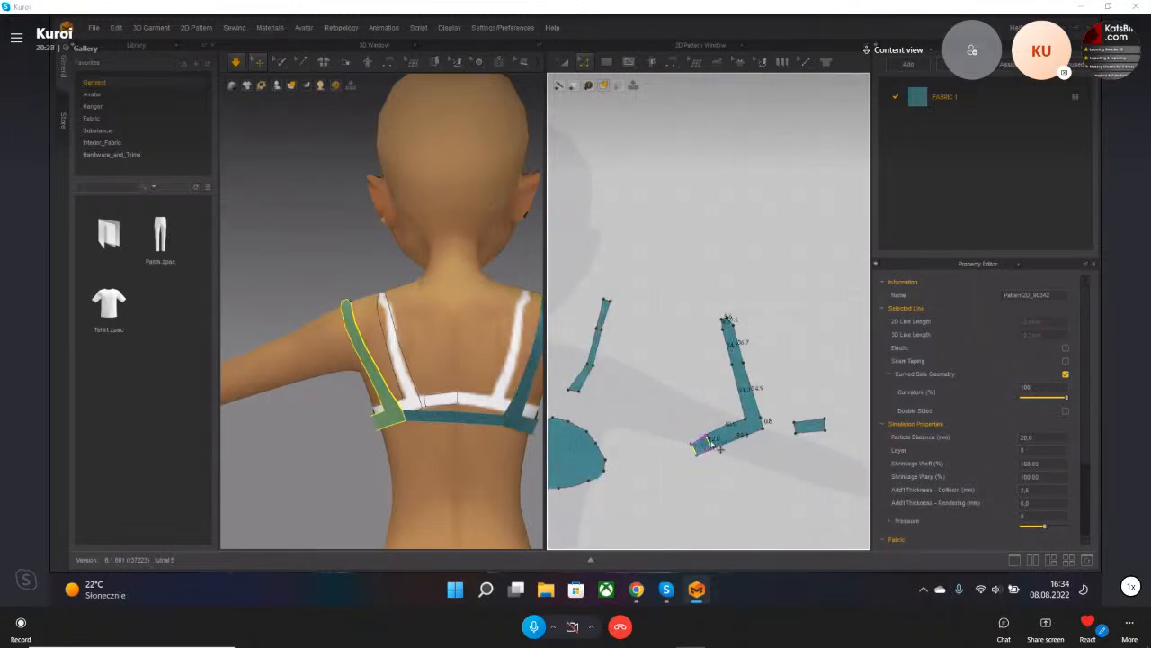
scroll(630, 479, down, 5)
scroll(623, 480, down, 5)
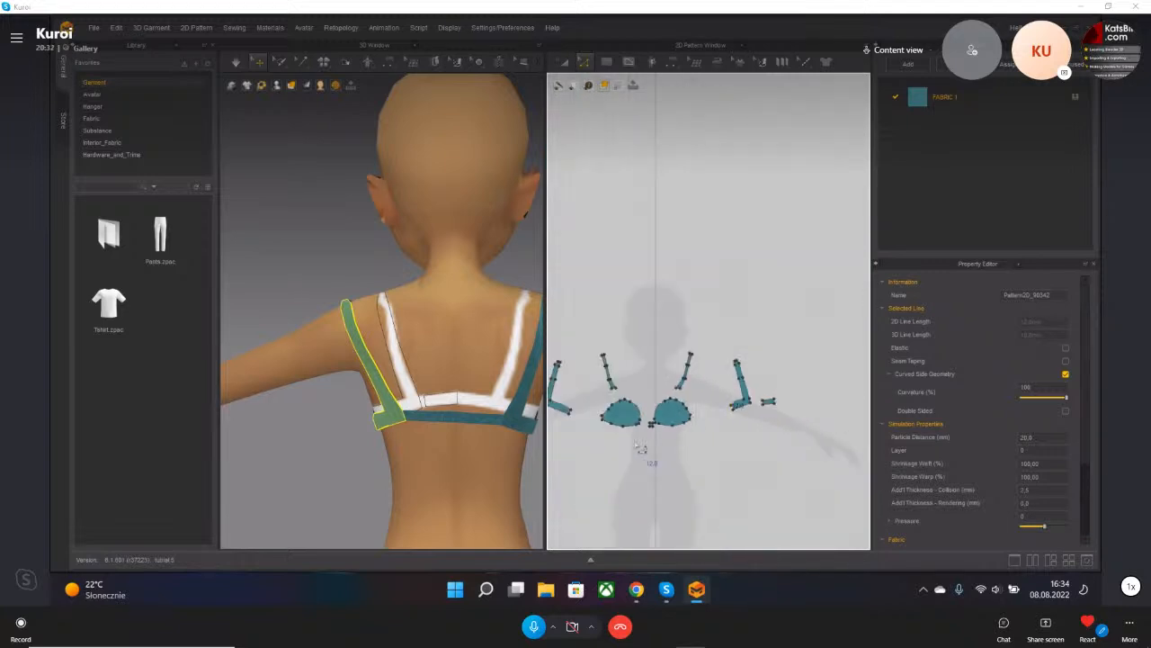
middle_drag(563, 406, 623, 408)
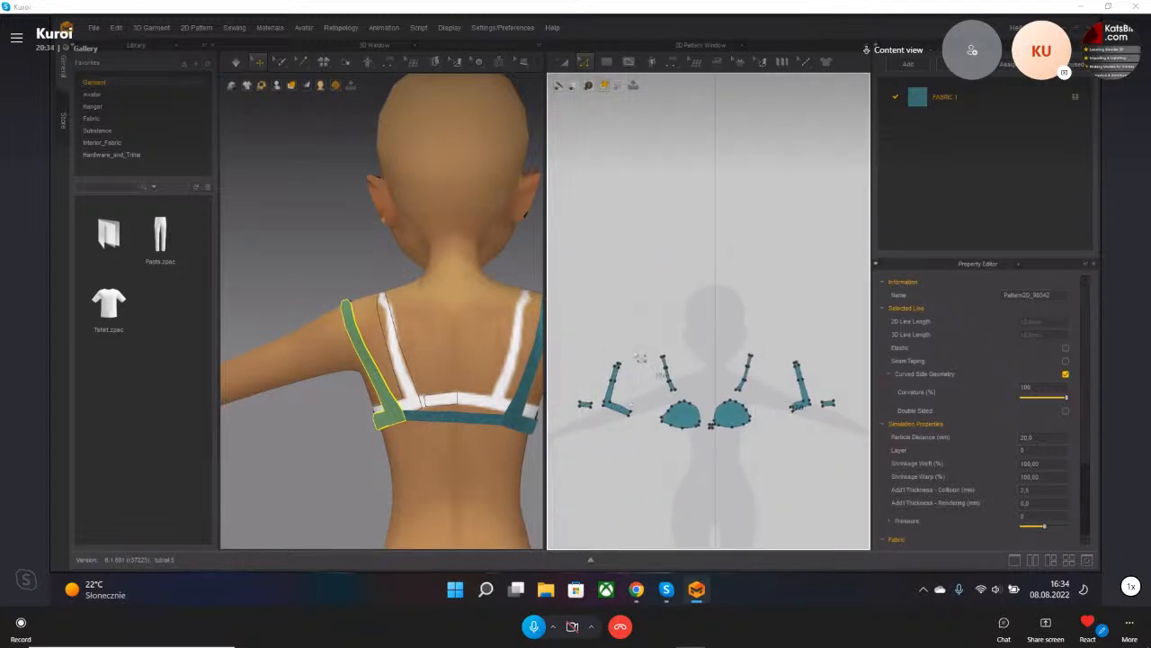
scroll(624, 416, up, 4)
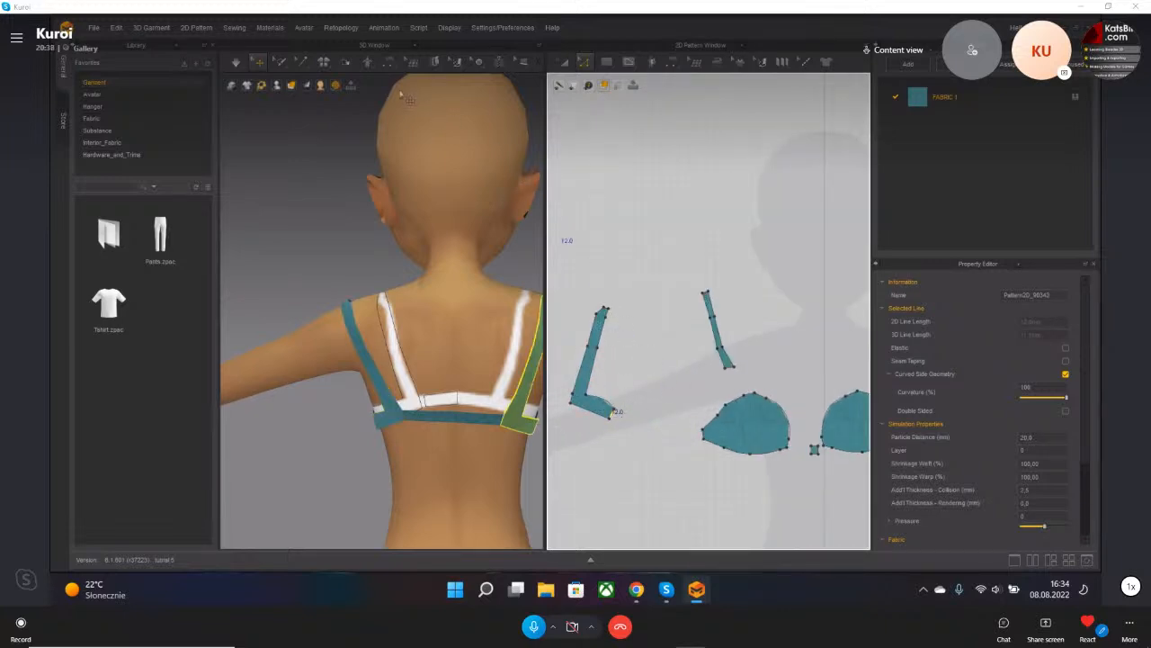
- Shorten both small back band patterns by moving their outer 2D edges toward the back straps
click(435, 61)
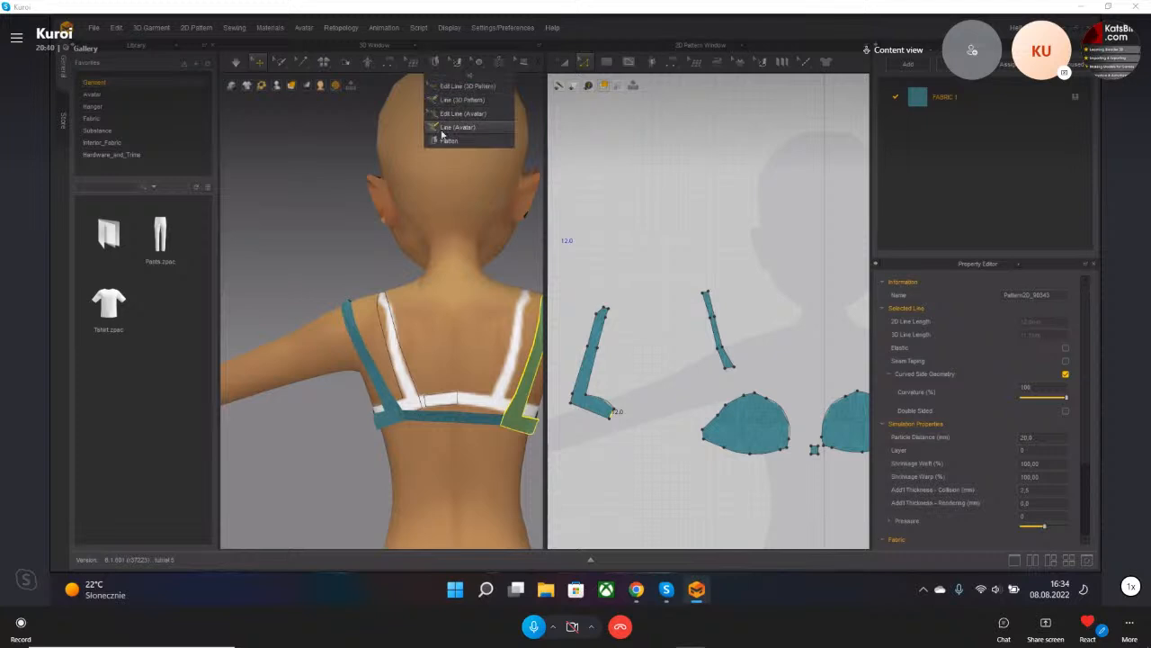
click(449, 172)
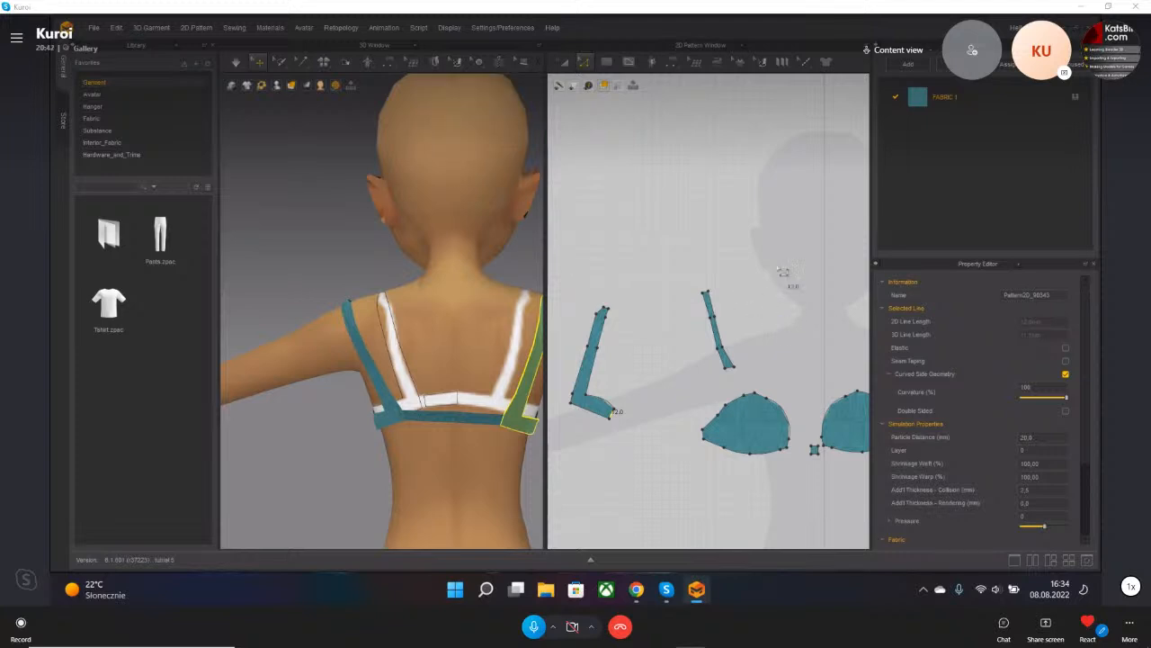
scroll(769, 301, down, 5)
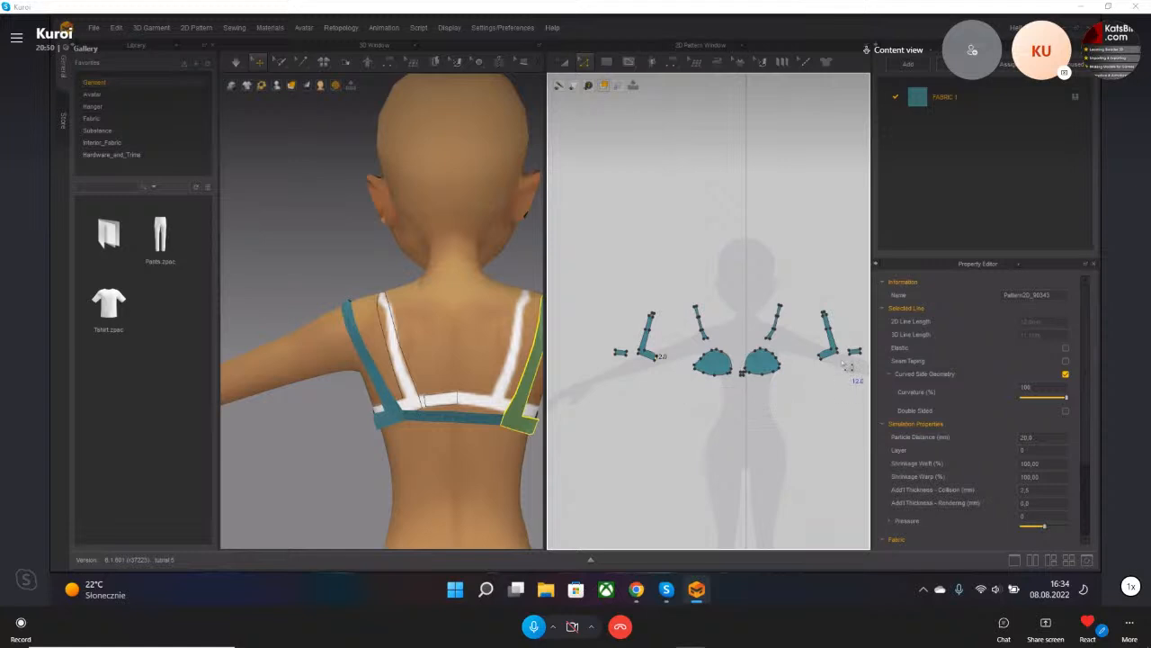
scroll(818, 346, up, 4)
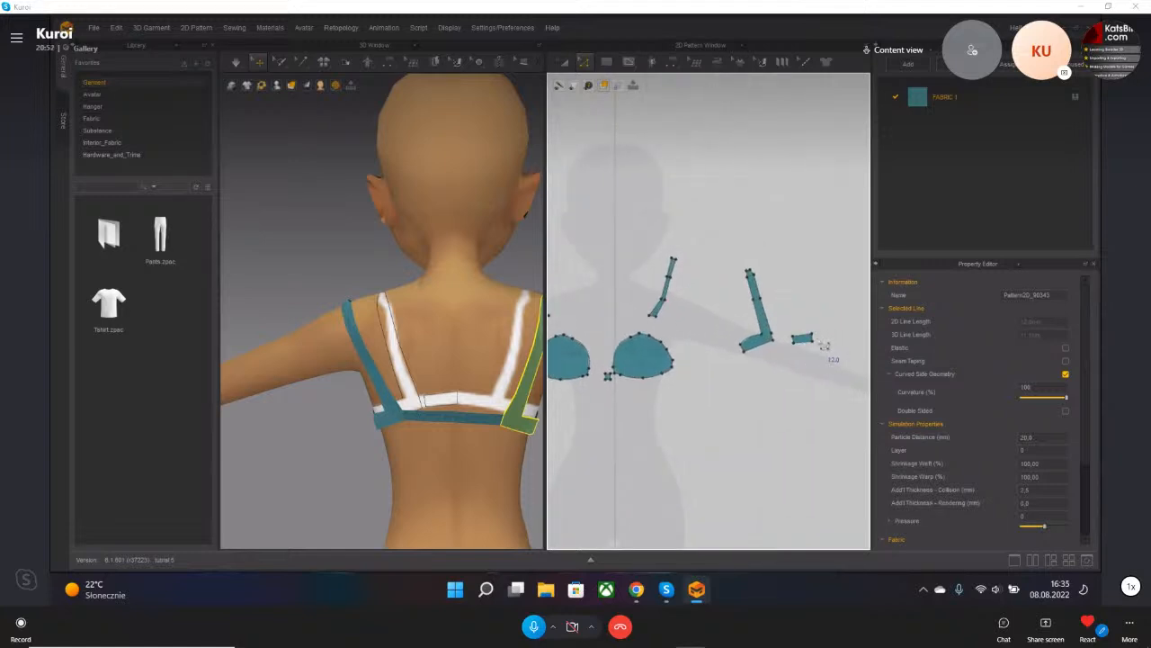
drag(815, 347, 813, 347)
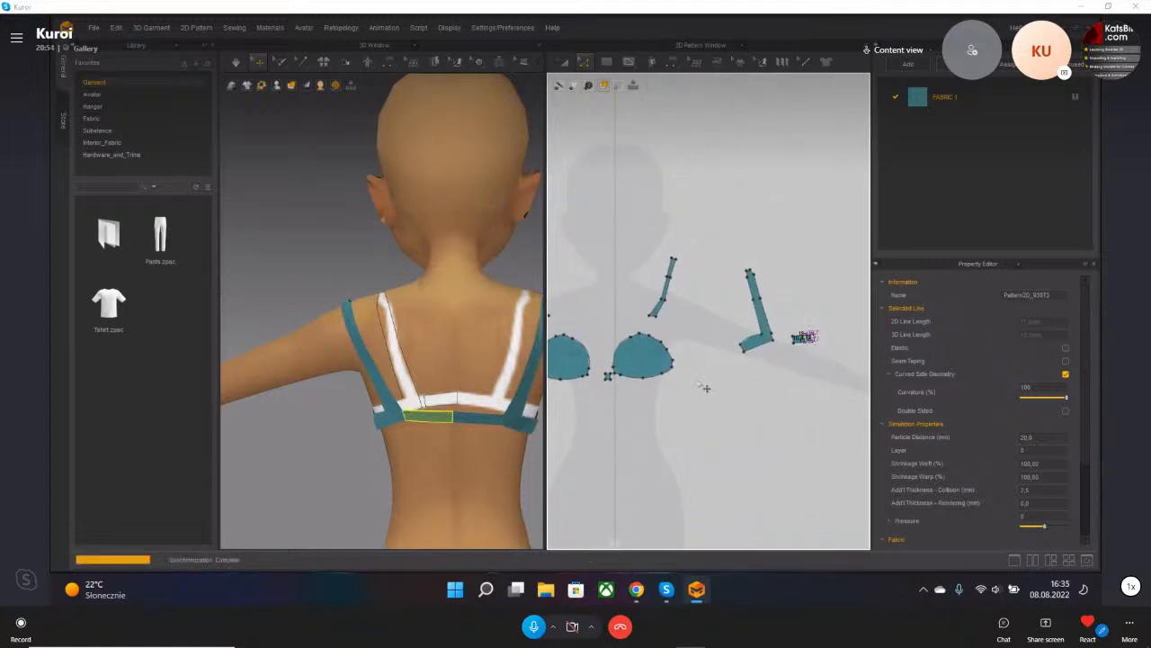
middle_drag(615, 375, 745, 369)
scroll(641, 338, up, 3)
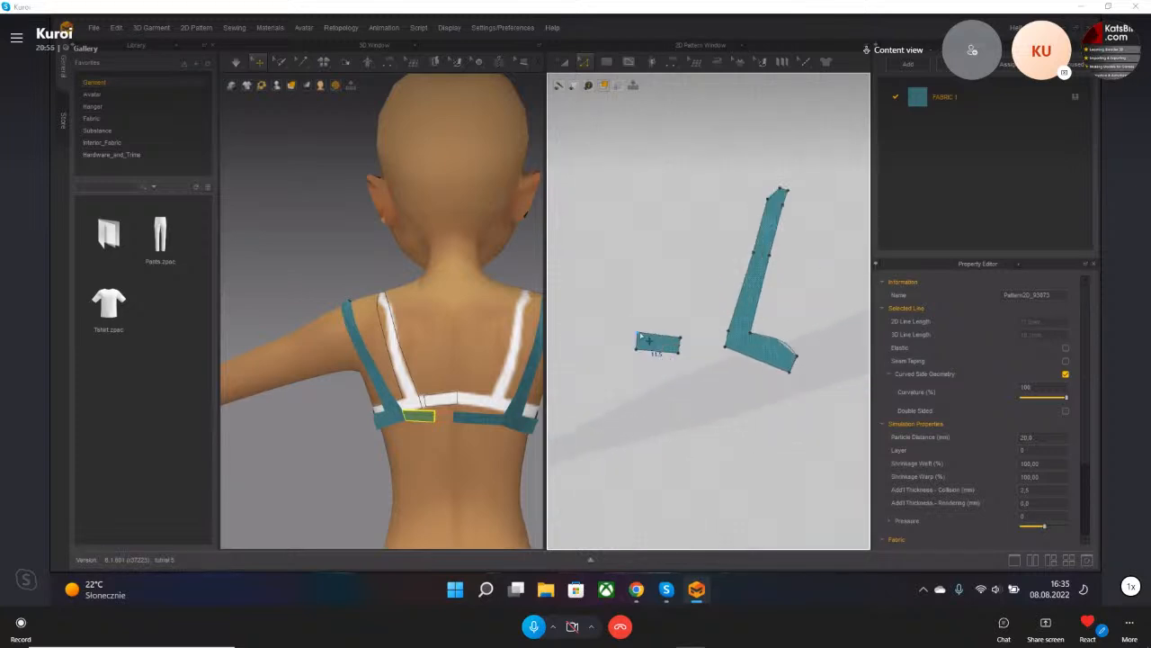
drag(640, 342, 658, 344)
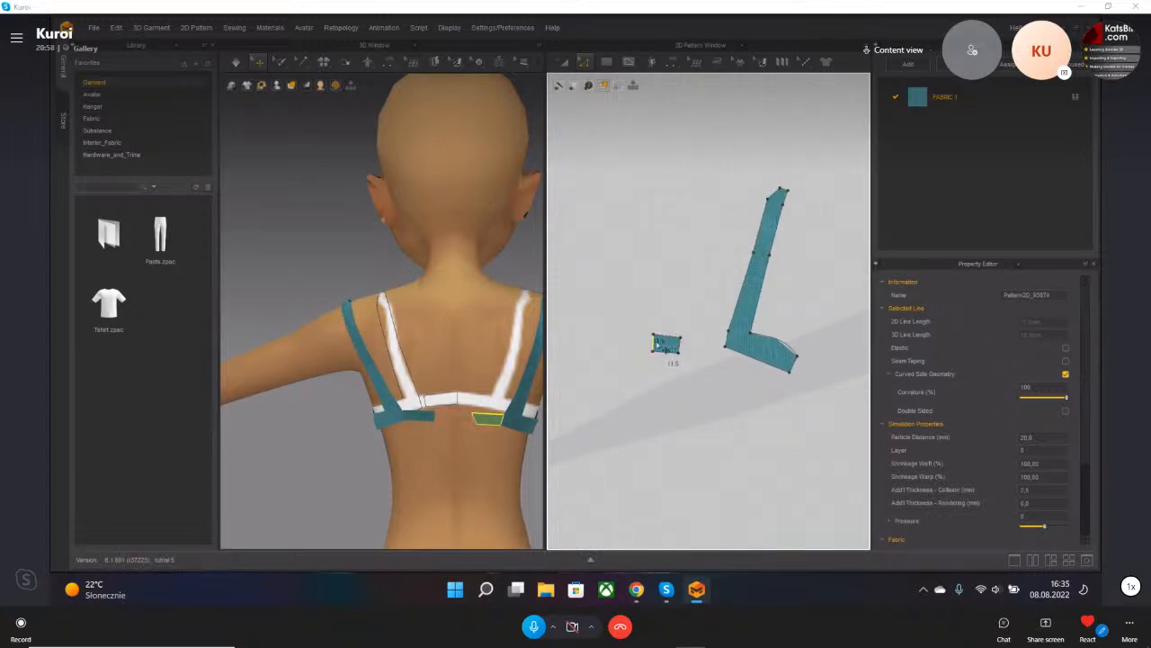
- Simulate the shortened garment and adjust both cups on the avatar's bust from the front view
right_drag(387, 410, 522, 409)
right_drag(317, 491, 398, 441)
key(space)
click(367, 420)
click(479, 416)
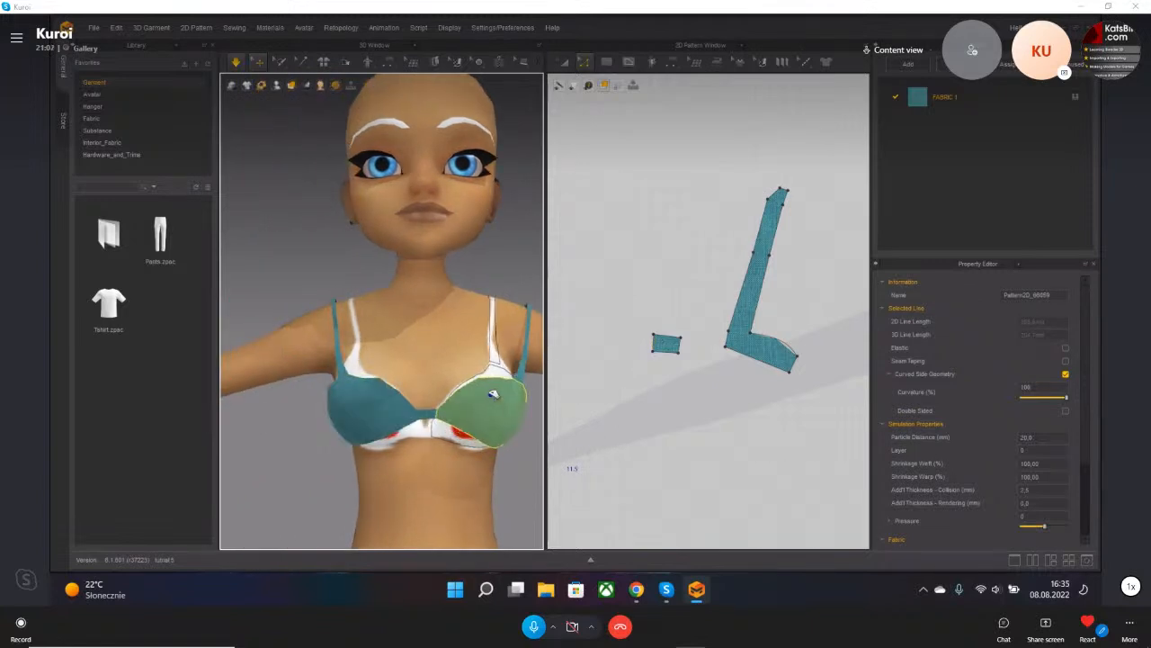
click(355, 396)
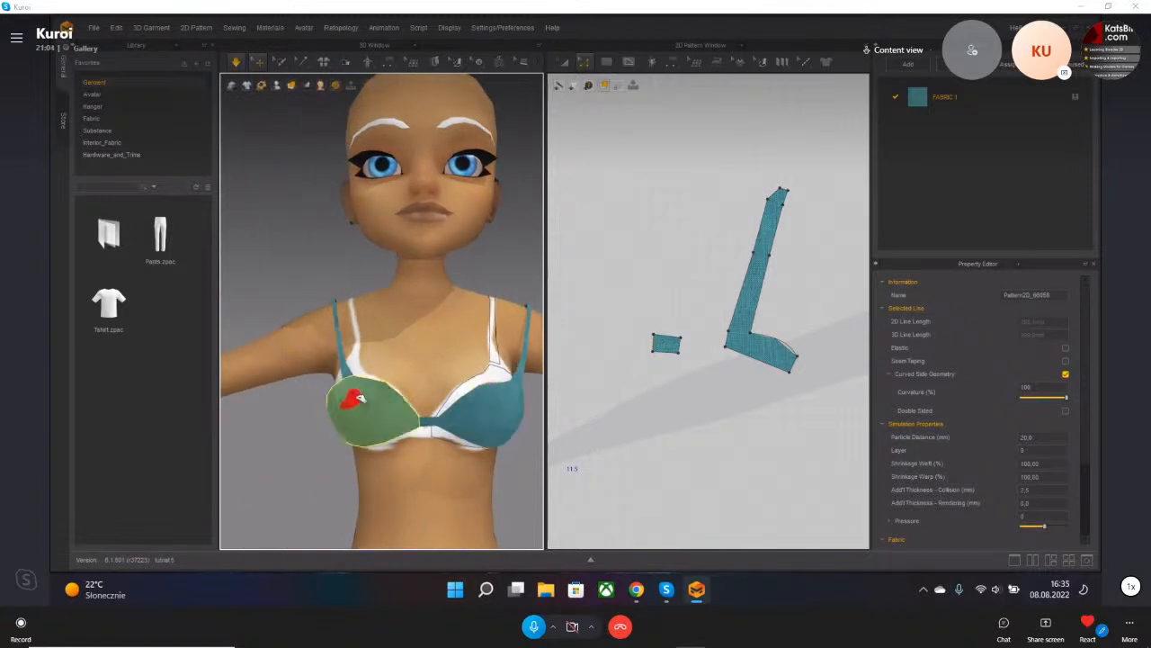
scroll(700, 364, down, 5)
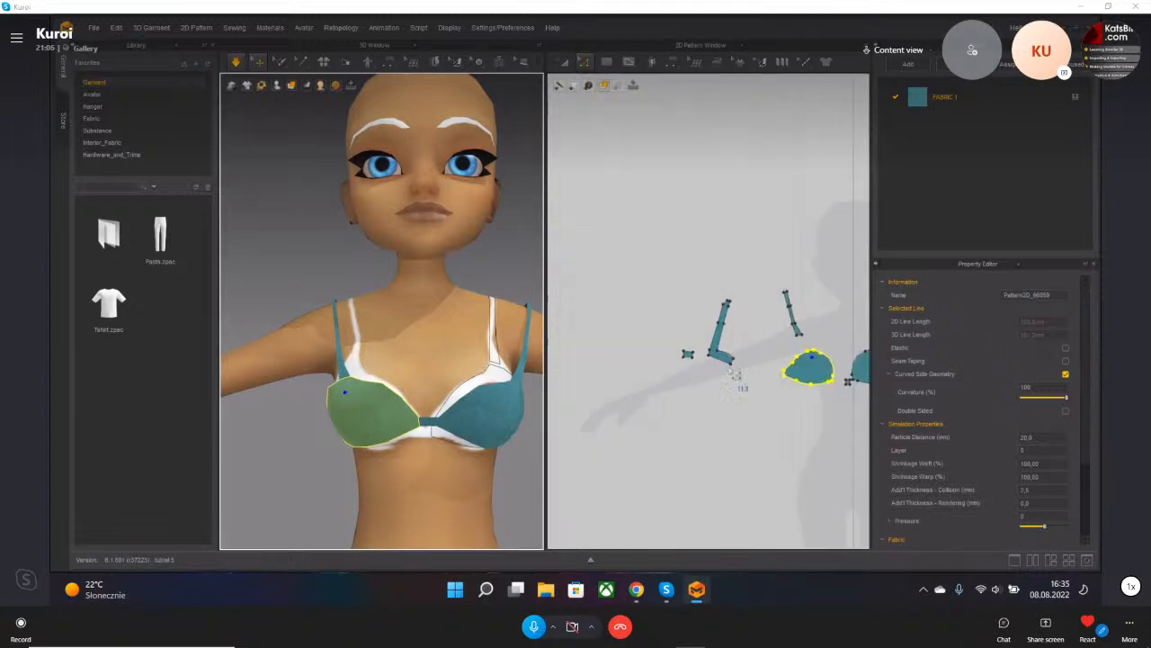
- Select all garment patterns and set the fabric's physical property preset to Cotton_Heavy_Twill
scroll(737, 386, down, 1)
drag(629, 388, 827, 323)
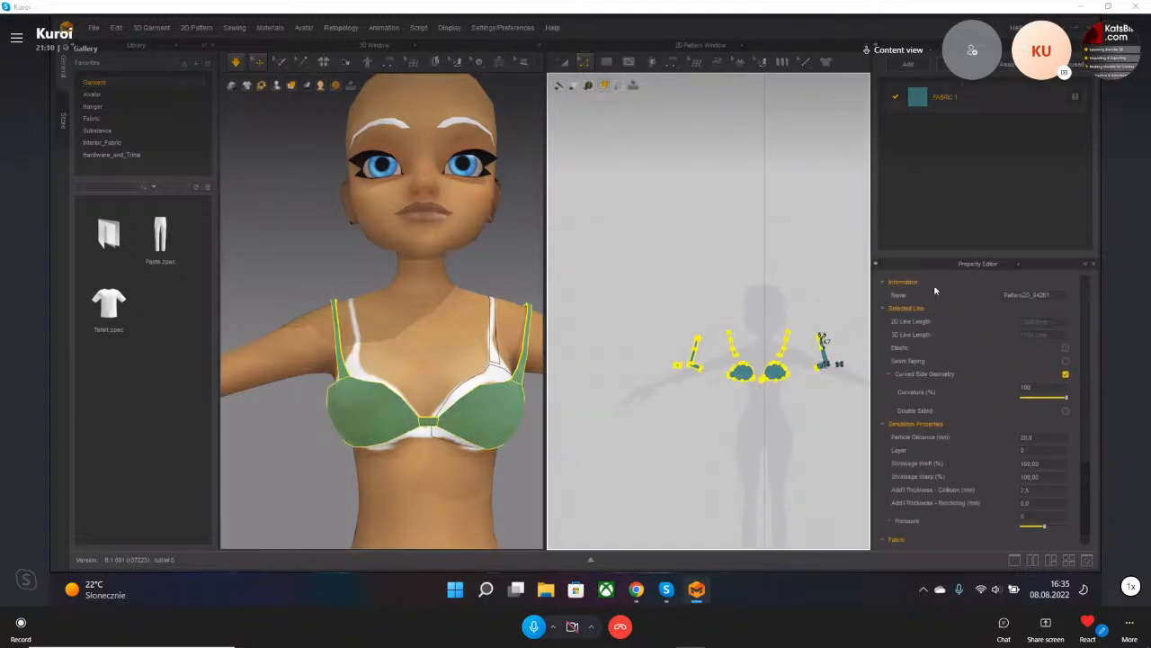
click(811, 428)
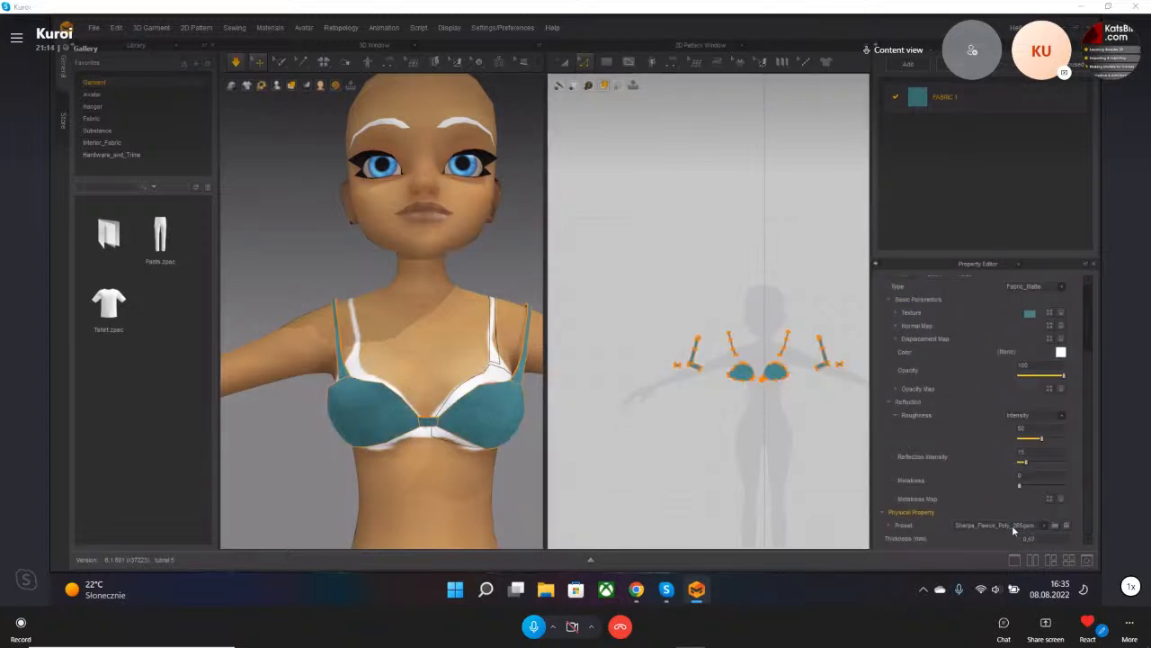
click(1012, 525)
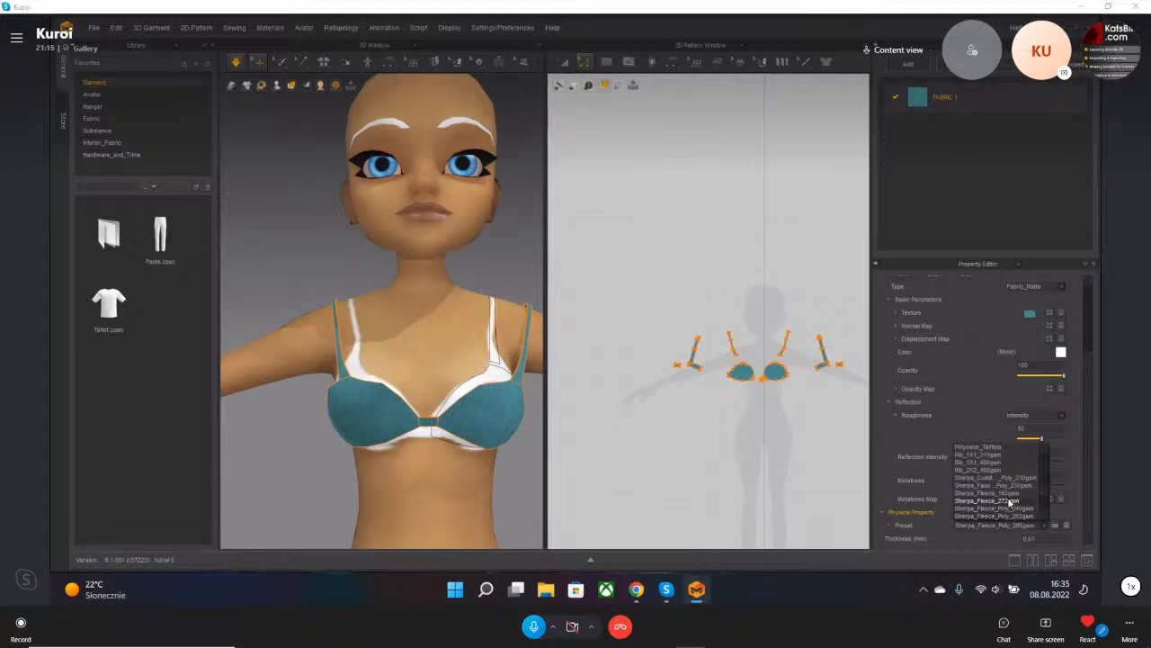
drag(1045, 490, 1046, 463)
click(1003, 465)
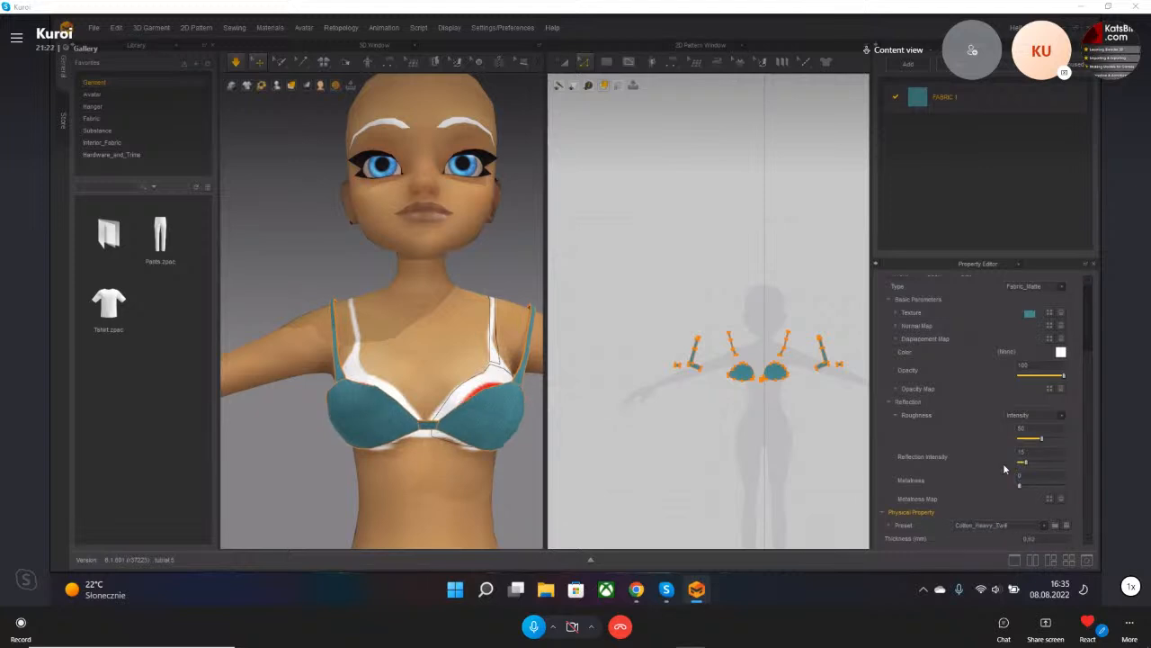
- Try further physical property presets on the simulating fabric, including Denim_Lightweight and fur presets, to compare how the cups hold
key(Down)
key(Down)
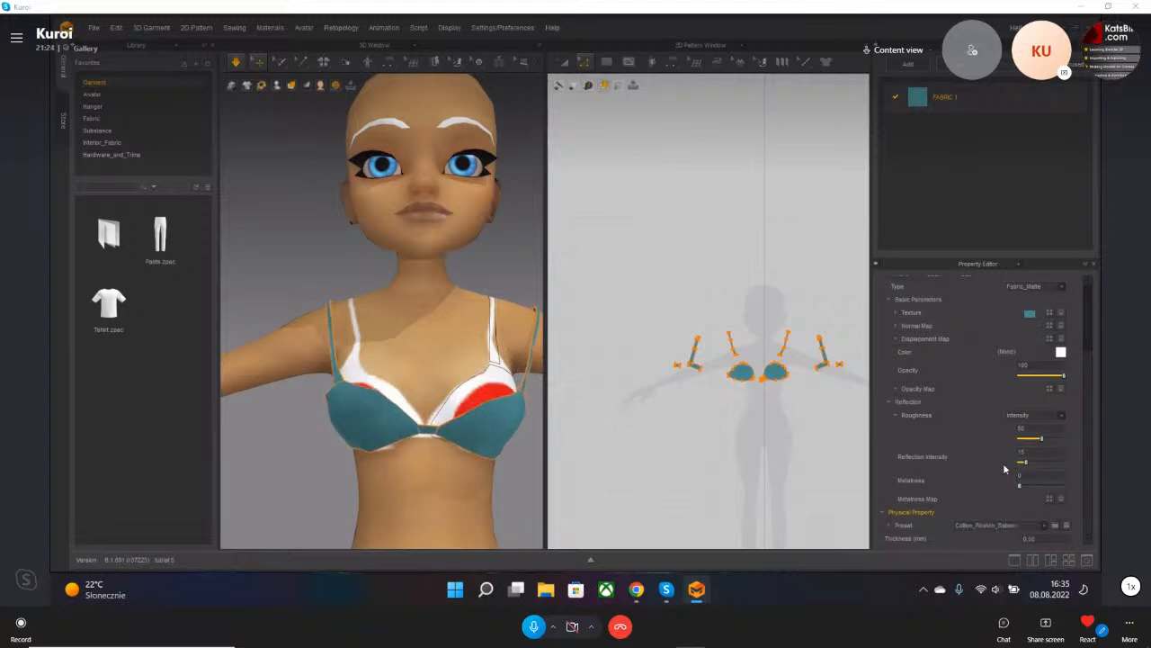
key(Down)
key(Down)
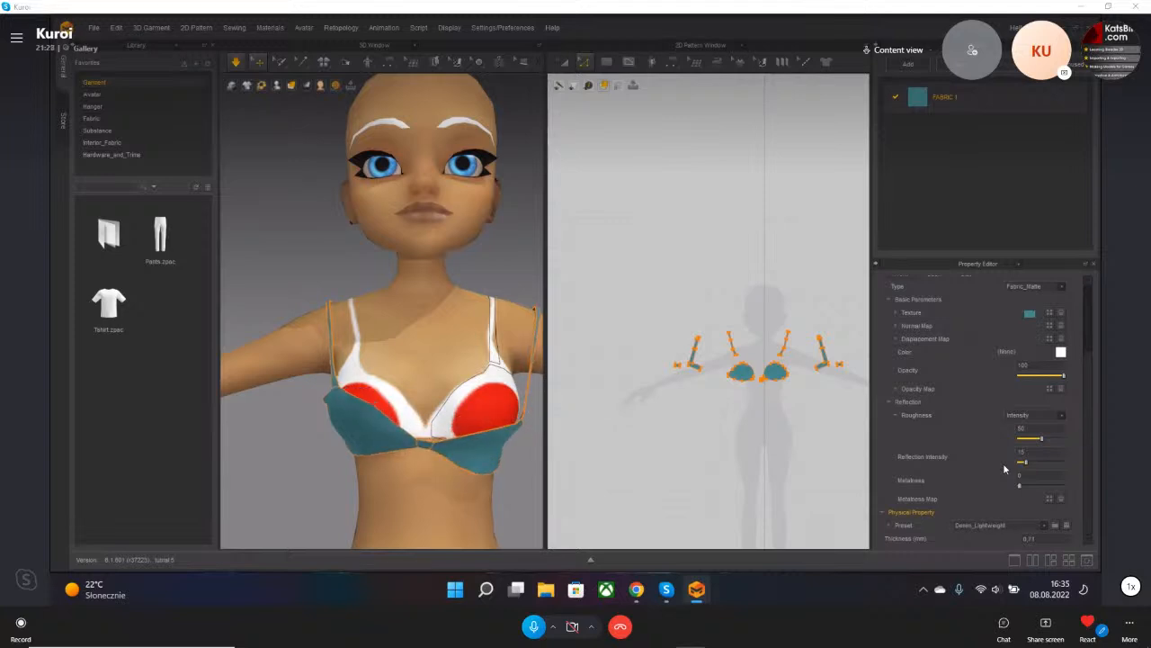
key(Down)
key(Down)
key(Down)
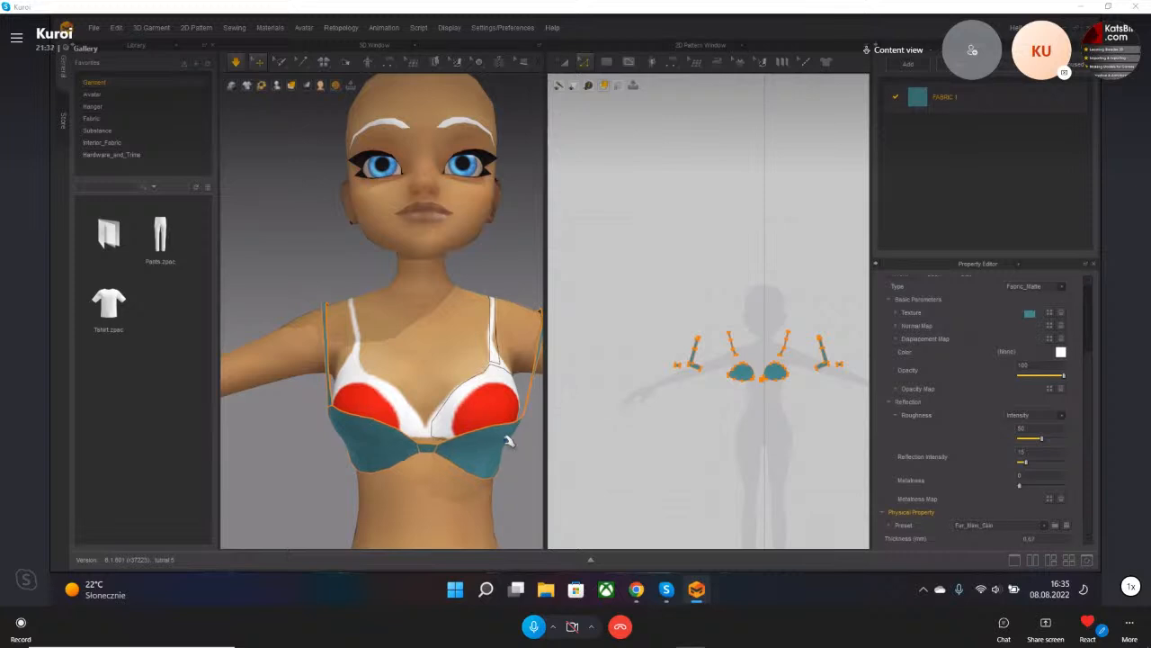
key(Down)
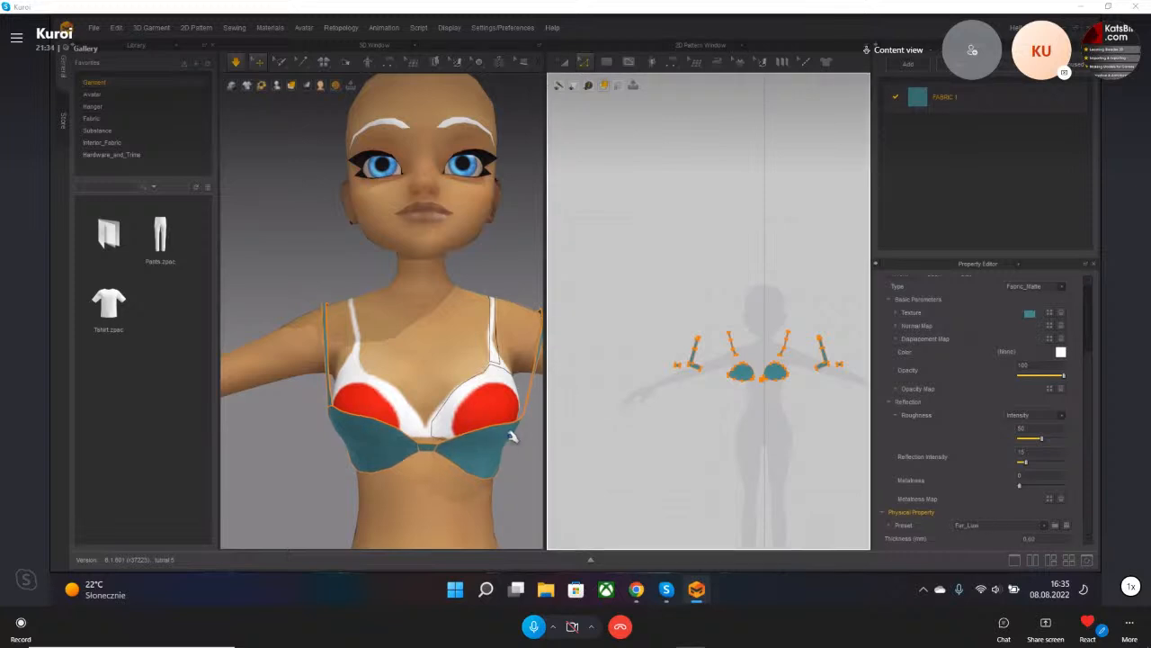
key(Down)
key(Down)
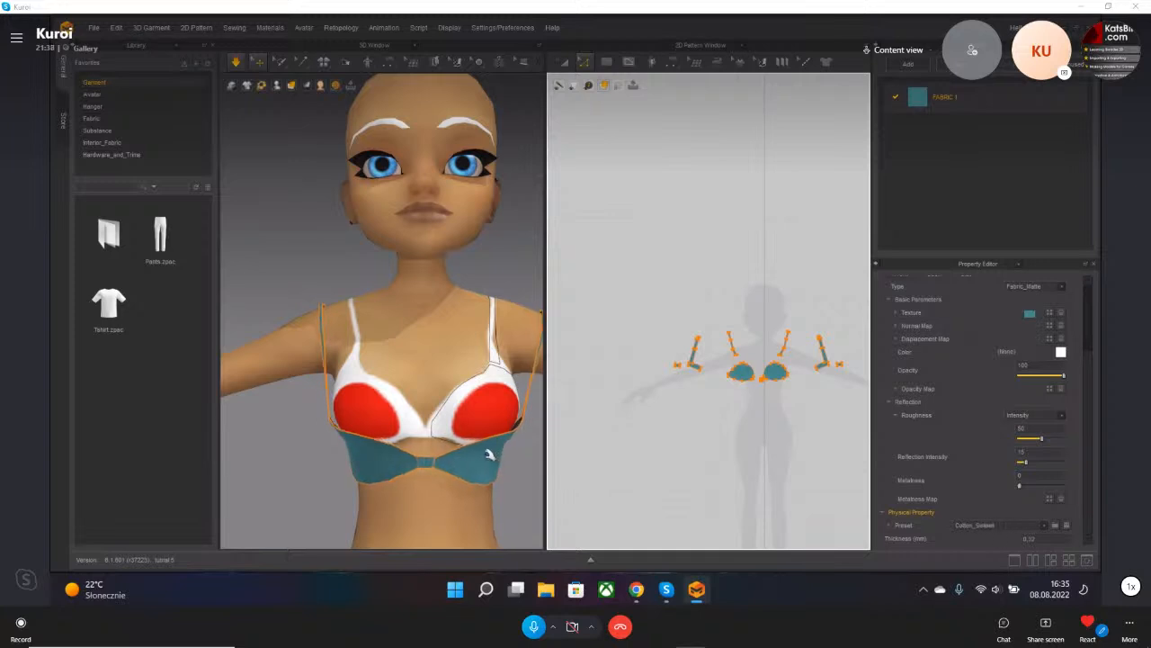
- Pull both cups back up over the avatar's bust while the simulation runs
click(509, 393)
click(345, 410)
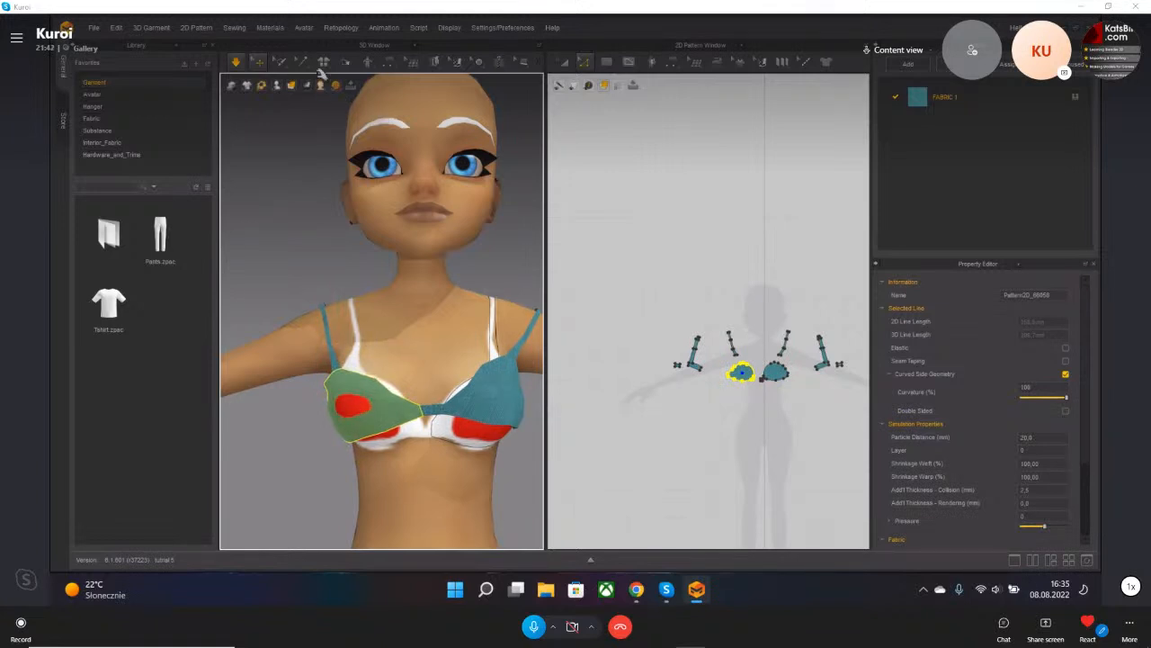
- Pin the top ends of both shoulder straps with the Pin (Box) tool
click(281, 61)
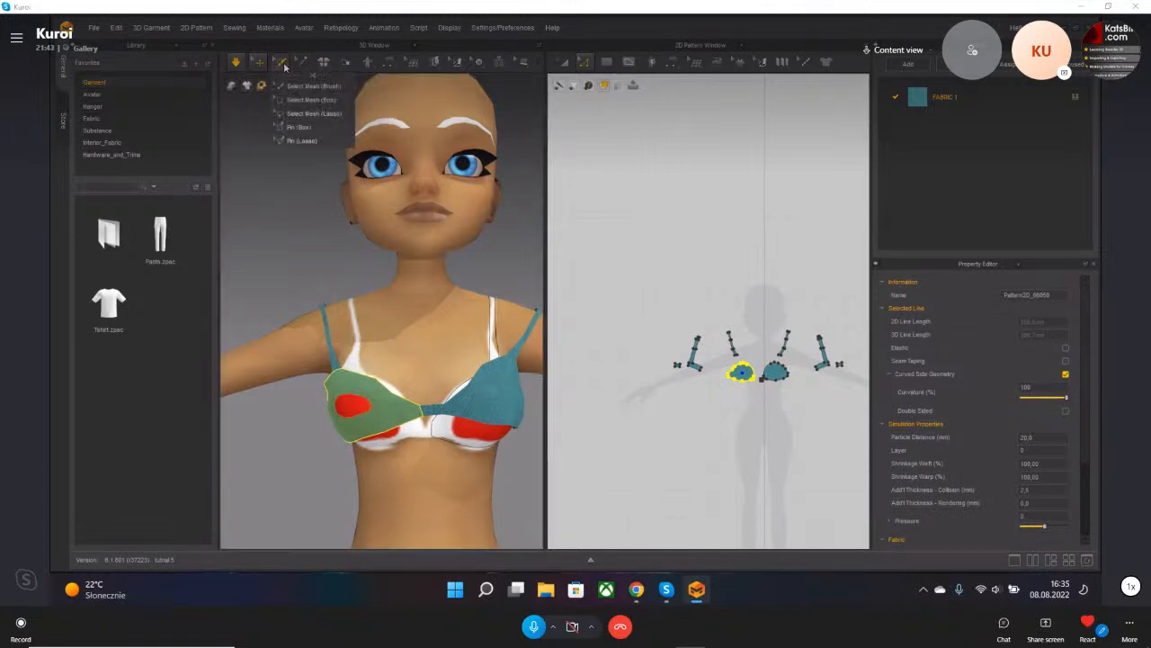
click(301, 128)
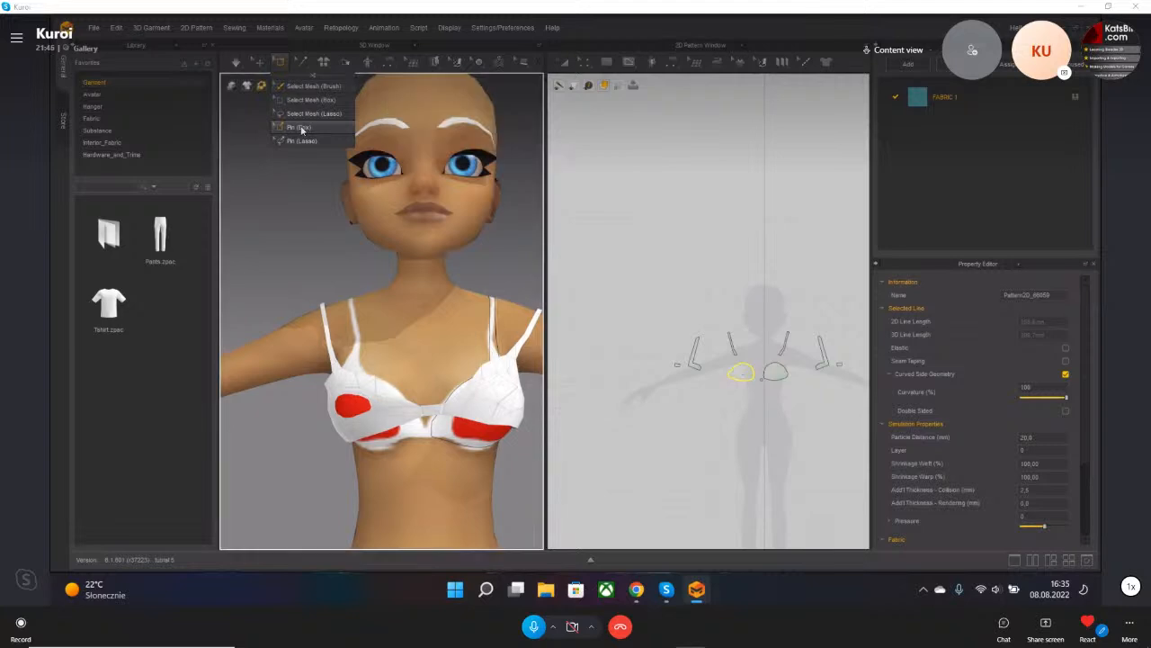
scroll(330, 320, up, 10)
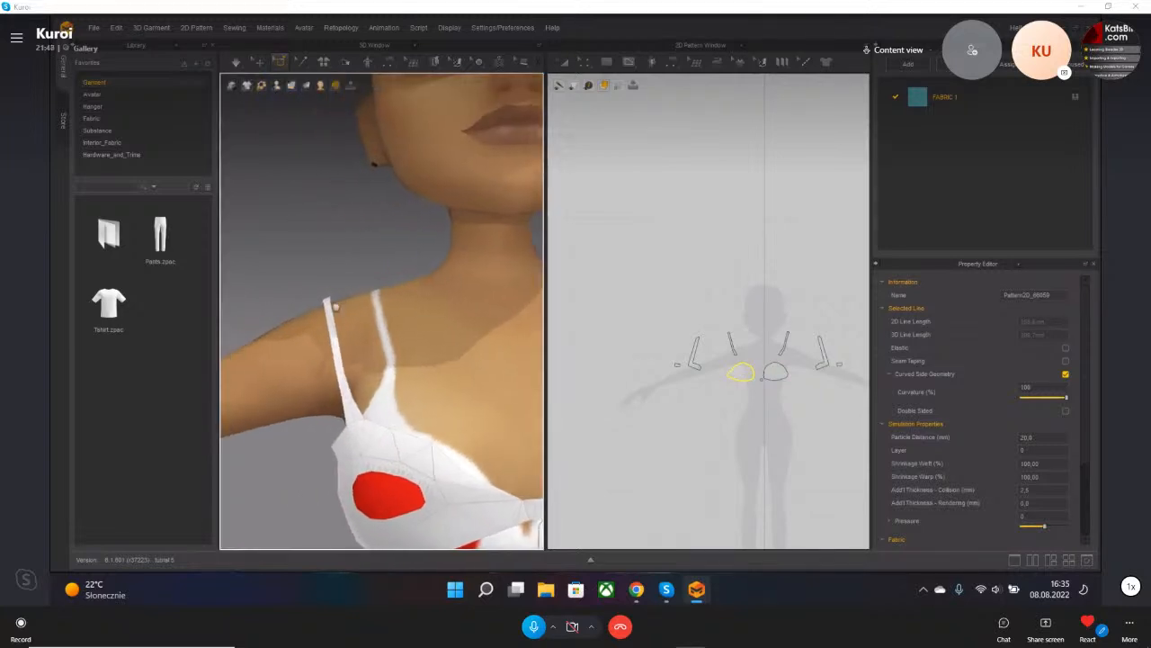
click(359, 307)
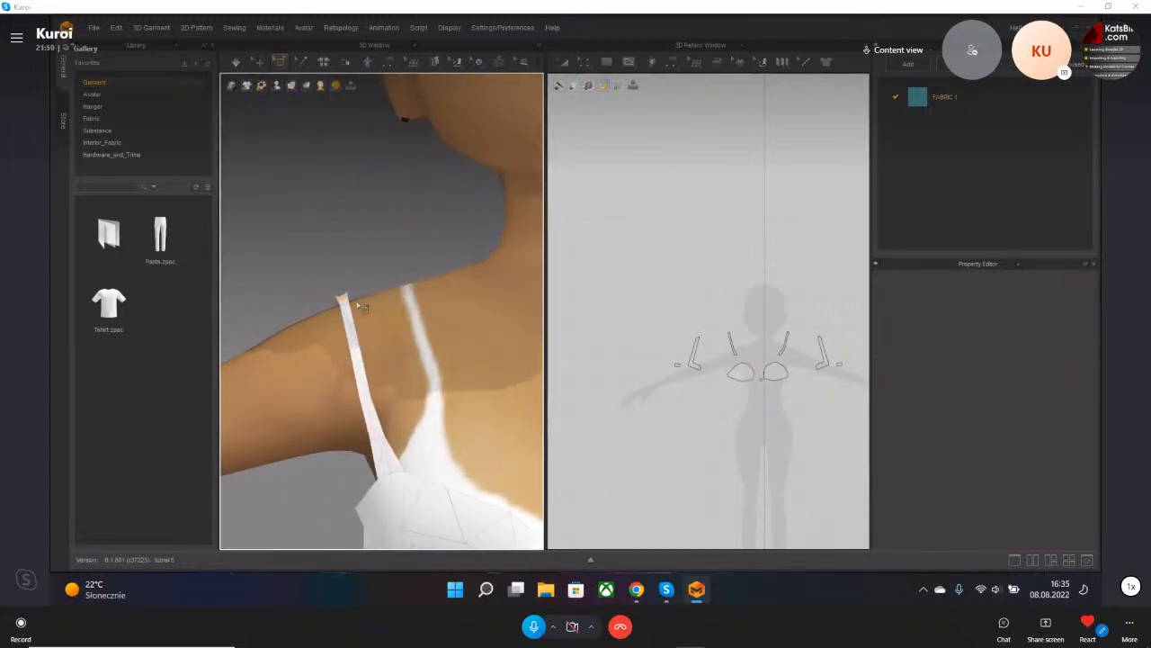
scroll(459, 310, down, 6)
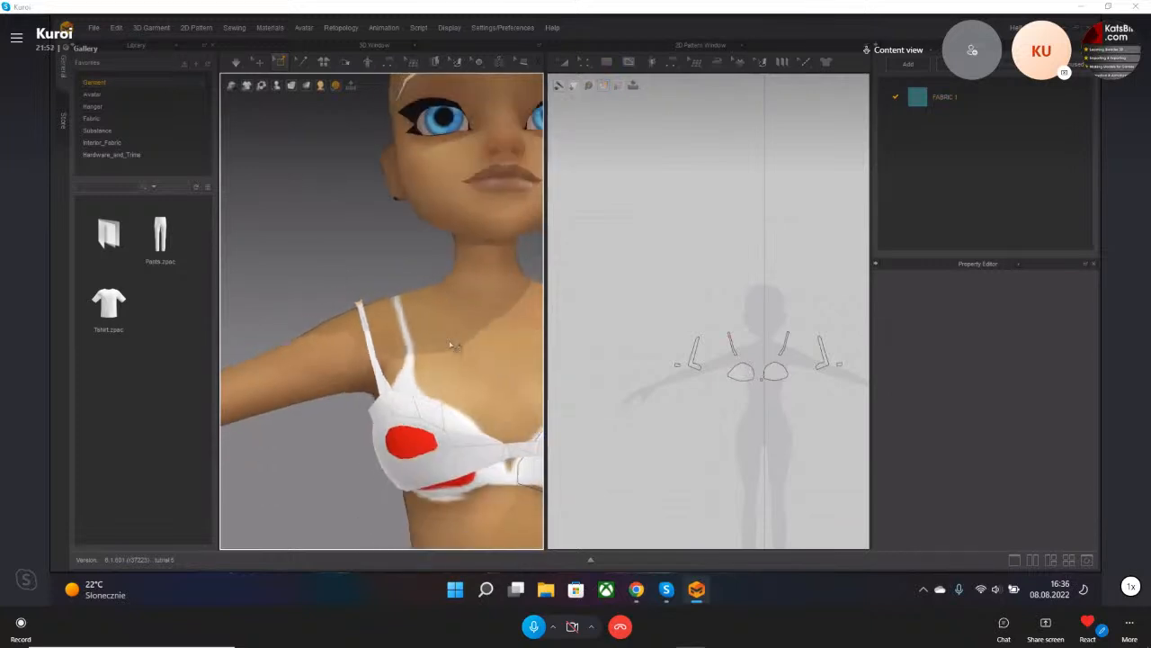
scroll(445, 337, up, 4)
scroll(490, 357, up, 2)
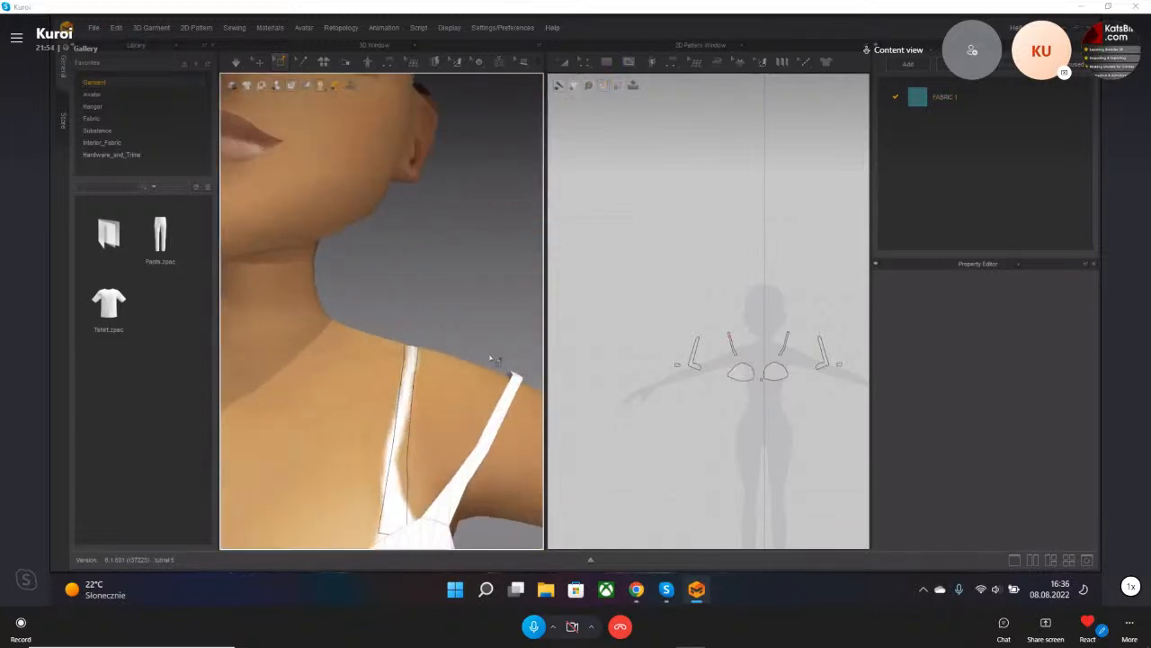
drag(530, 382, 537, 386)
- Move the pinned tops of both shoulder straps inward onto the upper ends of the avatar's white reference straps
click(298, 67)
click(303, 115)
drag(519, 380, 409, 336)
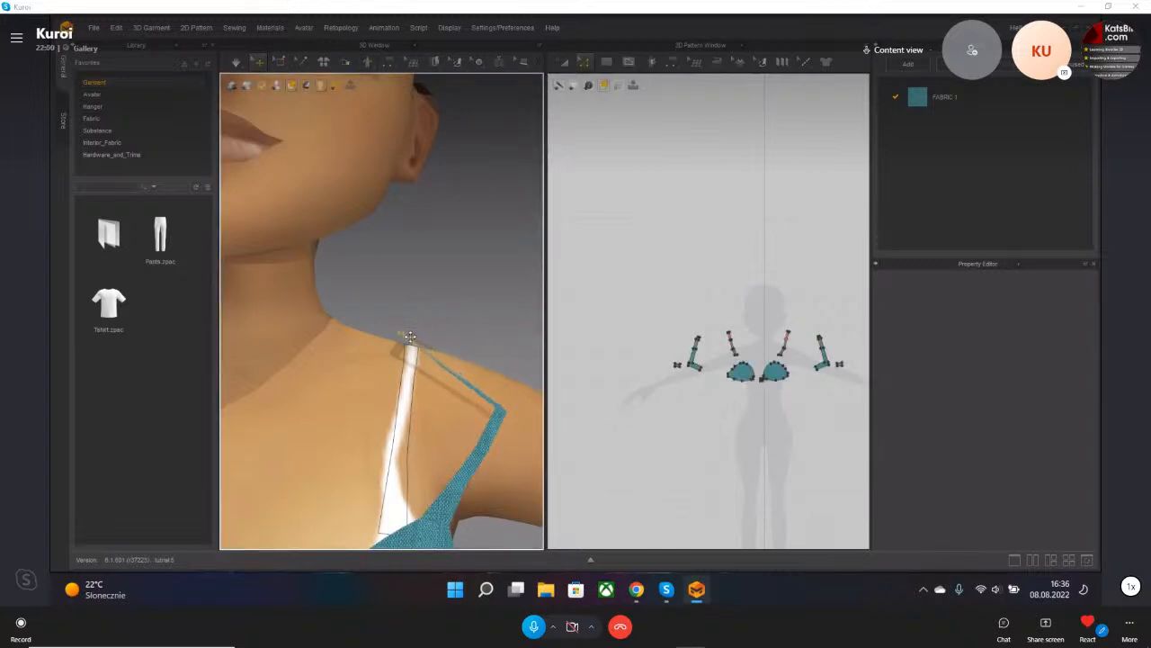
right_drag(319, 384, 393, 382)
scroll(403, 379, down, 5)
scroll(301, 366, up, 5)
scroll(395, 384, up, 3)
middle_drag(444, 455, 356, 389)
drag(317, 384, 423, 342)
scroll(431, 378, down, 8)
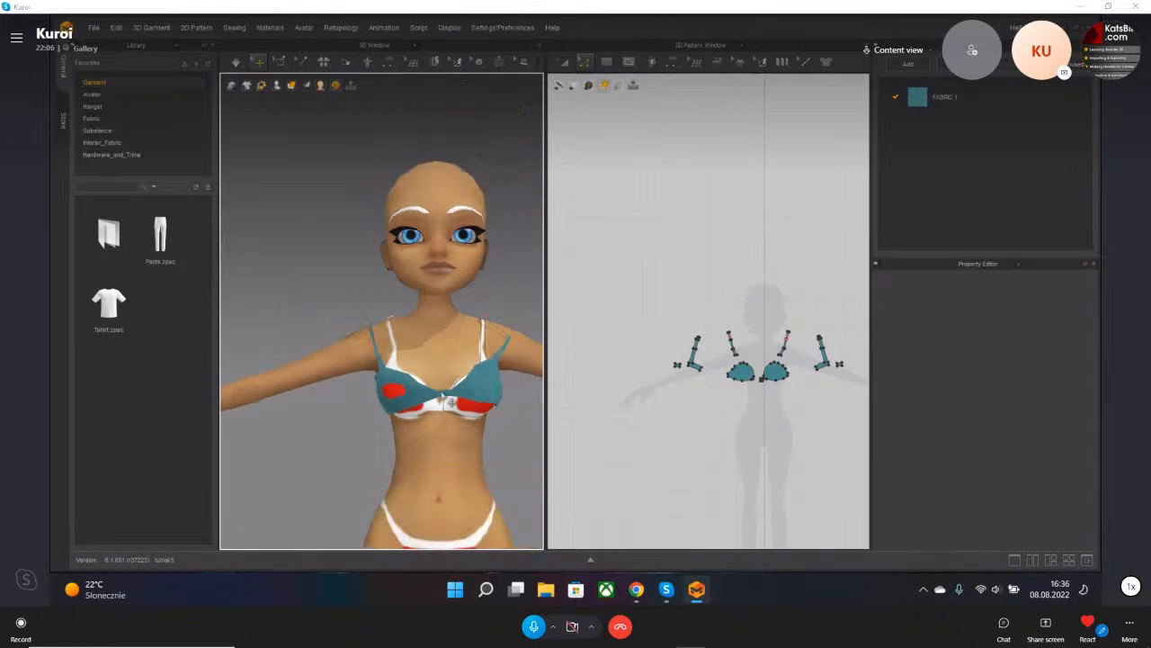
- Simulate the garment with the pinned straps and adjust both cups on the bust, checking the fit from front, side and back
right_drag(445, 390, 362, 387)
key(space)
click(340, 397)
click(347, 396)
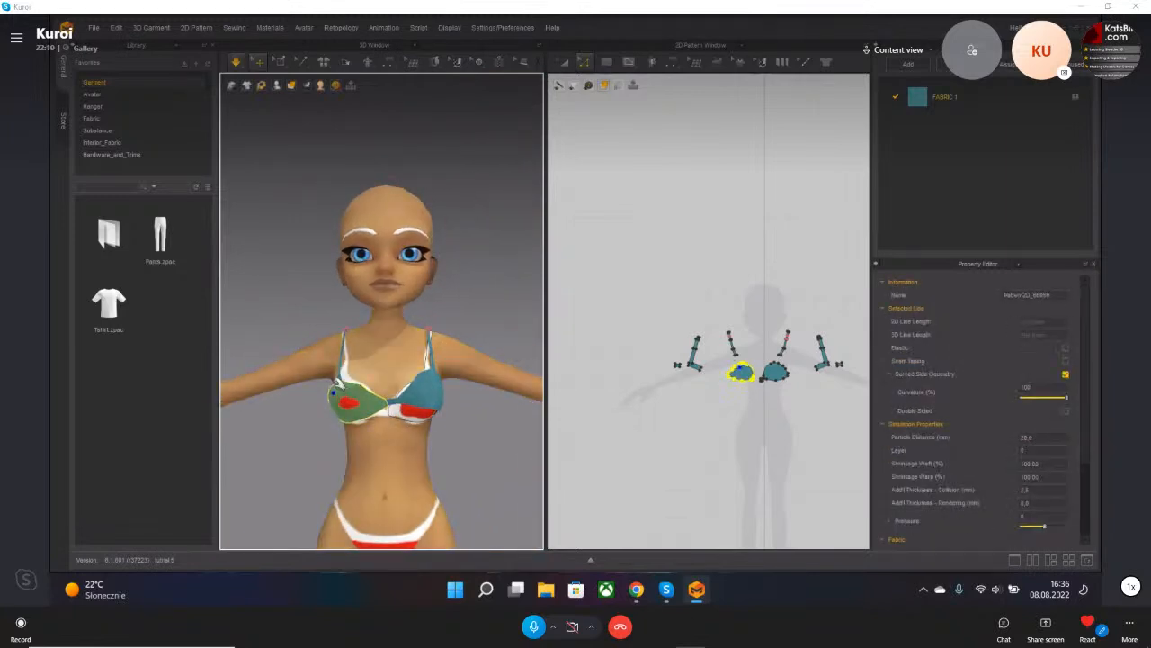
right_drag(352, 349, 419, 360)
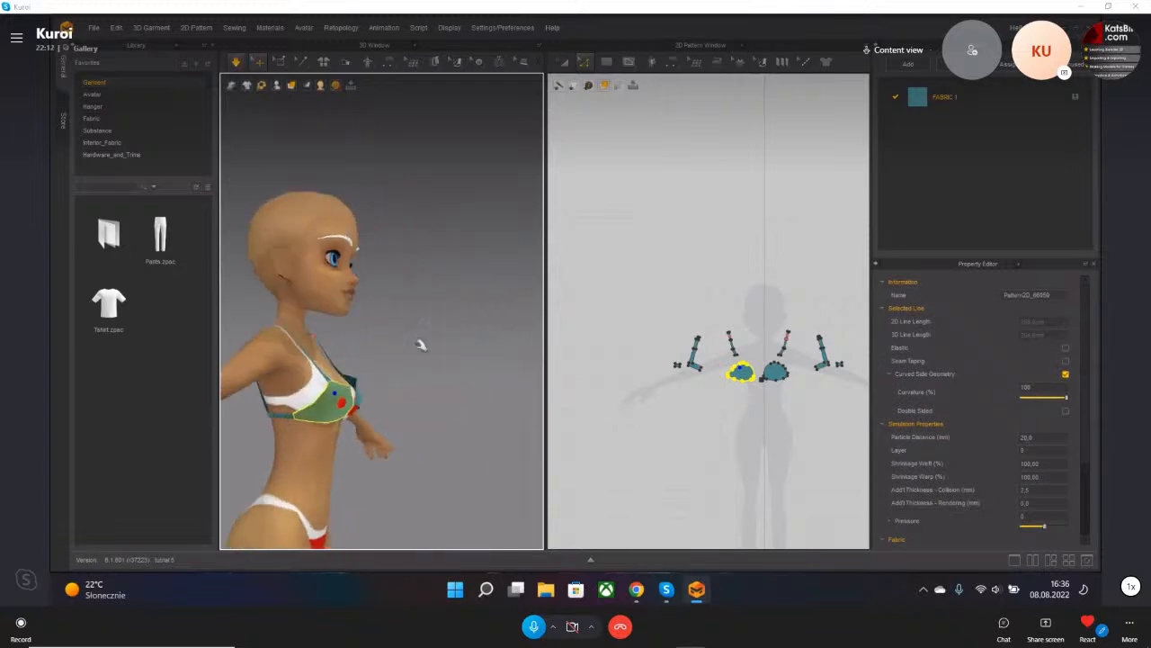
scroll(334, 405, up, 5)
right_drag(311, 419, 444, 360)
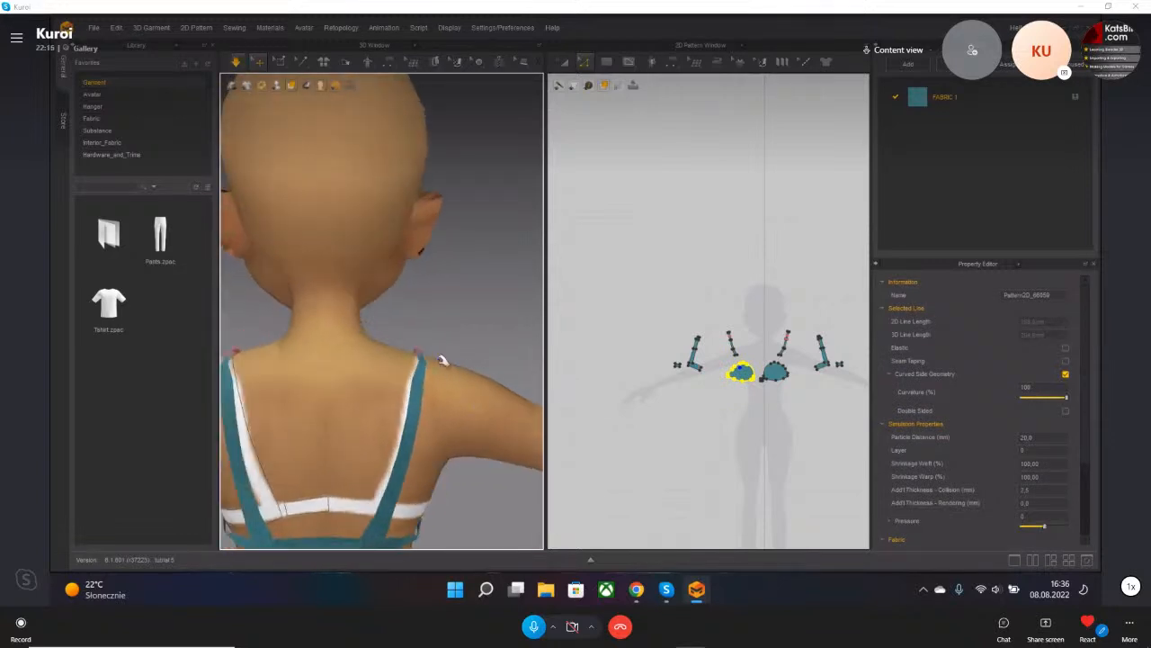
right_drag(460, 416, 347, 414)
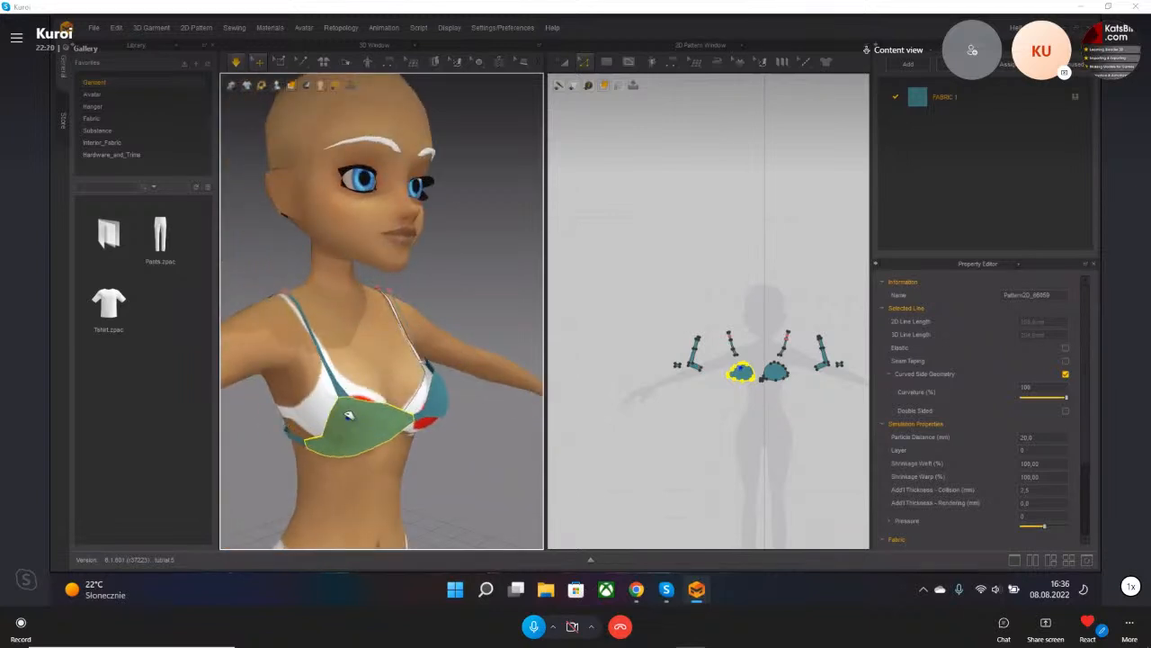
click(443, 400)
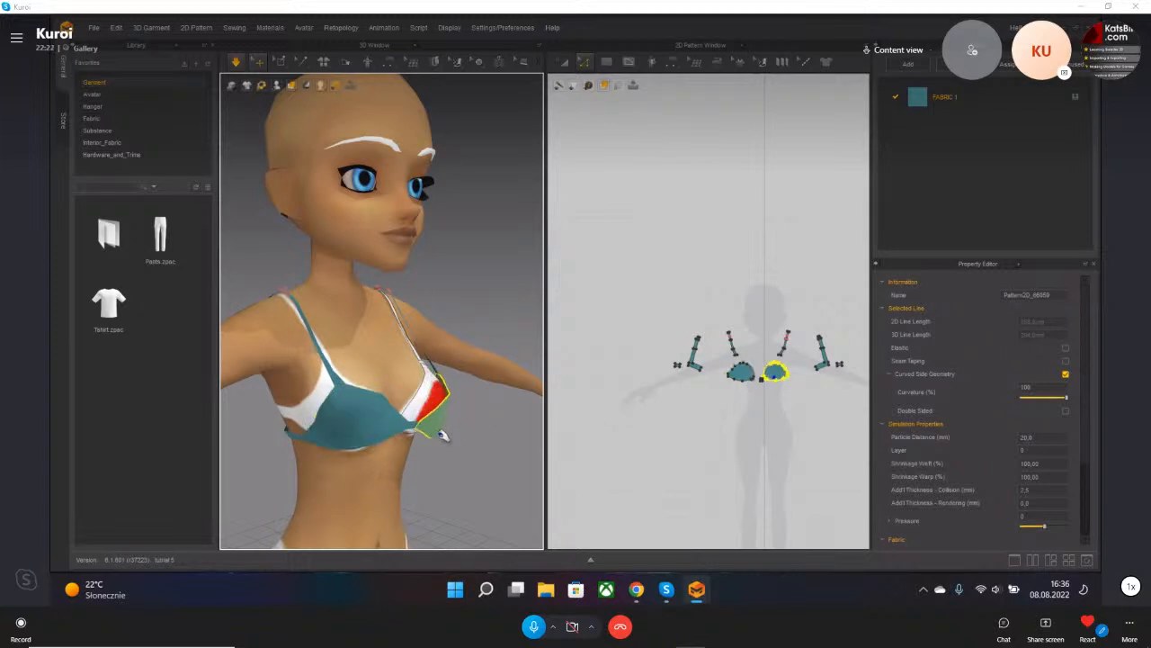
- Pull both cups into place on the bust to better cover the avatar's white reference bra during simulation
right_drag(443, 400, 358, 397)
key(space)
right_drag(441, 408, 478, 412)
drag(461, 404, 446, 370)
click(322, 396)
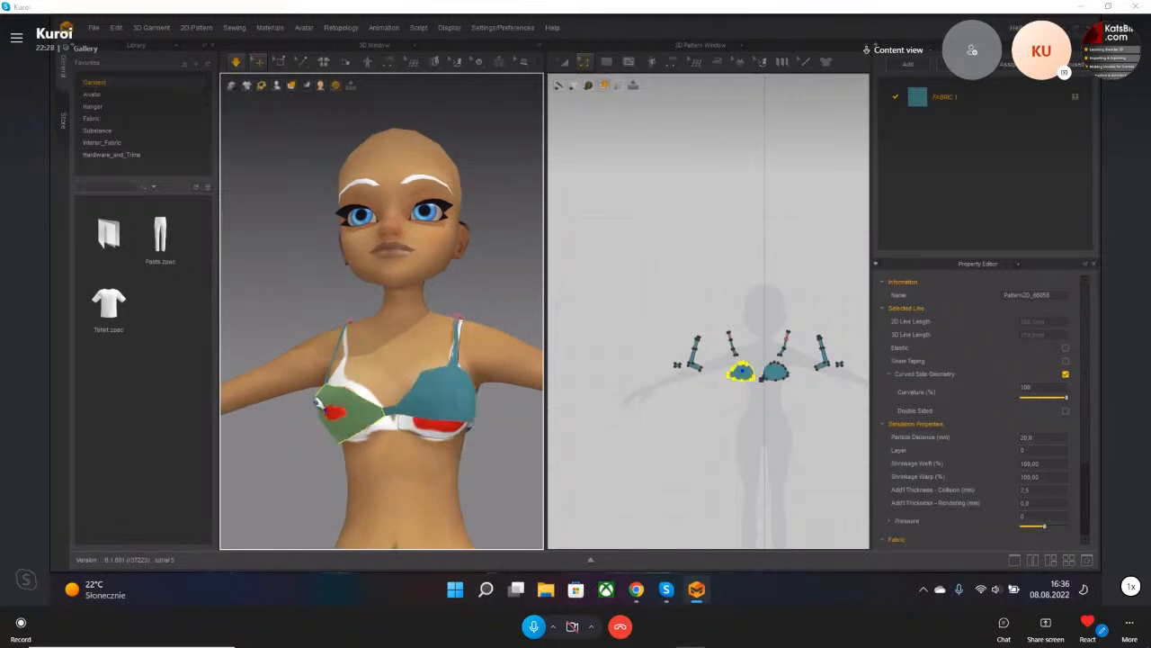
click(445, 388)
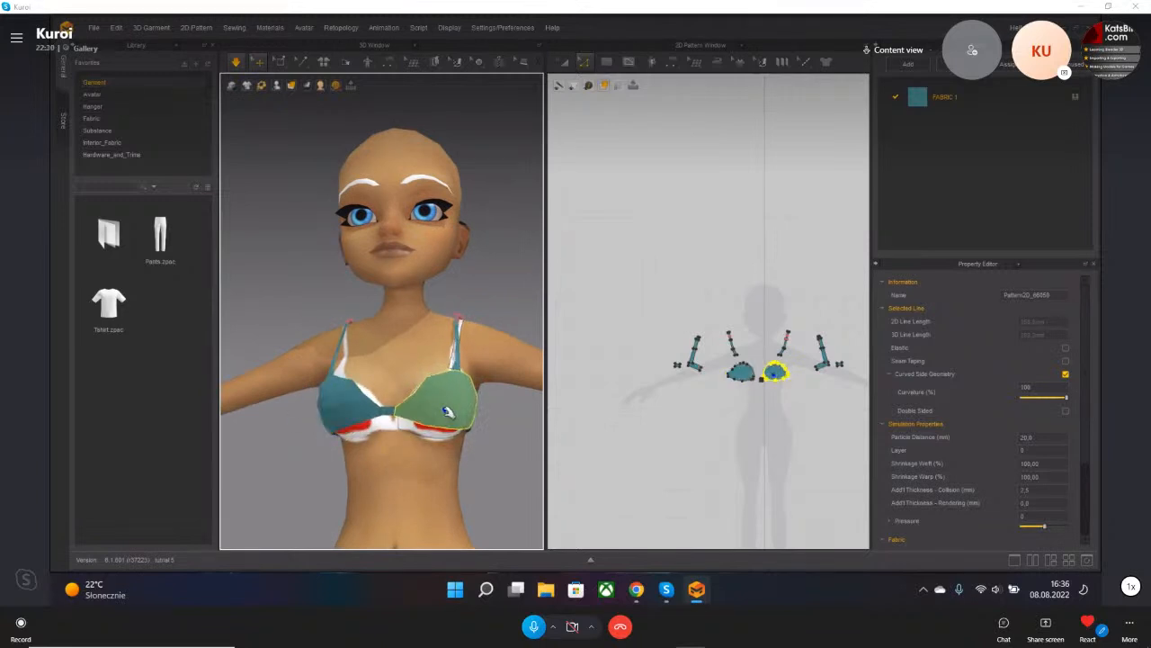
scroll(421, 431, up, 3)
right_drag(422, 429, 450, 428)
key(space)
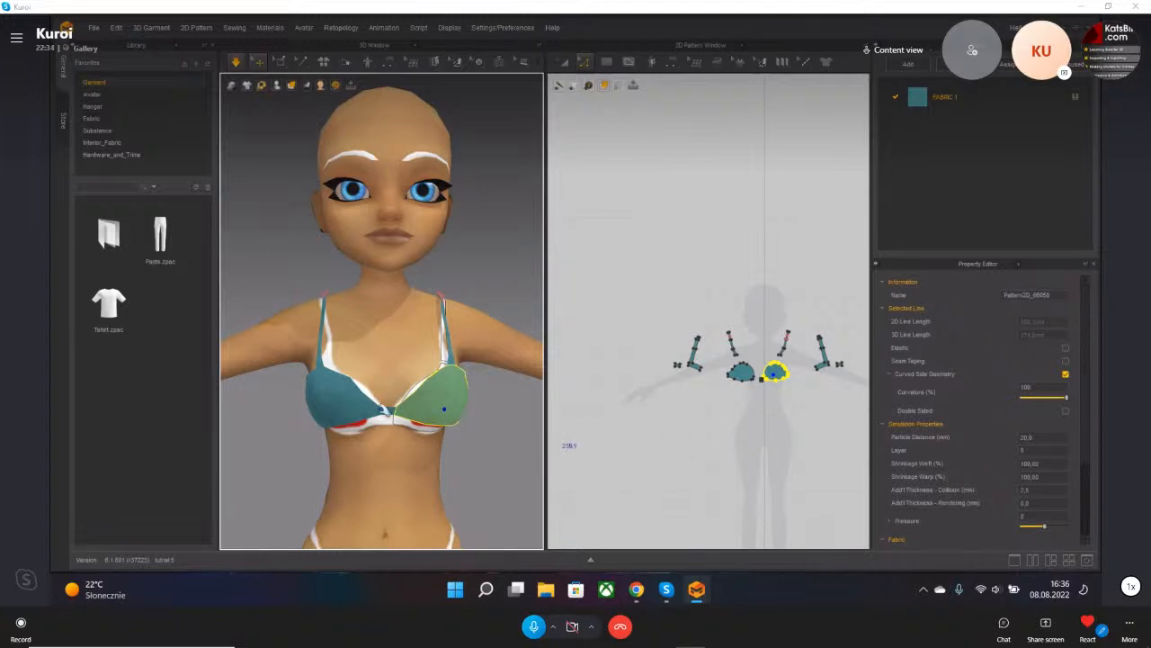
right_drag(435, 421, 452, 433)
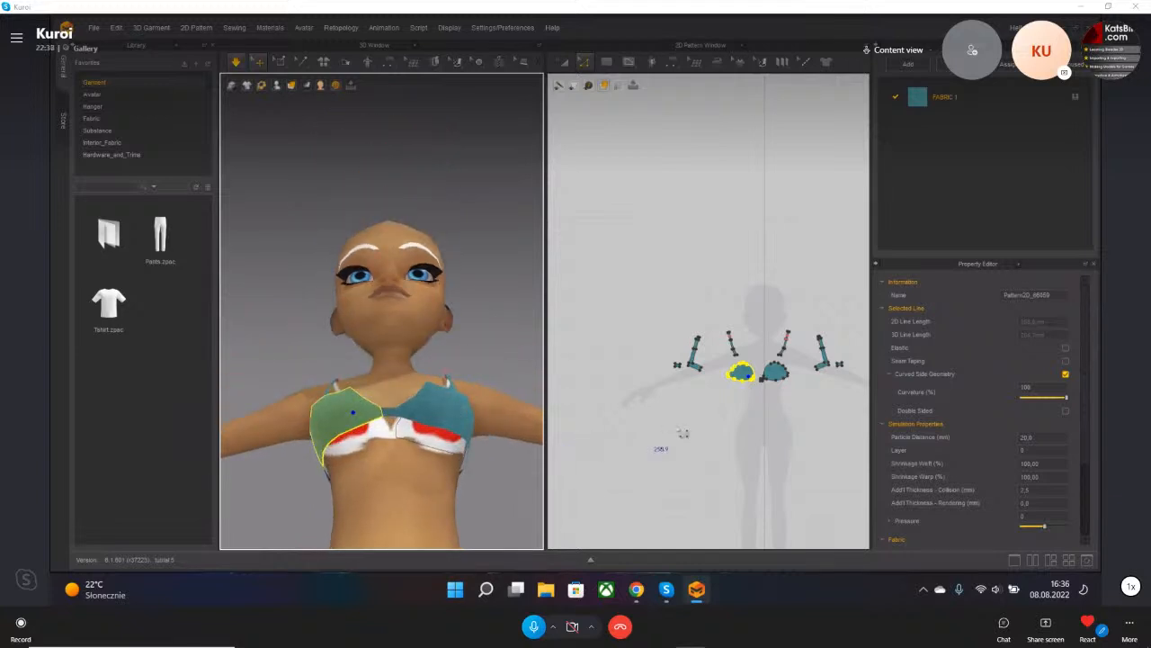
- Select all garment patterns and set the fabric's physical property preset to Wool
drag(602, 415, 893, 302)
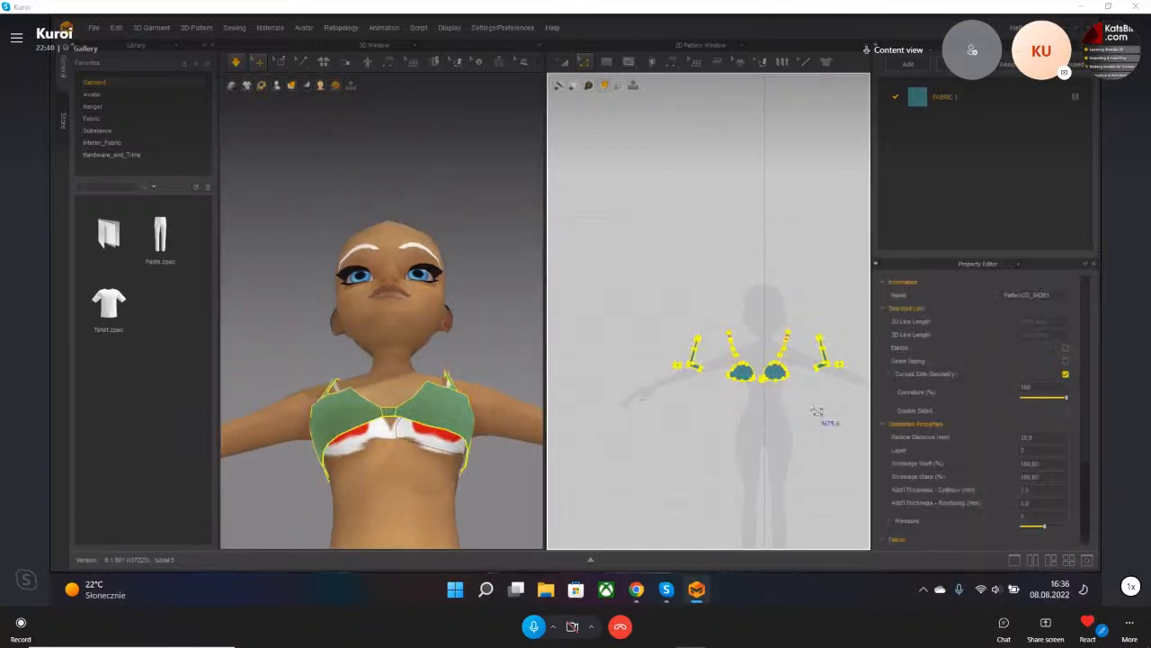
double_click(945, 97)
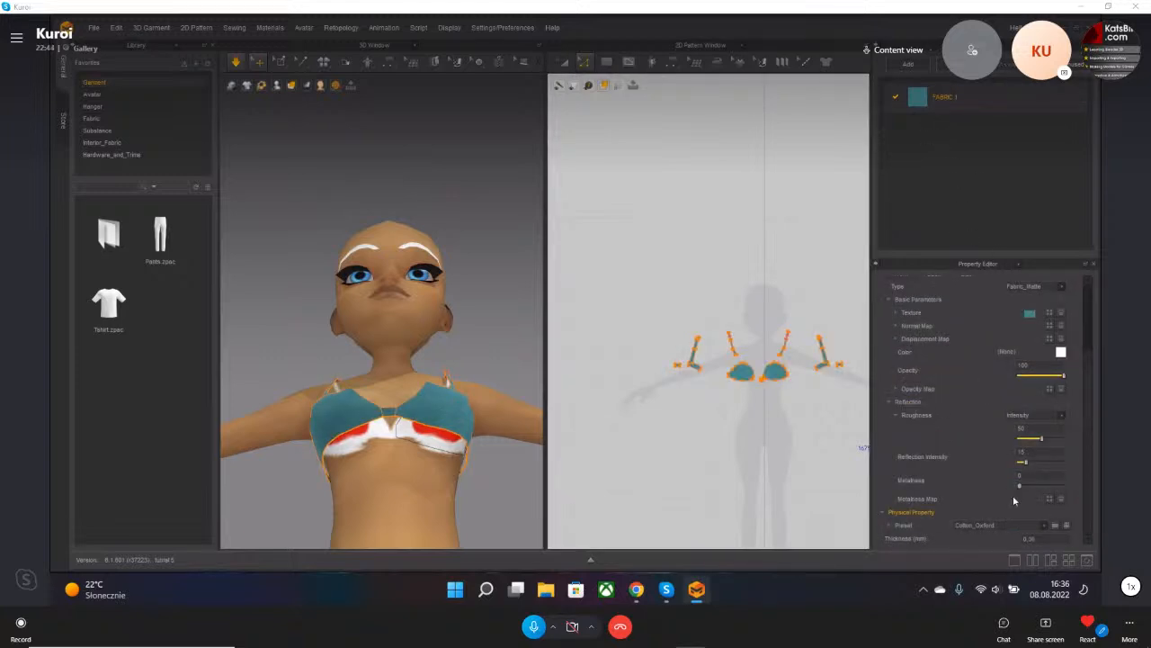
click(1022, 524)
drag(1046, 465, 1045, 509)
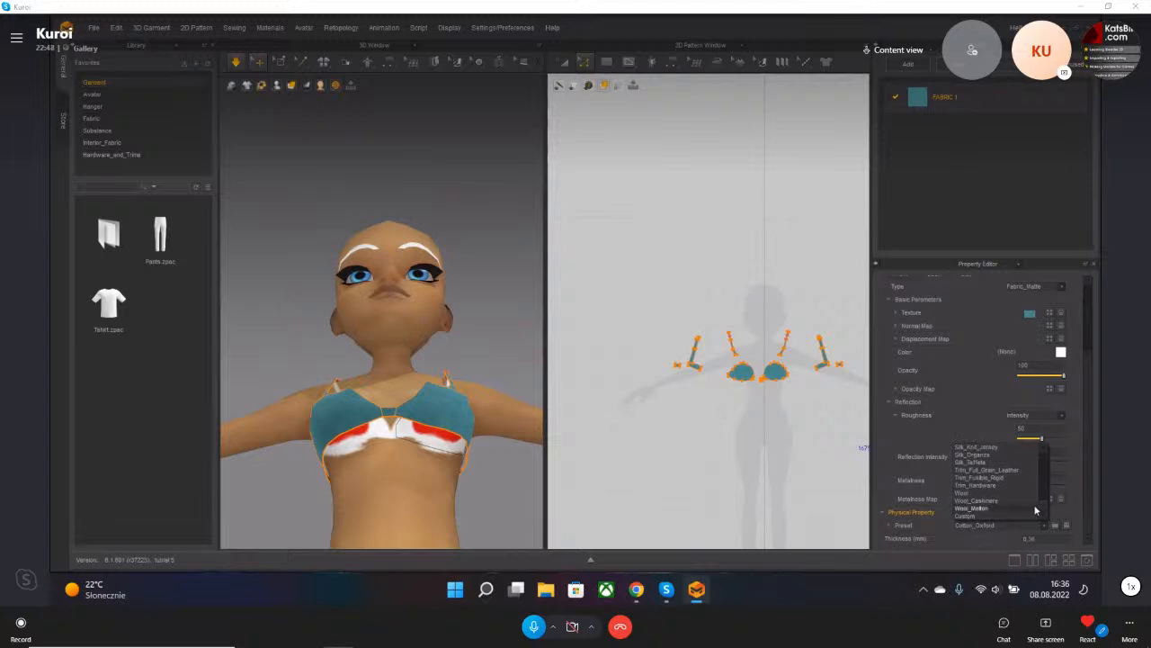
click(984, 493)
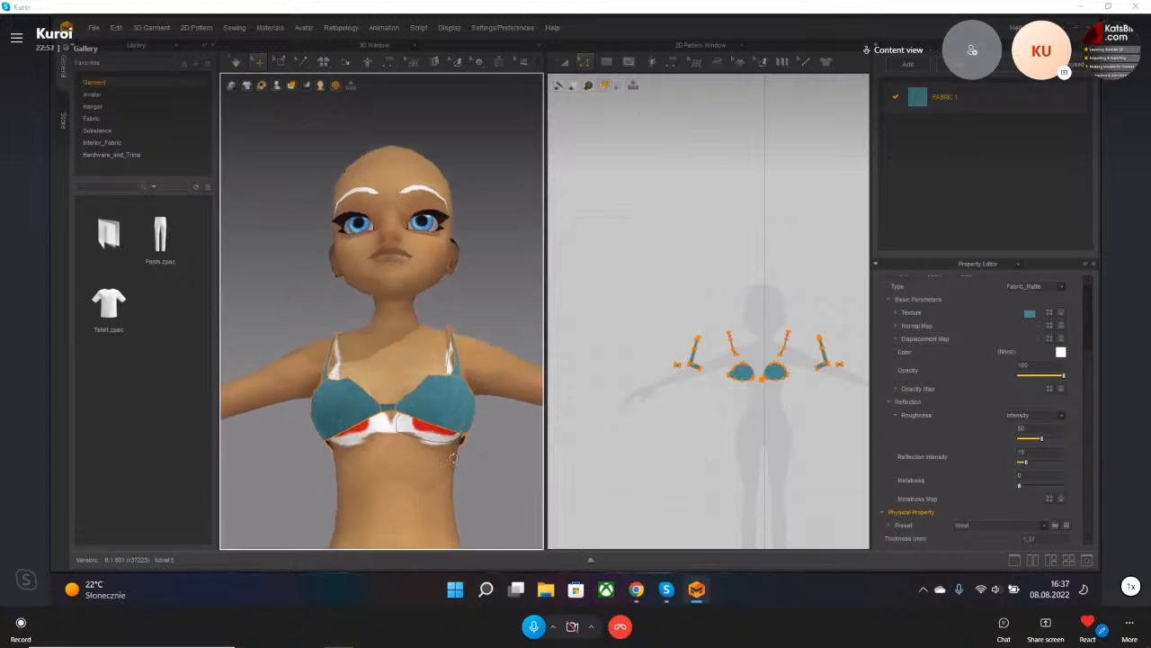
- Reposition both wool cups over the avatar's bust so they cover the white reference bra
click(441, 403)
click(340, 411)
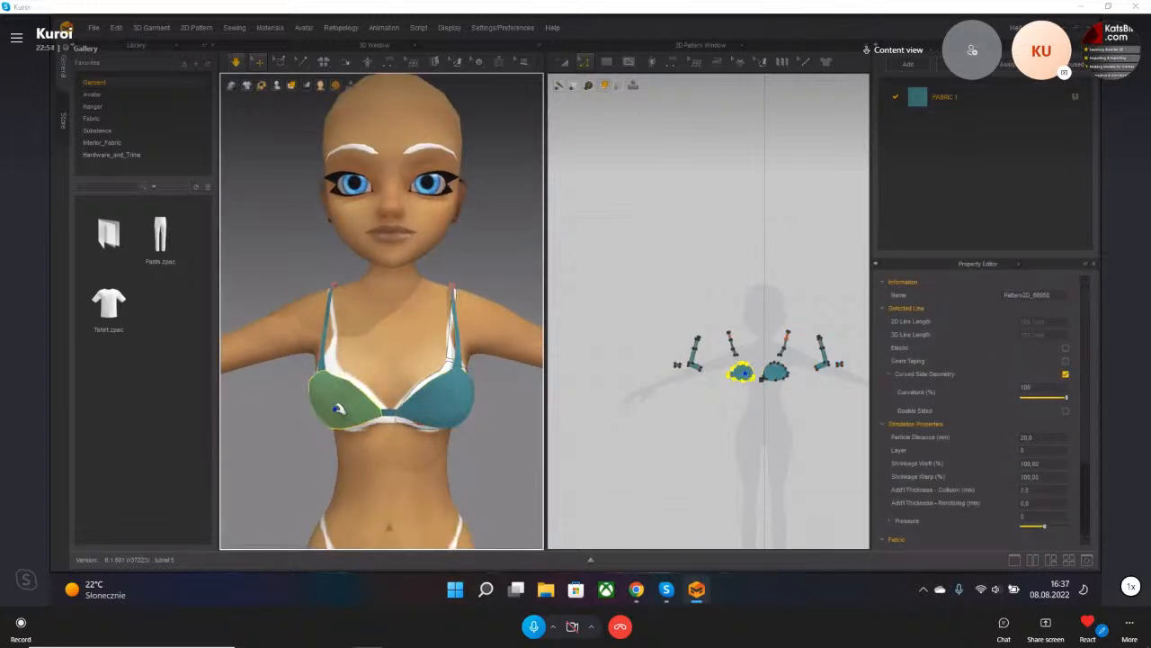
click(440, 413)
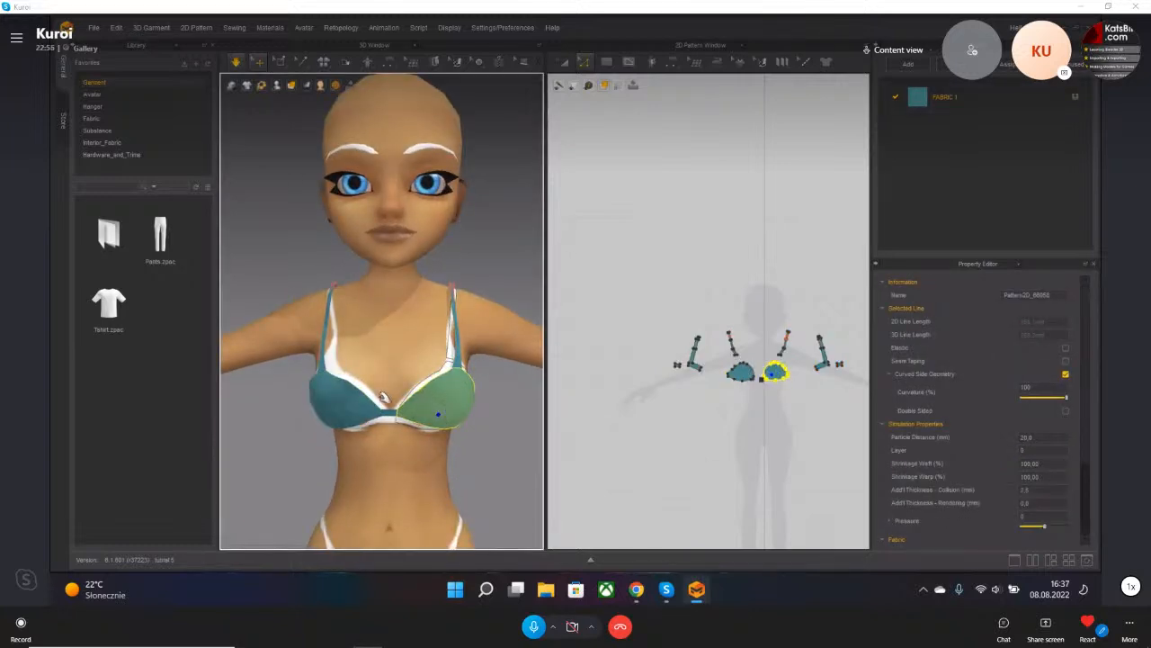
- Select all of the bikini top's patterns and set their particle distance to 10 mm
scroll(383, 398, up, 3)
right_drag(465, 452, 453, 467)
scroll(755, 406, up, 6)
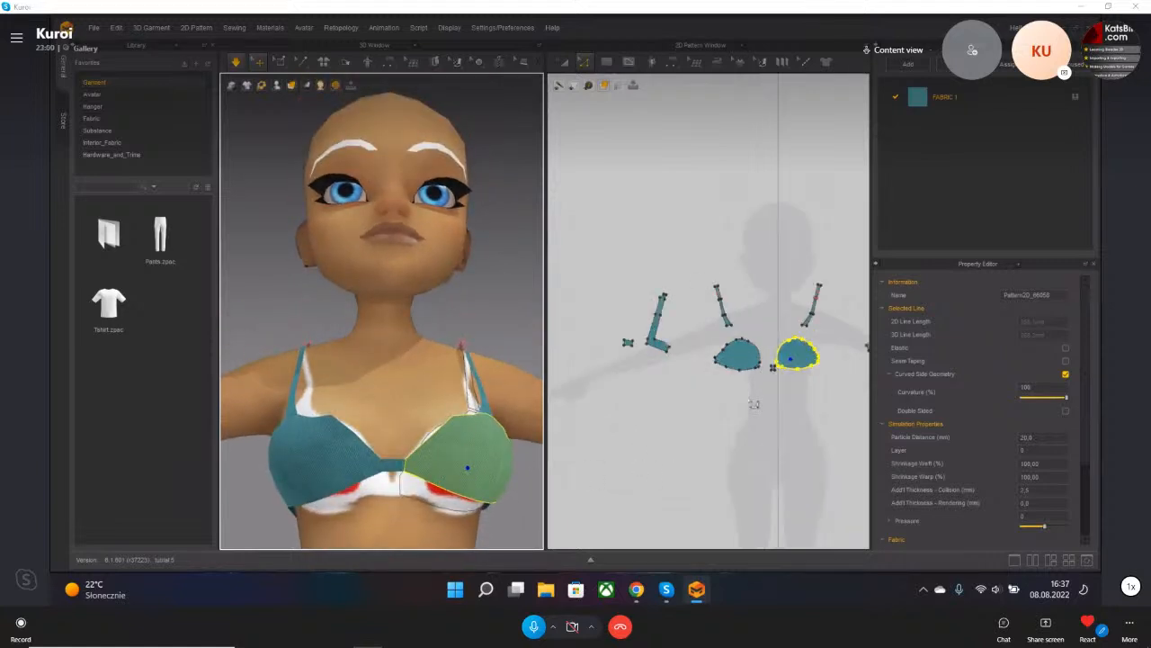
middle_drag(779, 393, 729, 386)
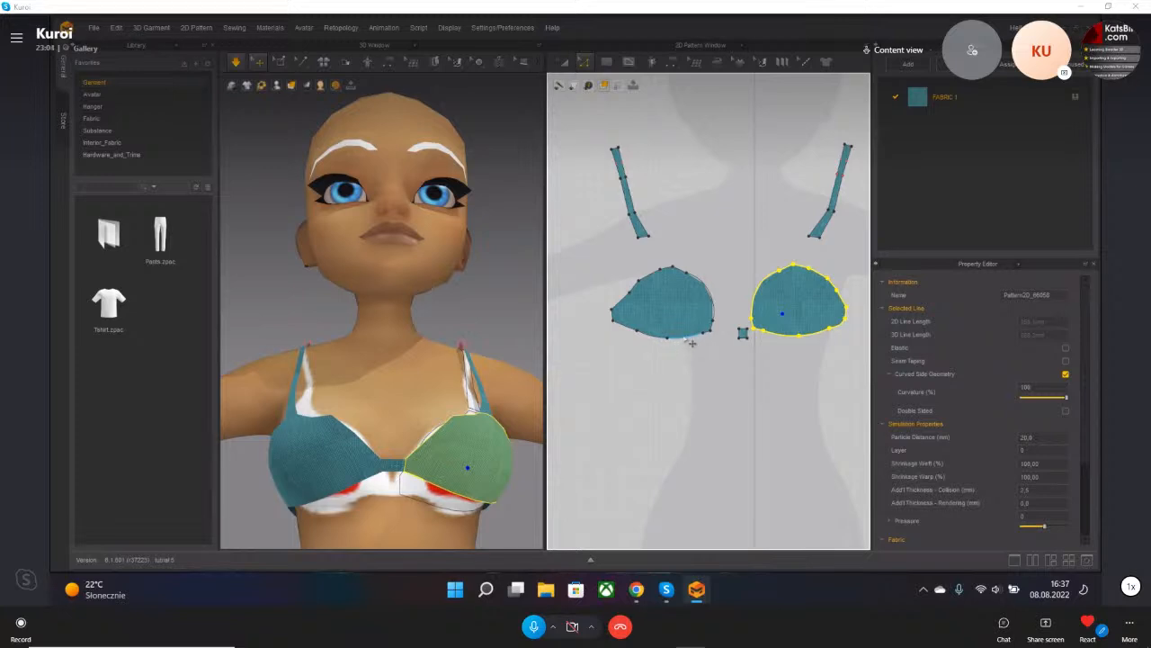
right_drag(401, 453, 396, 455)
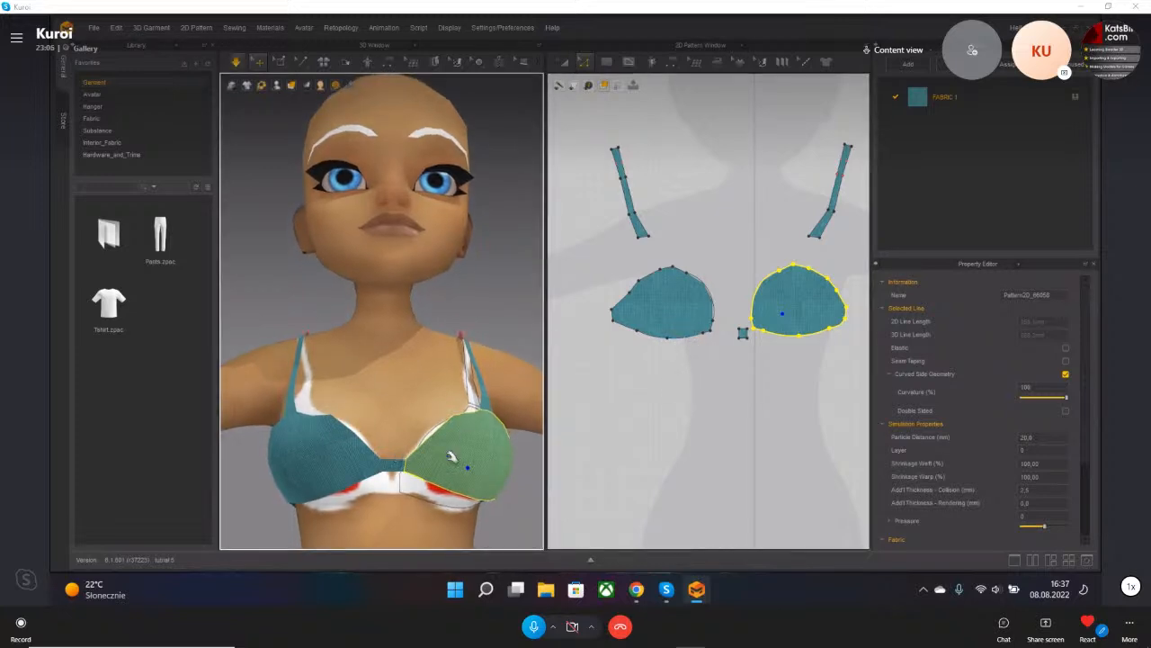
scroll(628, 379, down, 5)
click(690, 403)
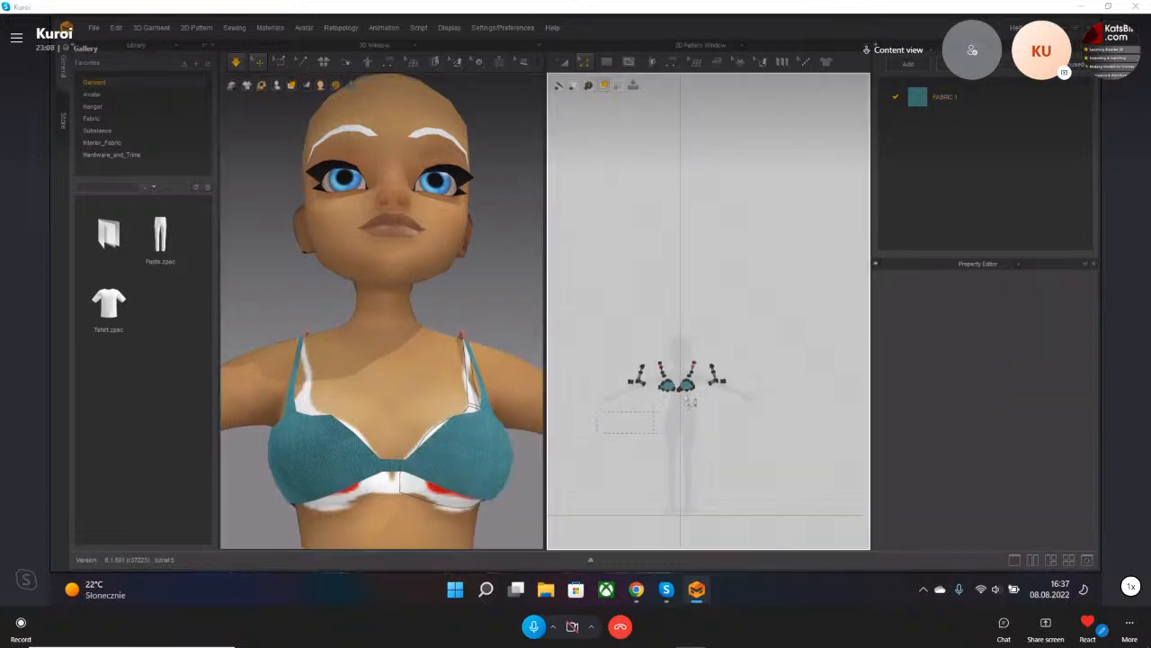
drag(765, 333, 763, 331)
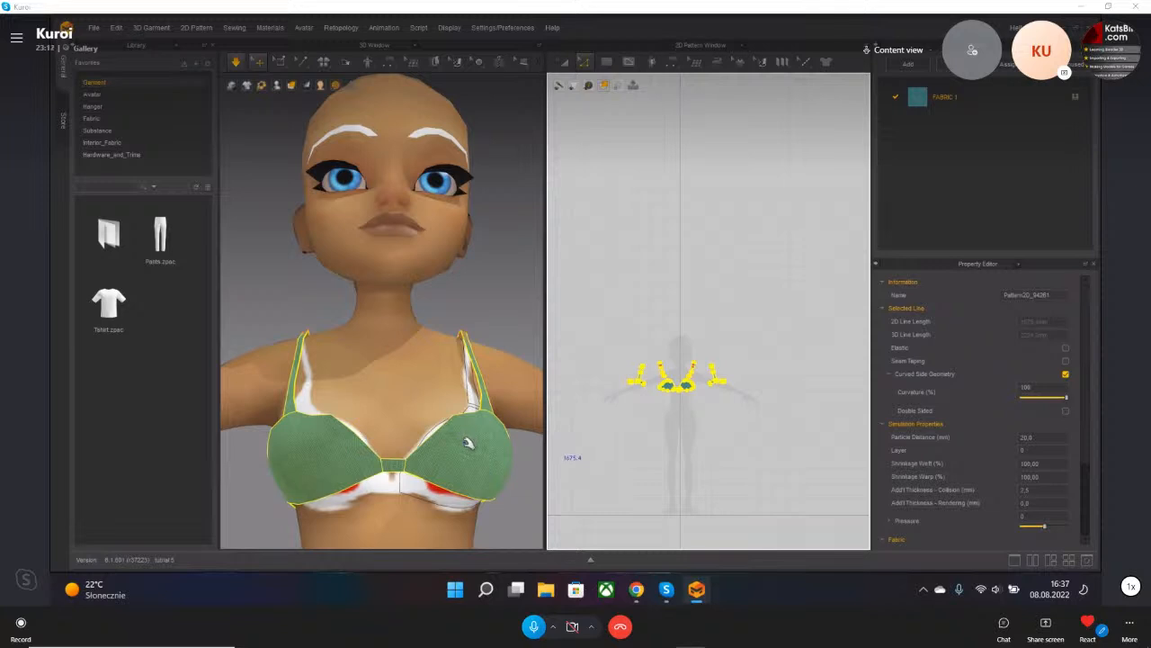
middle_drag(680, 413, 685, 386)
scroll(684, 387, up, 5)
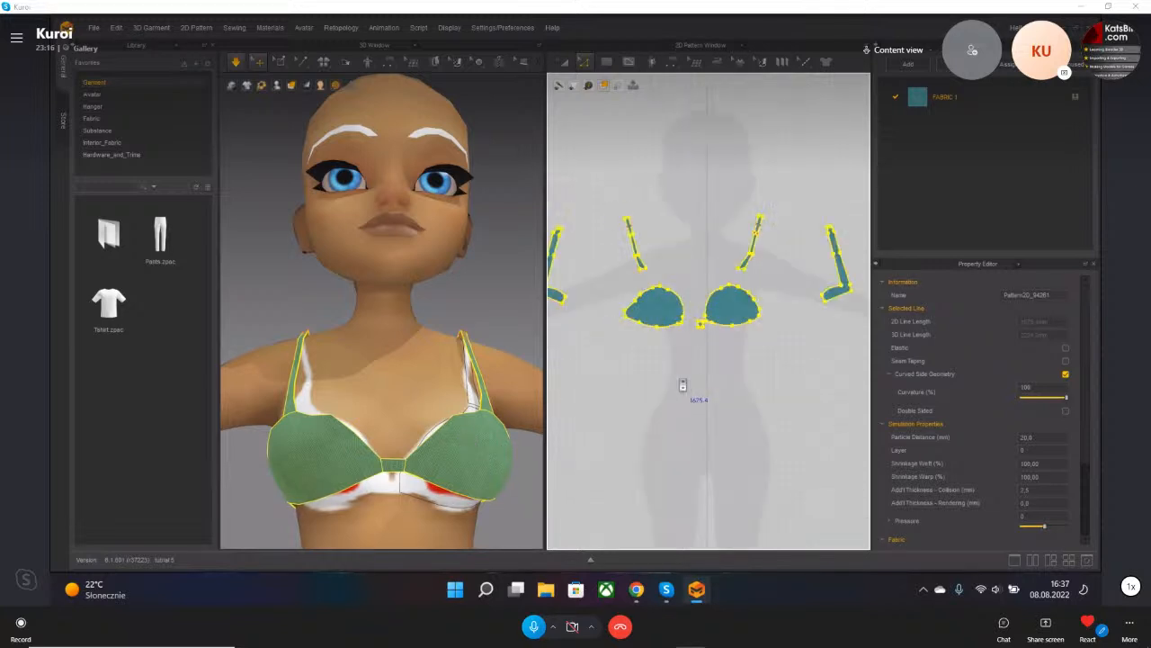
scroll(962, 459, down, 3)
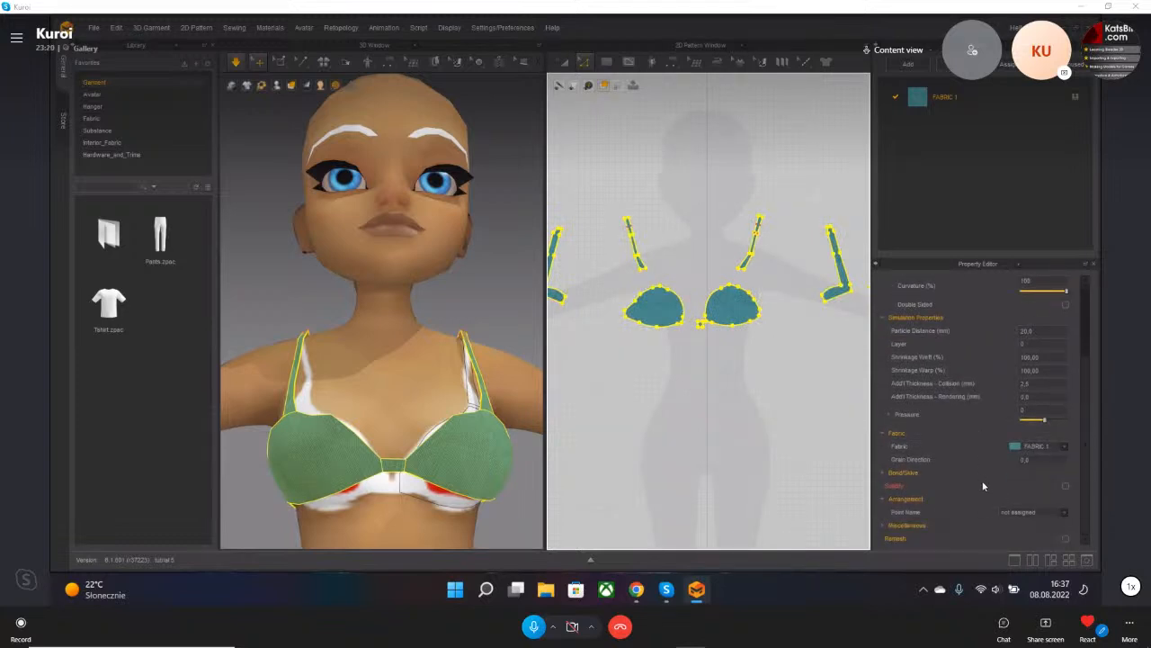
click(1029, 333)
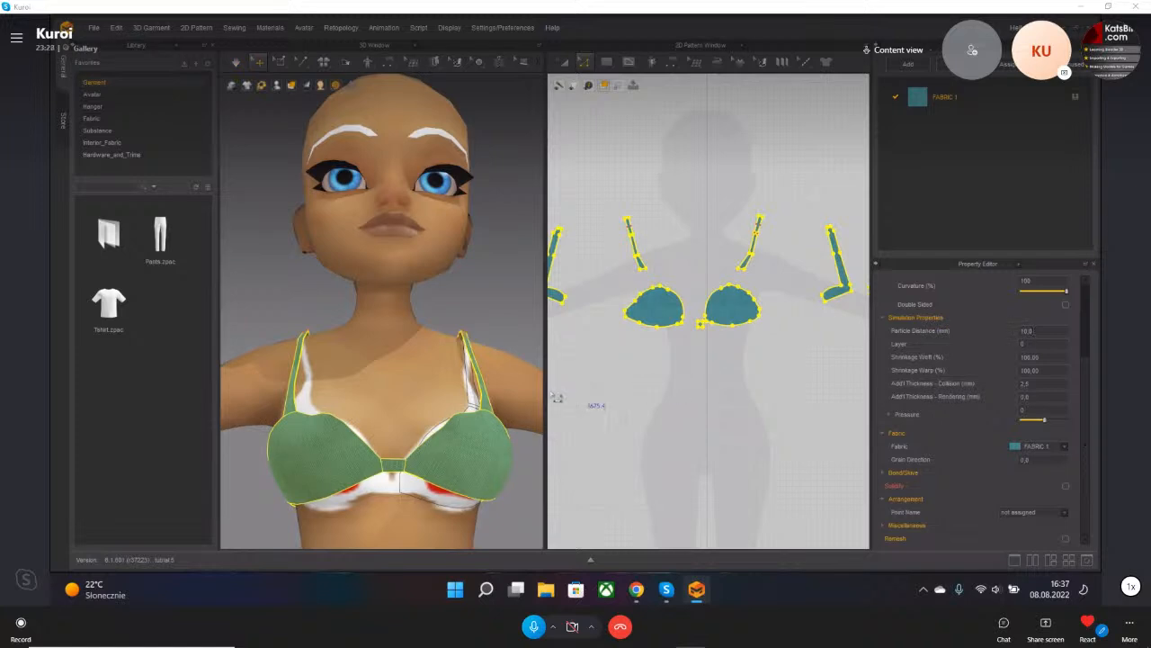
- Simulate the garment at the finer particle distance and pull both cups into place on the bust
click(236, 62)
drag(289, 437, 294, 405)
click(285, 434)
click(487, 435)
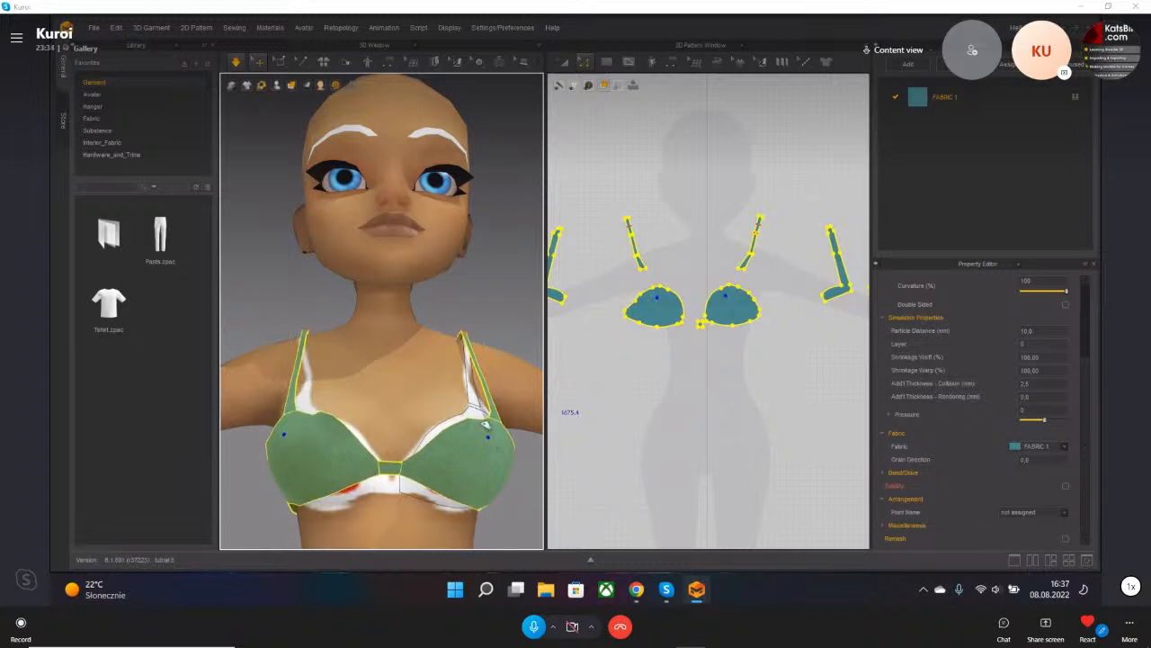
drag(478, 437, 466, 421)
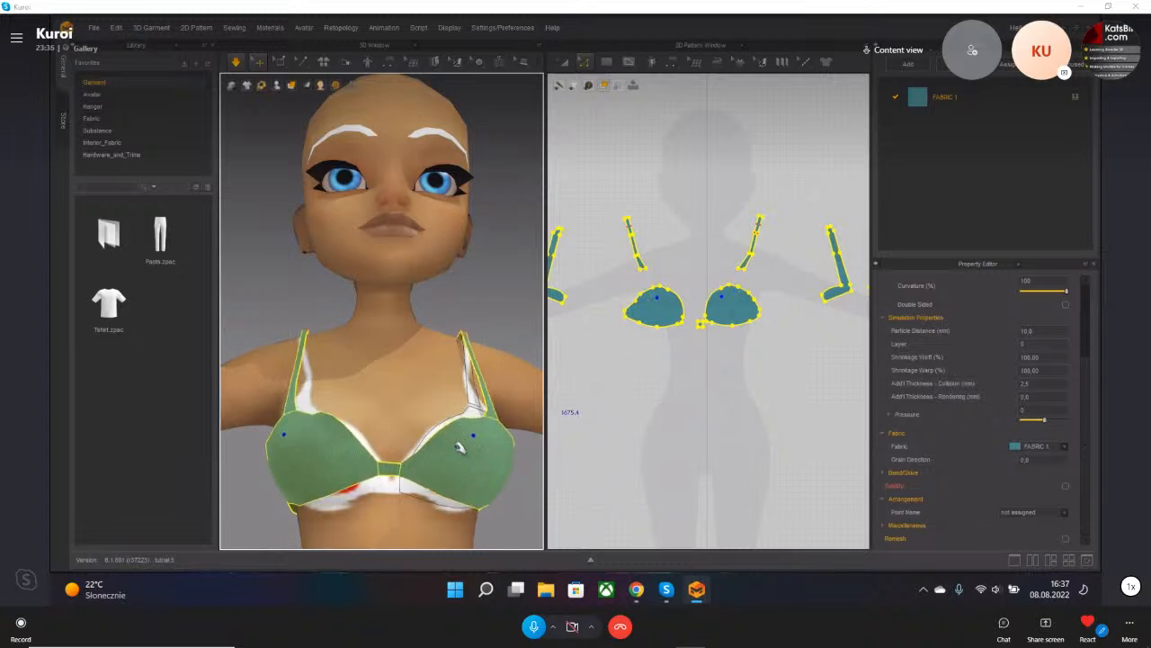
- Move the top strap point of the avatar's right cup pattern inward and slightly down
scroll(659, 289, up, 4)
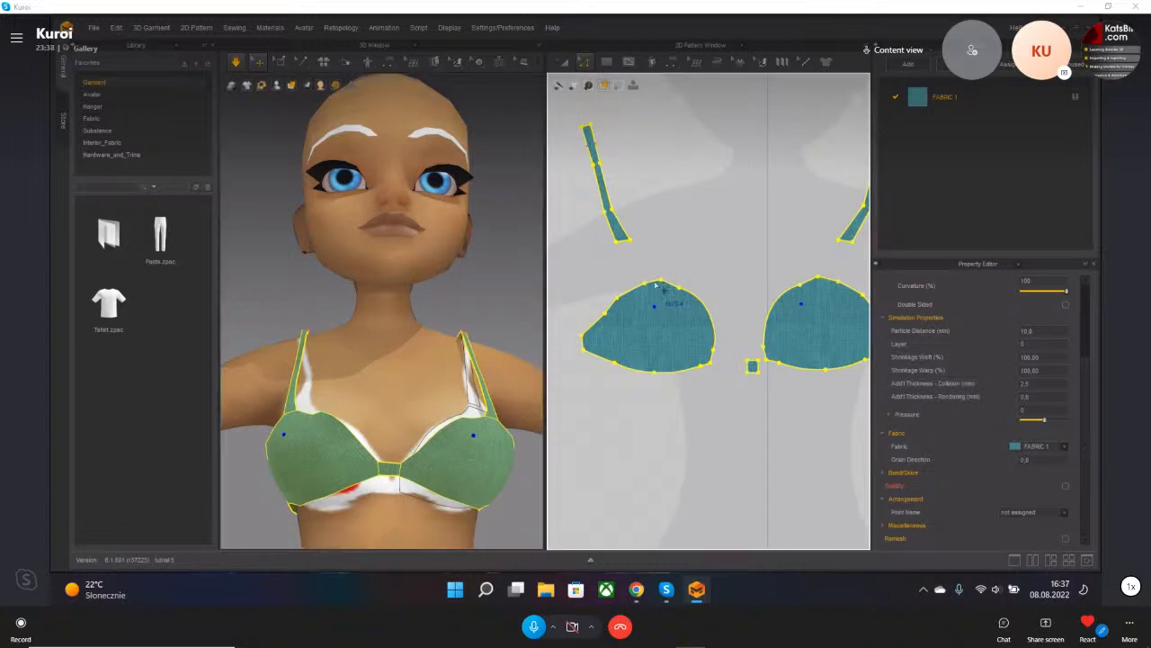
click(659, 286)
drag(654, 286, 668, 286)
click(694, 296)
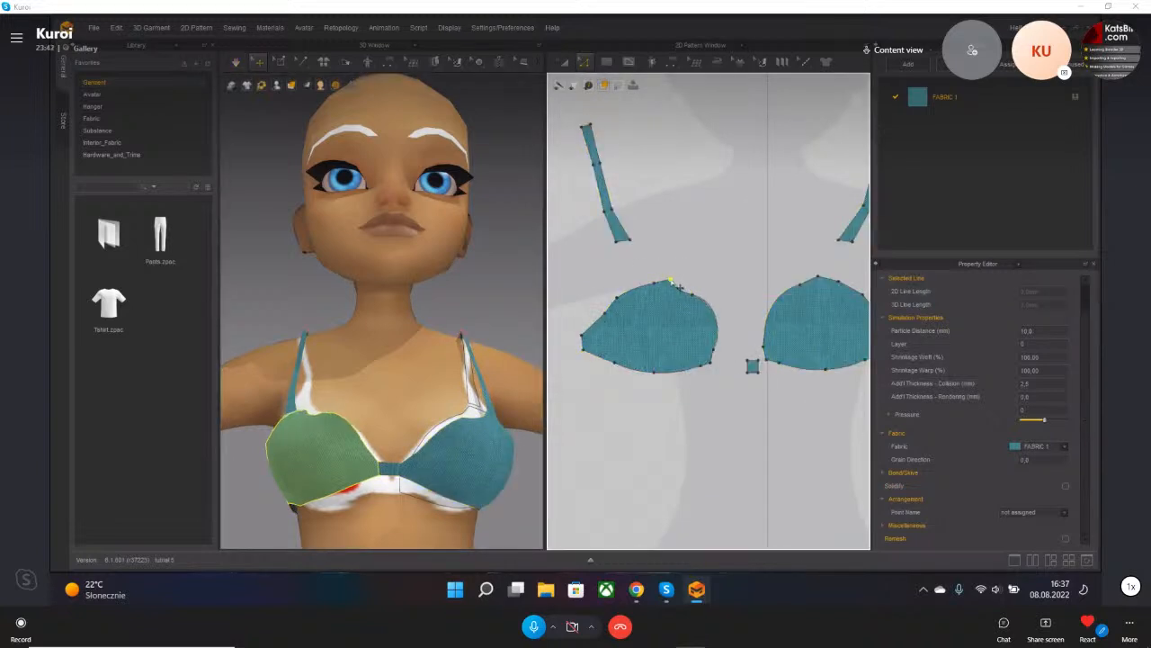
click(678, 288)
drag(671, 285, 671, 290)
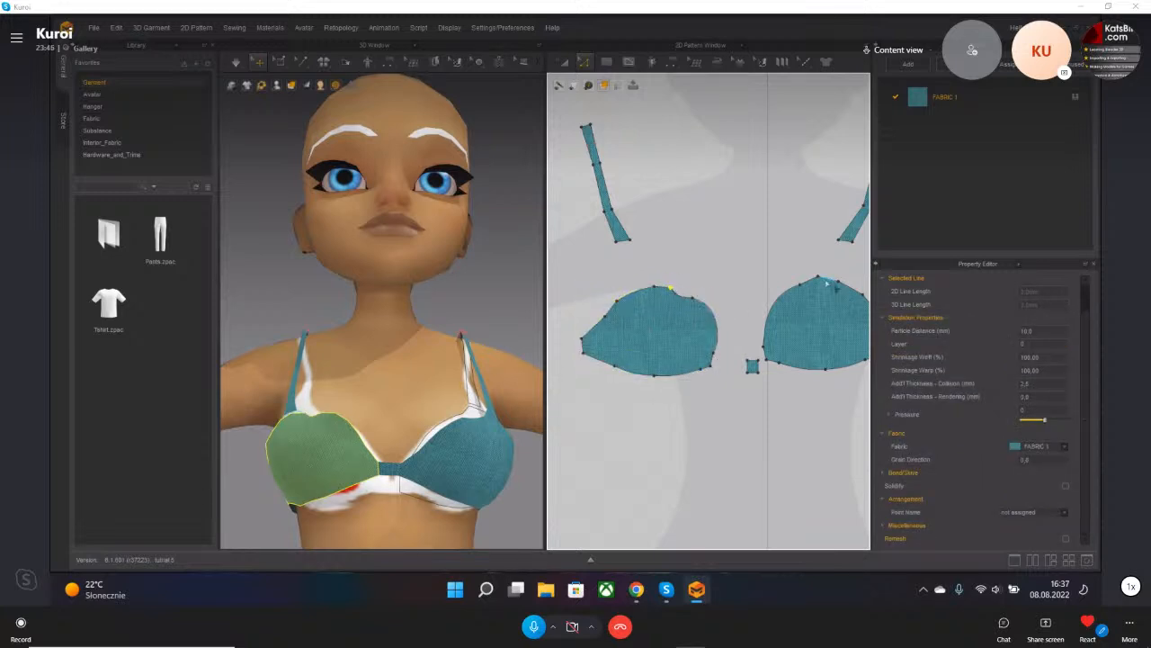
- Simulate the reshaped right cup and reposition both cups over the white reference bra
click(286, 457)
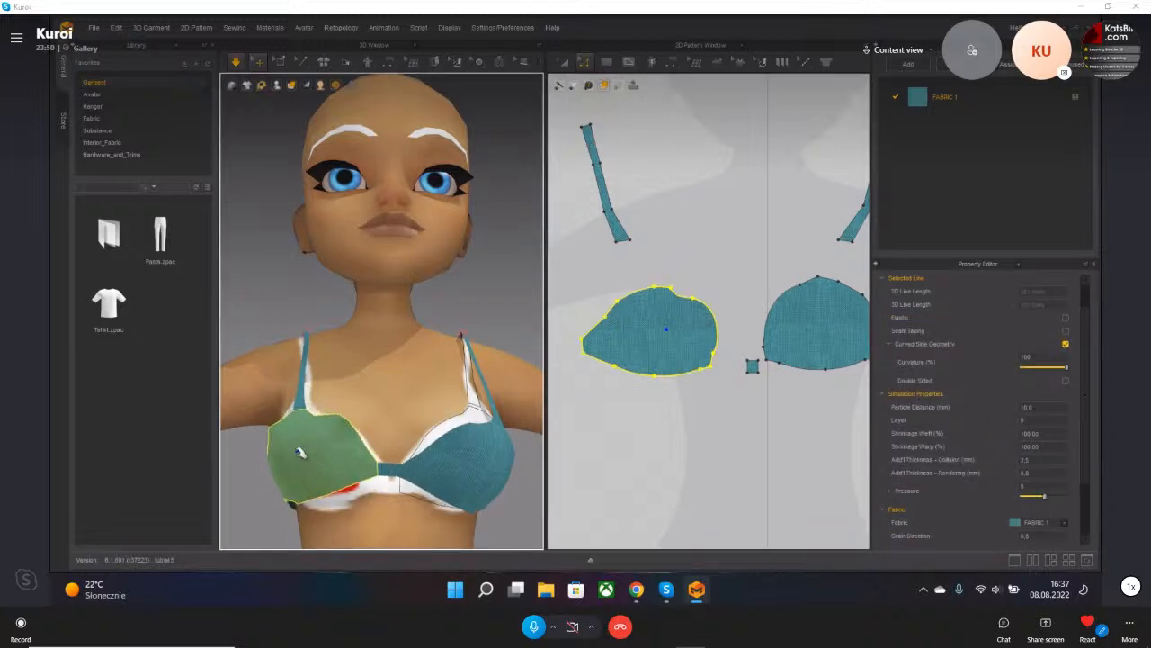
click(445, 445)
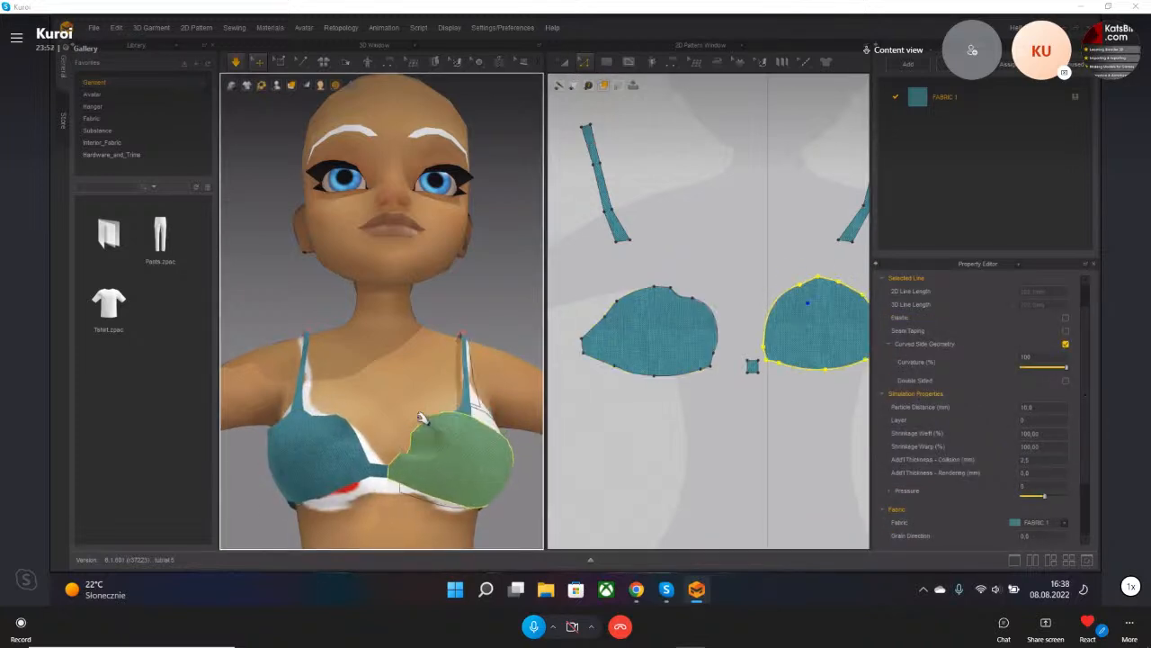
click(326, 459)
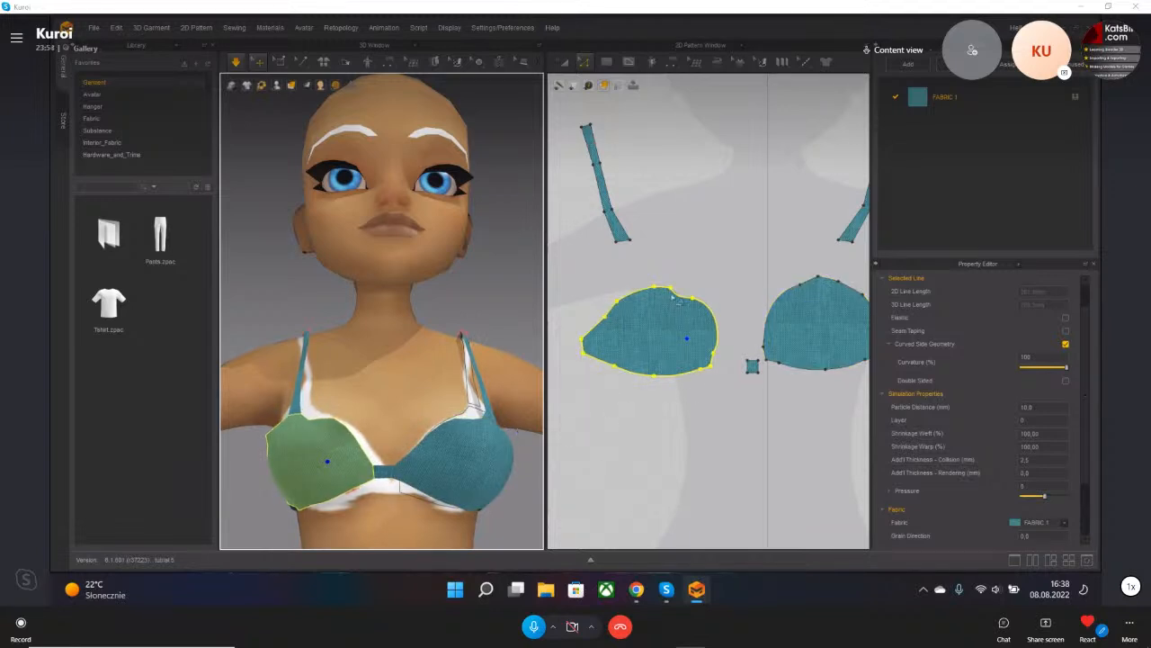
- Reshape the top of the avatar's left cup pattern into a flat strap edge about 10 mm wide
click(817, 284)
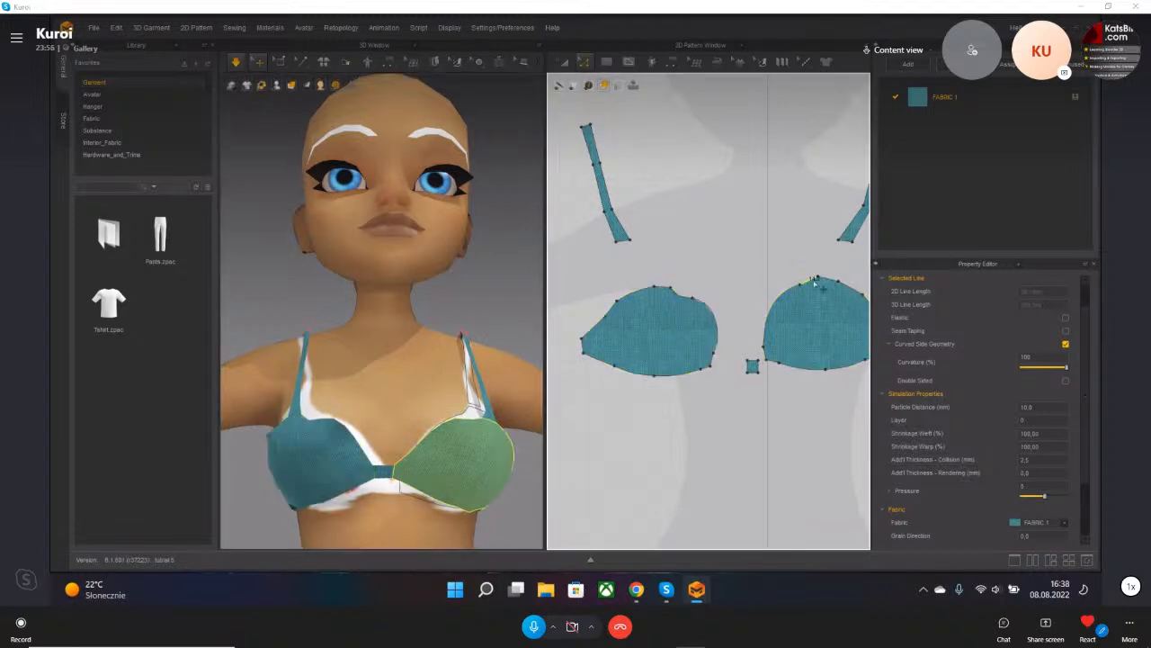
scroll(814, 292, up, 3)
click(766, 328)
click(671, 63)
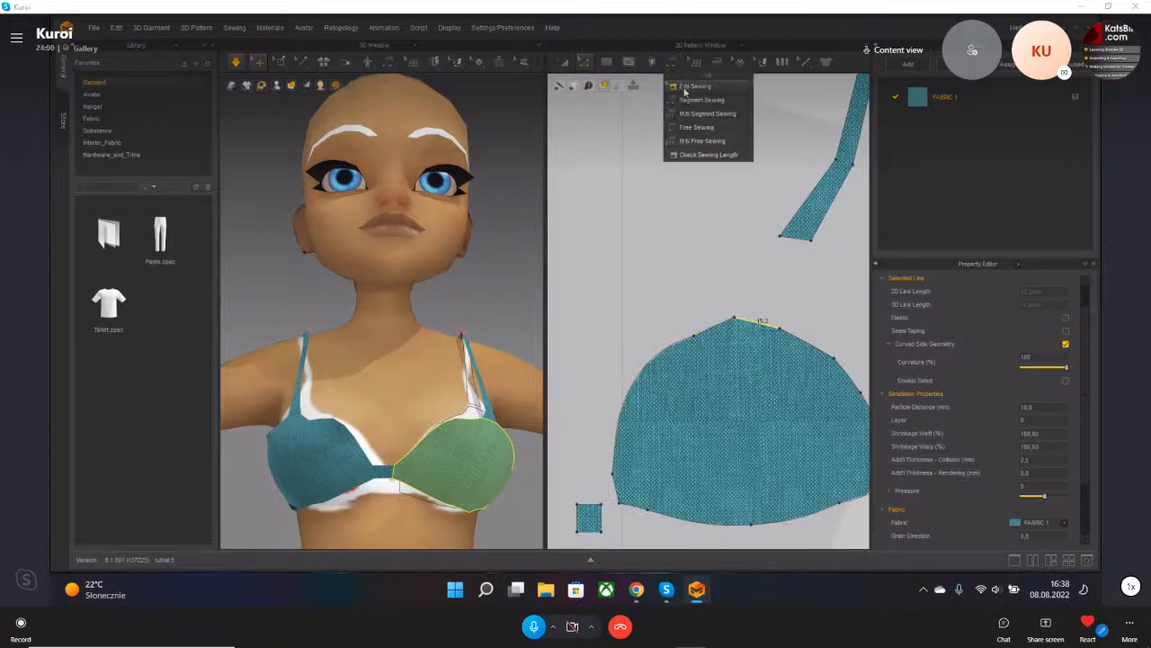
click(689, 86)
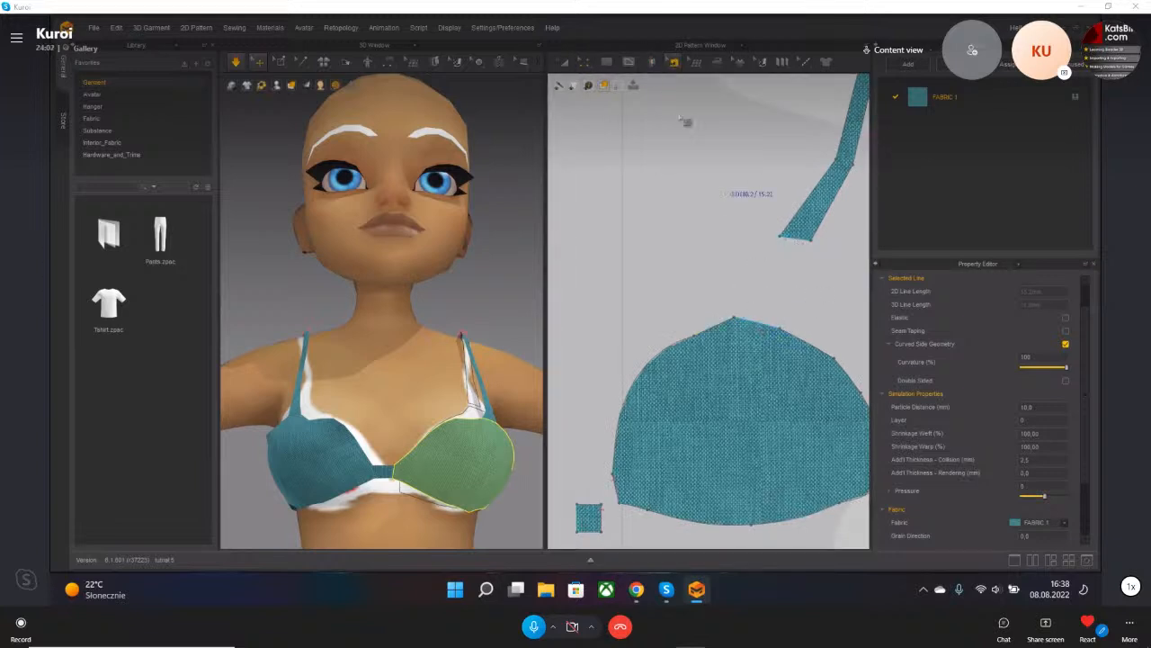
click(587, 67)
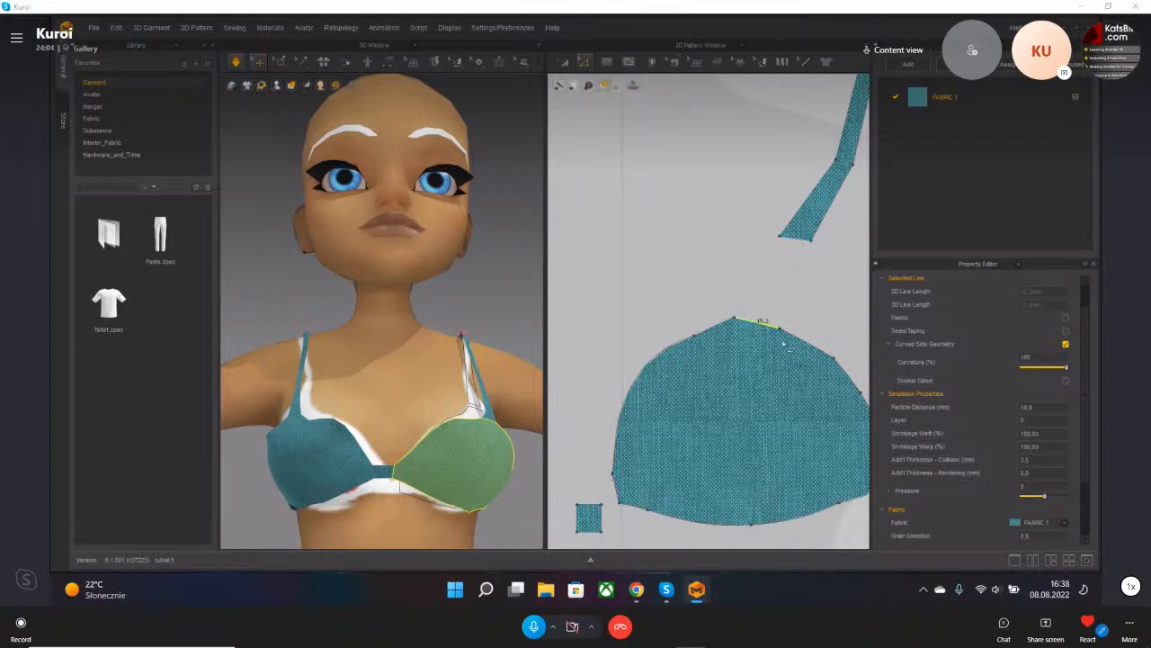
drag(781, 333, 736, 325)
click(729, 325)
click(749, 317)
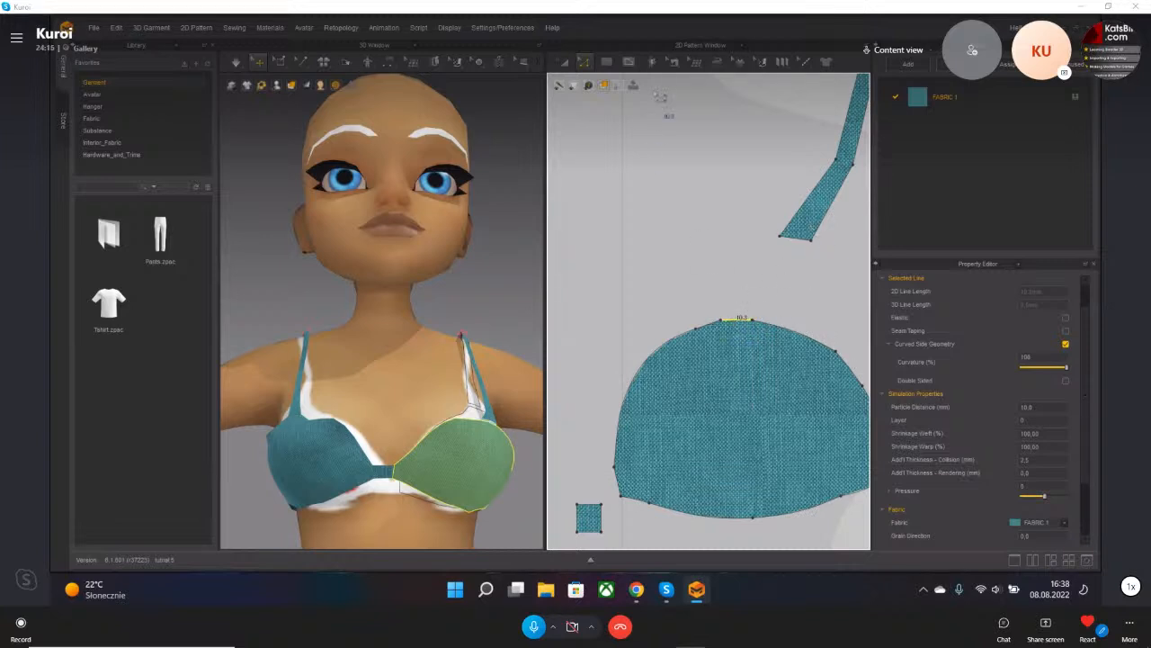
- Delete the seam joining the left strap's lower end to the flat top edge of its cup
click(673, 61)
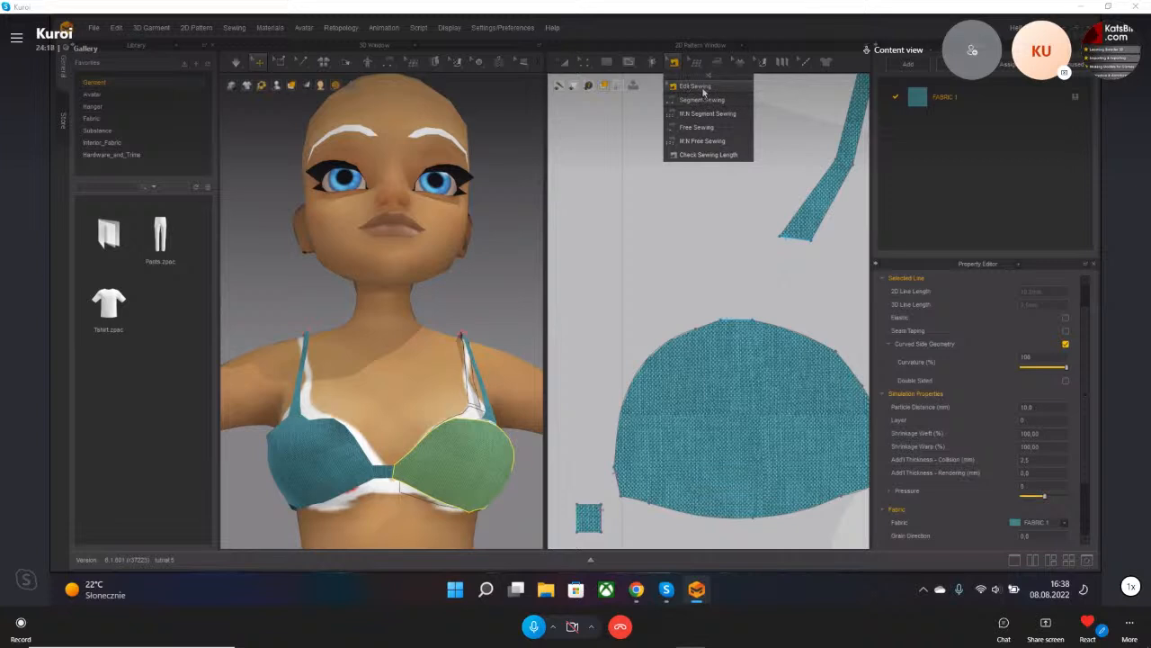
click(704, 88)
click(798, 240)
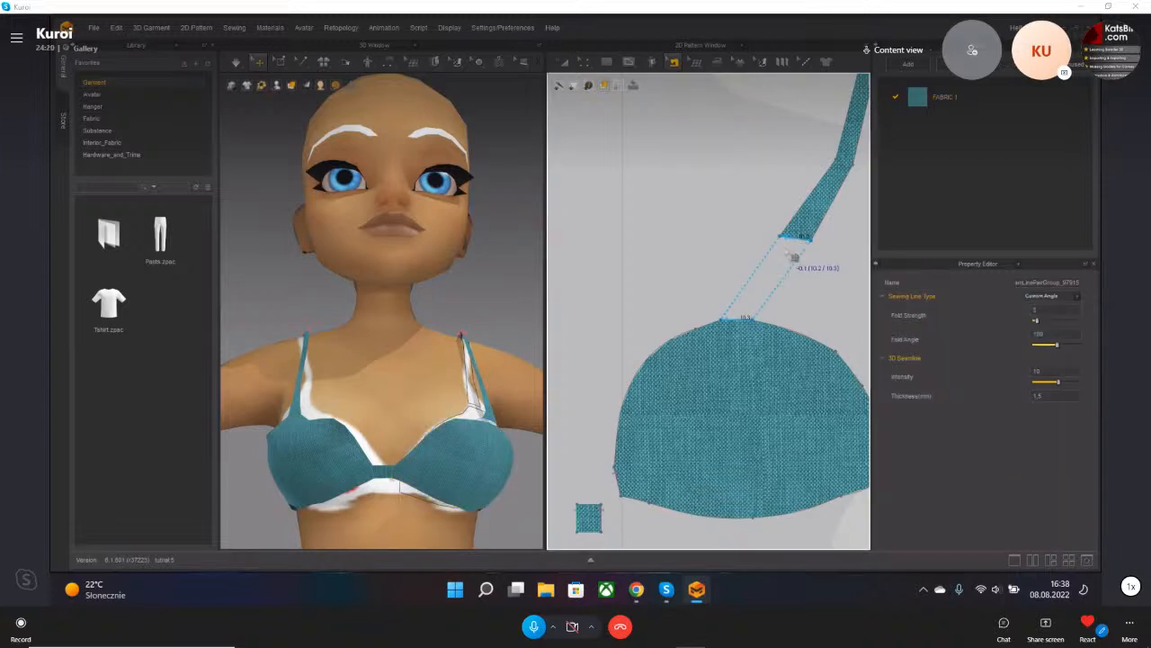
key(Delete)
- Sew the left strap's lower end to the short cup segment on the inner side of the flat top edge
click(674, 62)
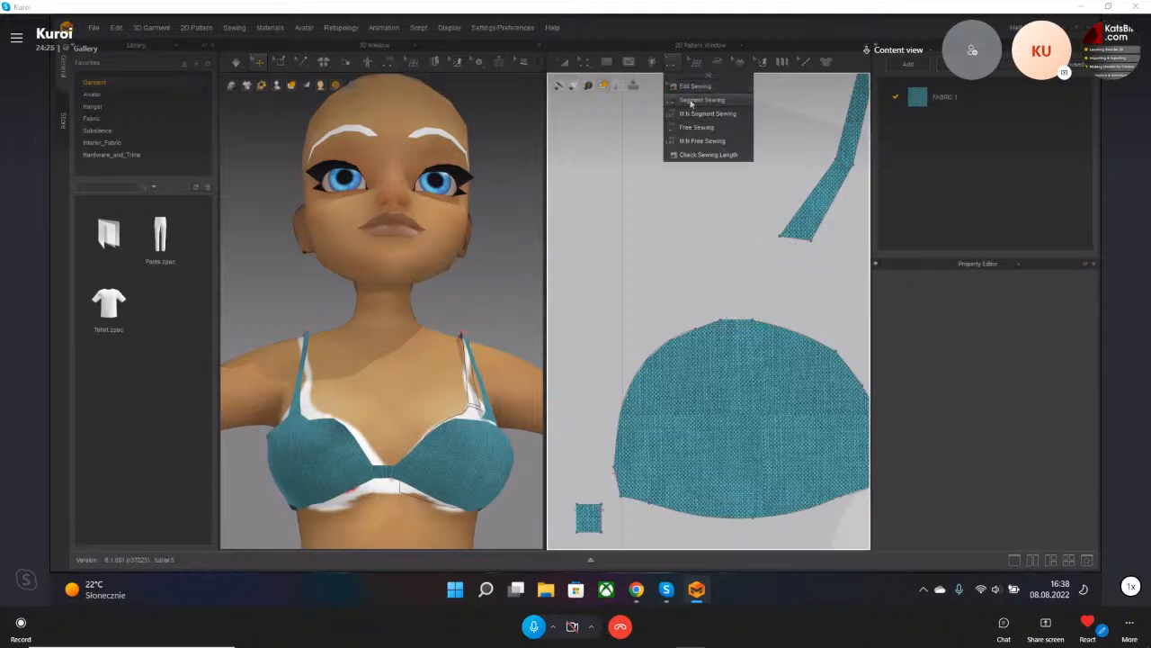
click(690, 101)
click(796, 237)
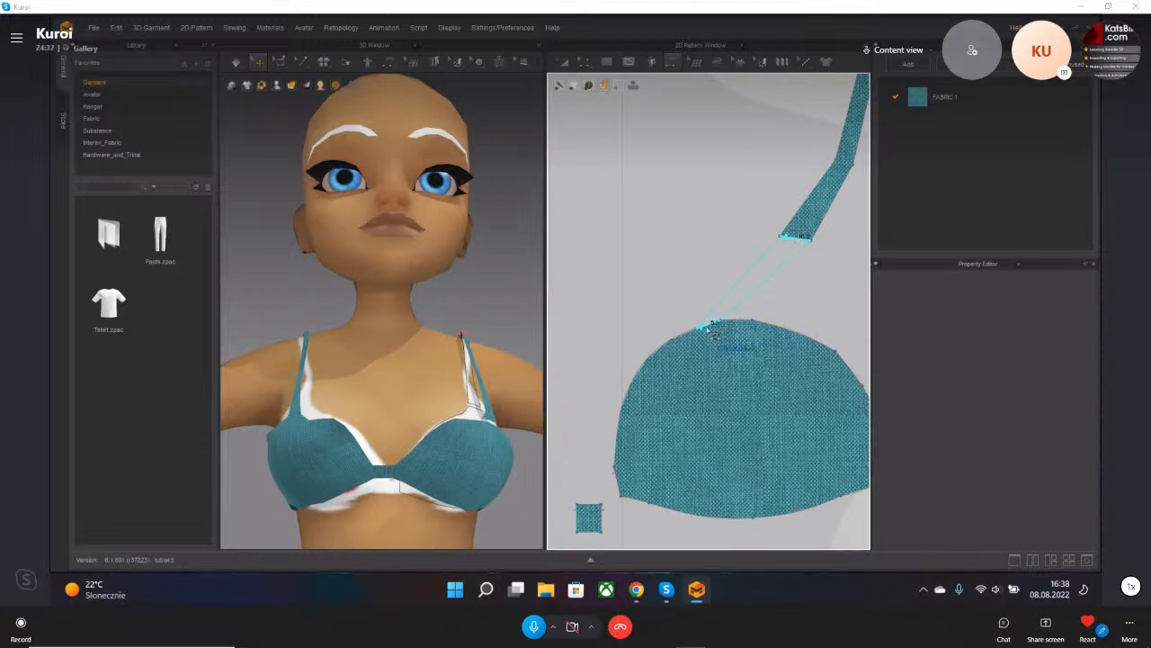
click(709, 329)
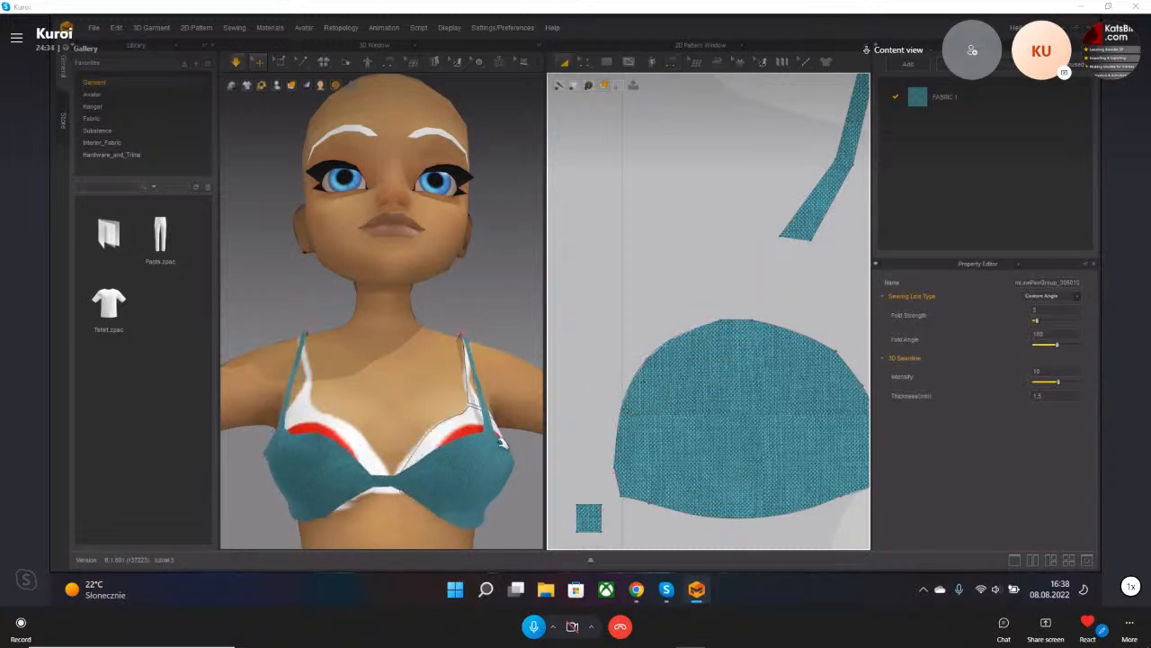
- Simulate the newly sewn strap, pull the left cup up over the bust and check its fit
click(481, 395)
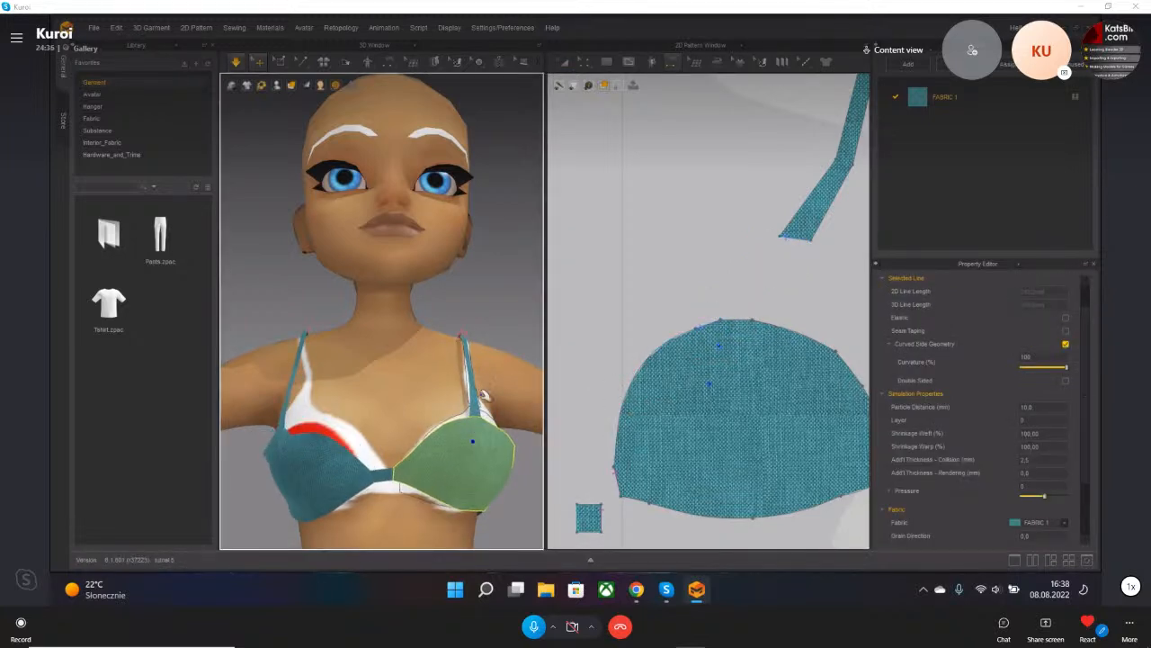
right_drag(440, 428, 468, 412)
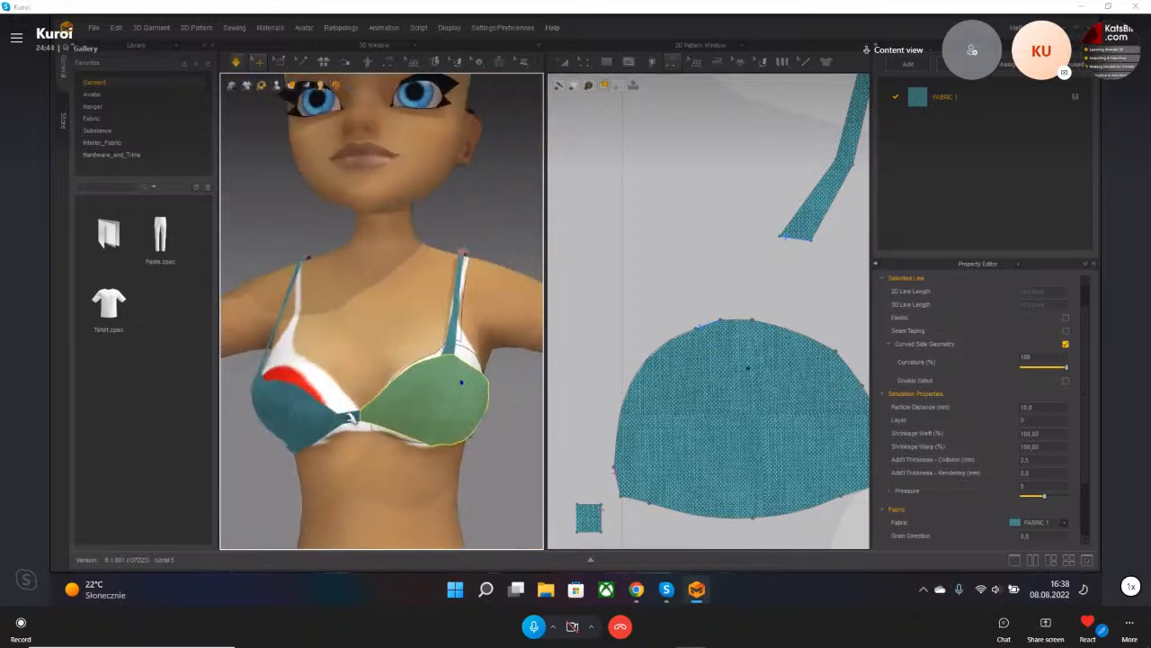
middle_drag(352, 416, 390, 419)
- Delete the seam joining the avatar's right strap to the top edge of its cup
scroll(655, 421, down, 7)
scroll(580, 392, up, 6)
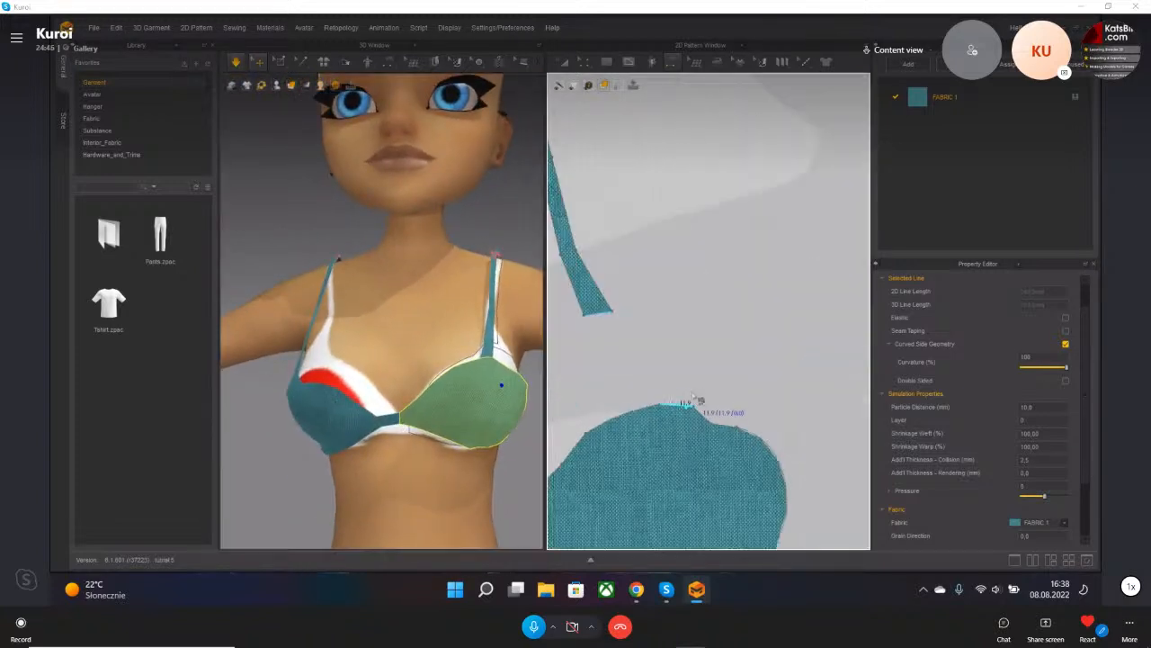
middle_drag(718, 427, 736, 423)
click(672, 63)
click(671, 73)
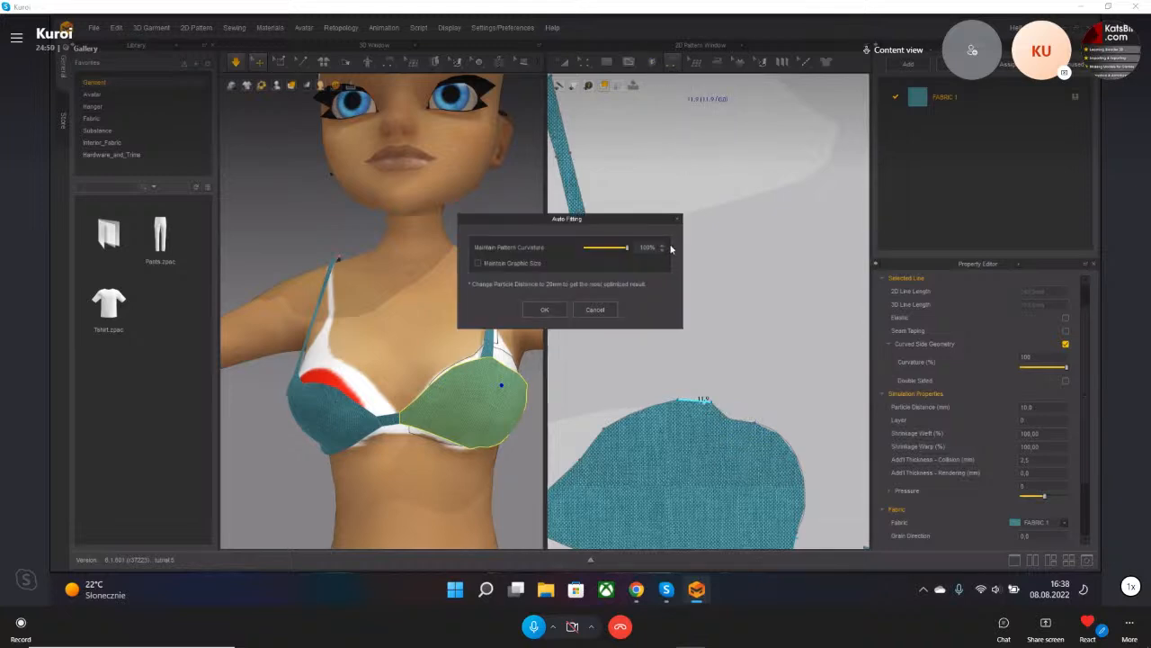
click(679, 219)
click(676, 62)
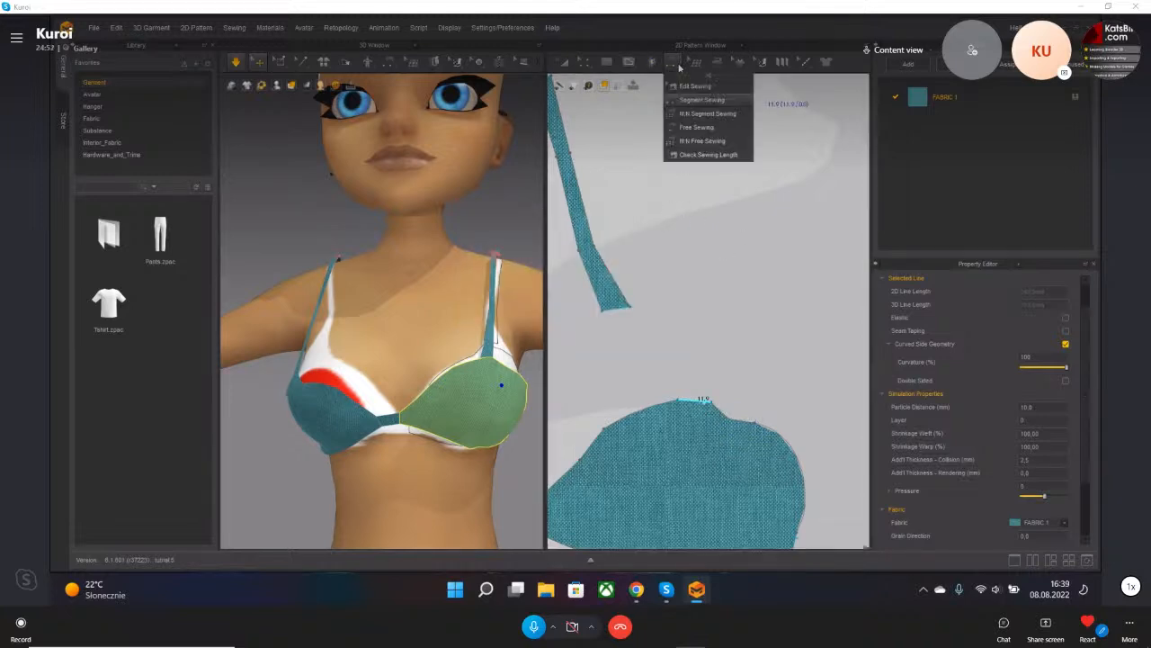
click(699, 99)
click(674, 394)
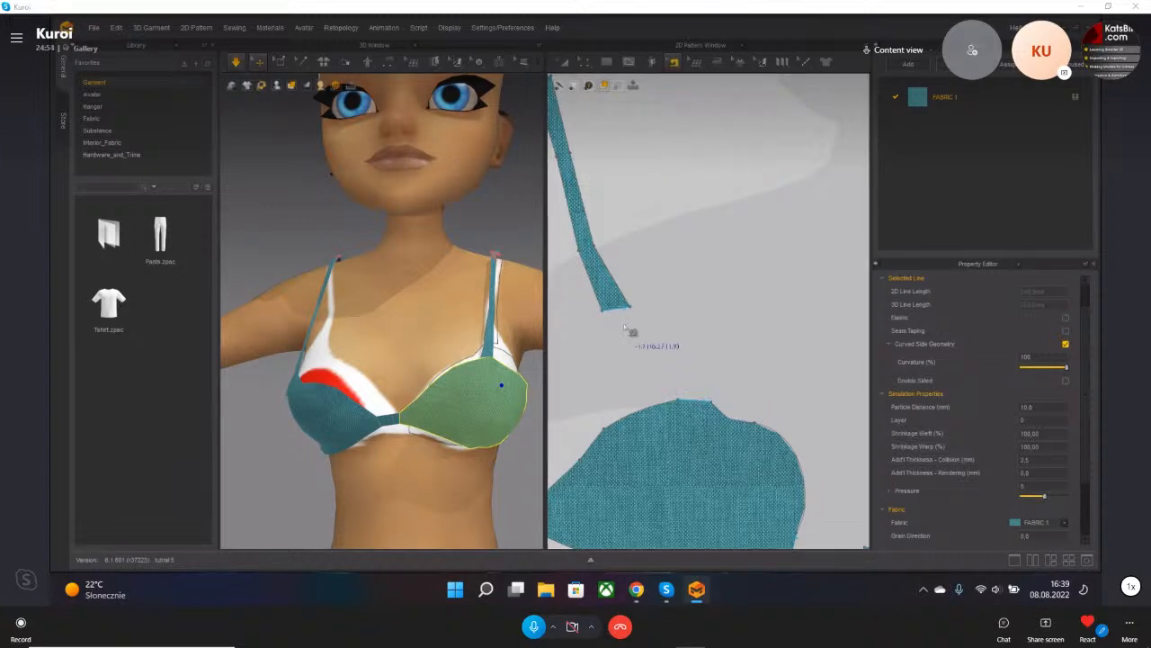
click(625, 324)
click(697, 372)
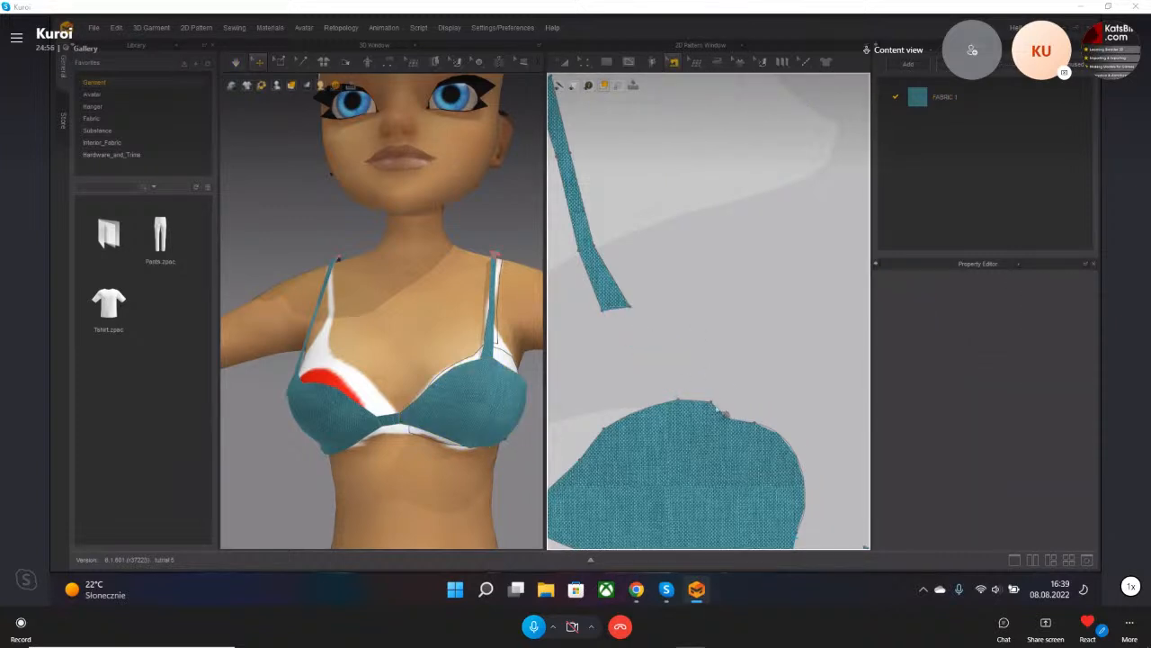
- Remove the points forming the notch in the upper inner edge of the avatar's right cup
click(585, 62)
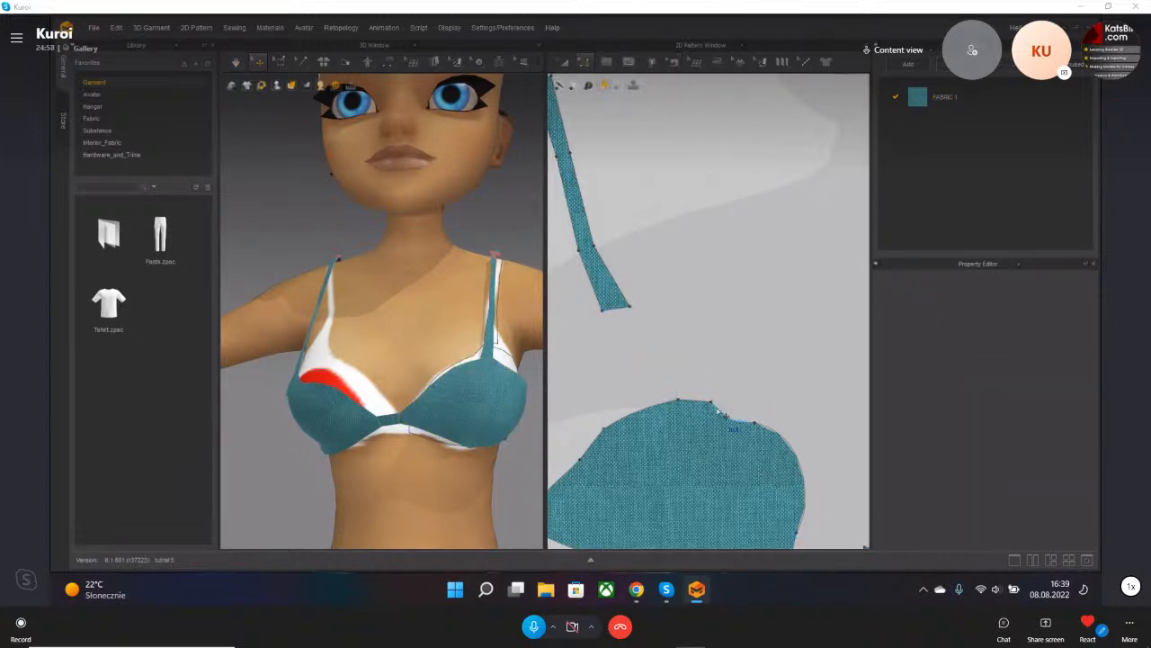
click(718, 412)
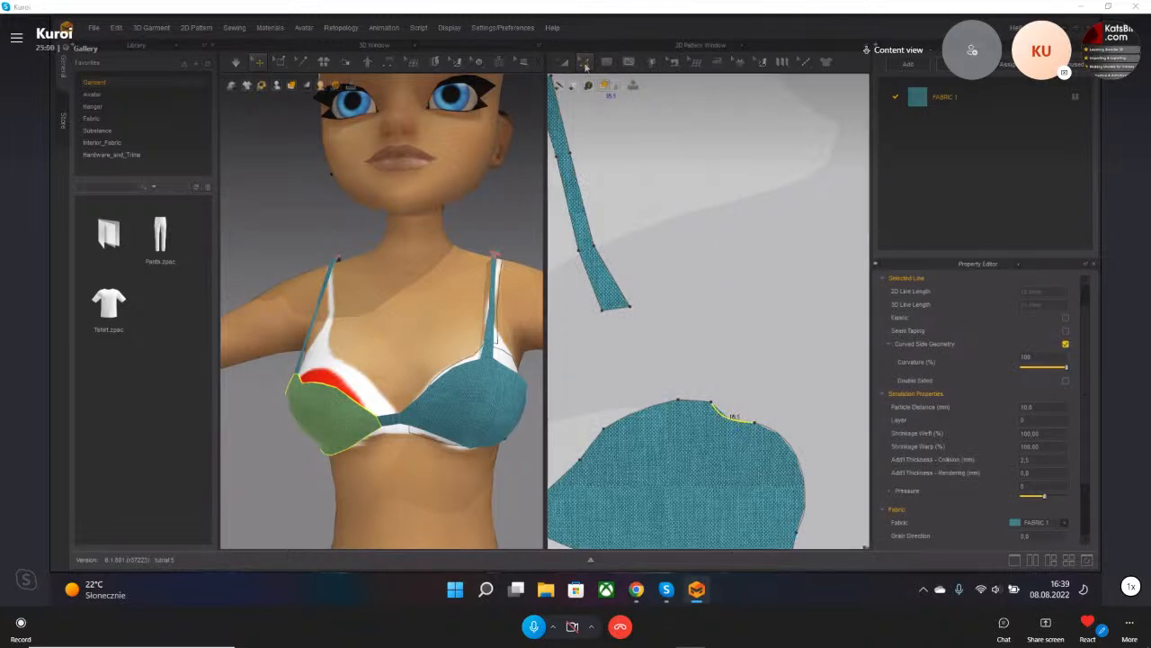
click(585, 62)
click(613, 113)
click(732, 418)
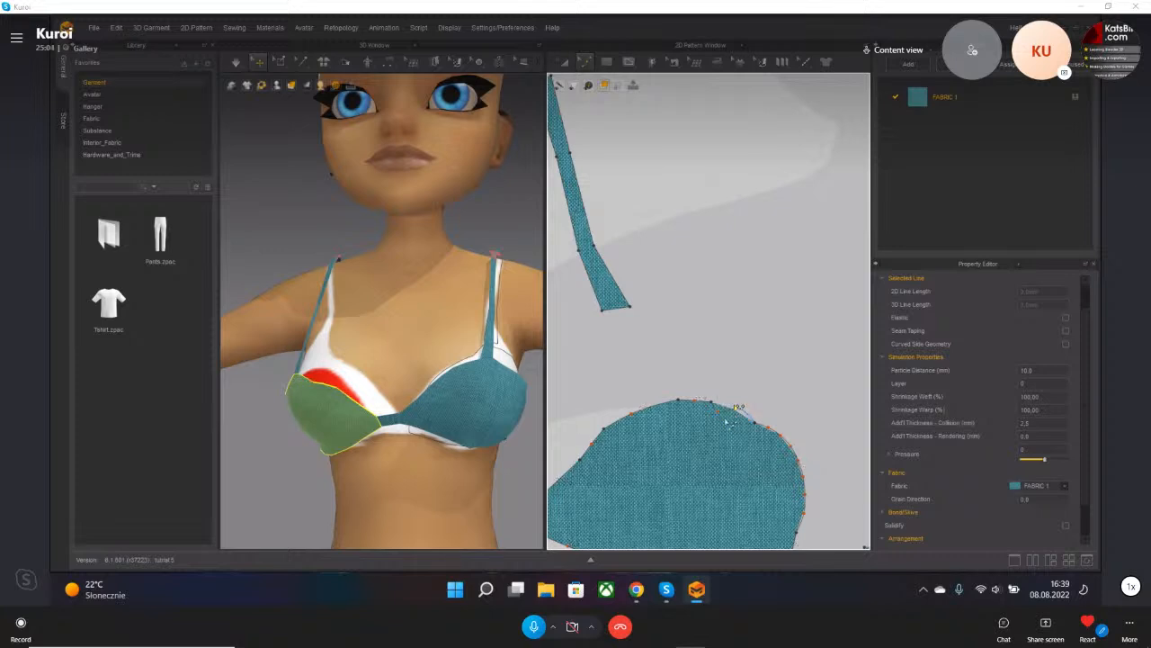
scroll(733, 411, up, 5)
click(715, 403)
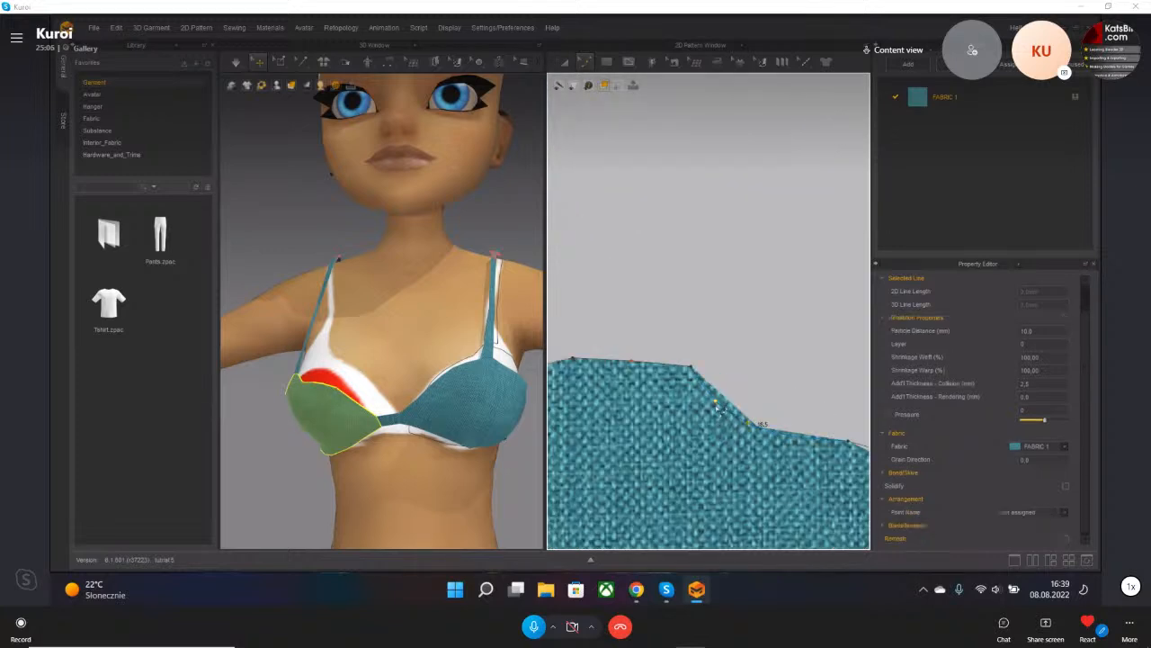
key(Delete)
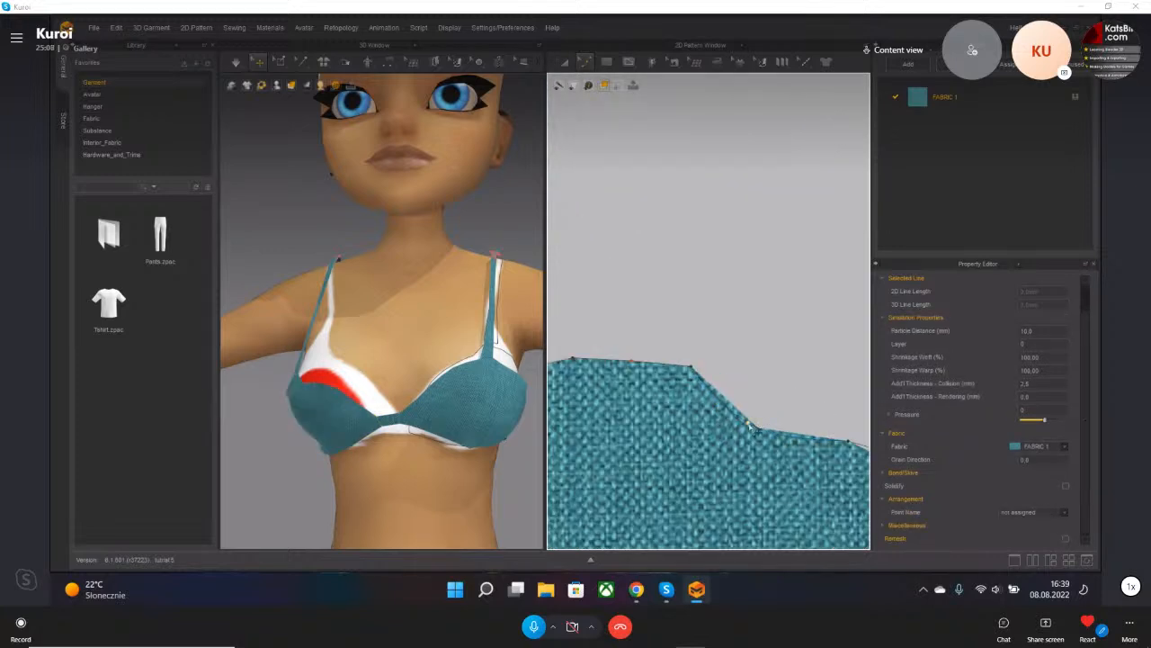
click(749, 425)
key(Delete)
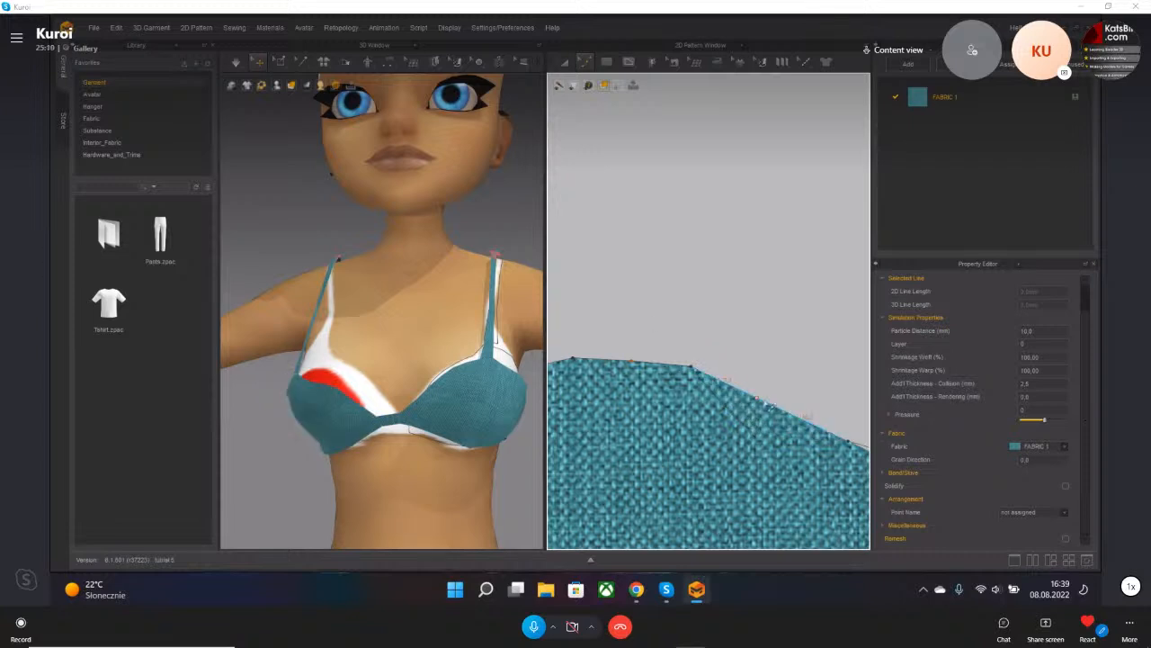
- Move the point on the right cup's inner slope up level with the flat top edge, extending it with a short segment
scroll(681, 353, down, 5)
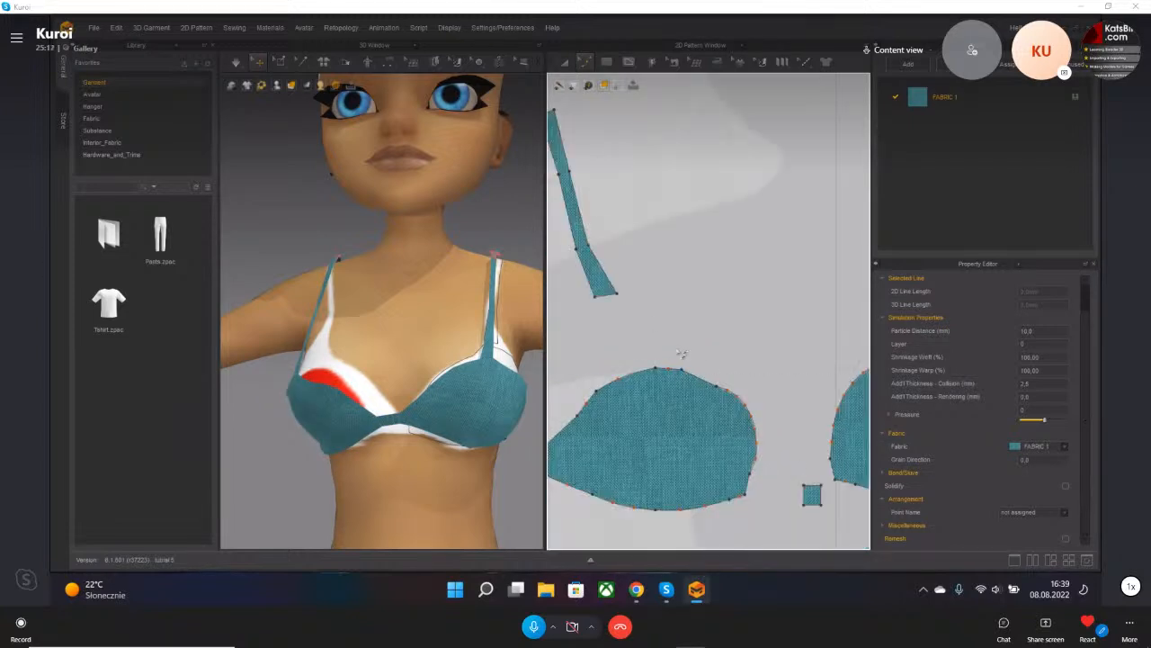
middle_drag(624, 220, 676, 213)
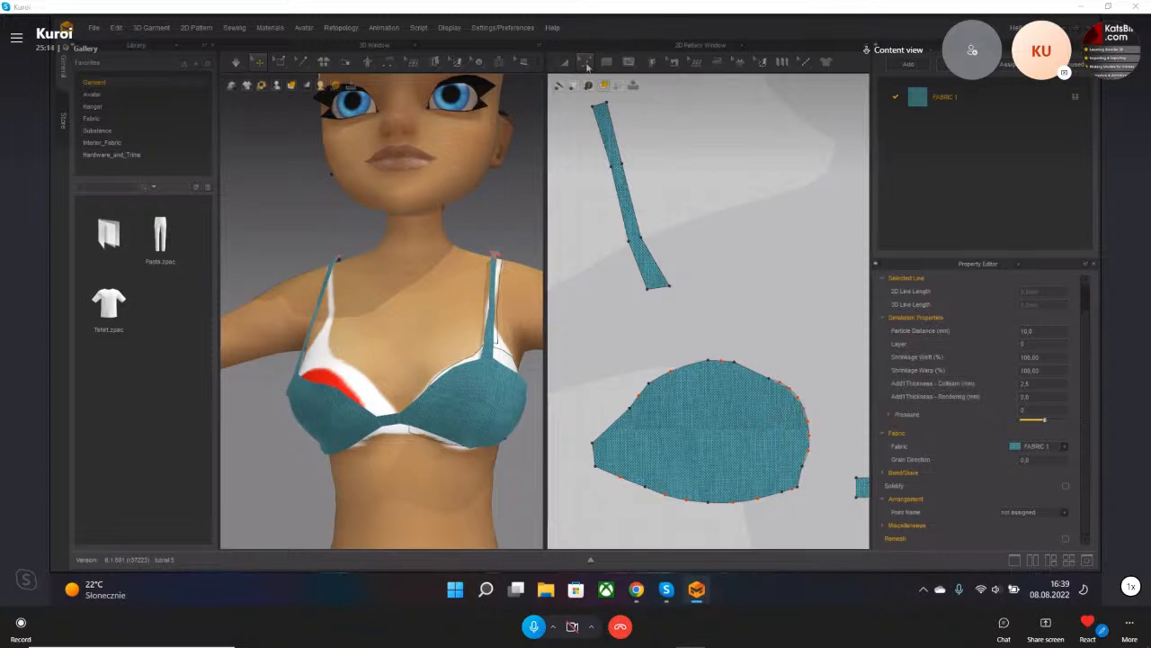
click(588, 67)
click(599, 87)
drag(771, 380, 754, 362)
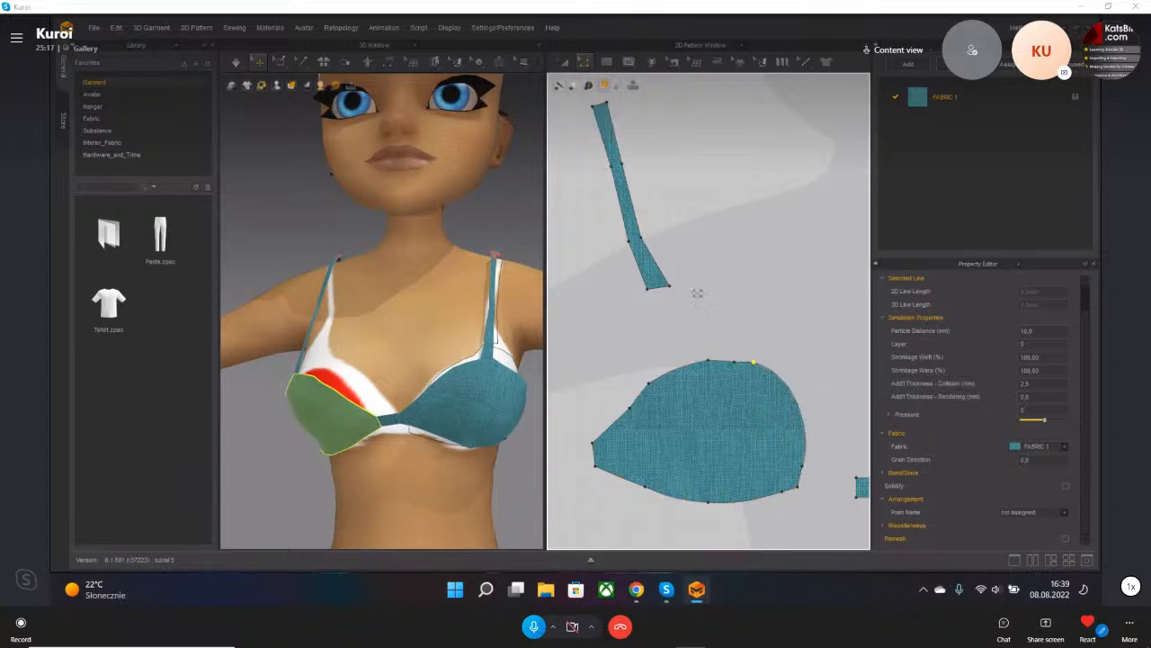
- Sew the right strap's lower end to the short new segment beside the flat top edge of its cup
click(673, 63)
click(697, 154)
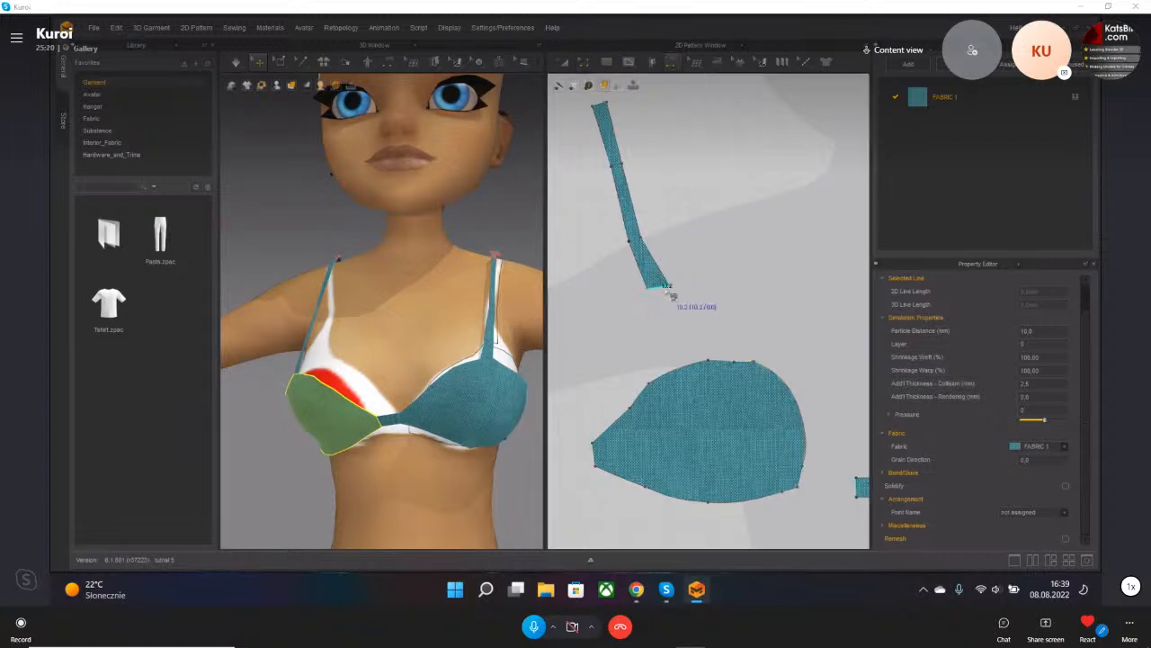
click(666, 288)
click(730, 363)
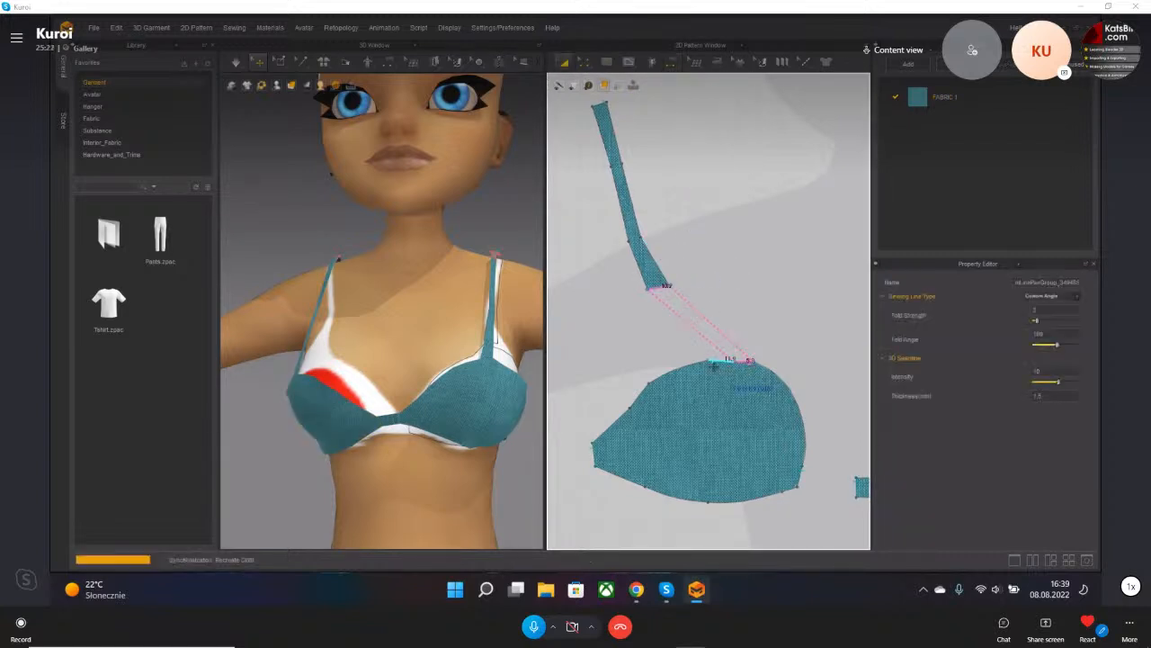
- Simulate the newly sewn right strap and pull both cups into place over the bust
click(325, 340)
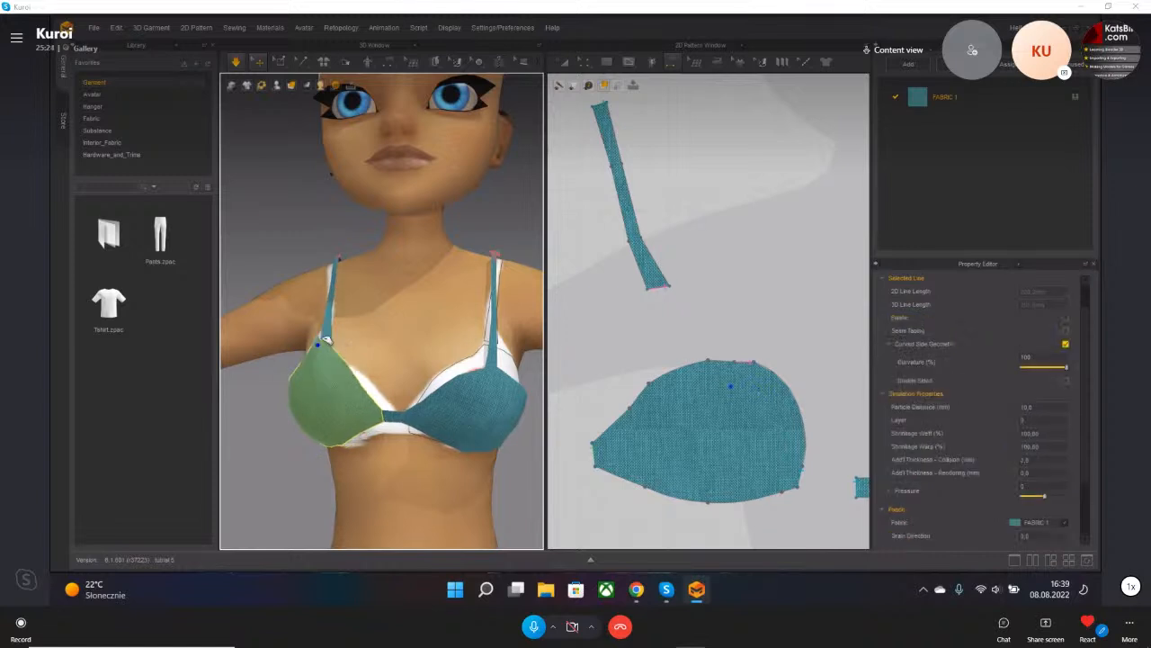
click(463, 381)
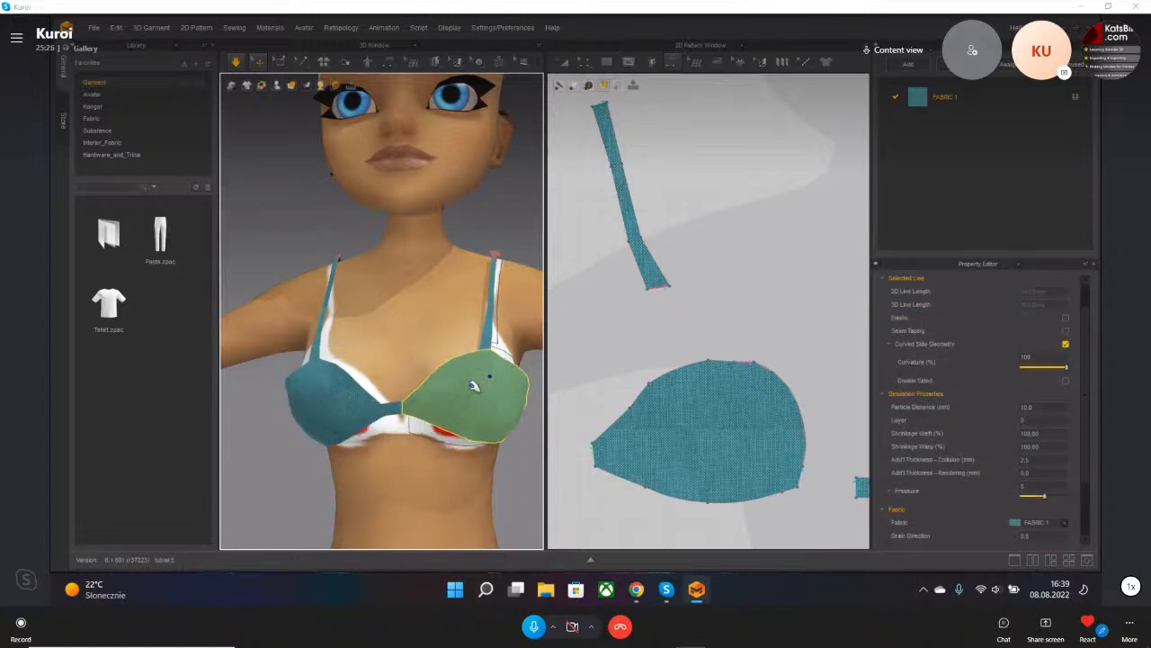
right_drag(405, 398, 398, 391)
key(space)
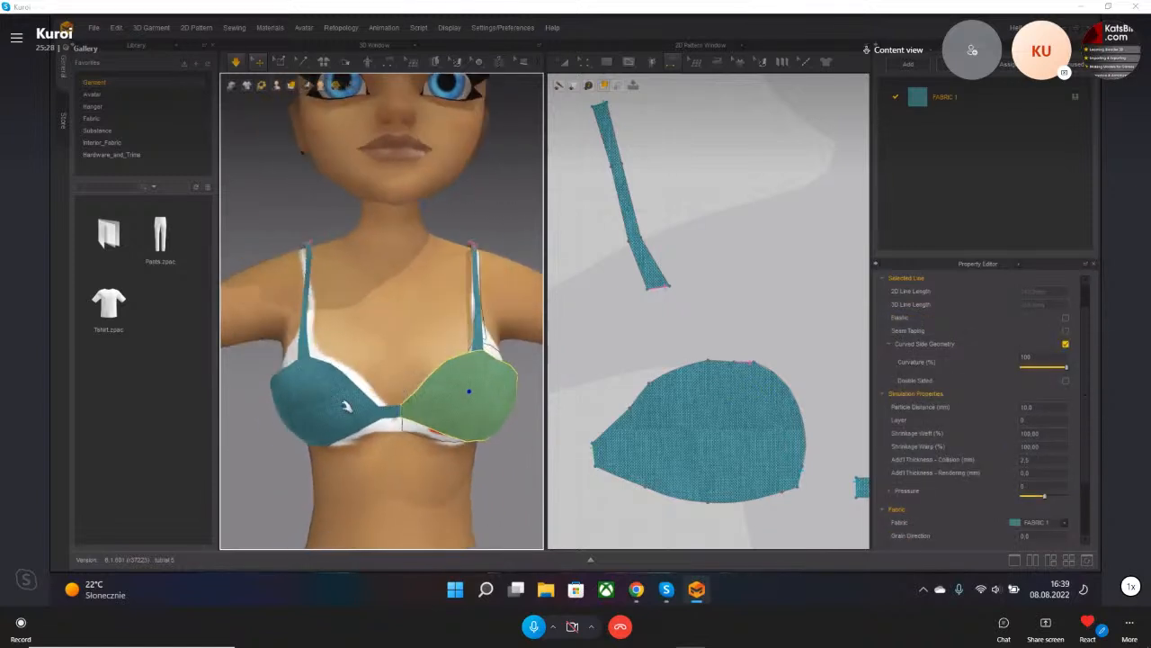
click(321, 394)
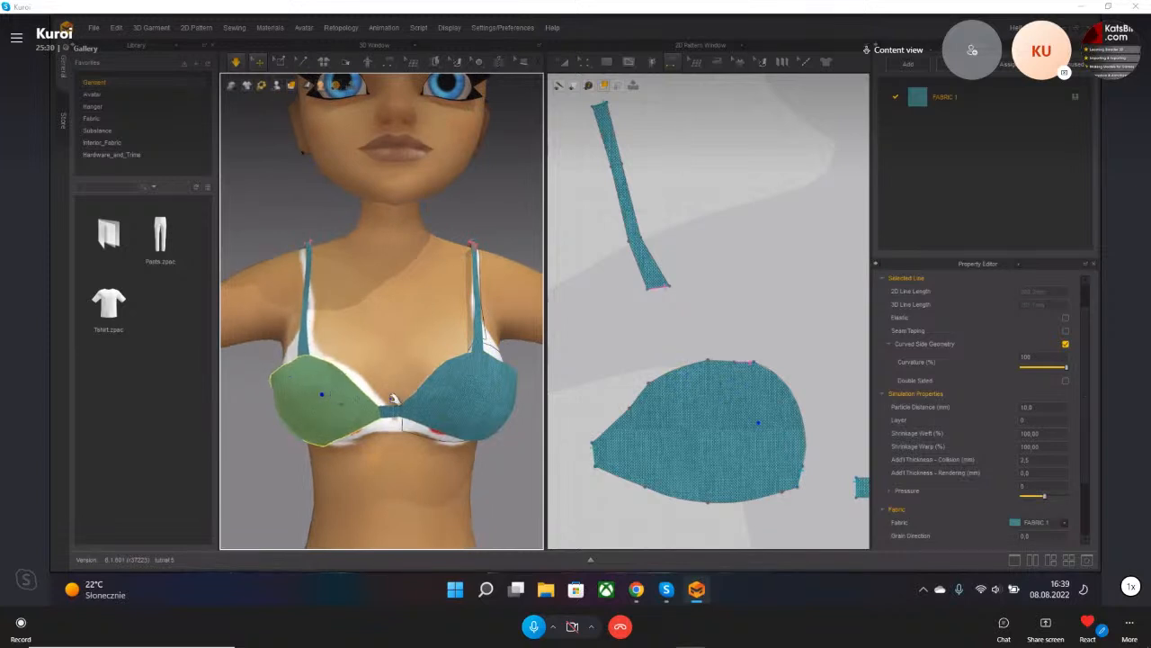
- Delete the small square connector pattern between the two cups
middle_drag(770, 504, 759, 428)
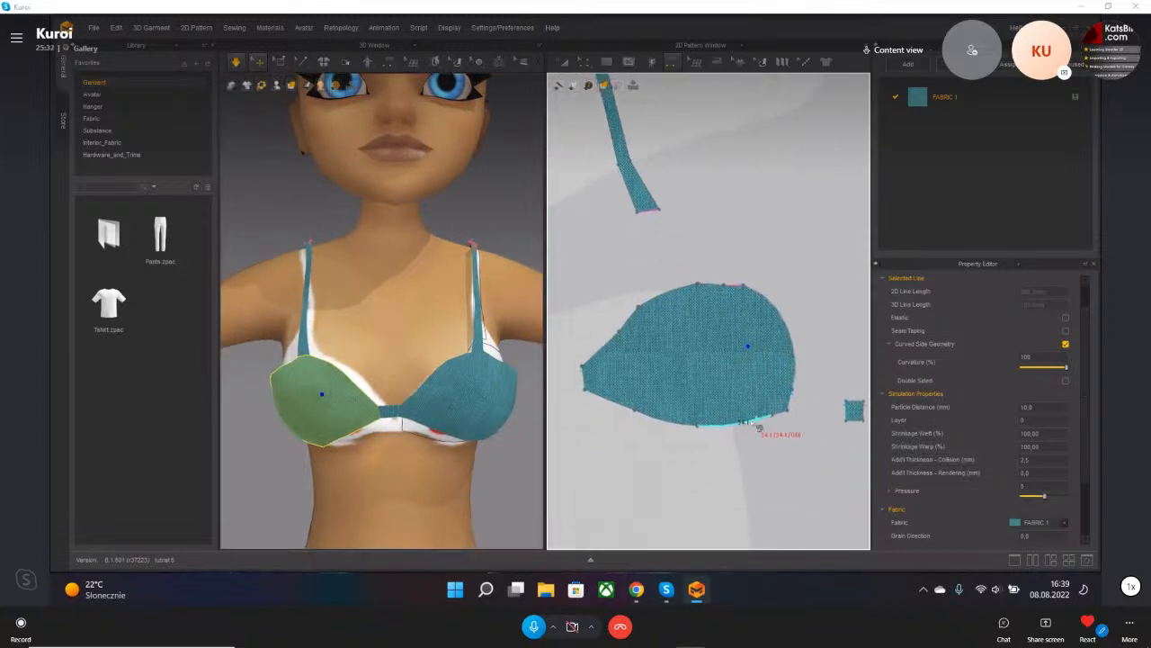
middle_drag(789, 469, 685, 435)
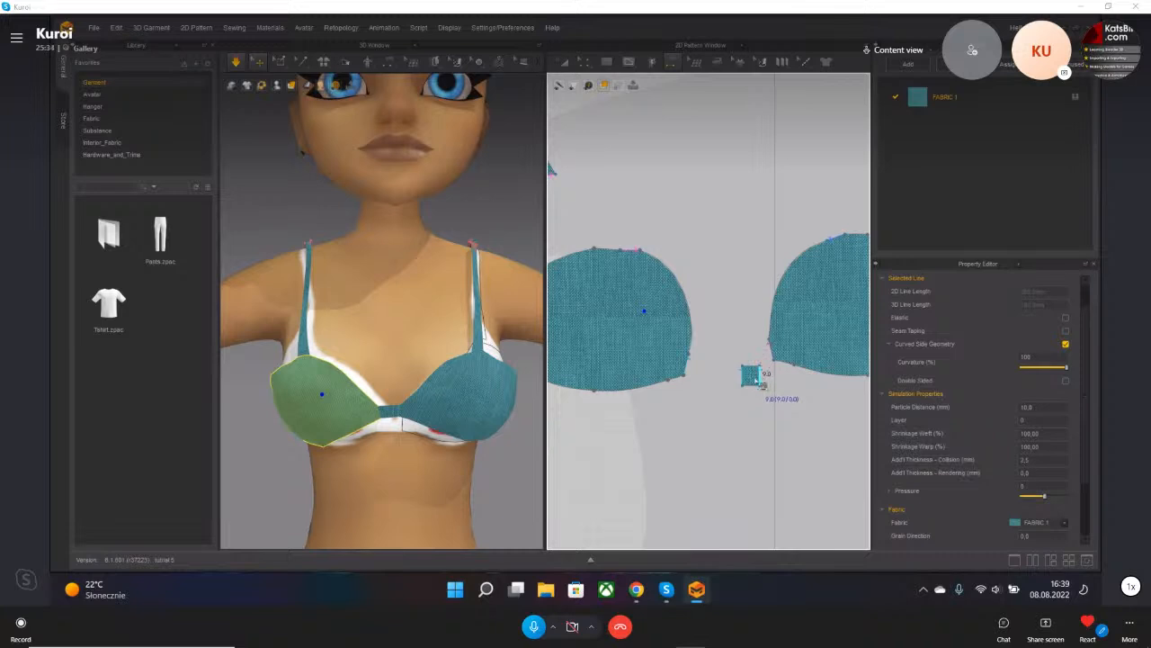
scroll(760, 384, up, 3)
key(a)
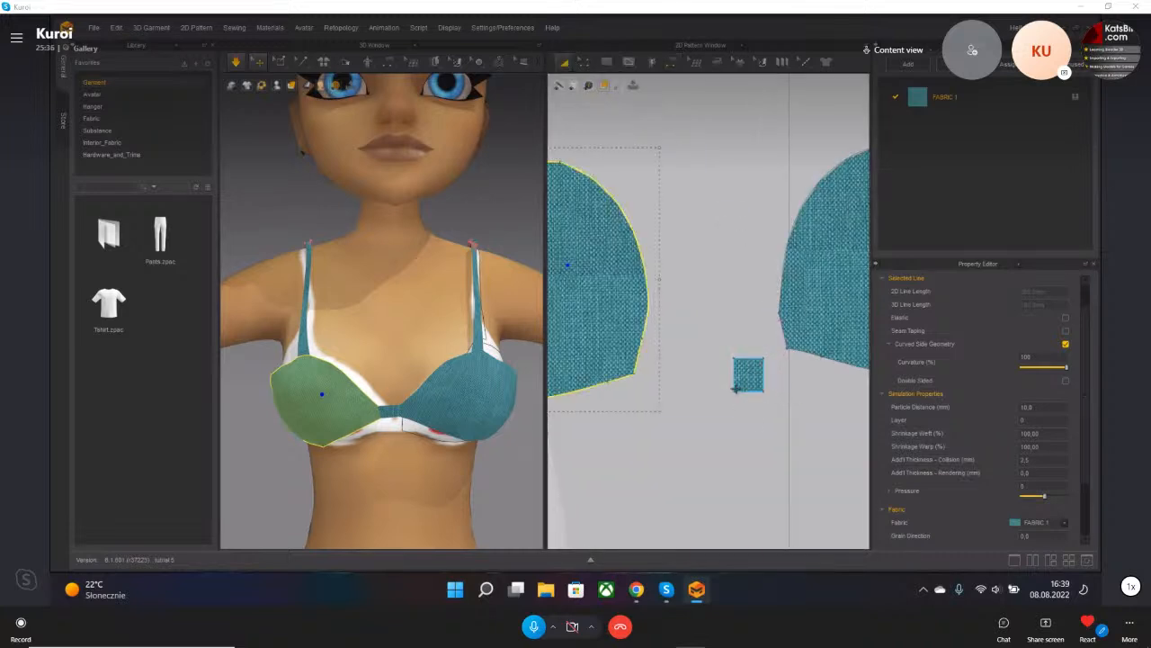
click(738, 383)
key(Delete)
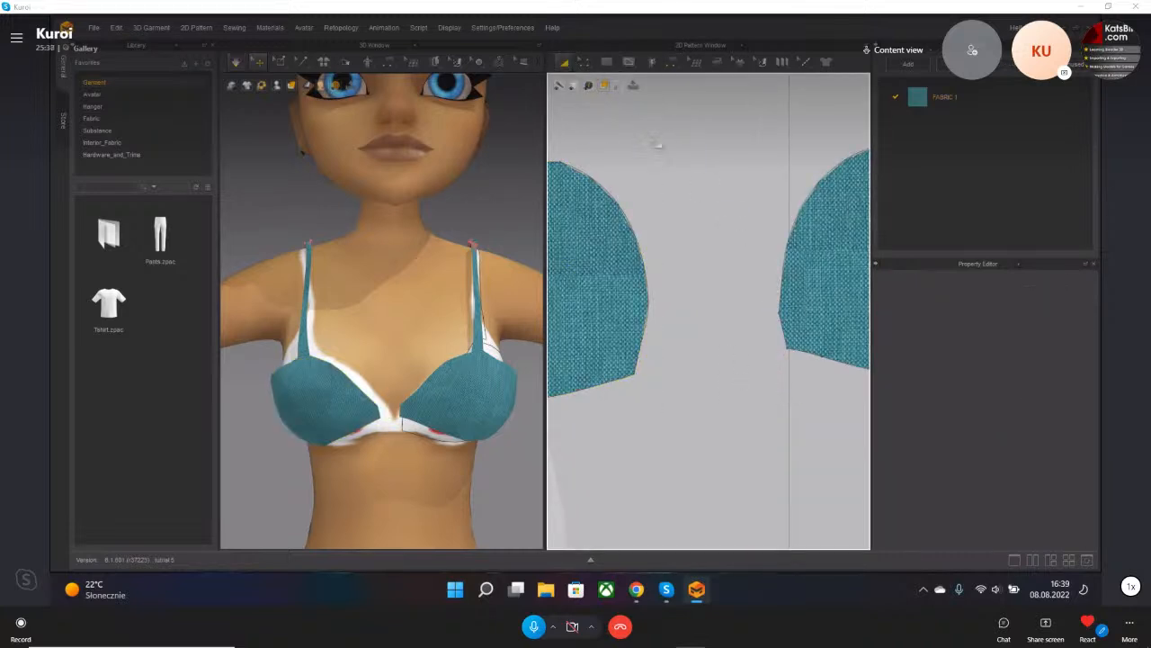
- Sew the short inner edges of the two cups directly together with Segment Sewing
click(670, 68)
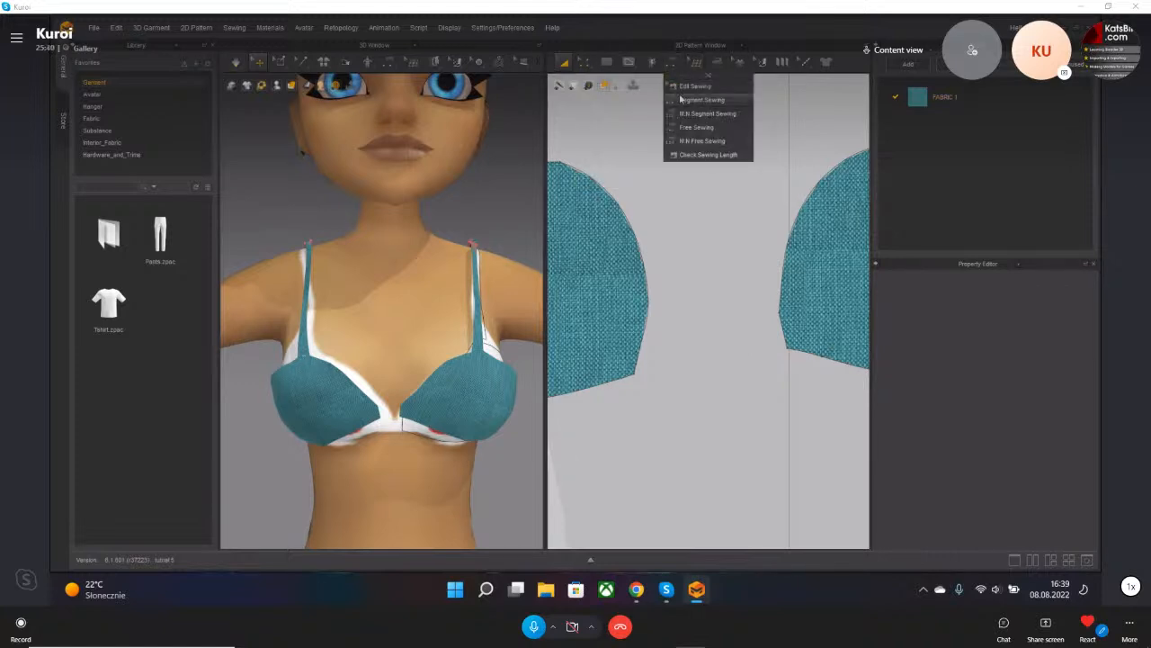
click(697, 99)
click(641, 355)
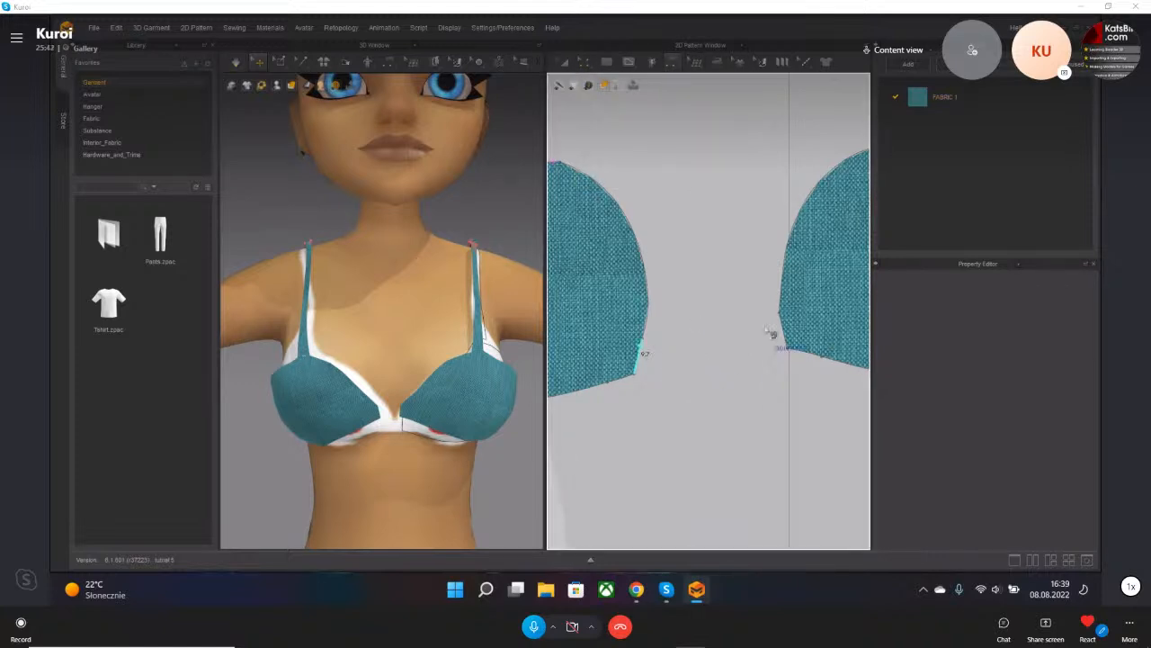
click(781, 326)
- Simulate the joined cups and pull both of them up into position over the bust
click(314, 388)
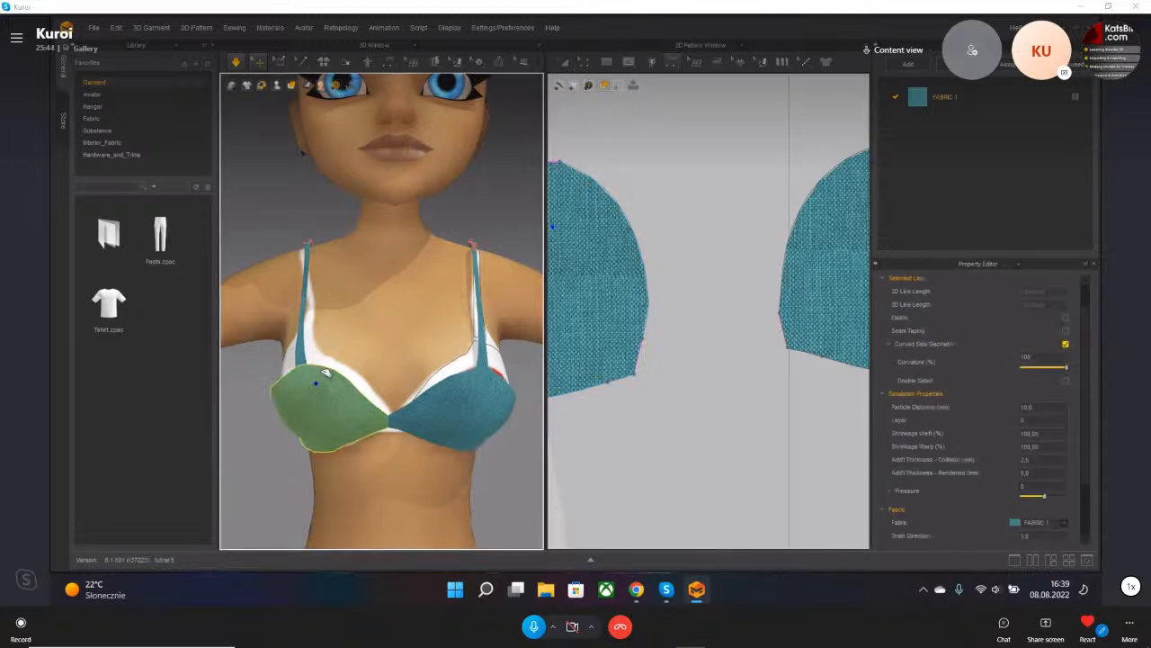
click(501, 381)
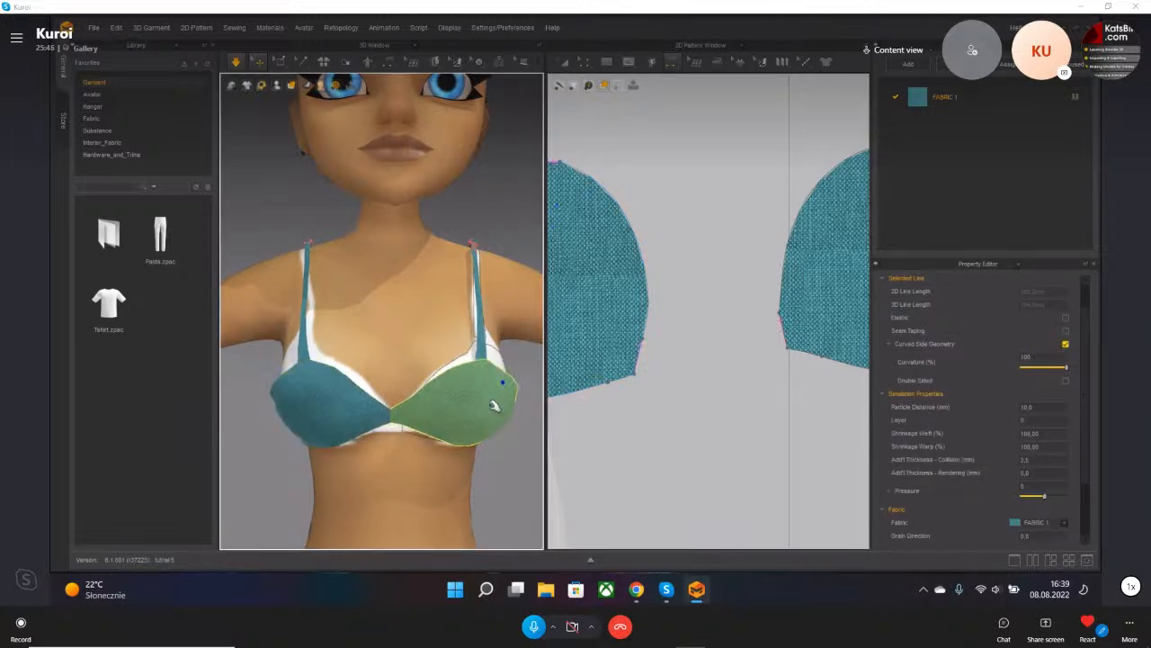
click(289, 383)
click(318, 421)
- Examine the simulated bikini top's fit around the avatar and review the pattern and FABRIC 1 properties
mouse_move(486, 445)
right_down()
mouse_move(382, 405)
mouse_move(477, 373)
mouse_move(612, 466)
mouse_move(438, 450)
mouse_move(480, 490)
mouse_move(321, 437)
mouse_move(483, 457)
right_up()
scroll(485, 464, down, 5)
key(space)
right_drag(401, 437, 627, 426)
scroll(413, 404, up, 5)
scroll(418, 412, down, 5)
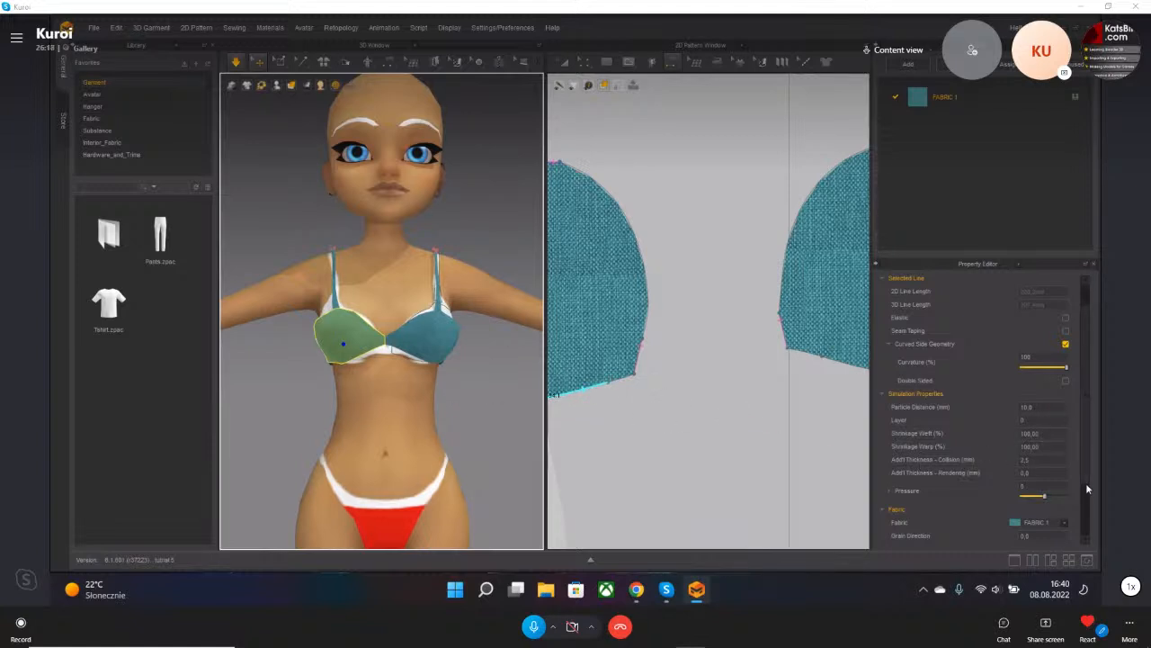
scroll(1088, 450, up, 1)
scroll(1097, 493, down, 3)
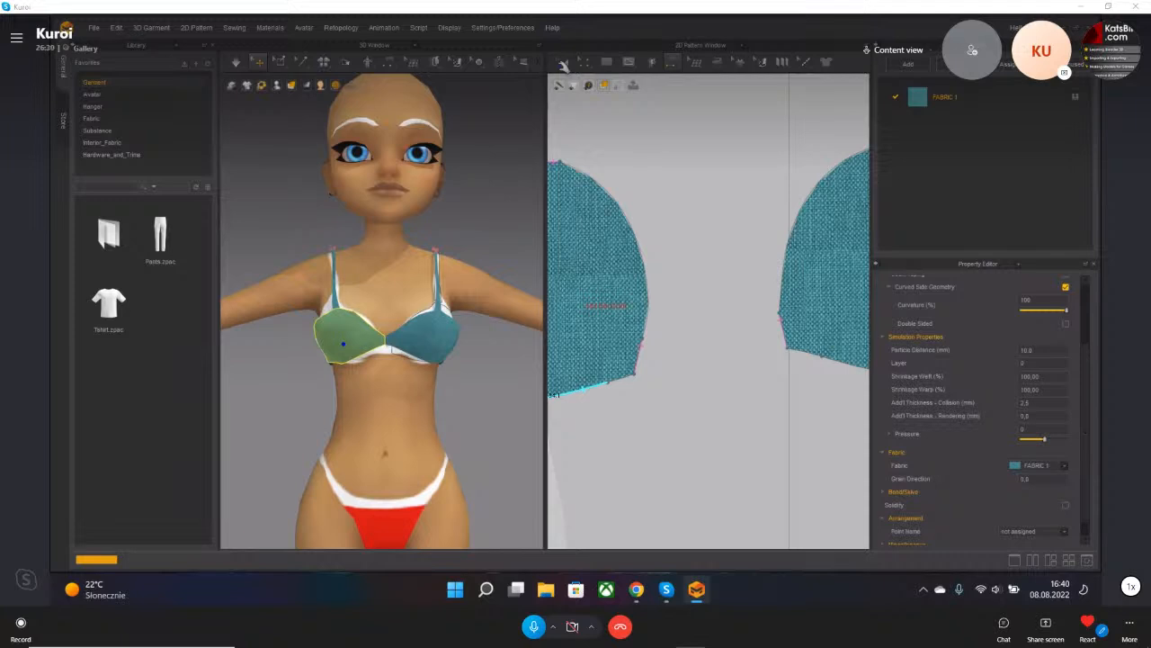
click(998, 93)
click(999, 91)
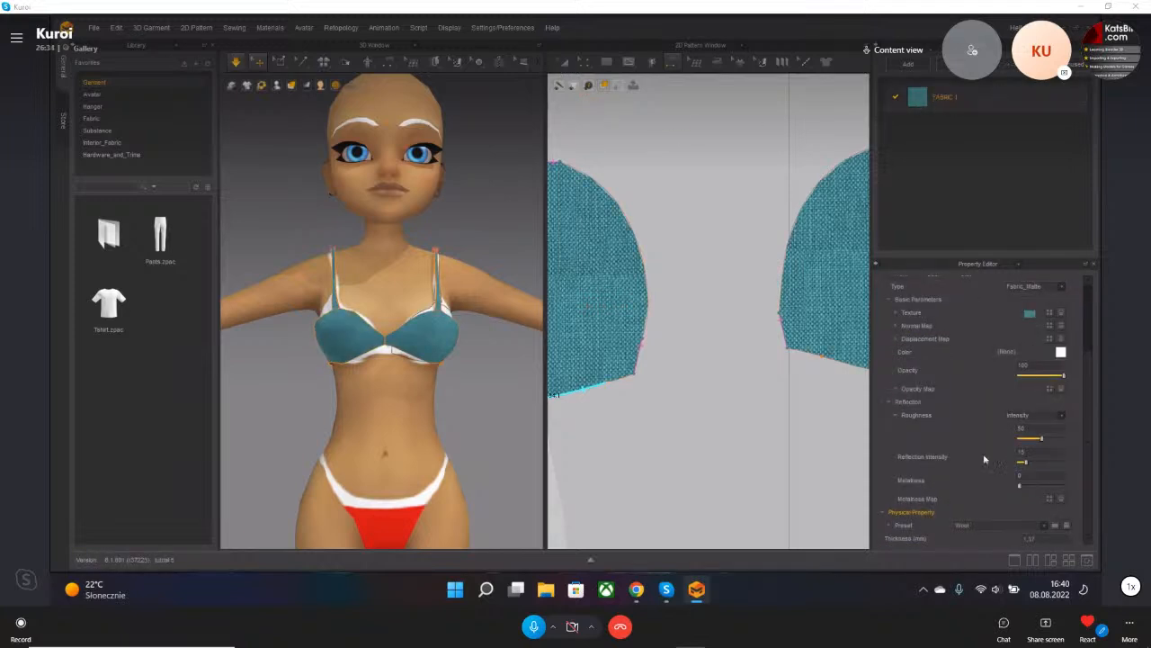
click(347, 331)
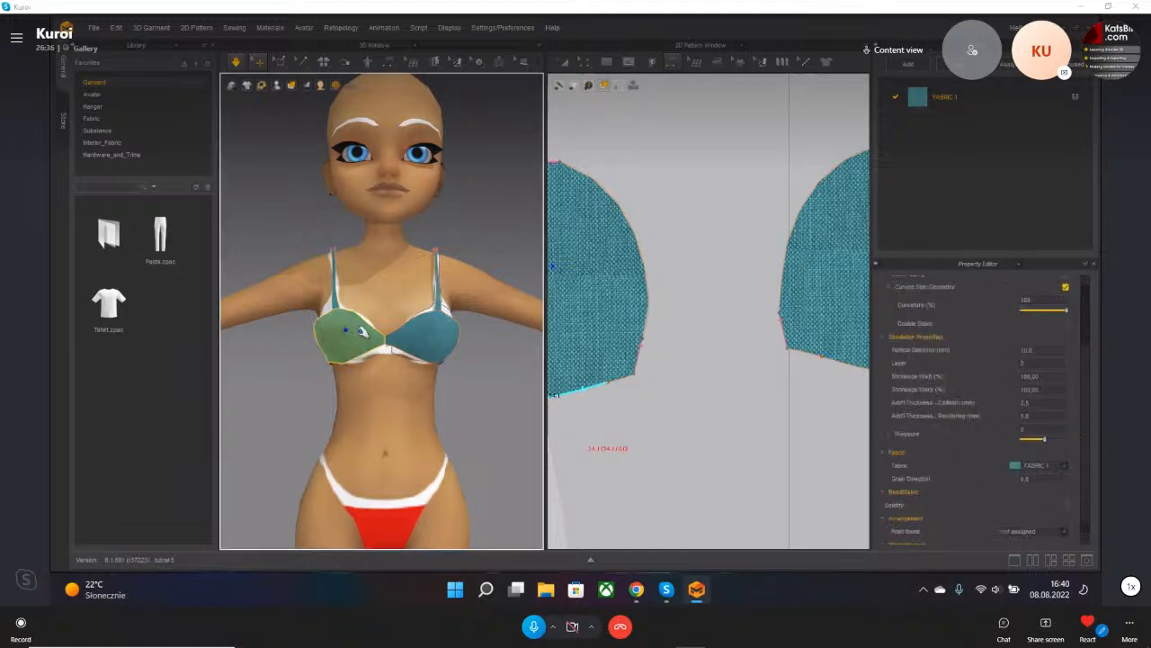
shift+click(437, 337)
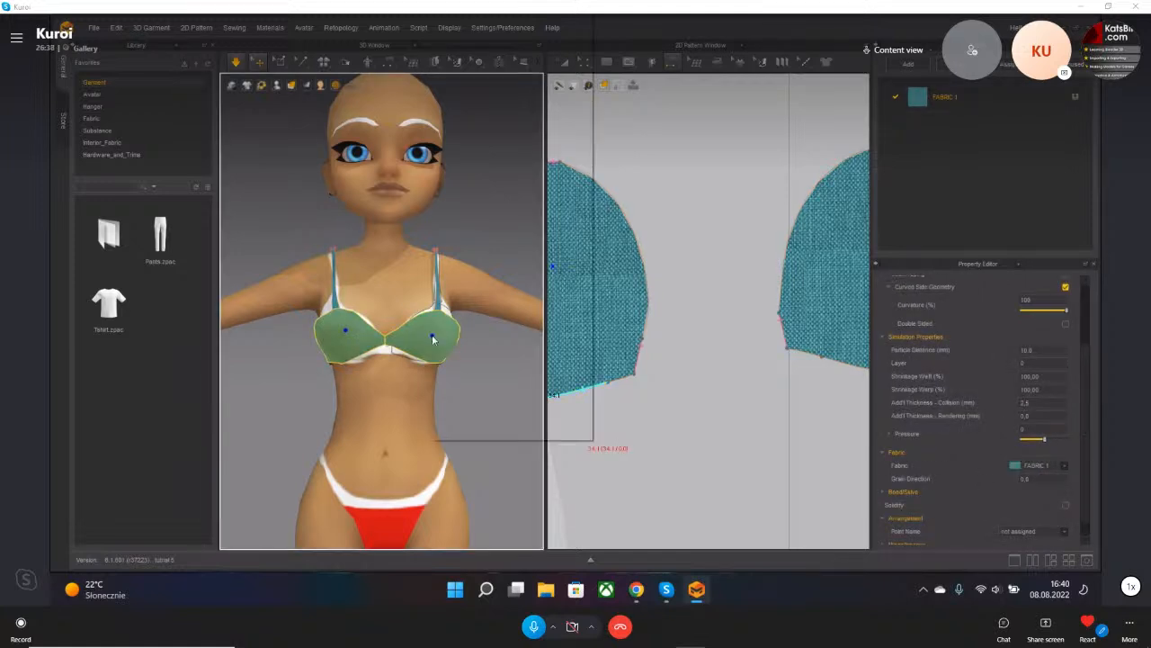
right_click(432, 334)
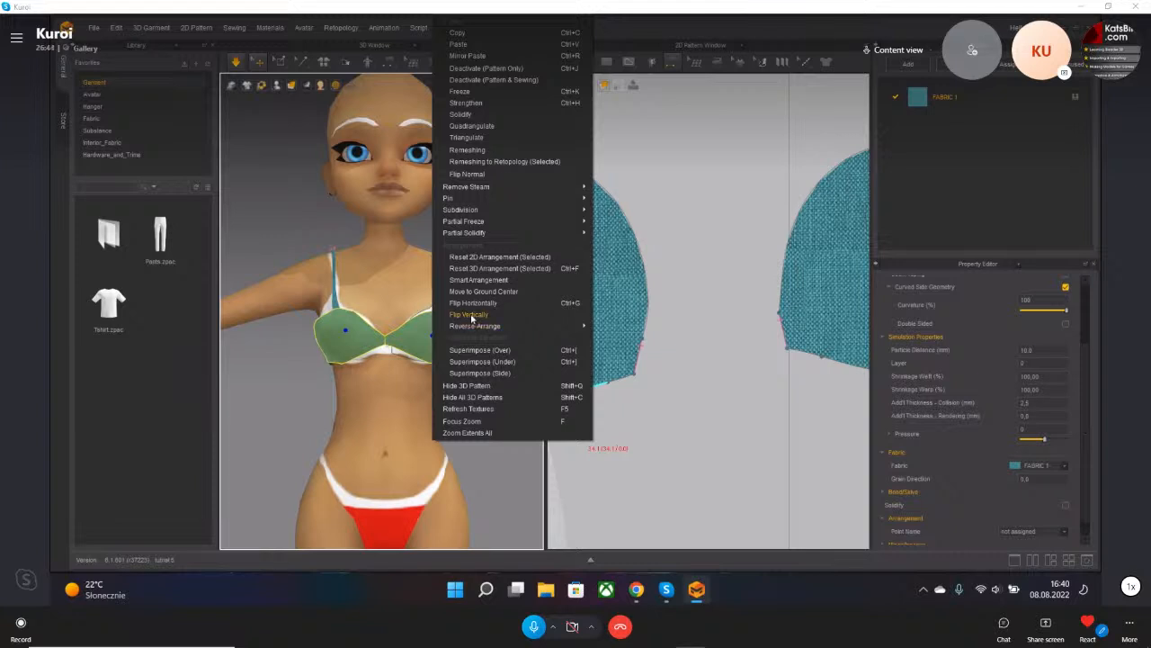
click(337, 240)
- Freeze both cups in the 3D view
scroll(300, 232, up, 5)
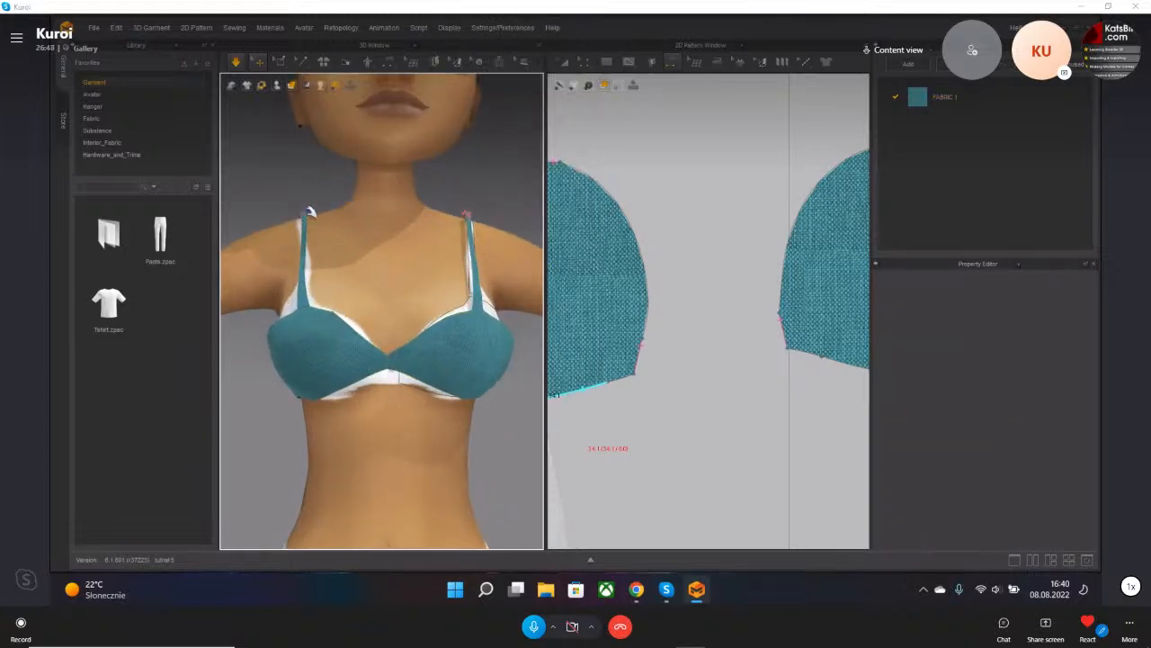
click(320, 317)
shift+click(471, 337)
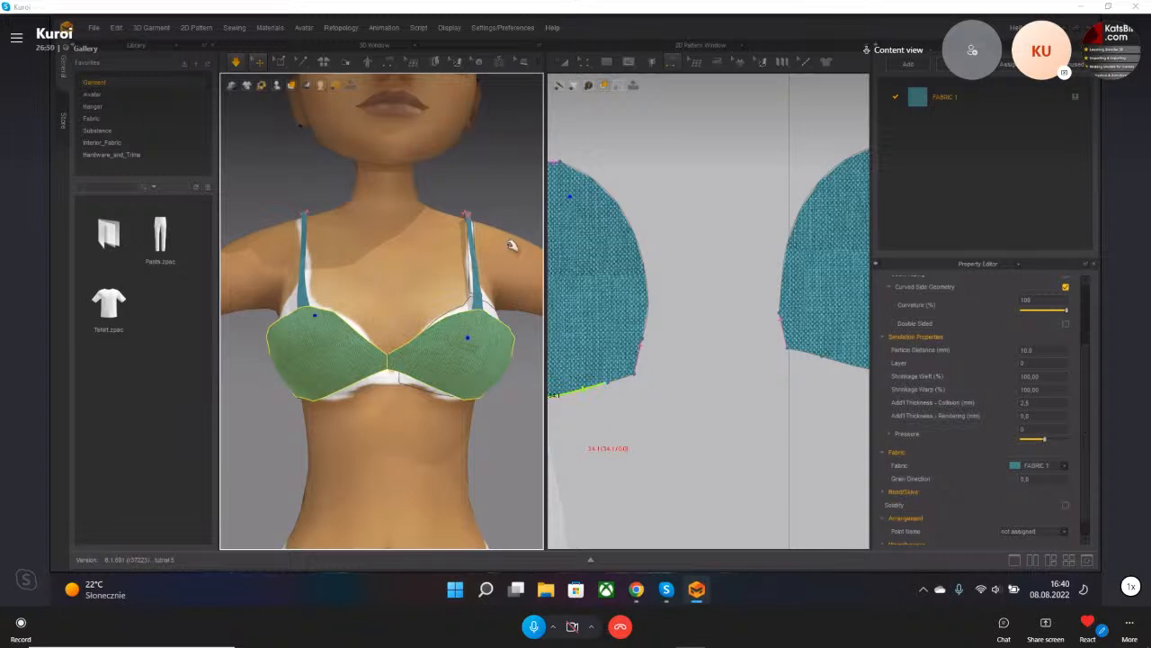
right_click(458, 348)
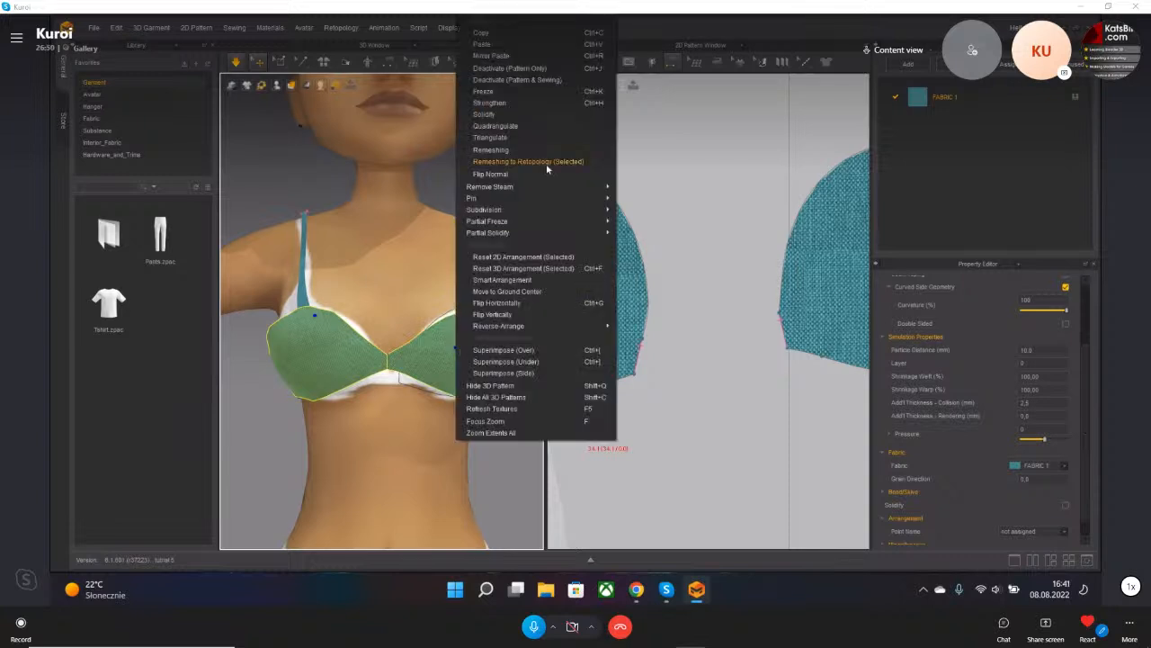
click(495, 96)
- Pull the back band outward behind the avatar during simulation while the cups are frozen, and check the fit
right_drag(411, 327, 362, 329)
right_drag(422, 433, 373, 404)
click(237, 389)
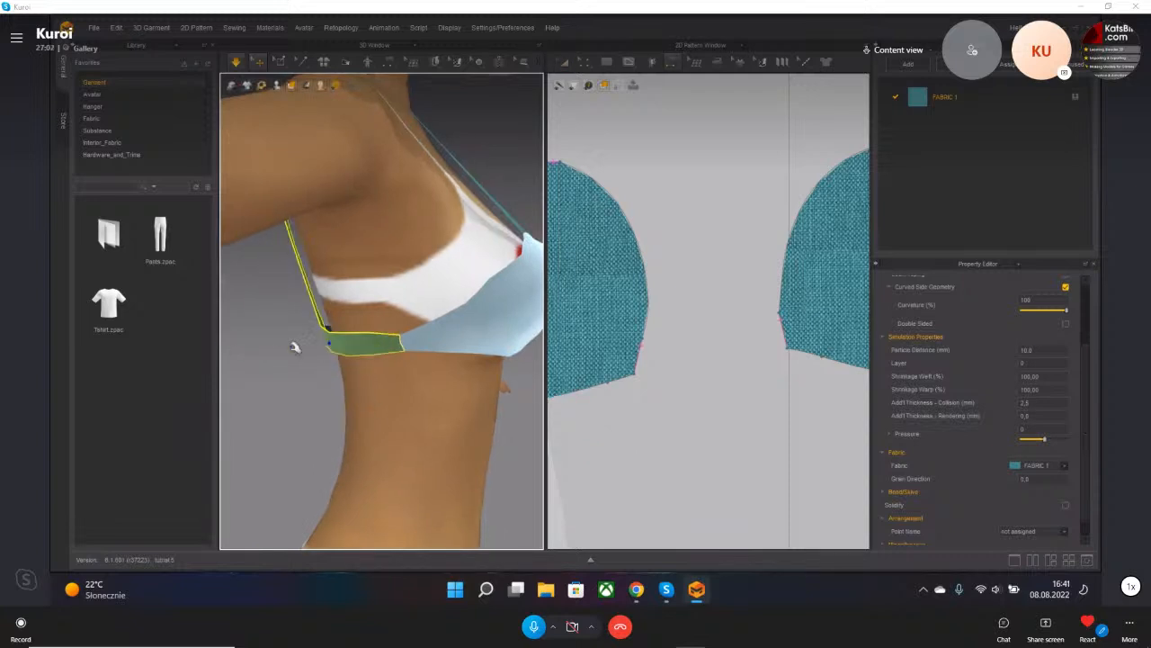
right_drag(321, 357, 390, 371)
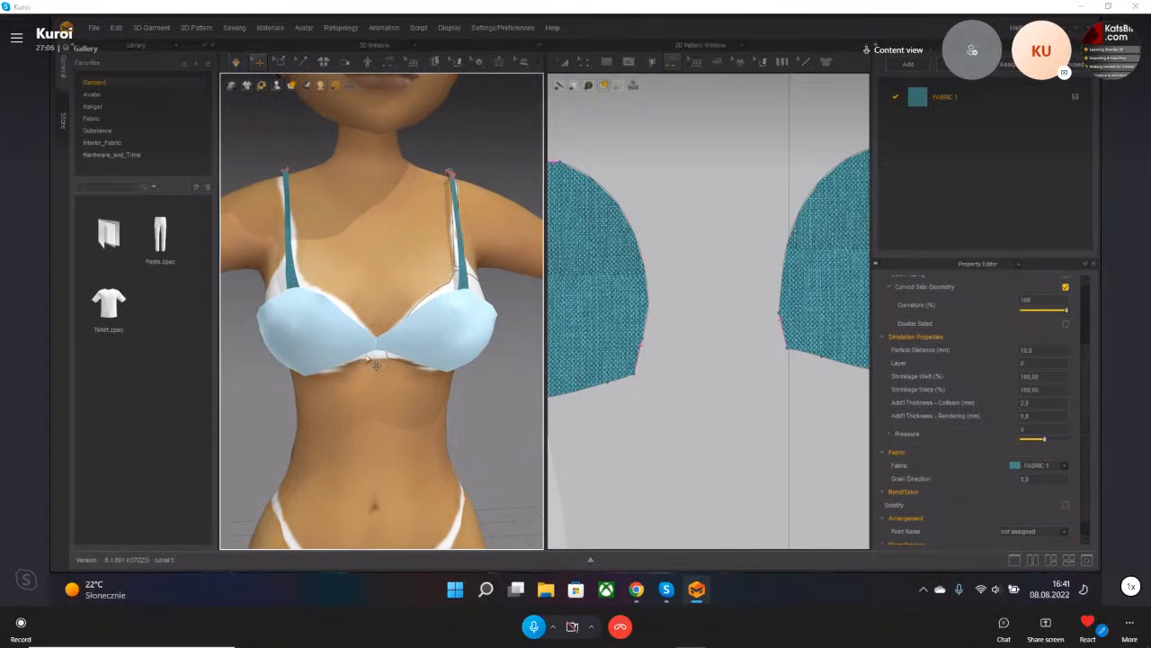
- Solidify the cups and pull both of them outward and up over the bust during simulation
right_click(345, 335)
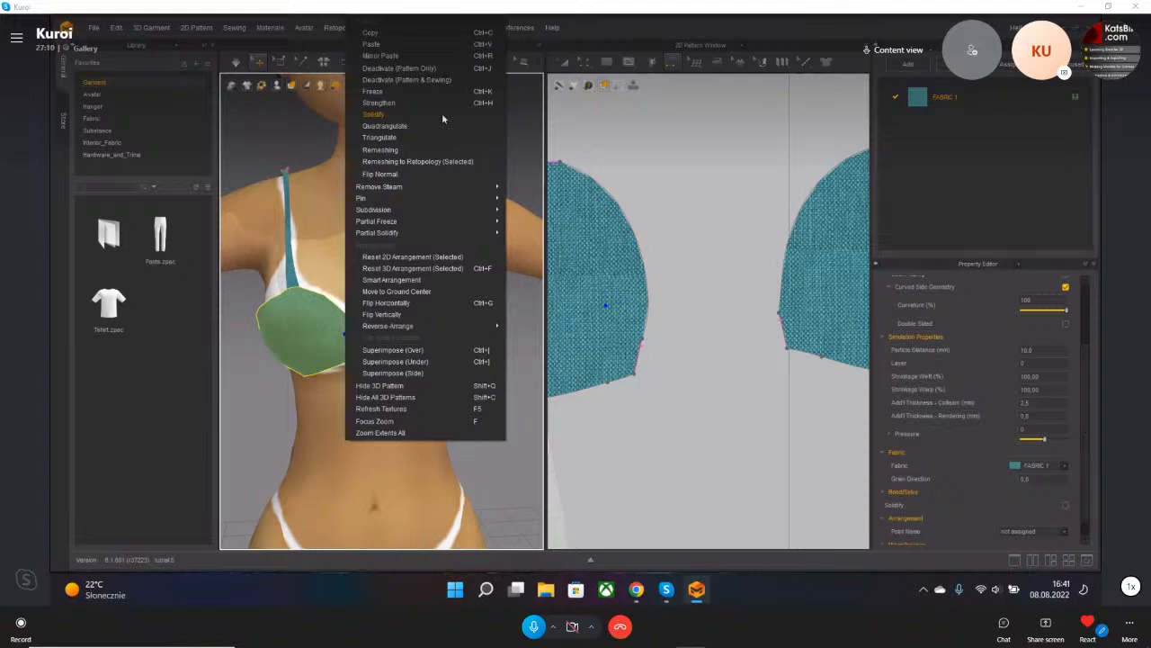
click(441, 115)
mouse_move(309, 316)
mouse_down()
mouse_move(325, 323)
mouse_move(330, 300)
mouse_move(303, 323)
mouse_move(293, 309)
mouse_up()
key(space)
drag(474, 330, 491, 324)
key(space)
scroll(655, 385, down, 6)
right_drag(395, 347, 438, 465)
scroll(379, 362, up, 2)
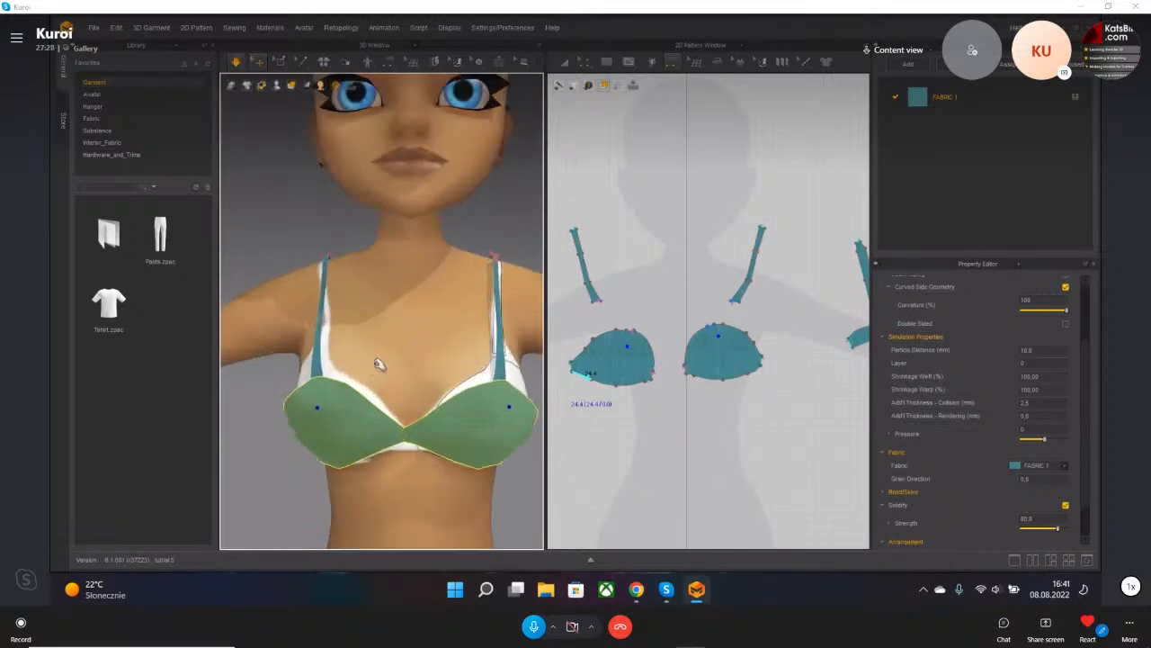
- Display the garment as Thick Textured Surface and check the cups' thickness from the side
click(292, 85)
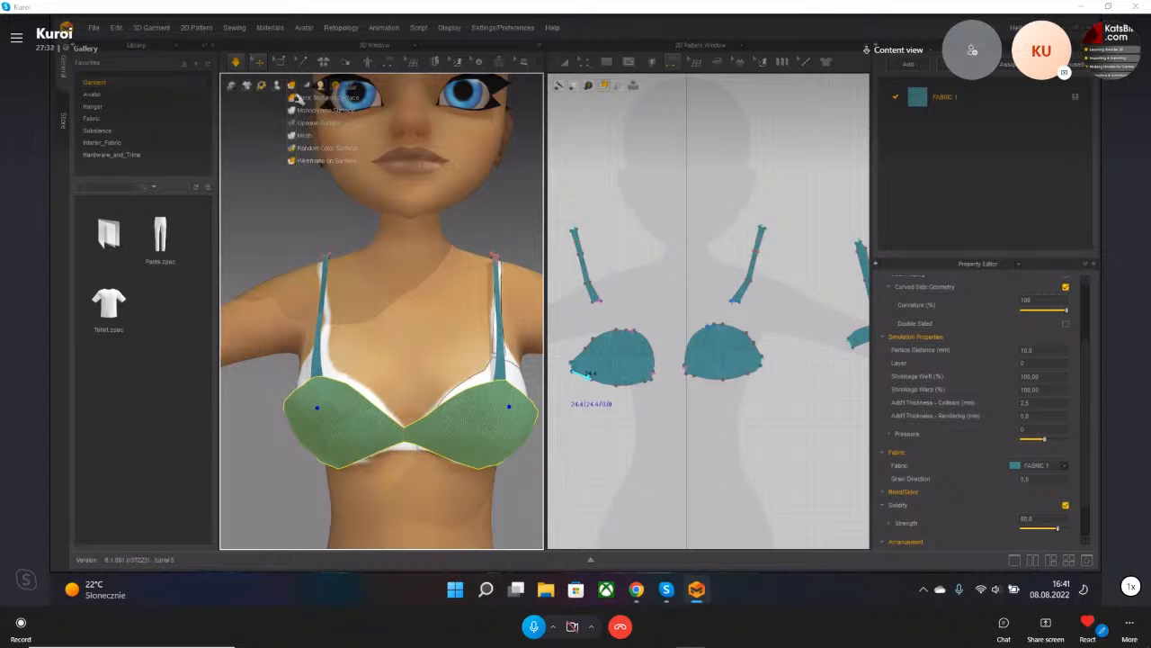
click(300, 99)
right_drag(337, 290, 423, 380)
scroll(424, 381, up, 2)
right_drag(458, 419, 527, 419)
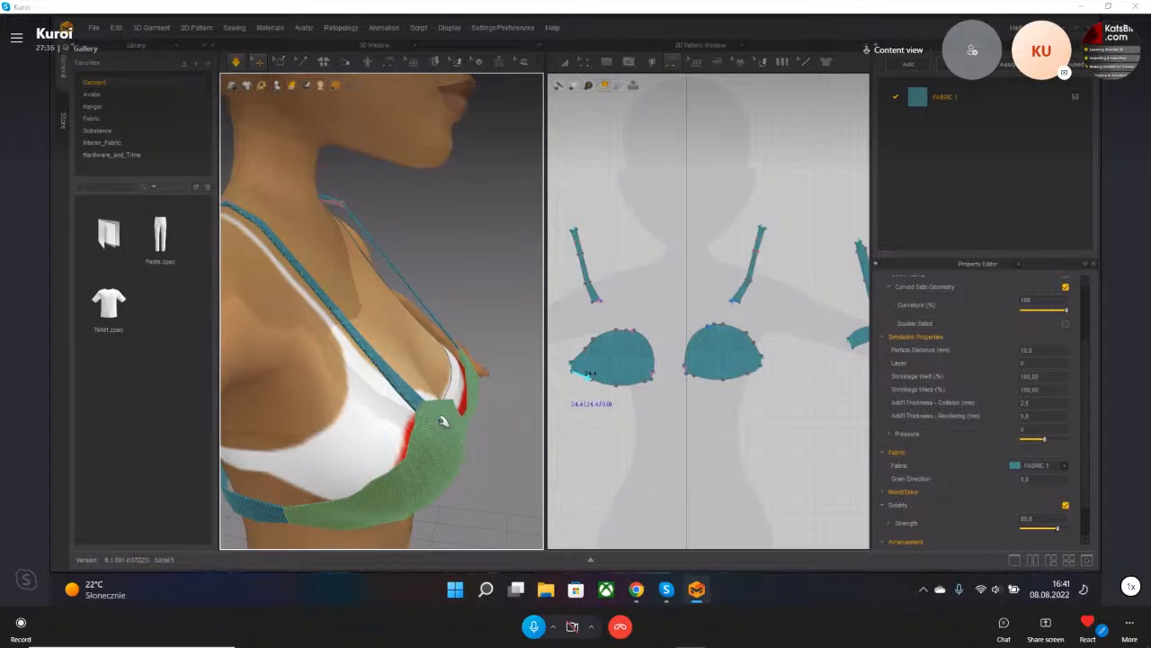
- Check the straps up close and pull both cups into position from the front during simulation
scroll(406, 405, up, 8)
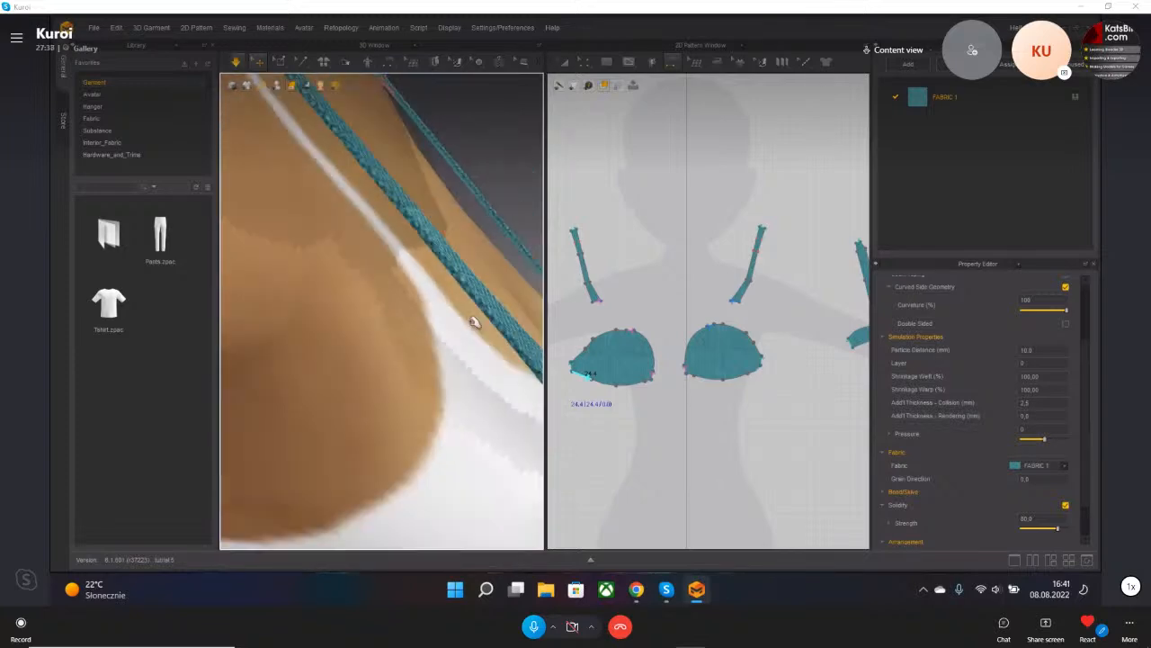
middle_drag(509, 381, 432, 347)
scroll(431, 347, down, 3)
right_drag(432, 347, 348, 361)
middle_drag(370, 362, 427, 407)
right_drag(427, 387, 420, 385)
key(space)
drag(361, 393, 457, 397)
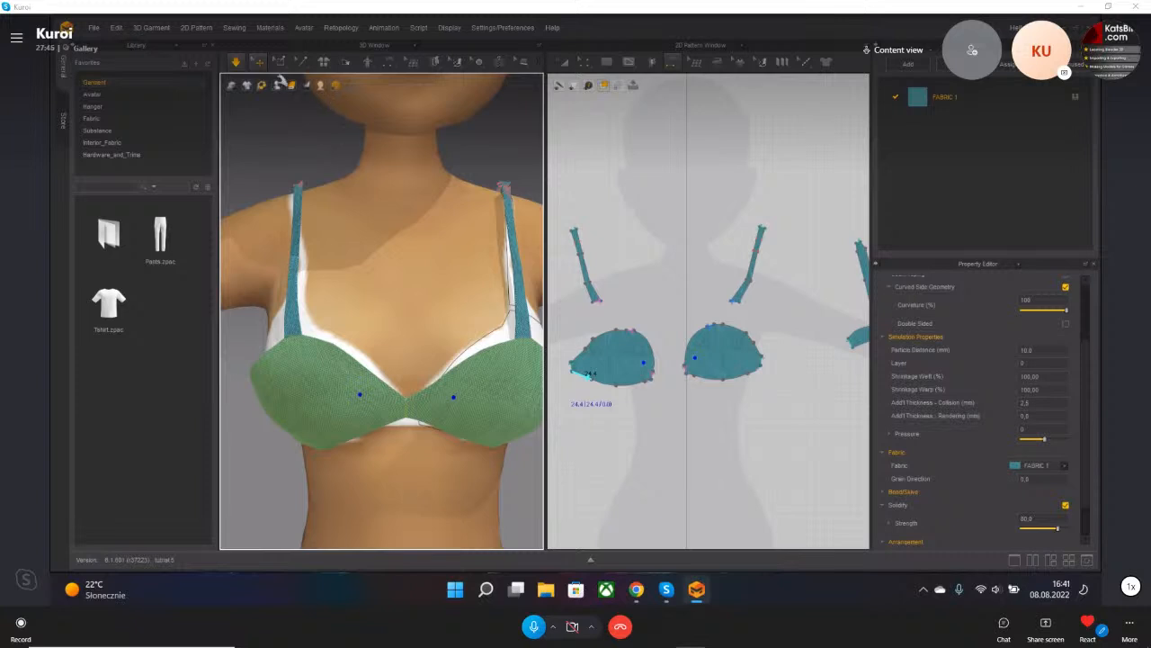
- Select both cup patterns in the 2D view and bring up their Pressure and Solidify properties
click(257, 65)
click(652, 392)
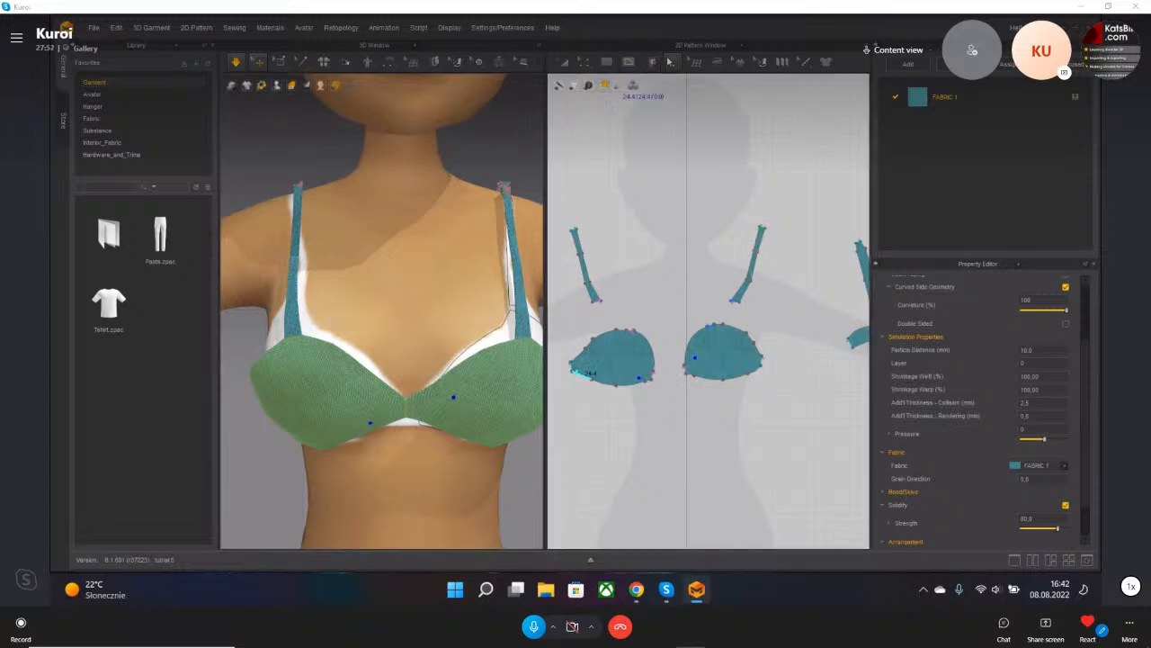
click(564, 65)
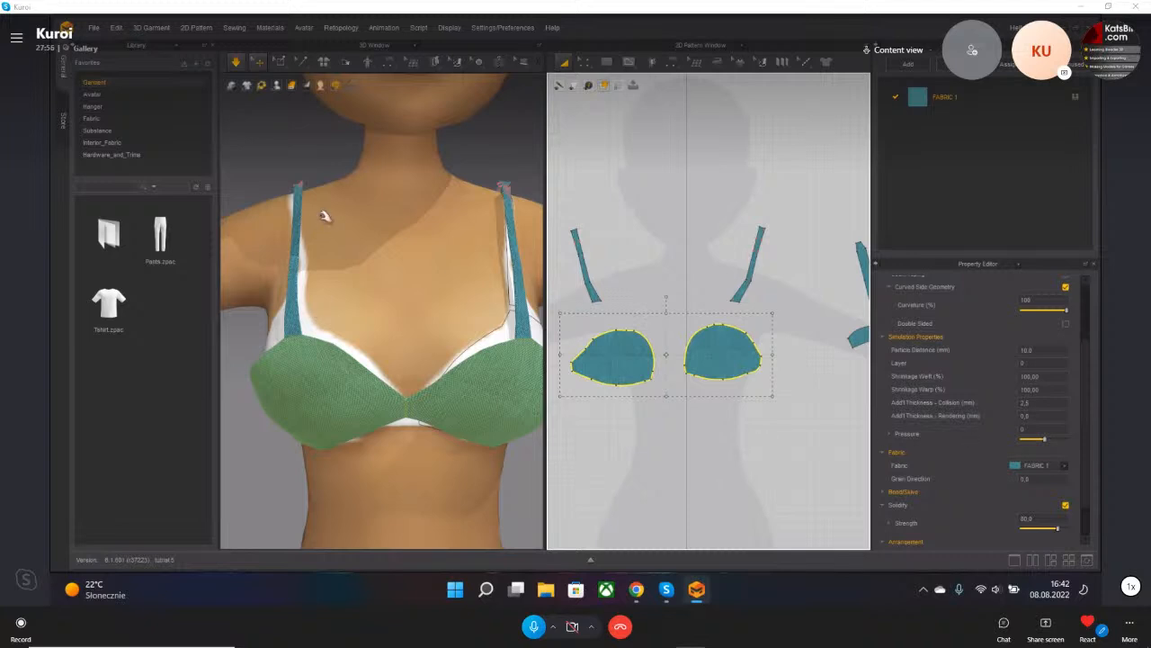
right_click(308, 370)
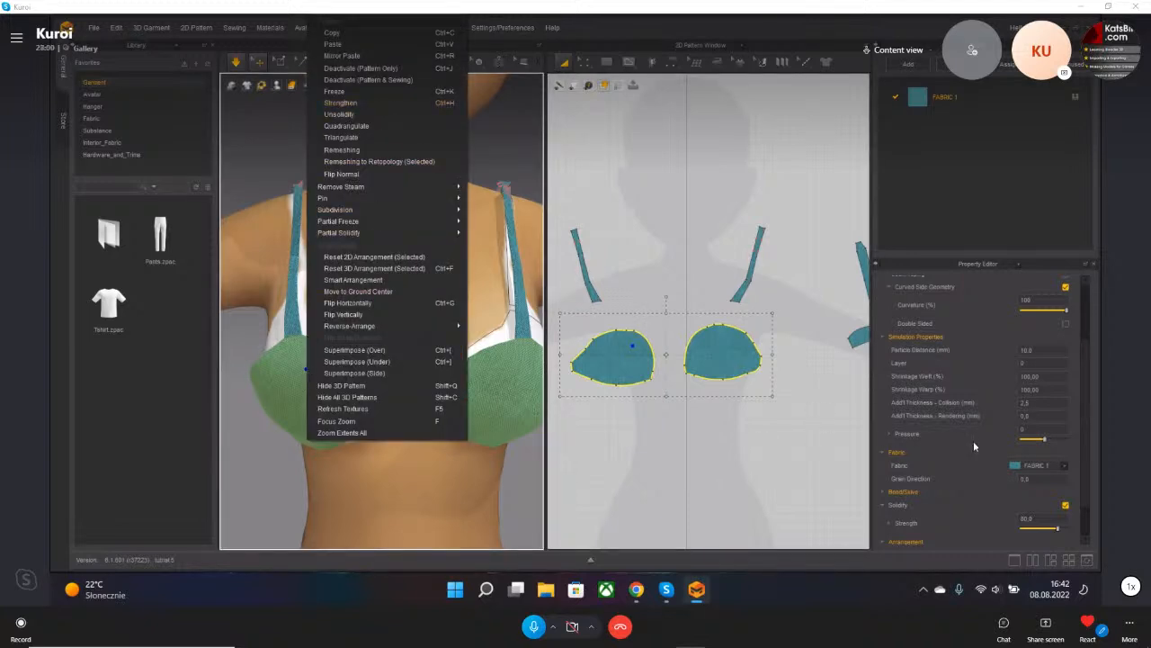
click(889, 438)
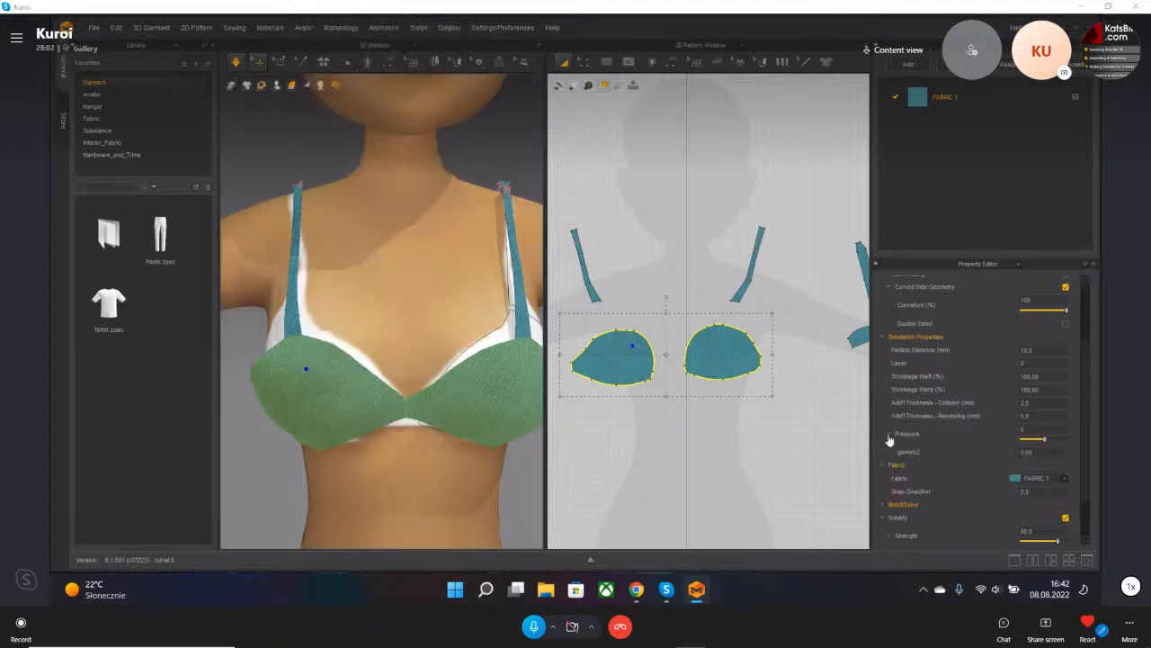
scroll(889, 481, down, 1)
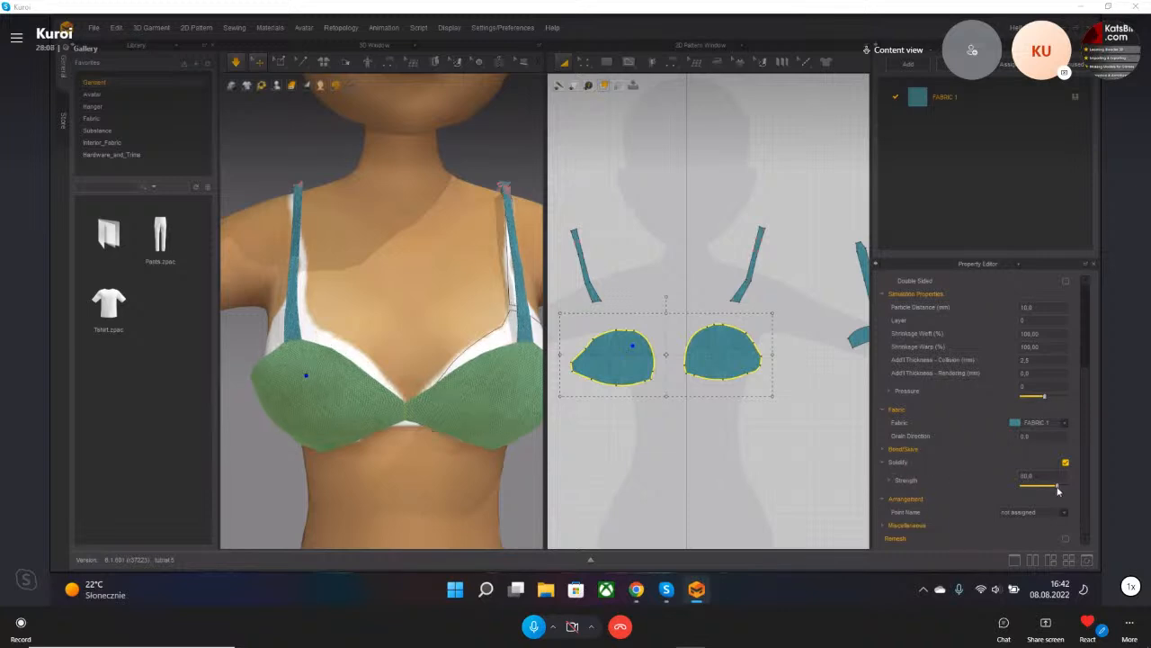
- Try lowering the cups' Solidify strength close to its minimum during simulation, and undo the change
drag(1057, 487, 1022, 509)
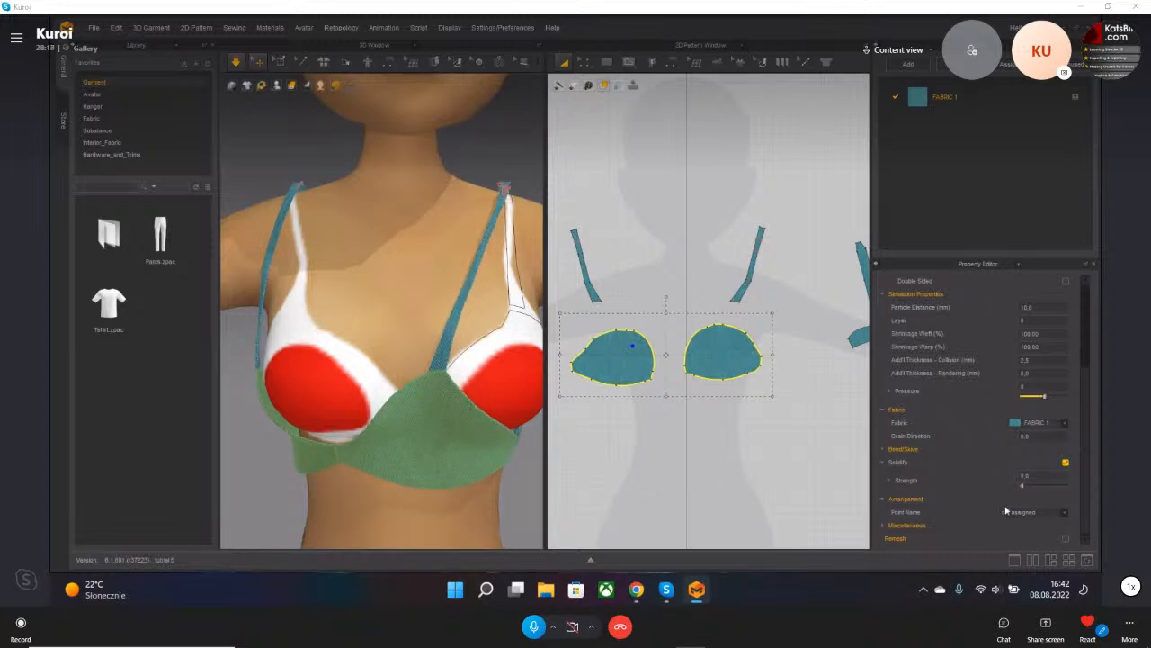
key(ctrl+z)
key(ctrl+z)
key(ctrl+z)
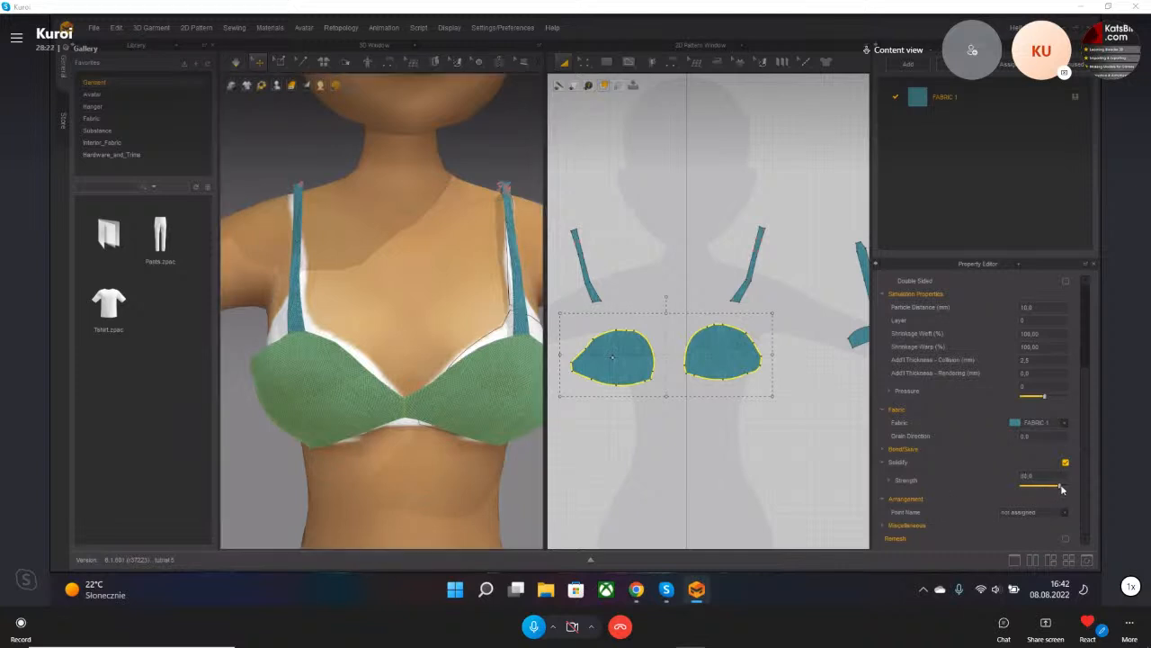
- Raise the Solidify strength of both cups to 100 and pull them up over the bust during simulation
drag(306, 396, 317, 376)
drag(481, 403, 487, 390)
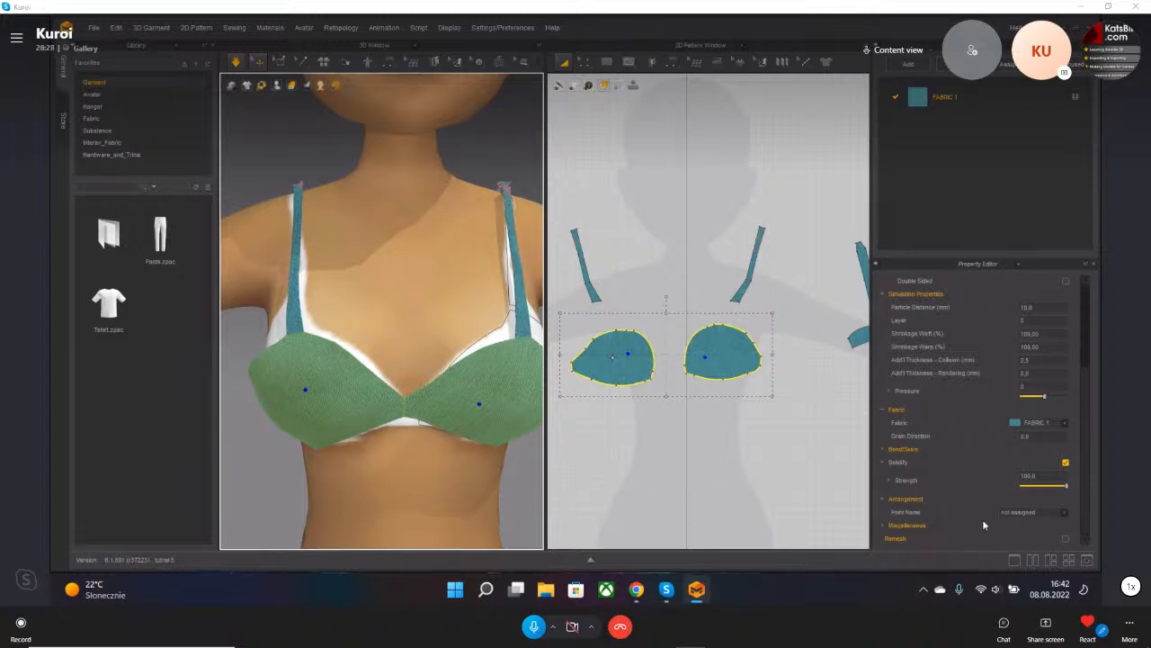
- Change the physical property preset of FABRIC 1 to Leather_Lambskin
double_click(964, 97)
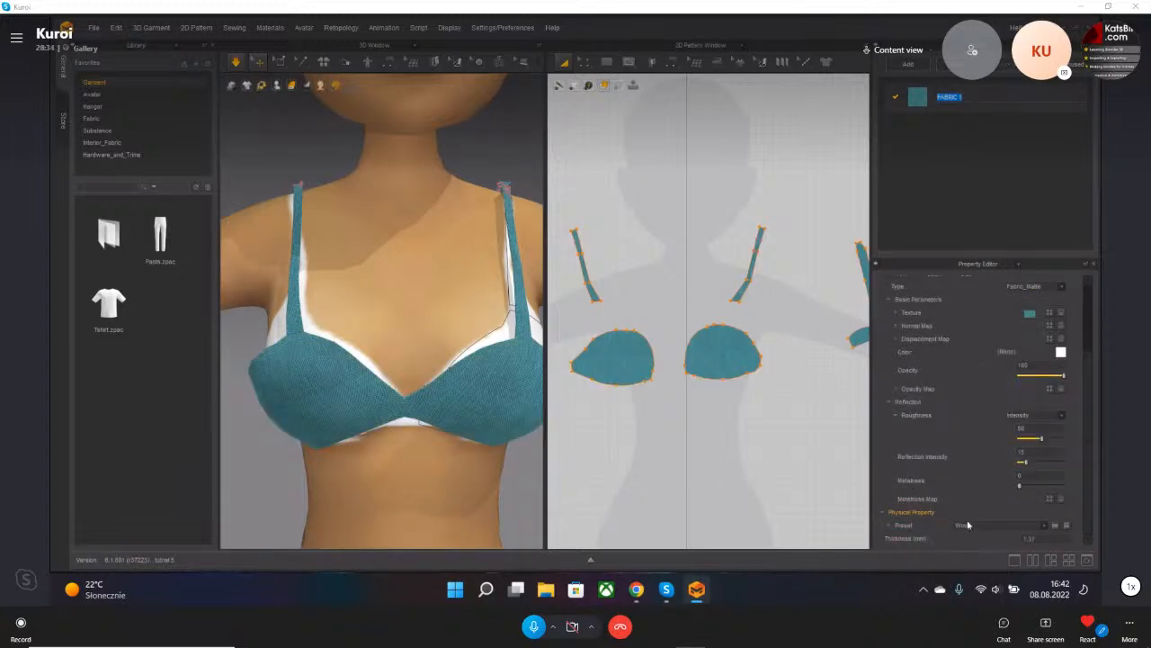
click(1001, 525)
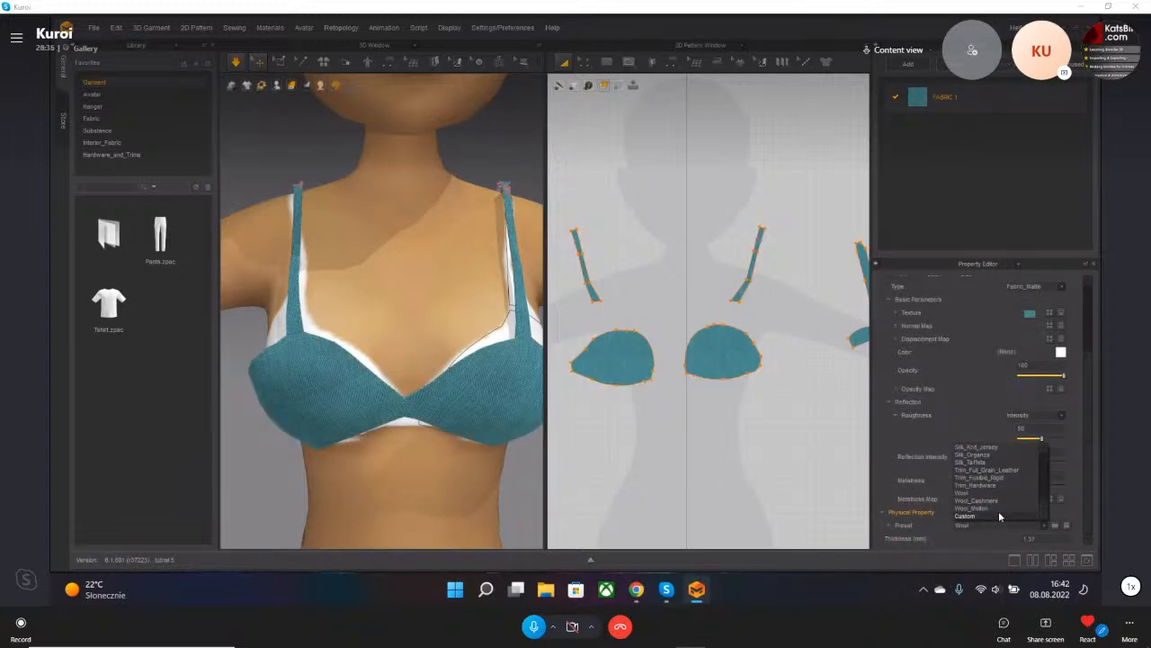
scroll(997, 499, up, 1)
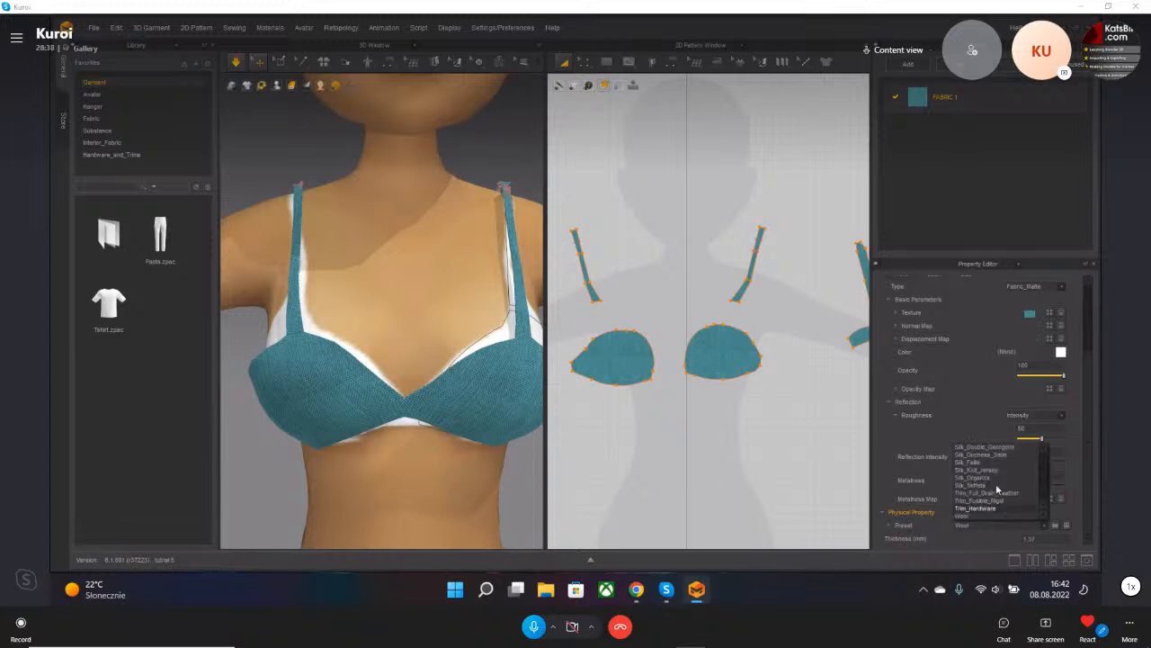
scroll(995, 480, up, 5)
scroll(994, 481, up, 4)
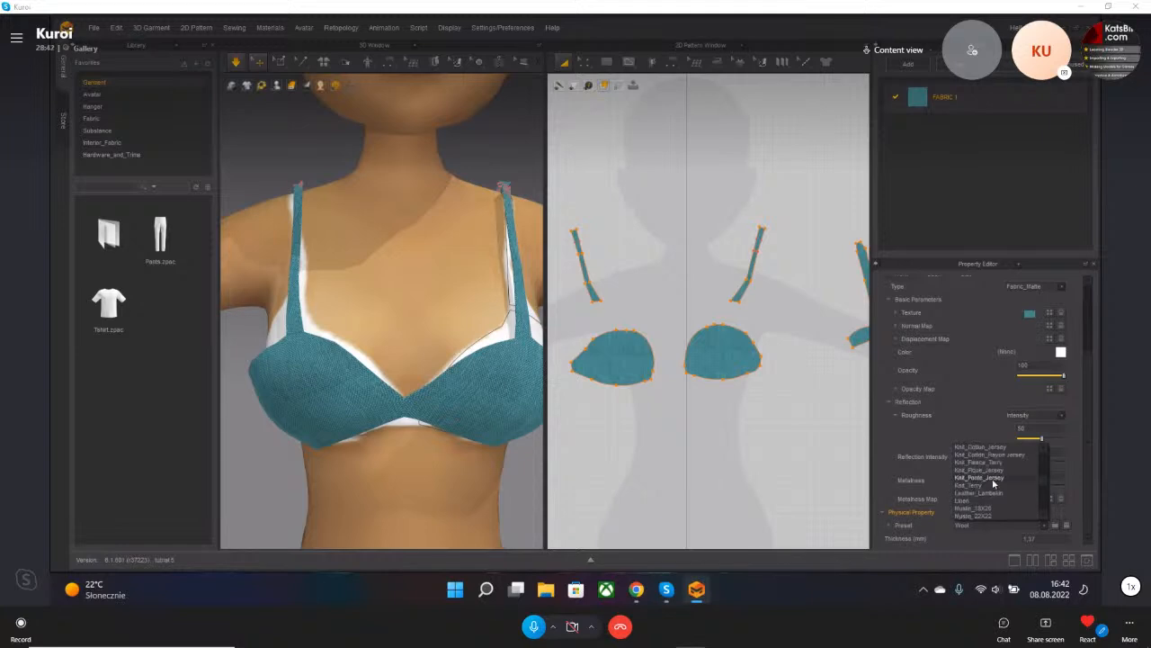
click(979, 493)
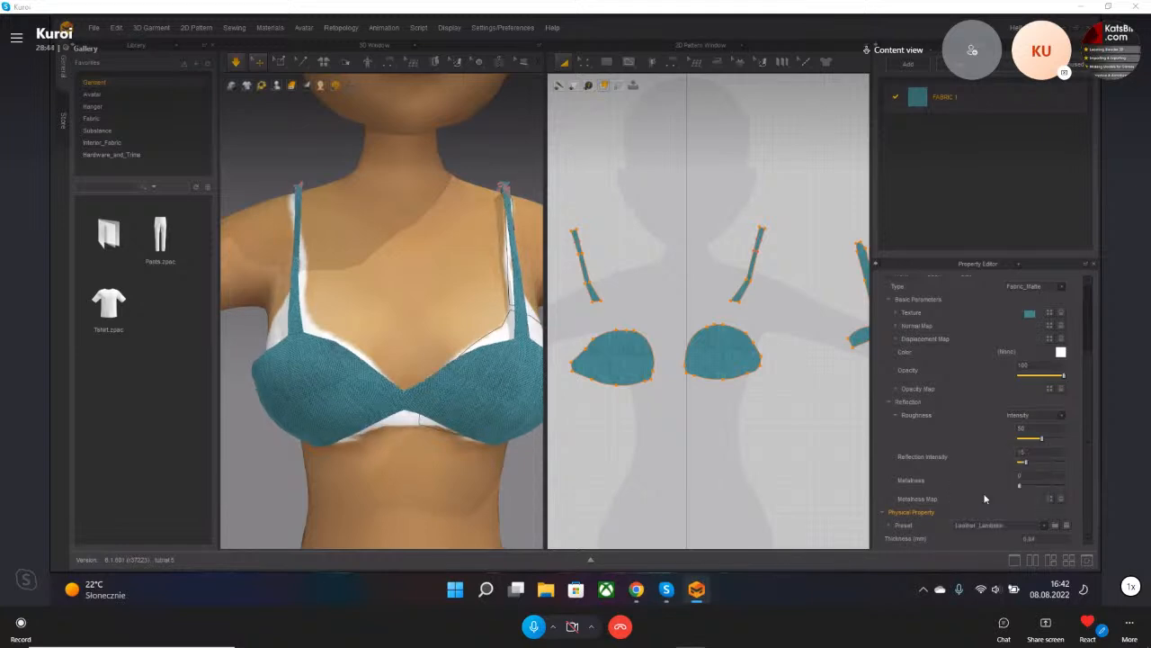
- Adjust both cups over the bust during simulation, check the overall fit on the avatar, and clear the selection
right_drag(457, 430, 362, 425)
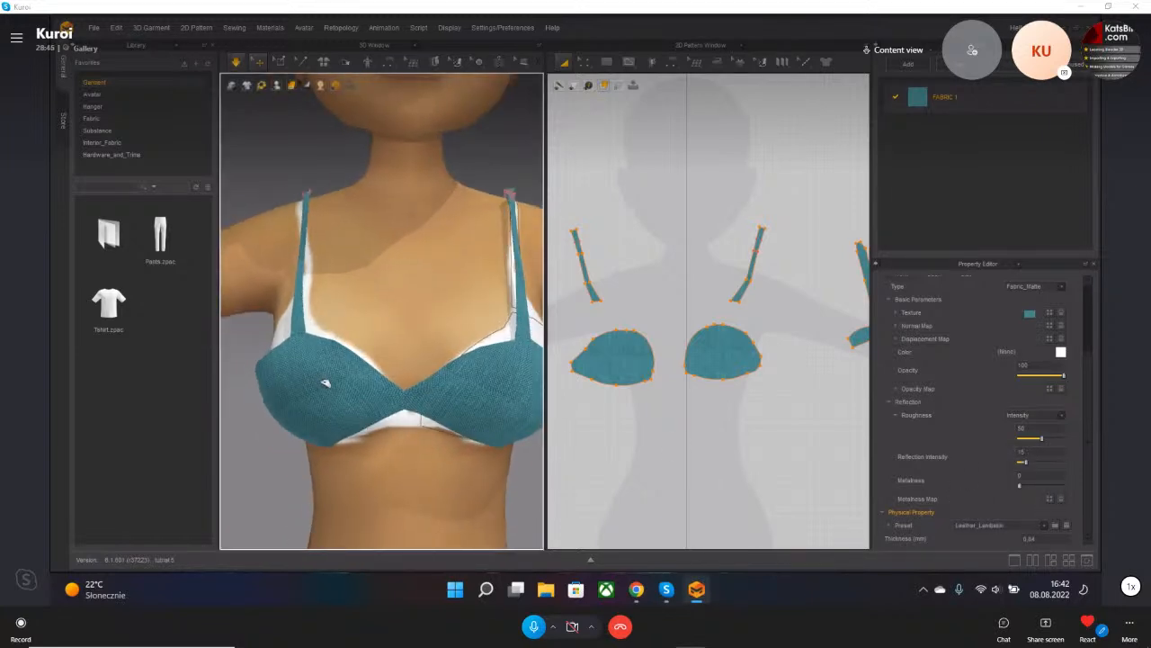
click(324, 379)
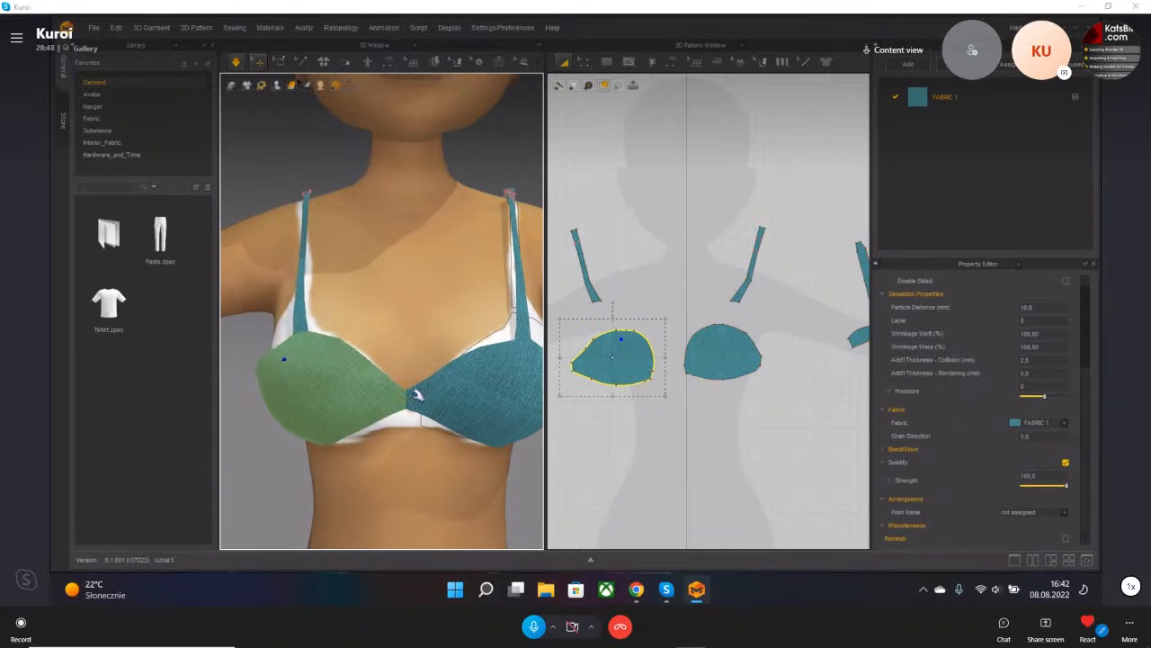
click(478, 389)
right_drag(439, 417, 418, 450)
scroll(419, 459, down, 5)
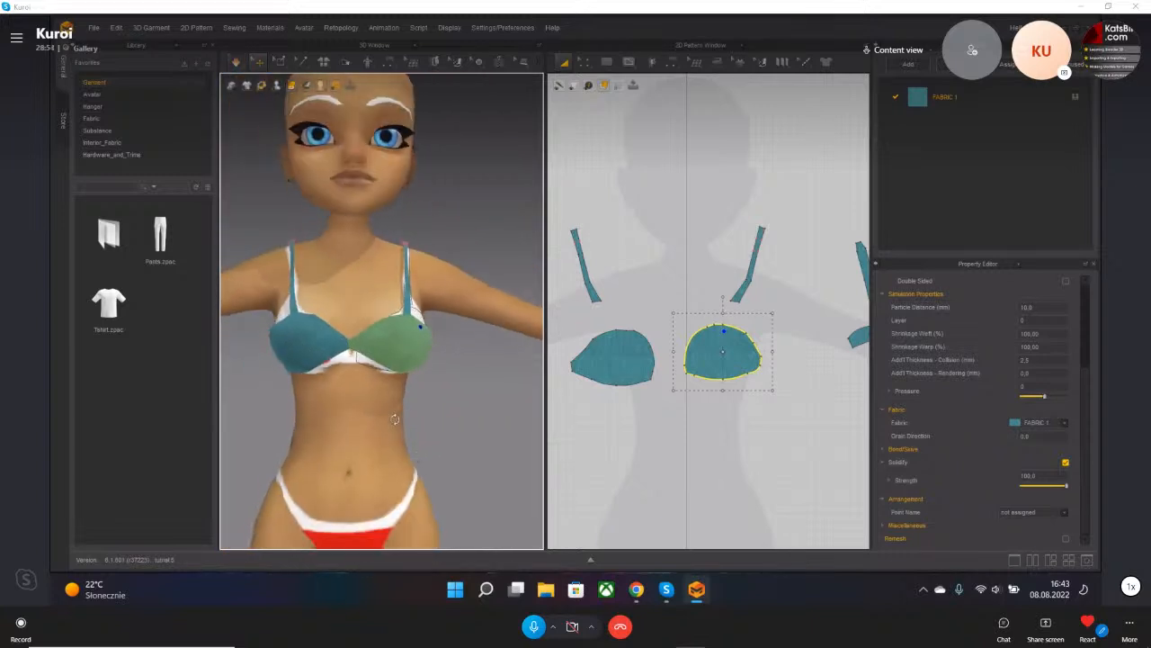
click(395, 424)
click(328, 336)
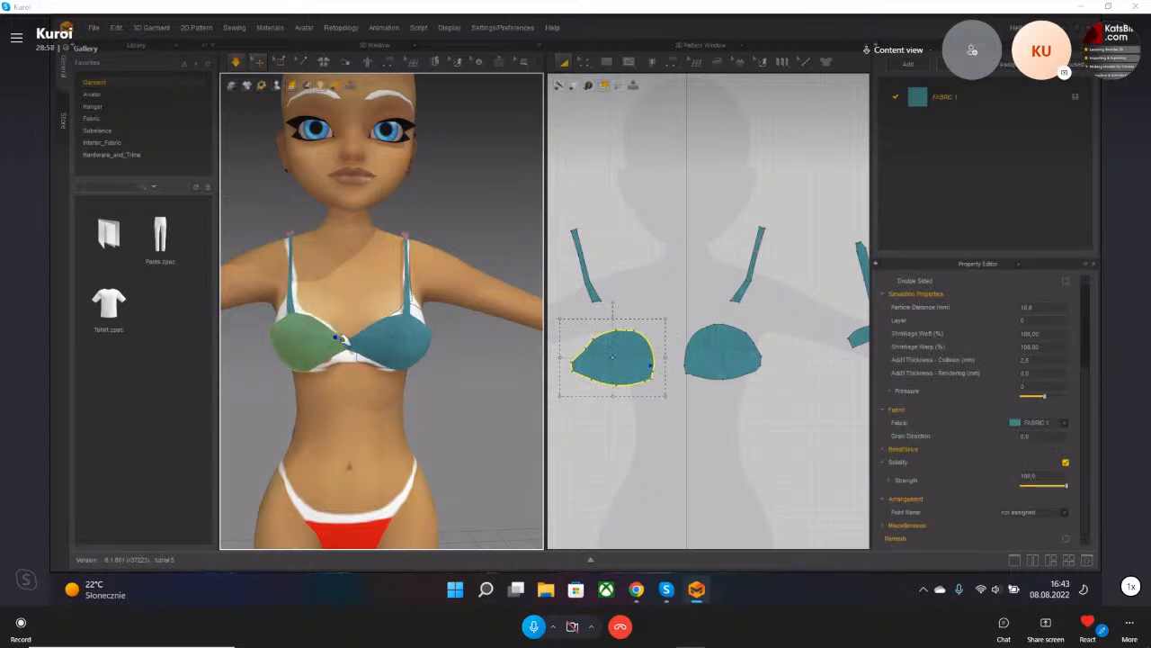
click(369, 342)
right_drag(410, 366, 352, 365)
scroll(352, 365, down, 2)
scroll(455, 378, down, 3)
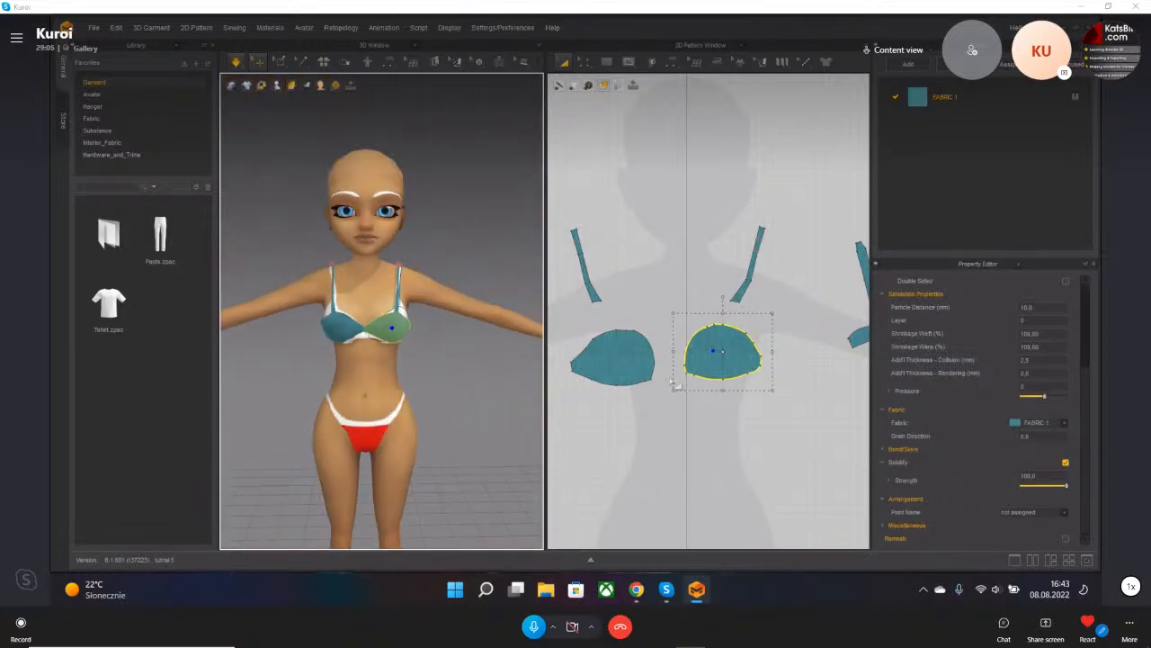
scroll(674, 384, down, 5)
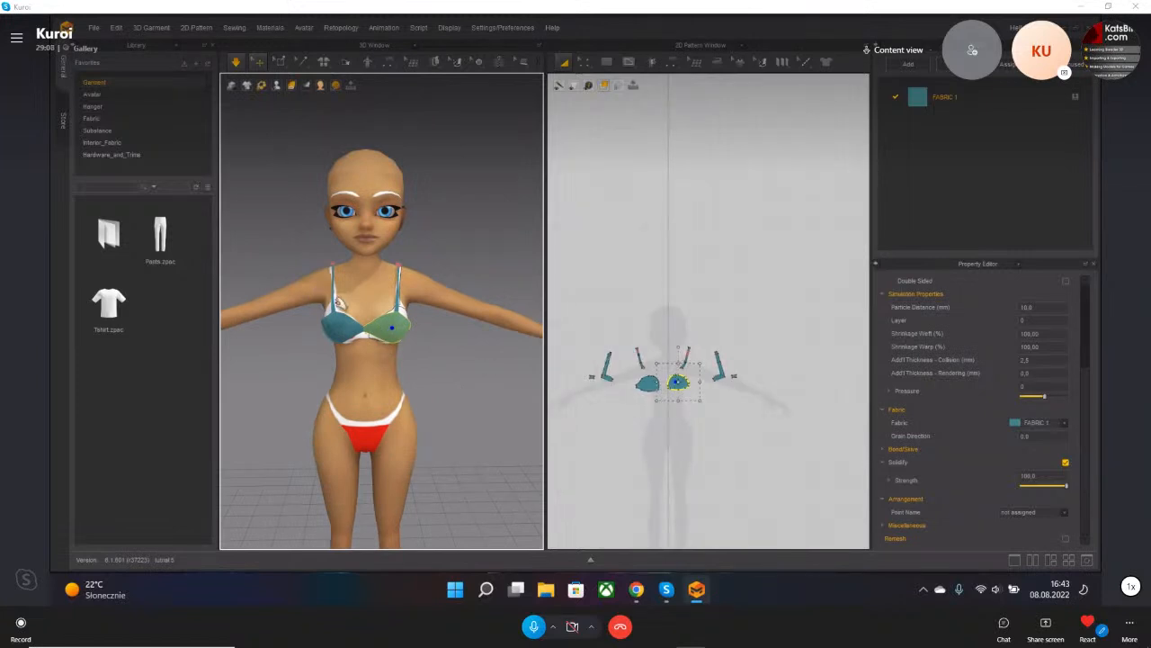
click(567, 407)
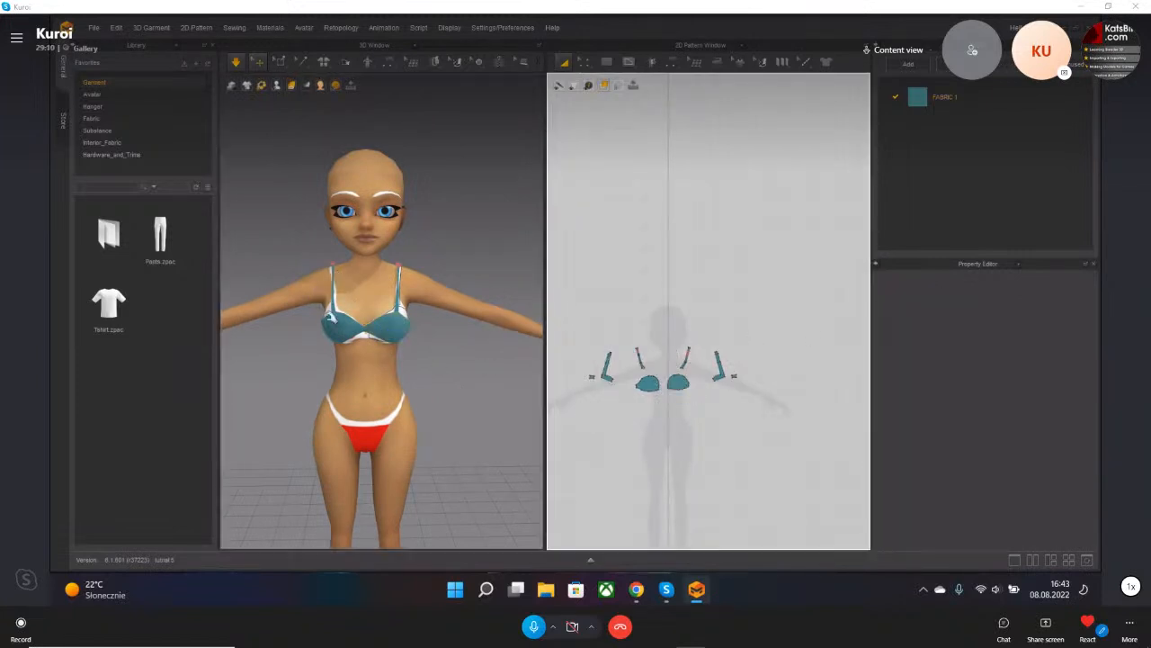
- Draw a closed narrow rectangle about 32 mm long on the avatar's skin beside the shoulder strap with Line (Avatar)
scroll(369, 270, up, 2)
click(429, 69)
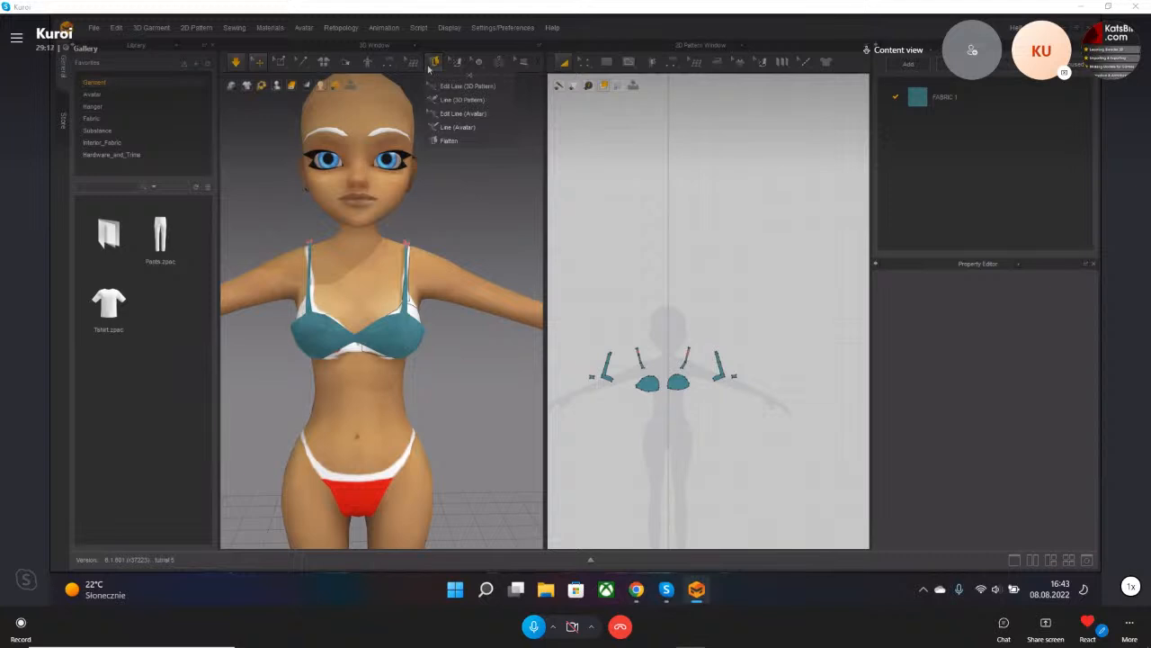
click(448, 133)
right_drag(460, 307, 426, 307)
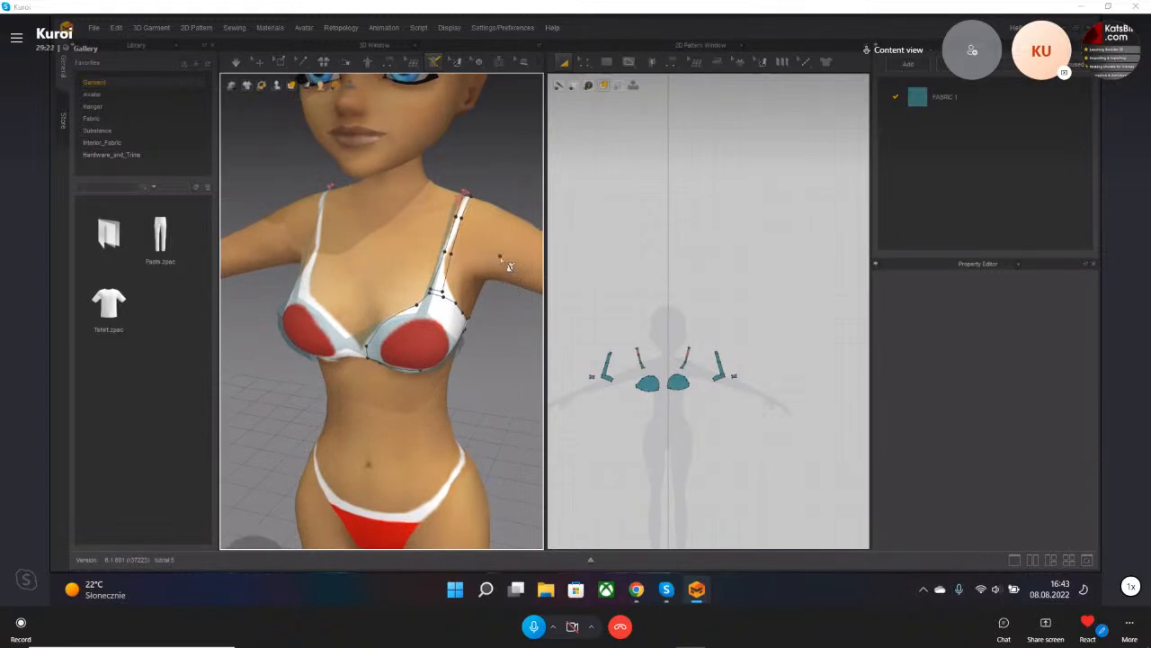
middle_drag(500, 259, 457, 311)
scroll(447, 310, up, 3)
click(459, 250)
click(441, 298)
click(454, 304)
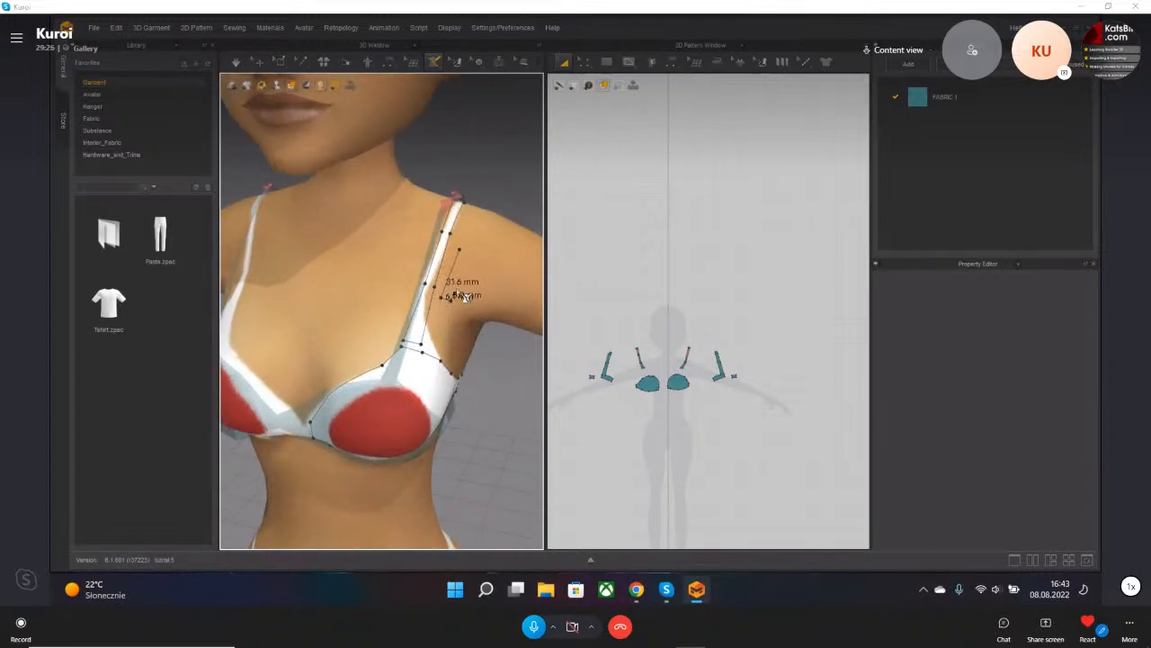
click(460, 251)
- Flatten the rectangle drawn beside the shoulder strap into a pattern piece
click(437, 65)
click(452, 140)
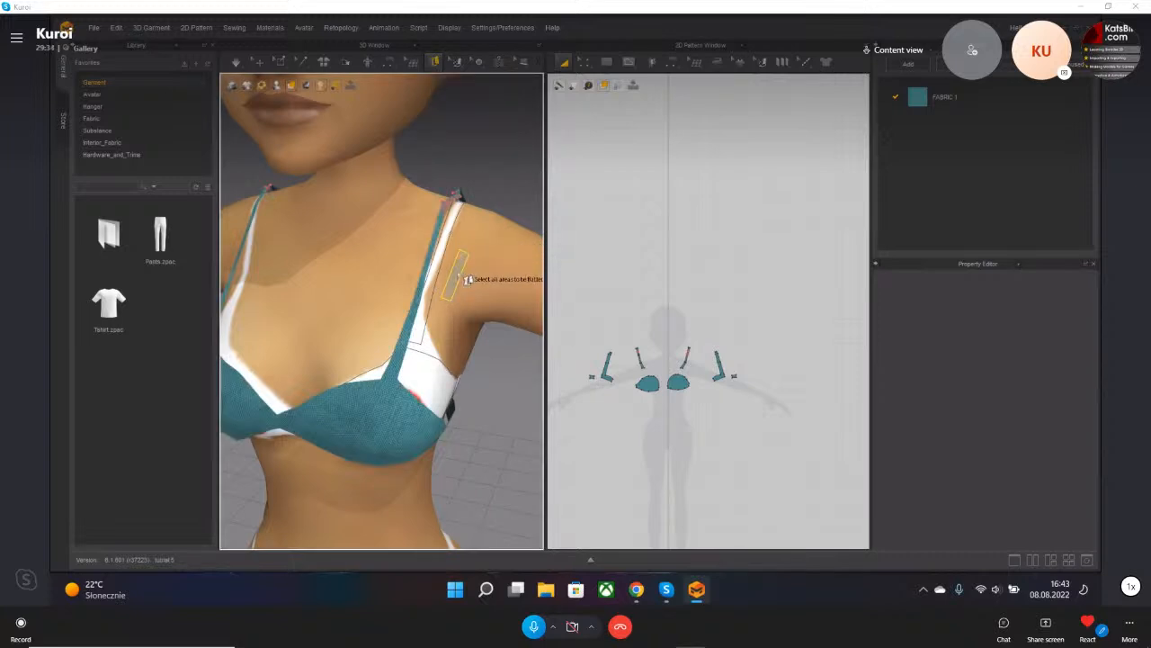
scroll(456, 275, up, 3)
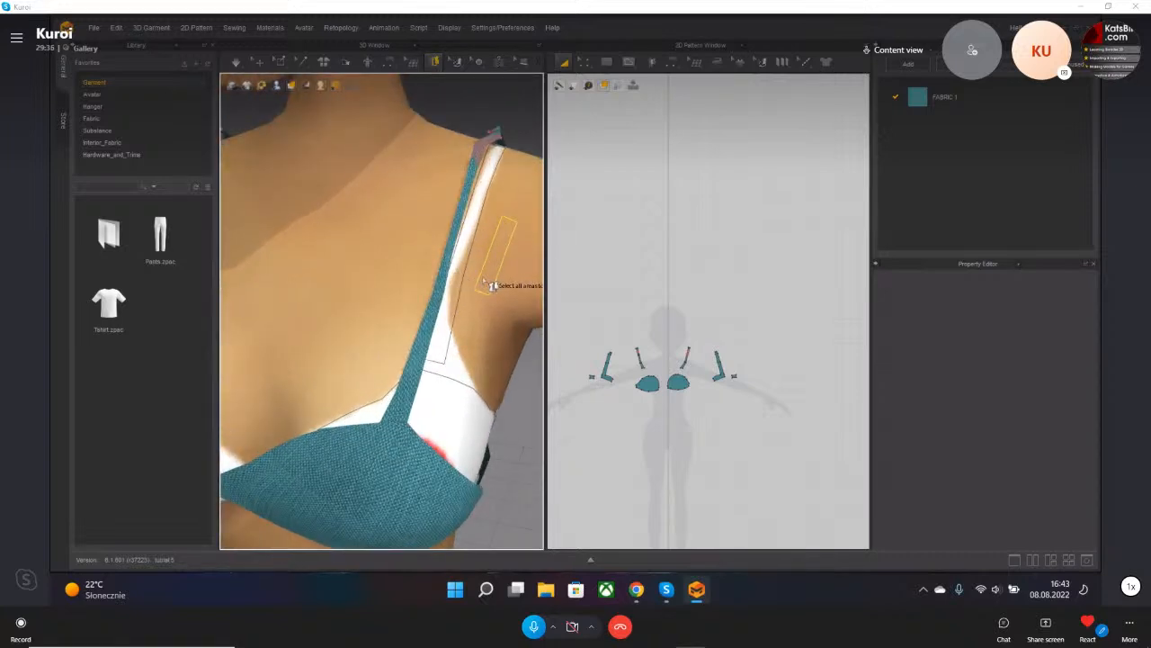
click(483, 281)
key(Return)
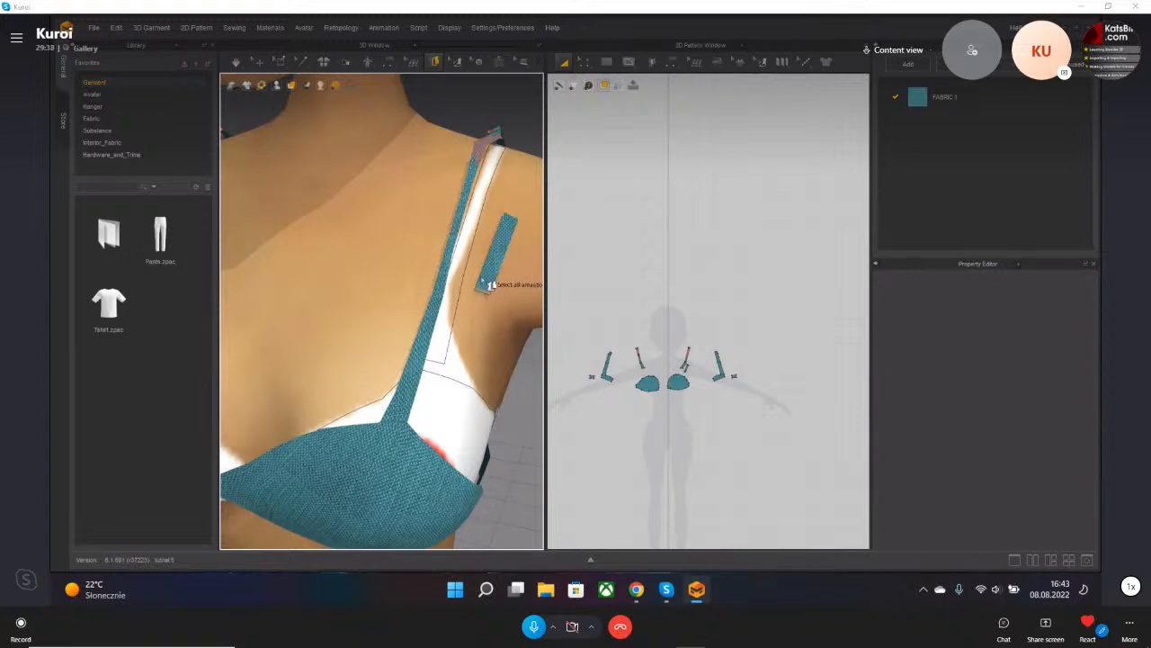
- Inspect the shoulder strap and the new rectangular piece from around the avatar's shoulder
middle_drag(494, 315, 481, 320)
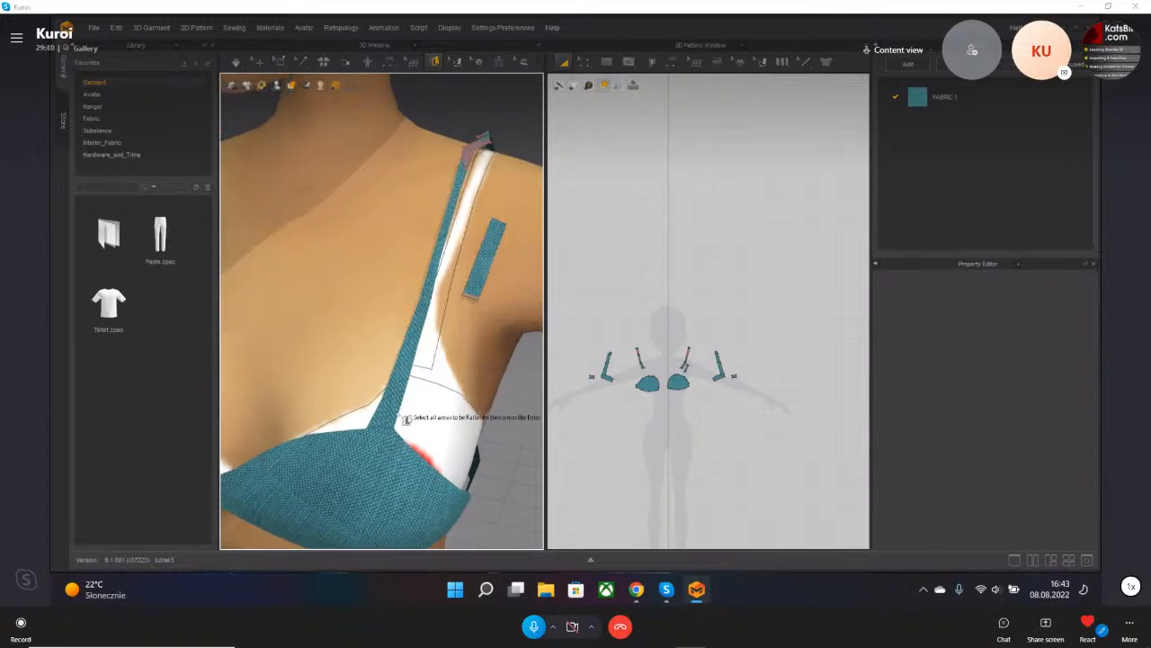
right_drag(396, 437, 234, 325)
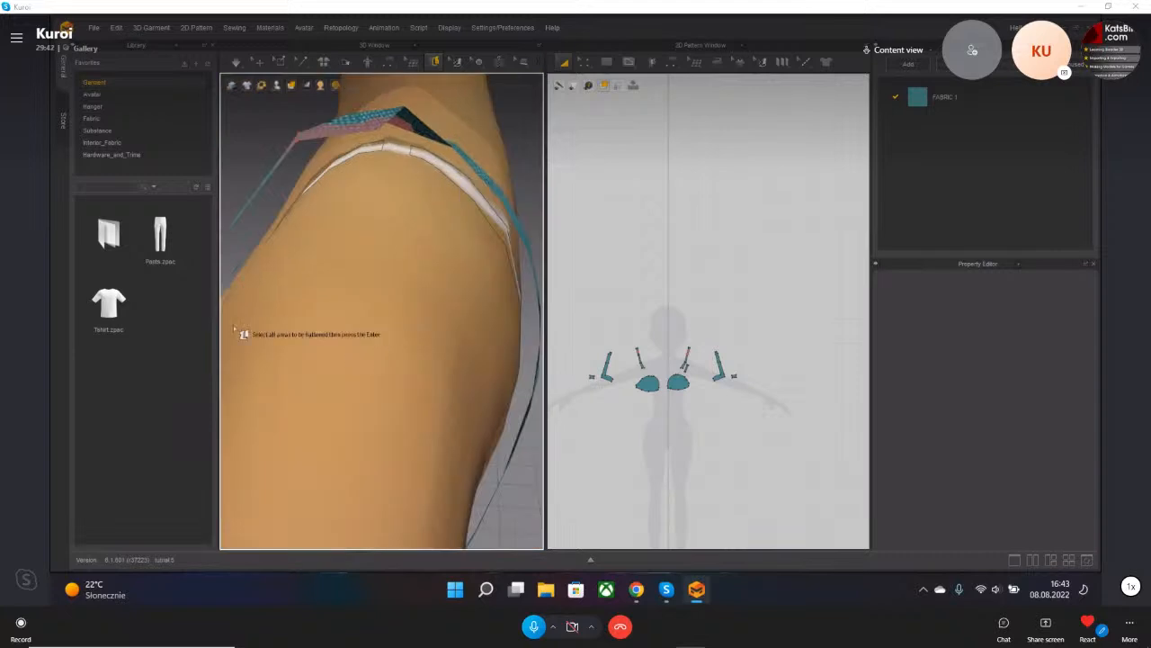
scroll(452, 339, up, 4)
scroll(452, 339, down, 2)
scroll(446, 332, down, 3)
right_drag(442, 332, 404, 303)
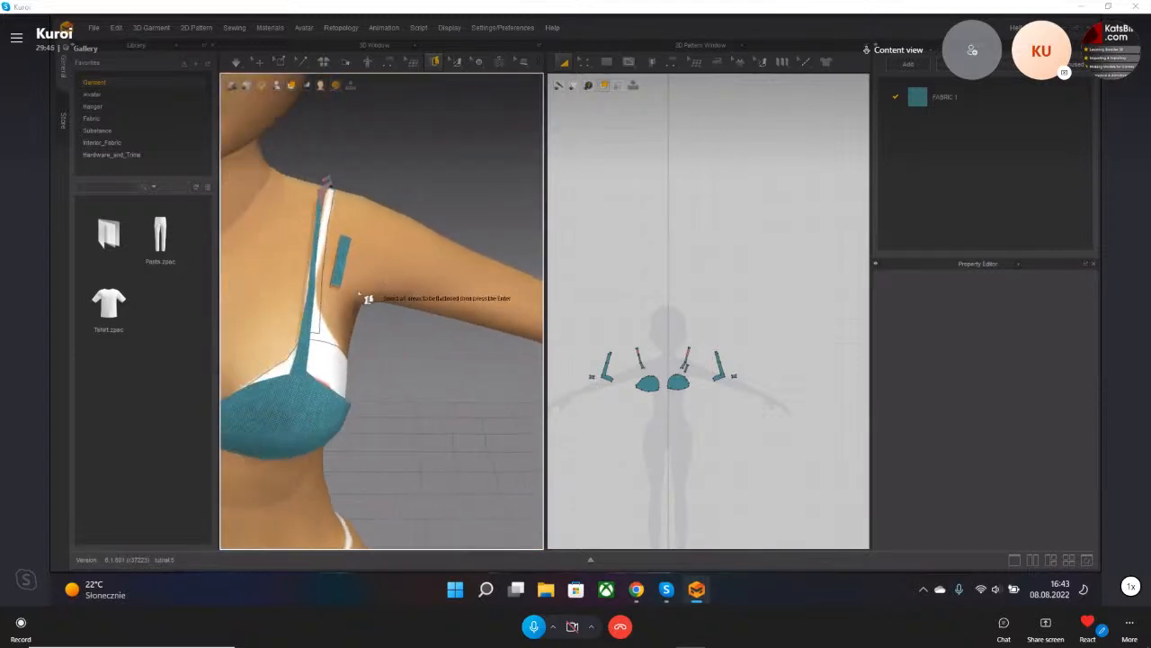
- Examine the bikini top's shoulder straps, cups and added rectangle on the avatar, along with the pattern layout
right_drag(342, 262, 404, 213)
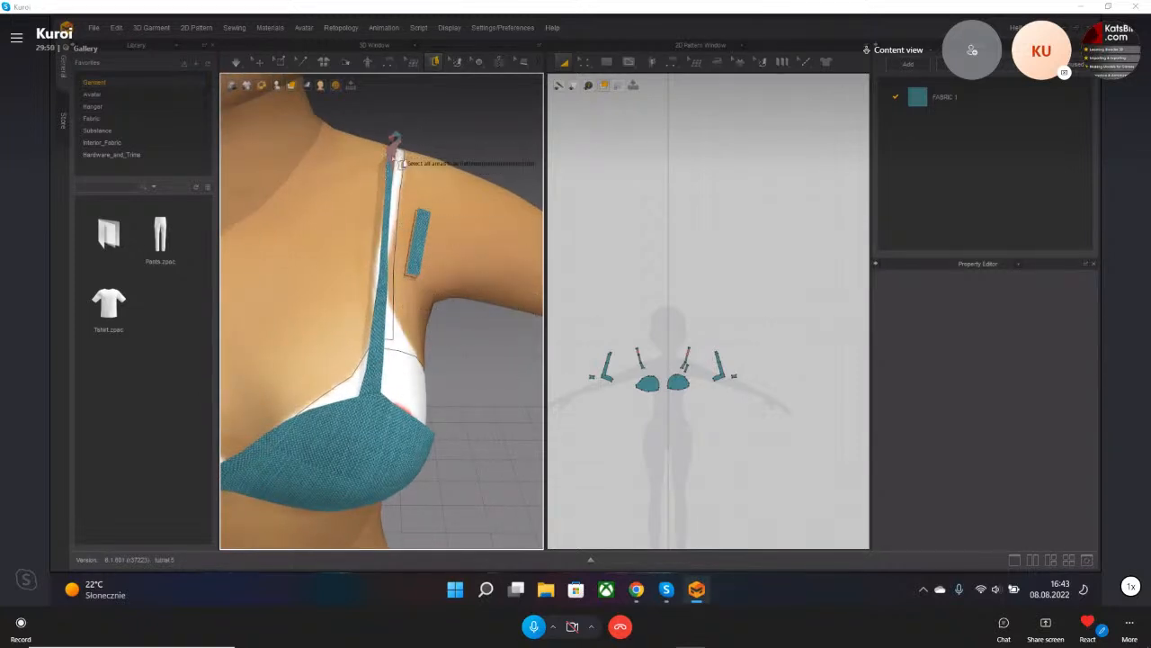
scroll(646, 364, up, 3)
scroll(645, 364, down, 5)
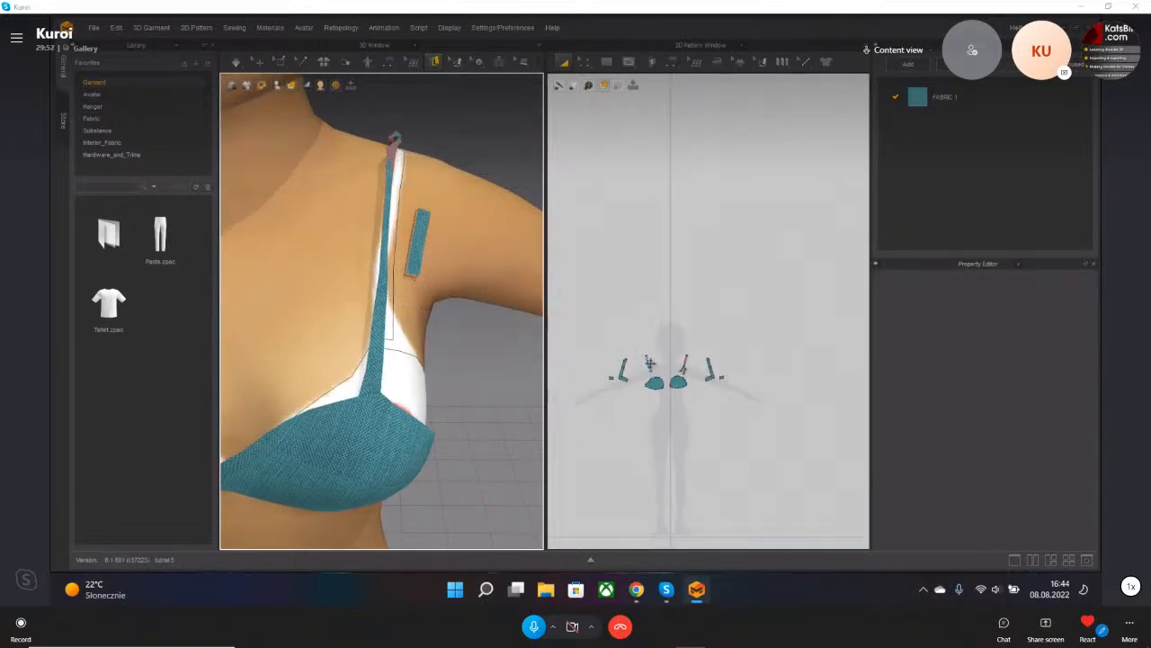
scroll(351, 266, up, 2)
scroll(351, 266, down, 5)
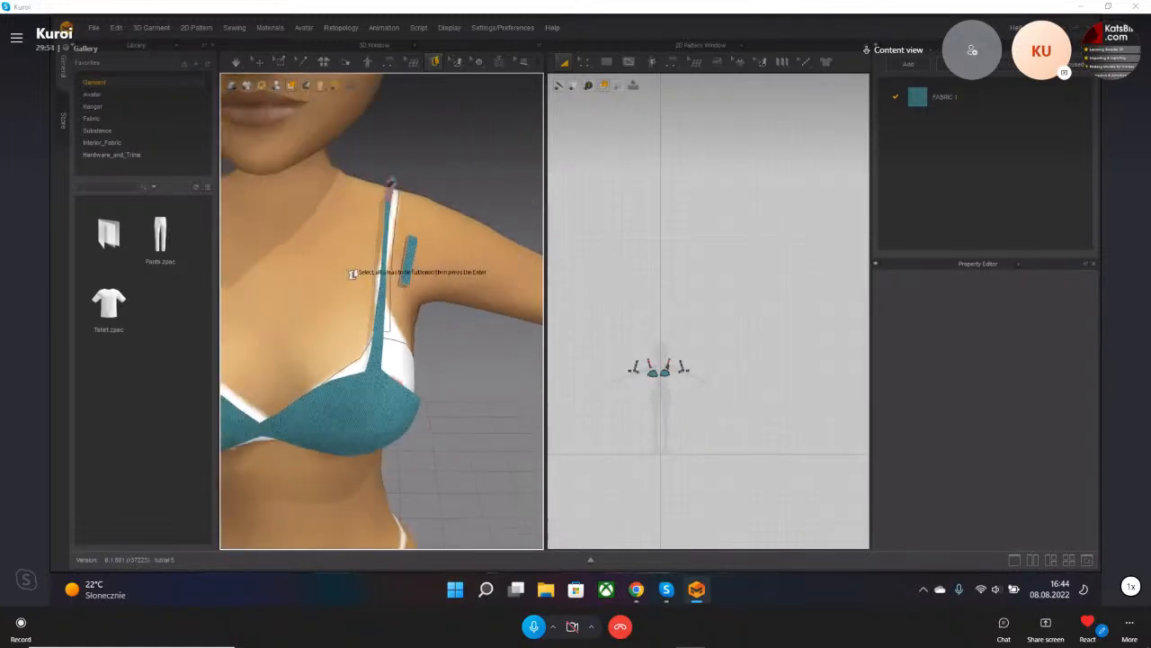
mouse_move(338, 350)
right_down()
mouse_move(472, 365)
mouse_move(343, 352)
right_up()
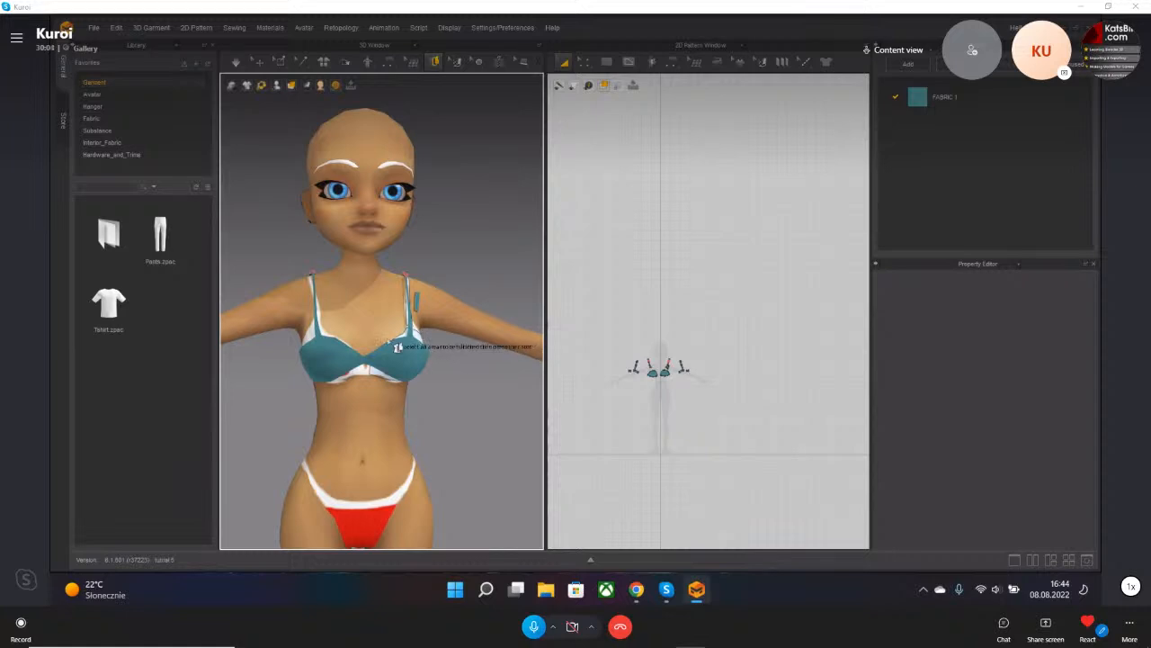
right_drag(397, 340, 384, 345)
scroll(347, 387, up, 3)
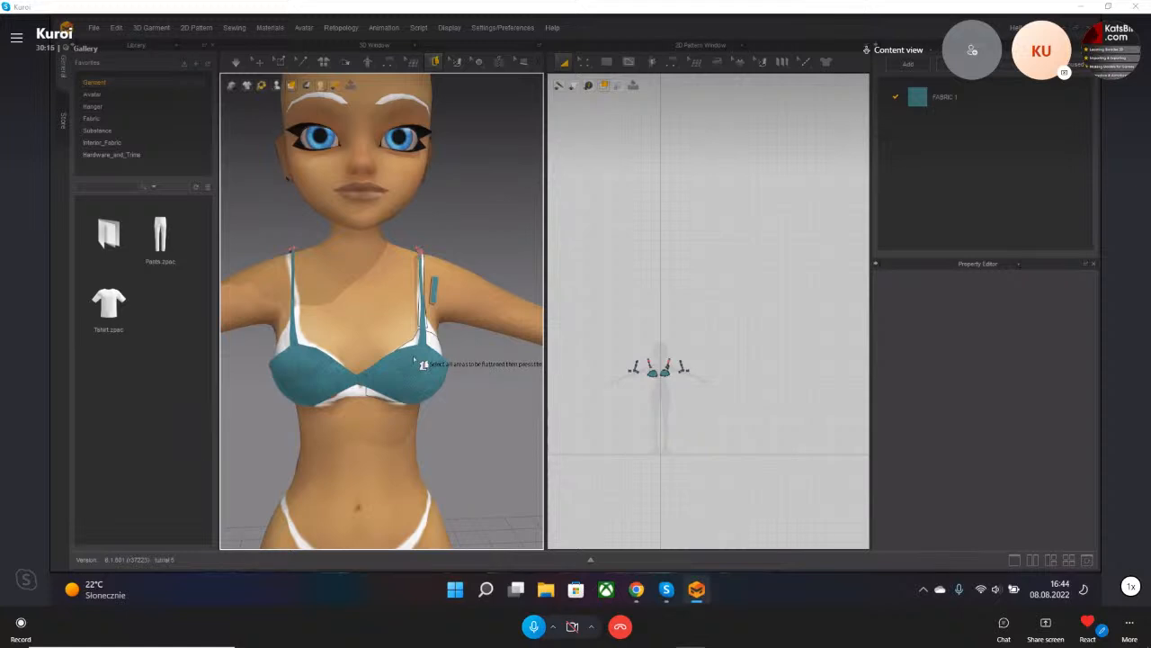
- Save the empty avatar scene as a new project named tutrial 5.1 in the Project folder
click(92, 28)
mouse_move(127, 59)
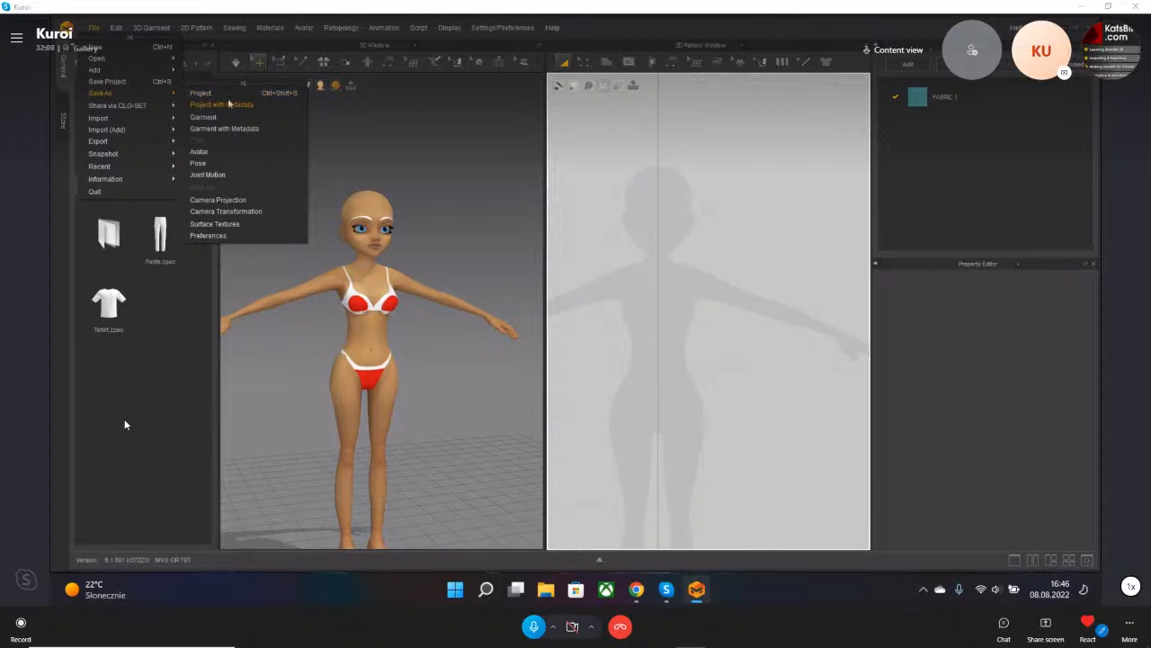
click(235, 94)
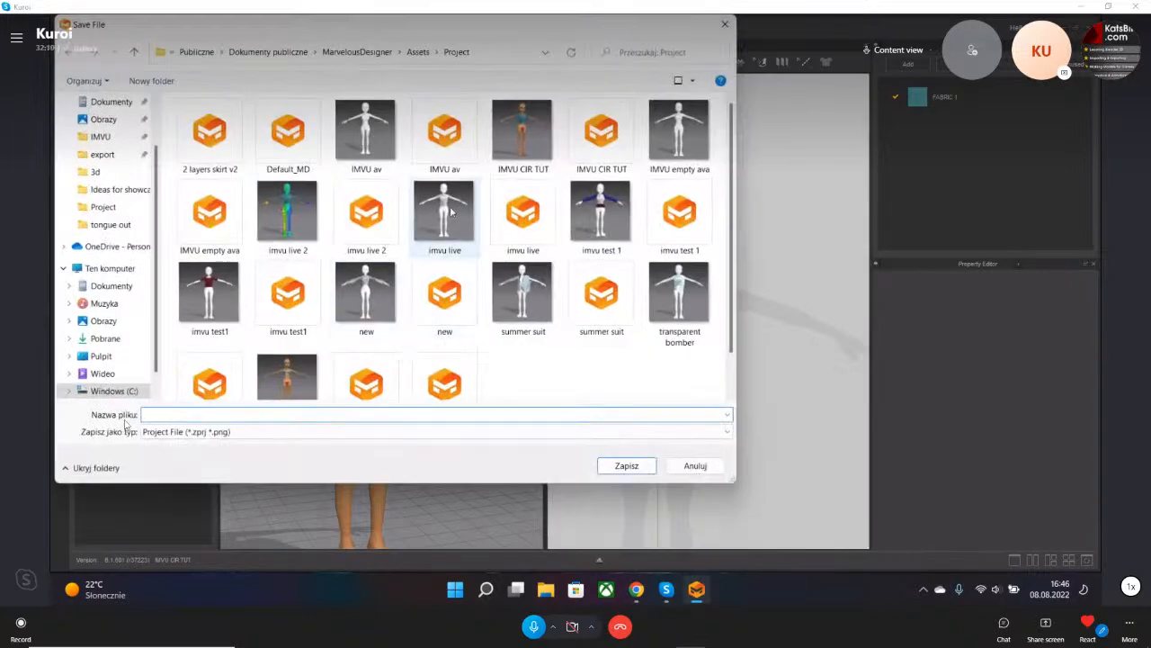
scroll(534, 361, down, 1)
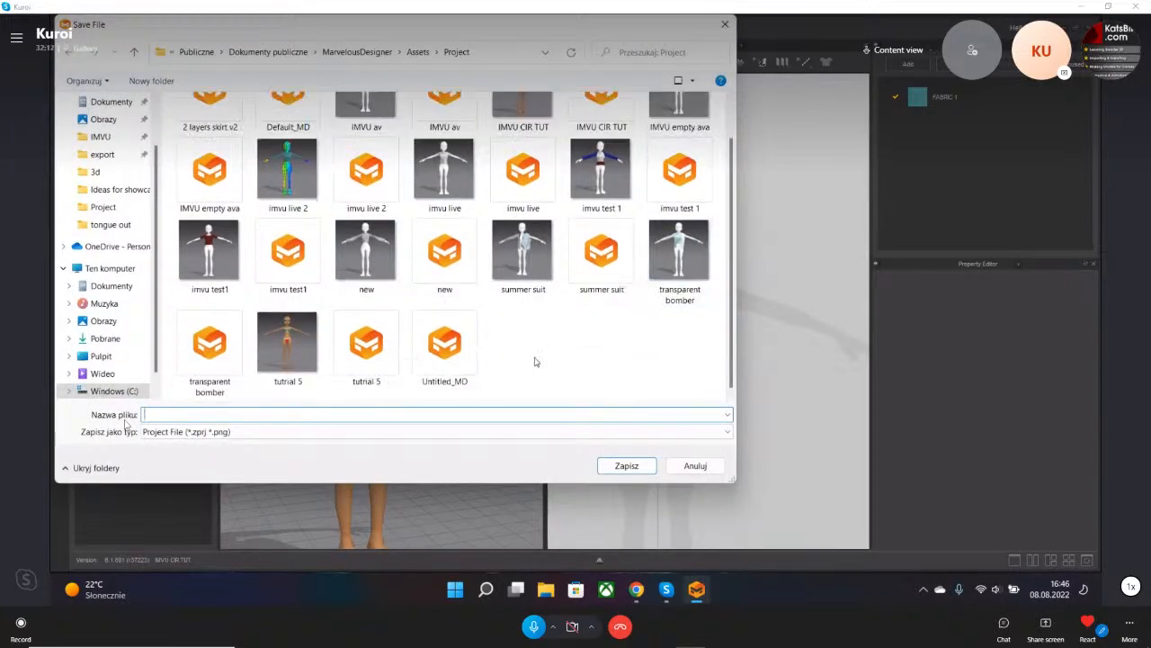
click(287, 349)
click(246, 415)
click(267, 414)
text(1)
click(627, 466)
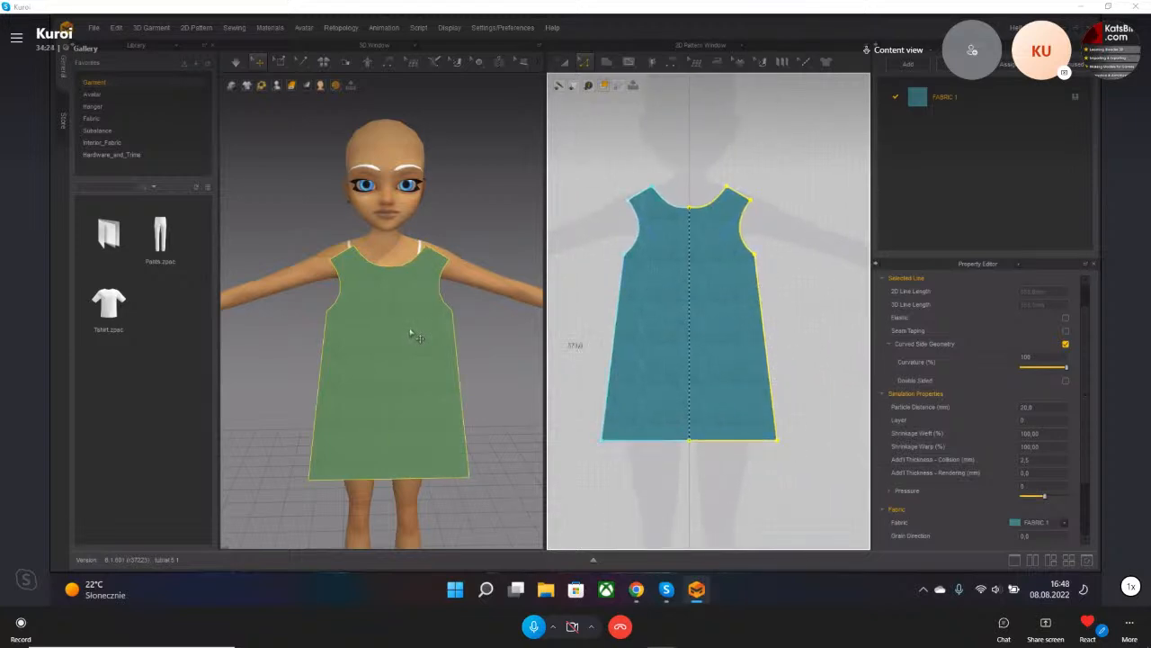
- Move the sleeveless dress pattern piece slightly upward in front of the avatar's body
drag(404, 370, 401, 345)
right_drag(400, 345, 398, 358)
click(398, 361)
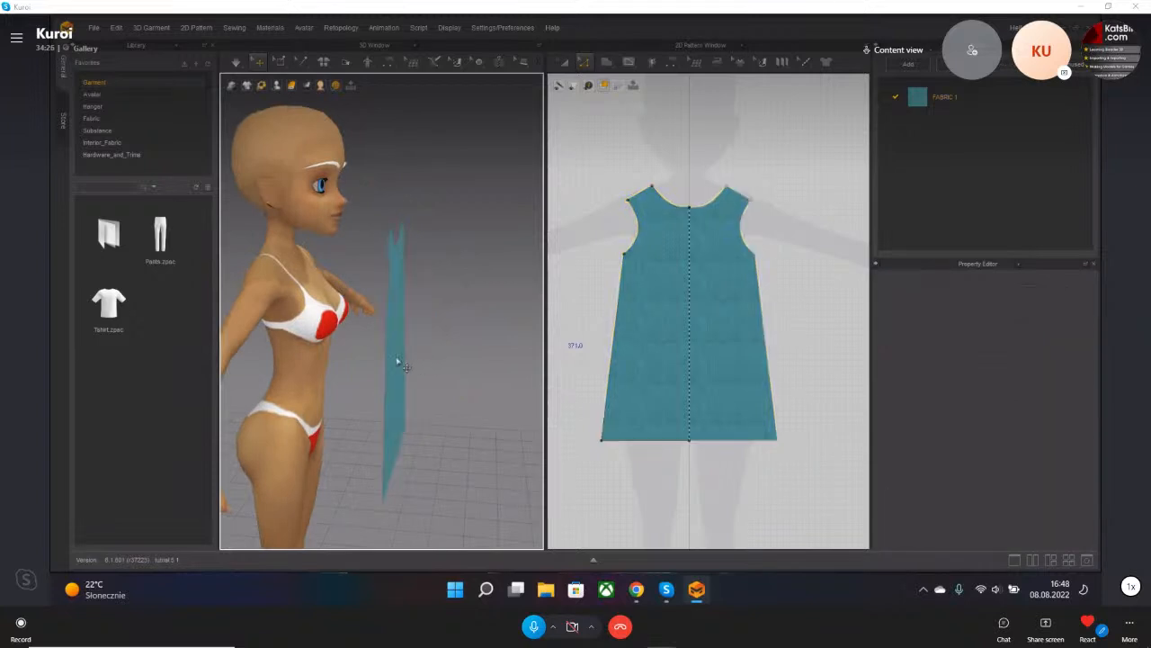
- Move the dress front panel closer to the avatar and paste a copy of it beside the original in the 2D pattern
drag(404, 365, 369, 358)
click(649, 351)
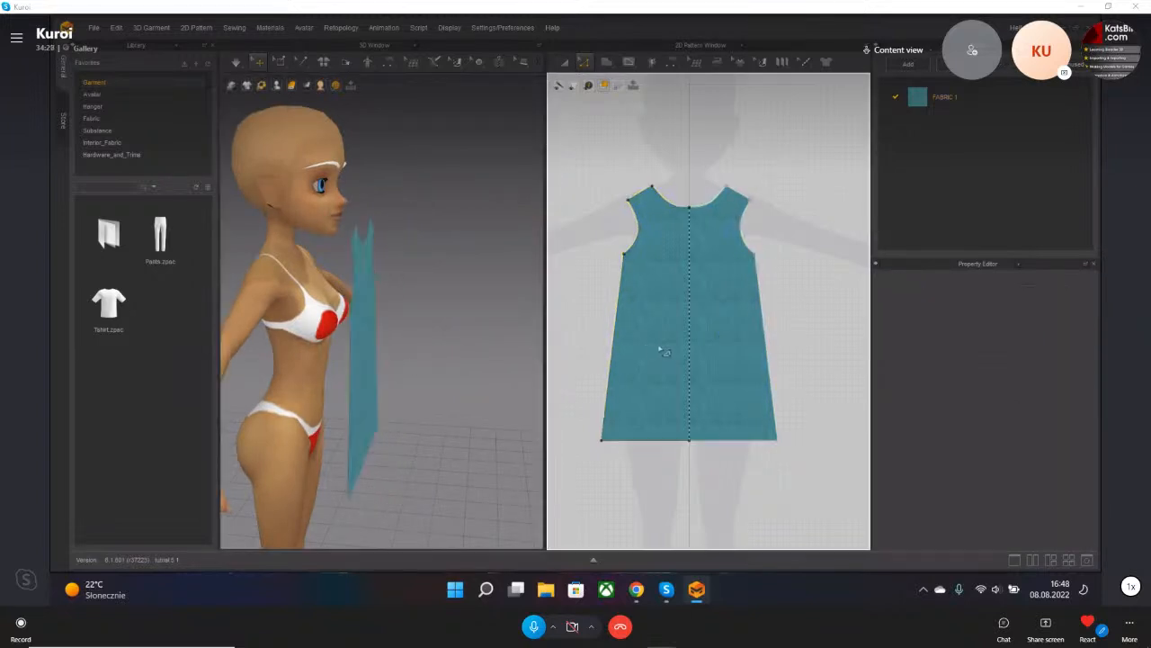
click(360, 338)
scroll(799, 357, down, 3)
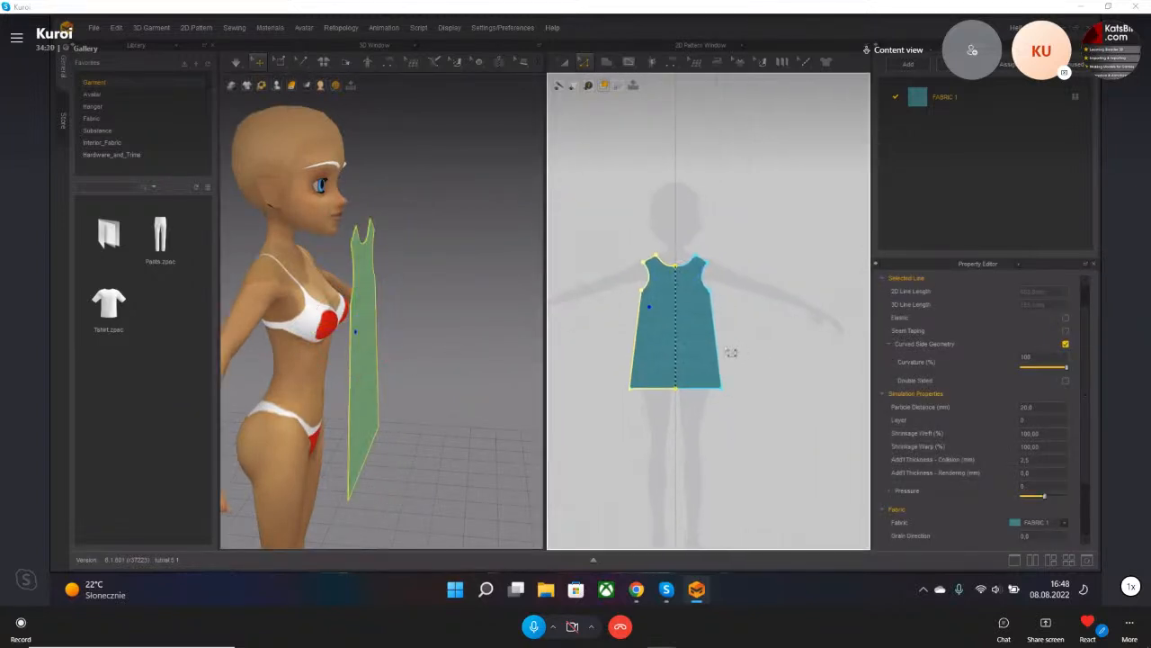
key(ctrl+c)
key(ctrl+v)
click(823, 331)
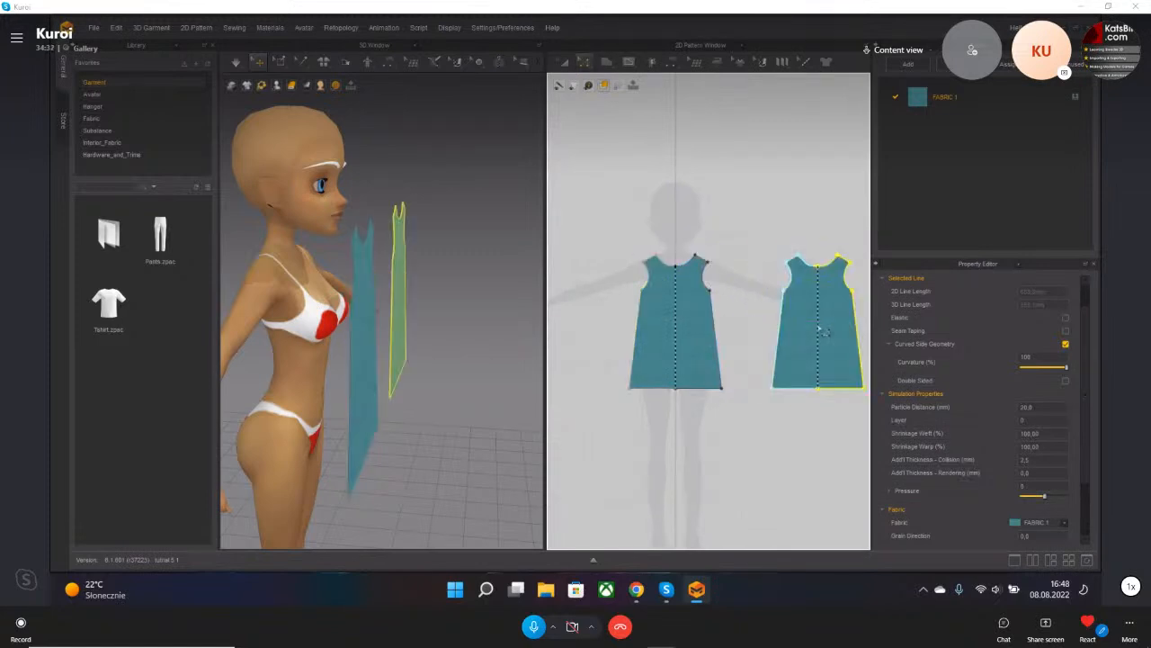
- Place the copied panel behind the avatar as the dress back and flip it horizontally
mouse_move(398, 333)
right_down()
mouse_move(452, 424)
mouse_move(383, 410)
mouse_move(547, 386)
mouse_move(474, 390)
mouse_move(383, 377)
mouse_move(386, 363)
mouse_move(390, 391)
mouse_move(363, 392)
mouse_move(379, 359)
mouse_move(405, 347)
mouse_move(392, 351)
mouse_move(452, 353)
mouse_move(402, 333)
right_up()
click(398, 328)
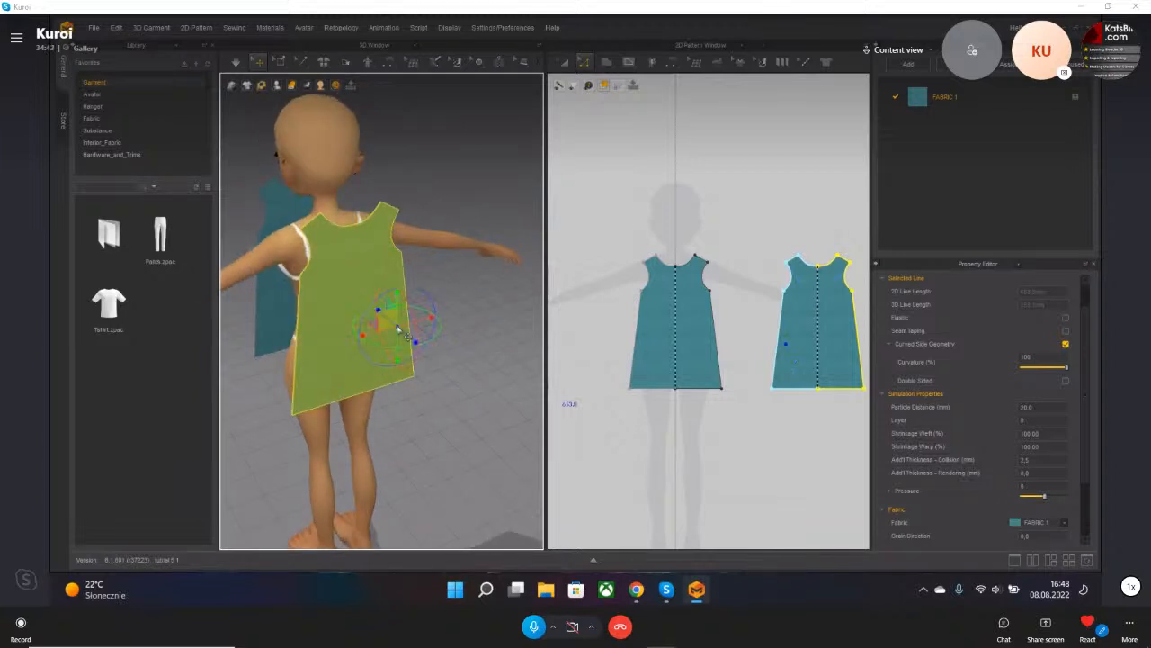
drag(393, 348, 731, 15)
key(ctrl+z)
right_click(362, 284)
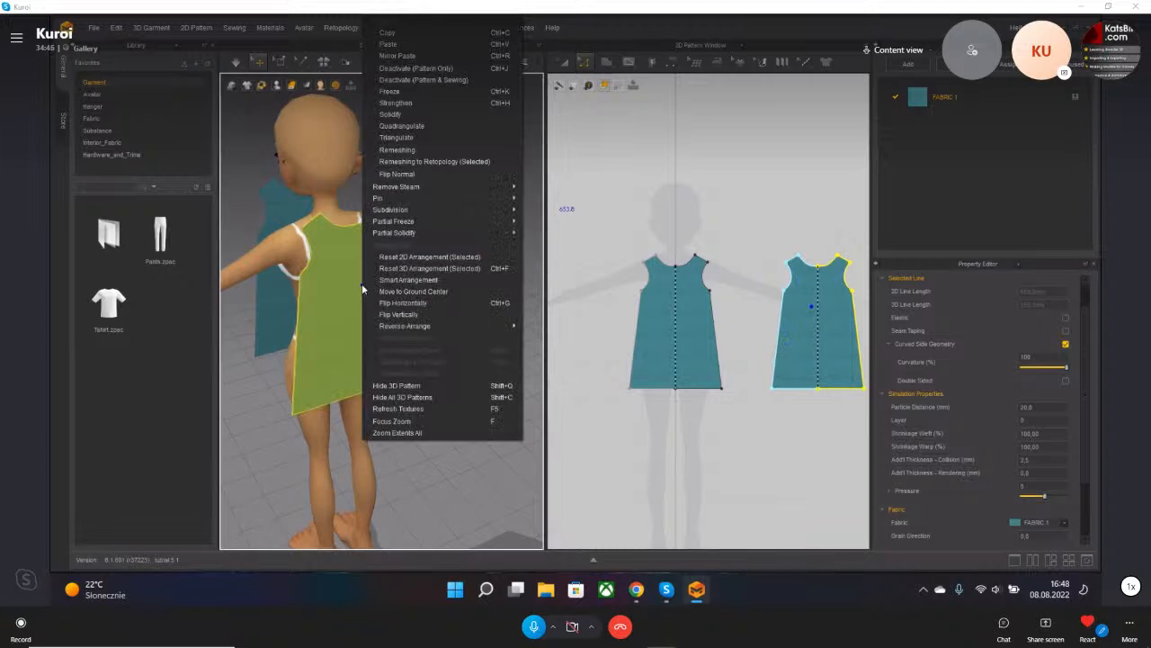
click(423, 268)
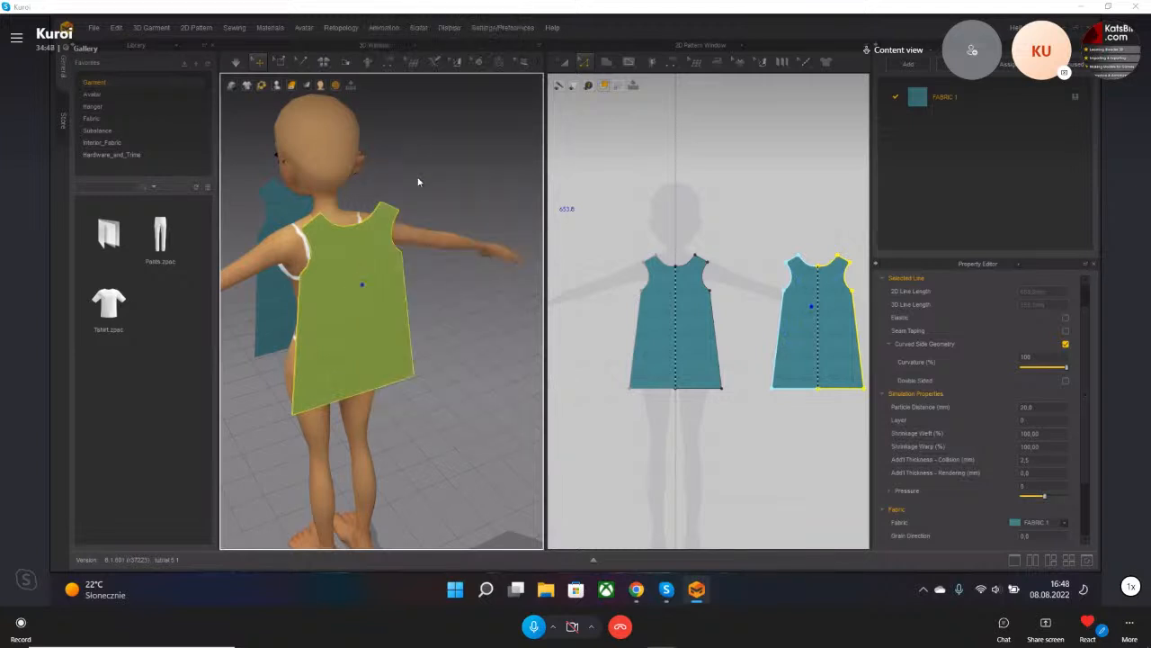
right_drag(320, 291, 433, 336)
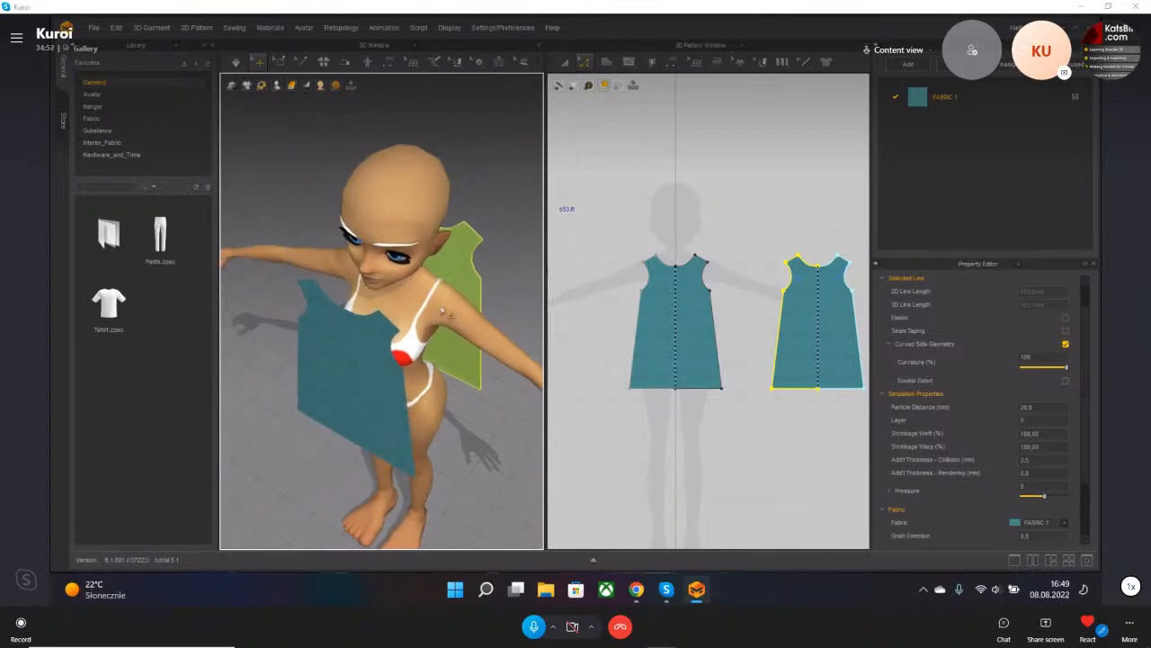
- Sew the shoulder edges of the back panel to the matching shoulder edges of the front panel
click(388, 62)
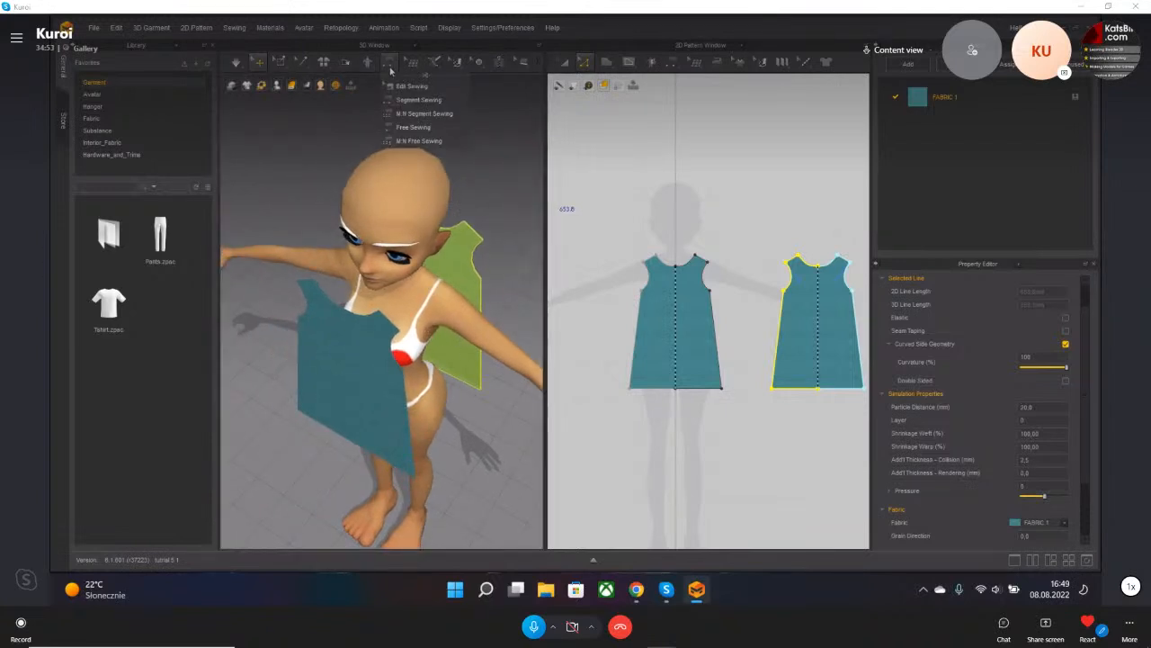
click(414, 107)
click(477, 240)
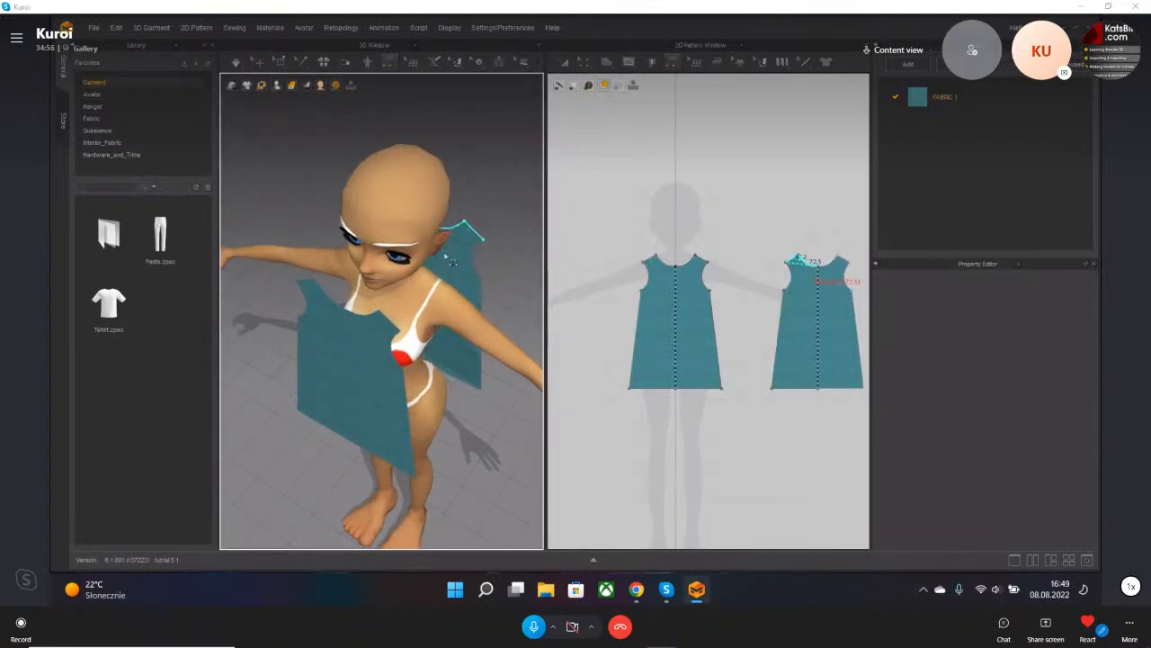
click(339, 284)
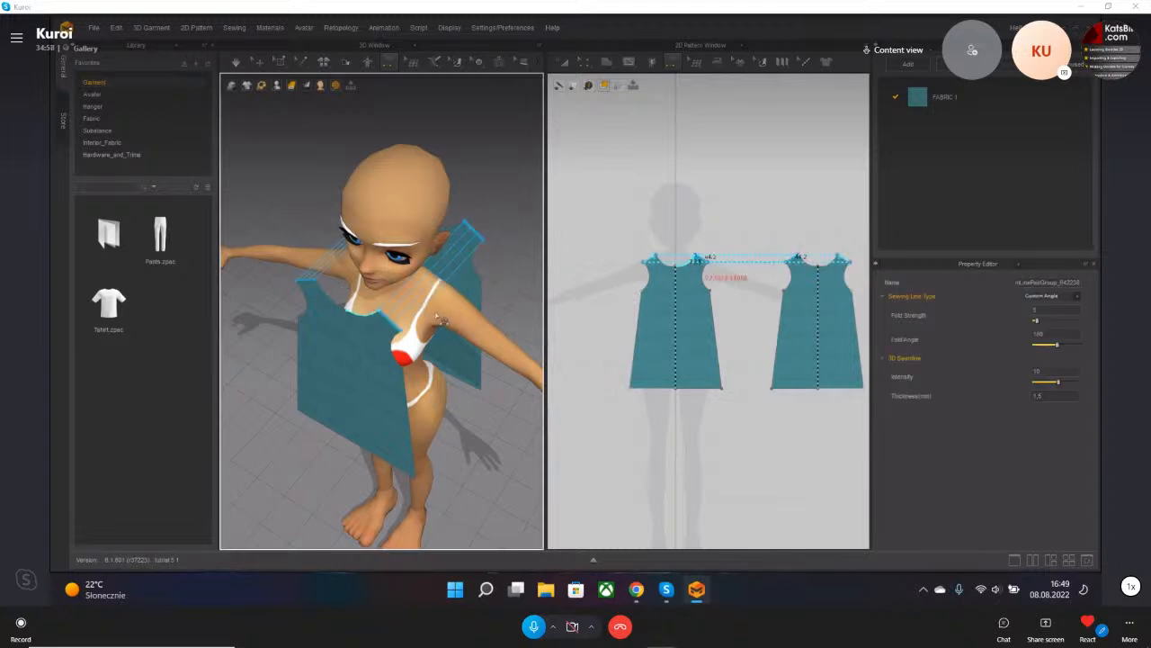
- Sew the side edges of the front panel to the side edges of the back panel
right_drag(429, 346, 505, 298)
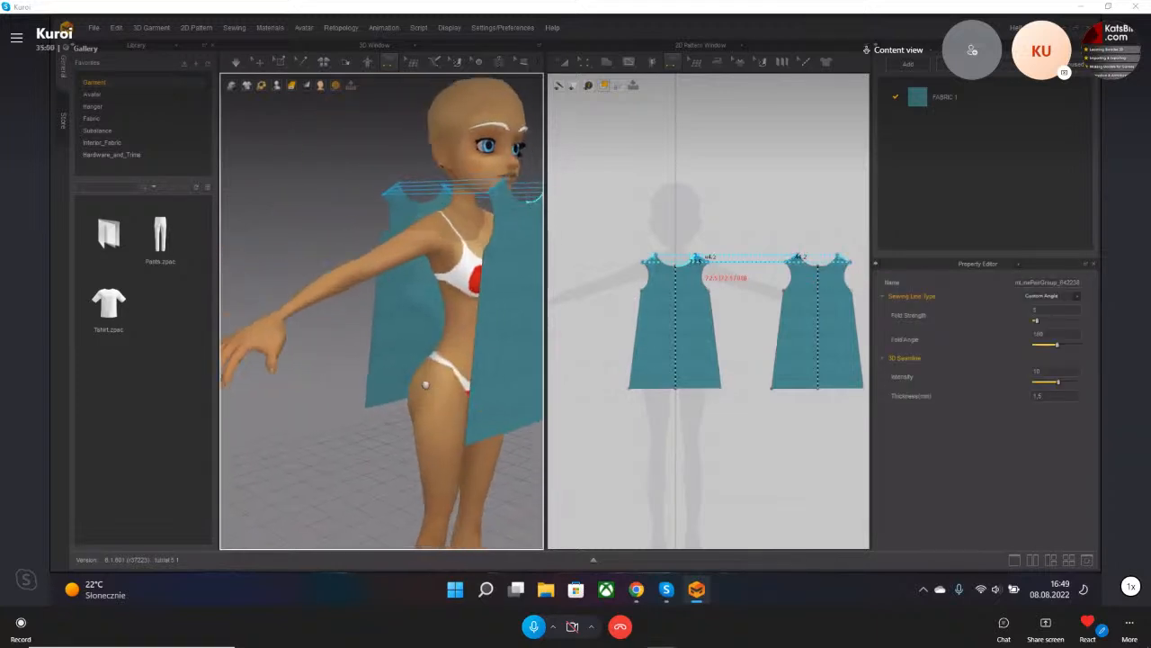
middle_drag(439, 397, 393, 371)
click(339, 278)
click(432, 275)
right_drag(478, 303, 420, 306)
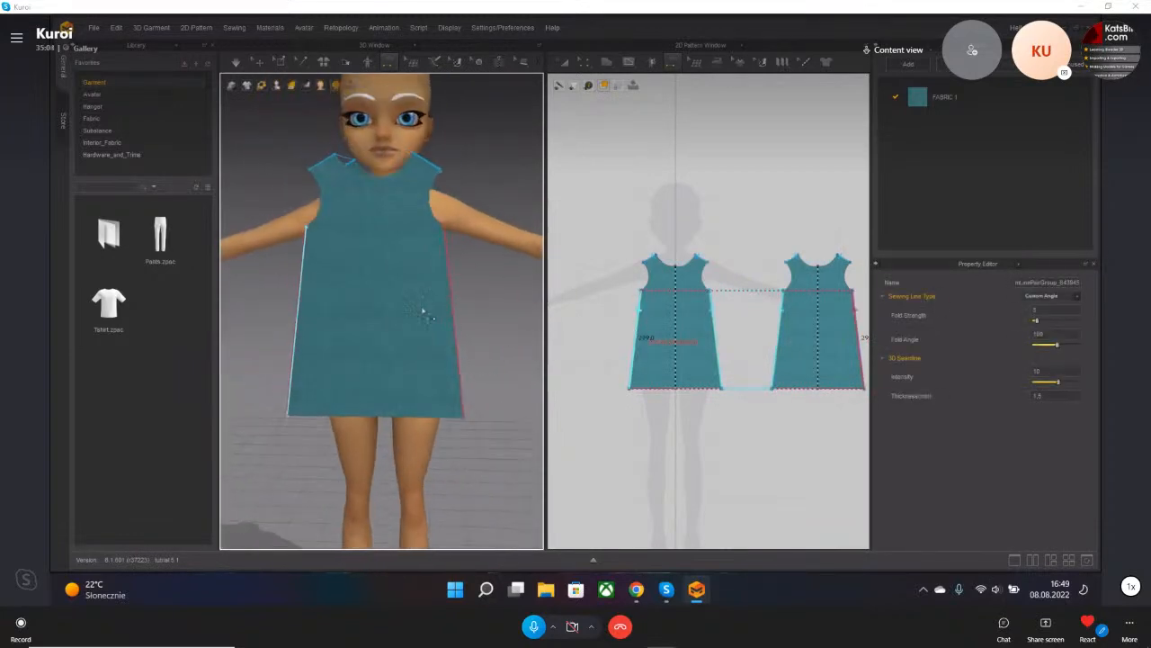
- Simulate the sewn panels to drape the dress on the avatar, and return to the Edit Pattern tool
key(space)
mouse_move(403, 350)
right_down()
mouse_move(513, 321)
mouse_move(534, 333)
mouse_move(398, 334)
mouse_move(402, 344)
mouse_move(404, 334)
mouse_move(513, 333)
mouse_move(412, 339)
right_up()
click(587, 63)
right_drag(464, 261, 463, 266)
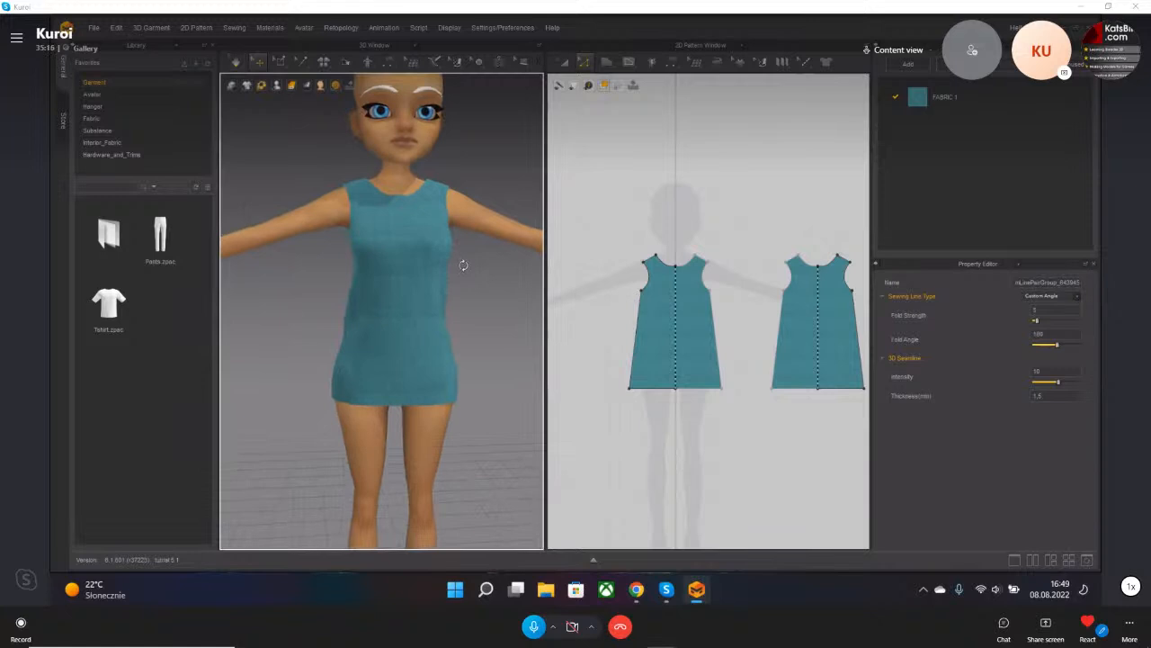
- Lengthen the dress by moving the bottom hems of the front and back panels down together
click(666, 390)
shift+click(790, 390)
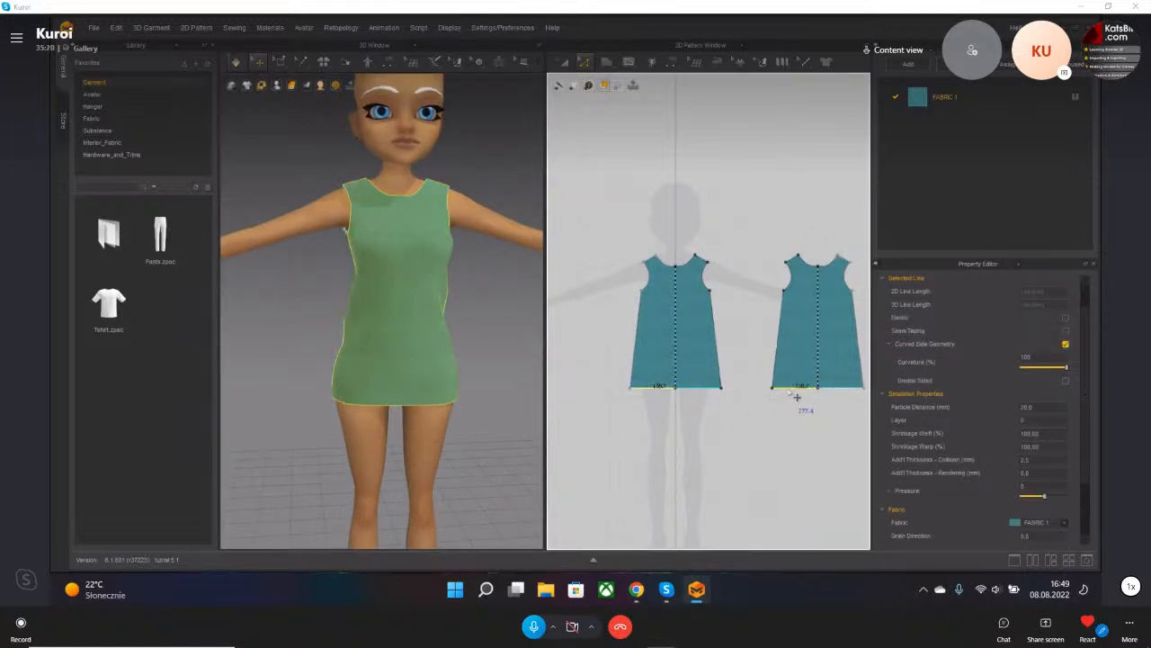
drag(790, 410, 790, 414)
- Simulate the lengthened dress and pull its front fabric around the waist to settle the drape
key(space)
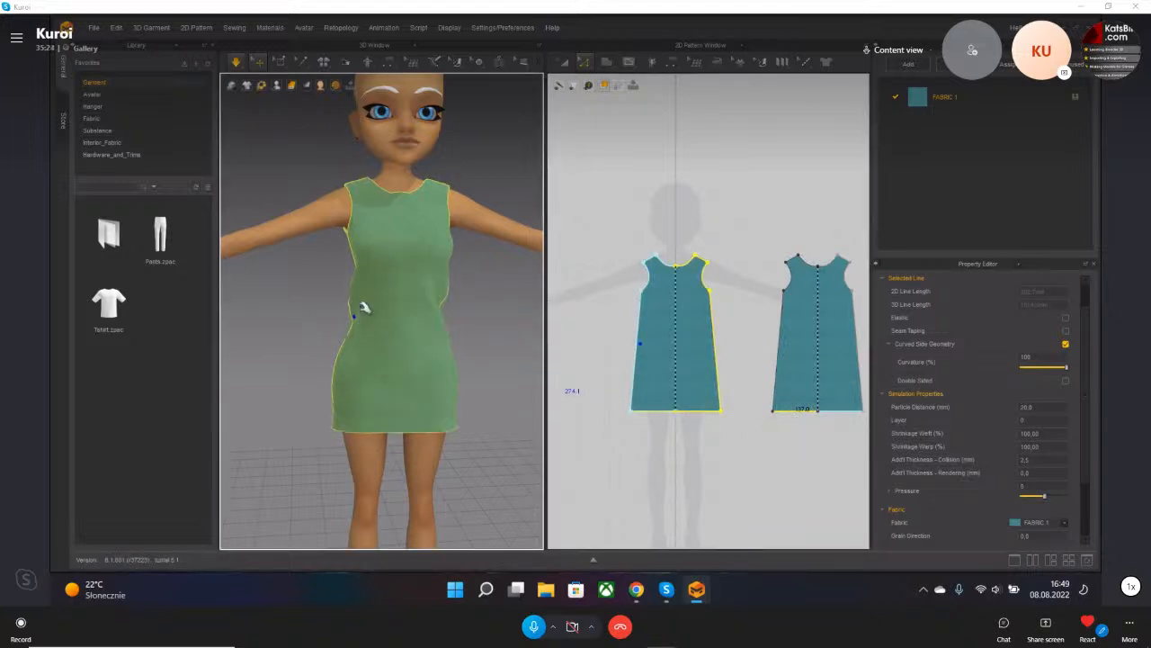
drag(444, 312, 394, 304)
mouse_move(411, 297)
right_down()
mouse_move(363, 306)
mouse_move(414, 316)
right_up()
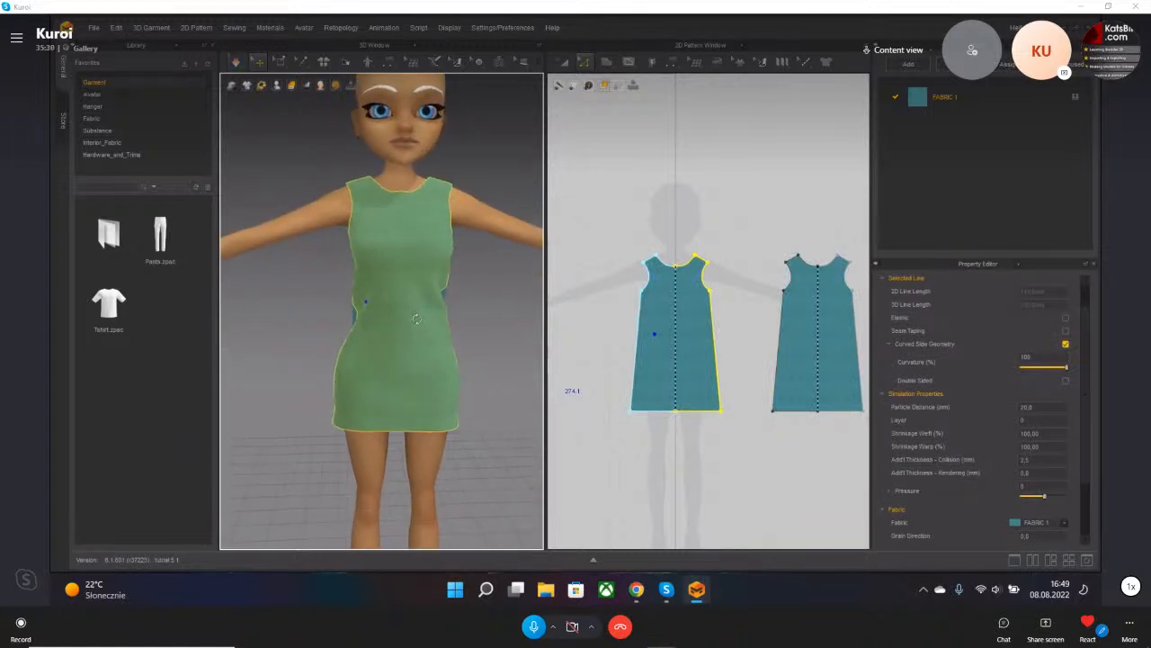
scroll(409, 317, down, 3)
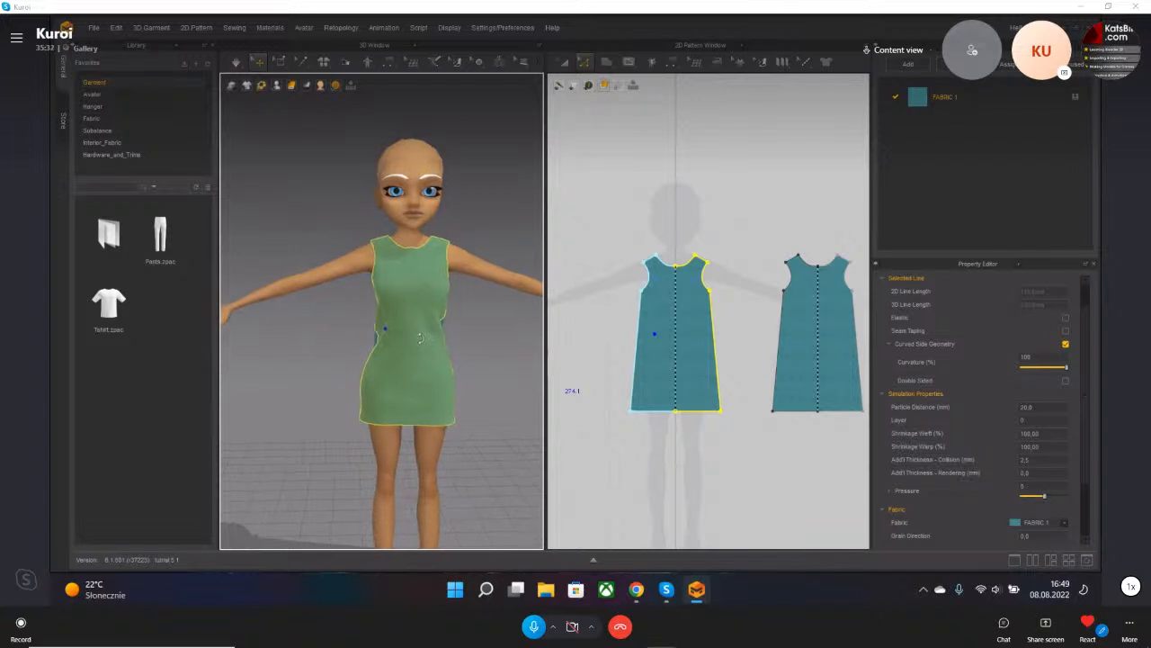
- Raise the centre point of the back panel's neckline to make the back neck shallower
scroll(819, 261, up, 5)
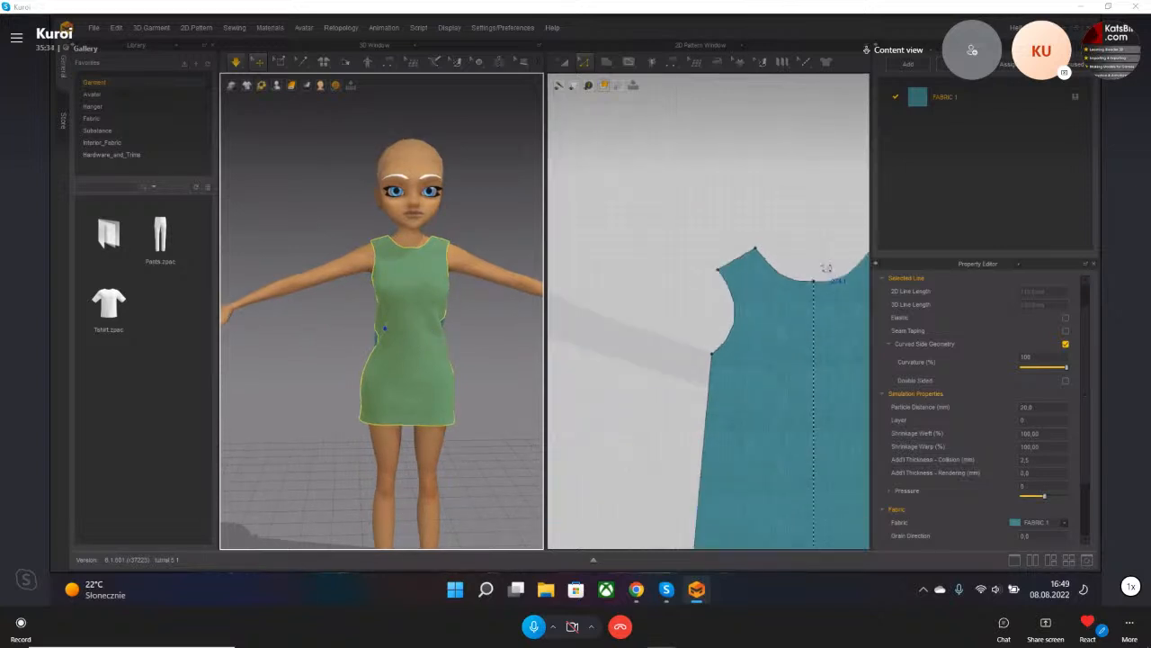
click(815, 283)
drag(815, 284, 814, 264)
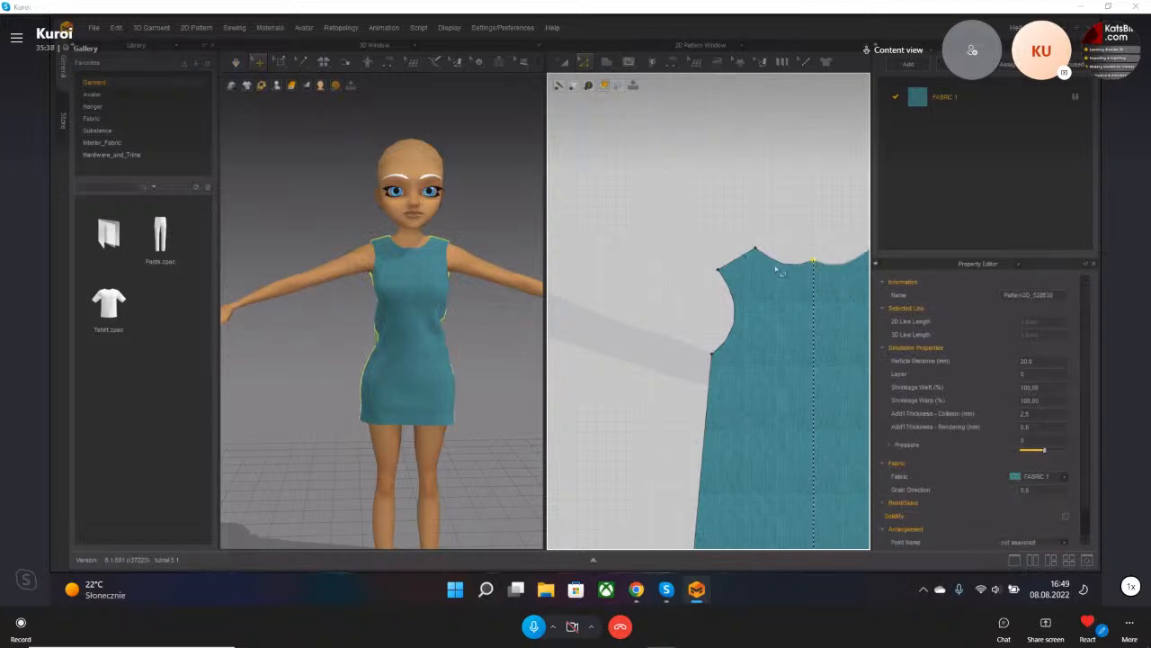
- Adjust the curve of the back neckline segment with Edit Curve Point
click(778, 267)
click(587, 63)
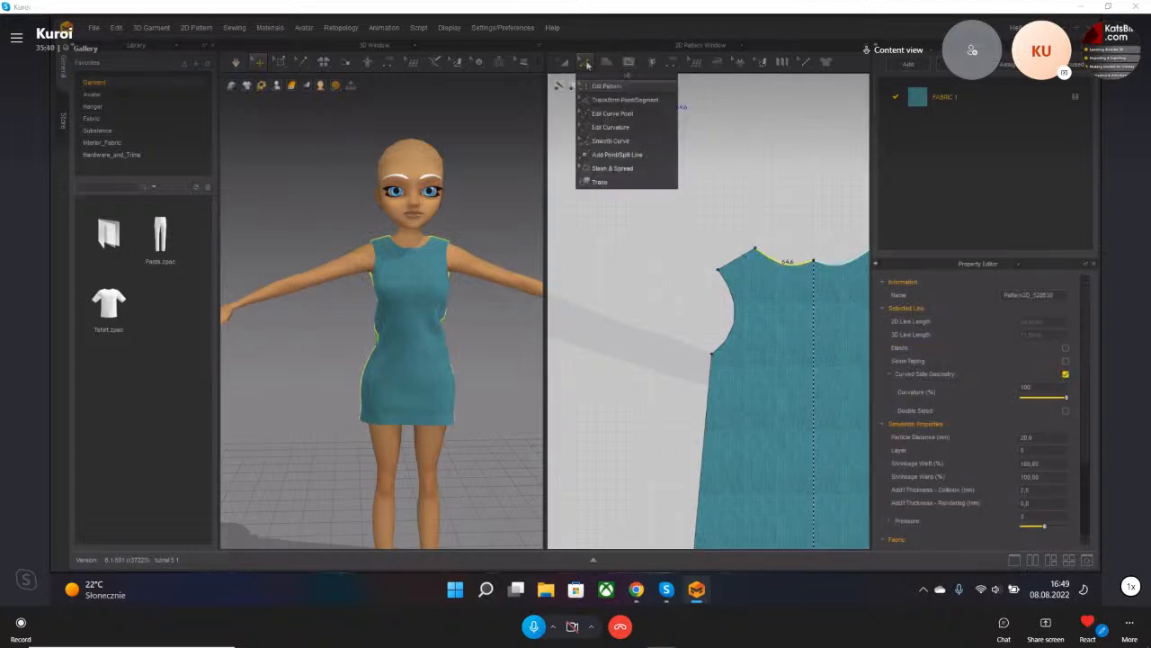
click(623, 114)
click(779, 265)
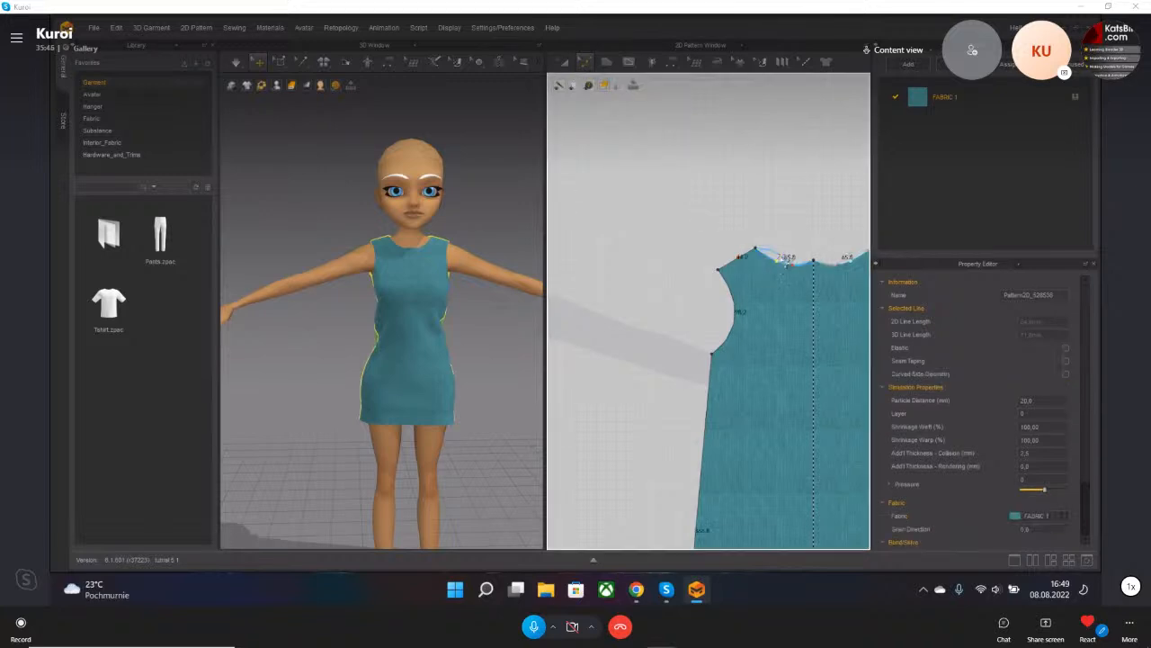
- Raise the back neckline's centre point slightly further with Transform Point/Segment
click(585, 63)
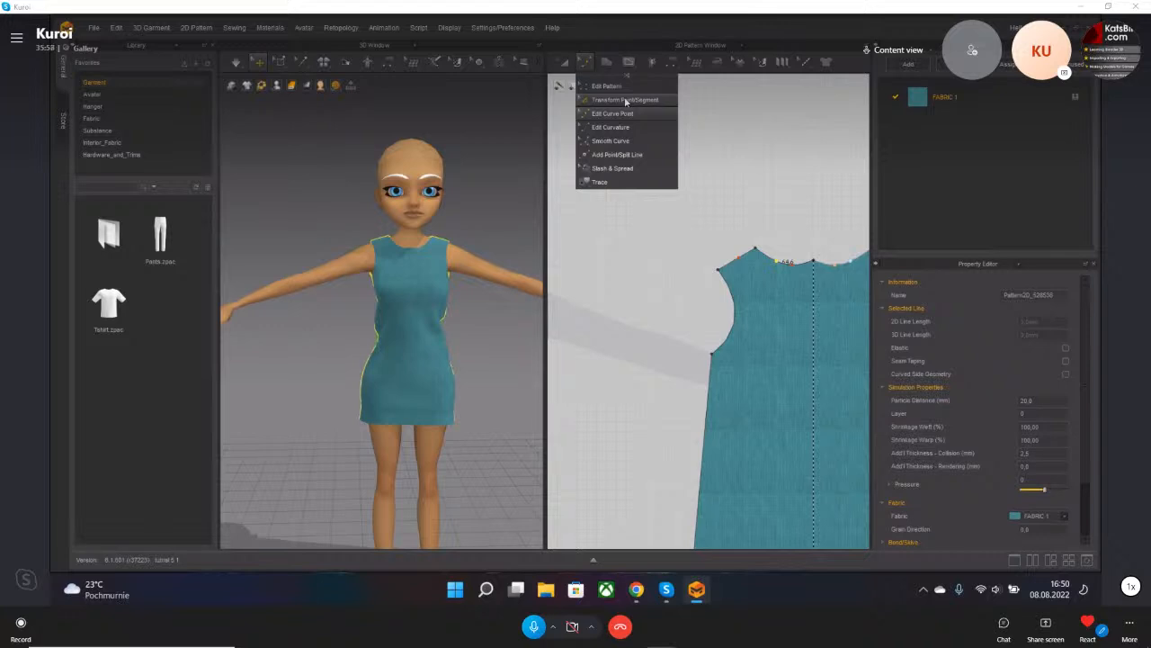
click(627, 100)
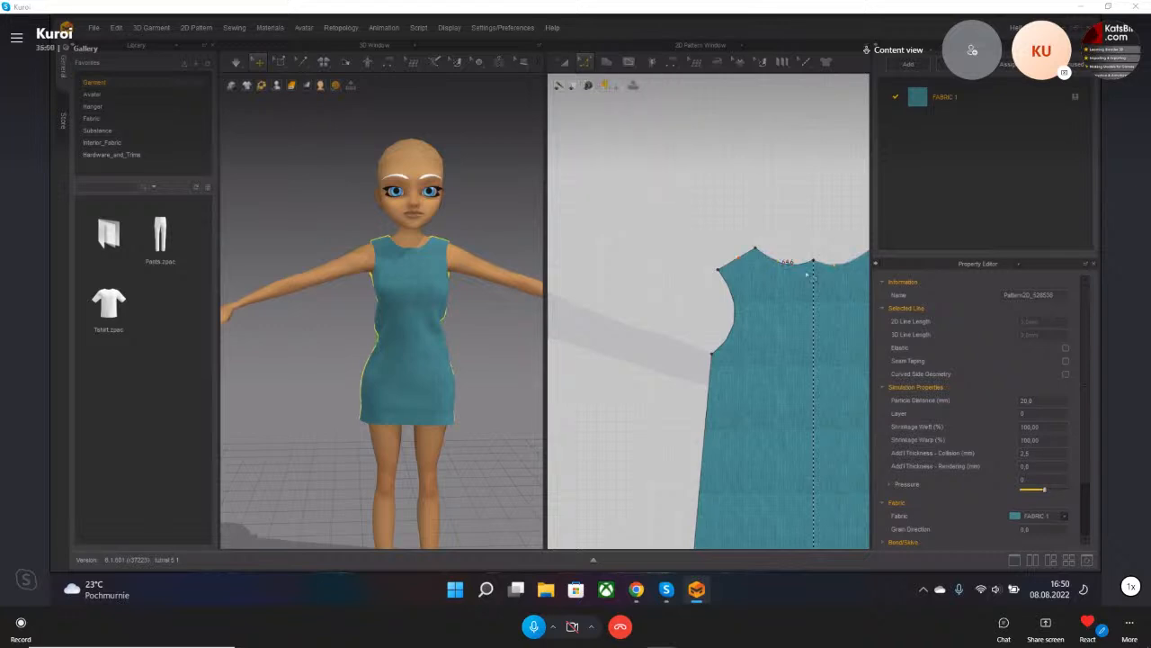
mouse_move(814, 265)
mouse_down()
mouse_move(813, 278)
mouse_move(813, 259)
mouse_up()
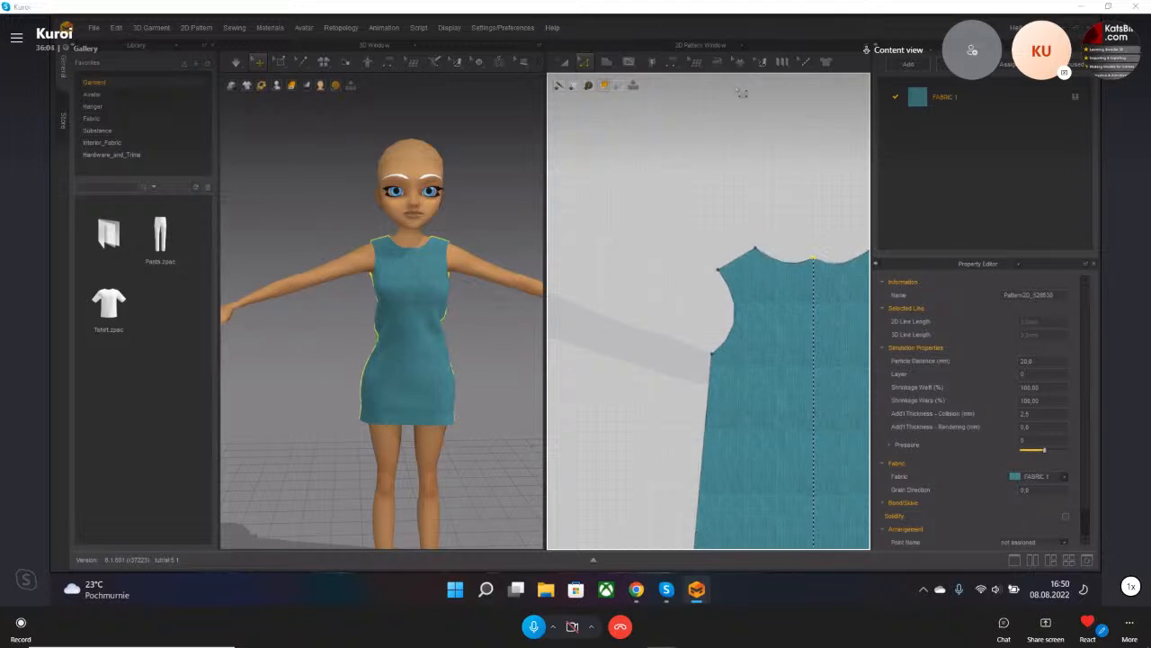
- Reshape the back neckline into a smooth shallow curve with Edit Curve Point, undoing the unwanted point moves
click(584, 62)
click(606, 113)
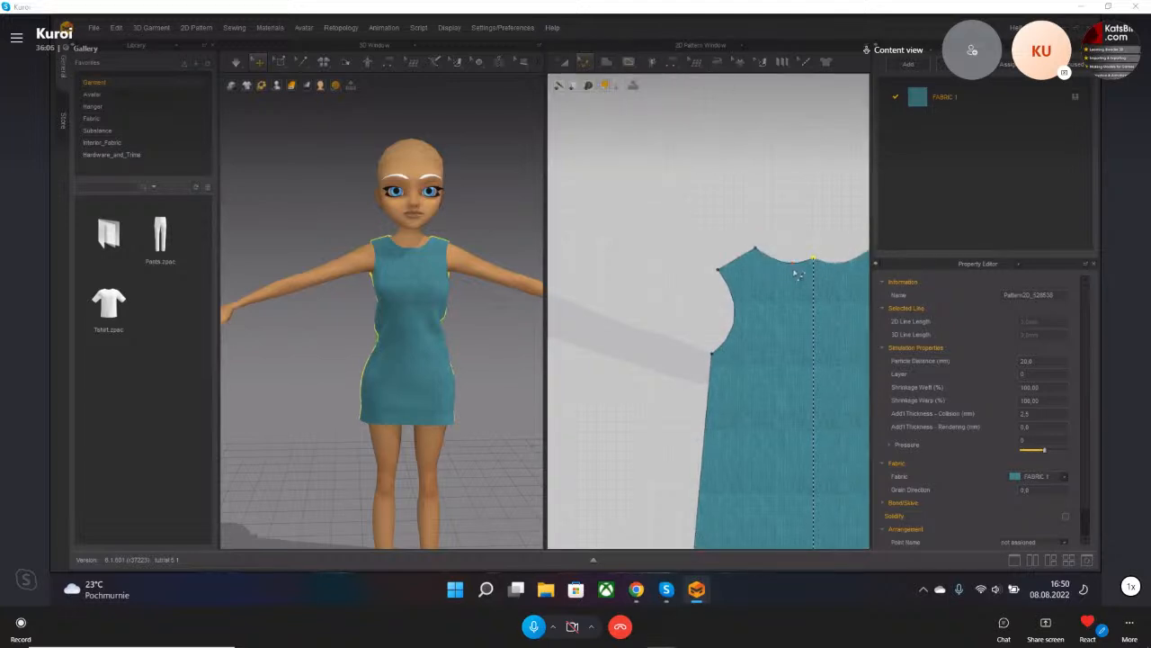
drag(781, 263, 782, 253)
key(ctrl+z)
scroll(814, 263, up, 5)
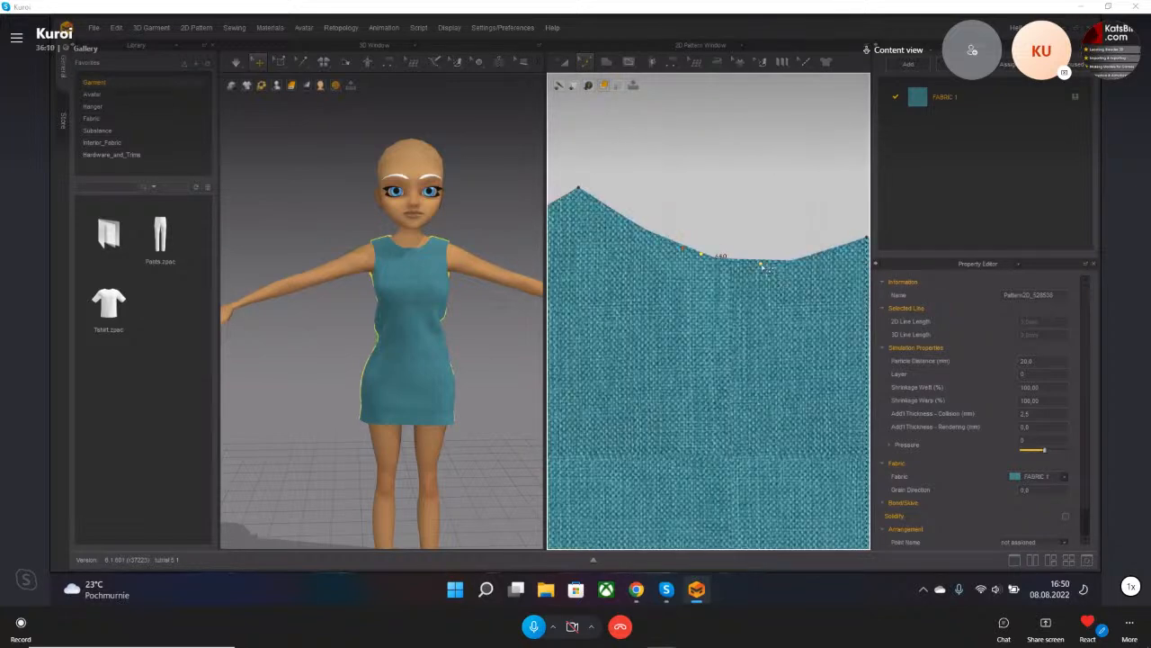
drag(761, 264, 684, 250)
key(ctrl+z)
scroll(704, 260, up, 5)
scroll(704, 260, down, 8)
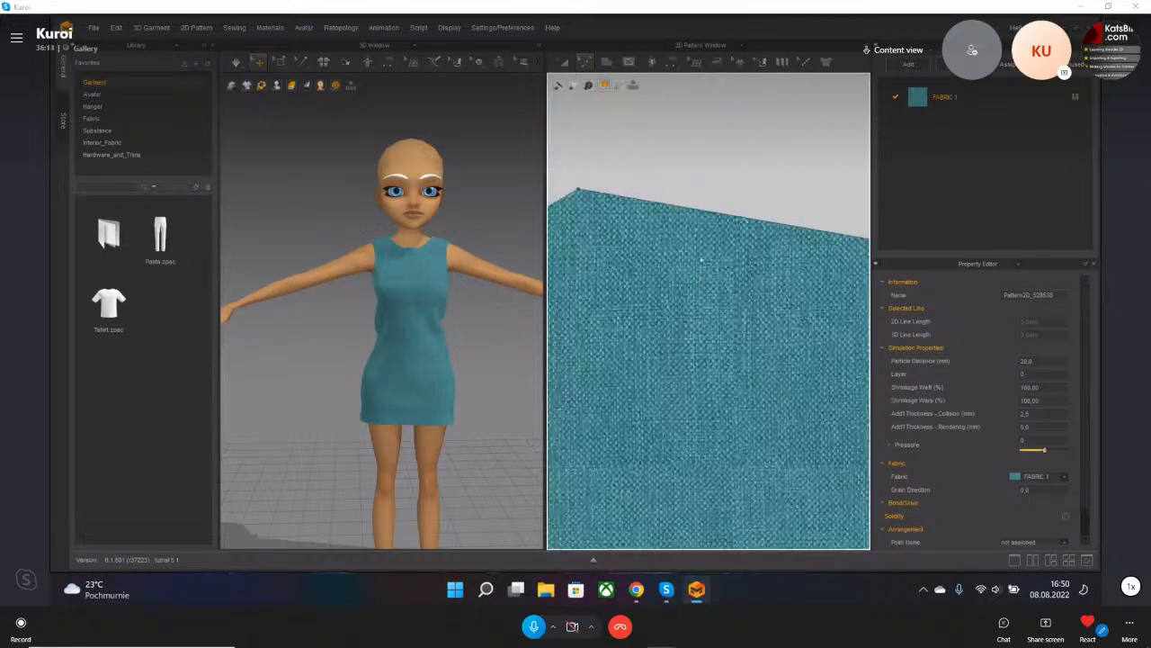
drag(737, 243, 731, 249)
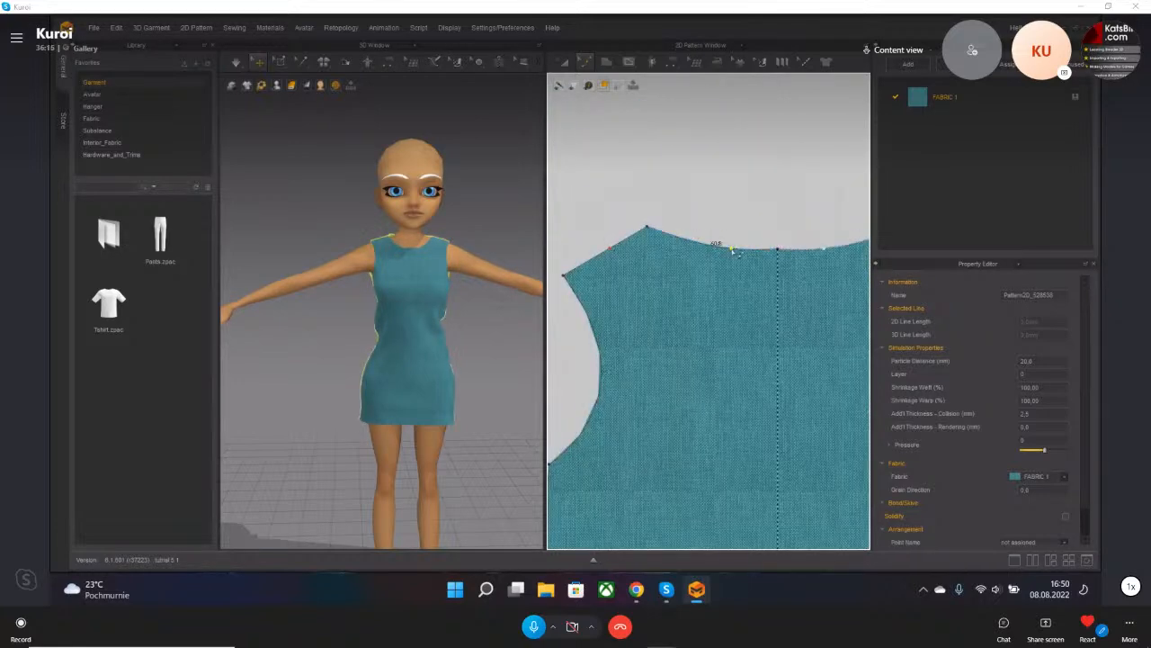
- Simulate the dress on the avatar with the reshaped back neckline
right_drag(501, 262, 498, 361)
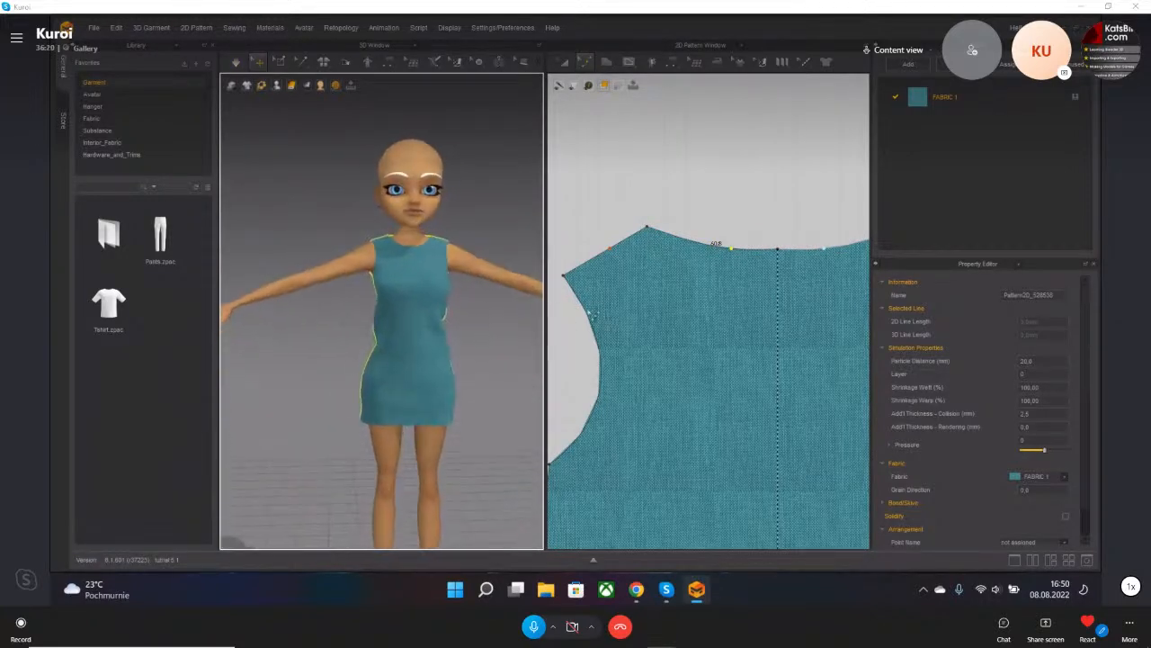
scroll(458, 417, down, 2)
scroll(457, 404, up, 1)
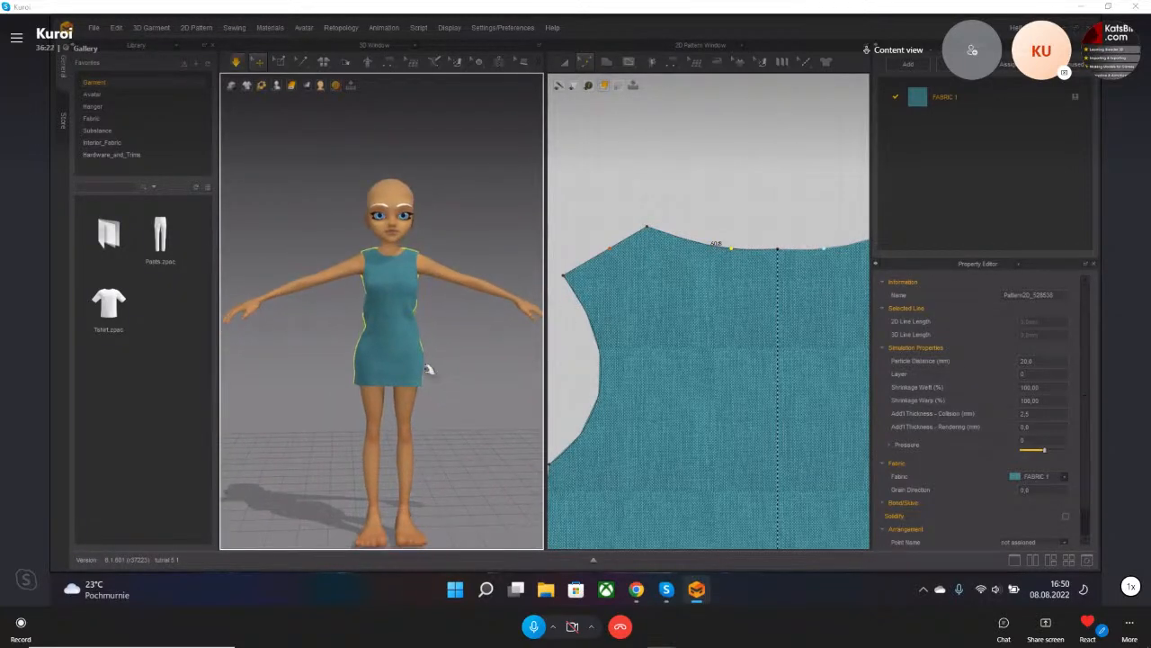
- Select the front dress panel in the 2D pattern with the Transform Pattern tool
scroll(645, 376, down, 5)
middle_drag(648, 407, 804, 311)
scroll(804, 312, down, 3)
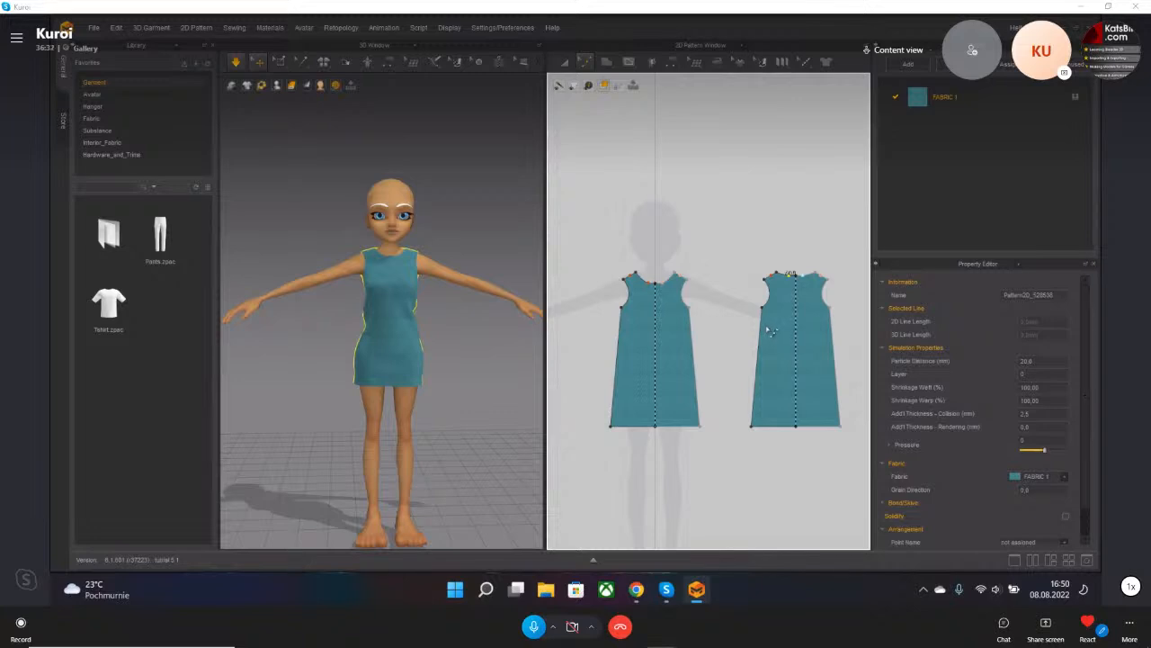
click(563, 61)
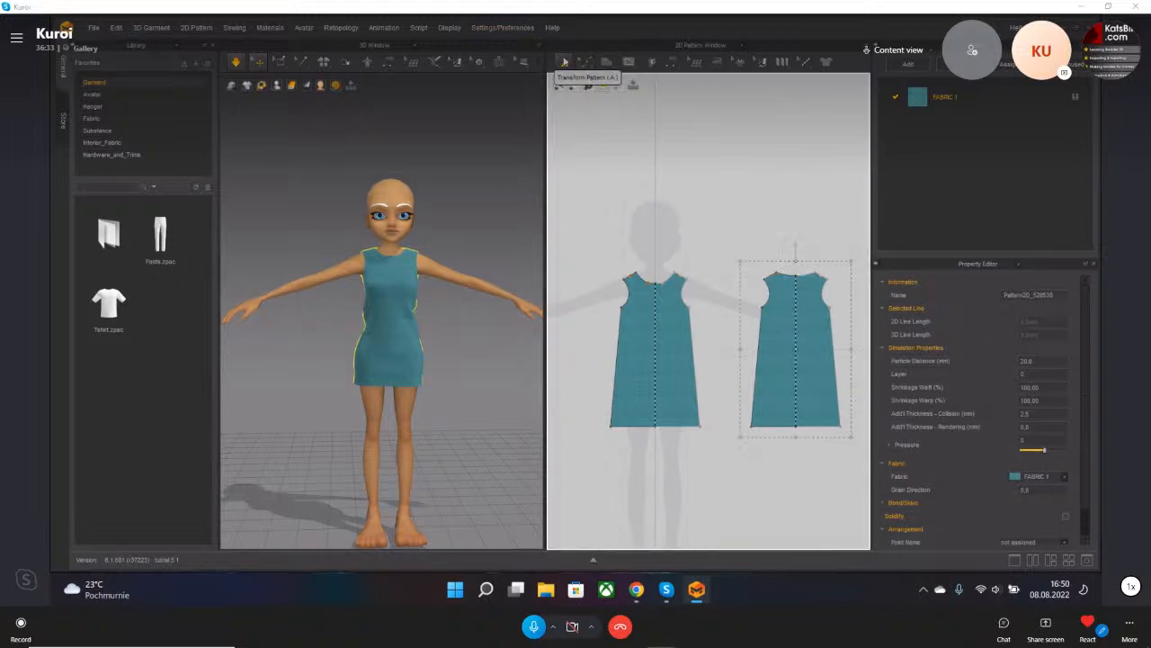
click(655, 335)
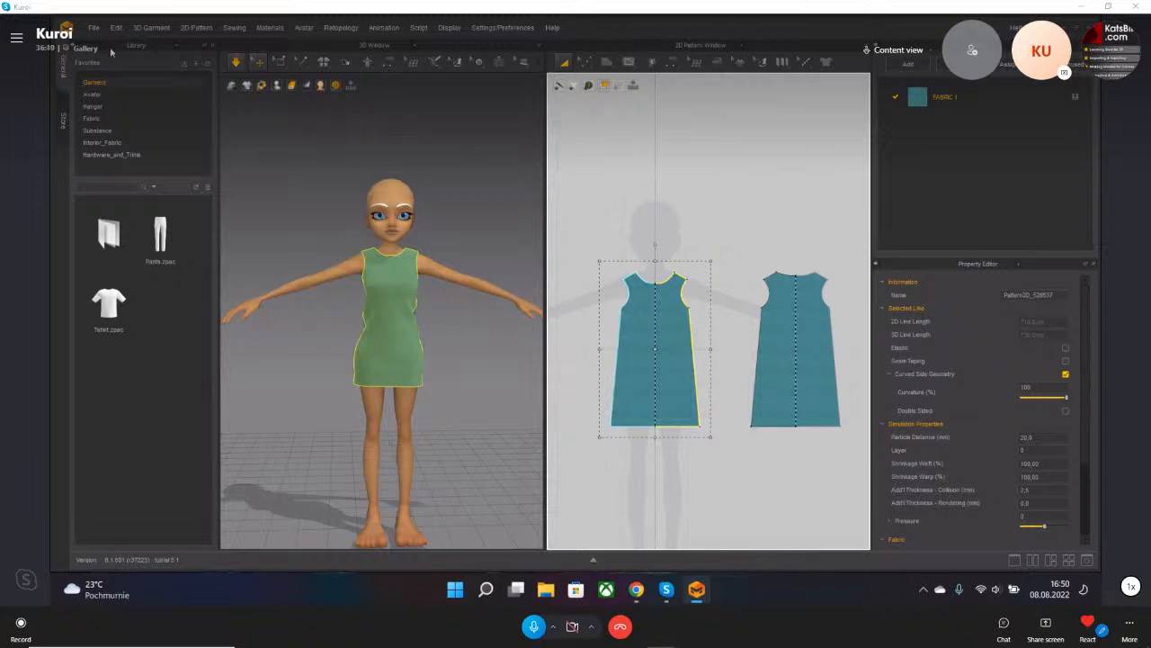
- Show the animation timeline beneath the 3D and 2D views
click(93, 28)
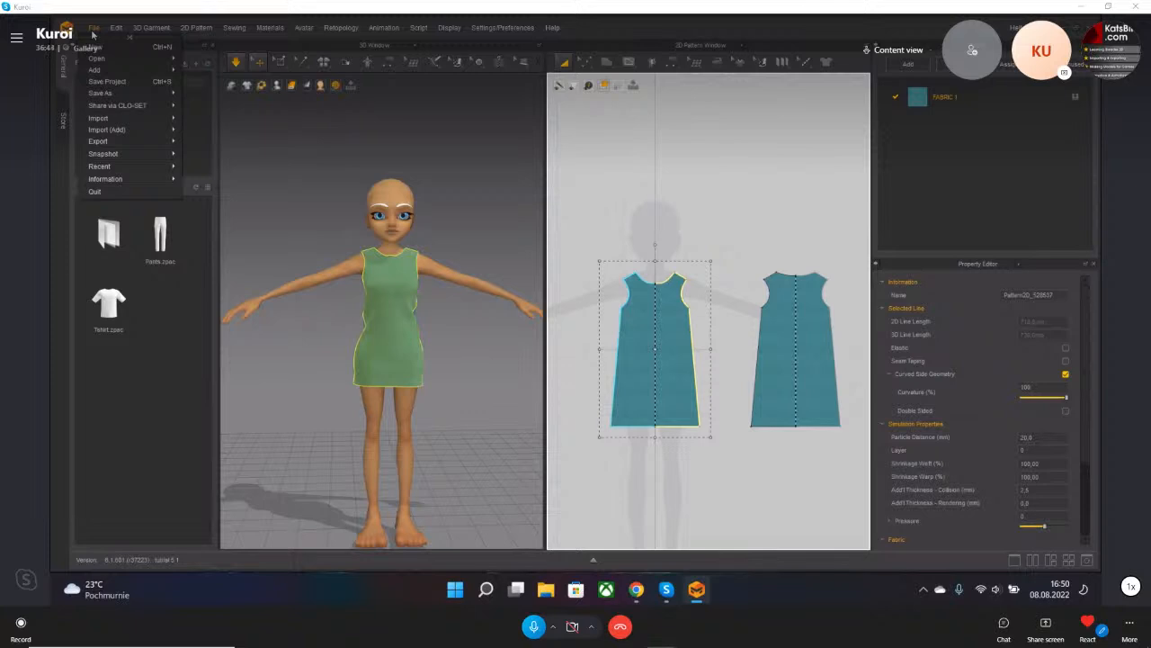
mouse_move(105, 60)
click(590, 556)
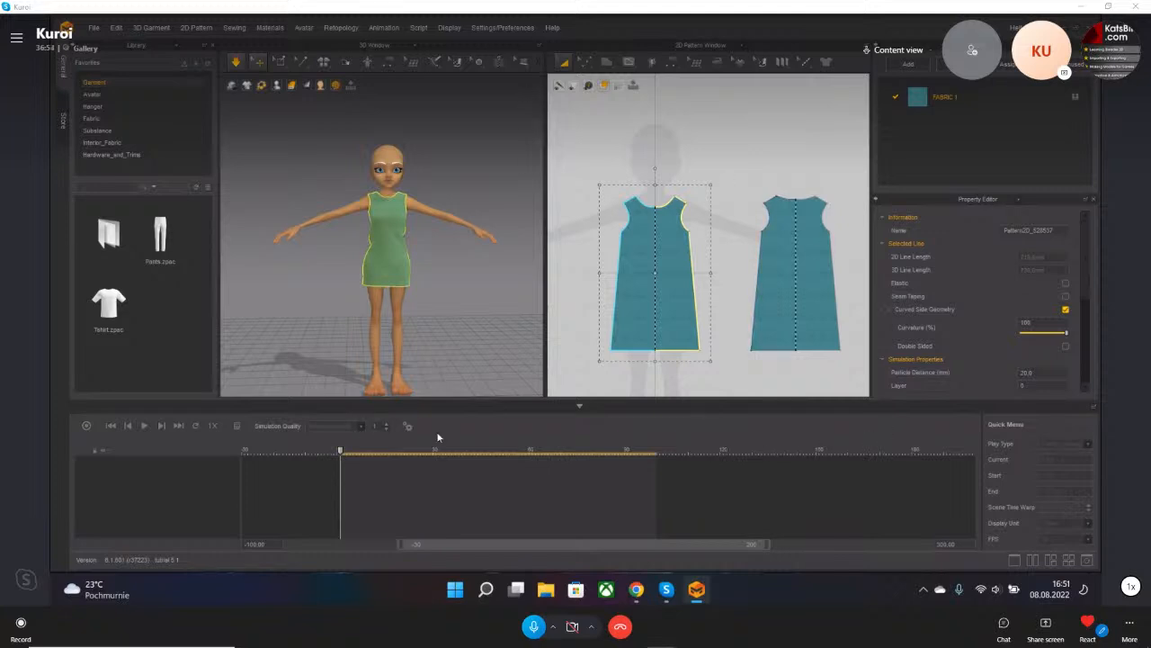
- Hide the animation timeline so the 3D and 2D views regain their full height
click(580, 407)
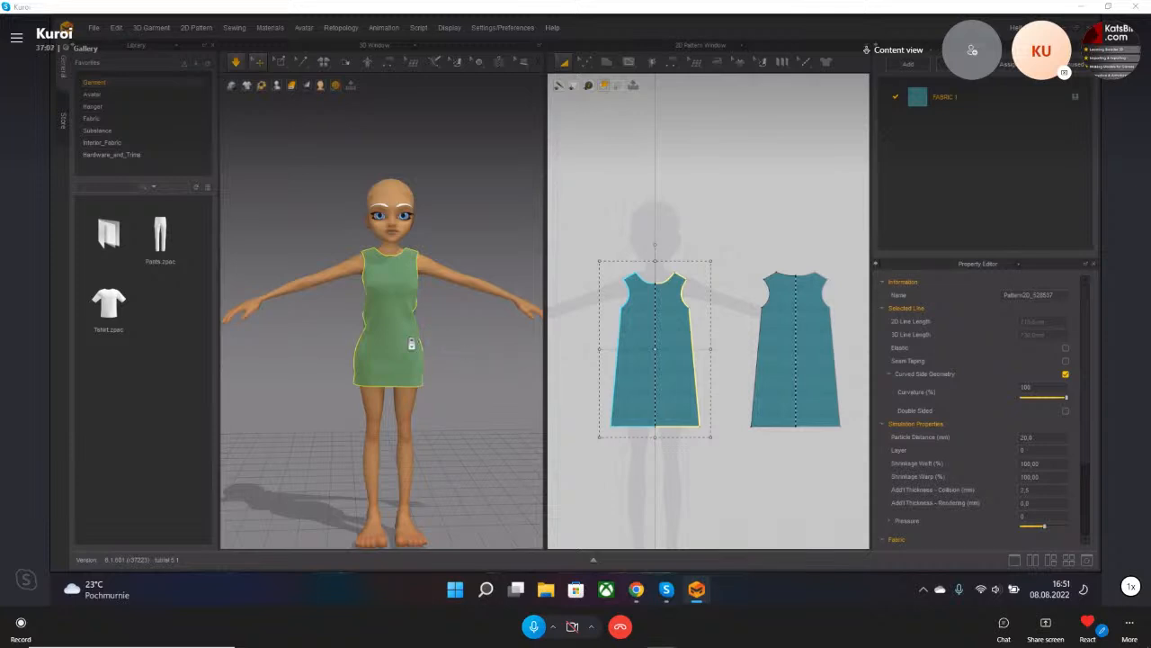
scroll(410, 339, up, 3)
click(593, 559)
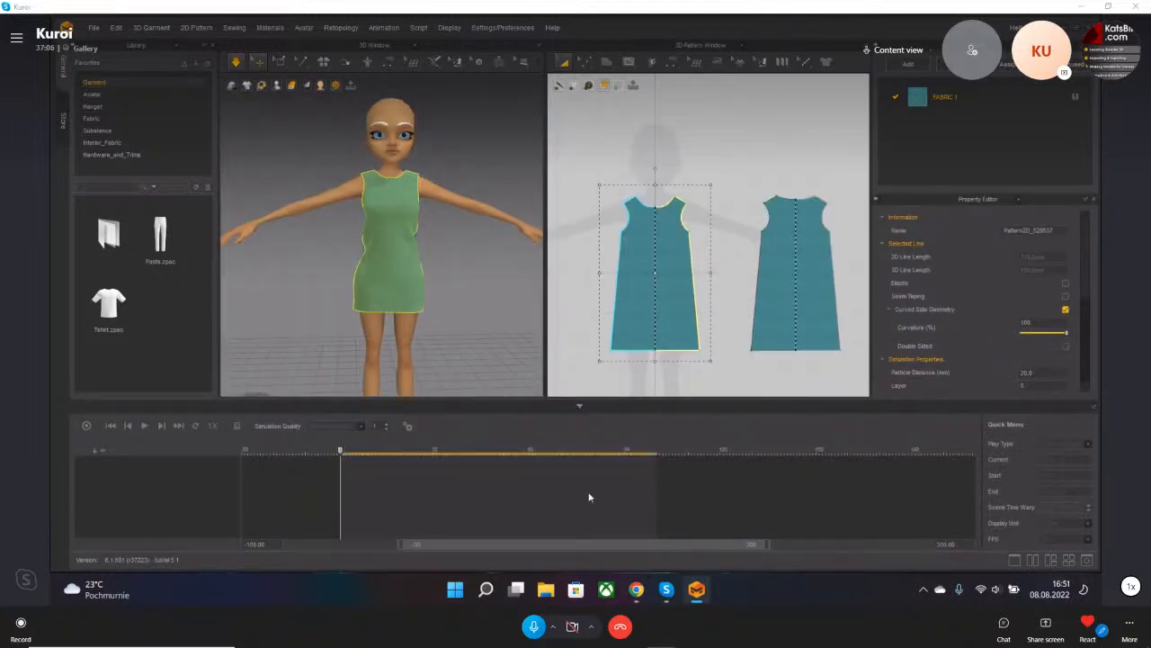
click(579, 405)
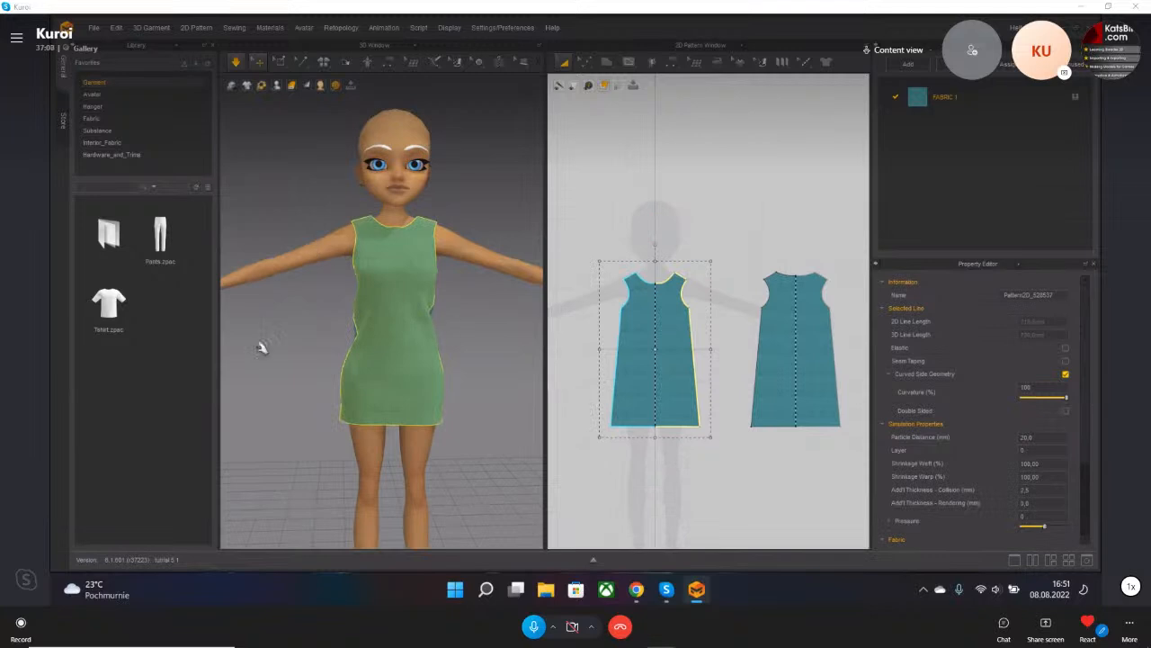
- Run the cloth simulation of the dress on the avatar again
click(430, 347)
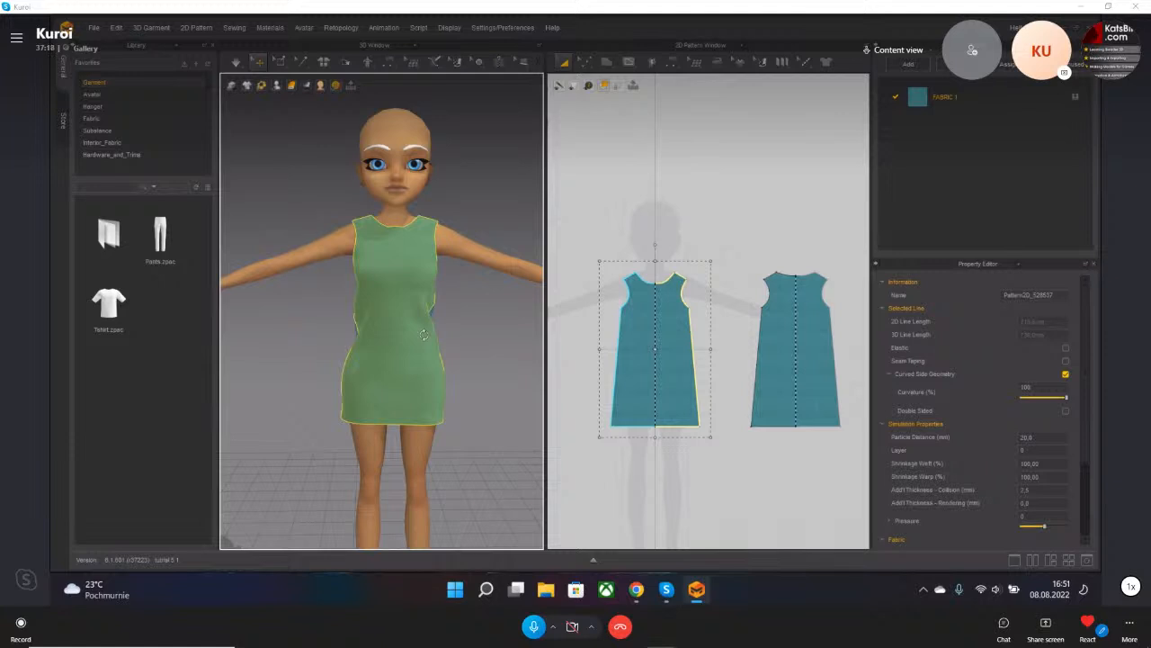
mouse_move(425, 324)
right_down()
mouse_move(539, 330)
mouse_move(360, 324)
mouse_move(428, 334)
right_up()
key(space)
middle_drag(399, 294, 418, 368)
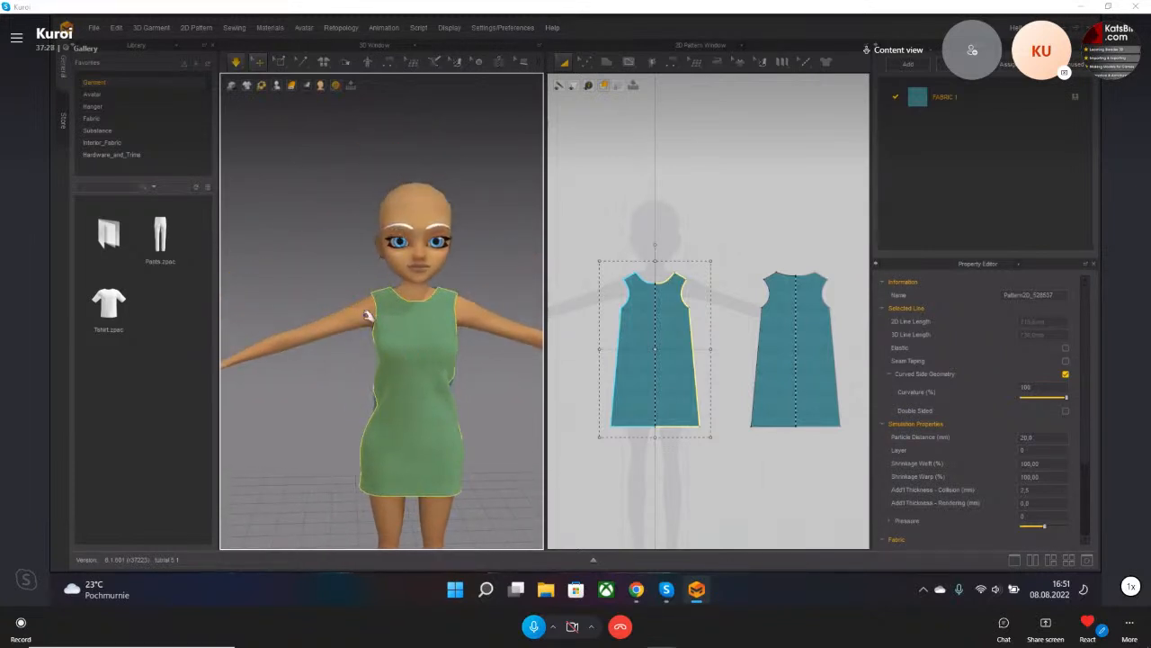
- Select the avatar and look through the file formats offered for import
click(368, 315)
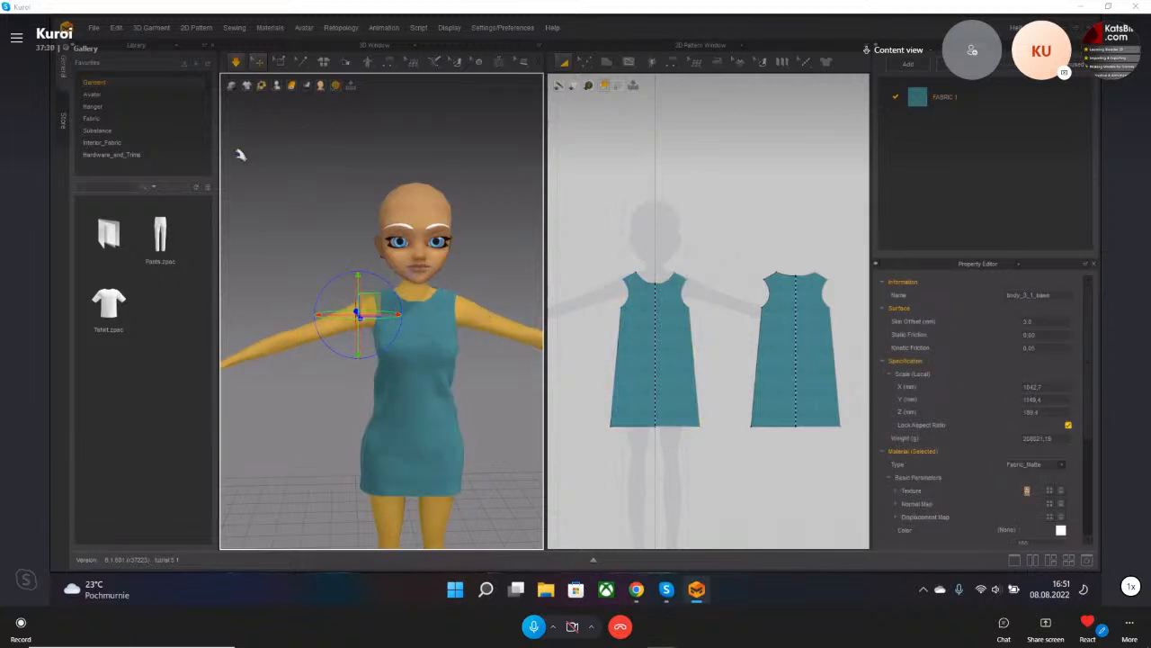
click(94, 28)
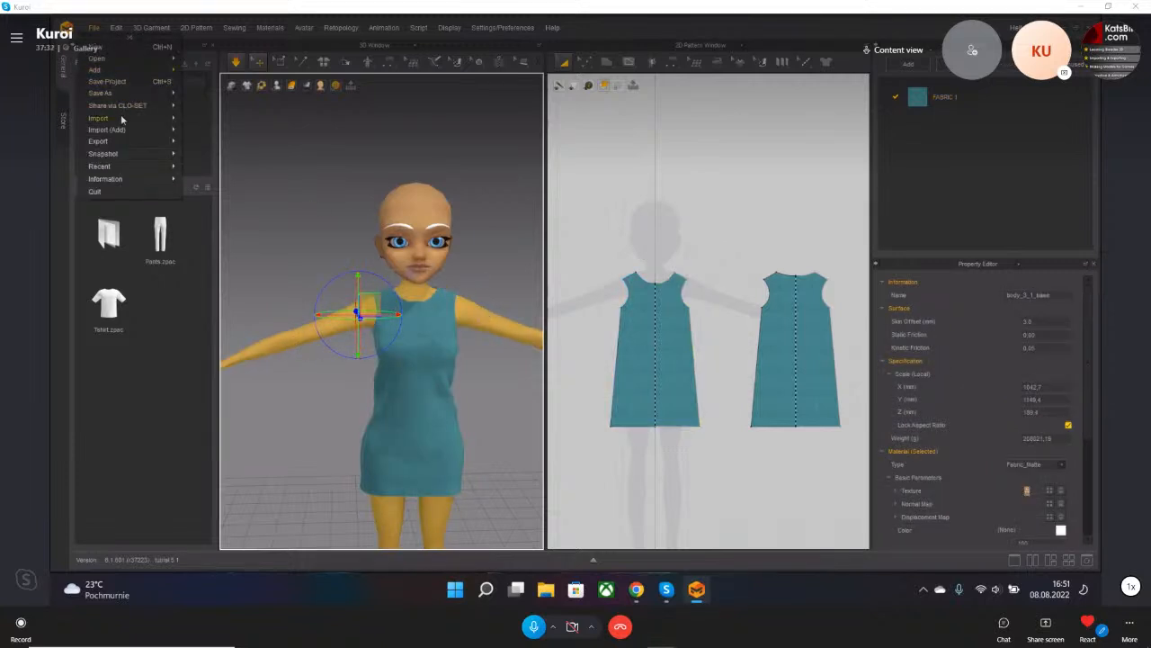
mouse_move(121, 118)
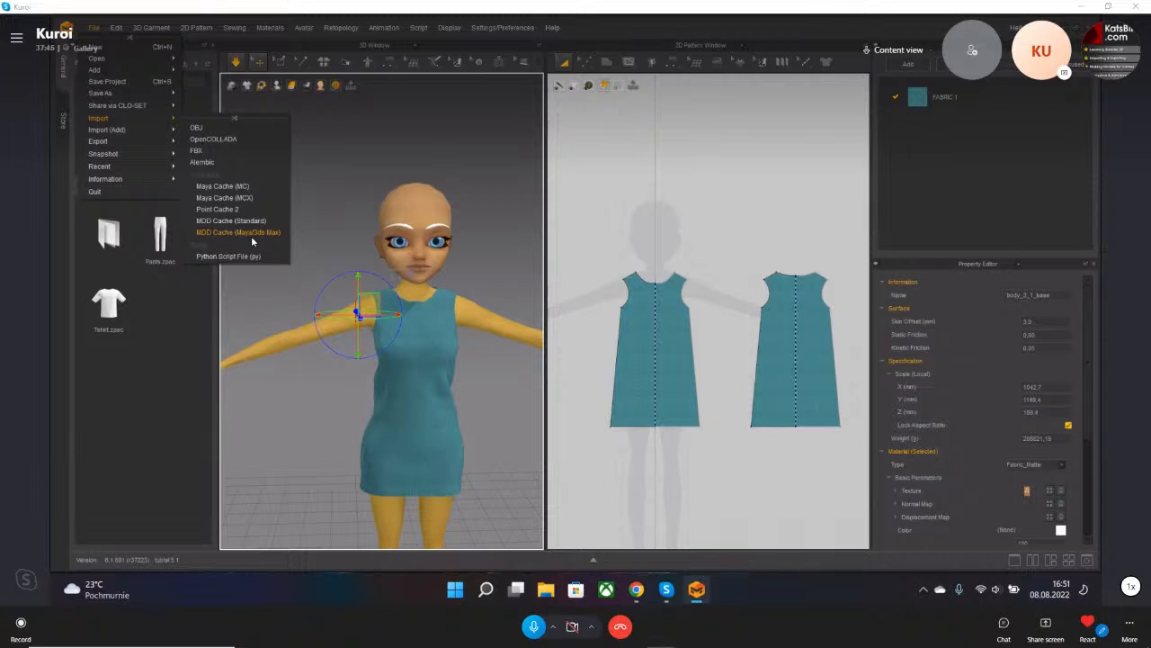
click(324, 175)
click(334, 173)
- Examine the dress's fit on the avatar from the front, from the side and close up
right_drag(490, 358, 426, 335)
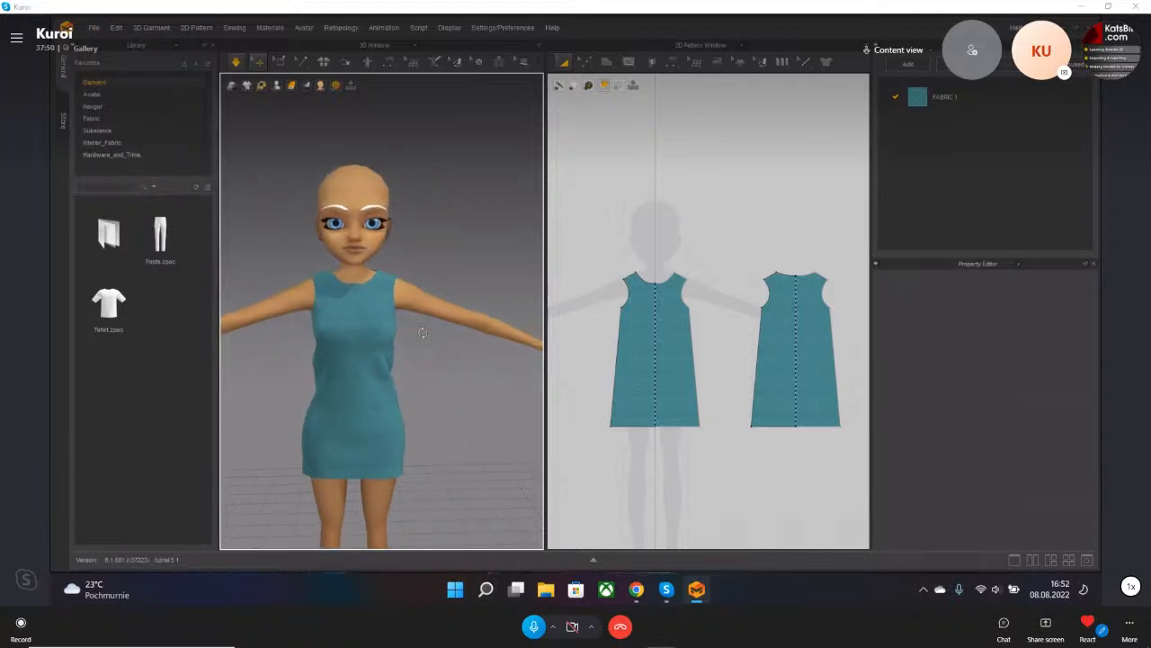
click(298, 313)
right_drag(478, 349, 489, 330)
middle_drag(489, 329, 491, 312)
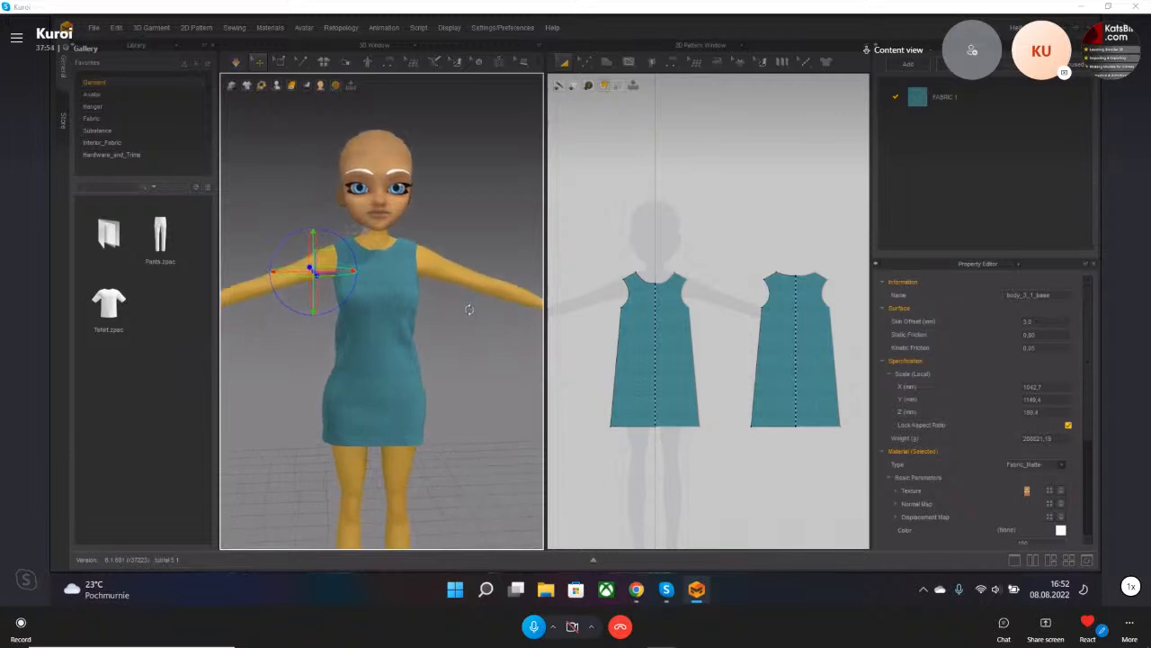
right_drag(306, 275, 411, 321)
scroll(353, 230, up, 3)
right_drag(352, 231, 318, 200)
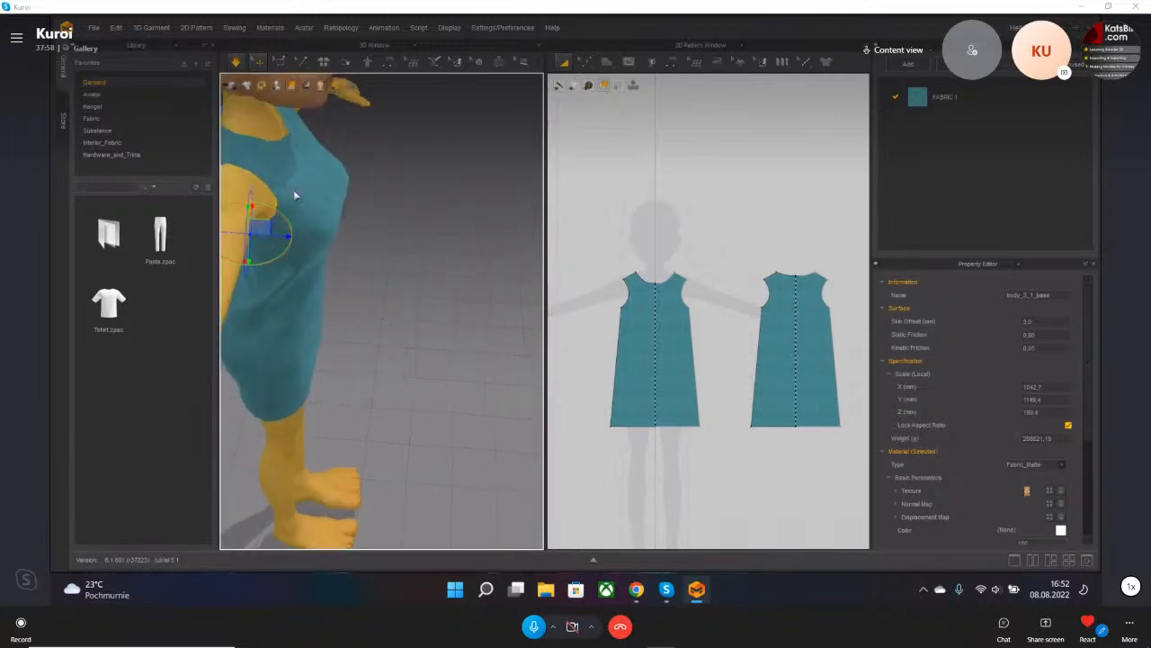
right_drag(430, 274, 311, 219)
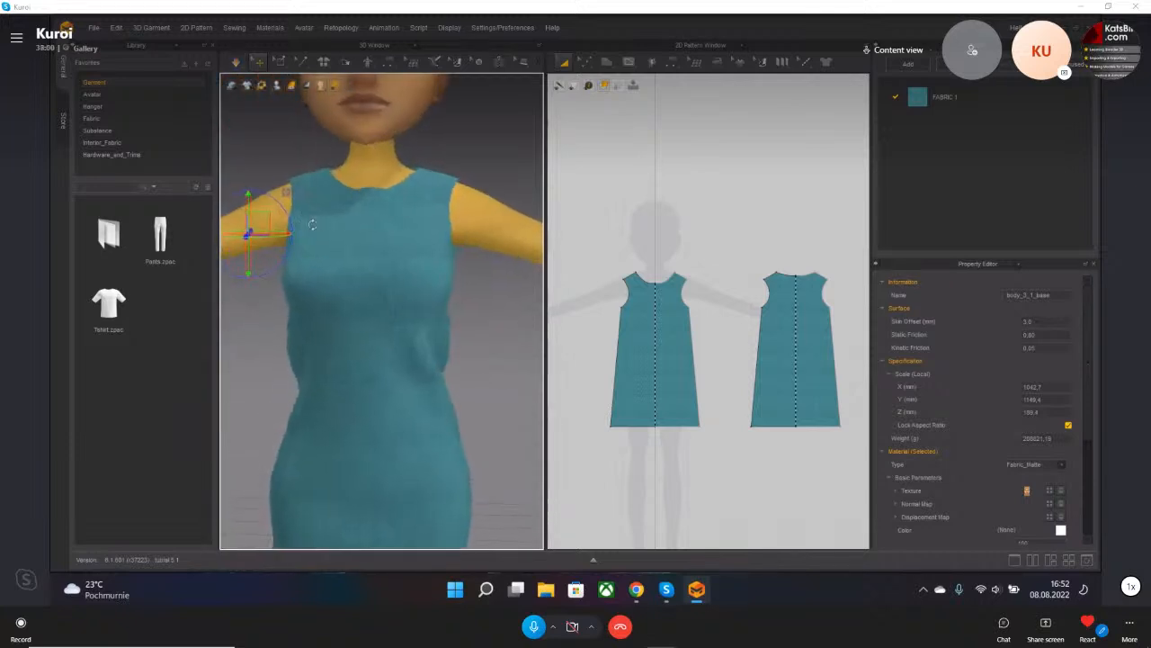
scroll(390, 260, down, 5)
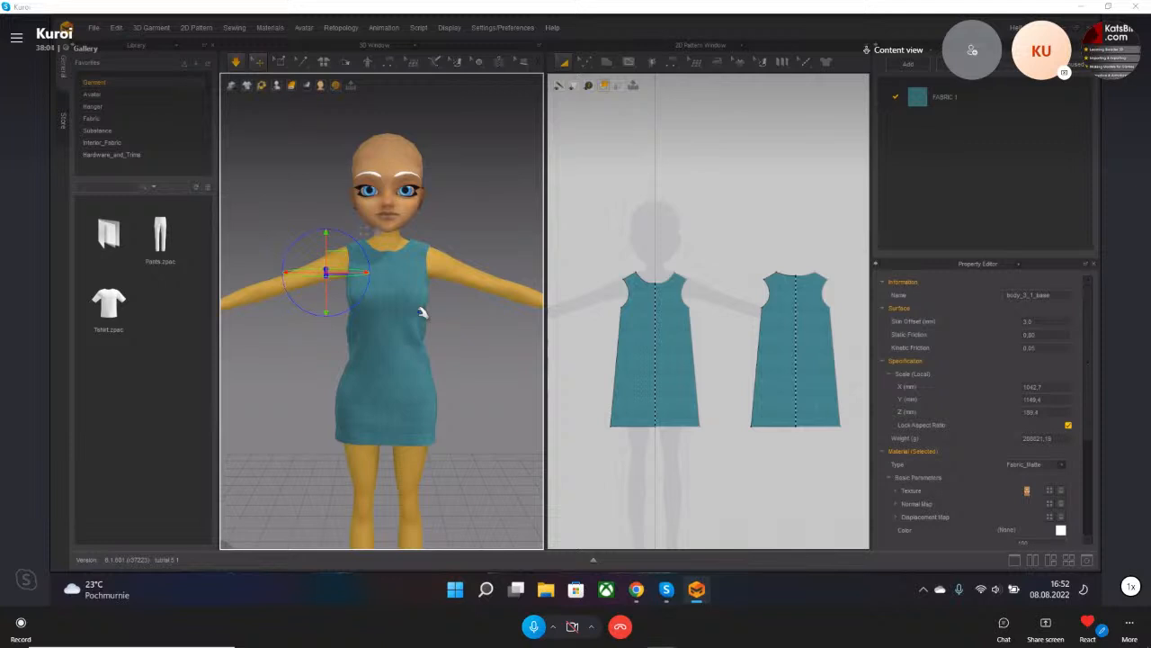
key(q)
click(460, 239)
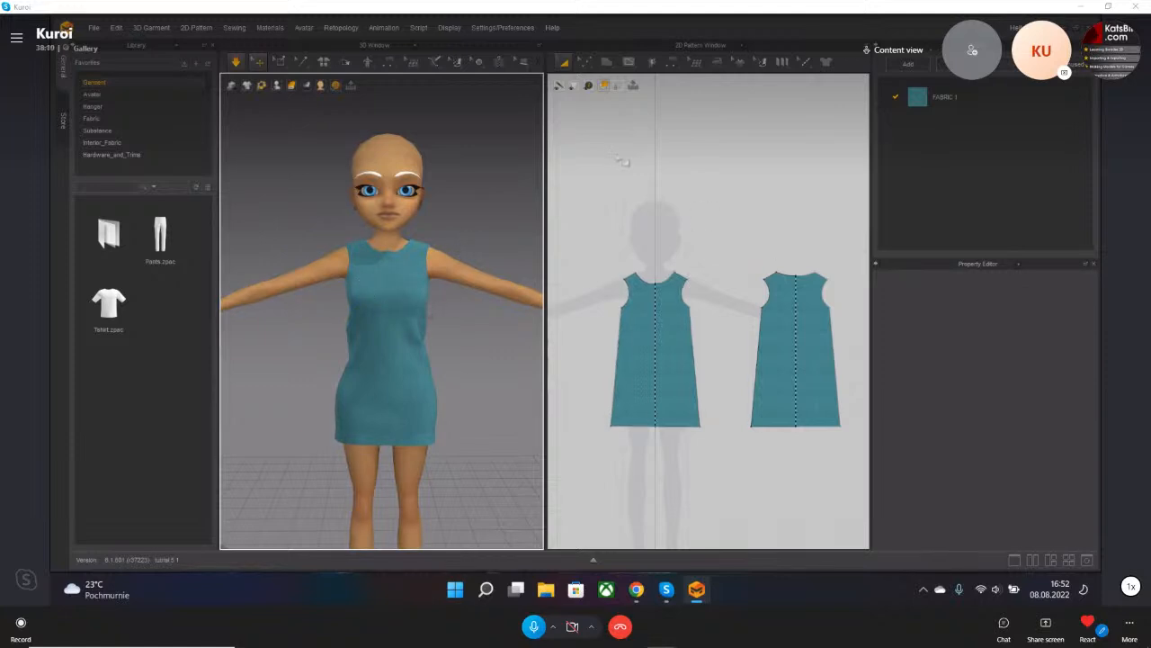
- Select both the front and back dress panels in the 2D pattern
middle_drag(642, 305, 680, 288)
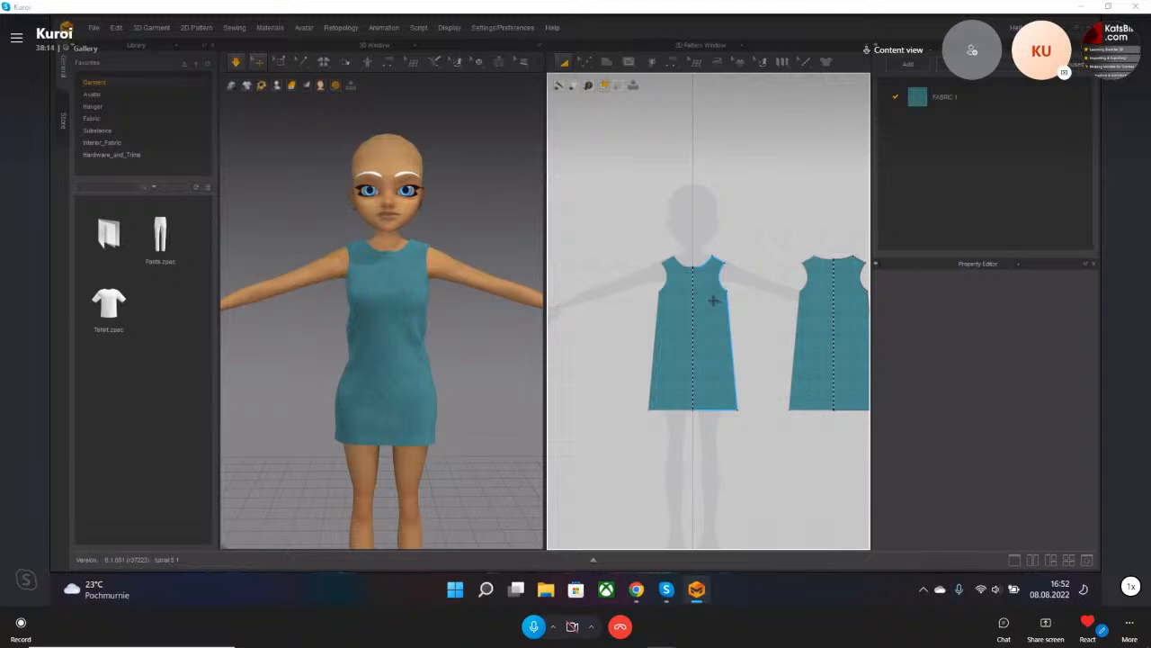
key(ctrl+a)
middle_drag(845, 306, 752, 345)
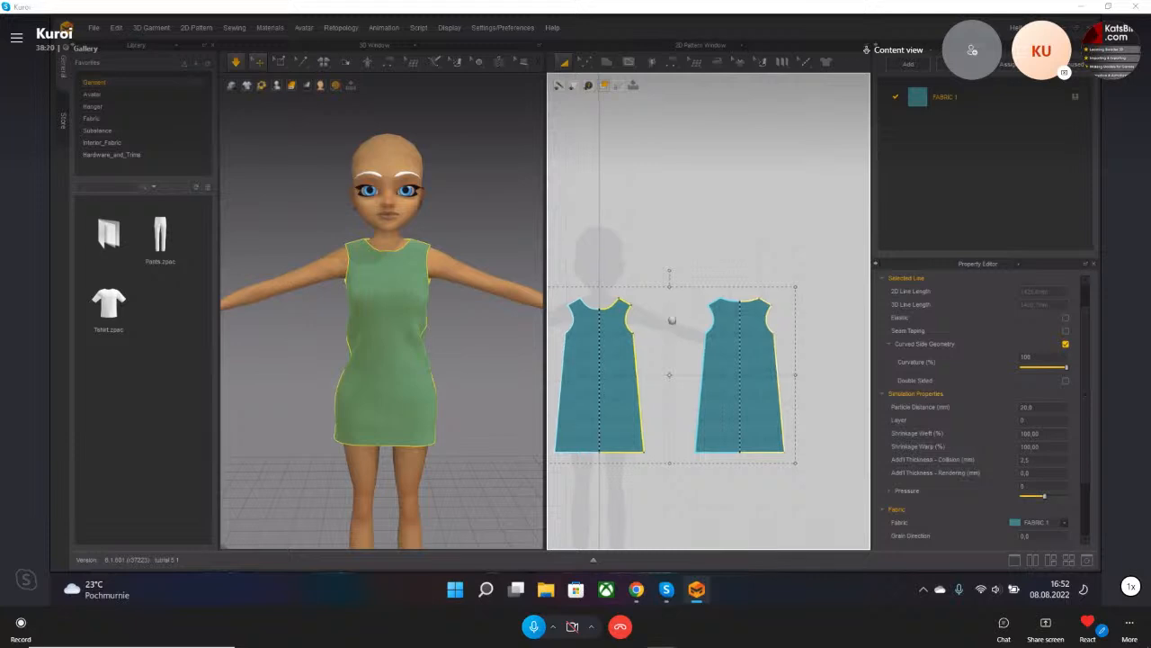
middle_drag(667, 326, 731, 286)
- Draw a rectangular sleeve panel about 274 mm long beside the front dress panel, over the avatar silhouette's arm
click(606, 66)
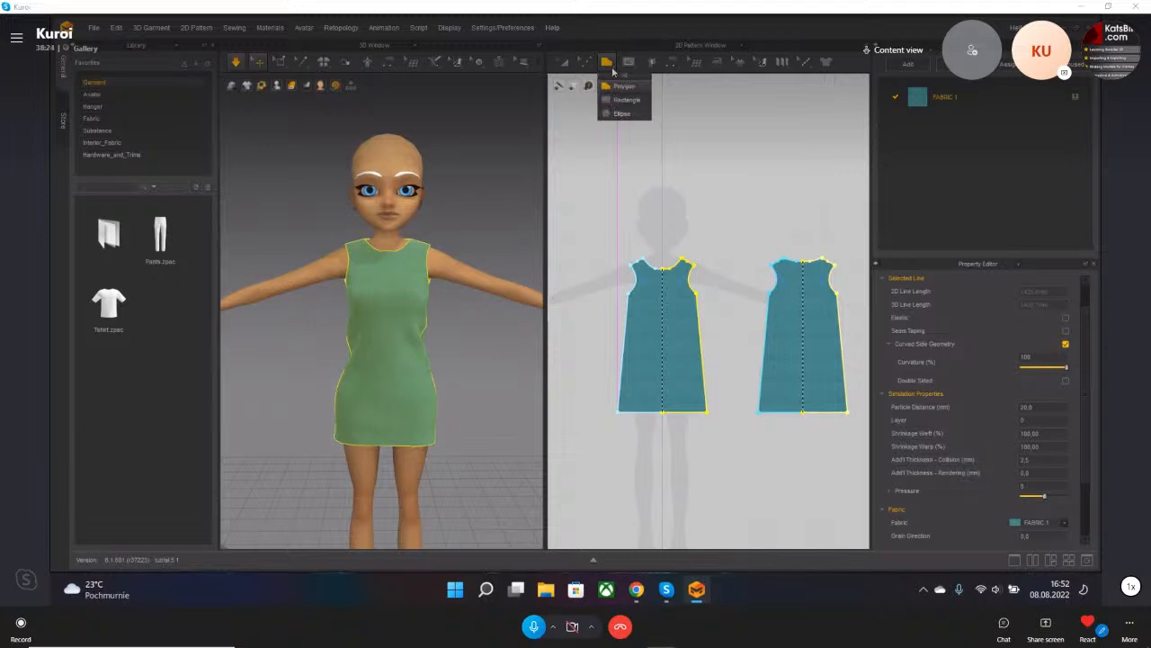
click(618, 100)
middle_drag(617, 268, 735, 252)
drag(650, 255, 691, 345)
scroll(396, 341, up, 4)
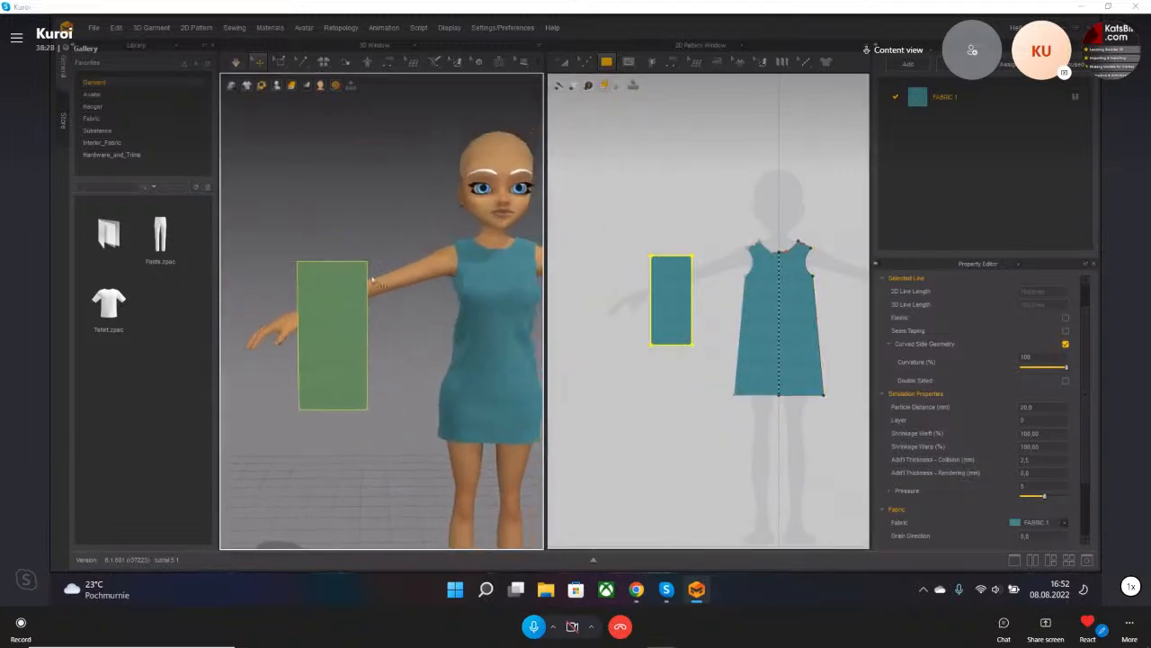
- Show the avatar's arrangement points and place the sleeve panel on the outer point of the avatar's right upper arm
mouse_move(276, 90)
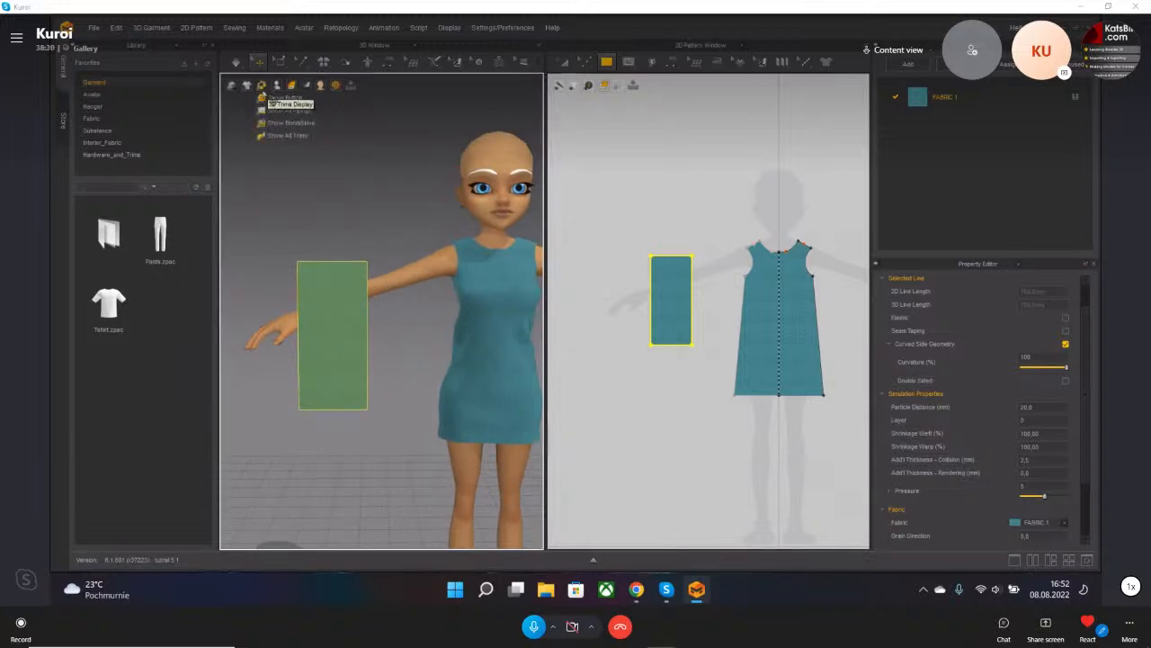
click(290, 110)
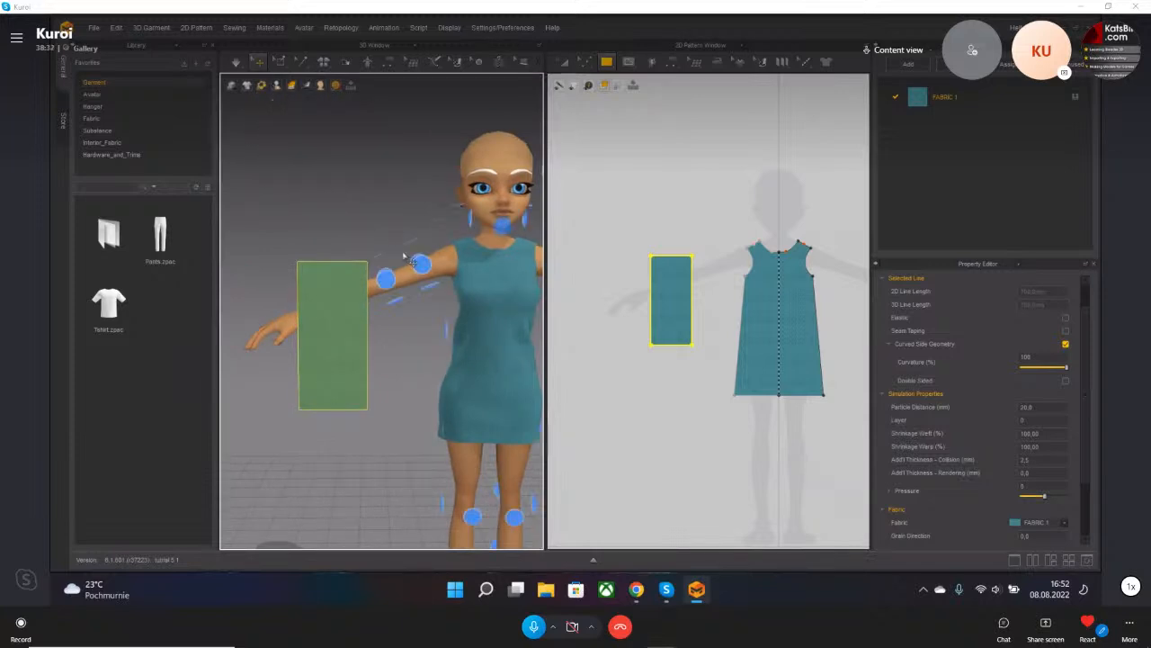
click(420, 261)
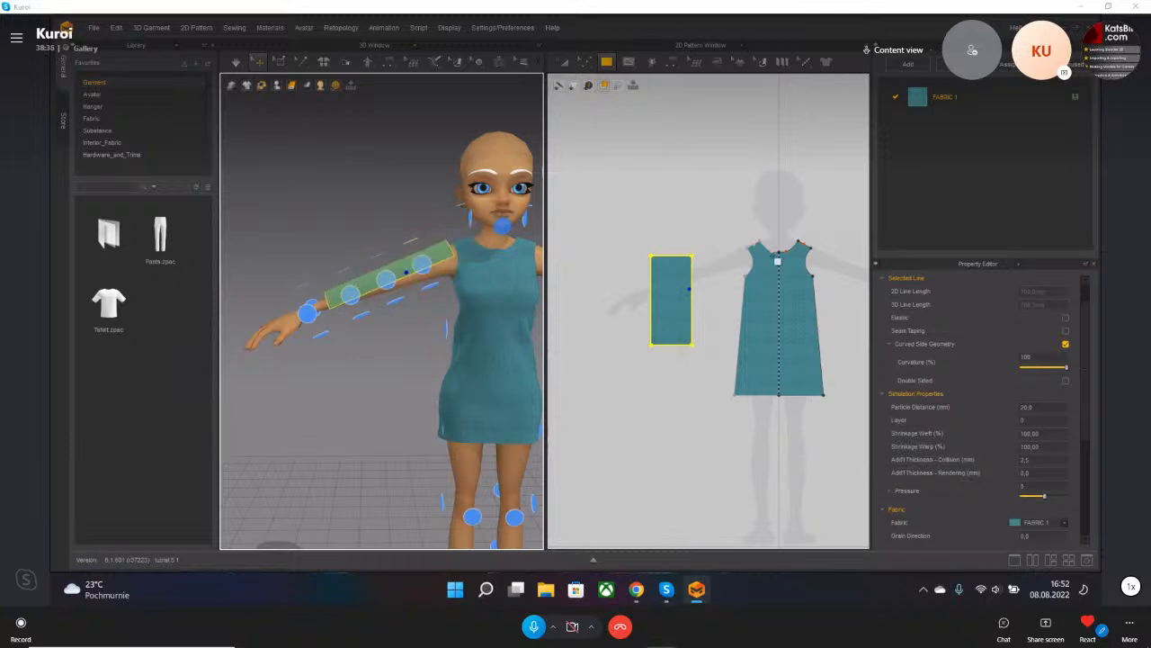
- Split the sleeve panel's upper edge near its middle with Add Point/Split Line
middle_drag(779, 258, 718, 259)
scroll(640, 262, up, 5)
click(589, 65)
click(617, 115)
click(656, 251)
click(586, 63)
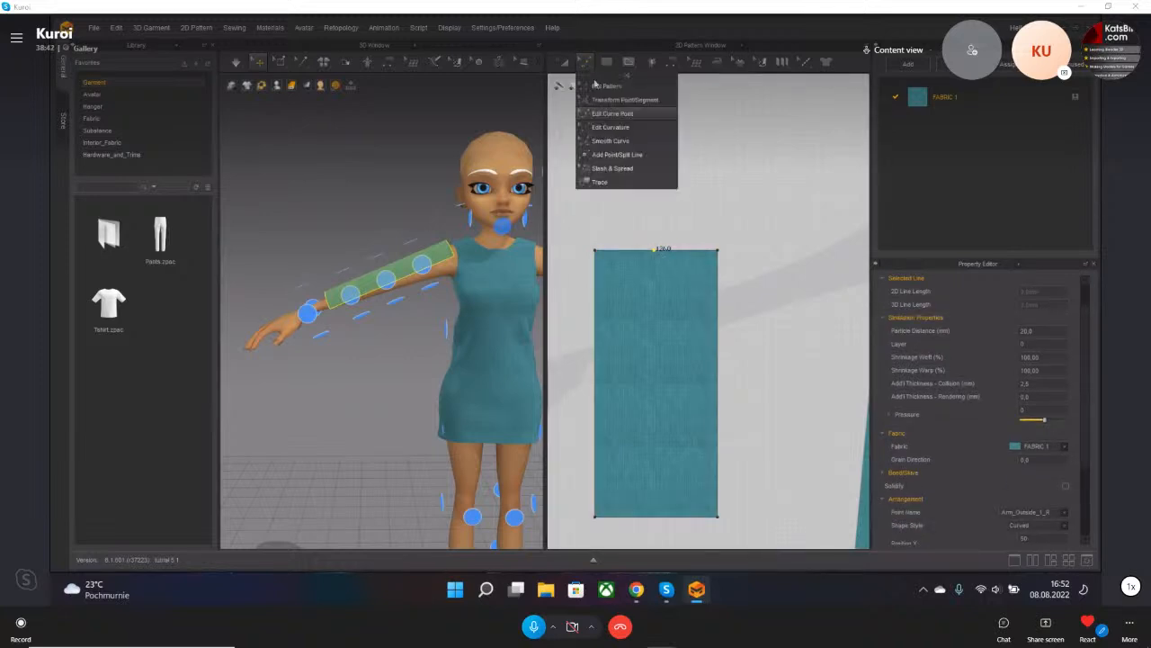
click(634, 154)
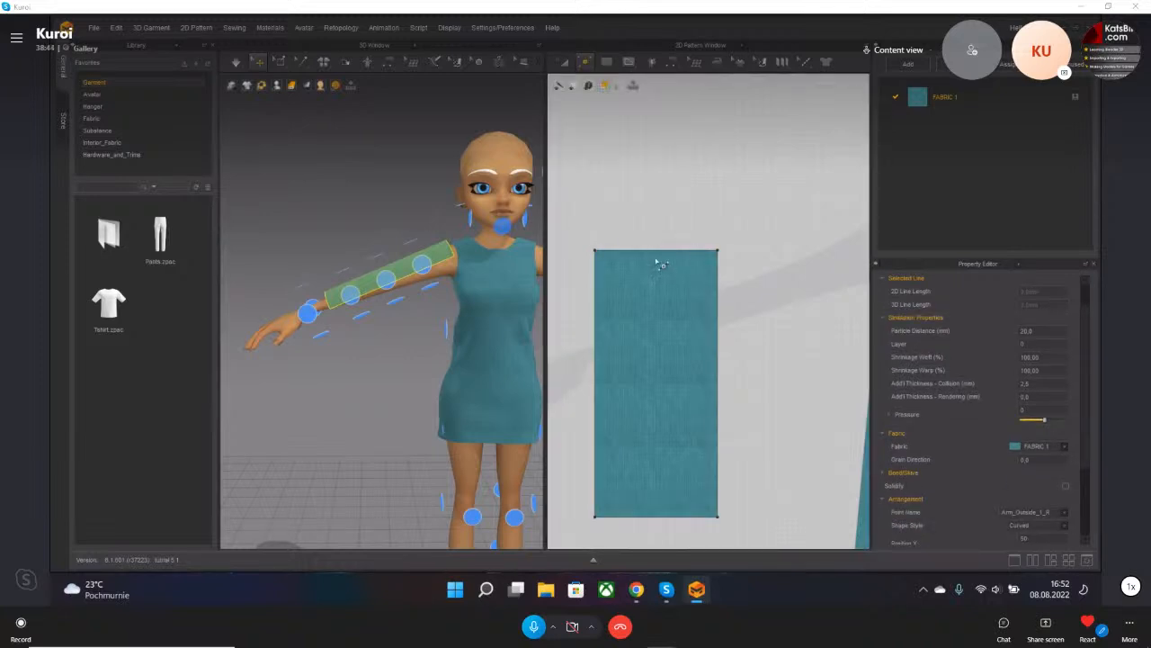
middle_drag(767, 292, 730, 292)
scroll(728, 288, down, 3)
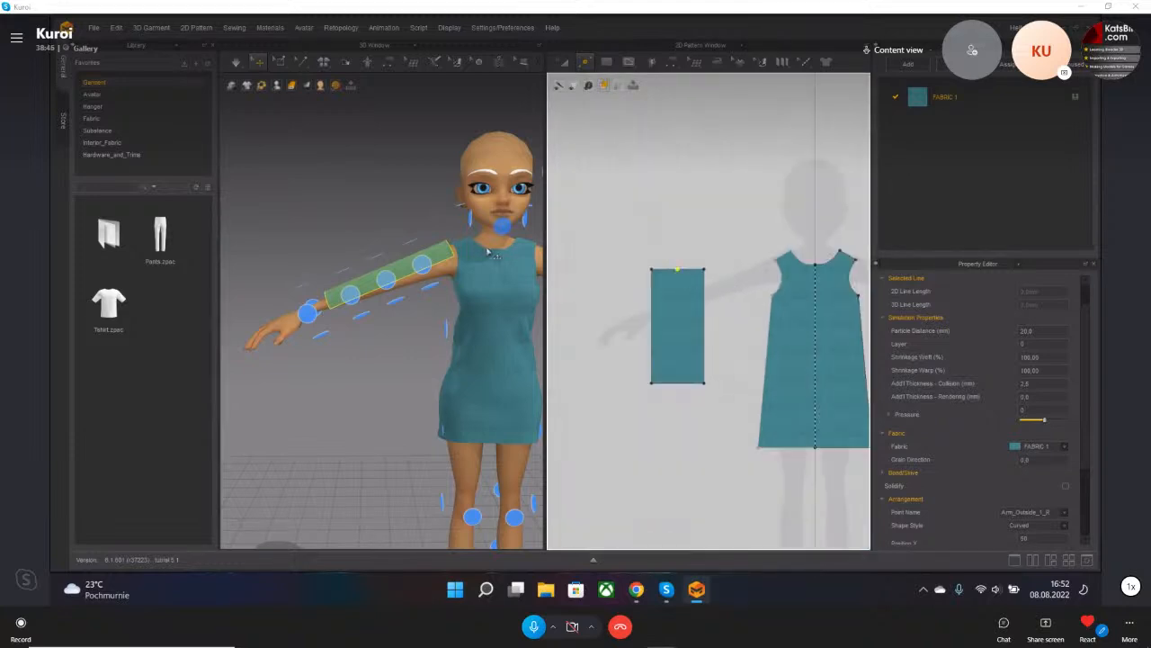
- Hide the avatar's arrangement points and widen the sleeve panel by moving its long edges outward
middle_drag(489, 253, 483, 278)
click(586, 64)
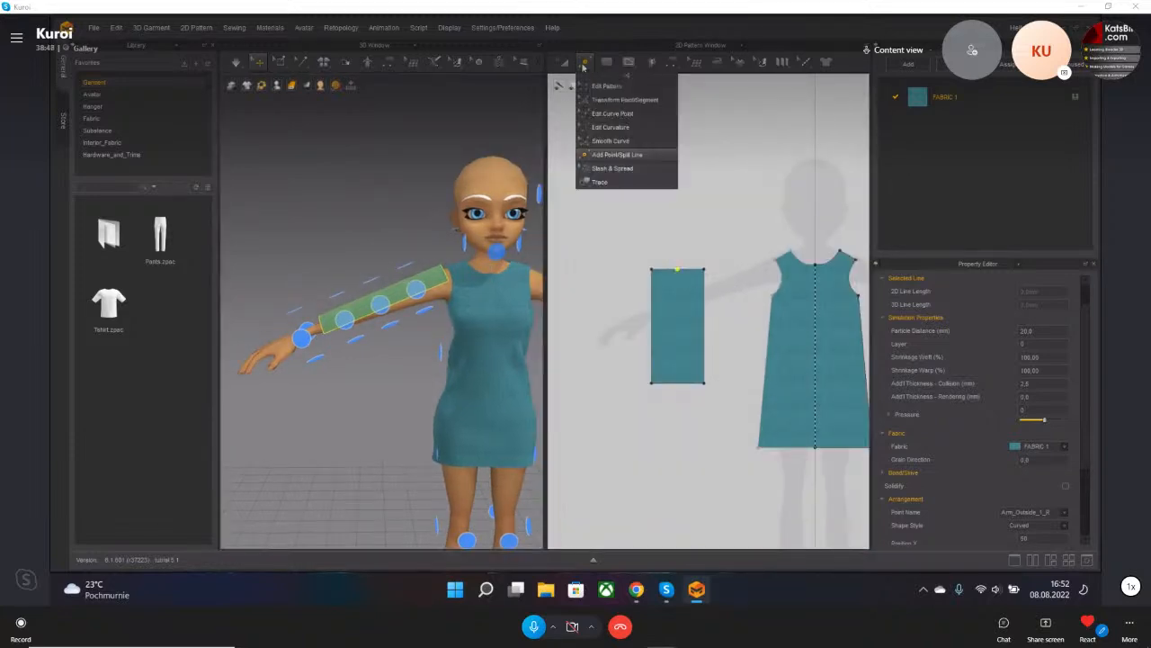
scroll(436, 257, up, 5)
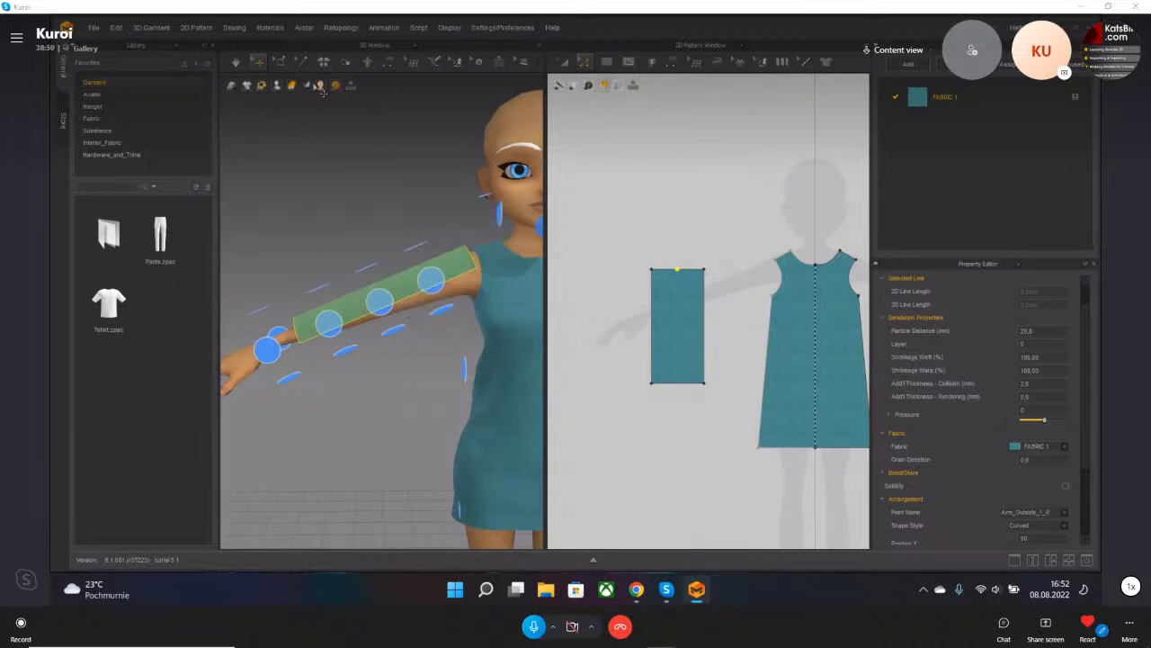
click(276, 85)
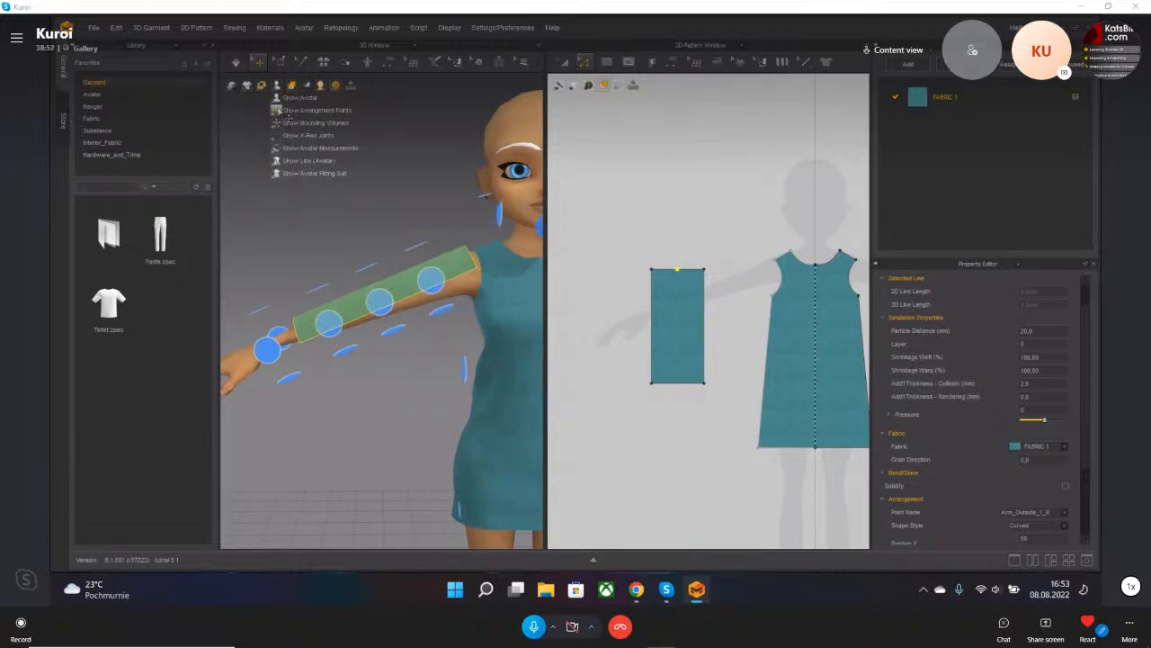
click(286, 110)
scroll(406, 311, up, 3)
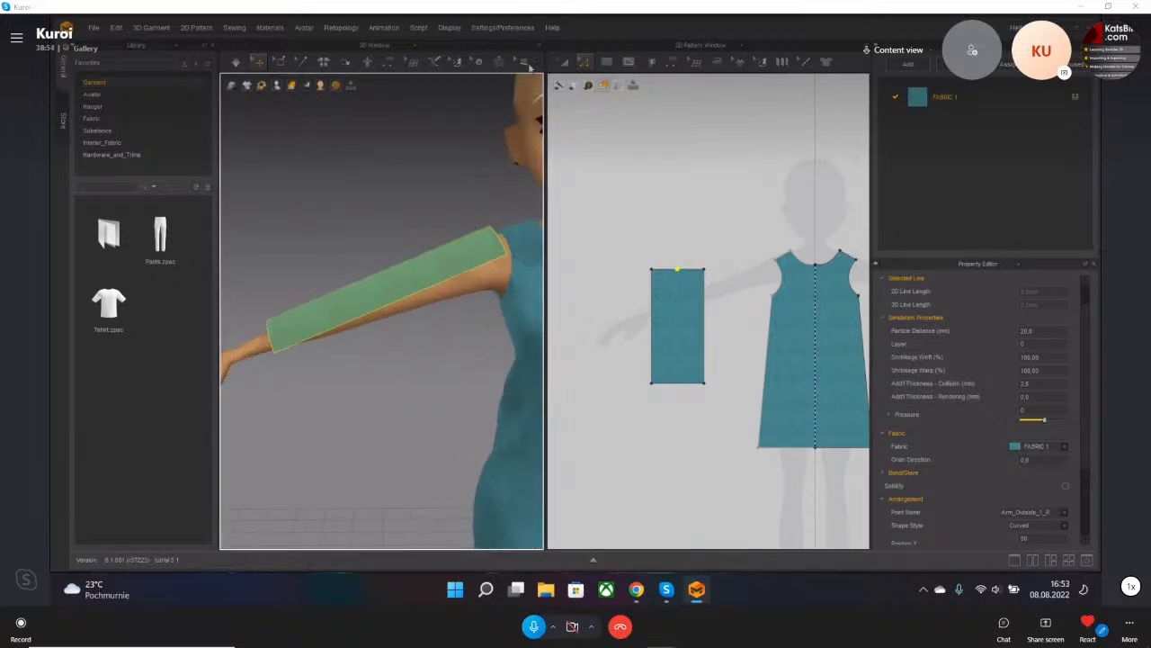
drag(704, 322, 644, 324)
right_drag(512, 311, 378, 265)
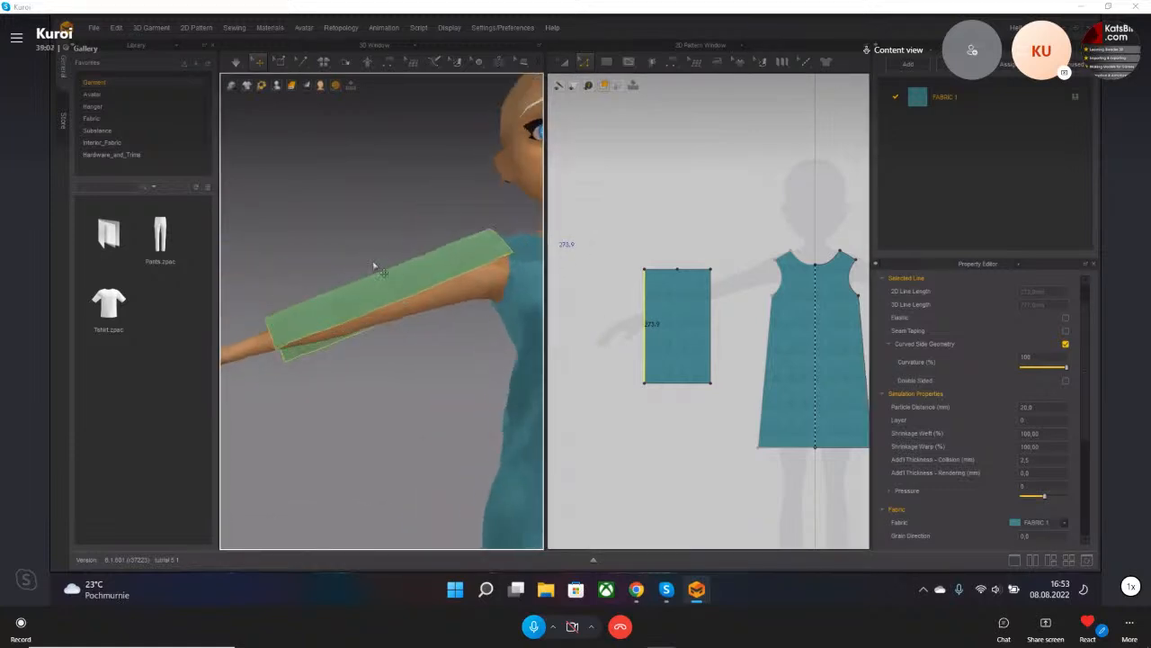
- Sew the sleeve panel's two long edges together with Segment Sewing and simulate the tube around the arm
click(388, 67)
click(409, 99)
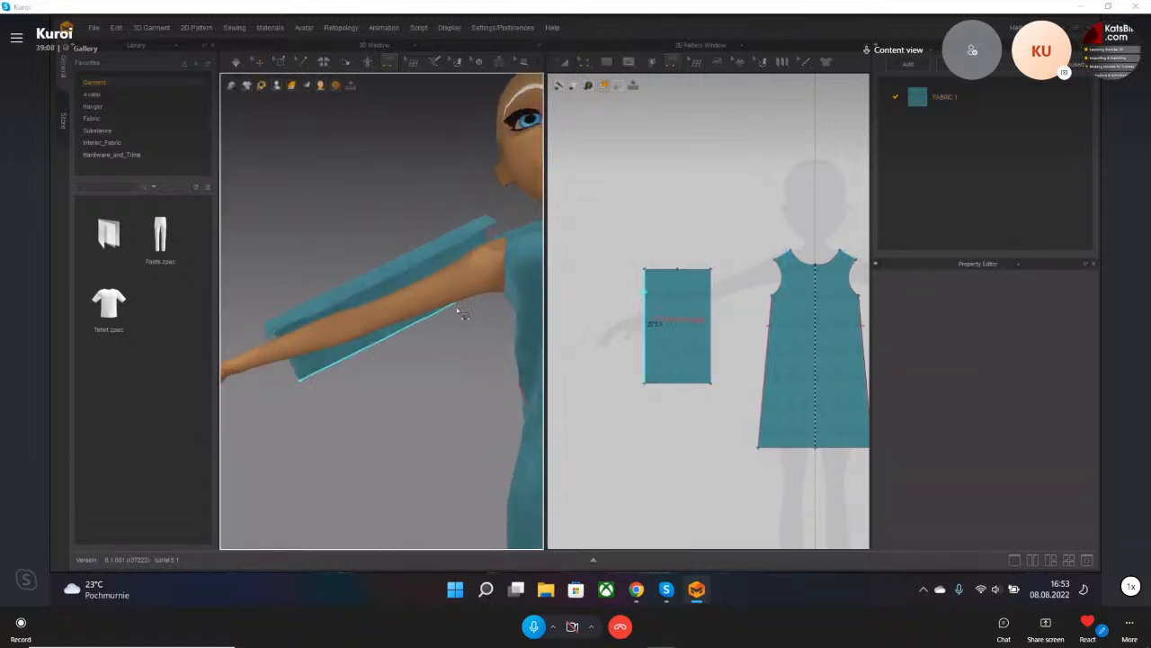
click(460, 311)
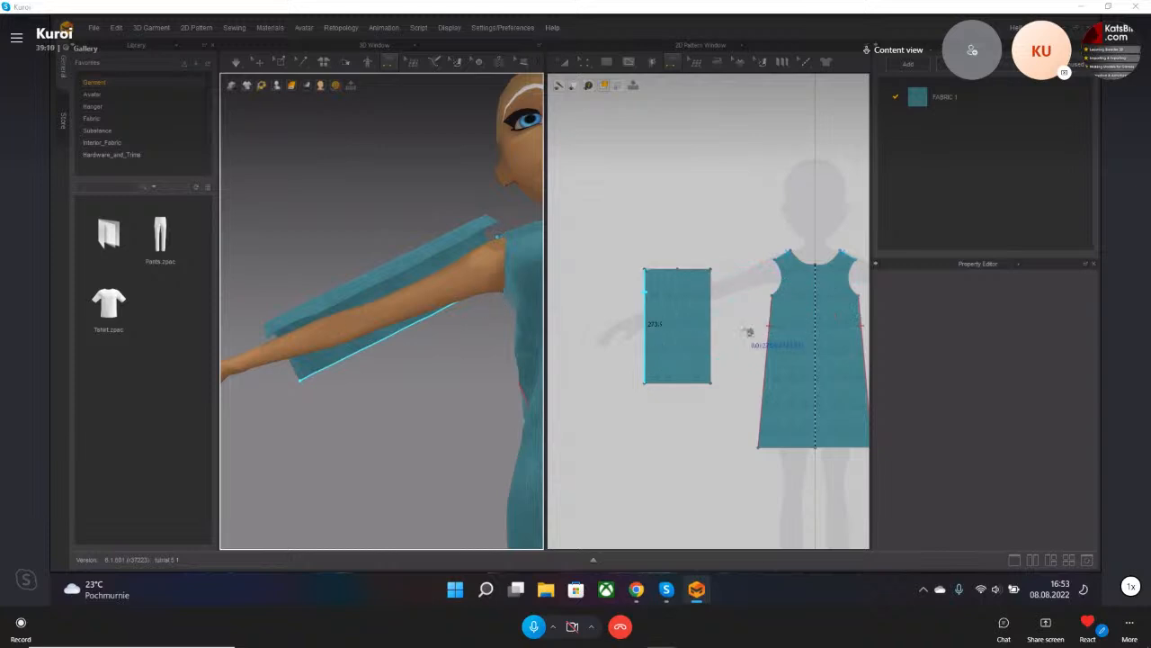
click(711, 303)
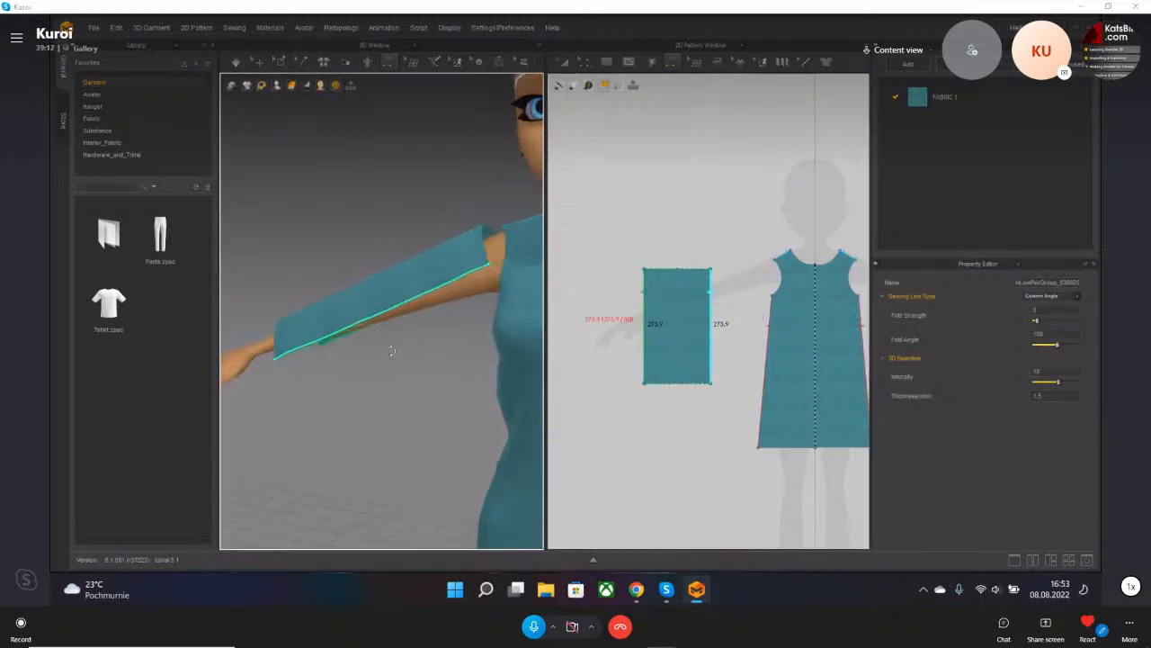
middle_drag(714, 294, 657, 304)
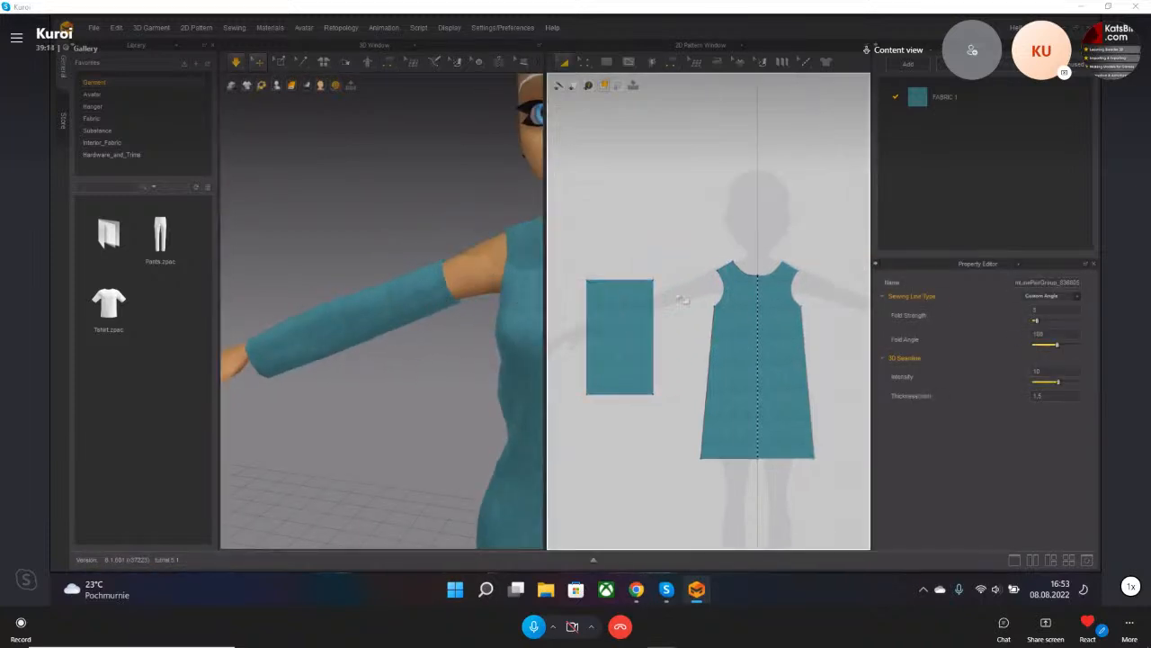
- Sew the two halves of the sleeve's upper edge to the front and back armhole edges with Segment Sewing
middle_drag(505, 277, 519, 288)
right_drag(525, 286, 292, 322)
right_drag(338, 270, 463, 154)
click(389, 62)
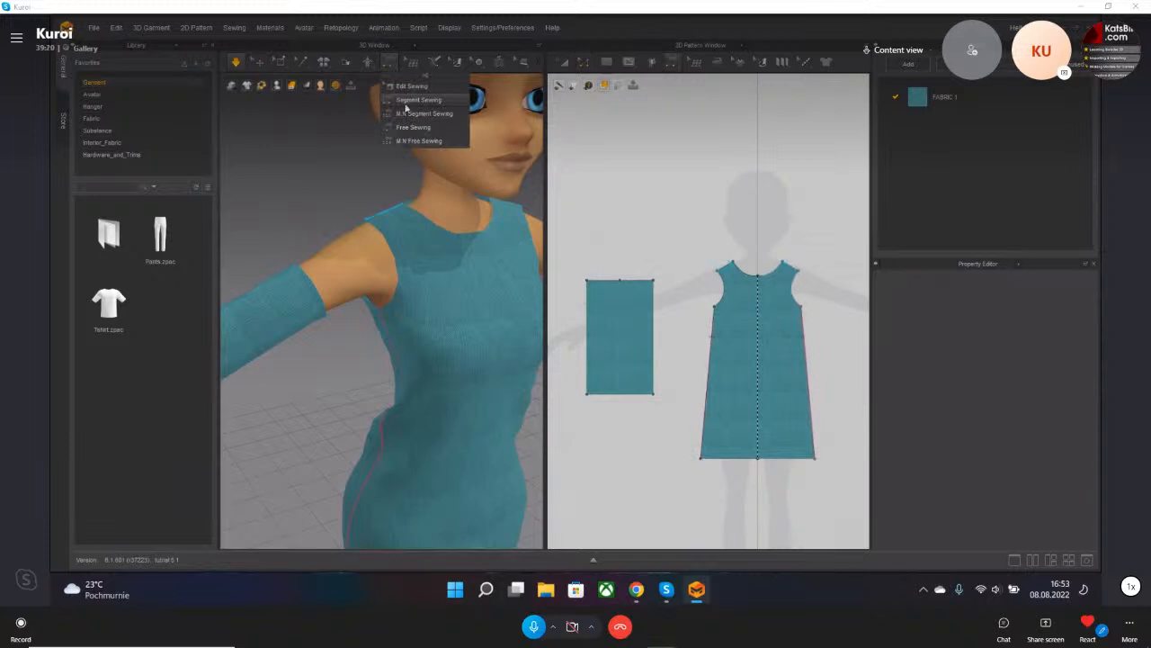
click(314, 281)
click(383, 238)
right_drag(310, 252, 340, 349)
click(335, 343)
click(271, 293)
right_drag(421, 325, 325, 335)
right_drag(458, 387, 365, 360)
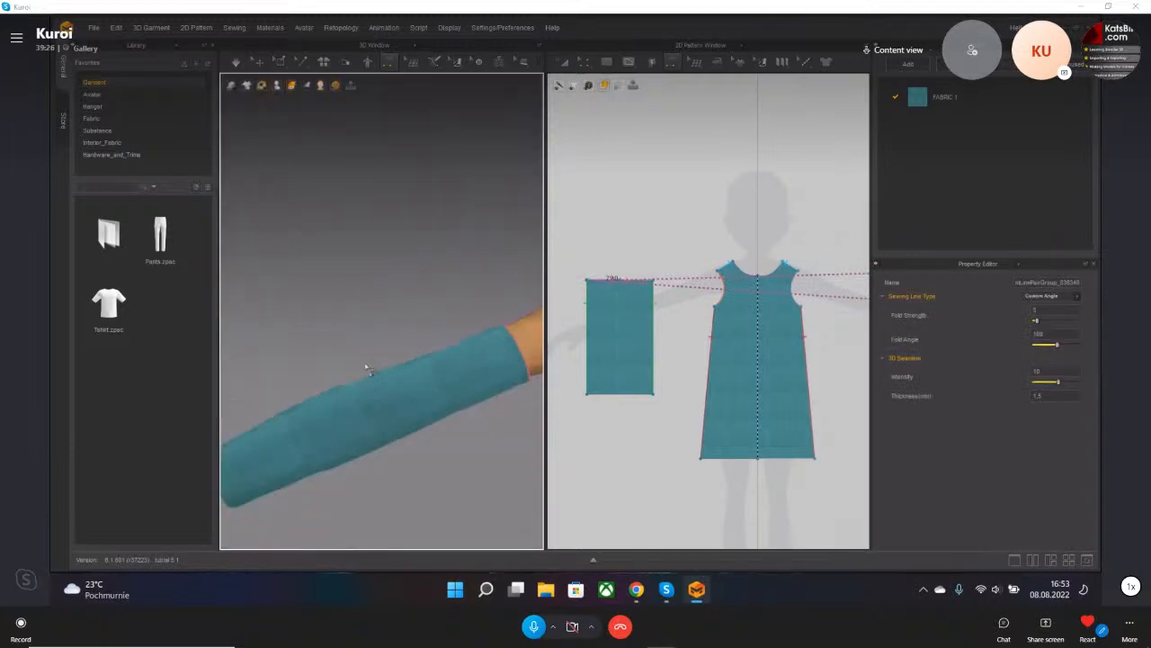
- Simulate the garment so the sewn sleeve is pulled onto the dress armhole
middle_drag(425, 402, 322, 378)
key(space)
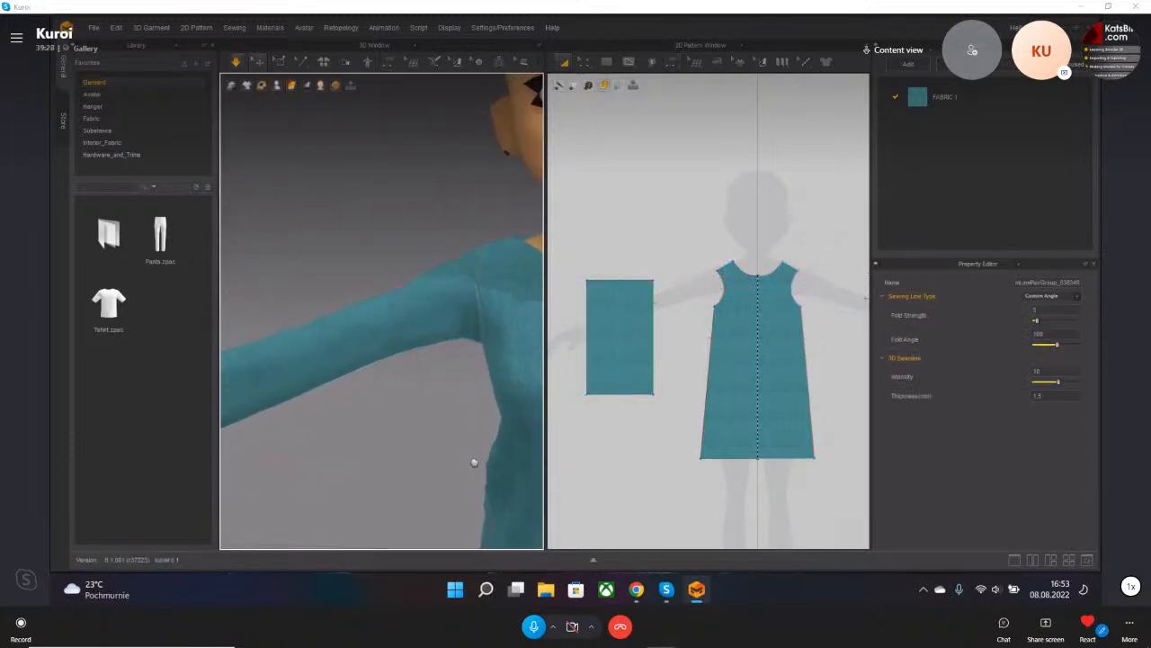
scroll(474, 462, down, 5)
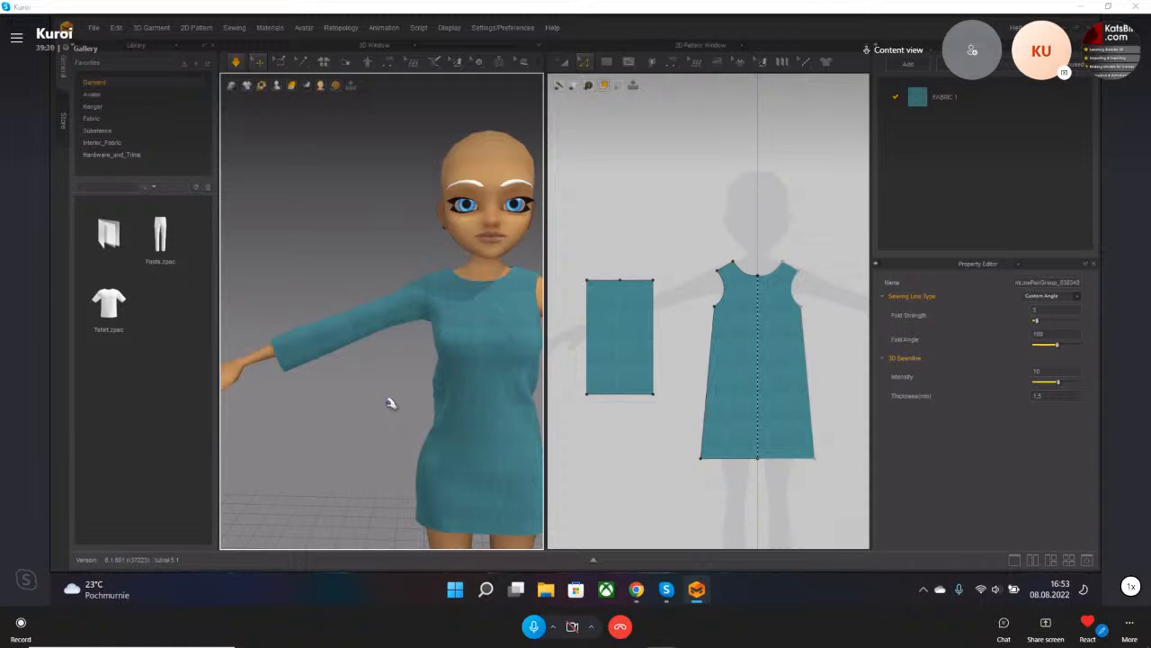
scroll(391, 403, down, 3)
middle_drag(430, 378, 501, 342)
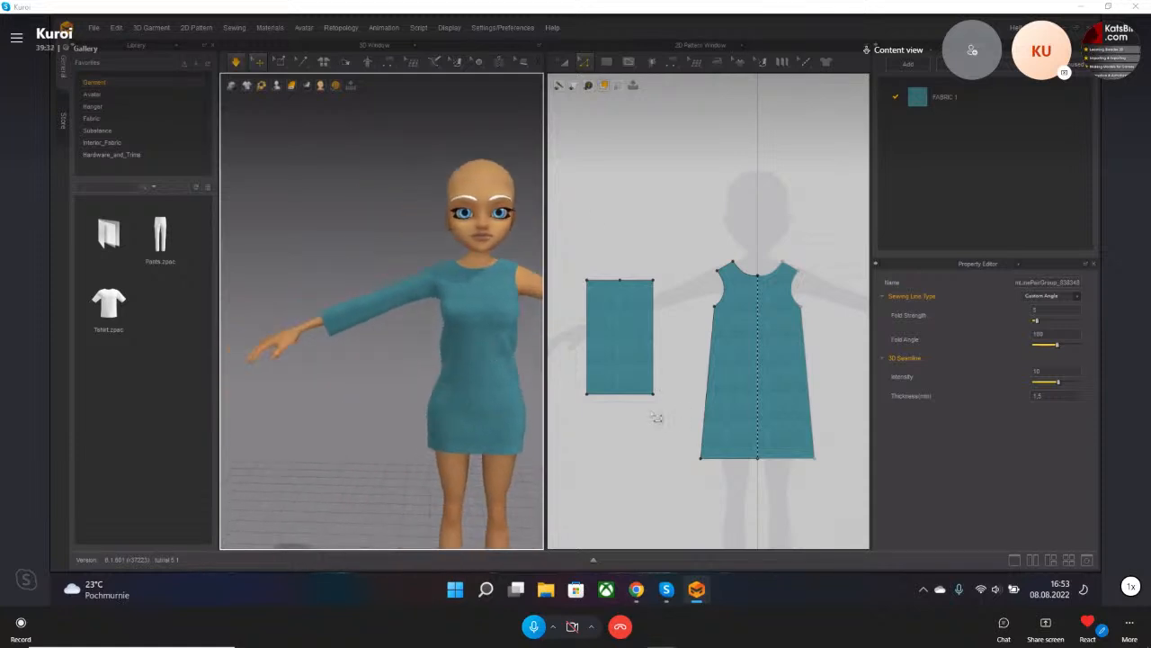
- Lengthen the sleeve panel by moving its lower edge downward, and pull the sleeve along the arm during simulation
drag(618, 395, 632, 445)
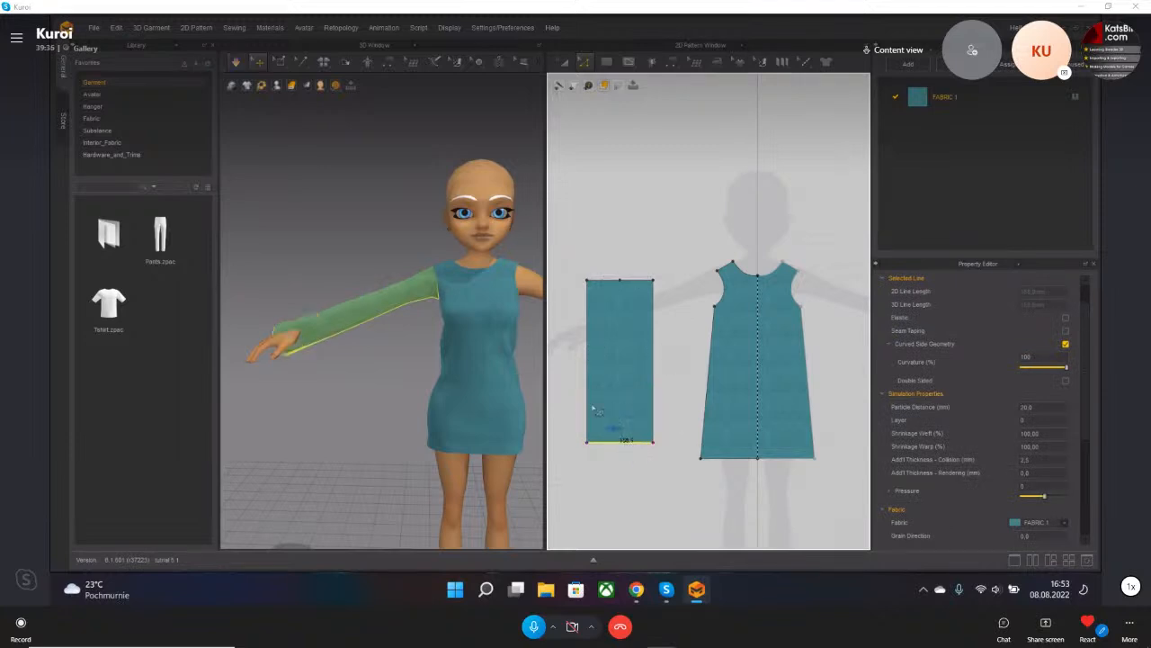
click(317, 333)
drag(373, 308, 376, 308)
drag(317, 331, 343, 322)
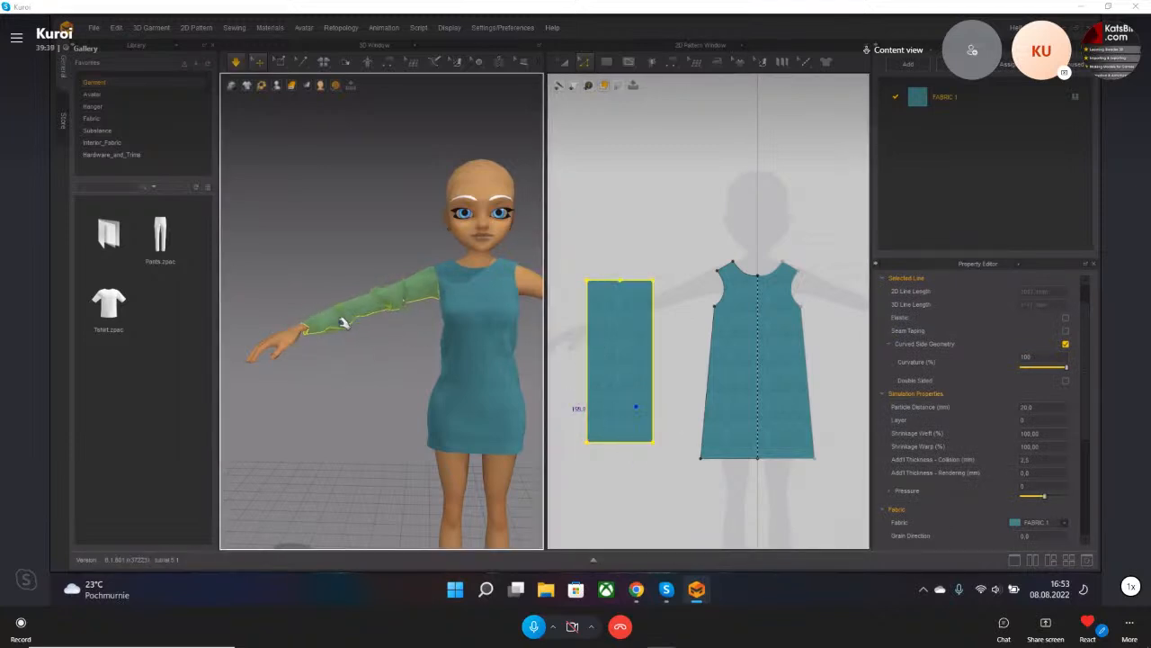
- Pull the lengthened sleeve's fabric near the wrist and elbow during simulation to settle its folds
click(363, 363)
right_drag(349, 341, 398, 405)
drag(397, 407, 404, 427)
right_drag(405, 427, 464, 452)
middle_drag(473, 479, 426, 441)
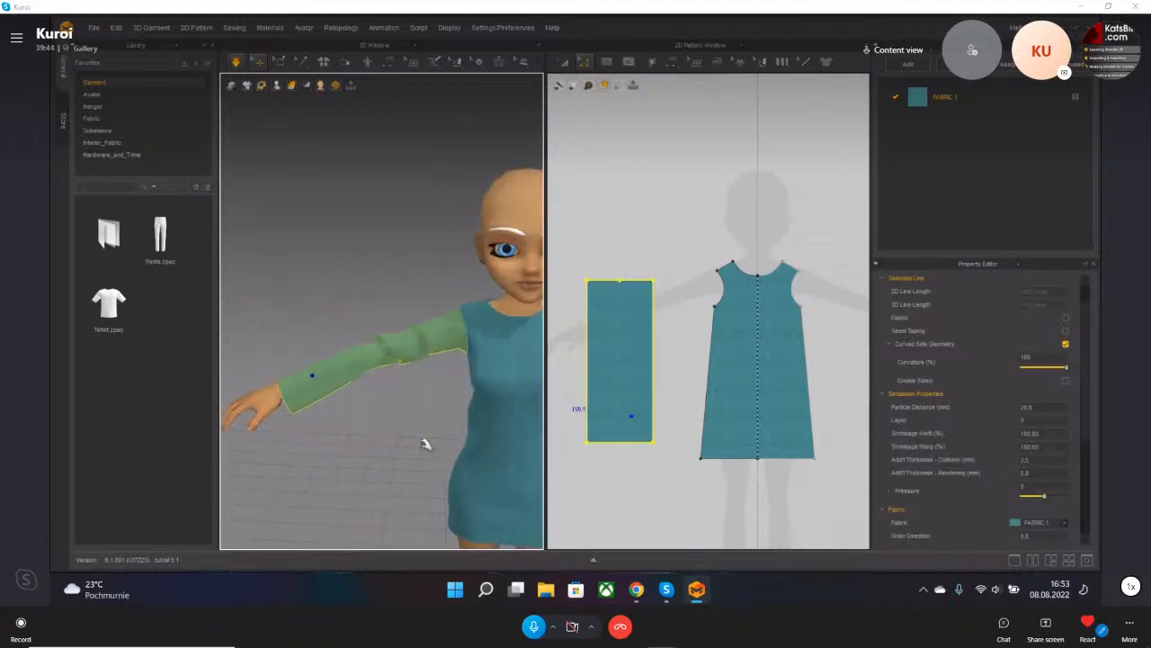
scroll(432, 438, down, 3)
right_drag(406, 385, 378, 373)
scroll(376, 370, up, 5)
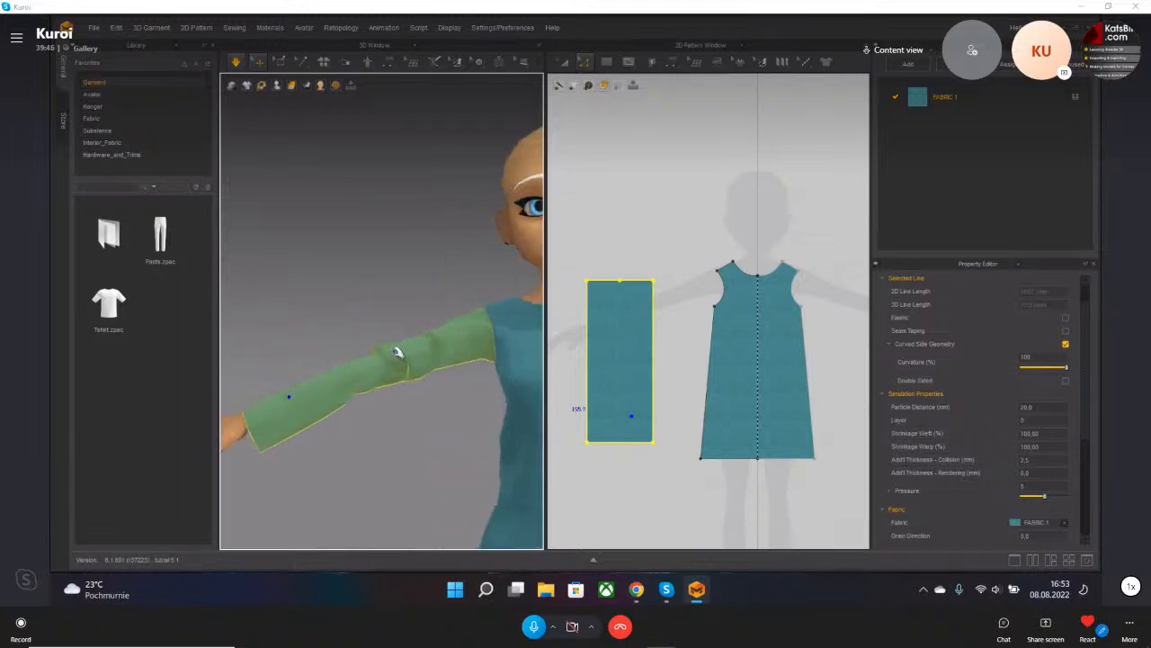
click(425, 330)
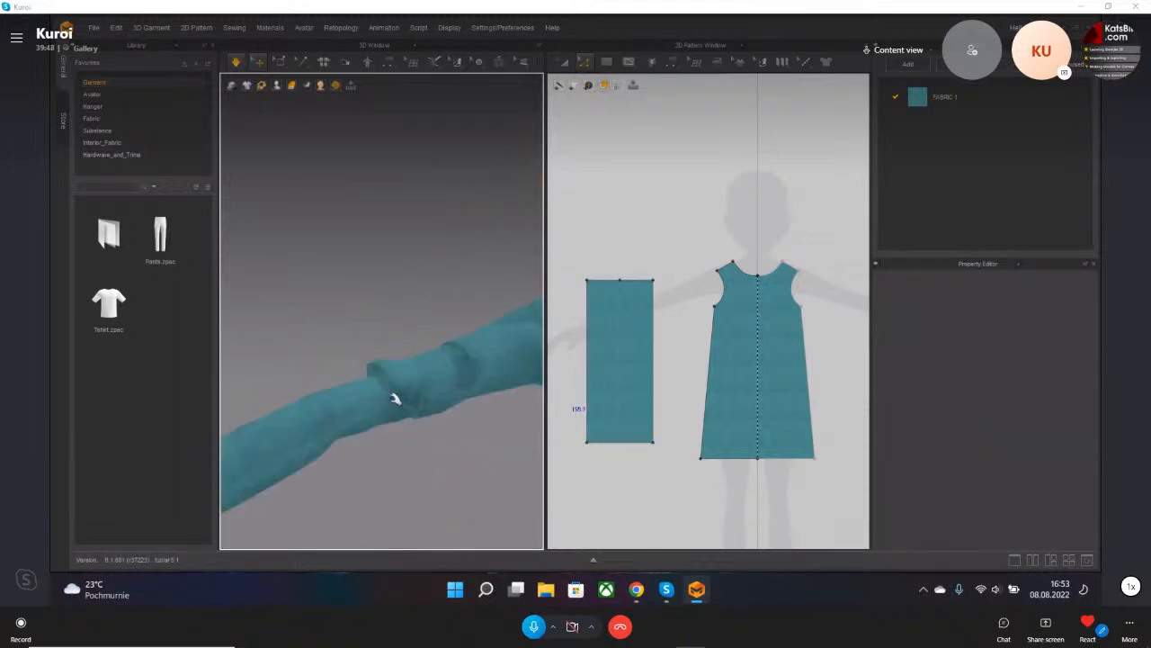
click(406, 404)
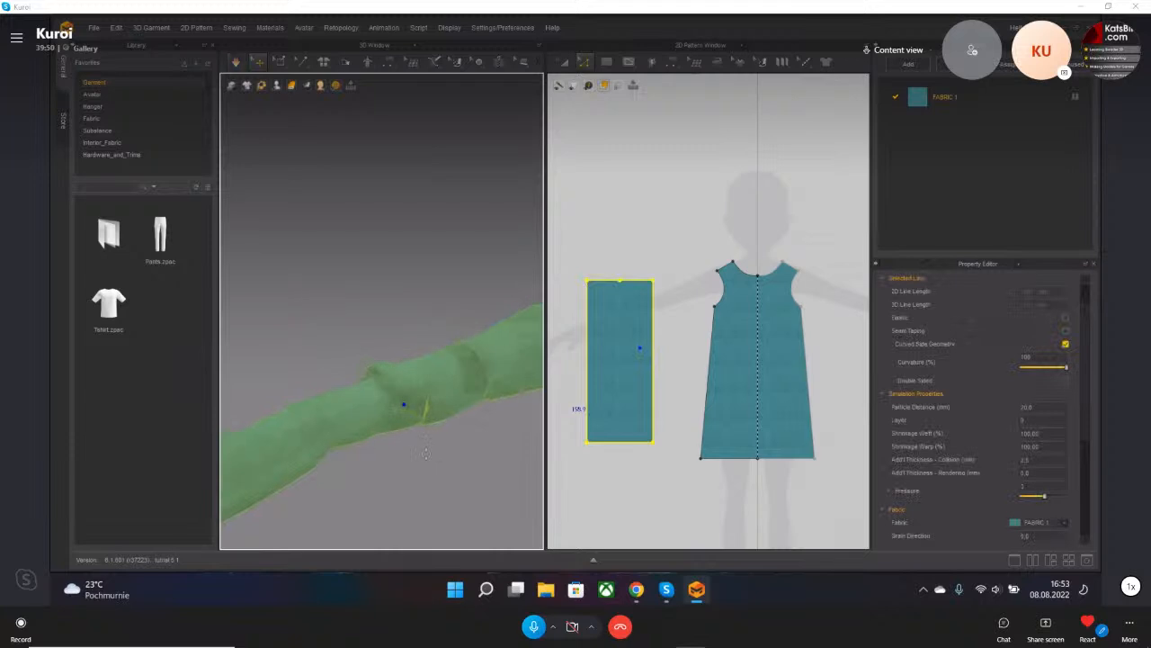
scroll(424, 463, down, 5)
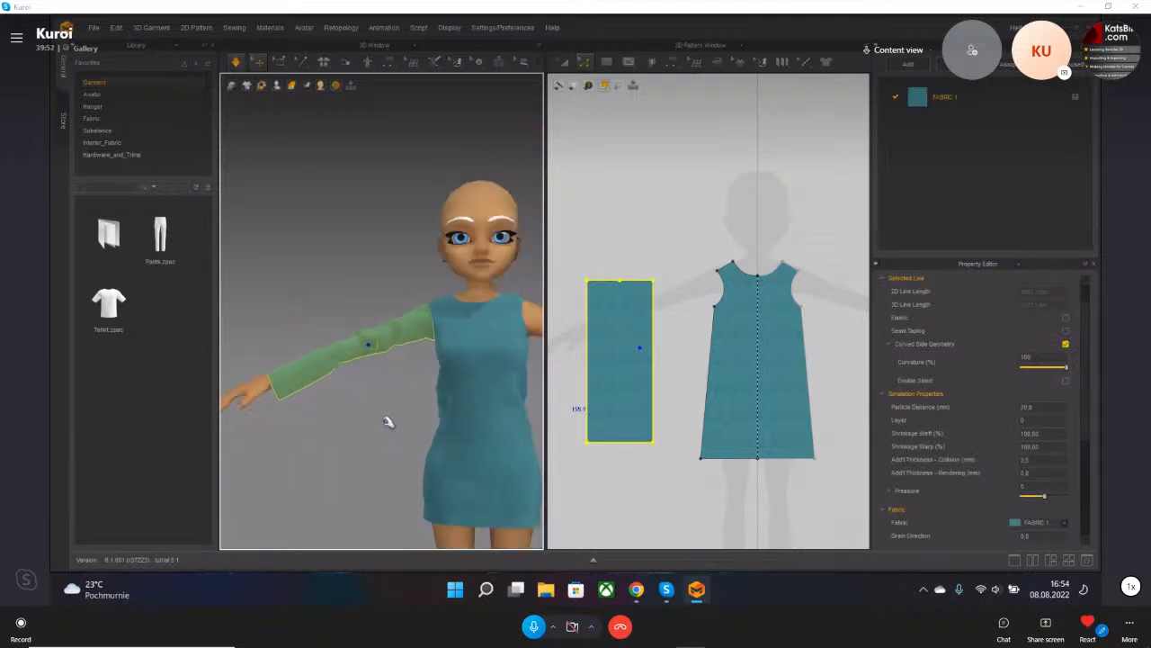
- Copy the sleeve and place a mirrored copy around the avatar's bare arm with Mirror Paste
right_click(327, 360)
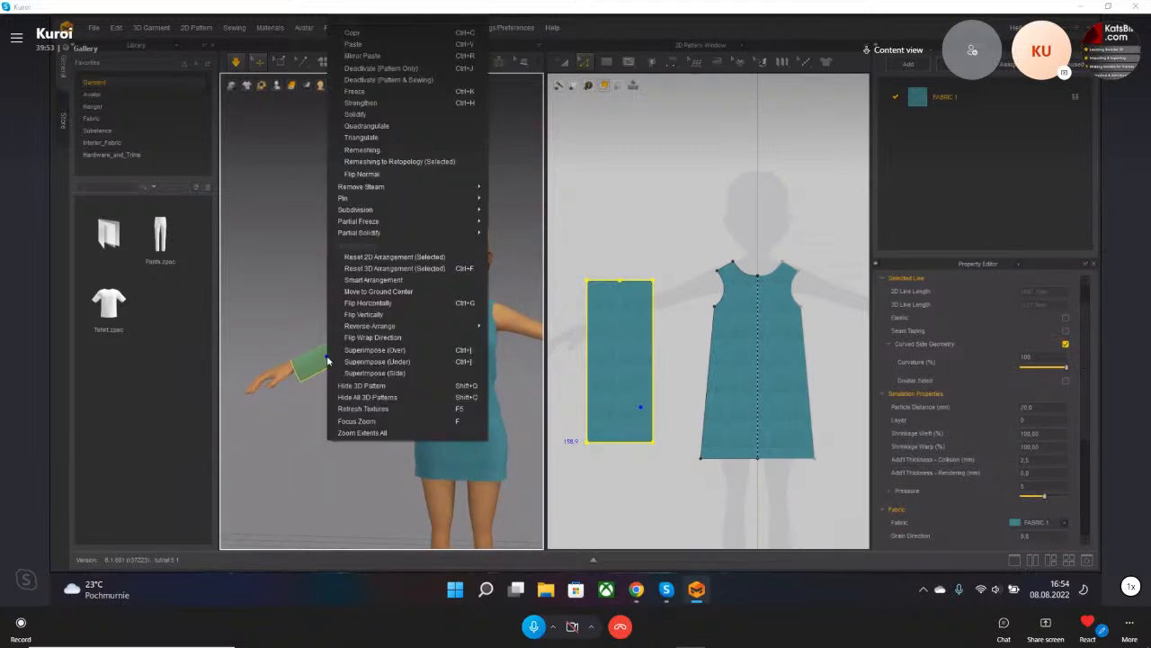
click(401, 34)
middle_drag(537, 404, 483, 366)
click(483, 366)
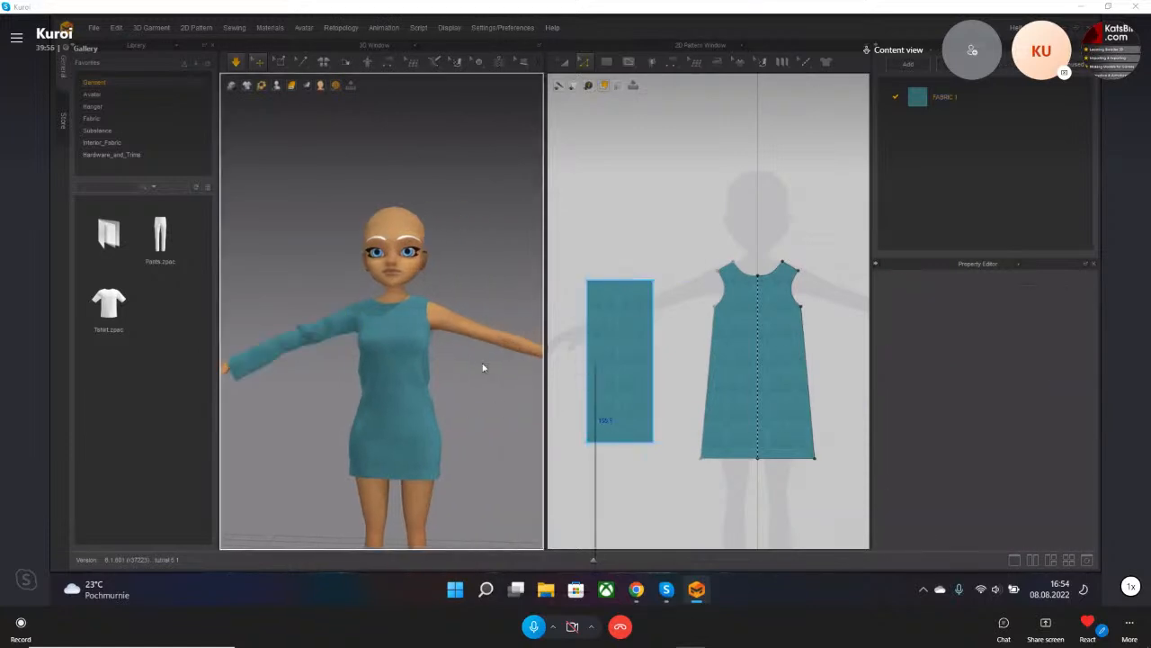
right_click(483, 365)
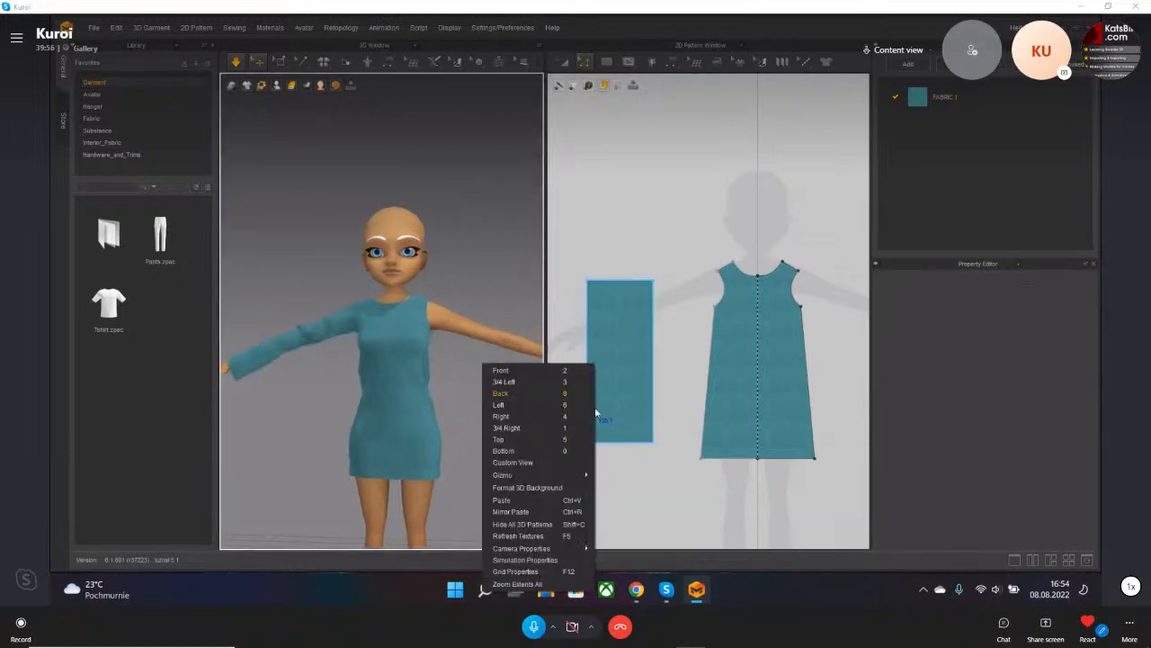
click(570, 514)
middle_drag(504, 357, 459, 365)
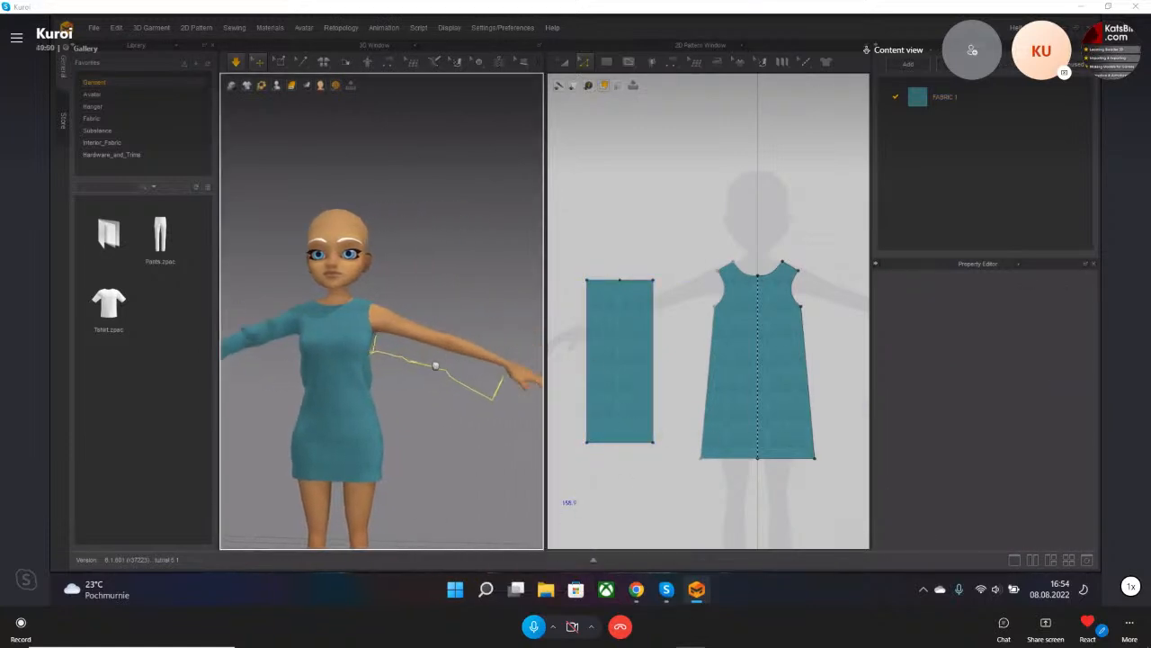
right_drag(473, 329, 466, 378)
click(435, 359)
- Move the mirrored sleeve panel off the front panel to the free space beside the back panel
right_drag(778, 374, 722, 347)
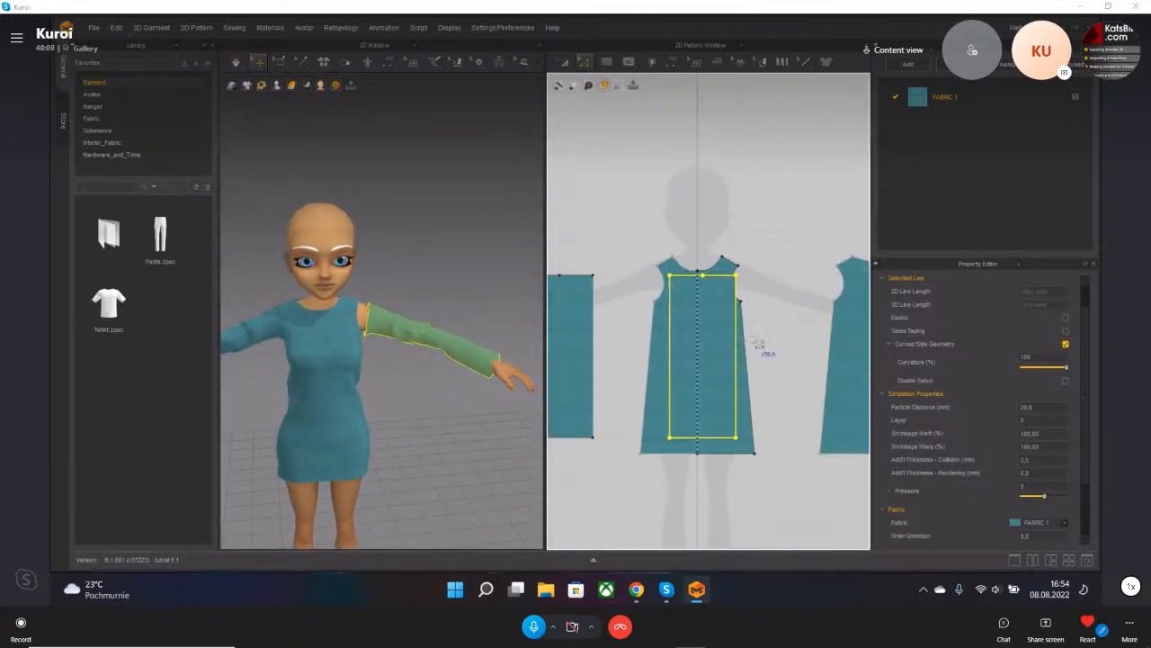
scroll(759, 344, down, 5)
click(564, 63)
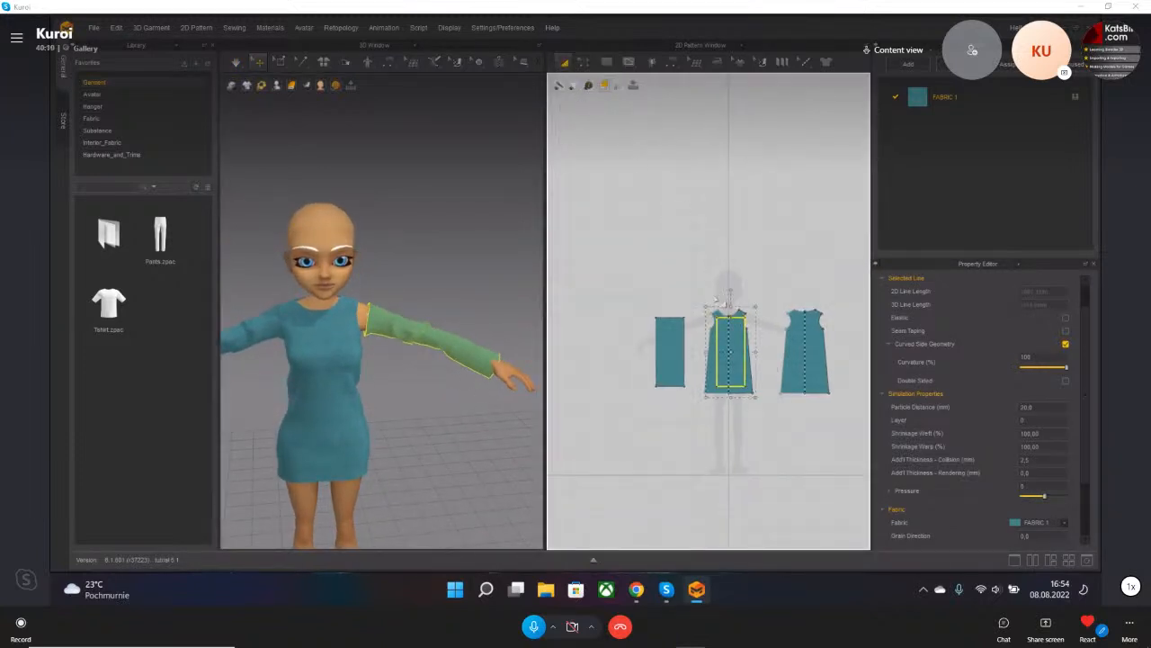
click(857, 336)
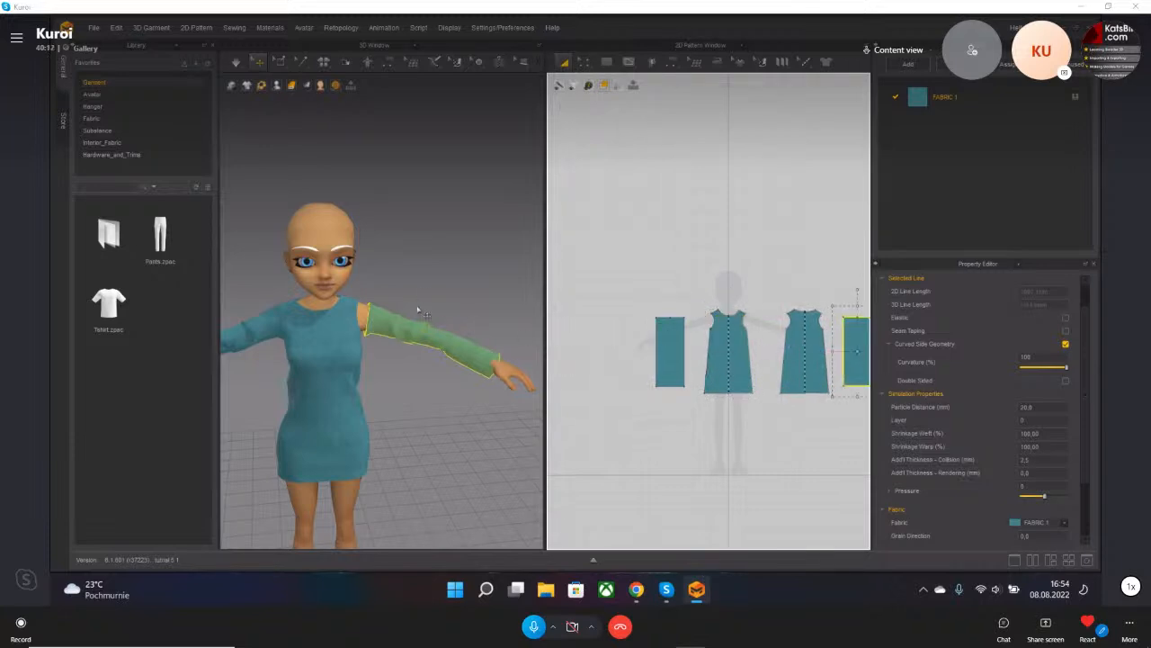
- Try to sew the mirrored sleeve's upper edge to the dress armhole with Segment Sewing
scroll(399, 270, up, 5)
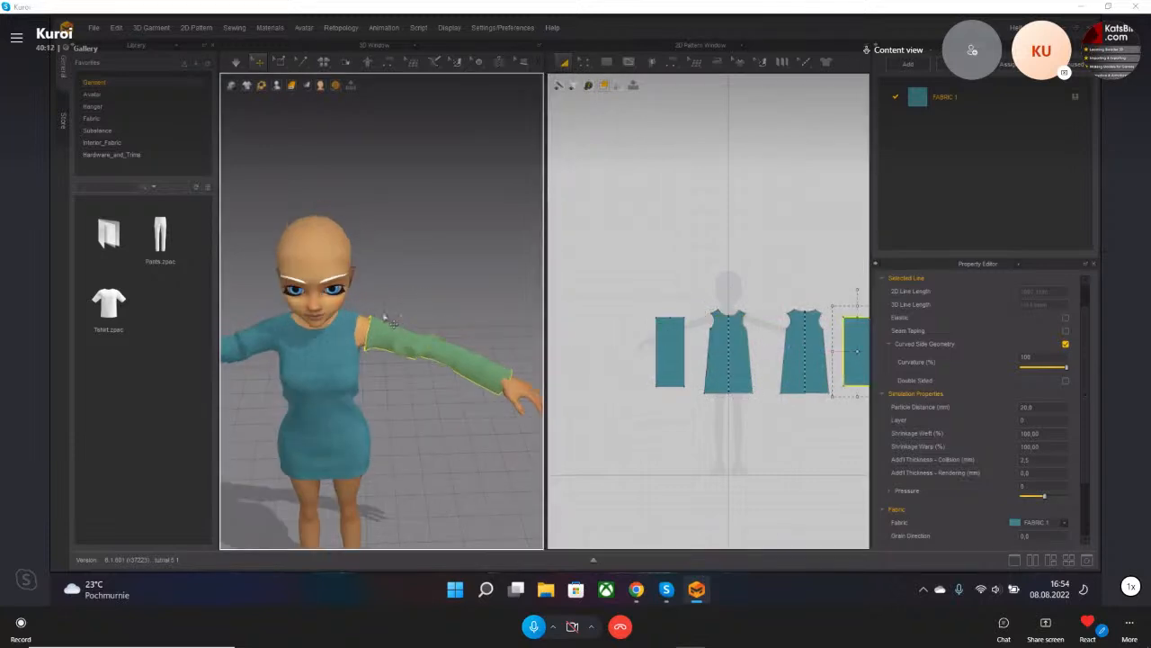
click(393, 67)
click(410, 102)
click(353, 351)
right_drag(353, 351, 291, 422)
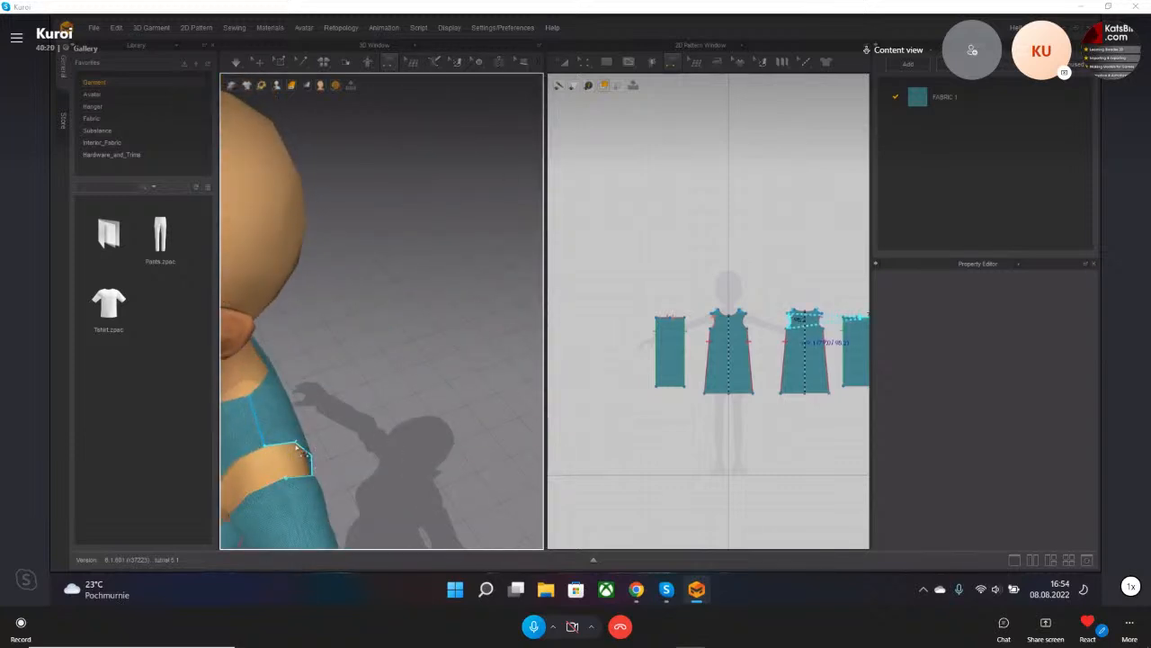
right_drag(402, 436, 436, 428)
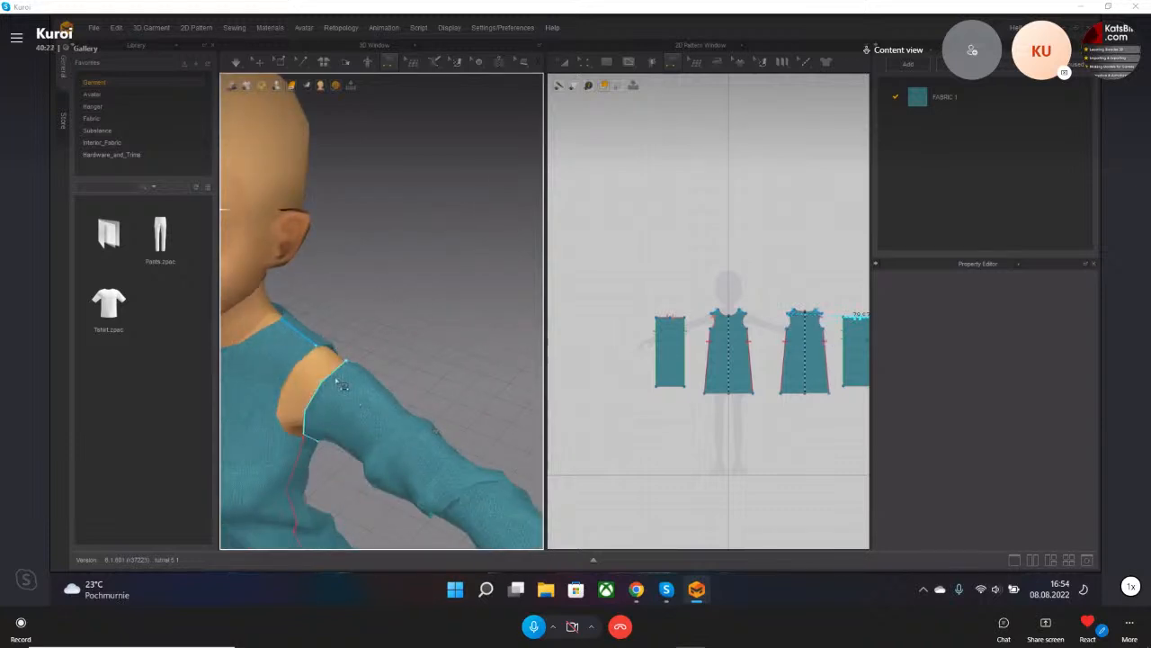
click(322, 385)
- Simulate the mirrored sleeve, check it around the shoulder, and undo the simulated position
key(space)
right_drag(418, 363, 374, 364)
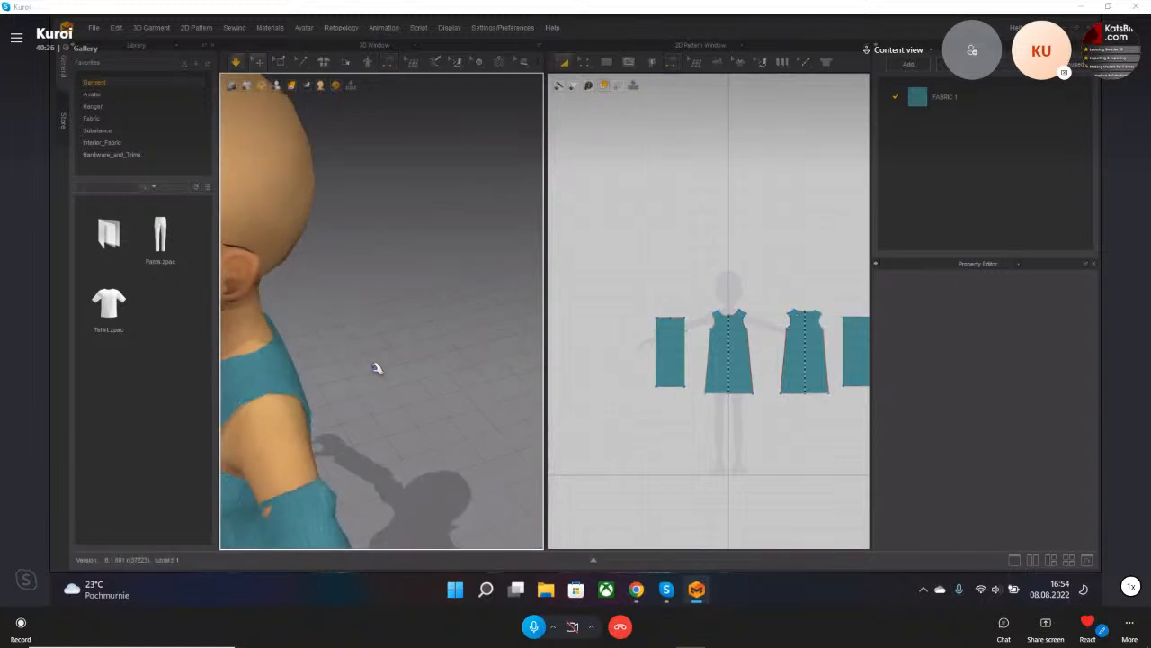
right_drag(352, 426, 444, 411)
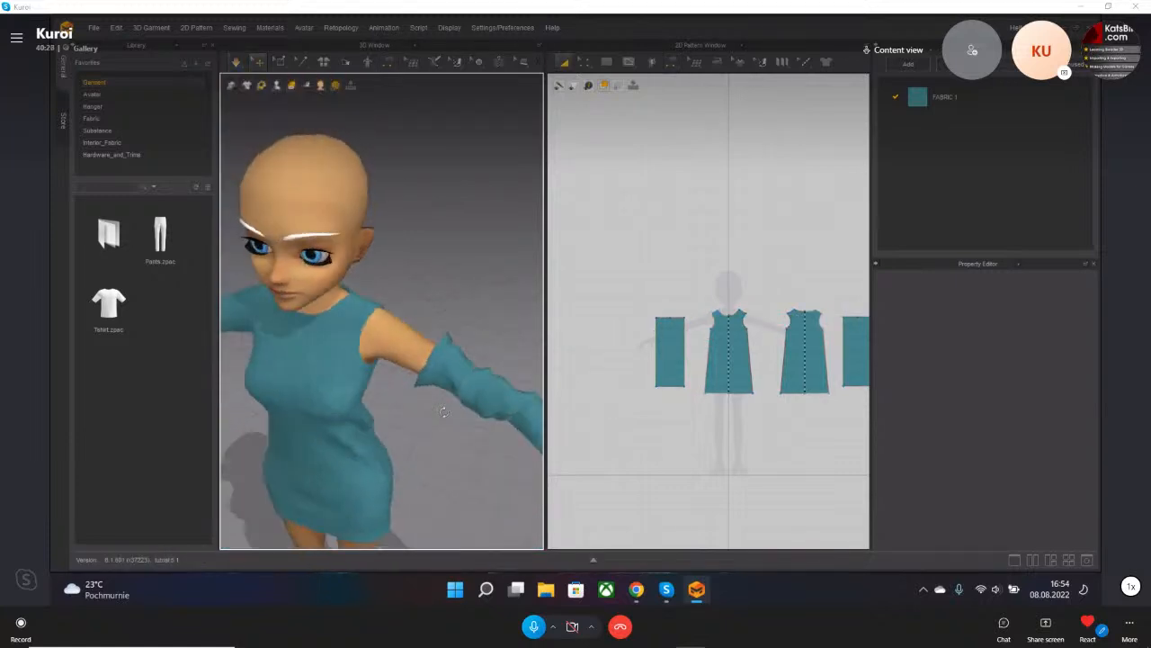
scroll(443, 411, up, 5)
right_drag(453, 260, 472, 254)
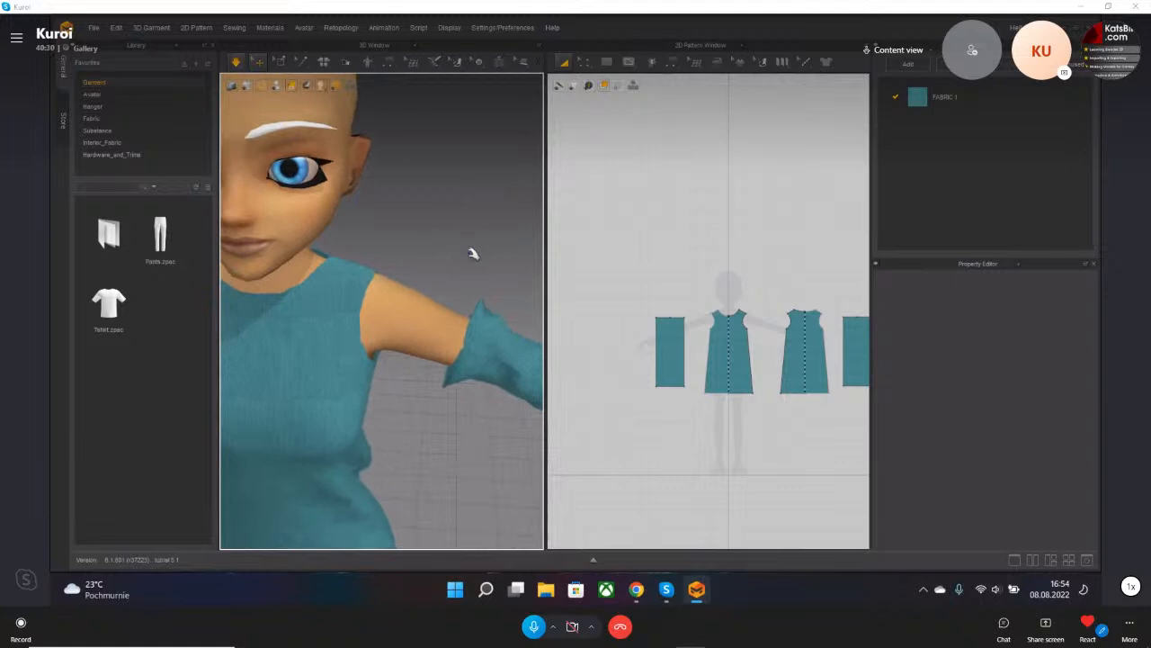
click(474, 312)
right_drag(449, 301, 434, 371)
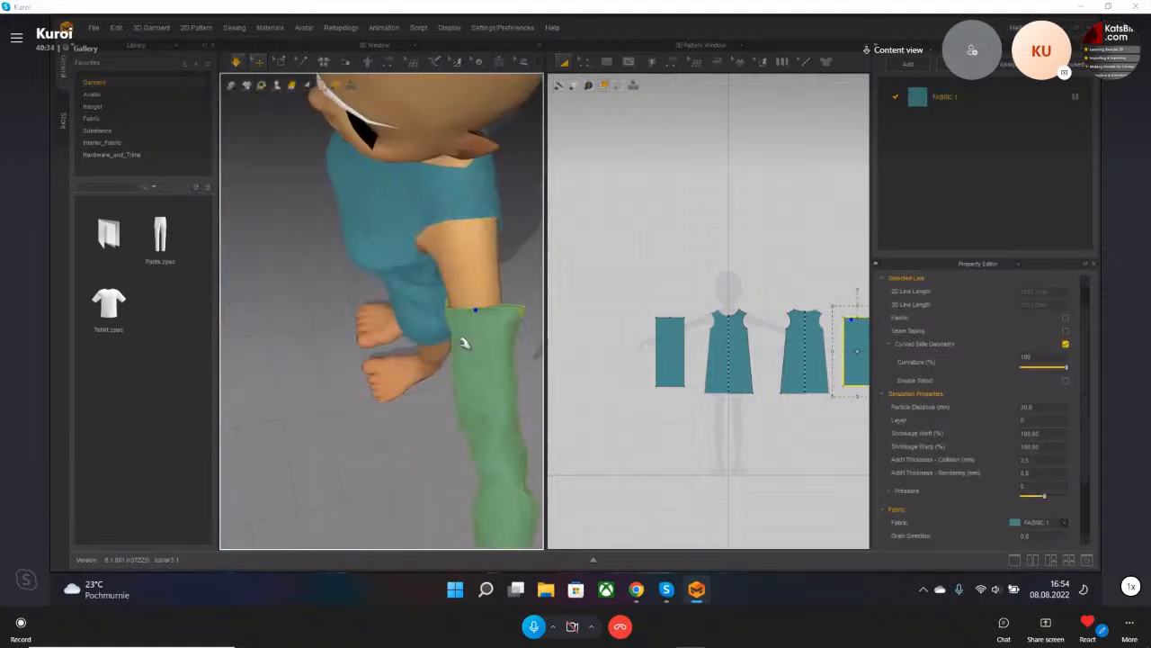
key(ctrl+z)
- Inspect the mirrored sleeve's upper edge and armhole seams on the pattern and avatar with Segment Sewing
right_drag(471, 324, 533, 267)
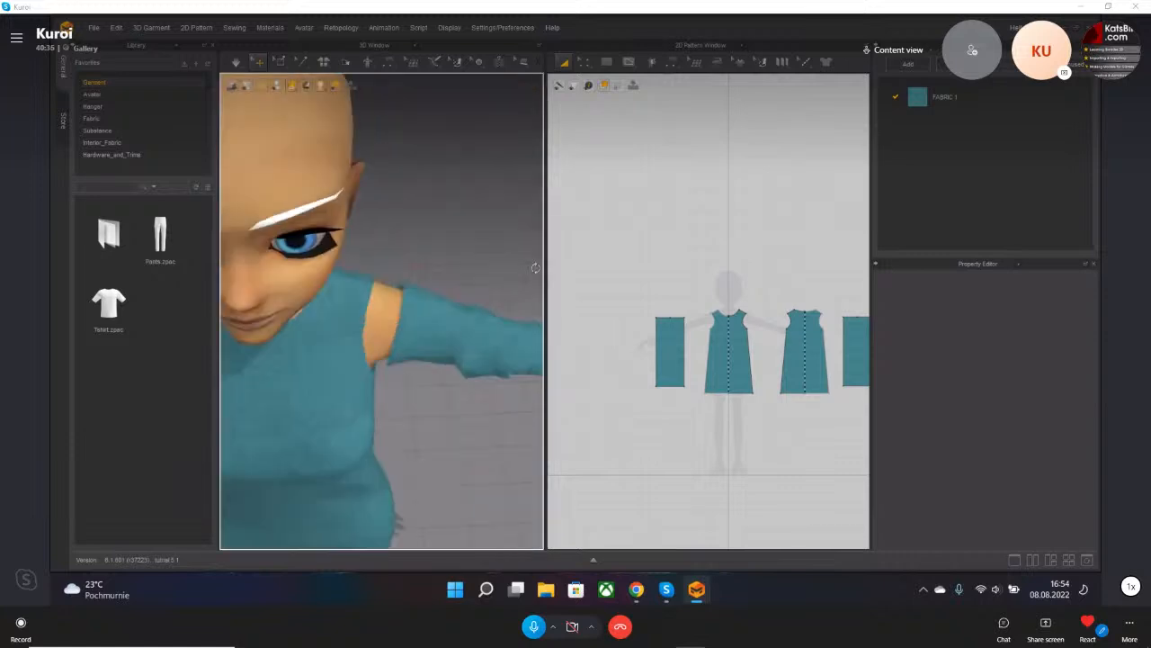
click(391, 65)
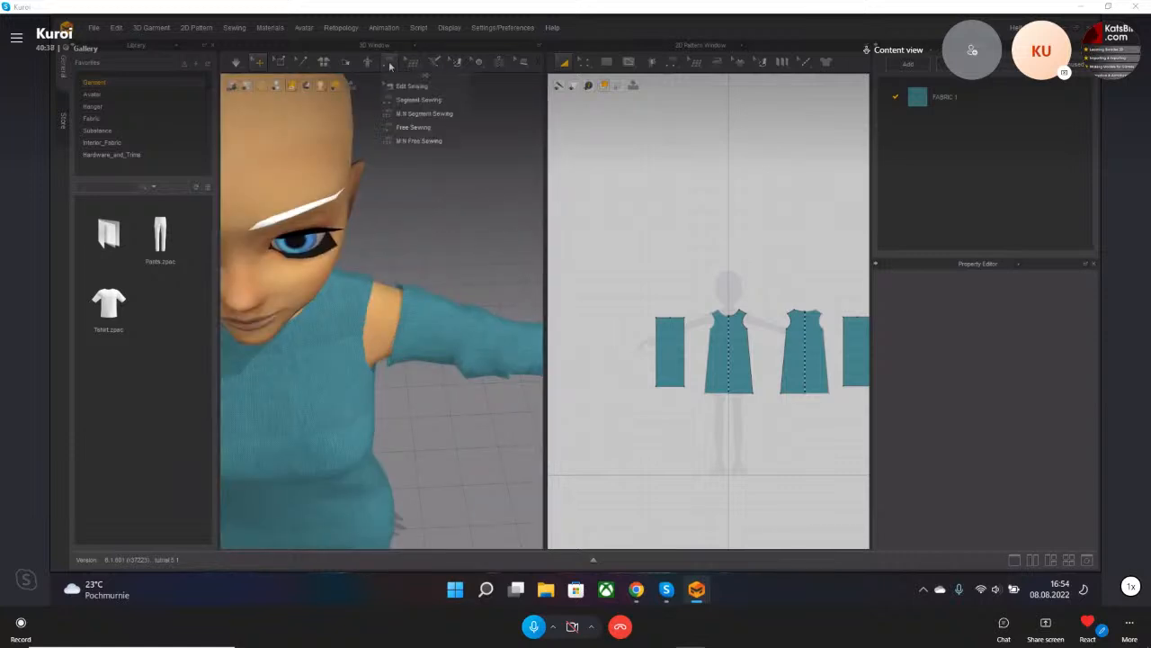
click(409, 100)
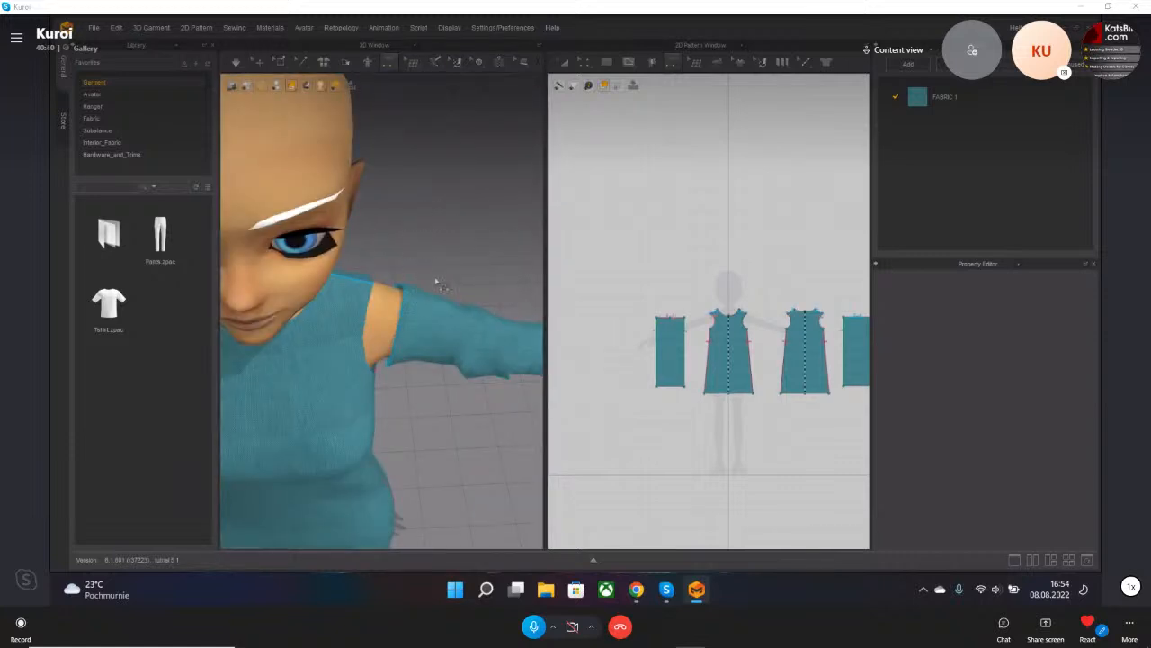
middle_drag(754, 289, 606, 271)
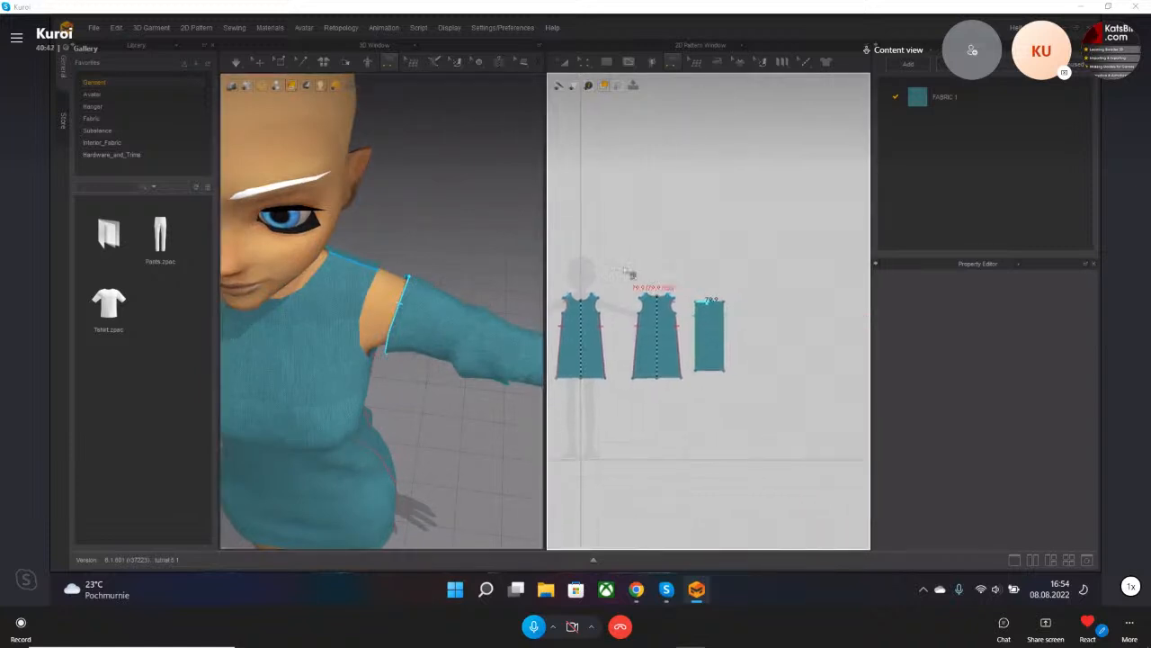
scroll(702, 303, up, 6)
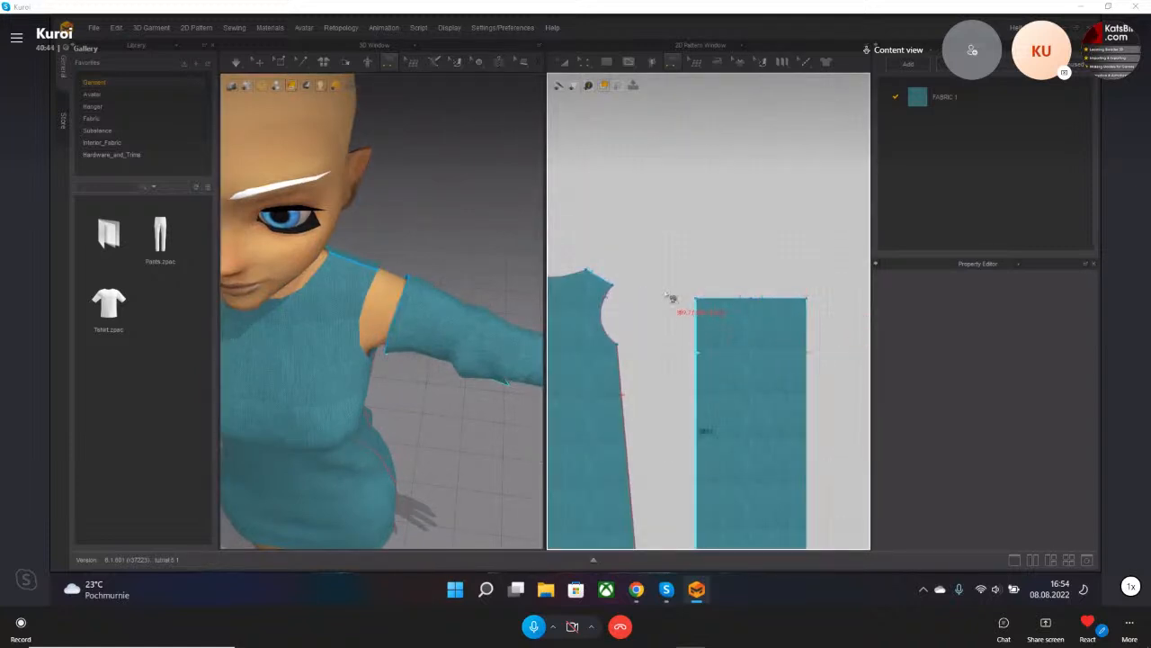
mouse_move(484, 319)
middle_down()
mouse_move(427, 313)
mouse_move(476, 304)
middle_up()
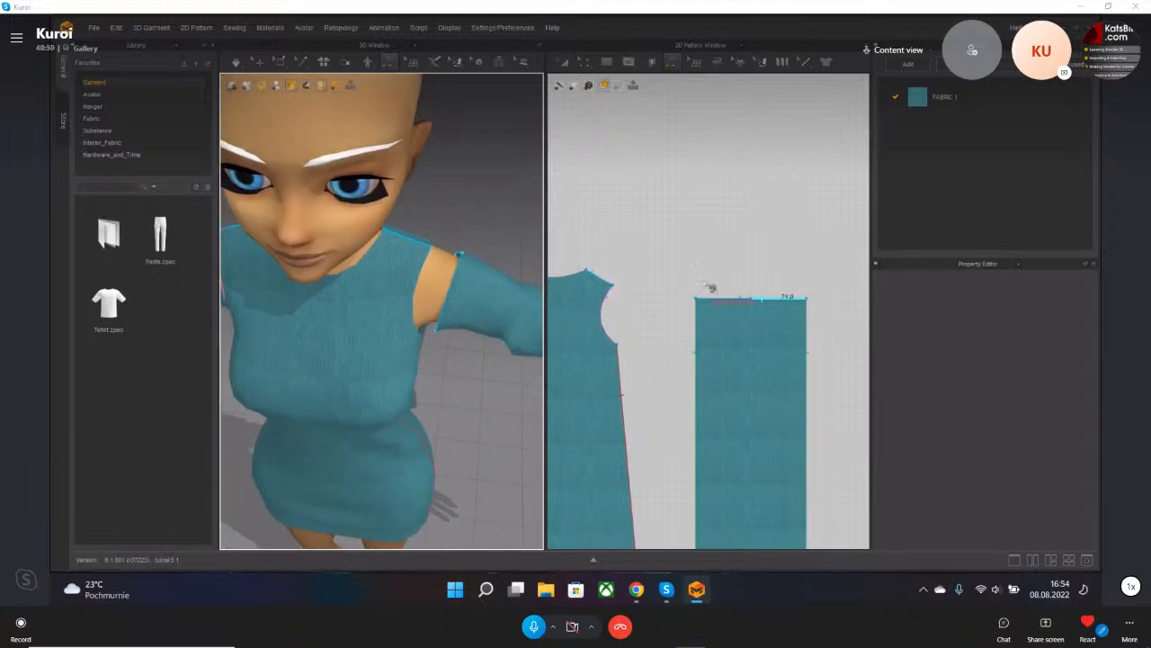
- Select the seam along the mirrored sleeve's upper edge with Edit Sewing
click(602, 65)
click(564, 63)
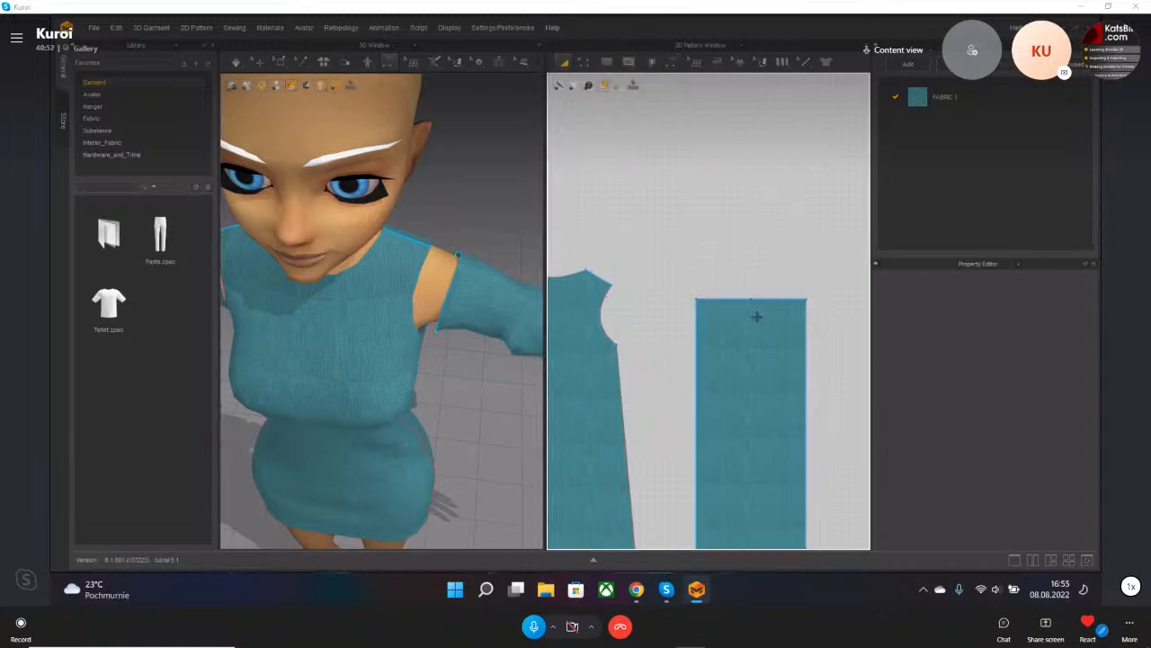
click(673, 59)
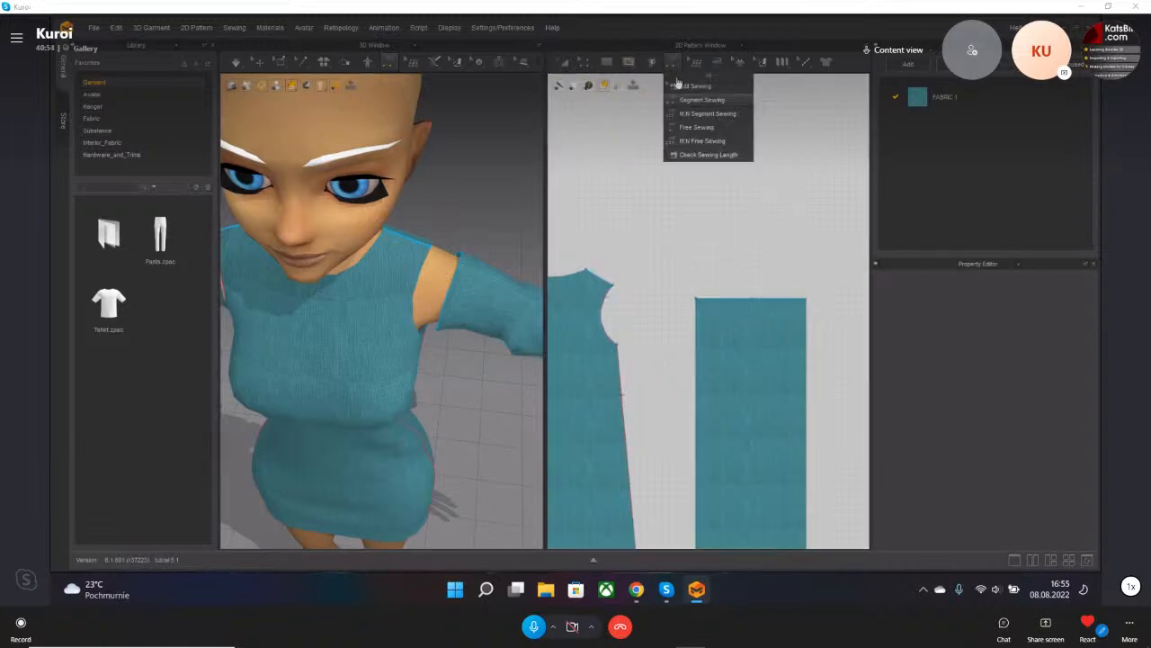
click(711, 135)
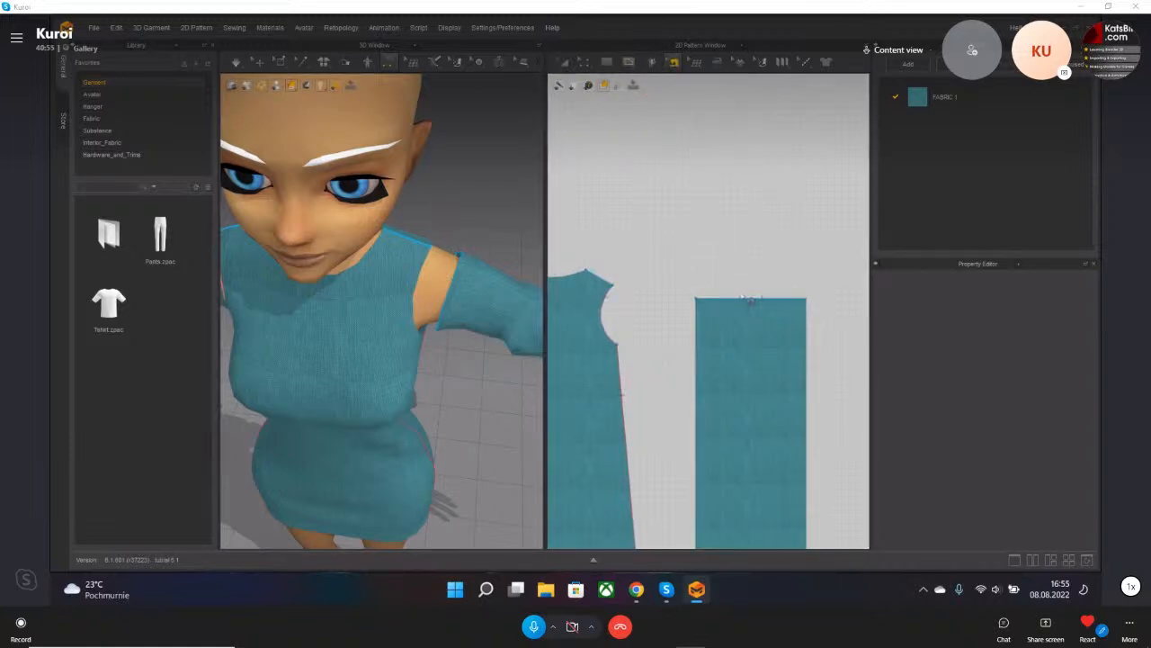
click(459, 259)
click(674, 64)
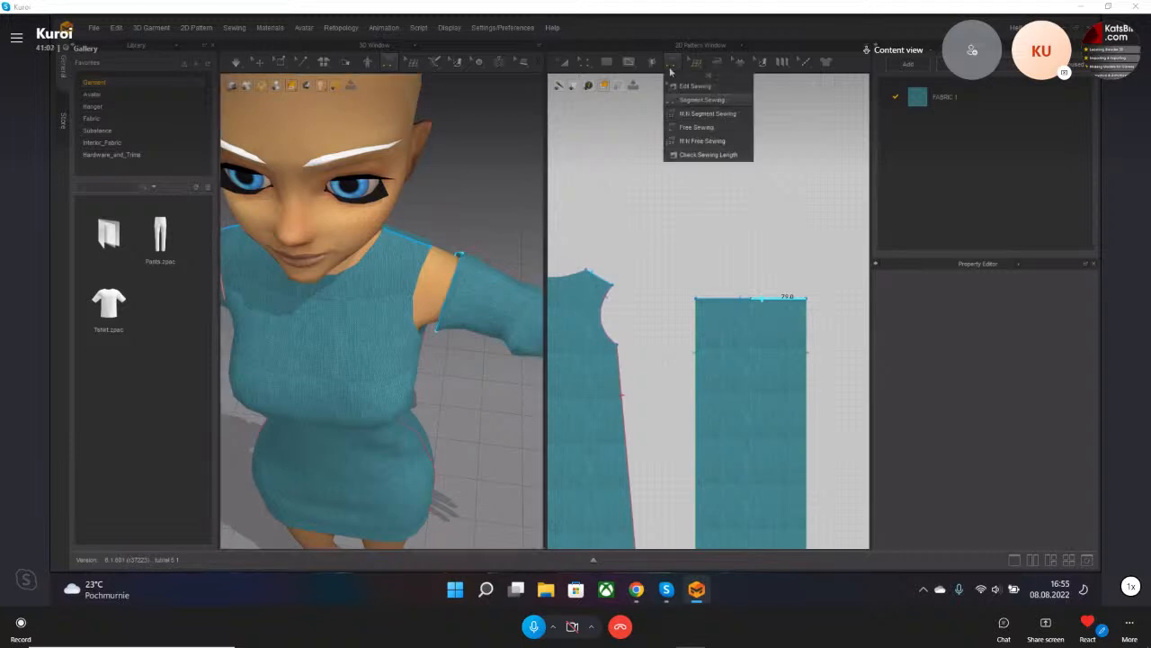
click(695, 87)
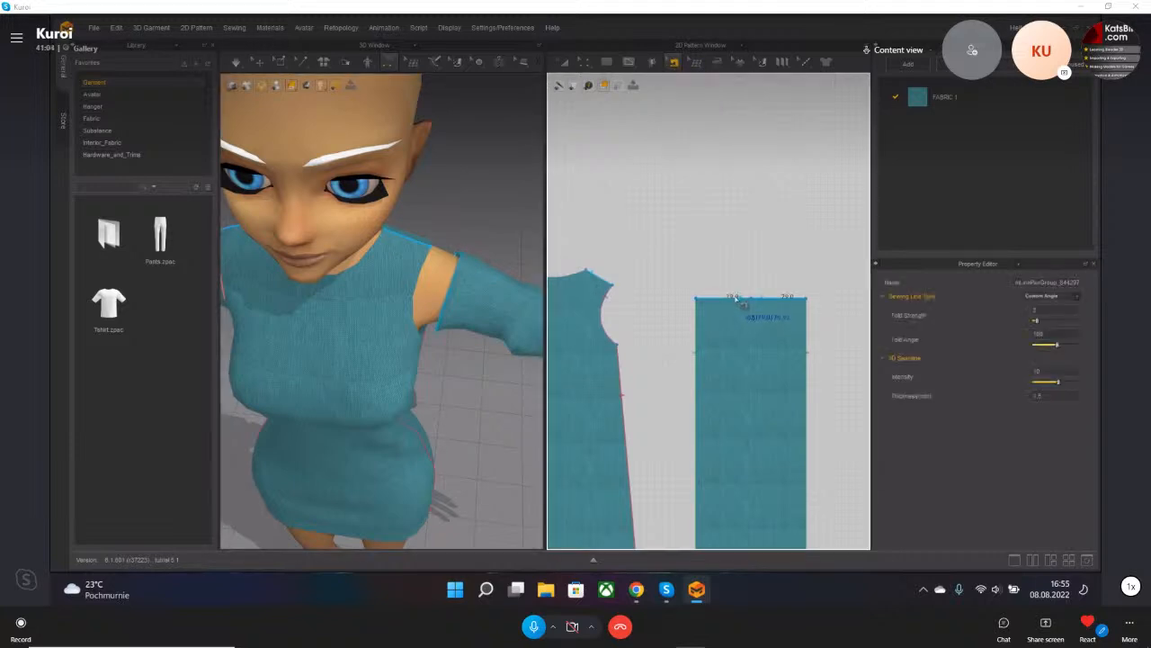
- Sew the two halves of the mirrored sleeve's upper edge to the front and back armholes with Segment Sewing
click(673, 62)
click(462, 274)
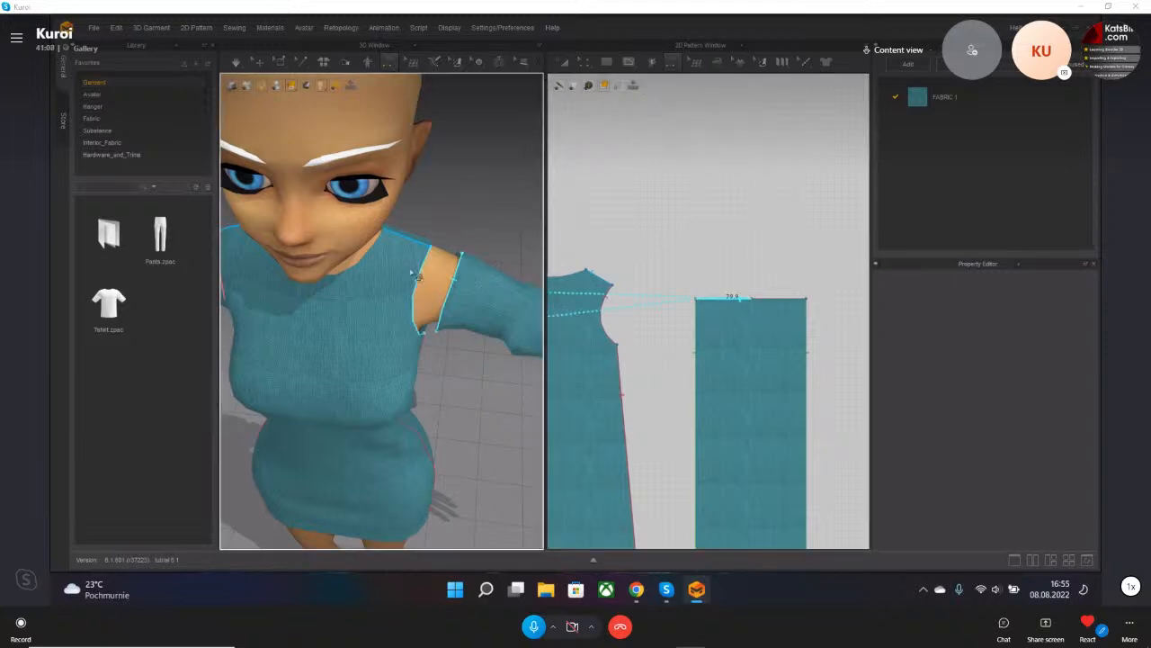
click(423, 275)
scroll(426, 277, down, 3)
right_drag(521, 306, 388, 314)
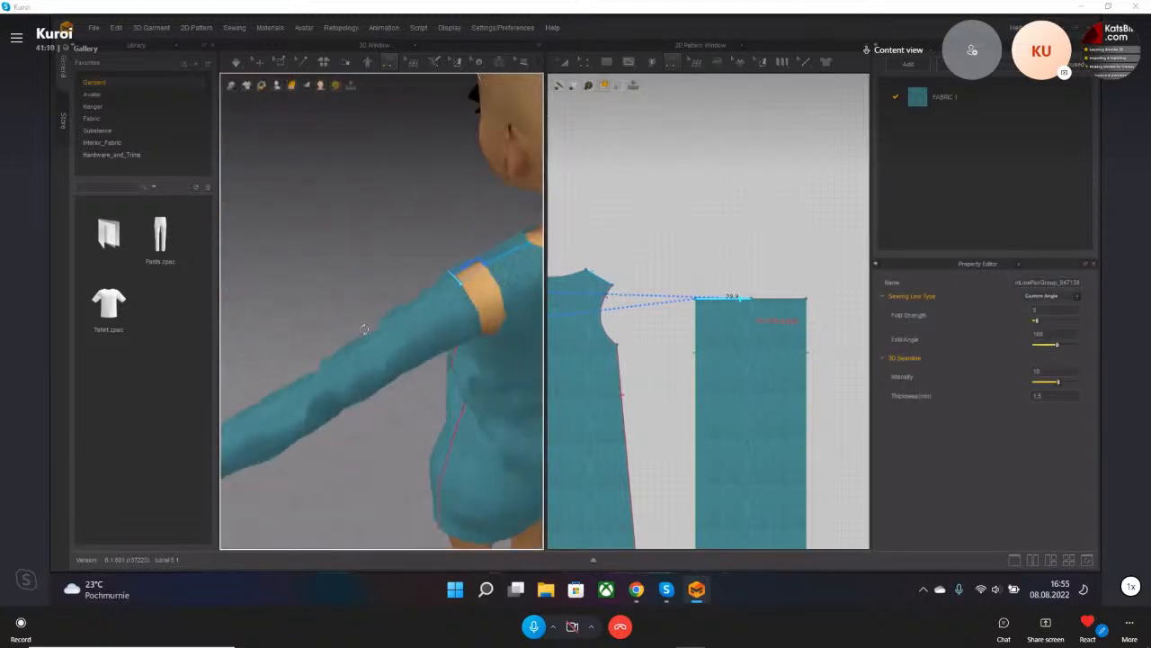
click(474, 307)
click(502, 287)
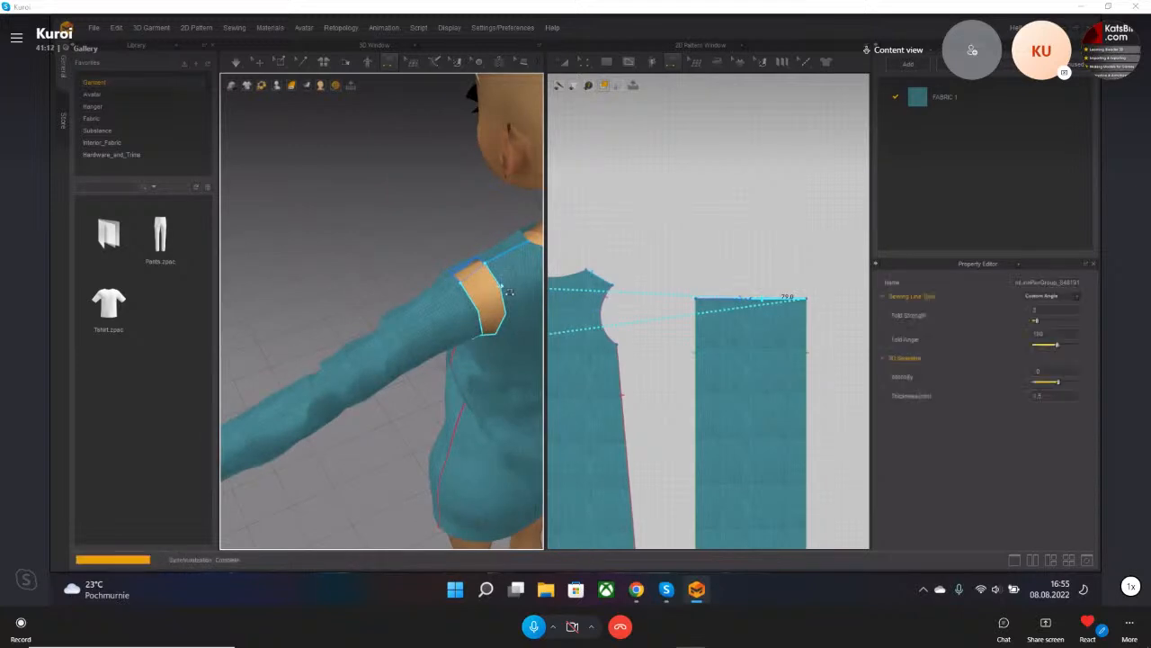
- Simulate the dress with the mirrored sleeve and tug the sleeve's fabric along the avatar's forearm
right_drag(438, 238, 408, 398)
scroll(379, 346, down, 3)
middle_drag(409, 398, 442, 386)
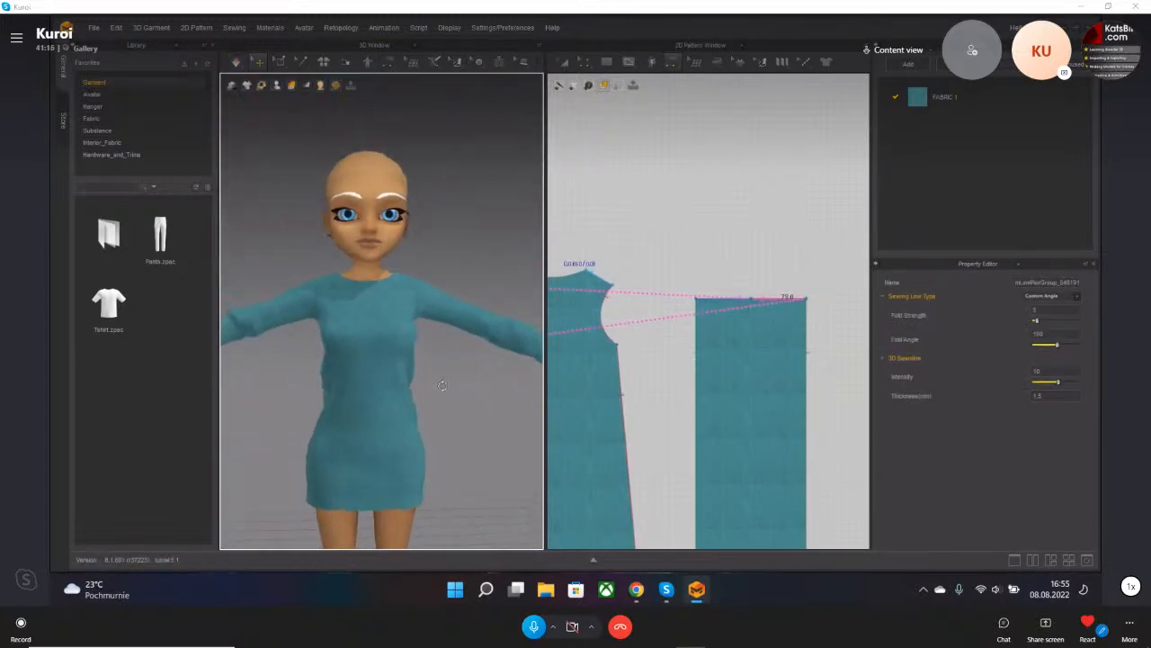
scroll(515, 382, down, 4)
click(479, 335)
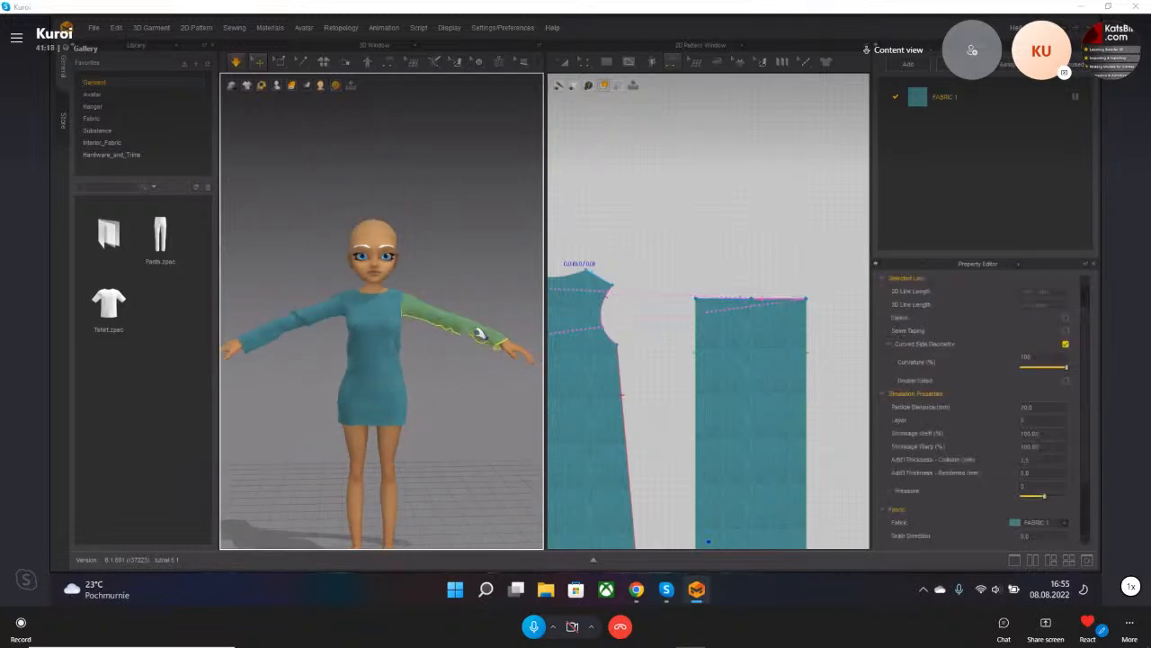
right_drag(373, 337, 424, 379)
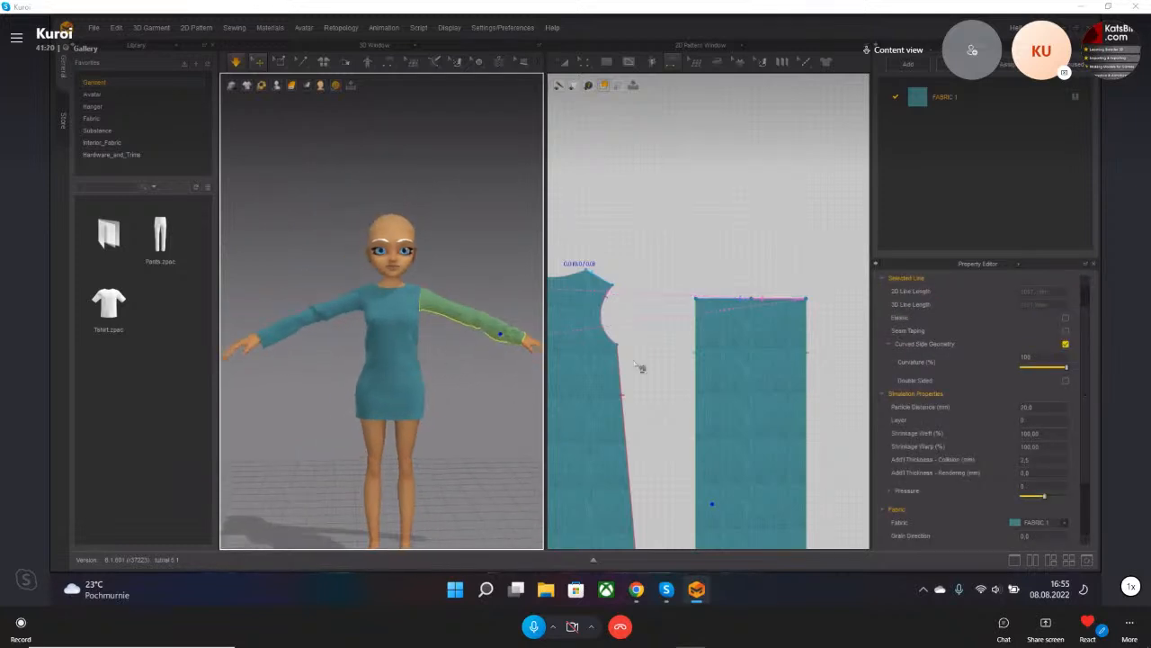
- Set the particle distance of the front, back and both sleeve panels to 10 mm
scroll(640, 367, down, 6)
click(564, 65)
drag(560, 423, 760, 351)
double_click(1024, 406)
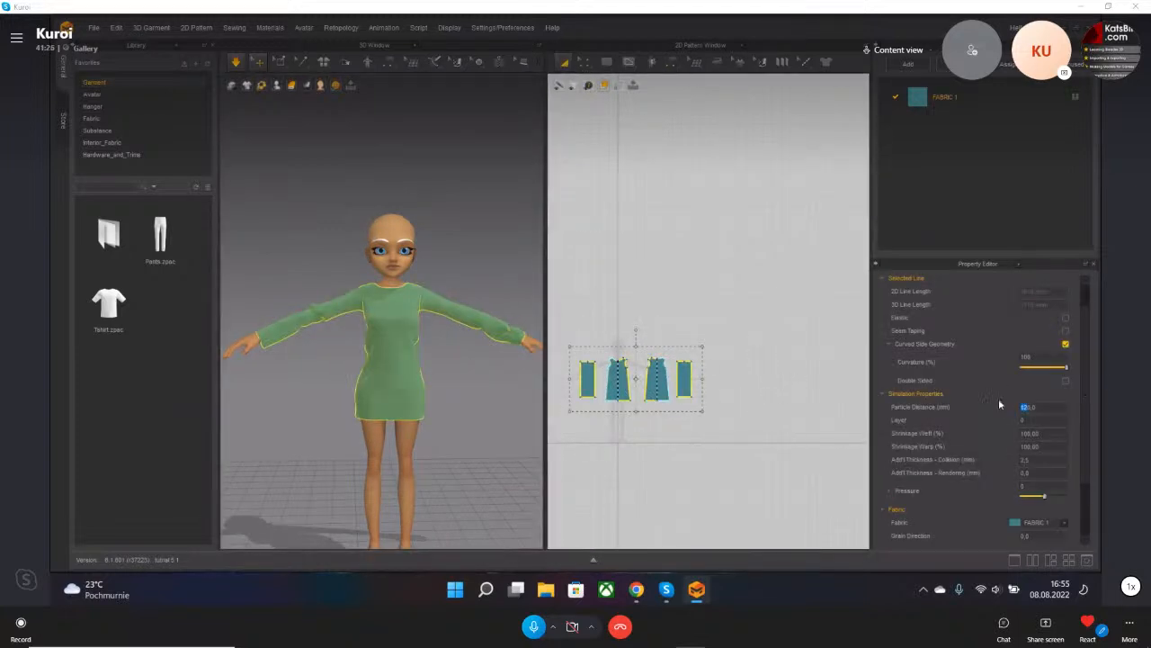
- Simulate the refined garment and pull both sleeves slightly to adjust their drape on the arms
key(space)
mouse_move(486, 323)
mouse_down()
mouse_move(453, 312)
mouse_move(496, 329)
mouse_up()
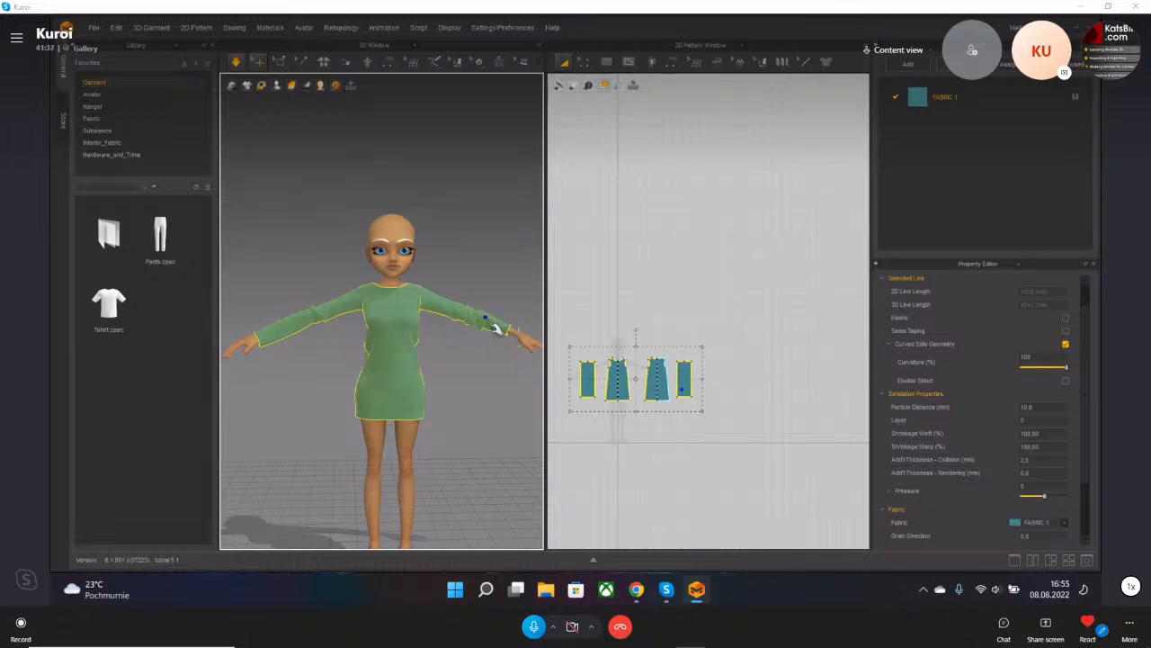
drag(331, 313, 348, 320)
key(space)
mouse_move(280, 358)
right_down()
mouse_move(365, 401)
mouse_move(476, 364)
mouse_move(296, 351)
mouse_move(300, 367)
right_up()
key(space)
click(299, 367)
scroll(464, 335, up, 3)
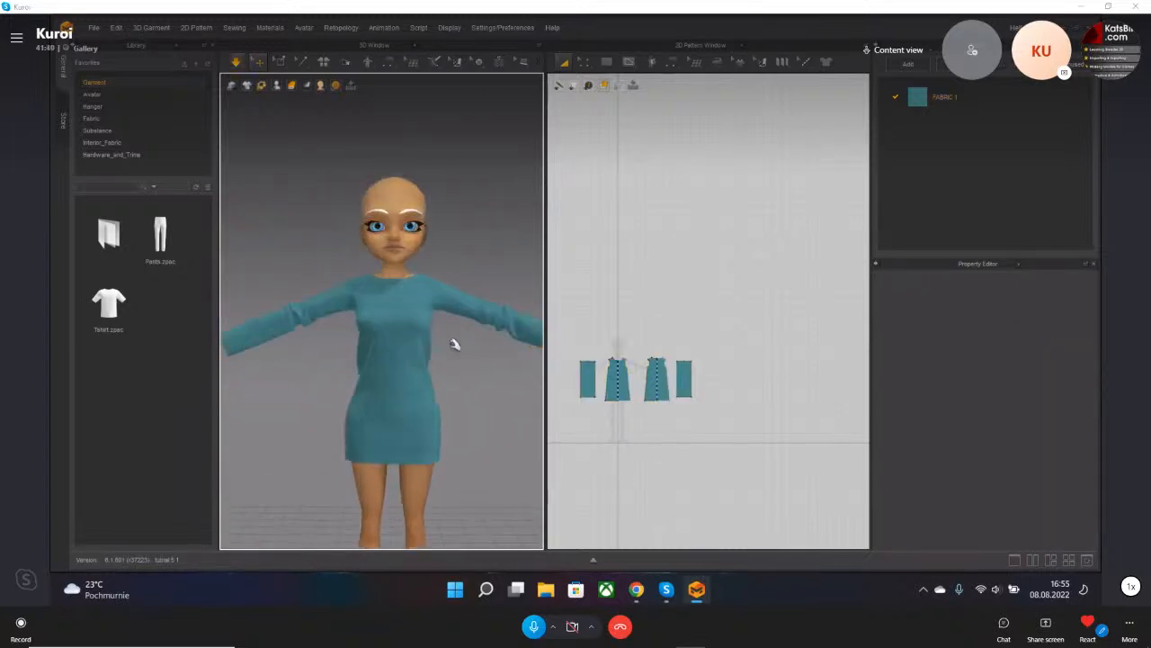
scroll(441, 388, down, 2)
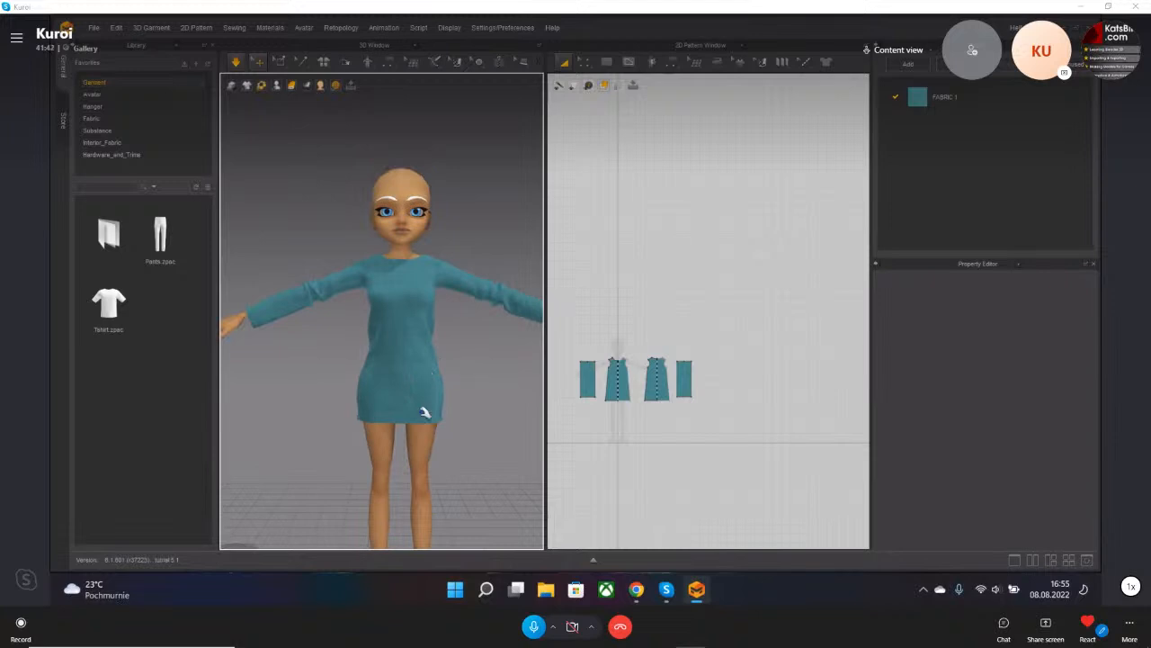
- Pull the front and back of the dress upward during simulation to gather it around the waist
drag(371, 376, 384, 315)
mouse_move(432, 381)
mouse_down()
mouse_move(437, 324)
mouse_move(444, 382)
mouse_up()
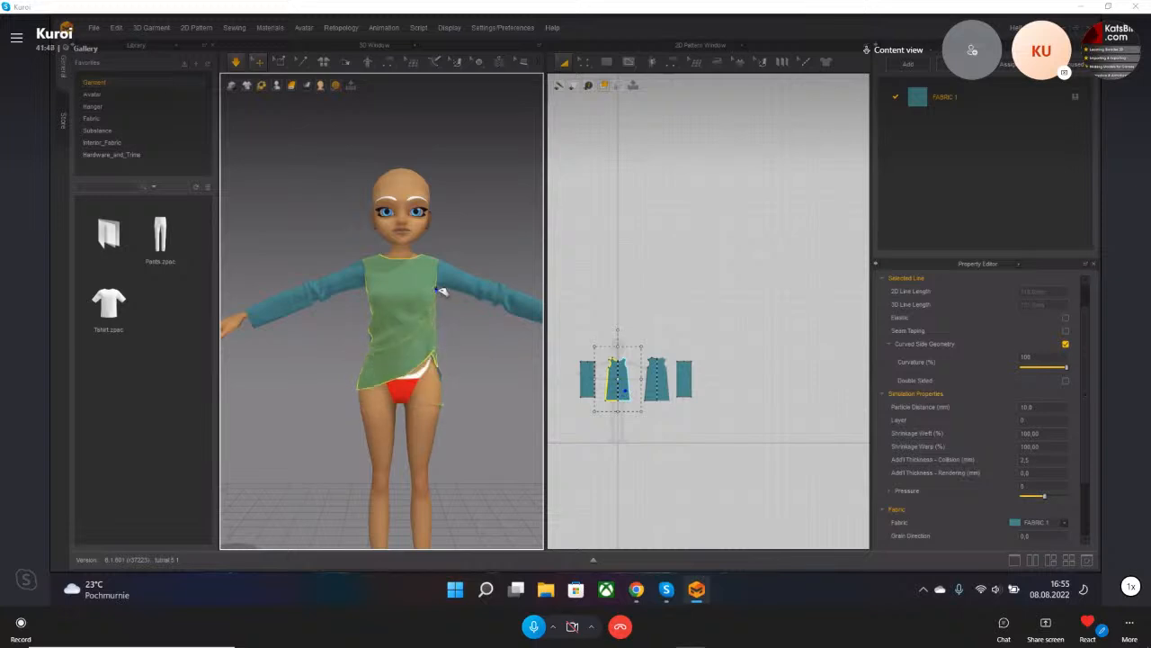
right_drag(376, 389, 327, 376)
drag(327, 376, 339, 334)
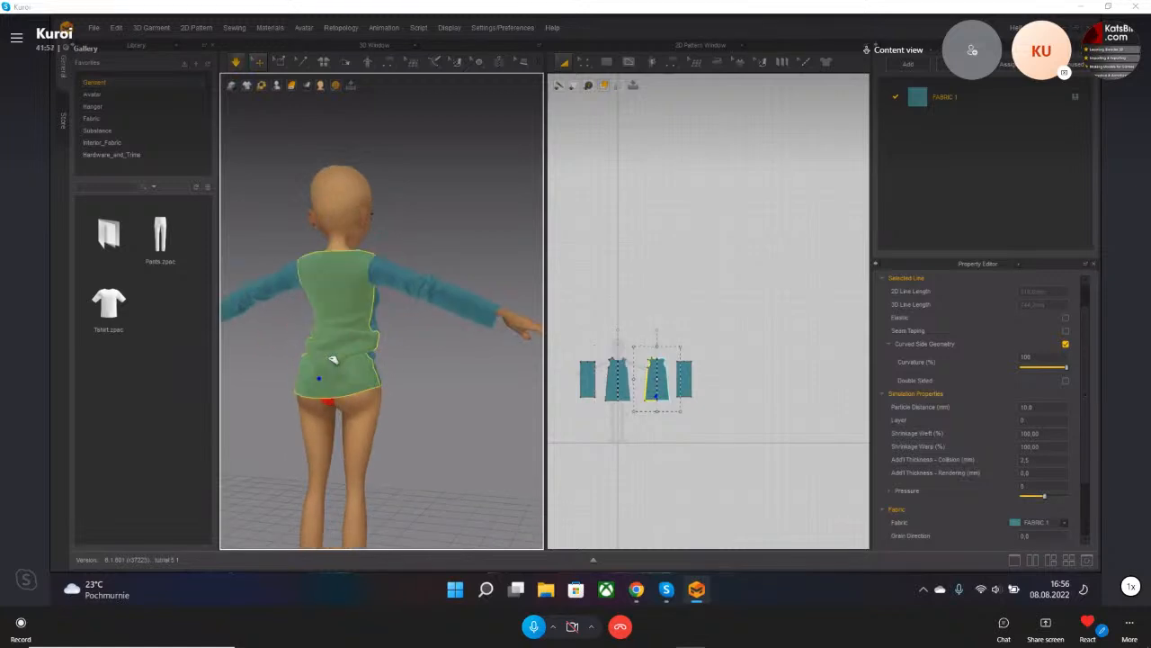
- Adjust the gathered front panel by pulling its hem and side into place on the avatar's hips
right_drag(425, 387, 468, 402)
click(359, 357)
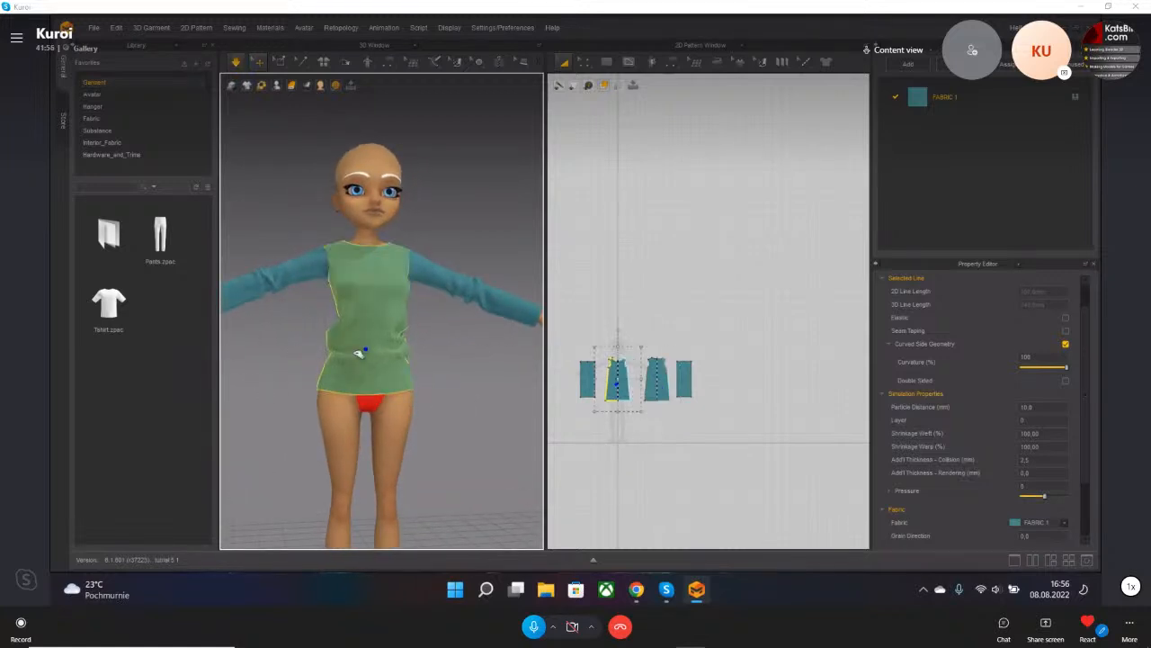
click(455, 393)
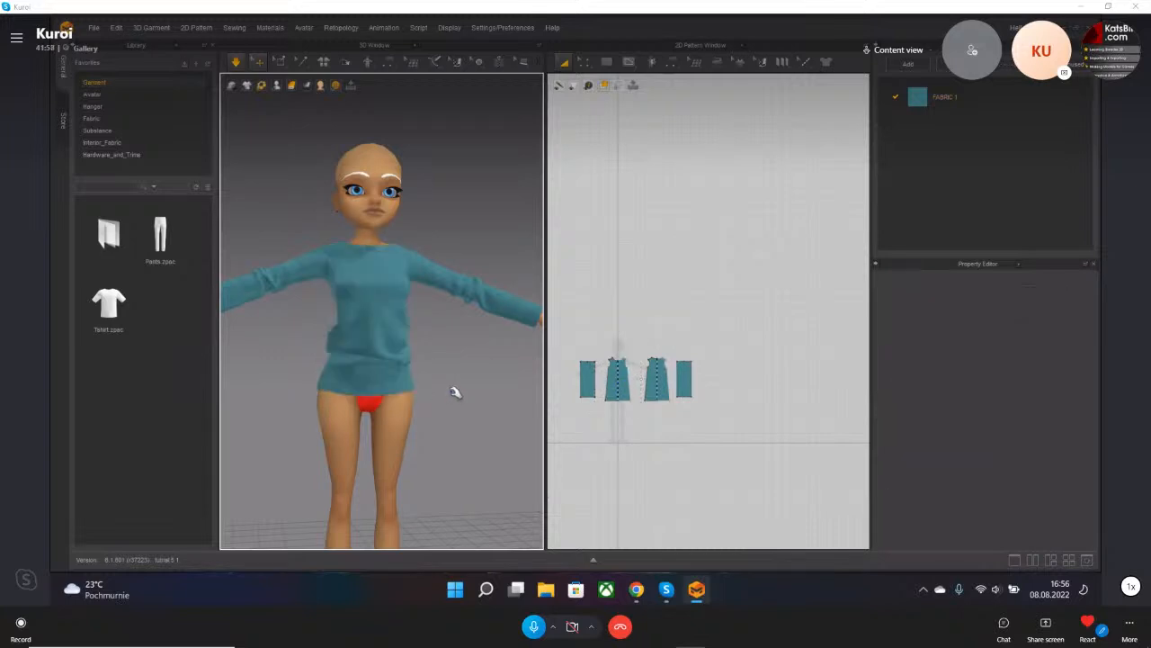
click(361, 332)
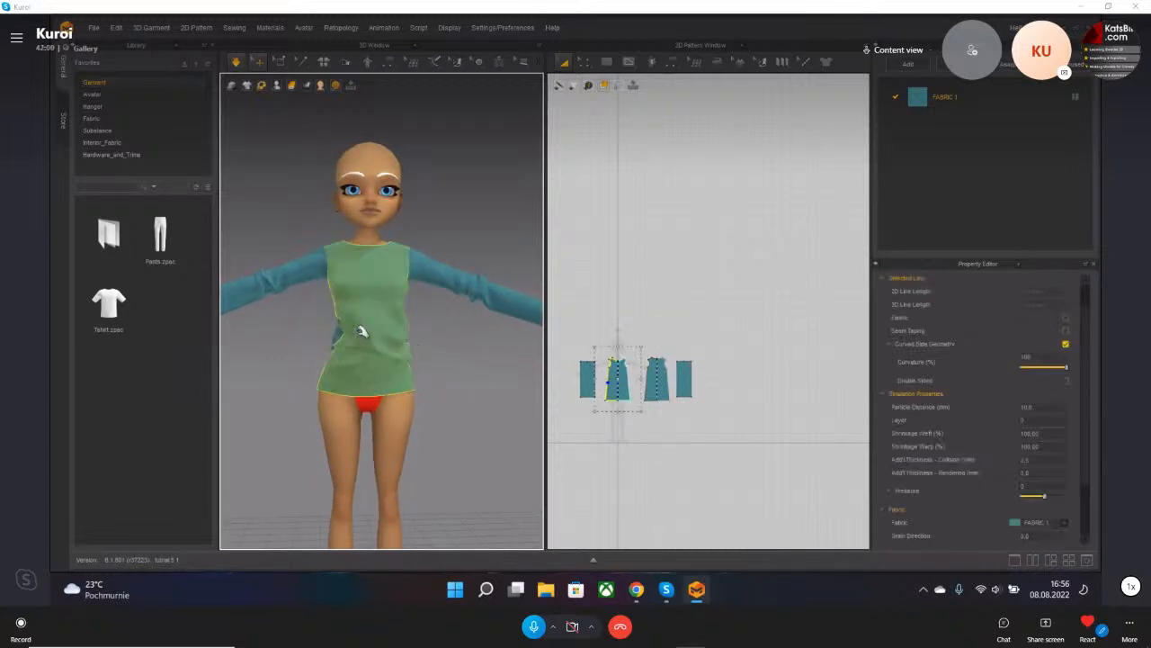
drag(425, 398, 426, 411)
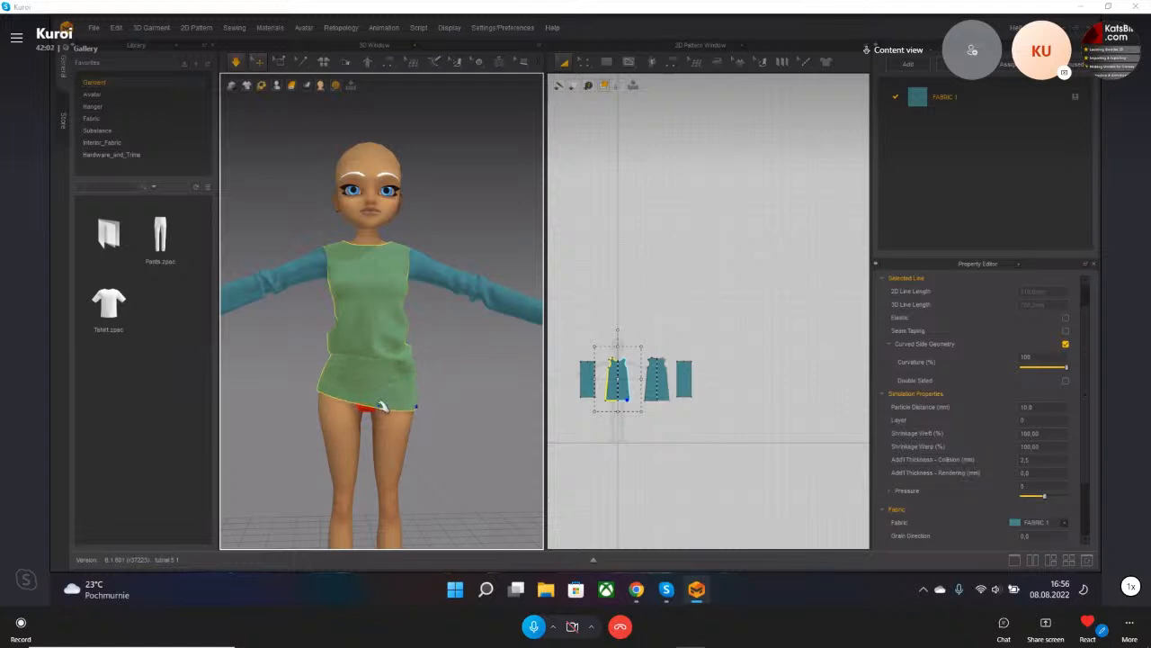
drag(331, 374, 385, 324)
right_drag(382, 372, 546, 385)
middle_drag(589, 372, 634, 349)
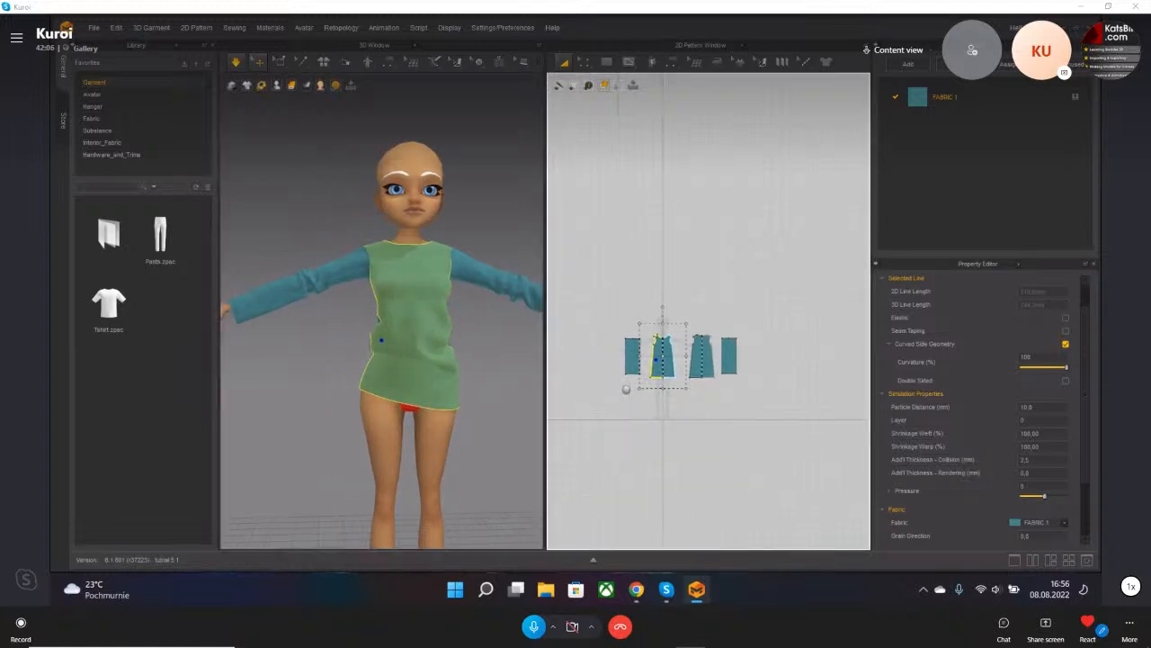
scroll(630, 368, up, 8)
mouse_move(607, 63)
click(620, 98)
click(663, 304)
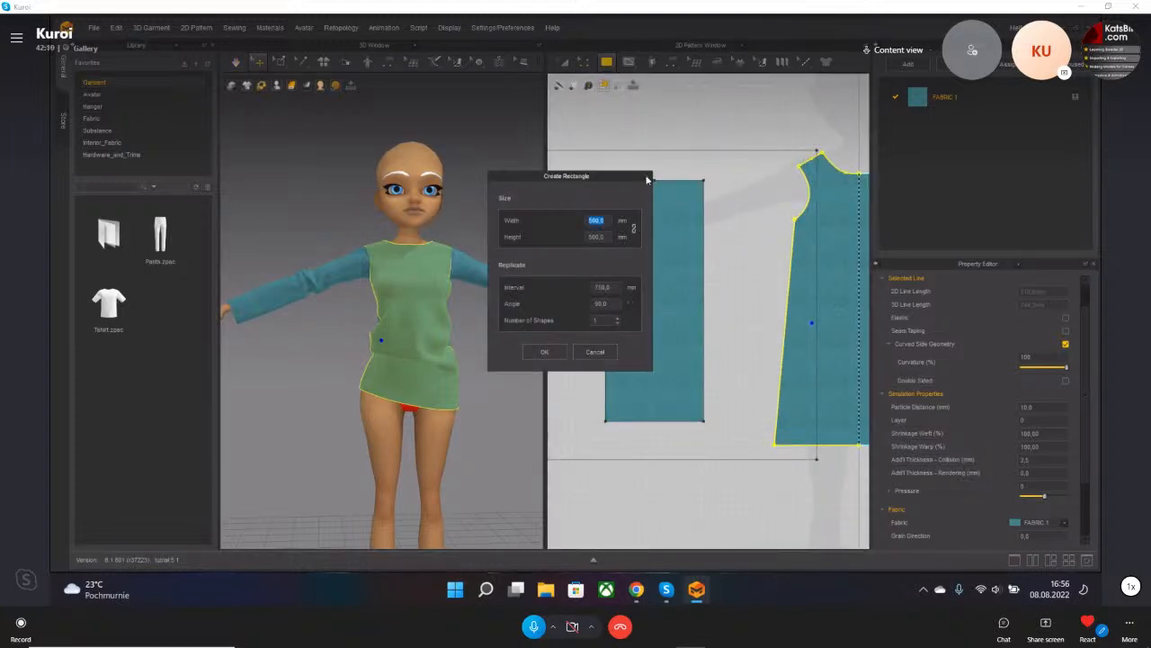
key(Return)
- Enlarge the sleeve panel beside the front panel in both width and length
click(570, 65)
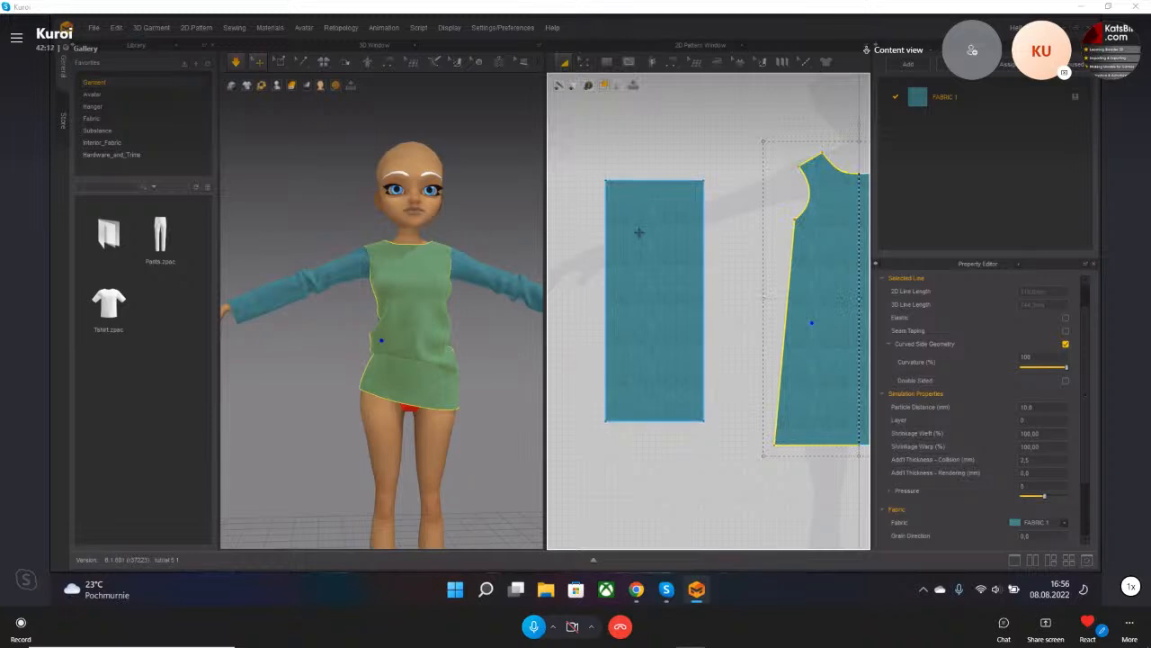
click(643, 297)
scroll(640, 296, down, 3)
drag(610, 376, 585, 411)
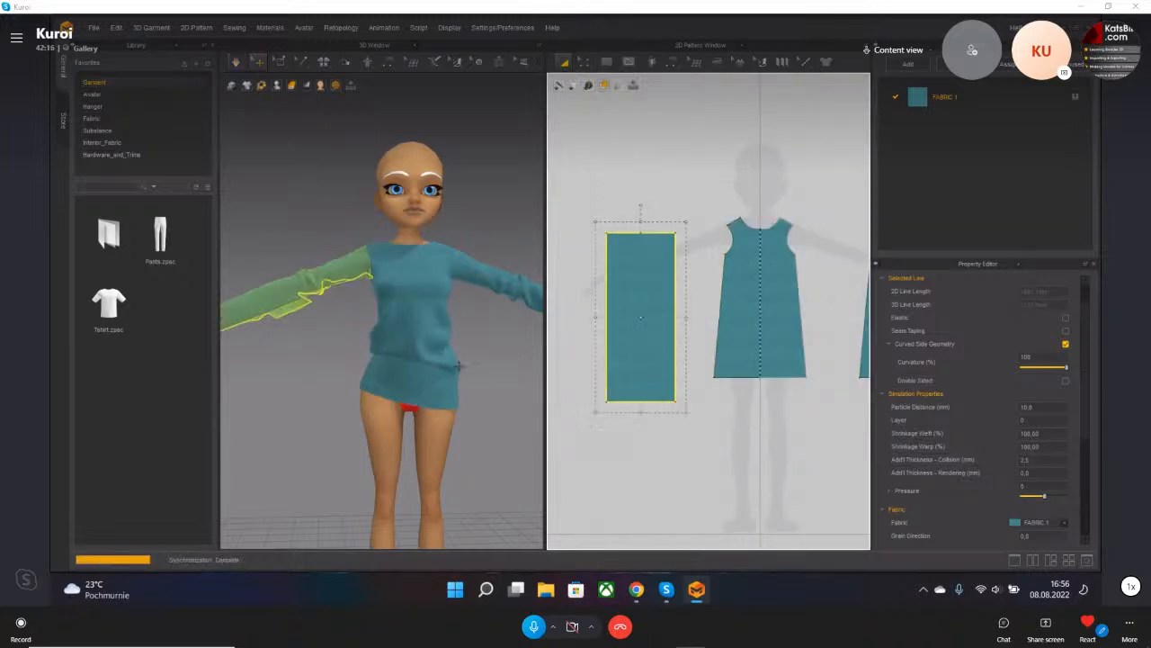
- Simulate the enlarged sleeve and pull its lower end up the forearm toward the elbow
middle_drag(292, 360, 330, 364)
key(space)
drag(263, 325, 362, 268)
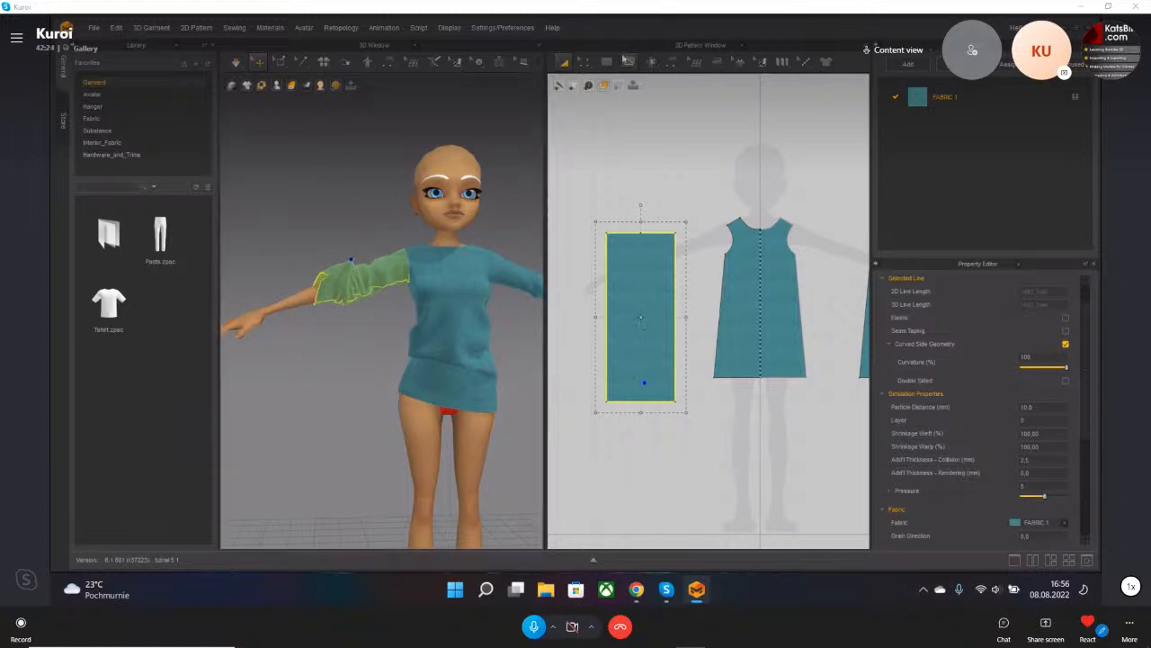
- Offset the enlarged sleeve's lower edge inward by 20 mm as an internal line and cut the panel along it
mouse_move(587, 64)
click(594, 85)
click(634, 404)
scroll(634, 406, up, 5)
right_click(635, 394)
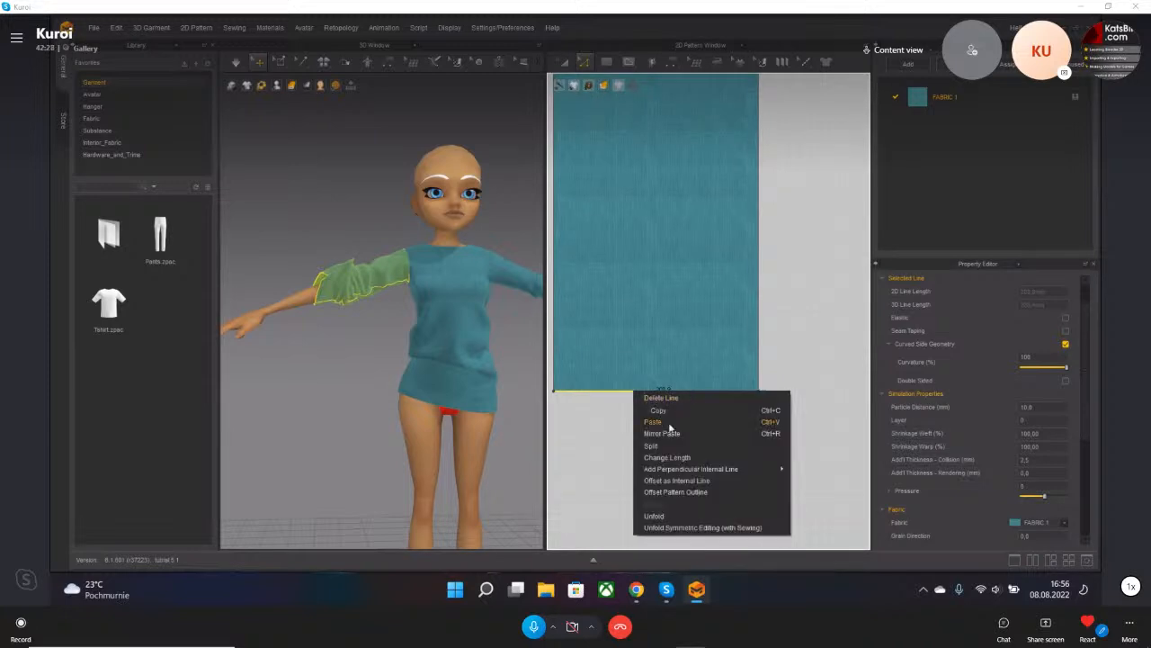
click(700, 480)
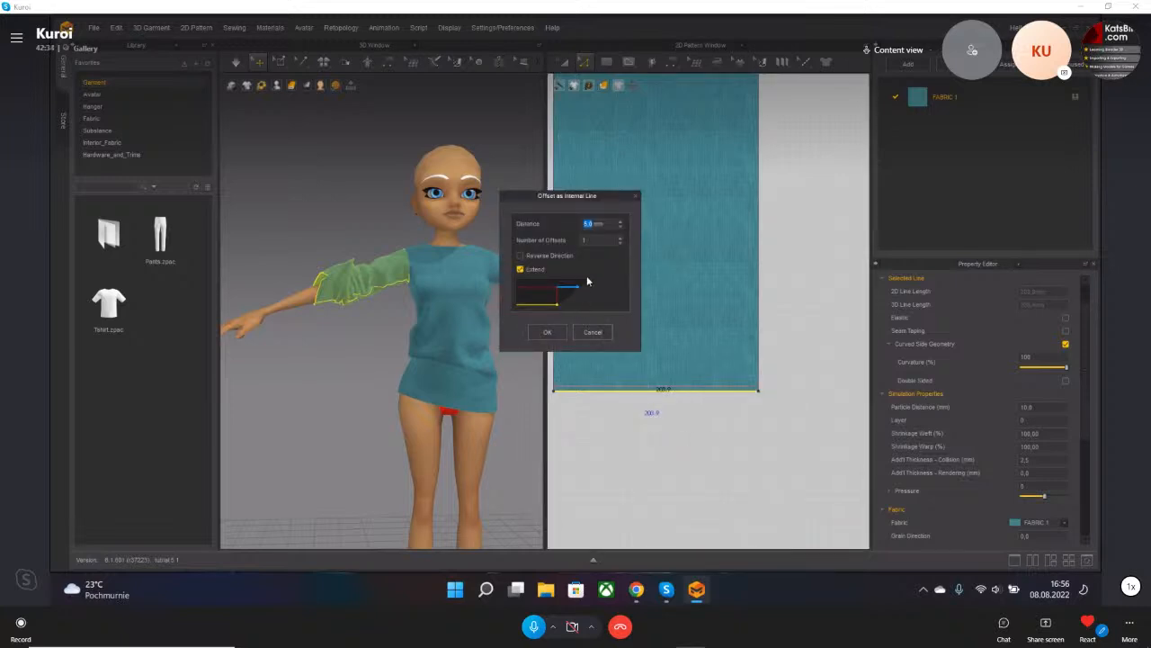
click(620, 222)
click(620, 222)
click(621, 223)
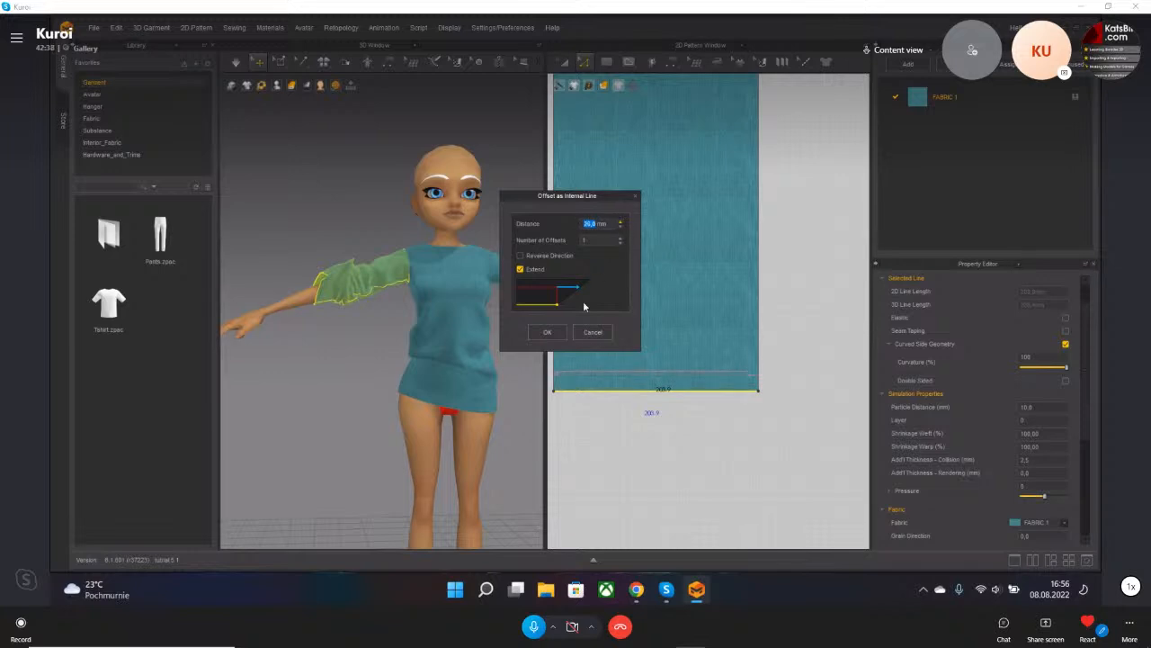
click(545, 333)
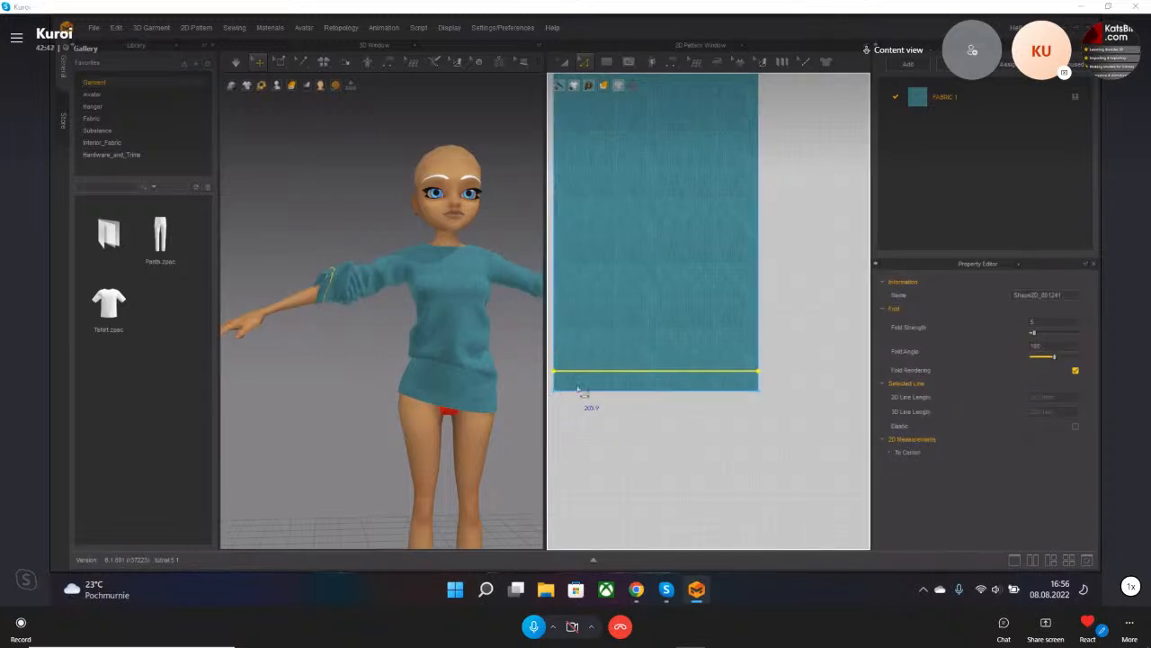
right_click(605, 376)
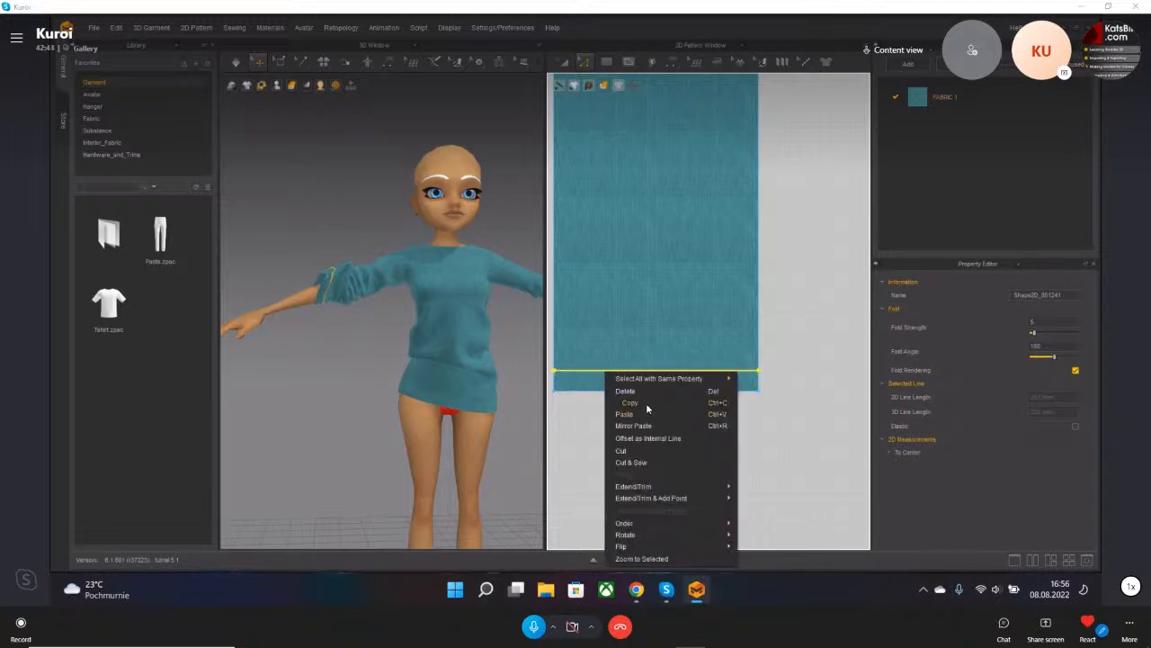
click(651, 452)
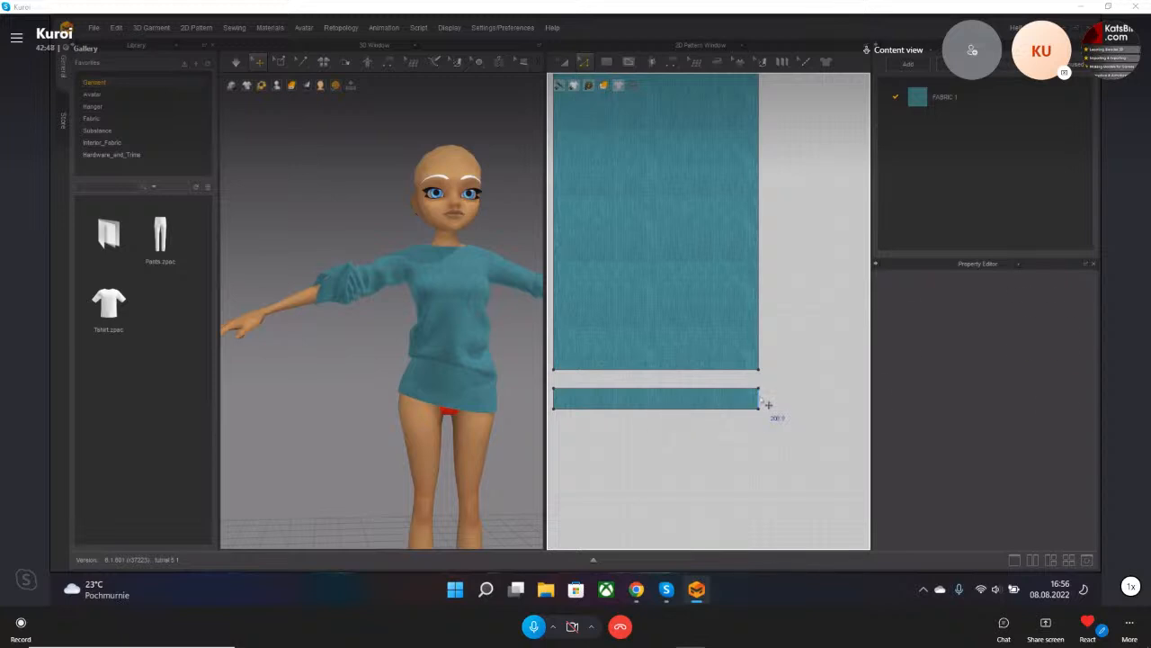
- Move the narrow cuff strip sideways below the sleeve panel and simulate the sleeve with its cuff
click(766, 402)
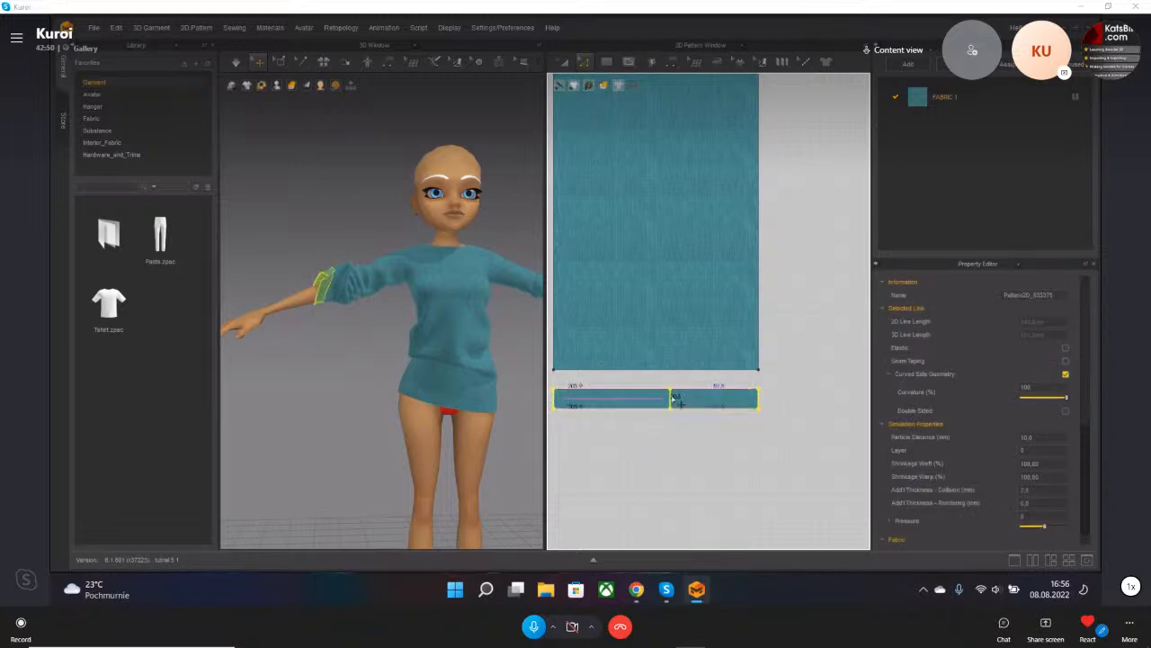
drag(673, 399, 674, 400)
key(space)
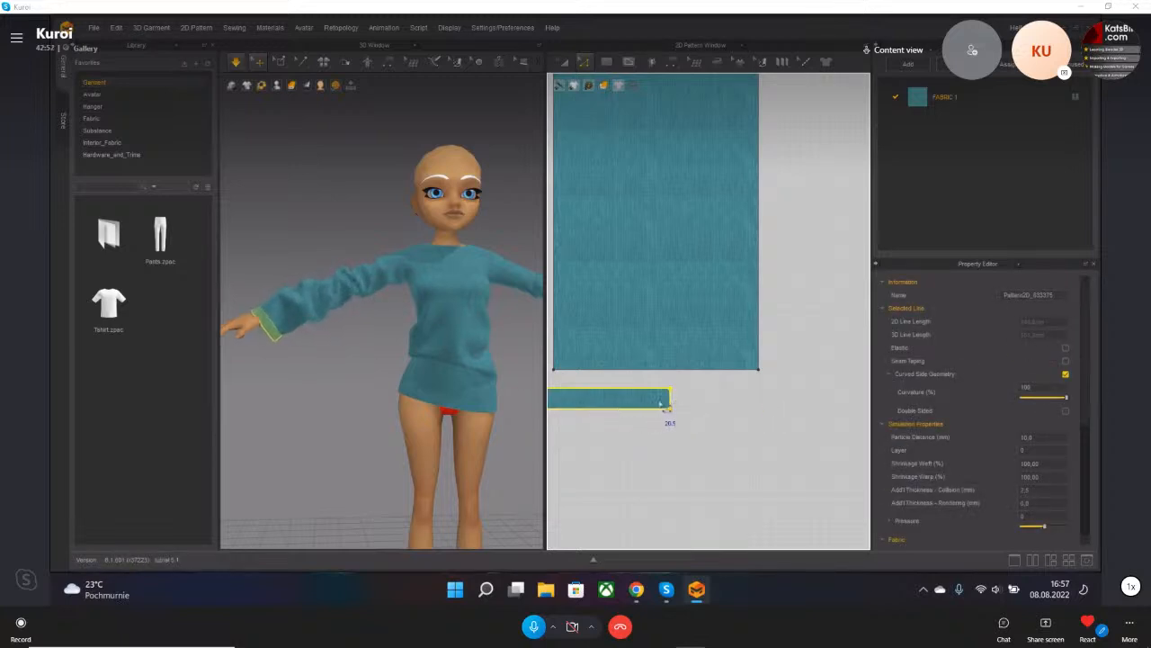
scroll(589, 417, down, 3)
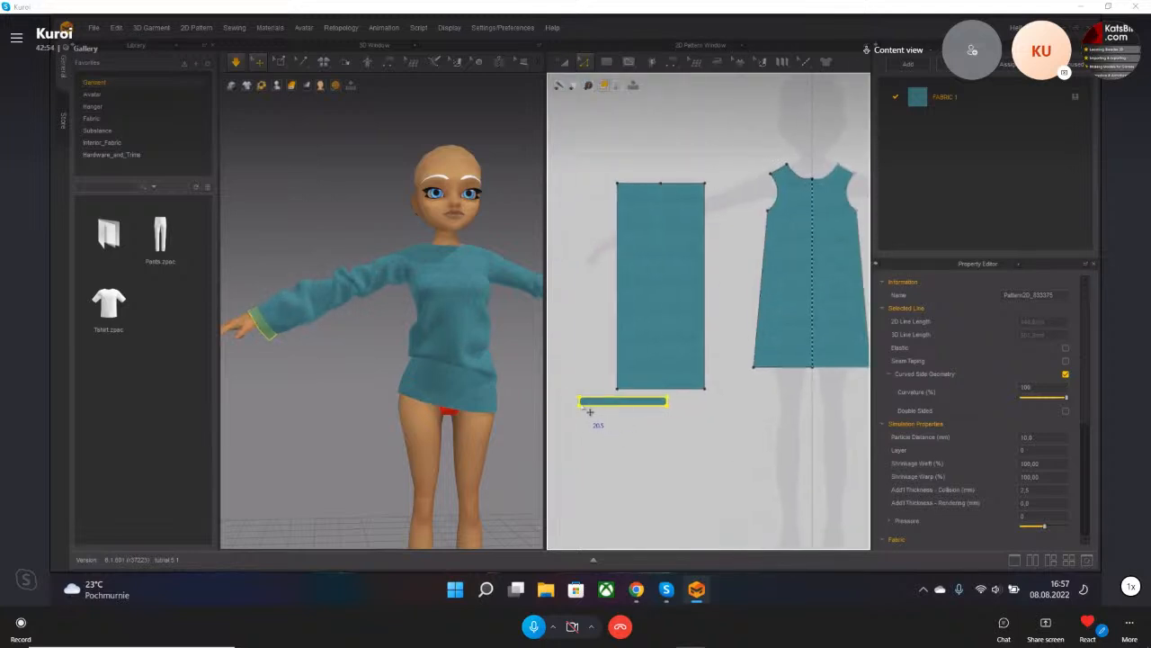
- Narrow the cuff strip by moving one short end inward, then simulate and adjust the widened sleeve on the avatar's arm
drag(579, 403, 624, 403)
click(315, 291)
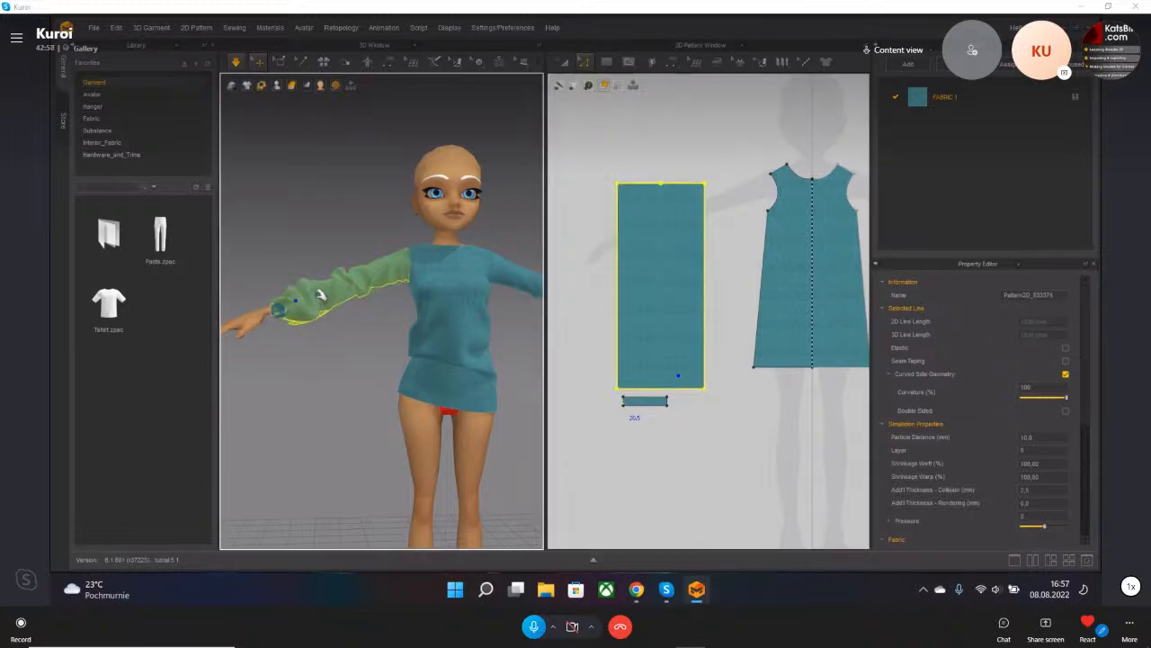
right_drag(249, 311, 419, 393)
scroll(347, 344, up, 3)
drag(435, 397, 411, 282)
right_drag(411, 283, 506, 397)
mouse_move(383, 397)
mouse_down()
mouse_move(265, 395)
mouse_move(380, 389)
mouse_up()
right_drag(379, 390, 442, 462)
right_drag(501, 441, 676, 445)
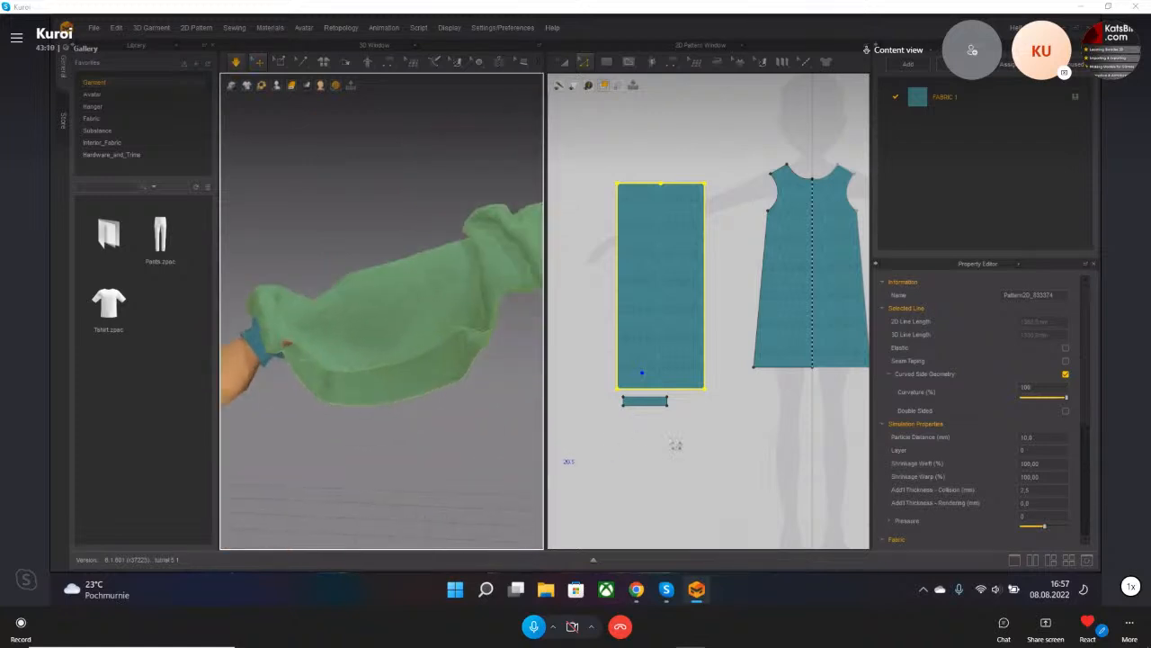
key(space)
right_drag(351, 366, 359, 274)
right_drag(468, 444, 396, 277)
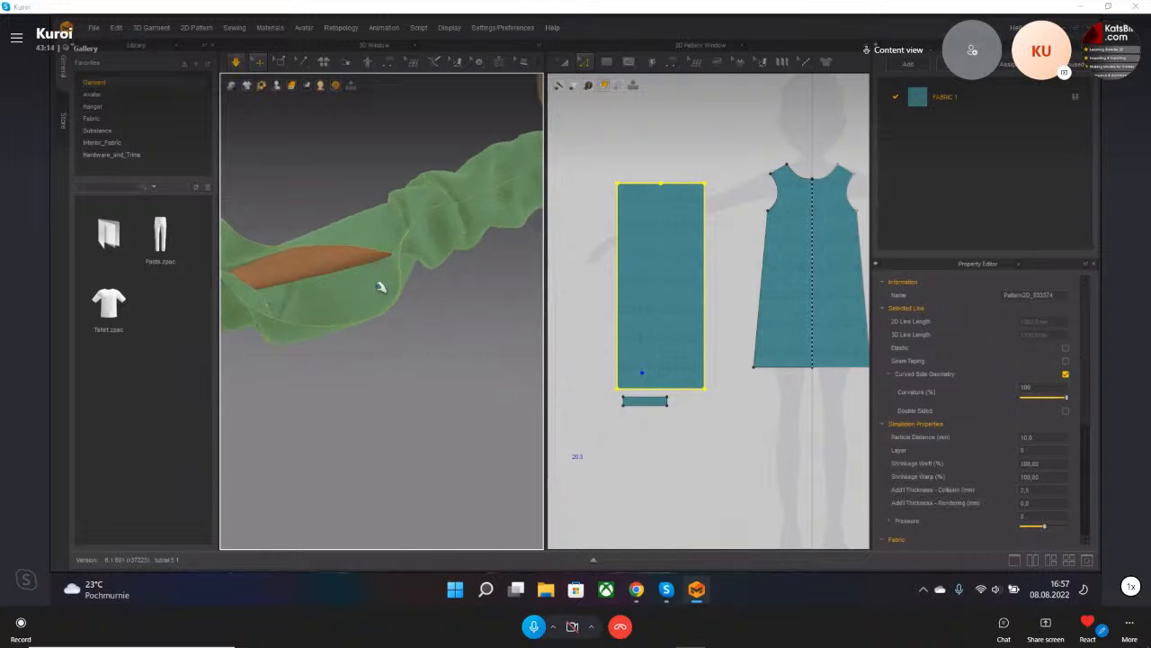
- Delete the partial seam that joins the two long side edges of the enlarged sleeve panel
click(670, 65)
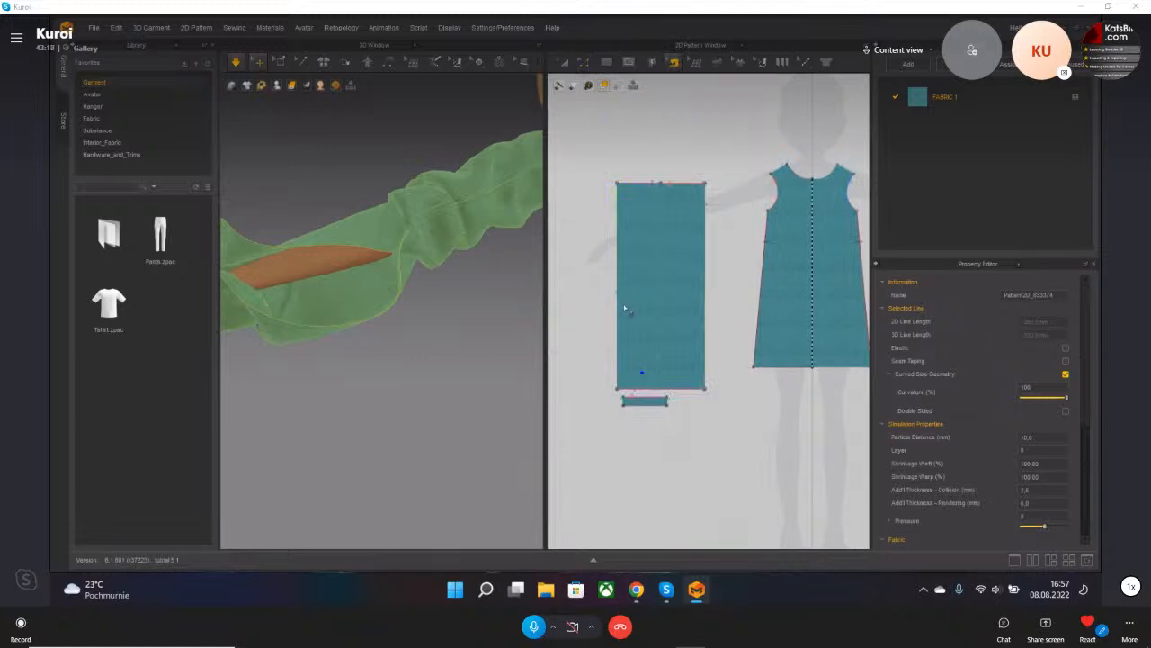
scroll(672, 388, up, 5)
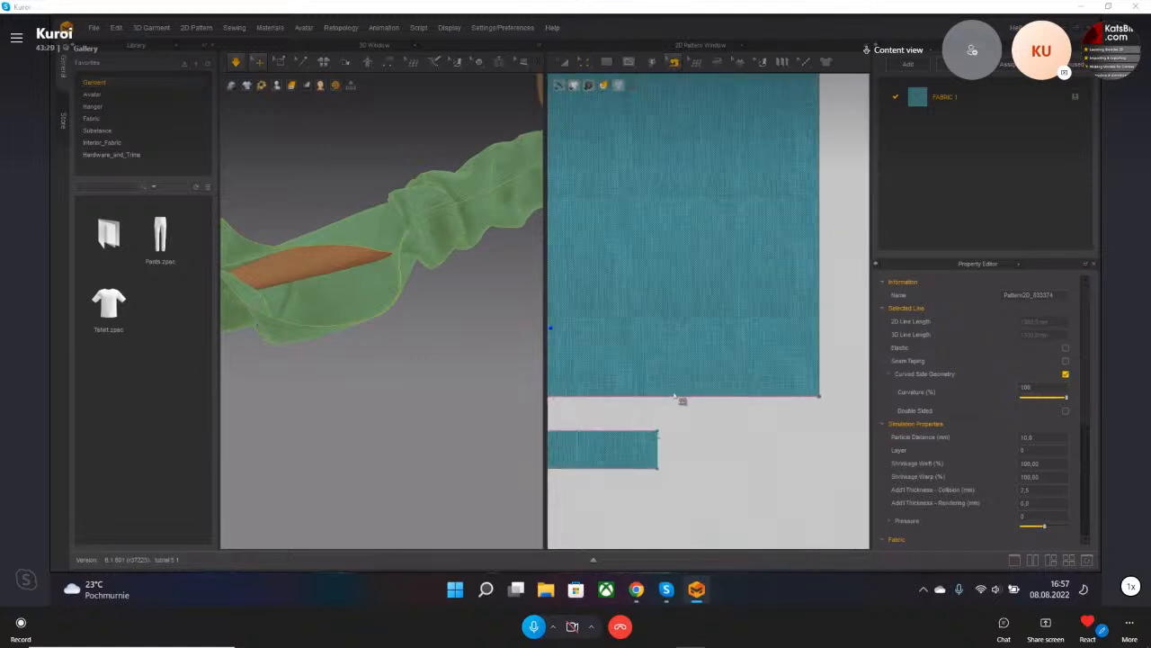
scroll(666, 360, down, 3)
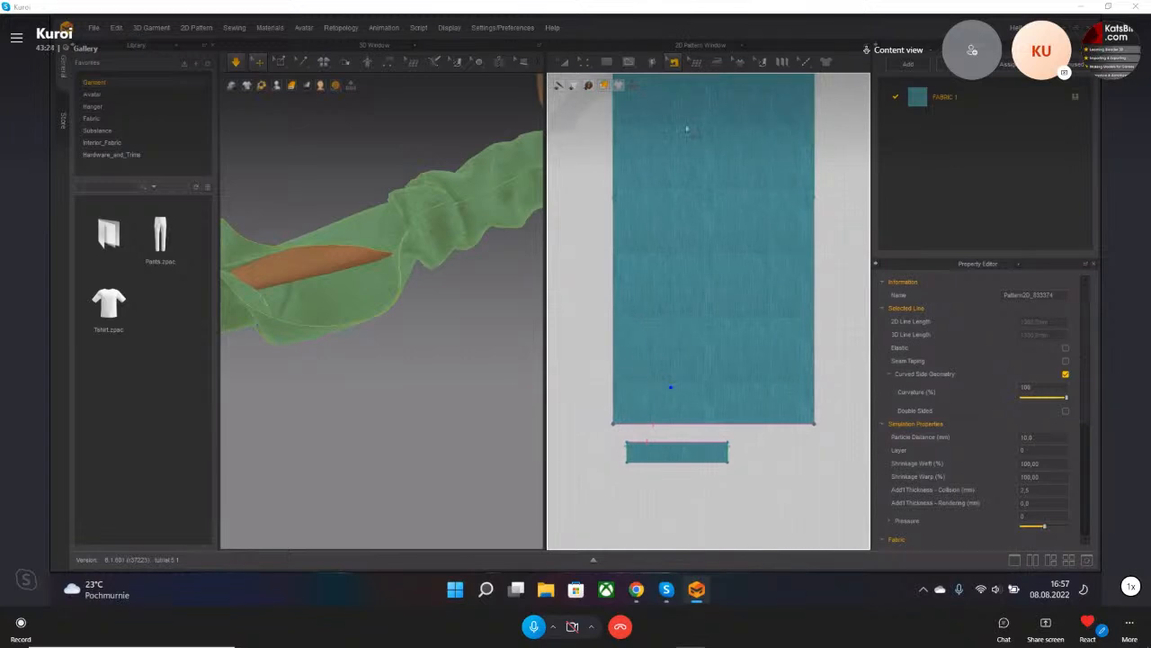
right_drag(782, 262, 783, 292)
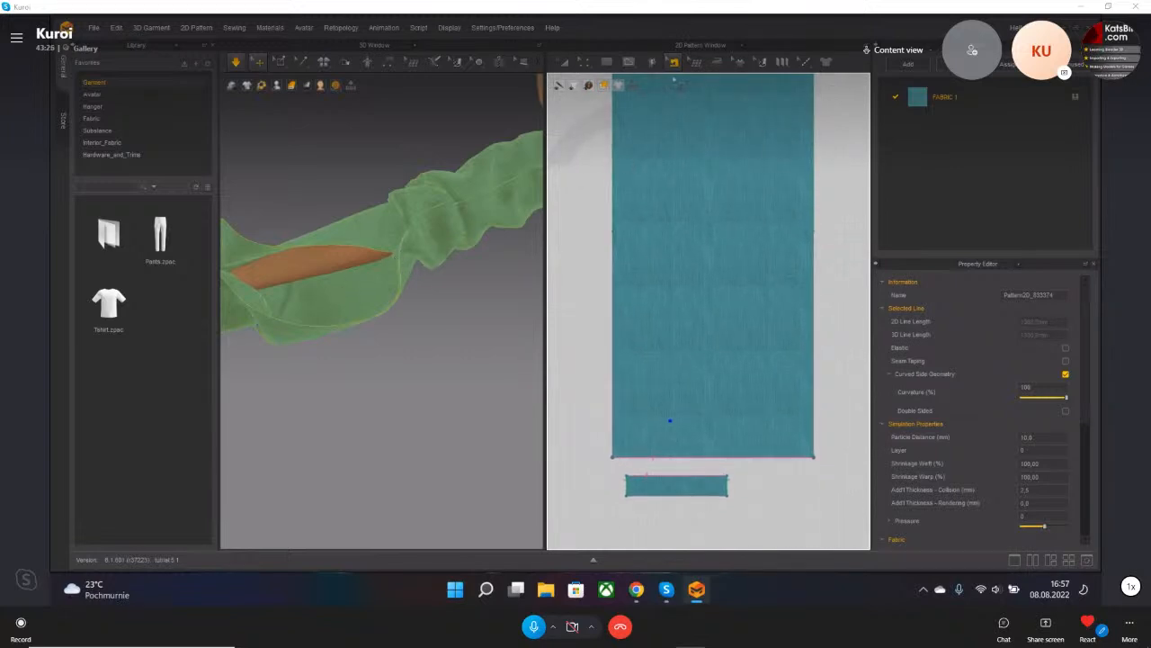
click(673, 62)
click(687, 101)
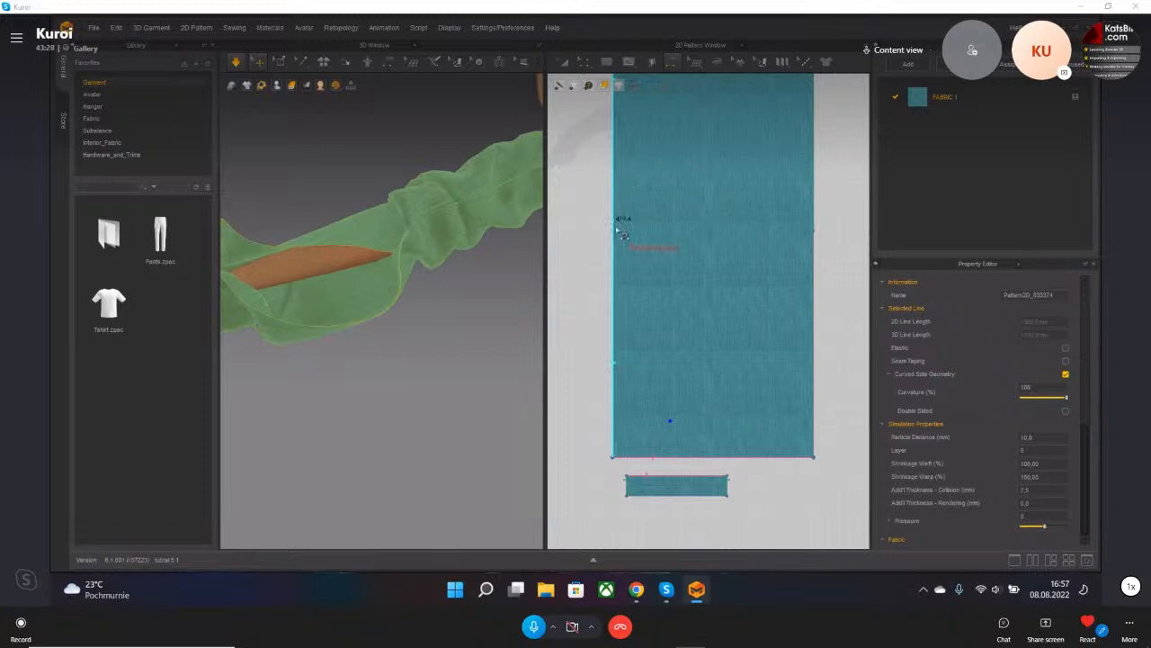
click(673, 63)
click(688, 94)
click(821, 227)
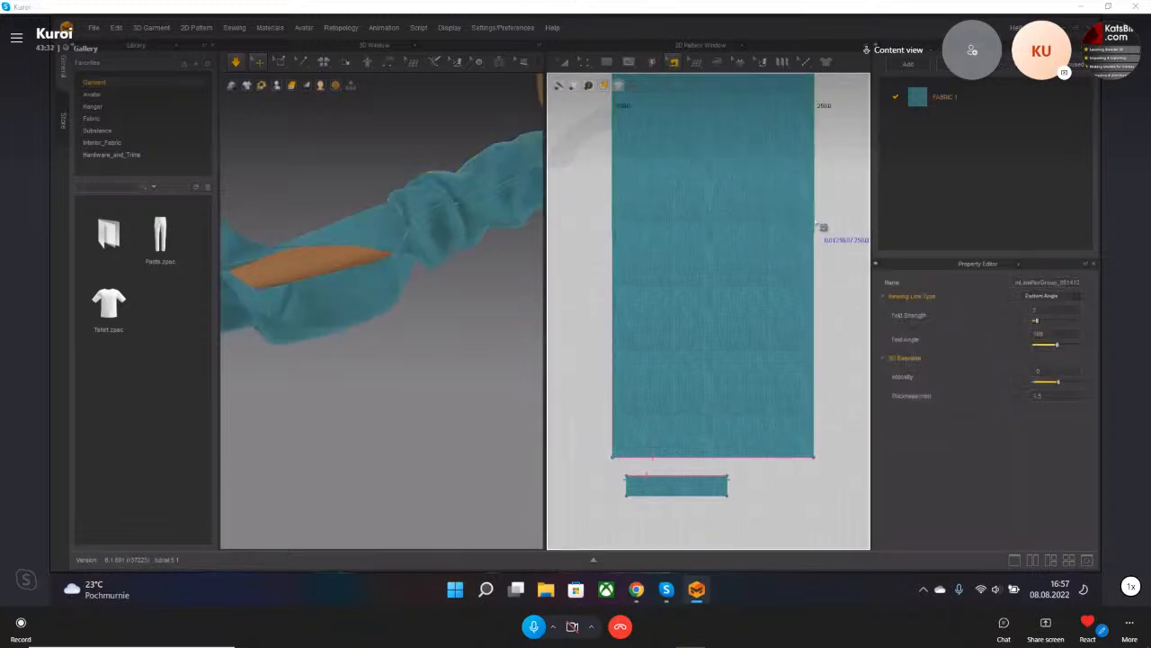
scroll(630, 239, down, 6)
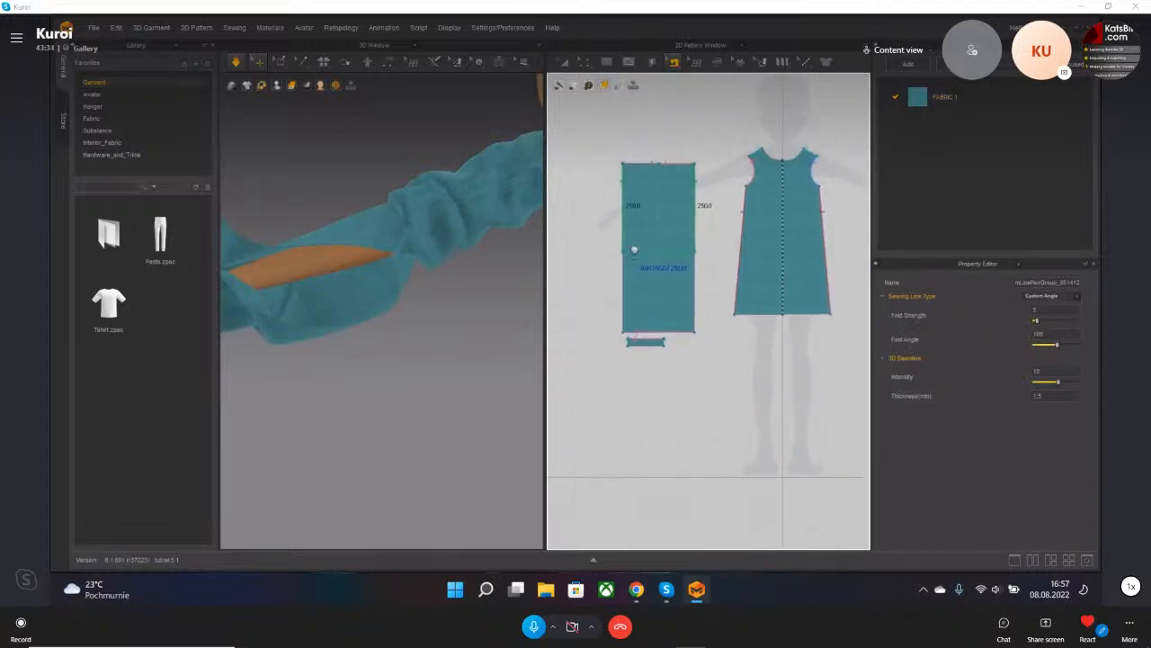
key(ctrl+z)
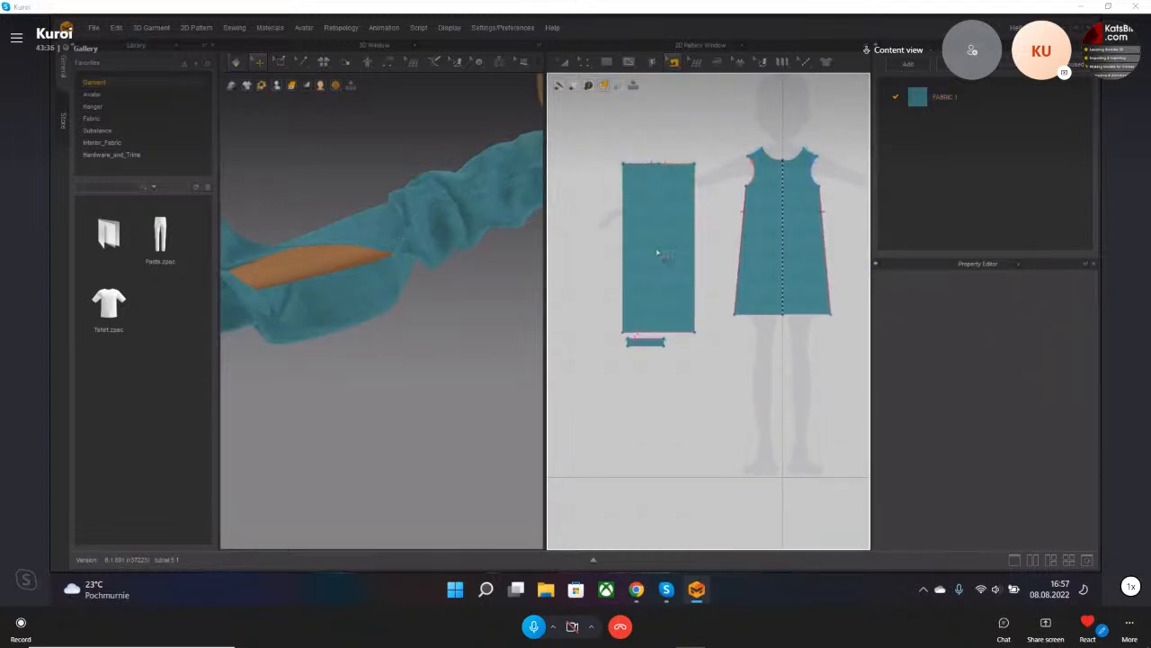
- Join the sleeve panel's two long side edges along their full length with Segment Sewing and start the simulation
click(674, 63)
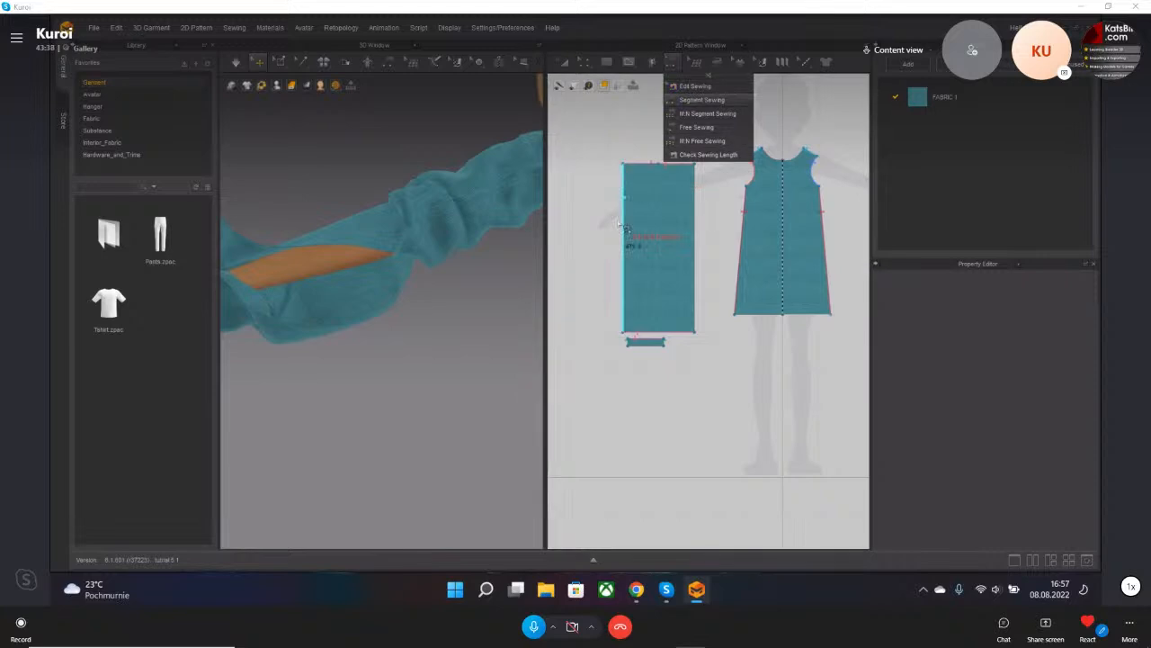
click(692, 98)
click(623, 207)
click(695, 198)
key(space)
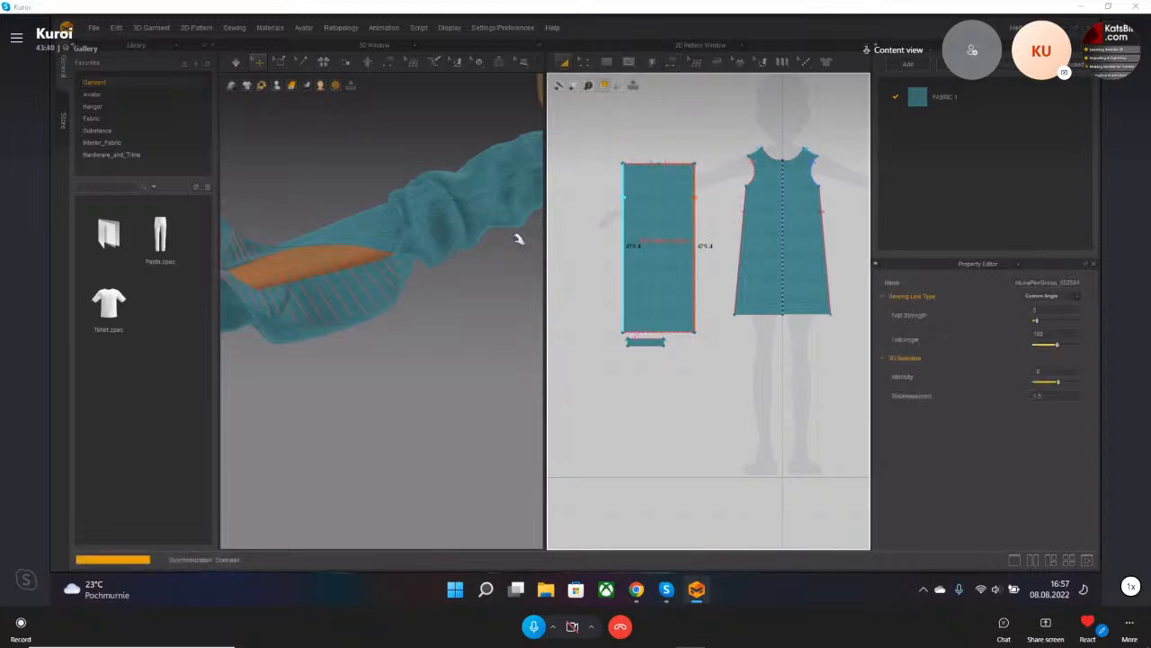
- Pull the fully sewn sleeve's fabric from the wrist back along the forearm during simulation
scroll(355, 314, down, 3)
right_drag(352, 314, 300, 347)
drag(280, 316, 329, 312)
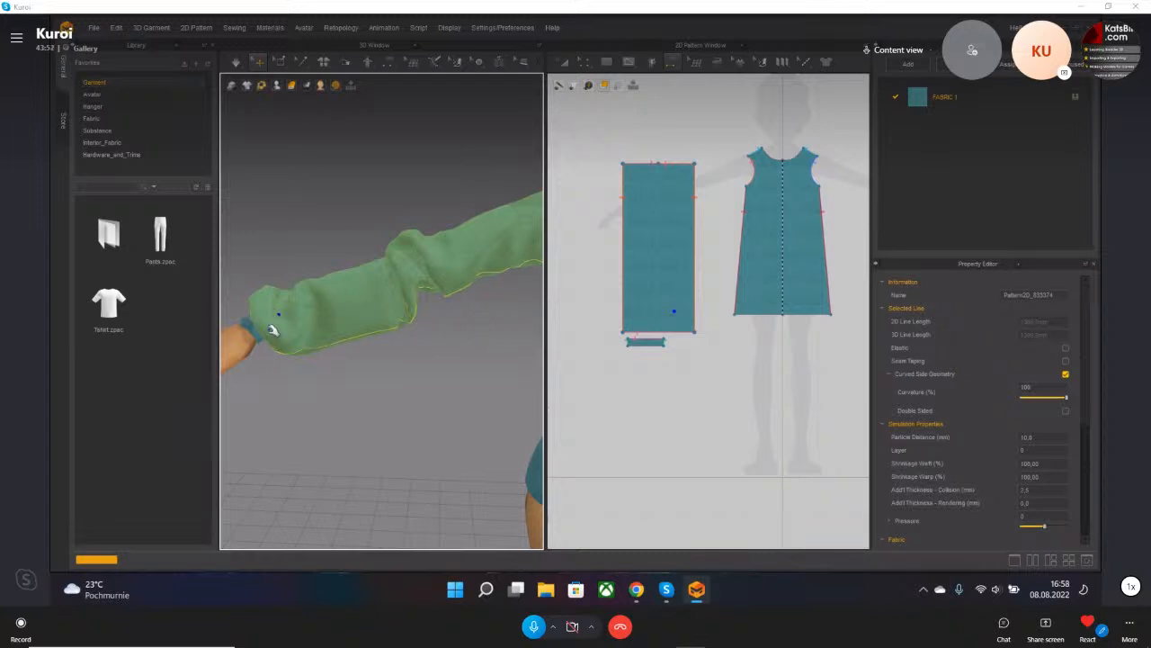
key(space)
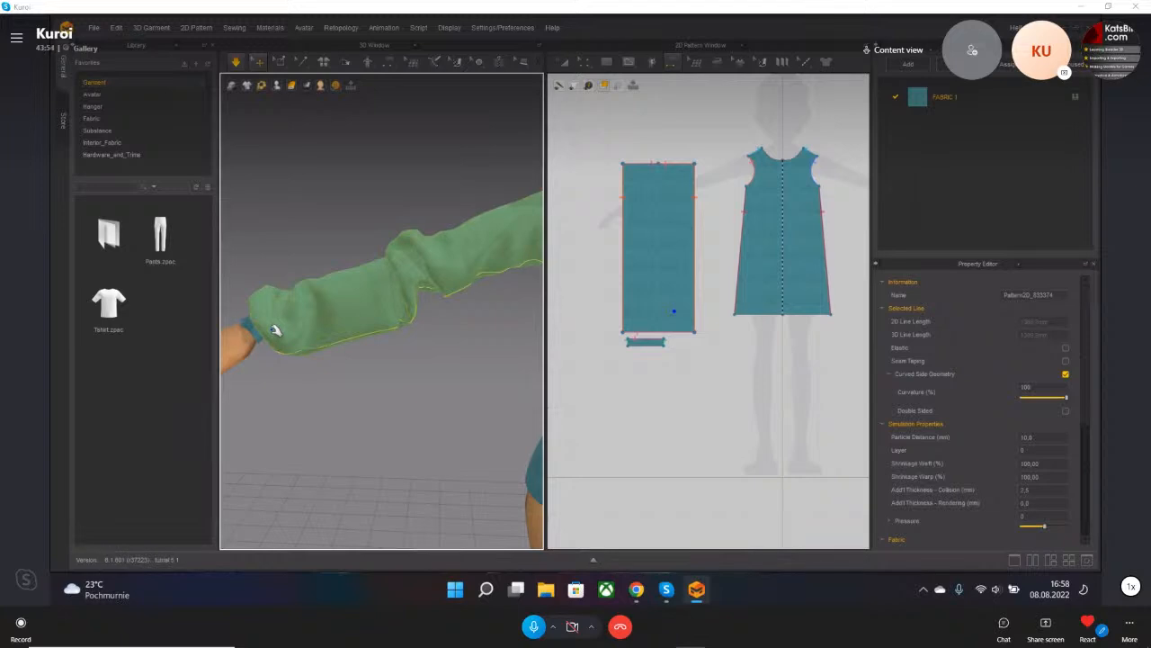
drag(279, 324, 327, 308)
middle_drag(423, 367, 336, 411)
- Widen the front dress panel by moving its side edges outward, then simulate and adjust the looser dress
scroll(435, 394, down, 5)
middle_drag(790, 318, 647, 340)
click(590, 66)
click(606, 86)
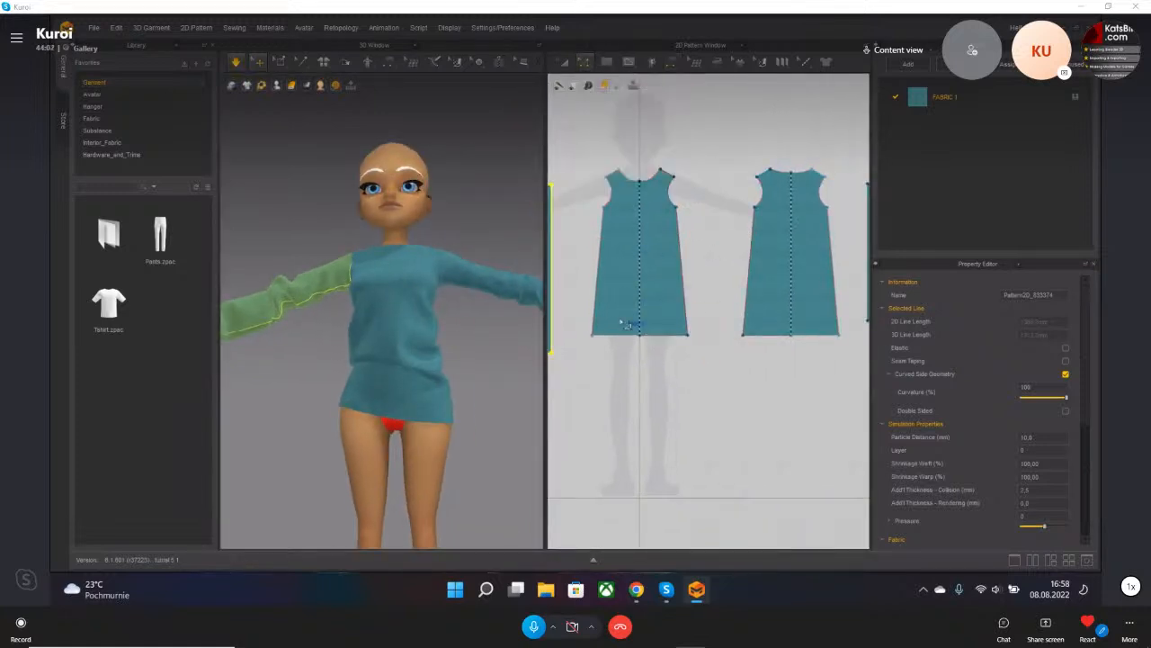
click(601, 306)
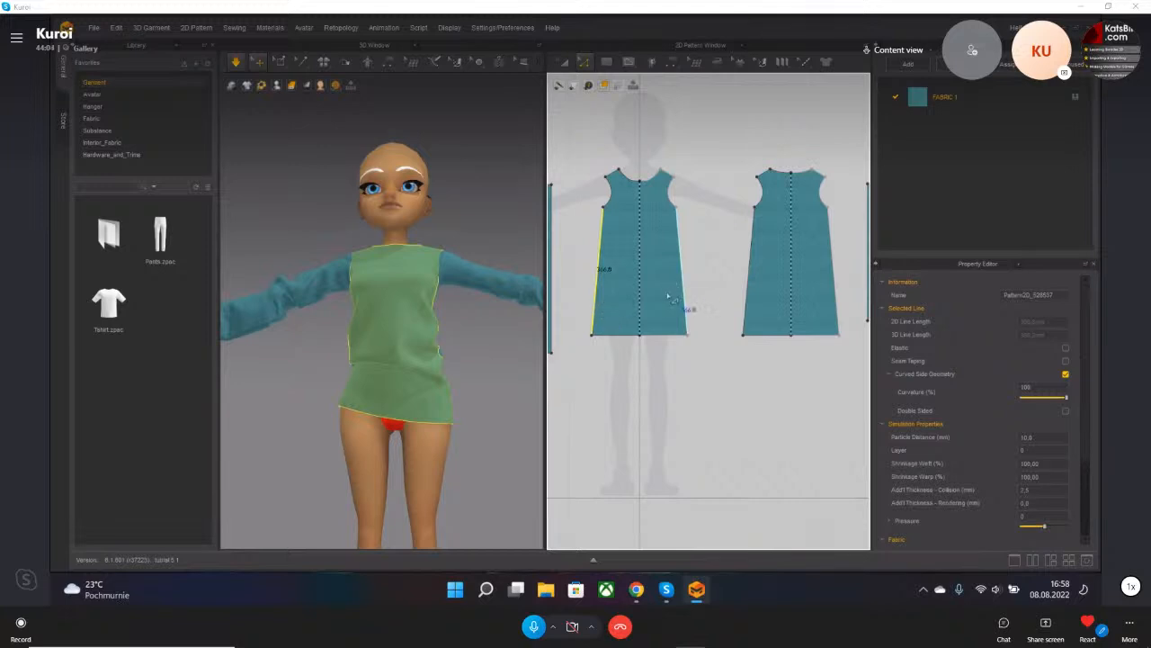
drag(598, 284, 580, 284)
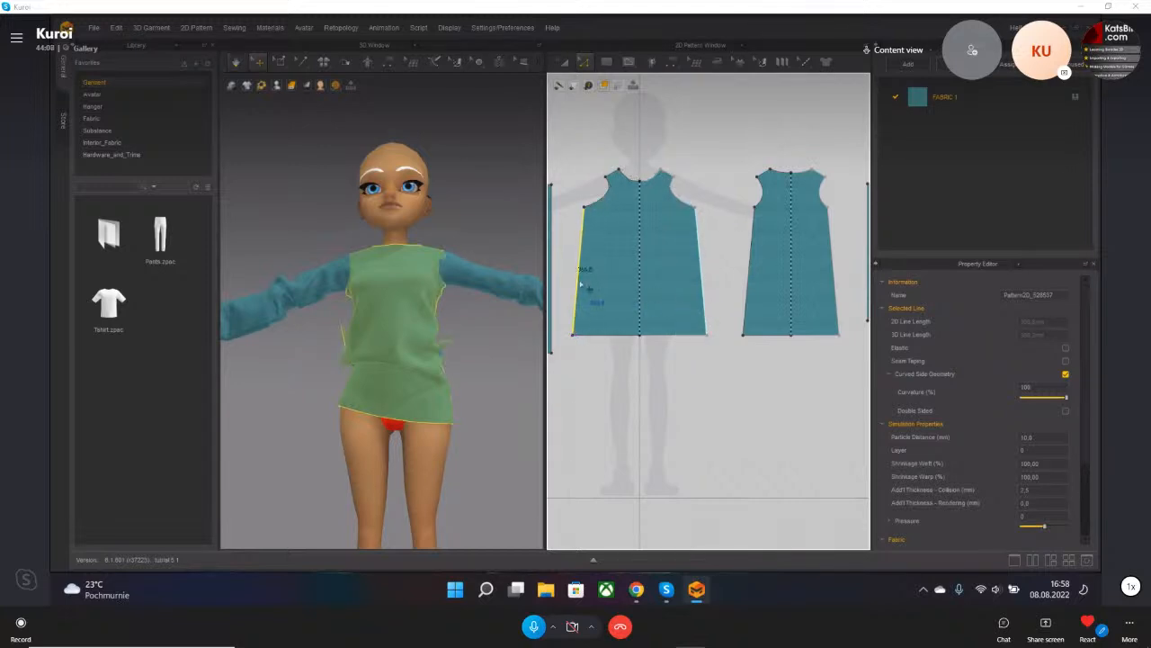
key(space)
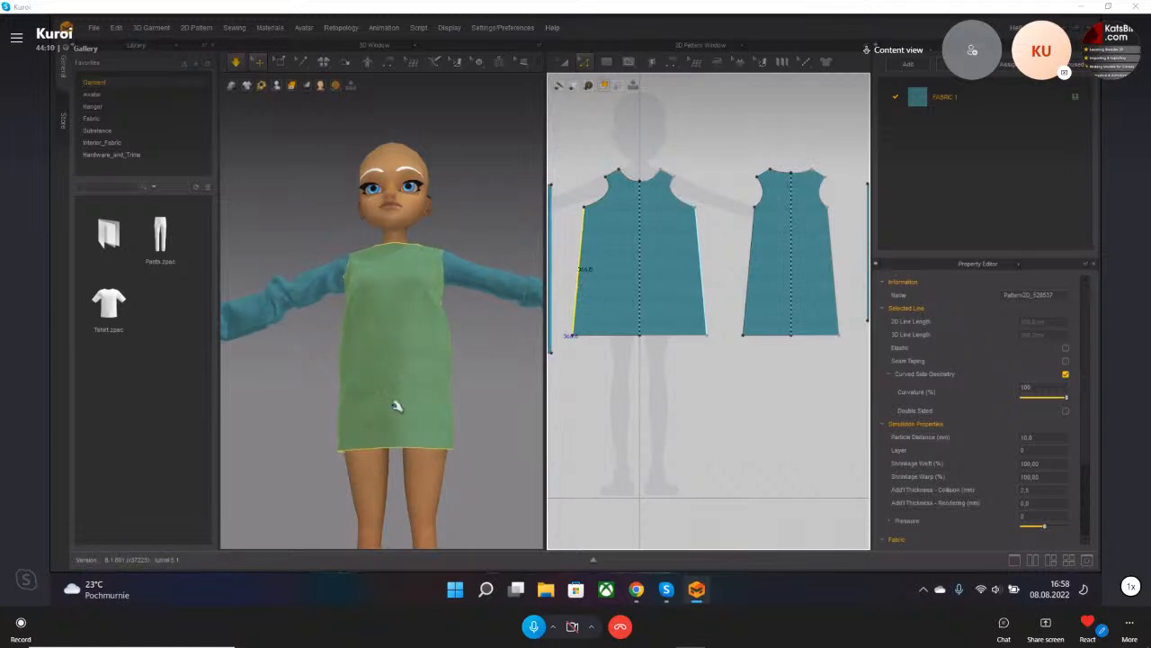
right_drag(394, 406, 349, 417)
drag(344, 417, 374, 300)
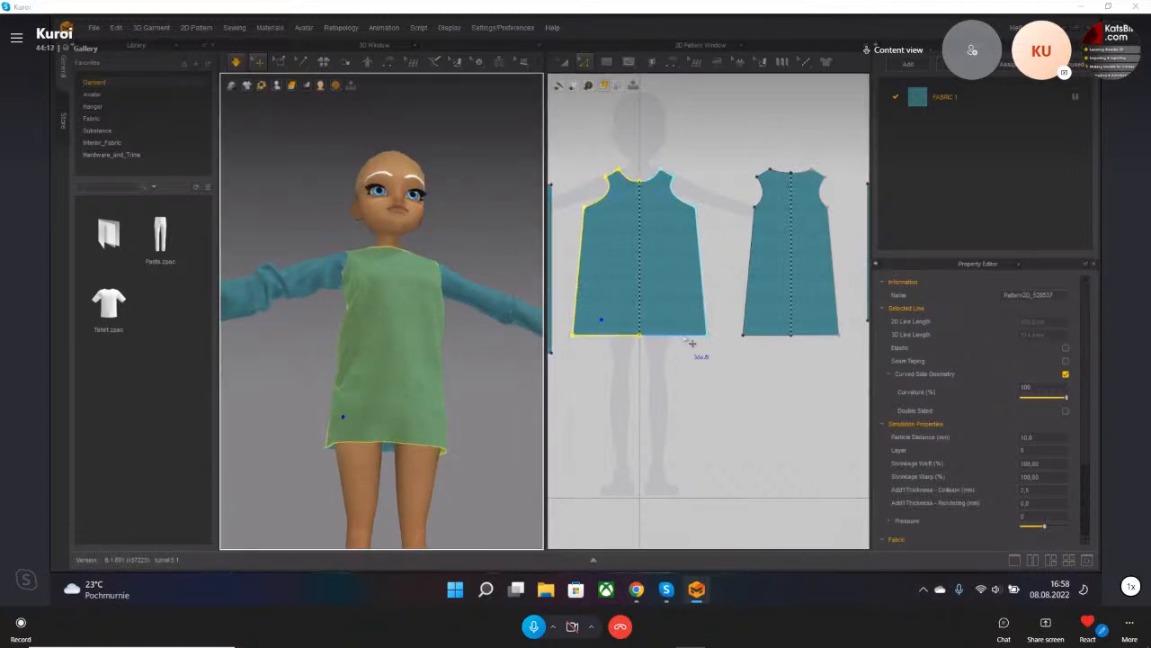
- Raise the hem edges of the front and back panels together and adjust the shortened dress in the simulation
click(690, 337)
click(631, 338)
shift+click(771, 339)
drag(770, 337, 772, 310)
right_drag(465, 341, 418, 403)
drag(419, 409, 430, 459)
right_drag(430, 459, 380, 419)
mouse_move(381, 419)
mouse_down()
mouse_move(411, 385)
mouse_move(367, 416)
mouse_up()
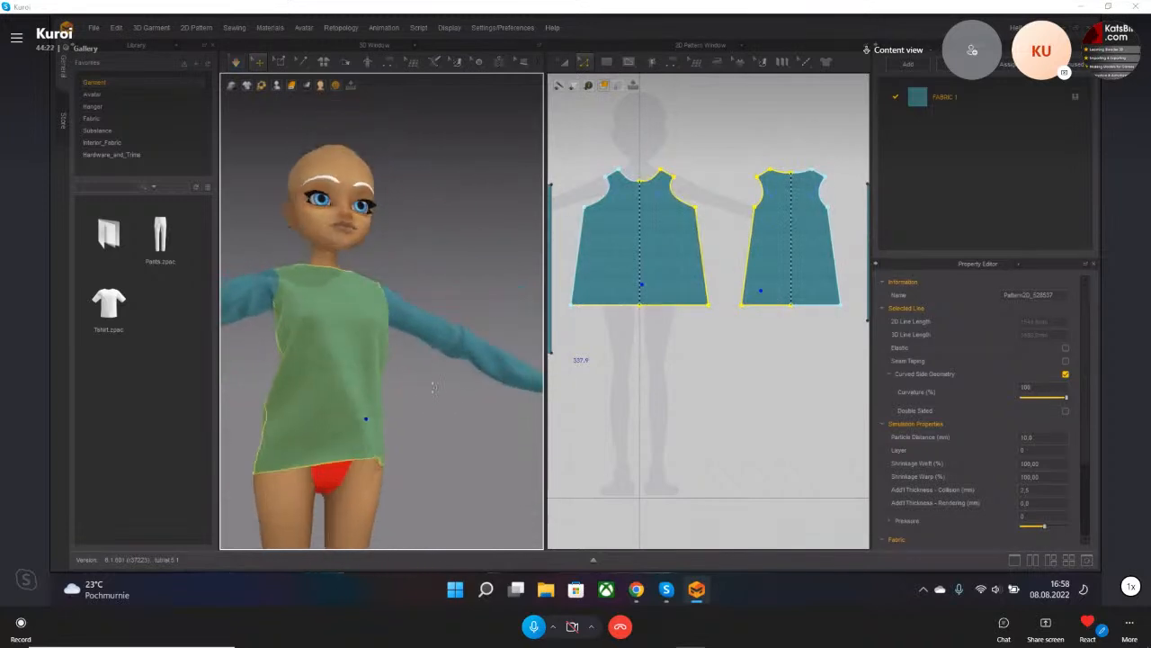
right_drag(424, 423, 422, 363)
drag(415, 378, 486, 358)
- View the garment with the Pin (Box) and Select Mesh (Brush) tools, then return to the normal selection tool
click(280, 62)
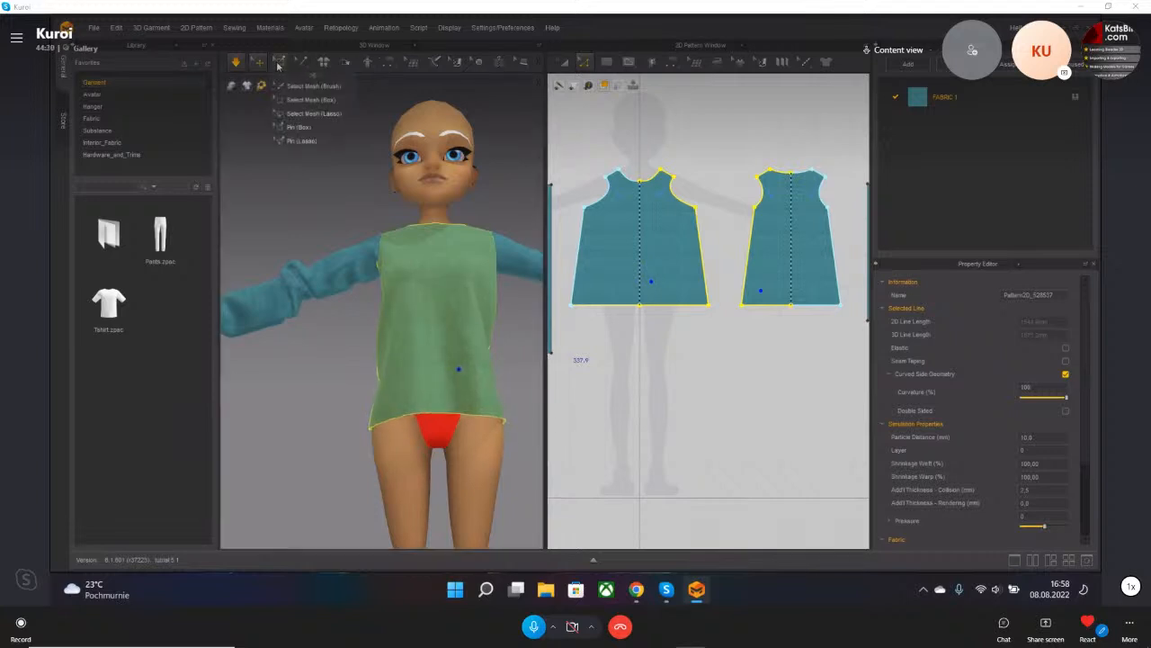
click(294, 127)
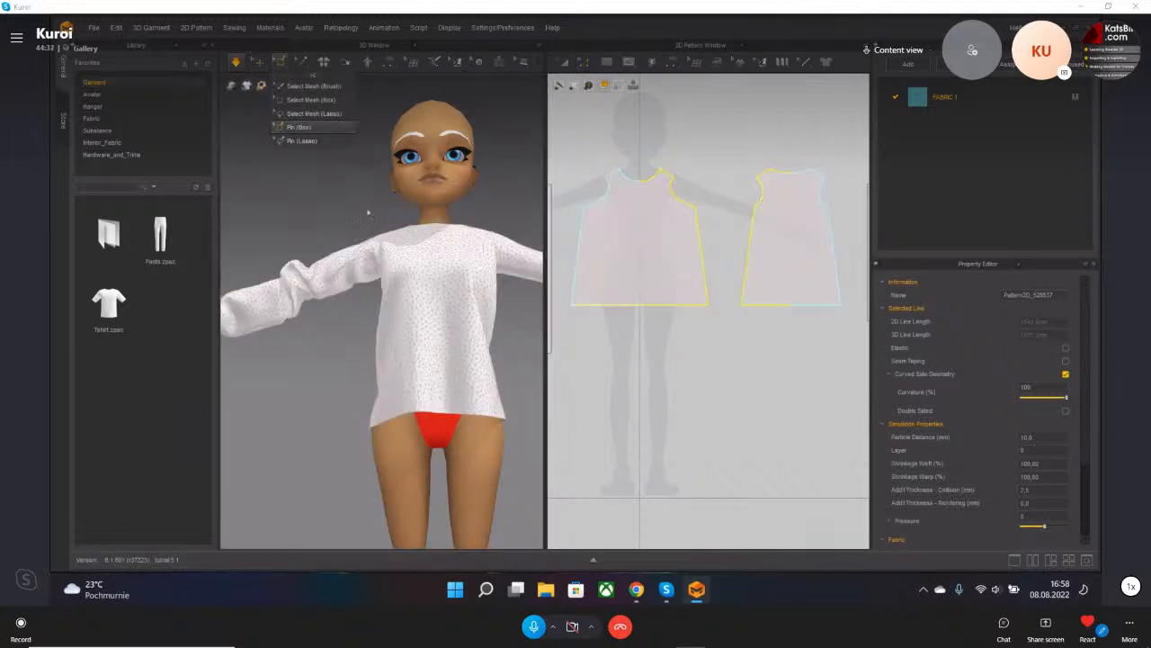
scroll(438, 362, up, 5)
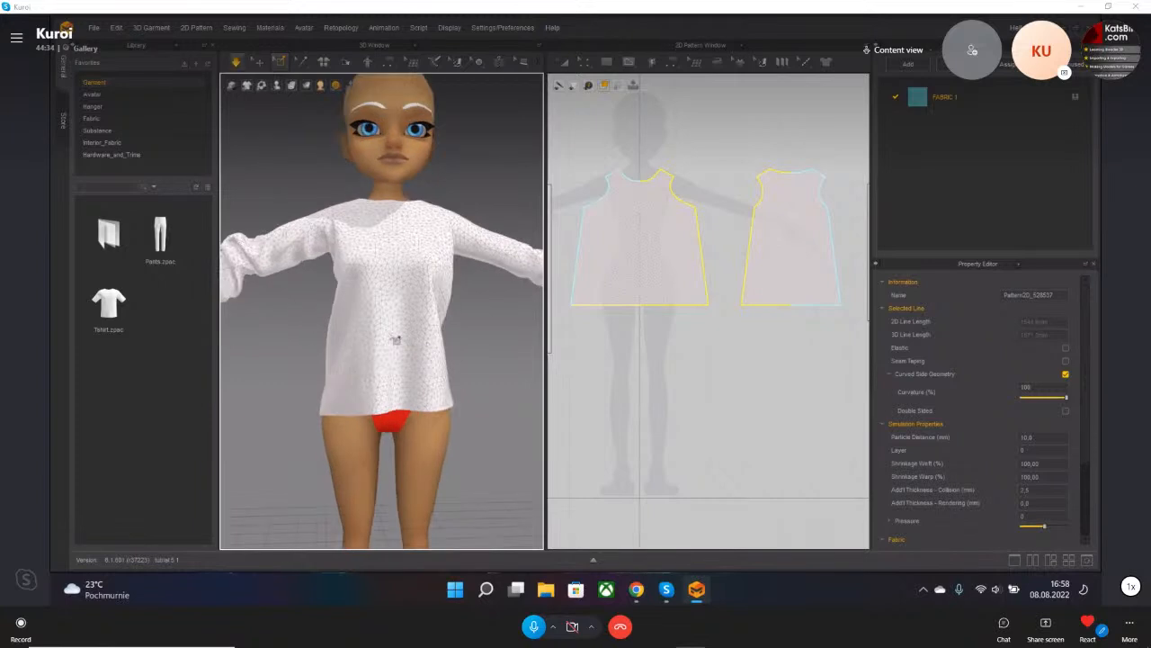
click(280, 61)
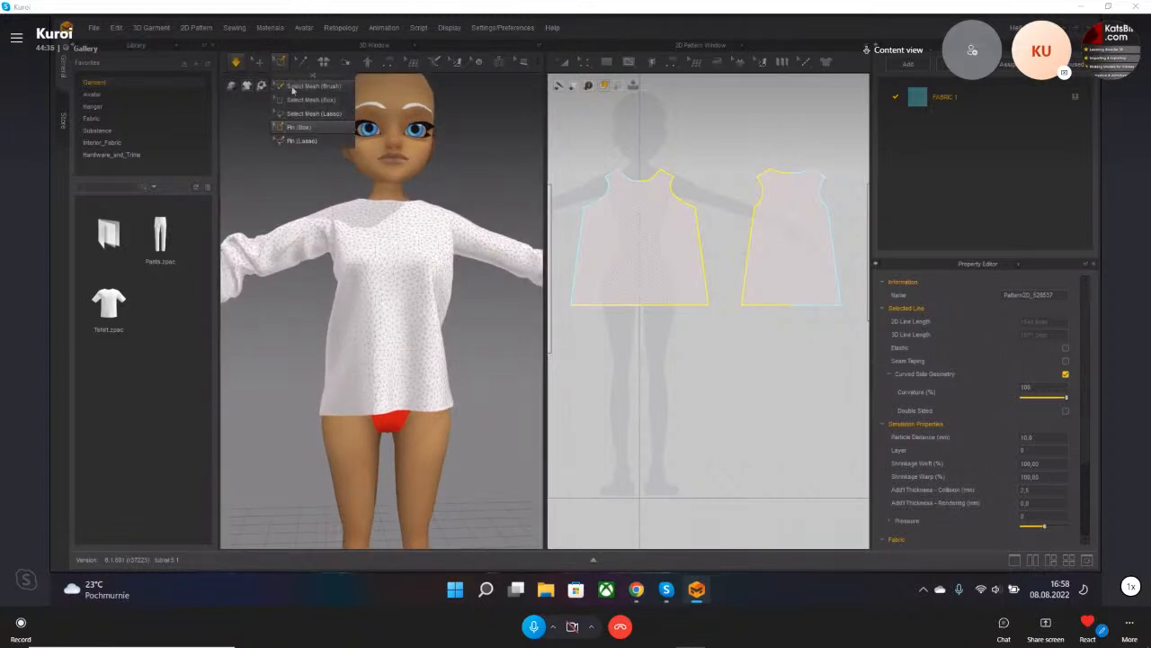
click(293, 88)
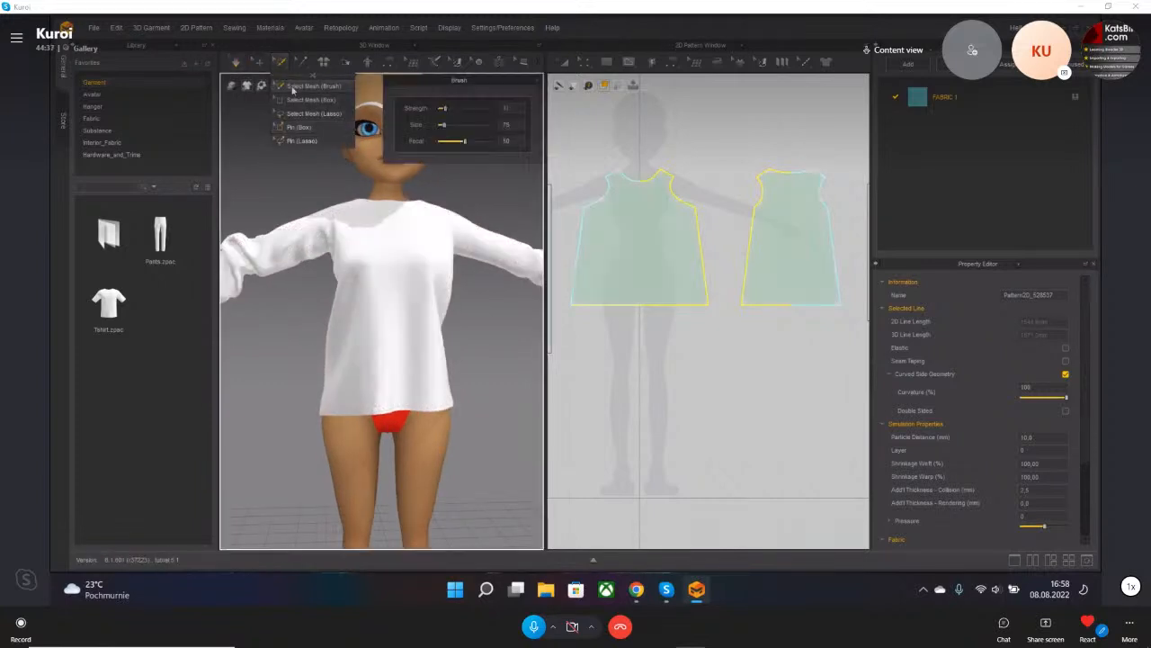
click(537, 81)
right_drag(492, 198, 472, 205)
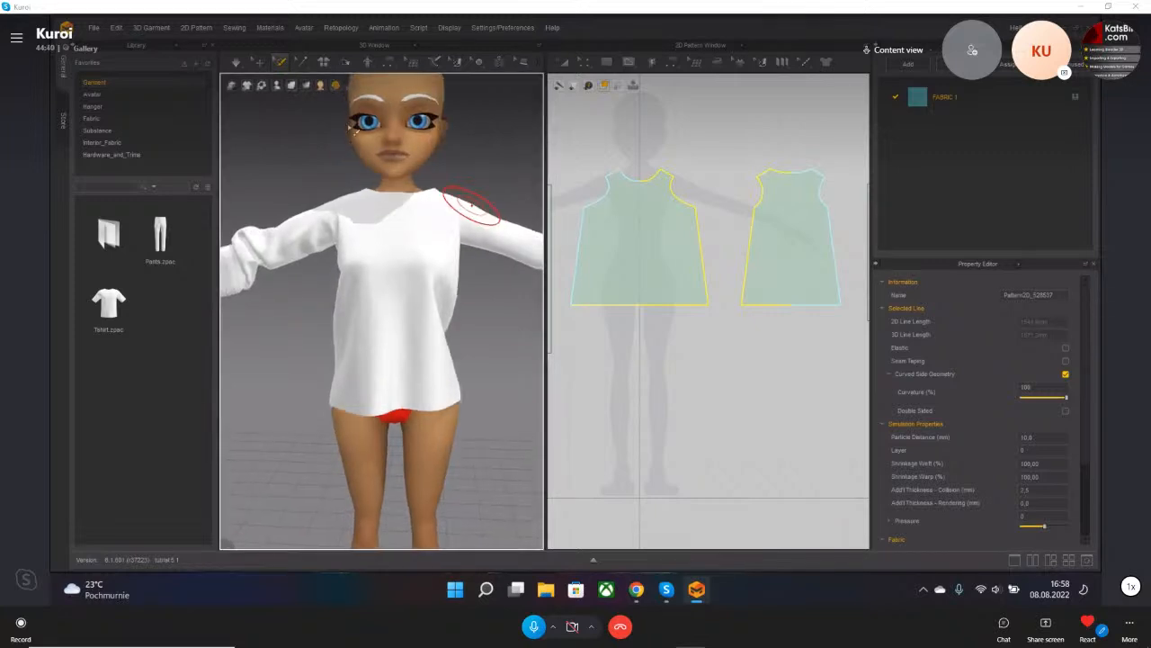
click(260, 62)
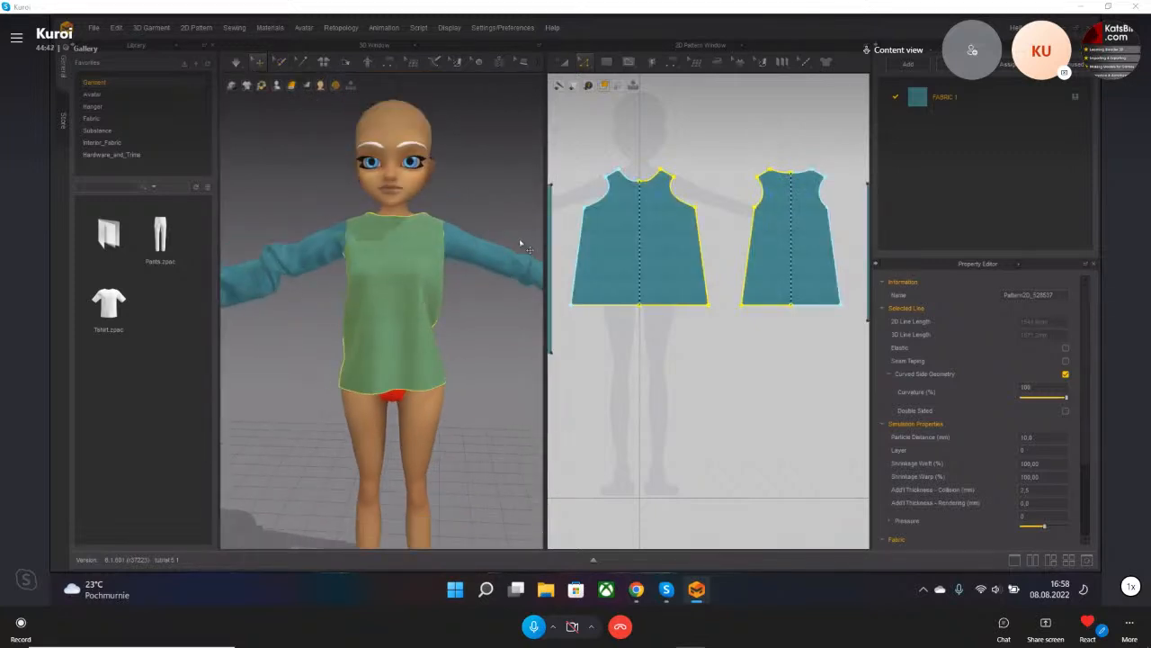
- Select the dress and sleeve patterns, Quadrangulate their mesh, and simulate the garment
right_drag(467, 261, 427, 317)
scroll(402, 296, up, 2)
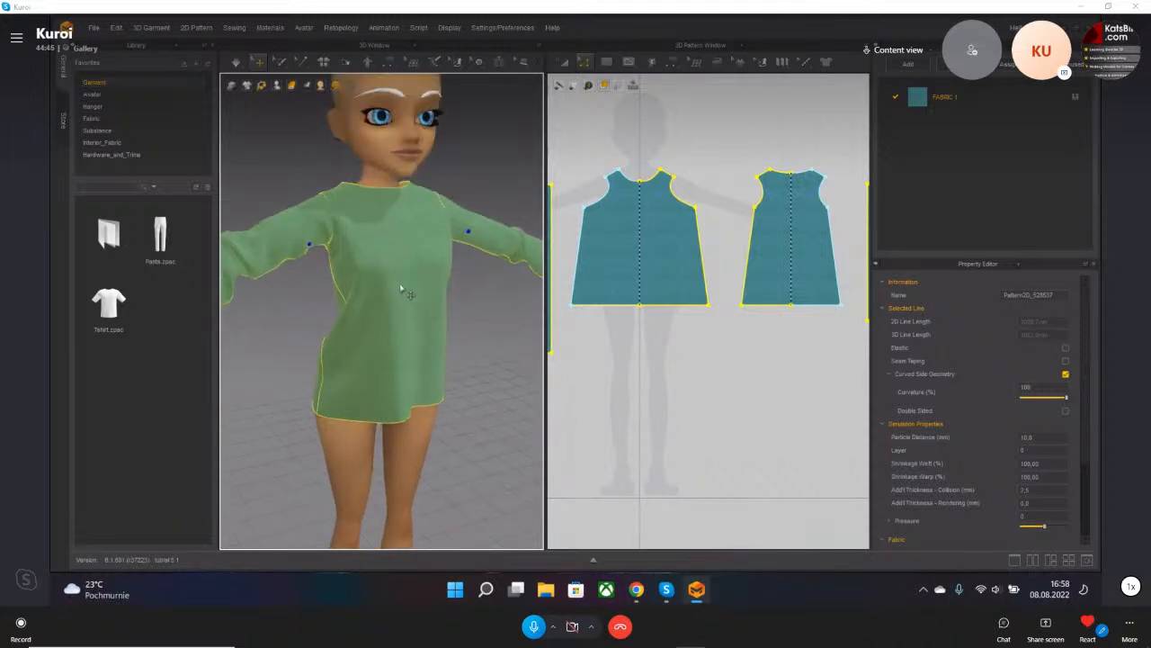
right_click(401, 288)
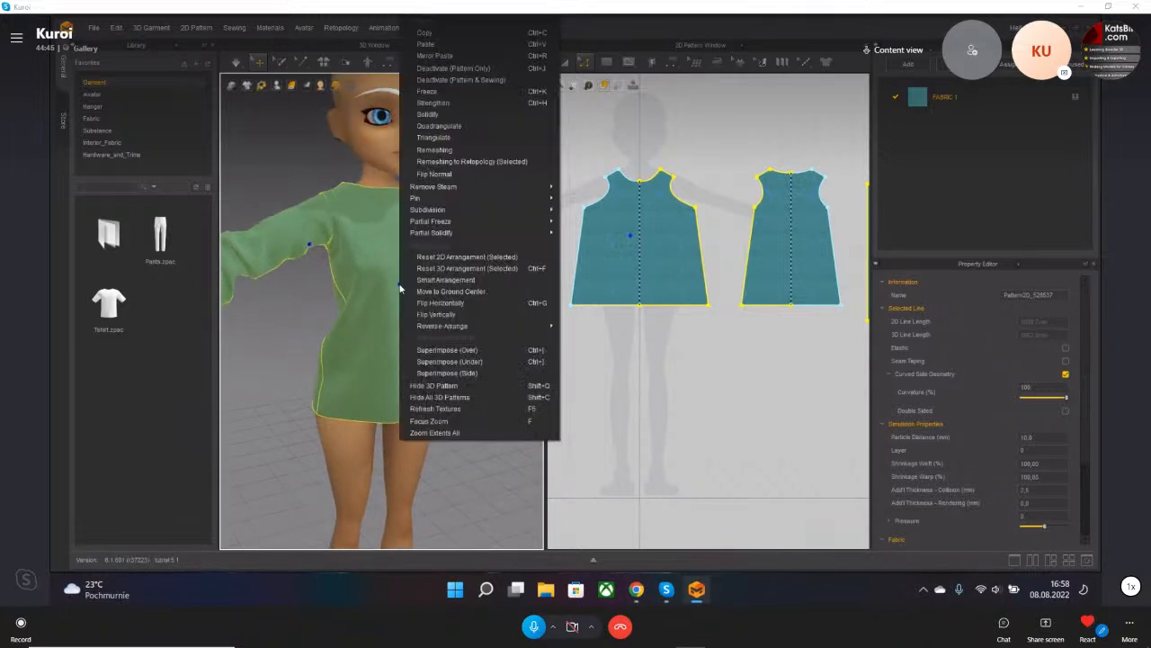
click(444, 127)
right_drag(476, 225, 444, 231)
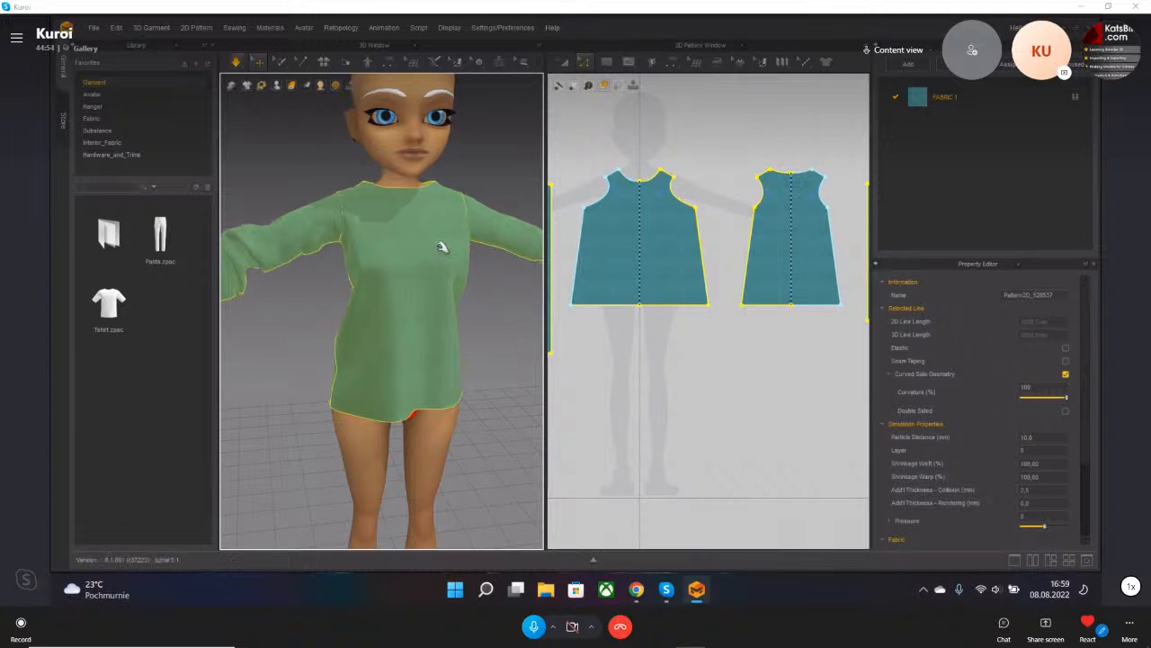
right_drag(346, 282, 324, 279)
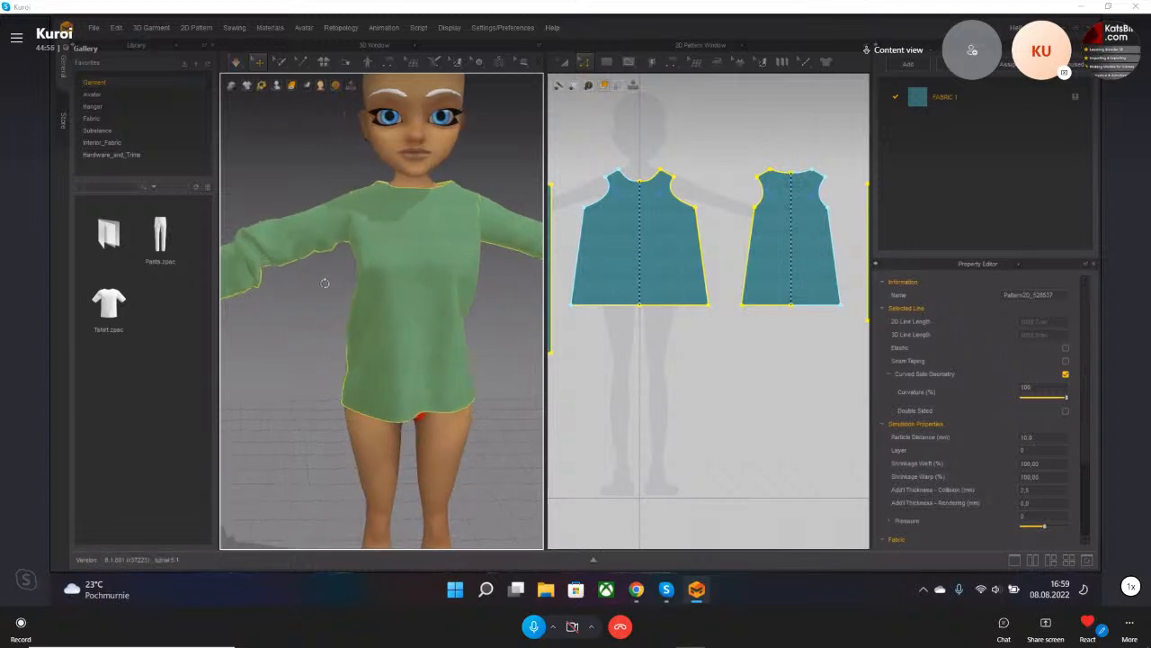
- Pull the quadrangulated wide sleeve into shape along the arm and simulate the garment
middle_drag(264, 324, 347, 326)
drag(315, 235, 306, 265)
right_drag(275, 288, 306, 332)
middle_drag(305, 332, 384, 330)
drag(318, 273, 352, 267)
key(space)
right_drag(512, 347, 509, 354)
middle_drag(509, 355, 343, 398)
right_drag(342, 399, 382, 356)
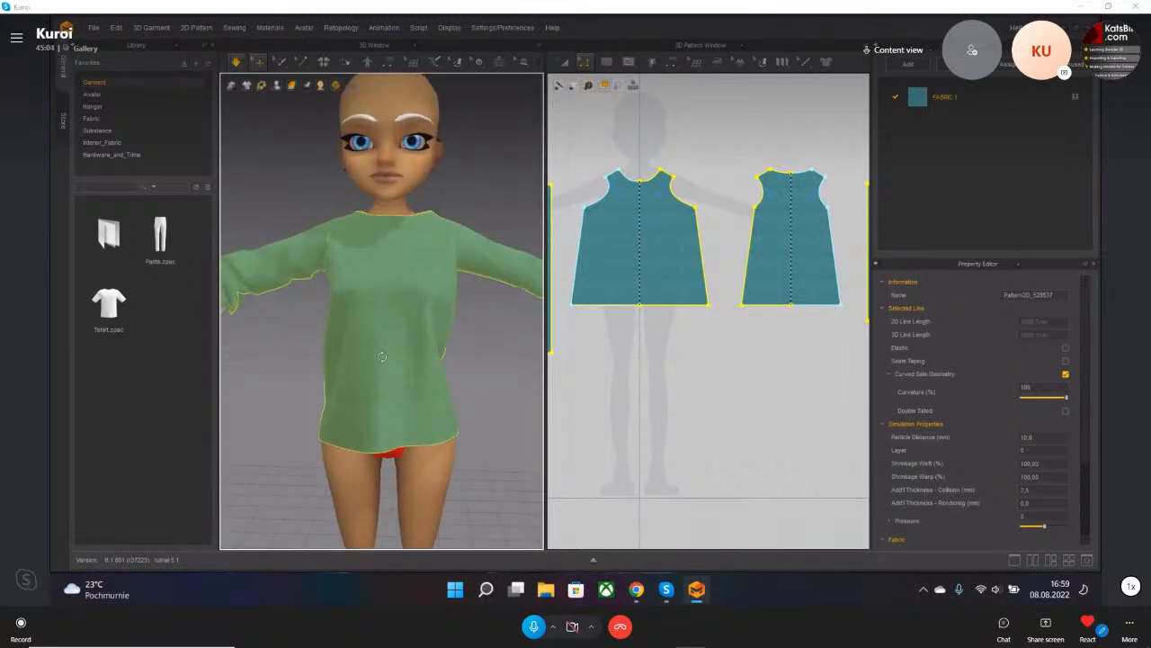
- Pin a small area on the lower front of the dress with Pin (Box) and pull the fabric there into a fold
scroll(412, 248, up, 2)
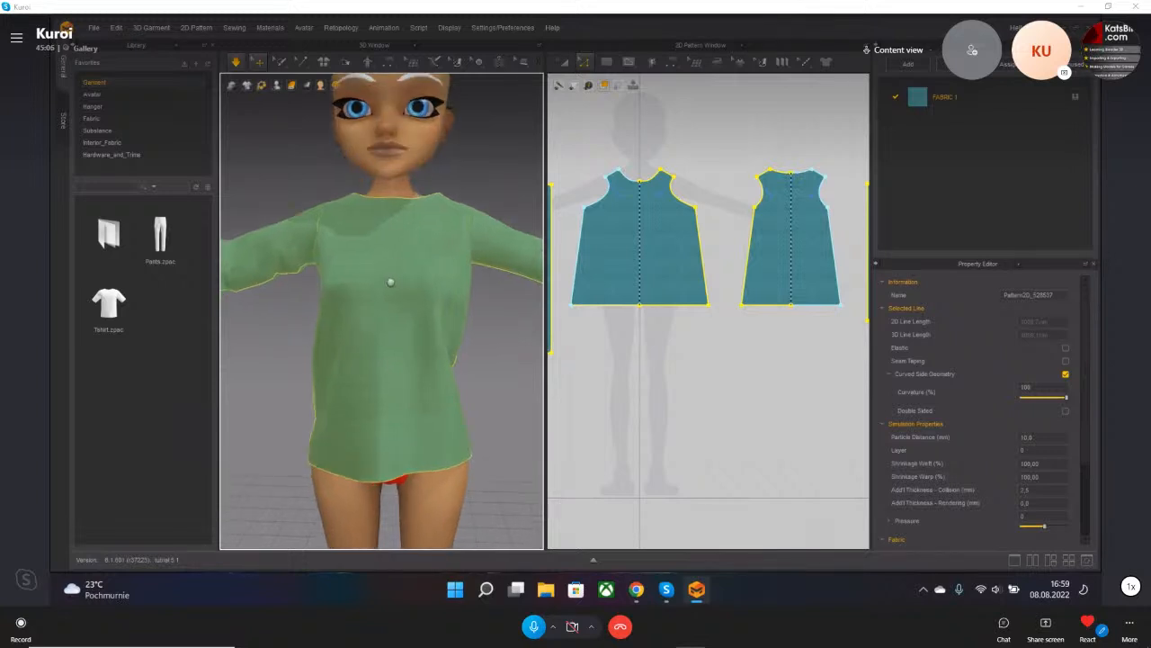
middle_drag(387, 278, 403, 277)
scroll(403, 277, up, 1)
click(306, 84)
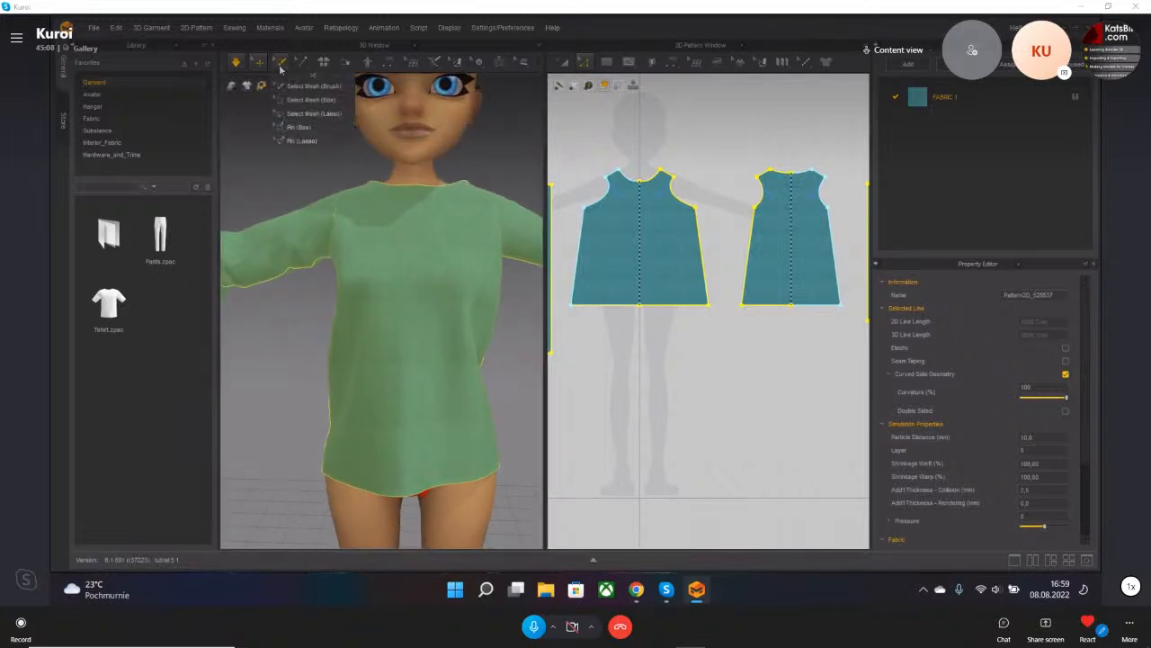
click(300, 129)
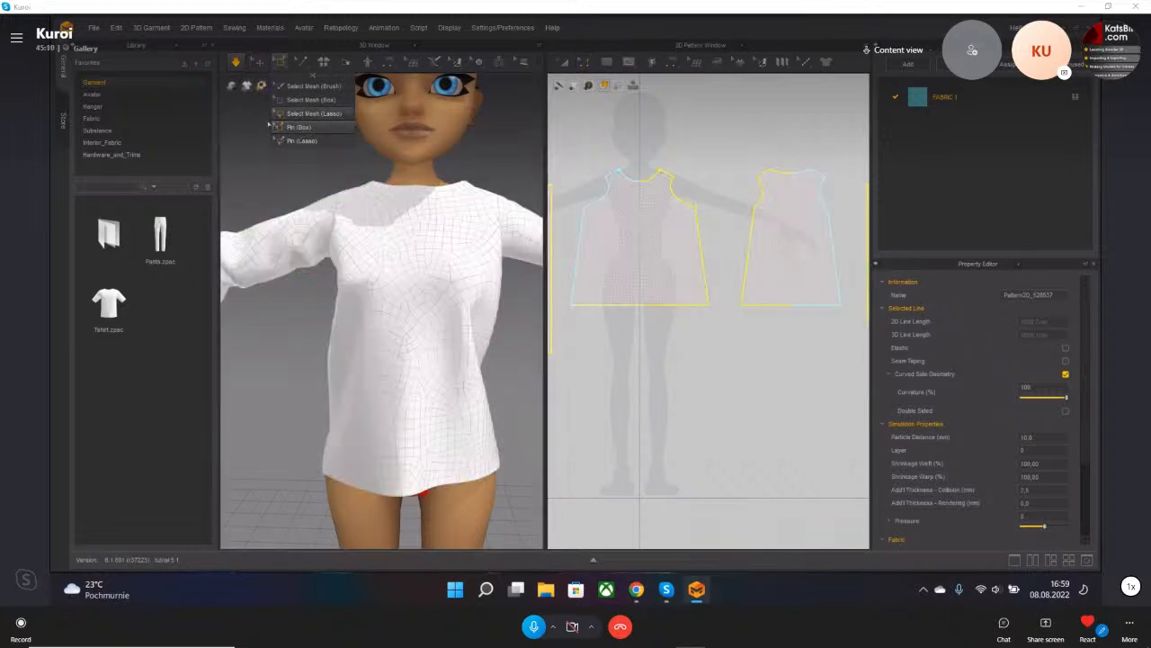
scroll(384, 306, up, 3)
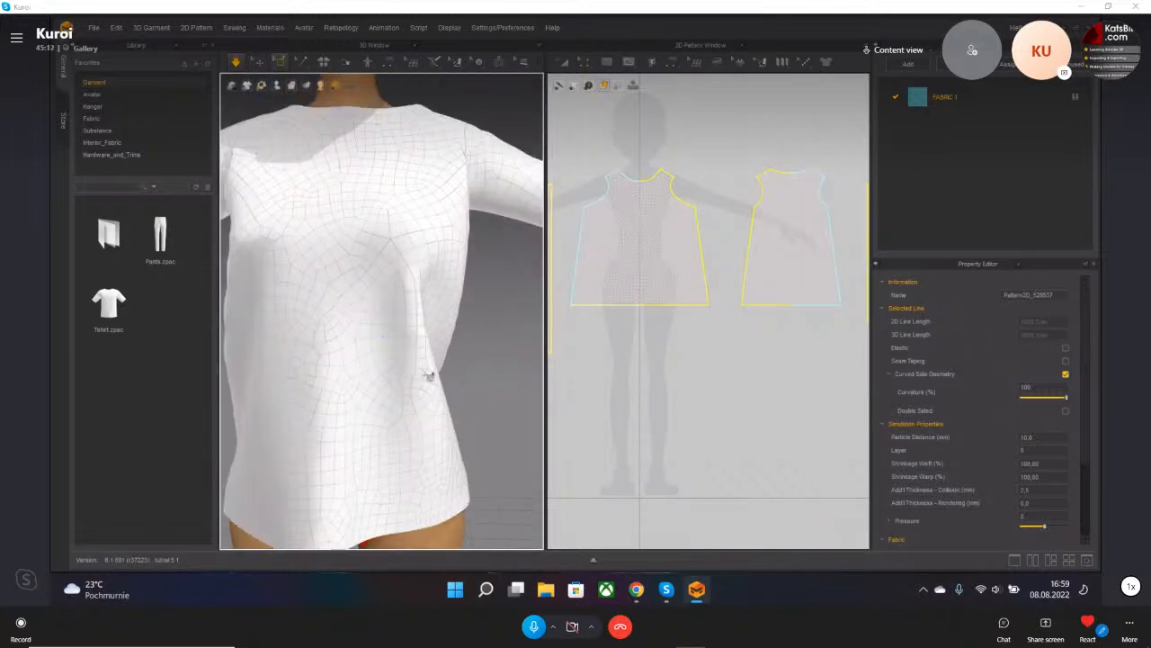
scroll(434, 378, up, 5)
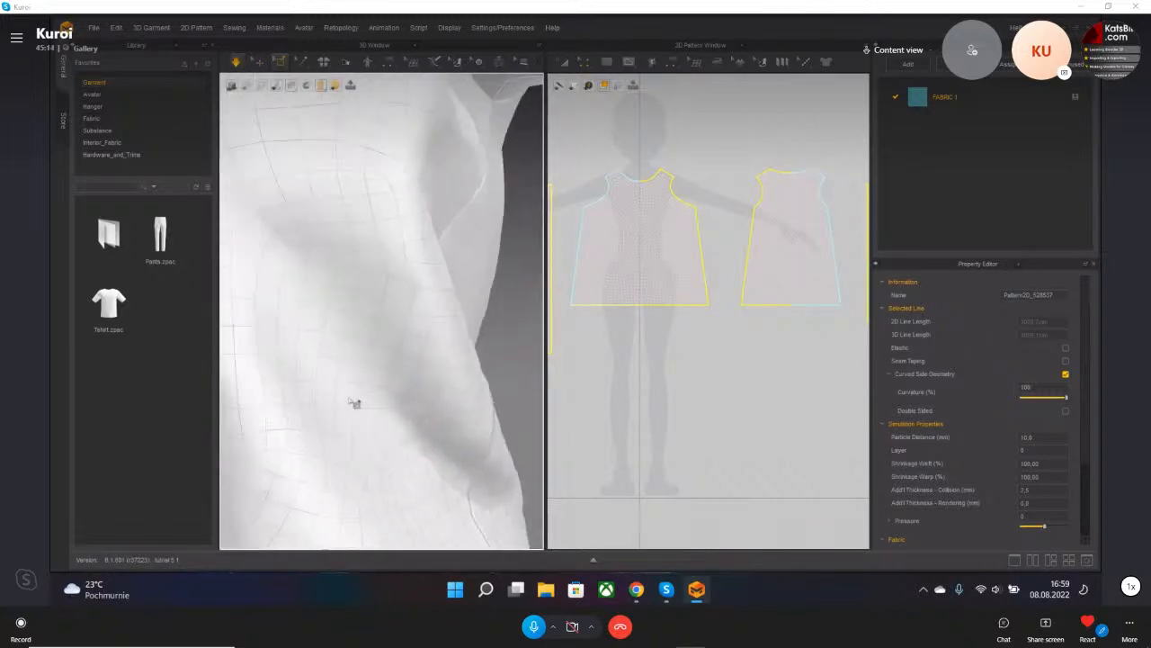
scroll(324, 423, down, 3)
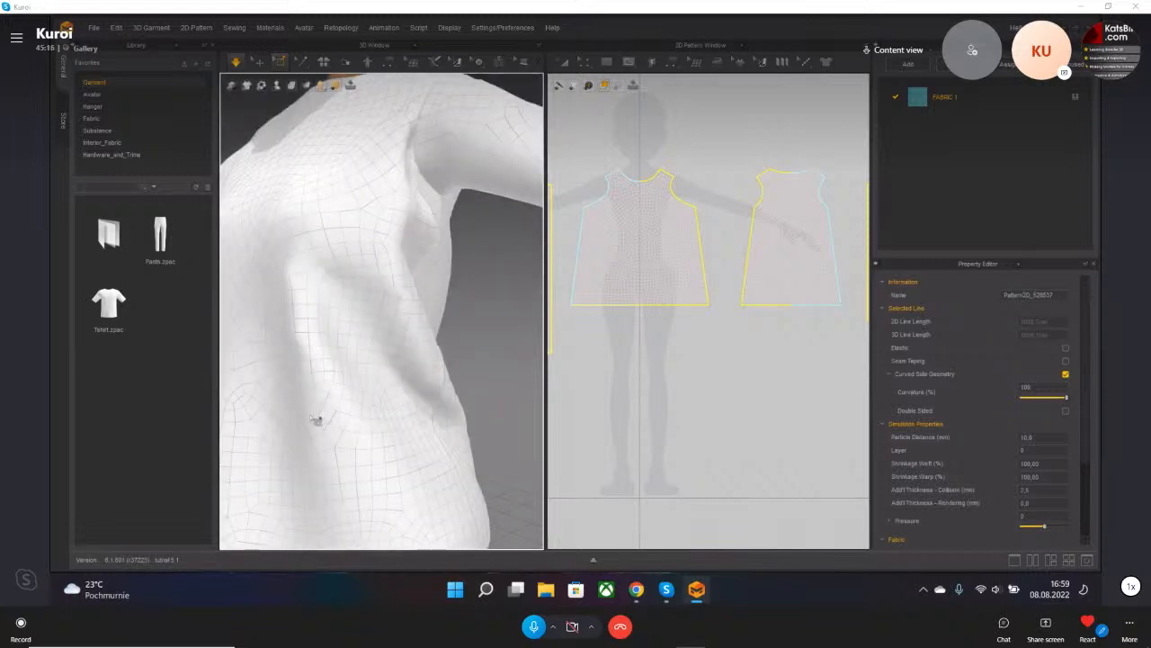
scroll(324, 423, down, 4)
drag(358, 402, 407, 389)
mouse_move(409, 390)
right_down()
mouse_move(386, 410)
mouse_move(392, 381)
right_up()
drag(400, 383, 423, 339)
- Pull the second pinned spot on the lower front of the dress across the fabric and simulate the draping
right_drag(318, 364, 325, 383)
drag(308, 379, 359, 368)
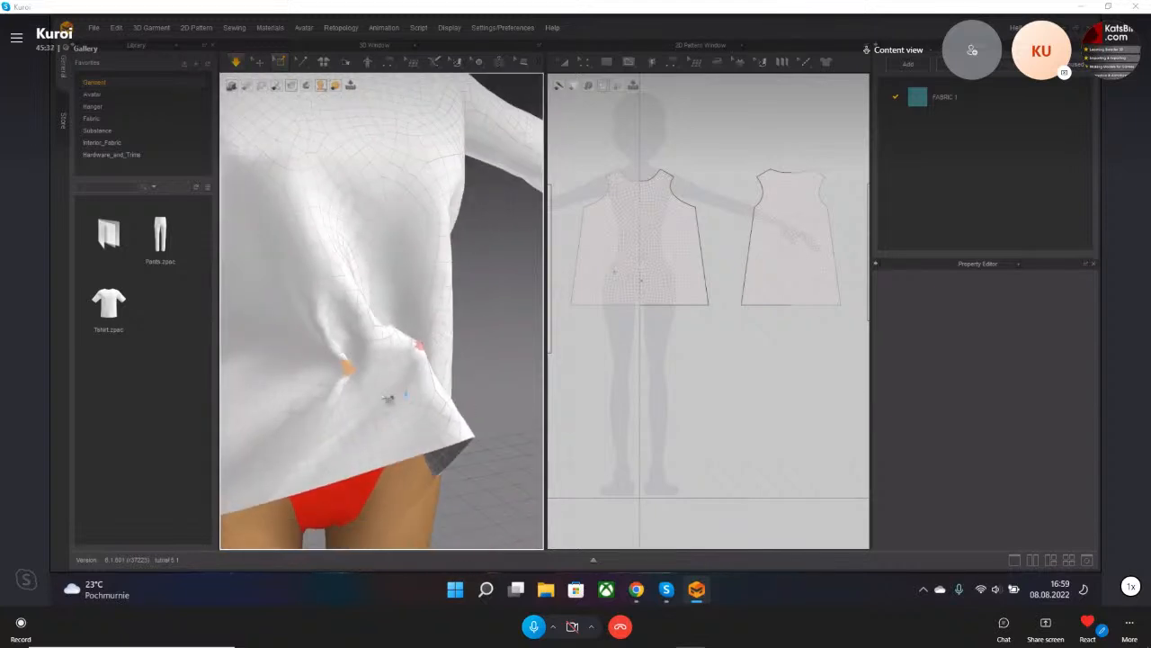
key(space)
right_drag(357, 379, 338, 374)
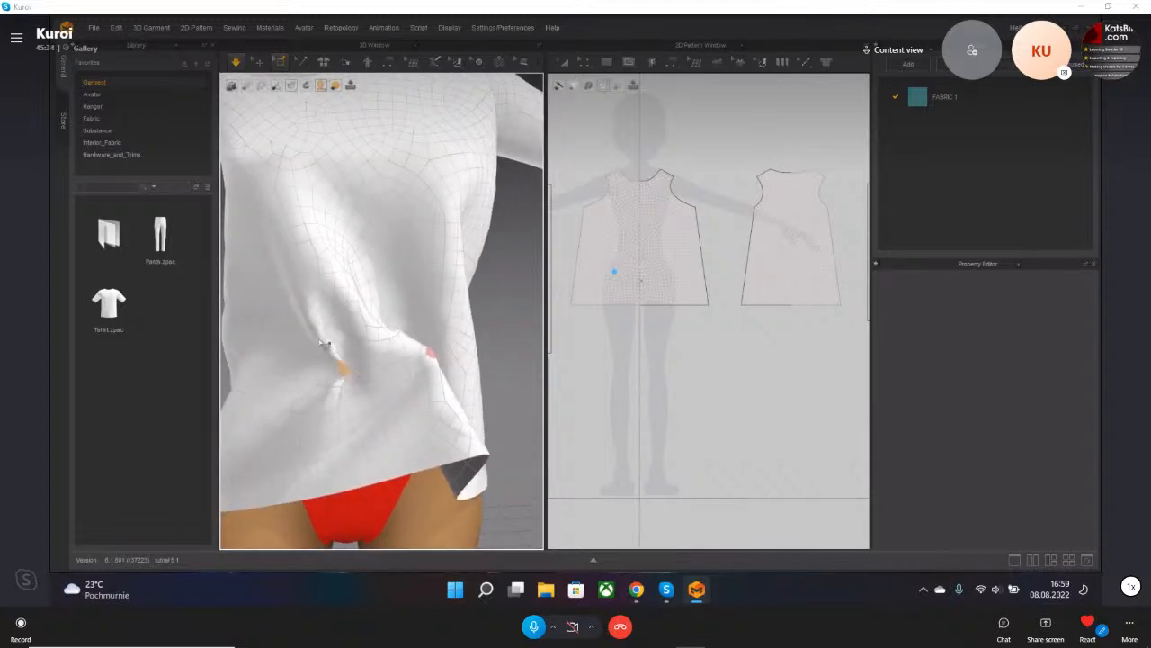
scroll(324, 344, down, 6)
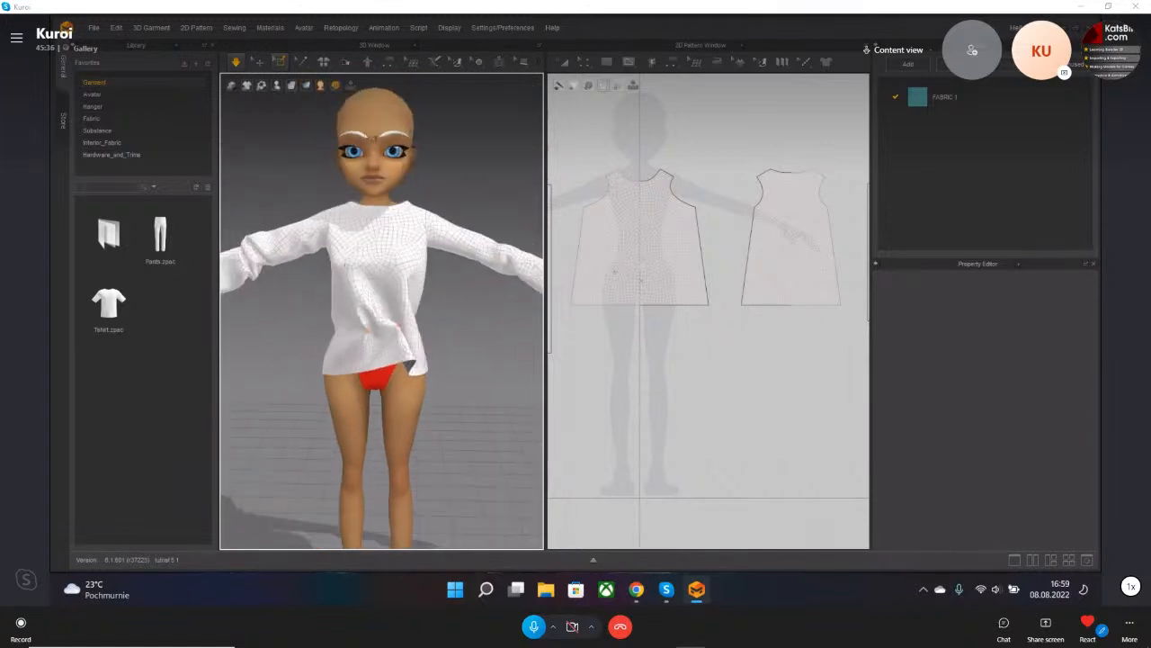
- Return to the normal selection tool, select the dress and sleeve patterns, and display the garment as Wireframe on Surface
key(q)
click(369, 250)
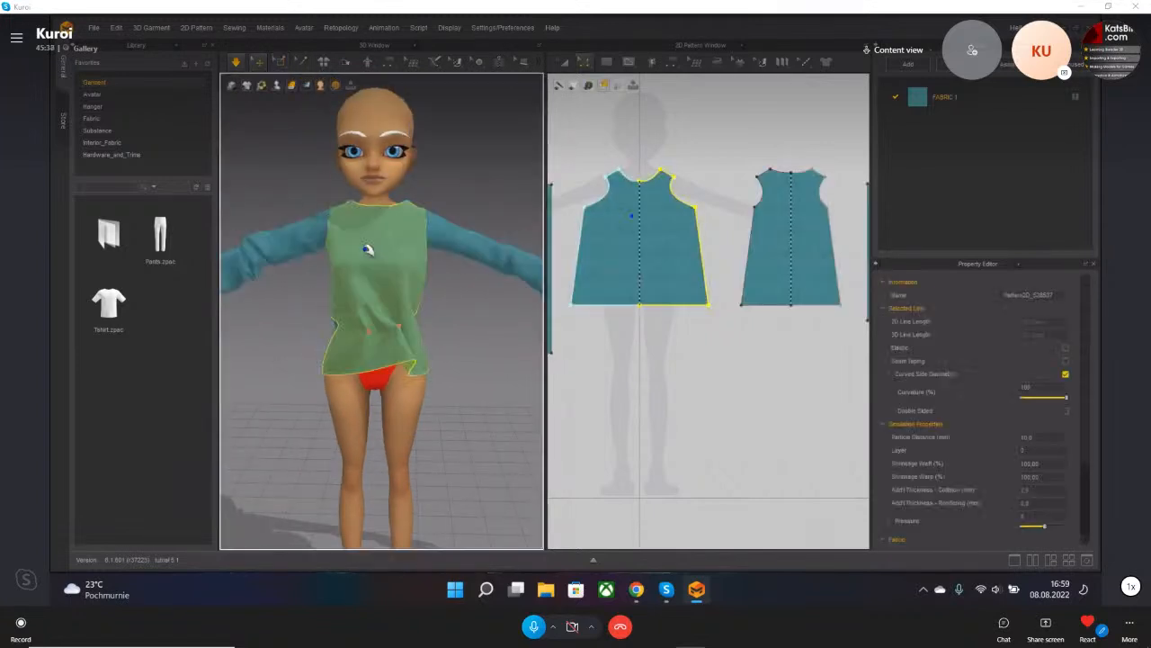
shift+click(299, 231)
shift+click(476, 239)
right_drag(477, 241, 394, 255)
shift+click(383, 260)
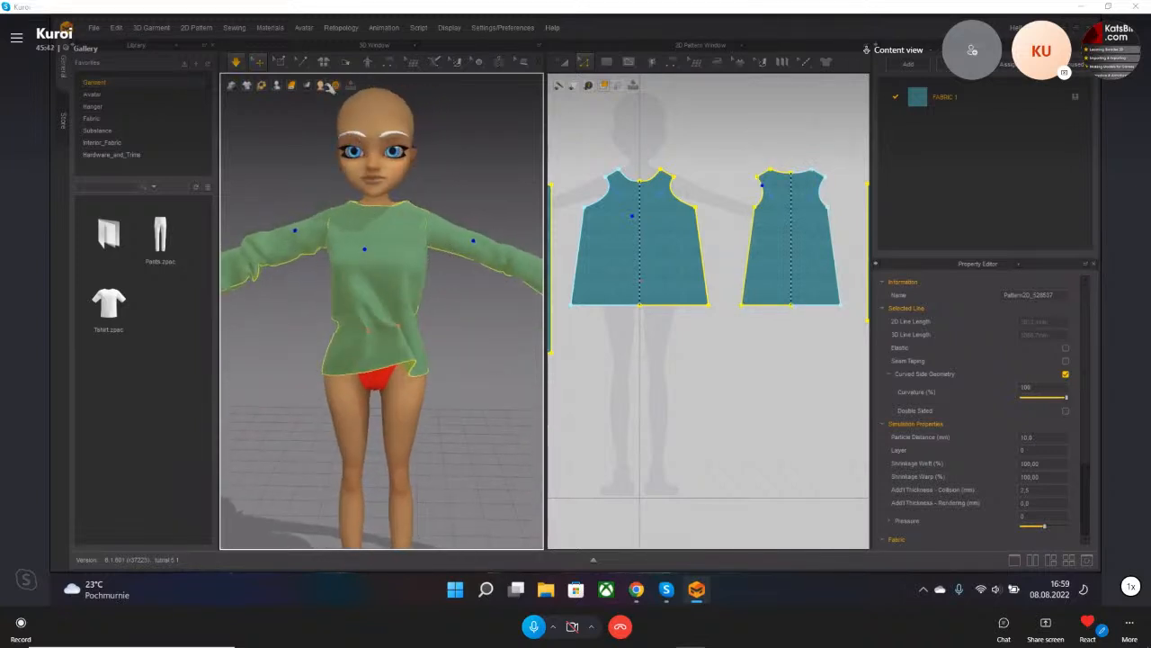
click(293, 85)
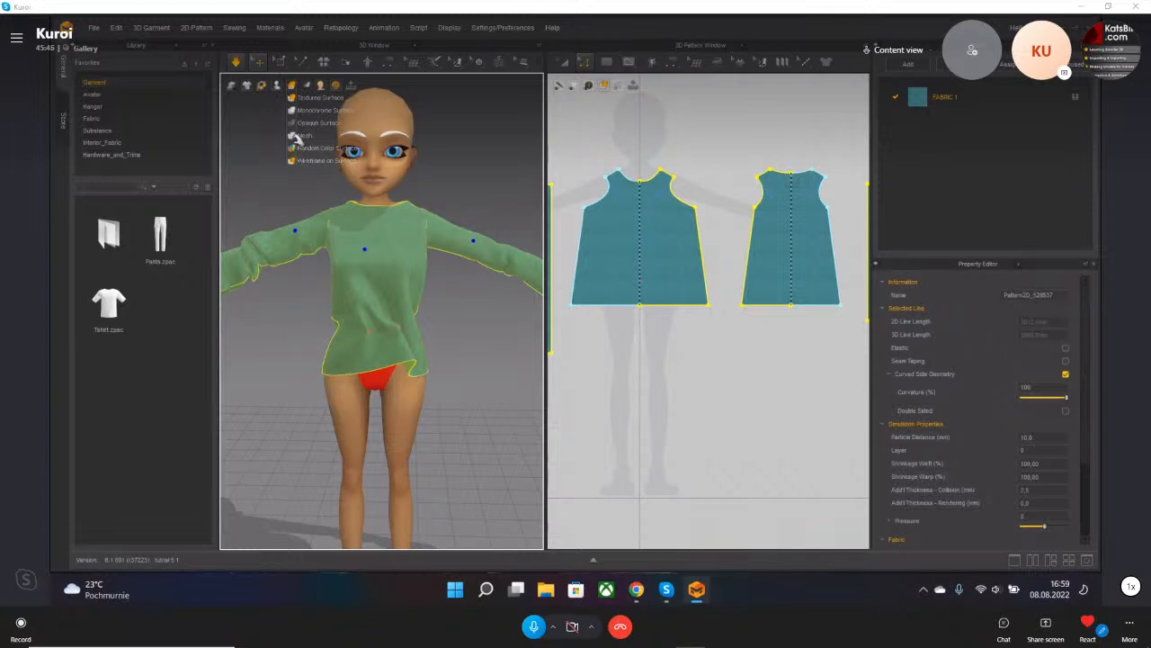
click(293, 92)
mouse_move(292, 84)
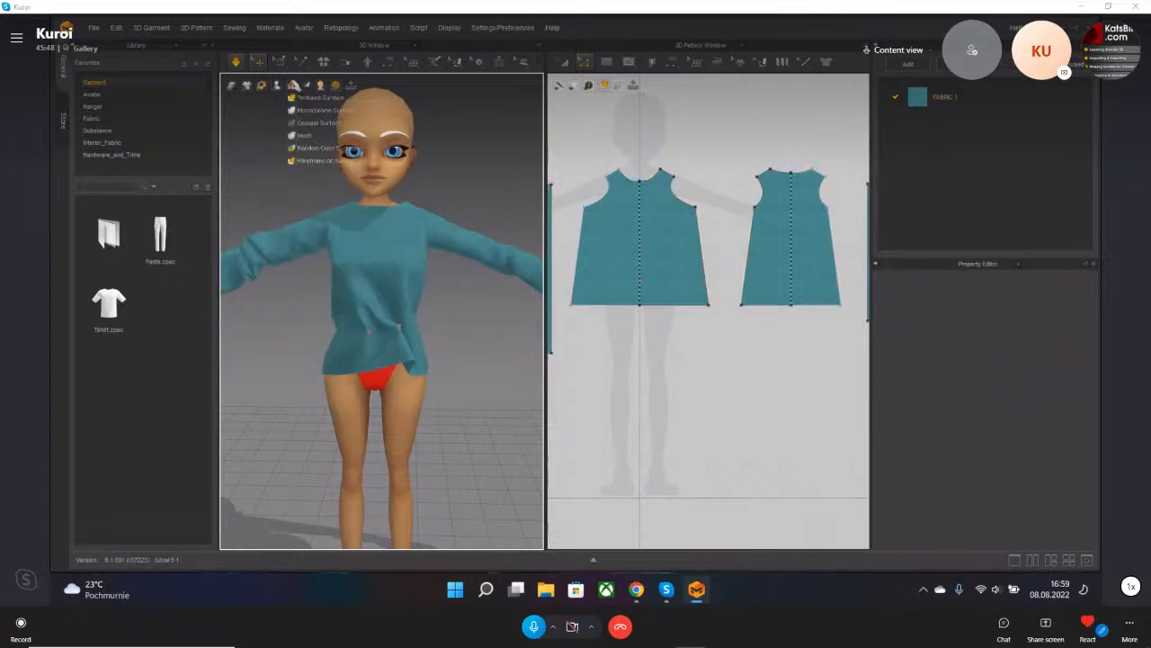
click(294, 160)
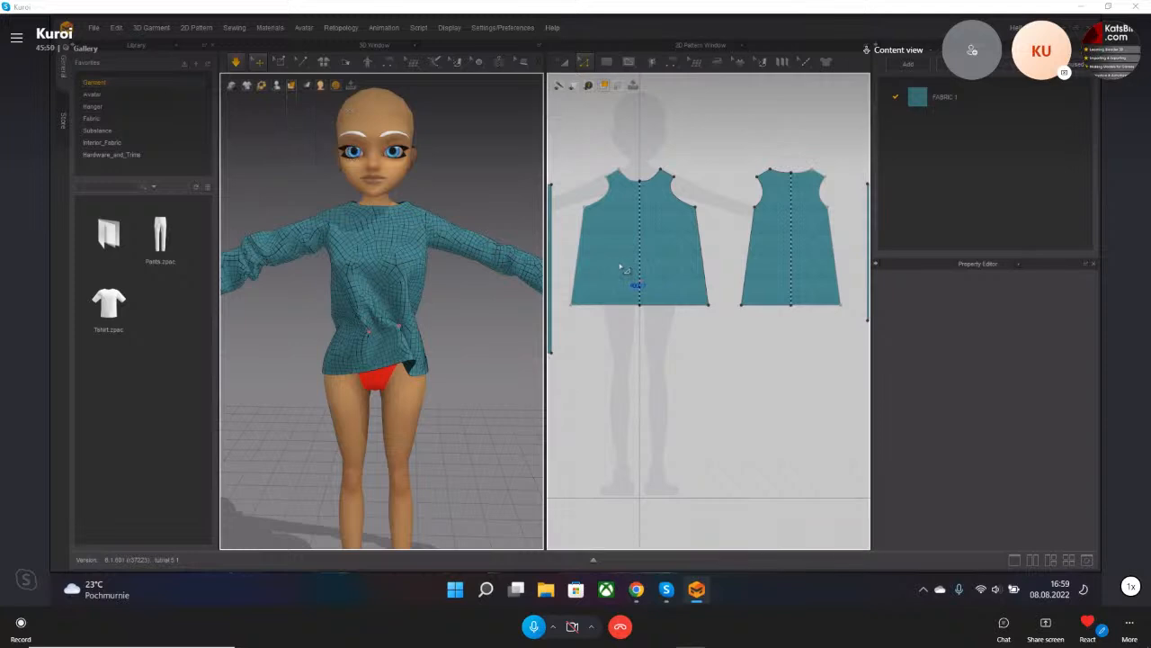
- Select all the garment patterns in the 2D view, apply Remeshing to them, and simulate the garment
click(563, 63)
scroll(629, 241, down, 4)
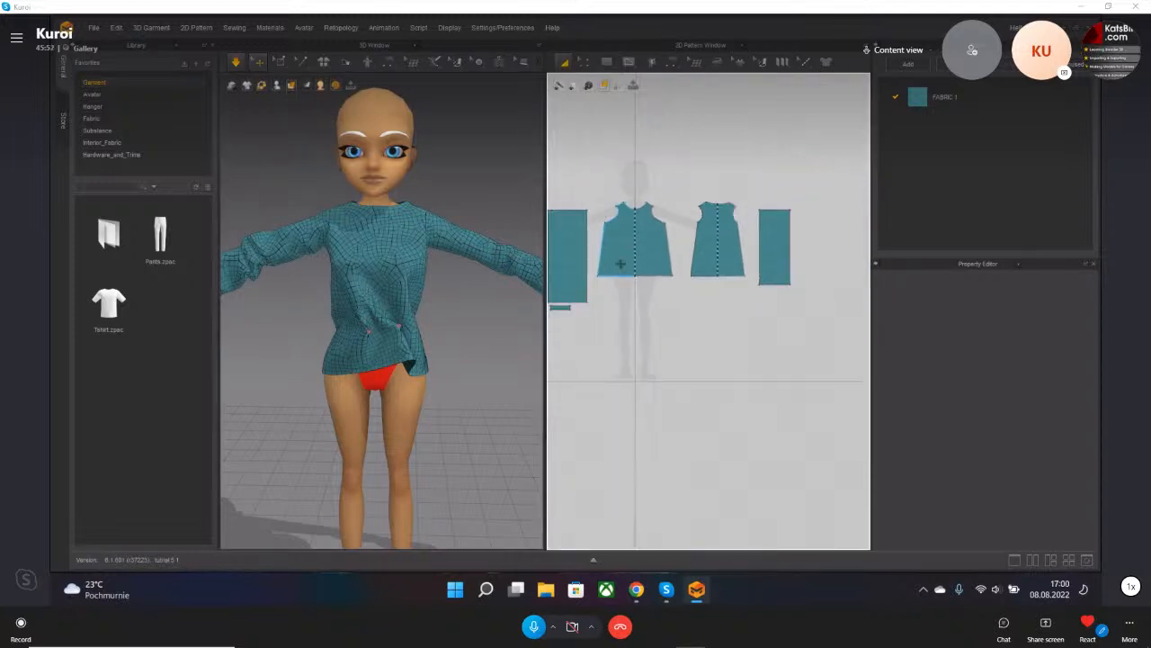
drag(580, 184, 560, 181)
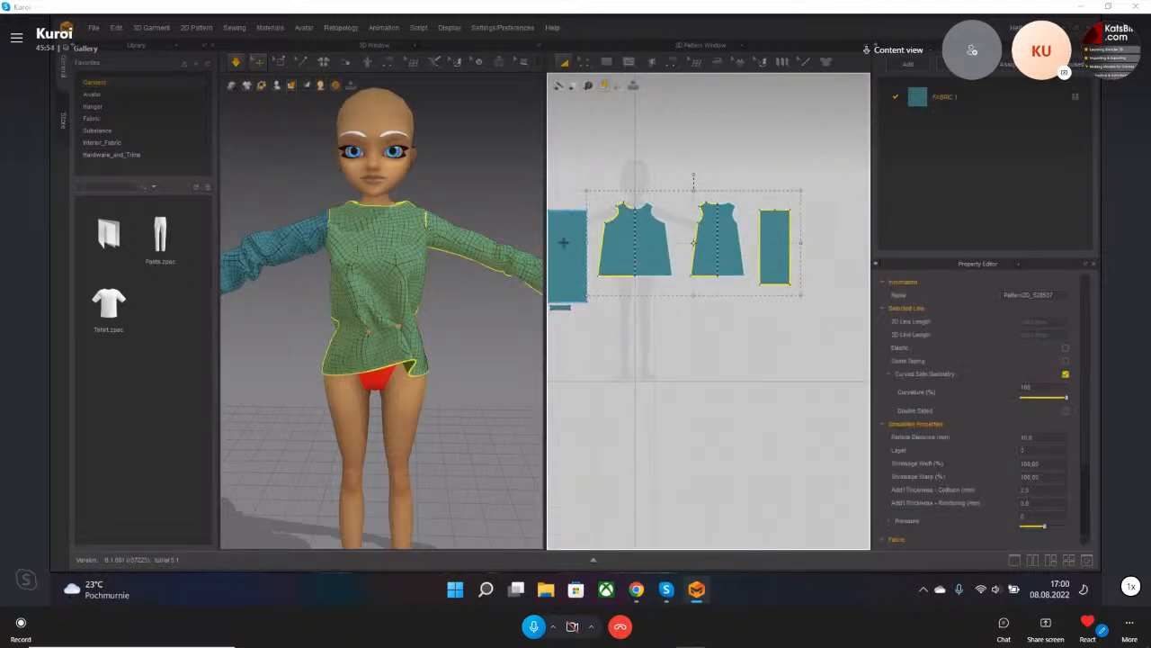
right_click(358, 244)
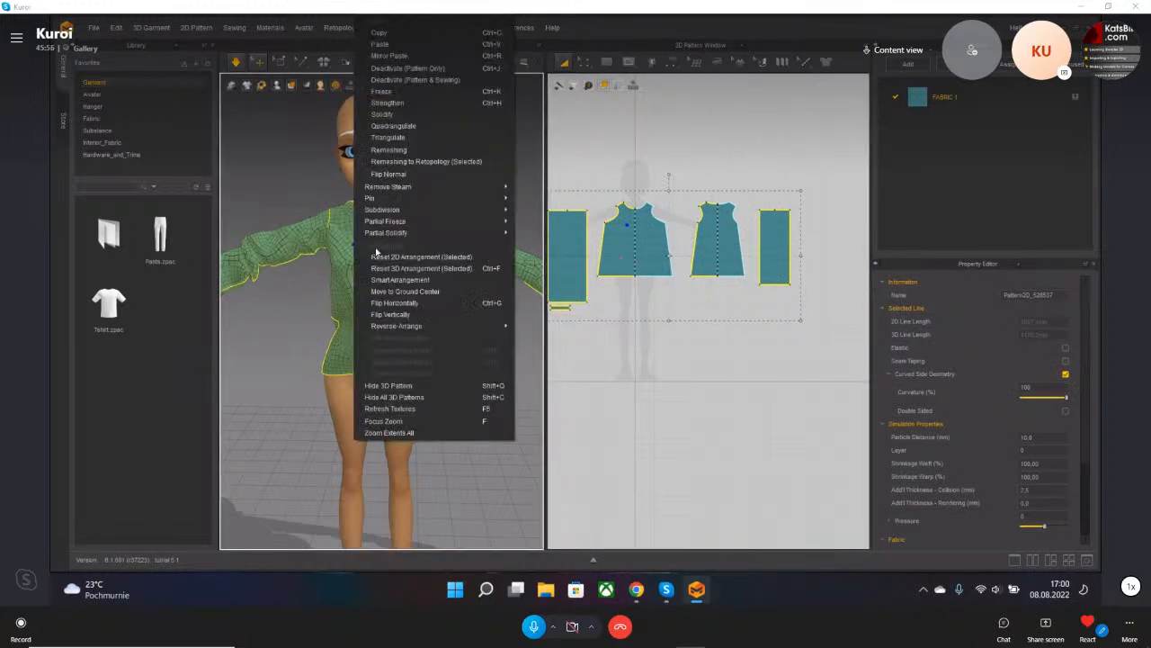
click(413, 152)
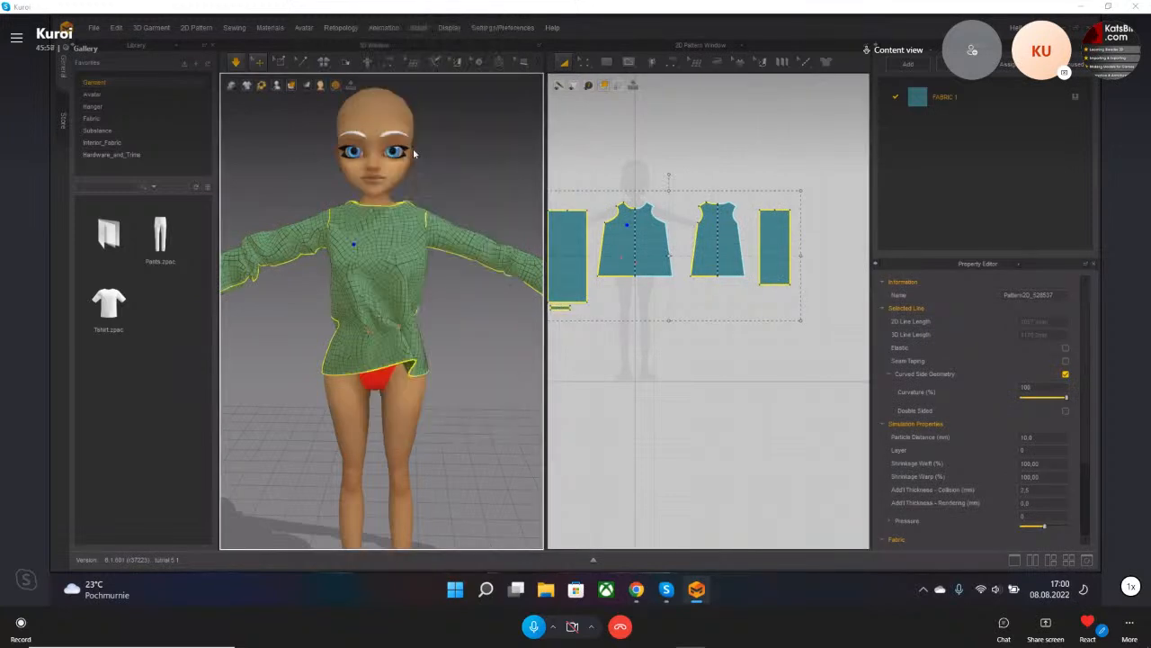
scroll(395, 216, up, 5)
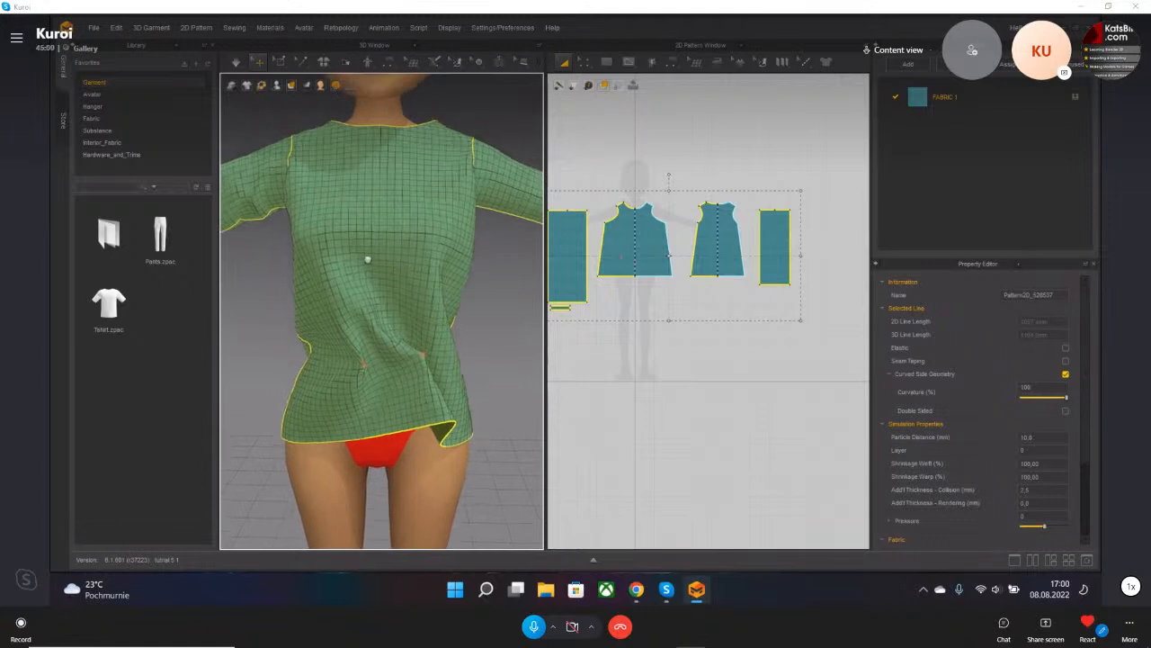
key(space)
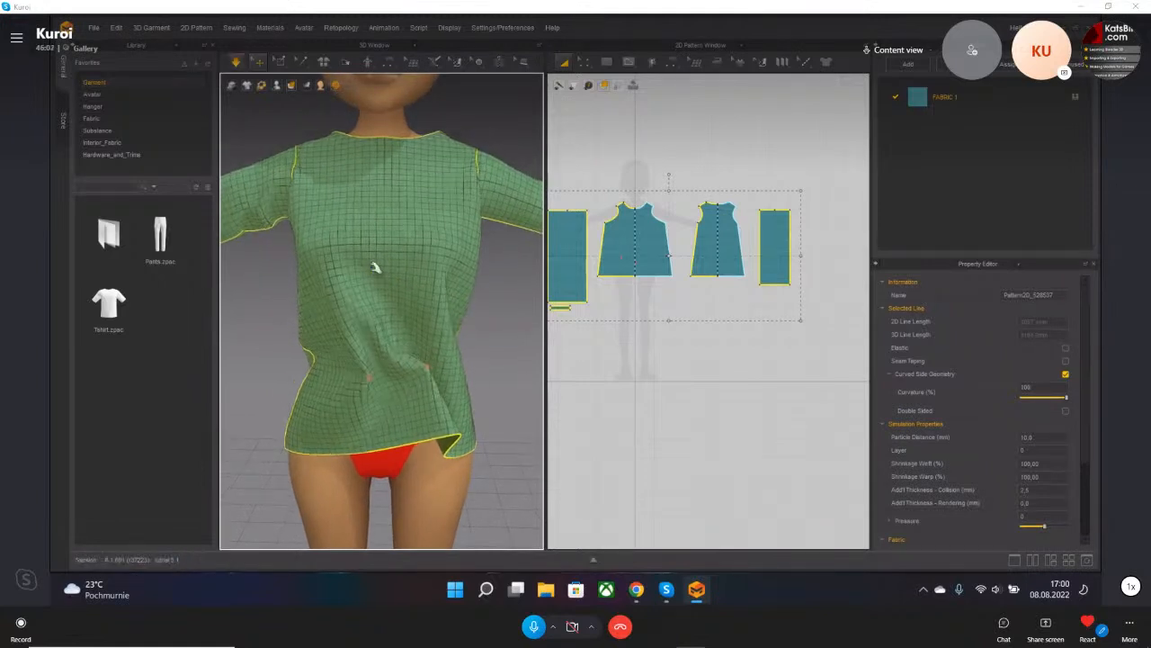
mouse_move(355, 351)
right_down()
mouse_move(397, 367)
mouse_move(335, 345)
right_up()
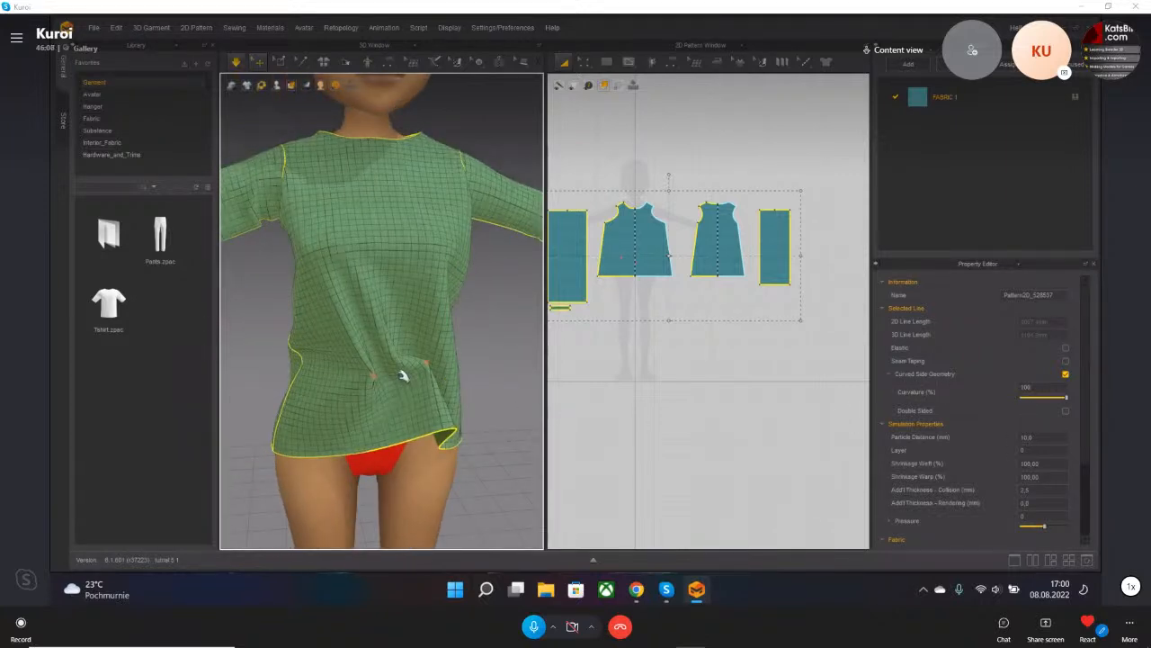
scroll(404, 368, down, 3)
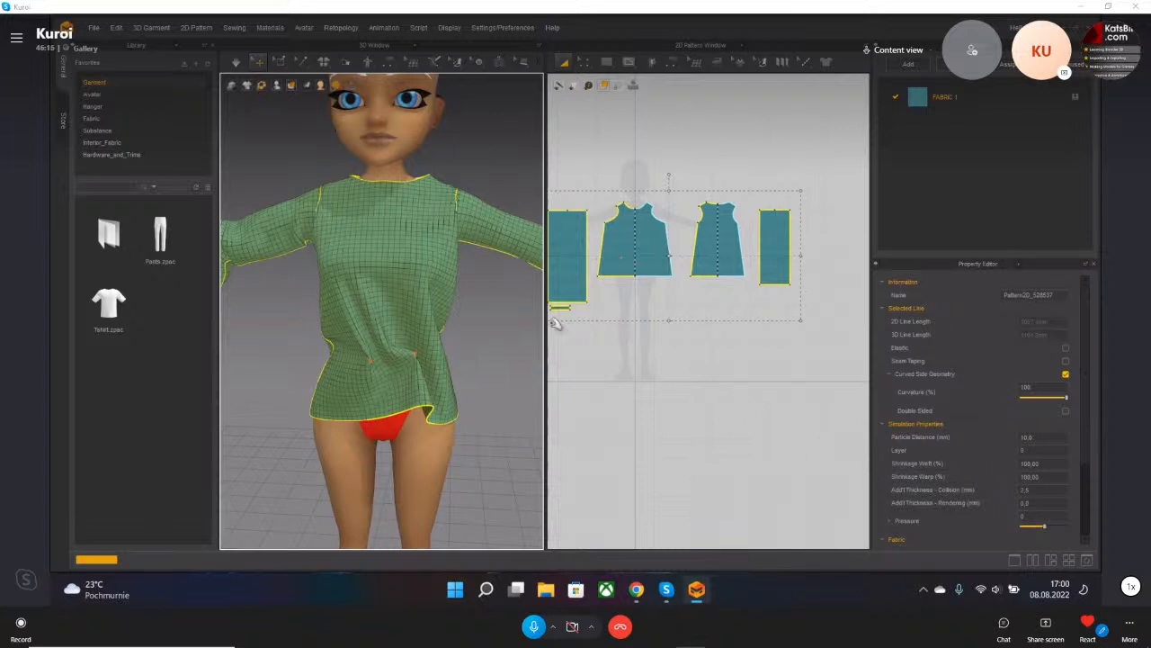
- Set the particle distance of all the selected patterns to 5 mm and simulate the garment with the denser mesh
drag(434, 284, 438, 288)
double_click(1033, 437)
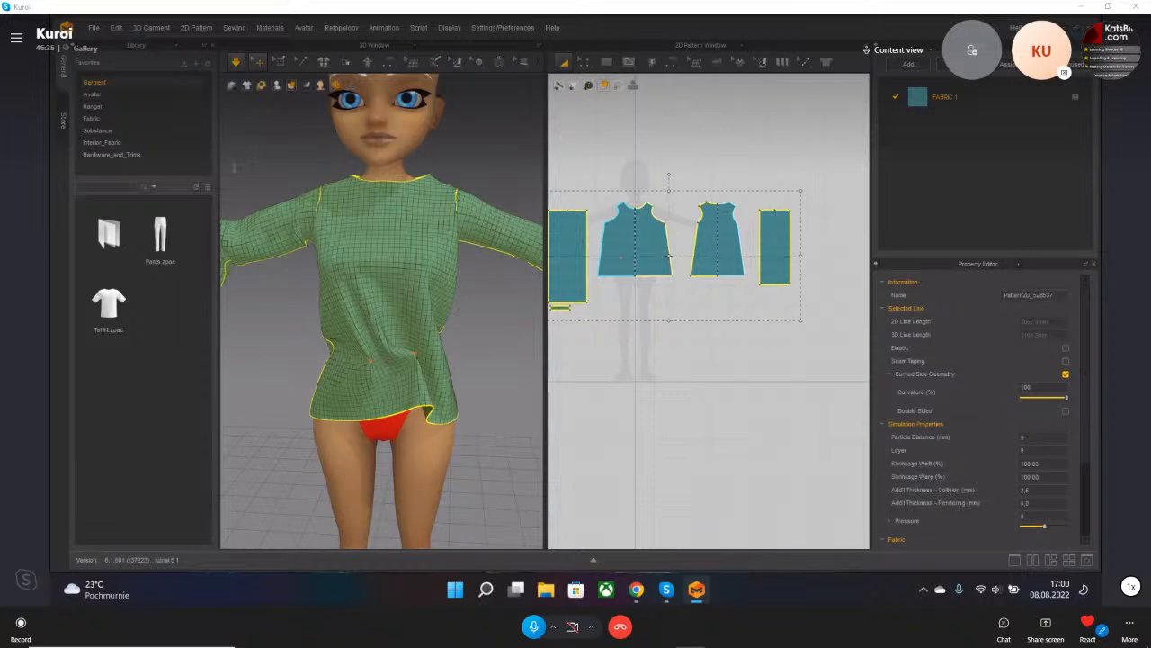
key(Return)
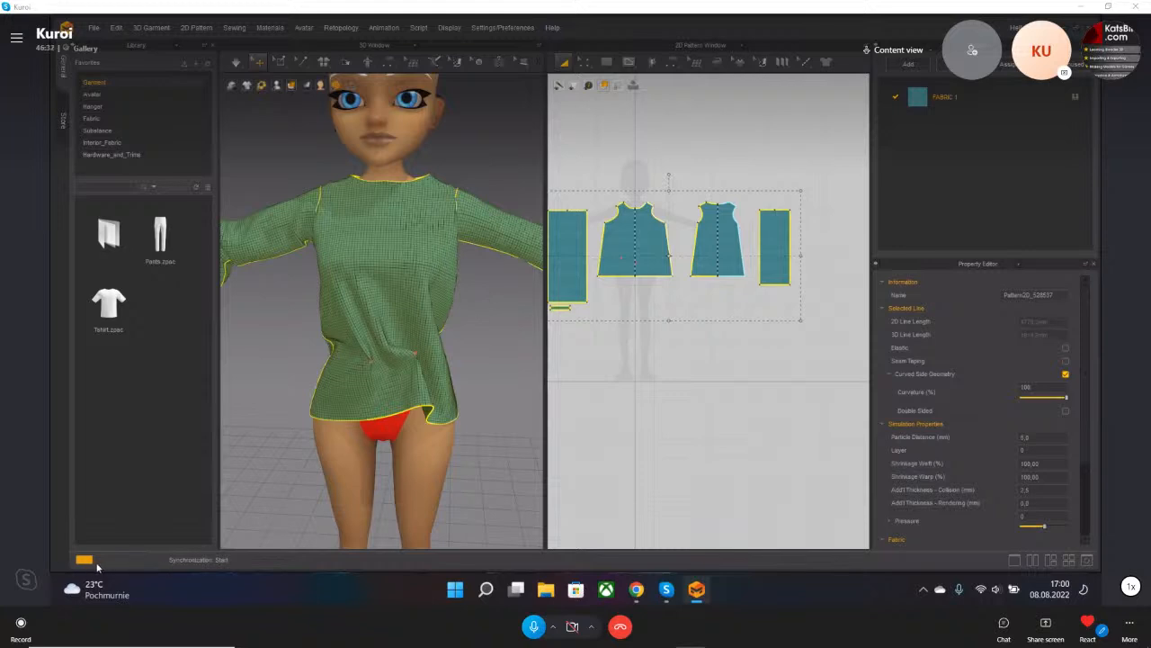
mouse_move(129, 578)
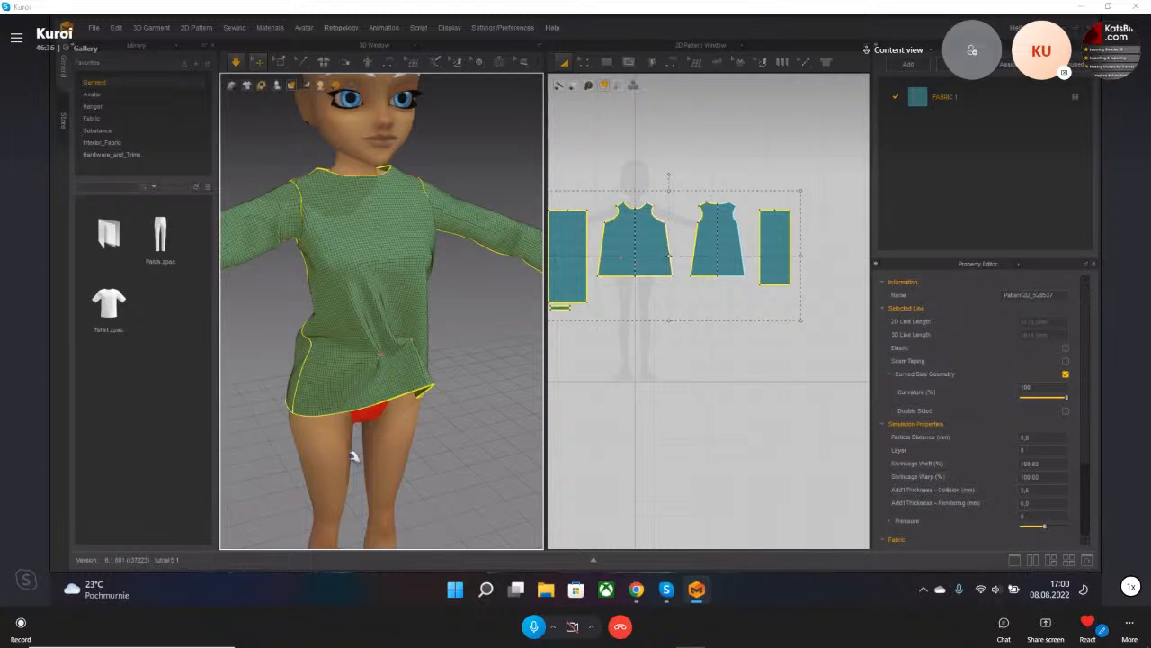
key(space)
key(2)
key(space)
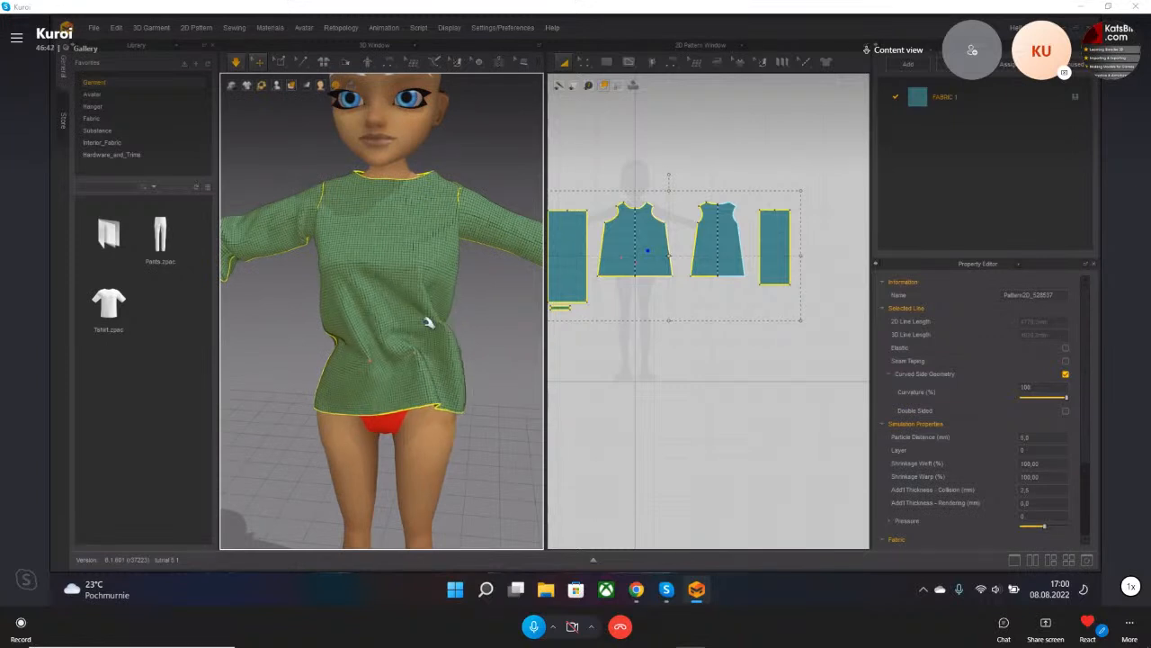
scroll(423, 331, up, 2)
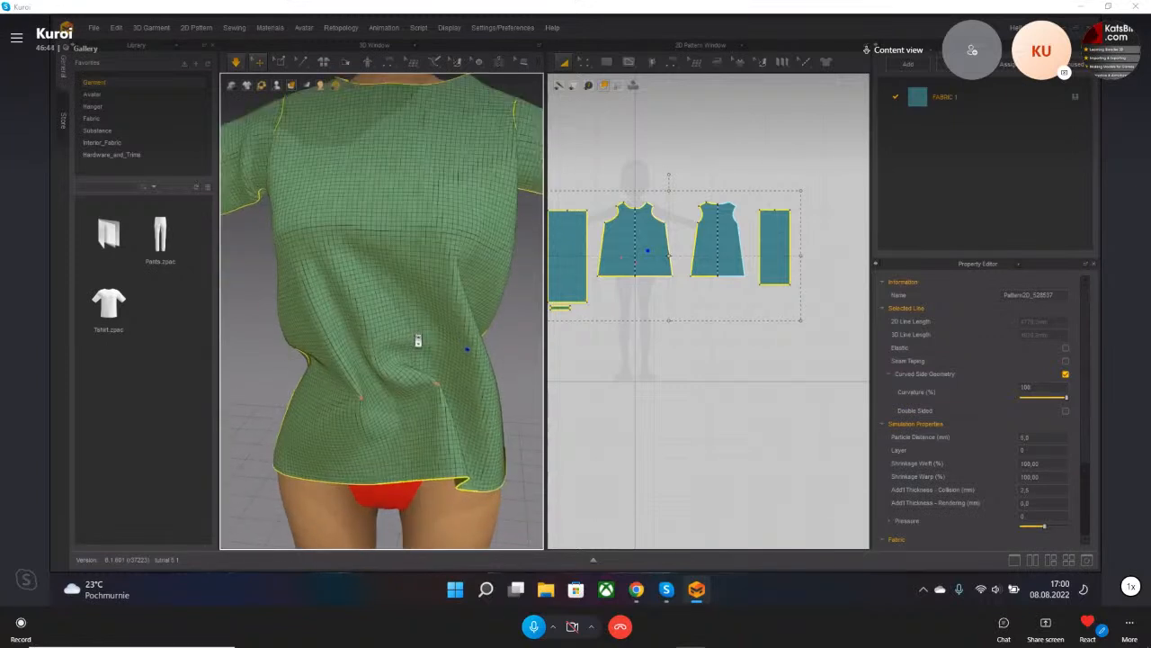
- Select the front, back and both sleeve patterns and try a particle distance of 10 mm before setting it to 20 mm
click(363, 402)
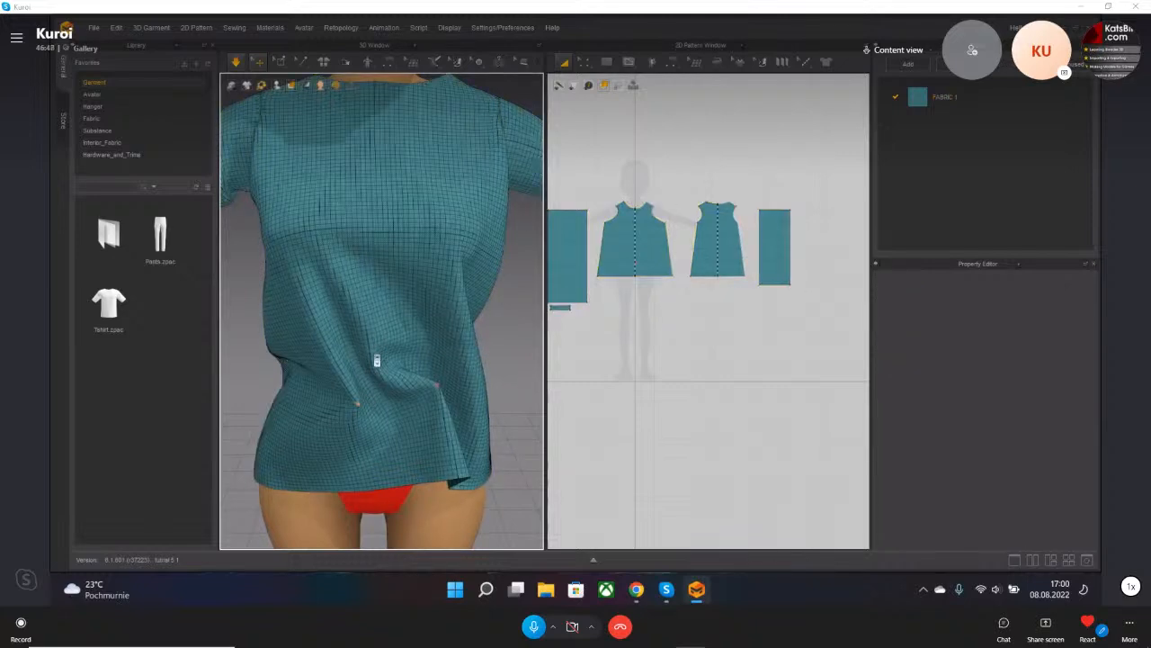
scroll(377, 360, down, 2)
click(387, 274)
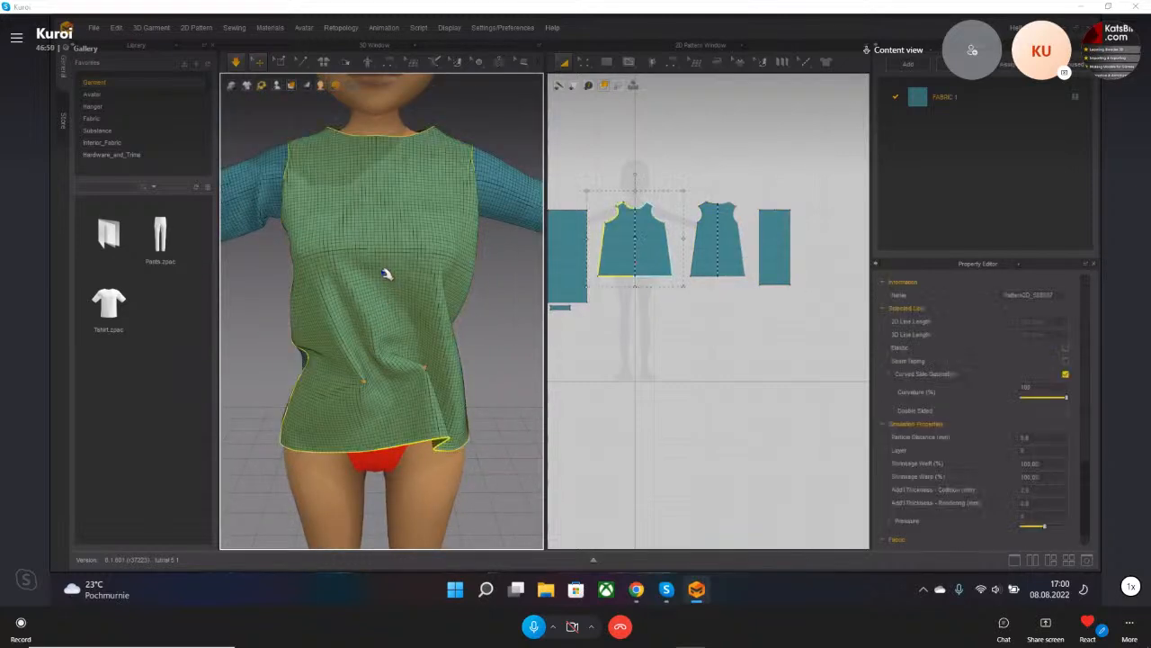
scroll(387, 273, down, 2)
shift+click(468, 214)
shift+click(256, 209)
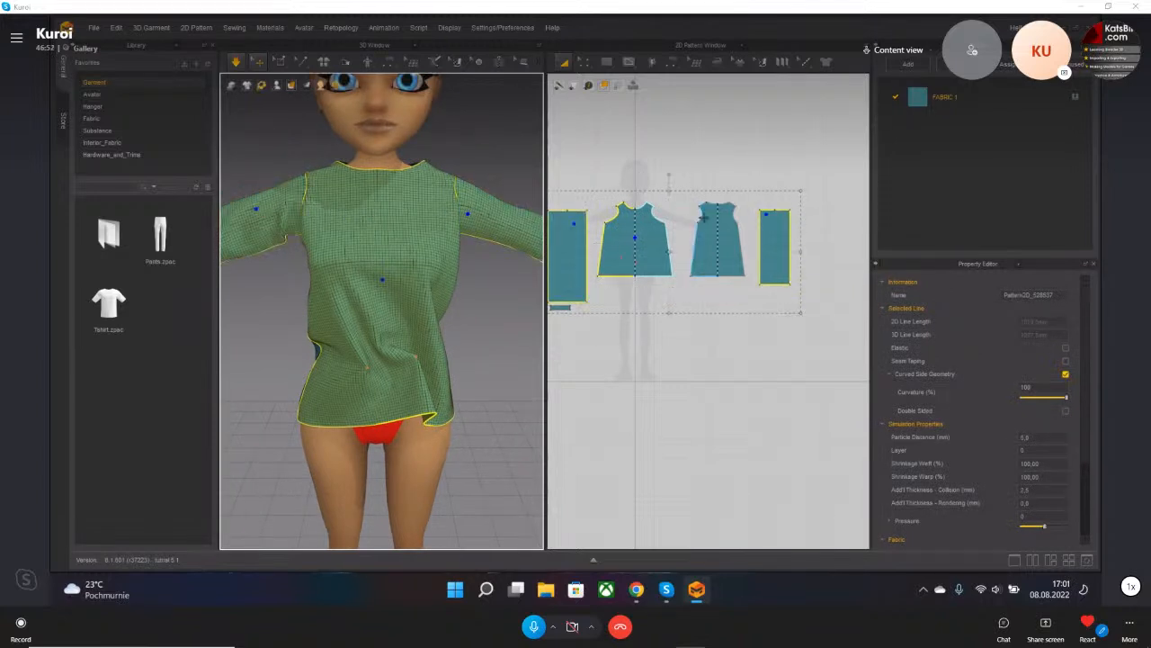
shift+click(711, 235)
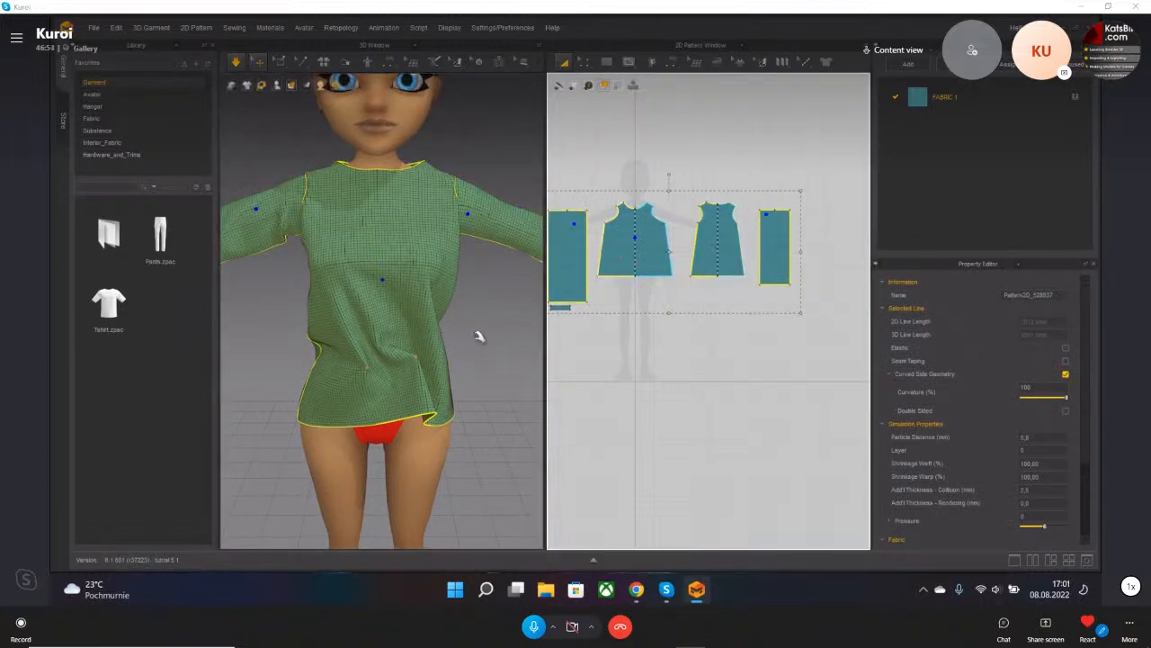
middle_drag(480, 336, 483, 354)
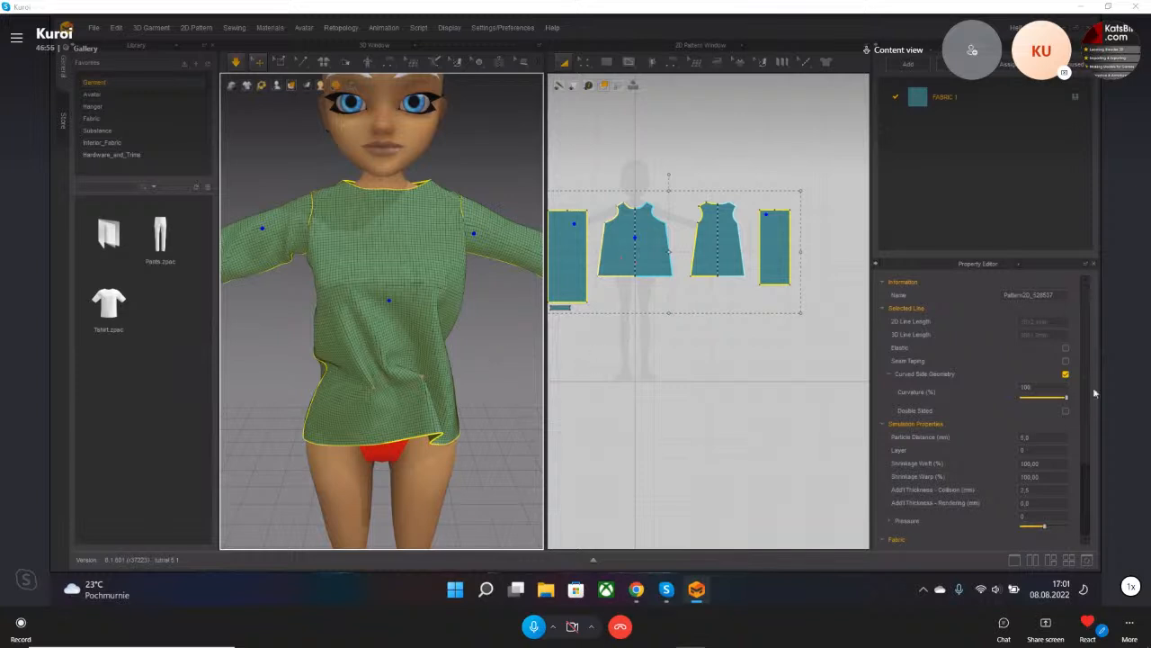
drag(1032, 439, 992, 440)
text(1)
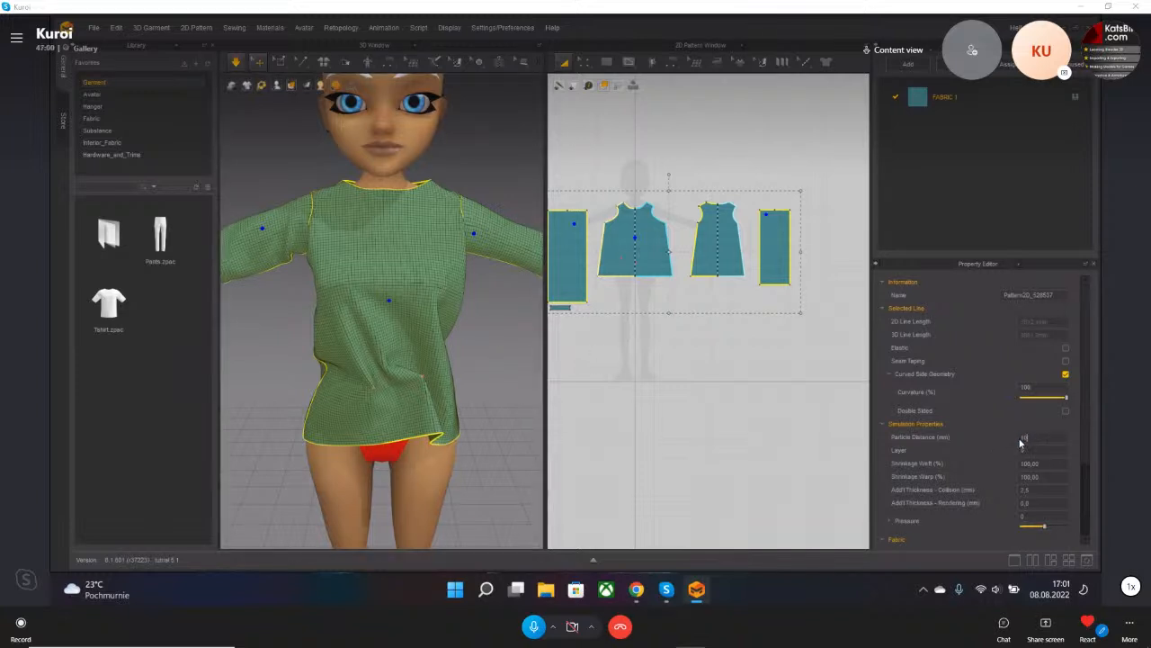
text(0)
key(Return)
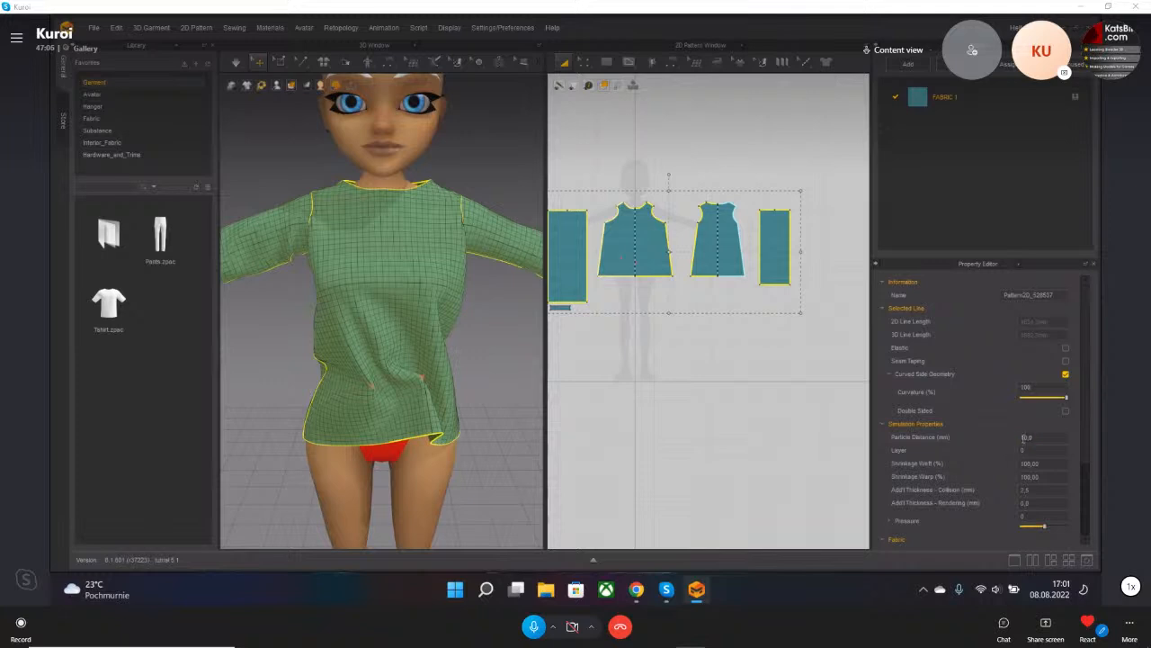
key(Return)
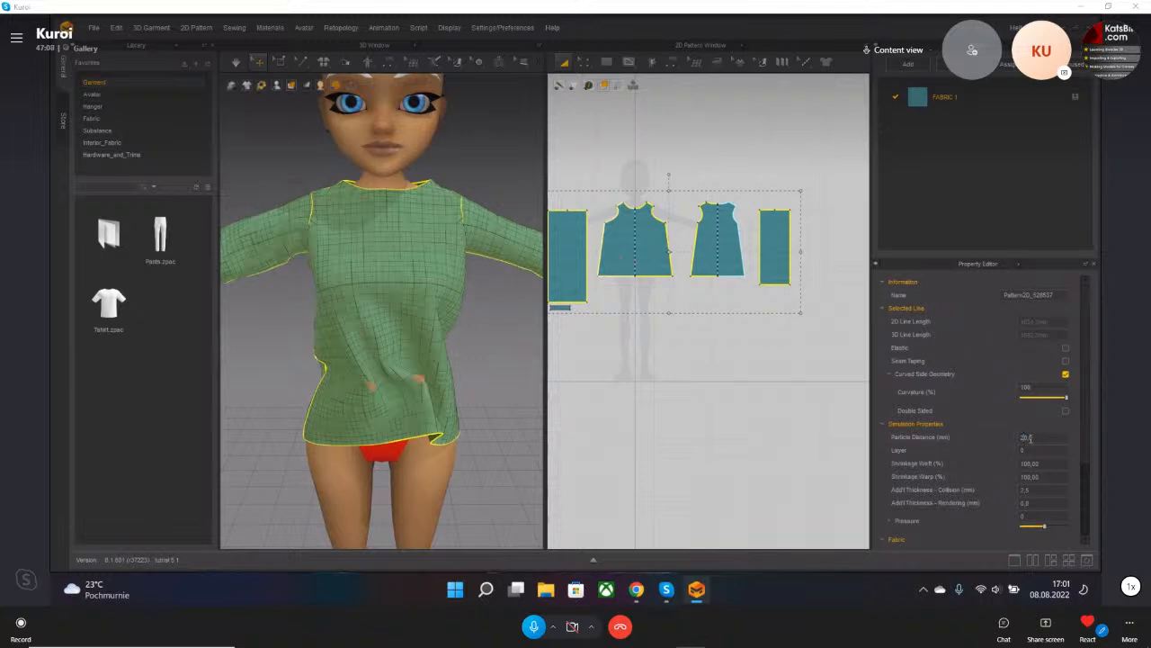
- Deselect the patterns, simulate the garment with the coarser mesh, and check it from several angles
click(464, 384)
mouse_move(465, 384)
right_down()
mouse_move(548, 403)
mouse_move(553, 390)
mouse_move(468, 397)
right_up()
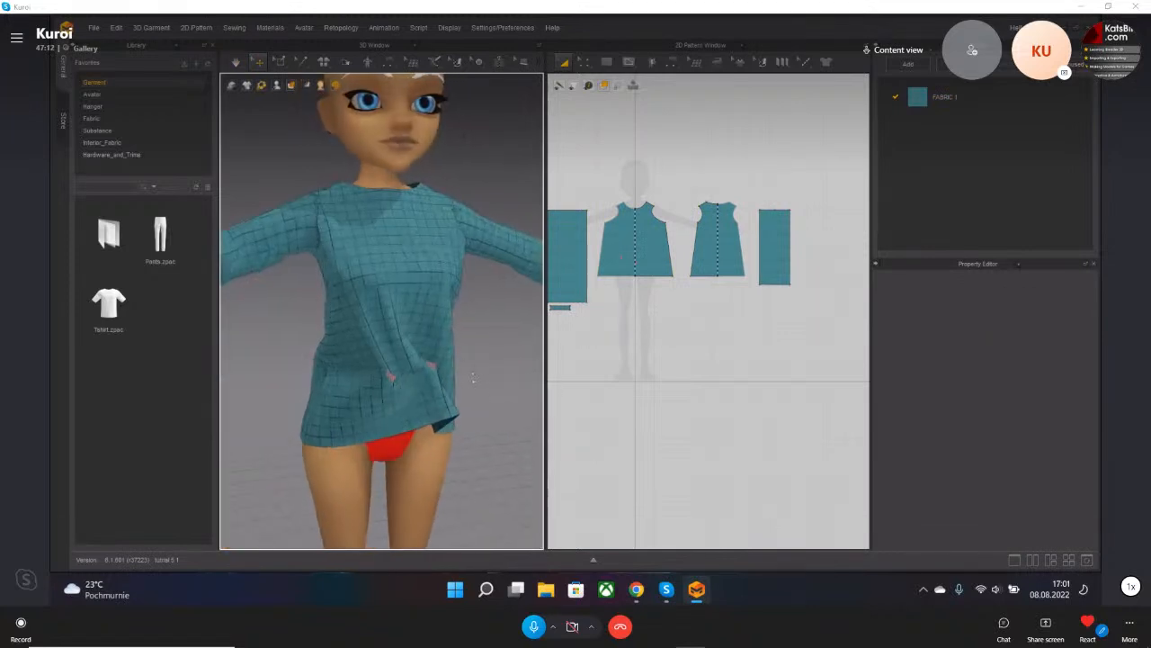
scroll(411, 387, up, 3)
scroll(404, 400, down, 5)
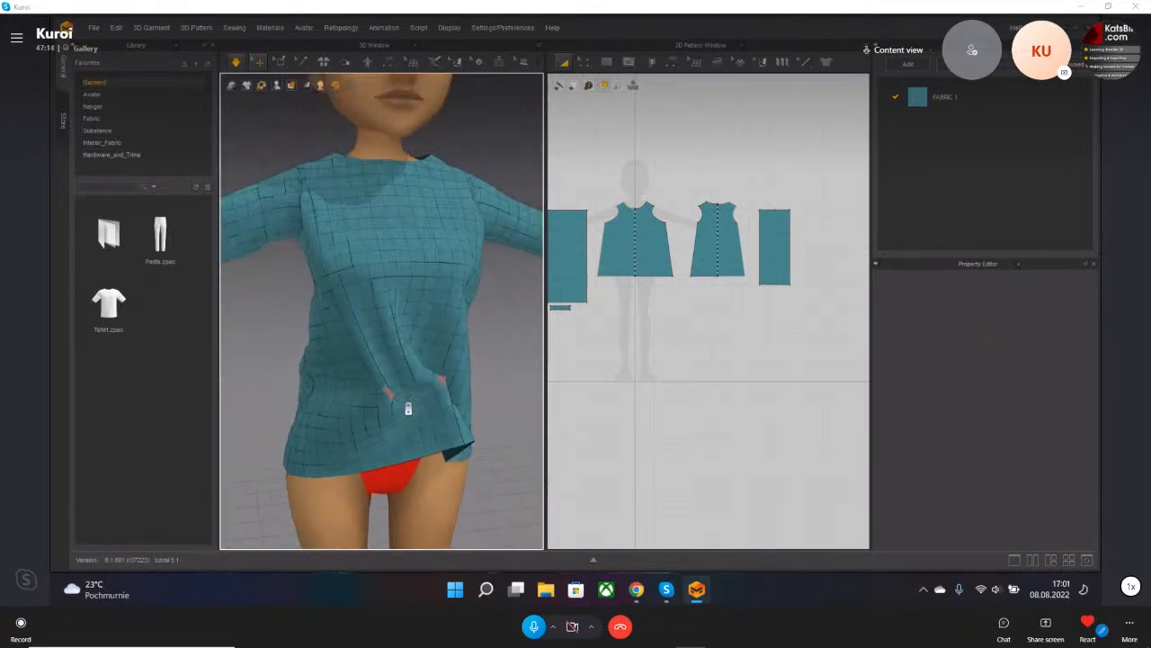
right_drag(441, 442, 464, 425)
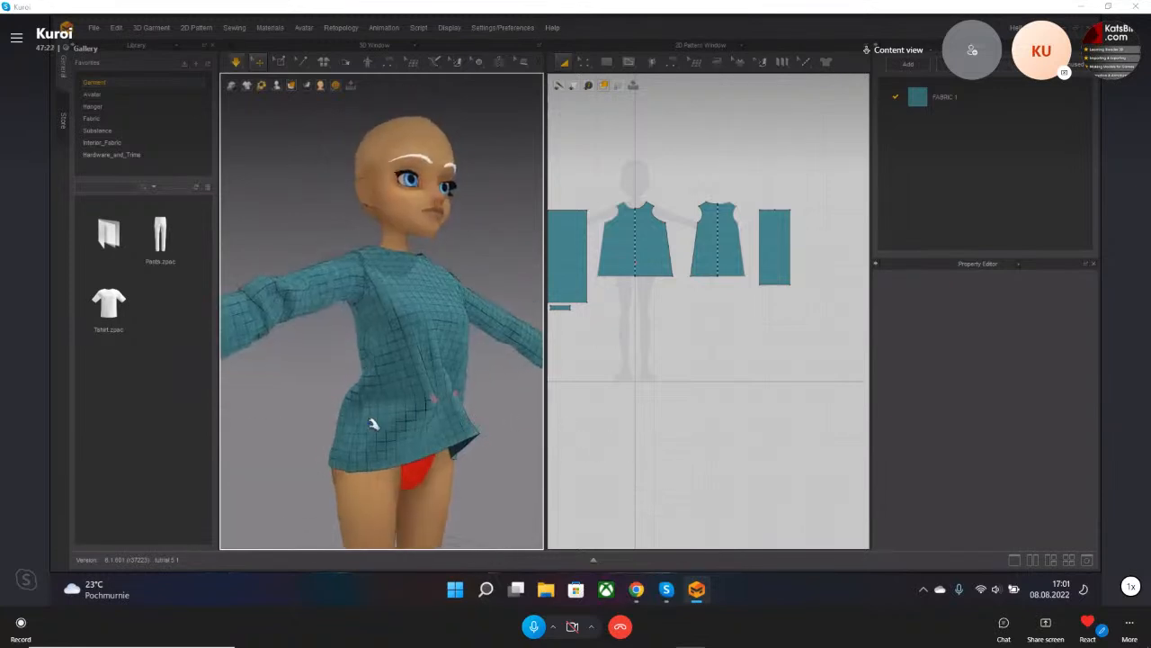
middle_drag(390, 424, 491, 441)
right_drag(492, 442, 383, 390)
key(space)
middle_drag(491, 446, 377, 442)
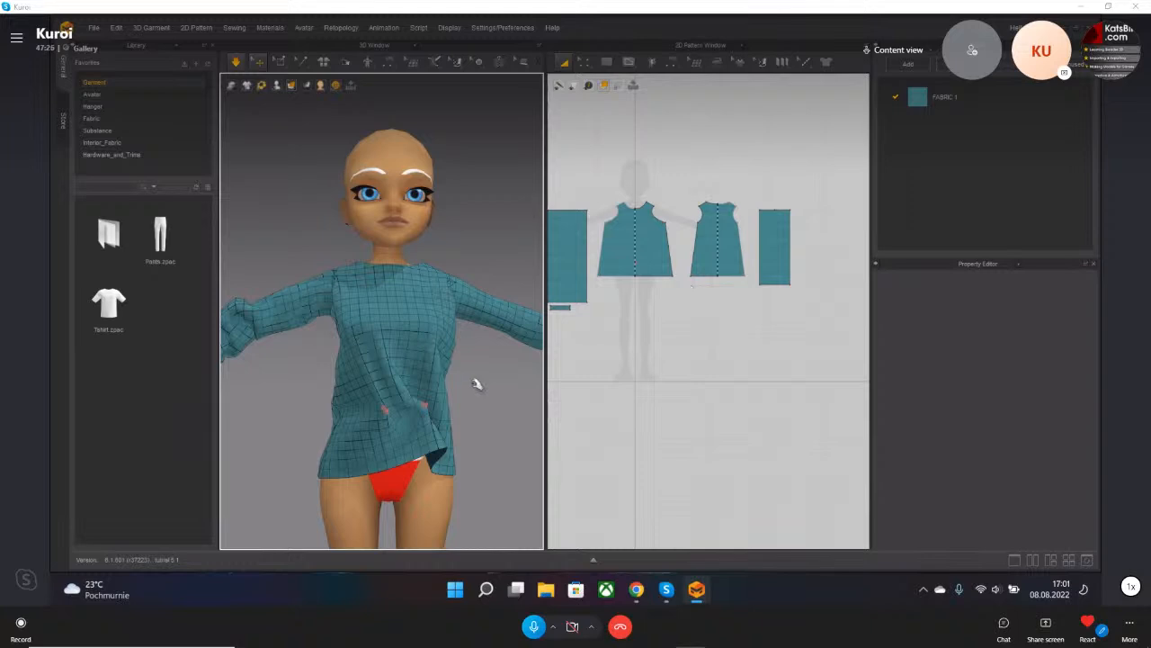
- Select the front pattern, set its particle distance to 10 mm, and simulate the garment with the finer front mesh
click(411, 360)
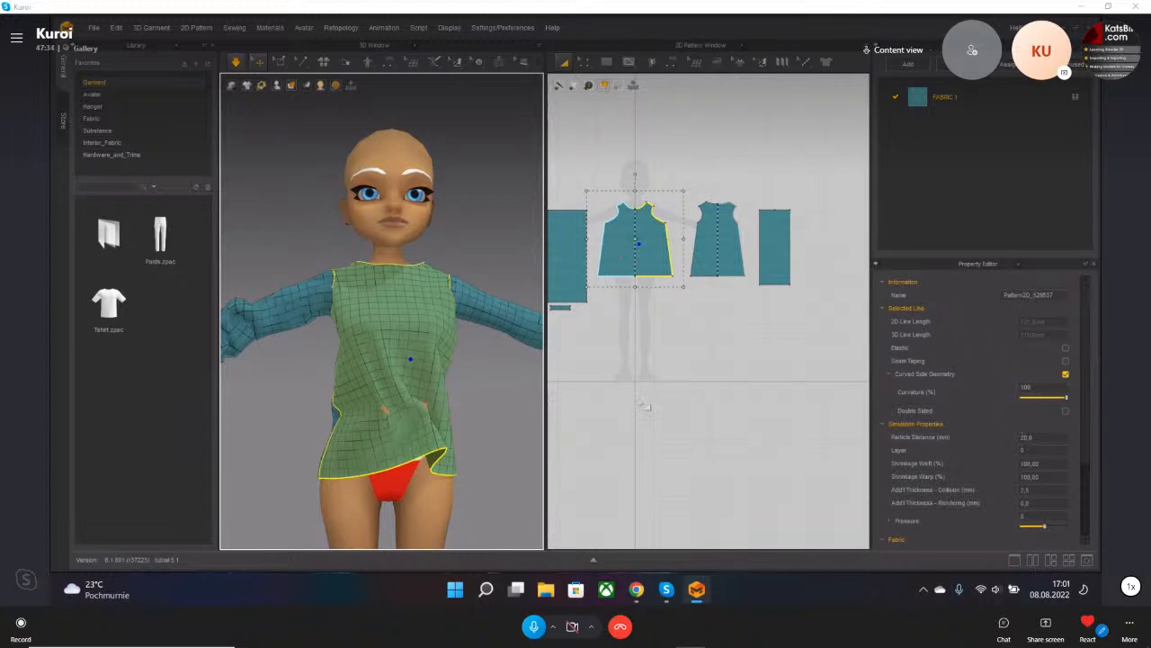
scroll(432, 364, up, 2)
key(space)
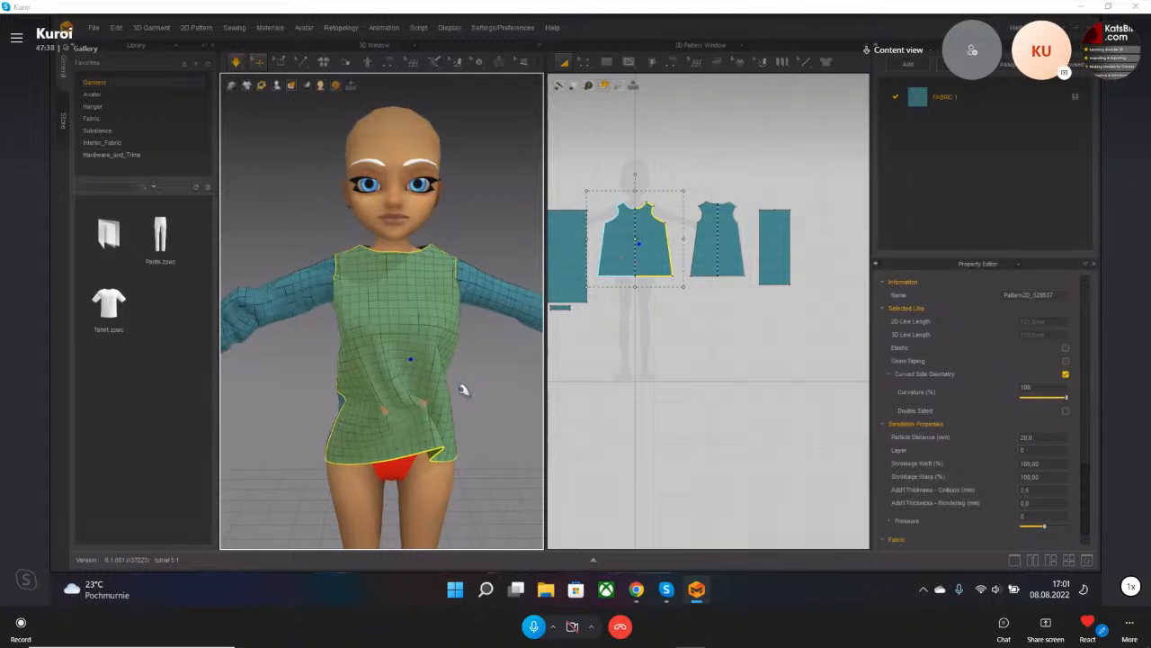
double_click(1023, 436)
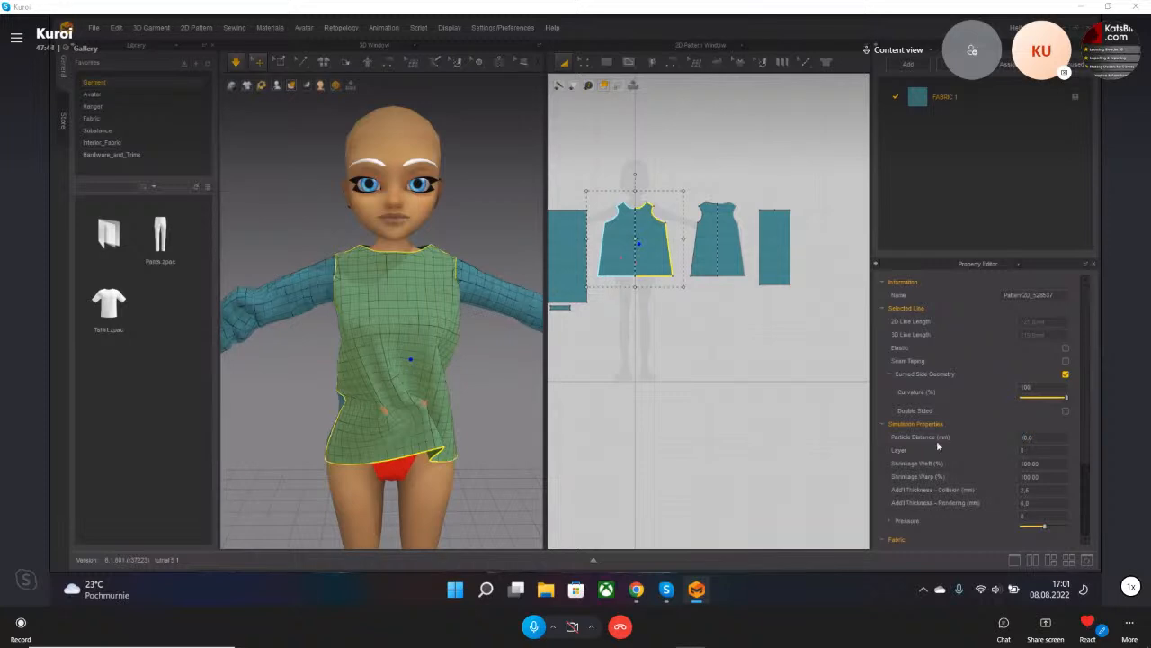
scroll(461, 405, up, 2)
middle_drag(462, 404, 461, 374)
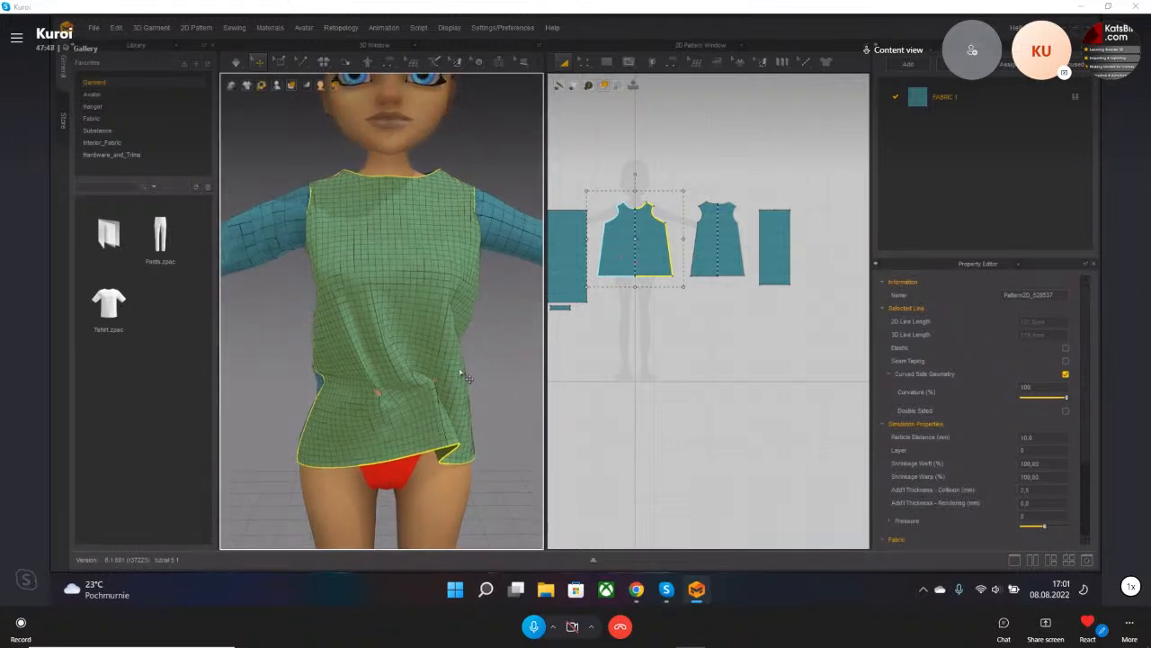
right_drag(385, 373, 441, 379)
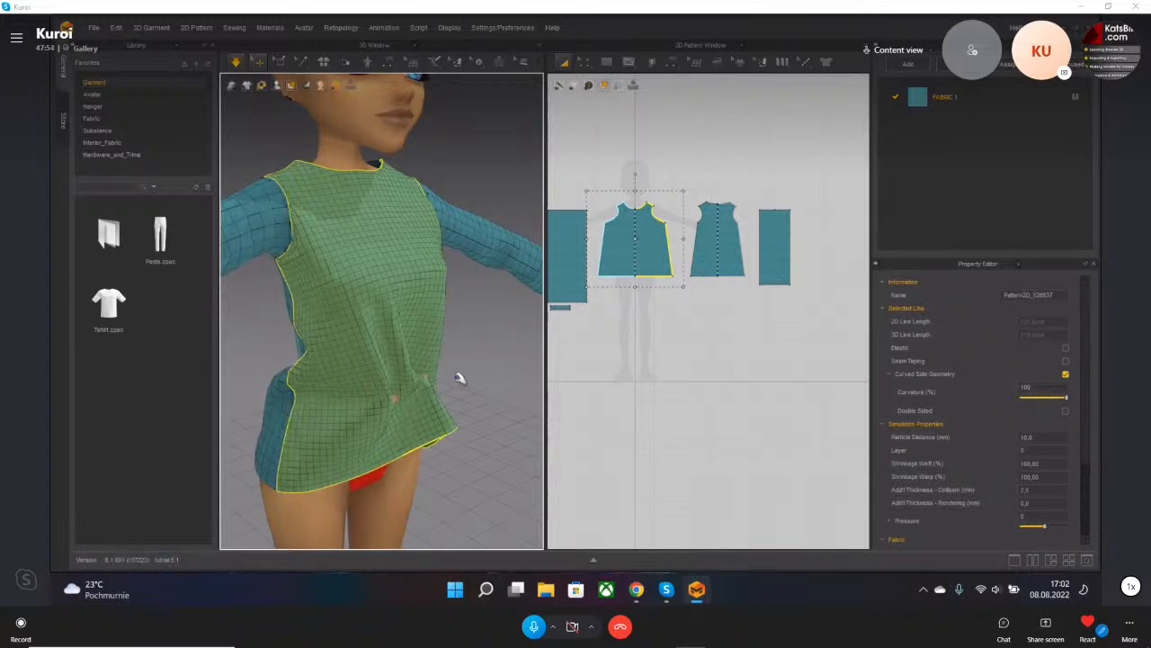
double_click(1043, 437)
right_drag(366, 388, 390, 347)
right_drag(482, 409, 435, 413)
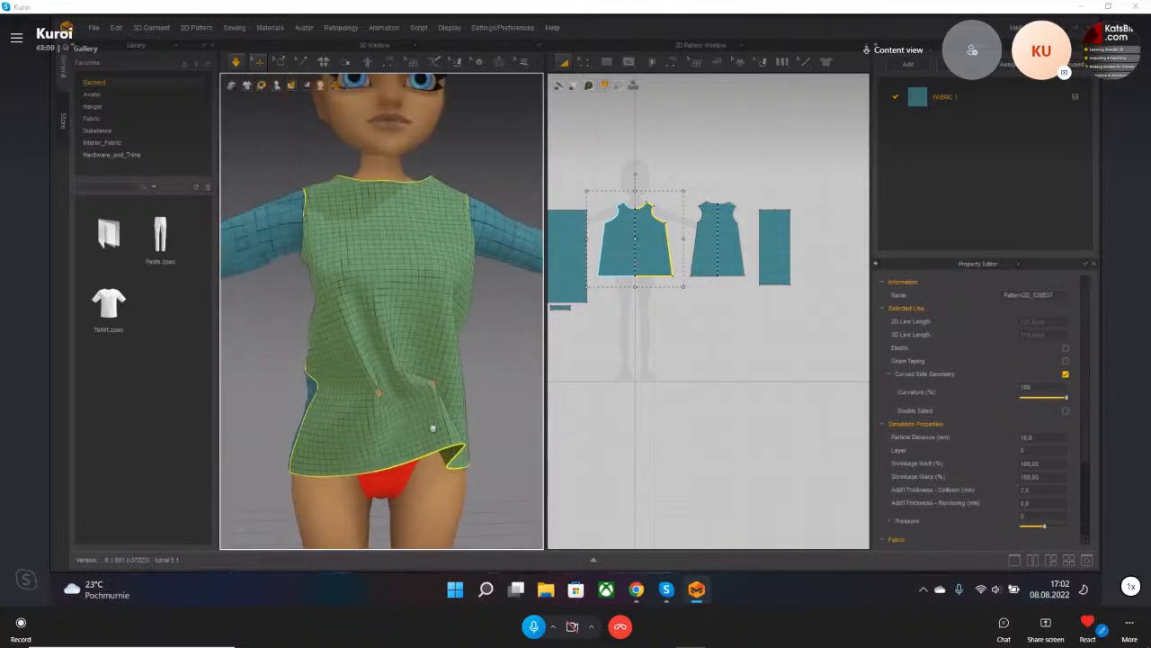
middle_drag(432, 426, 358, 439)
- Select the sleeve on the avatar's left arm and compare its mesh with that of the front panel
click(437, 244)
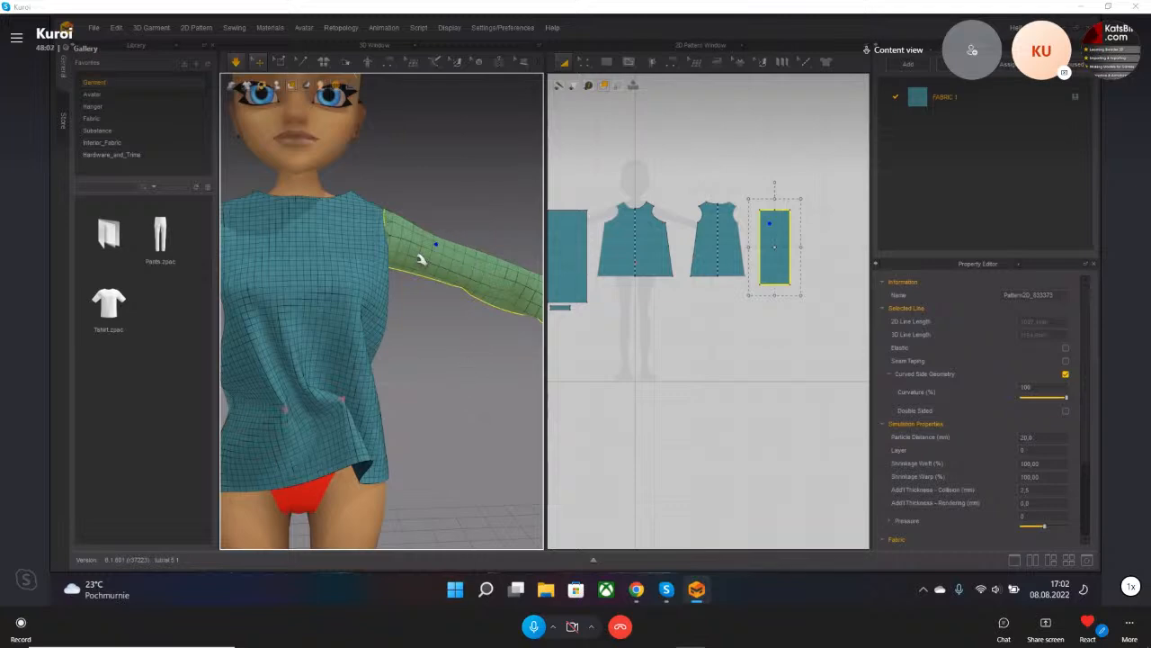
right_drag(424, 378, 404, 411)
middle_drag(404, 411, 454, 389)
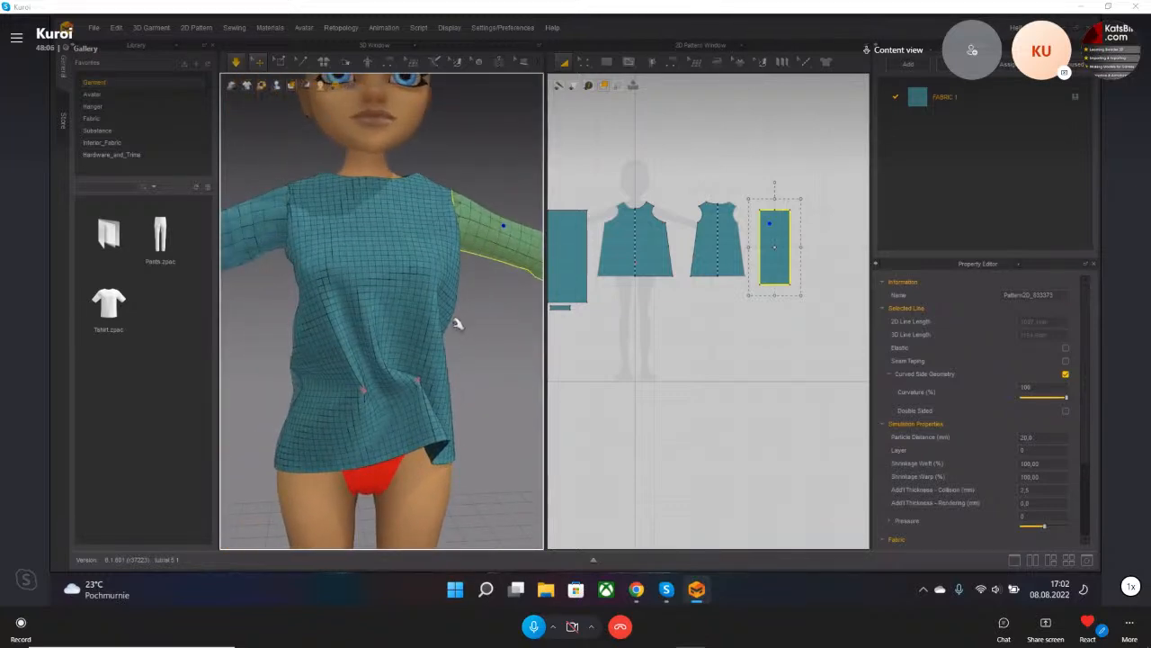
middle_drag(475, 254, 463, 323)
right_drag(465, 324, 458, 329)
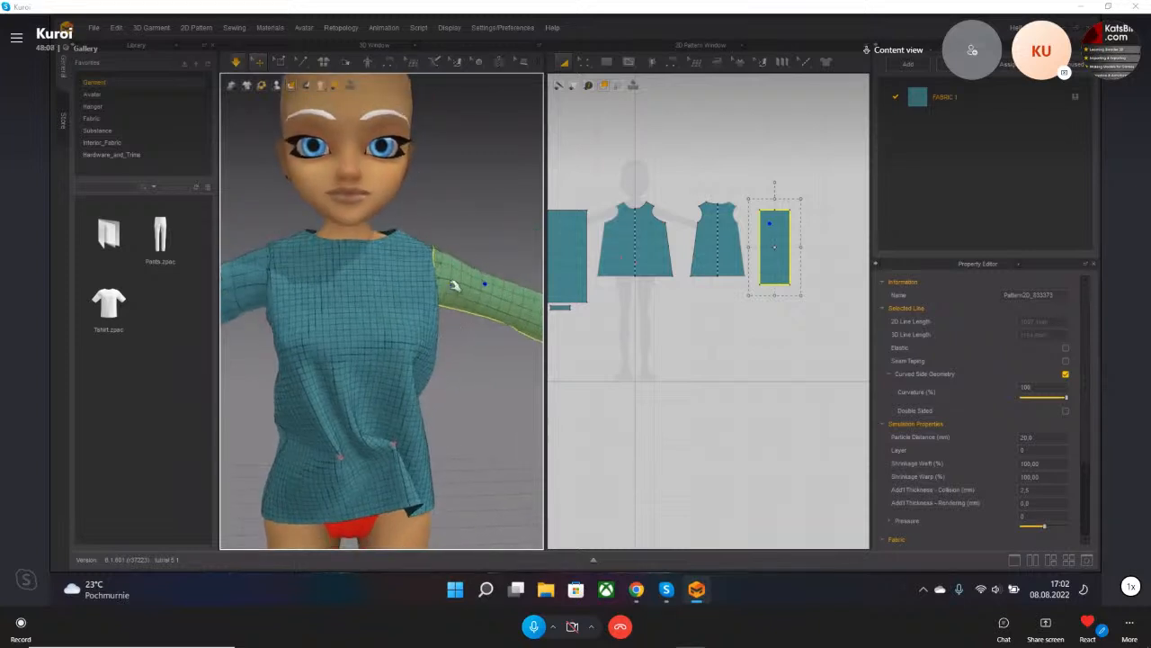
- Try tracing new faces by hand with Create Topology along the front pattern's armhole on the avatar's left side
click(414, 69)
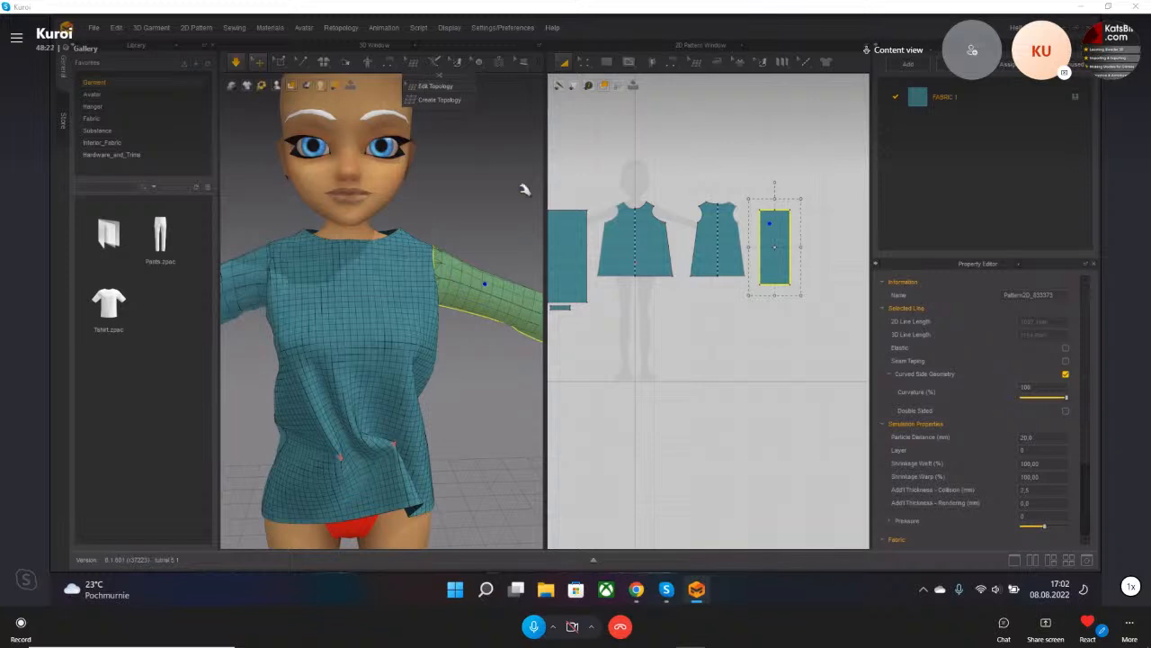
middle_drag(625, 260, 651, 263)
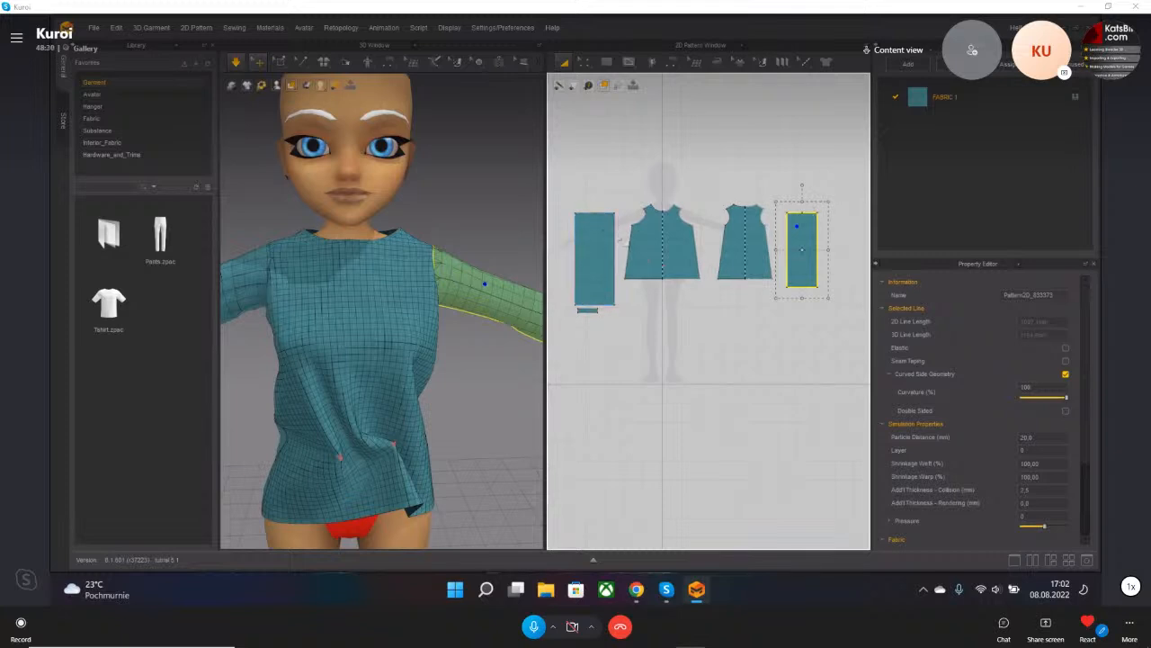
click(412, 61)
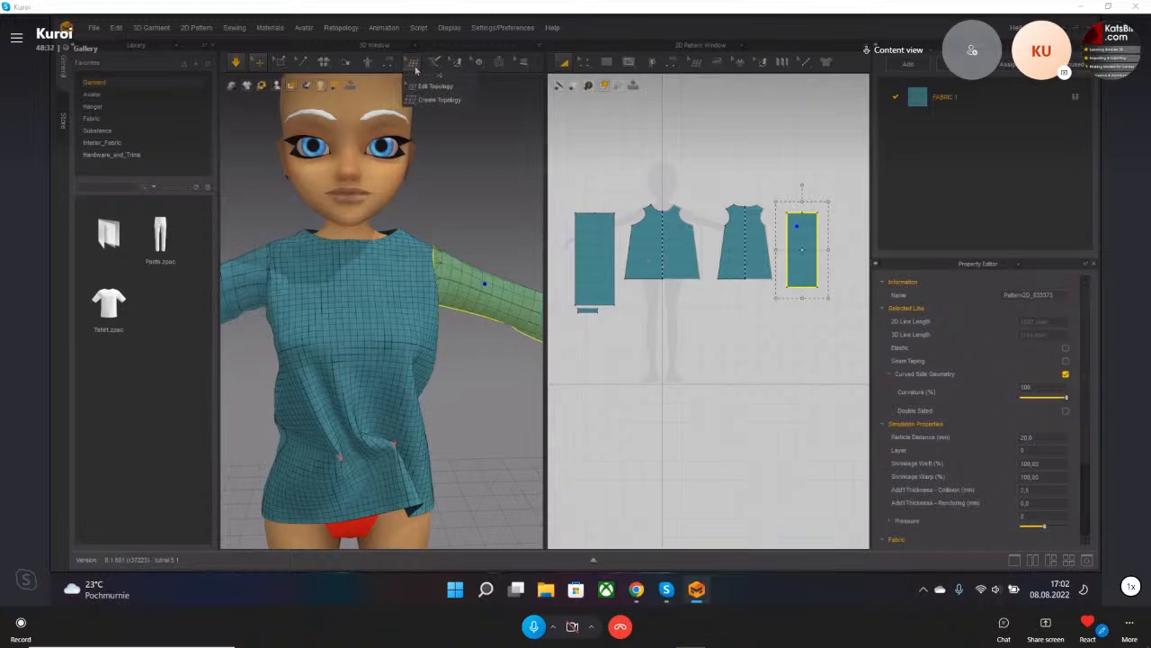
click(426, 86)
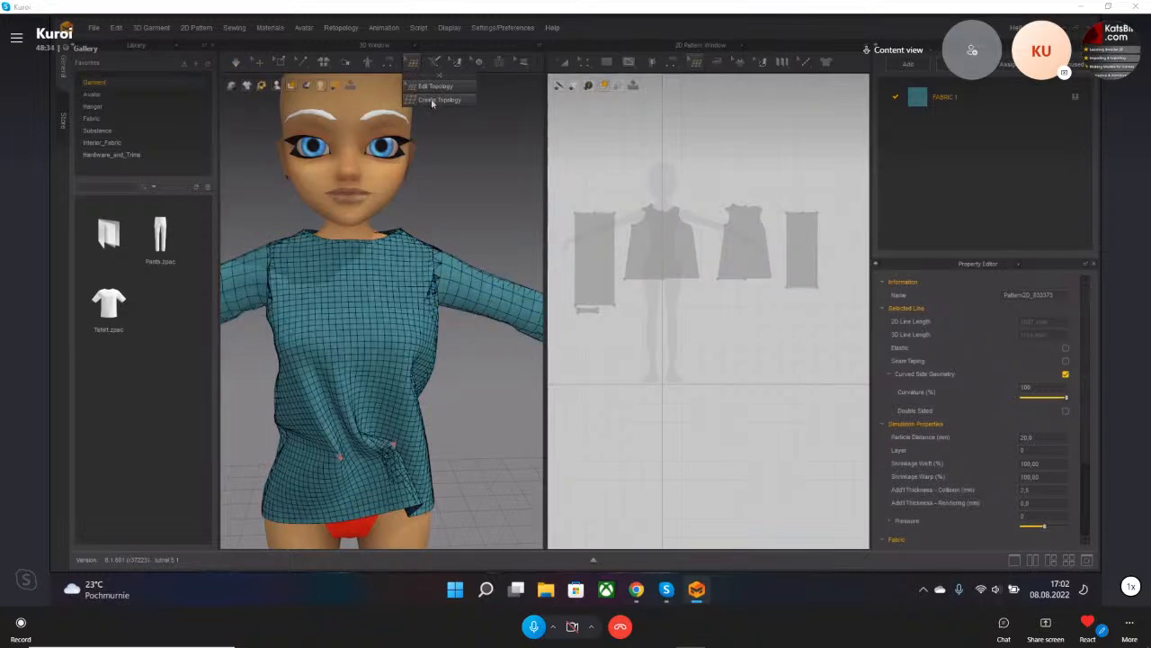
click(434, 100)
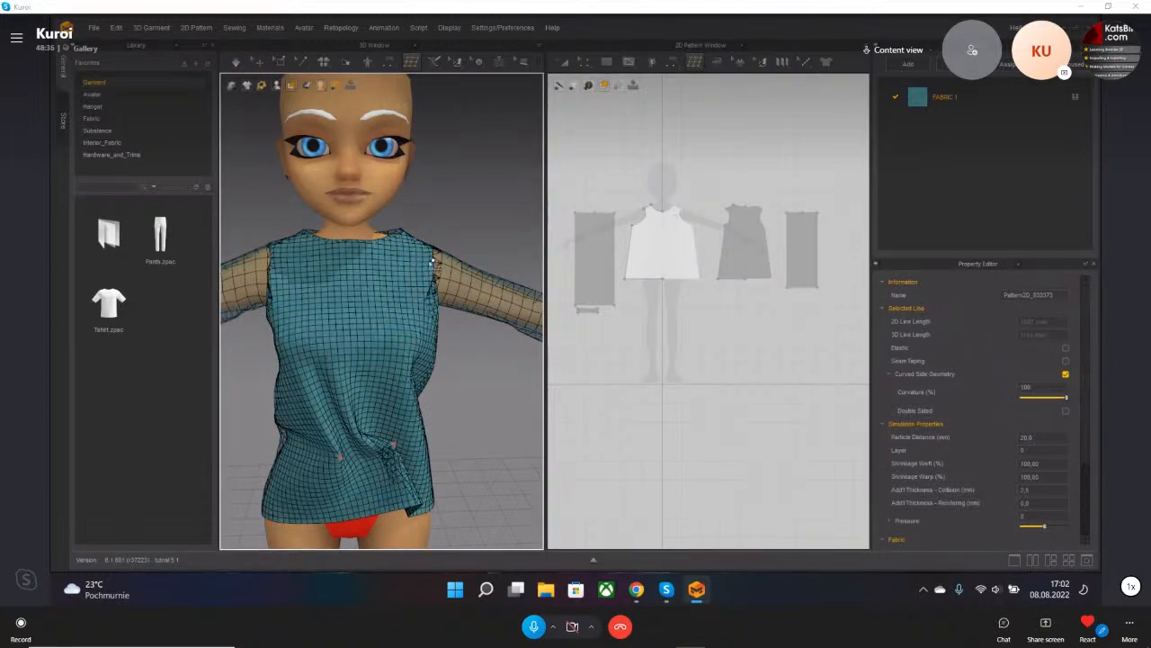
click(434, 251)
right_drag(435, 291, 414, 300)
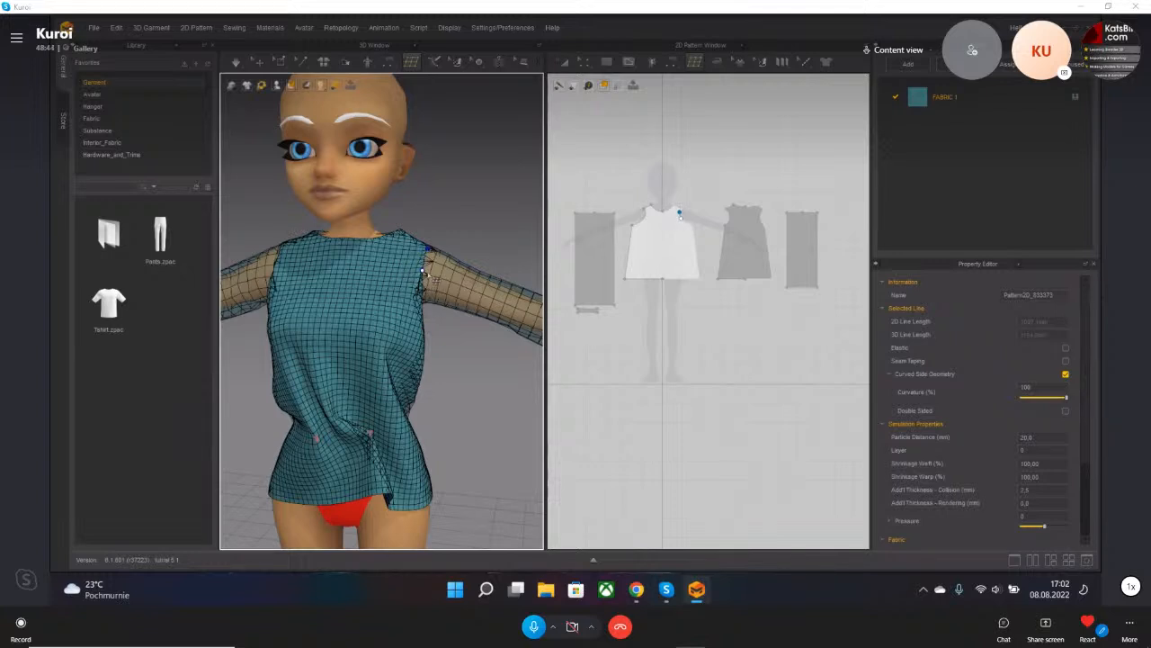
click(396, 298)
click(395, 271)
click(407, 235)
click(430, 250)
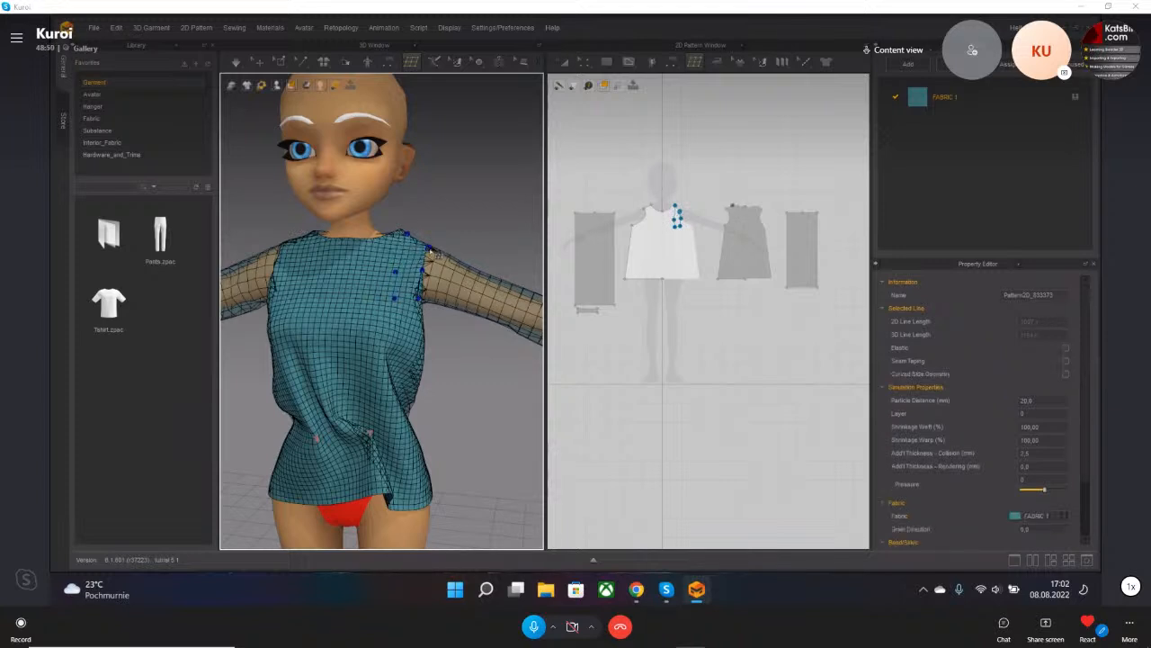
click(396, 273)
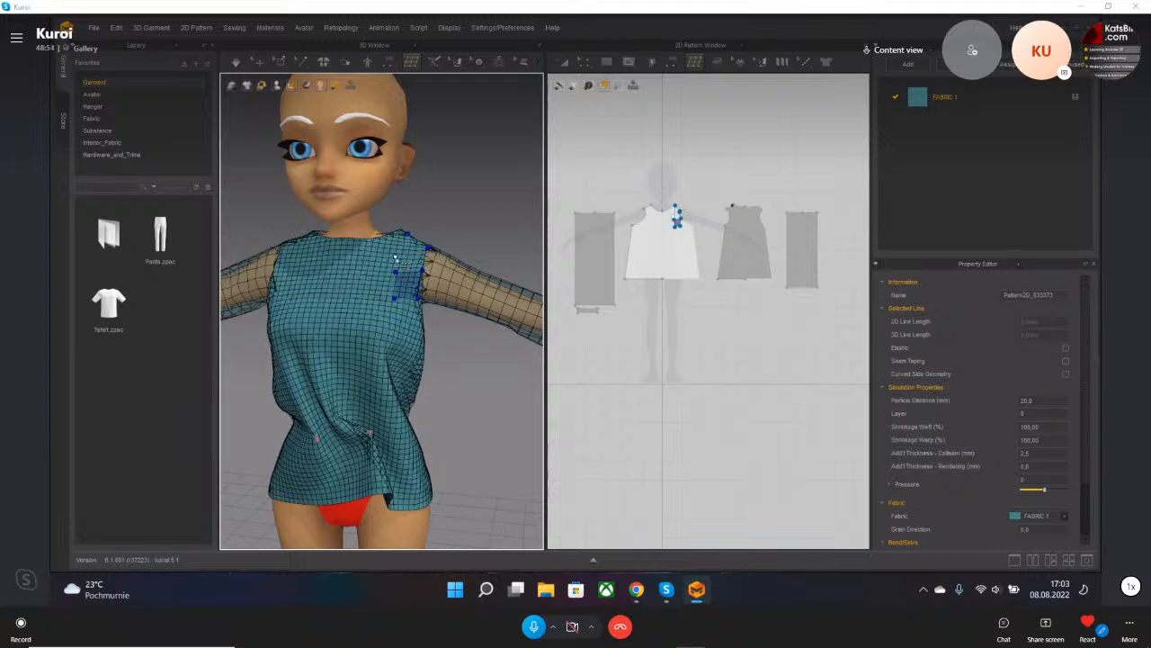
click(424, 270)
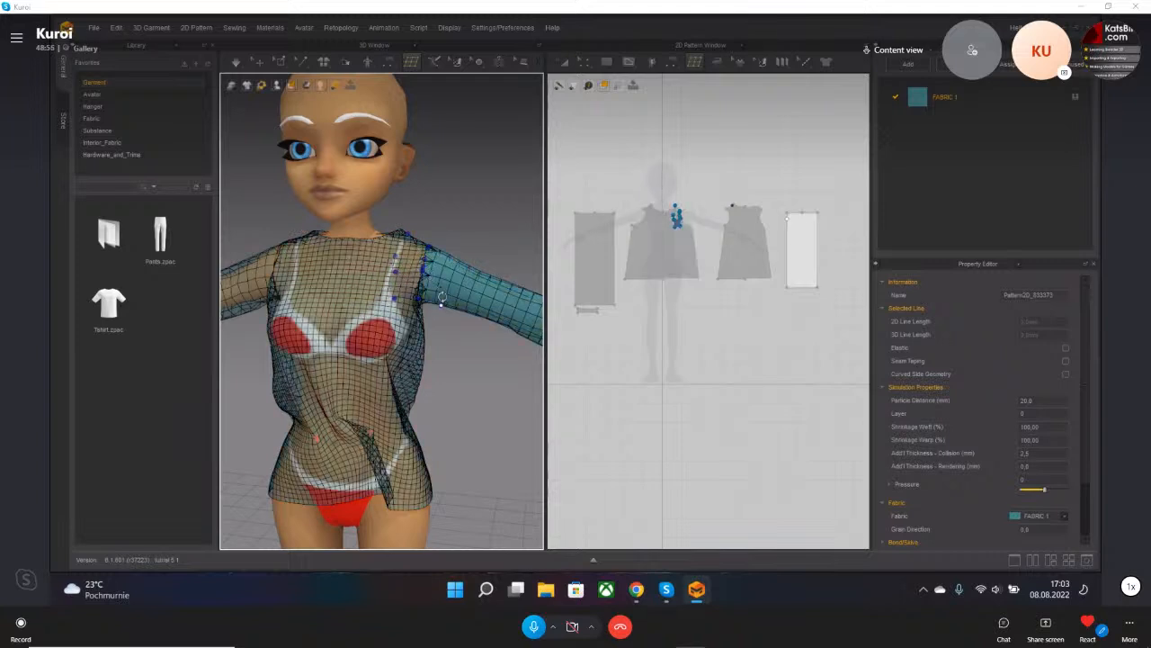
- Switch to the Patch Topology tool and set its subdivisions to 5
right_drag(364, 451, 378, 357)
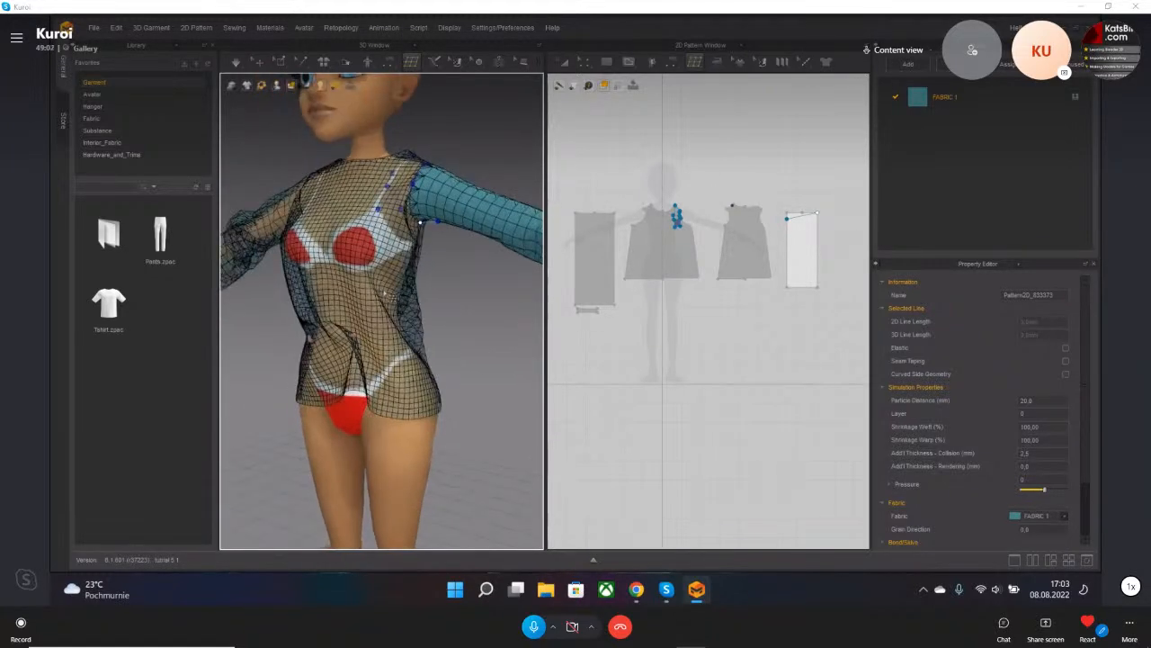
middle_drag(385, 293, 379, 351)
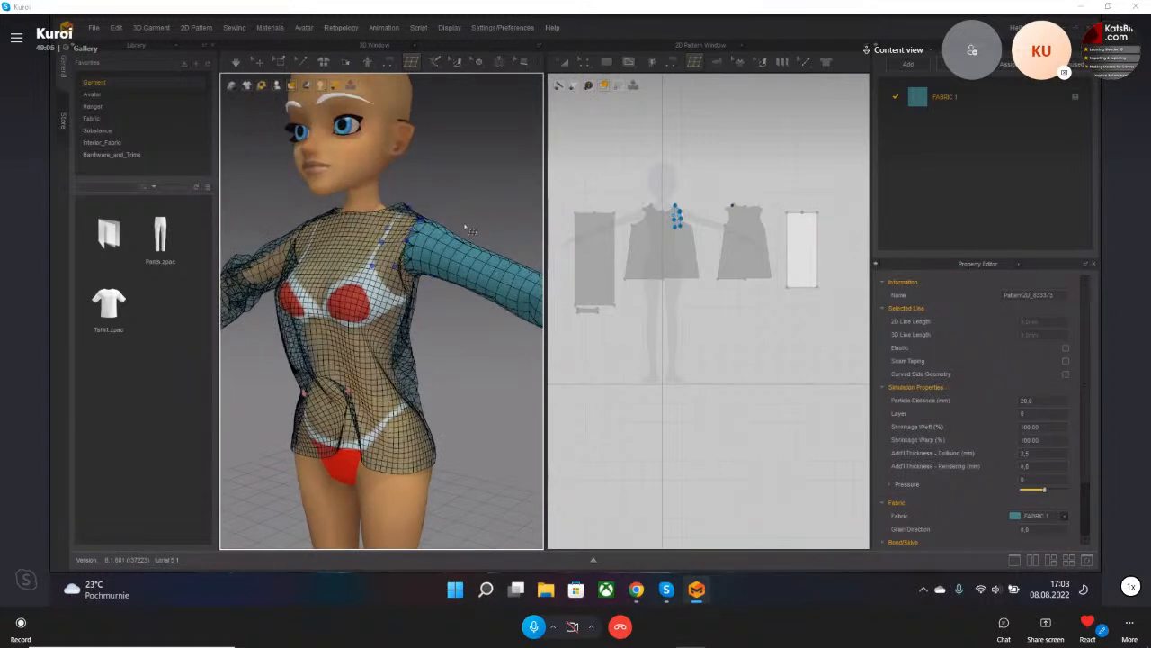
click(700, 63)
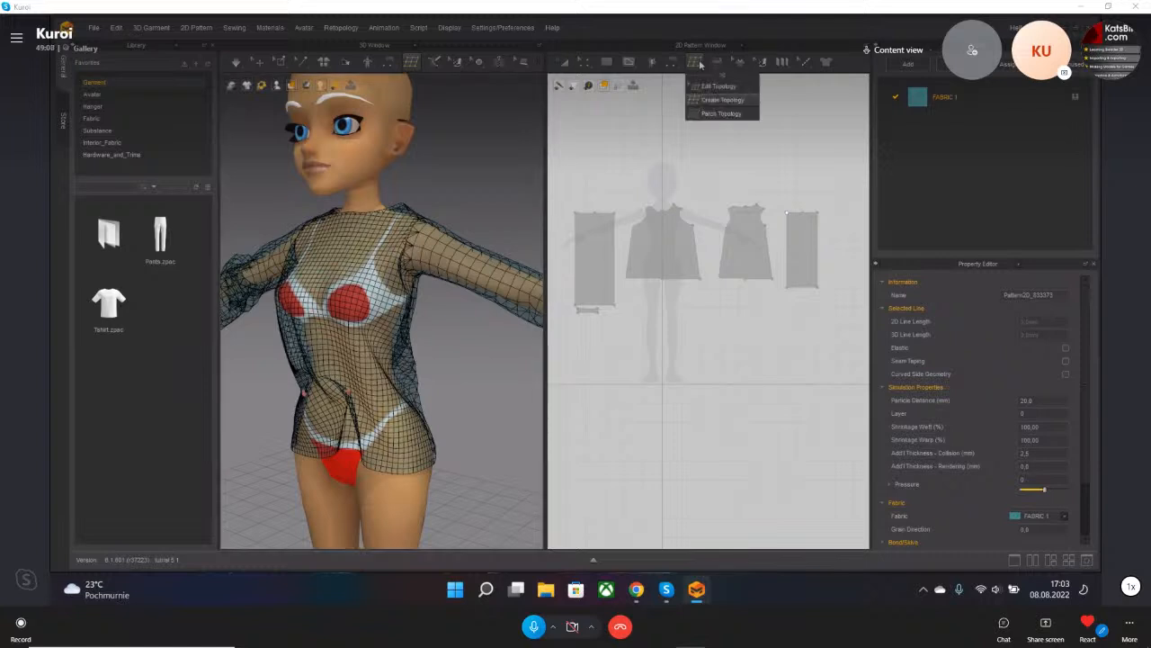
click(720, 113)
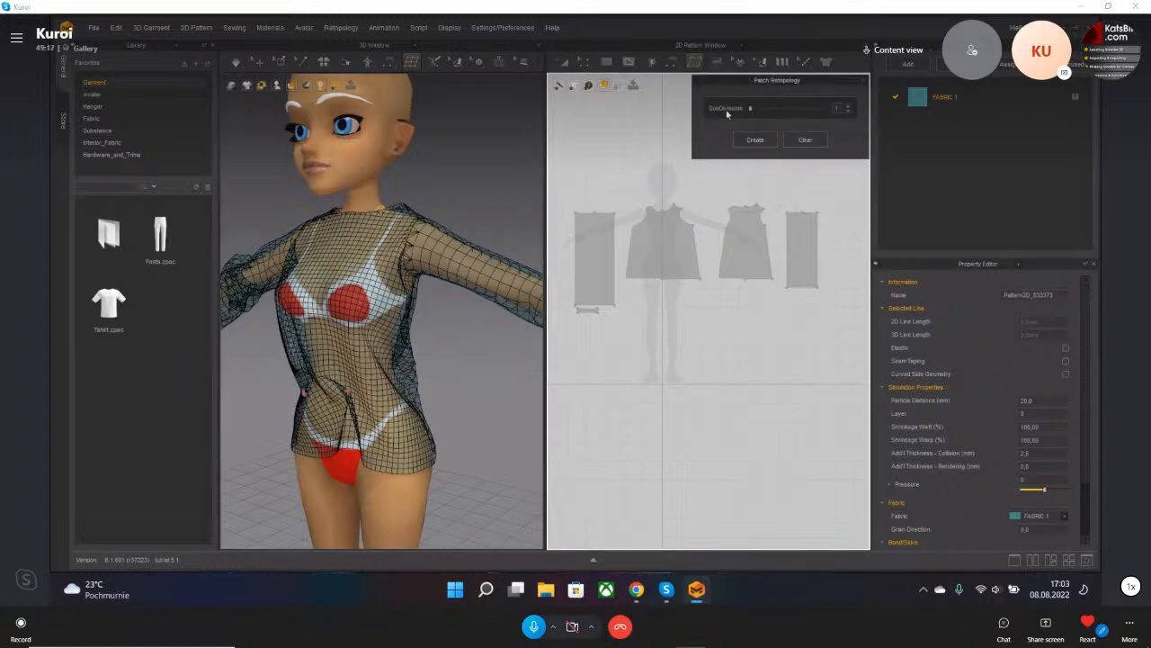
click(837, 108)
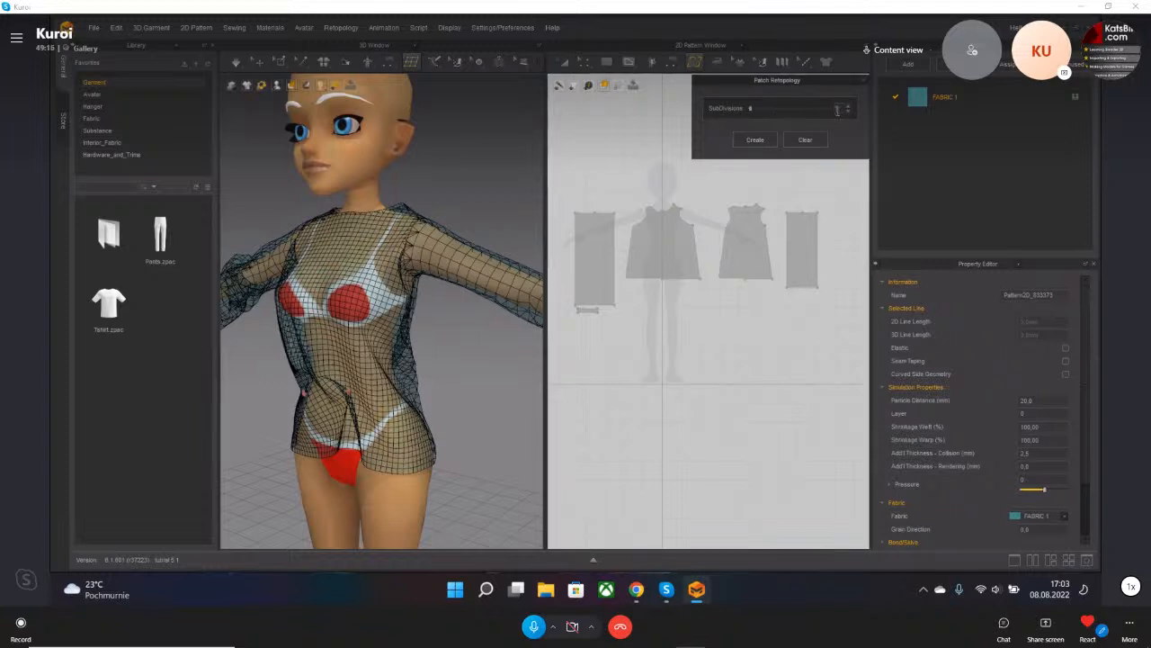
text(5)
- Outline the left-arm sleeve pattern through its four corners and create the subdivided topology patch inside it
scroll(813, 218, up, 3)
middle_drag(808, 221, 772, 222)
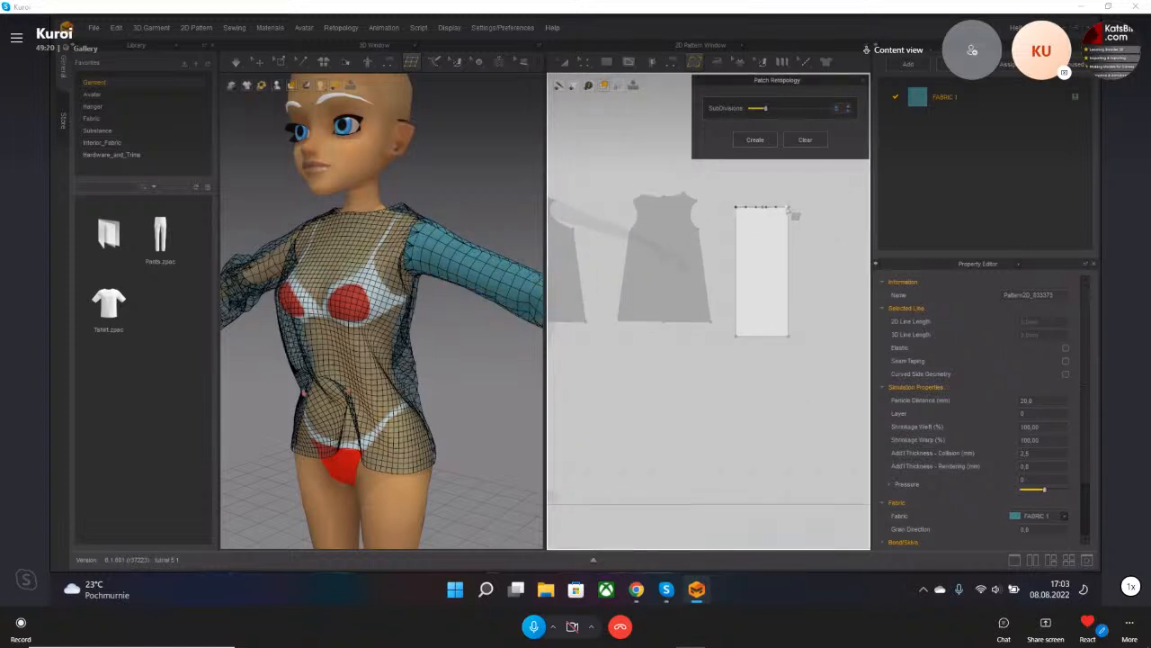
click(789, 209)
click(788, 337)
click(737, 337)
click(736, 208)
click(766, 139)
click(767, 141)
- Apply Remesh All (replace) to the patched sleeve pattern
middle_drag(422, 306, 329, 306)
right_drag(410, 301, 360, 250)
right_click(362, 244)
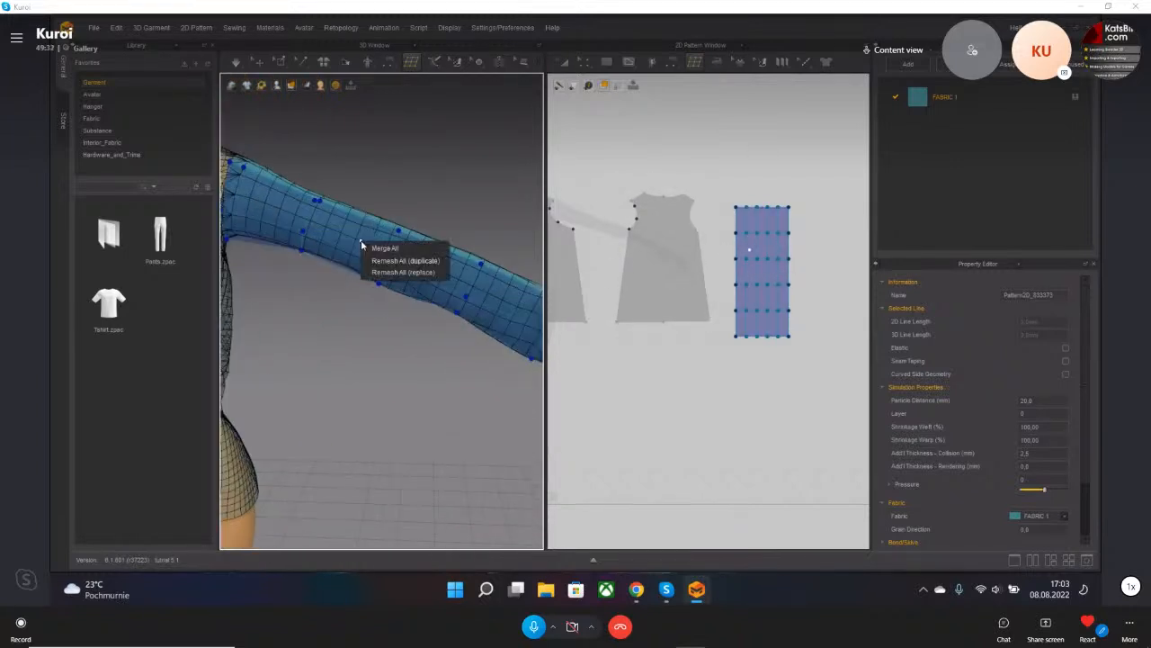
right_click(759, 270)
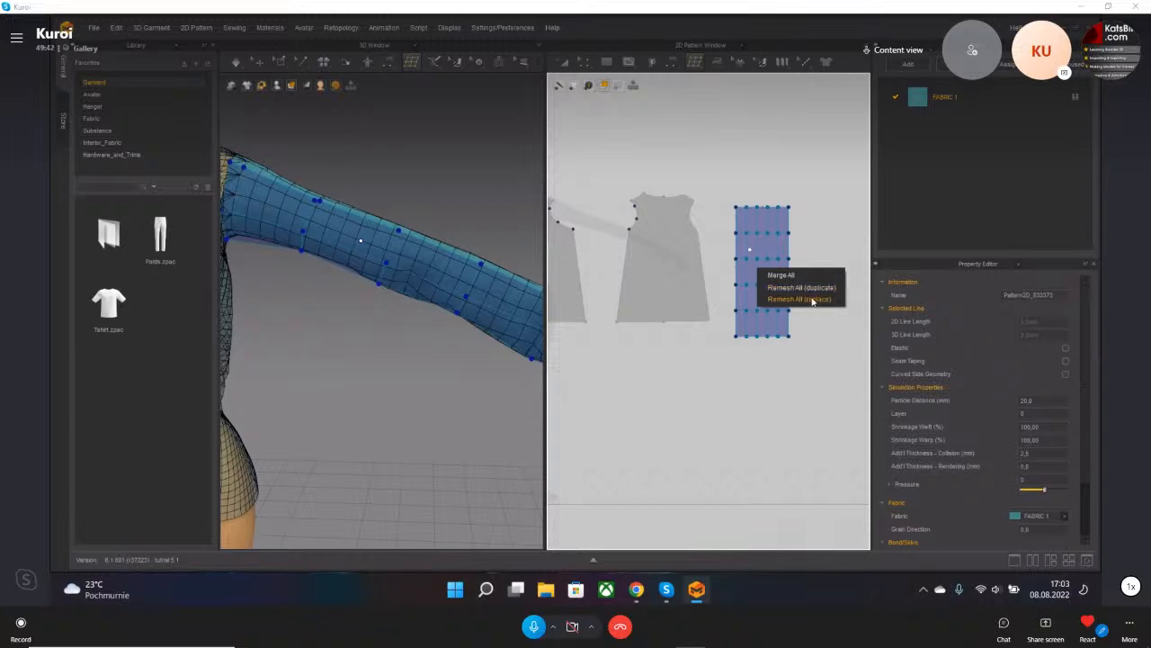
click(812, 301)
scroll(474, 310, down, 3)
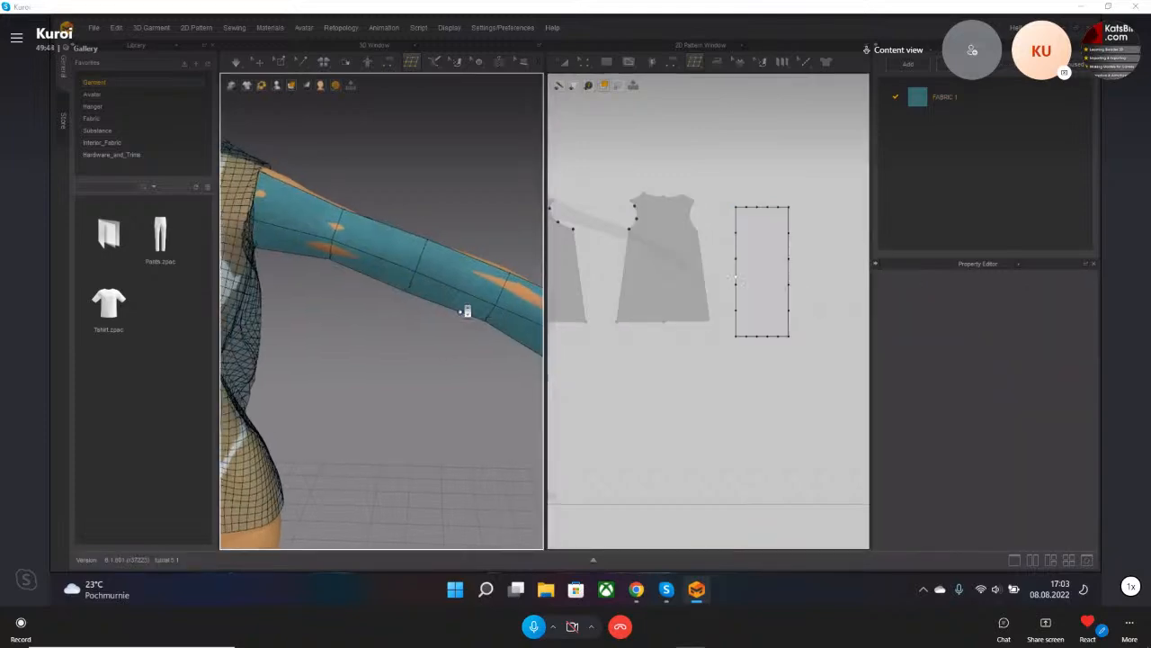
- Simulate the garment with the remeshed sleeve and pull the sleeve off the avatar's arm
scroll(474, 310, down, 3)
right_drag(425, 291, 454, 328)
key(space)
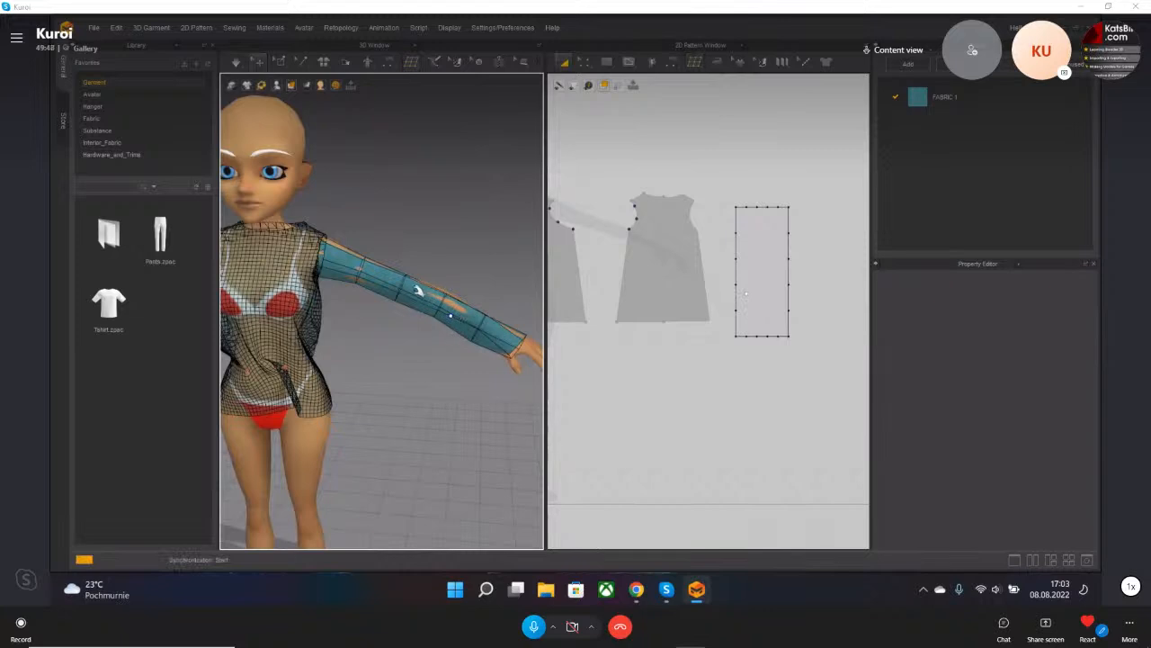
drag(400, 297, 510, 85)
middle_drag(366, 277, 480, 312)
middle_drag(423, 379, 440, 329)
scroll(479, 343, up, 3)
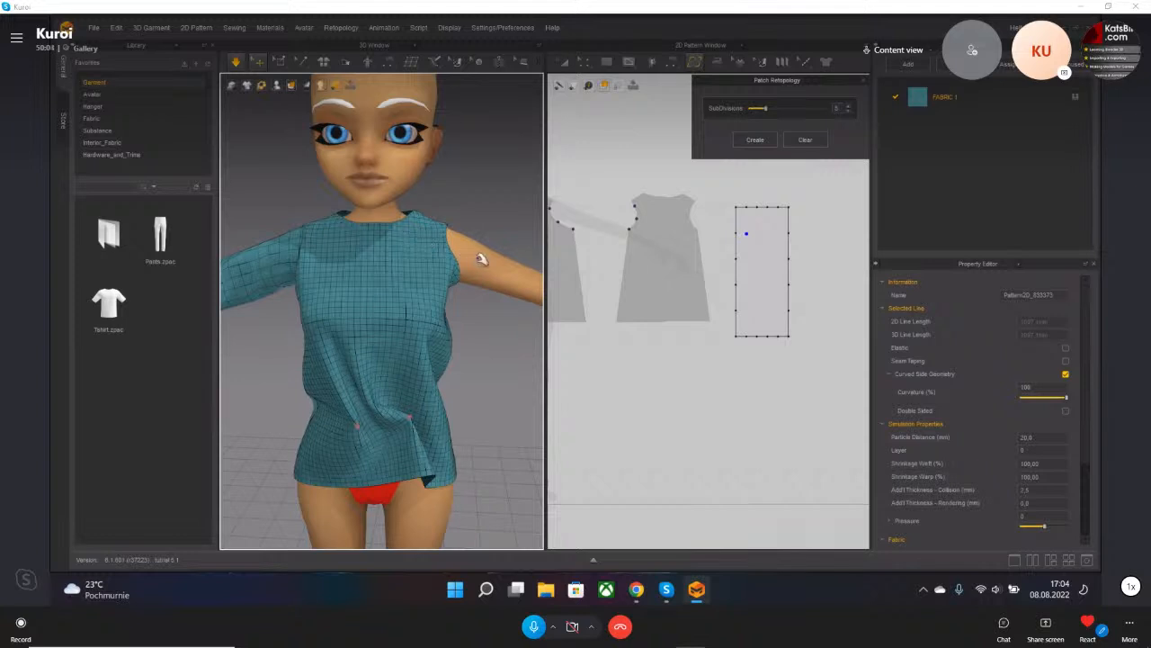
- Undo pulling the sleeve away, its remeshing and the topology patch
key(ctrl+z)
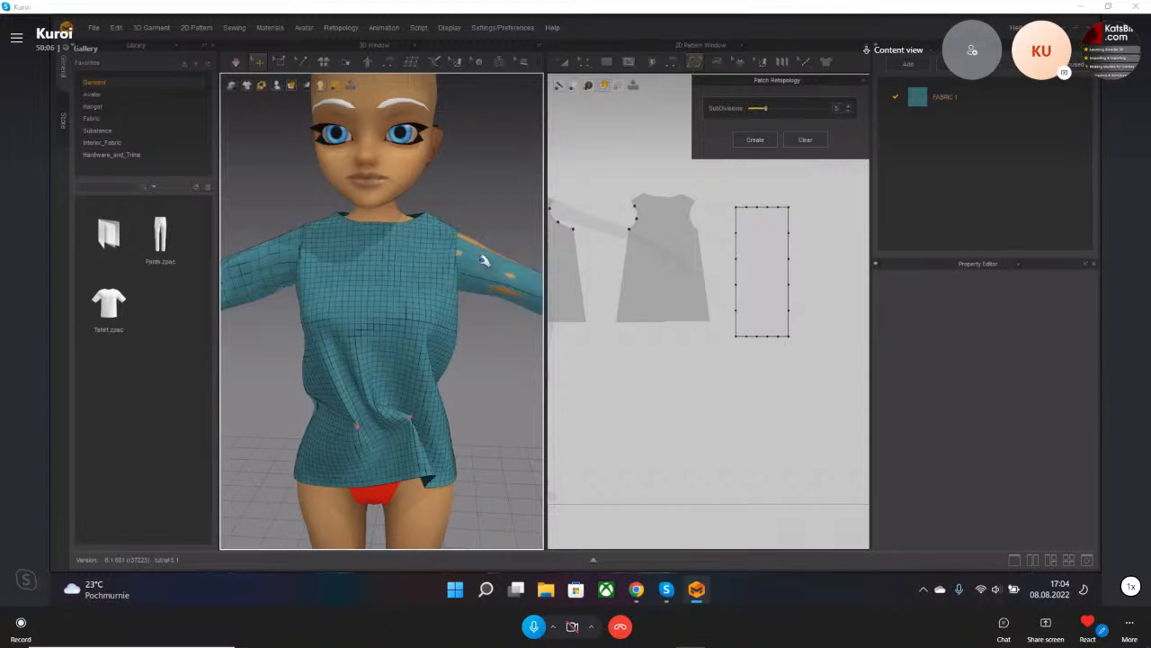
key(ctrl+z)
key(ctrl+z)
key(ctrl+z)
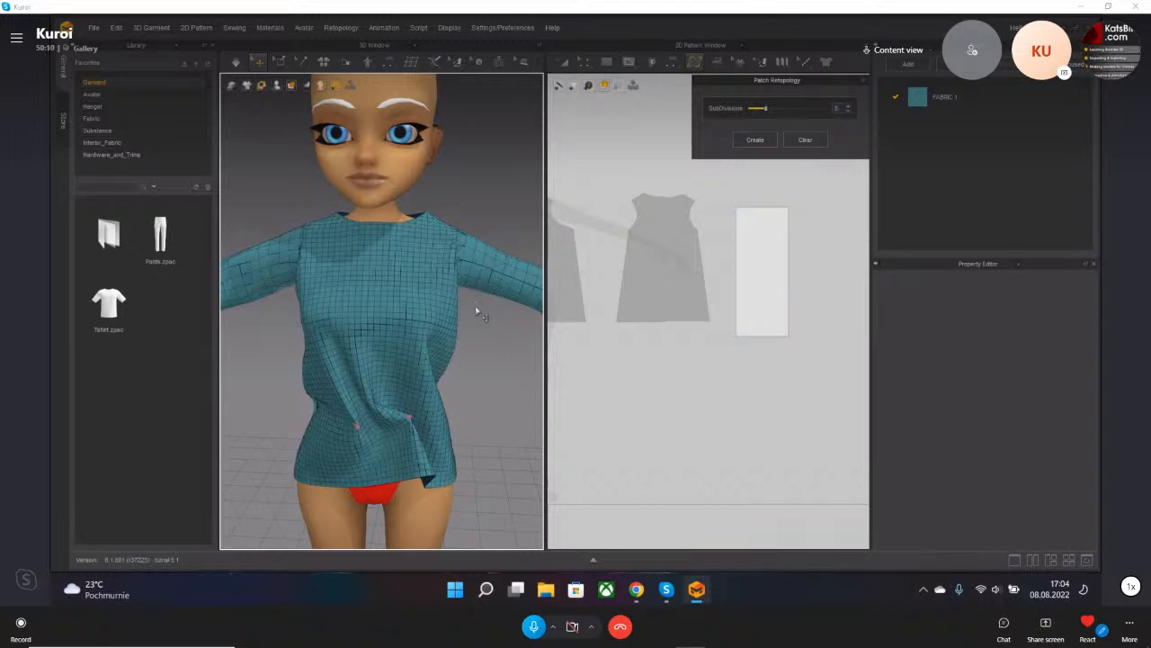
- Remove the two pins holding the folds on the dress front and simulate the garment so the fabric relaxes
scroll(479, 313, up, 3)
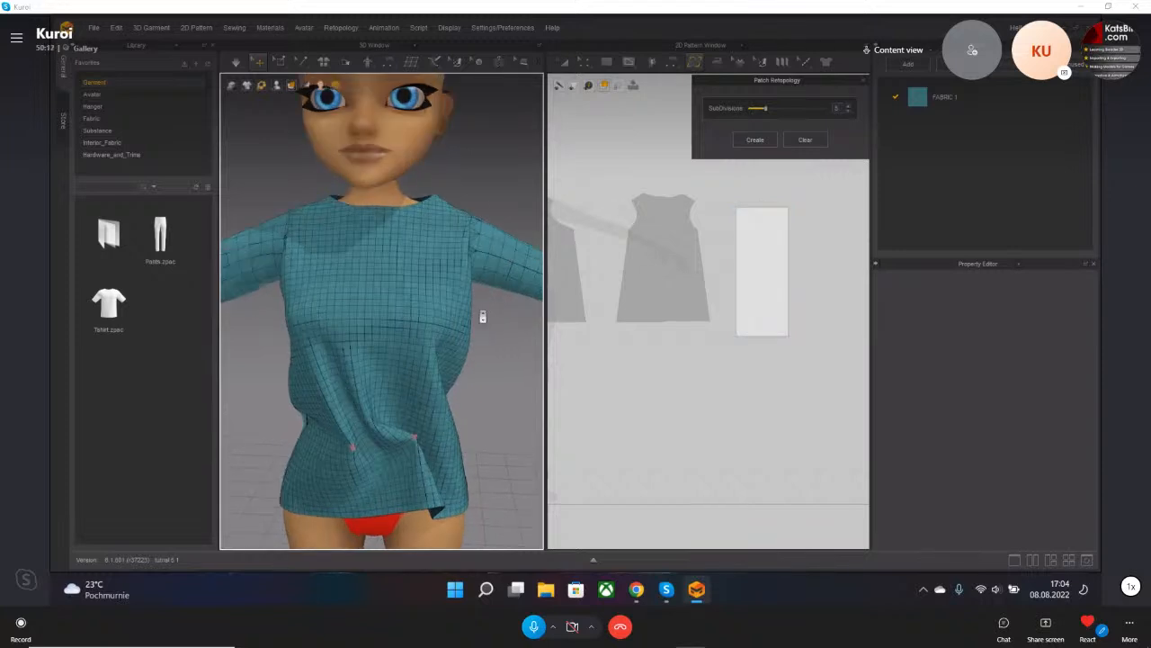
scroll(442, 314, down, 5)
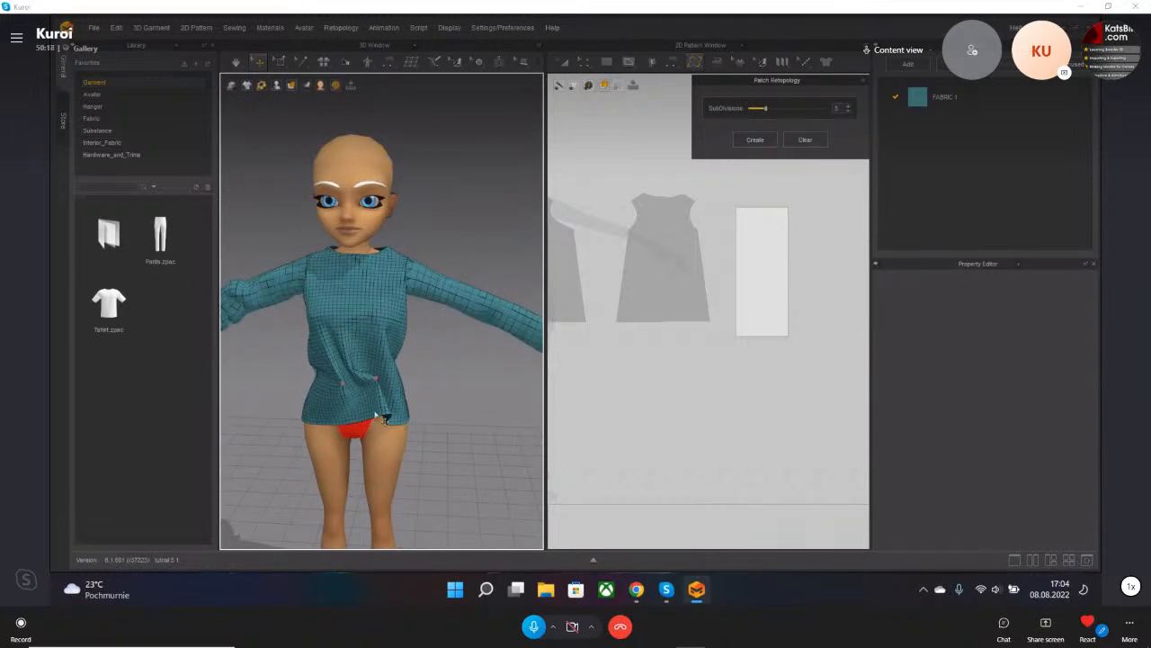
right_drag(396, 345, 364, 362)
scroll(414, 361, up, 3)
right_drag(468, 379, 447, 357)
scroll(447, 357, up, 2)
scroll(458, 349, down, 5)
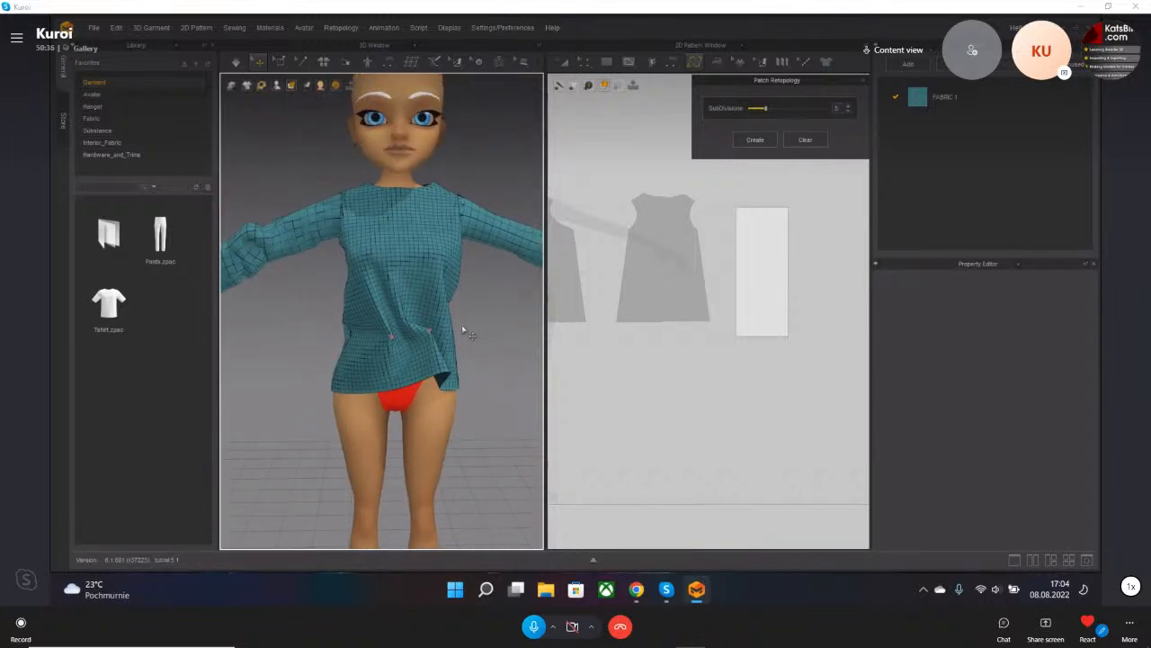
middle_drag(566, 287, 599, 286)
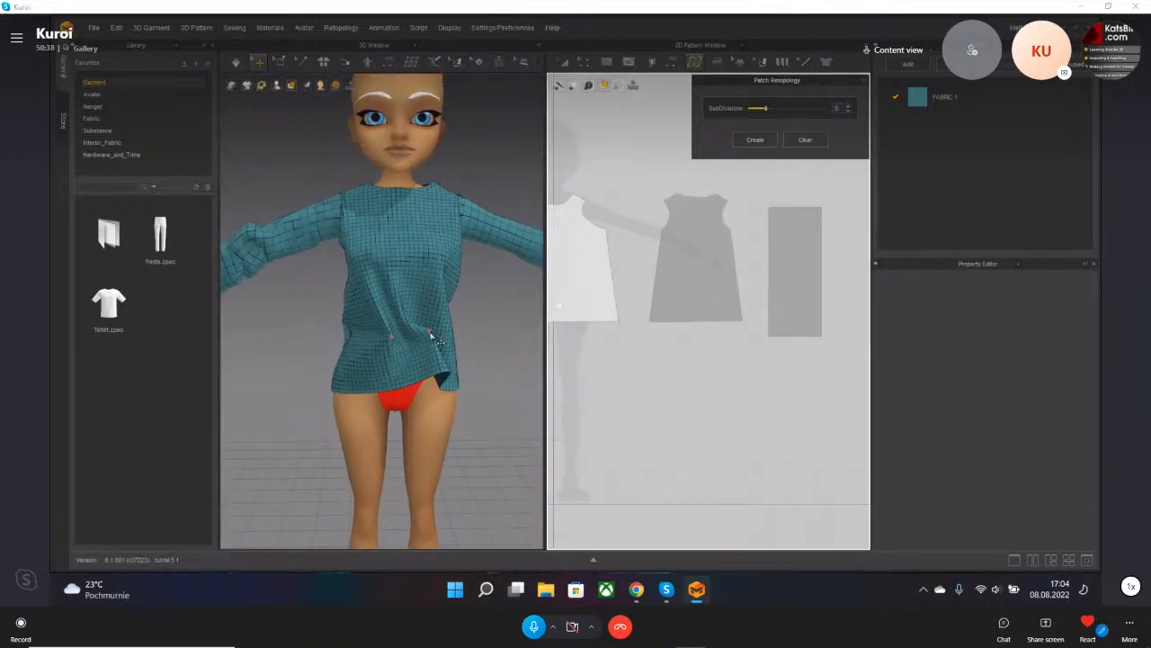
click(433, 338)
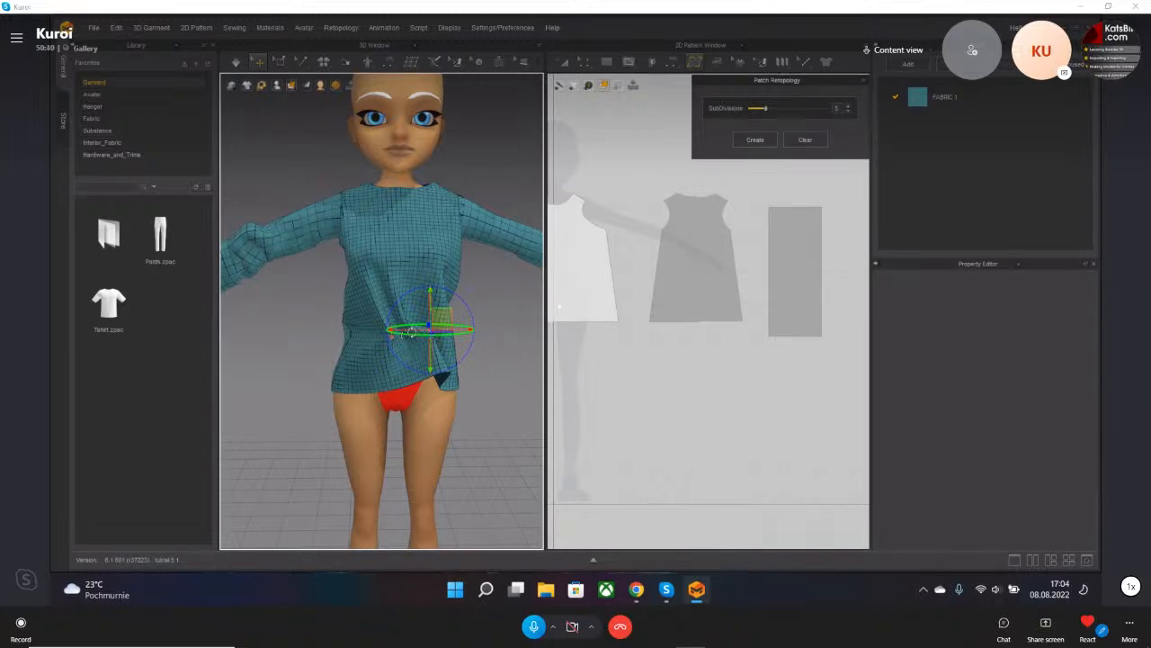
click(425, 342)
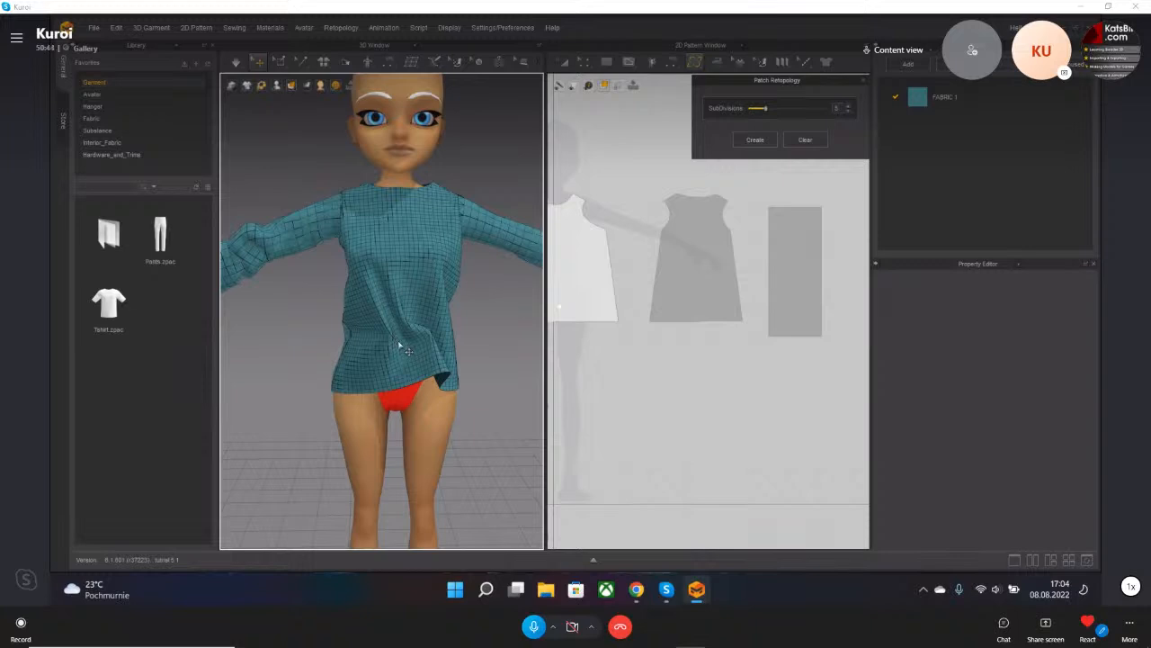
click(347, 359)
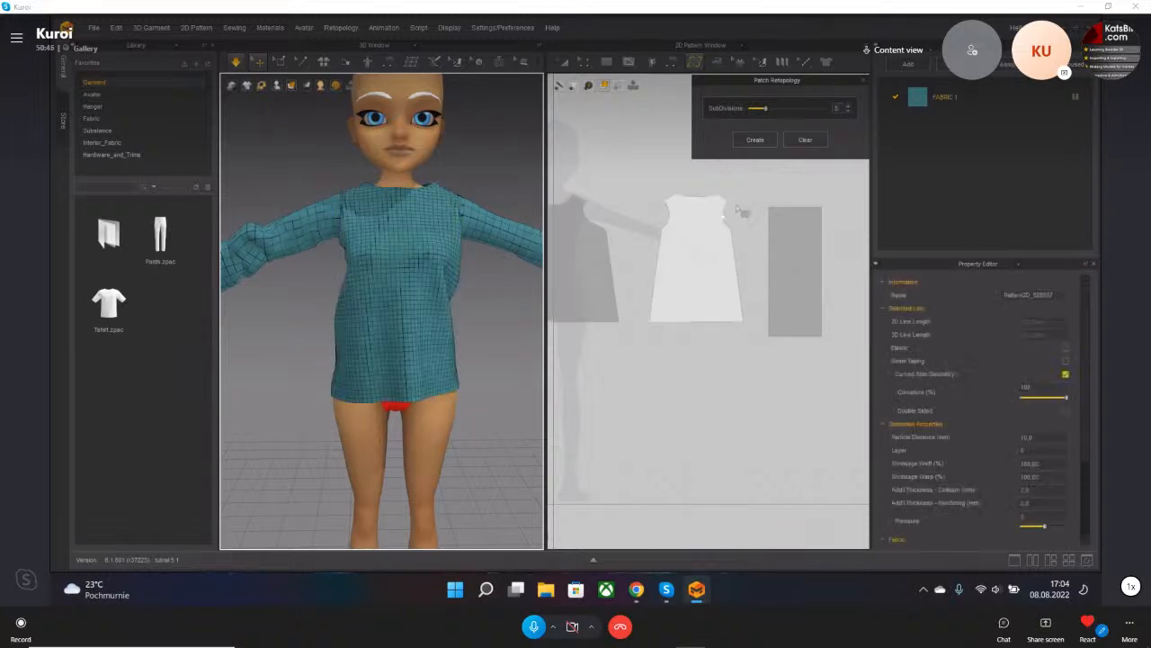
click(865, 86)
scroll(405, 369, up, 5)
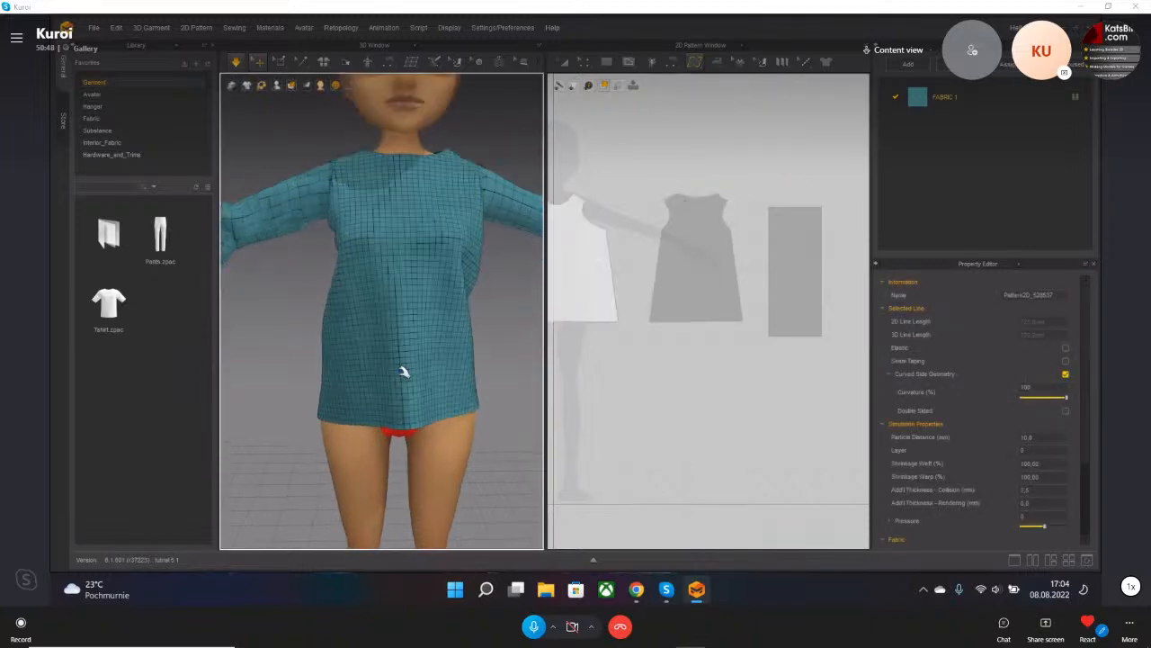
scroll(682, 378, up, 3)
scroll(678, 378, down, 4)
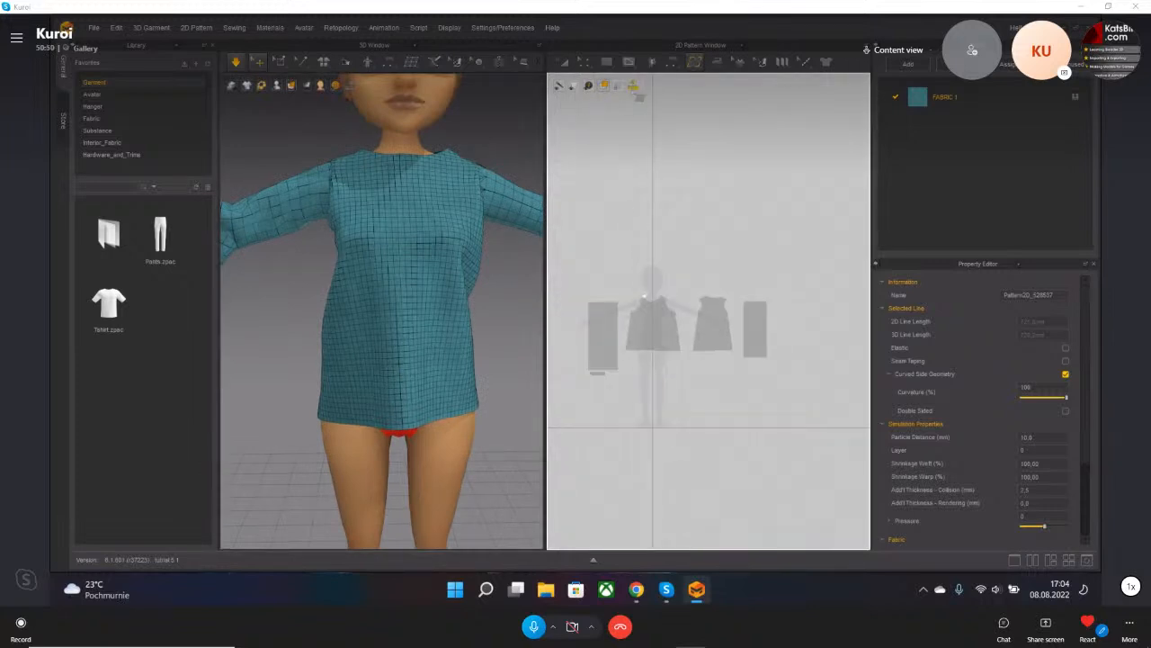
- Offset the hem edges of the front and back patterns as one internal line at 20 mm
click(586, 66)
scroll(668, 340, up, 3)
click(667, 350)
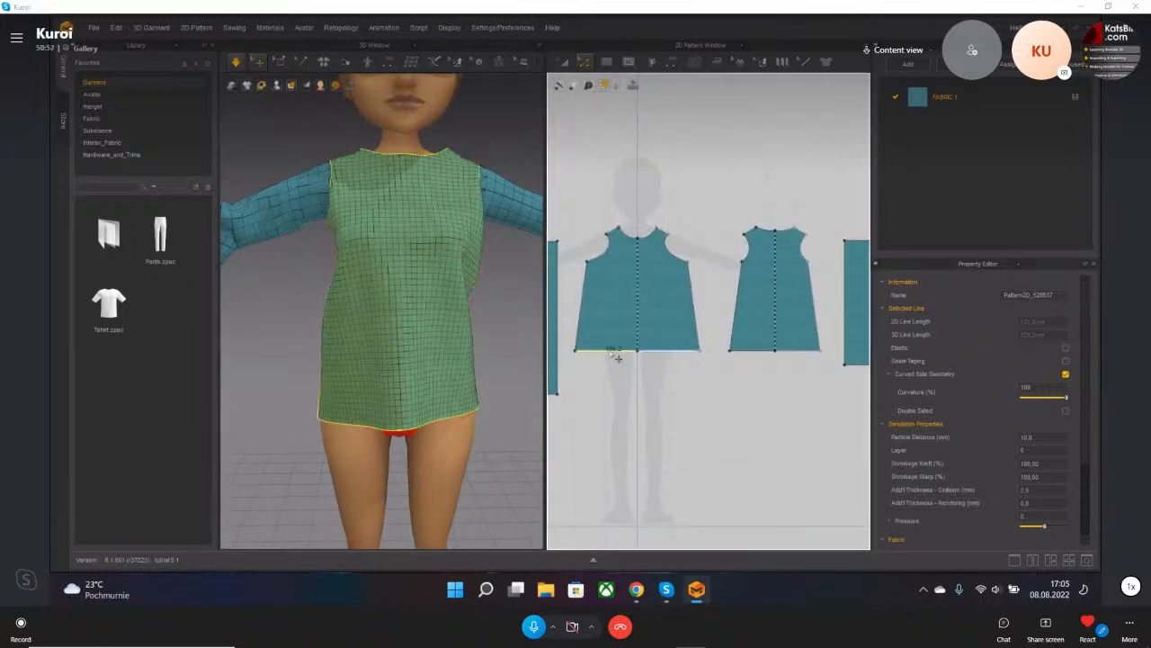
right_click(619, 351)
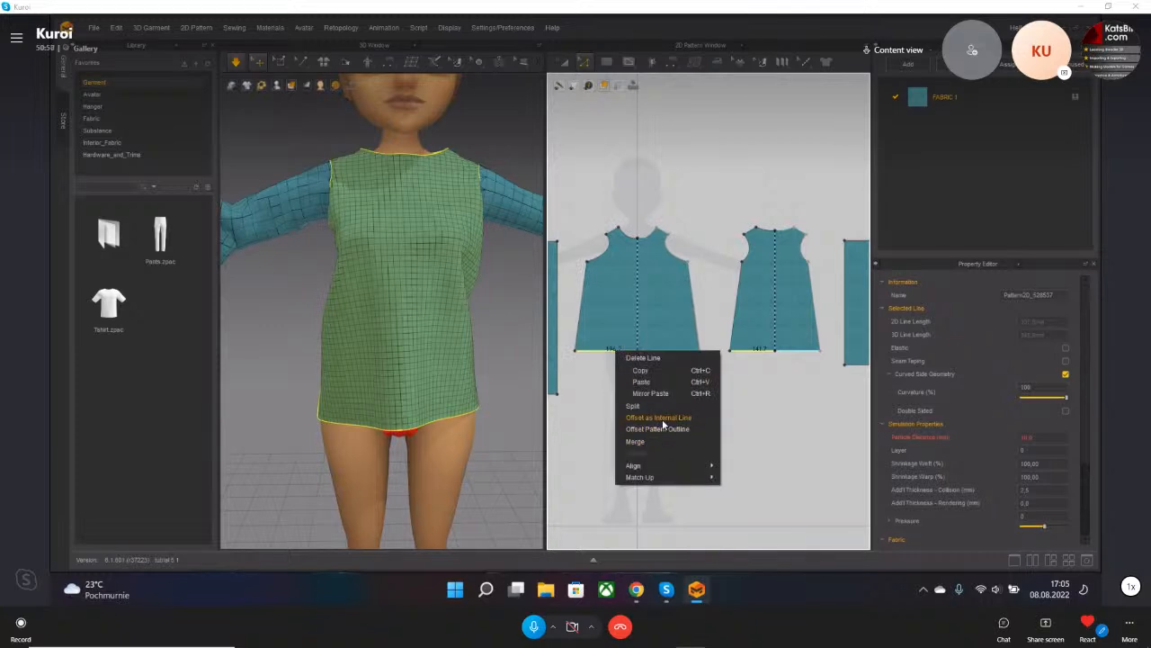
click(661, 418)
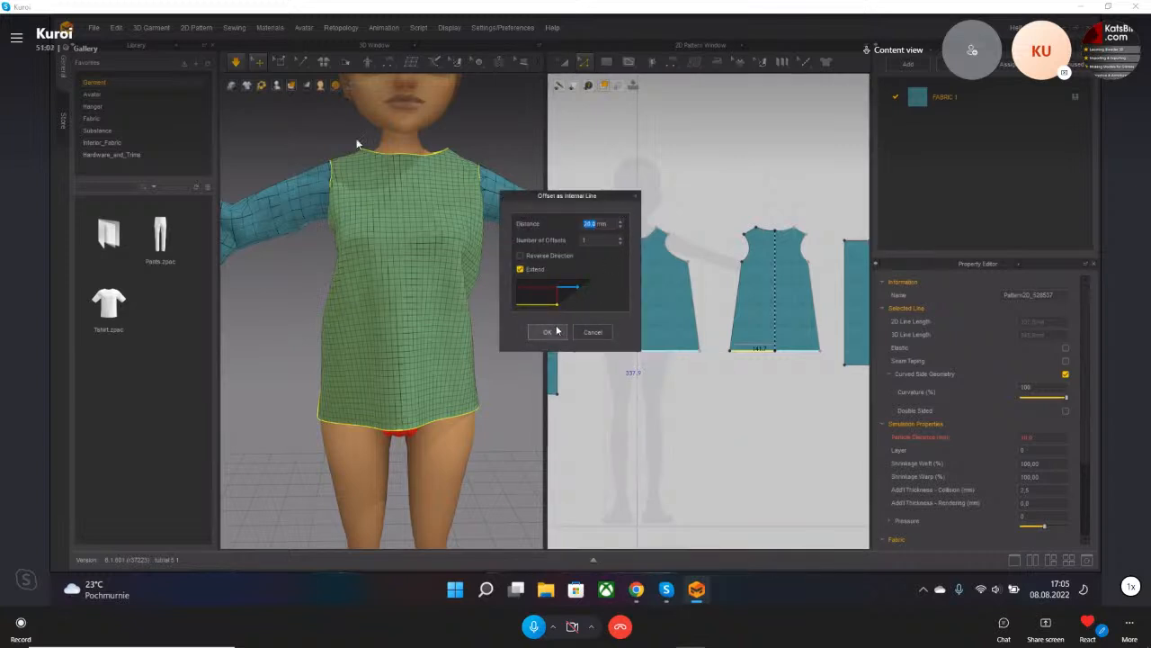
key(Return)
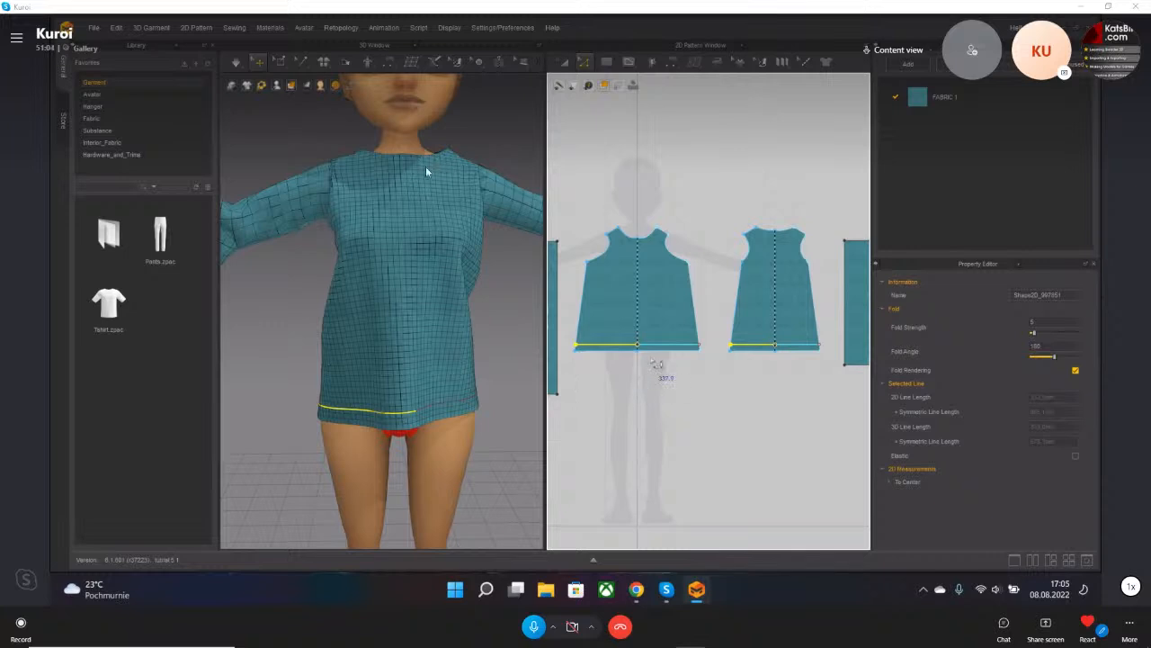
right_click(614, 345)
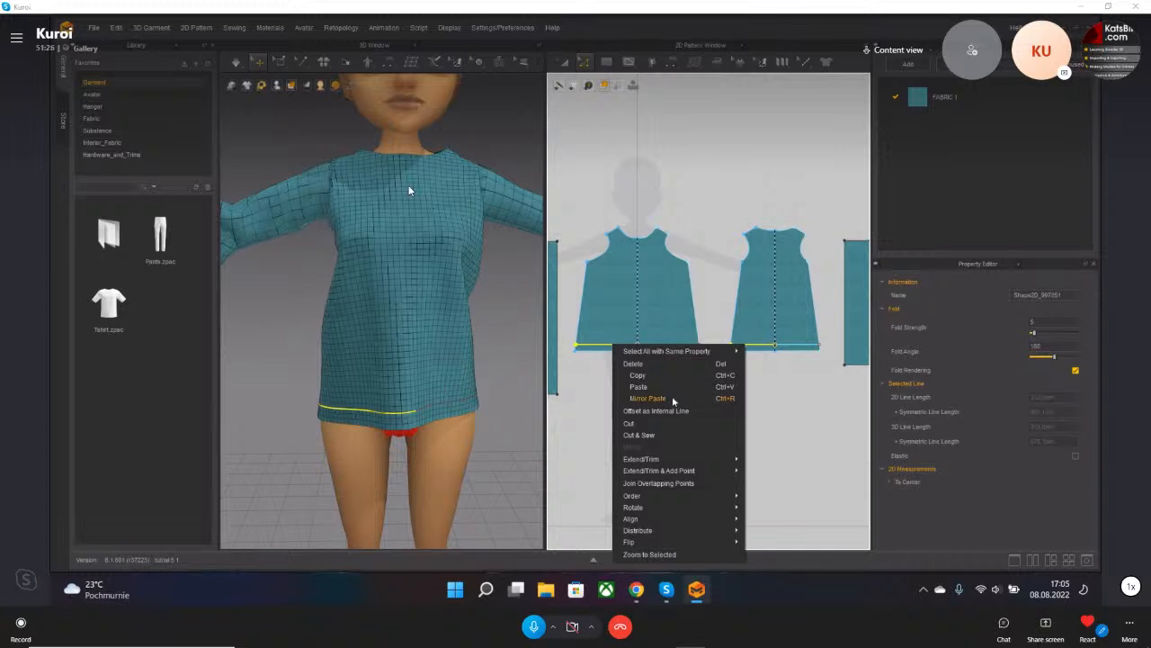
click(581, 408)
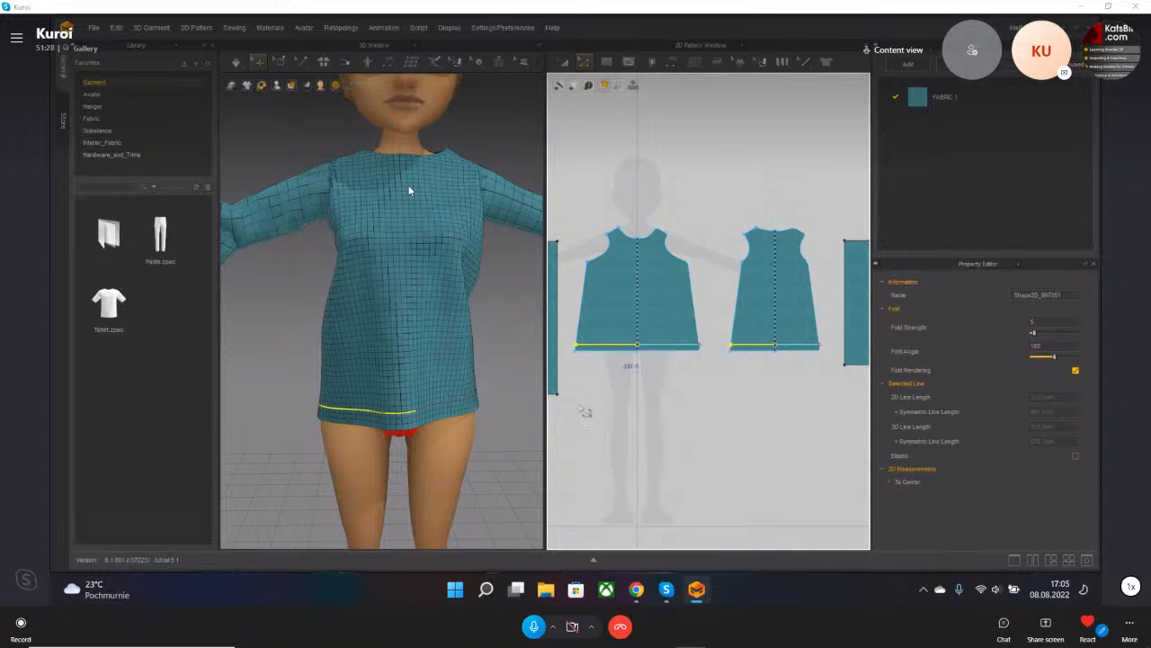
- Lower the underarm points of the front and back patterns together to deepen the armholes
scroll(432, 408, down, 5)
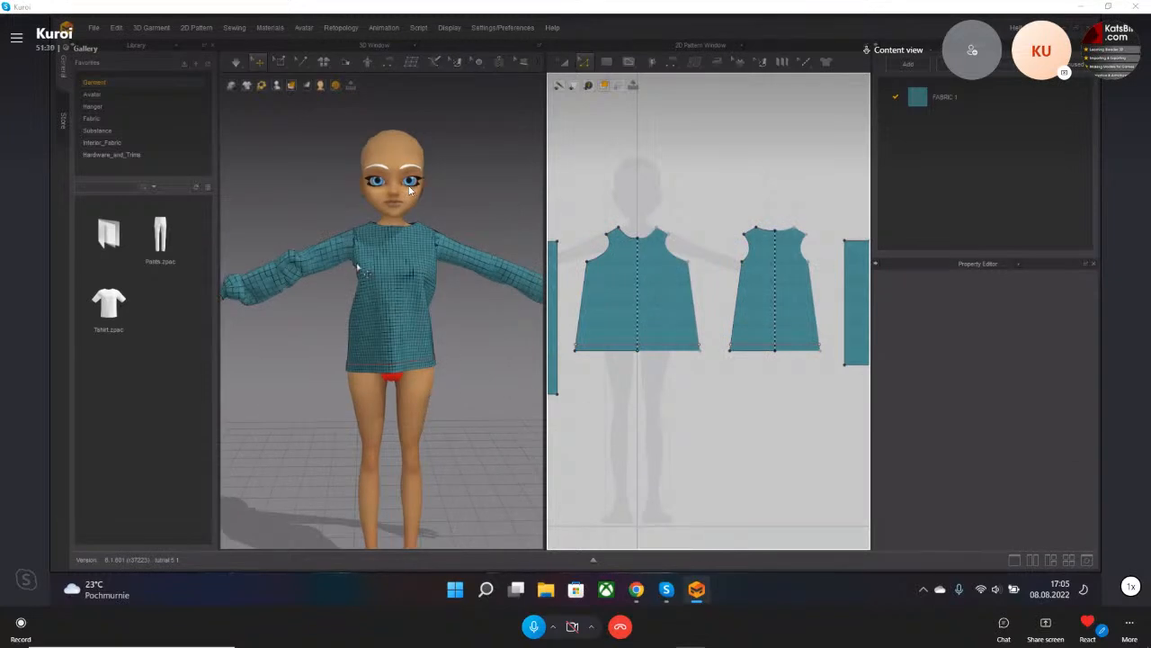
click(594, 270)
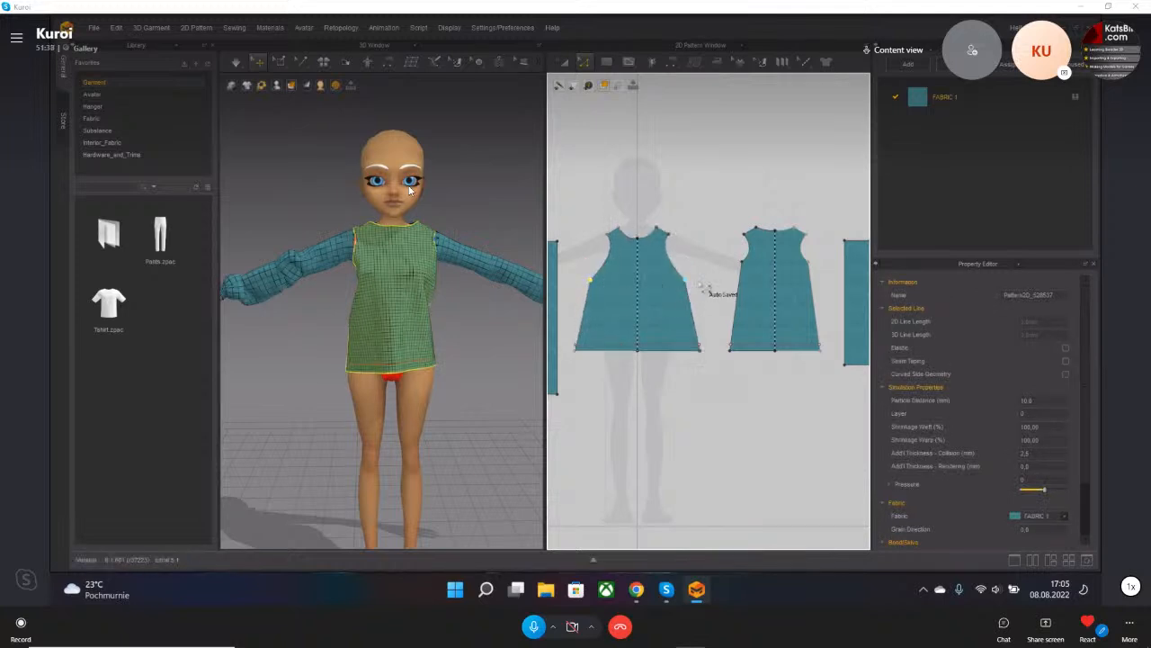
click(747, 267)
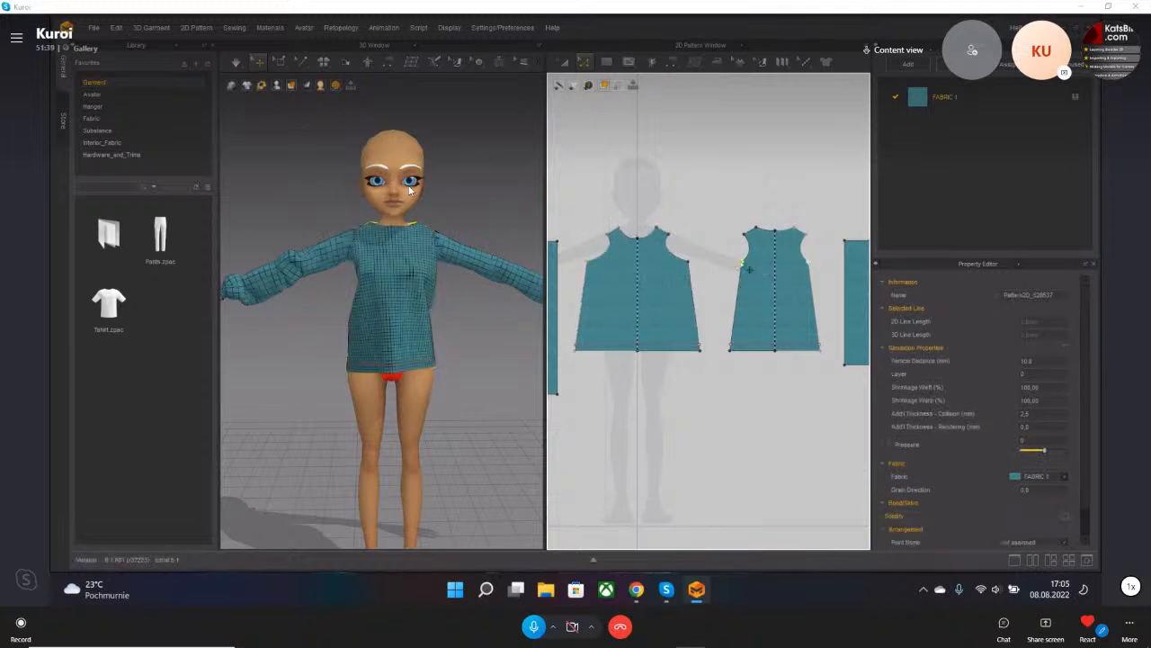
click(594, 268)
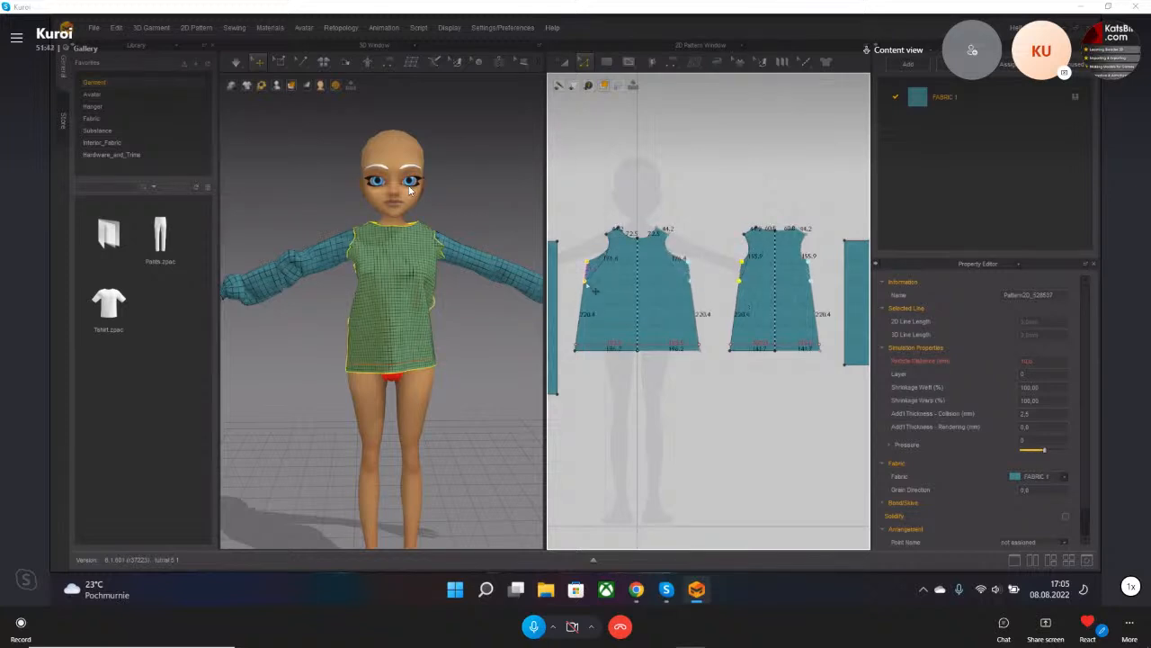
- Simulate the garment with the deeper armholes and pull the body of the dress downward on the avatar
key(space)
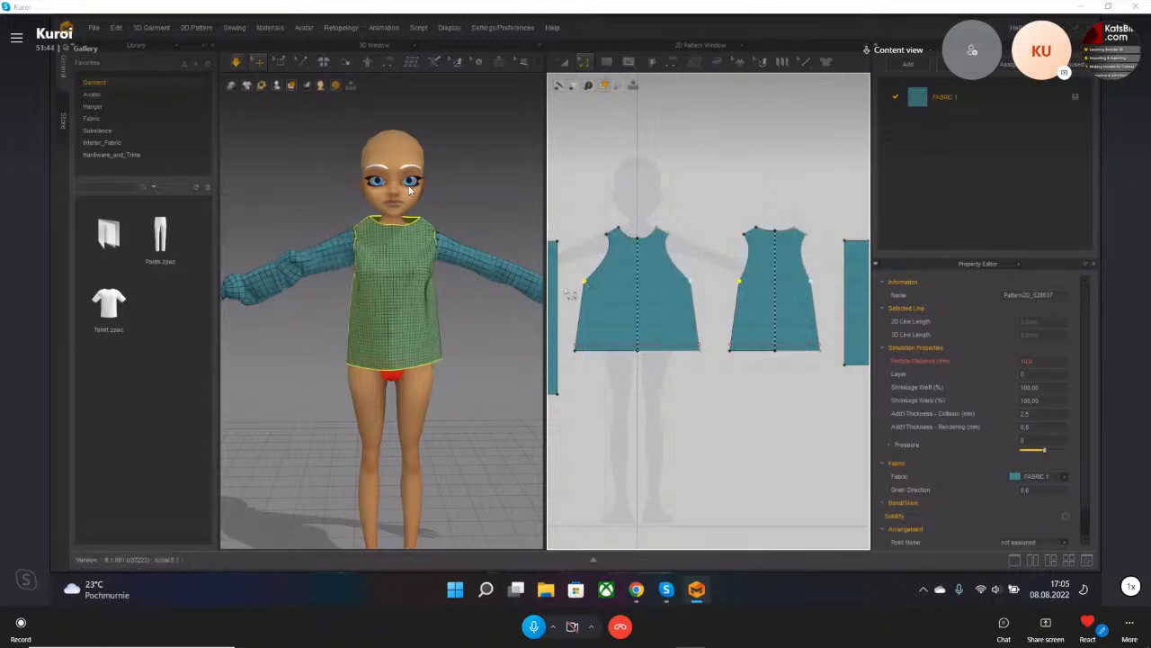
drag(377, 273, 369, 390)
key(space)
right_drag(391, 324, 505, 325)
key(space)
drag(297, 347, 287, 398)
click(284, 401)
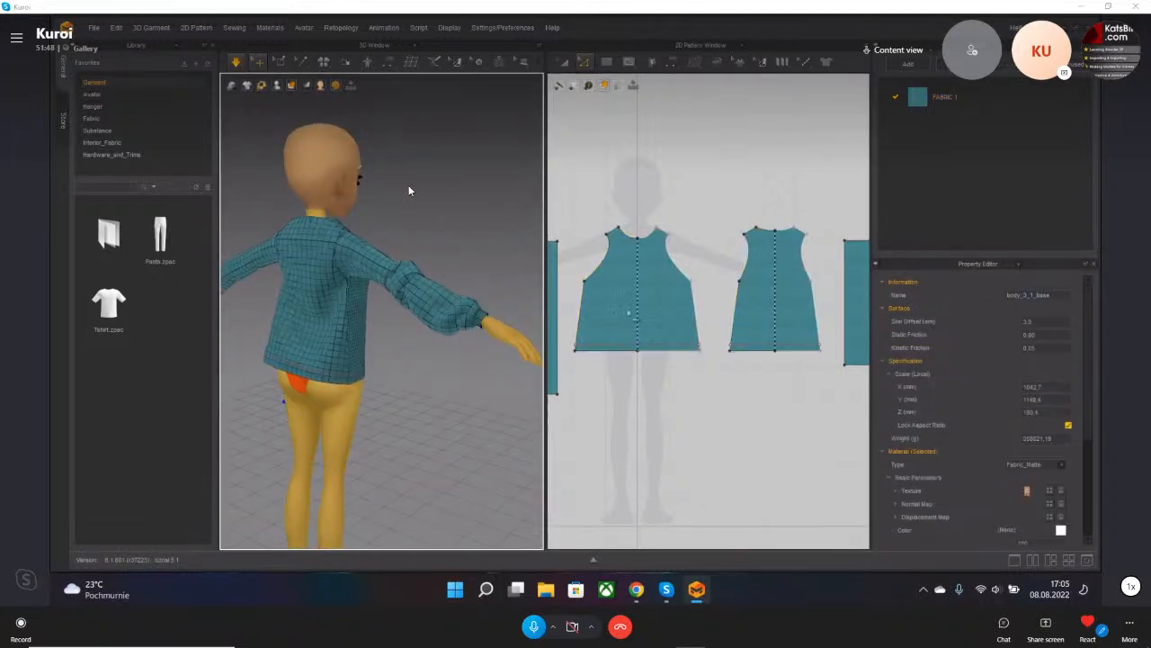
- Move the front and back underarm points further down and inward, then check the simulated fit from the back and front
click(744, 280)
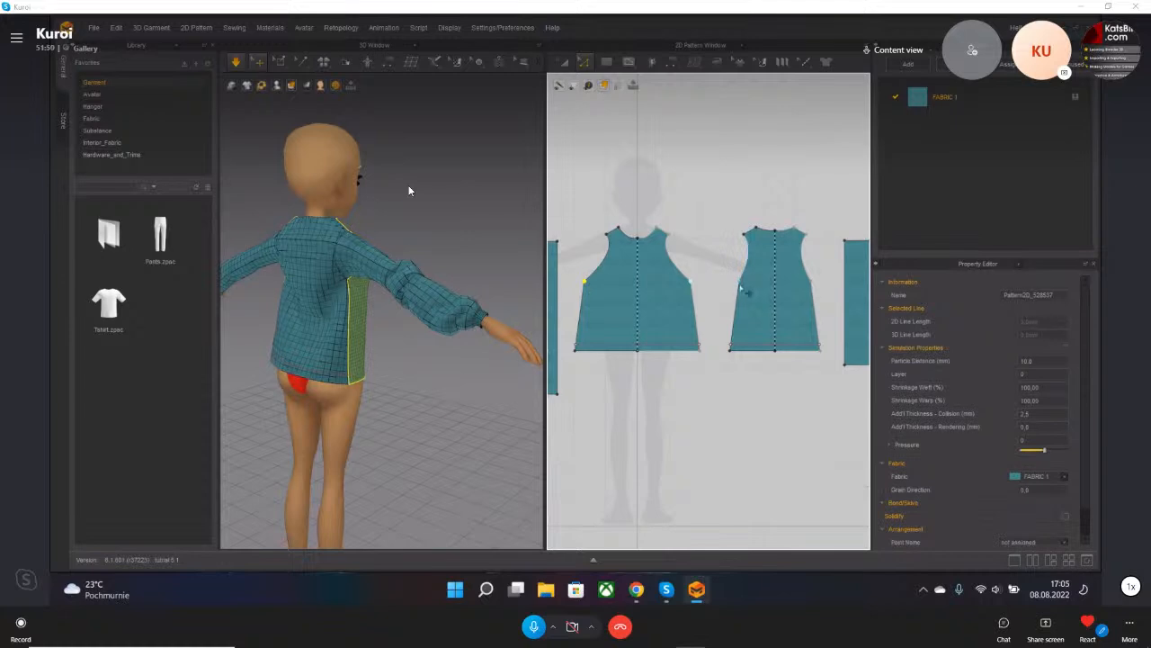
click(616, 294)
drag(585, 284, 592, 292)
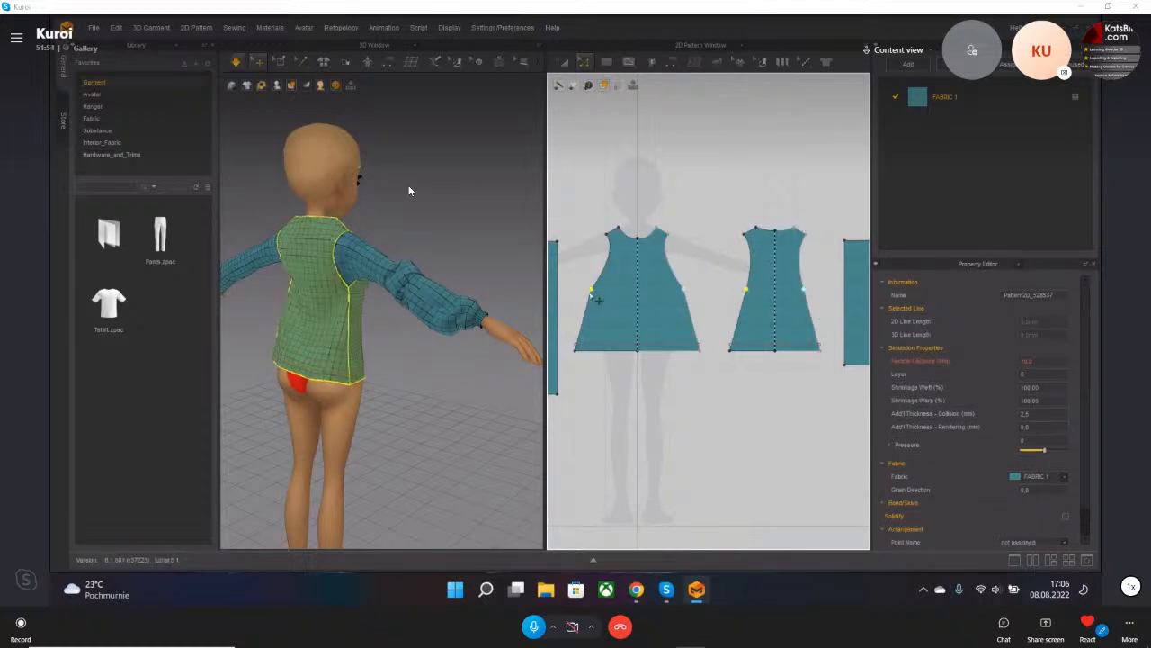
click(307, 256)
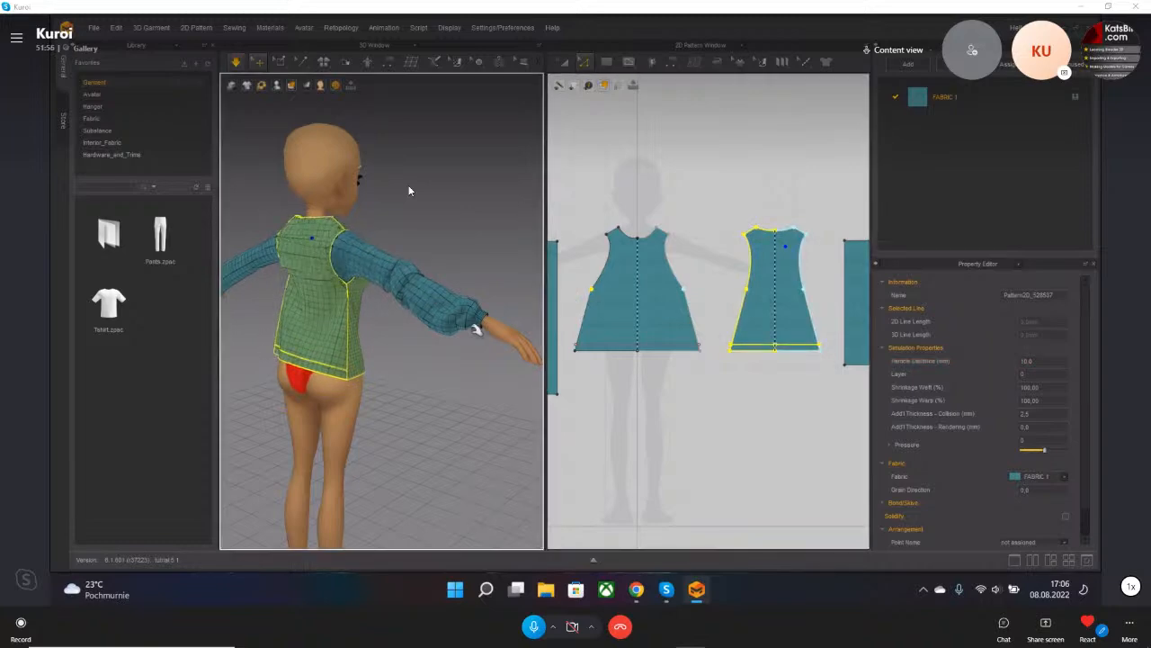
key(2)
scroll(327, 229, up, 3)
middle_drag(349, 162, 437, 258)
scroll(460, 260, down, 3)
scroll(464, 261, up, 5)
scroll(463, 260, down, 5)
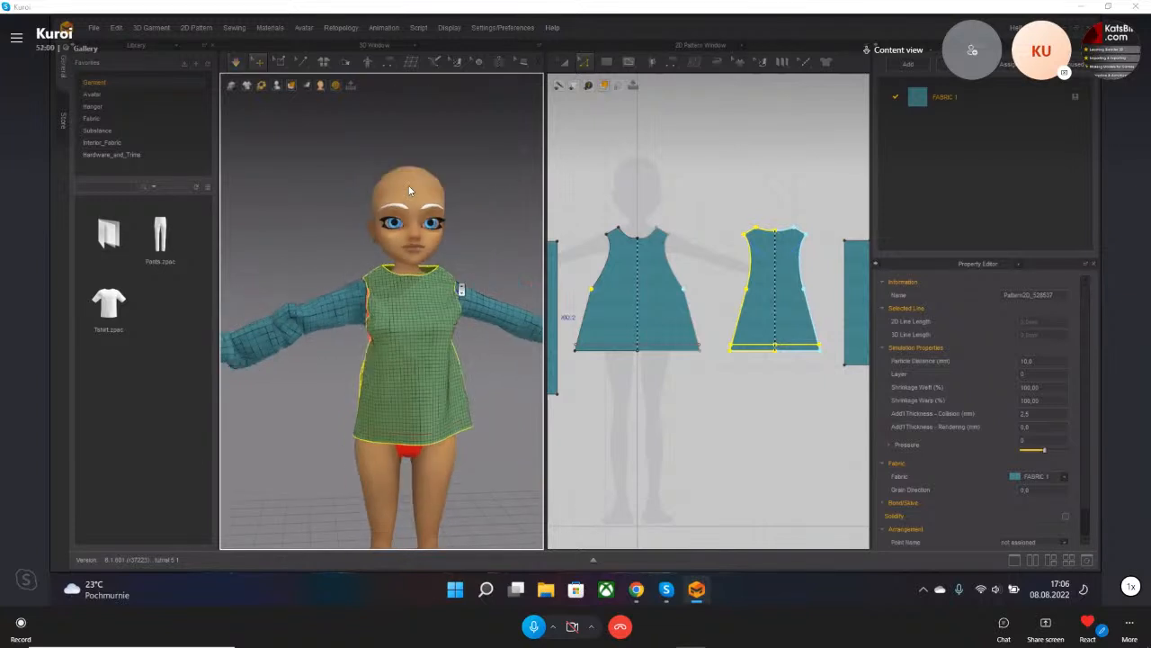
- Undo the last underarm point move and the pull on the simulated garment
key(ctrl+z)
key(ctrl+z)
key(ctrl+z)
key(ctrl+z)
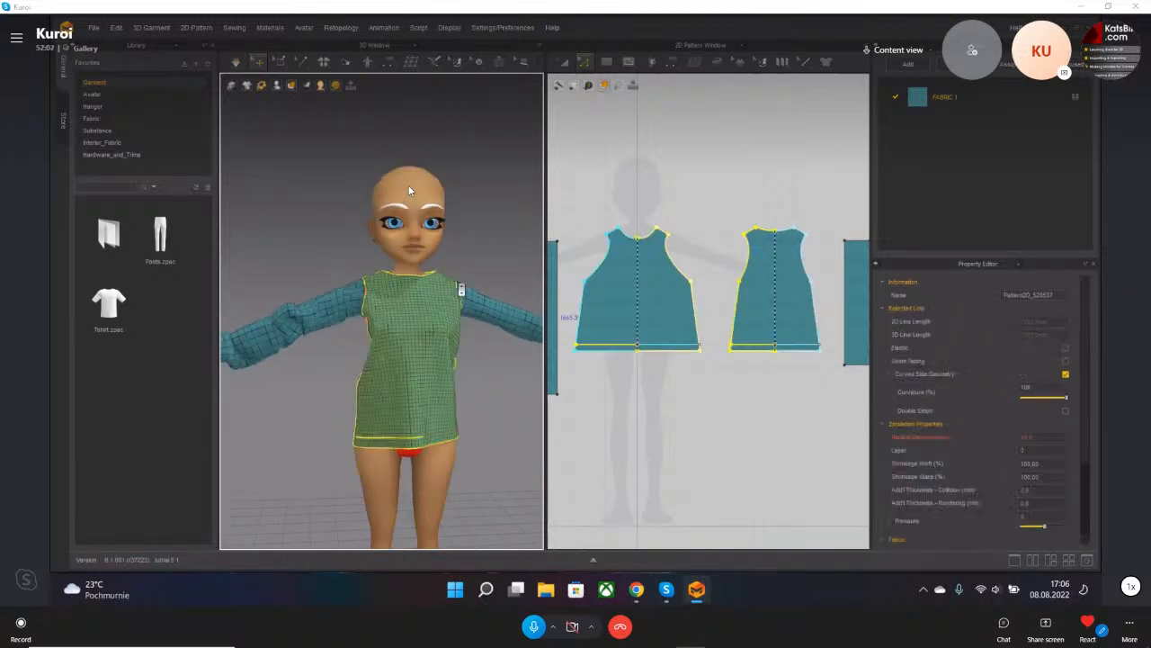
- Set the front pattern's particle distance to 20 mm and simulate the garment
right_drag(424, 312, 446, 320)
shift+click(438, 318)
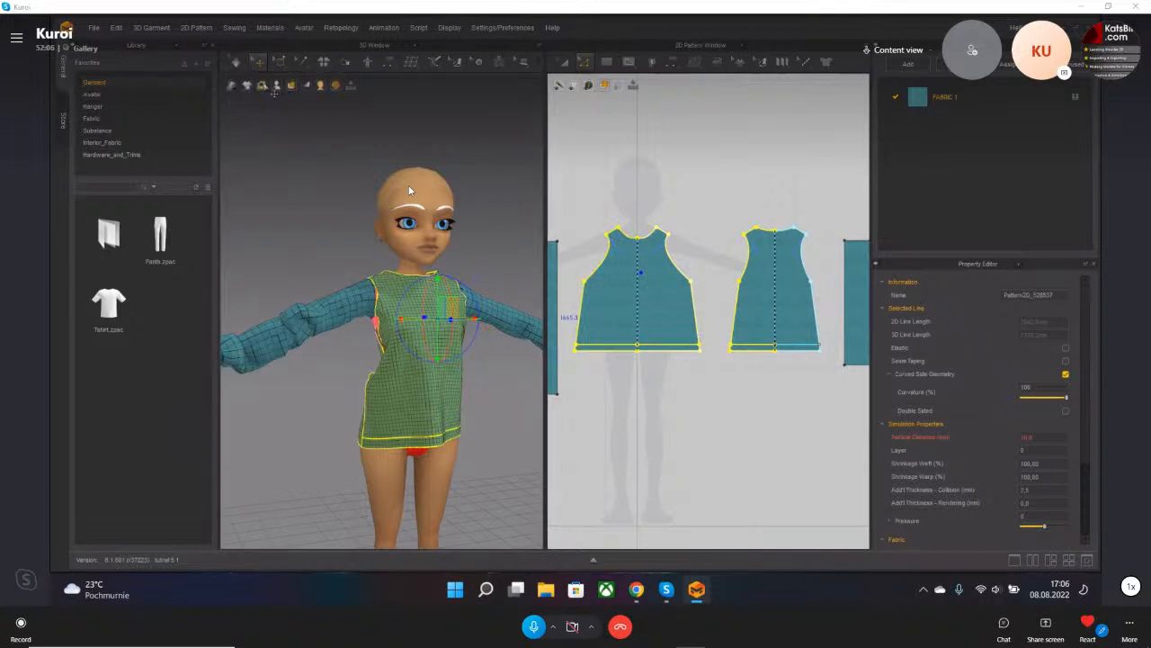
right_drag(311, 385, 396, 381)
scroll(401, 343, up, 3)
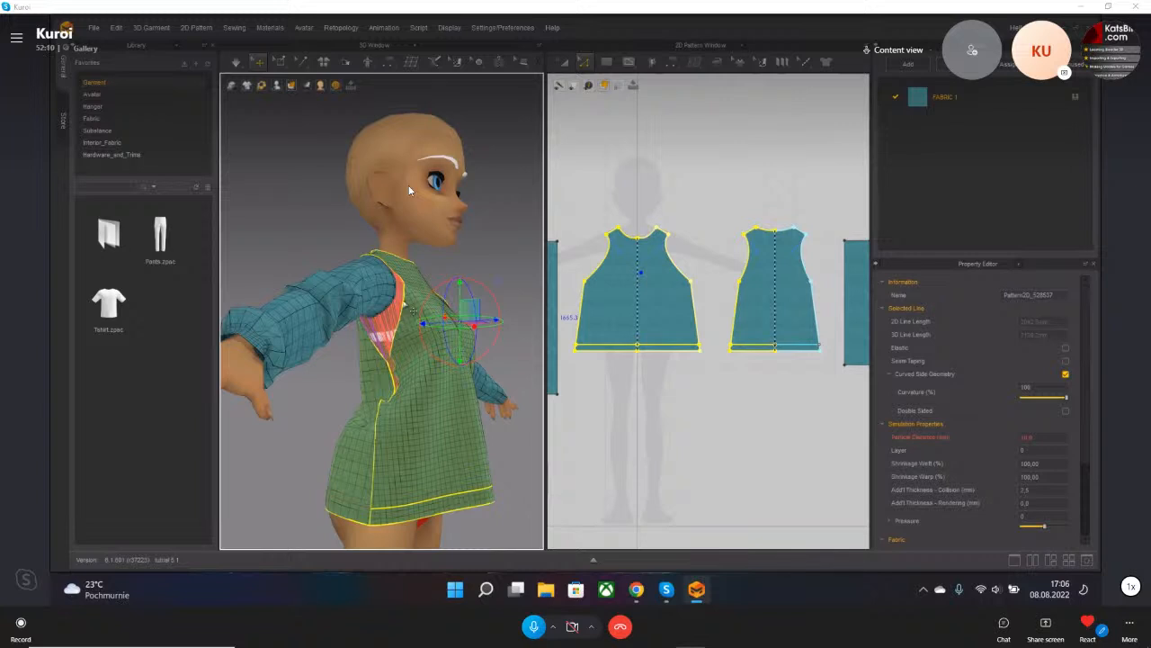
click(449, 398)
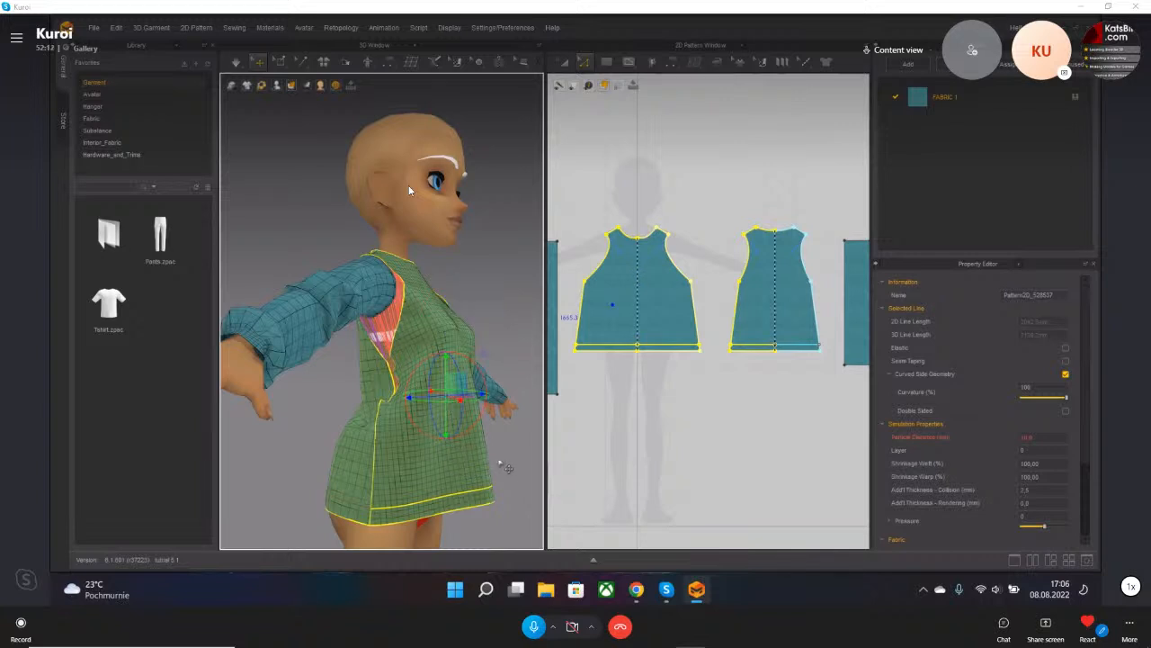
click(506, 468)
click(460, 451)
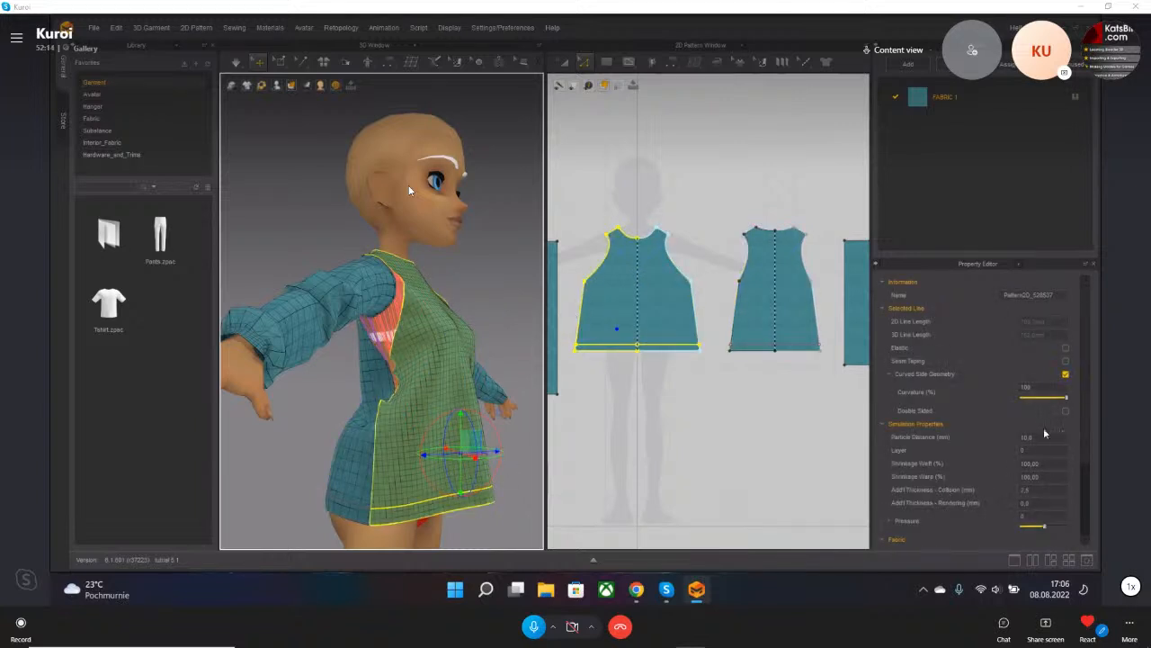
drag(1025, 437, 1020, 437)
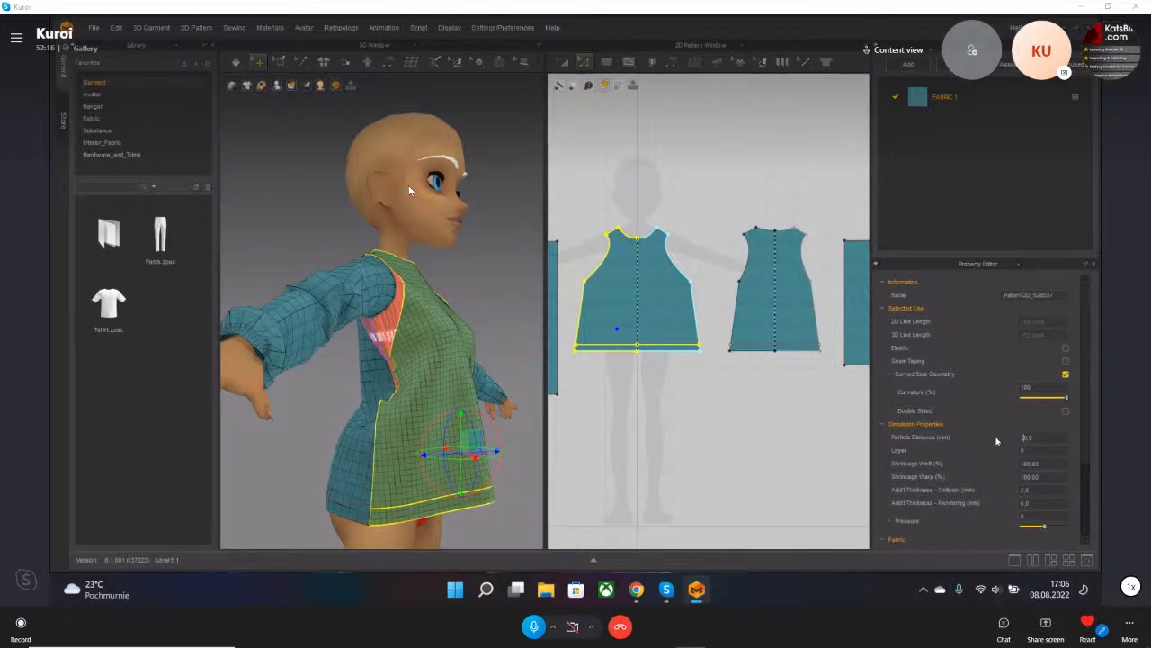
key(Return)
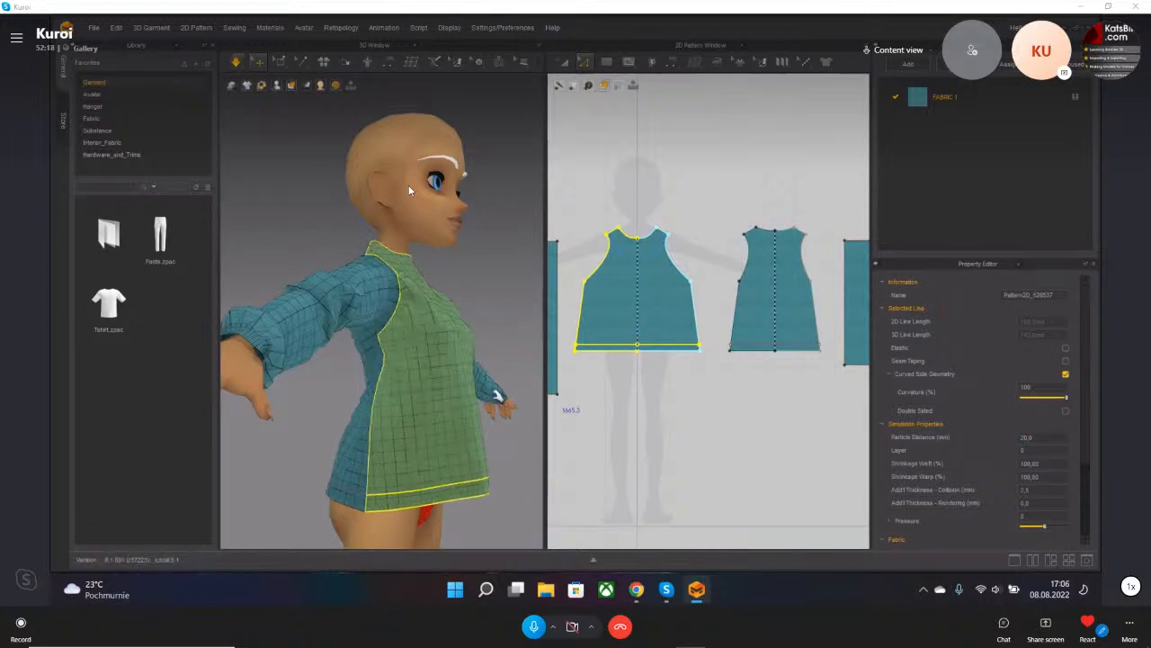
- Raise the underarm points of the front and back patterns together and slightly inward, and settle the sleeve in the simulation
right_drag(497, 402, 455, 403)
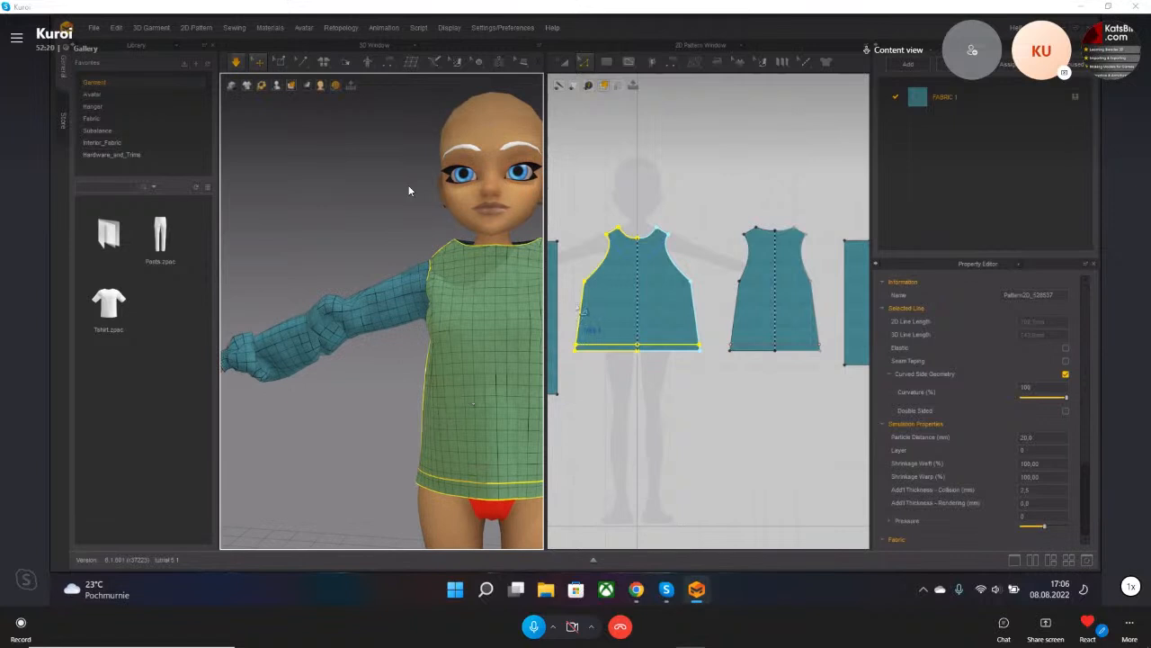
click(585, 282)
shift+click(739, 281)
drag(739, 281, 758, 272)
mouse_move(431, 319)
right_down()
mouse_move(447, 366)
mouse_move(411, 316)
right_up()
click(398, 293)
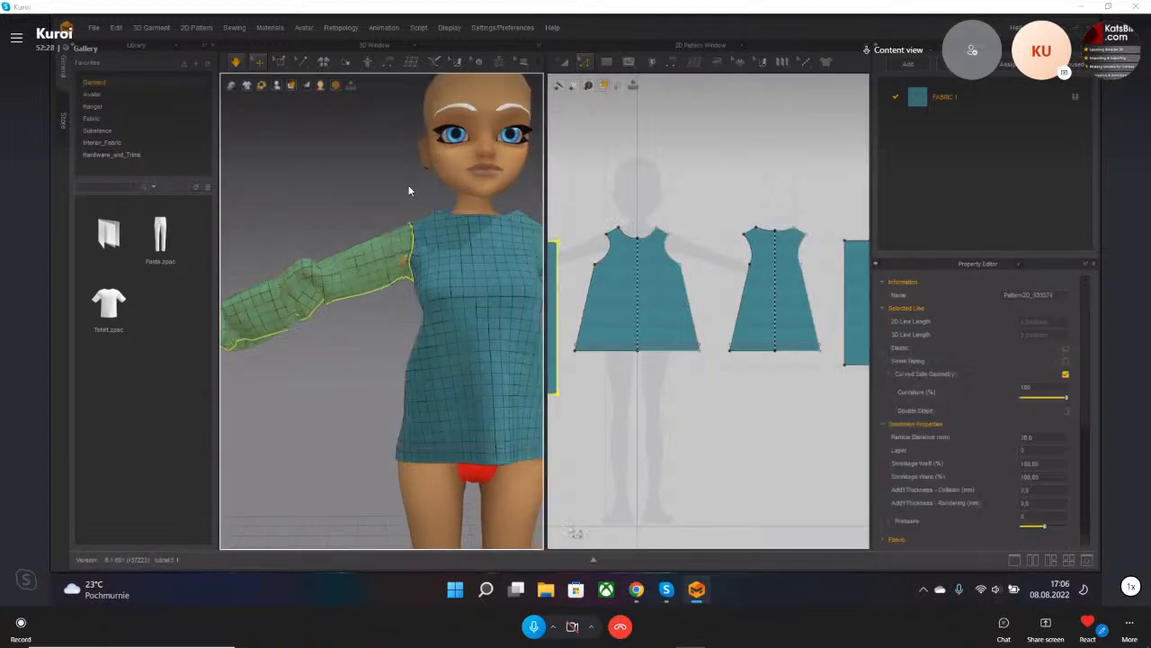
- Switch to the browser and run a Google search for "billie elish jumper" in a new tab
click(636, 589)
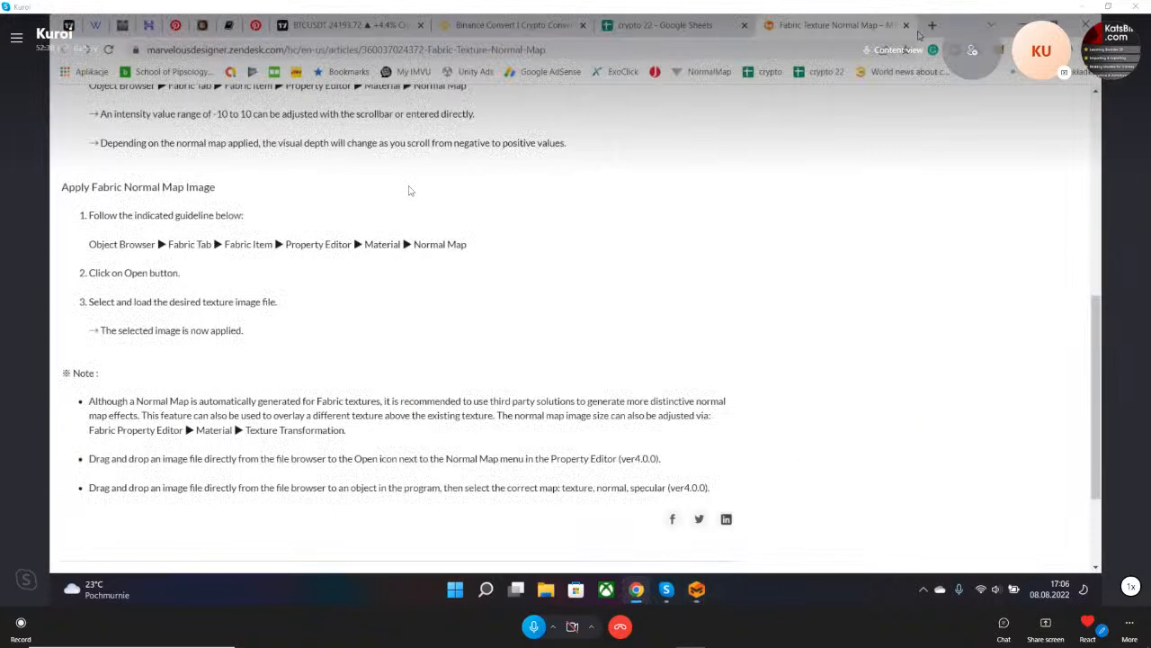
click(931, 26)
text(bil)
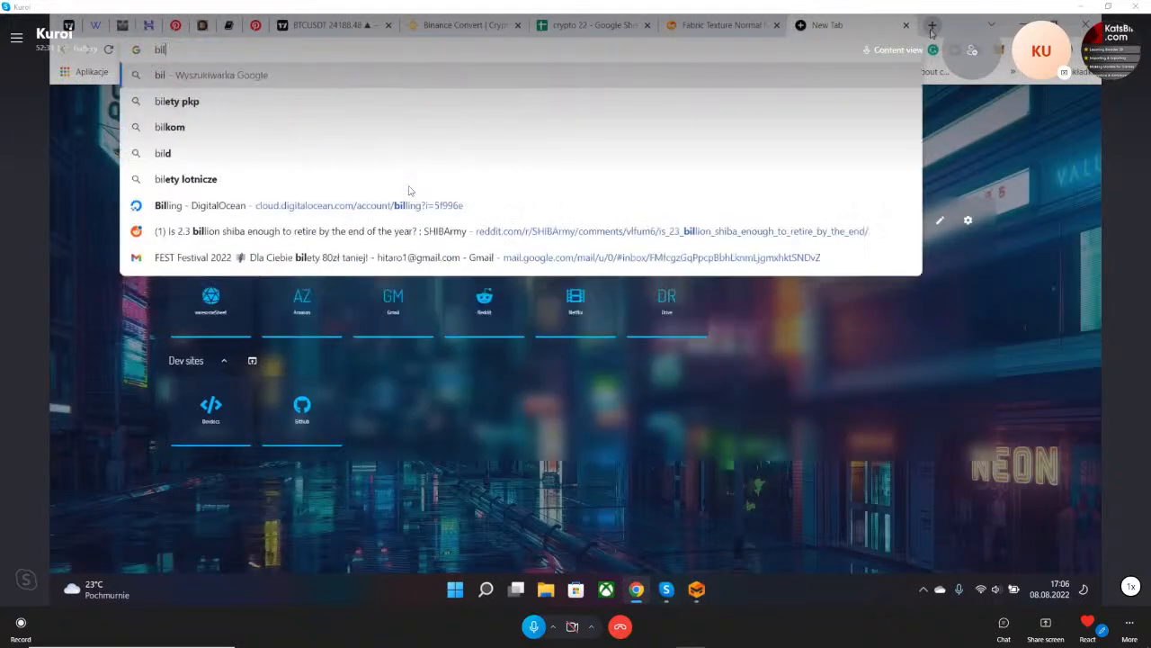
text(lie elish)
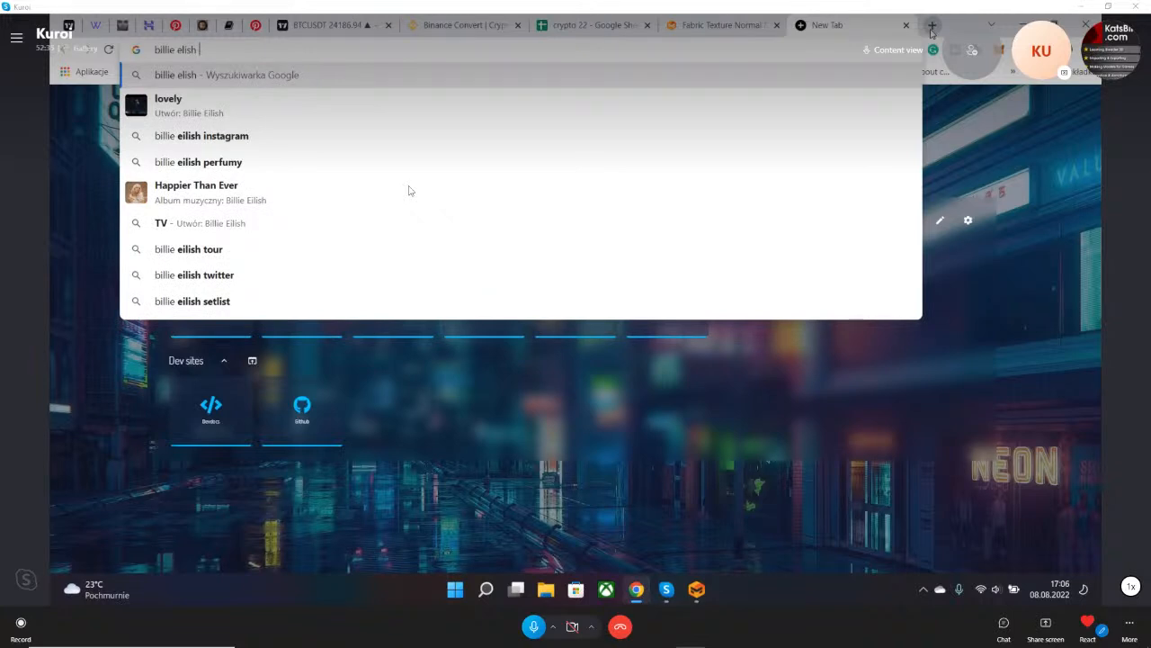
text(jumpe)
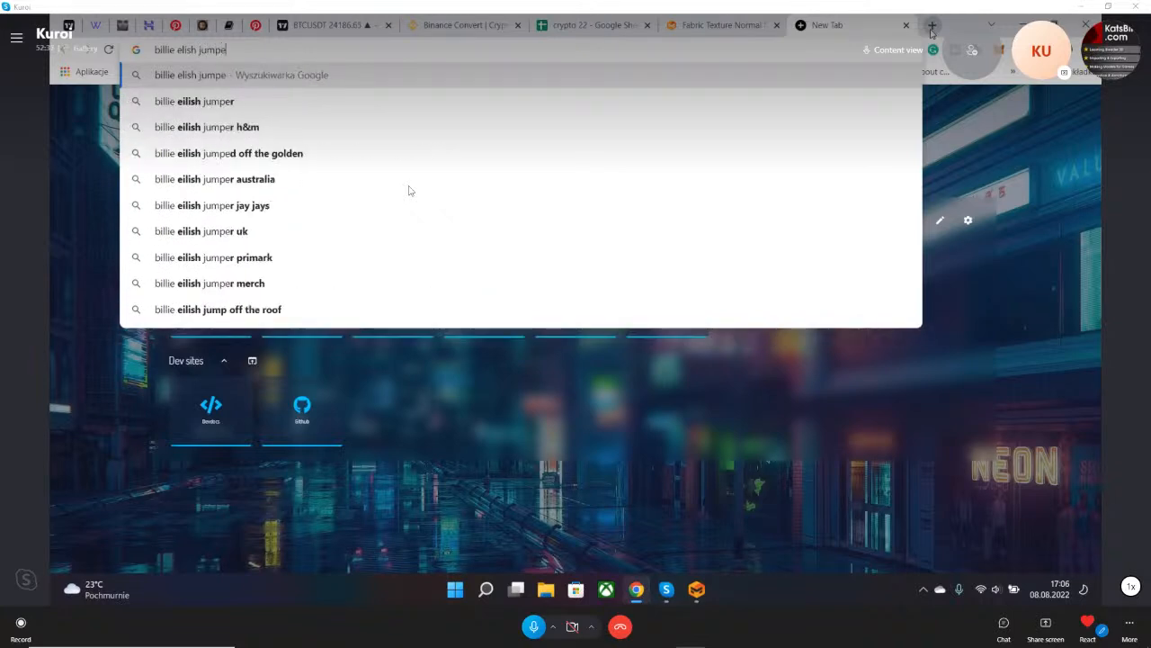
text(r)
key(Return)
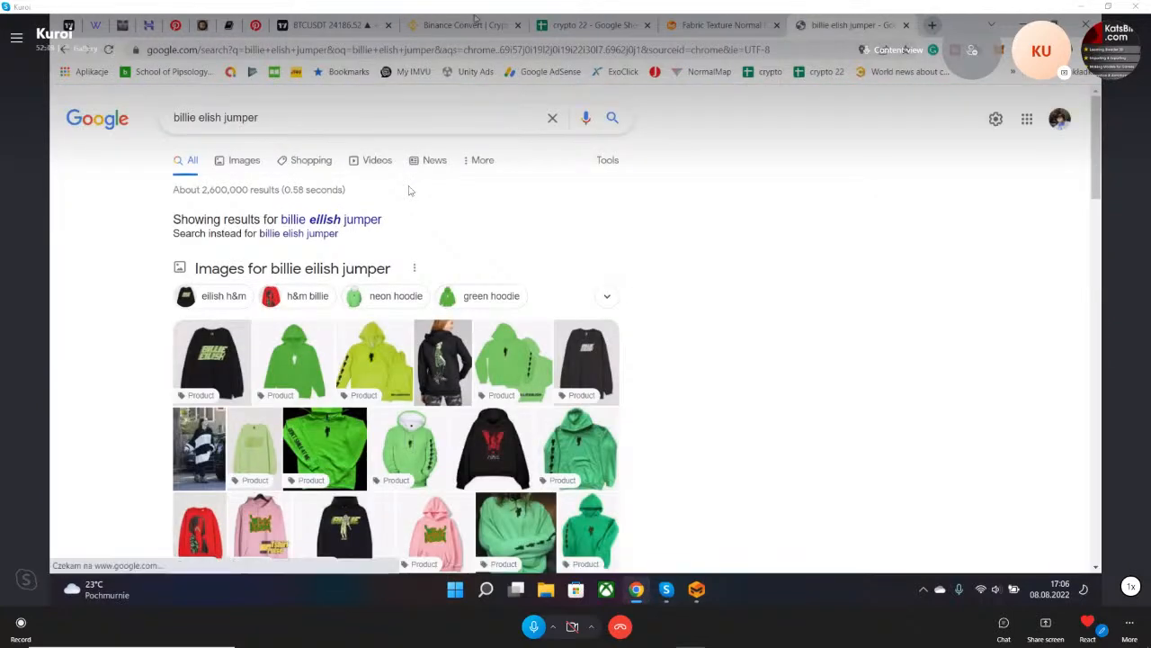
- Browse the web and image results for reference photos of loose Billie Eilish jumpers
scroll(644, 315, down, 9)
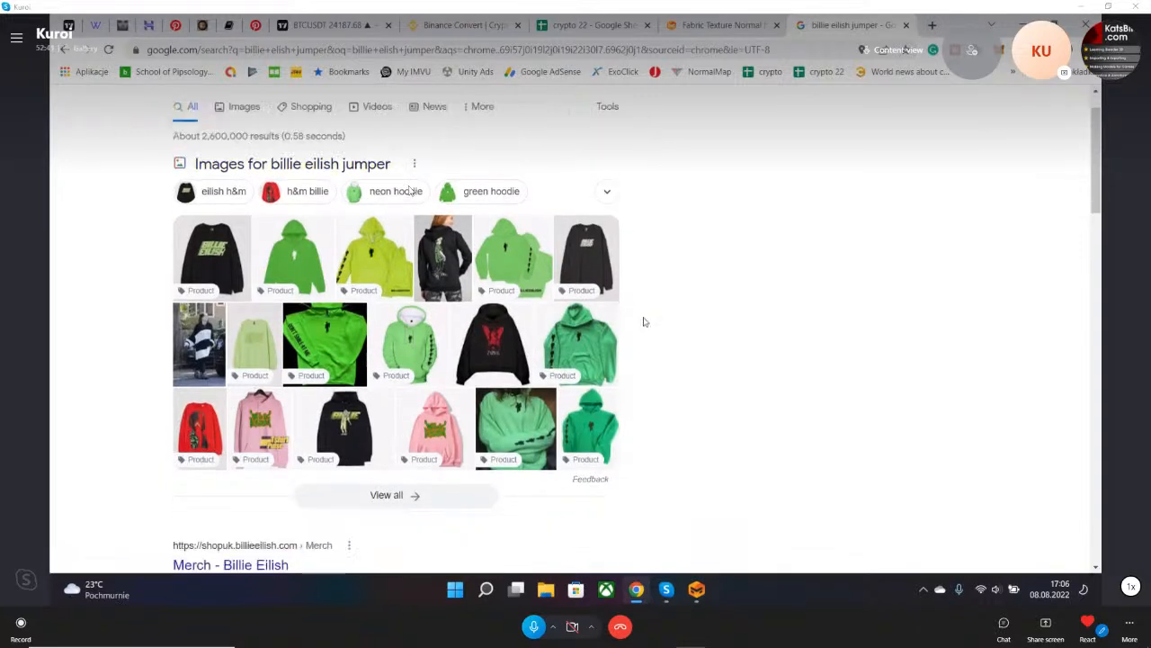
scroll(349, 350, up, 10)
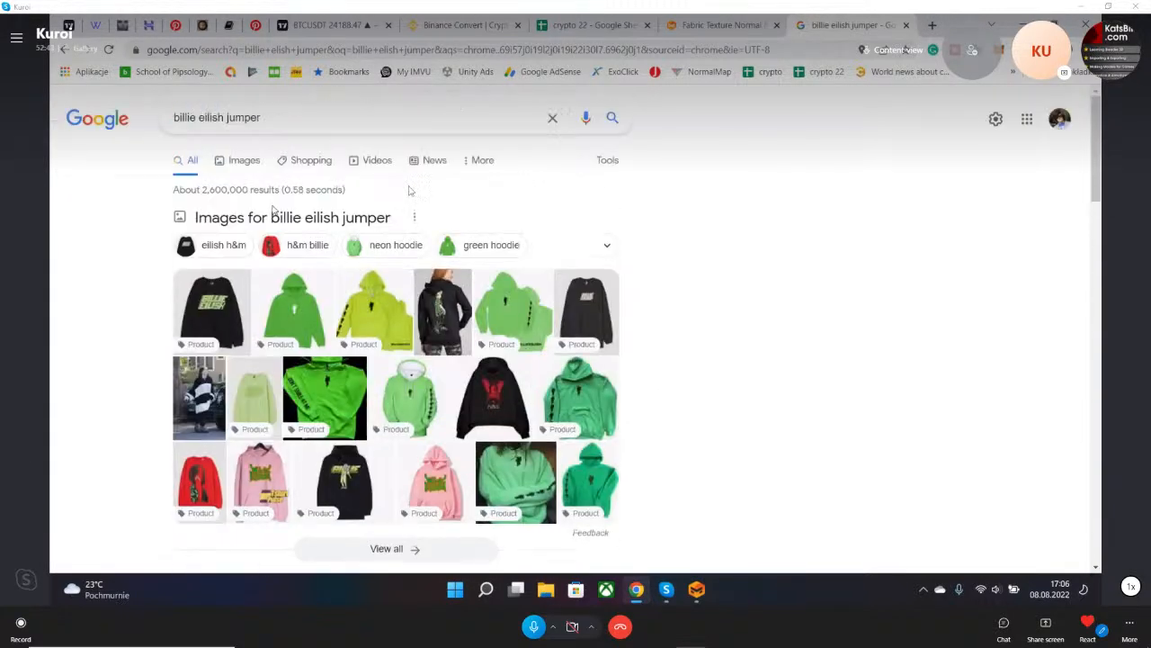
click(243, 162)
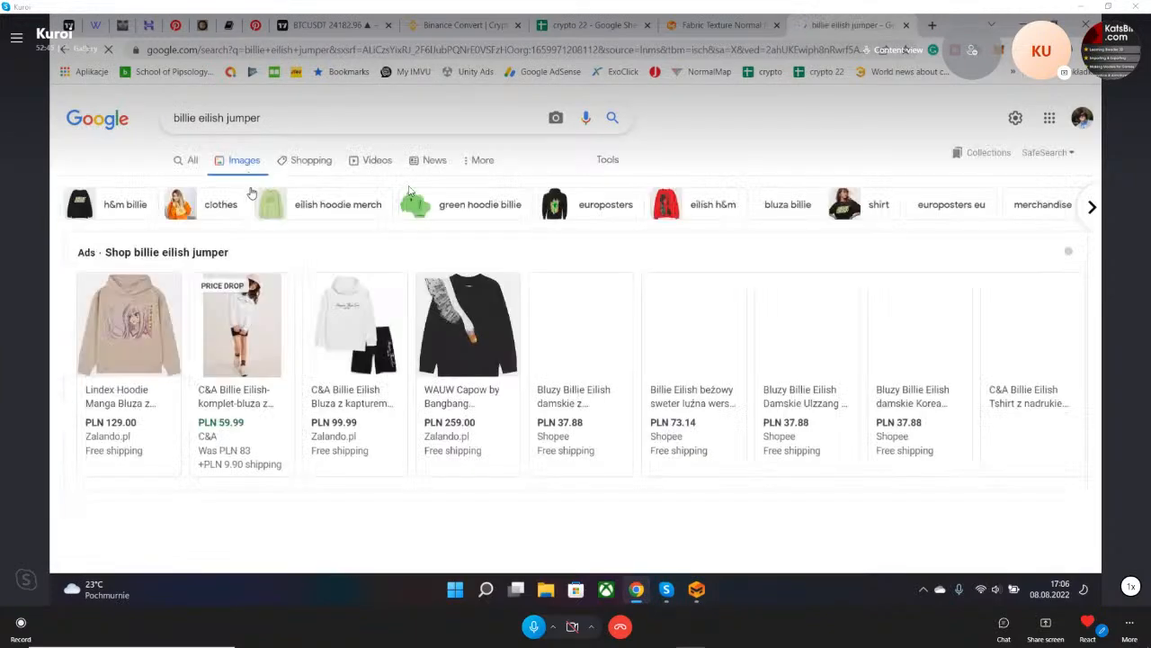
scroll(364, 288, down, 3)
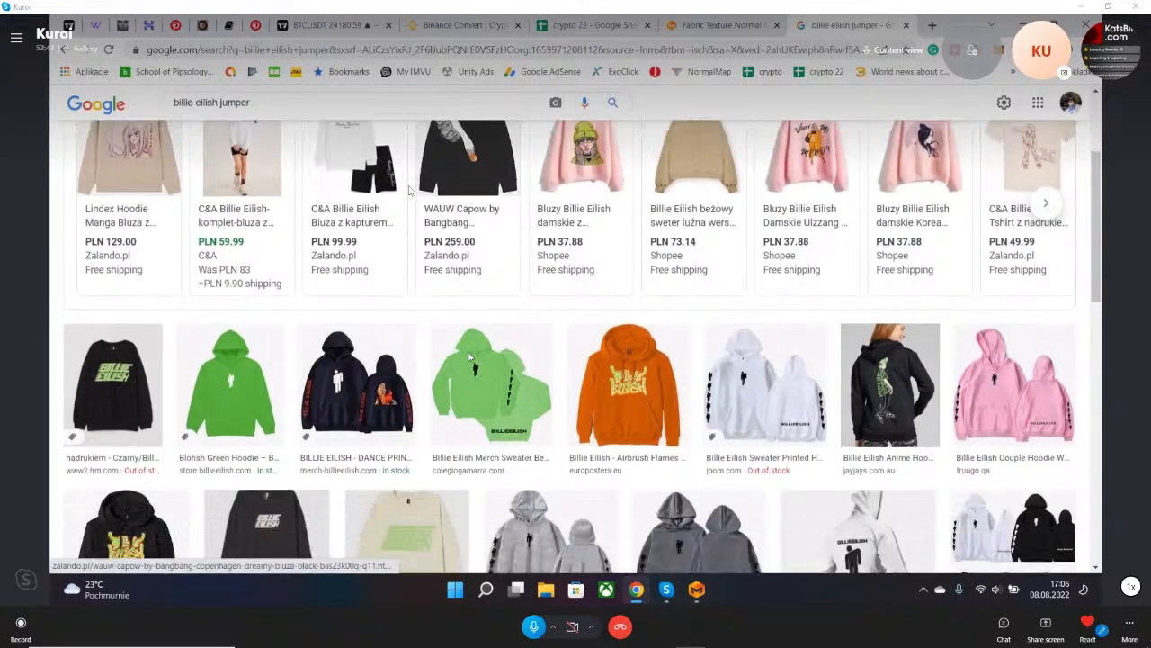
scroll(460, 358, up, 2)
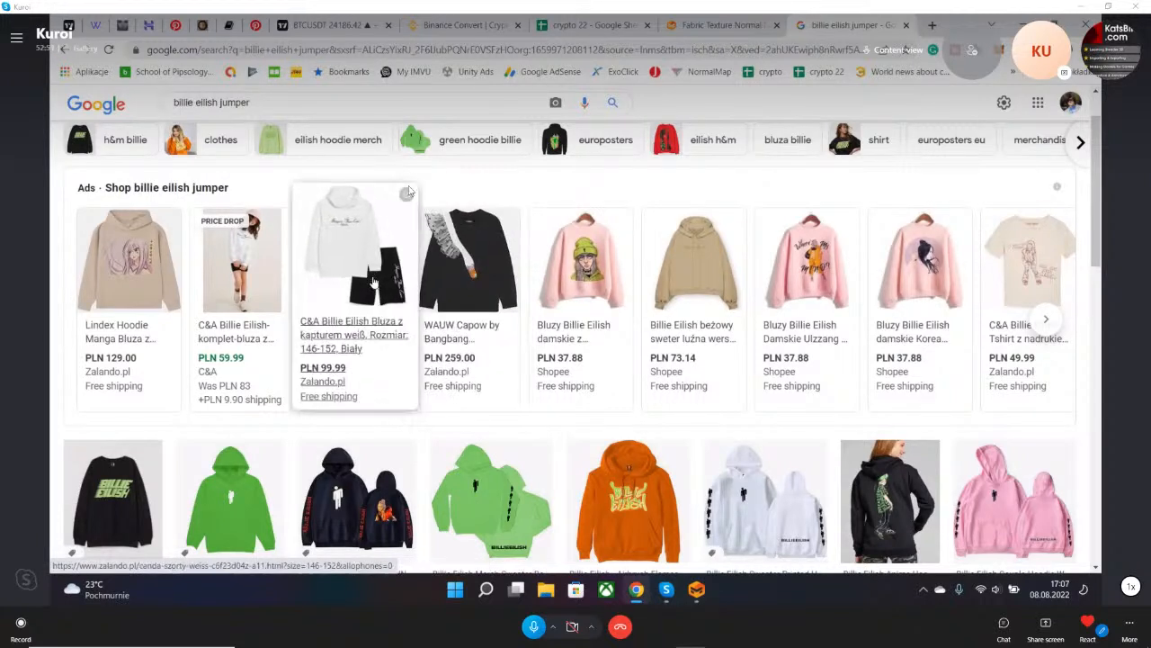
click(68, 52)
scroll(623, 288, down, 2)
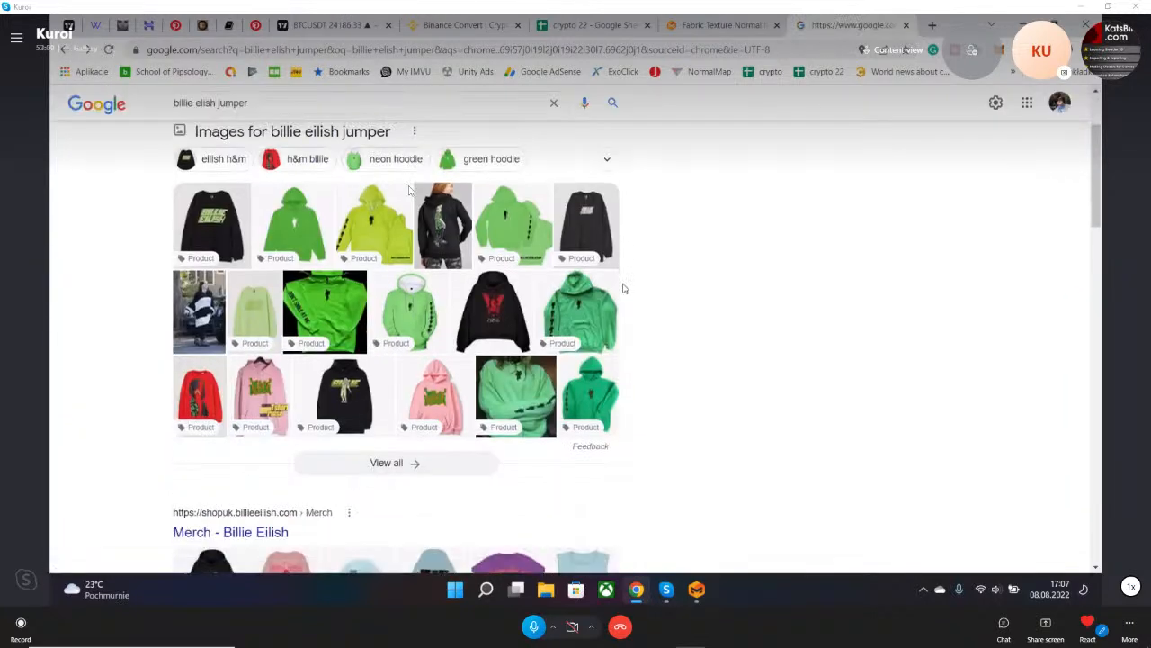
scroll(623, 288, down, 4)
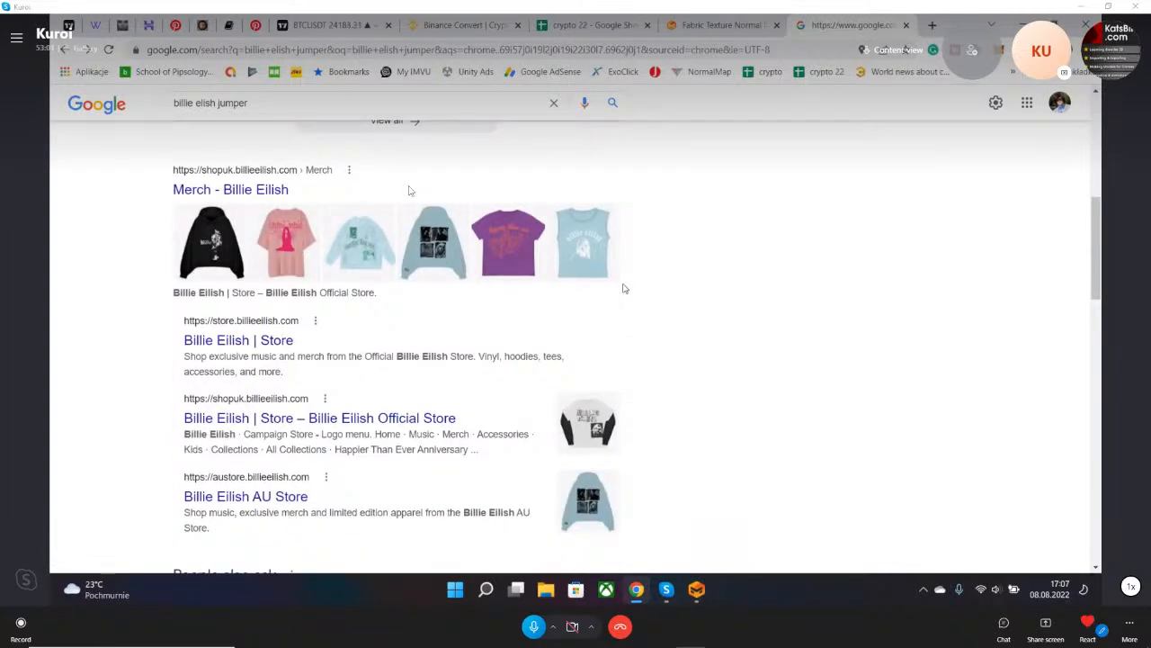
- Switch back to Marvelous Designer and examine the whole dress alongside all patterns and the sleeve pattern's side edge
click(695, 591)
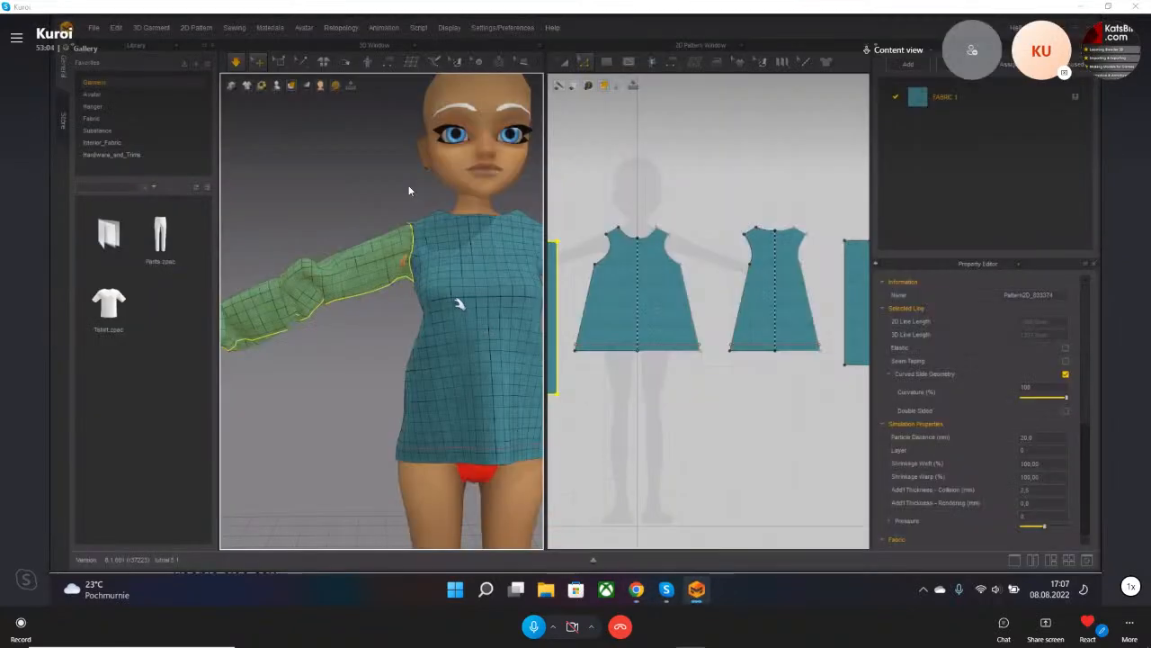
middle_drag(458, 304, 401, 341)
scroll(409, 190, up, 2)
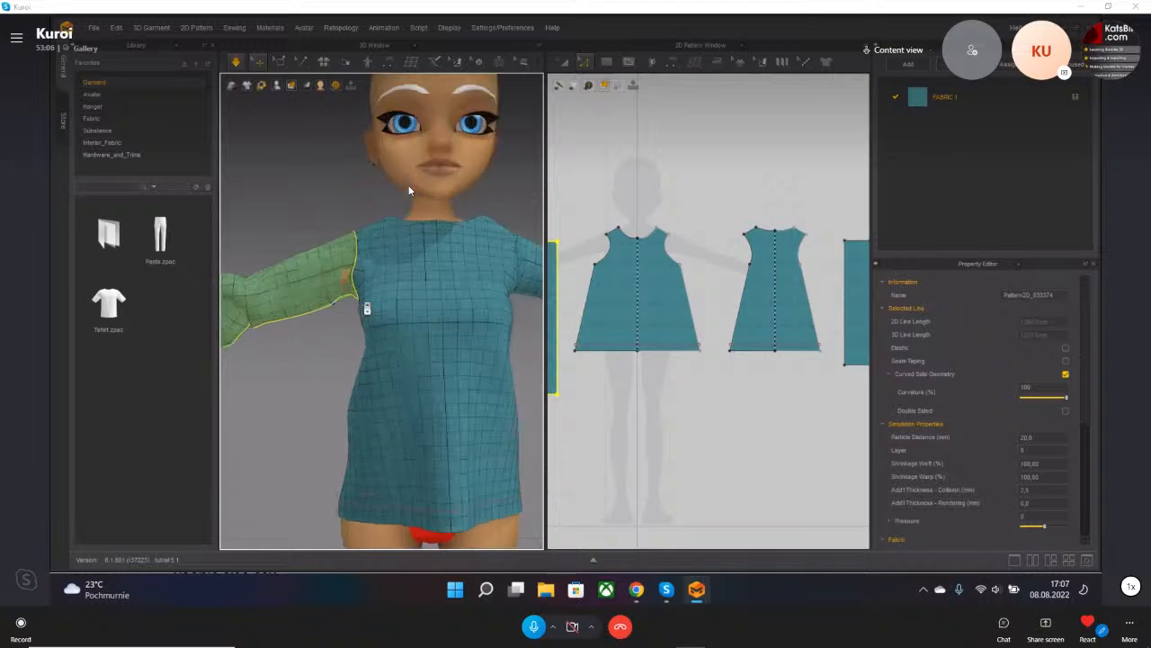
middle_drag(619, 362, 681, 351)
scroll(743, 381, down, 4)
scroll(530, 355, down, 5)
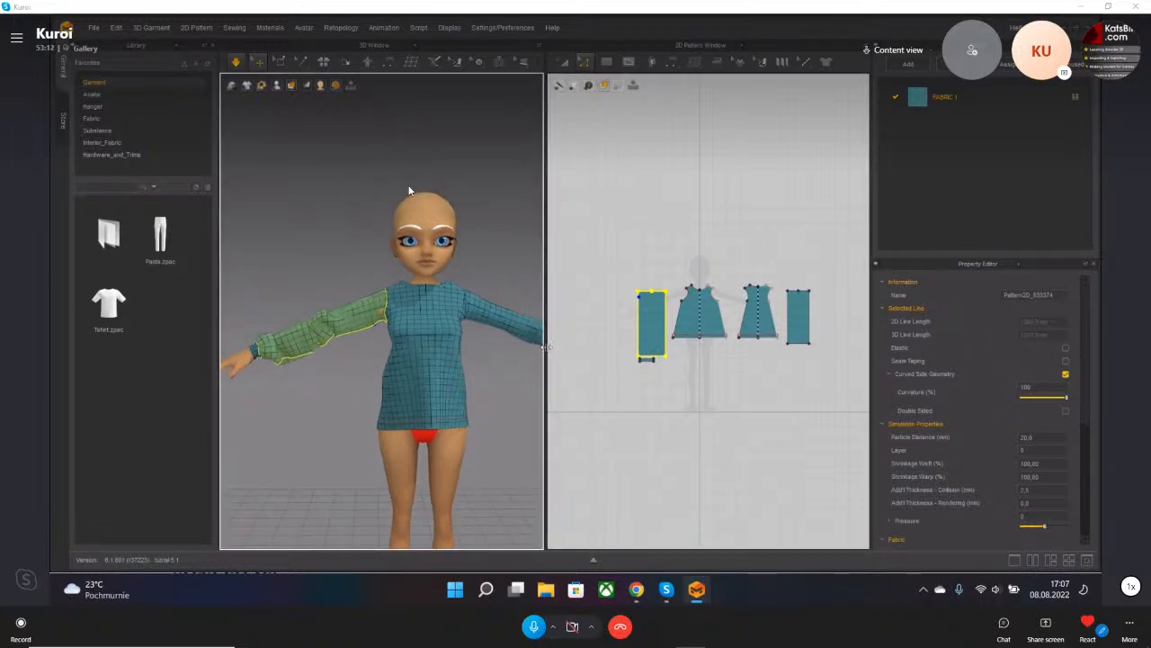
click(638, 321)
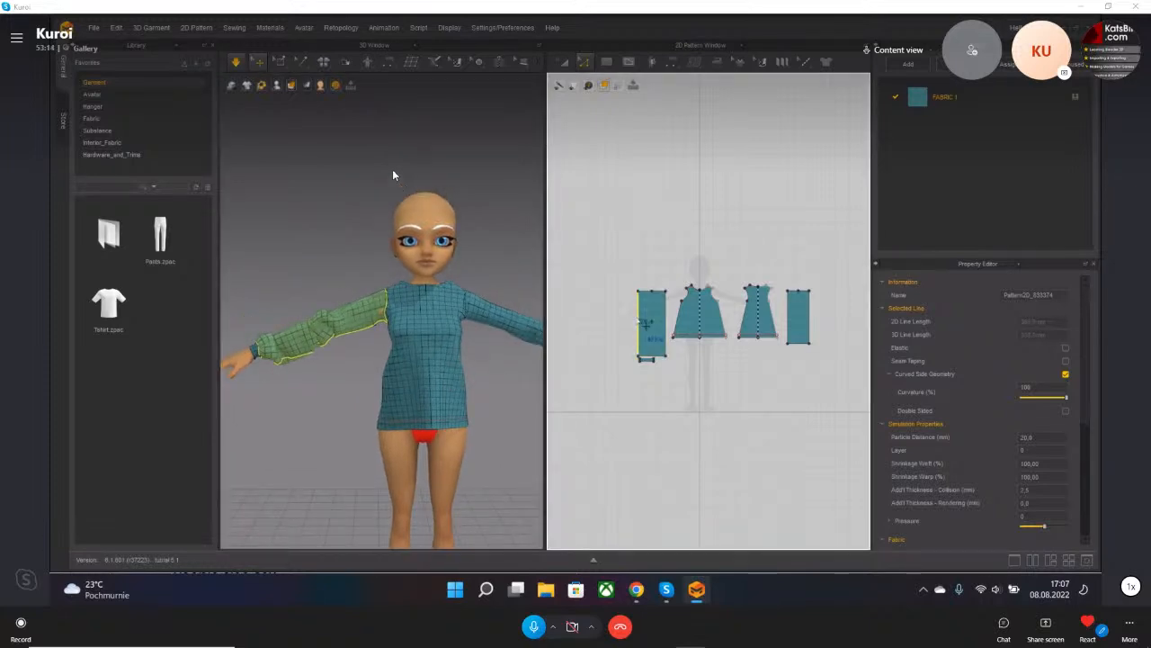
right_drag(514, 335, 432, 339)
- Try scaling up all the patterns together and simulate the enlarged garment
click(607, 63)
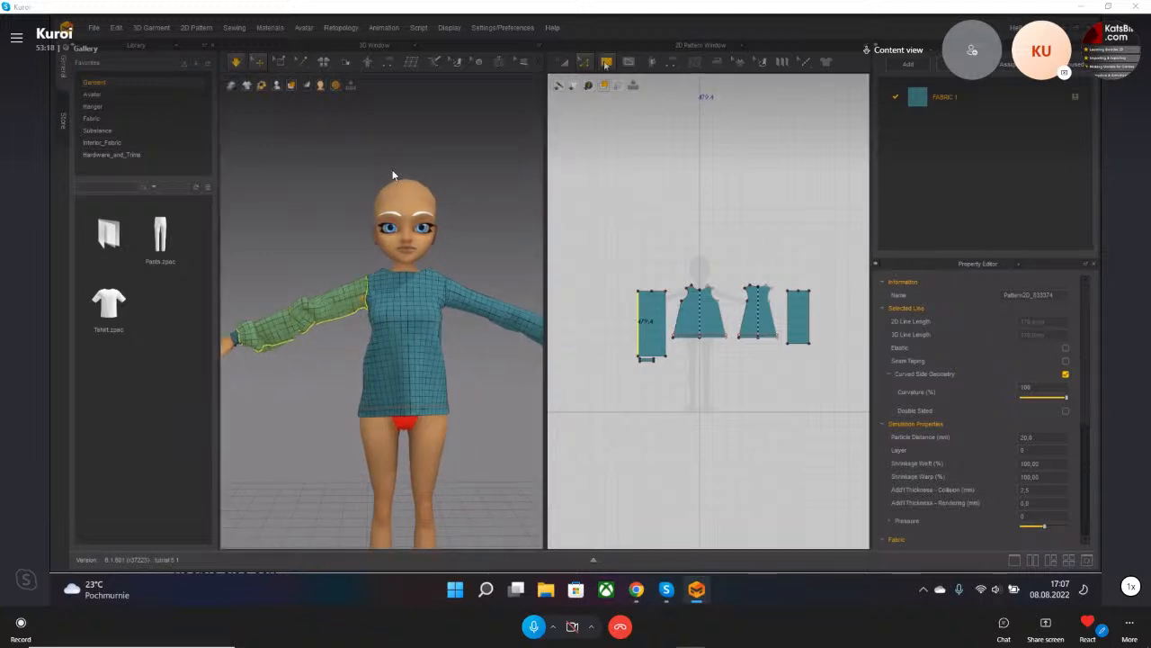
click(566, 62)
drag(593, 411, 857, 251)
drag(625, 272, 552, 247)
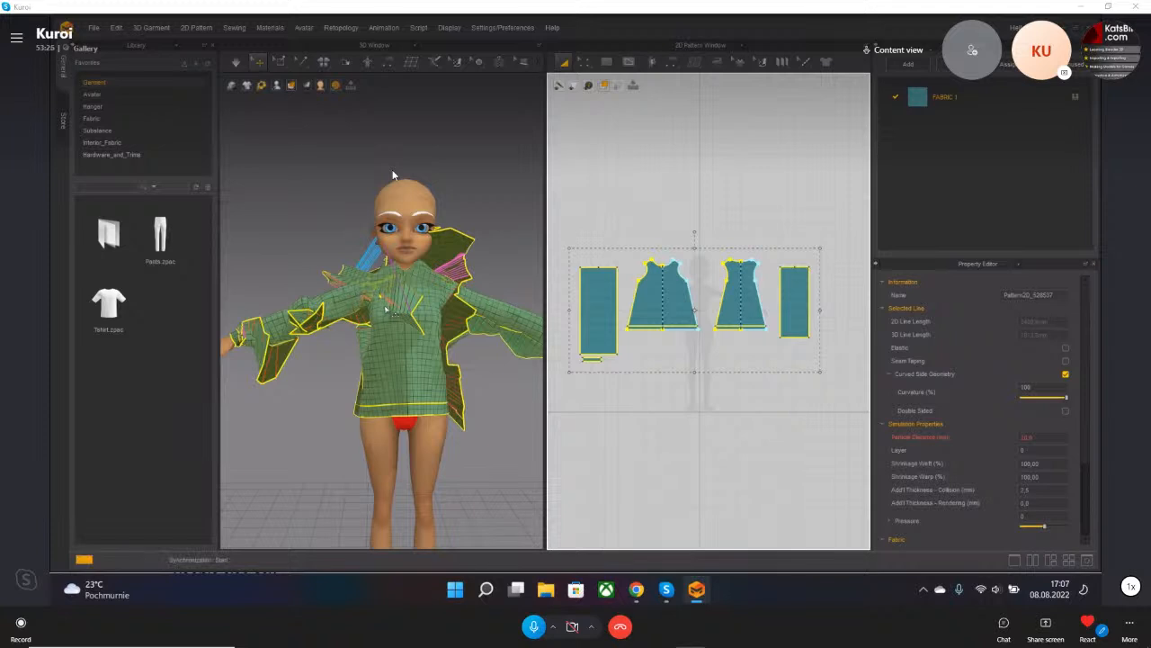
key(space)
- Pull the oversized garment into place from the front and back, then undo the pulls and the scaling
drag(398, 394, 392, 369)
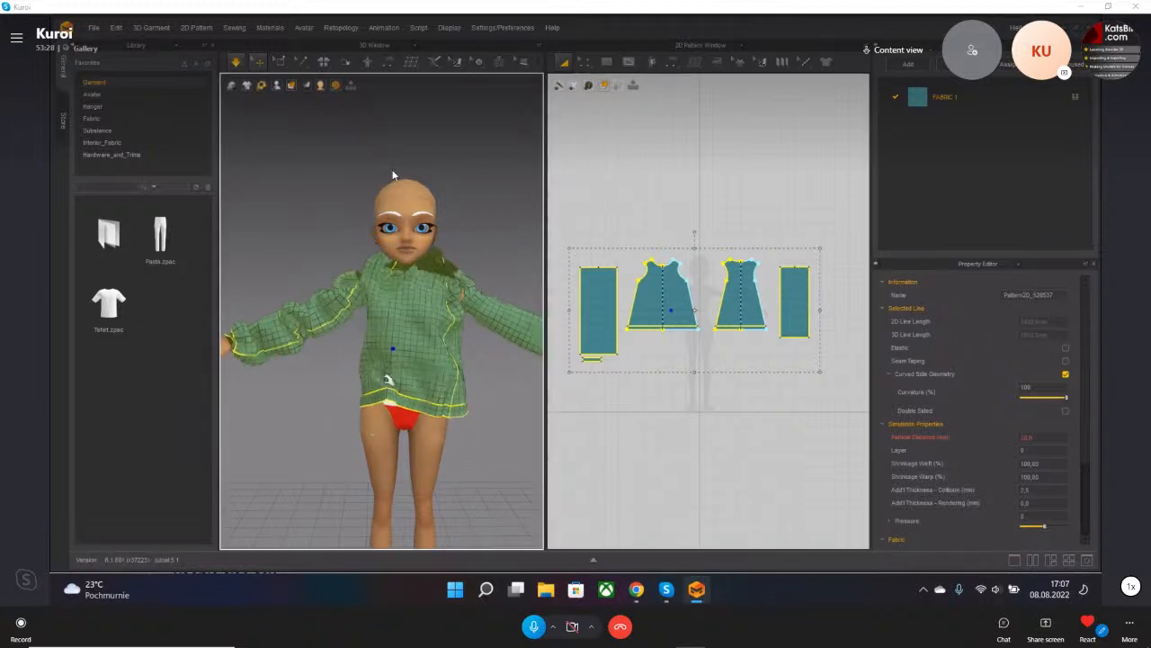
drag(338, 319, 386, 331)
right_drag(387, 331, 288, 337)
drag(359, 313, 494, 493)
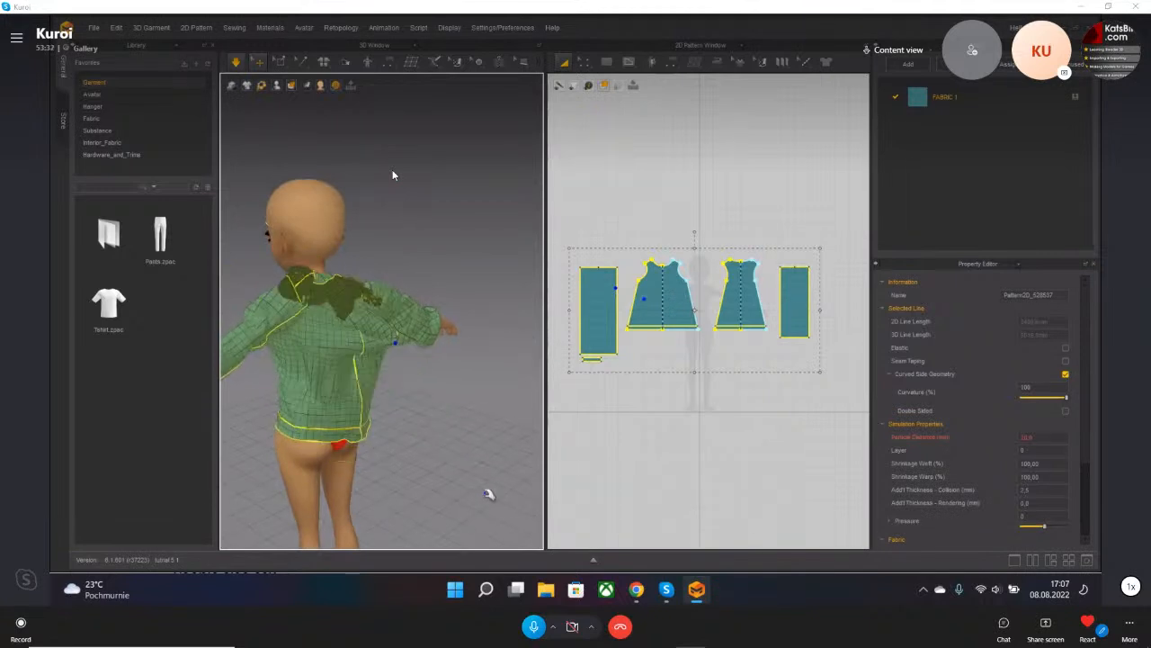
drag(322, 362, 386, 513)
key(ctrl+z)
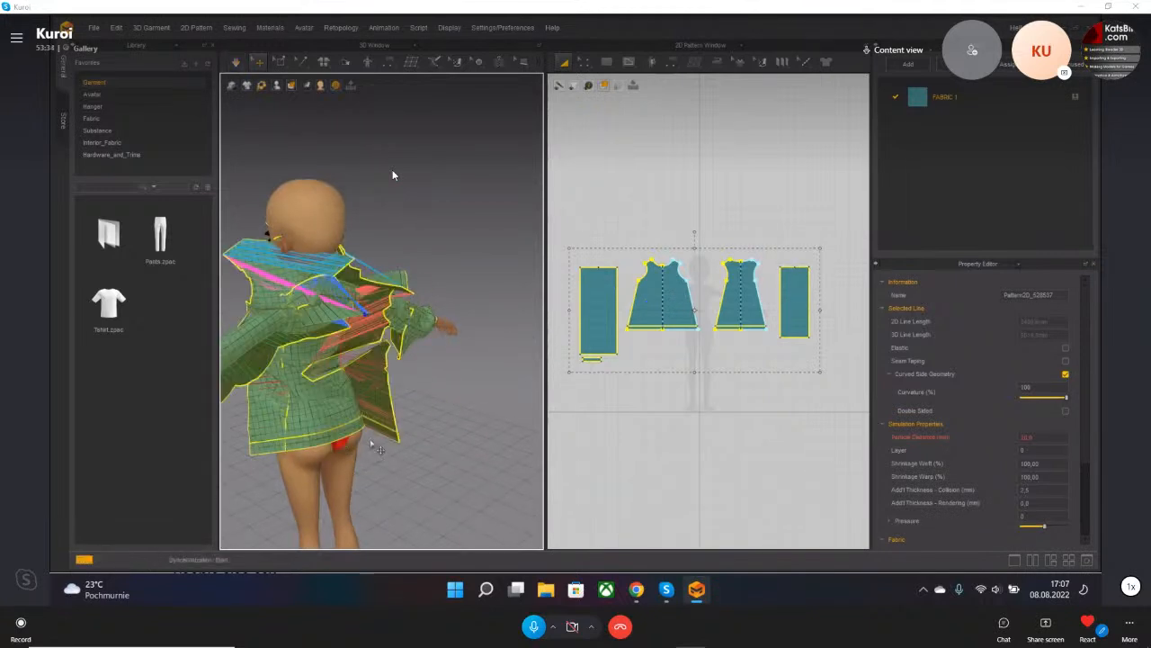
- Move the sleeve pattern away from the cuff, then extend its two side edges and lower edge outward
right_drag(364, 402, 619, 365)
middle_drag(262, 398, 389, 376)
click(648, 319)
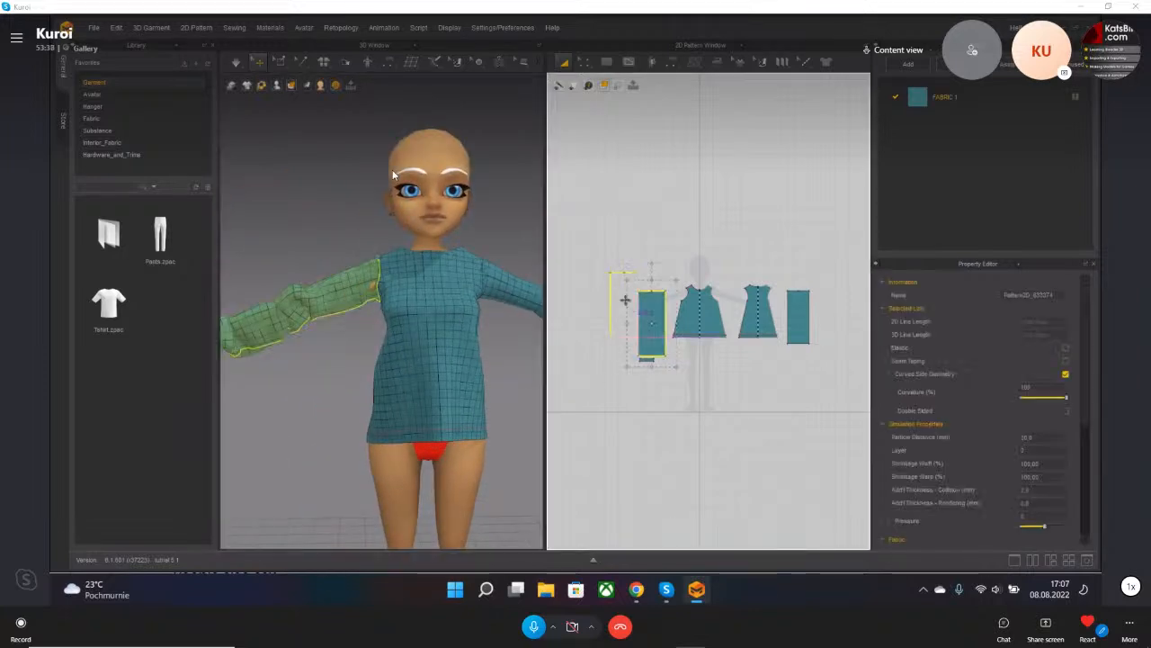
scroll(630, 339, up, 2)
scroll(671, 328, up, 3)
click(585, 63)
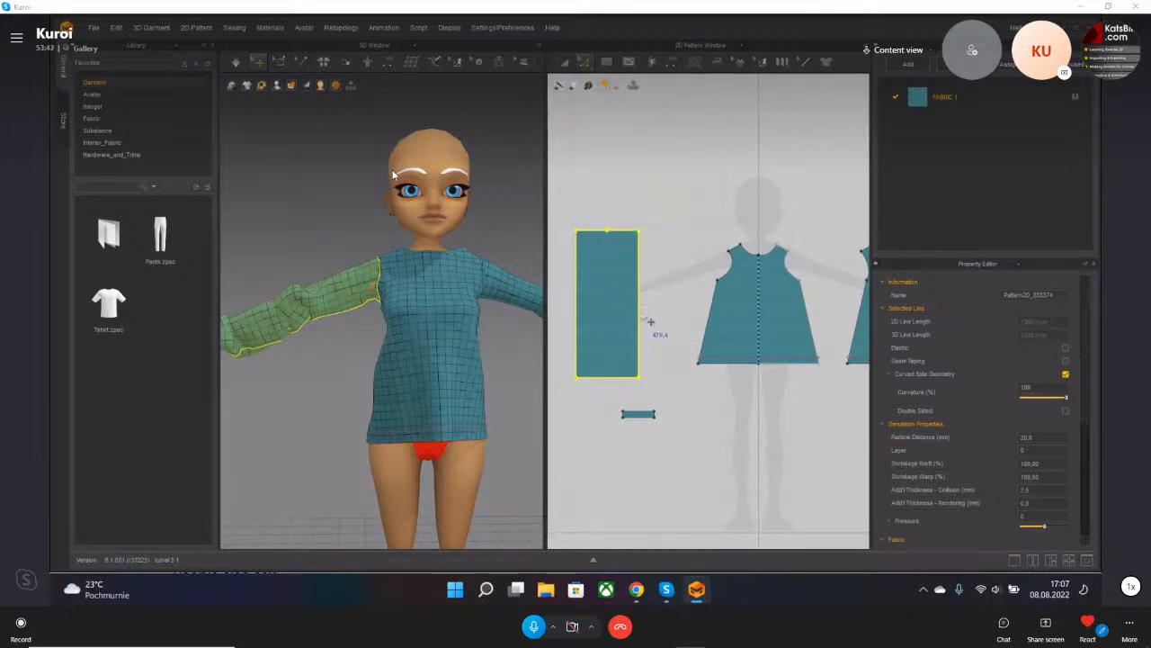
drag(639, 302, 655, 320)
drag(622, 377, 623, 396)
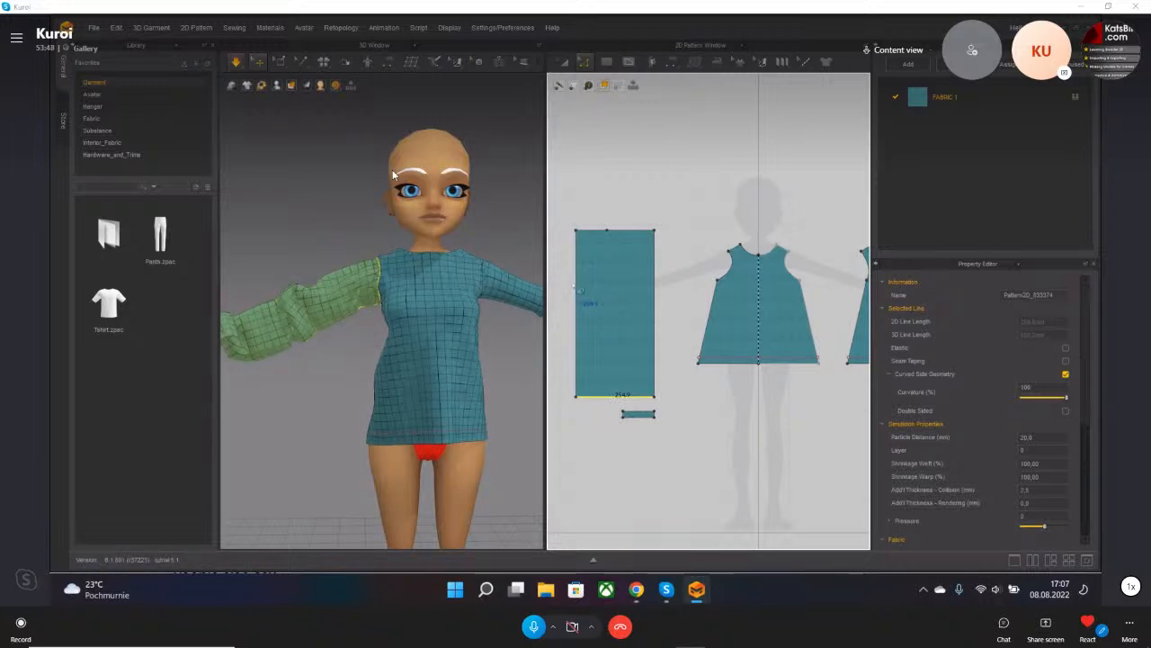
drag(580, 290, 549, 310)
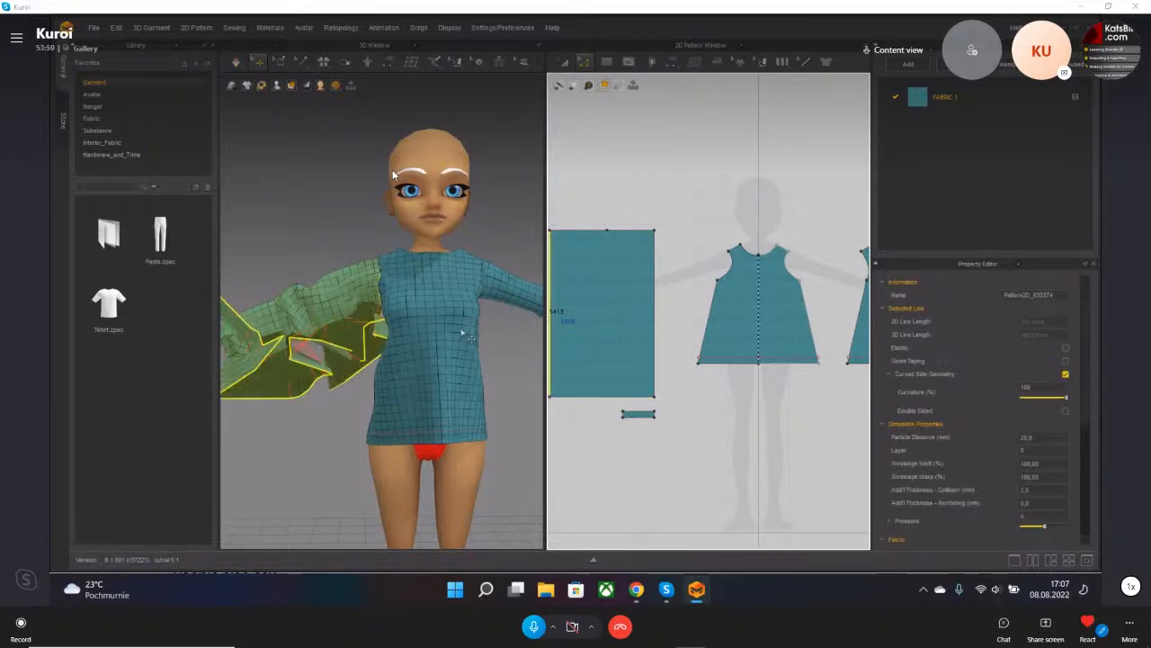
- Settle the widened sleeve in the simulation by pulling its fabric, then shift the pattern's side edges to narrow it slightly
scroll(423, 324, up, 4)
click(429, 320)
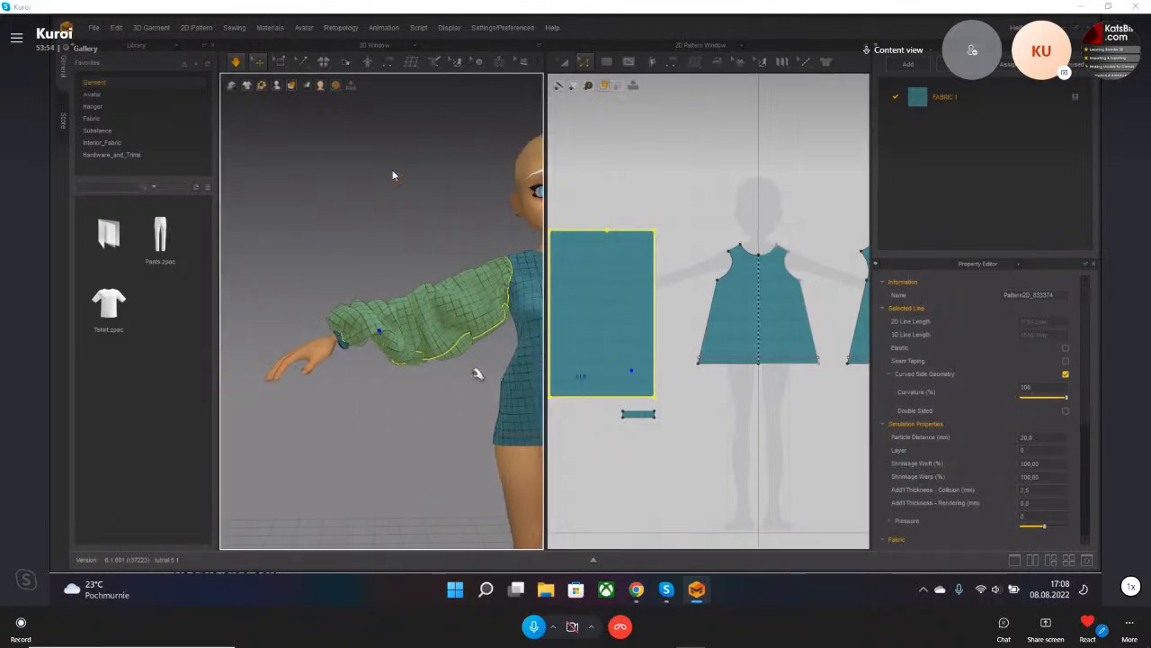
middle_drag(478, 373, 397, 352)
drag(425, 342, 418, 199)
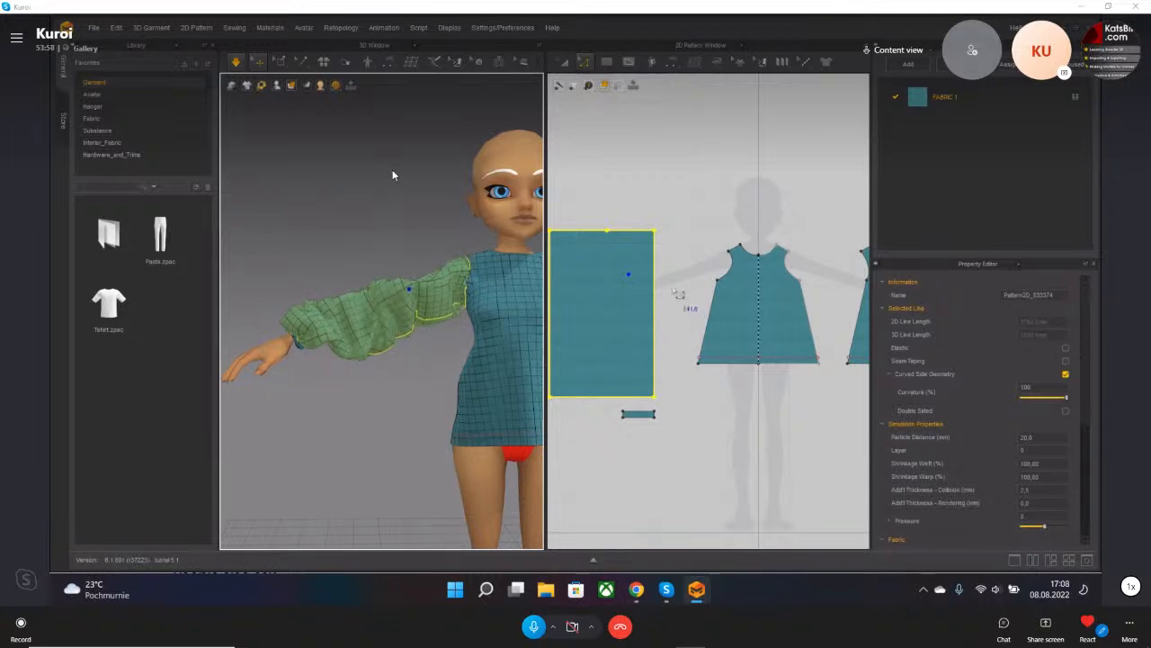
drag(557, 311, 580, 308)
click(698, 248)
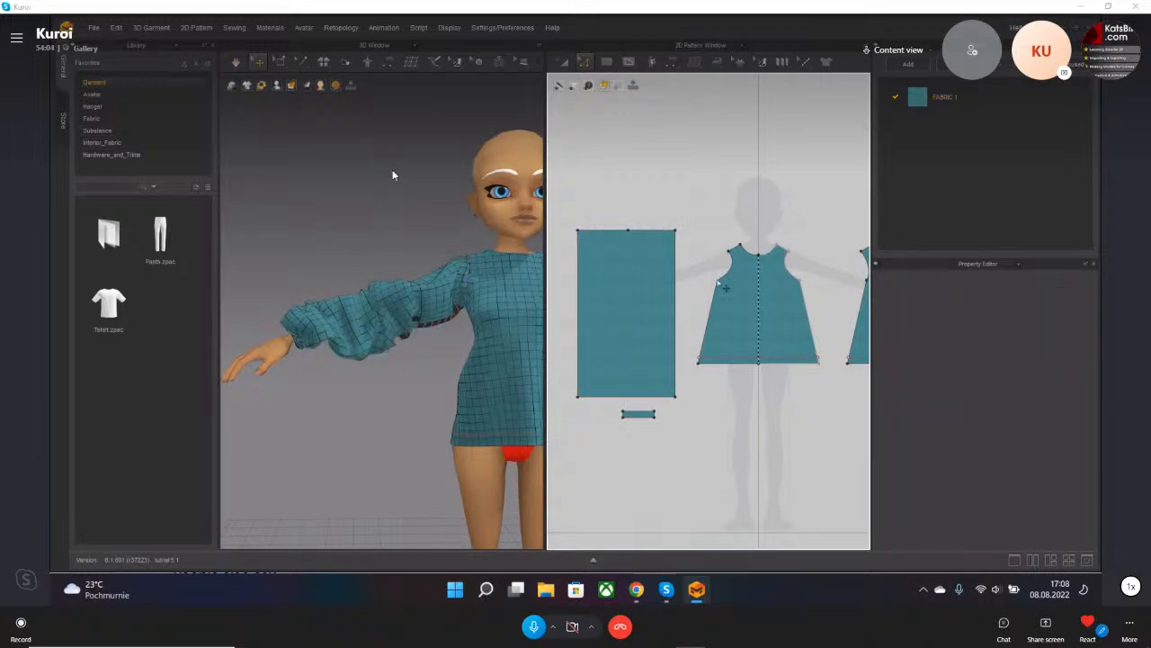
- Lower the underarm points of the front and back patterns slightly and simulate the dress
click(724, 288)
key(space)
middle_drag(807, 314, 757, 318)
drag(817, 283, 812, 292)
middle_drag(524, 352, 455, 372)
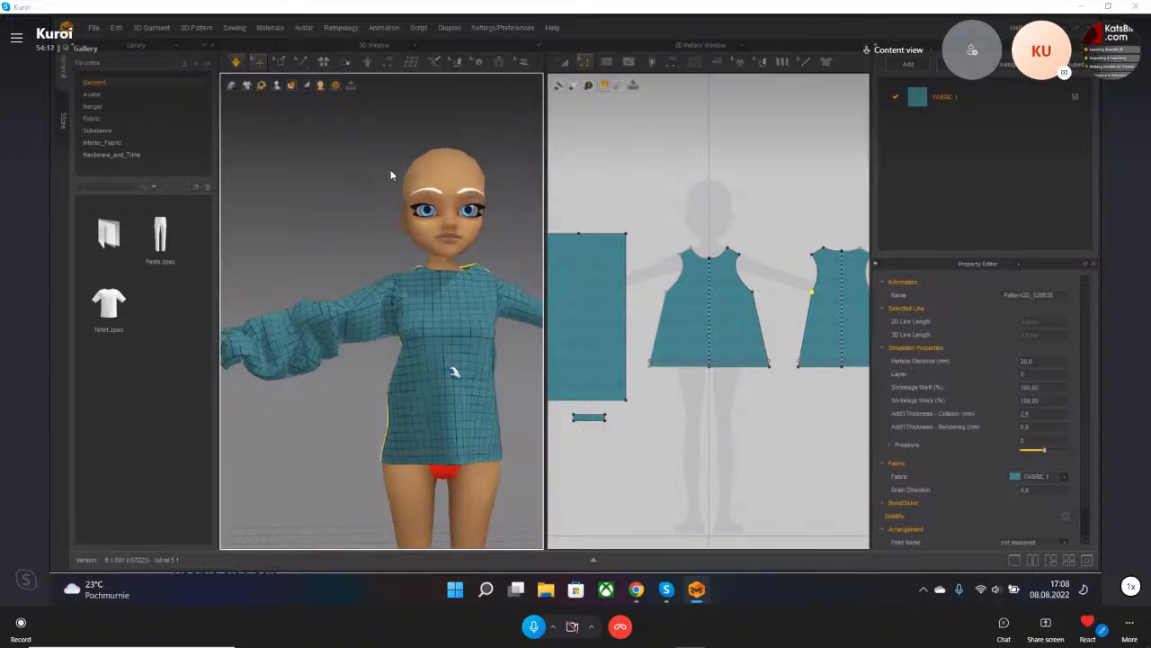
key(space)
middle_drag(780, 340, 723, 349)
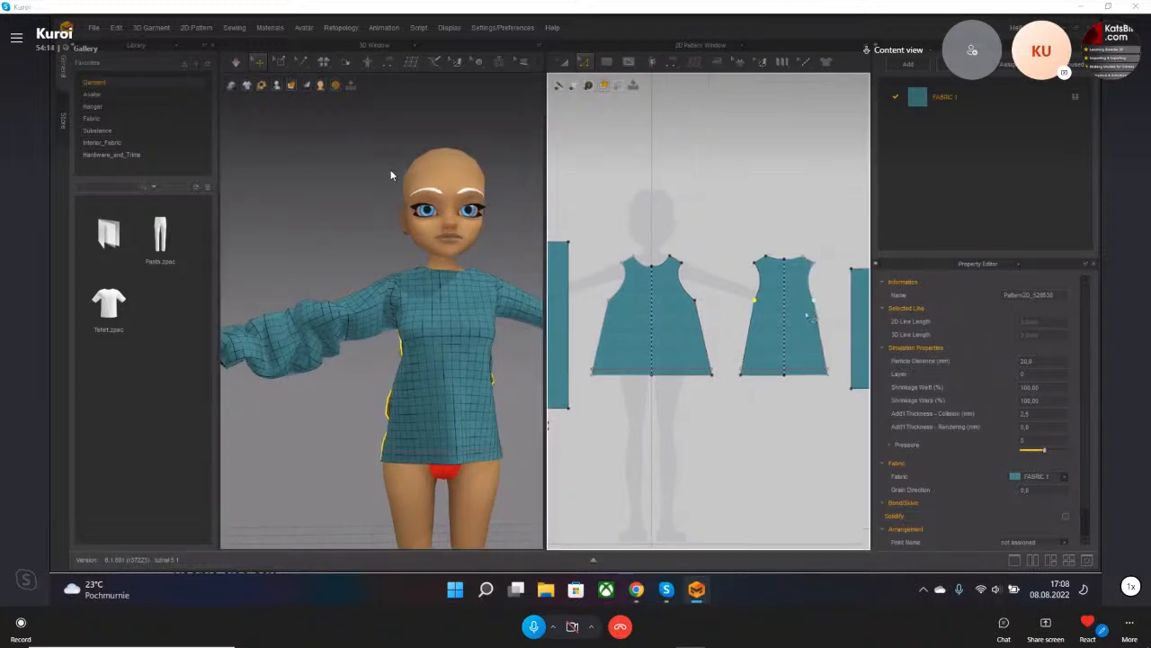
- Lower the front pattern's underarm point further, simulate, and check the armhole fit from the front and side
click(617, 307)
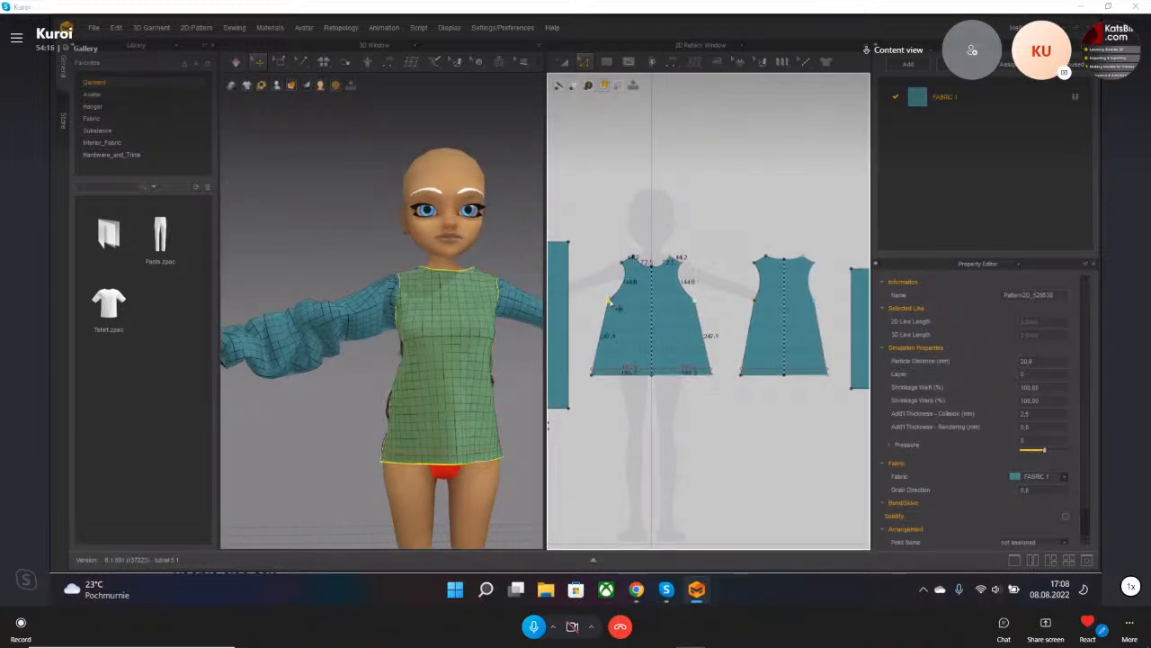
key(space)
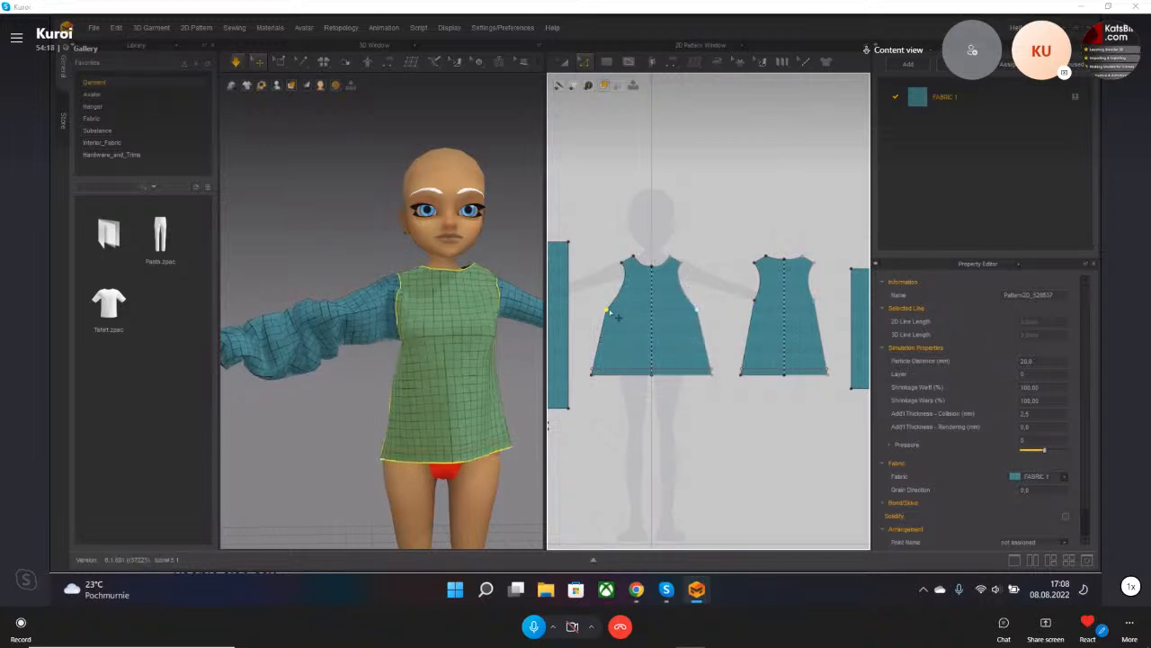
right_drag(526, 345, 511, 336)
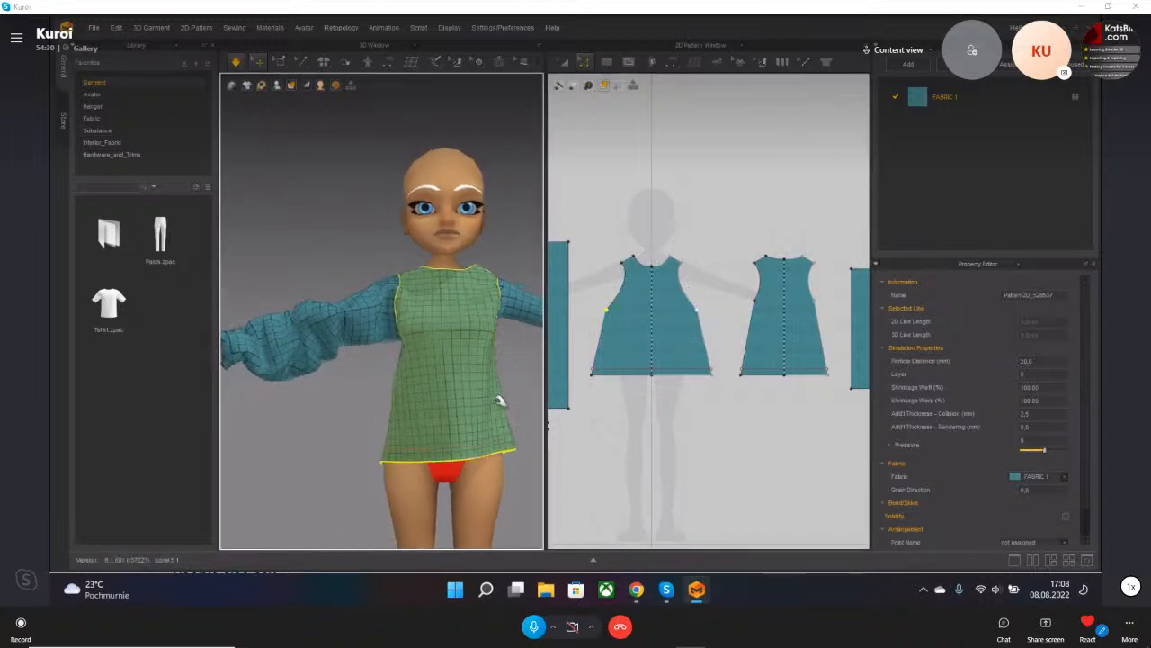
click(355, 367)
scroll(358, 359, up, 3)
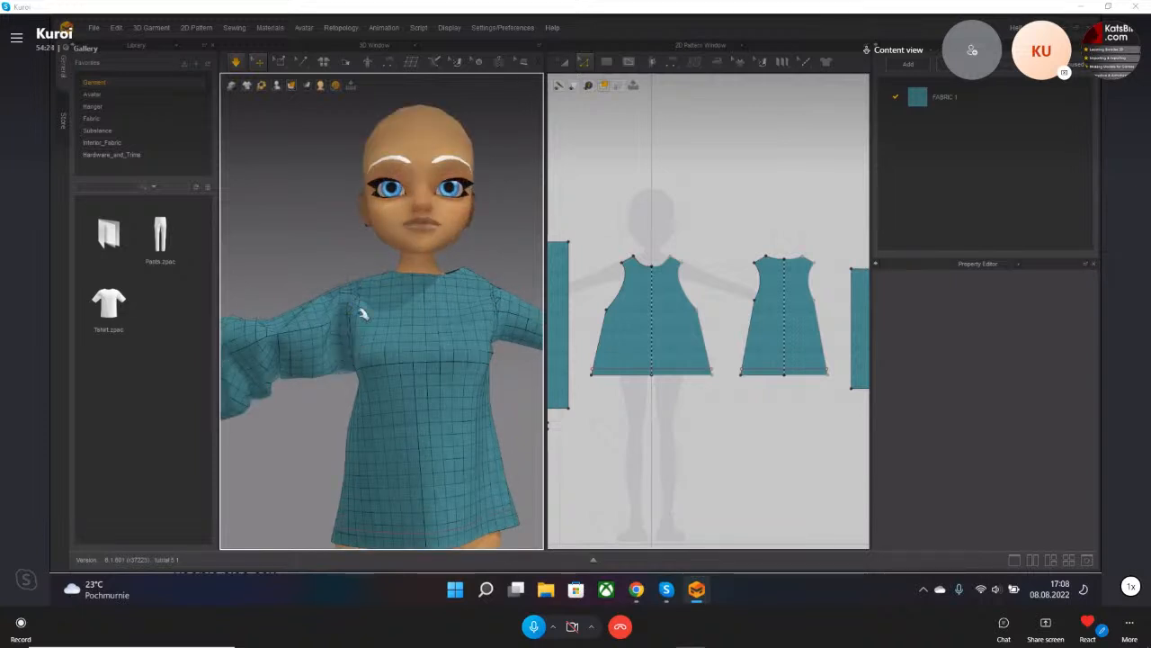
right_drag(510, 314, 590, 325)
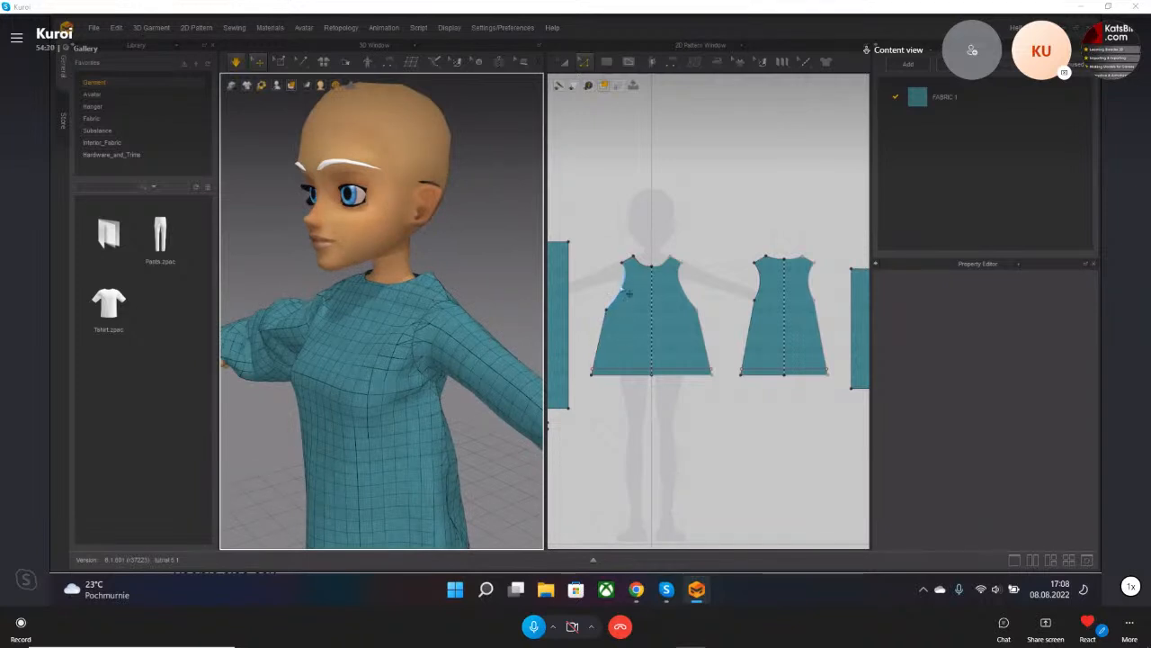
- Check the sleeve from the front, then shorten its pattern to about 478 mm by raising the lower edge
right_drag(315, 304, 415, 389)
right_drag(356, 411, 360, 359)
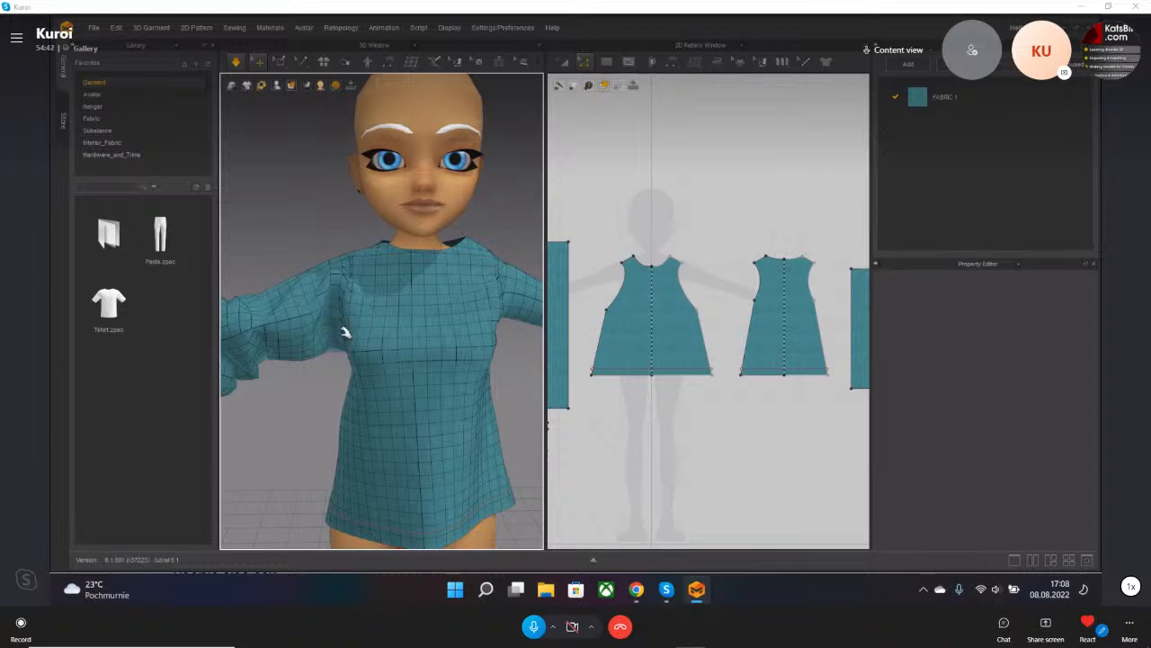
right_drag(350, 357, 352, 329)
click(391, 308)
scroll(375, 341, down, 5)
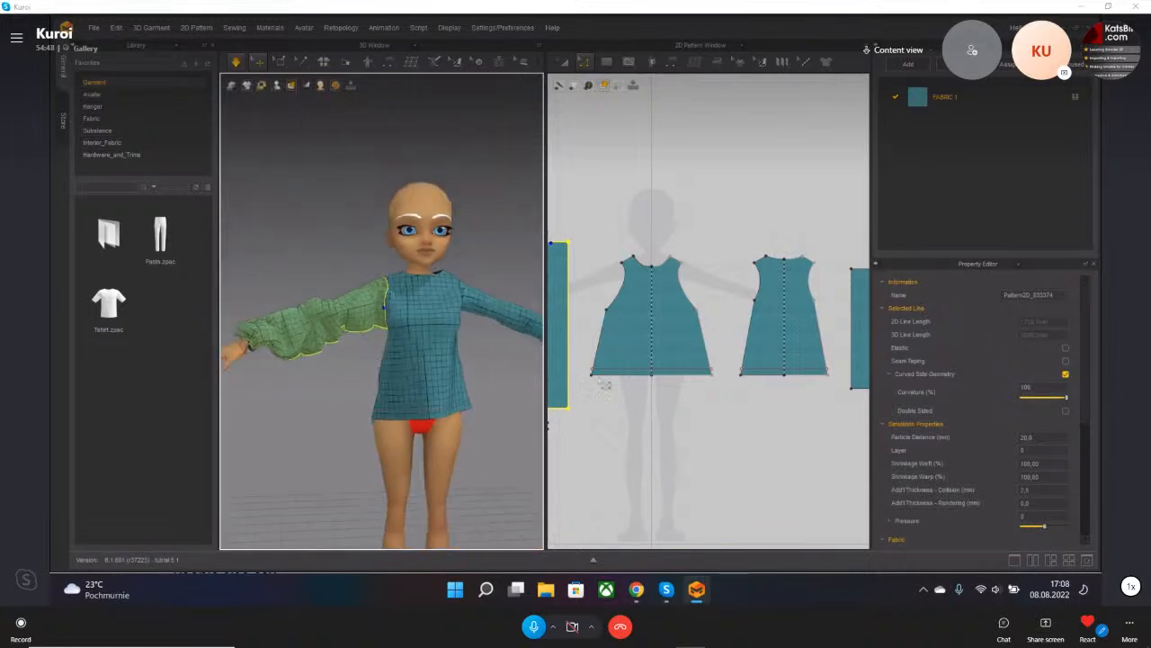
middle_drag(611, 375, 732, 356)
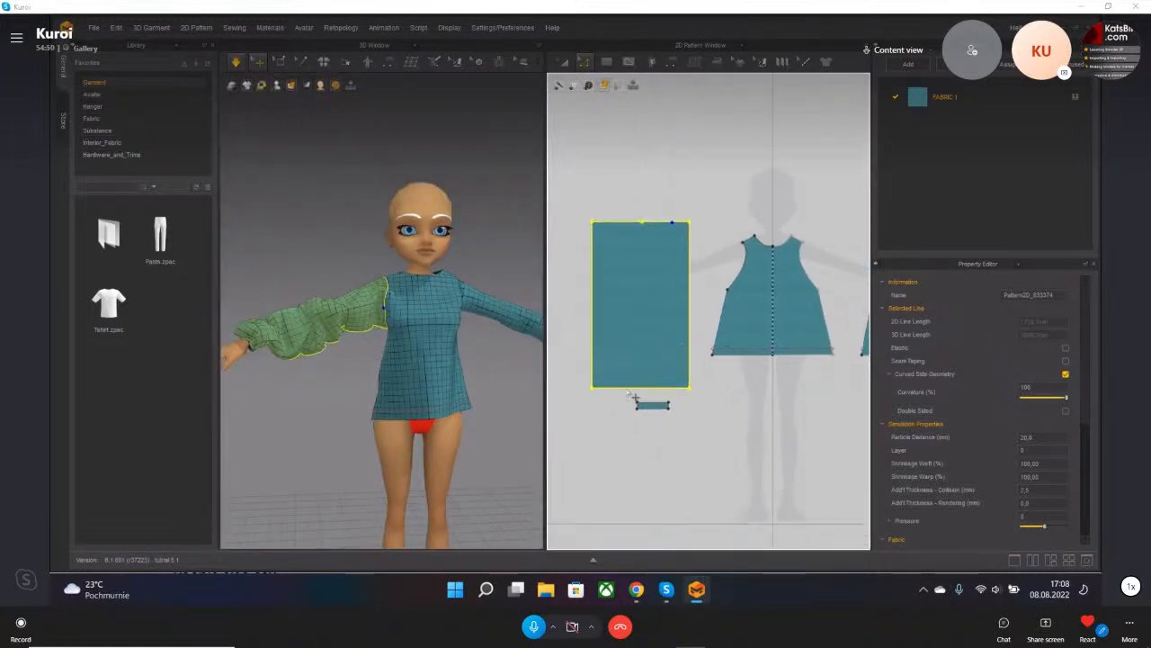
click(589, 337)
click(642, 389)
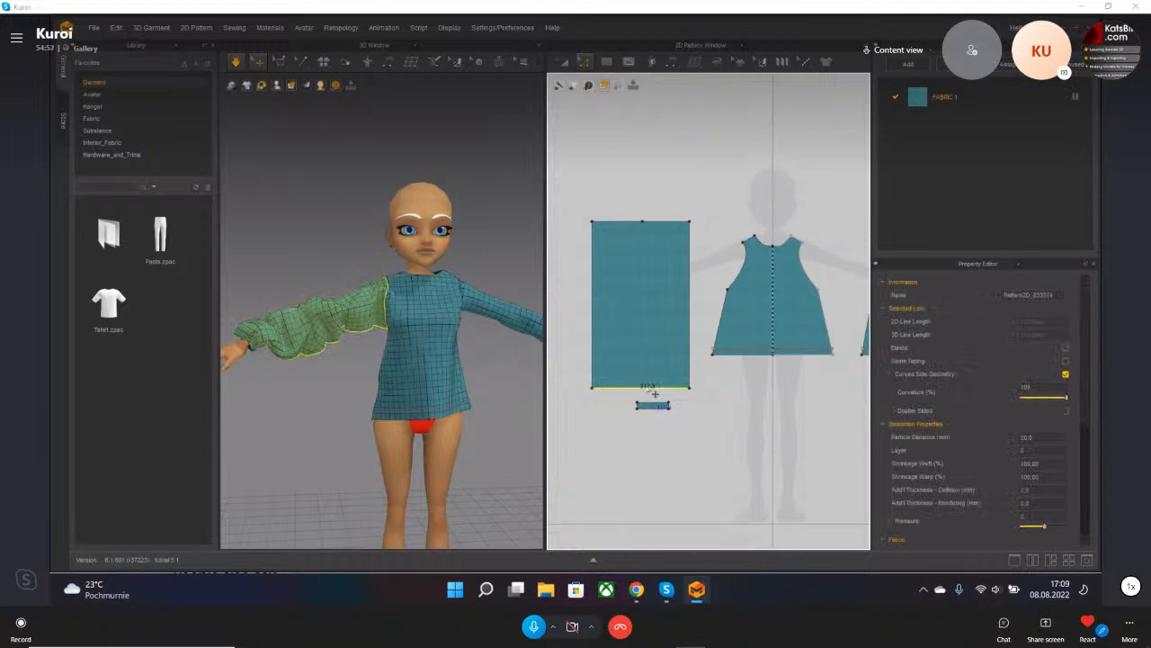
drag(642, 387, 642, 367)
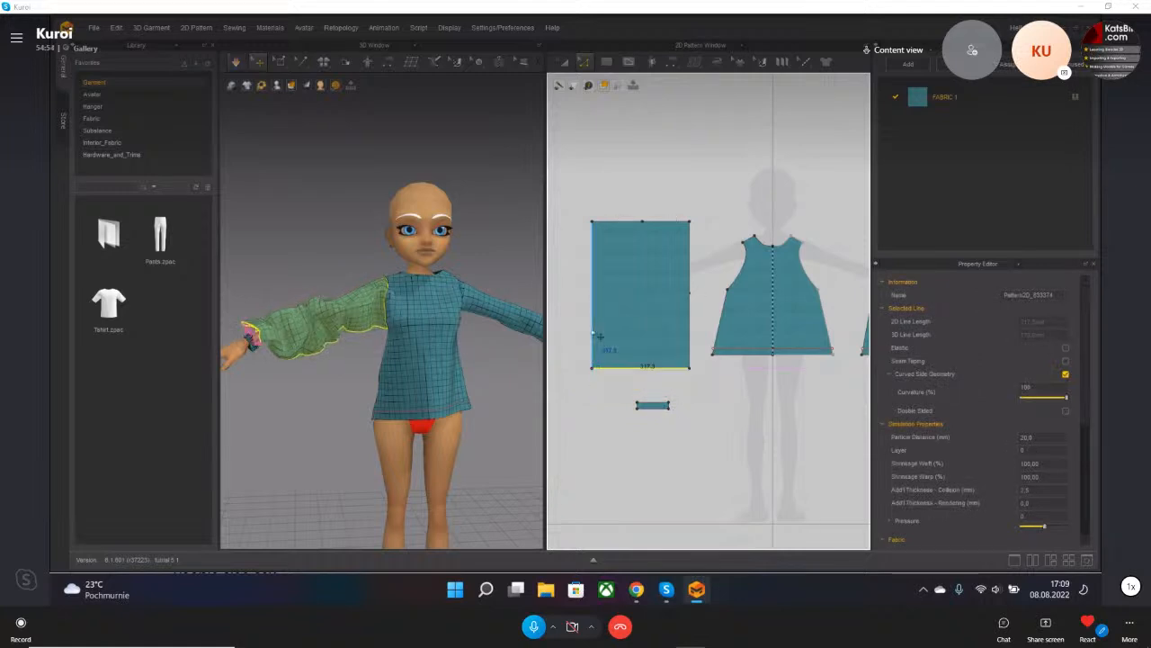
- Narrow the sleeve pattern by moving both side edges inward, and settle the sleeve by pulling its fabric in the simulation
drag(601, 336, 615, 334)
click(693, 319)
drag(690, 319, 684, 320)
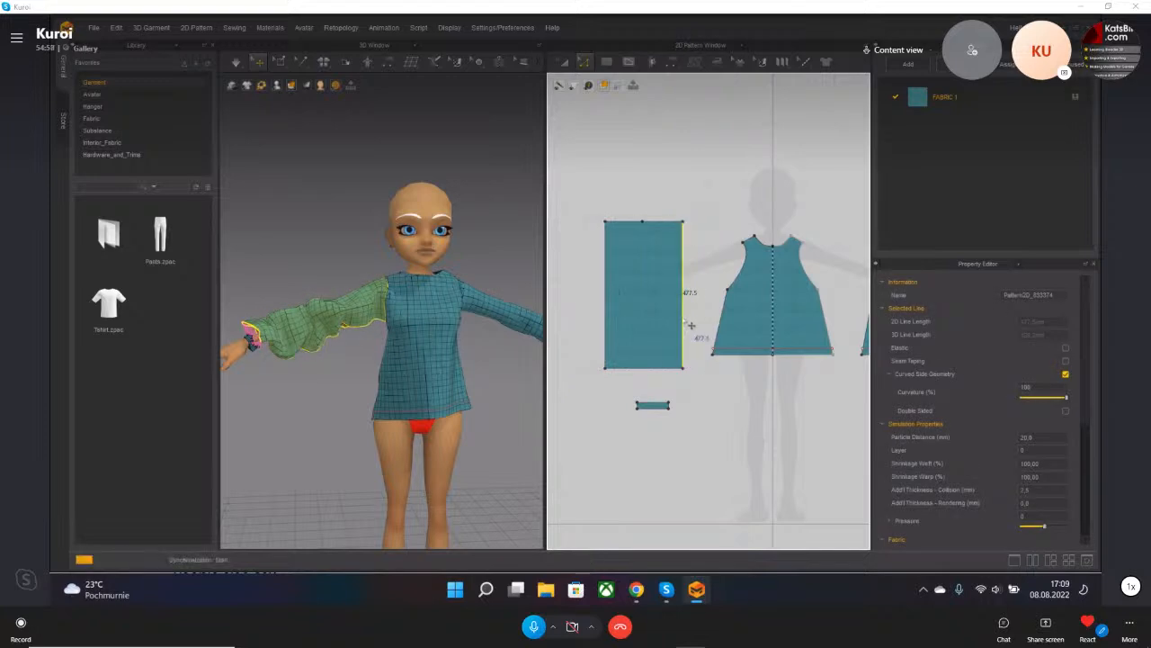
click(305, 325)
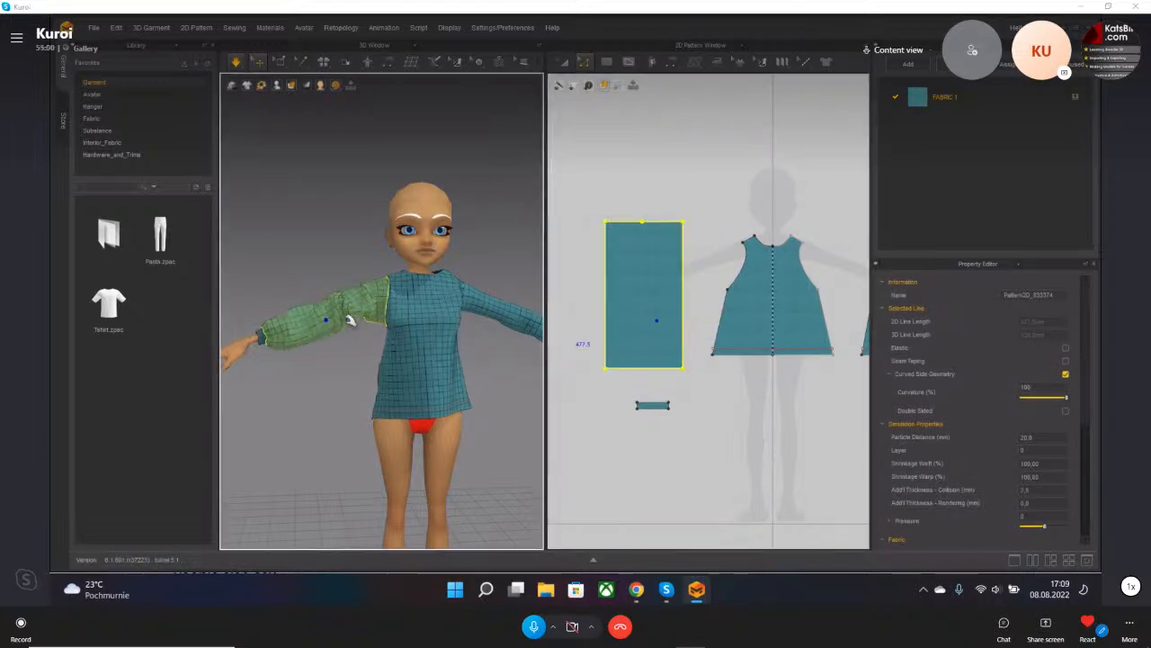
click(353, 357)
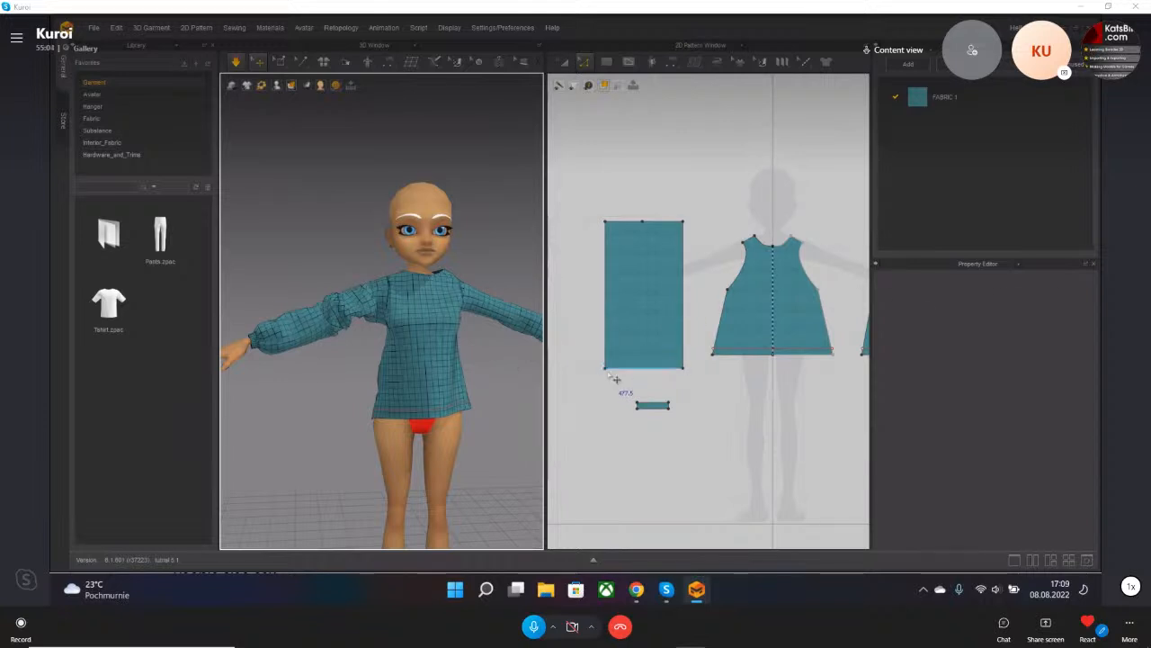
- Move the sleeve pattern's two lower corners inward to taper it toward the cuff, then simulate and pull the sleeve into place
click(607, 369)
drag(614, 378, 667, 385)
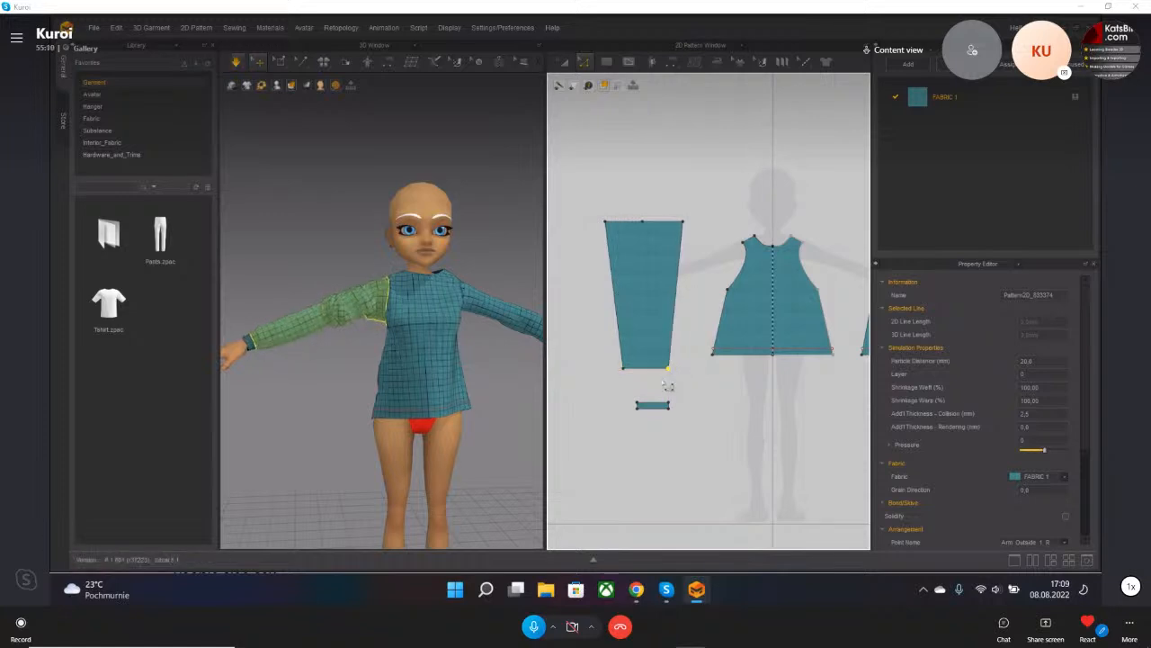
click(329, 322)
drag(273, 333, 293, 314)
key(space)
click(300, 253)
- Widen the sleeve pattern's upper edge by moving its two upper corners outward, and simulate the dress
scroll(317, 320, up, 3)
right_drag(314, 323, 423, 328)
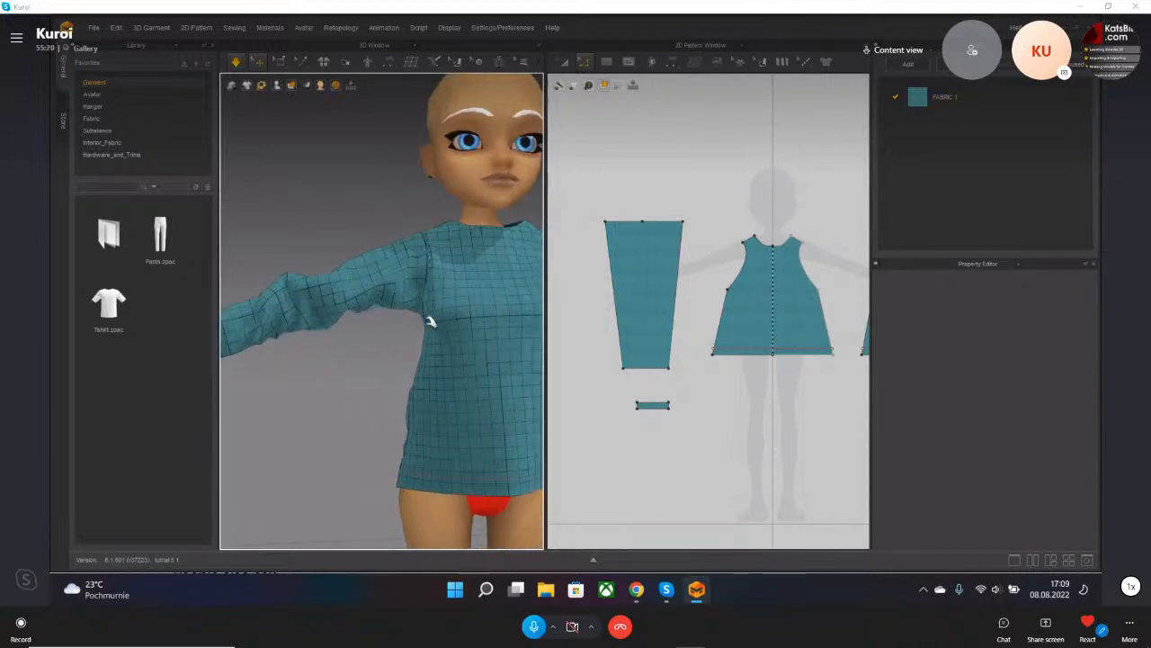
click(430, 321)
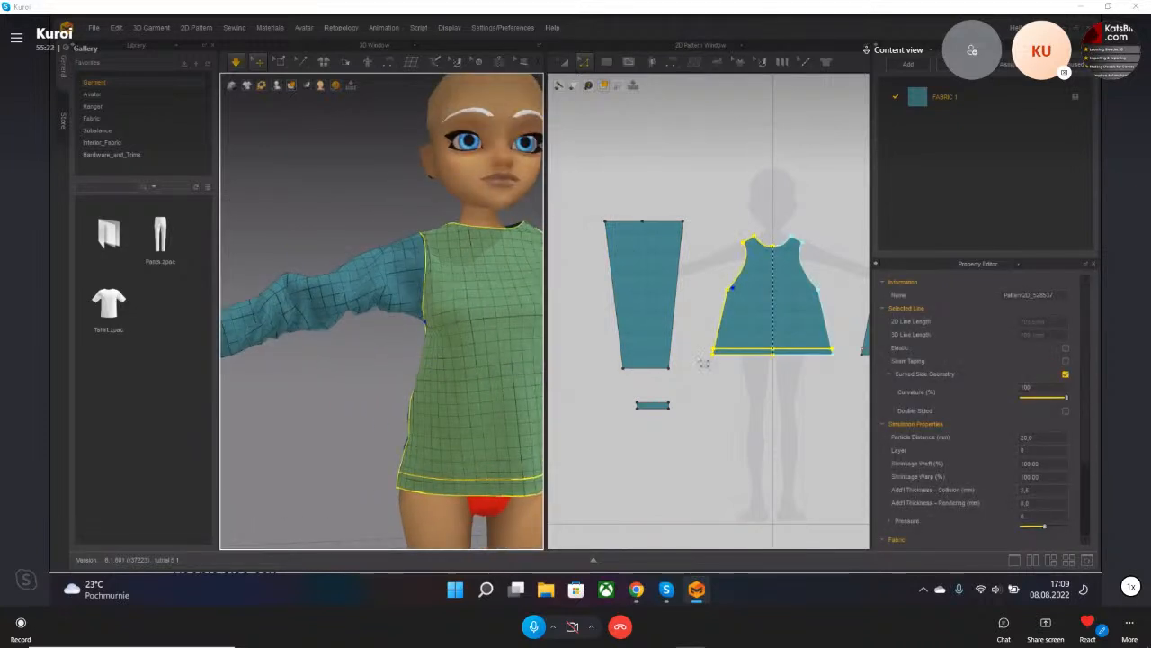
drag(681, 223, 691, 222)
drag(607, 223, 596, 222)
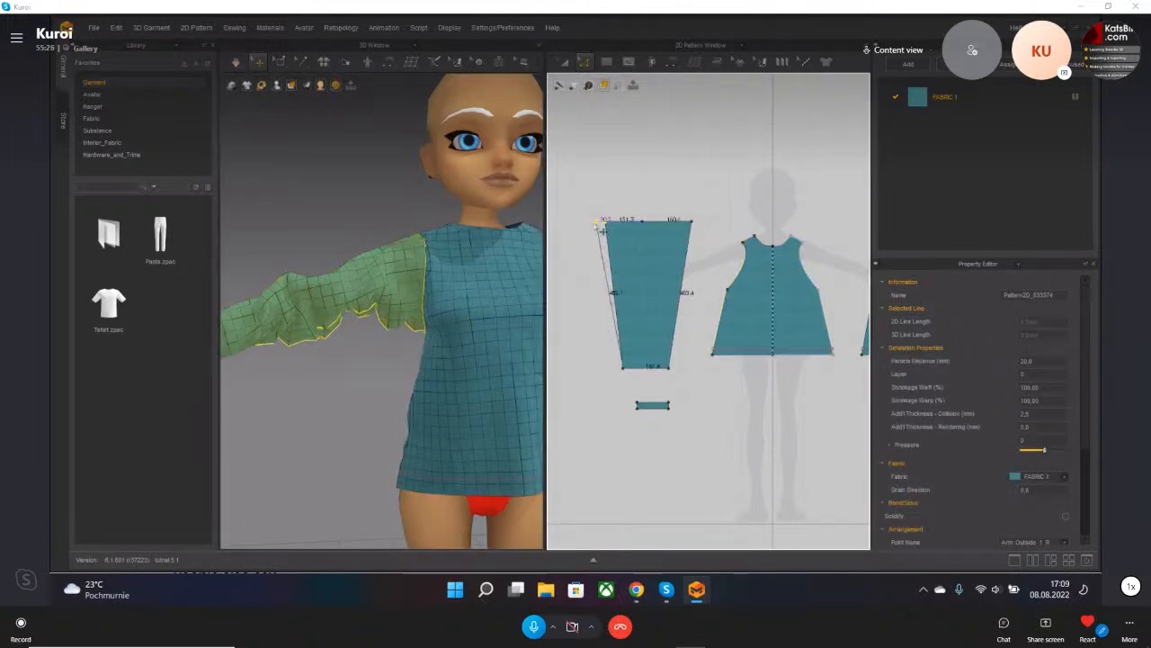
click(442, 360)
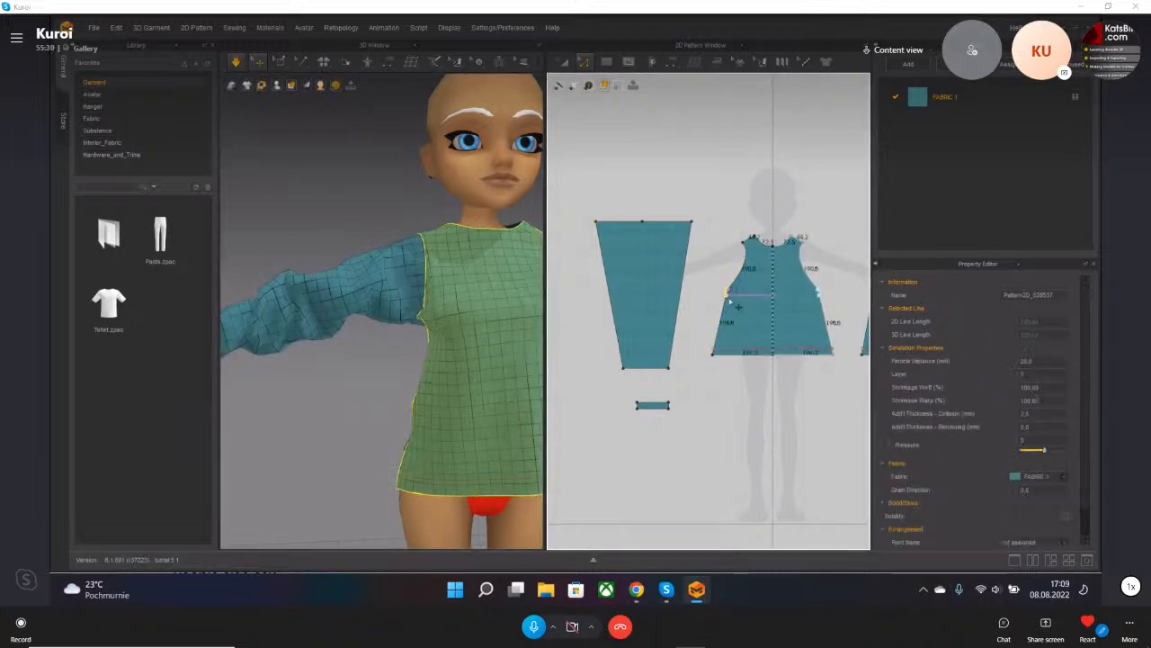
- Lower the front pattern's underarm points slightly, simulate, and shift the points outward toward the sides
click(727, 301)
key(space)
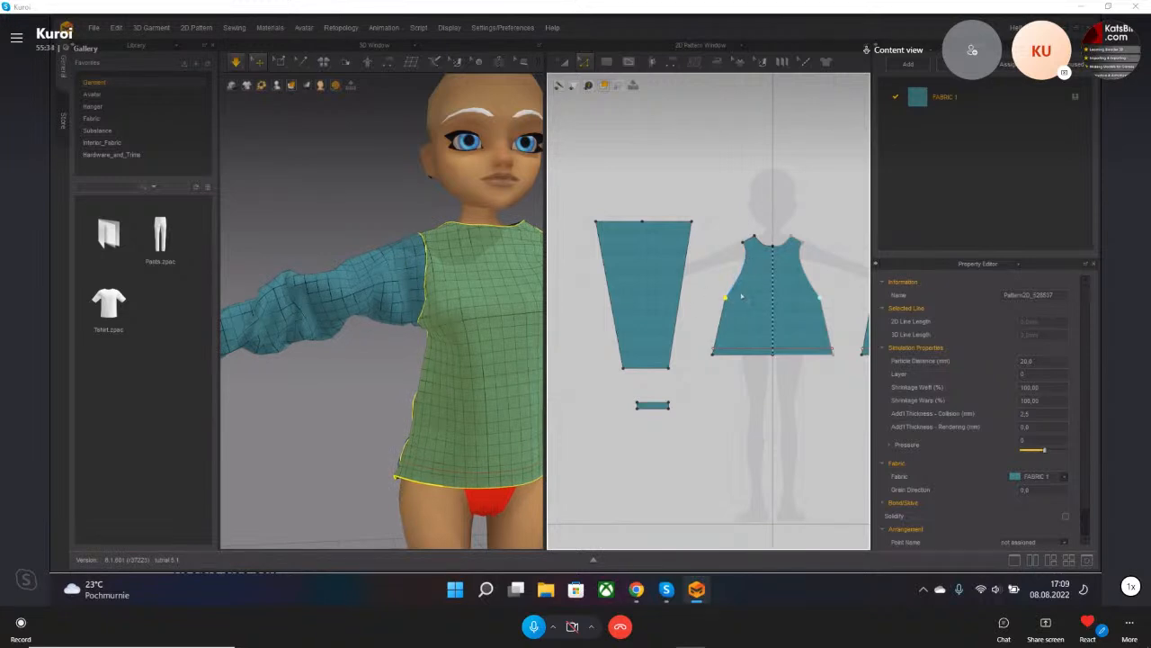
scroll(741, 297, up, 5)
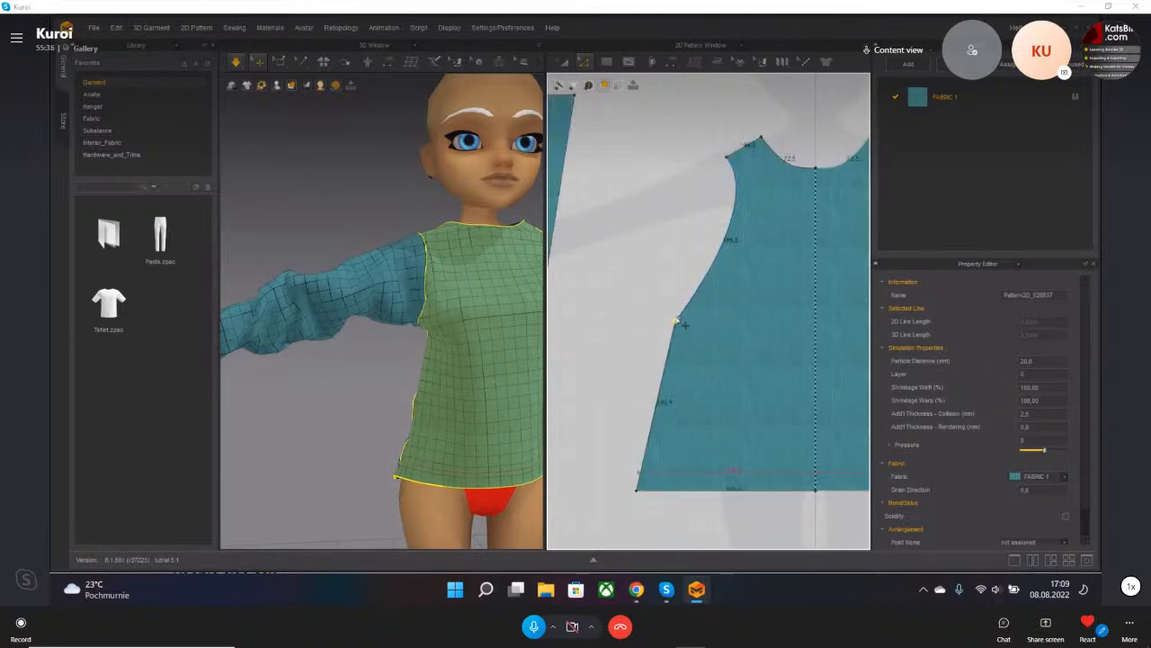
drag(687, 324, 666, 324)
- Check the lengths of the two segments along the sleeve pattern's upper edge for matching with the armhole
middle_drag(642, 207, 805, 301)
scroll(734, 201, up, 2)
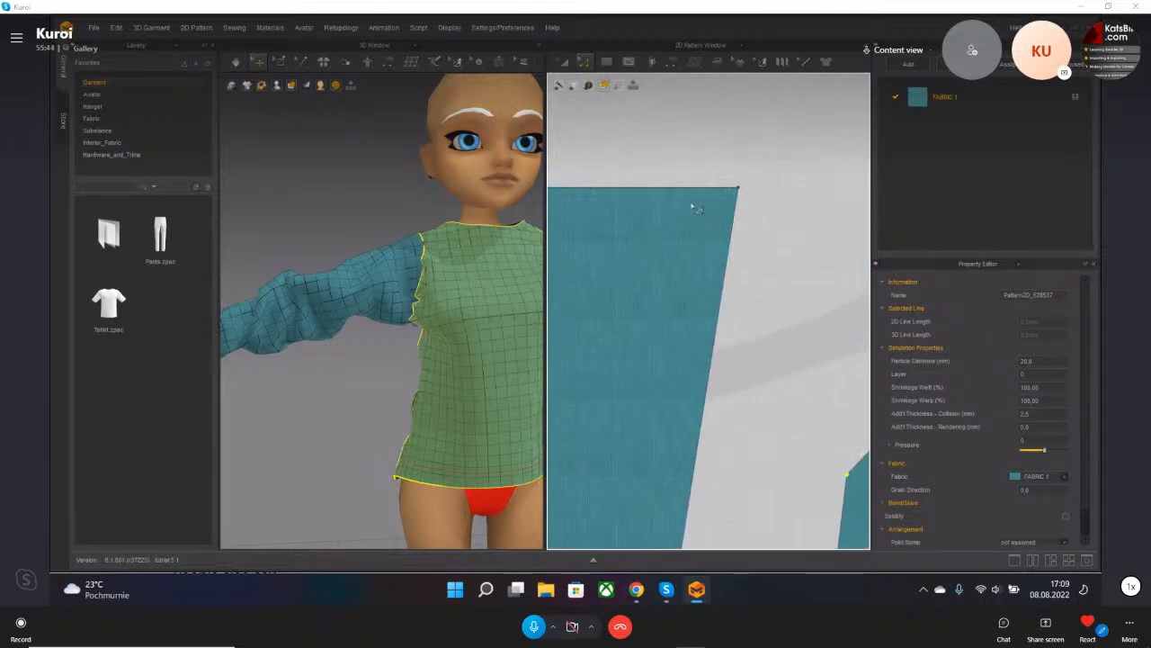
scroll(693, 208, down, 1)
scroll(792, 224, down, 1)
click(745, 205)
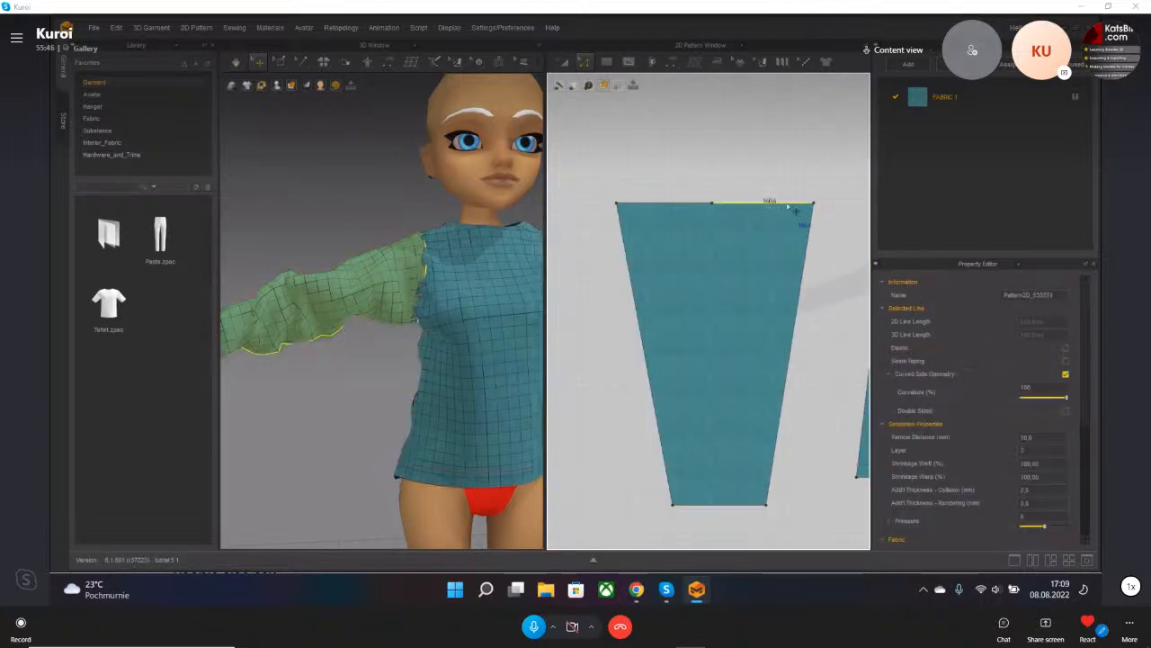
click(688, 206)
scroll(794, 311, down, 2)
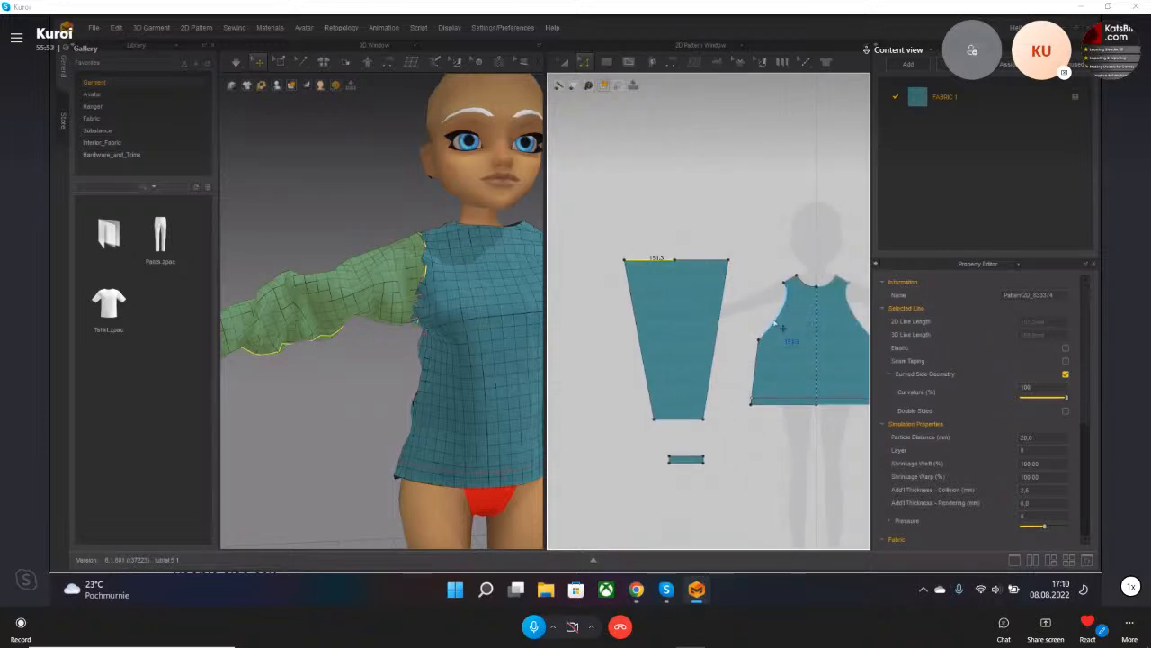
- Simulate the dress with the altered underarm, and compare the sleeve's upper edge length with the front armhole
key(space)
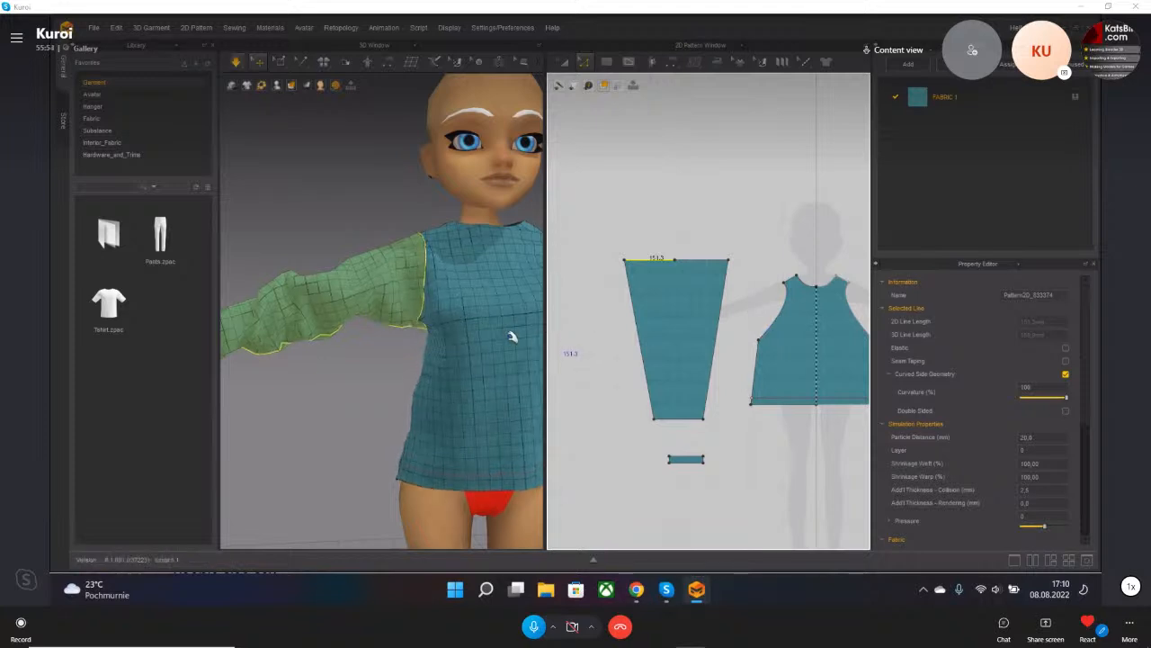
middle_drag(510, 330, 411, 325)
click(698, 262)
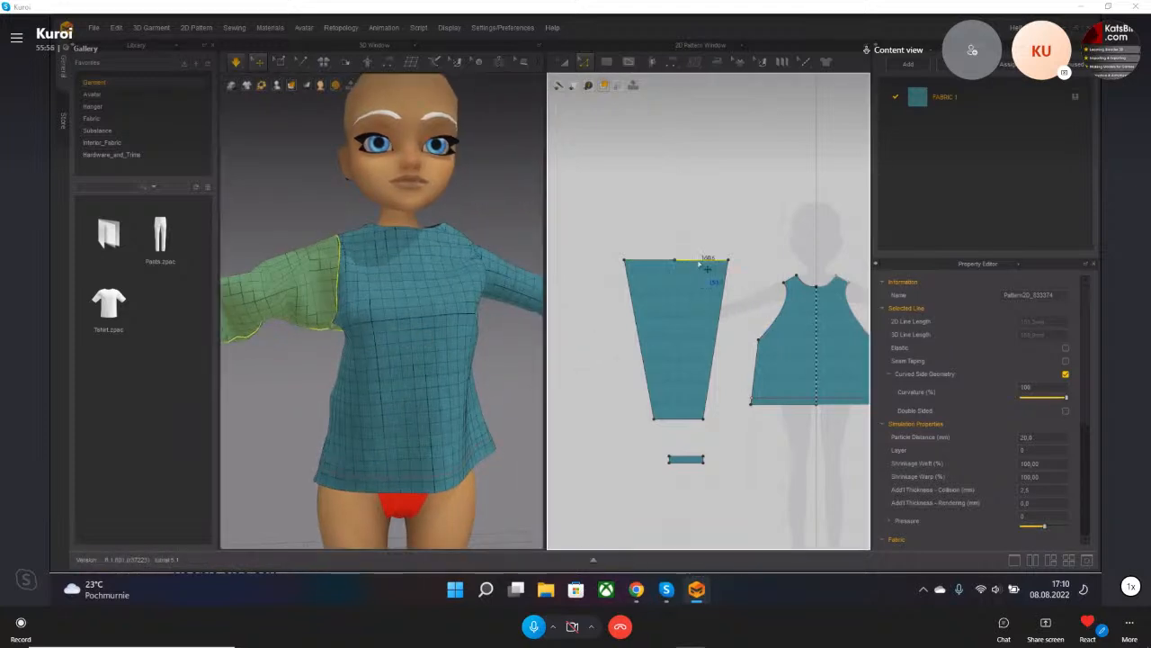
click(788, 310)
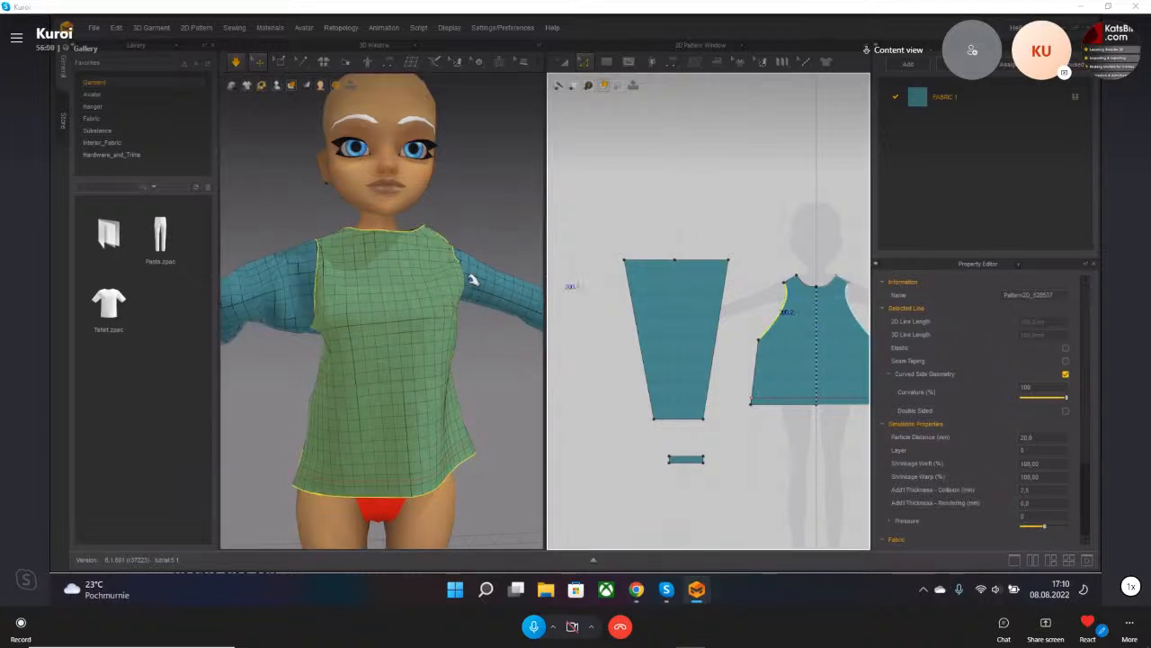
- Pull the dress fabric at the shoulder, side and sleeve during simulation to settle it, checking the fit from side and front
click(462, 204)
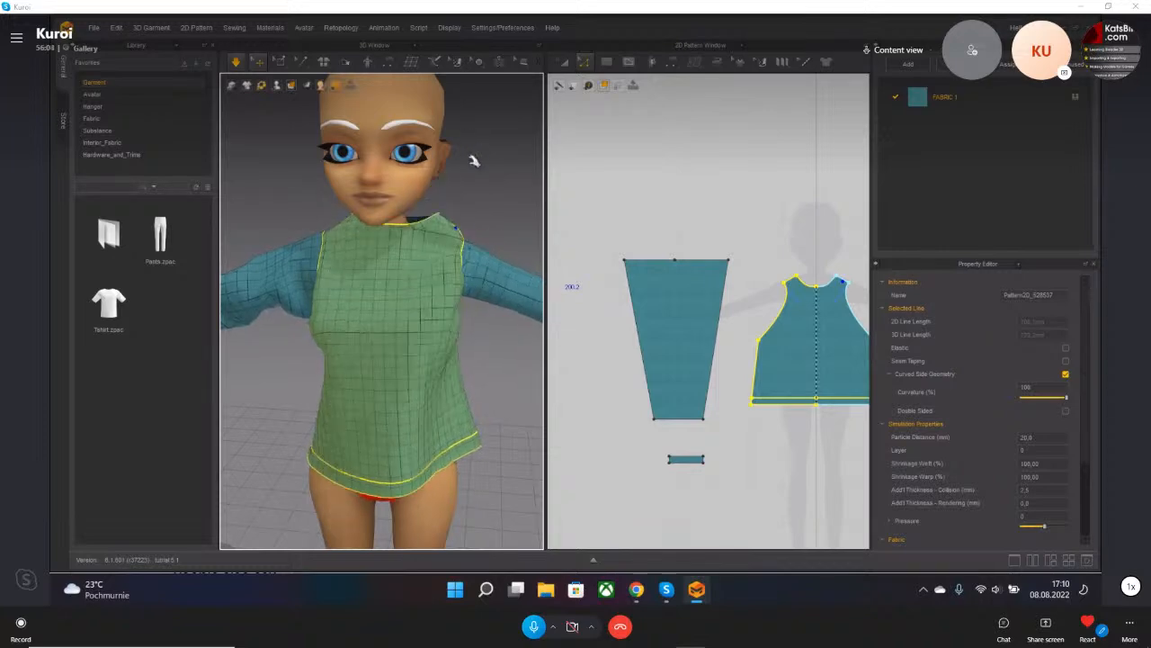
right_drag(486, 244, 442, 329)
click(441, 332)
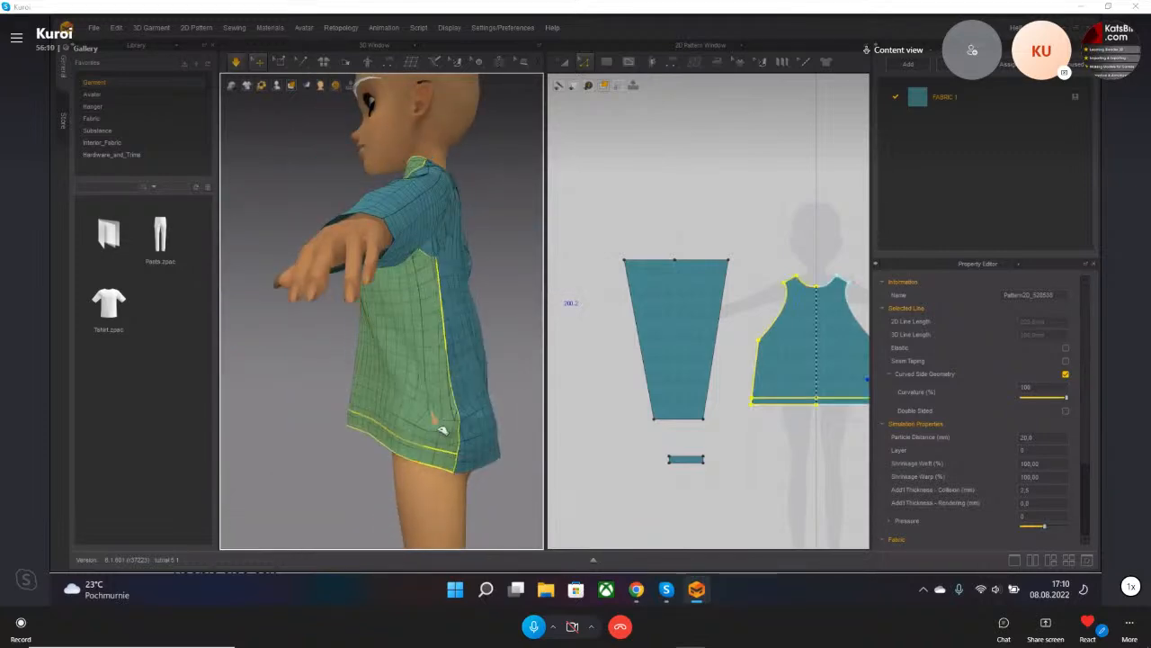
right_drag(444, 408, 406, 279)
scroll(420, 355, down, 5)
scroll(364, 265, up, 3)
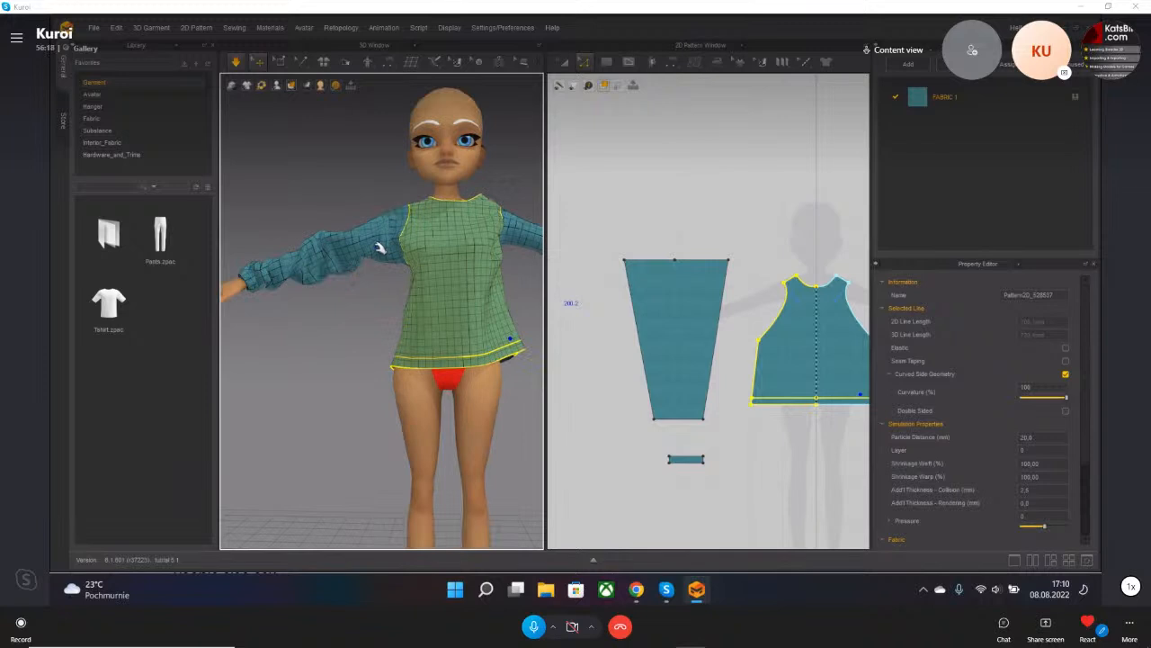
click(376, 248)
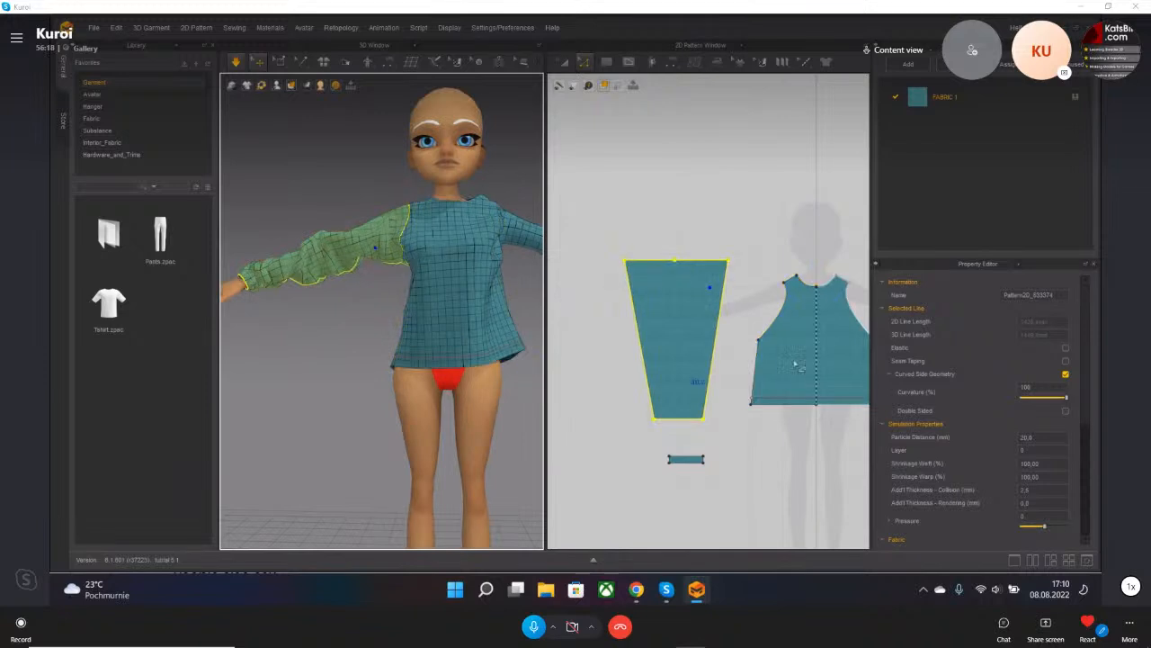
- Open FABRIC 1's properties and set its physical property preset to Cotton_40s_Poplin
double_click(980, 97)
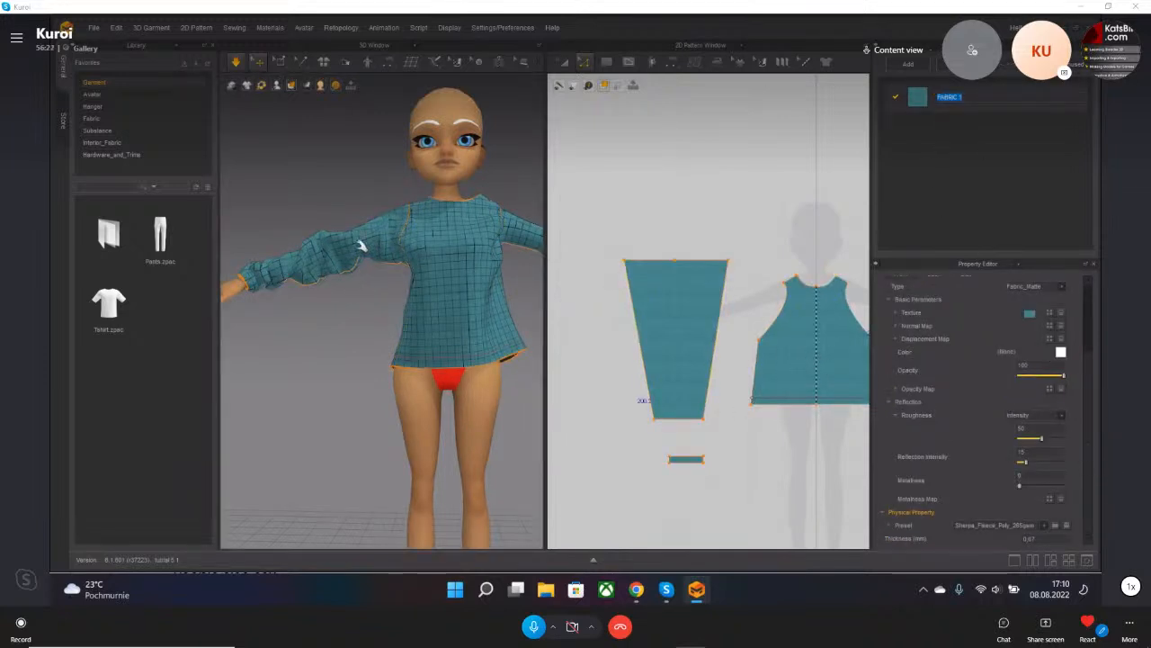
click(1042, 530)
scroll(995, 469, up, 10)
scroll(995, 469, up, 2)
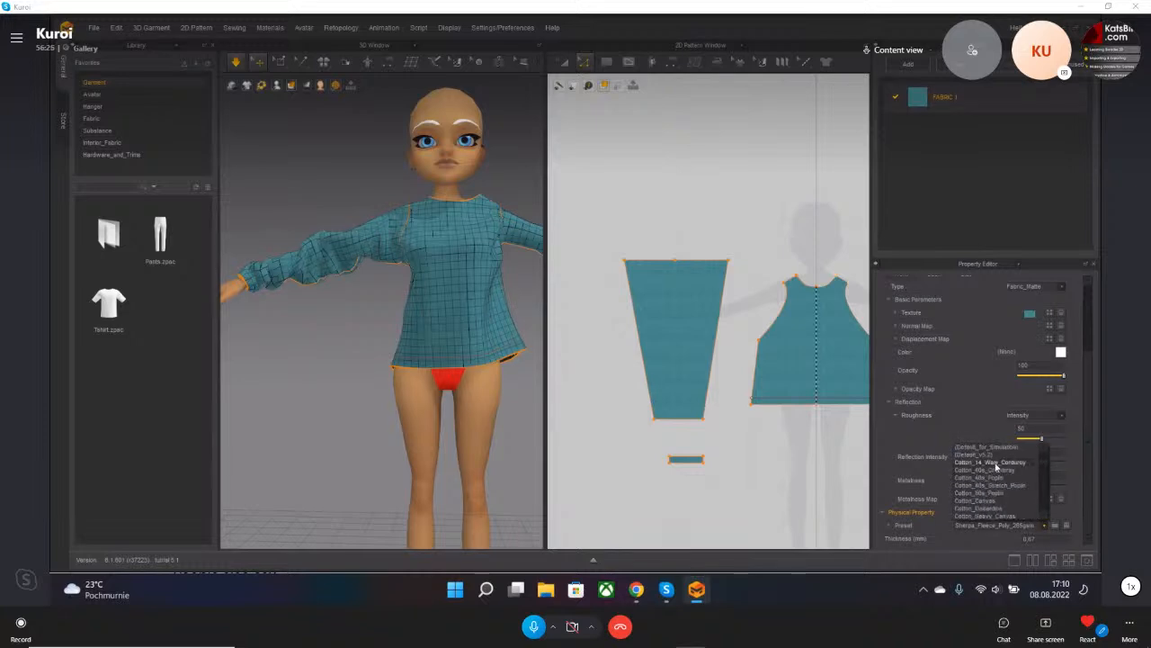
click(1000, 466)
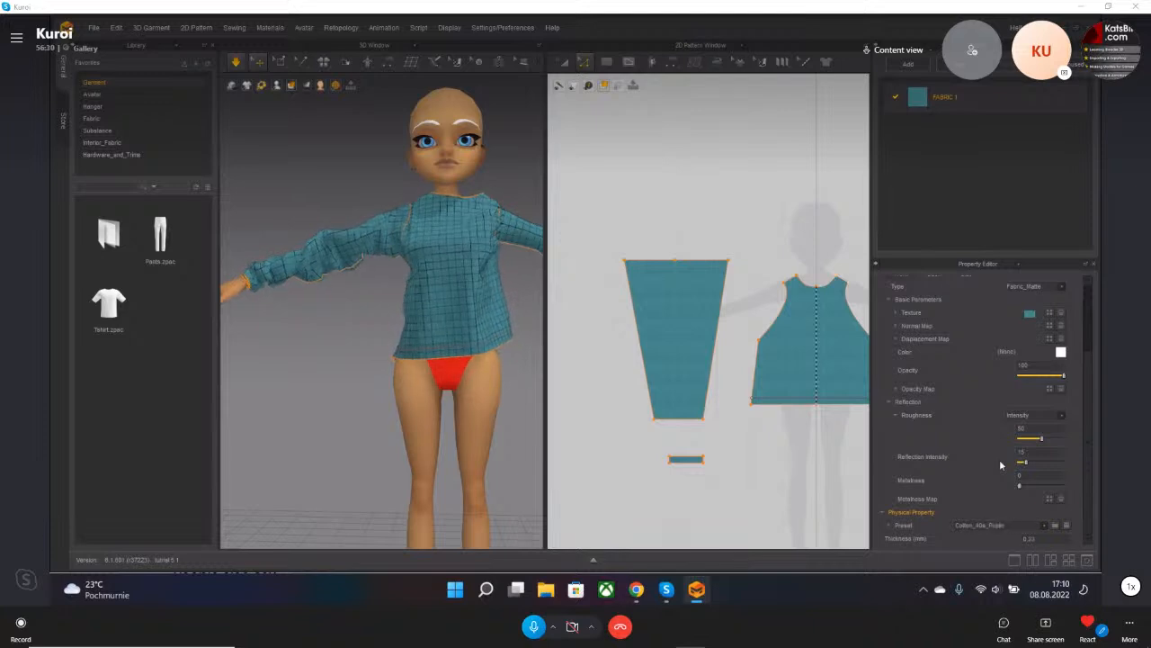
- Try successive physical presets on FABRIC 1, from the cottons through fur, interlining and knits to Muslin_32X38, comparing the drape
key(Down)
key(Down)
key(Down)
key(Down)
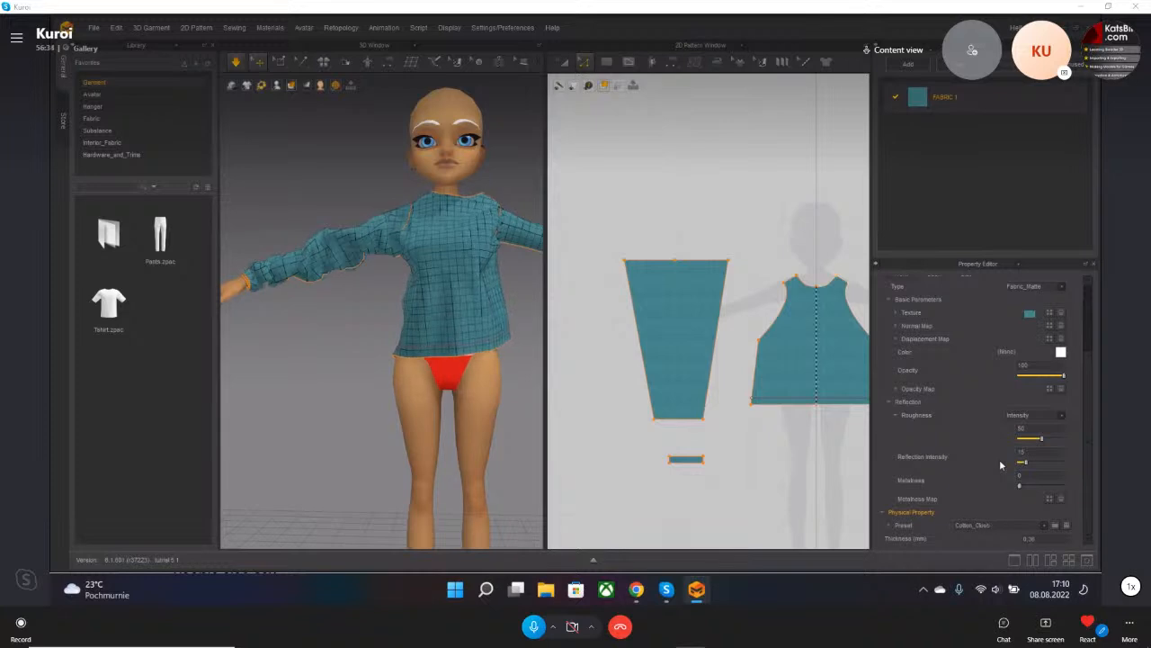
key(Down)
key(Down)
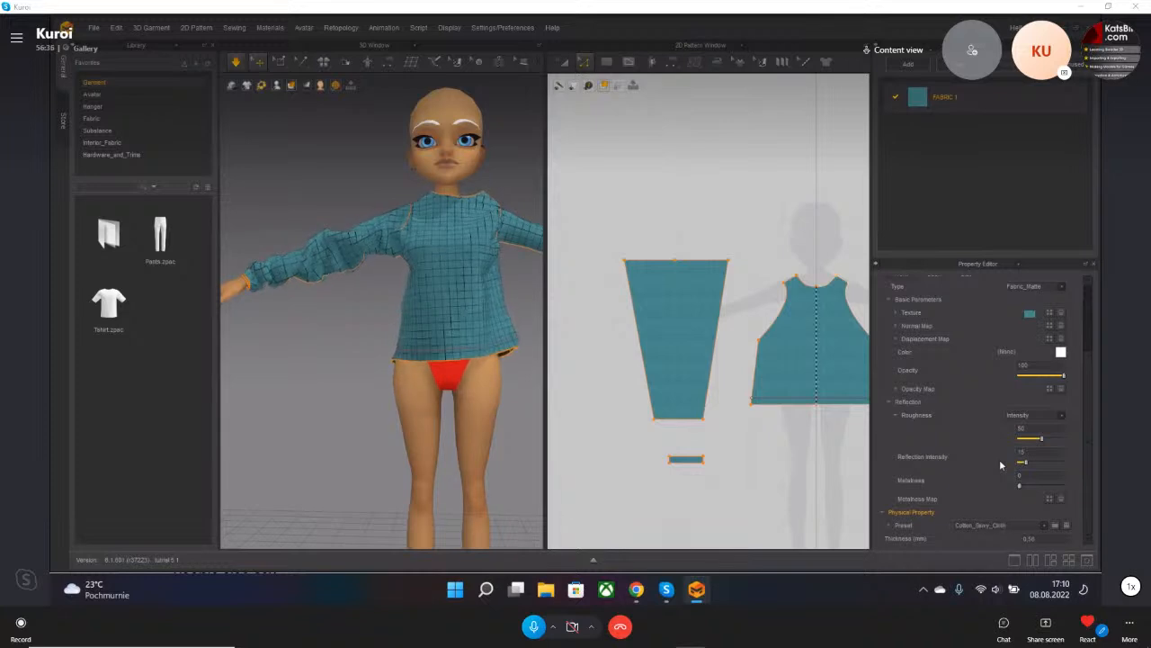
key(Down)
key(Down)
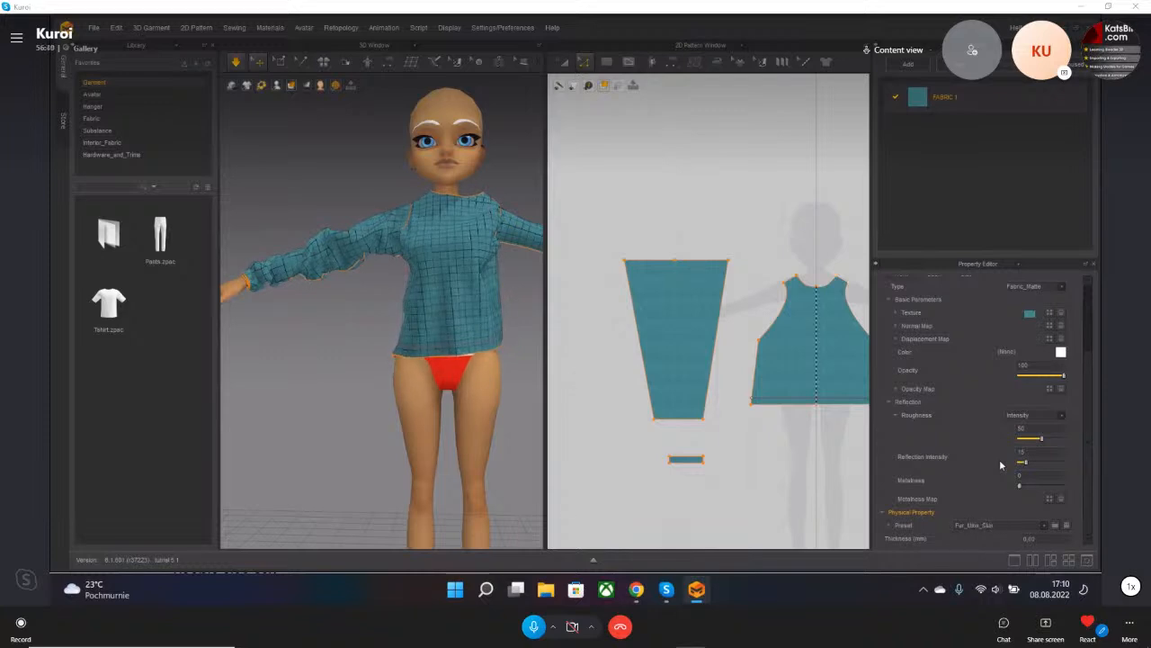
key(Down)
key(Down)
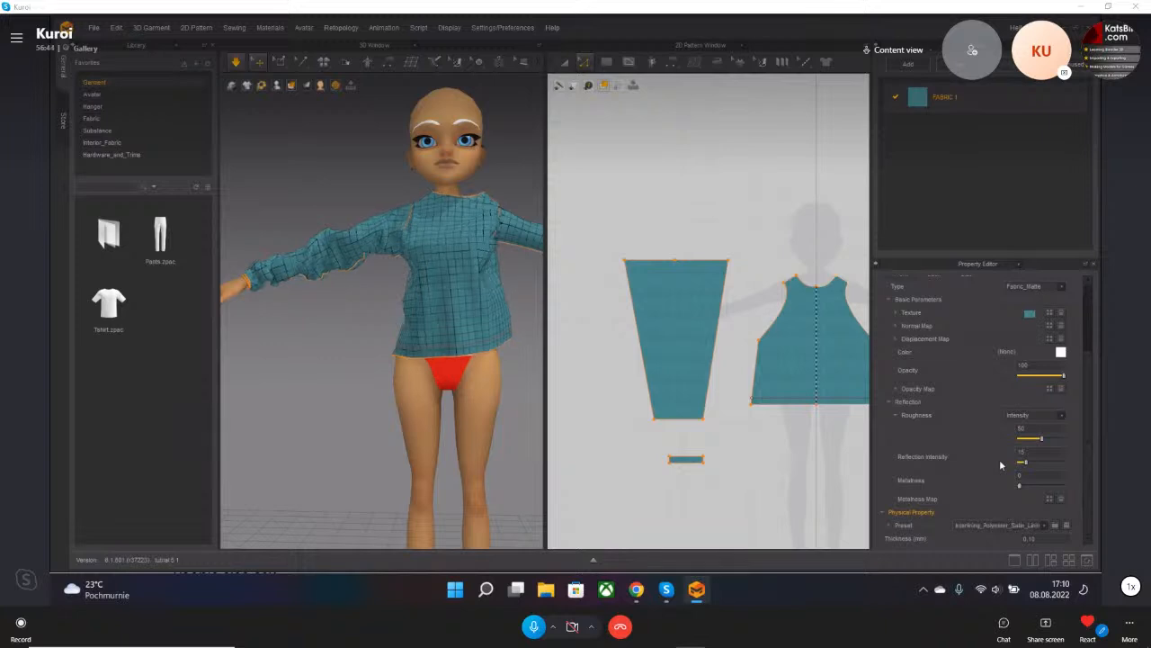
key(Down)
key(Down)
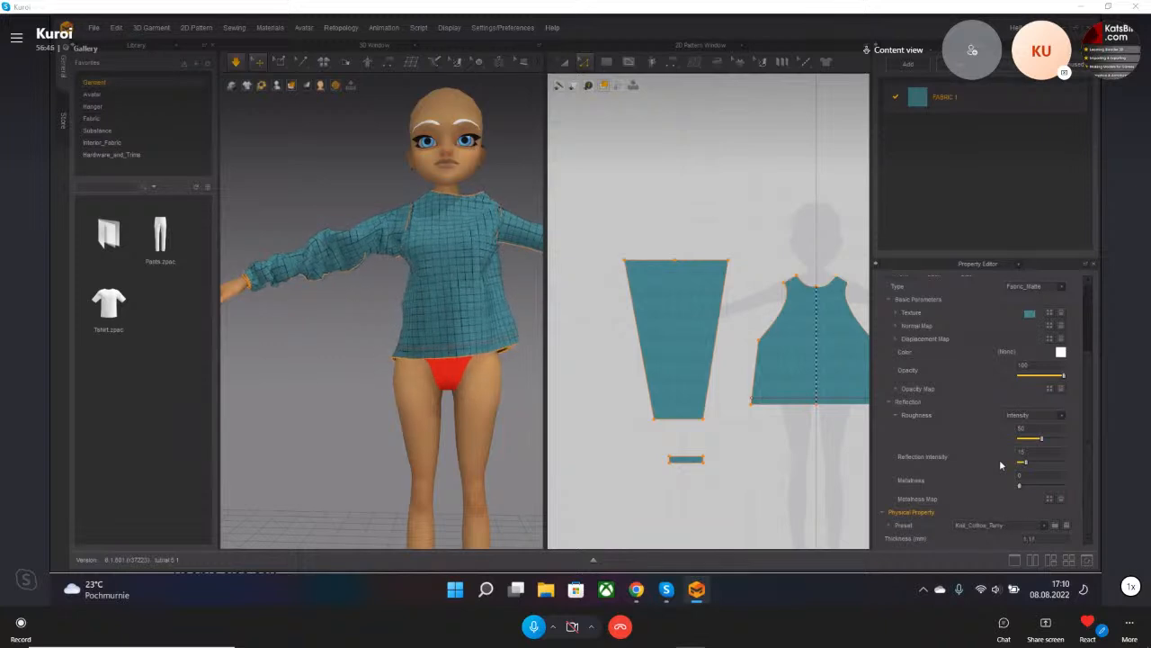
key(Down)
key(Down)
key(Down)
- Set FABRIC 1's physical property preset to Silk_Chiffon and pull the front hem and sleeve during simulation to test the drape
click(1011, 525)
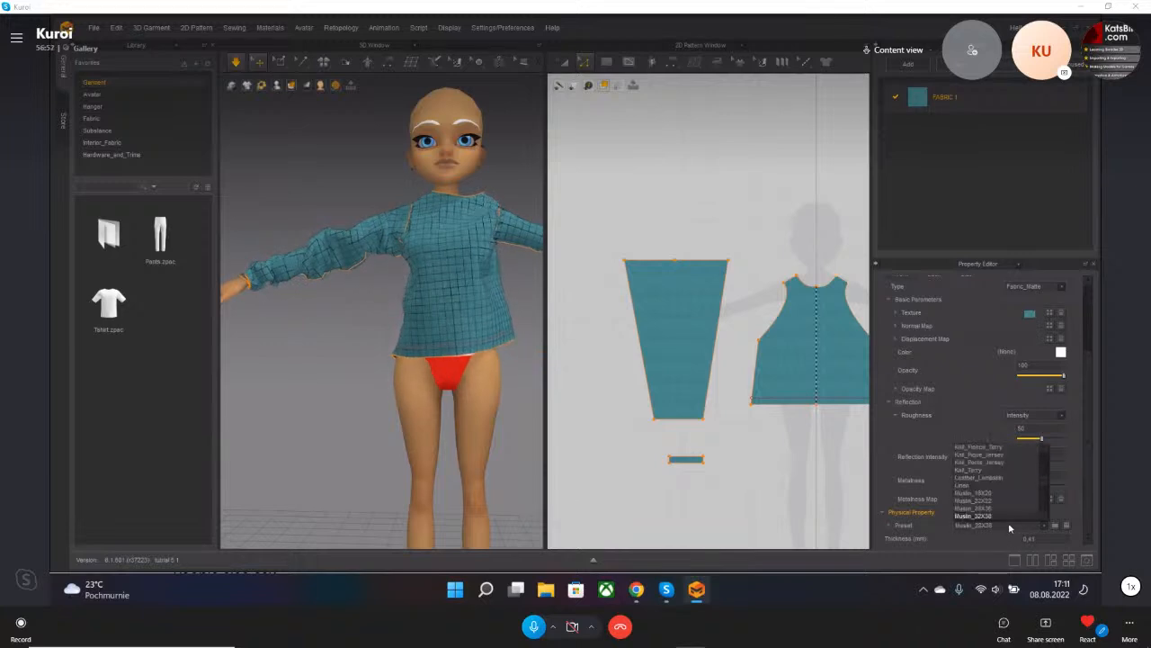
scroll(989, 495, down, 2)
scroll(985, 495, down, 2)
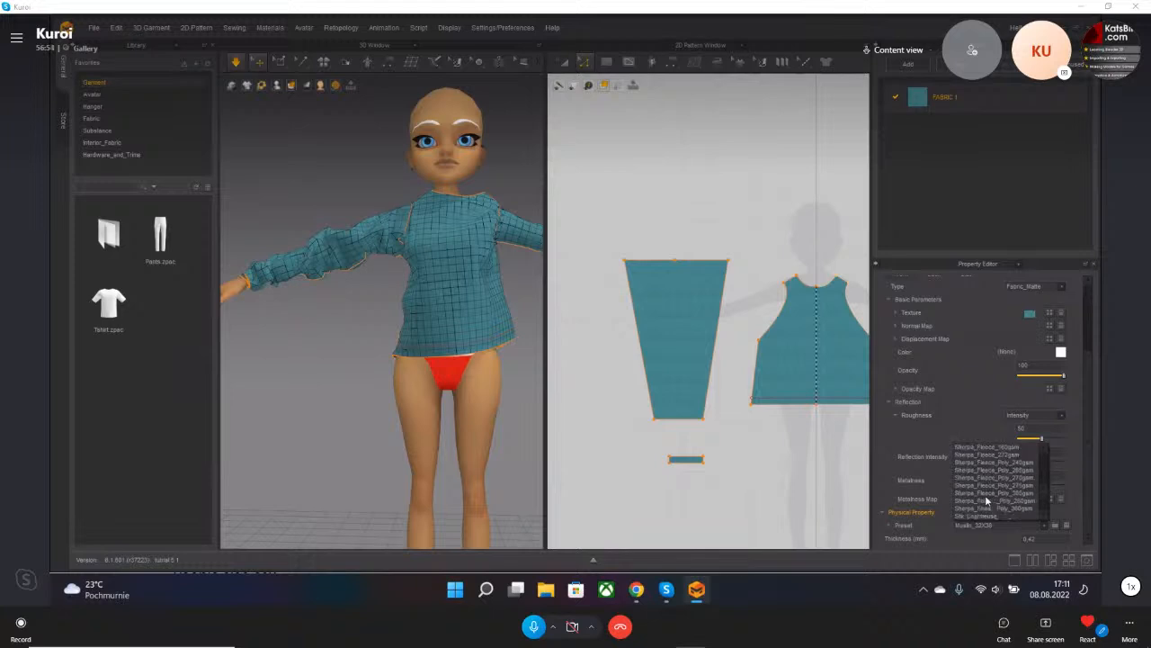
click(984, 496)
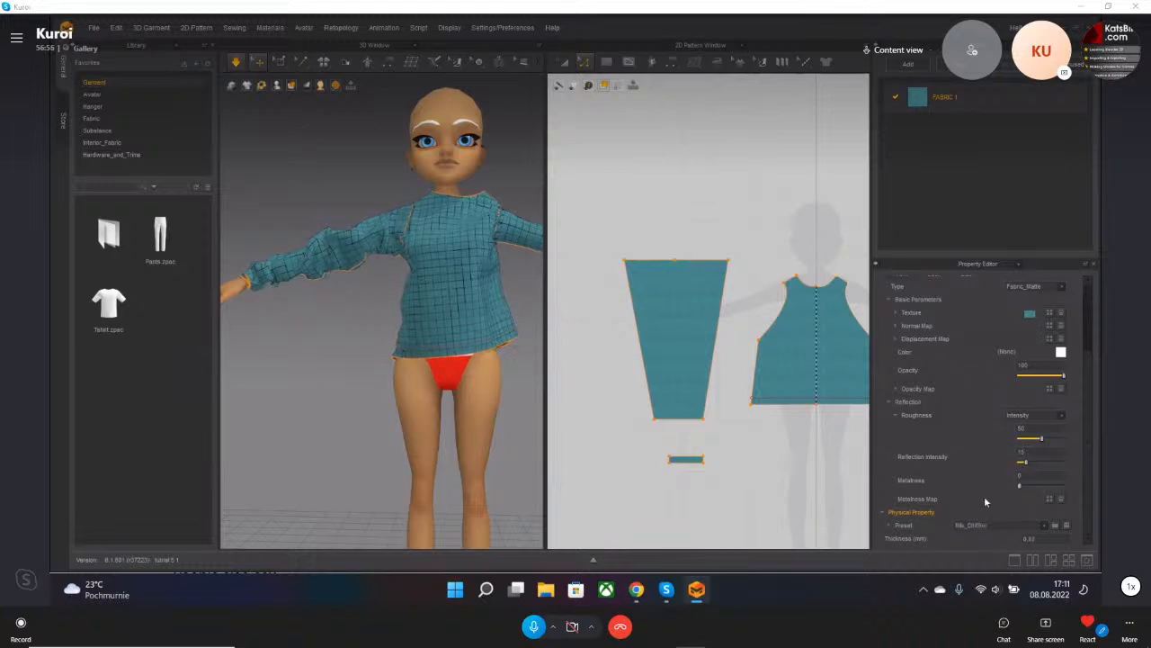
click(395, 355)
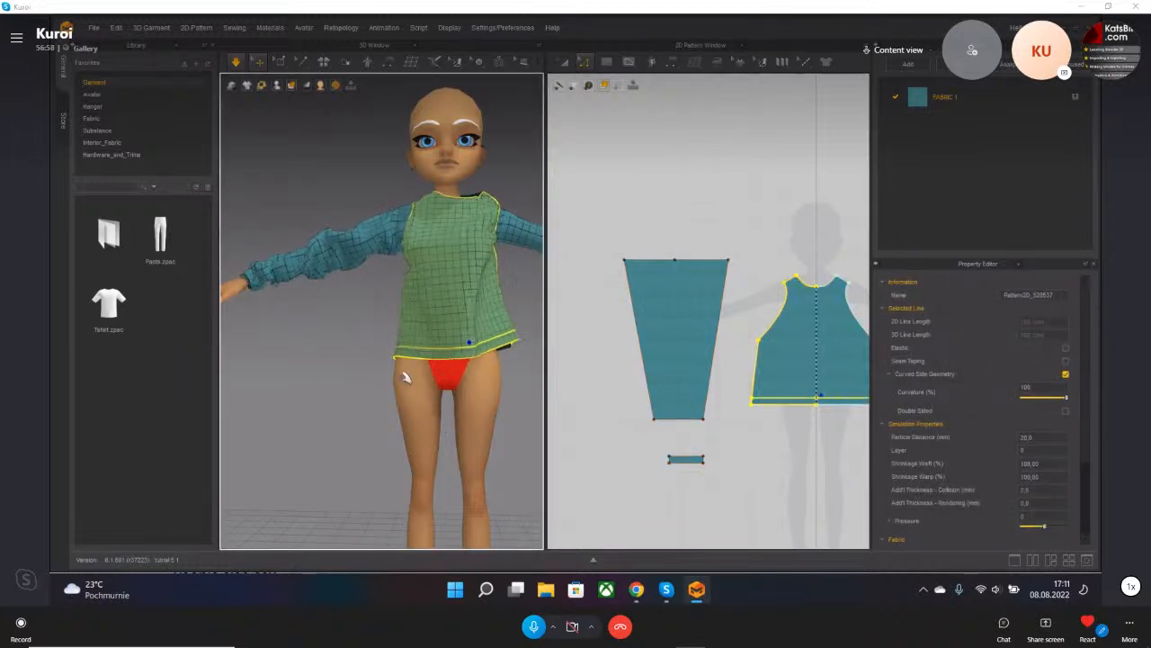
click(326, 263)
drag(336, 244, 333, 302)
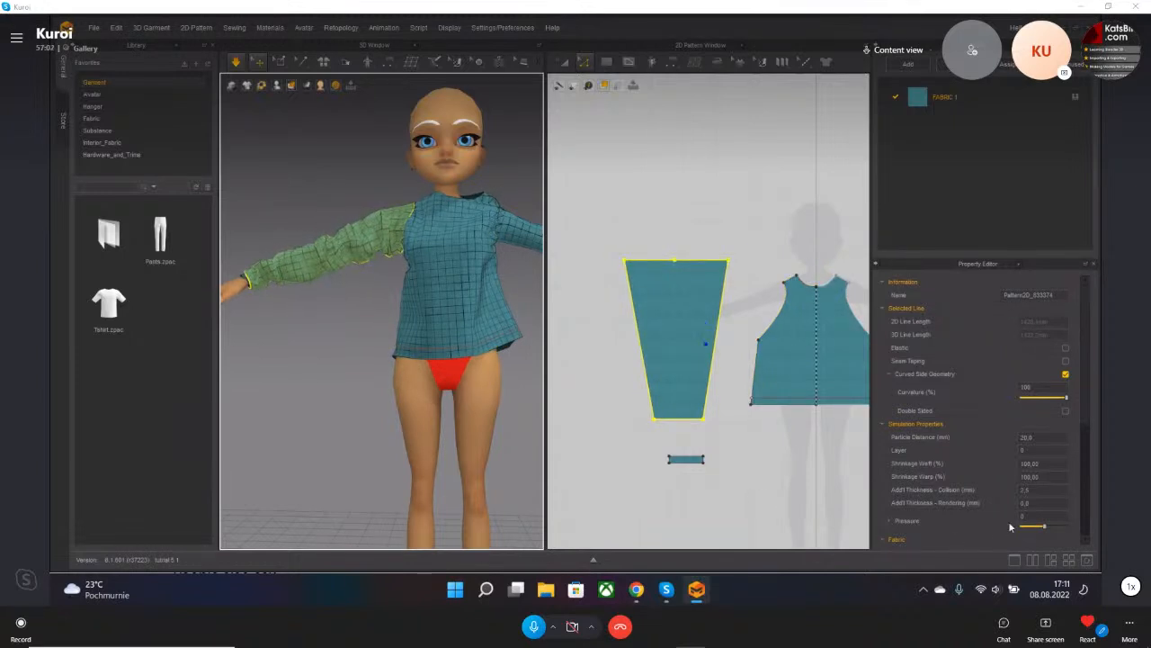
- Lower FABRIC 1's stretch, shear, bending, buckling, internal damping, density and friction values to 0
scroll(941, 487, down, 5)
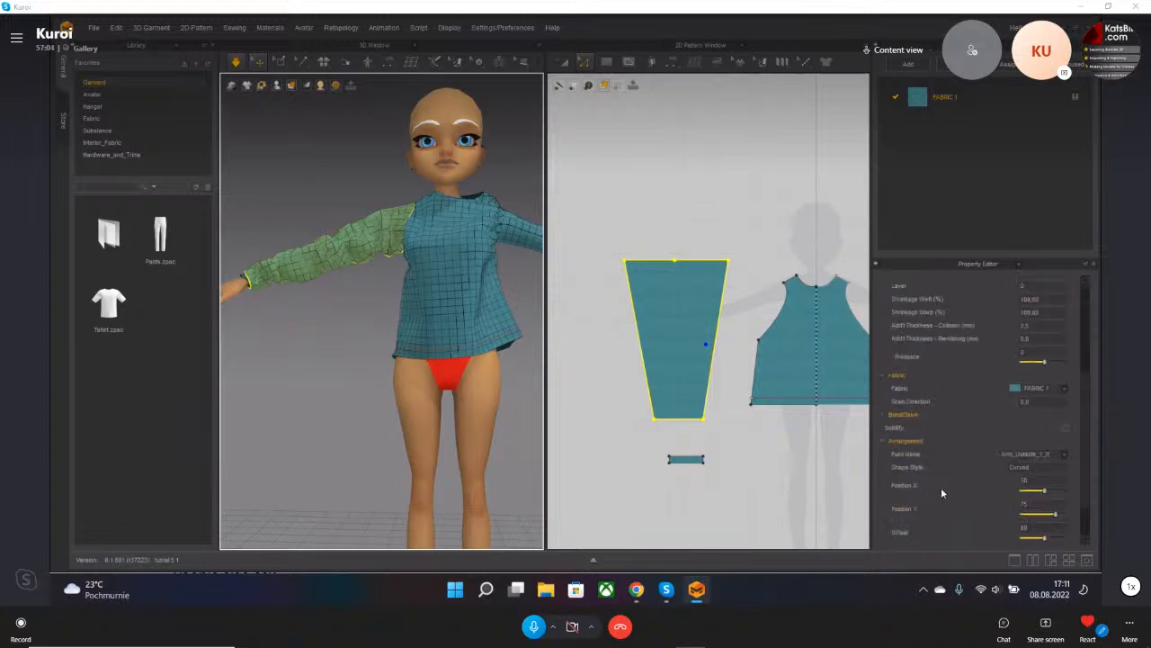
click(946, 97)
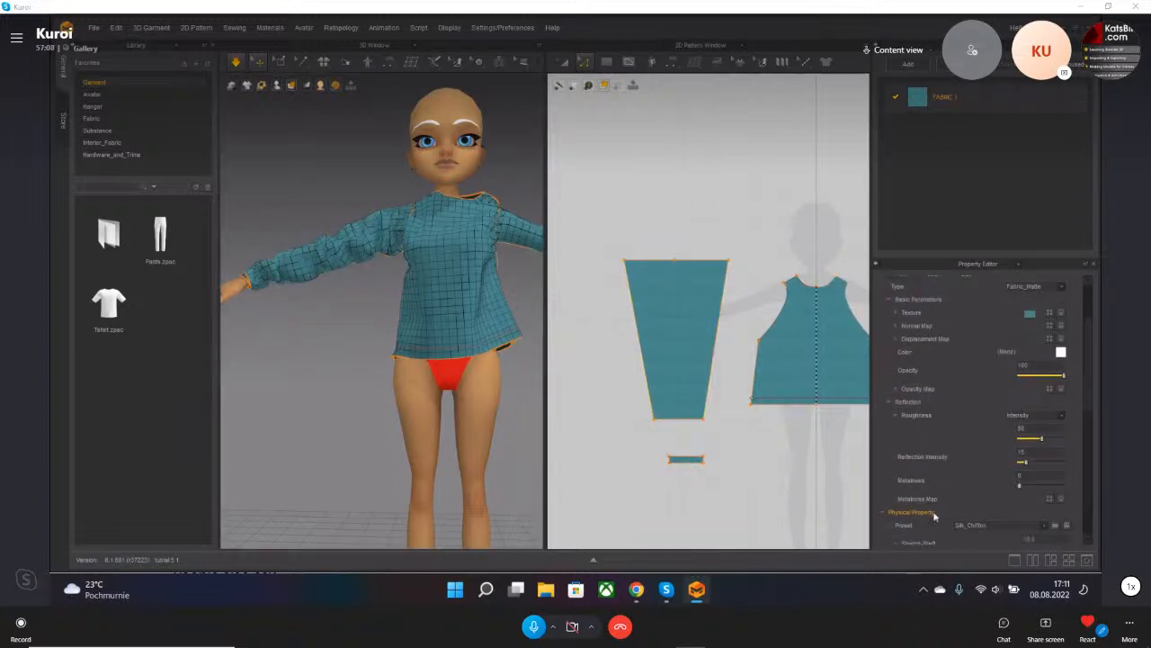
scroll(995, 403, down, 5)
drag(1033, 385, 1025, 413)
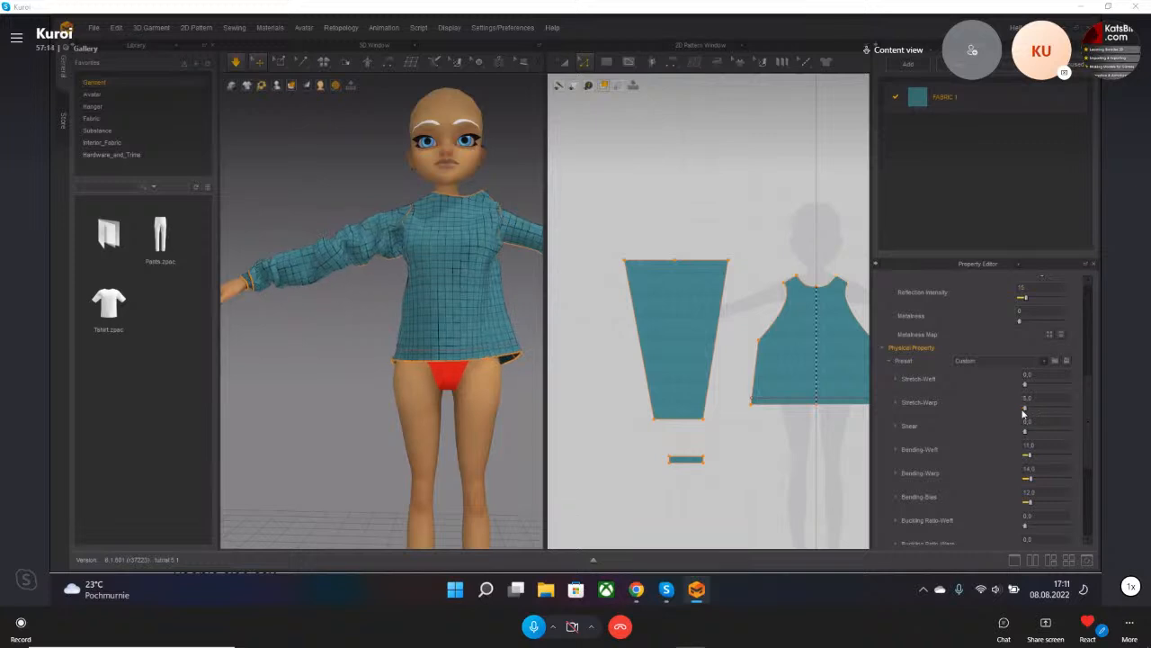
drag(1030, 458, 1023, 484)
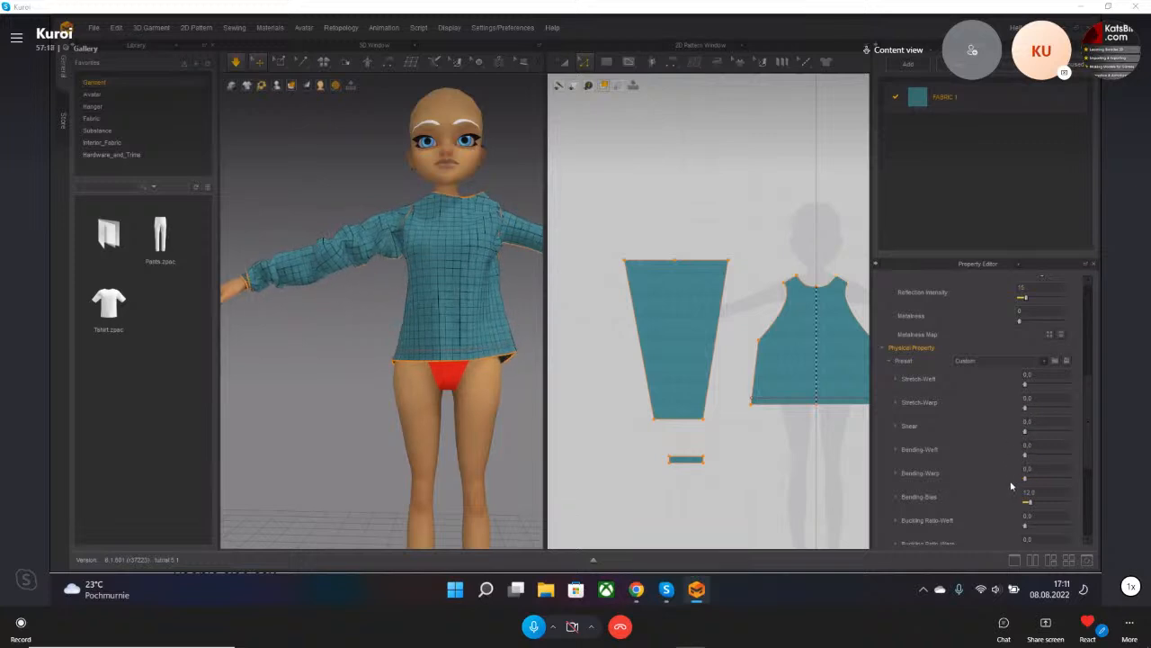
scroll(1016, 499, down, 4)
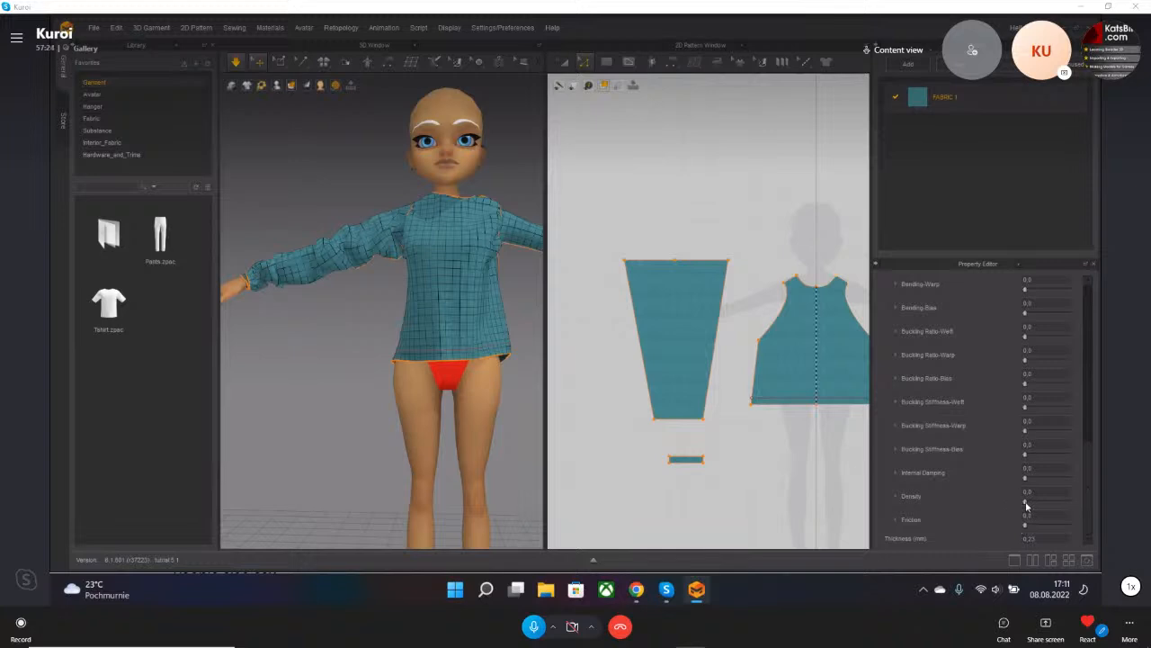
drag(1025, 503, 999, 515)
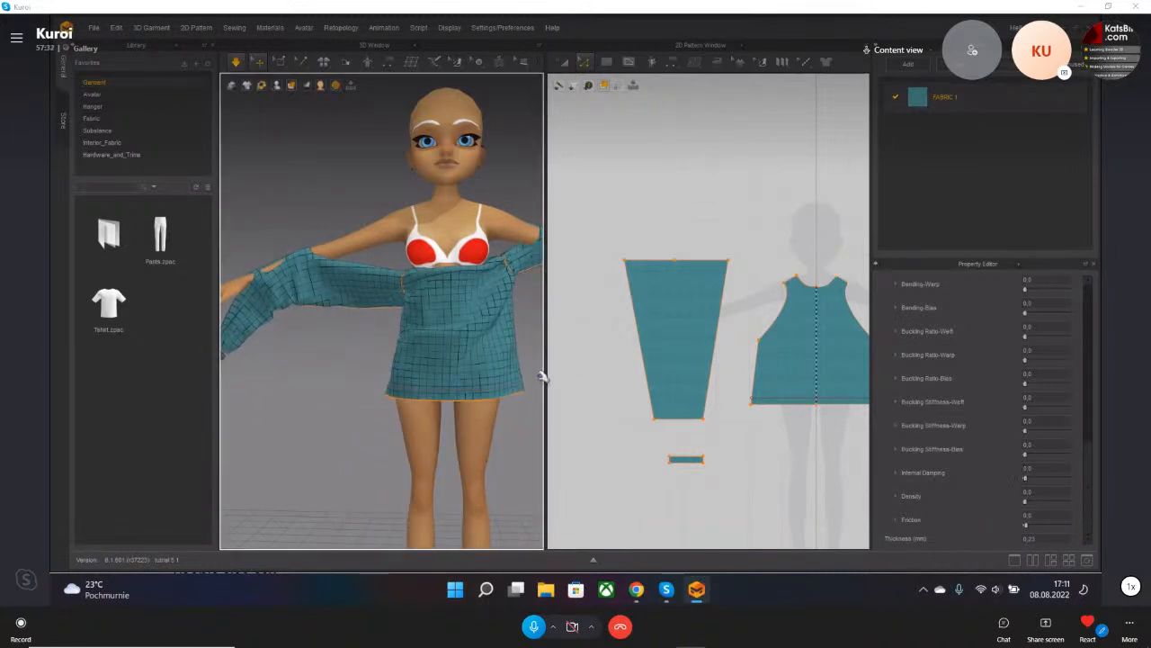
- Select all pattern pieces and reset their 3D arrangement
click(362, 340)
scroll(371, 349, down, 2)
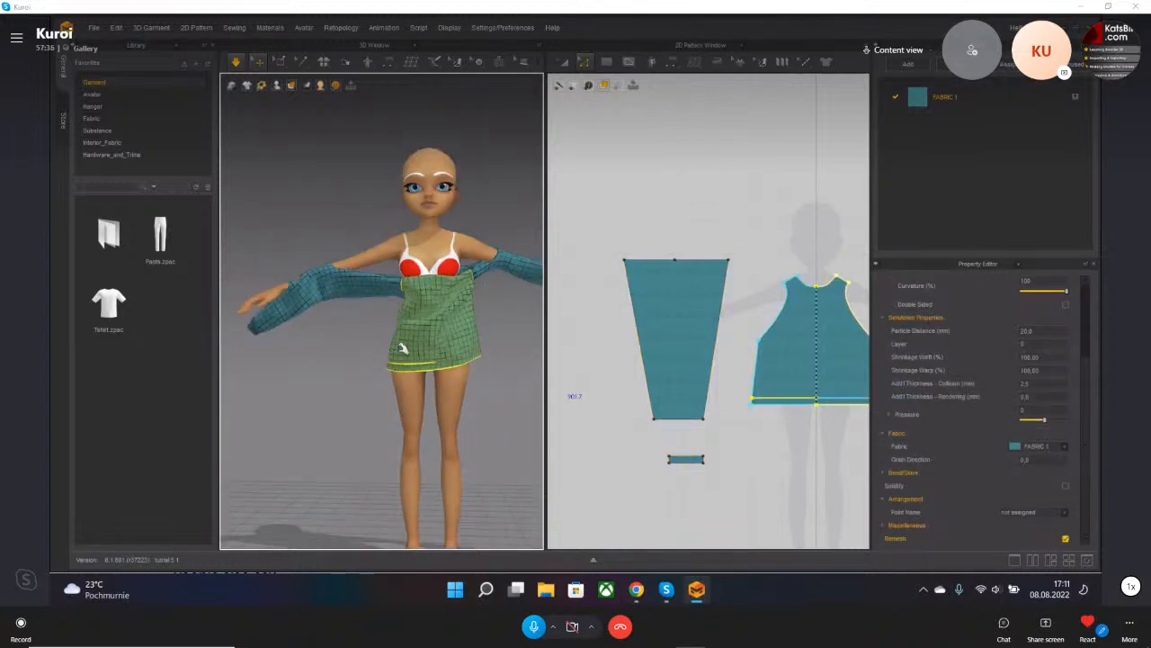
middle_drag(398, 348, 371, 340)
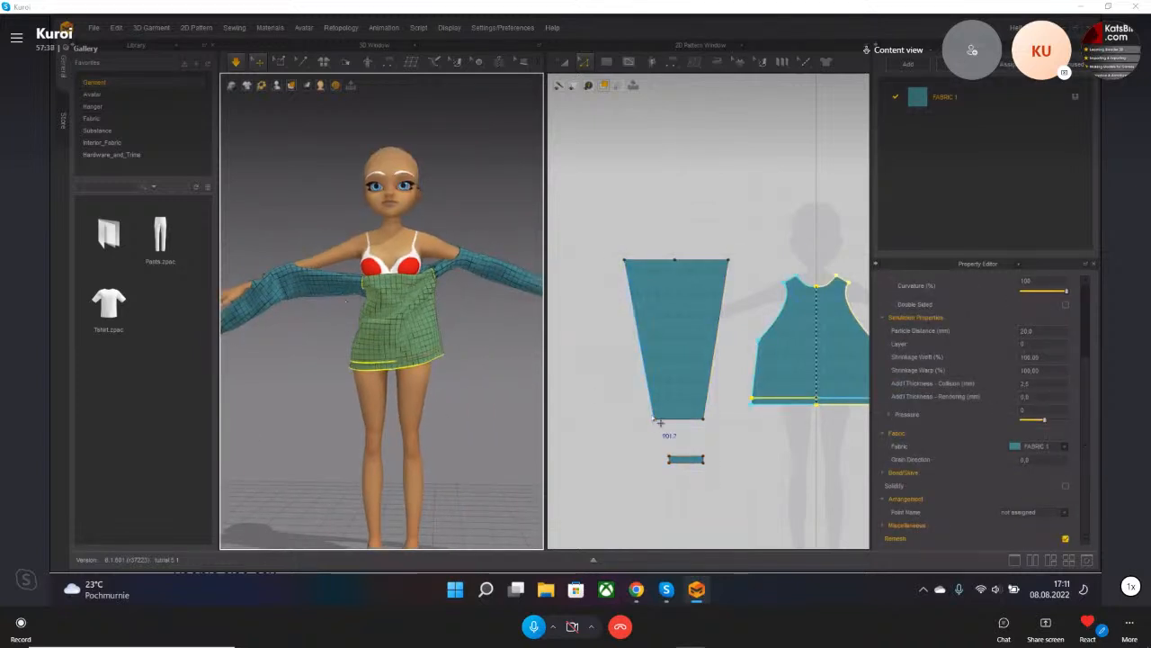
scroll(662, 421, down, 3)
key(ctrl+a)
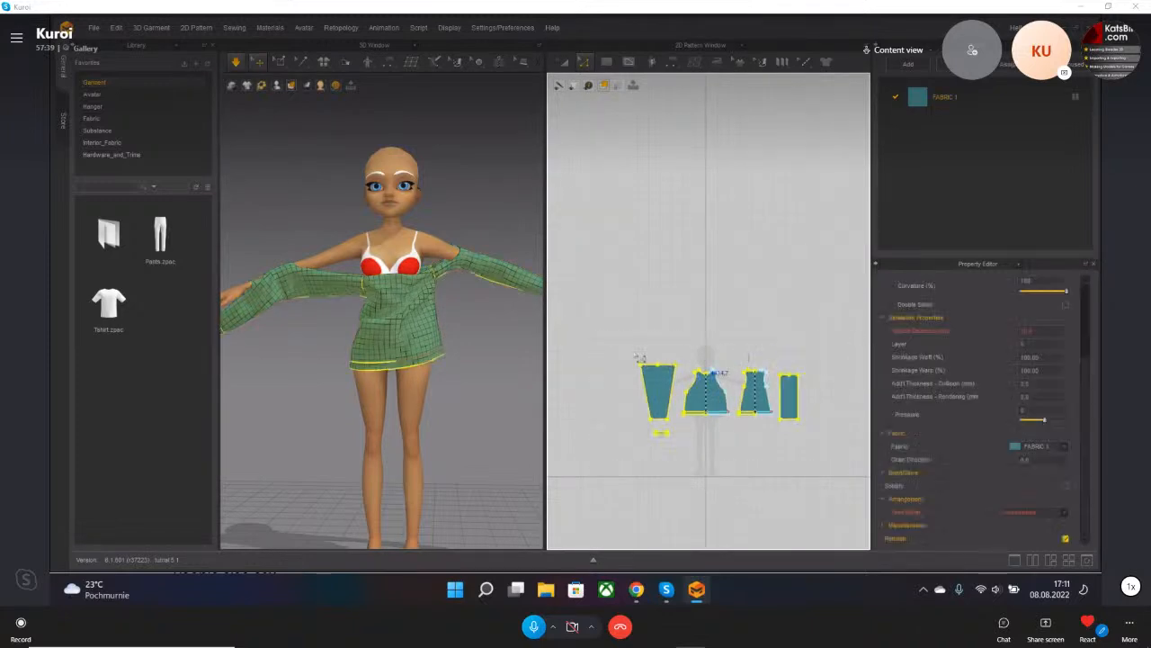
right_click(365, 316)
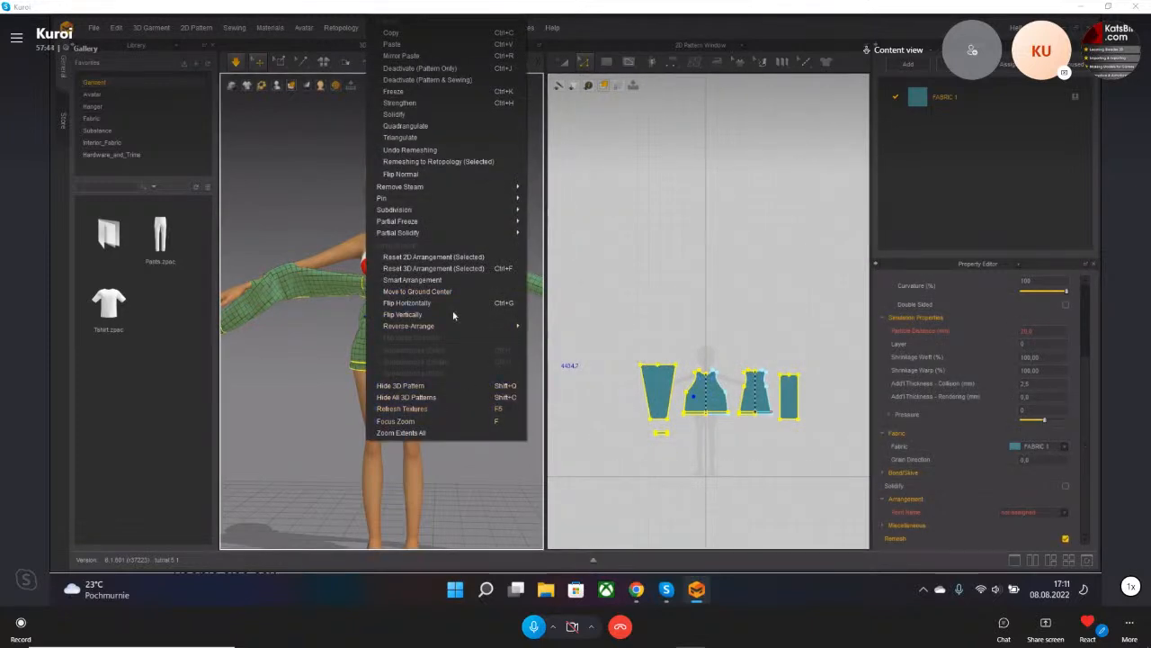
click(435, 267)
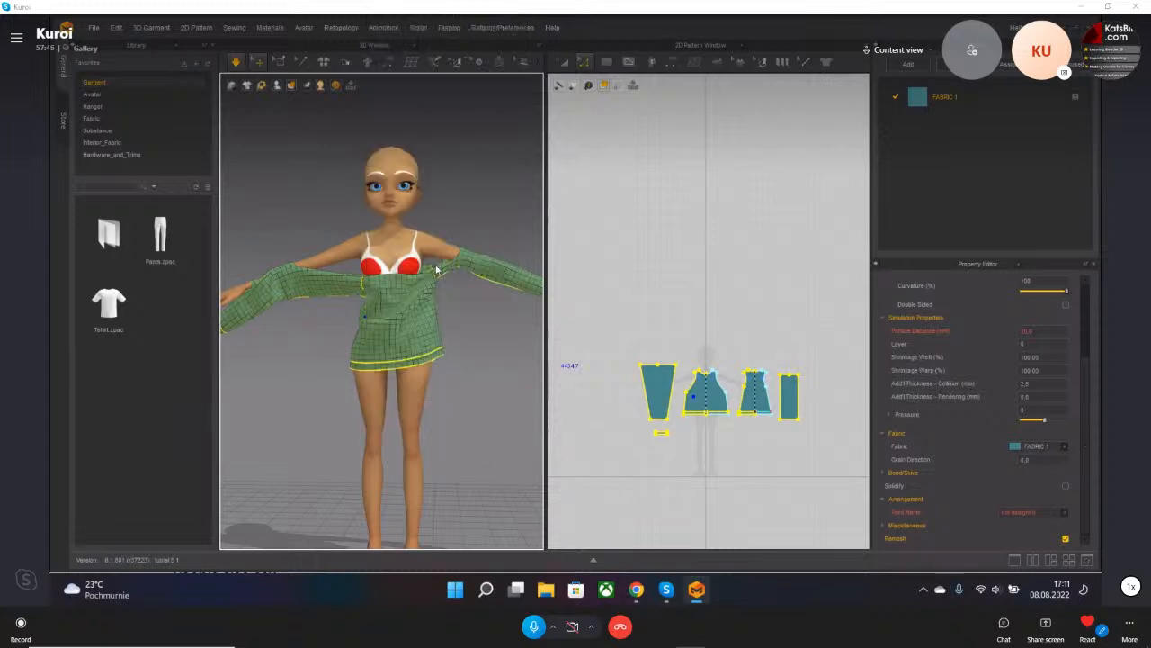
- Move the flat sleeve panel behind the avatar and the front body panel in front of it in the 3D view
right_drag(446, 297, 470, 290)
drag(472, 291, 420, 314)
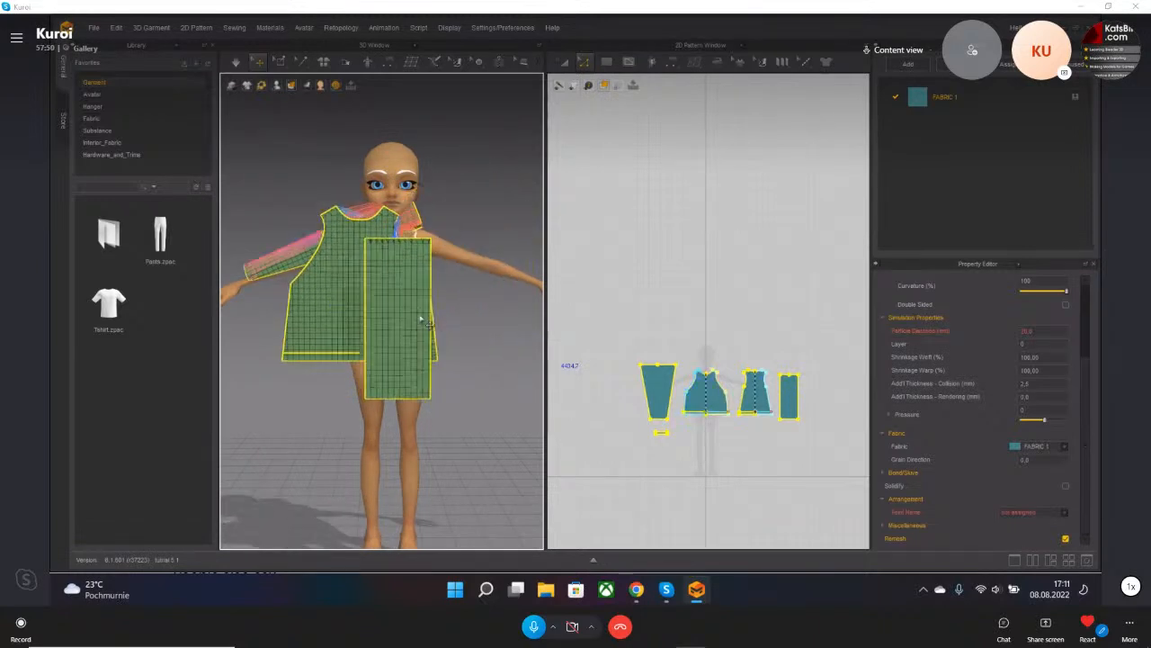
click(508, 286)
click(398, 286)
drag(390, 304, 495, 255)
right_drag(495, 255, 312, 335)
drag(282, 331, 406, 333)
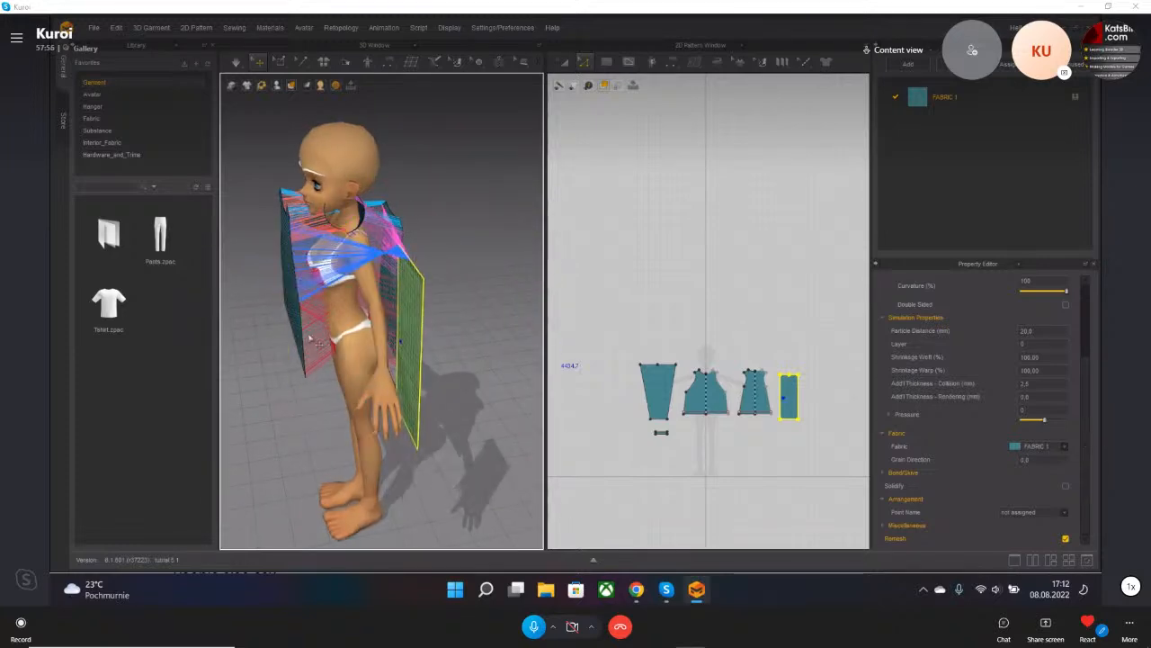
right_drag(351, 337, 436, 328)
middle_drag(237, 393, 340, 357)
drag(279, 325, 396, 329)
right_drag(387, 332, 255, 349)
middle_drag(292, 350, 358, 364)
scroll(335, 349, down, 2)
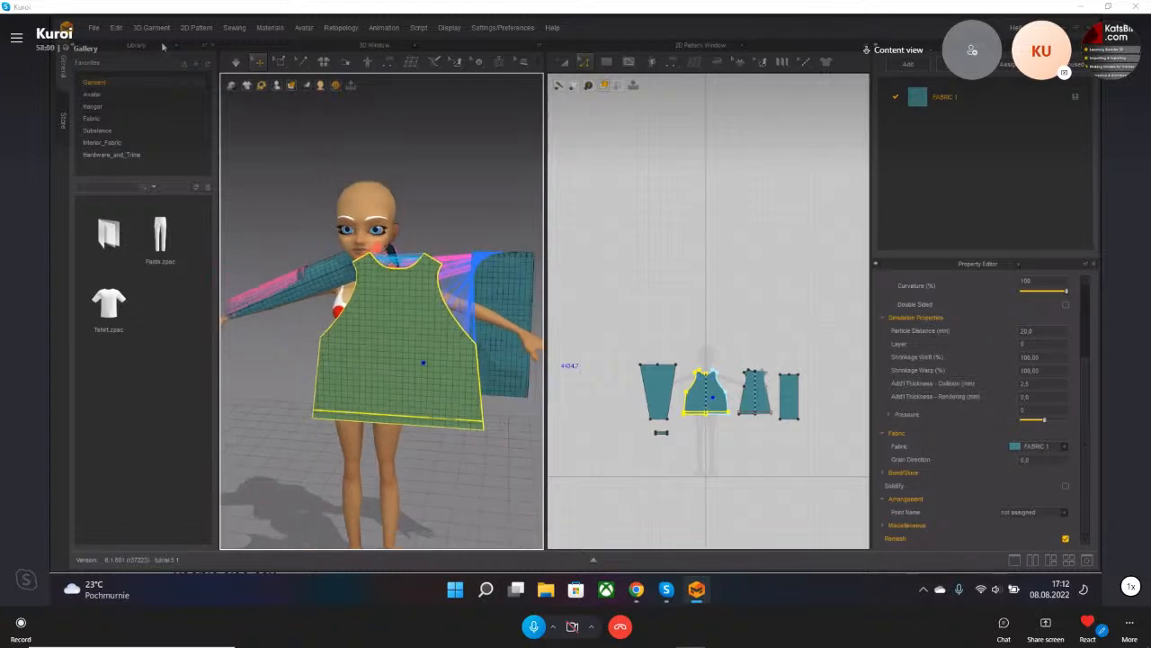
click(94, 29)
mouse_move(104, 58)
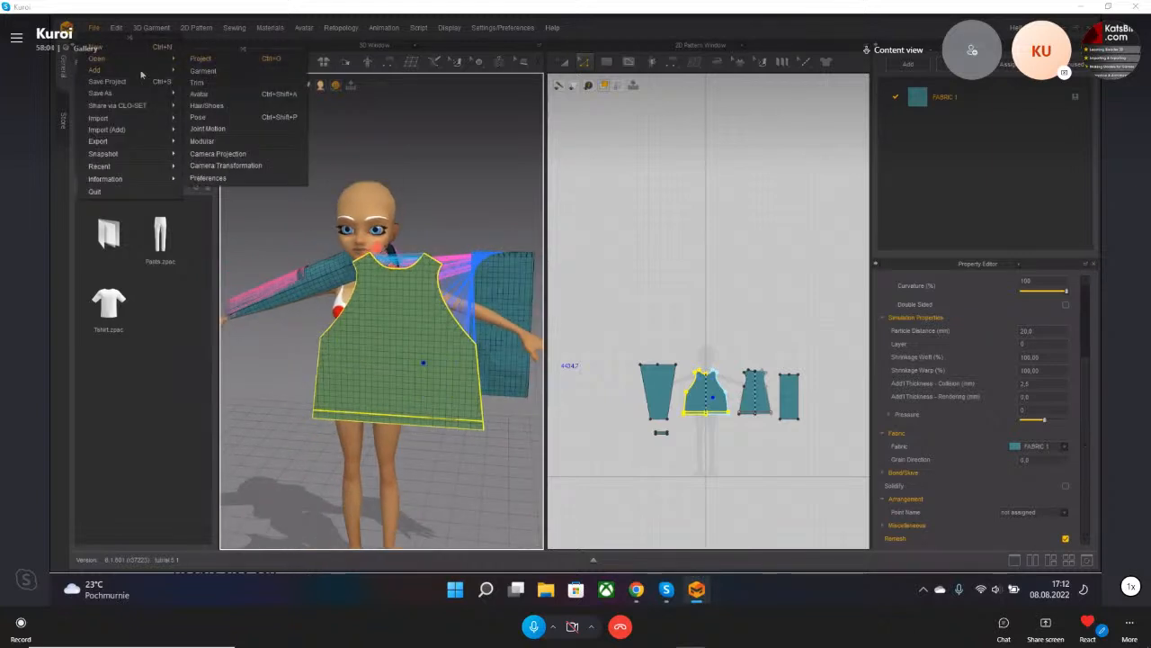
mouse_move(136, 97)
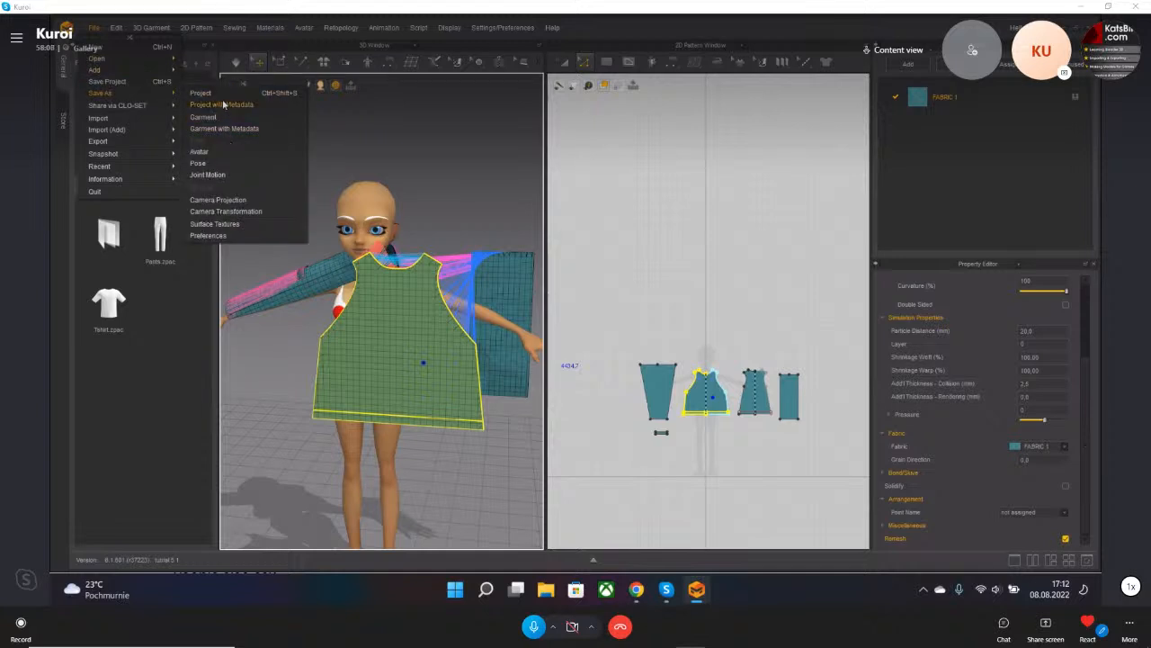
mouse_move(145, 62)
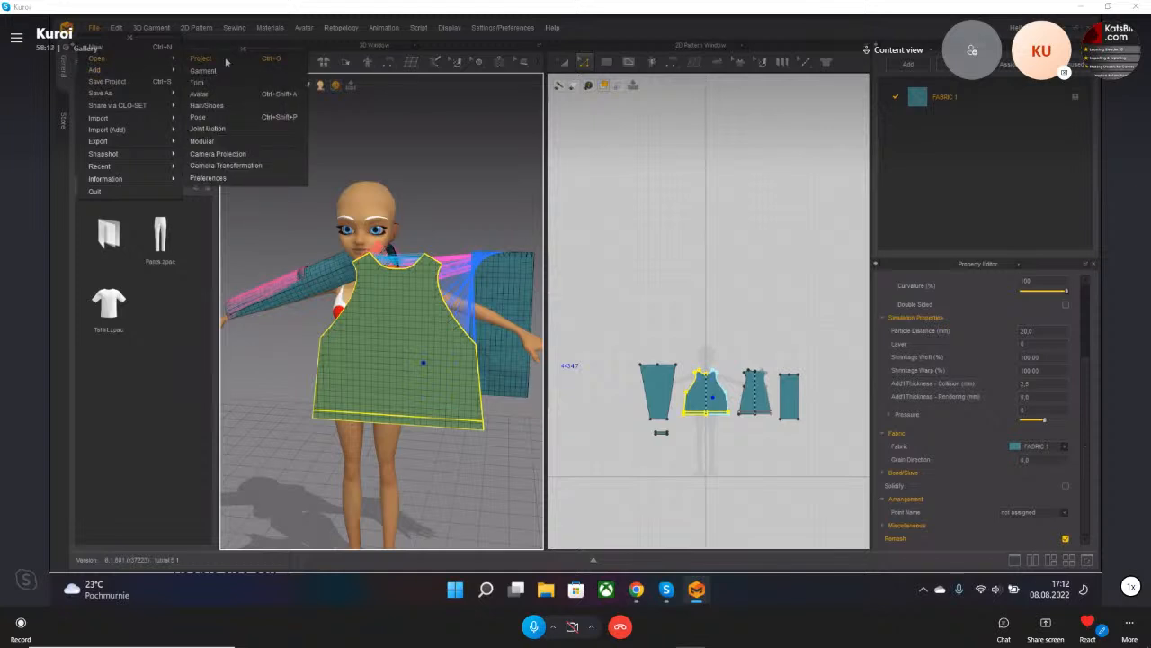
click(206, 177)
click(725, 27)
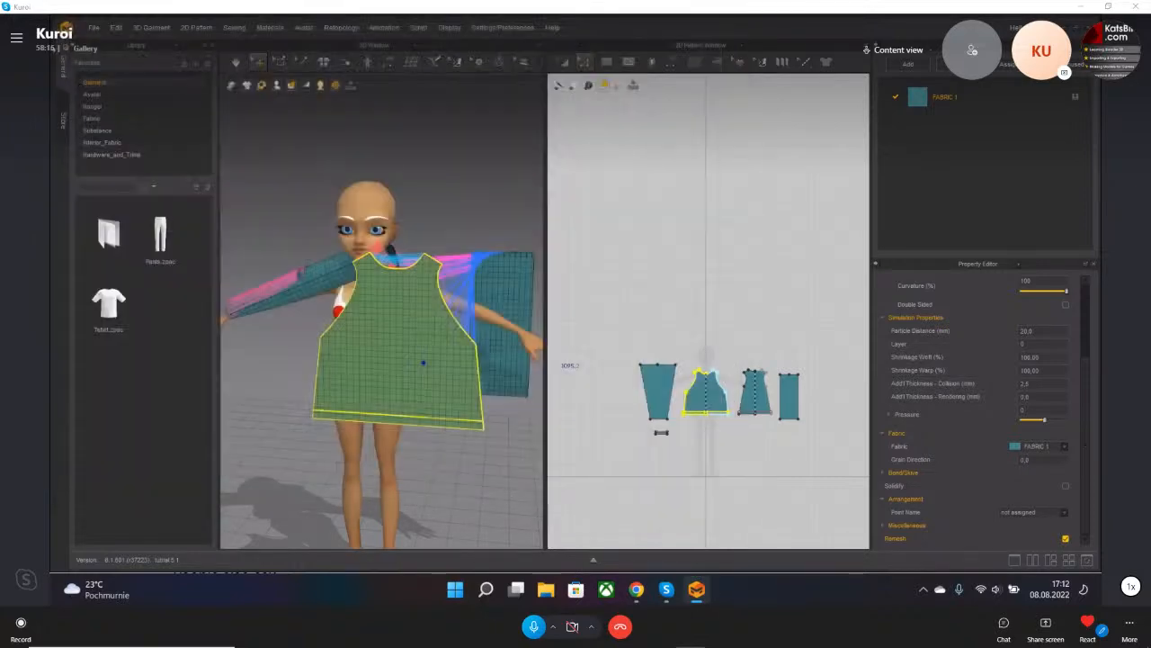
- Reopen the project tutrial 5 1 with both garment and avatar, discarding the unsaved changes
click(94, 28)
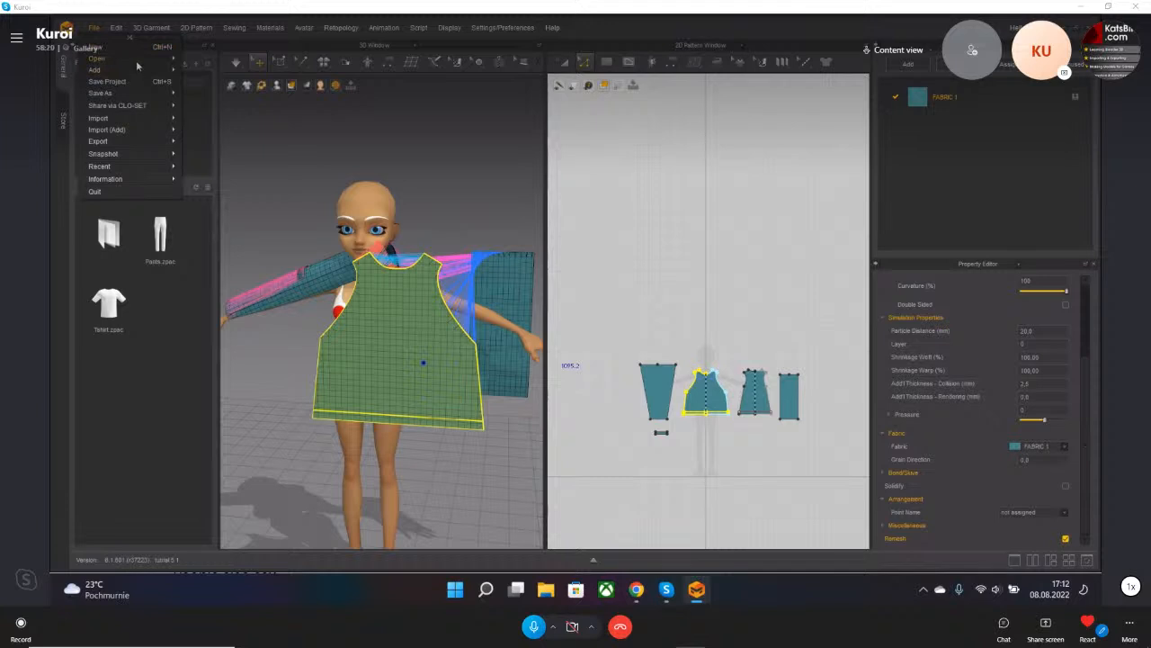
mouse_move(136, 67)
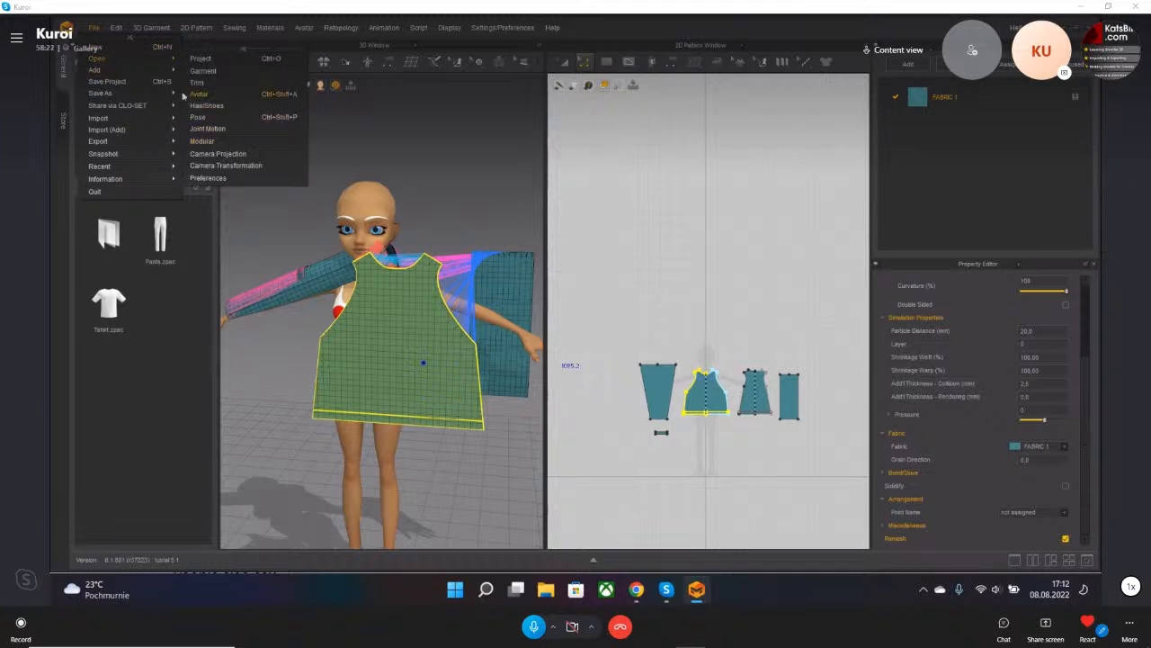
click(233, 60)
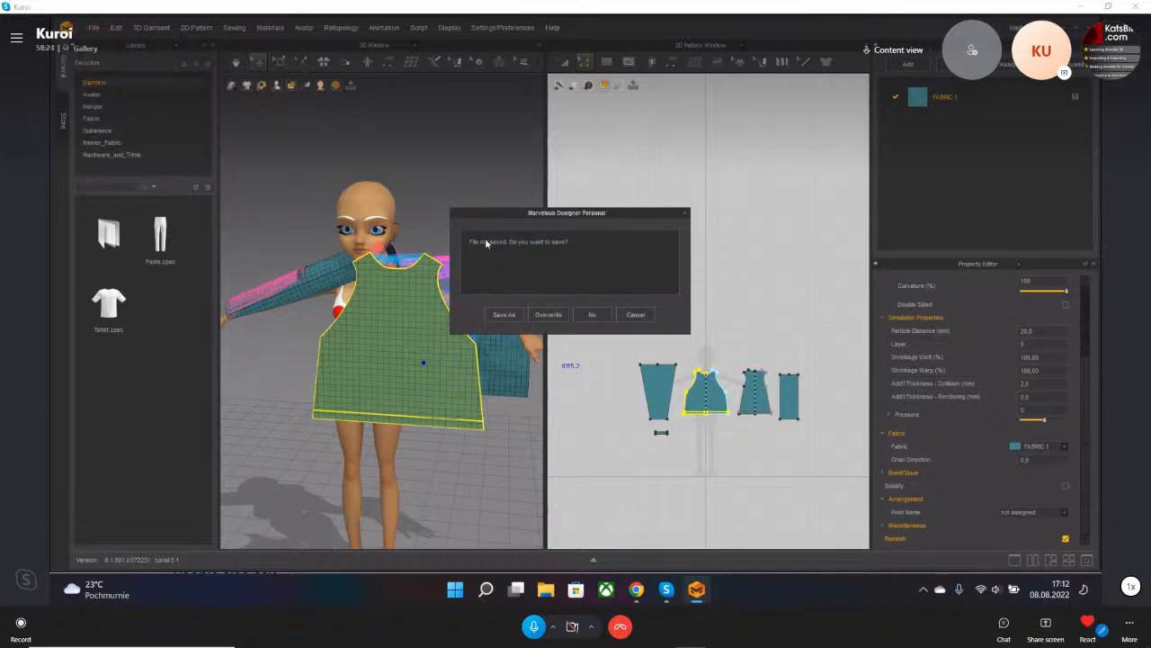
click(589, 315)
scroll(432, 281, down, 1)
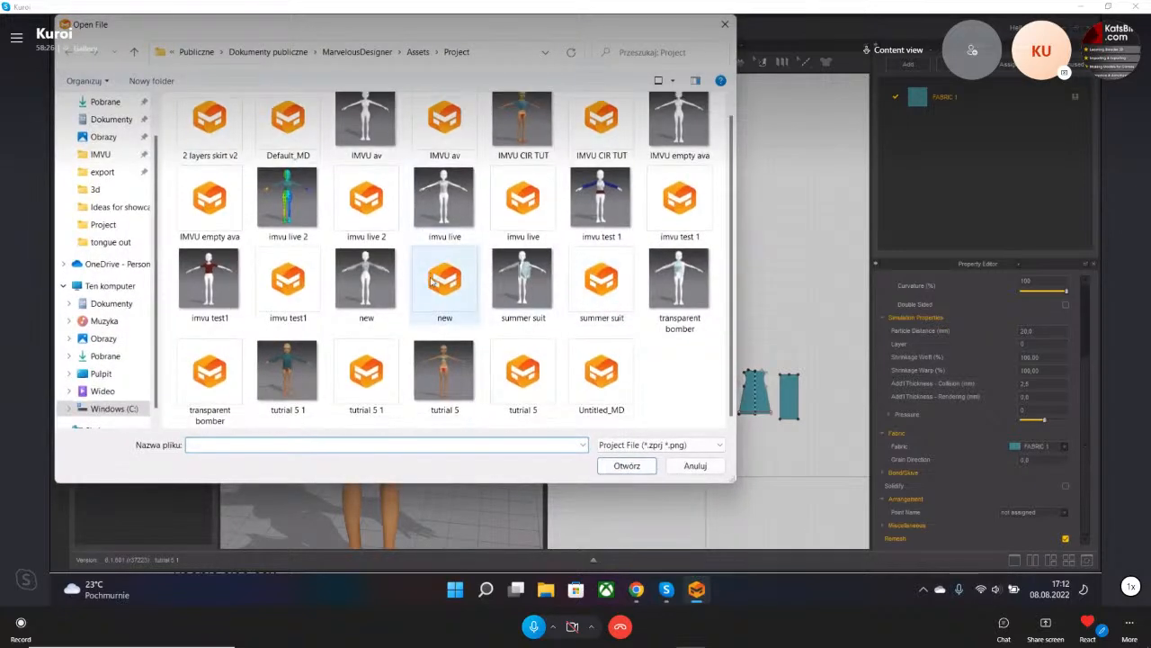
double_click(288, 374)
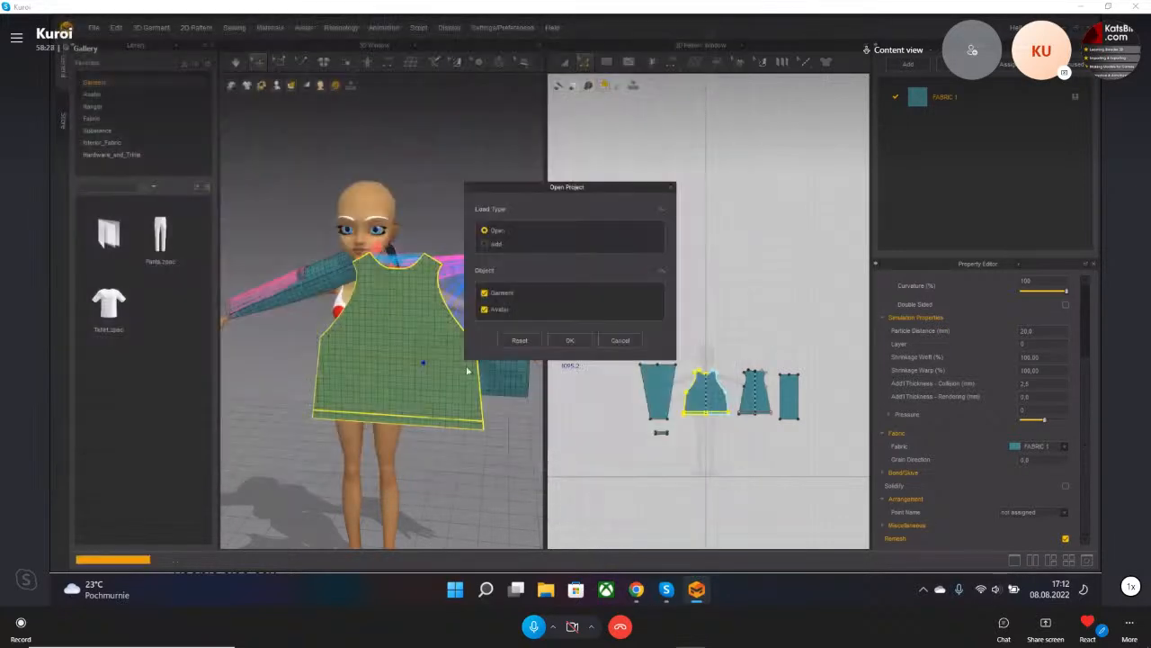
click(570, 340)
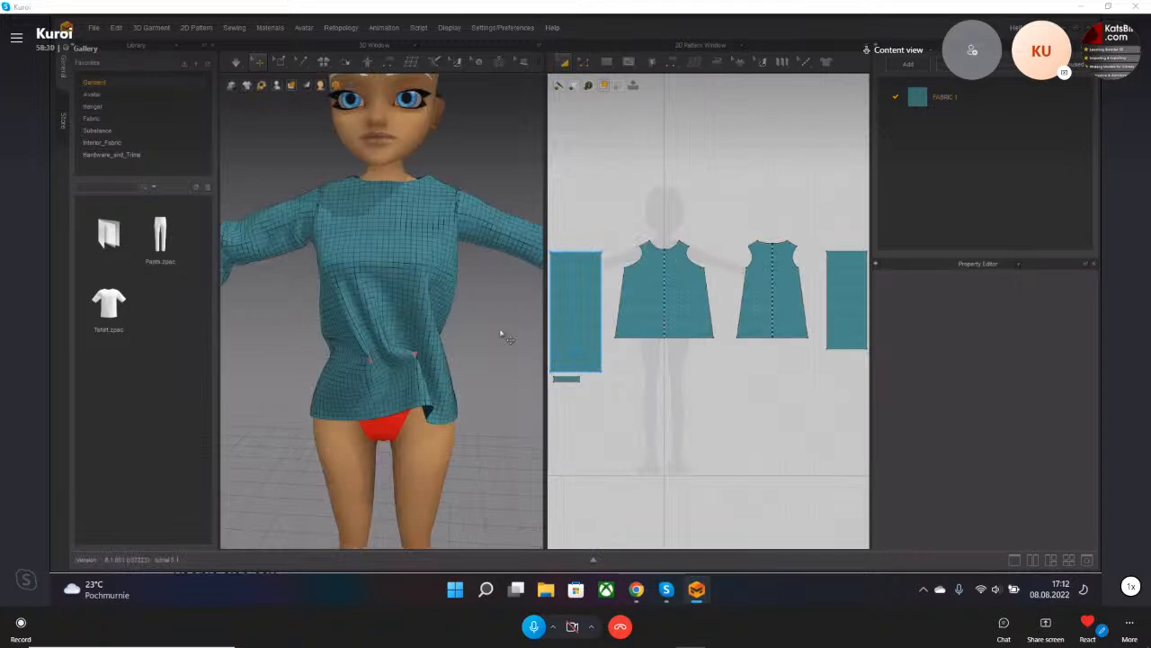
- Simulate the reopened dress, release the two pinned points on its lower front, and settle the sleeve and shoulder
right_drag(362, 372, 368, 366)
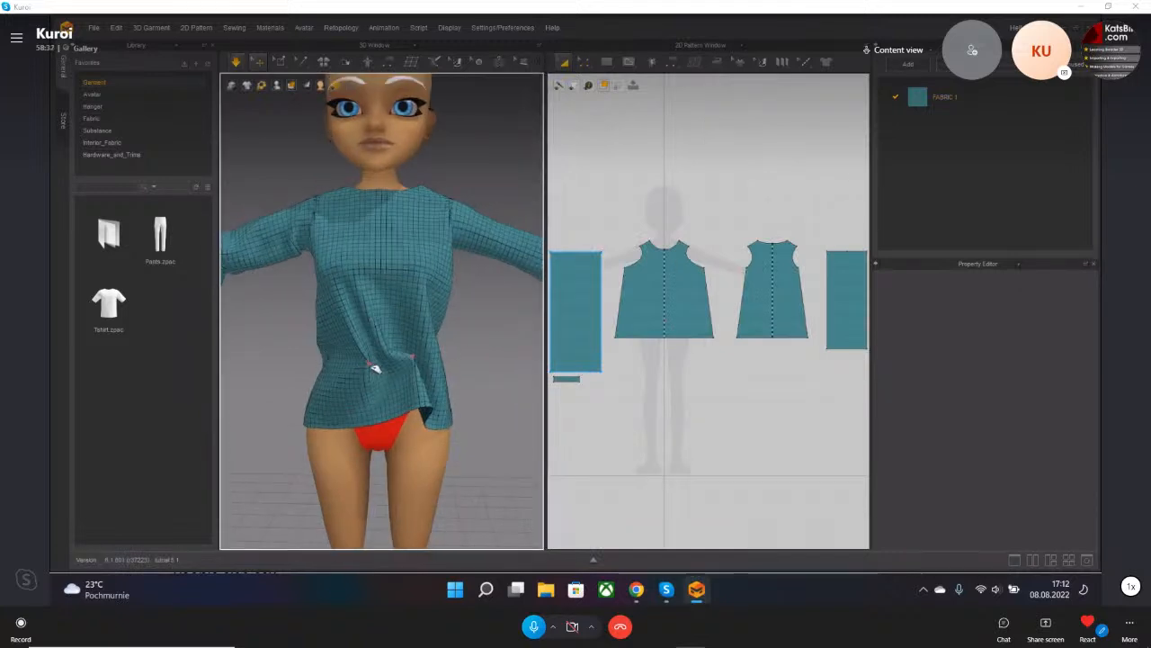
click(370, 364)
drag(388, 366, 412, 357)
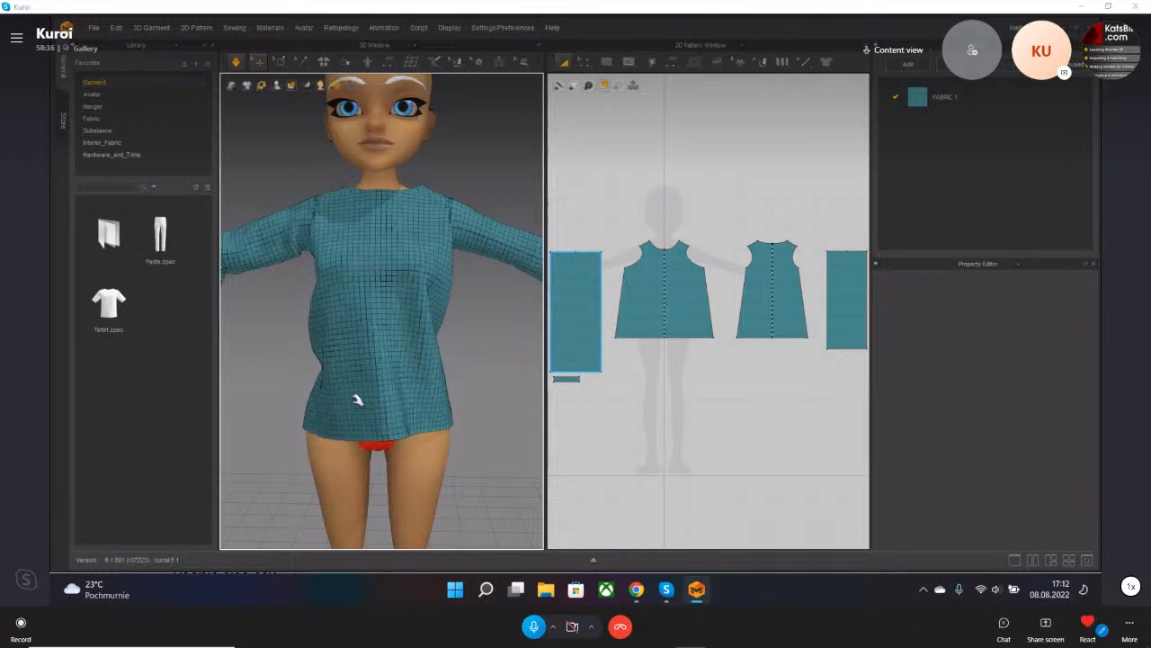
scroll(357, 401, up, 2)
scroll(356, 404, down, 4)
scroll(356, 406, down, 5)
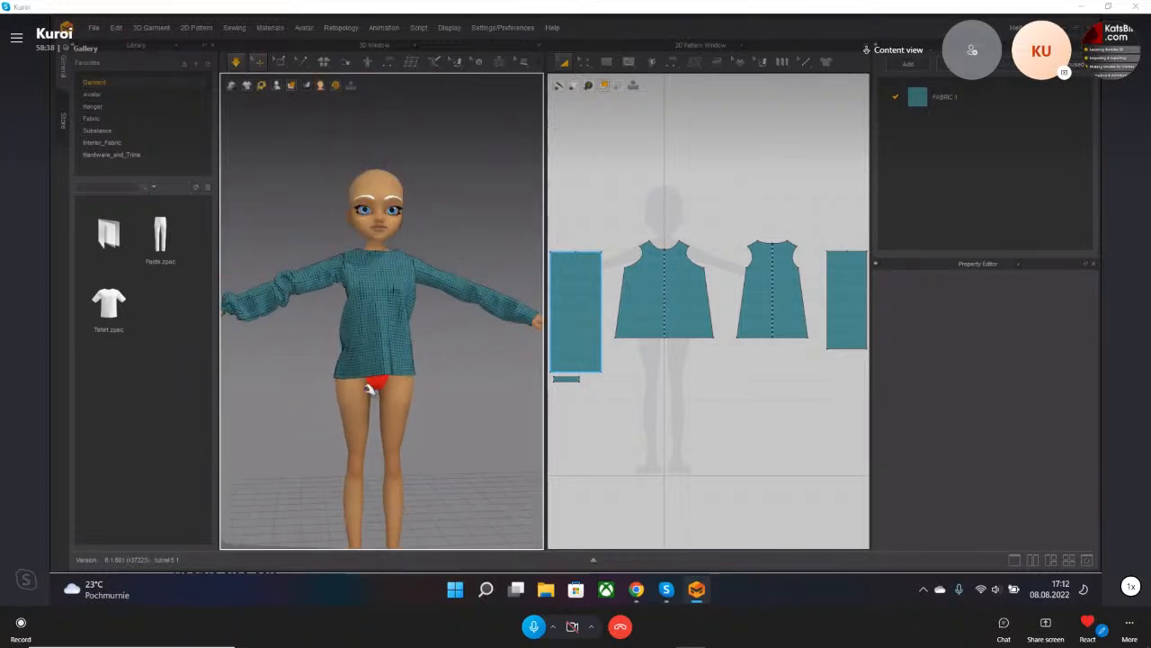
click(300, 315)
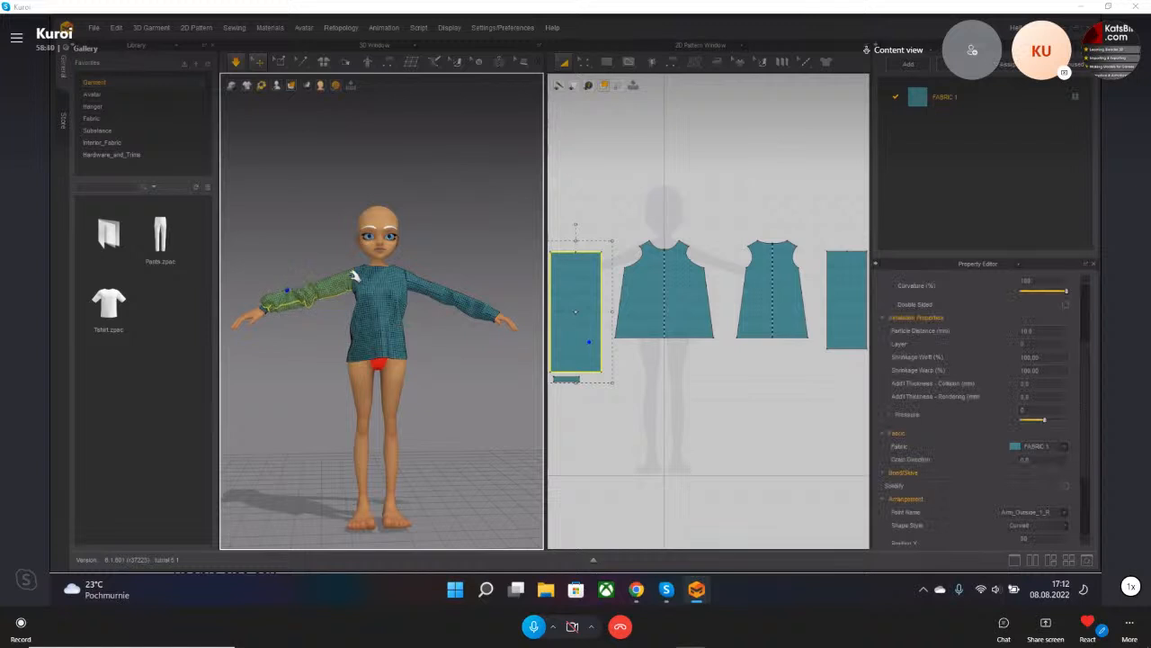
click(367, 261)
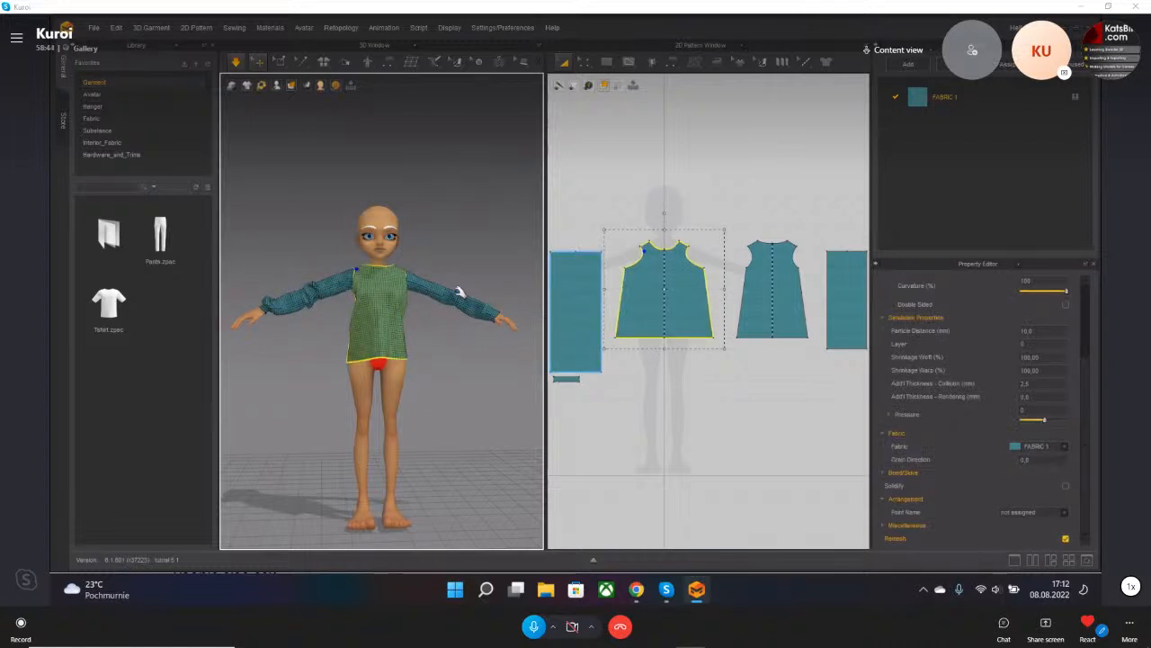
- Select the left half of the hem line on both the front and back patterns and open the line options
scroll(459, 293, up, 5)
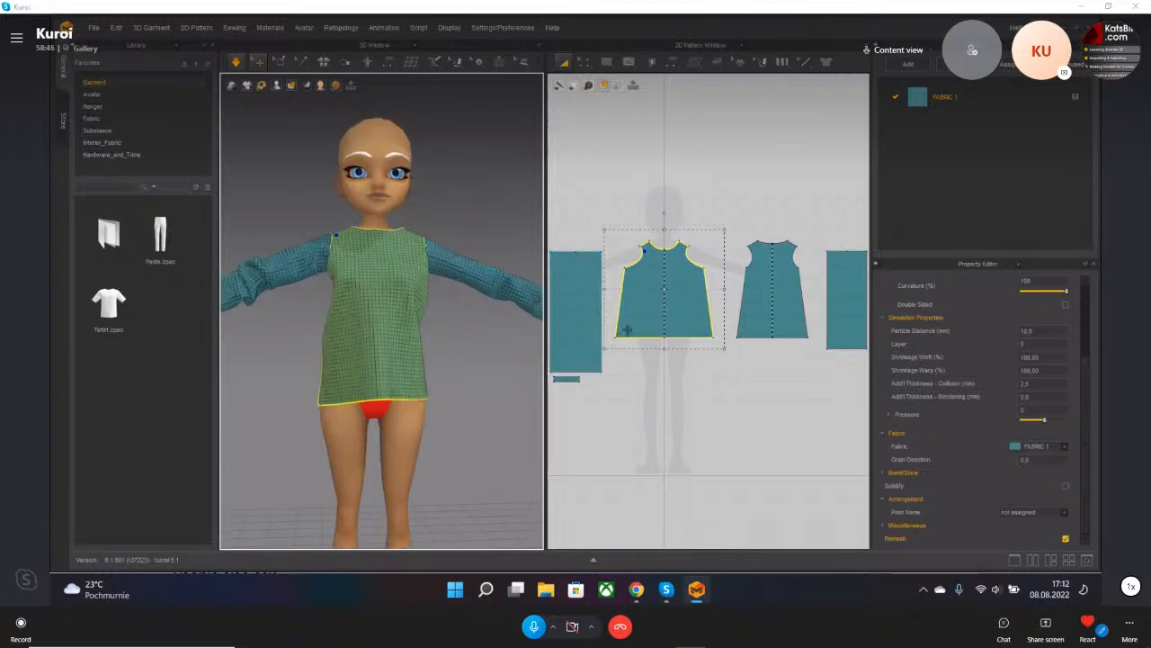
scroll(674, 355, up, 3)
click(585, 62)
click(594, 324)
shift+click(797, 329)
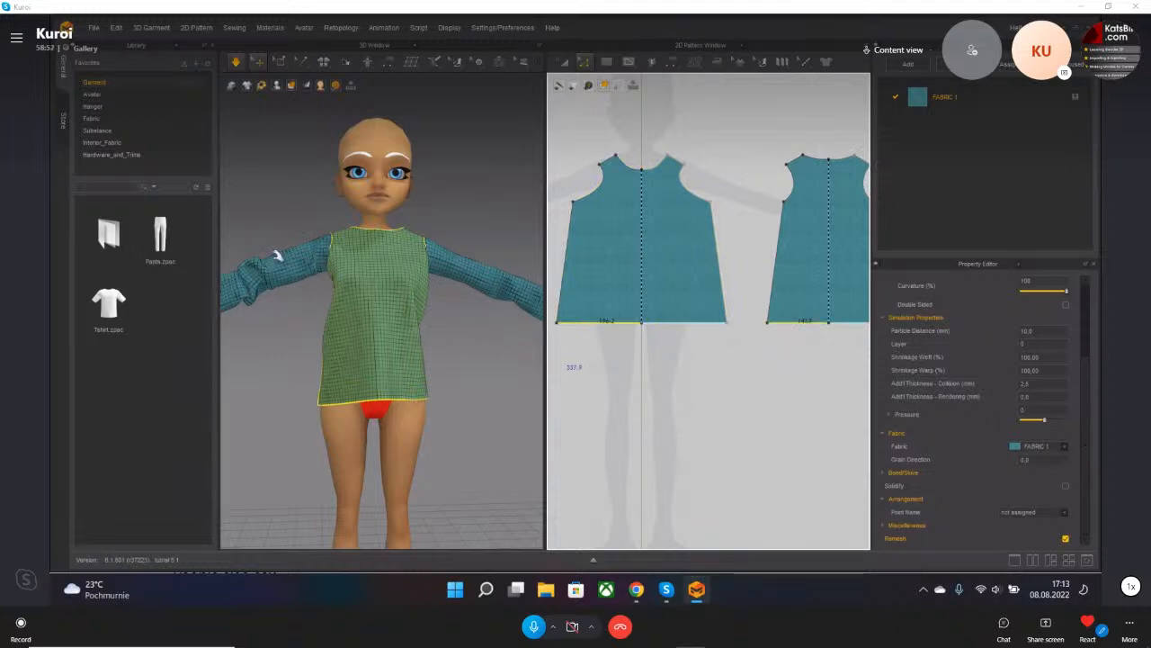
right_click(622, 328)
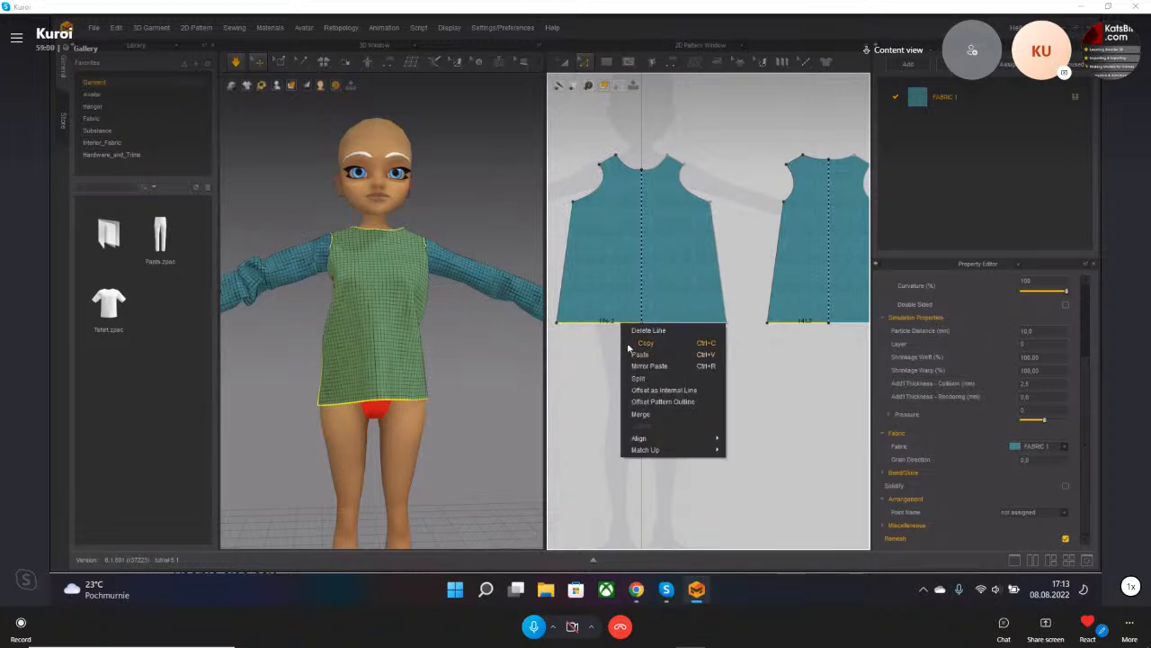
- Try to offset the front and back hem edges as internal lines at the default distance
click(663, 391)
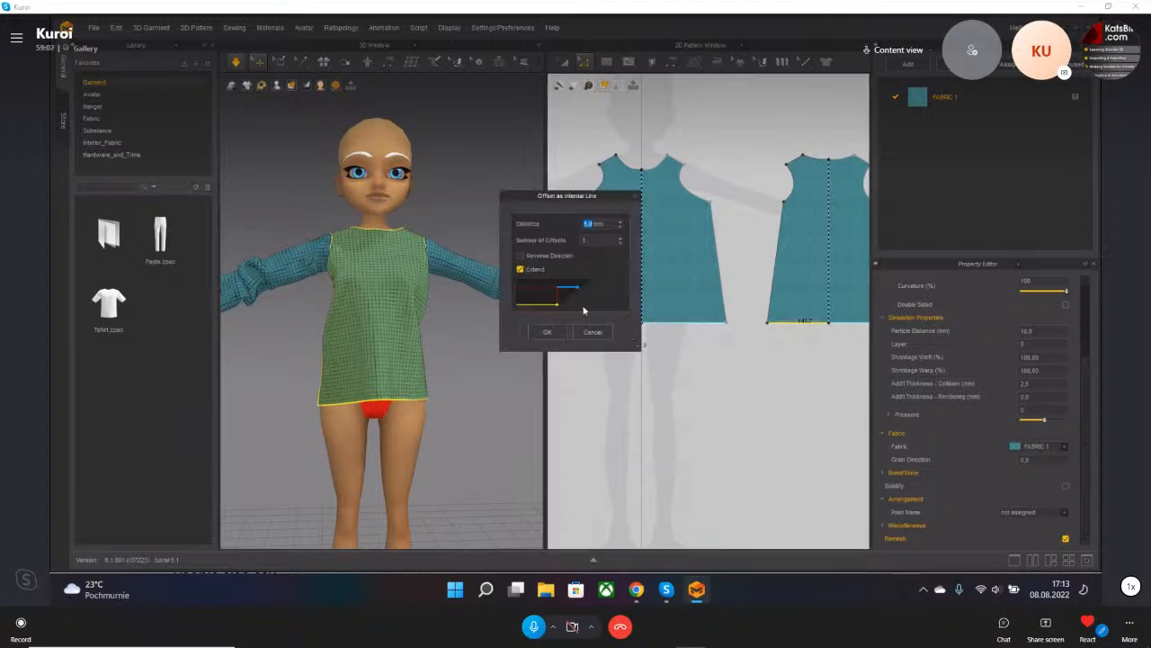
click(636, 196)
right_click(604, 323)
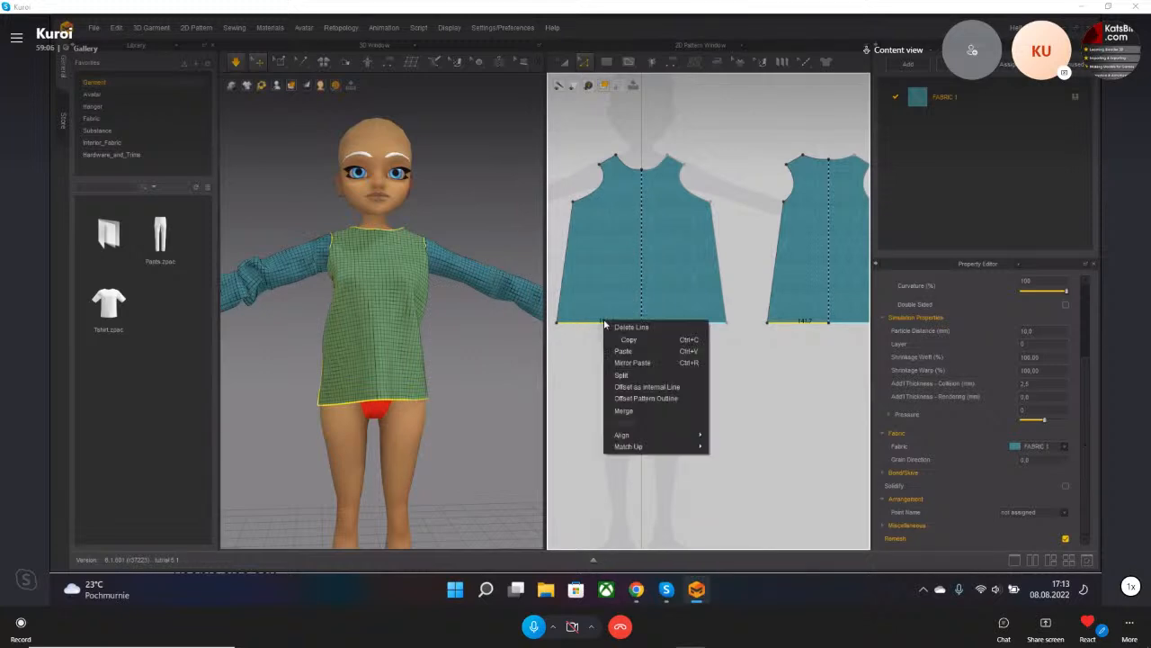
click(653, 389)
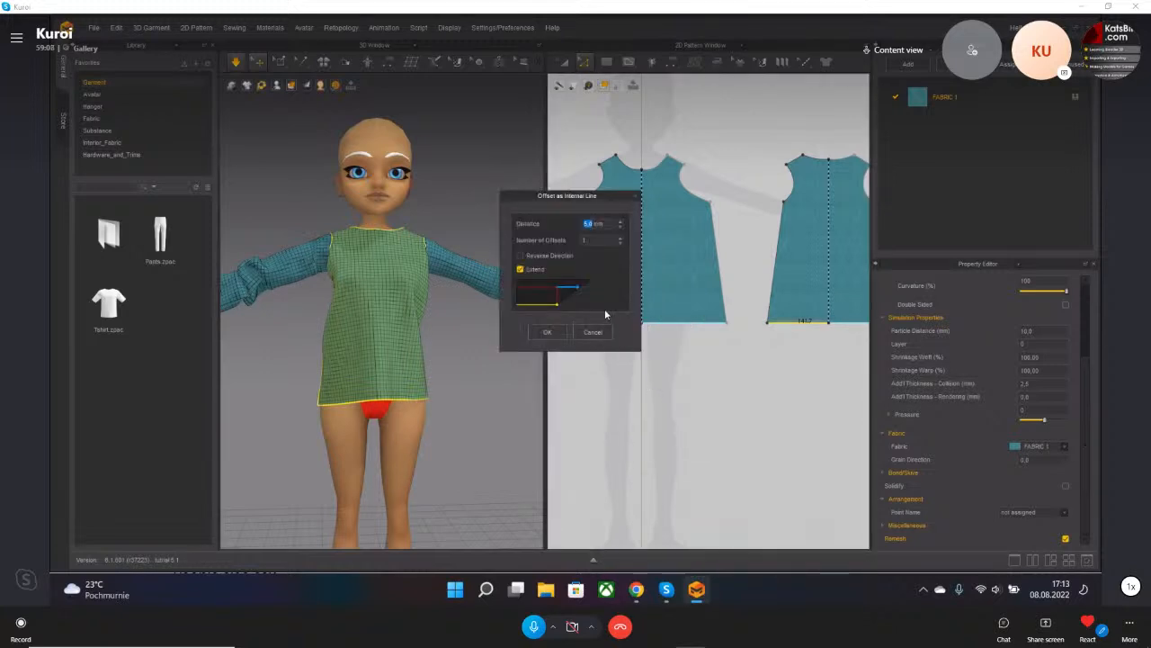
click(565, 333)
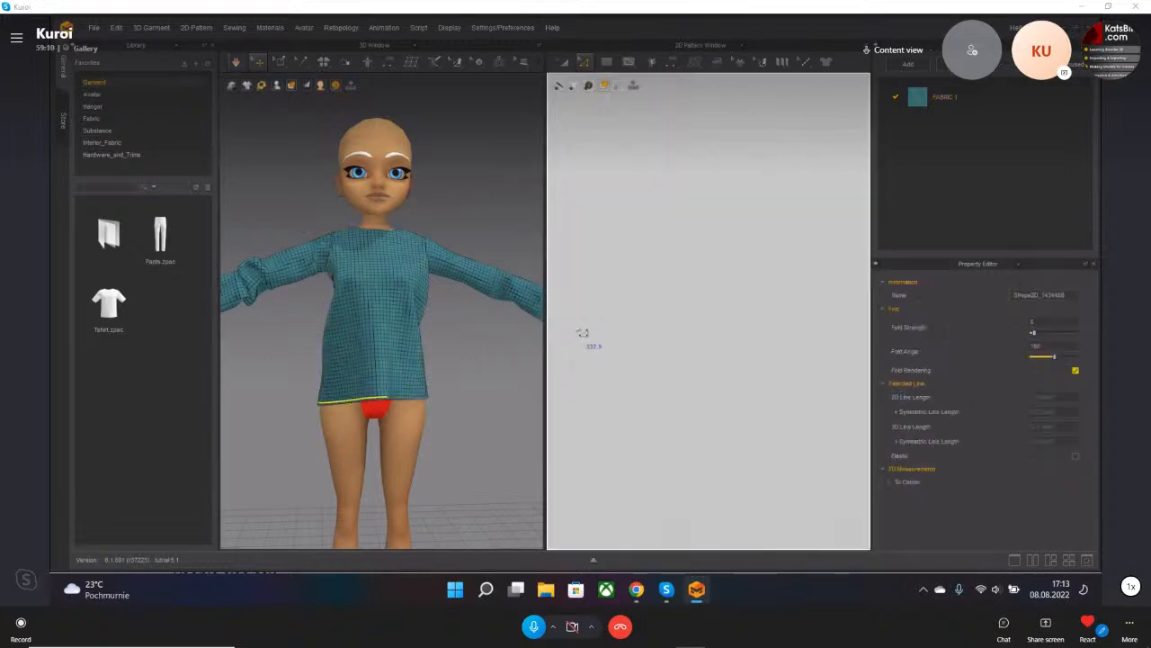
middle_drag(627, 244, 678, 313)
scroll(674, 311, down, 5)
scroll(670, 310, down, 3)
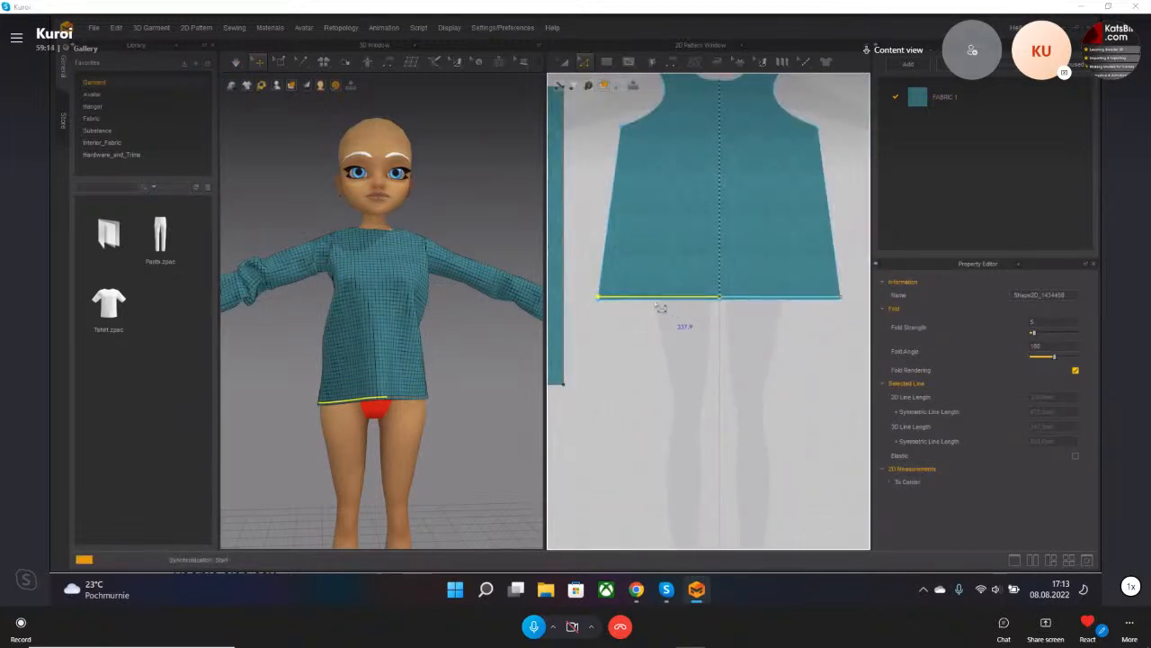
- Offset the front and back hem edges as internal lines about 25 mm above the hem
click(646, 302)
scroll(647, 307, up, 2)
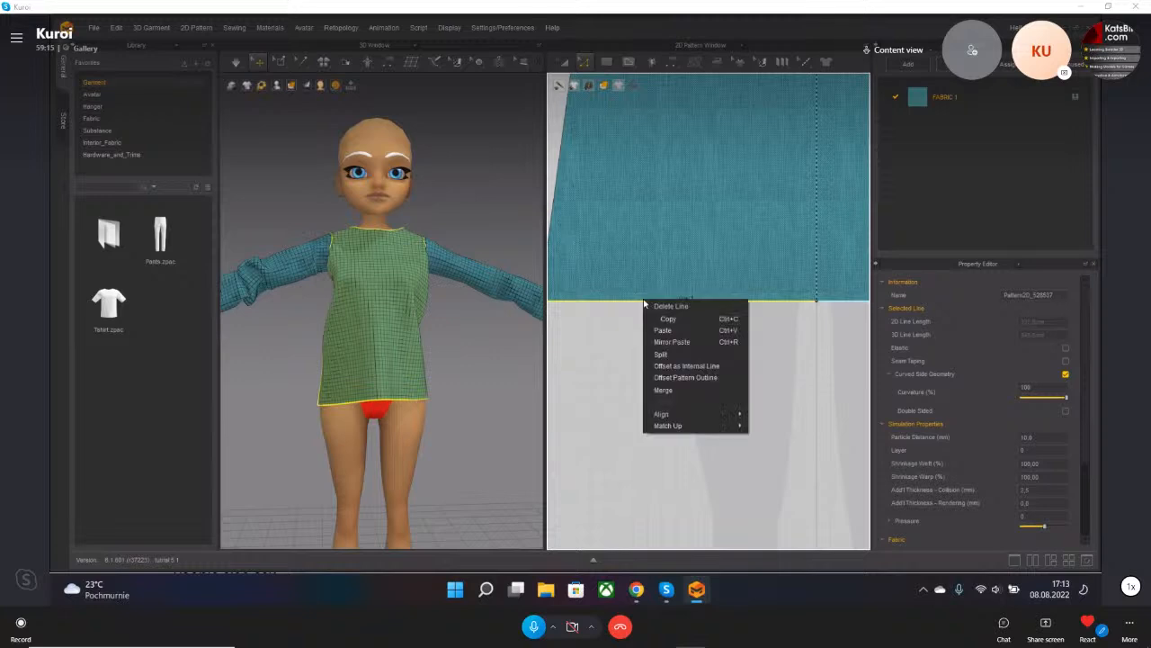
click(683, 366)
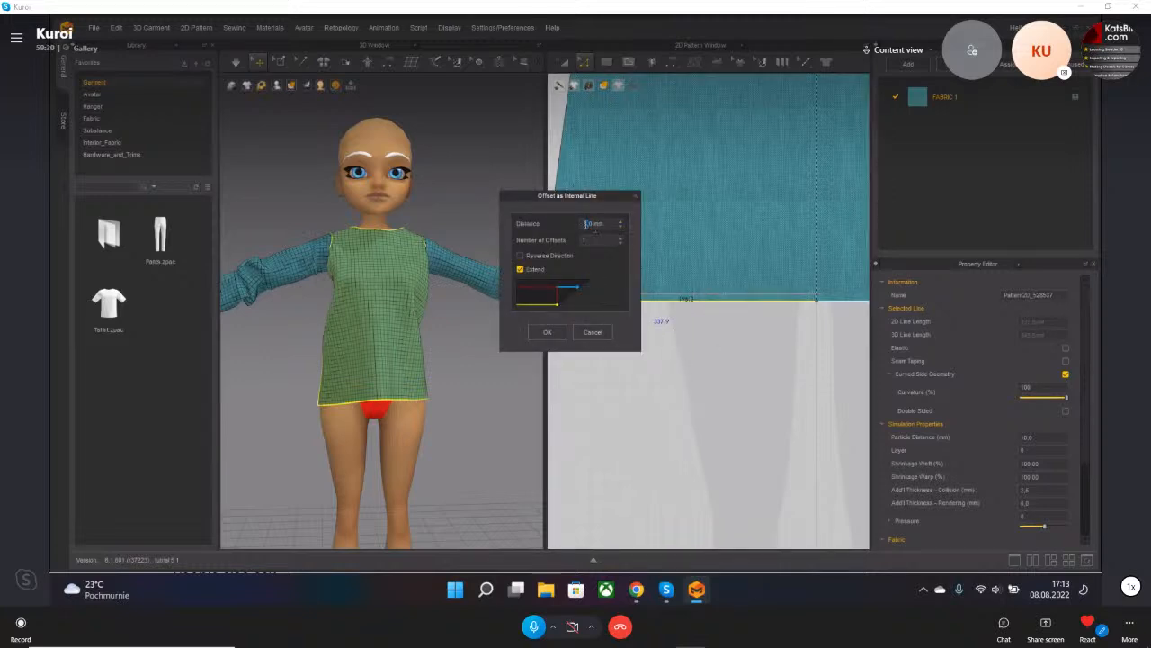
click(546, 332)
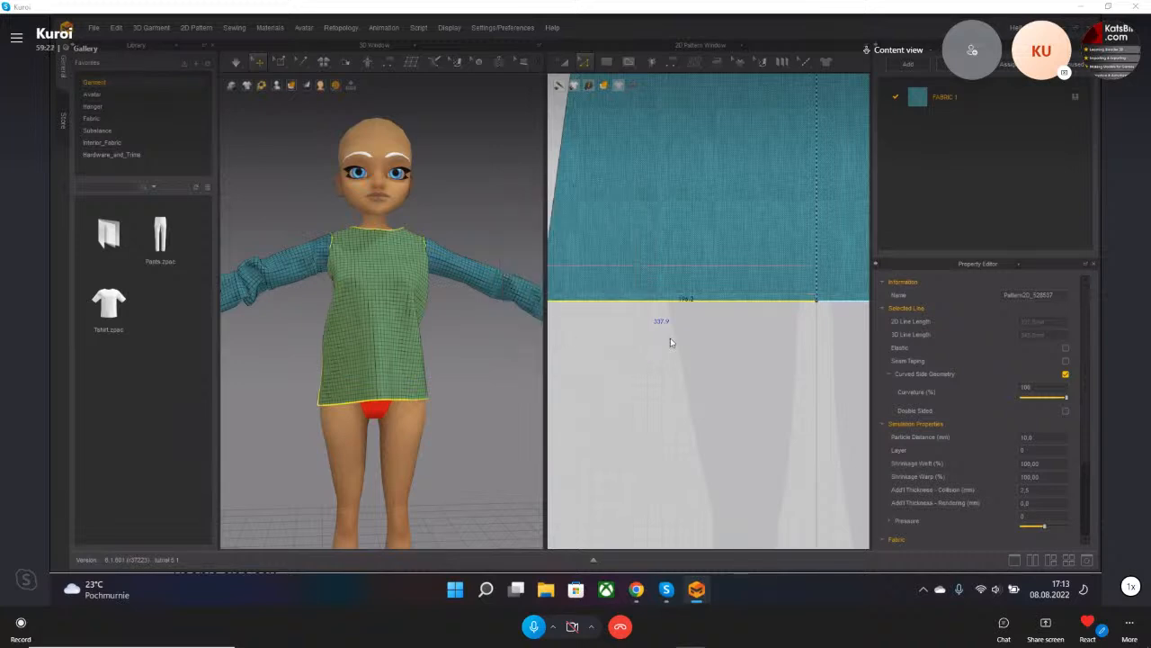
- Cut and sew the front and back panels along the new internal lines to form separate hem bands
scroll(660, 342, down, 6)
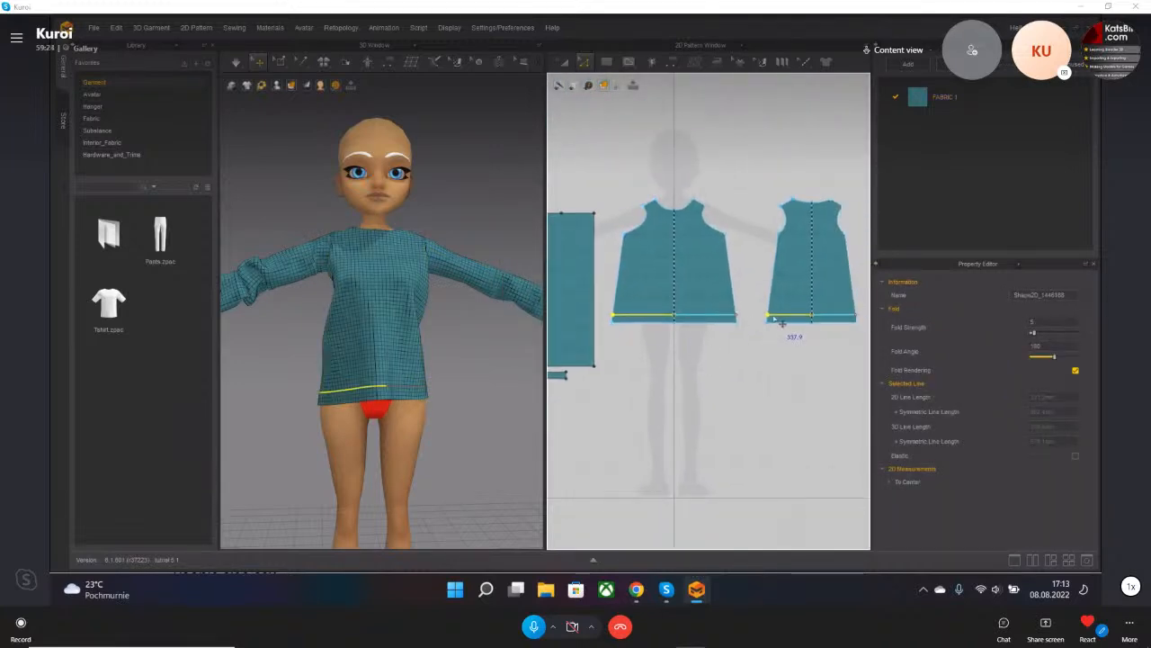
right_click(637, 318)
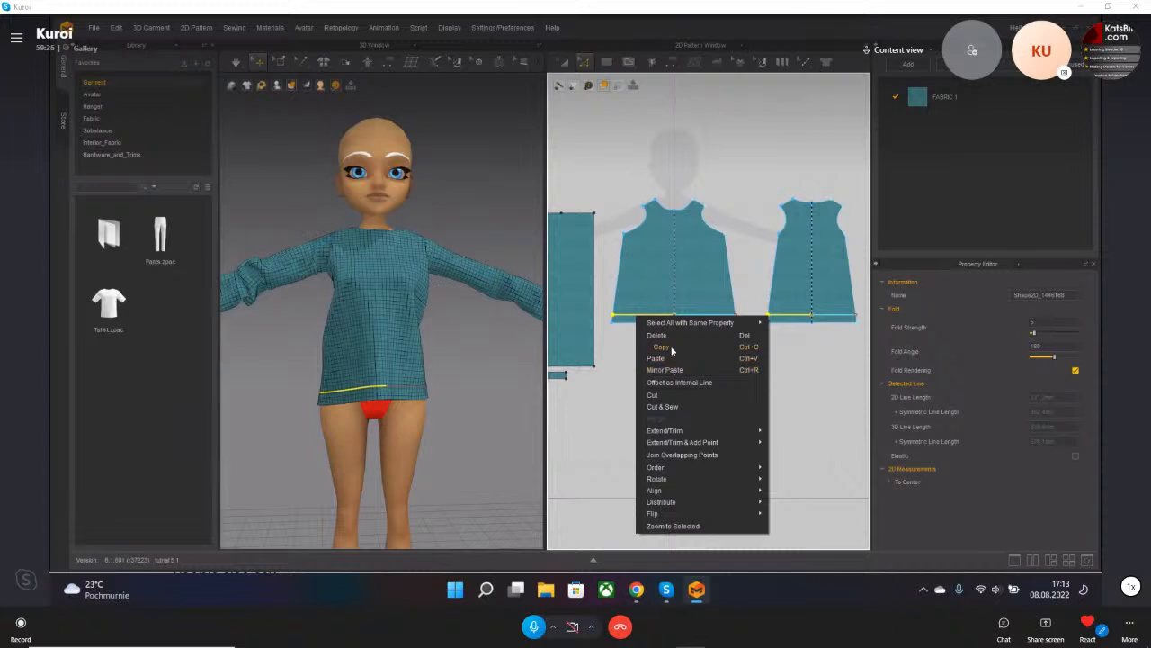
click(671, 407)
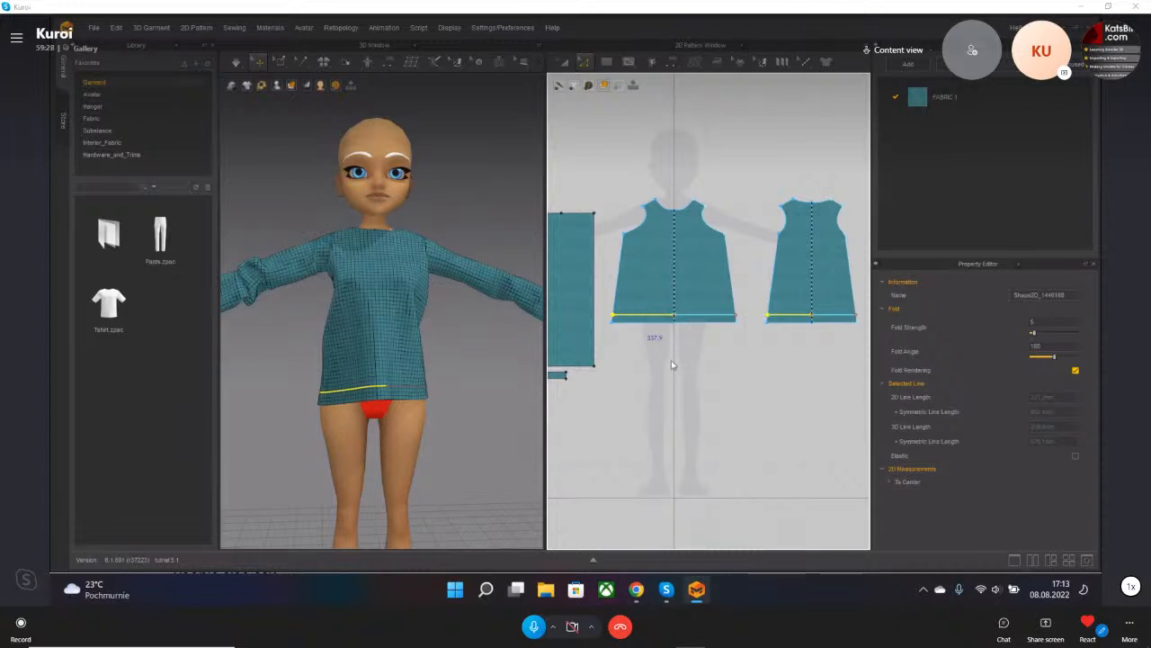
- Run the simulation and pull the front of the garment upward on the avatar
key(space)
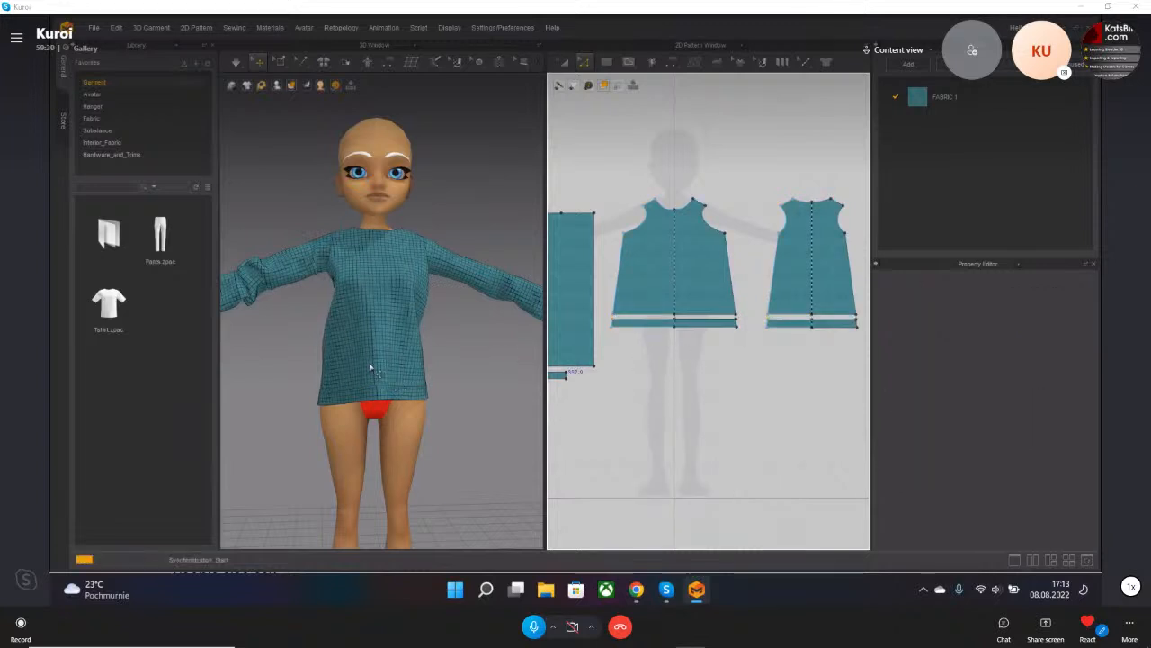
drag(372, 359, 386, 273)
right_drag(311, 349, 288, 351)
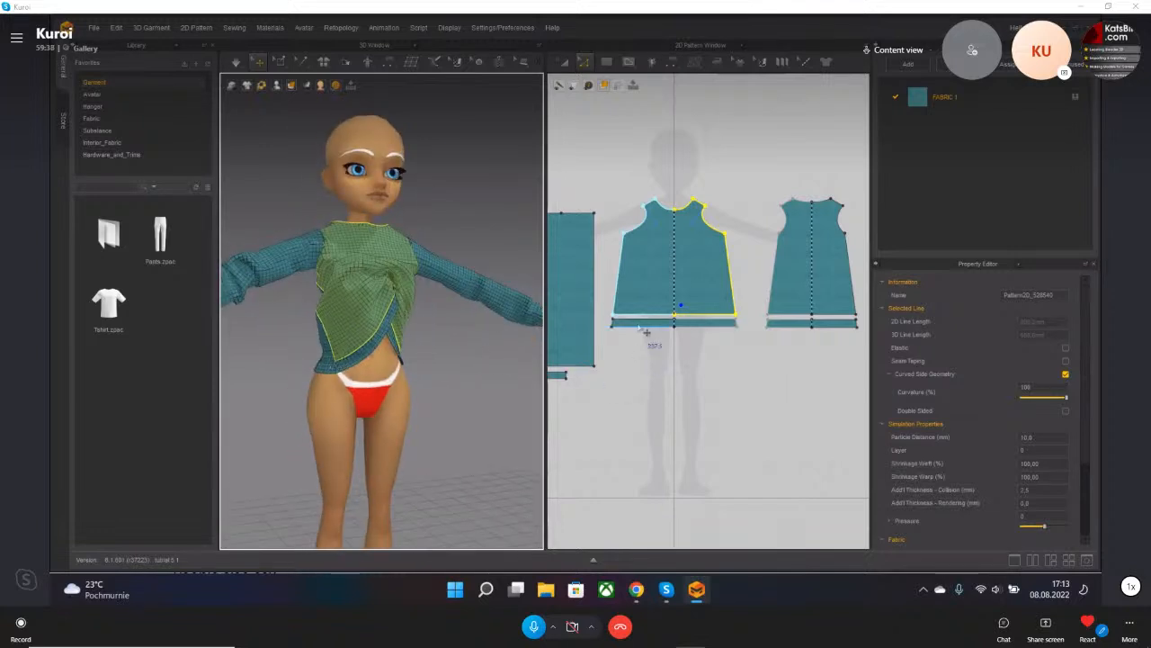
- Narrow the front and back hem bands symmetrically by moving their side edges inward
scroll(614, 321, up, 3)
drag(627, 322, 674, 329)
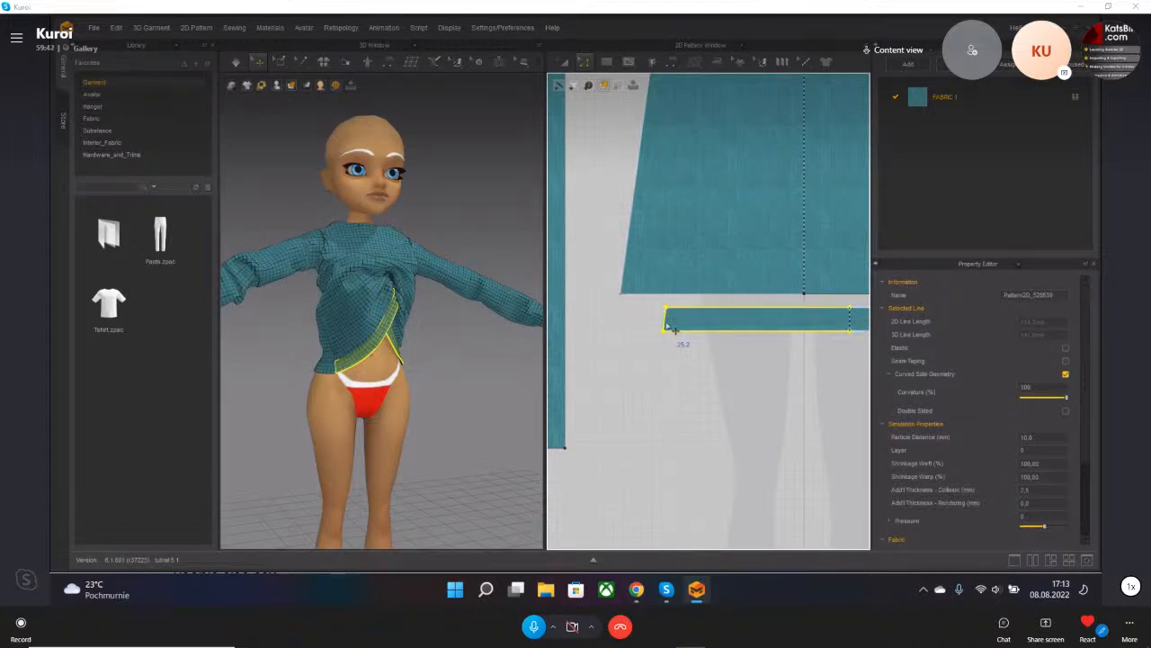
key(ctrl+z)
drag(621, 324, 701, 323)
middle_drag(731, 381, 657, 378)
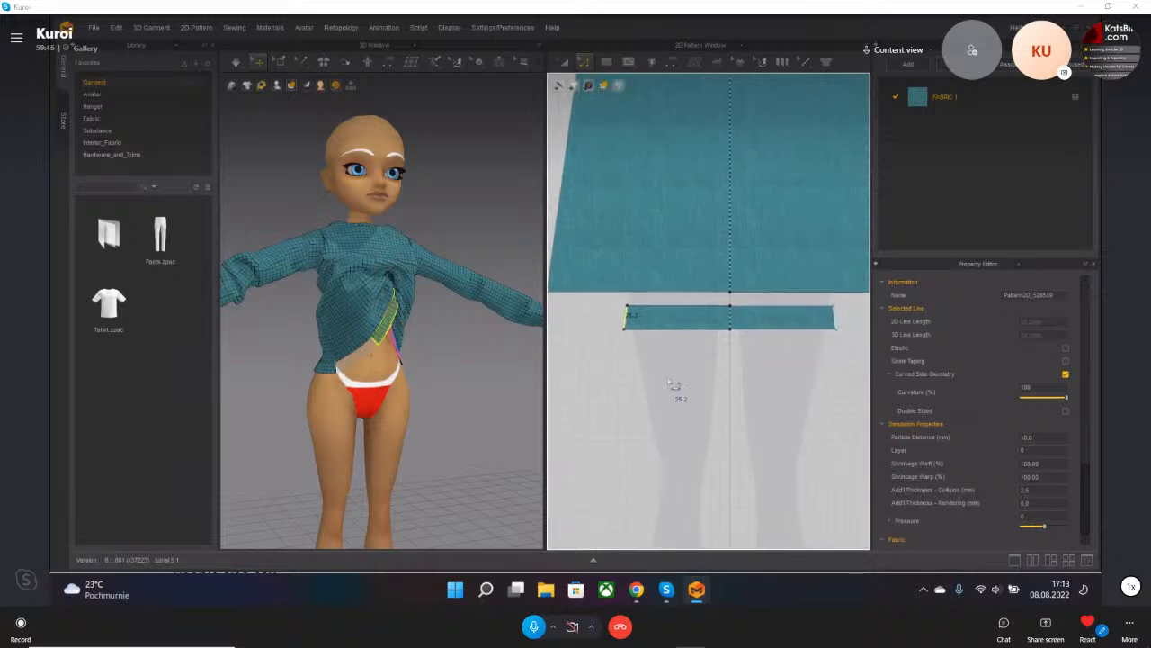
scroll(661, 381, down, 5)
drag(738, 351, 745, 351)
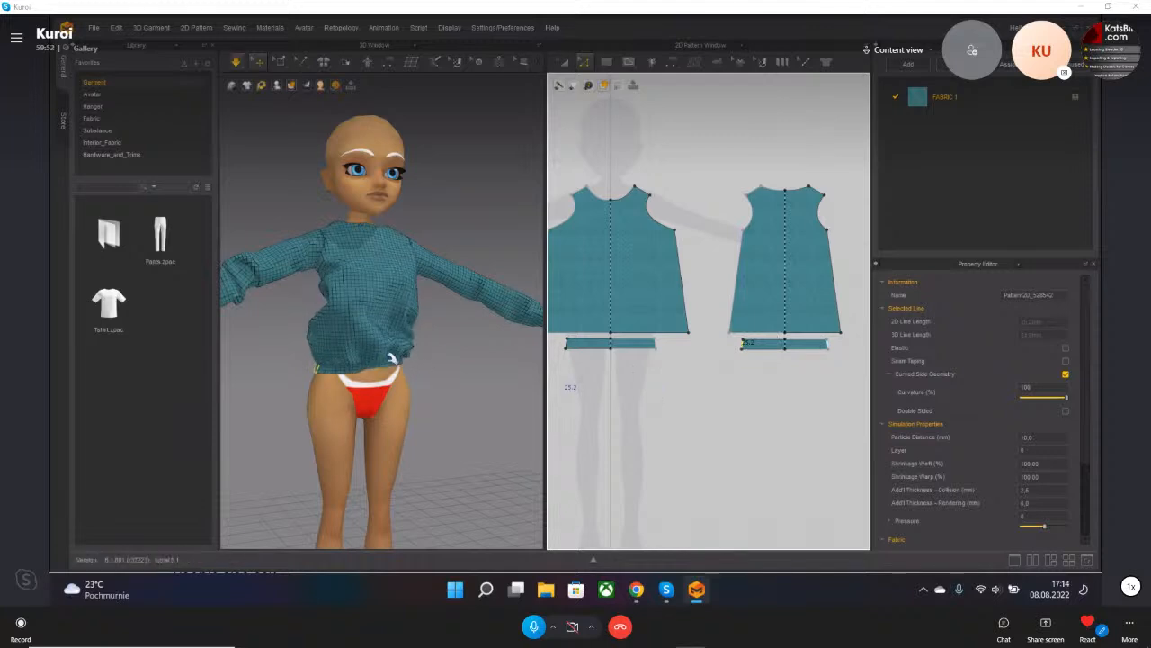
- Simulate the sweater with the narrowed hem bands and examine the gathered hem from the front
click(351, 308)
click(467, 381)
right_drag(467, 380, 383, 399)
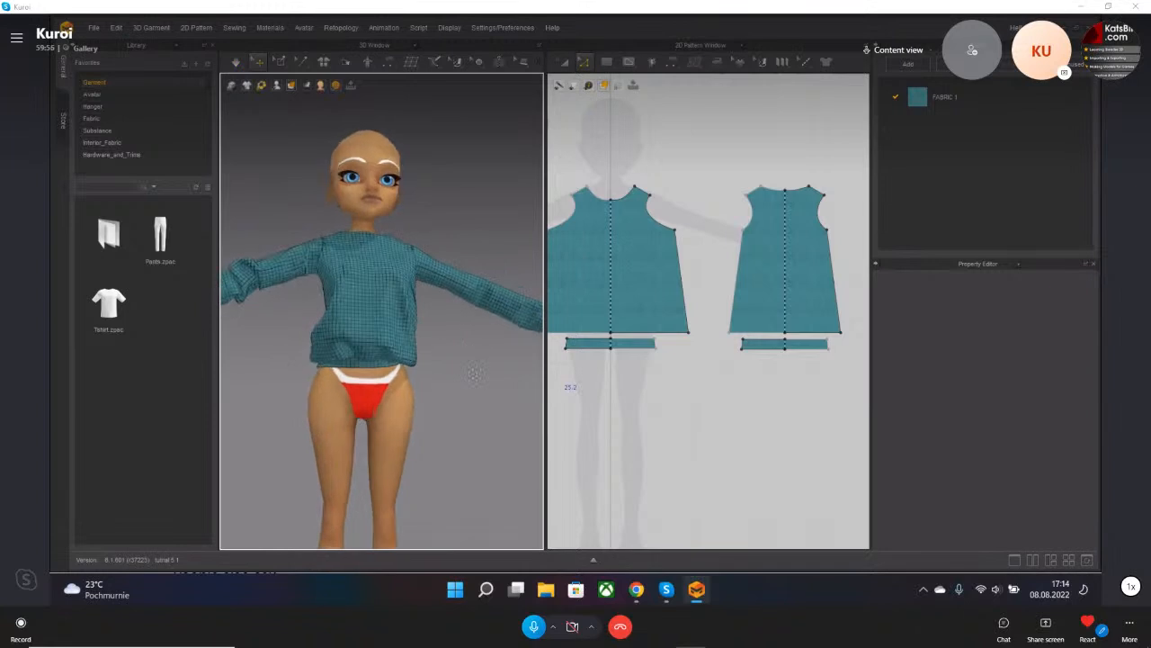
key(space)
middle_drag(384, 399, 414, 417)
scroll(396, 407, up, 3)
scroll(387, 409, up, 3)
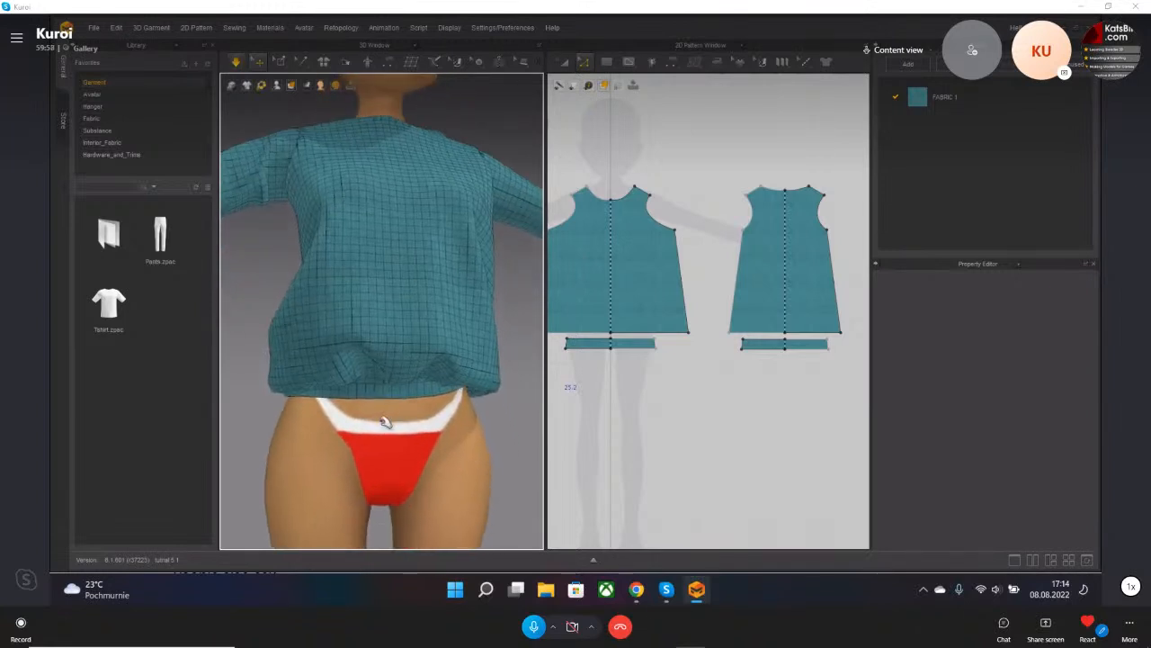
- Tug the front panel near the hem during simulation and check the drape from the side and front
right_drag(380, 425, 342, 370)
right_drag(414, 348, 491, 348)
click(440, 364)
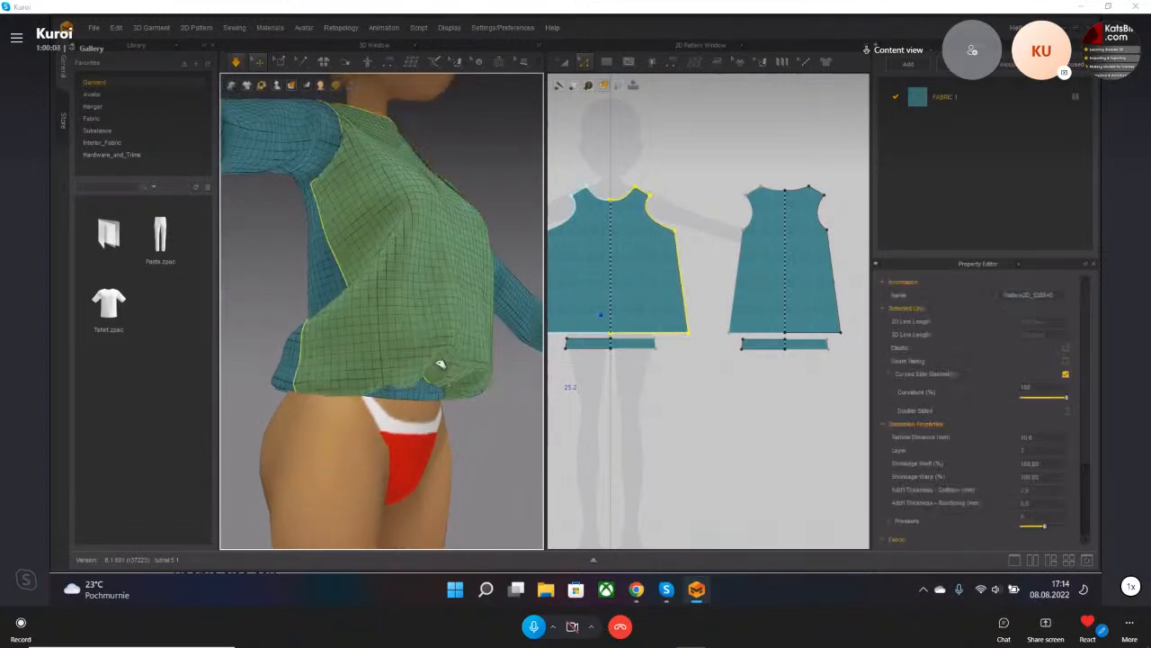
right_drag(447, 274, 461, 321)
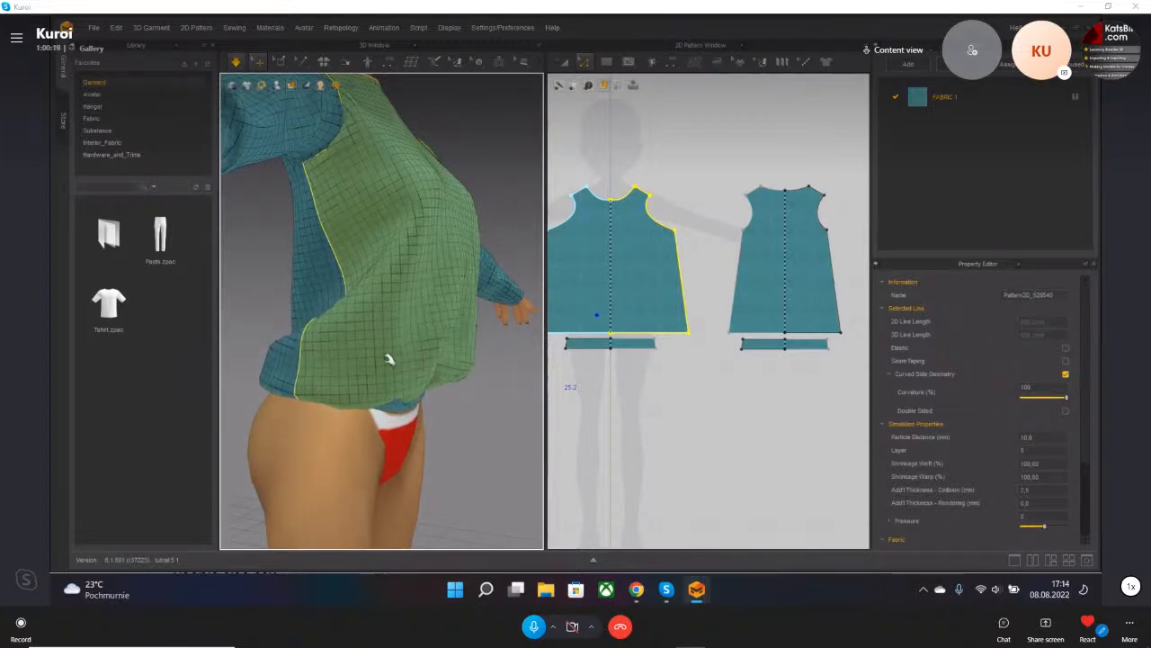
right_drag(492, 415, 414, 395)
middle_drag(468, 464, 360, 427)
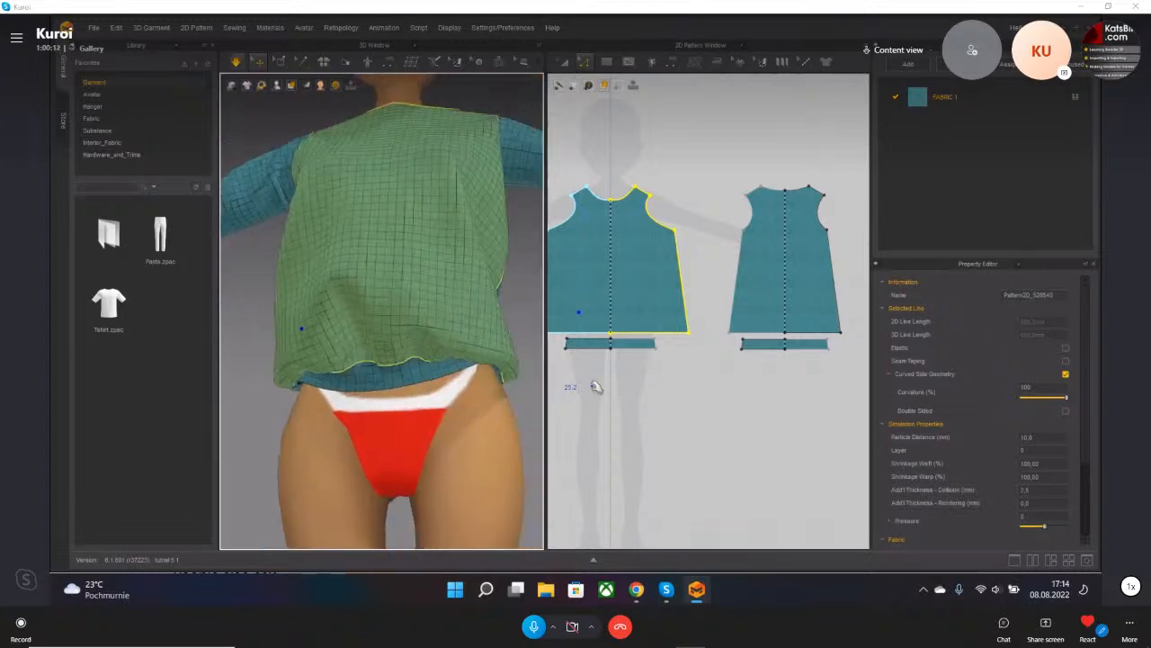
- Enable Elastic on the upper edges of the front and back hem bands
click(588, 64)
click(691, 399)
click(599, 339)
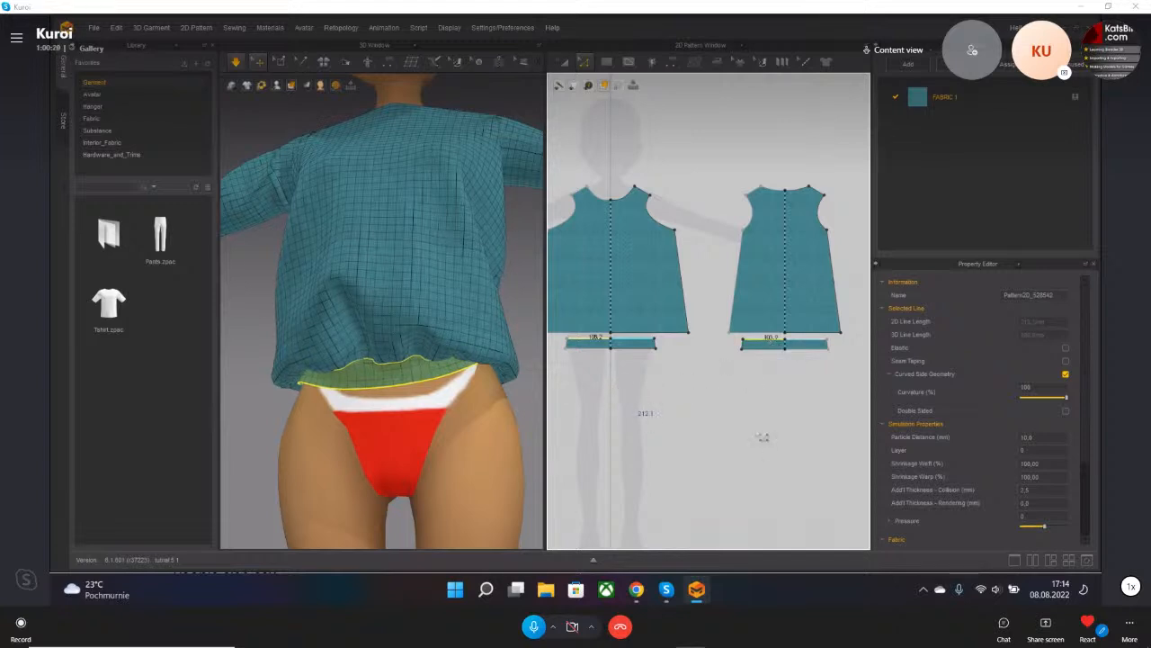
scroll(1015, 446, down, 3)
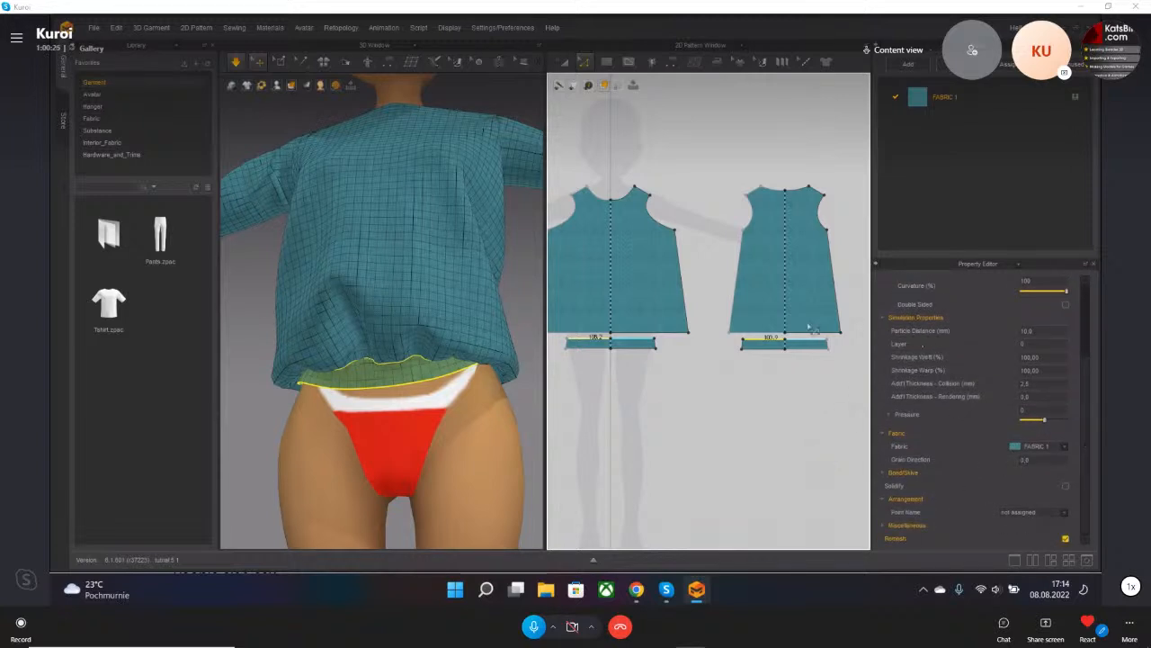
scroll(983, 343, up, 3)
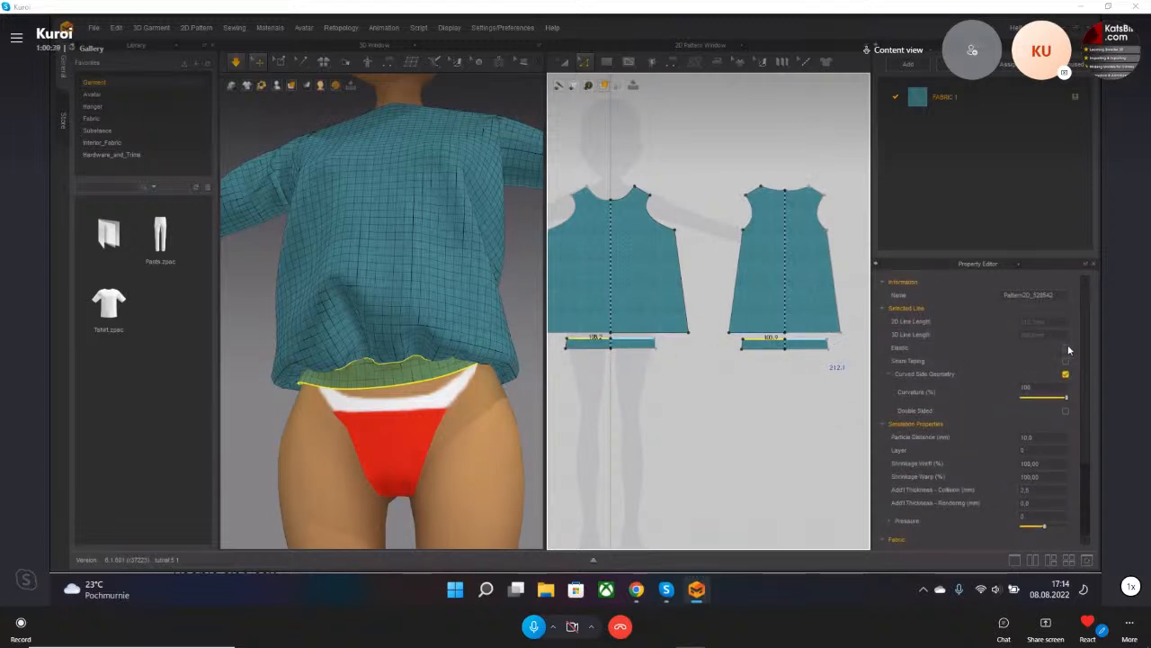
scroll(576, 344, up, 2)
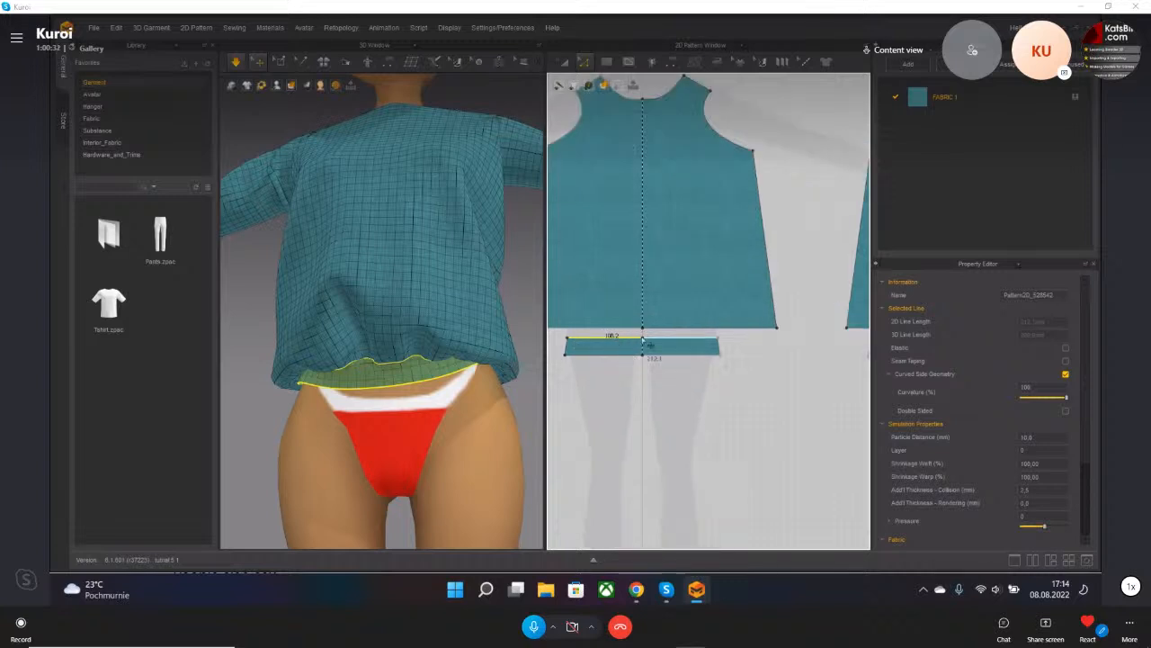
click(1065, 348)
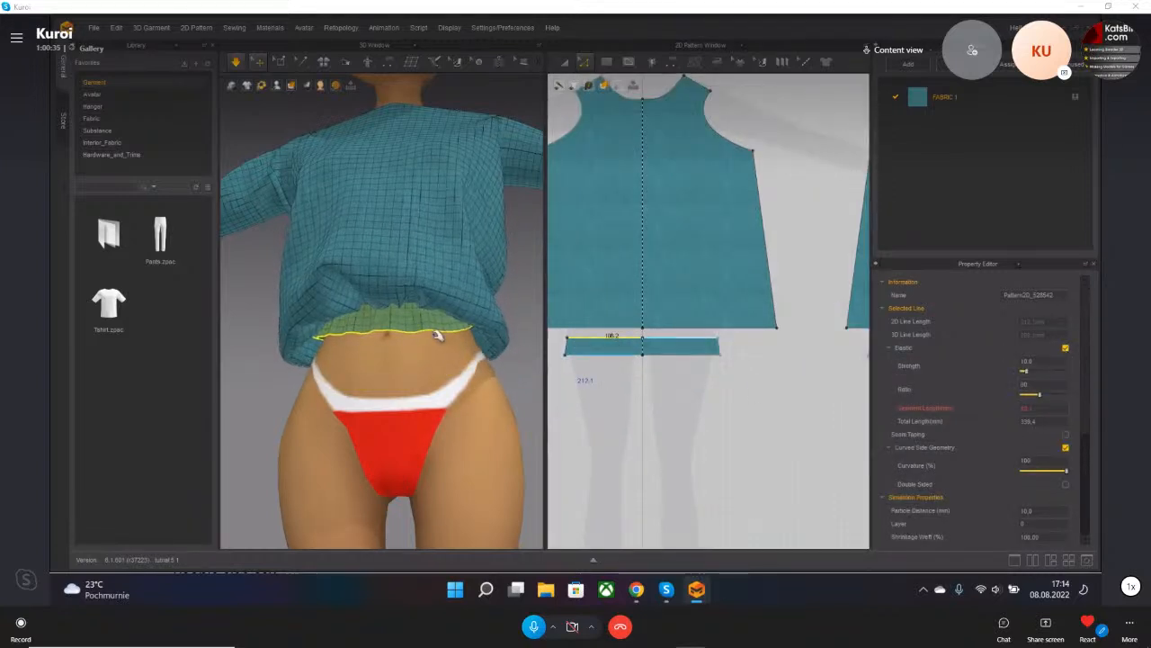
- Examine the elastic hem from below while tugging the front panel
right_drag(518, 360, 517, 318)
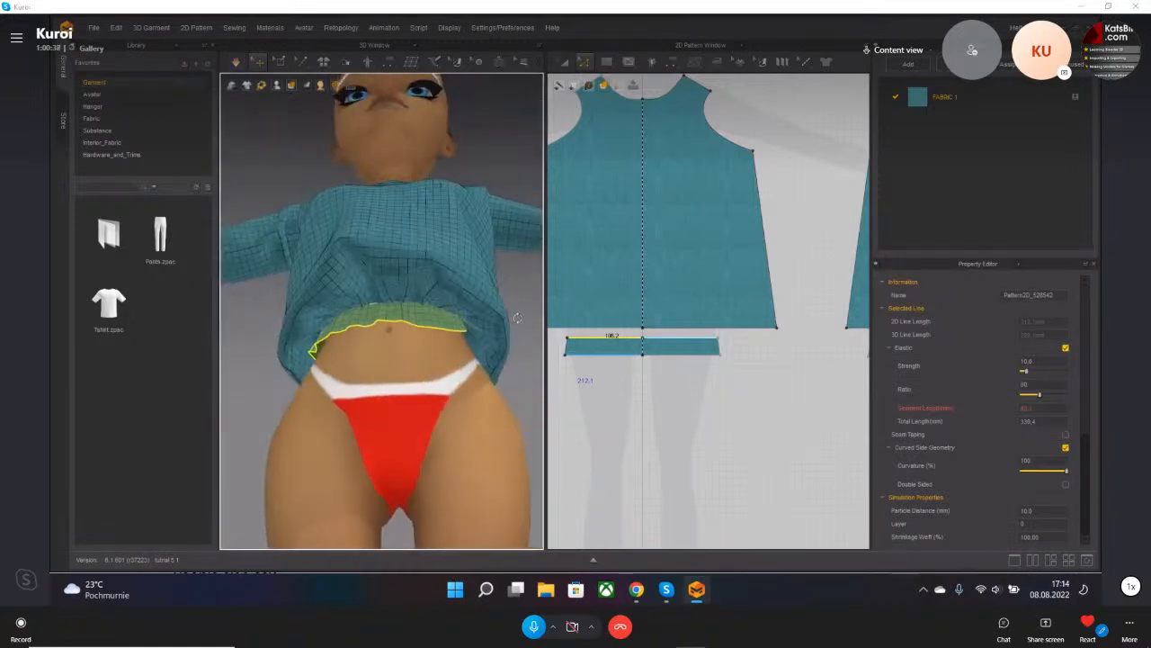
scroll(671, 375, down, 4)
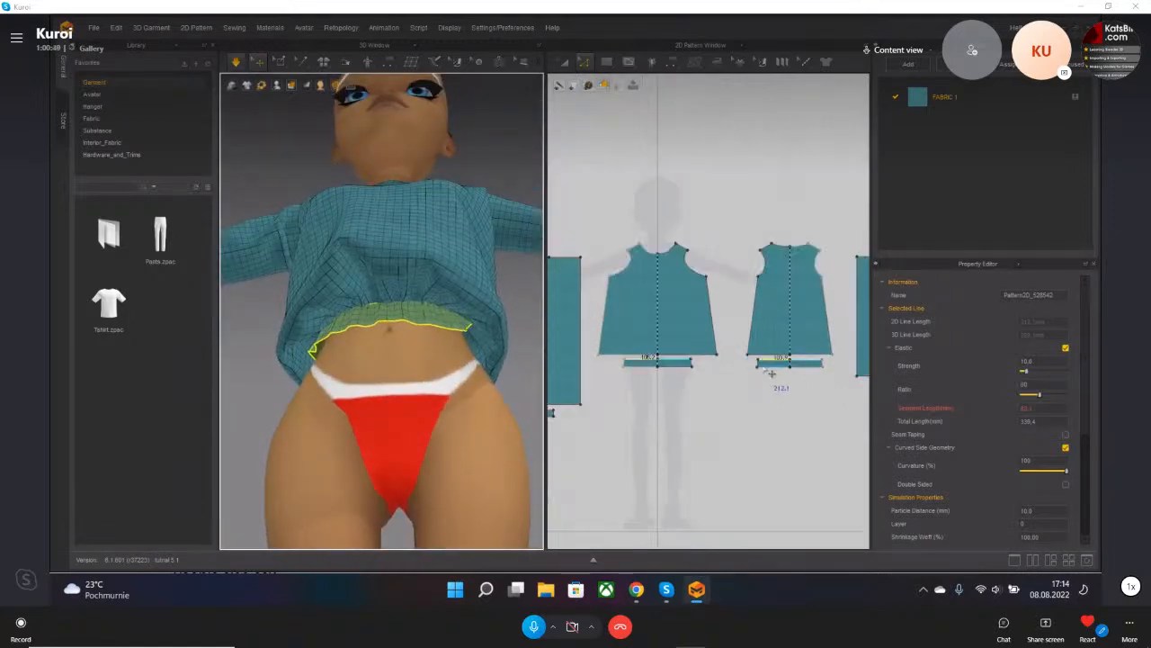
mouse_move(445, 334)
right_down()
mouse_move(475, 327)
mouse_move(443, 325)
right_up()
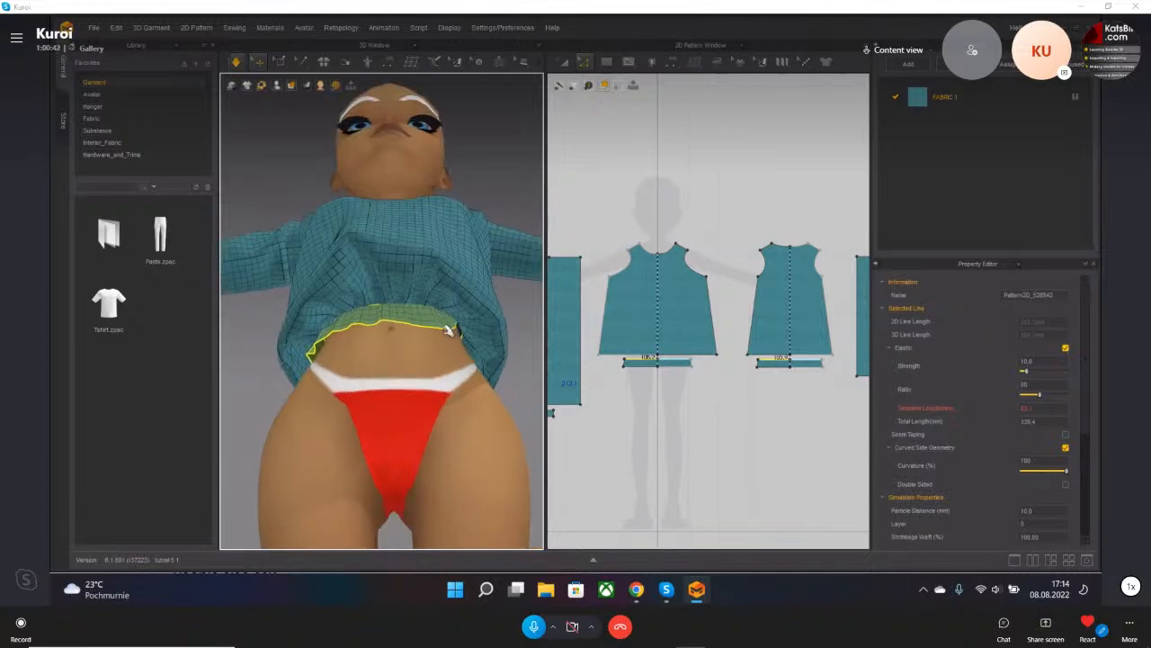
click(474, 327)
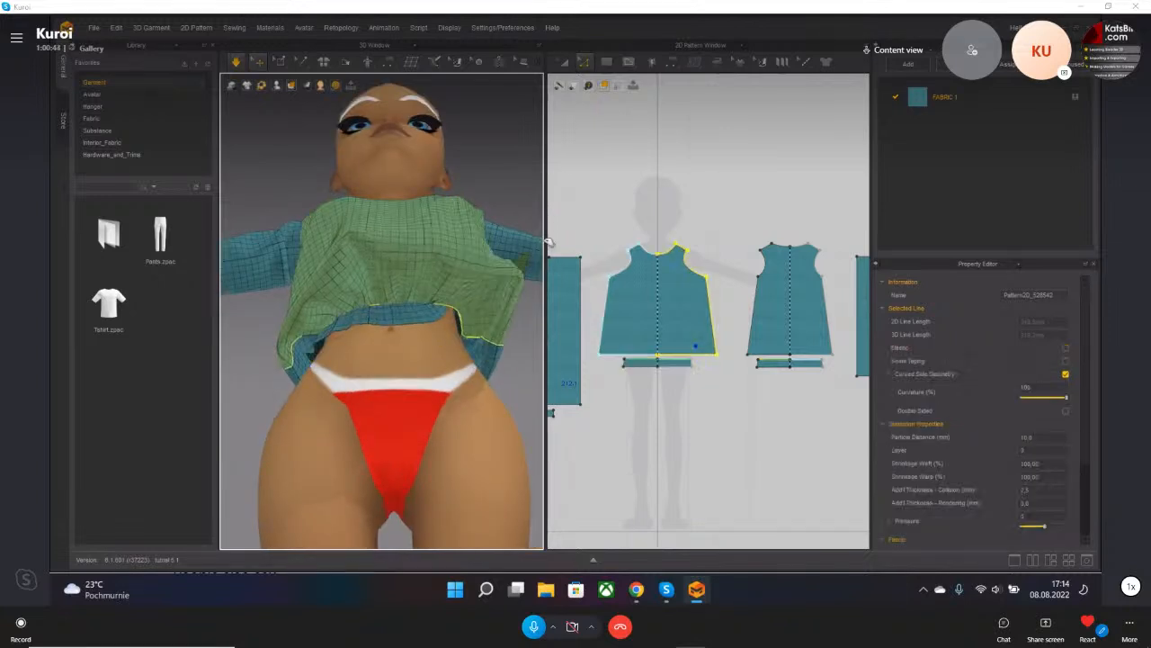
click(418, 319)
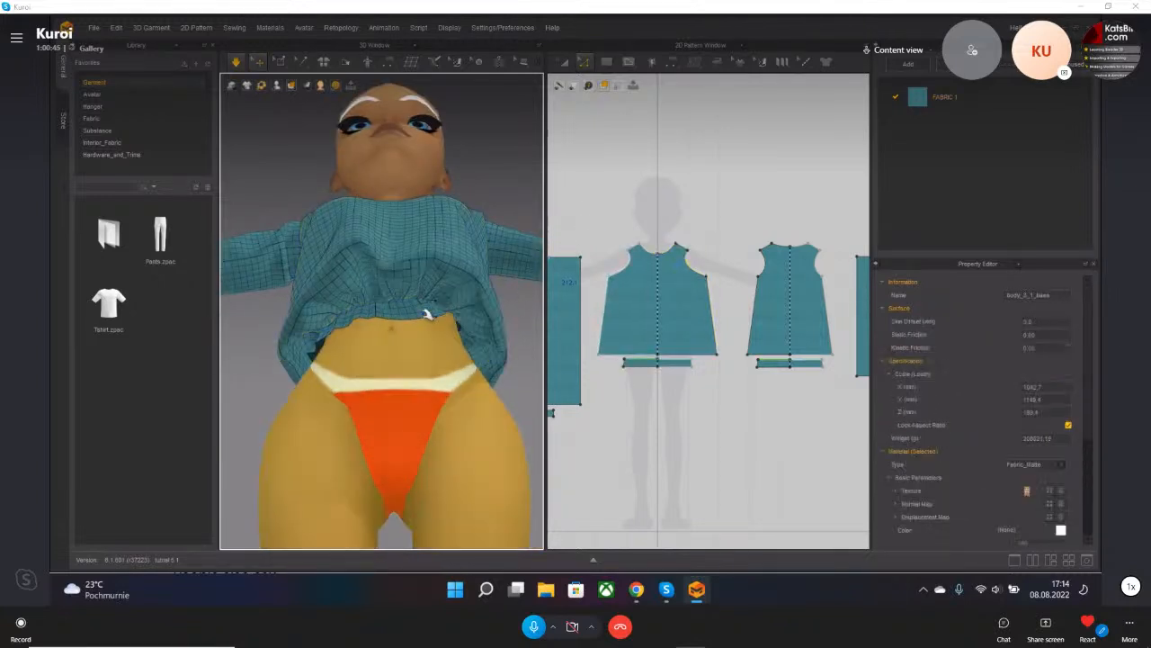
- Increase the elastic strength of the front and back hem bands' upper edges to about 44.5
click(677, 366)
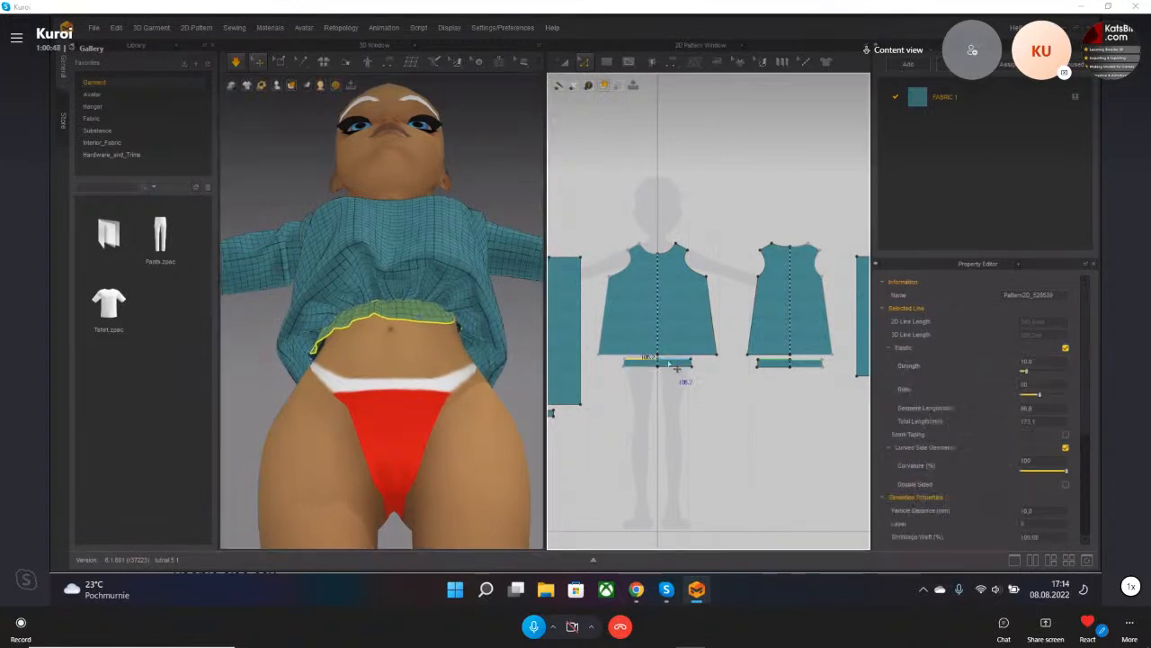
shift+click(812, 363)
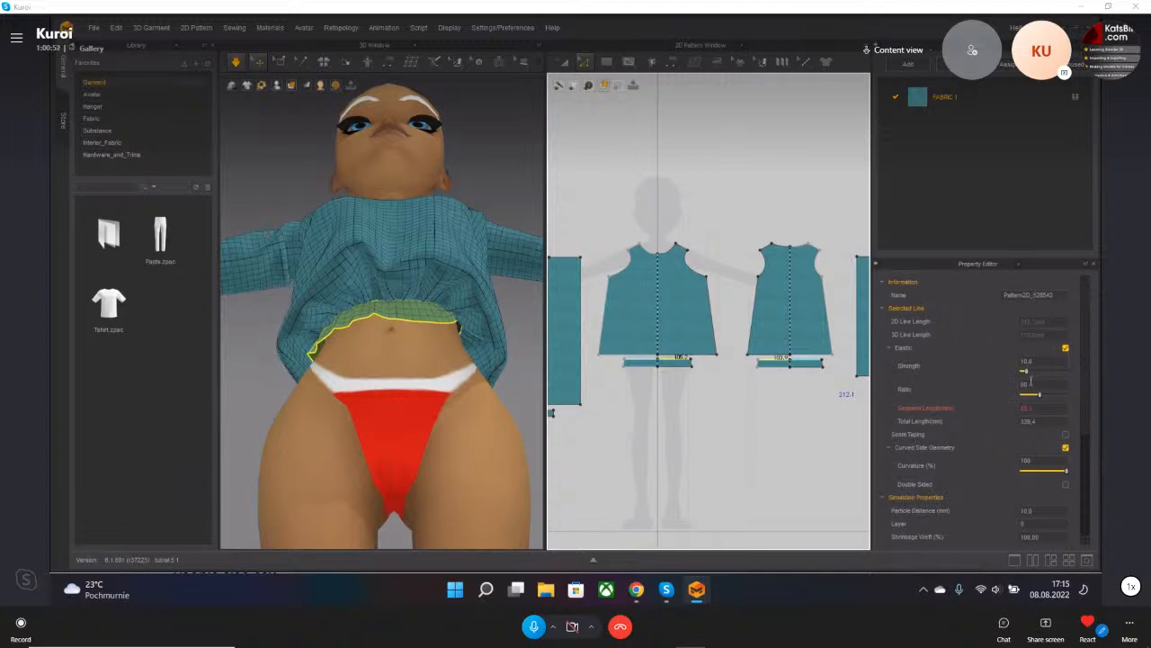
mouse_move(1027, 374)
mouse_down()
mouse_move(1044, 374)
mouse_move(1022, 384)
mouse_move(1037, 383)
mouse_up()
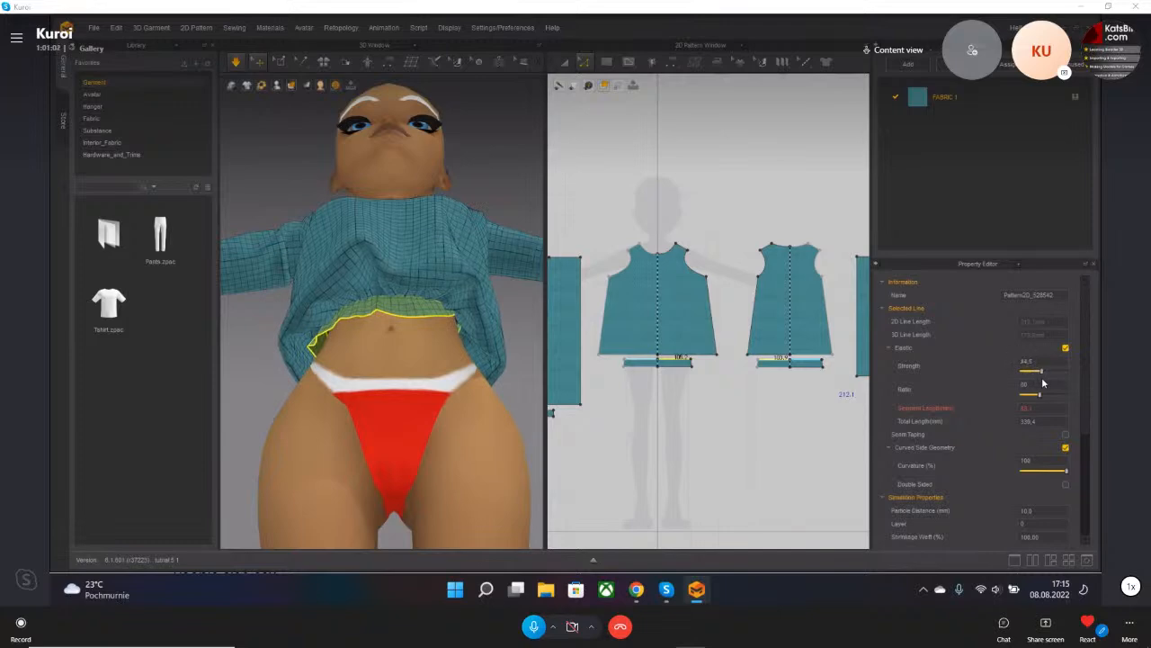
- Tug the sweater's front into place around the hips and view the whole garment on the avatar
right_drag(360, 279, 440, 315)
drag(431, 314, 337, 310)
right_drag(337, 311, 463, 410)
scroll(367, 397, up, 5)
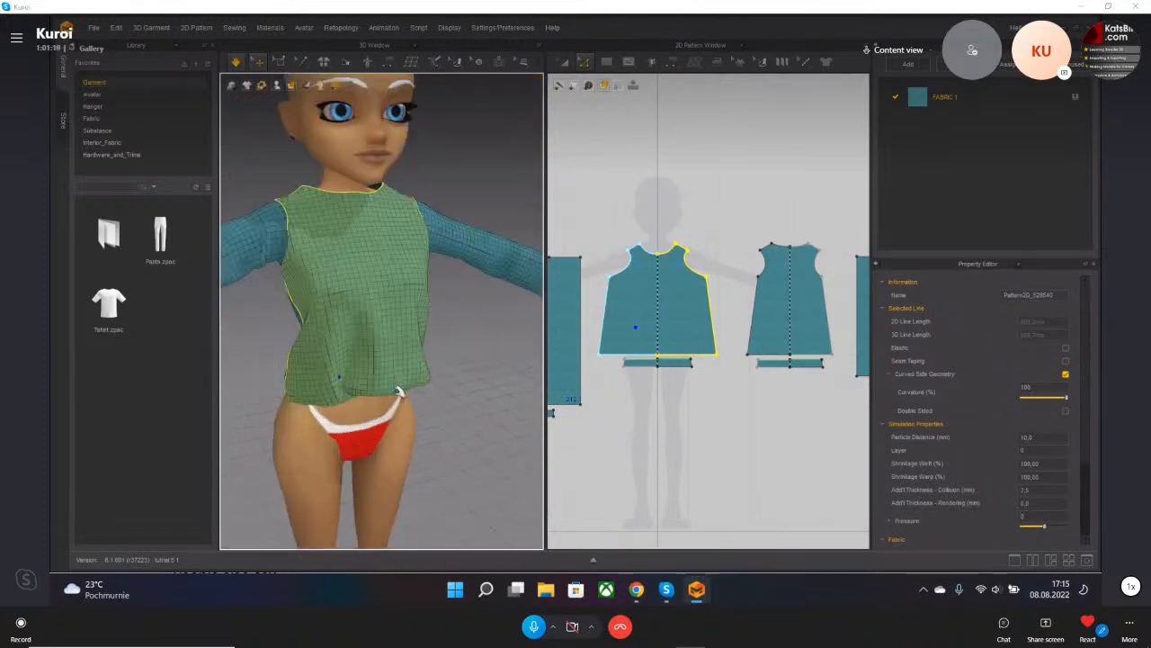
- Tug the sweater's front down toward the hips during simulation and view the front hem band from below
right_drag(367, 396, 364, 369)
key(space)
drag(374, 396, 401, 443)
right_drag(402, 444, 419, 419)
key(space)
click(313, 414)
right_drag(313, 415, 329, 459)
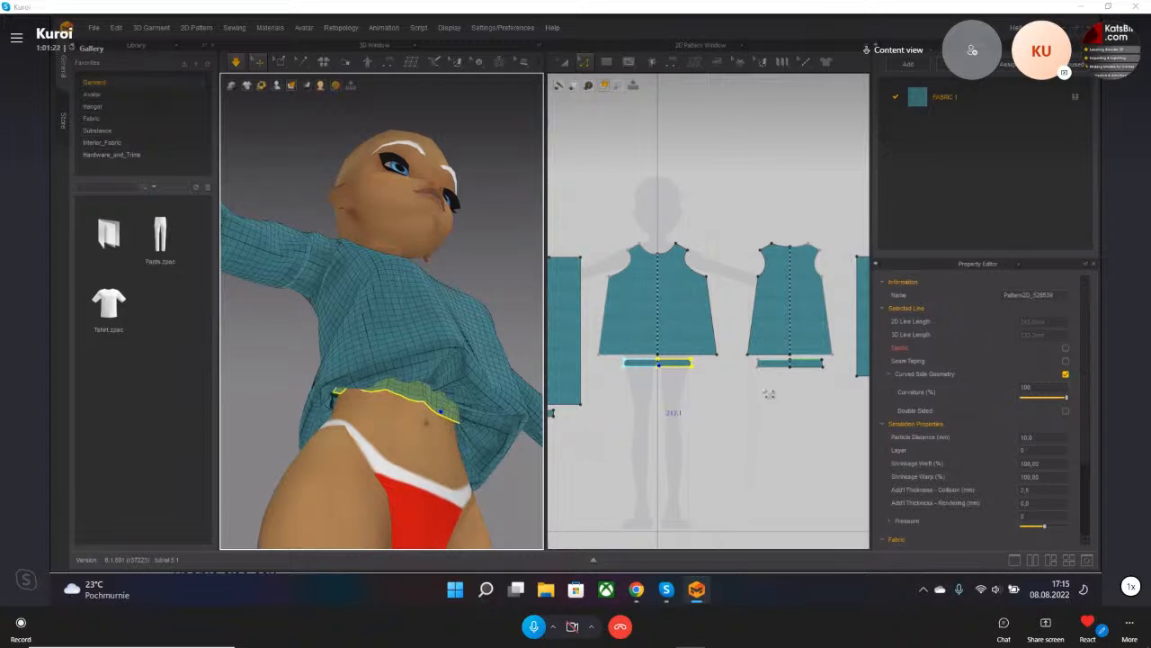
- Enable Elastic on all edges of the front hem band and check the gathered hem on the avatar
right_drag(370, 407, 382, 410)
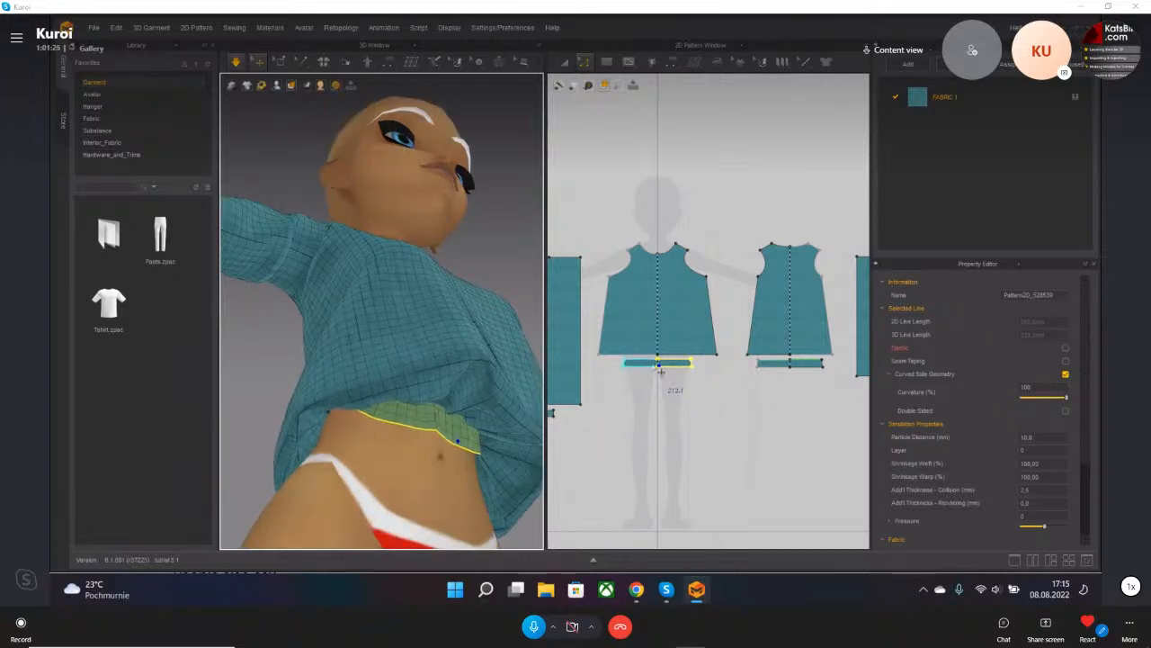
click(1066, 348)
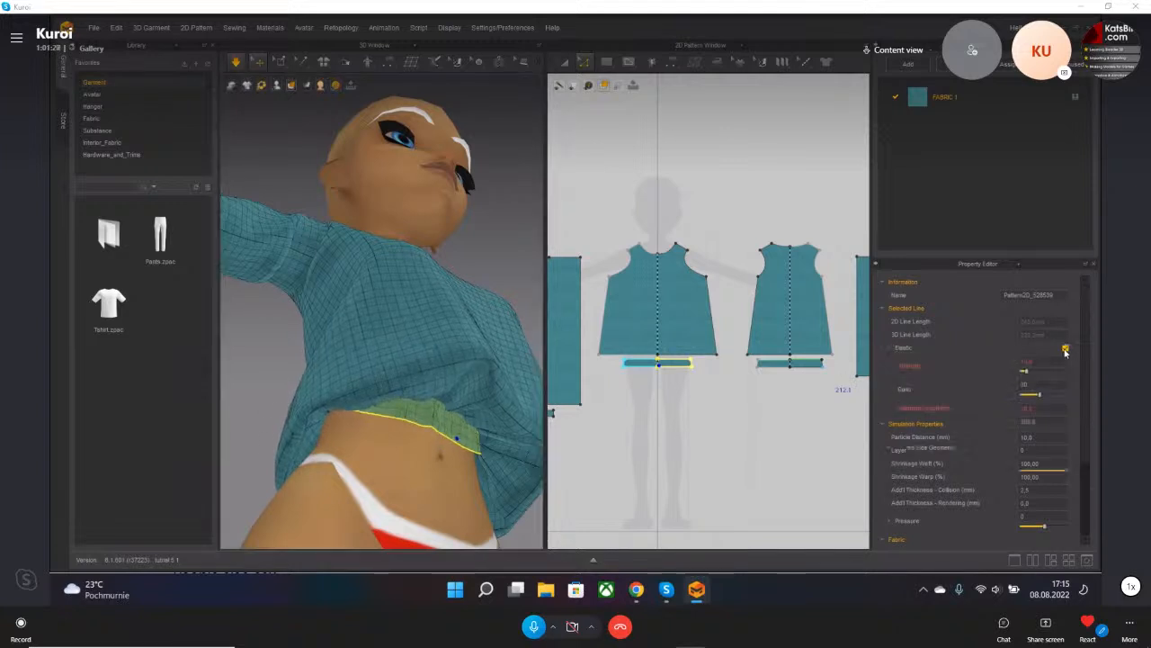
right_drag(437, 432, 389, 389)
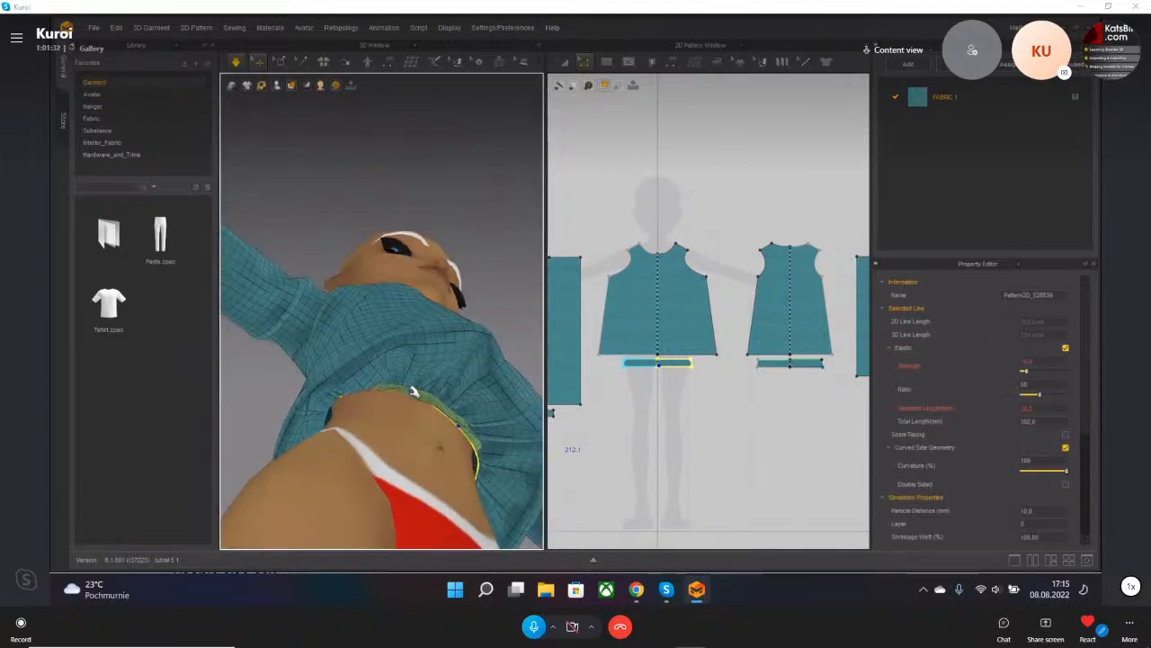
right_drag(440, 357, 432, 449)
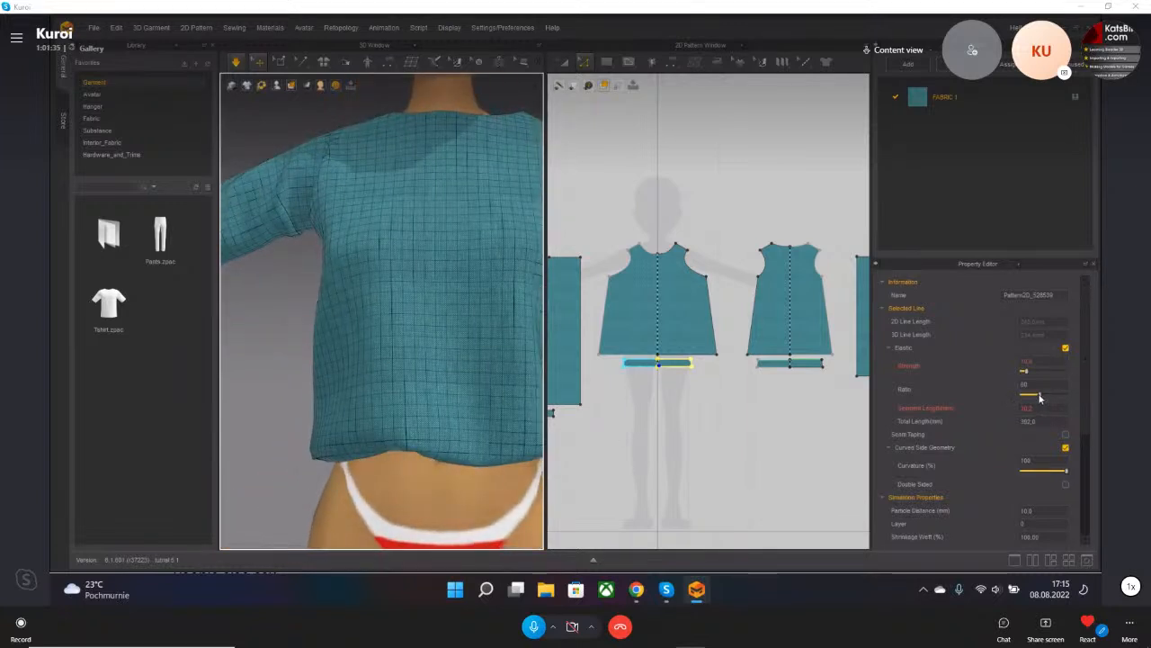
- Lower the elastic strength of the front hem band's edges to about 6.9 and inspect the gathering
drag(1028, 377, 1023, 374)
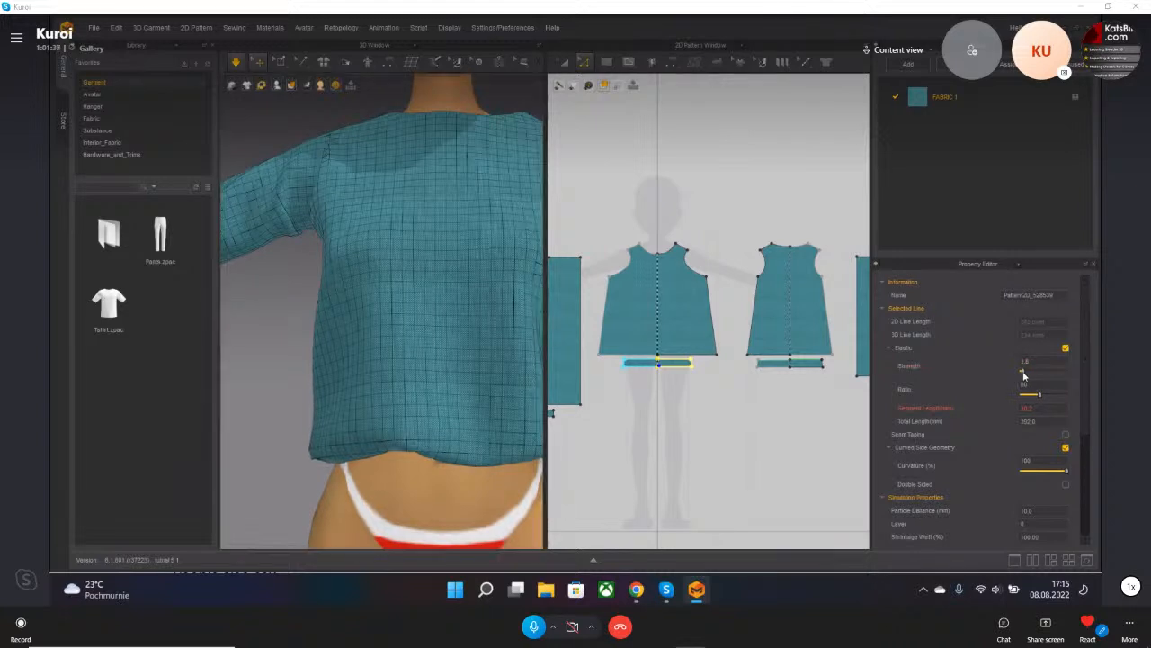
right_drag(400, 427, 412, 399)
right_drag(297, 441, 424, 460)
scroll(372, 462, down, 5)
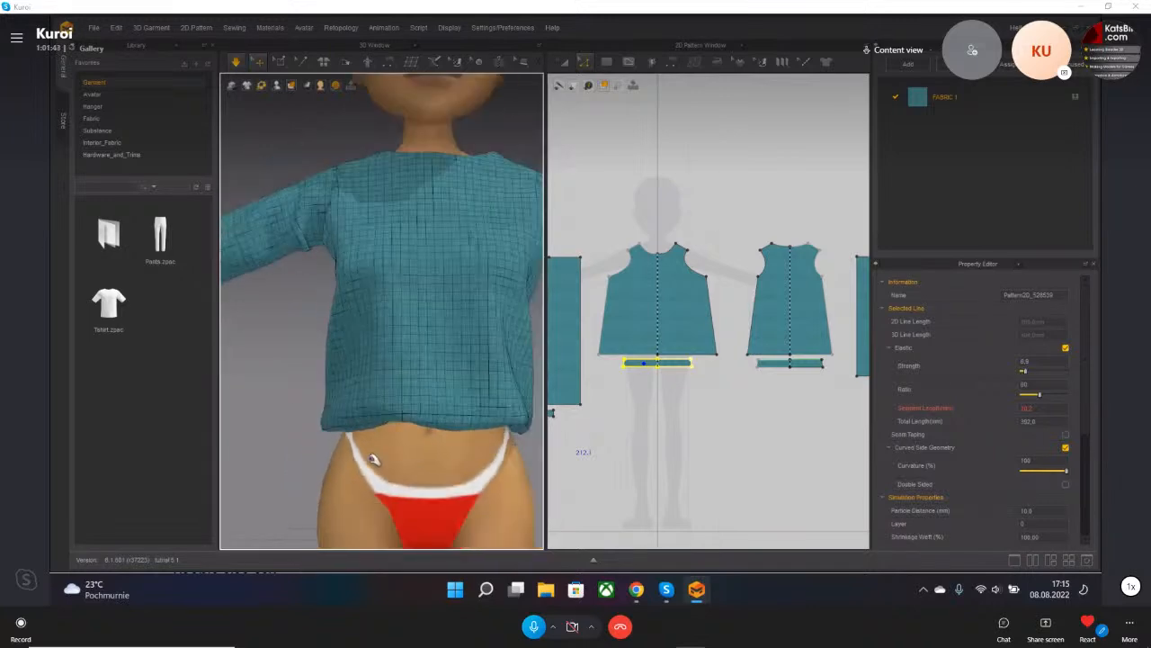
middle_drag(444, 480, 422, 427)
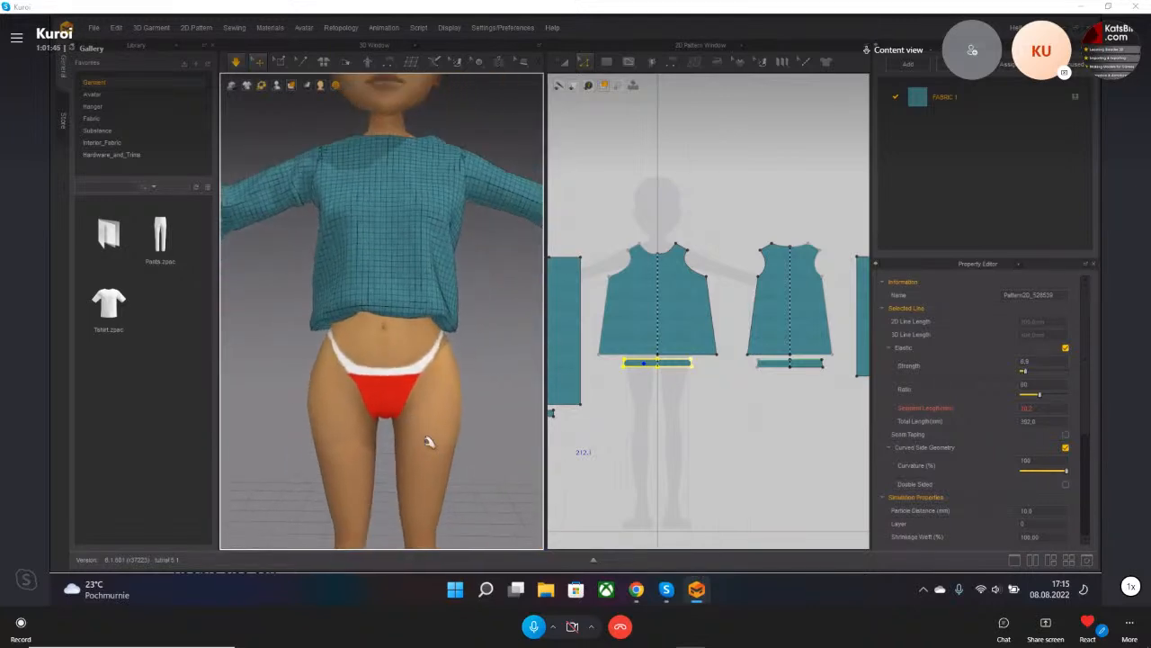
right_drag(437, 460, 434, 406)
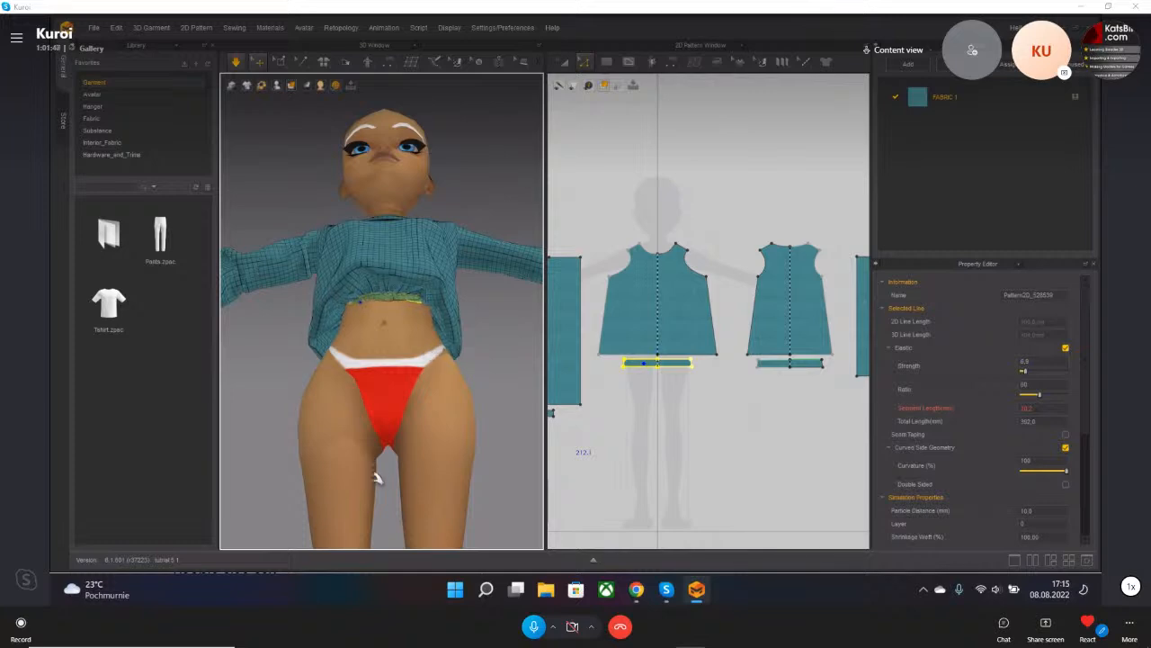
right_drag(460, 497, 412, 363)
middle_drag(413, 363, 416, 457)
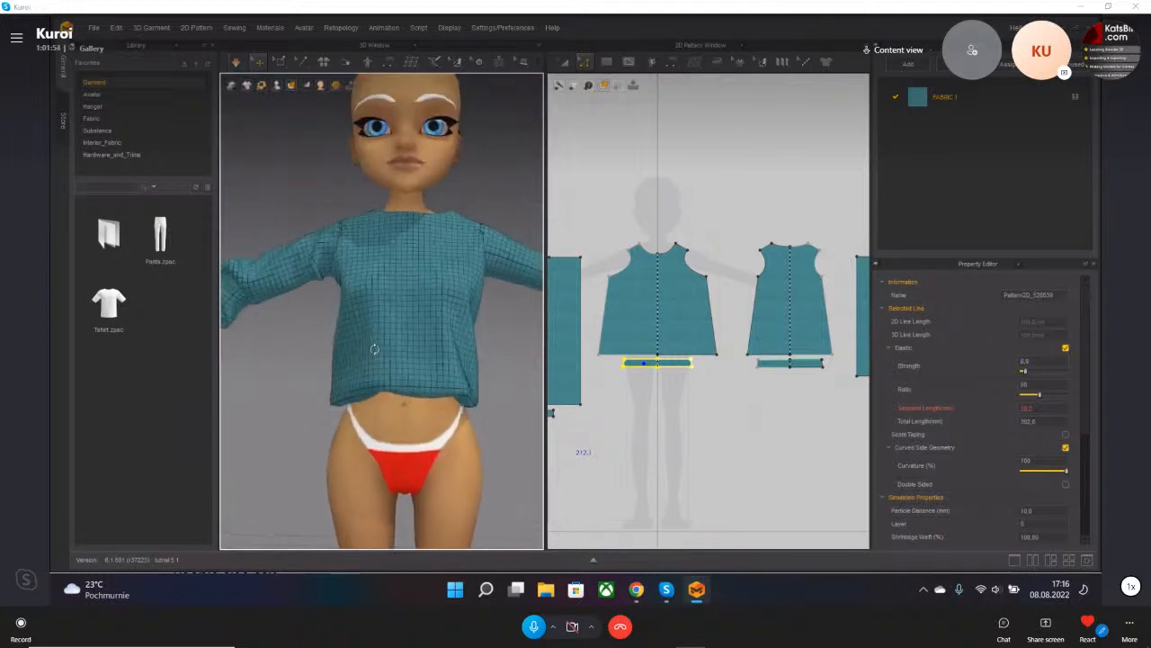
- Pull the front panel up and outward, along with the back of the sweater, to loosen the fabric around the waist
right_drag(364, 349, 374, 349)
drag(374, 347, 411, 215)
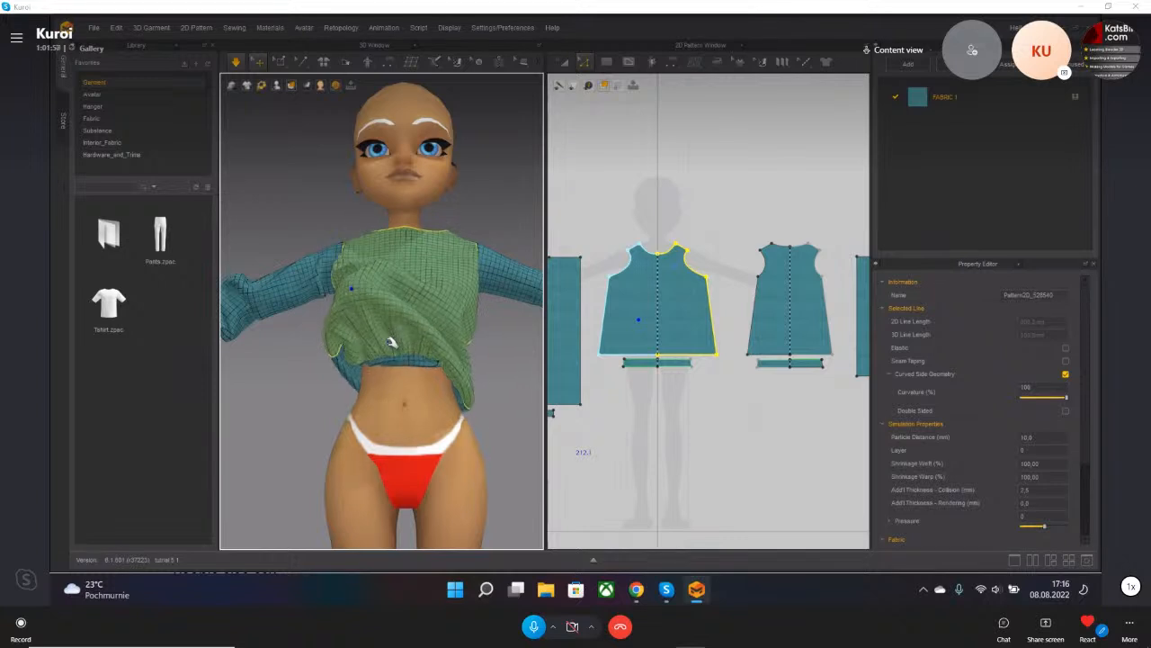
drag(402, 308, 417, 252)
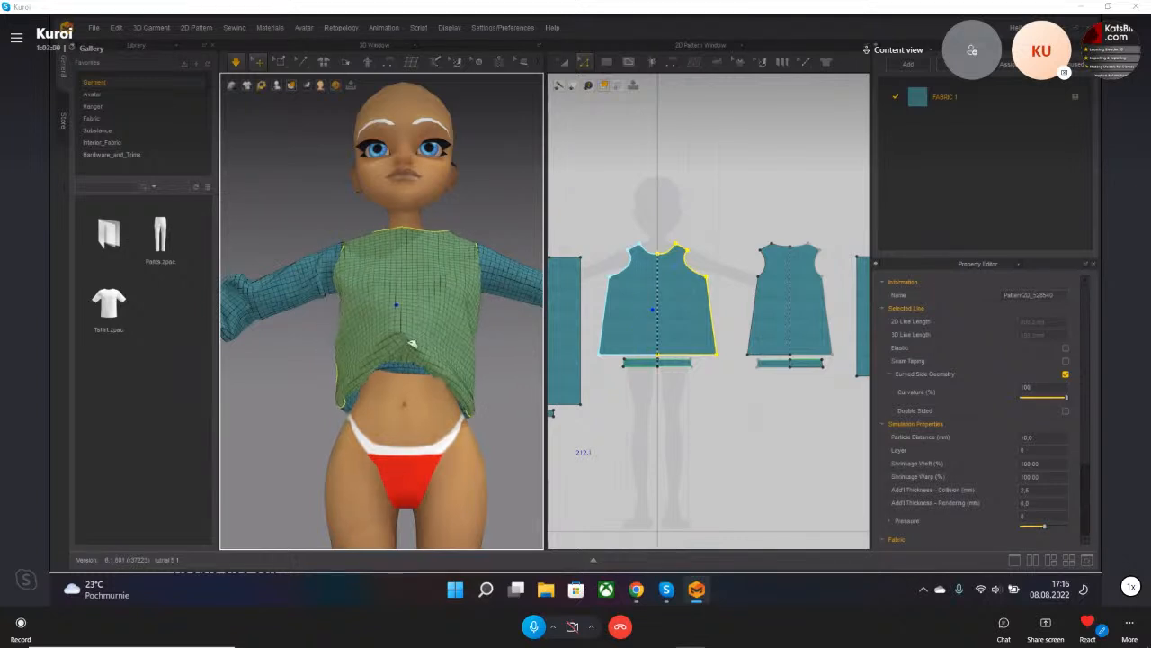
drag(407, 356, 447, 360)
right_drag(447, 360, 503, 406)
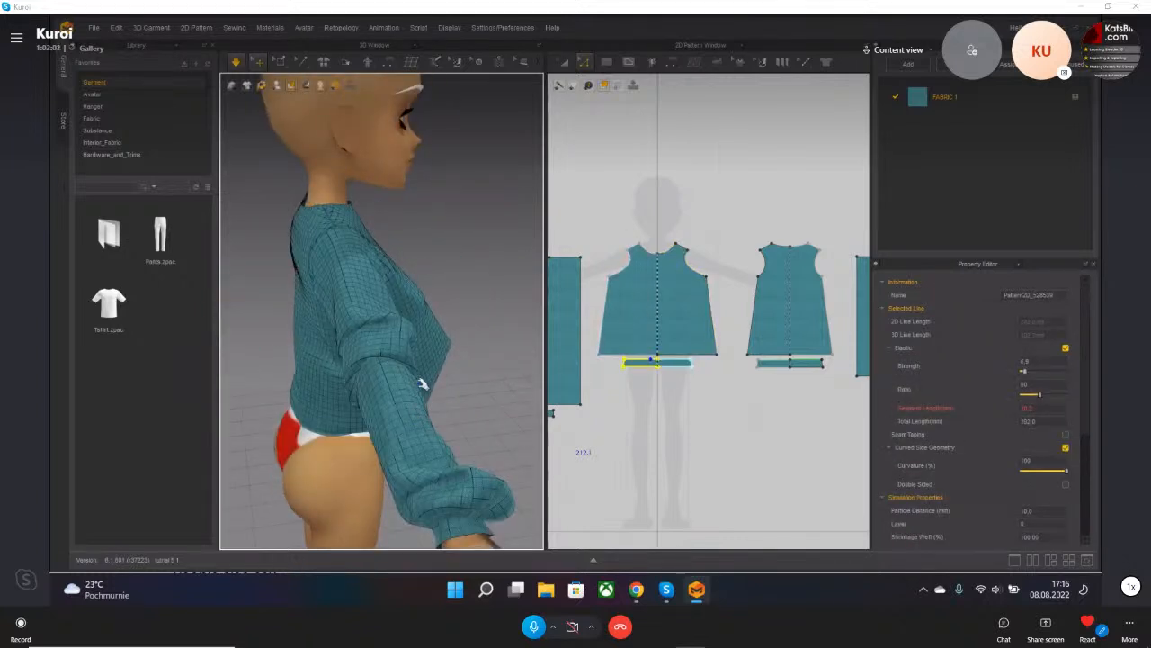
click(402, 317)
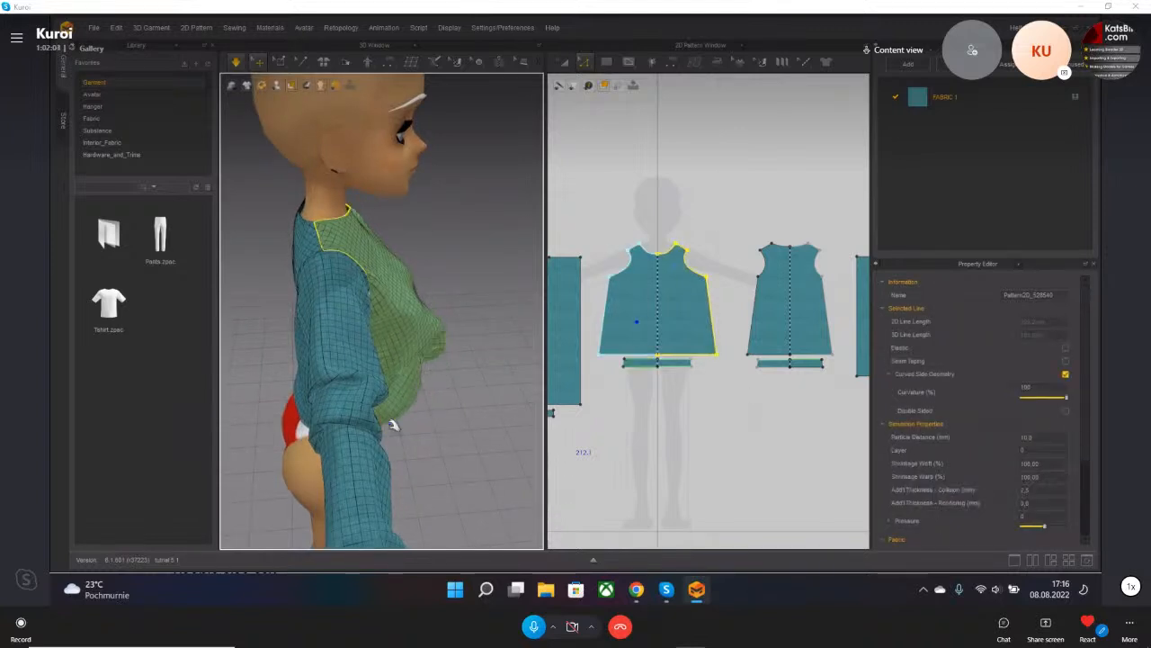
click(284, 340)
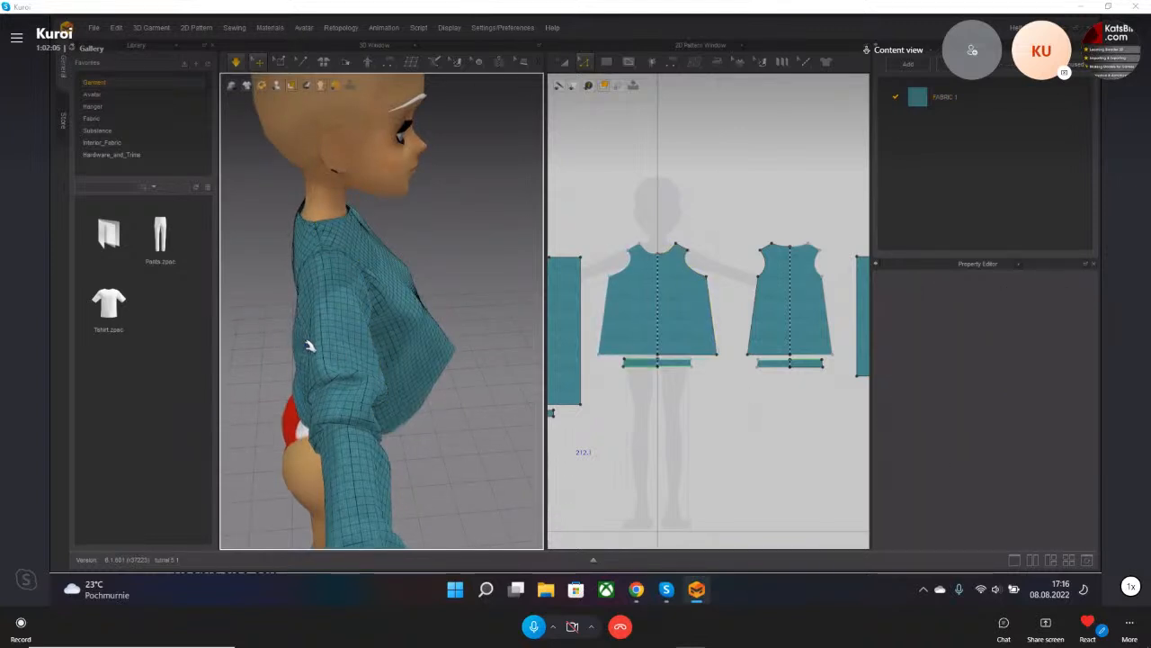
click(267, 312)
- Examine the front hem band from below and review its elastic and simulation properties
right_drag(429, 386, 419, 477)
middle_drag(419, 477, 448, 499)
key(space)
right_drag(448, 499, 439, 435)
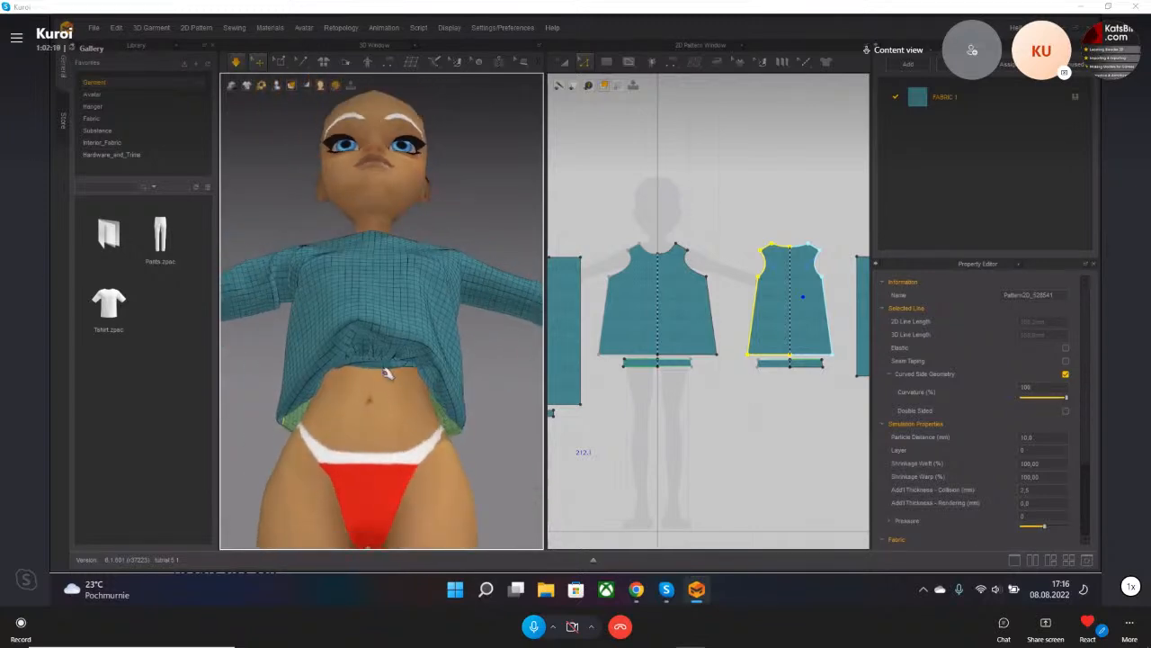
click(387, 373)
scroll(991, 456, down, 3)
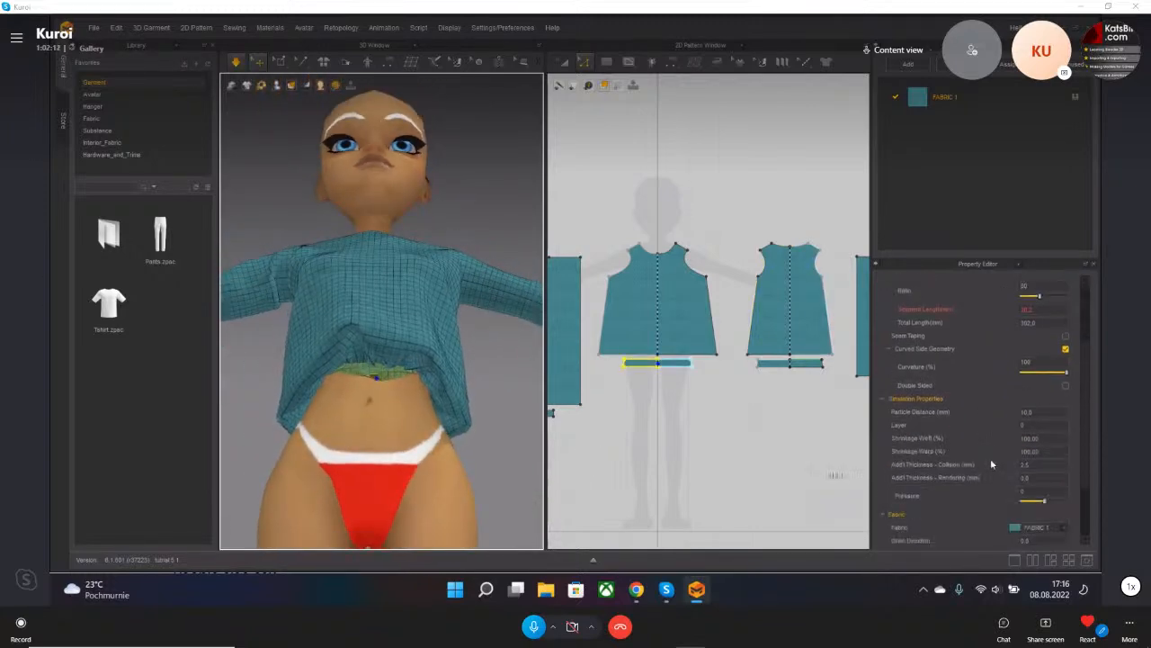
scroll(984, 465, up, 3)
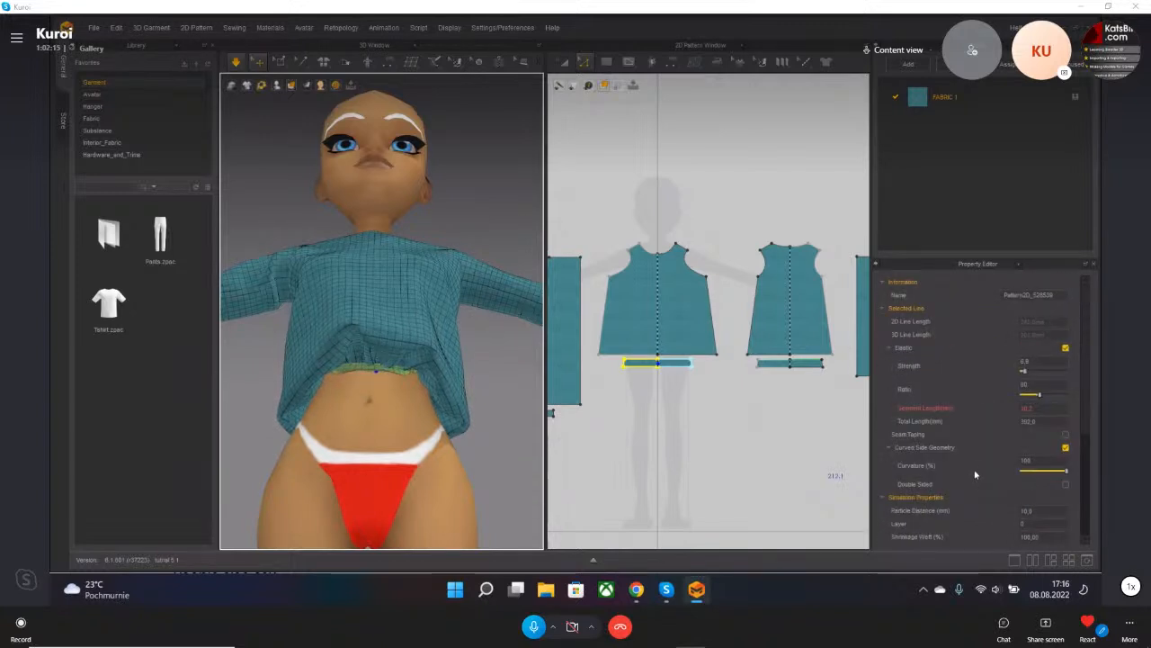
scroll(438, 438, down, 5)
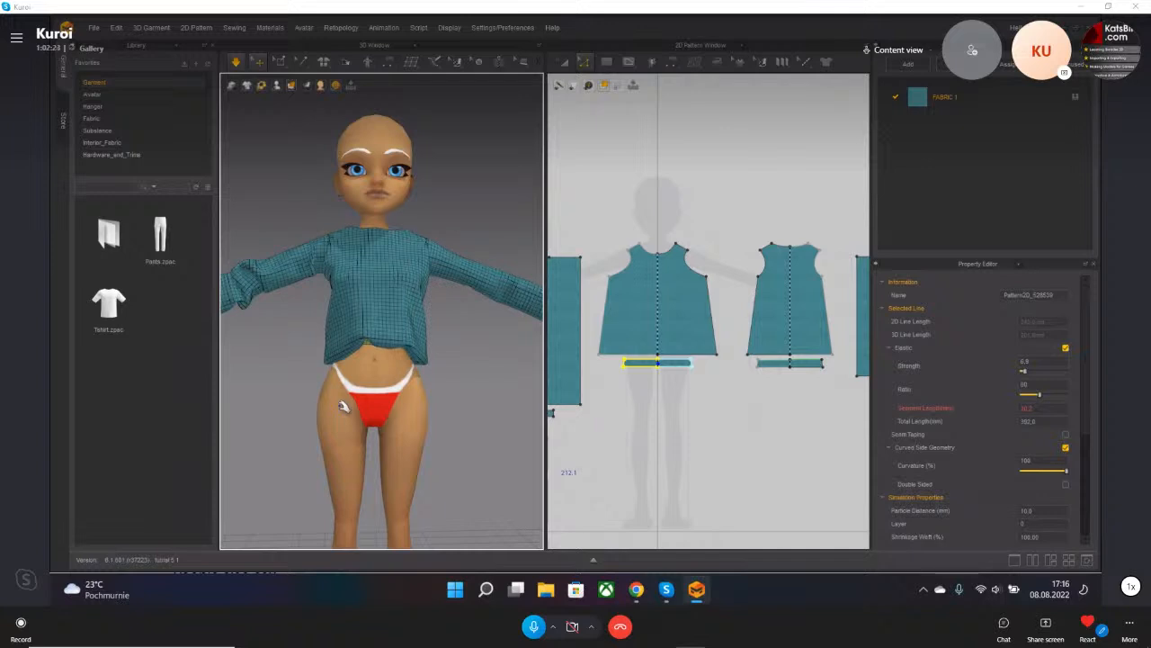
click(347, 288)
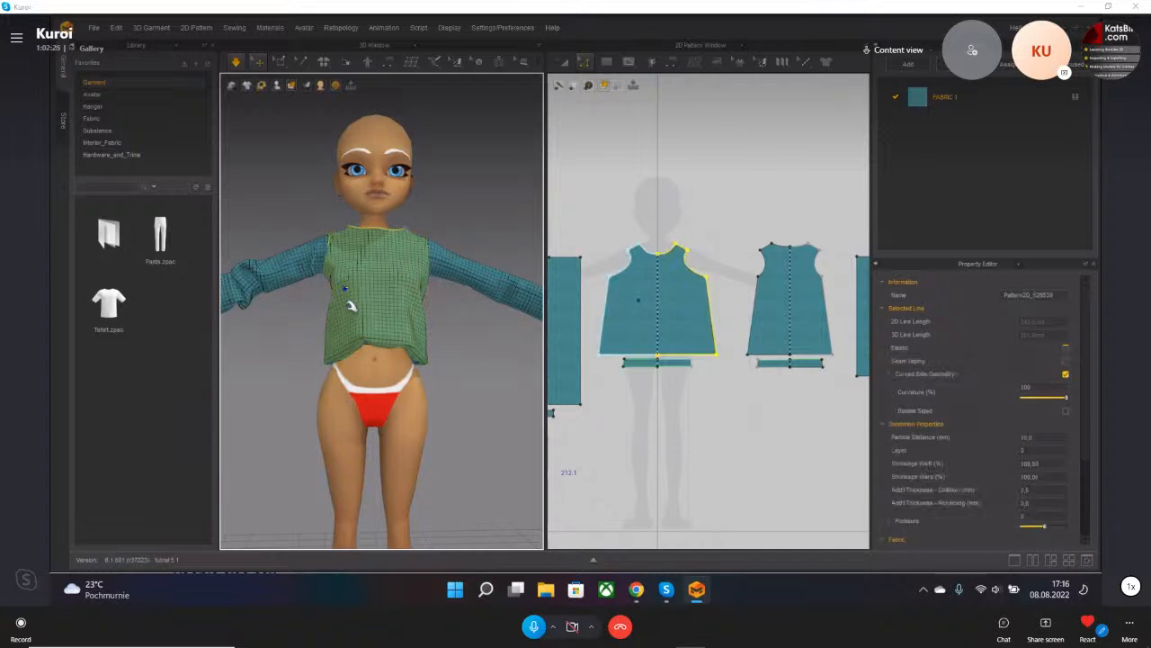
scroll(415, 401, down, 5)
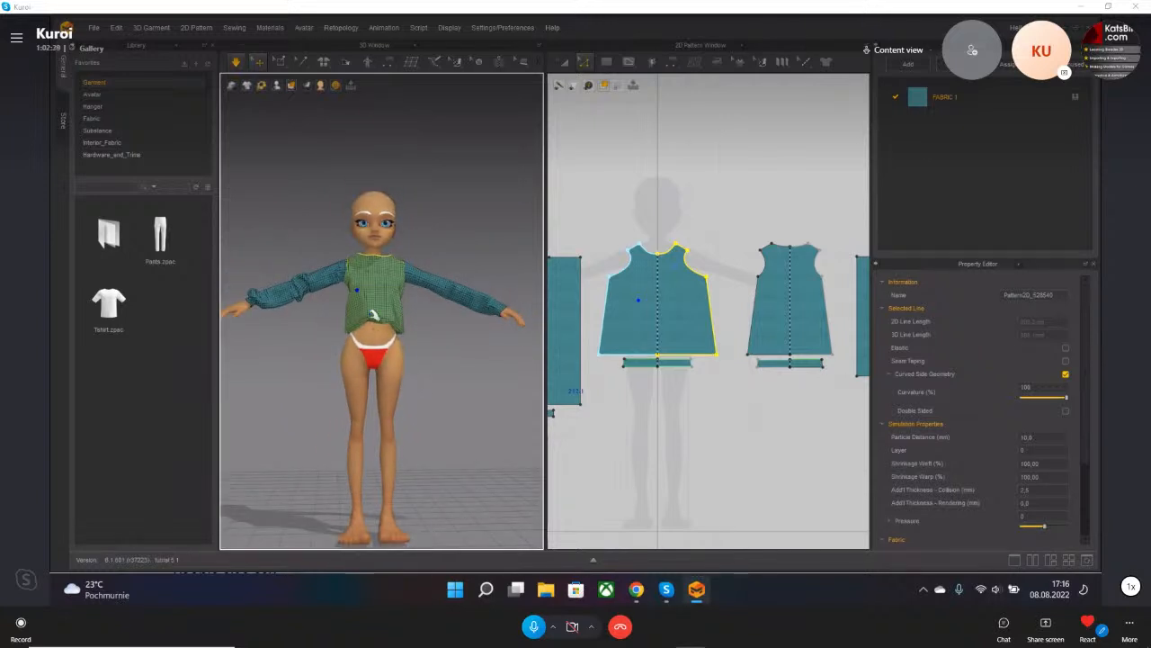
key(Delete)
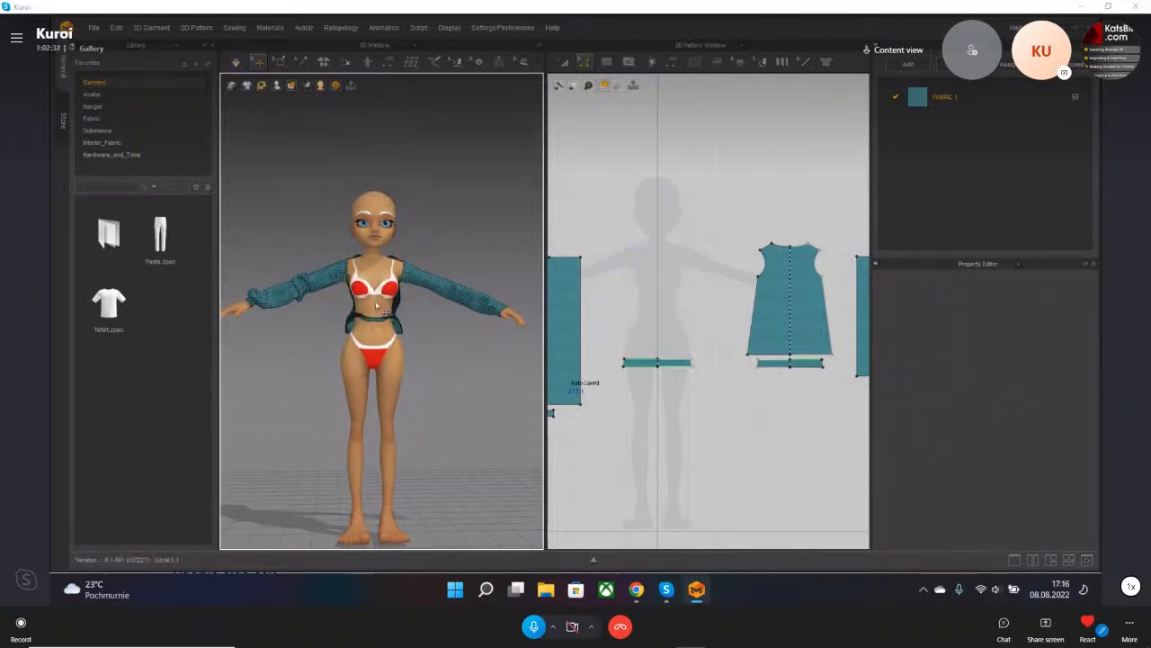
click(386, 310)
key(ctrl+z)
- Pull the back panel away from the body during simulation and view the sweater from the side, back and front
scroll(360, 298, up, 5)
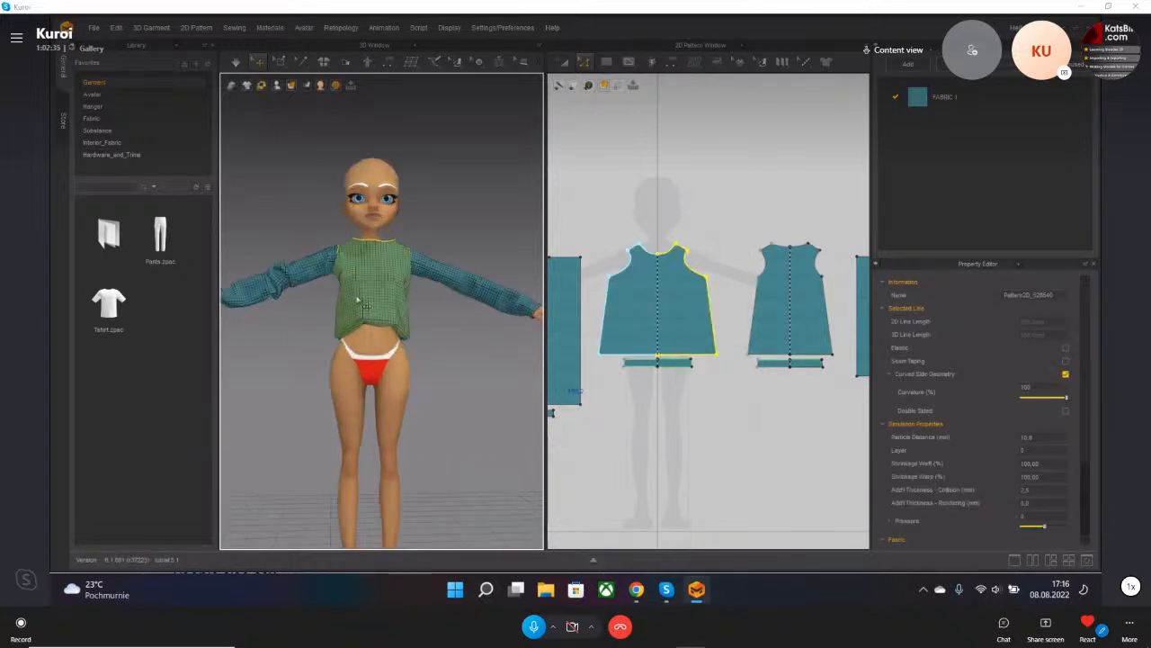
middle_drag(363, 342, 413, 370)
right_drag(414, 370, 354, 359)
click(348, 353)
key(space)
drag(348, 354, 256, 292)
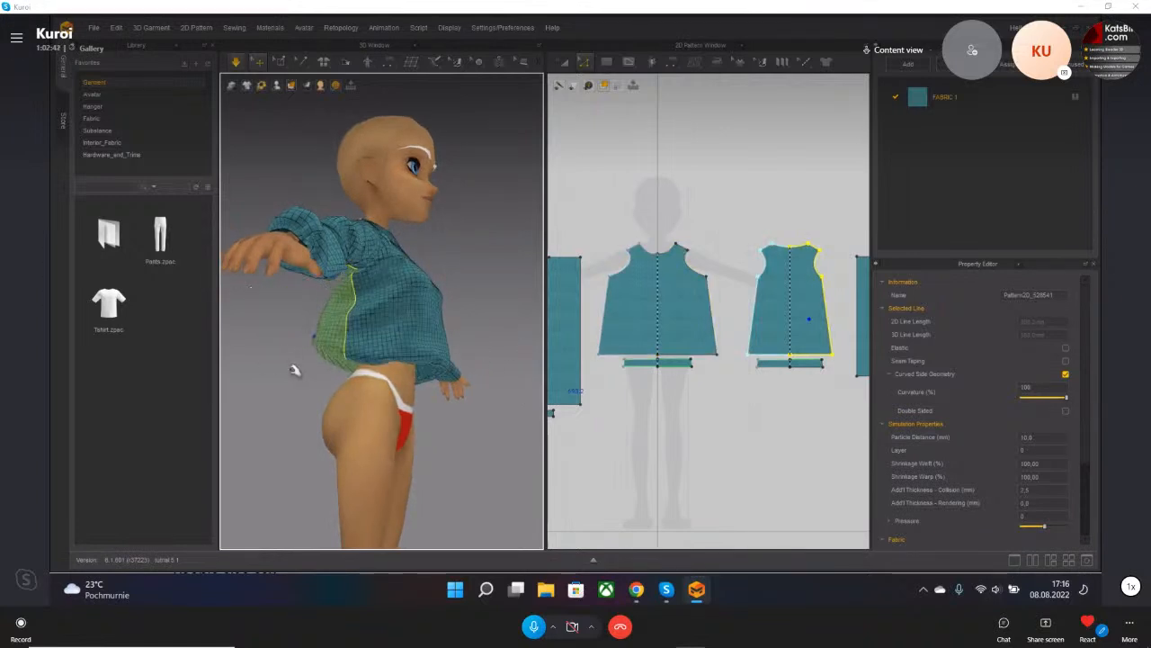
right_drag(293, 368, 360, 364)
drag(331, 314, 234, 310)
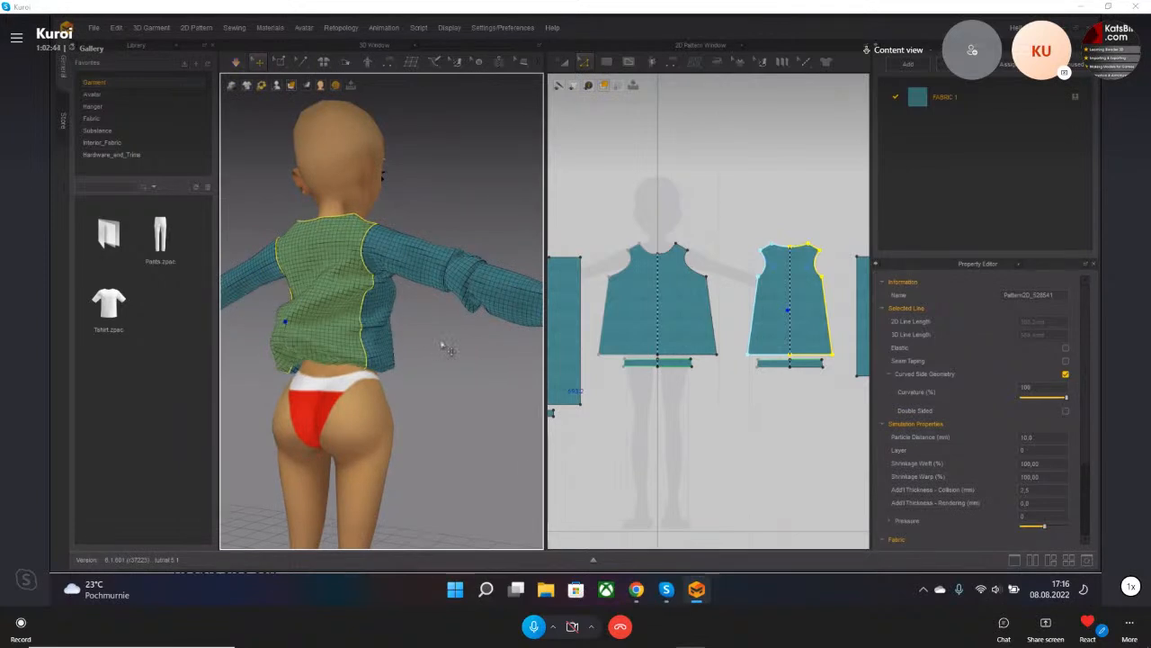
right_drag(441, 344, 210, 361)
right_drag(307, 335, 378, 328)
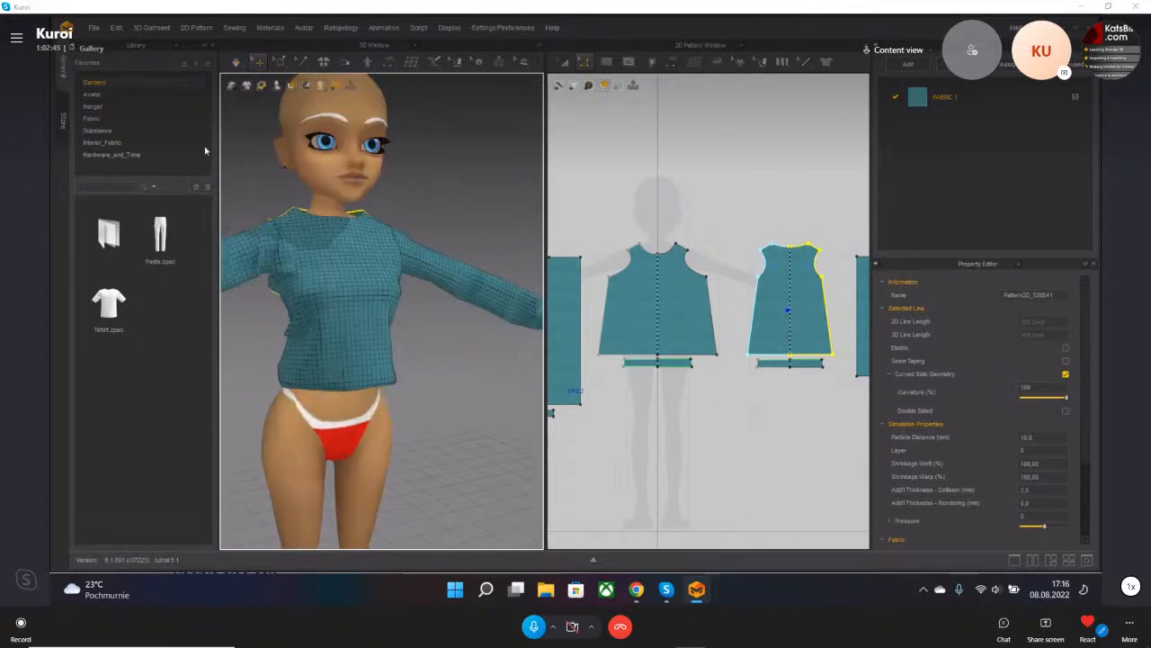
- Reopen the saved project "tutrial 5 1" with both its garment and avatar
click(92, 28)
mouse_move(144, 58)
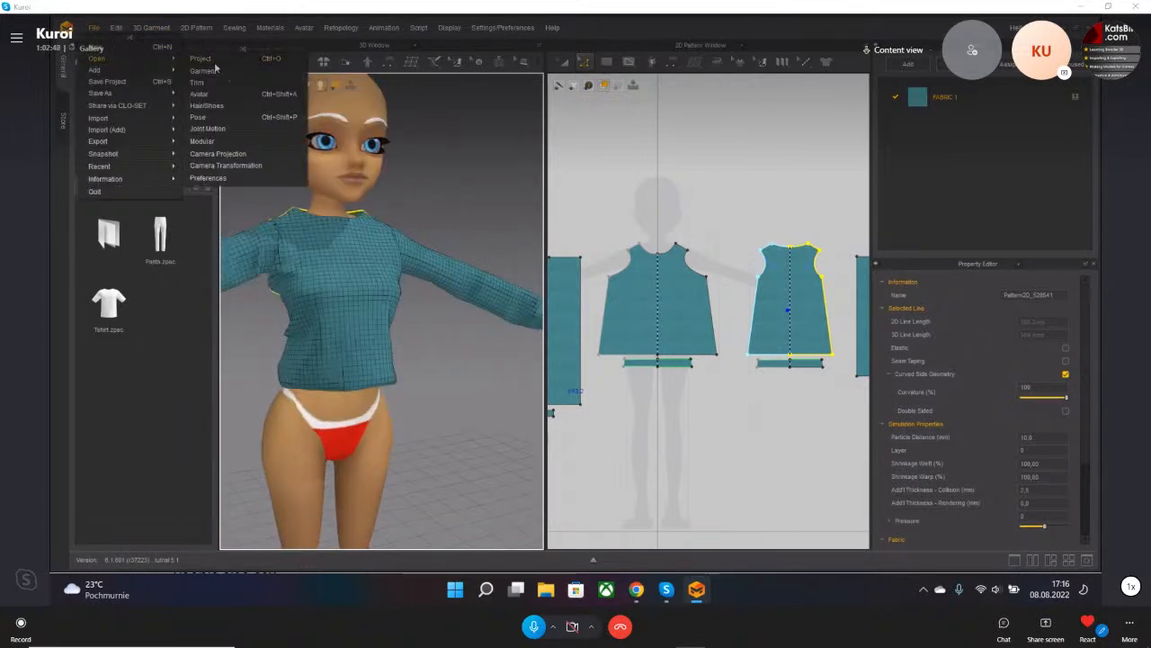
click(212, 60)
click(615, 314)
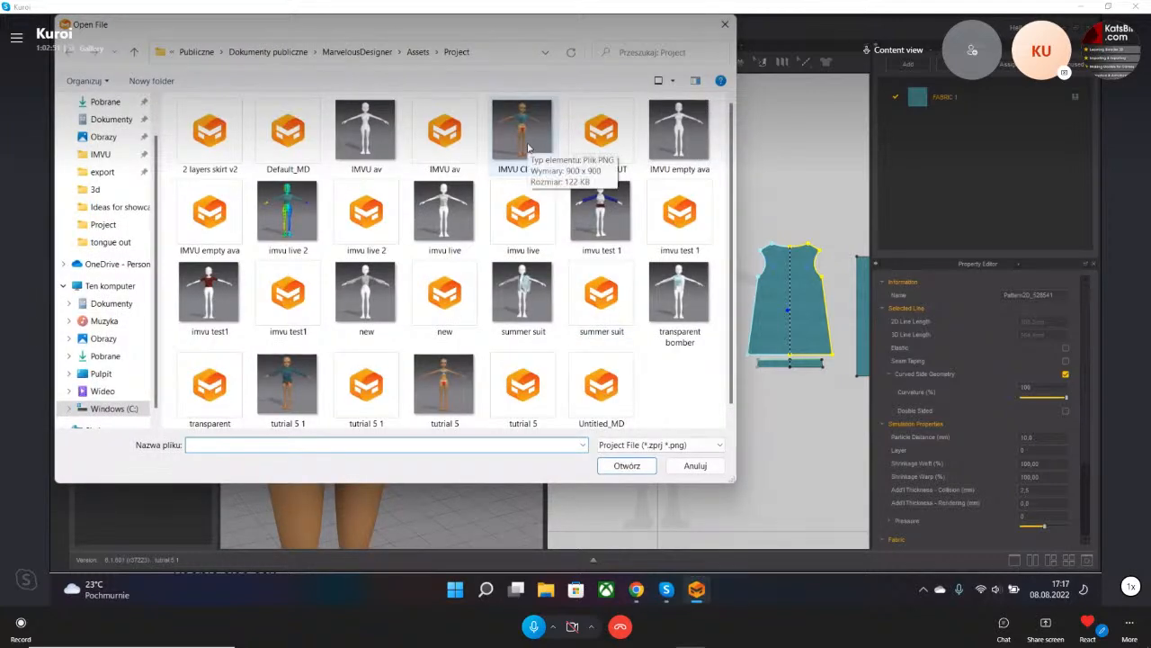
scroll(428, 353, down, 1)
double_click(310, 362)
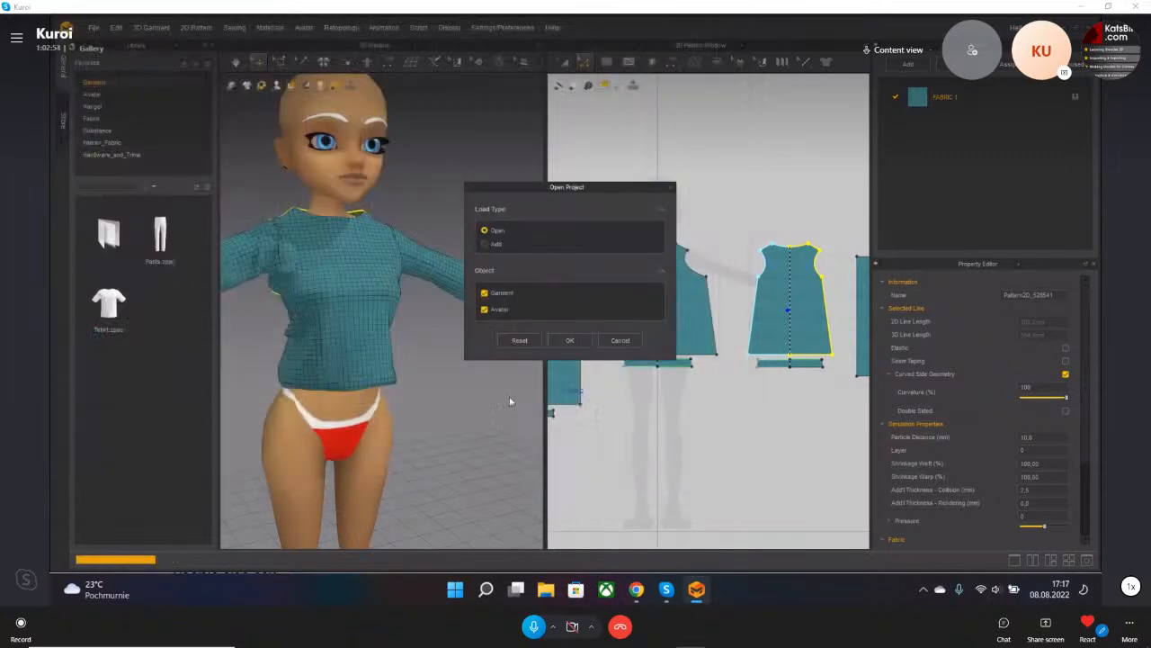
click(586, 347)
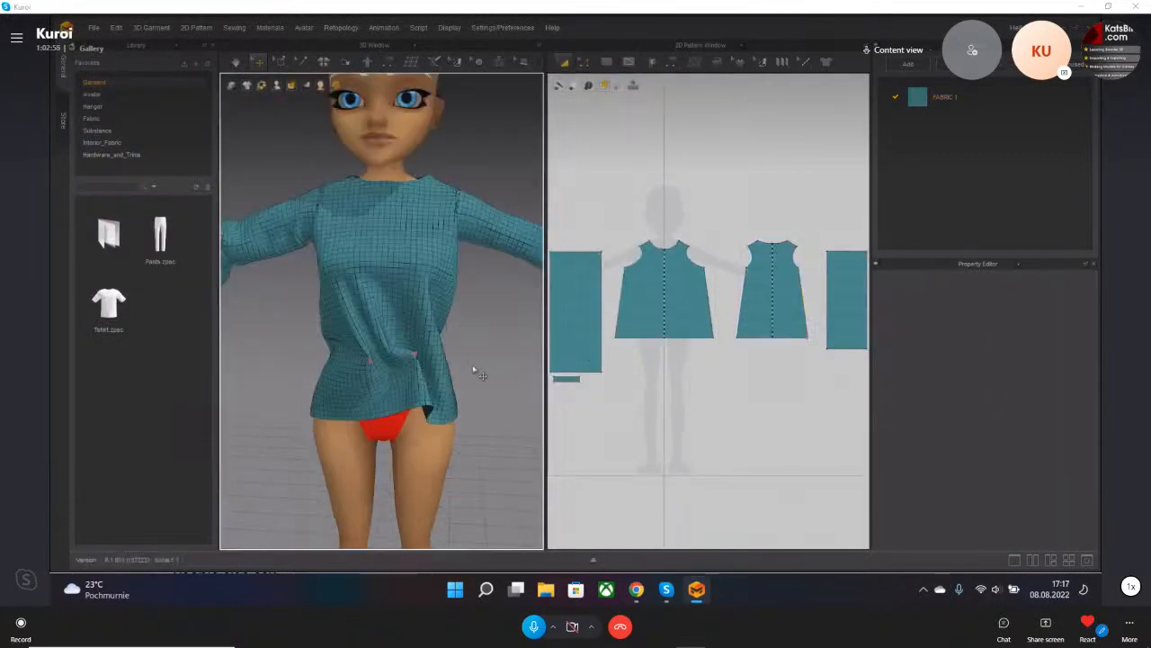
- Release the pins on the top's front and pull the front and back panels straight over the hips during simulation
click(414, 358)
key(Escape)
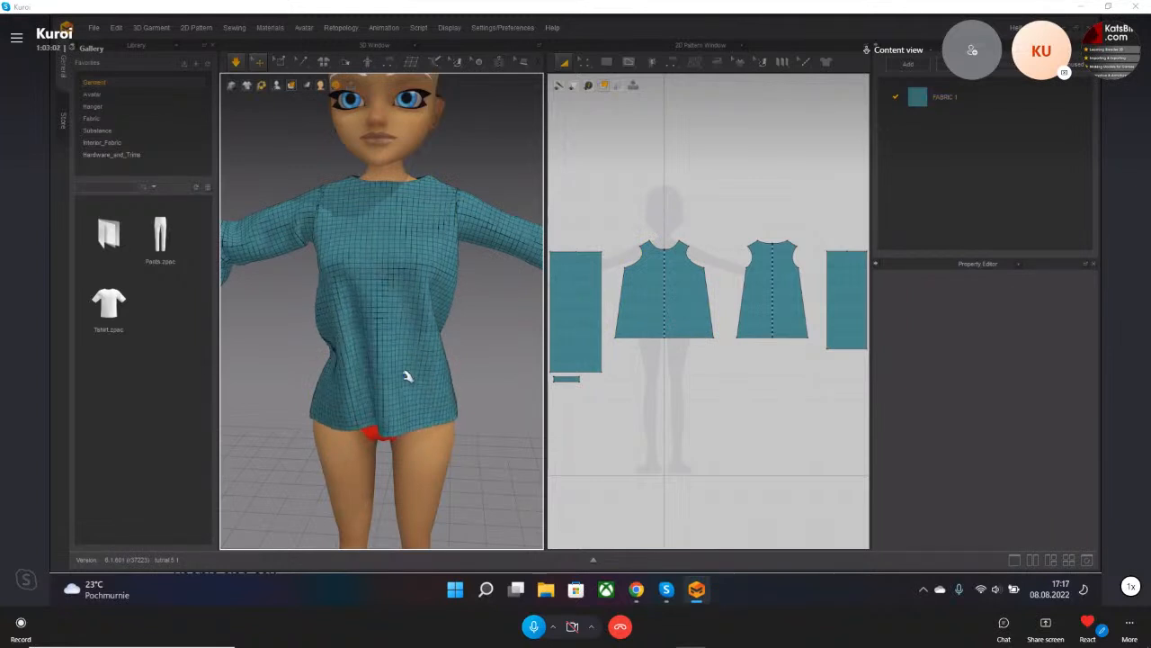
click(372, 391)
mouse_move(365, 389)
mouse_down()
mouse_move(514, 462)
mouse_move(369, 406)
mouse_up()
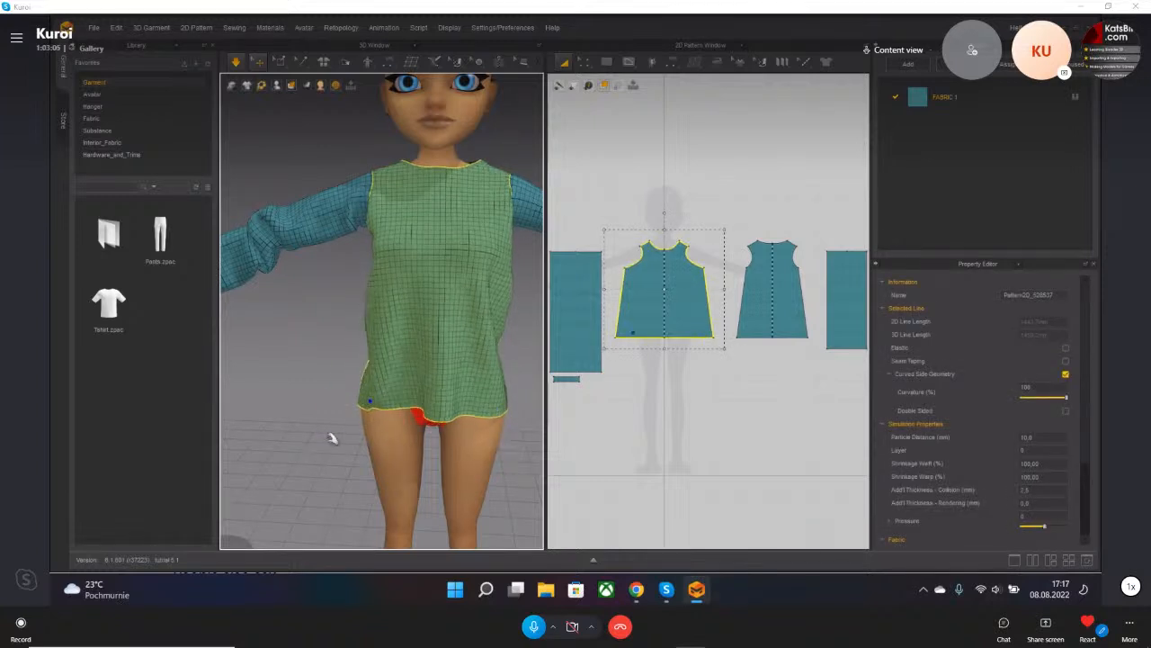
right_drag(331, 438, 401, 422)
drag(277, 416, 273, 449)
right_drag(306, 450, 441, 432)
- Draw a horizontal internal line across the front panel from side edge to side edge, a short distance above the hem
click(585, 63)
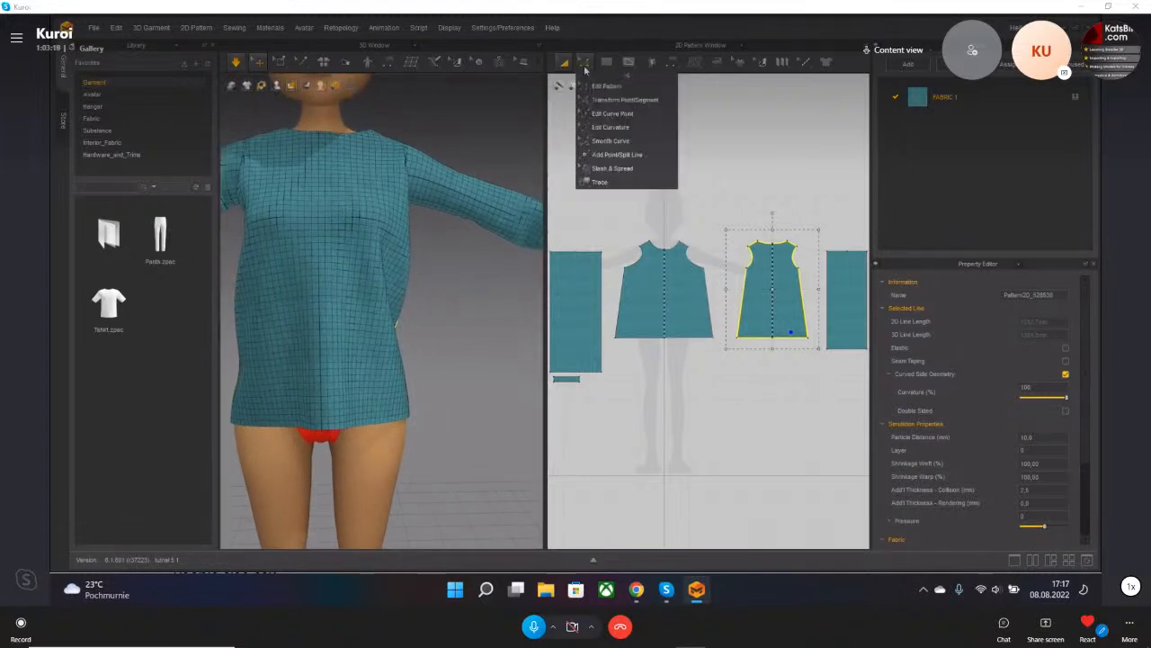
click(628, 61)
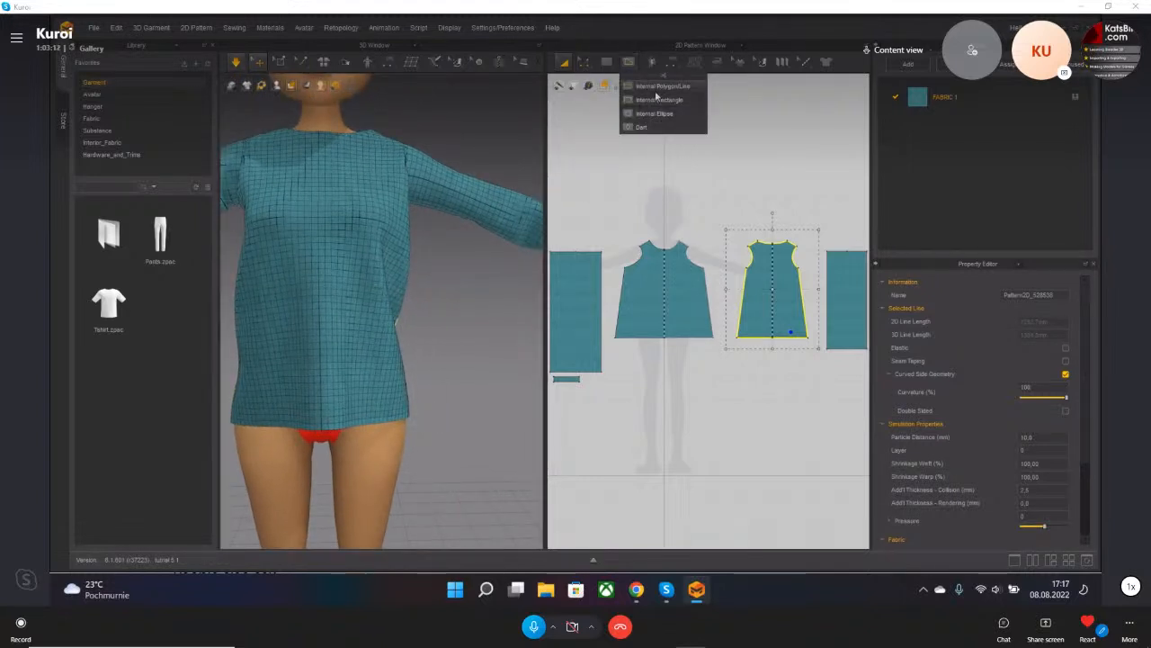
click(657, 87)
click(625, 268)
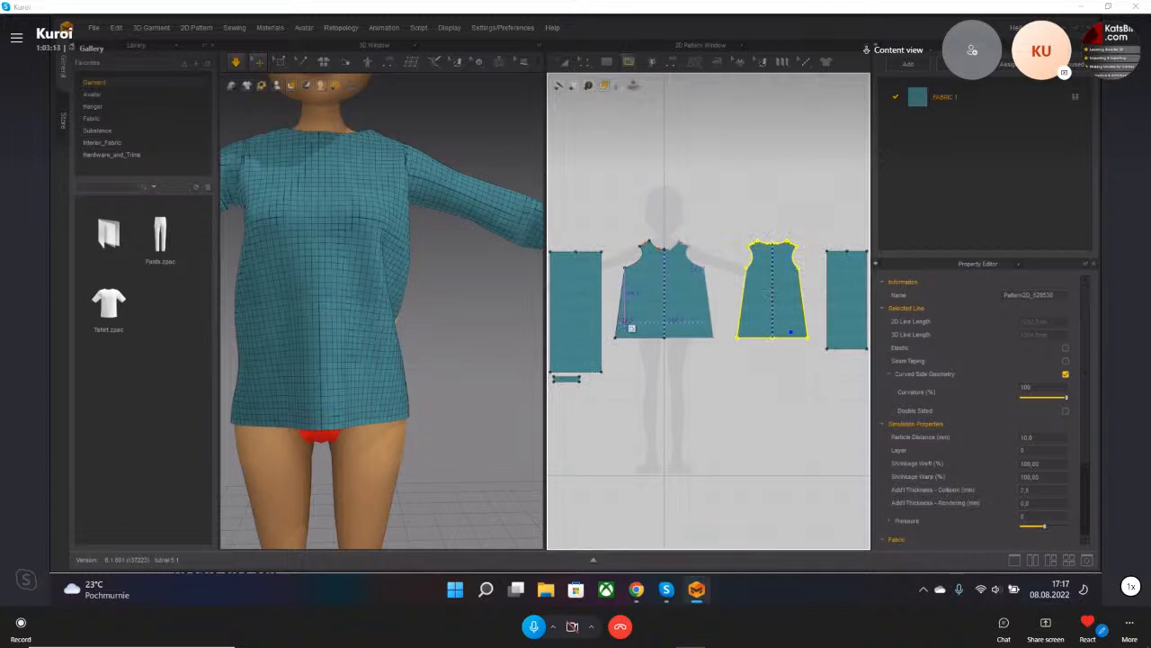
scroll(634, 317, up, 8)
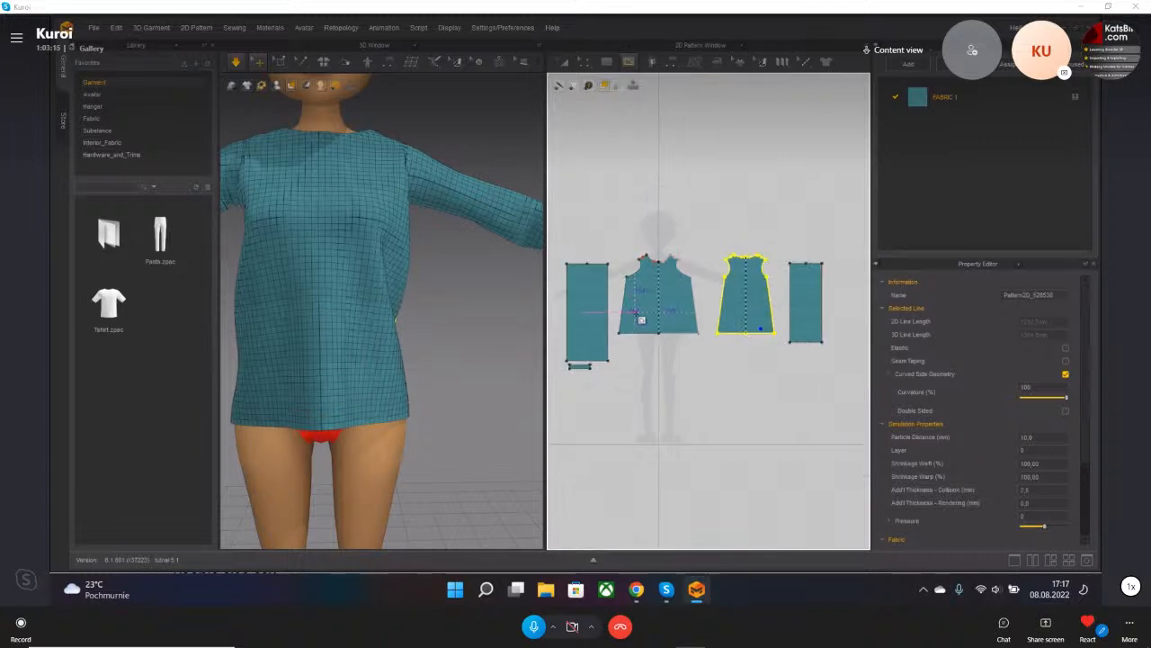
scroll(670, 264, down, 8)
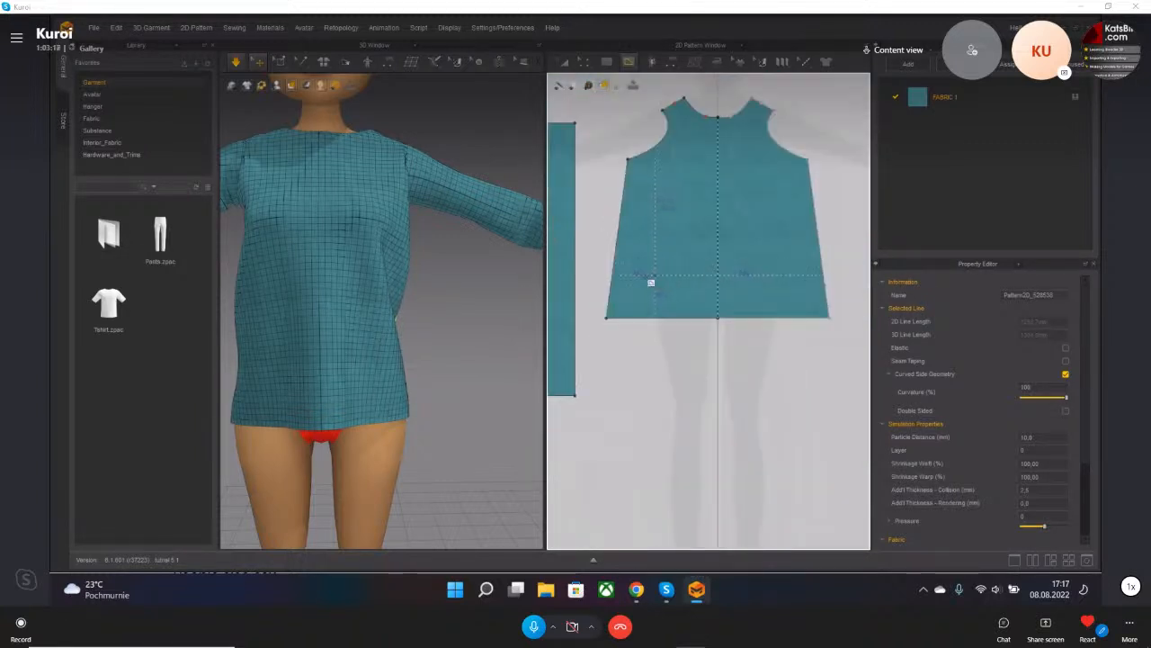
click(826, 269)
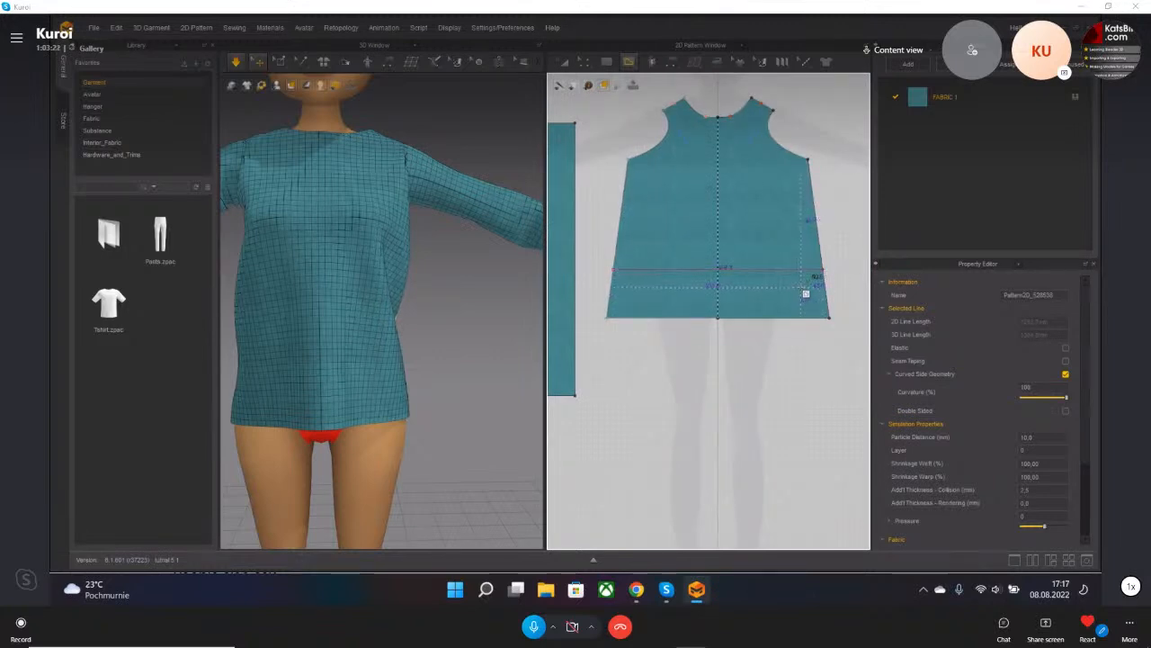
key(Return)
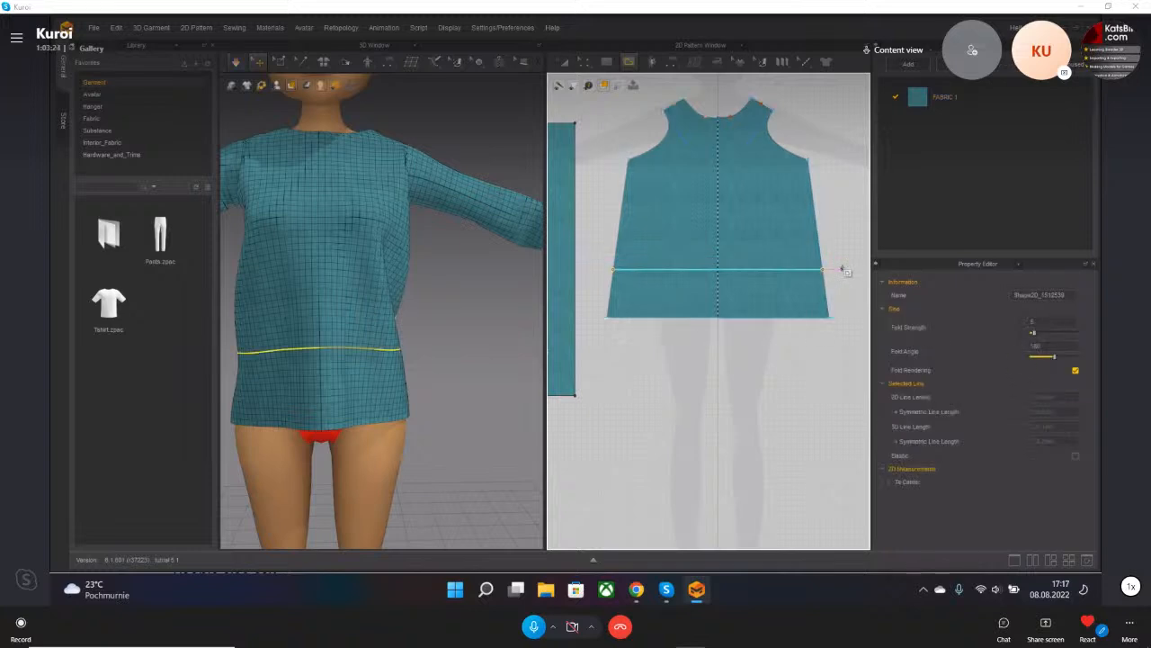
- Draw a rectangular pattern piece about 580 mm wide and 142 mm high in the empty area below the body panels
middle_drag(333, 330, 358, 312)
right_drag(358, 312, 399, 288)
click(607, 65)
click(626, 98)
scroll(692, 351, down, 5)
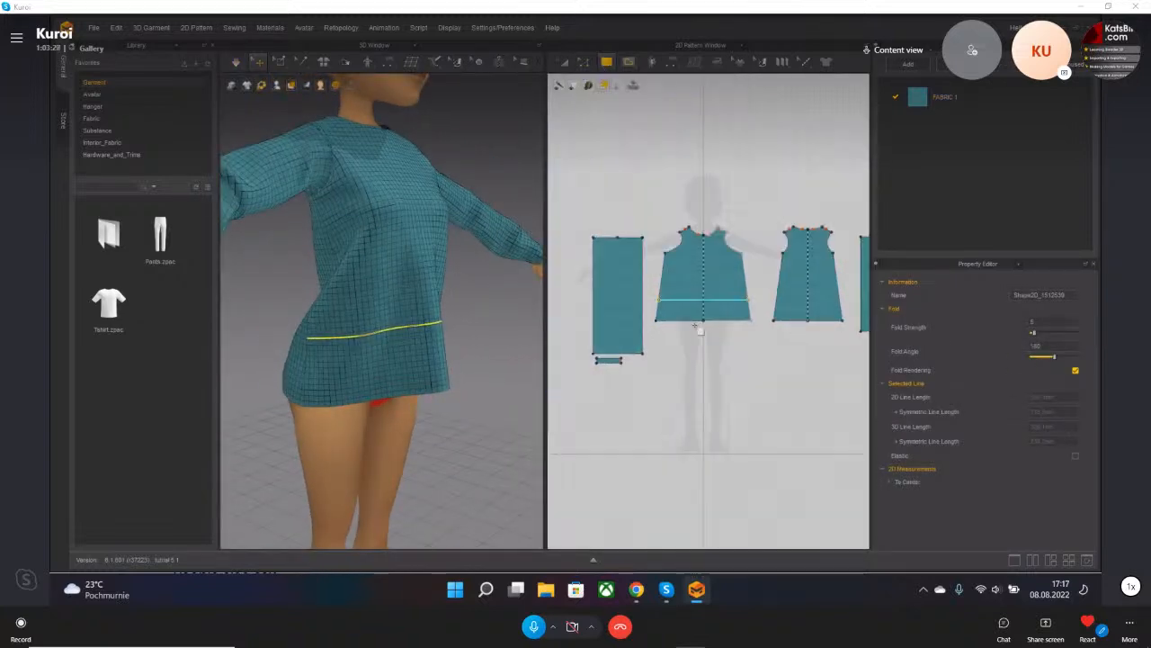
drag(685, 365, 764, 387)
scroll(437, 321, down, 5)
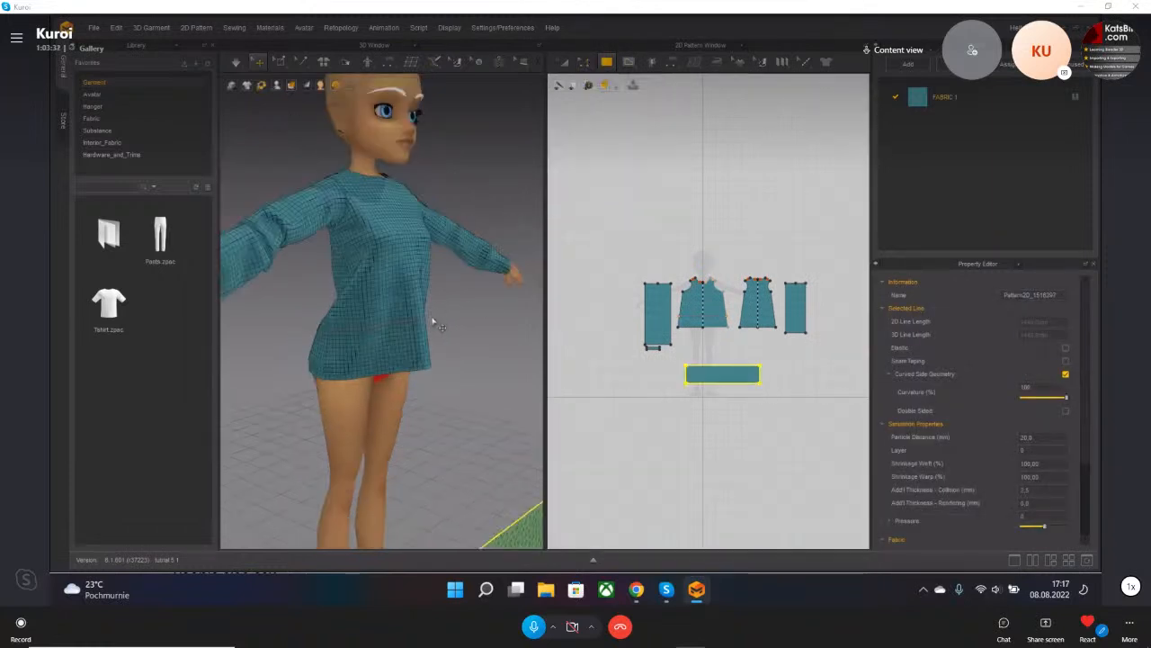
- Position the new rectangle in 3D in front of the avatar's thighs, just below the front hem
drag(456, 426, 453, 276)
right_click(448, 276)
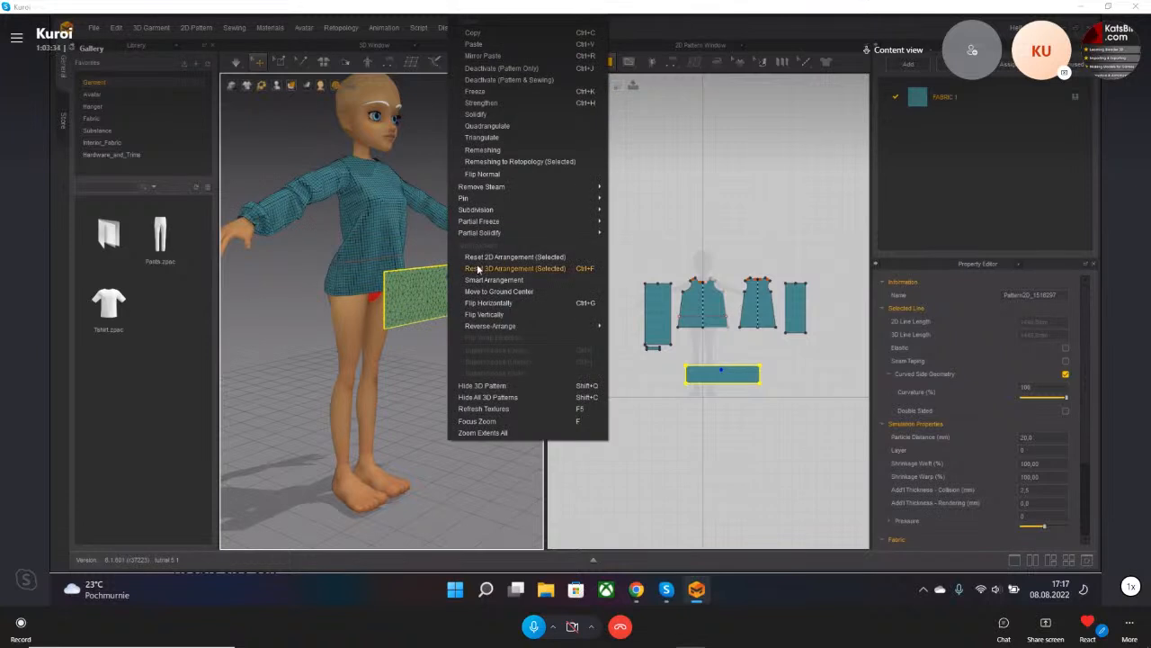
click(502, 153)
scroll(437, 300, up, 8)
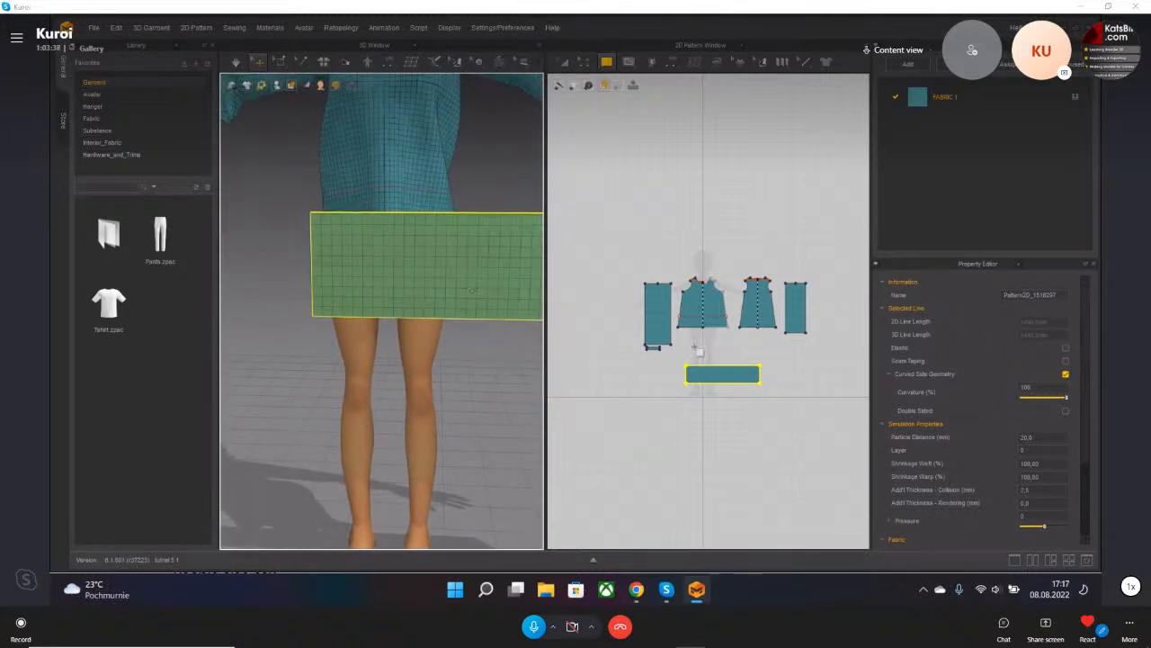
drag(484, 273, 422, 324)
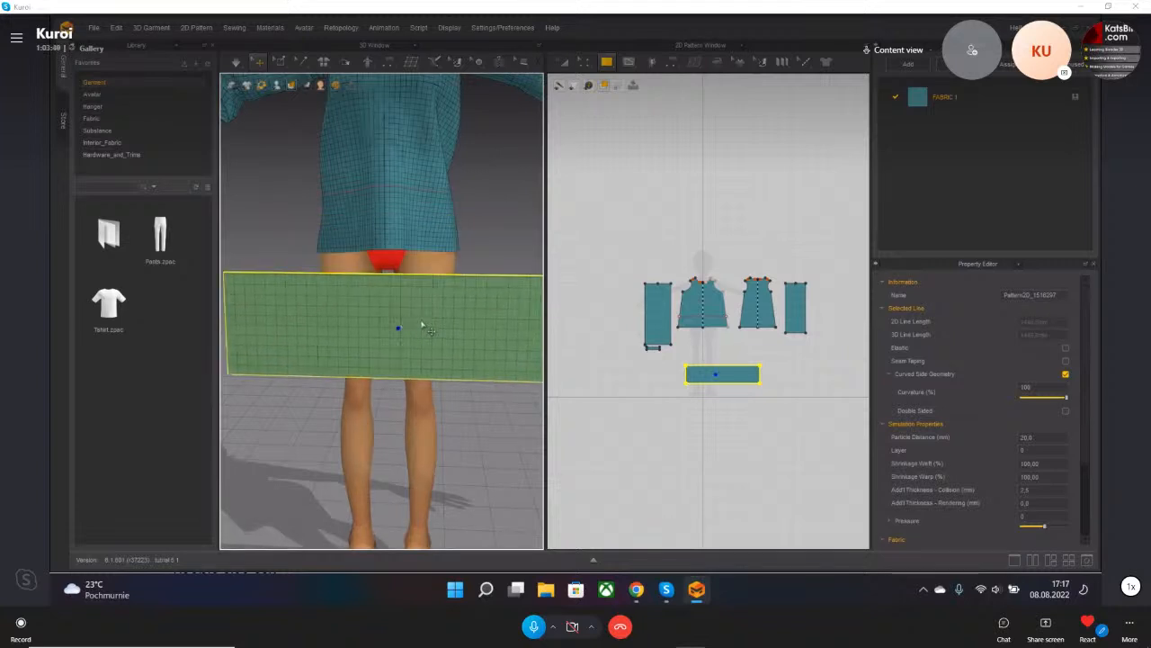
- Try to sew the rectangle's upper edge to half of the front panel's hem with Segment Sewing
click(672, 61)
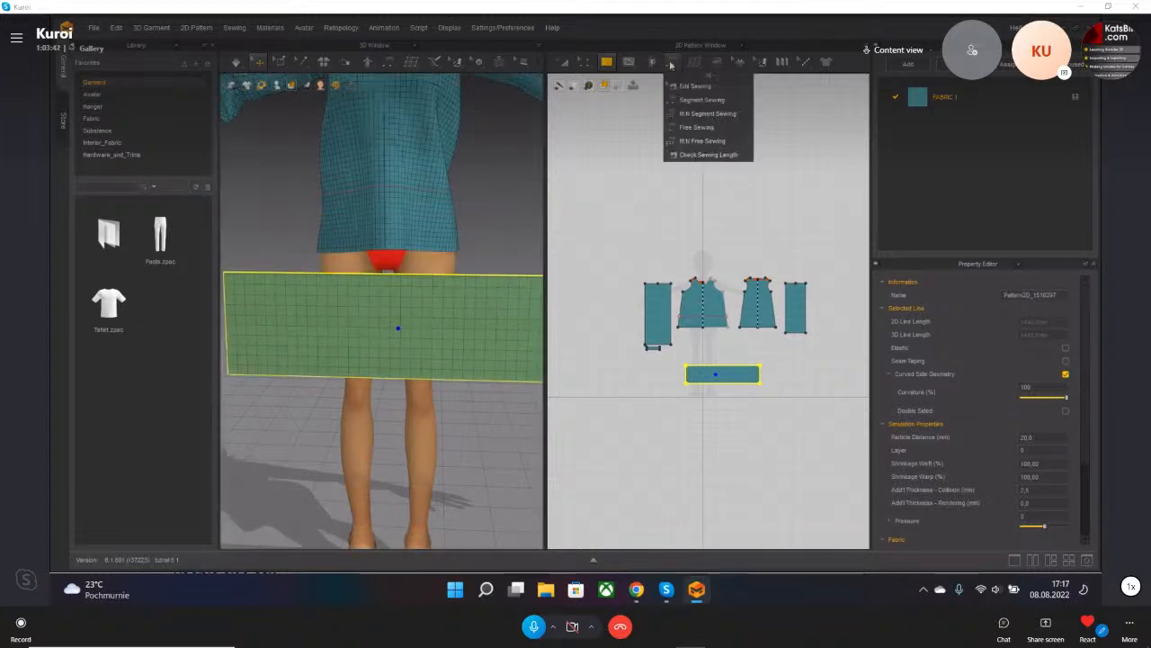
click(695, 100)
click(700, 325)
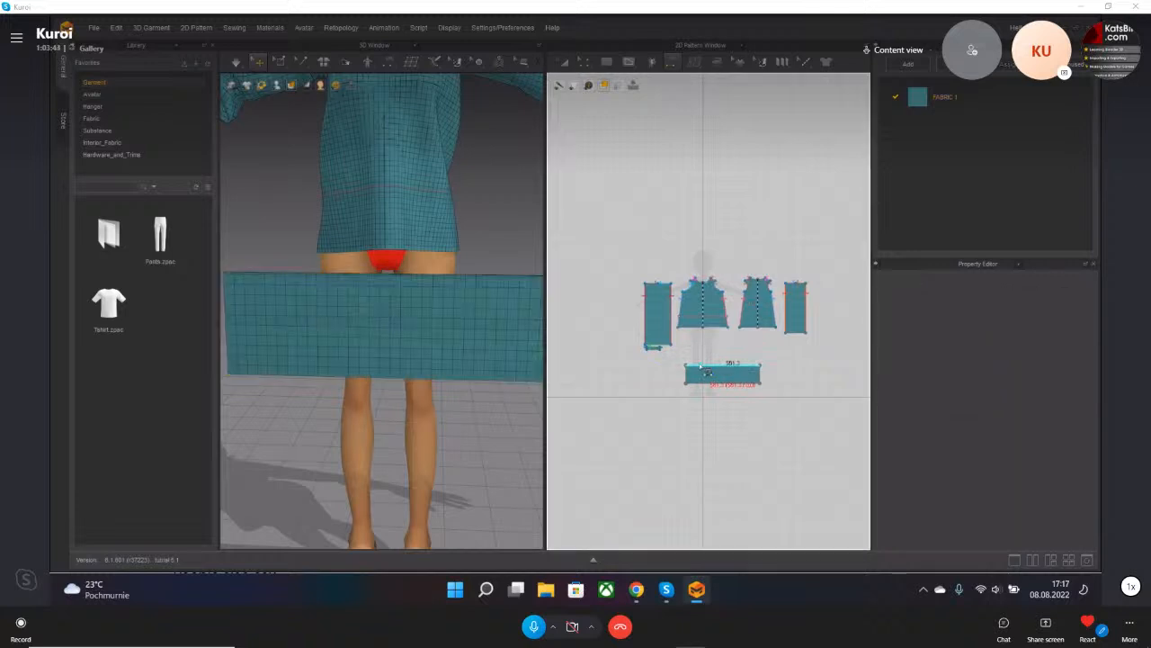
click(694, 343)
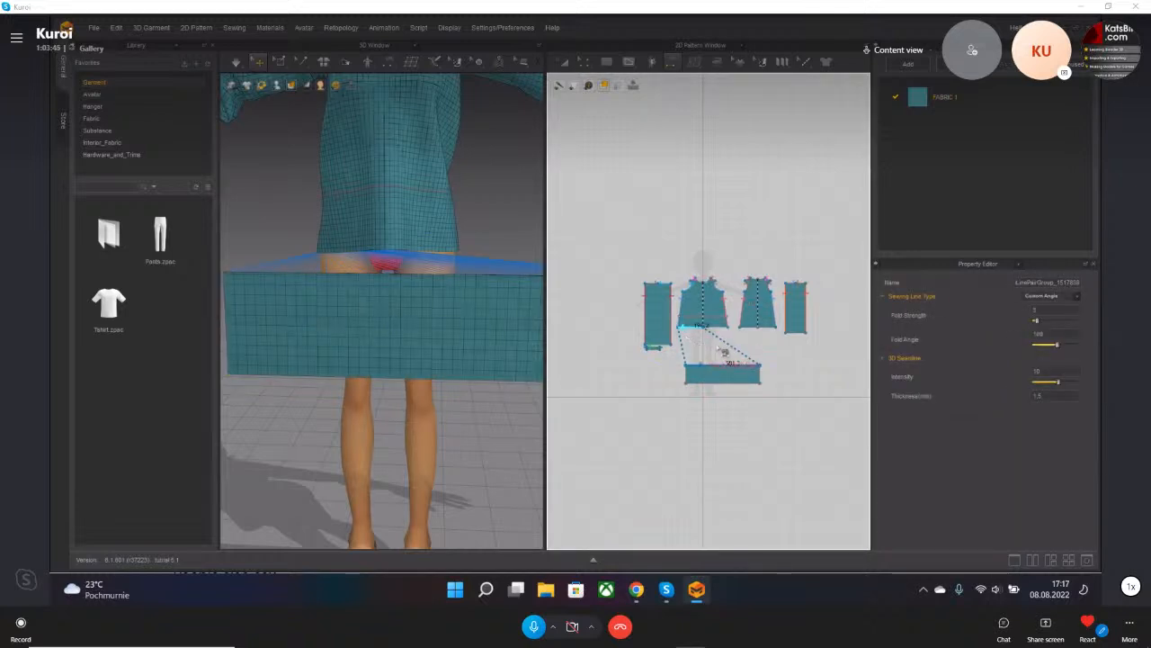
scroll(706, 342, up, 4)
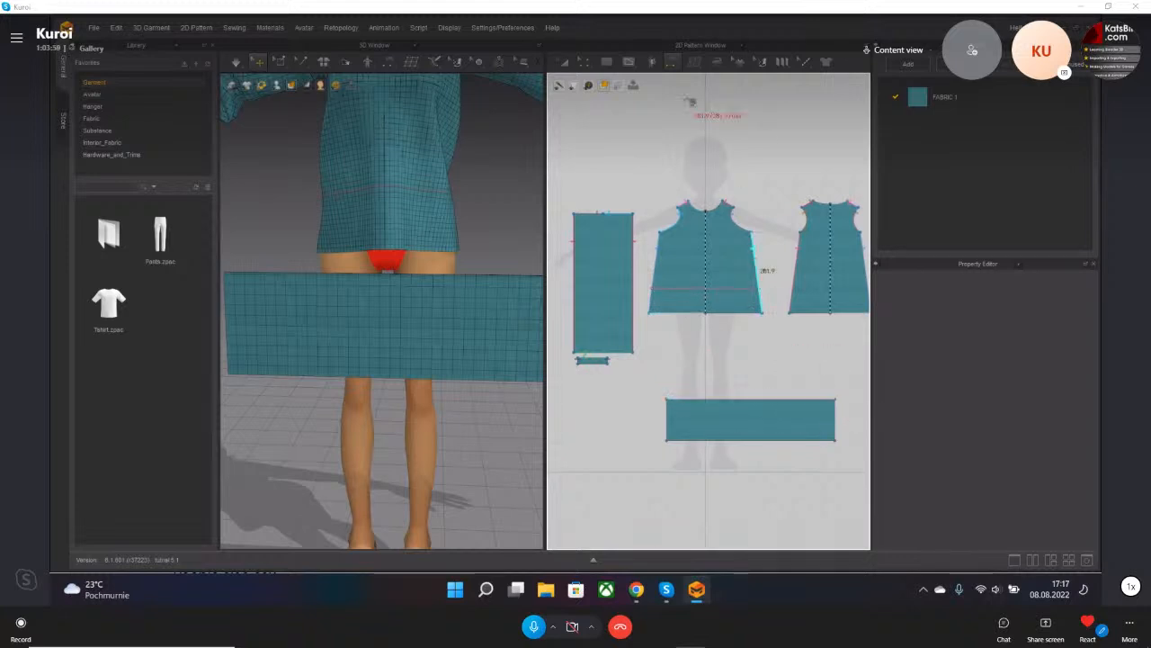
- Sew the front panel's full hem to the rectangle's upper edge with Free Sewing
click(670, 63)
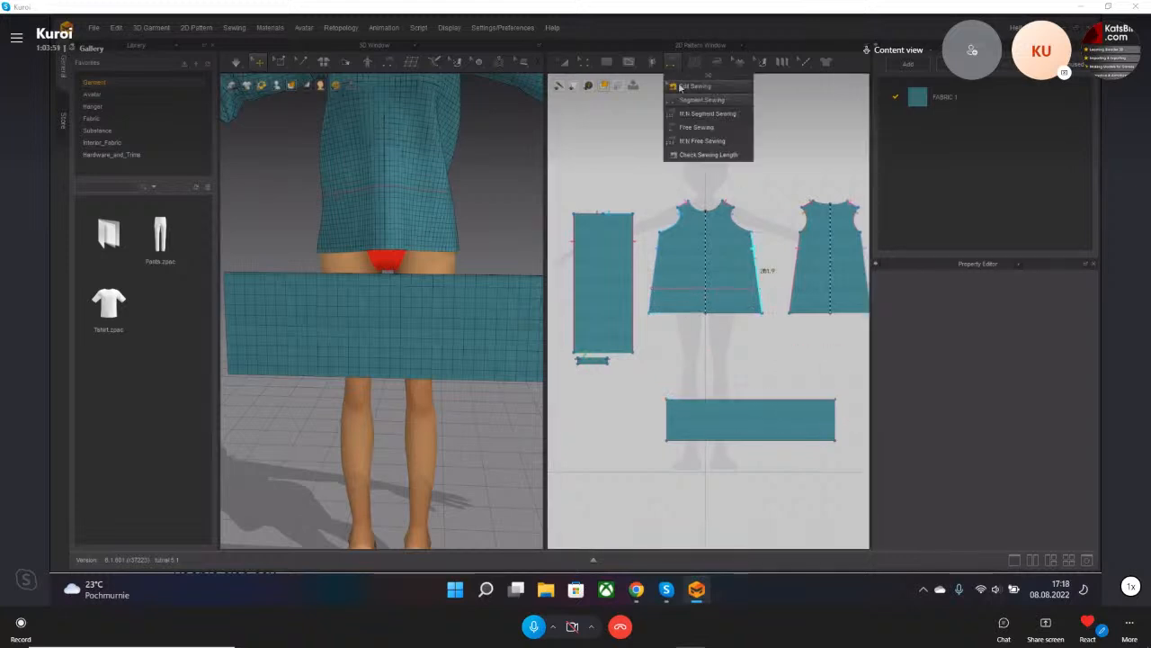
click(707, 131)
click(651, 312)
click(764, 314)
click(667, 399)
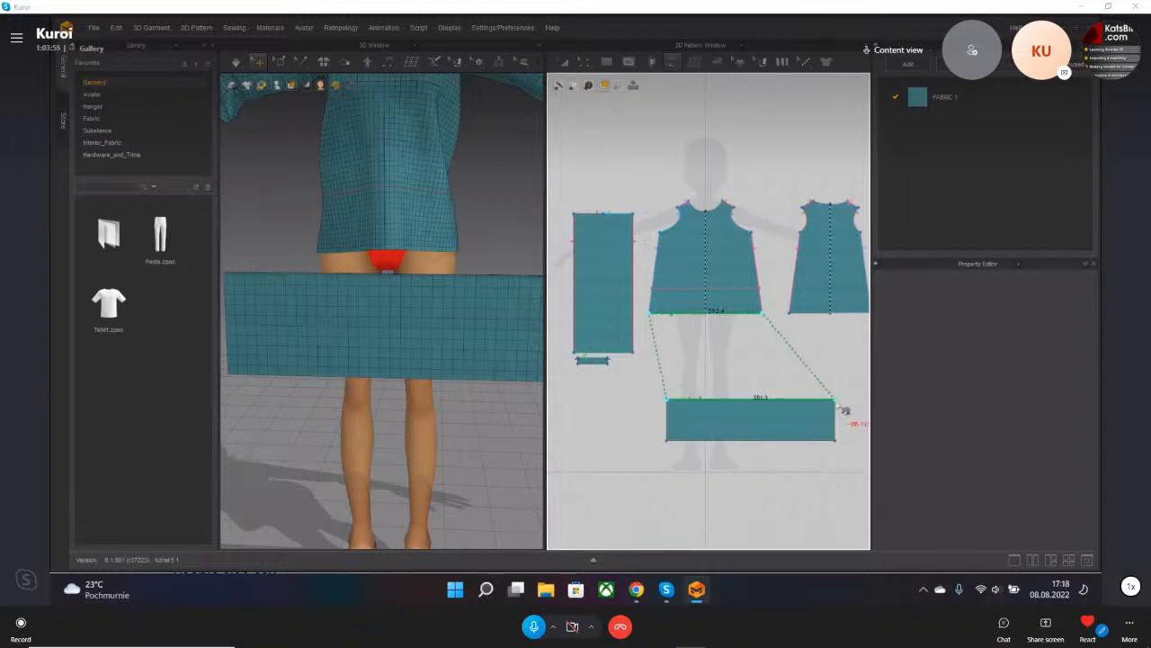
click(833, 402)
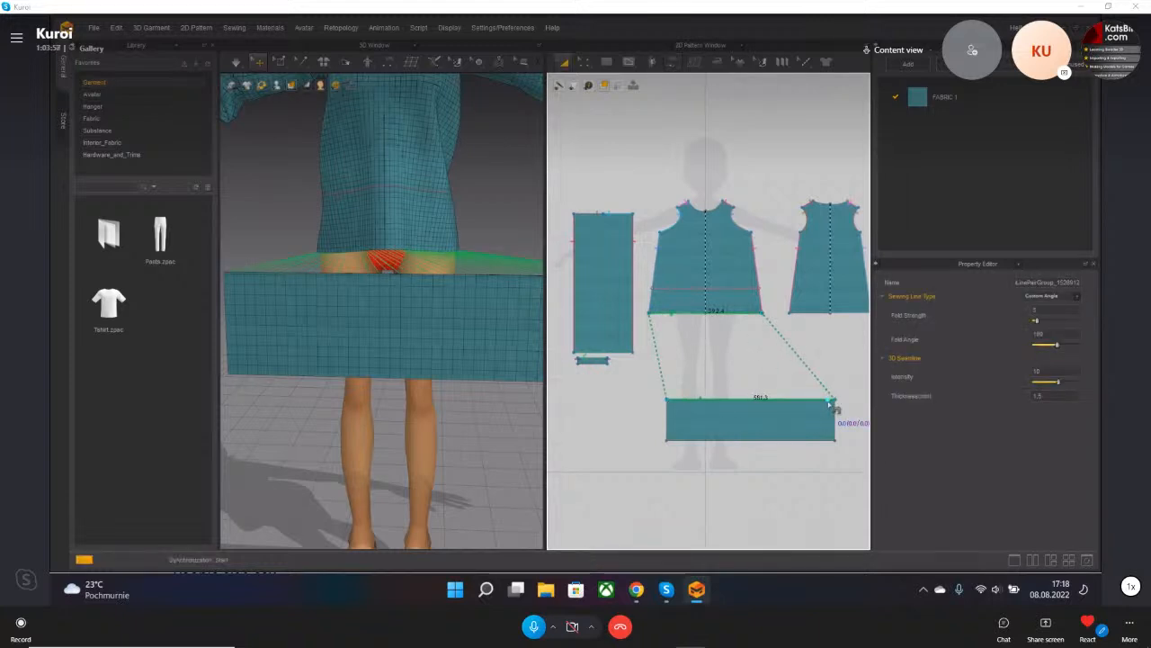
- Simulate the rectangle attached at the hem, then undo the simulation and its seam
key(space)
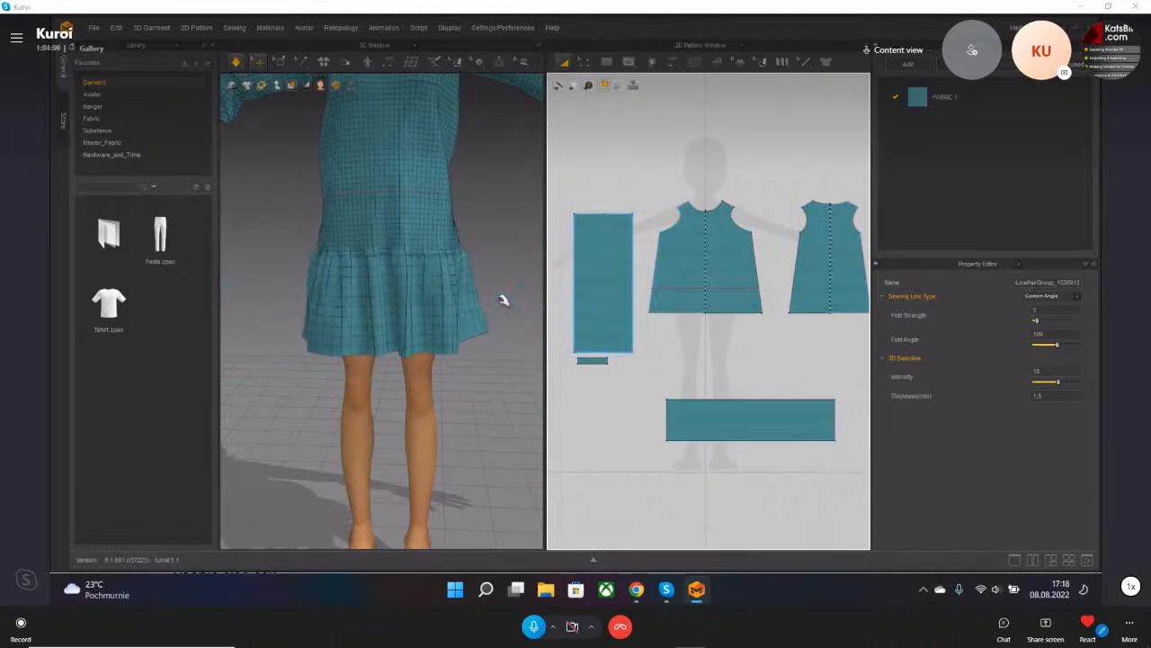
scroll(486, 301, down, 5)
scroll(456, 300, up, 3)
key(ctrl+z)
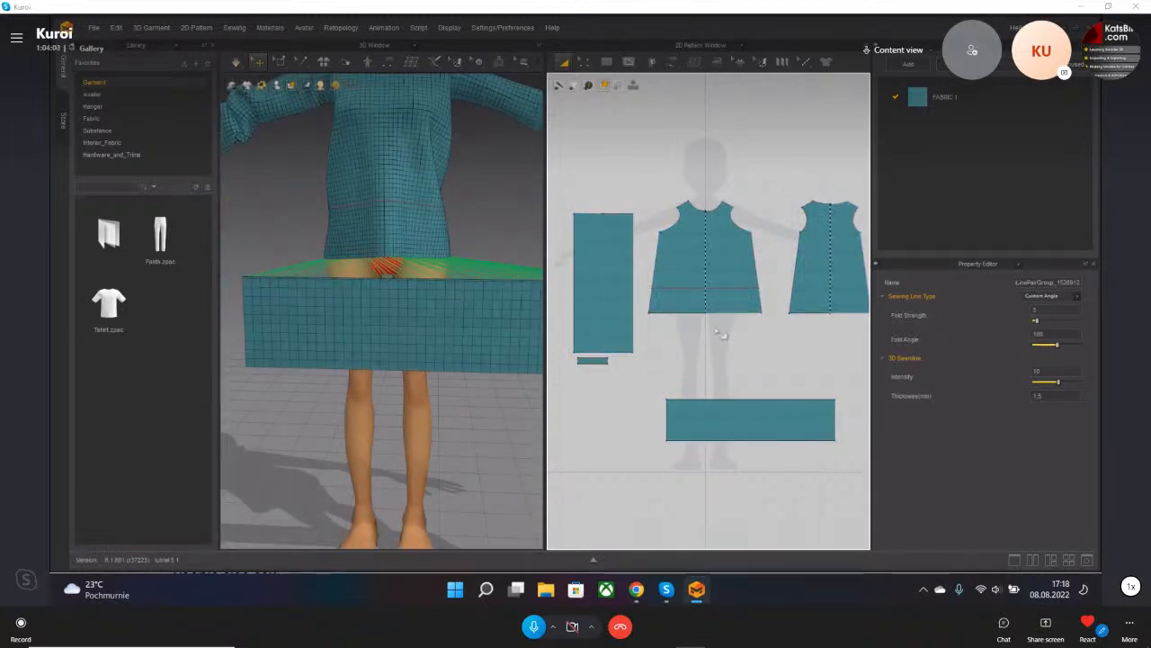
- Sew the rectangle's upper edge to the internal line on the front panel and simulate the gathered ruffle
click(675, 63)
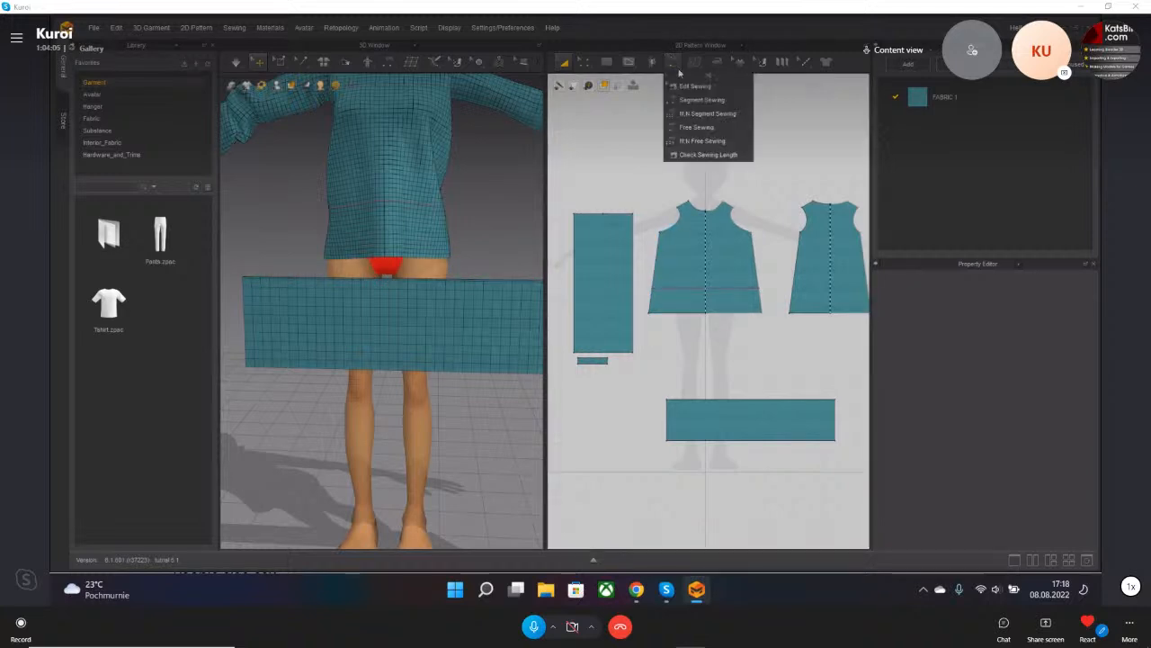
click(697, 113)
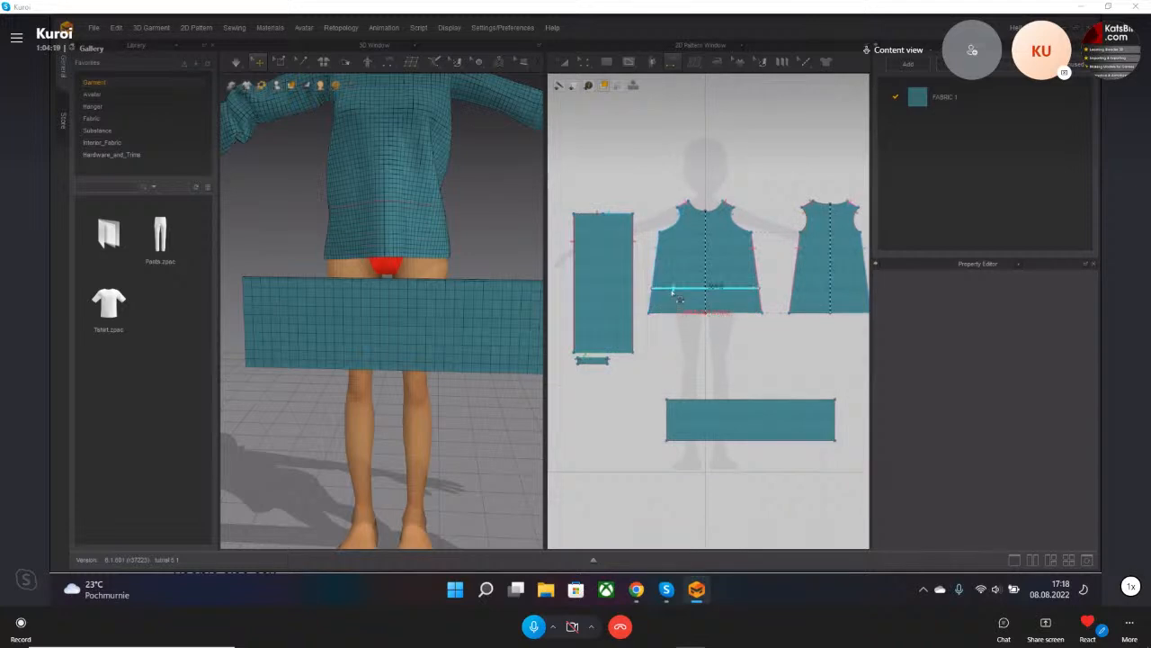
click(702, 406)
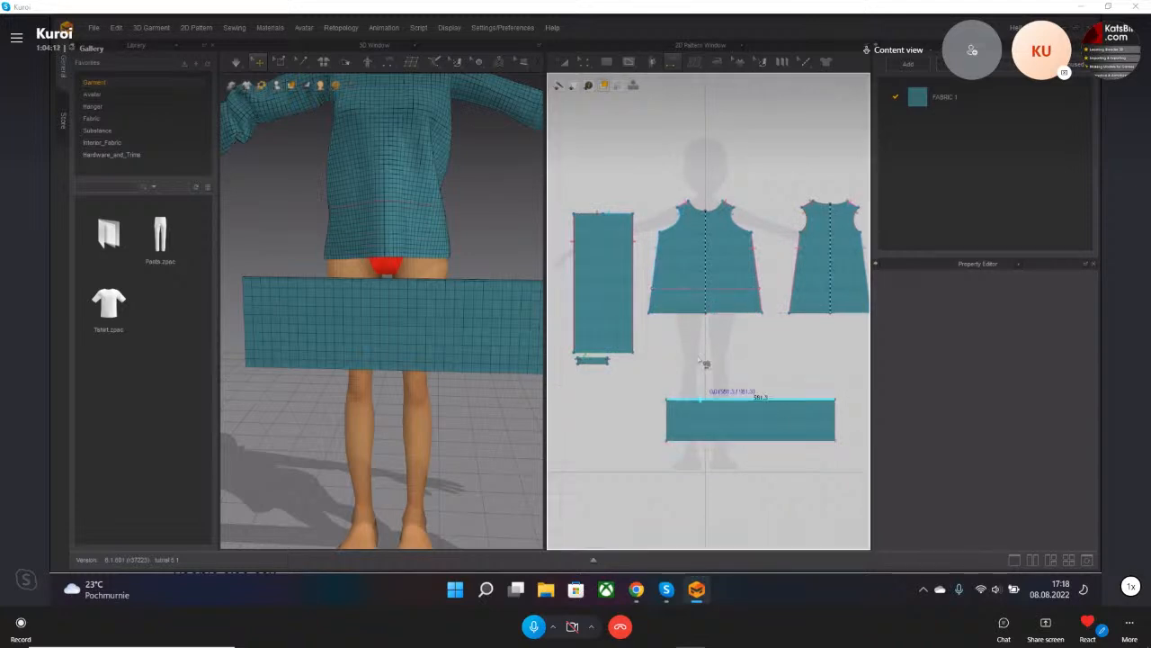
click(671, 293)
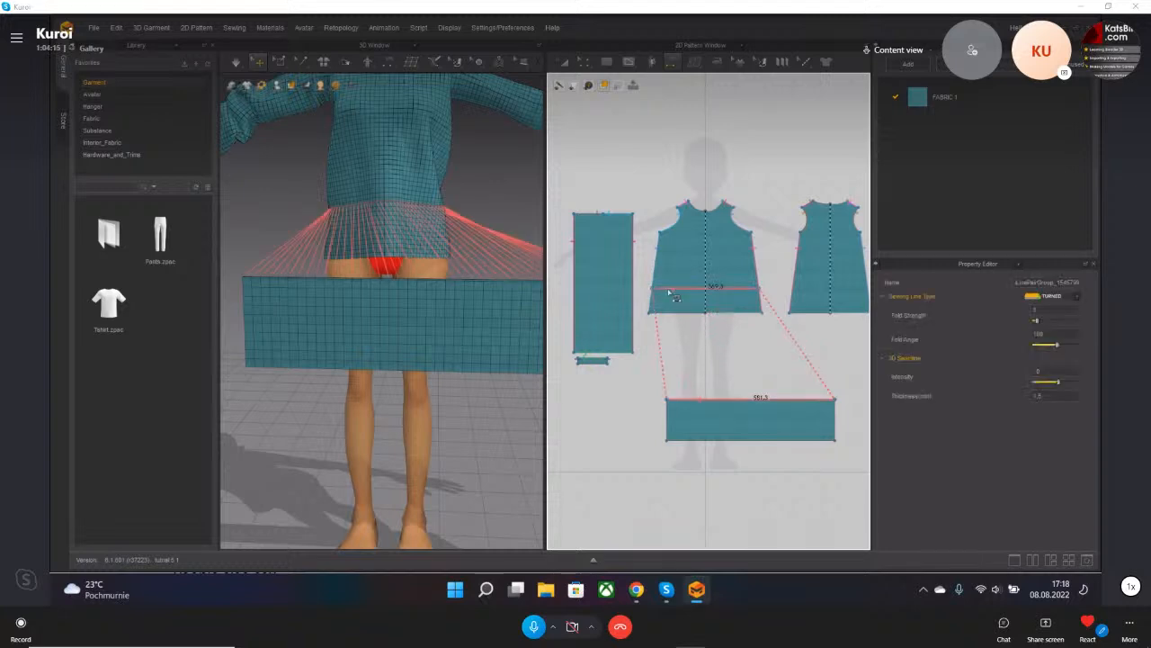
key(space)
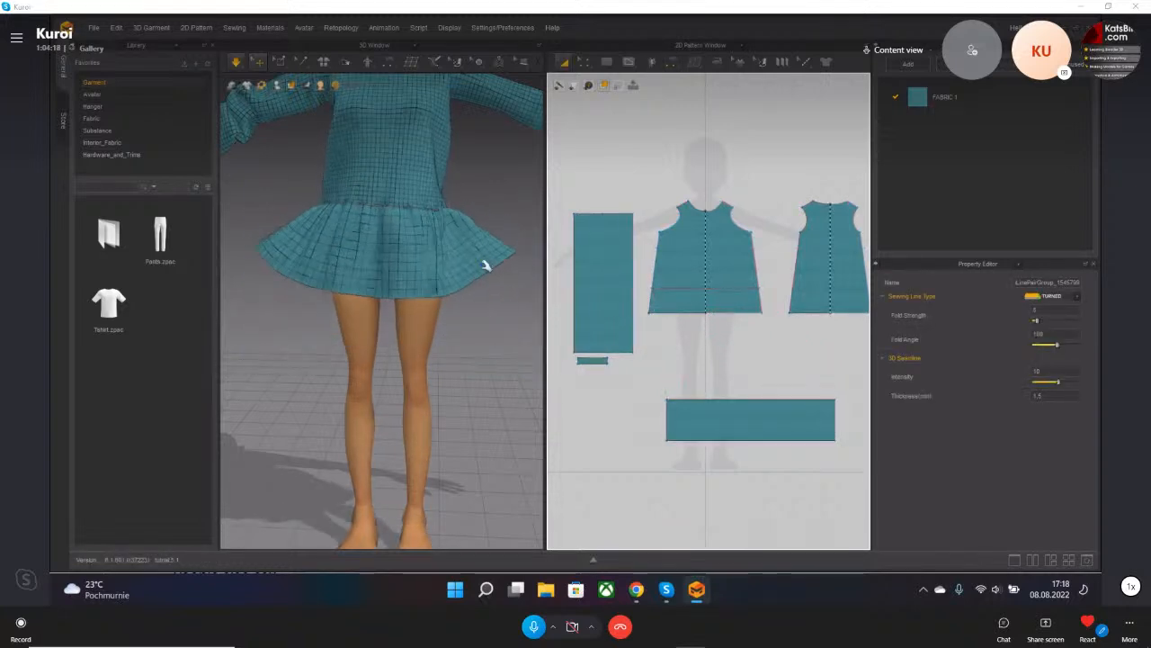
- Shorten the ruffle rectangle to about 71 mm by moving its lower edge upward
click(584, 63)
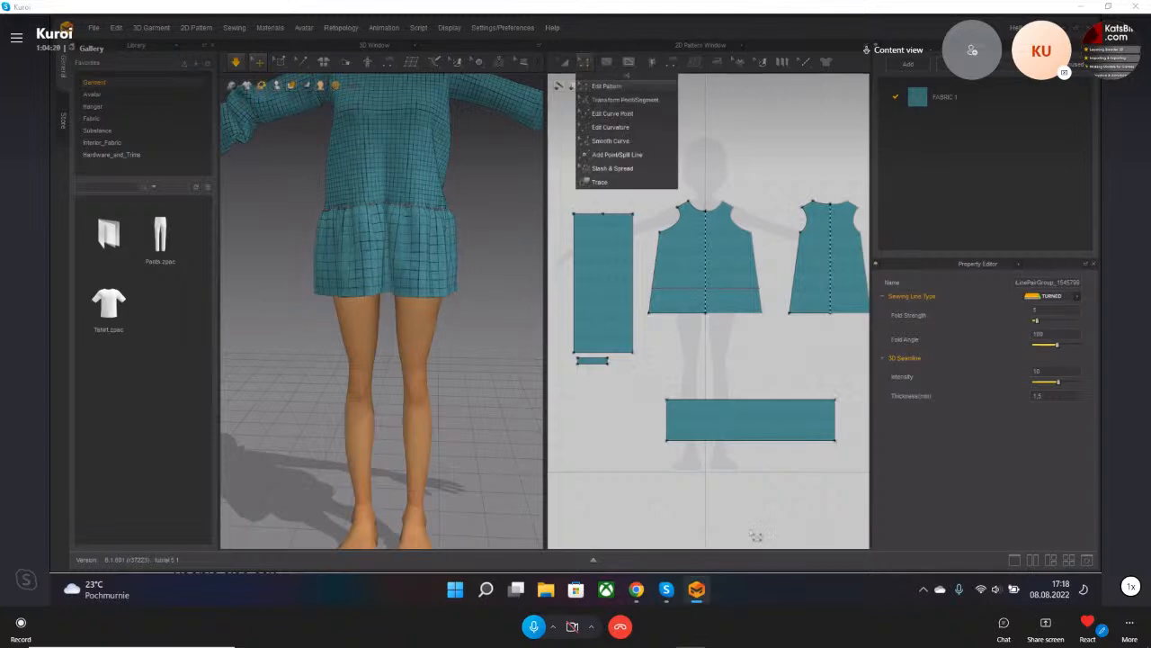
click(750, 445)
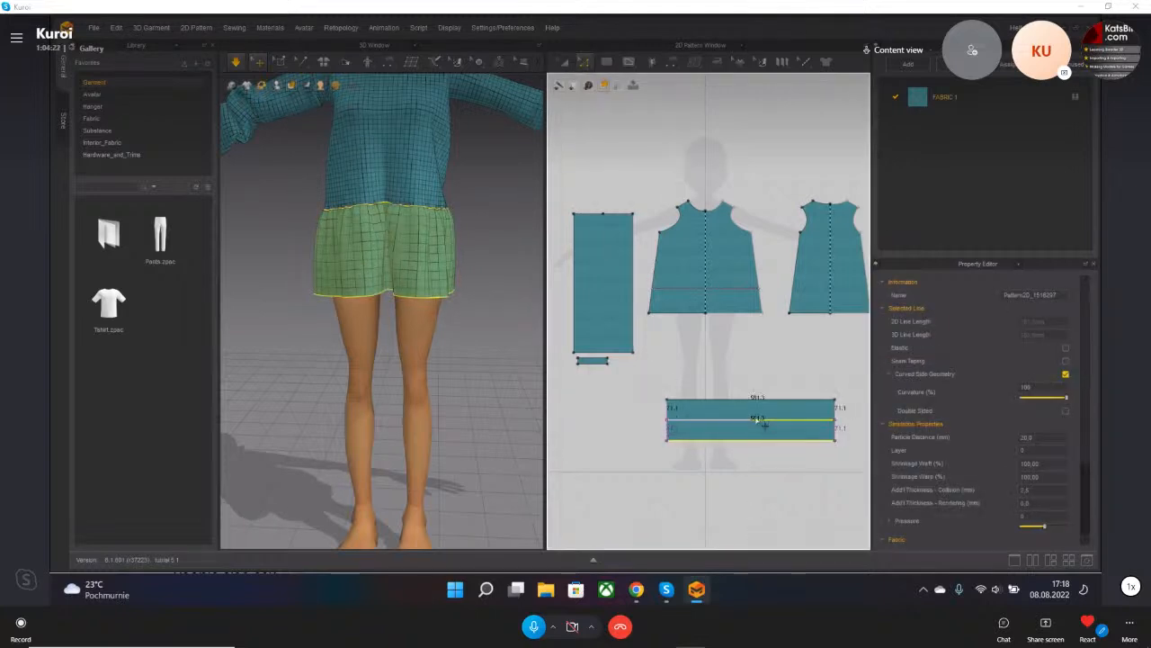
drag(763, 424, 763, 421)
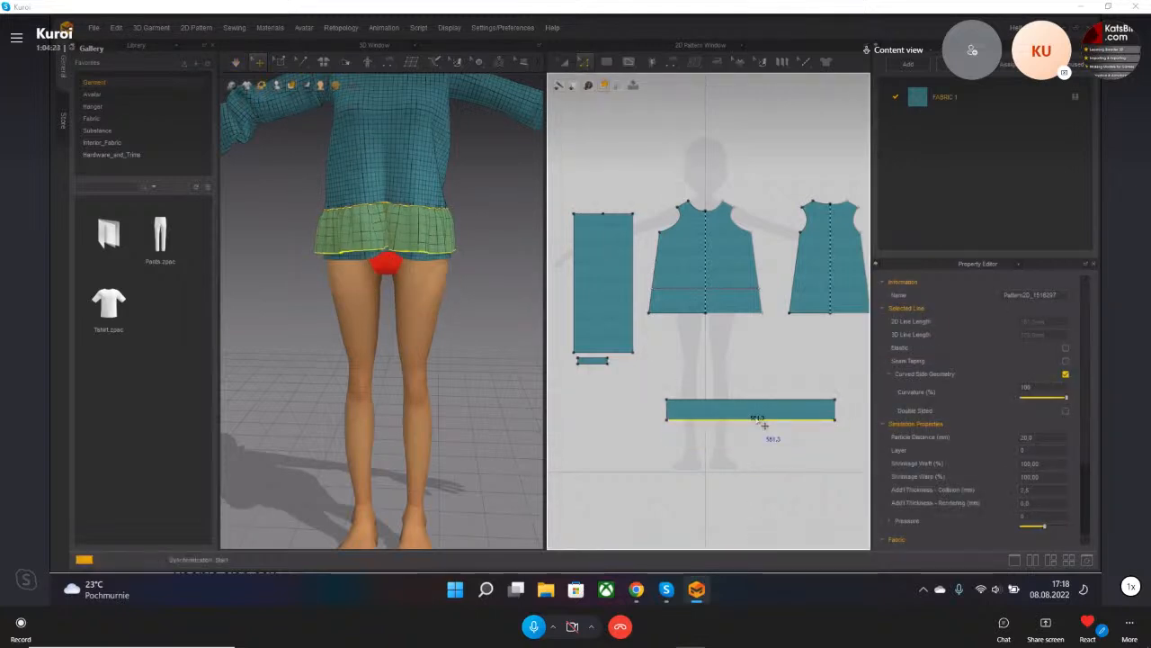
- Pull the shortened ruffle outward over the top's lower front during simulation and let it settle
right_drag(457, 357, 589, 340)
drag(416, 248, 456, 179)
right_drag(480, 277, 432, 239)
key(space)
right_drag(493, 269, 457, 351)
middle_drag(457, 352, 435, 426)
key(space)
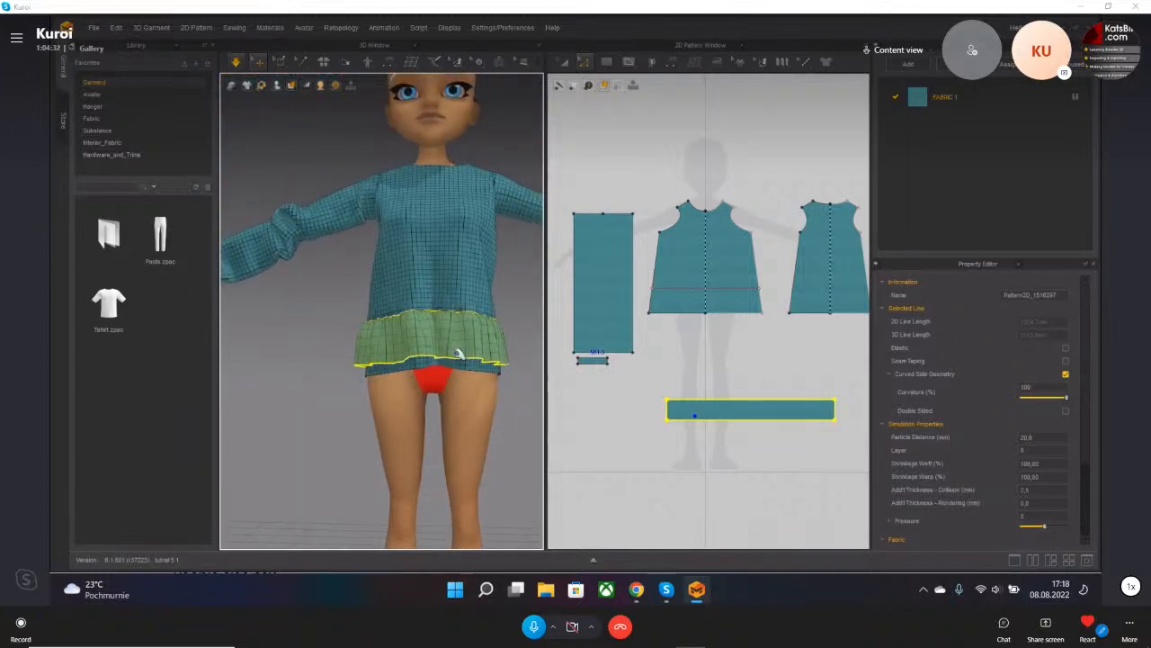
right_drag(451, 348, 455, 369)
middle_drag(465, 370, 455, 400)
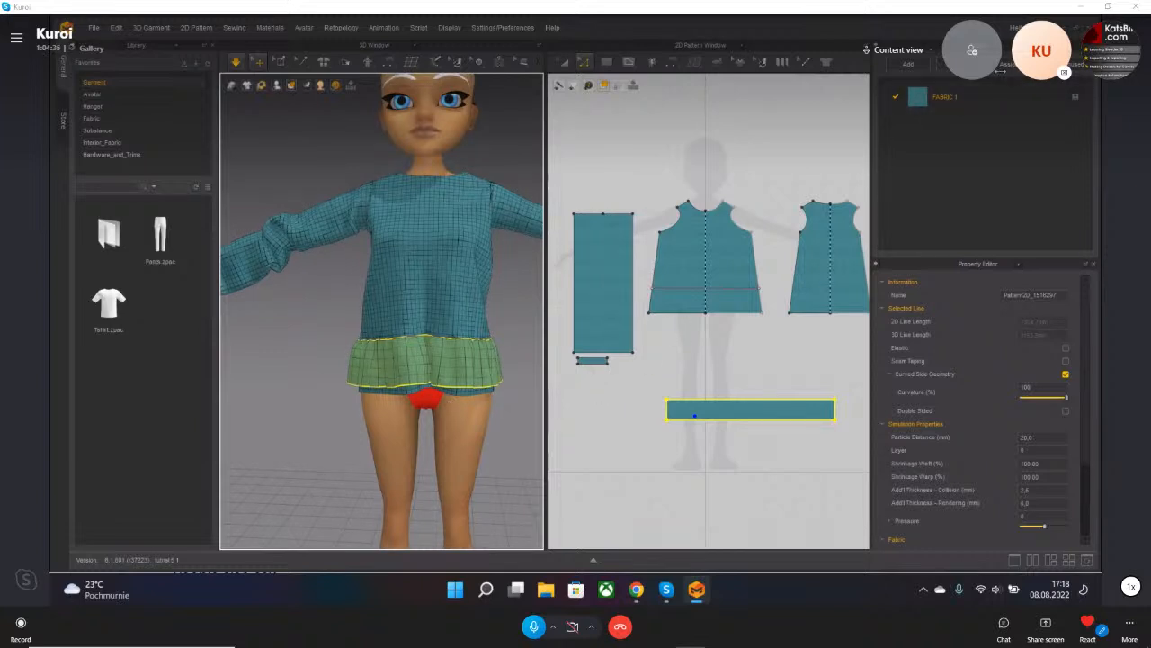
- Add a second fabric to the project and assign FABRIC 2 to the ruffle rectangle
click(908, 64)
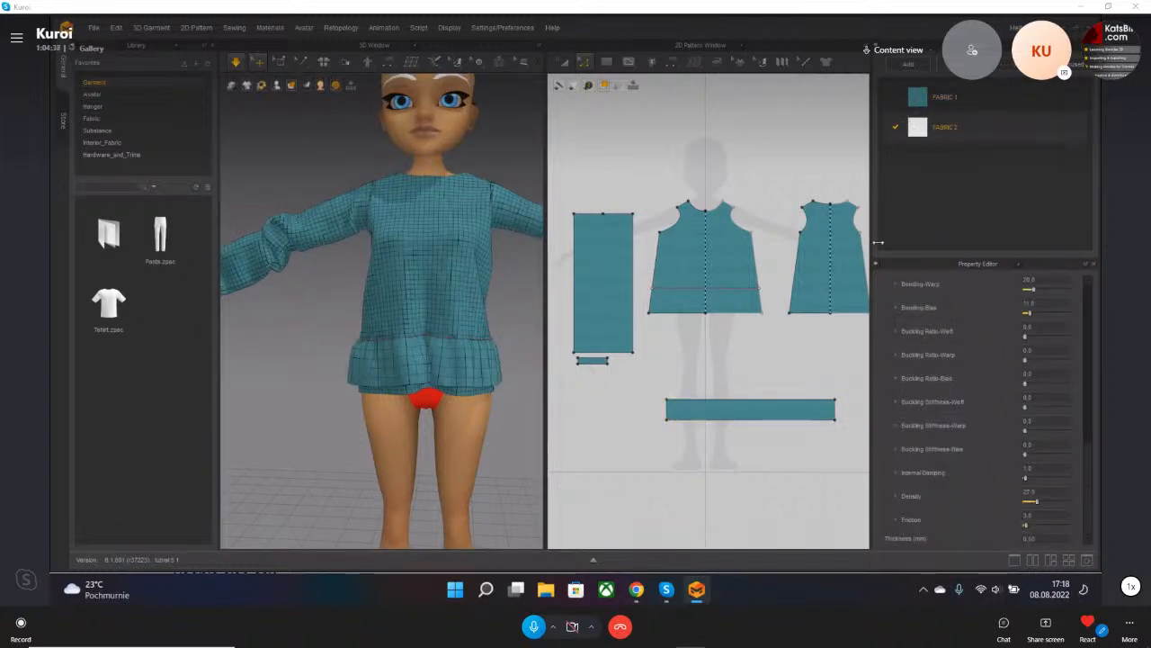
click(564, 61)
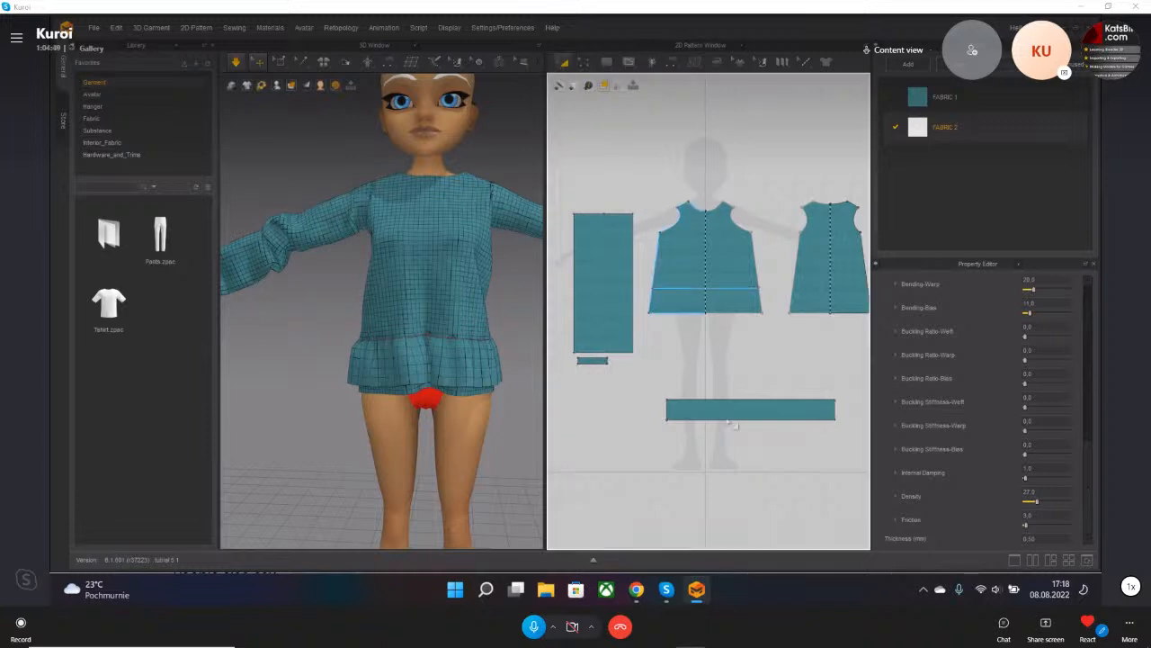
click(731, 409)
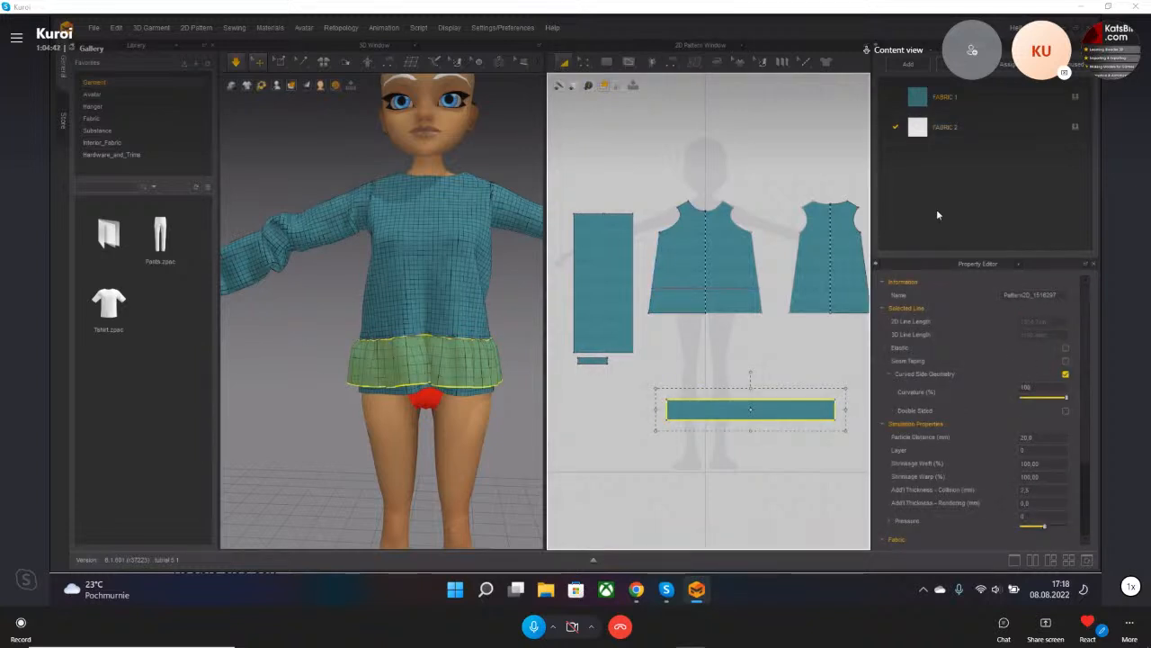
scroll(1082, 409, down, 3)
click(1066, 444)
click(1041, 460)
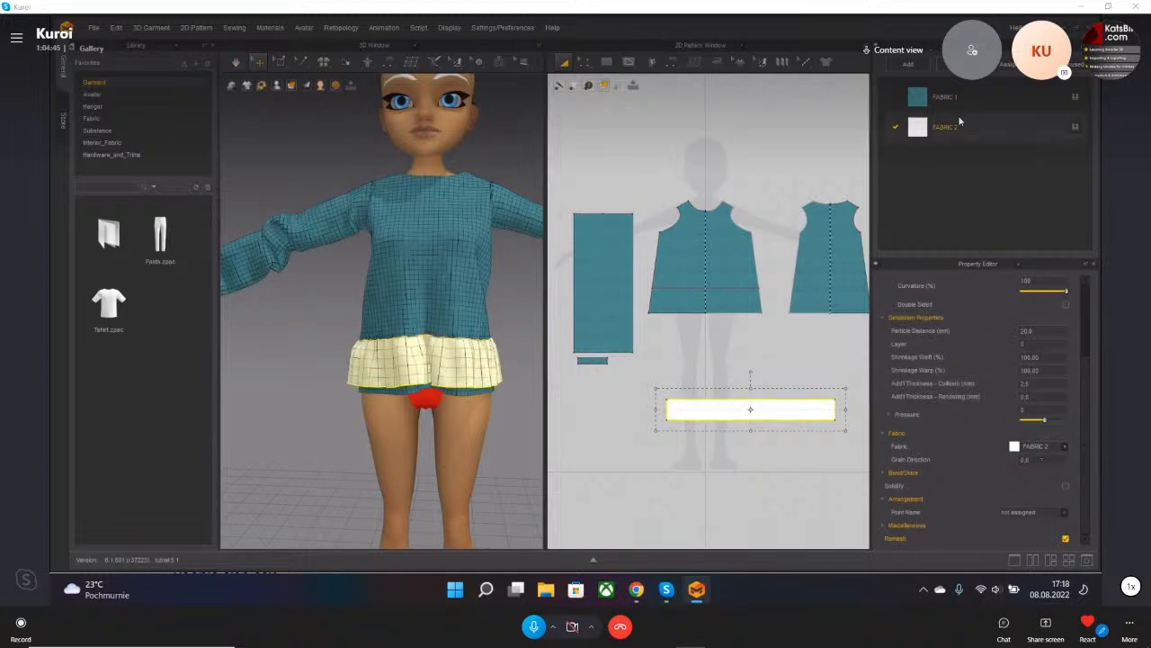
- Apply the Silk_Taffeta physical property preset to FABRIC 2
click(945, 140)
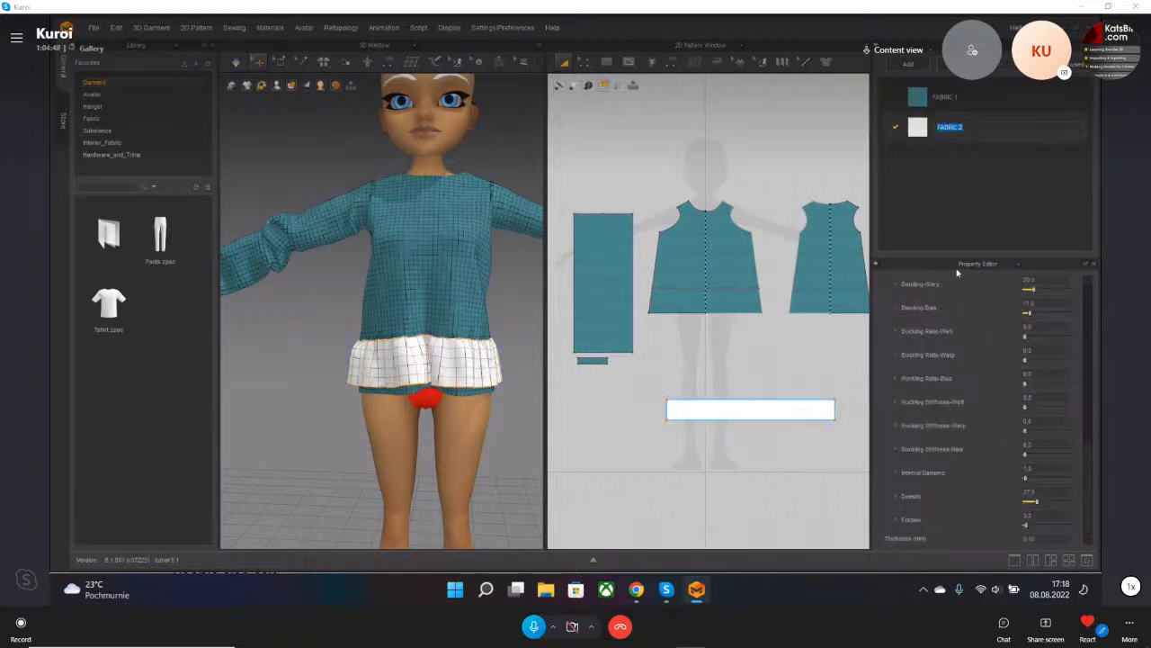
scroll(973, 343, up, 5)
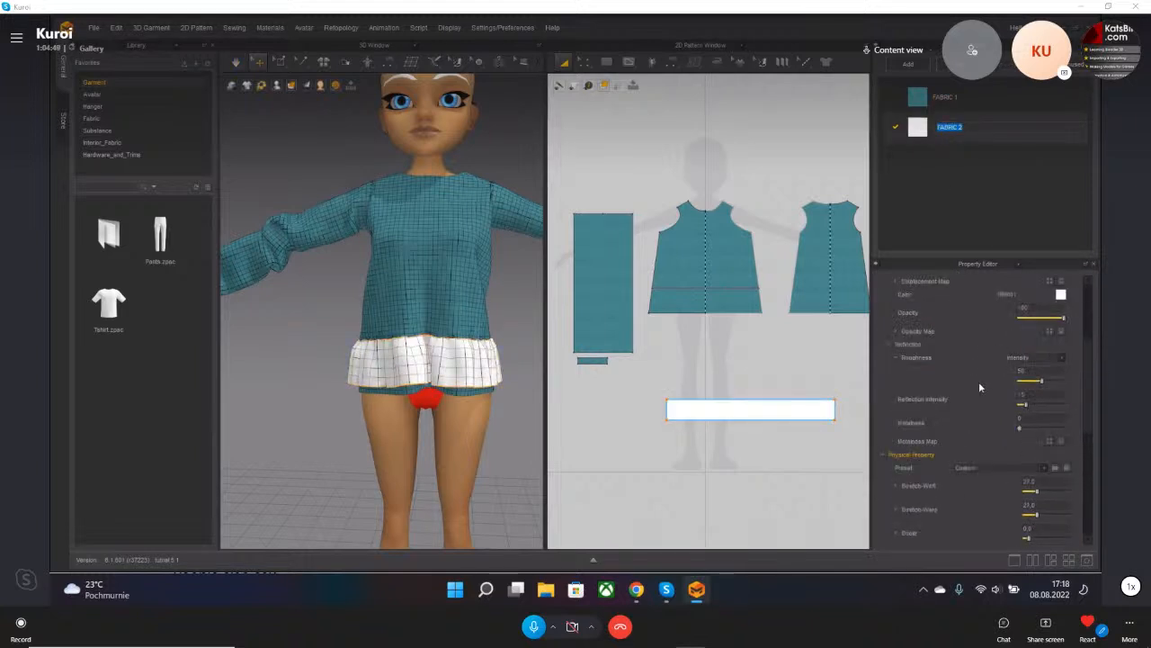
click(1015, 469)
click(995, 497)
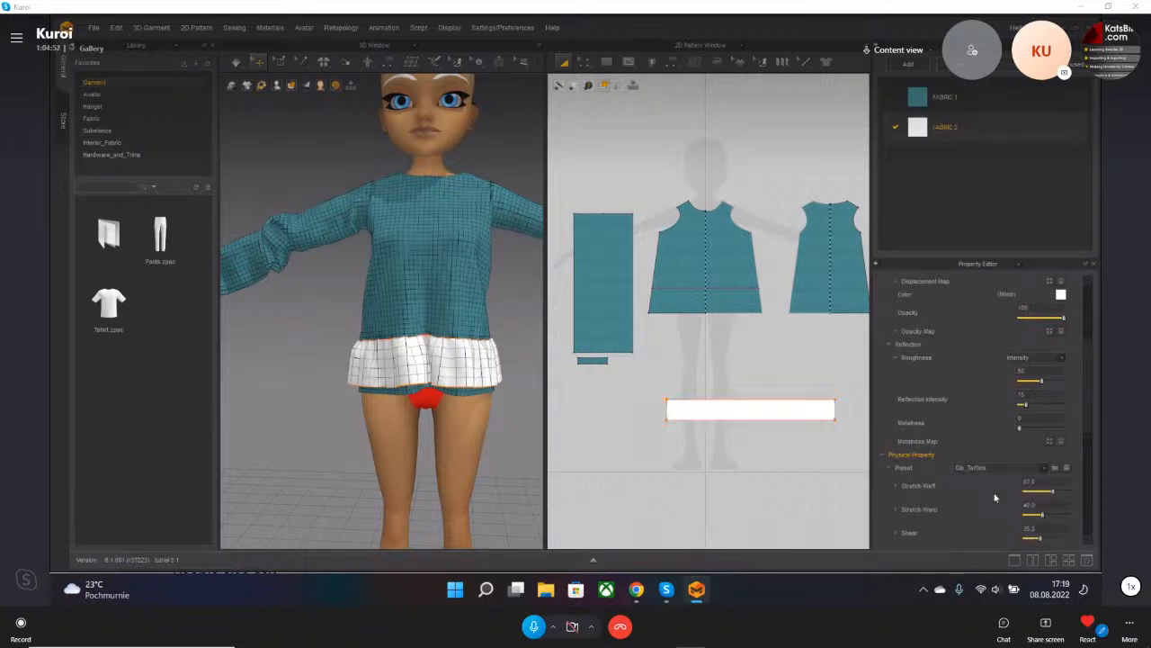
- Try successive physical property presets for FABRIC 2 on the simulated ruffle and settle on Knit_Terry
click(758, 406)
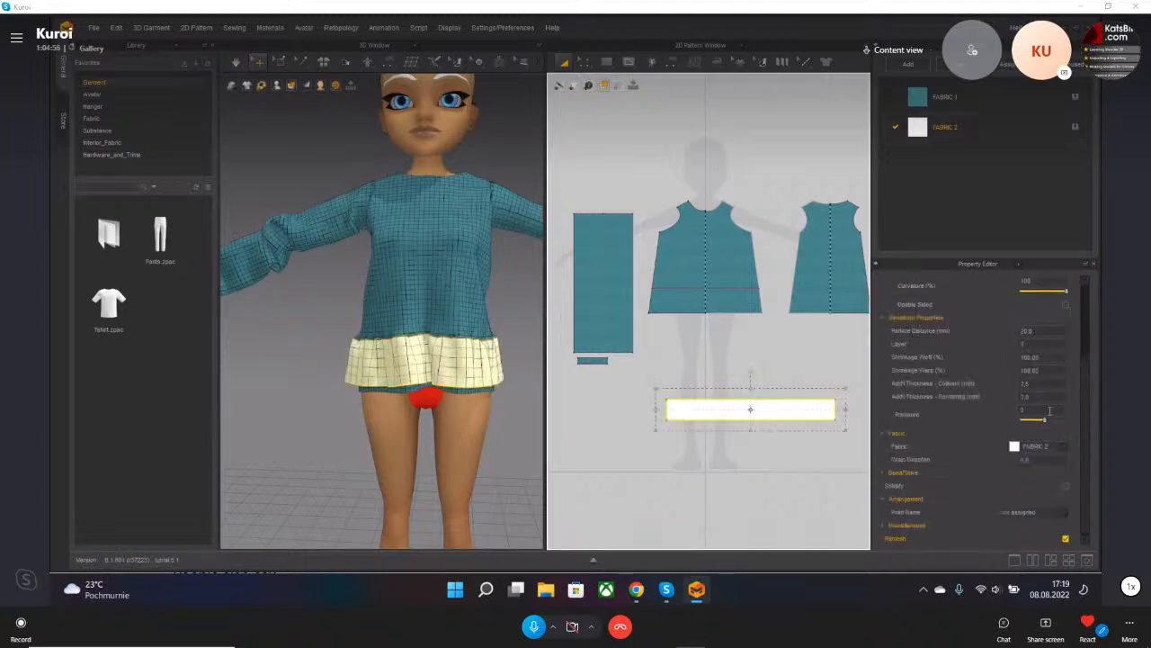
double_click(942, 133)
scroll(995, 498, down, 5)
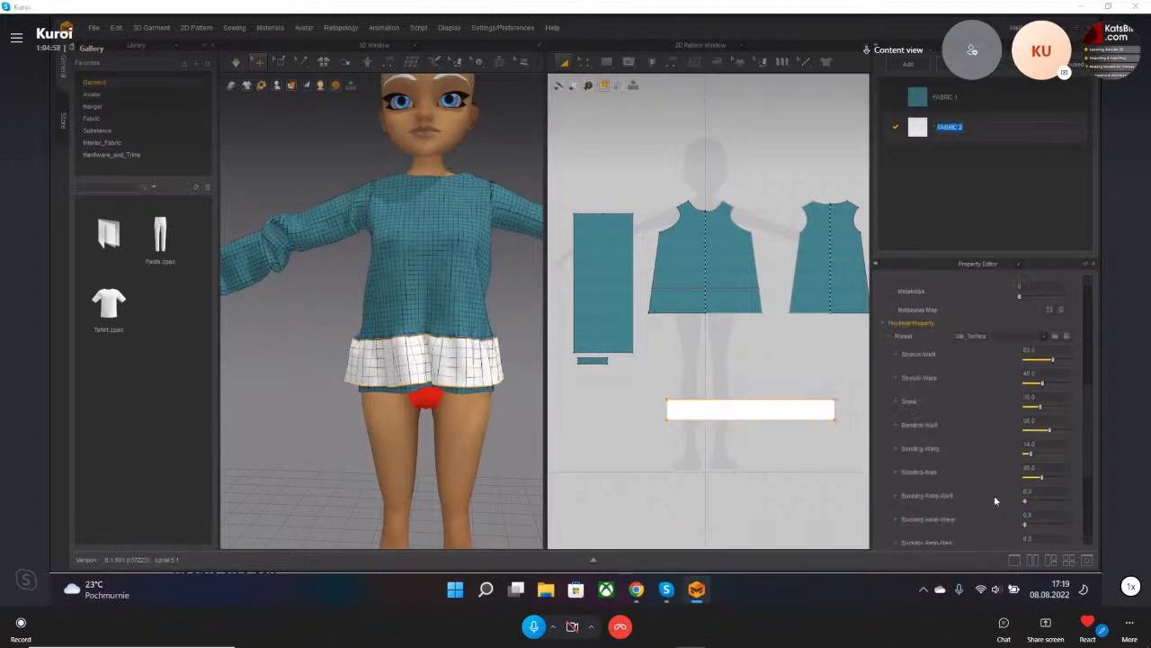
scroll(994, 481, up, 3)
scroll(903, 369, up, 3)
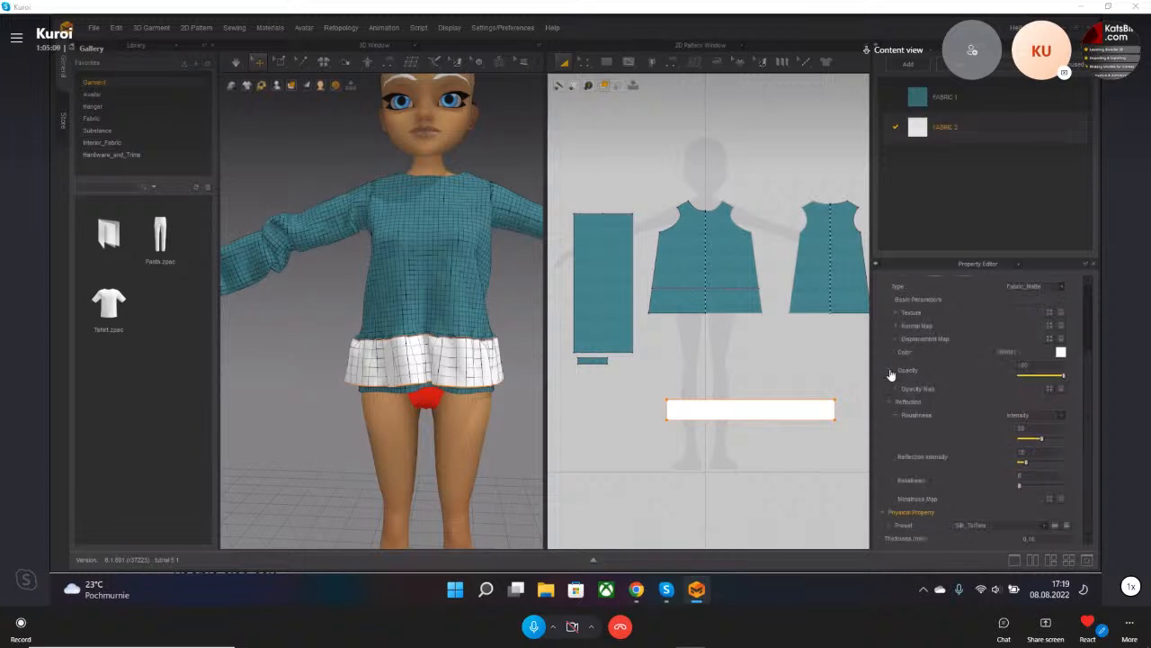
click(983, 524)
click(985, 485)
key(Down)
key(Down)
key(Down)
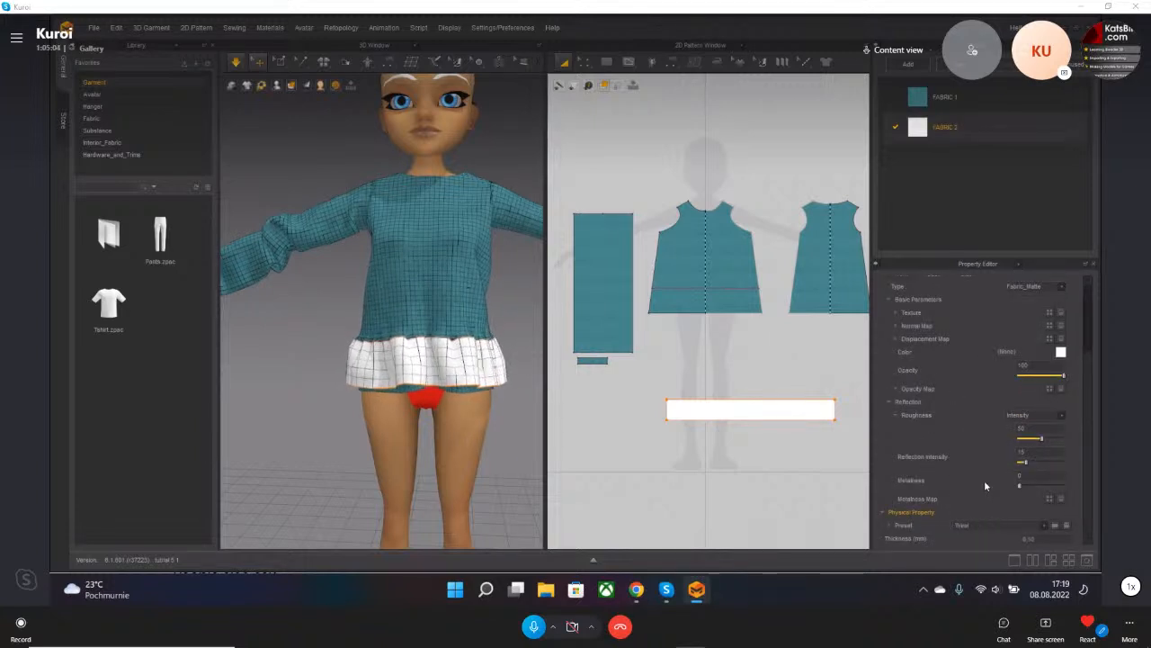
key(Down)
key(Down)
key(Down)
key(Down)
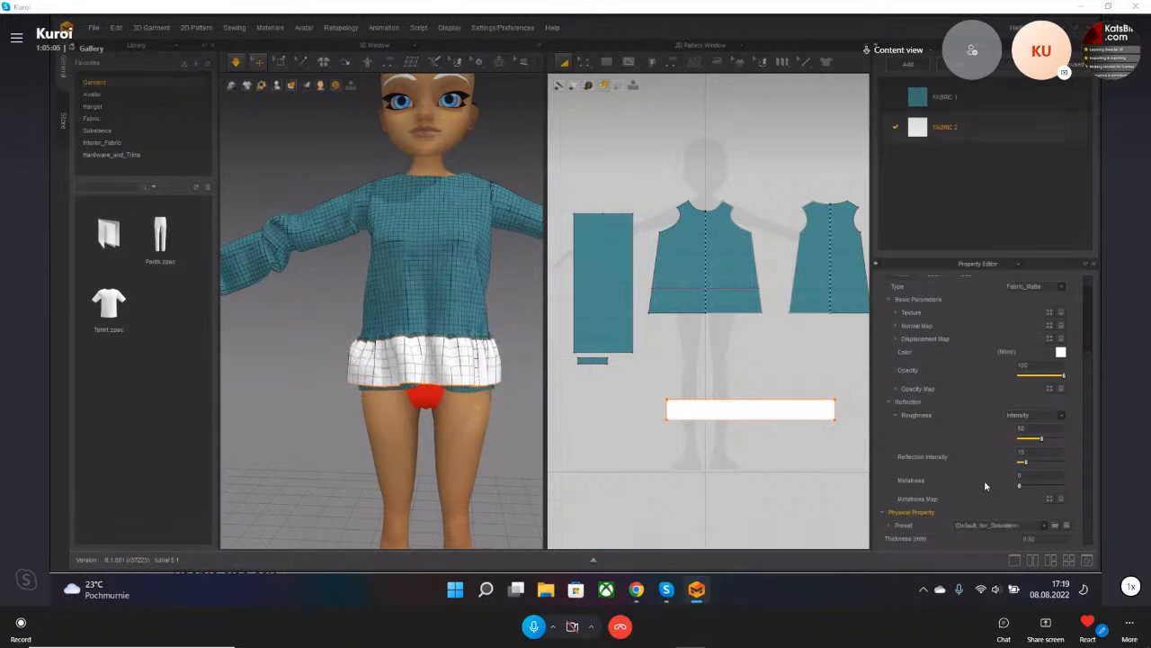
key(Down)
key(Down)
key(Down)
key(Down)
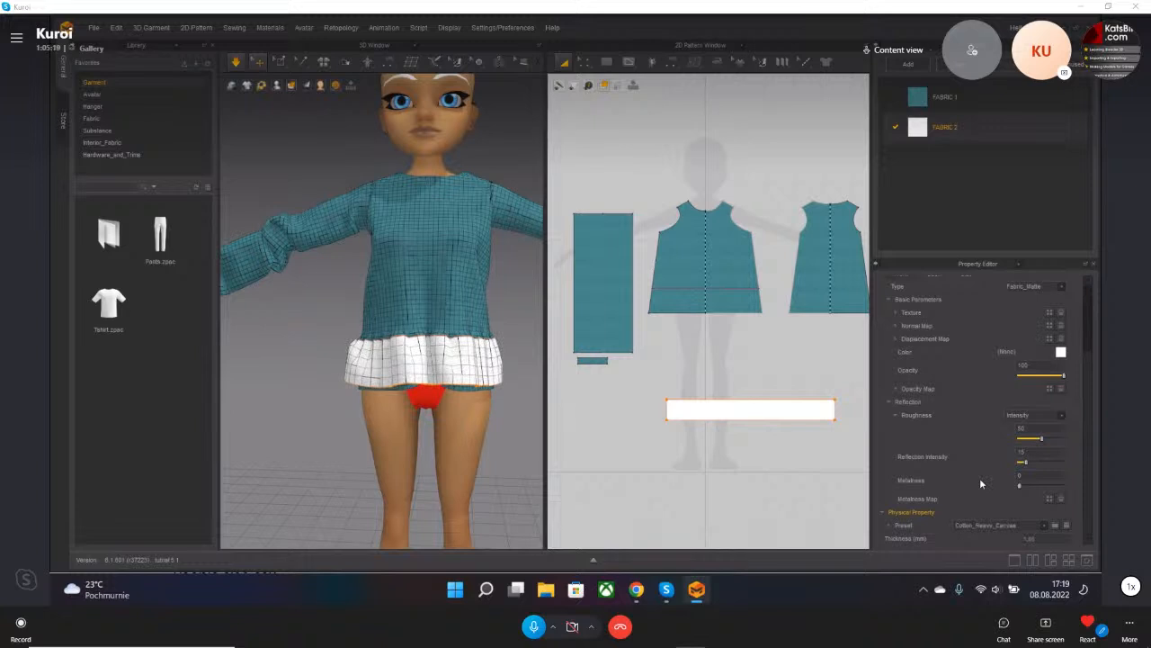
key(Down)
key(Down)
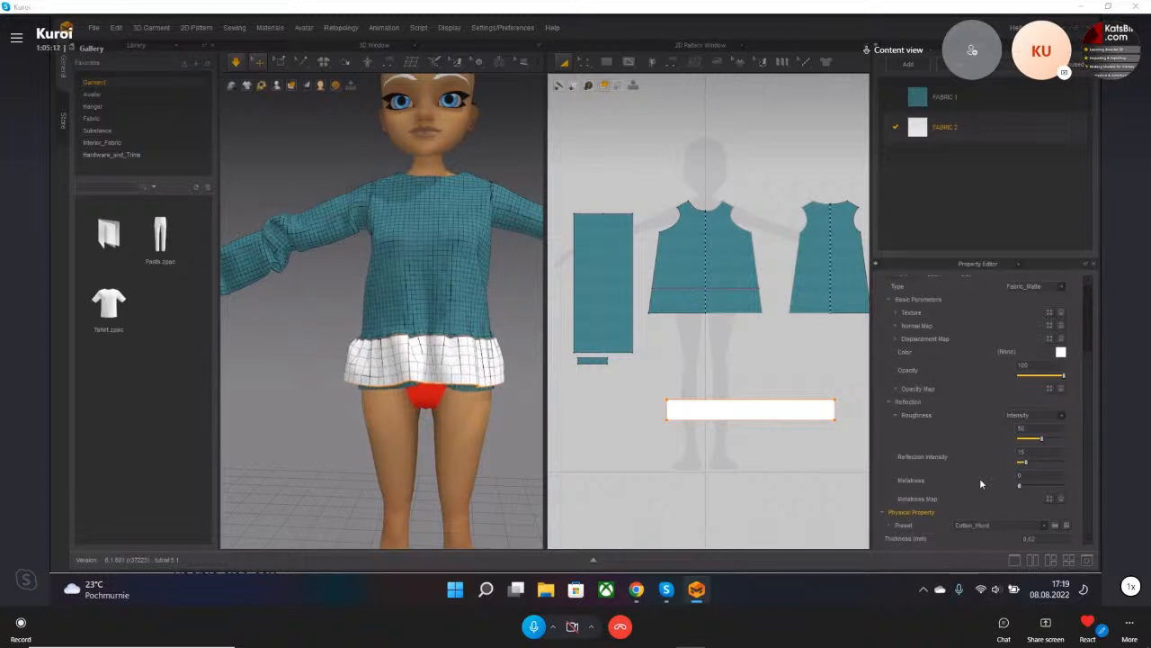
key(Down)
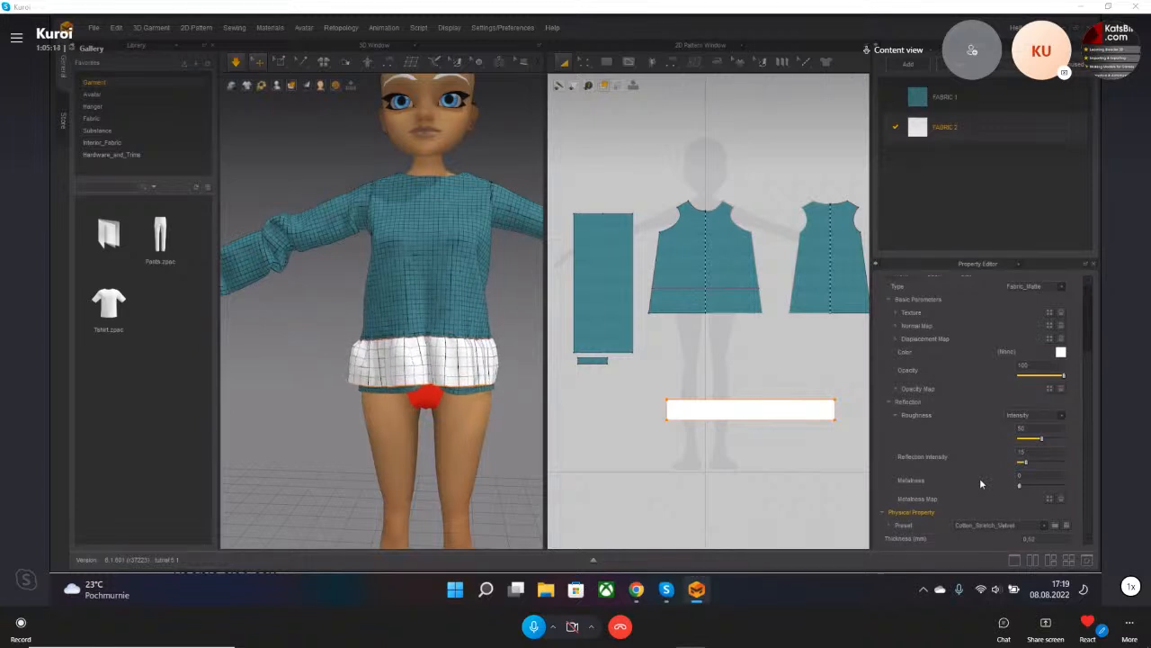
key(Down)
key(Down)
key(Down)
key(Down)
key(Down)
key(Down)
key(Down)
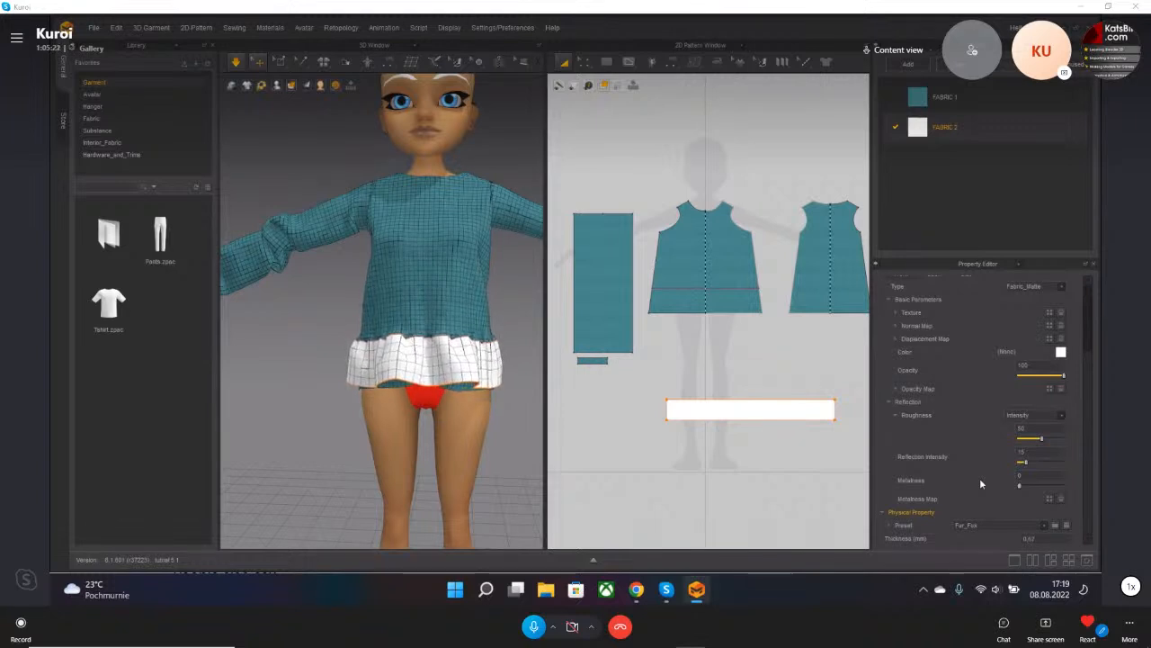
key(Down)
key(Down)
key(Down)
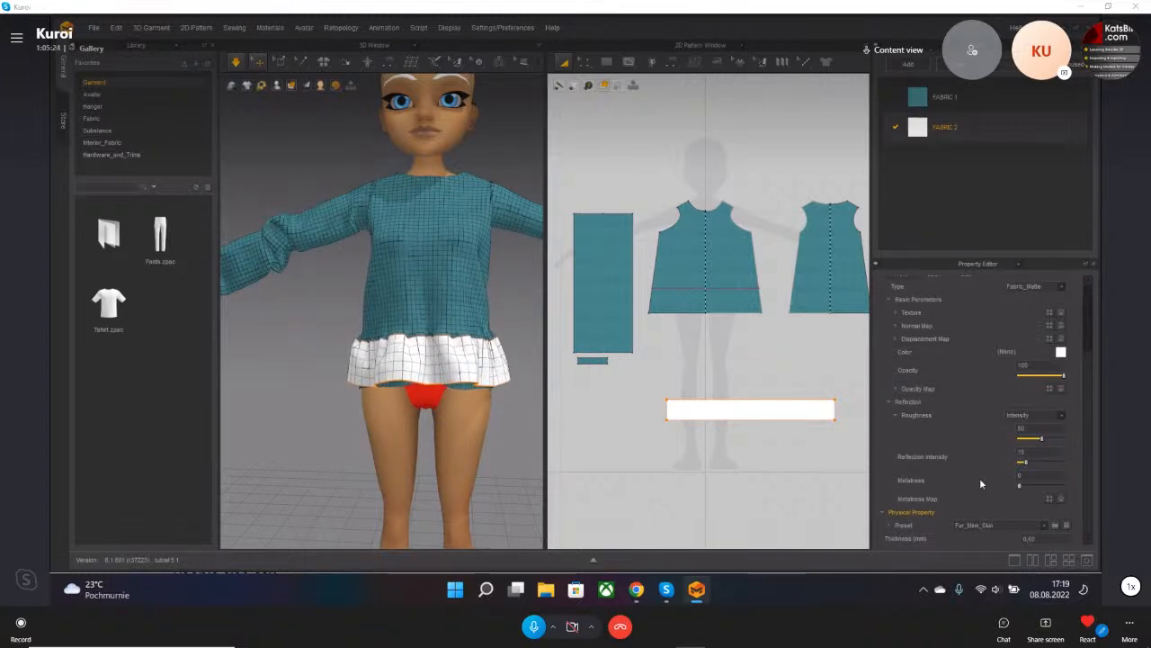
key(Down)
key(Down)
key(Down)
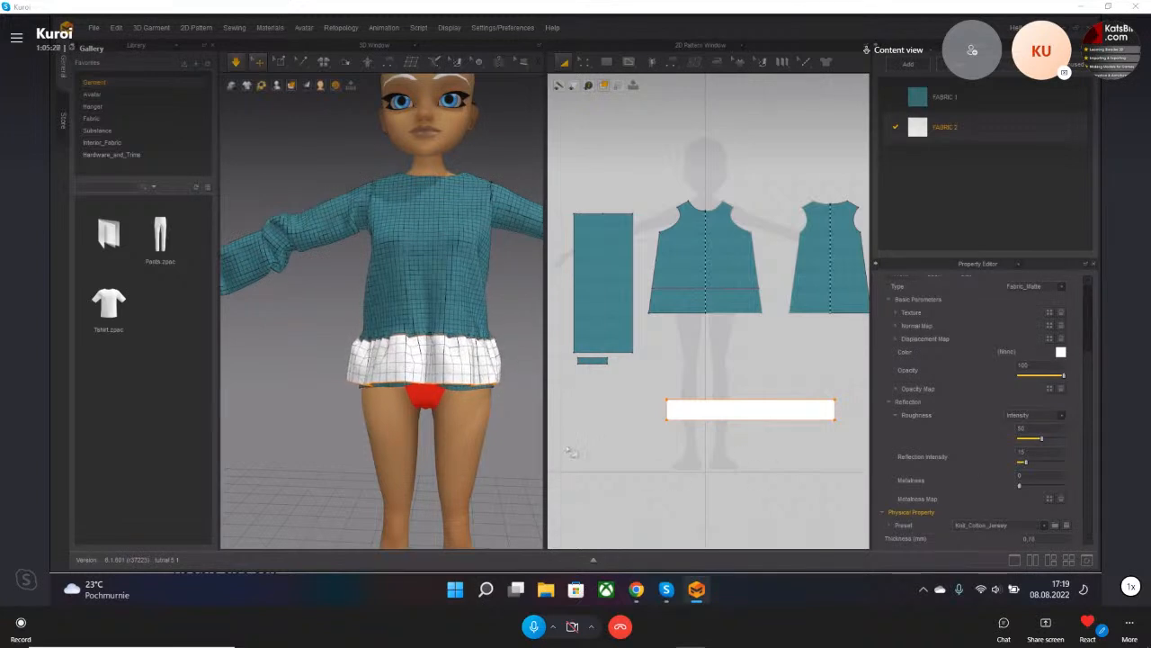
key(Down)
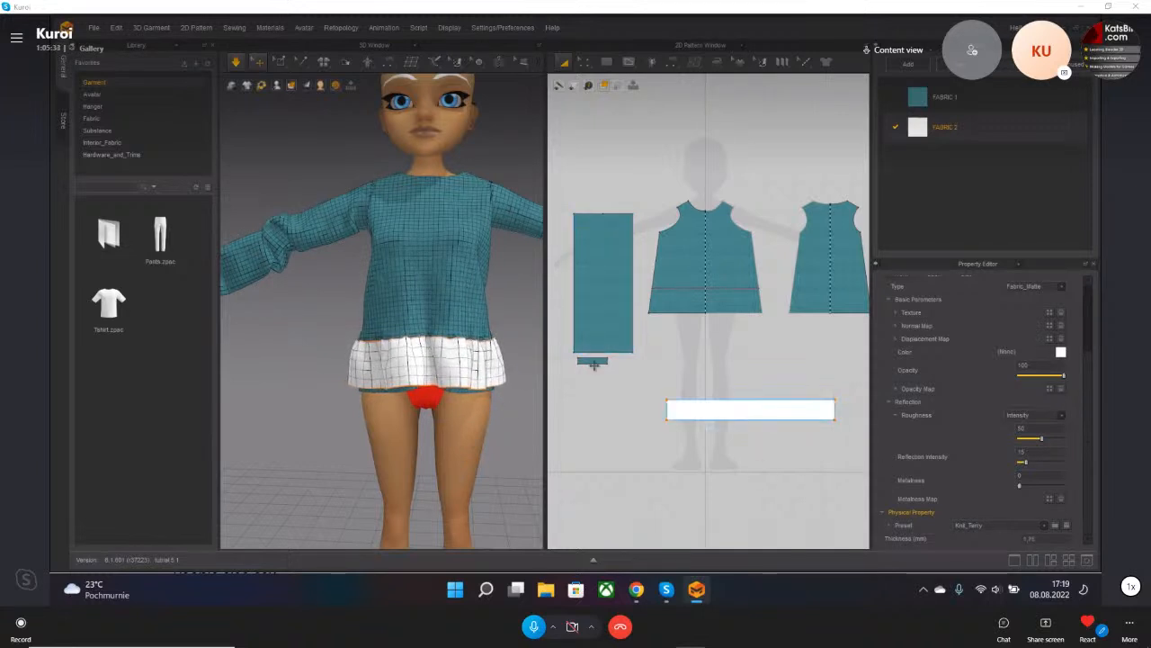
- Shorten the ruffle rectangle further by raising its lower edge and widen it to about 750 mm
click(584, 61)
click(750, 416)
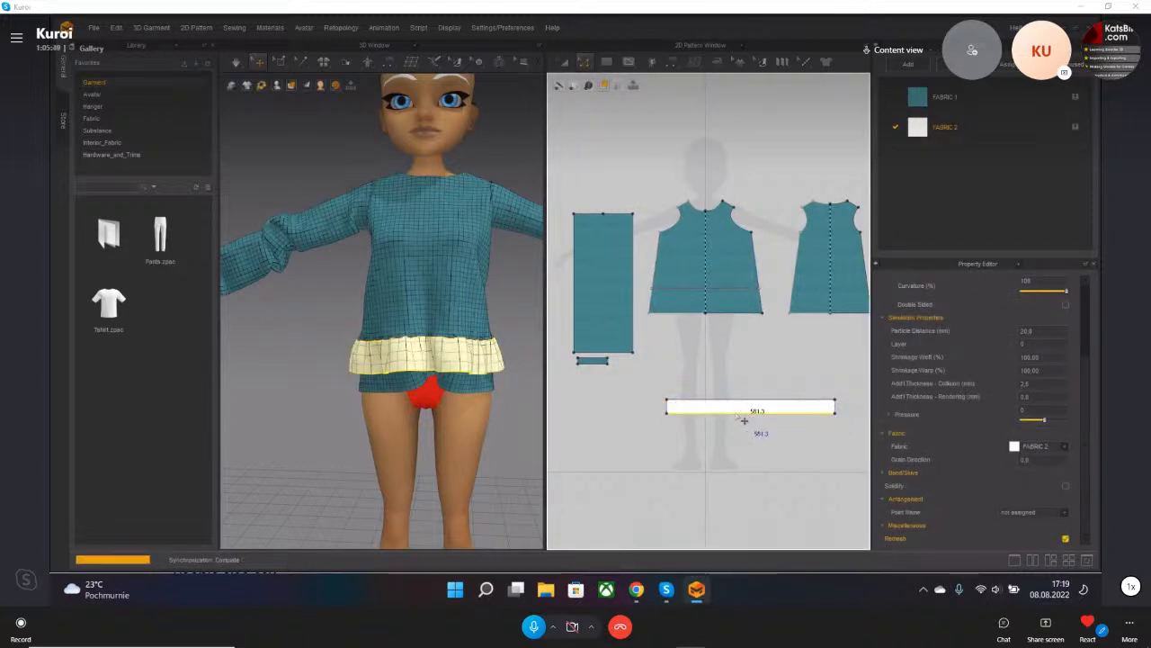
drag(670, 409, 566, 416)
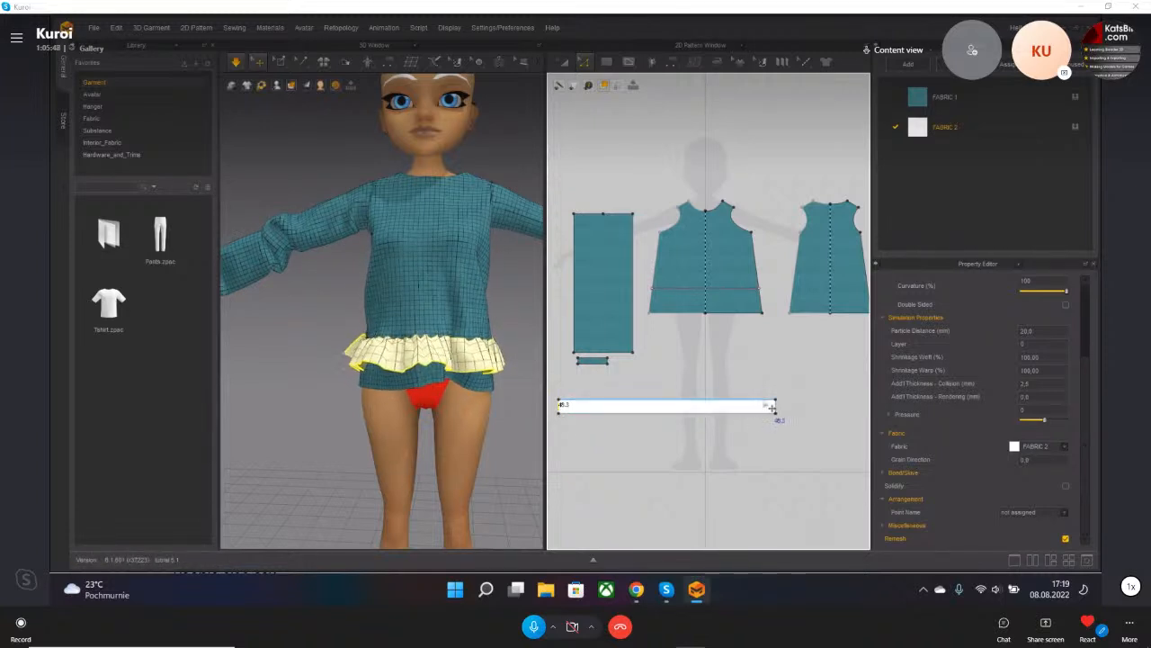
- Set the widened ruffle rectangle's particle distance to 10 mm
key(a)
click(693, 404)
double_click(1025, 331)
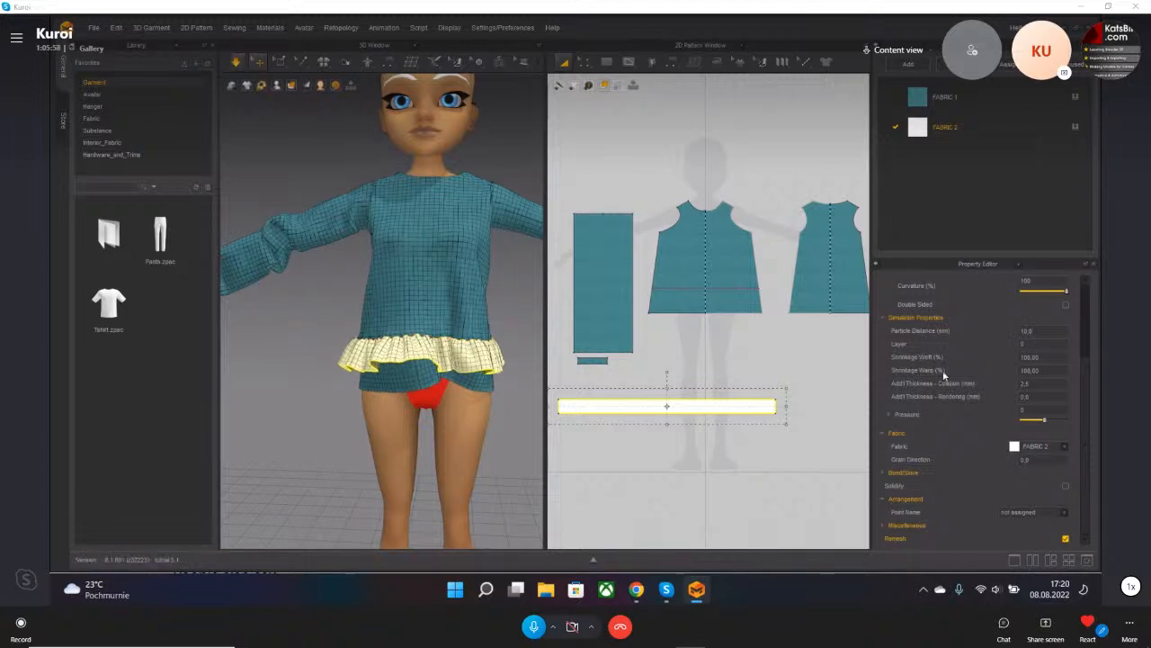
- Examine the ruffle's gathers and drape on the top's lower front up close and from different angles
right_drag(458, 438, 908, 434)
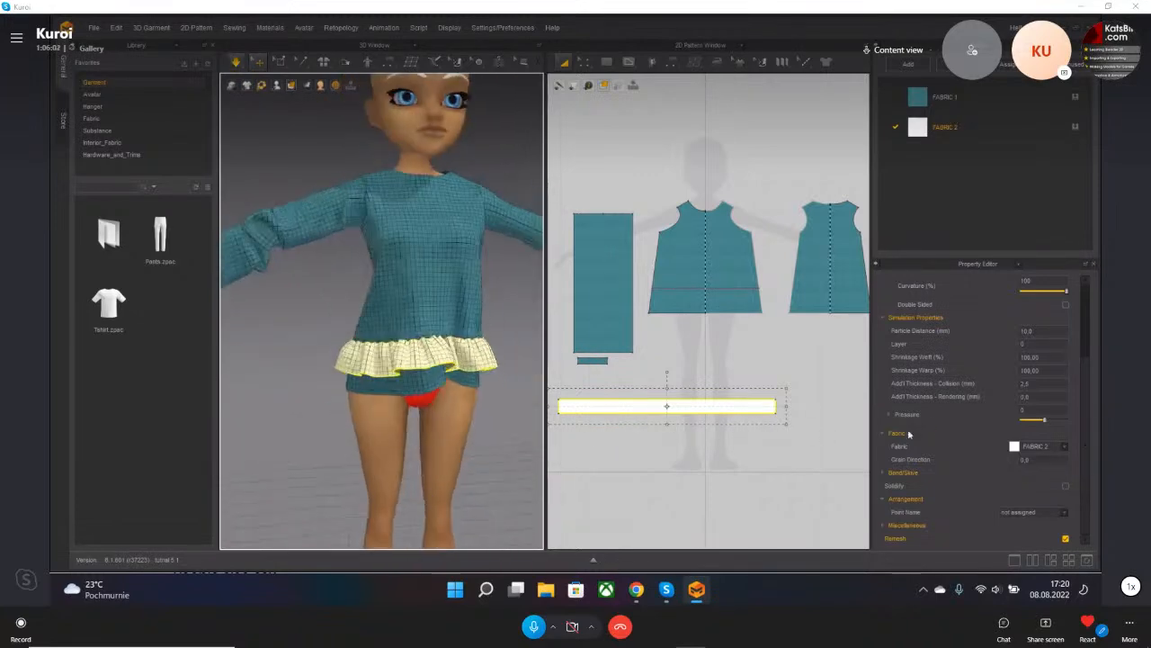
scroll(463, 415, up, 6)
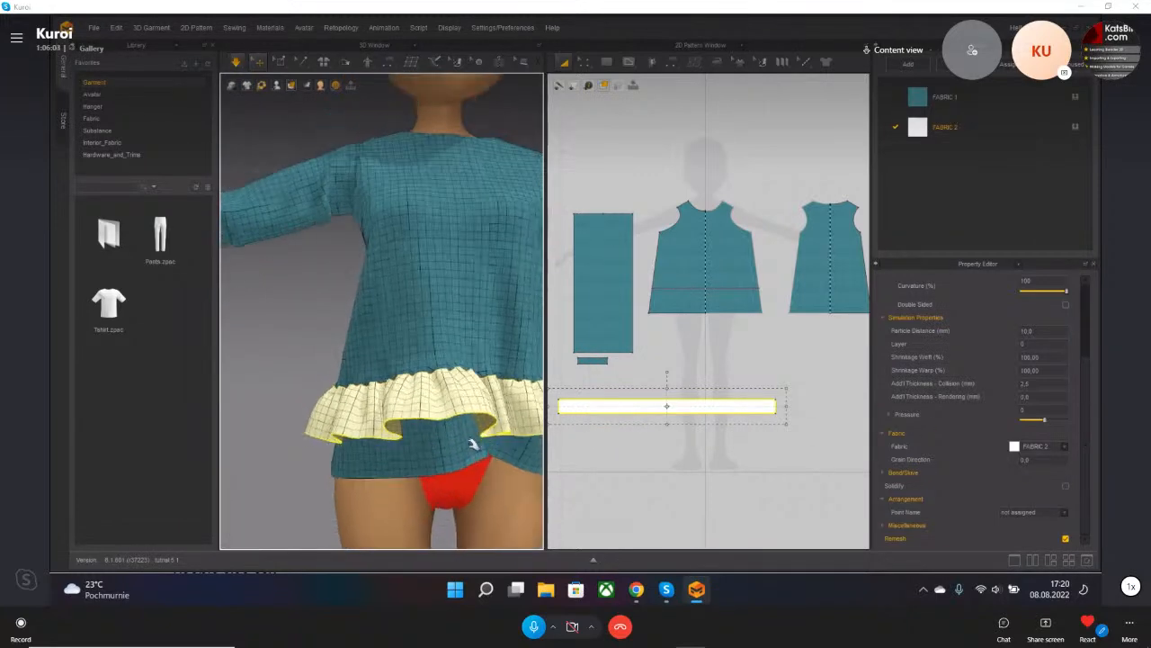
middle_drag(432, 480, 397, 413)
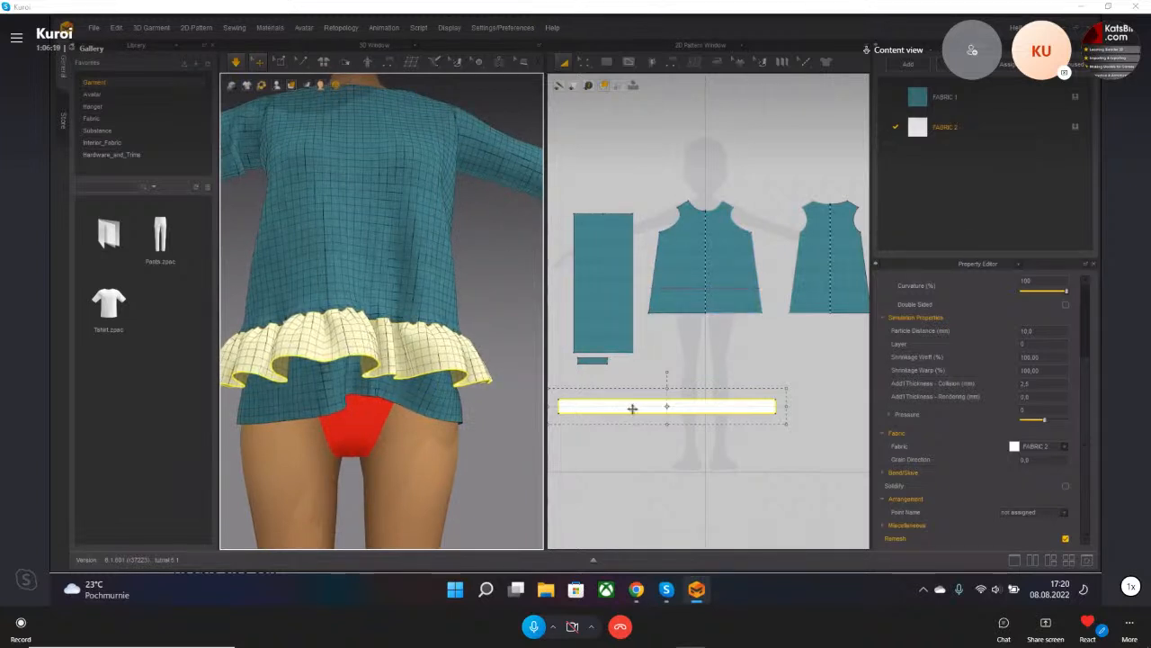
right_drag(325, 317, 339, 344)
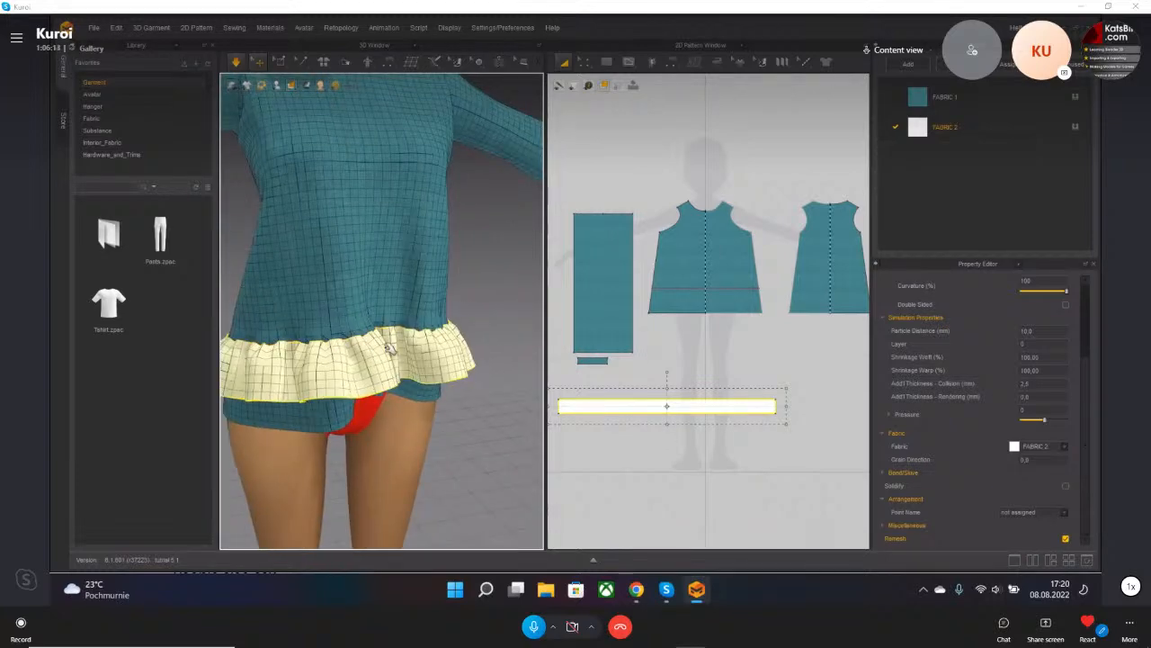
middle_drag(389, 348, 397, 433)
scroll(397, 405, down, 4)
right_drag(398, 386, 415, 384)
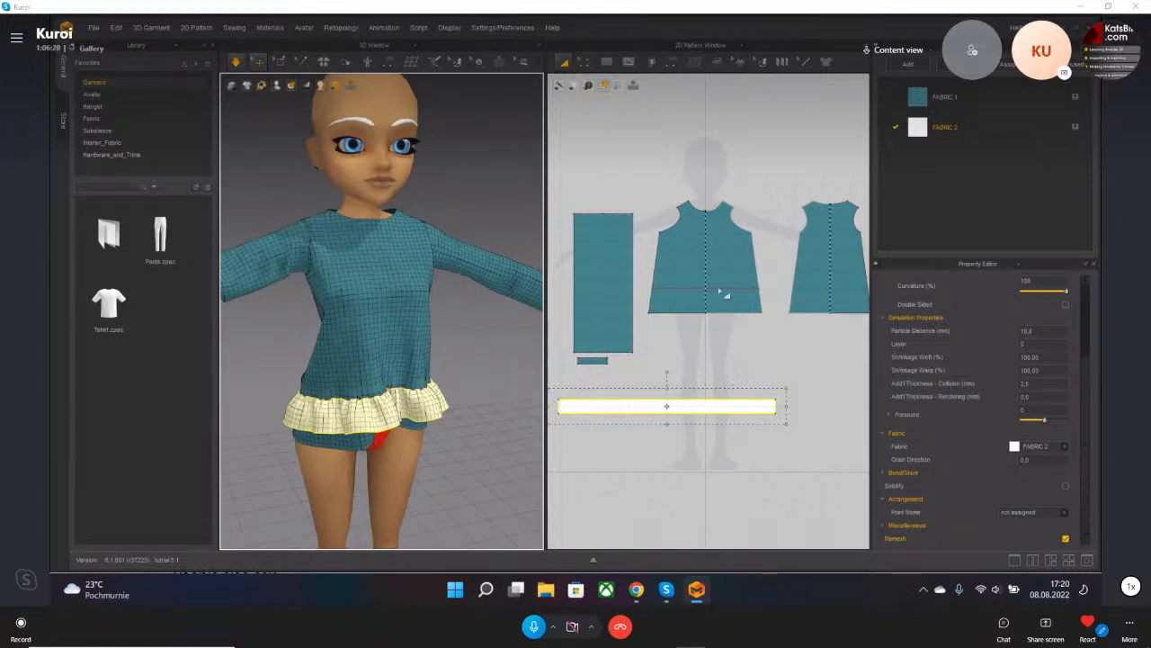
- Duplicate the ruffle rectangle and place the copy just below the original in the 2D pattern
click(585, 63)
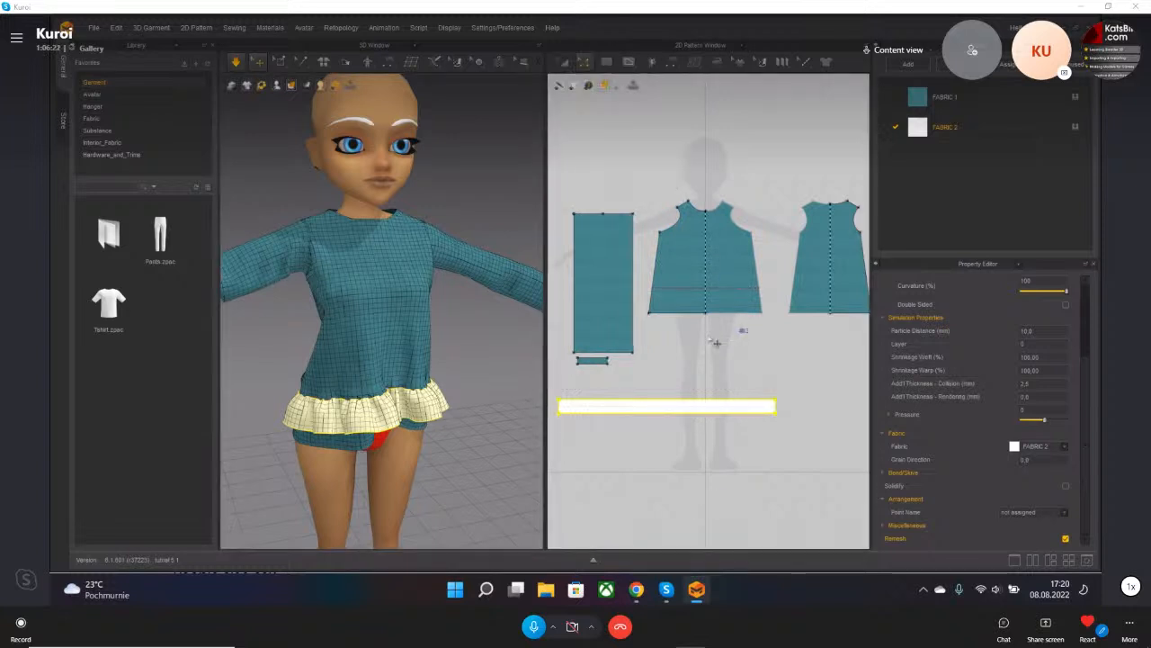
click(565, 63)
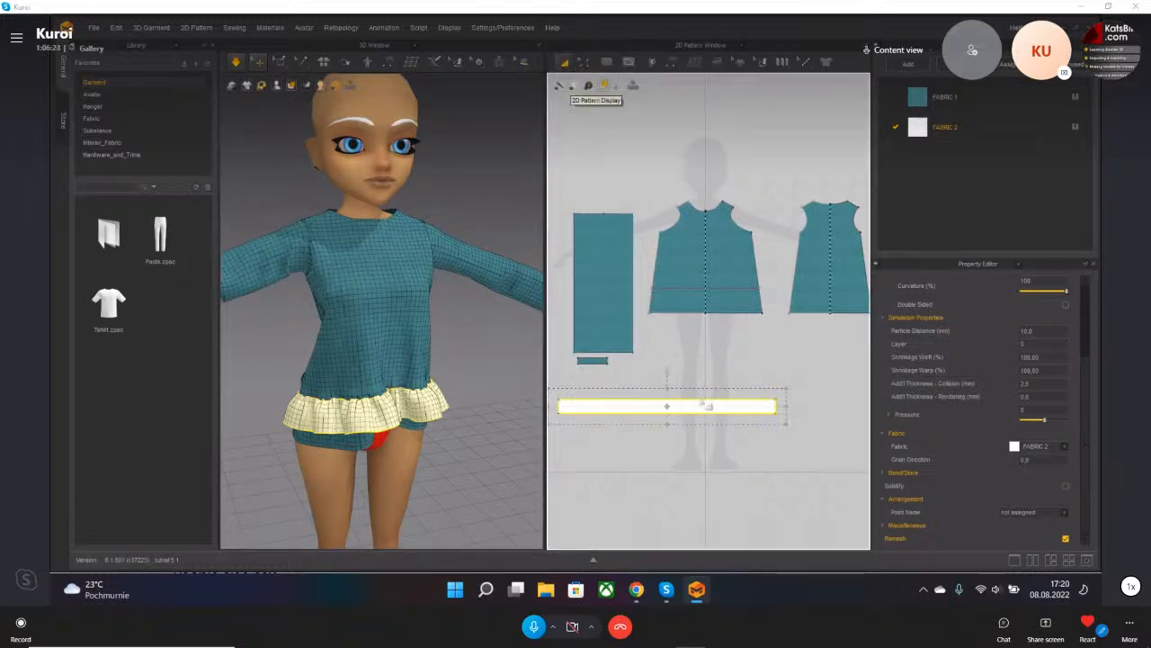
drag(699, 399, 686, 462)
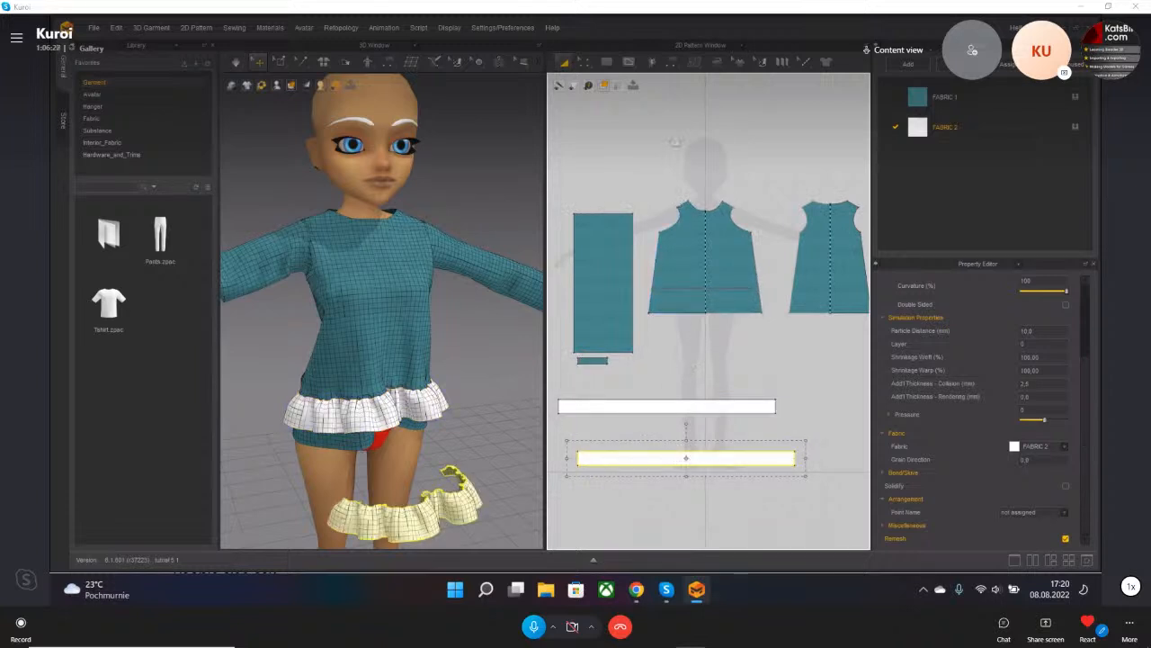
- Draw a horizontal internal line about 352 mm long across the front panel, above the existing internal line
click(630, 63)
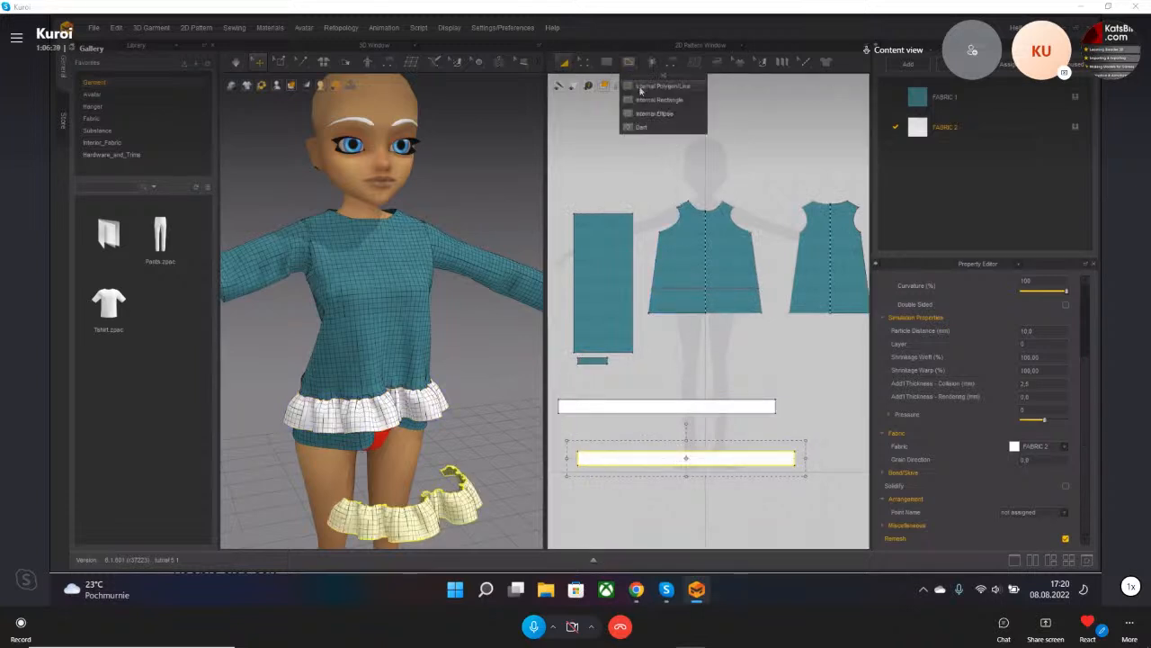
click(640, 90)
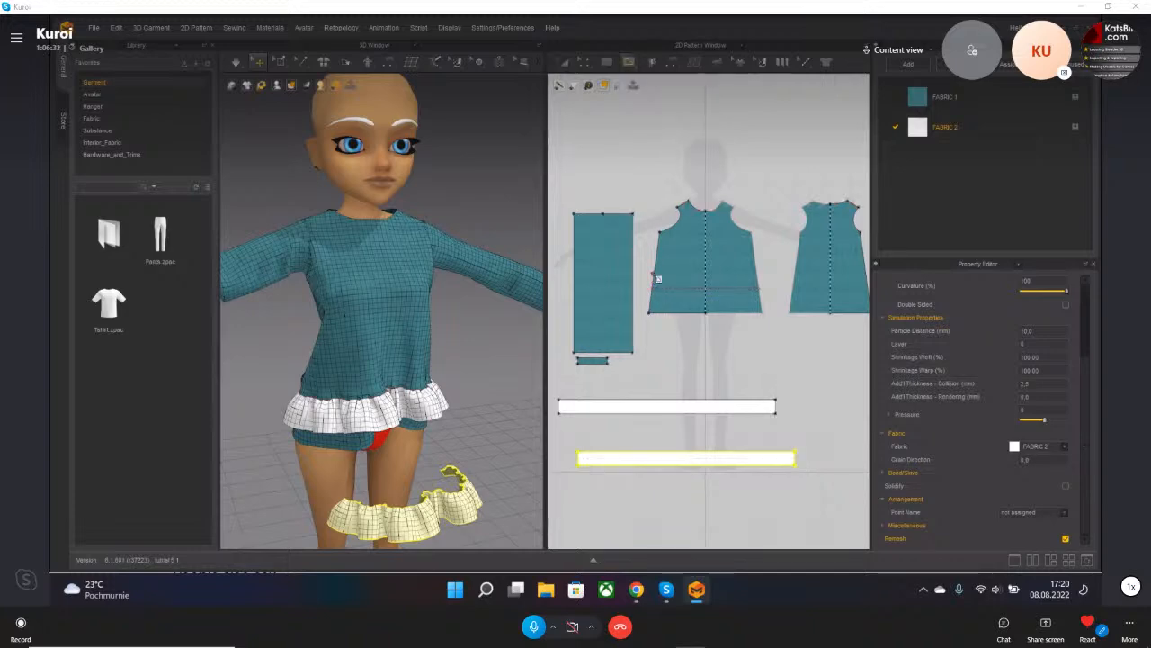
scroll(659, 276, up, 5)
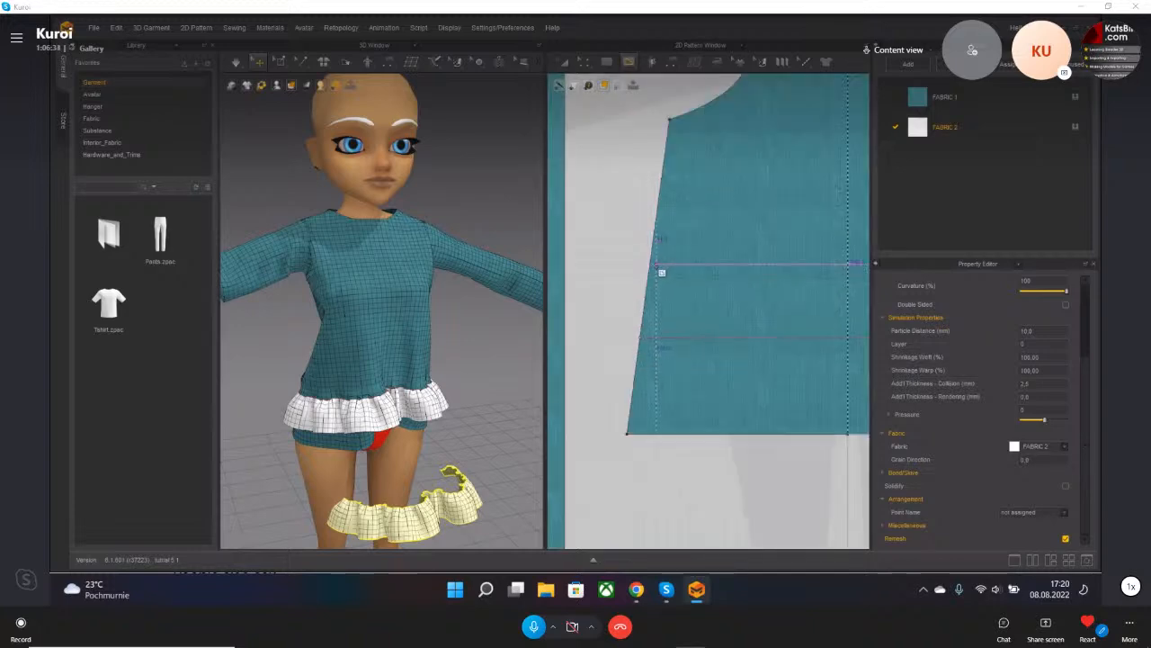
scroll(676, 282, up, 2)
scroll(673, 297, down, 6)
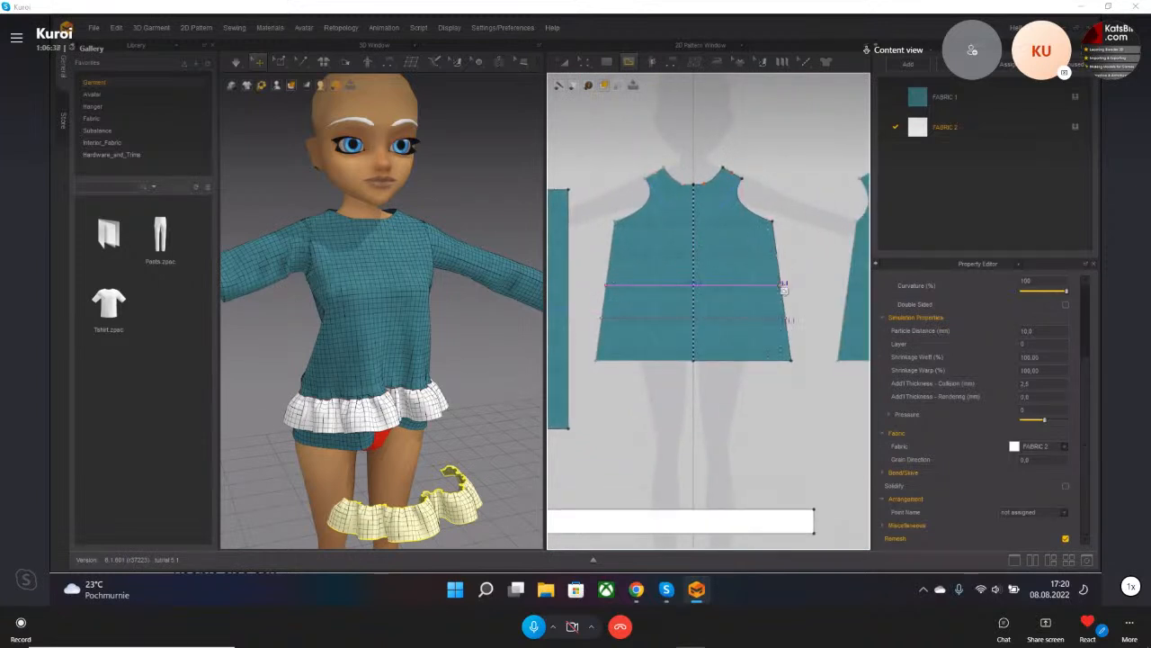
click(784, 290)
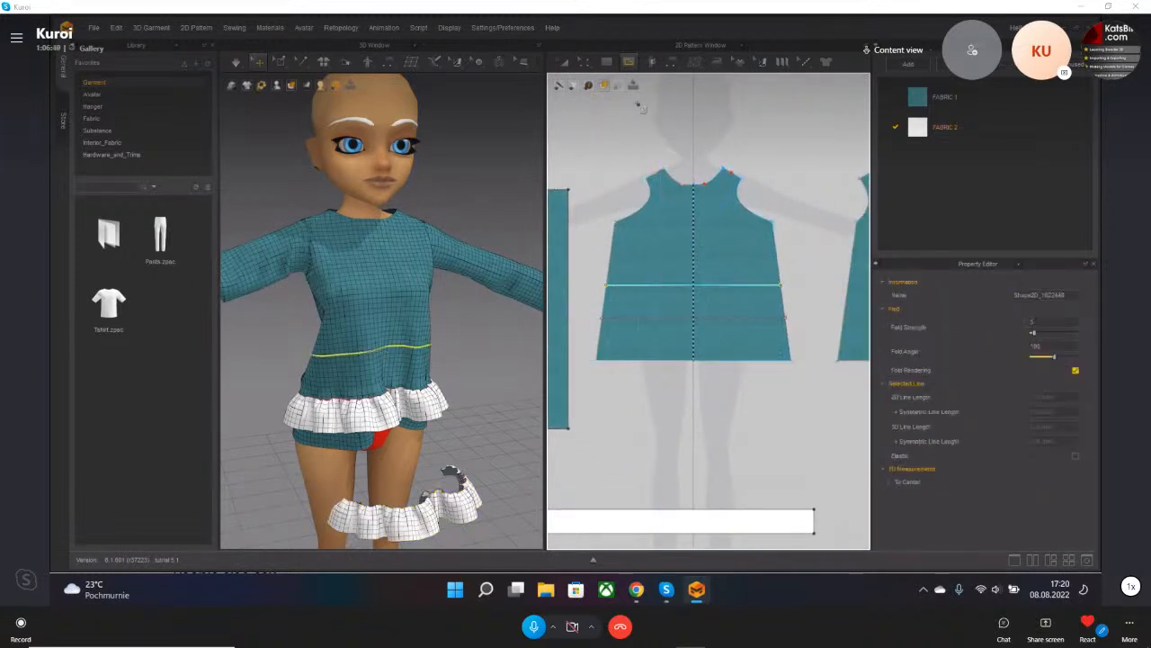
- Sew the front panel's new internal line to the upper edge of the duplicated ruffle rectangle
click(672, 64)
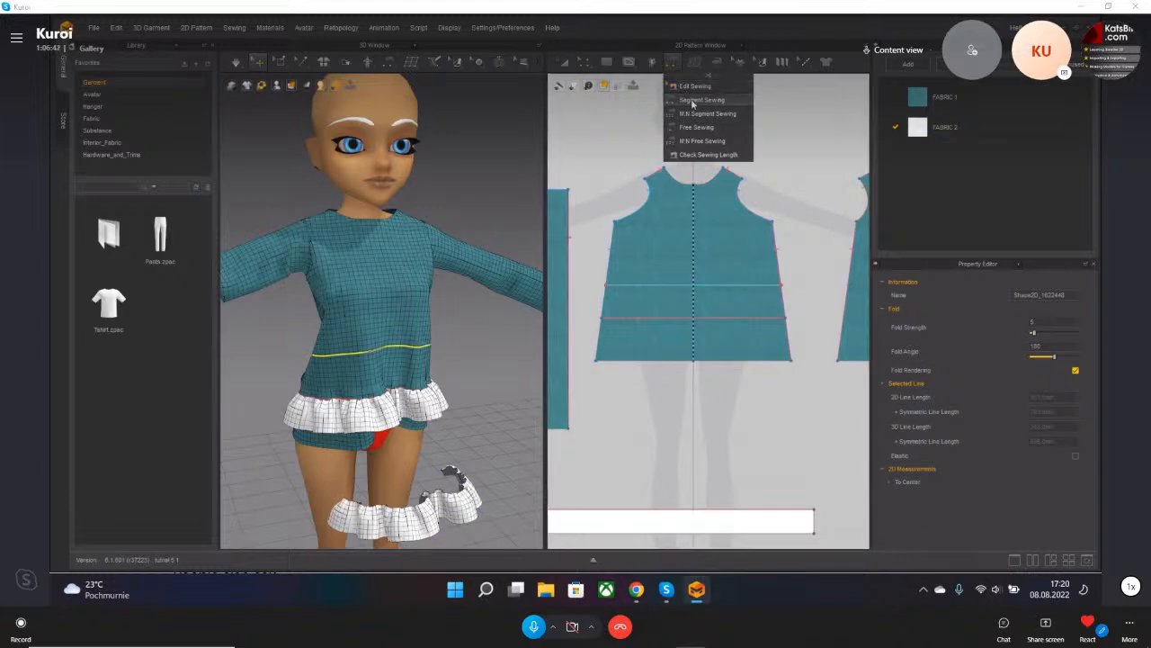
click(688, 90)
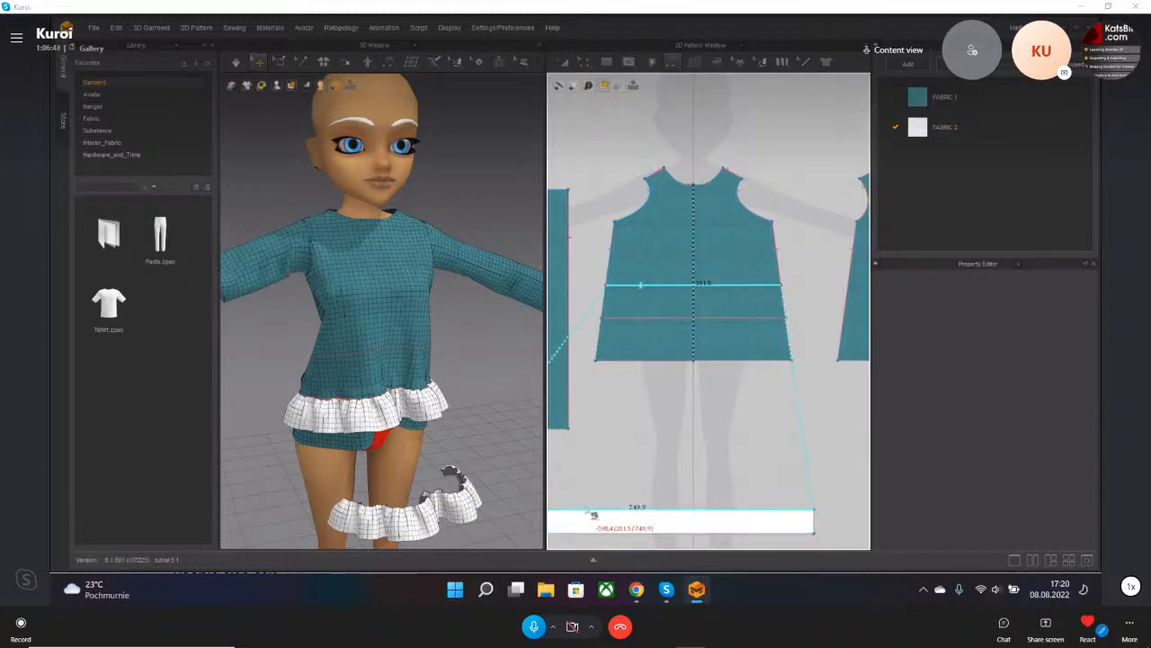
scroll(589, 515, down, 3)
scroll(626, 496, down, 2)
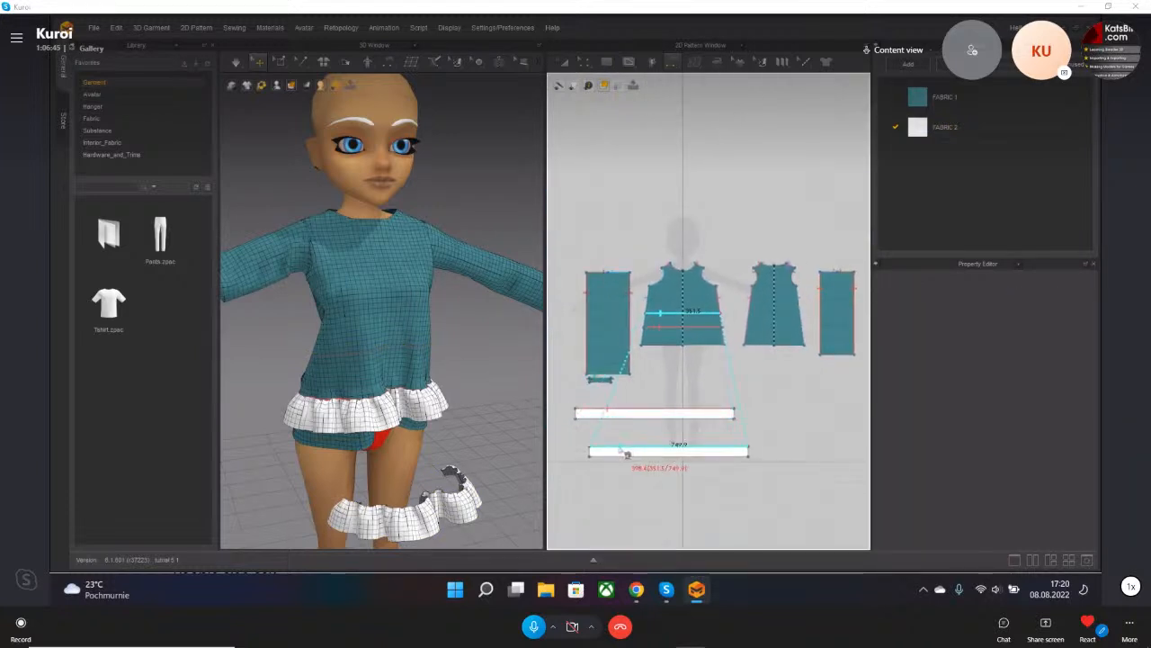
click(628, 452)
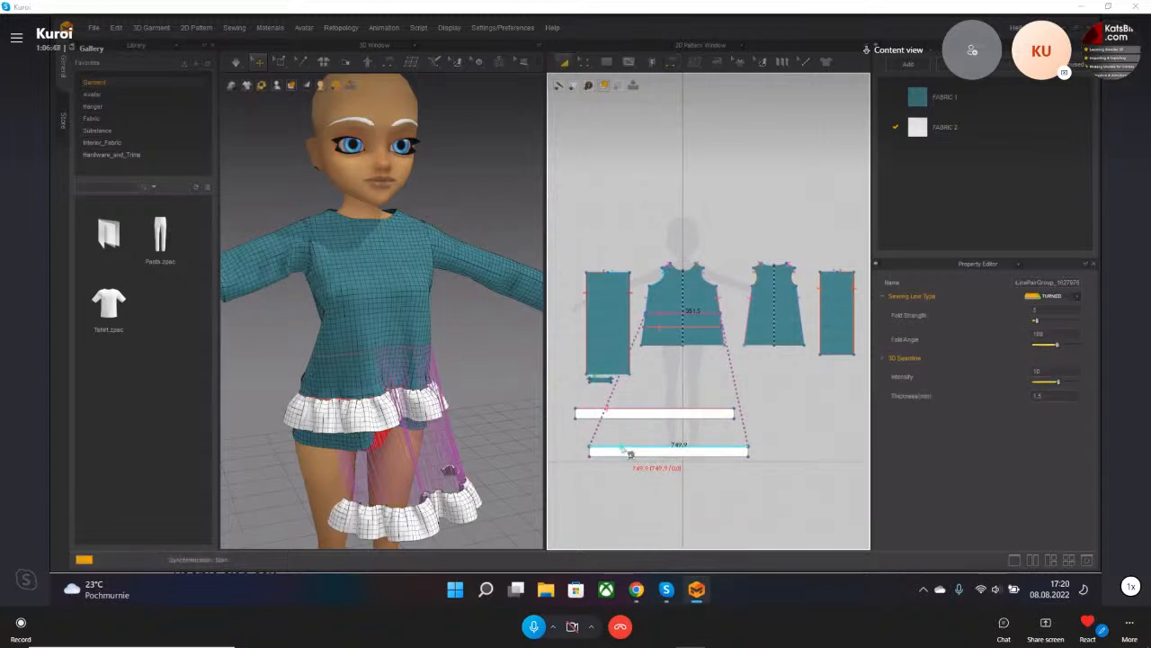
- Try to simulate the newly sewn duplicate ruffle onto the front panel, checking it from the side
key(space)
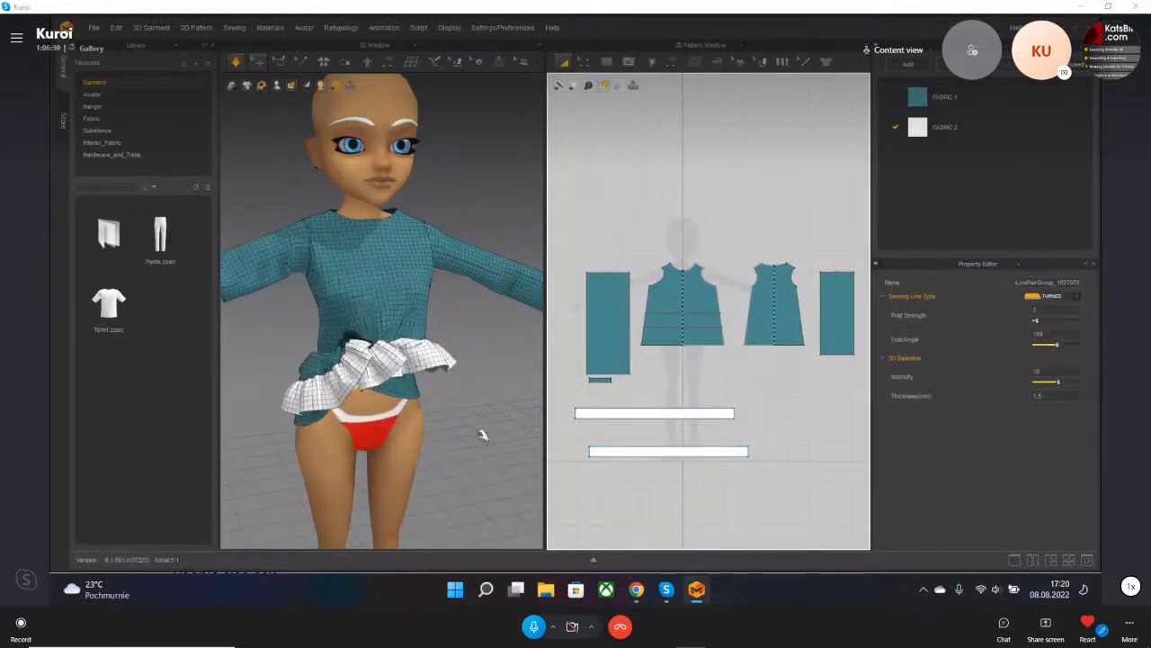
right_drag(491, 435, 475, 449)
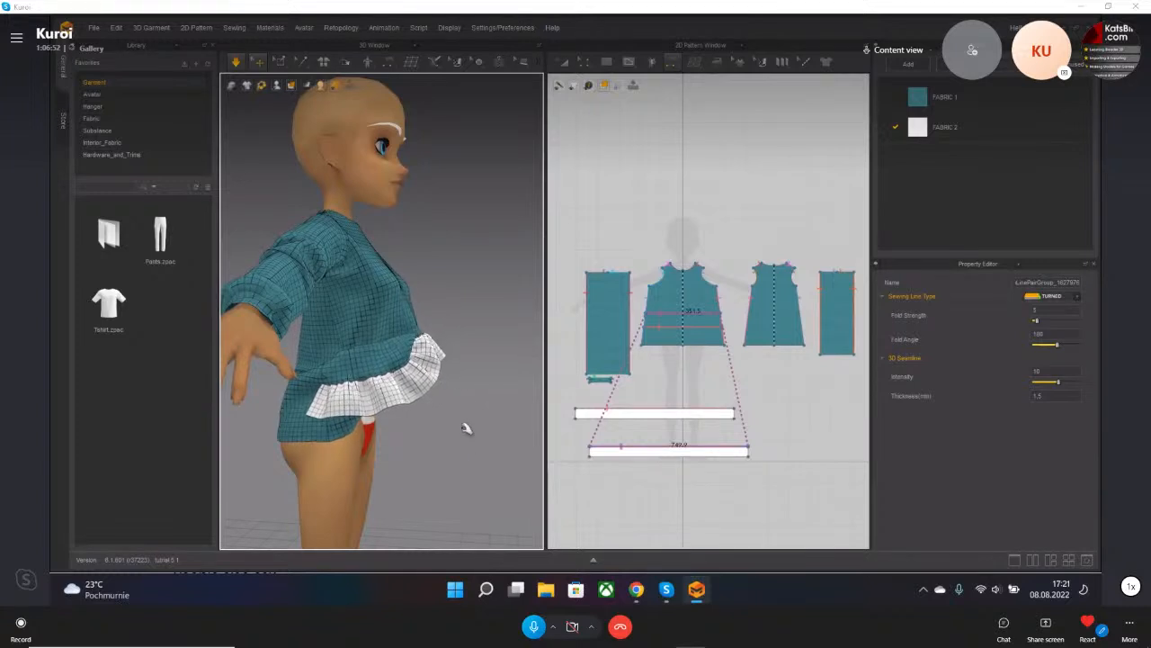
right_drag(462, 401, 426, 434)
key(ctrl+z)
- Move the duplicated ruffle in front of the waist in 3D, run the simulation and pull it into place above the lower ruffle
drag(388, 516, 477, 351)
key(space)
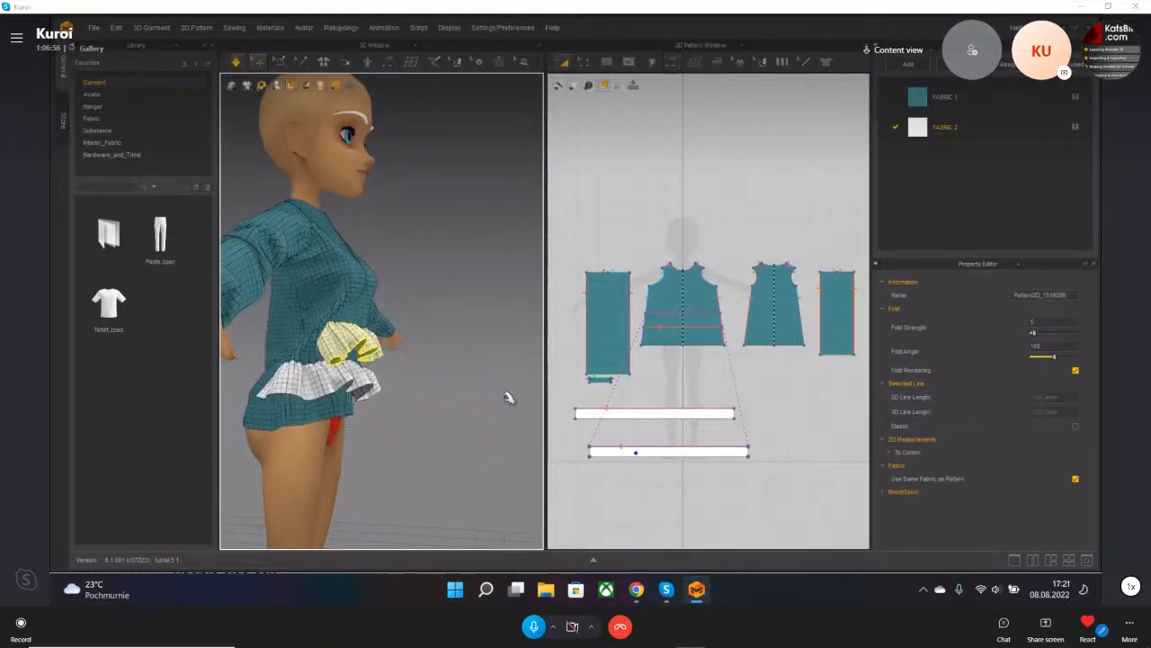
right_drag(530, 409, 490, 403)
click(330, 364)
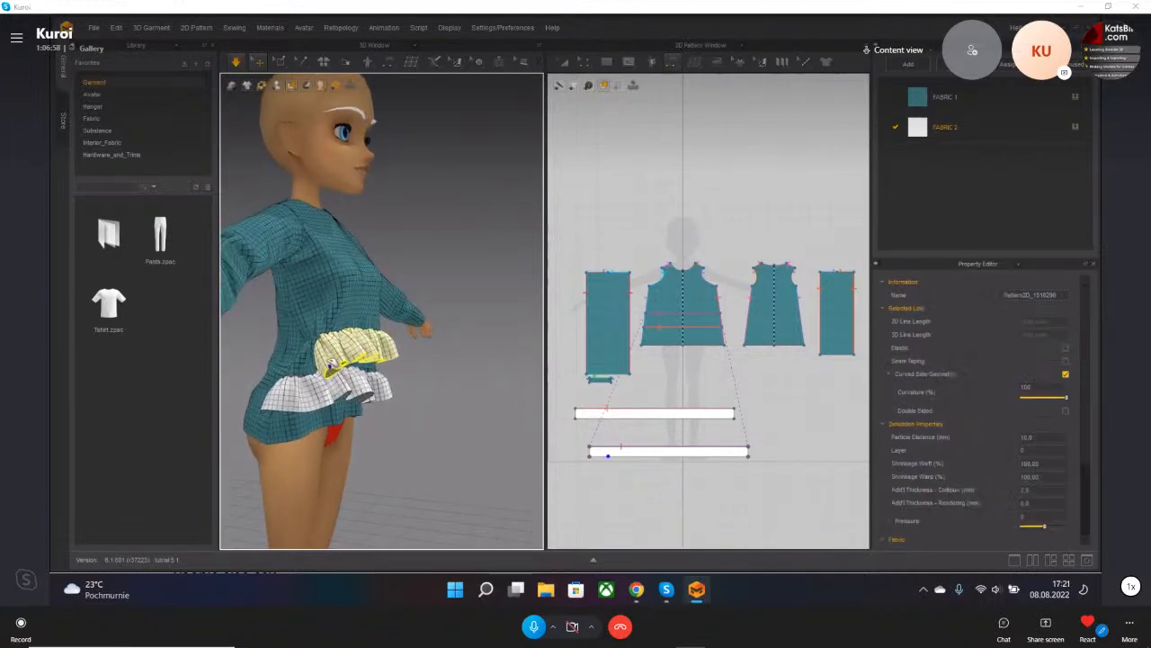
drag(289, 366, 248, 357)
right_drag(243, 361, 320, 381)
mouse_move(362, 372)
mouse_down()
mouse_move(313, 369)
mouse_move(374, 359)
mouse_up()
right_drag(369, 370, 493, 367)
click(495, 375)
scroll(478, 419, down, 3)
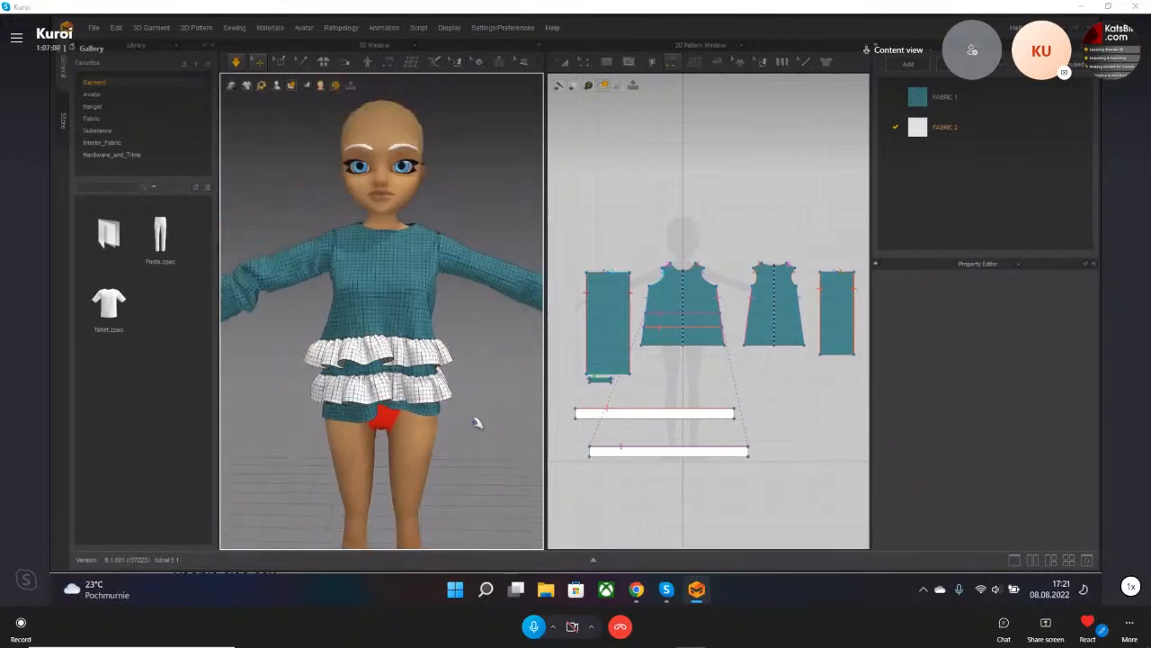
middle_drag(476, 422, 407, 396)
scroll(351, 433, up, 2)
scroll(372, 447, down, 3)
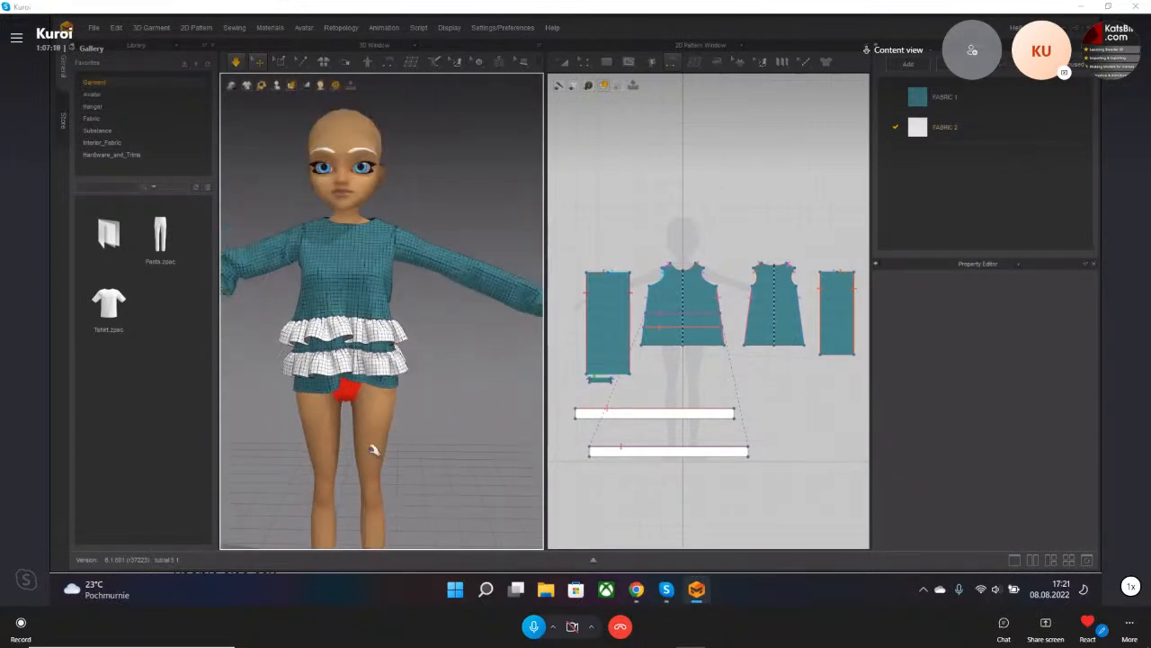
middle_drag(375, 449, 386, 460)
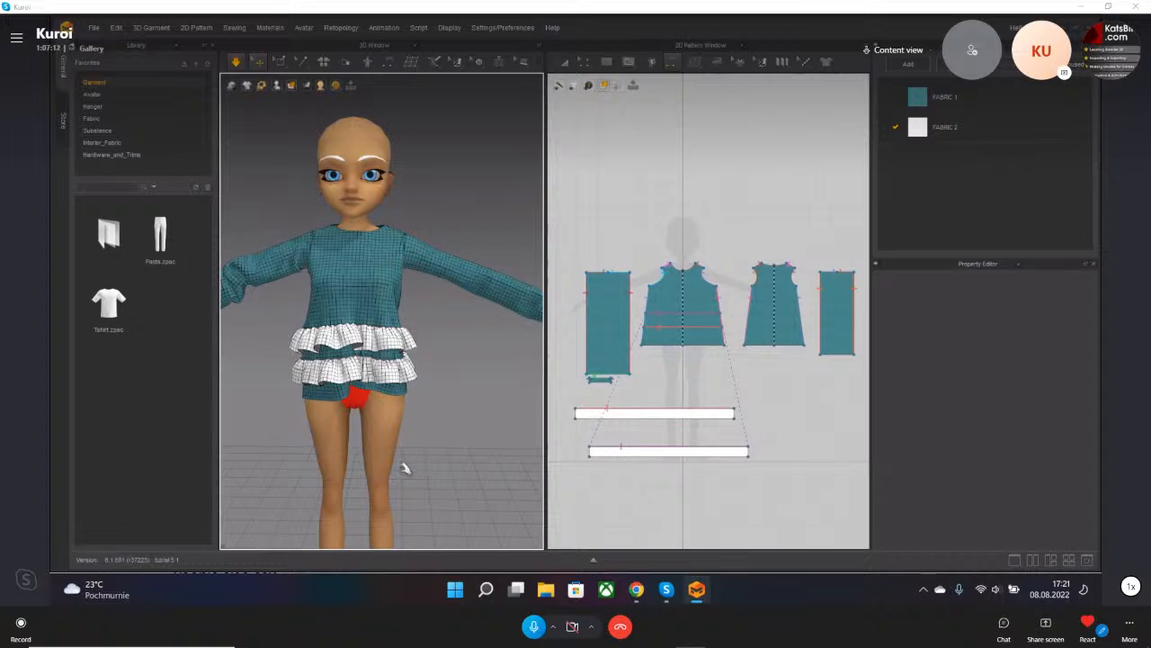
middle_drag(425, 465, 383, 403)
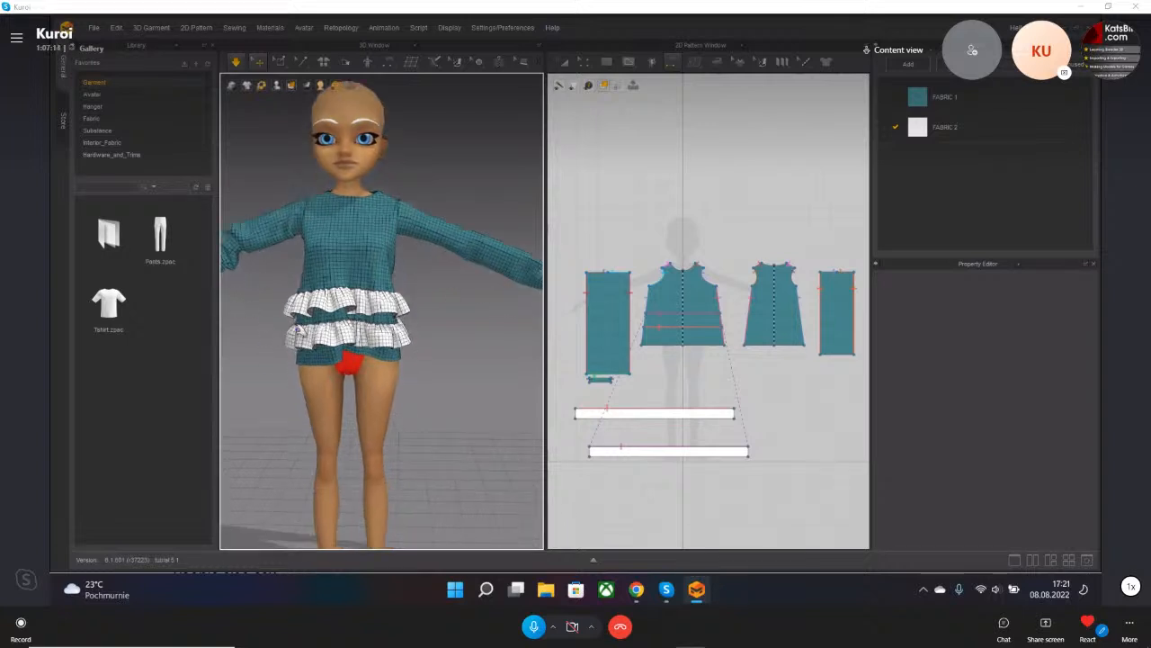
middle_drag(384, 343, 419, 394)
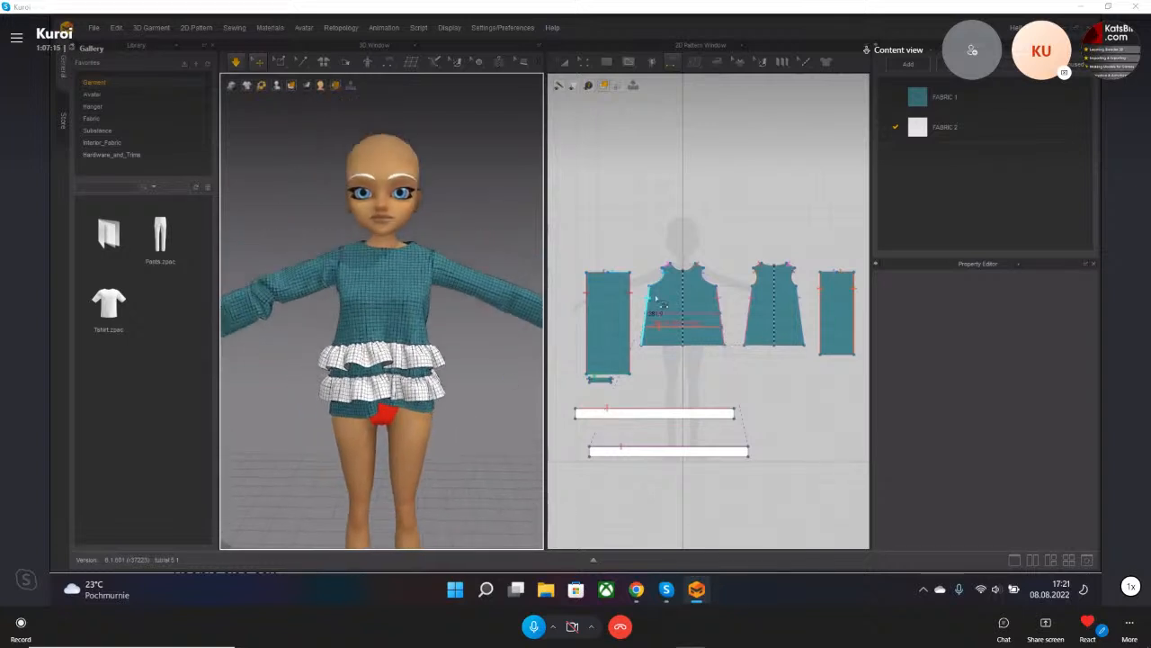
- Try to draw a short horizontal internal line on one side of the chest on the front panel
scroll(731, 271, up, 4)
scroll(653, 329, down, 1)
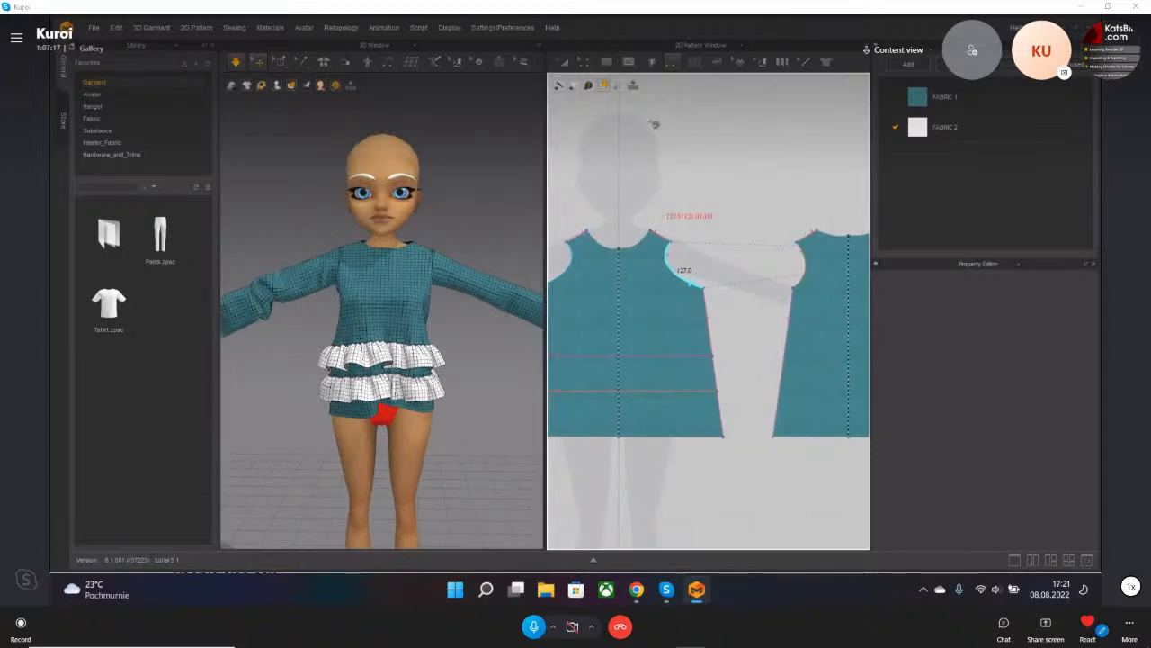
click(671, 62)
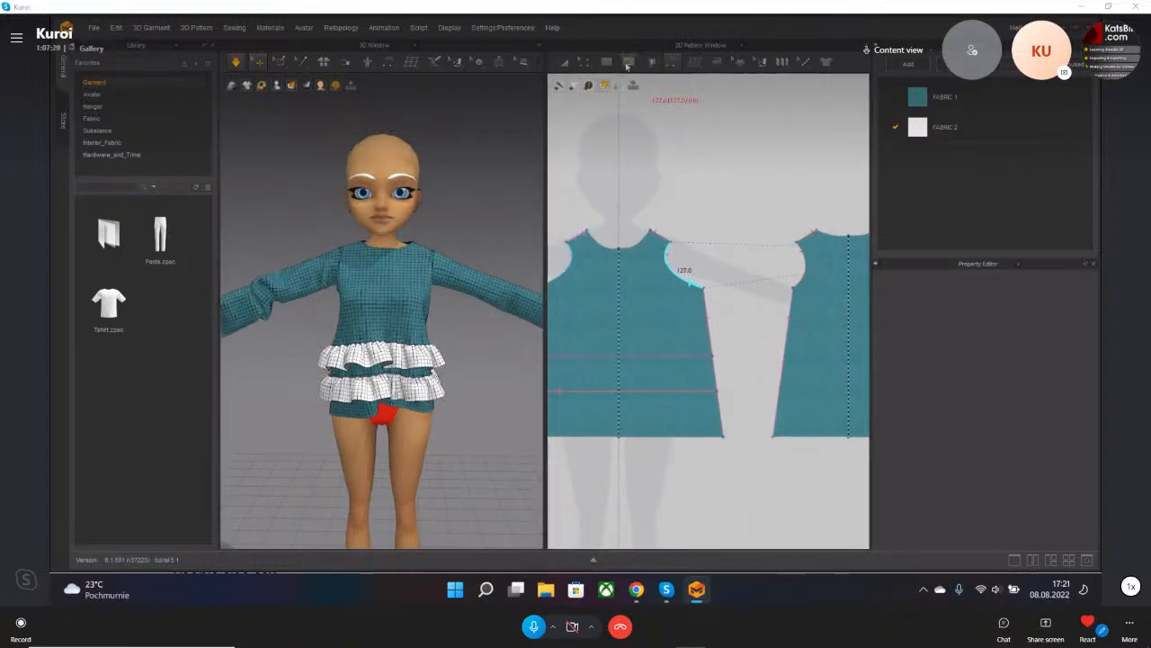
click(628, 61)
click(656, 100)
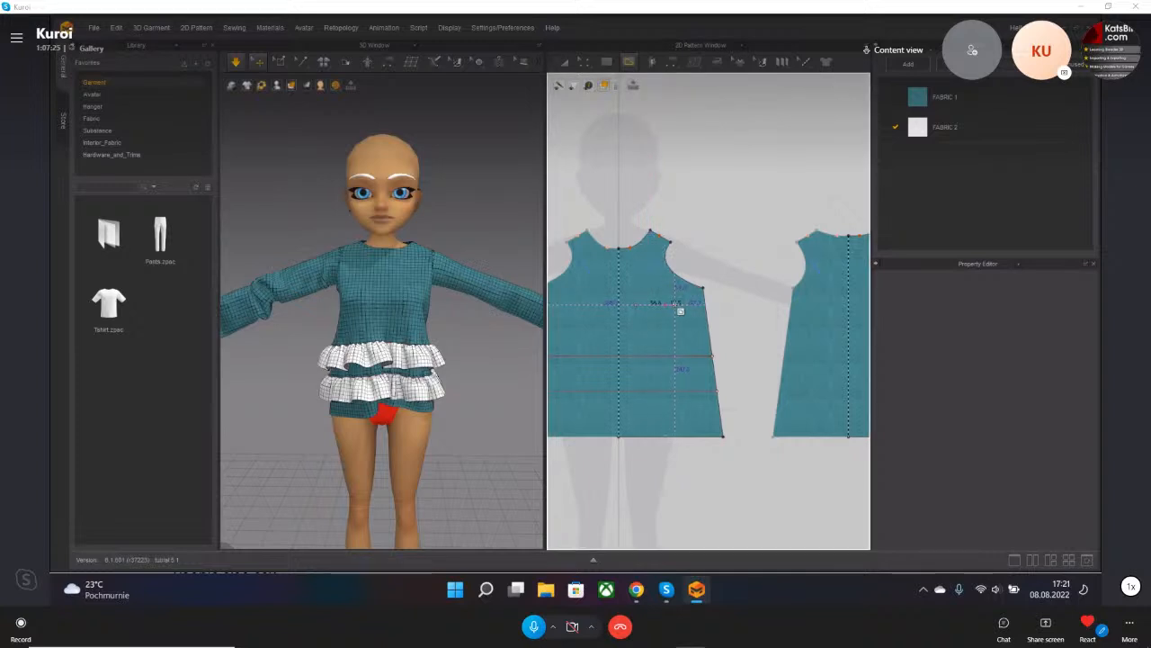
double_click(666, 304)
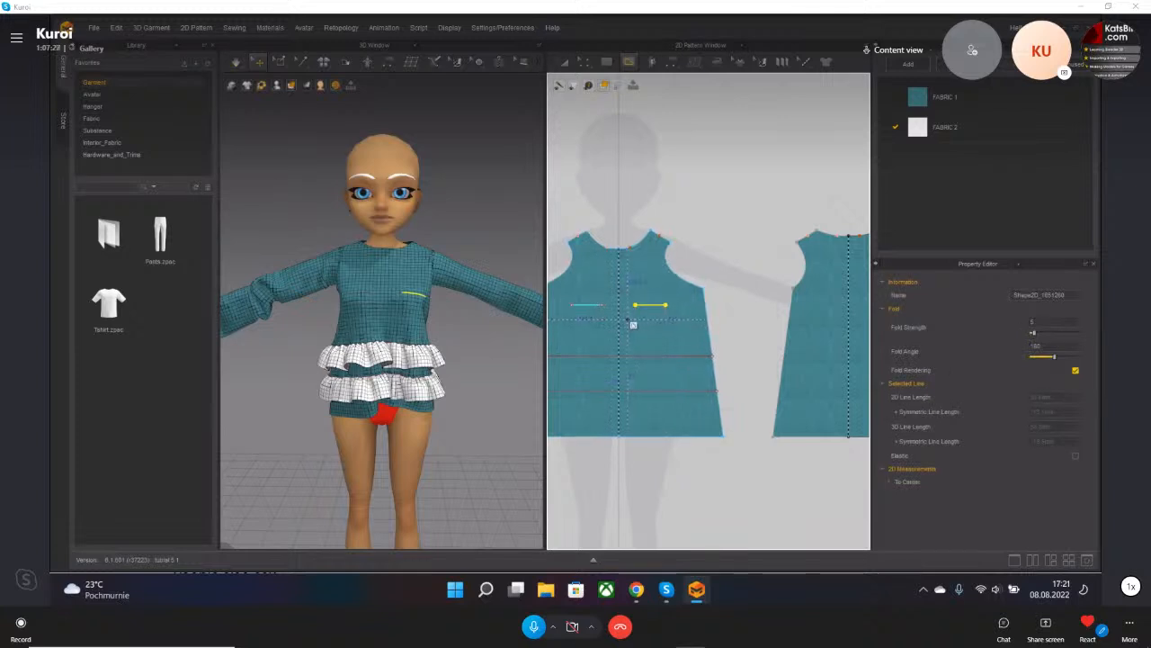
scroll(635, 315, up, 3)
right_drag(639, 320, 693, 312)
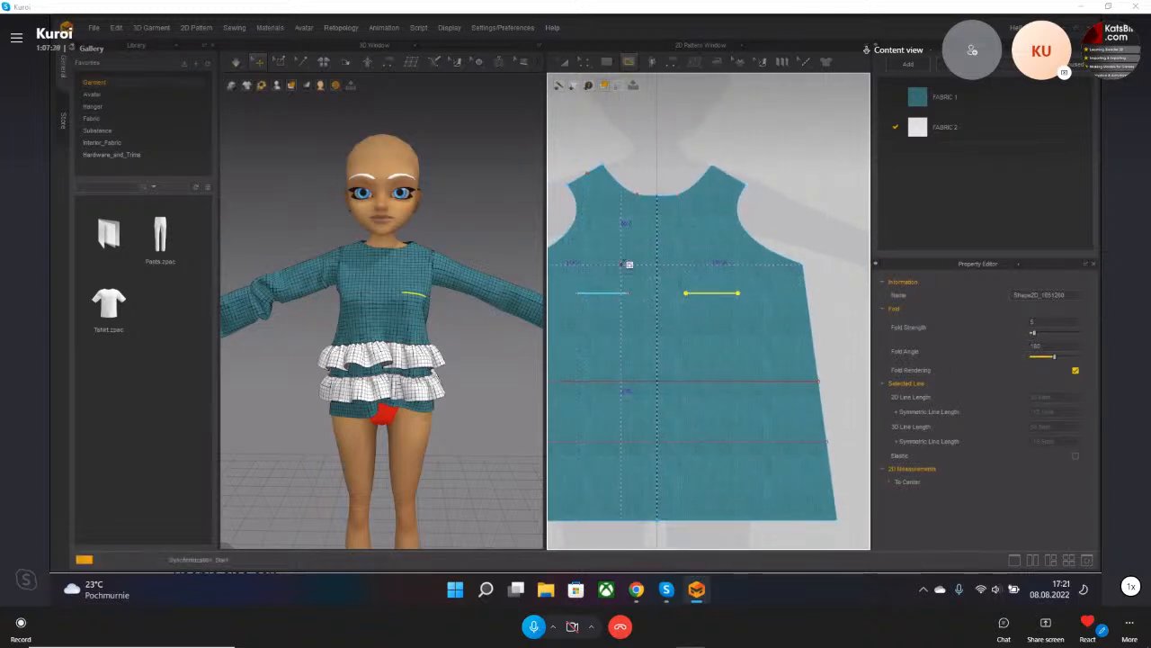
key(Delete)
- Remove the linked editing from the front panel's centre line
click(584, 63)
right_click(658, 244)
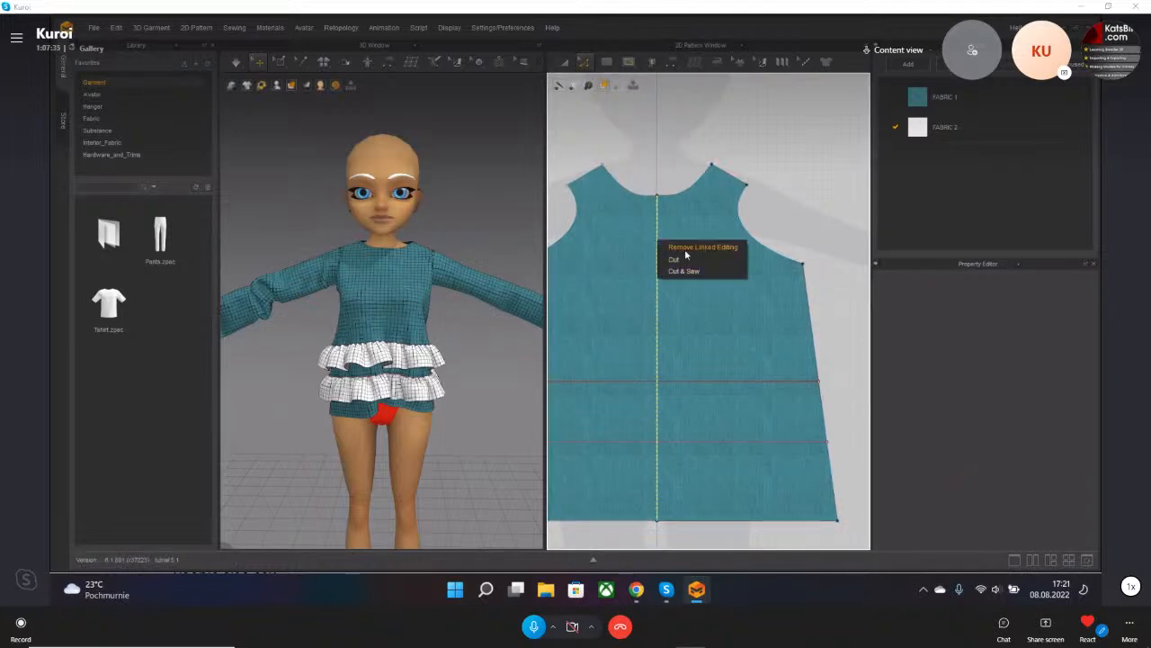
click(685, 253)
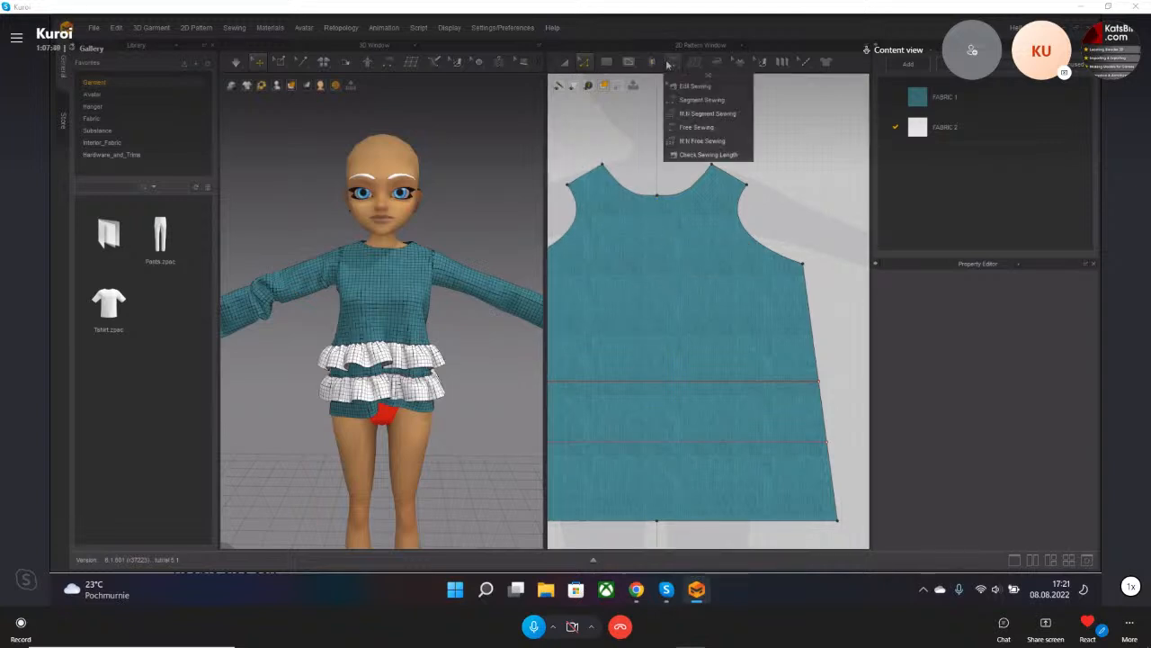
- Draw a horizontal internal line about 64 mm long on one side of the front panel's chest
click(627, 68)
click(661, 85)
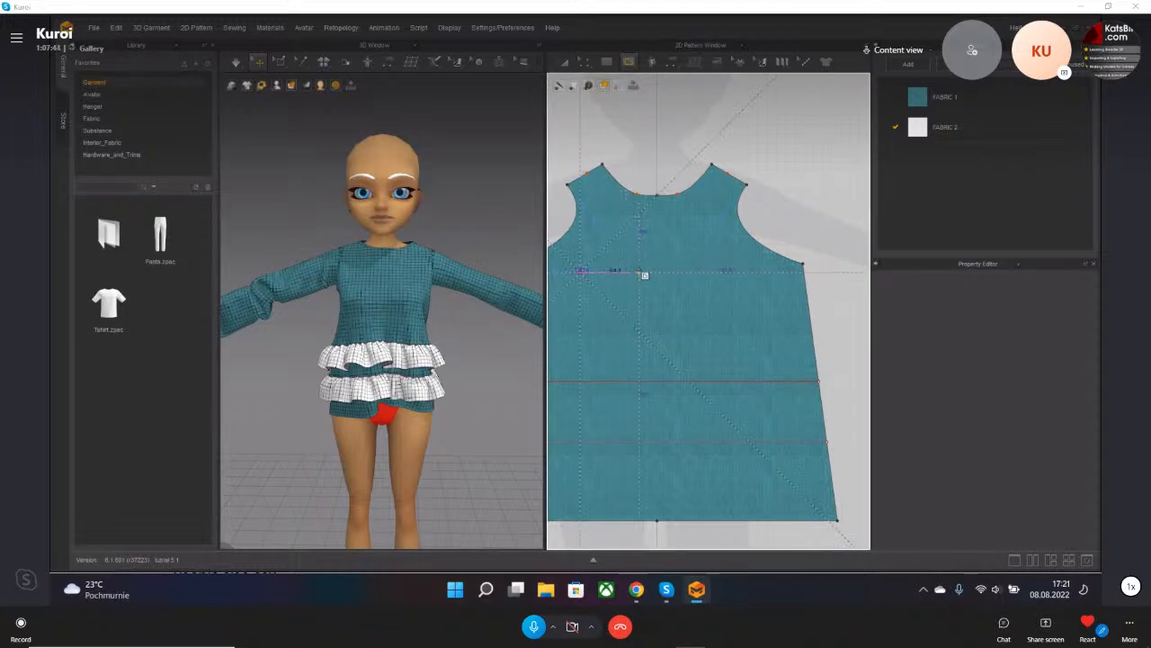
click(638, 272)
key(Return)
- Duplicate the ruffle rectangle above the front panel in the 2D pattern and shorten the copy to about 316 mm
click(585, 63)
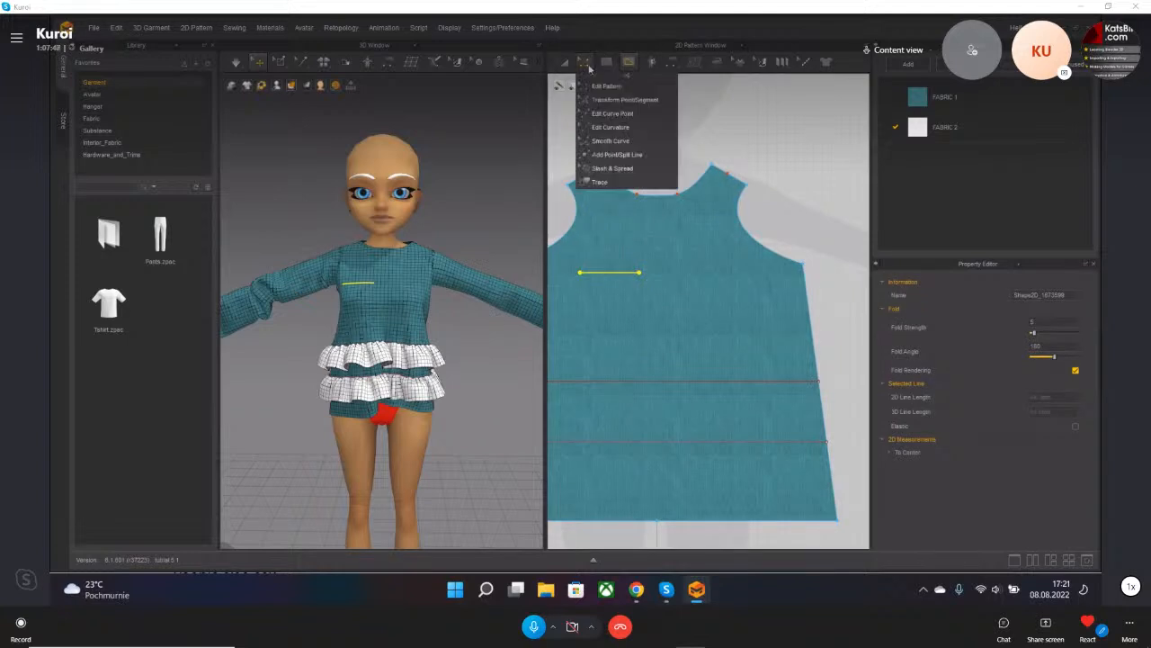
click(606, 86)
scroll(661, 377, down, 5)
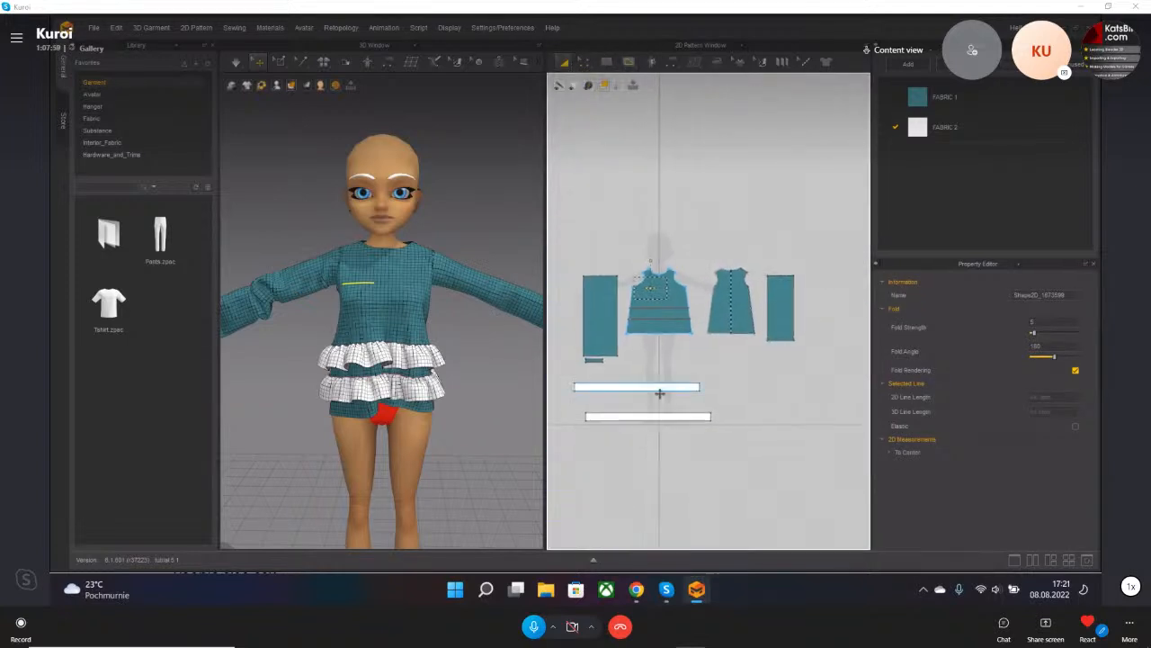
click(662, 416)
drag(662, 417, 721, 202)
scroll(667, 198, down, 2)
scroll(667, 198, up, 4)
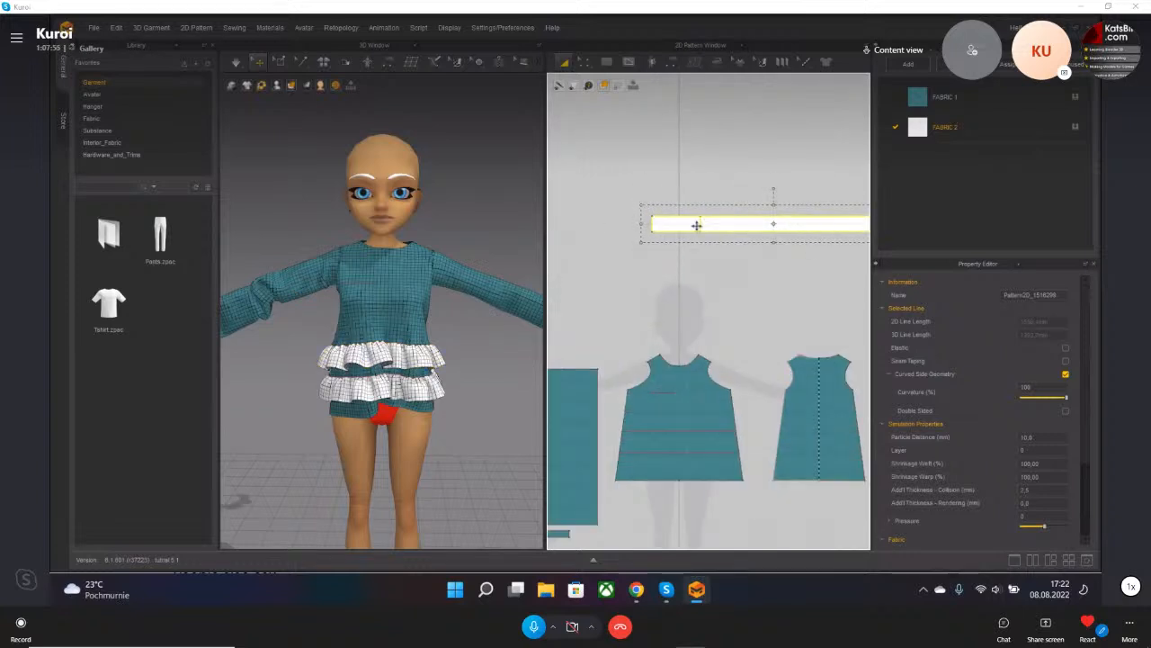
drag(783, 226, 662, 231)
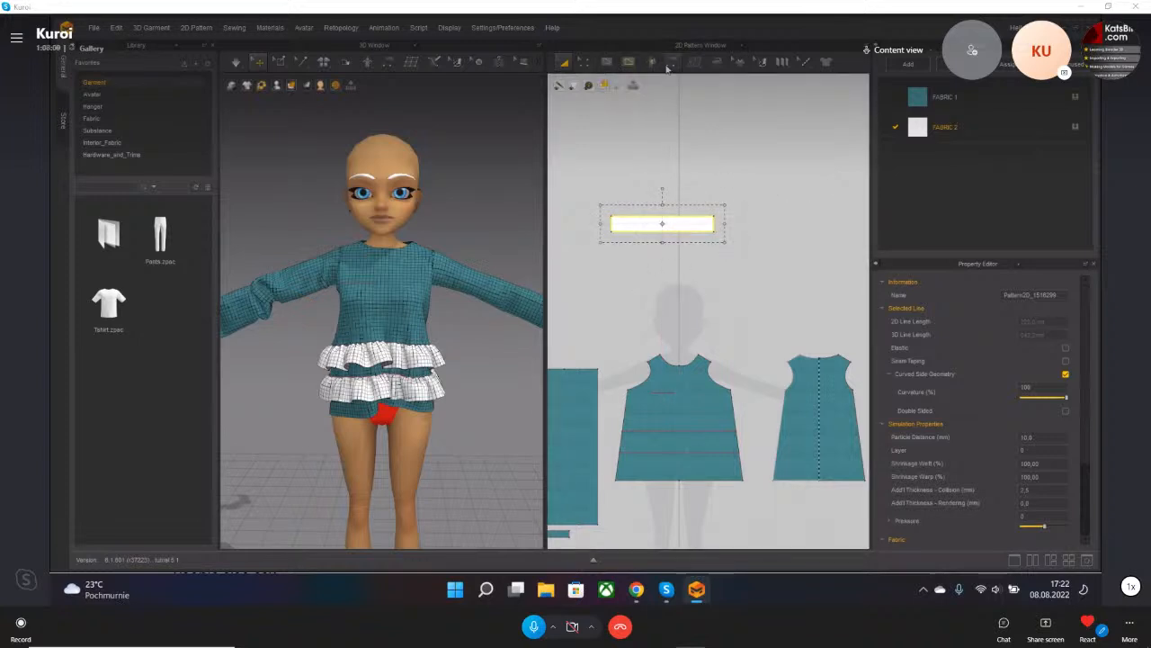
- Position the shortened ruffle copy in front of the avatar's chest in 3D
scroll(340, 378, down, 10)
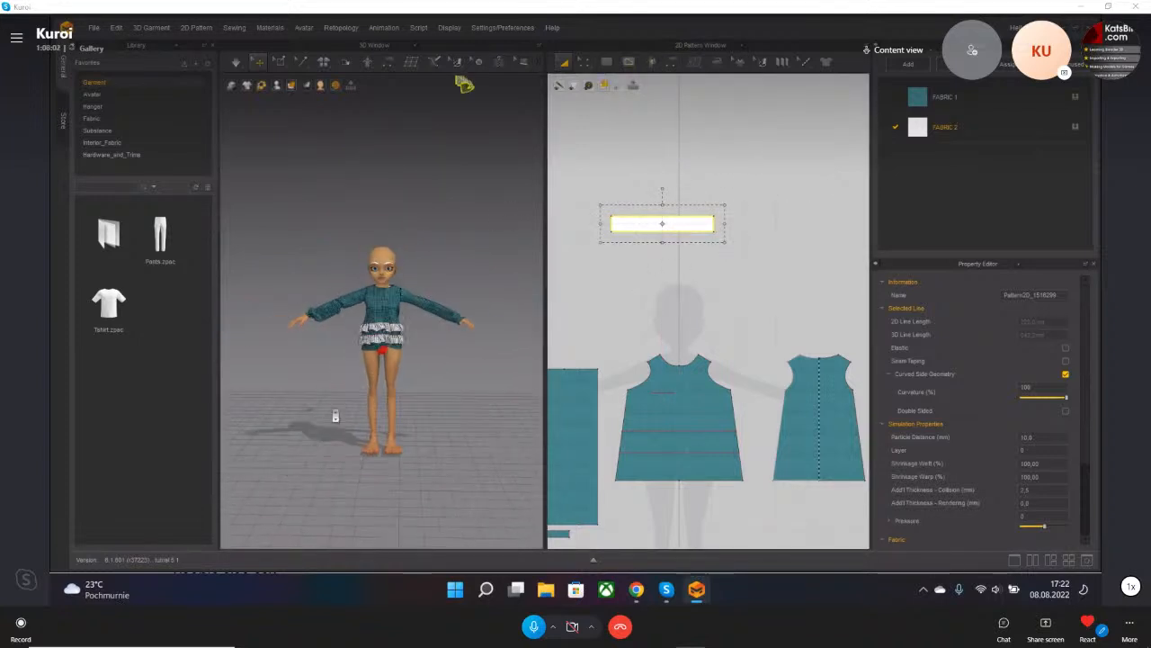
middle_drag(409, 245, 407, 327)
drag(463, 189, 402, 396)
scroll(400, 448, up, 8)
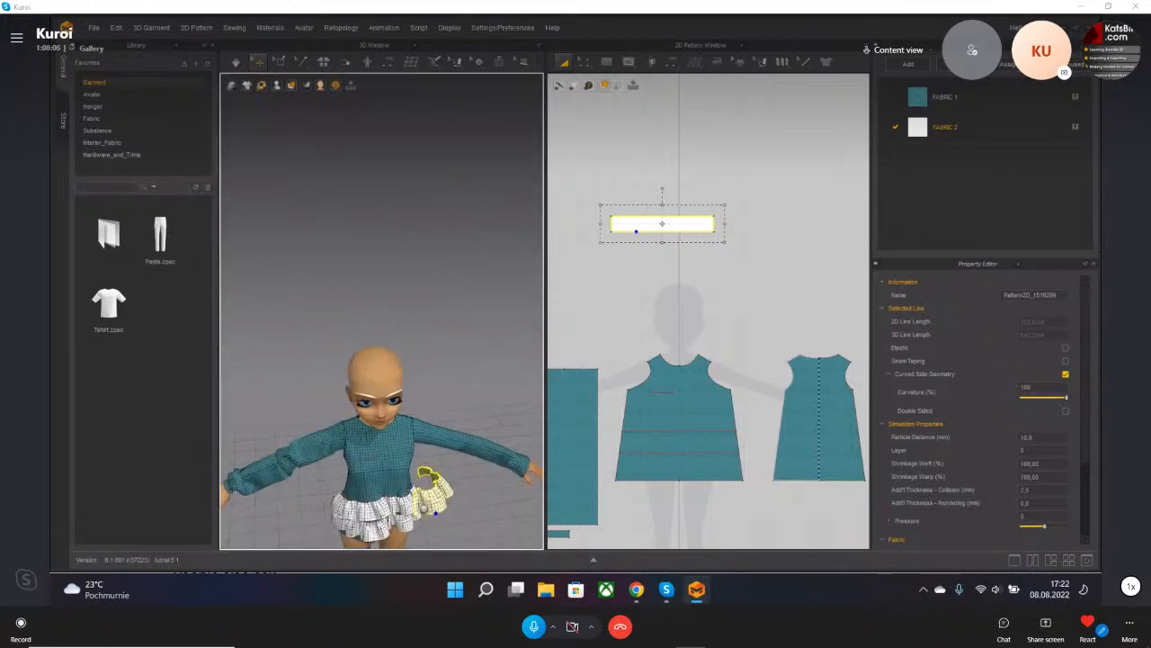
right_drag(381, 398, 412, 374)
click(412, 371)
drag(420, 390, 404, 409)
key(ctrl+z)
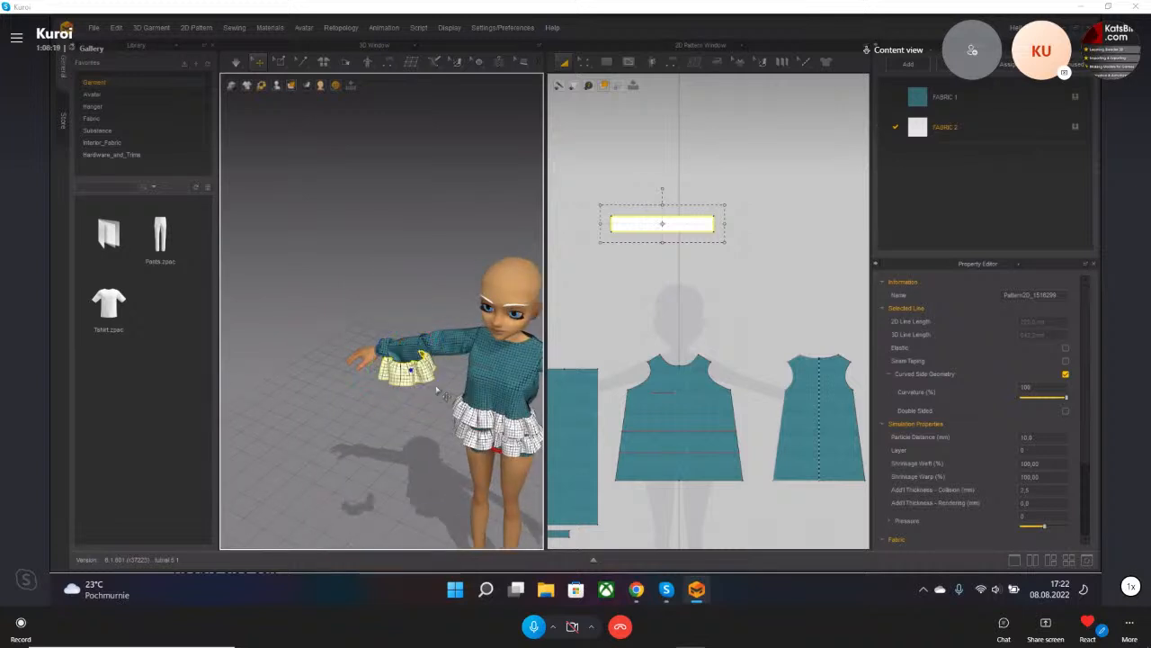
click(411, 372)
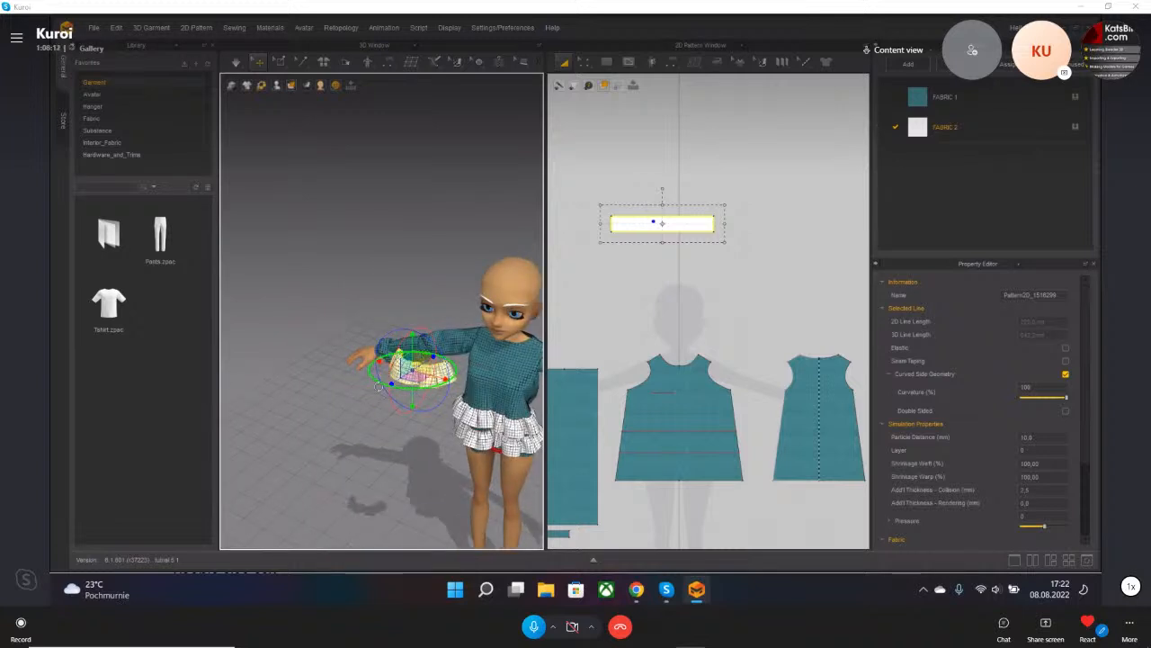
right_drag(390, 384, 421, 371)
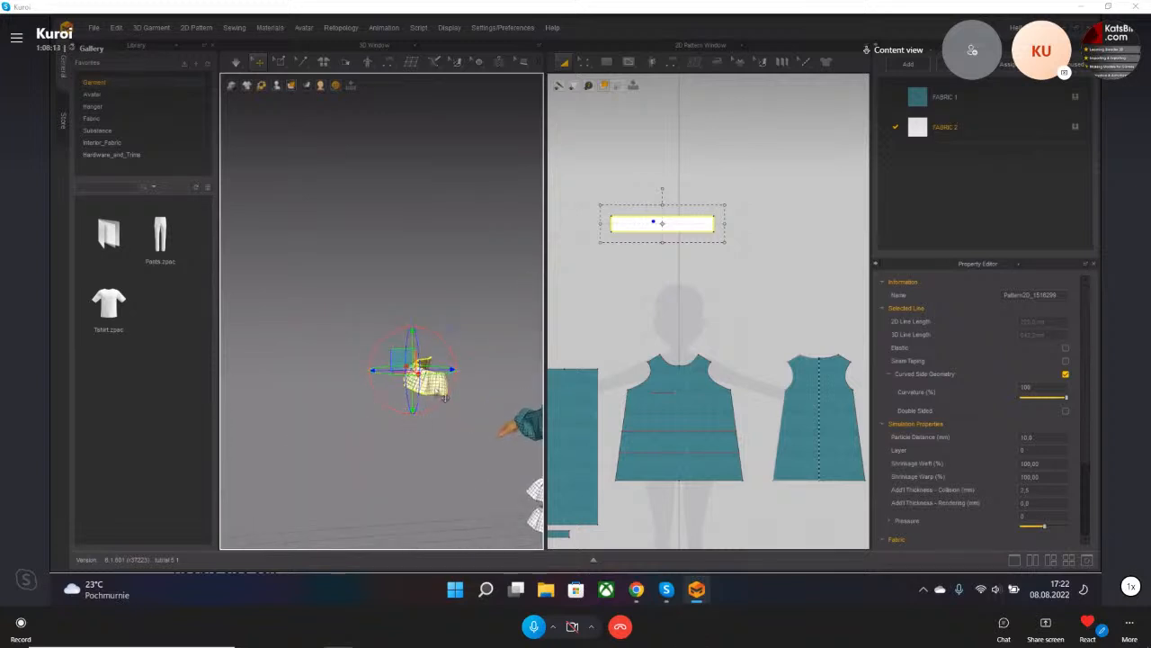
drag(439, 391, 517, 460)
middle_drag(468, 460, 365, 463)
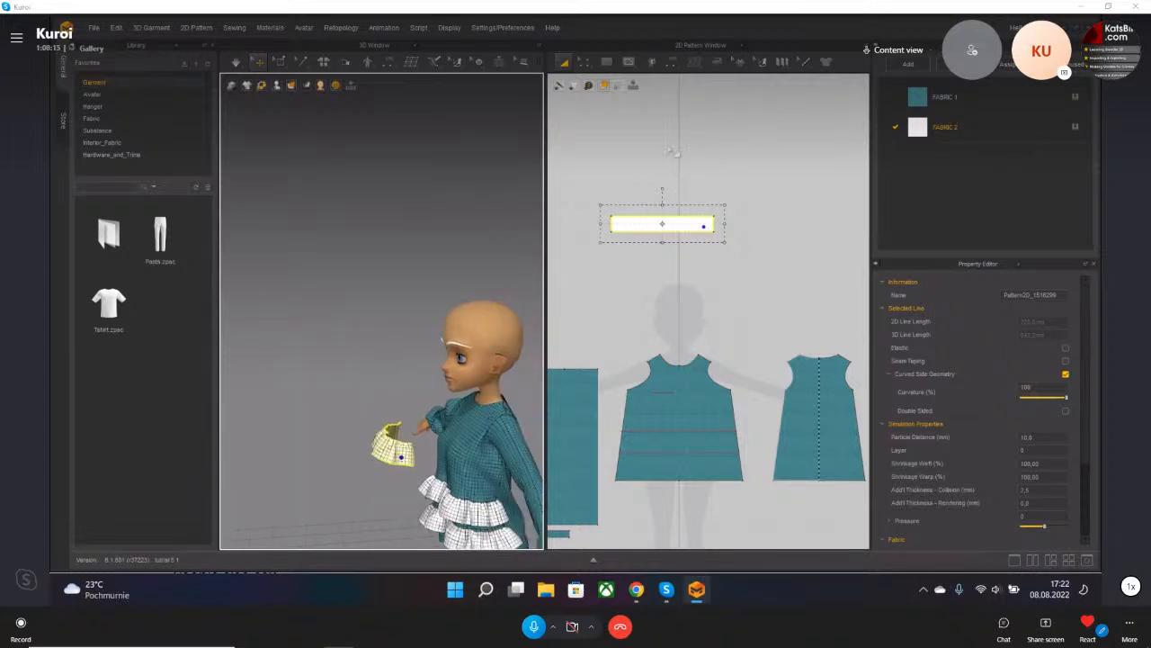
- Sew the short ruffle's upper edge to the chest internal line and simulate the garment
click(669, 63)
click(691, 106)
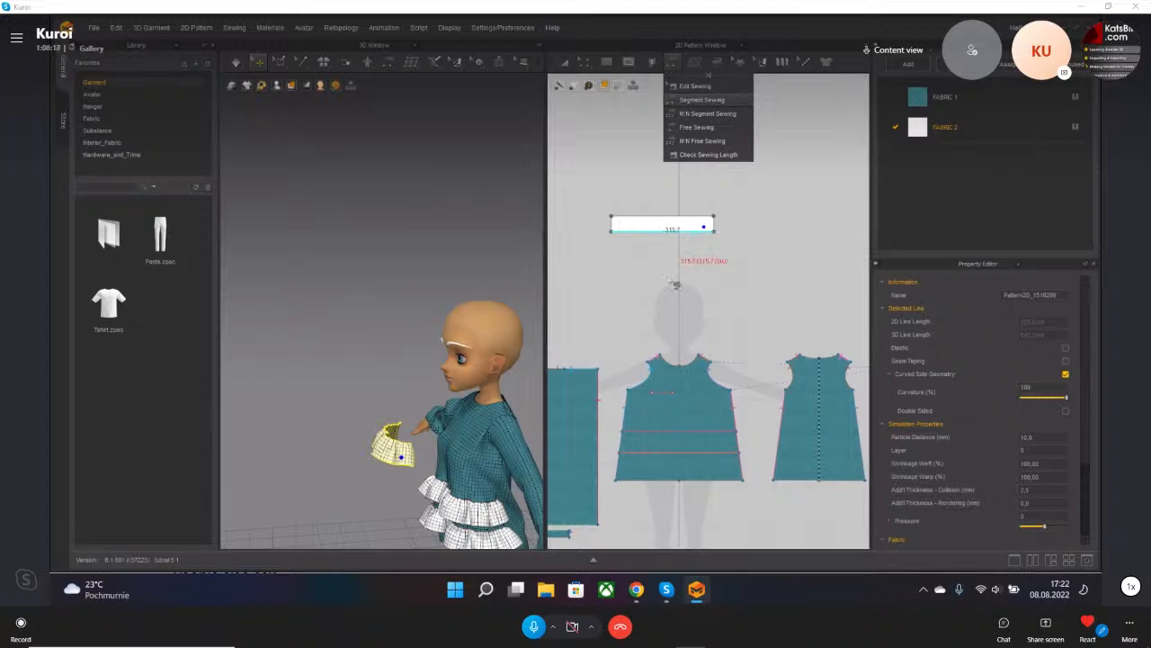
click(647, 221)
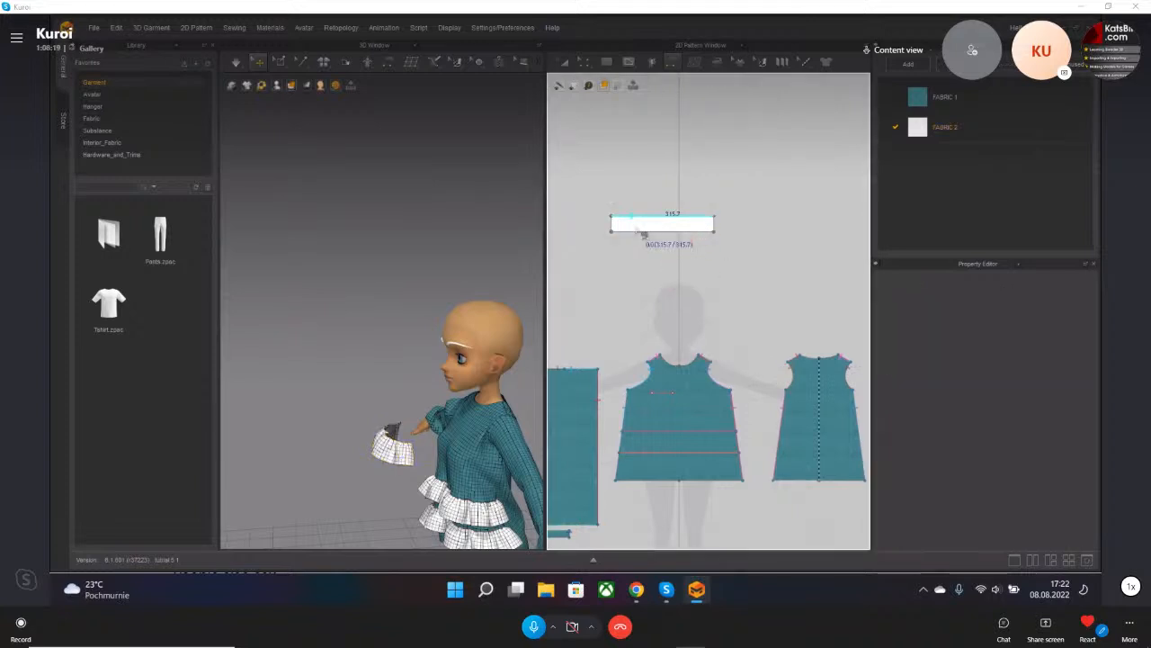
click(668, 398)
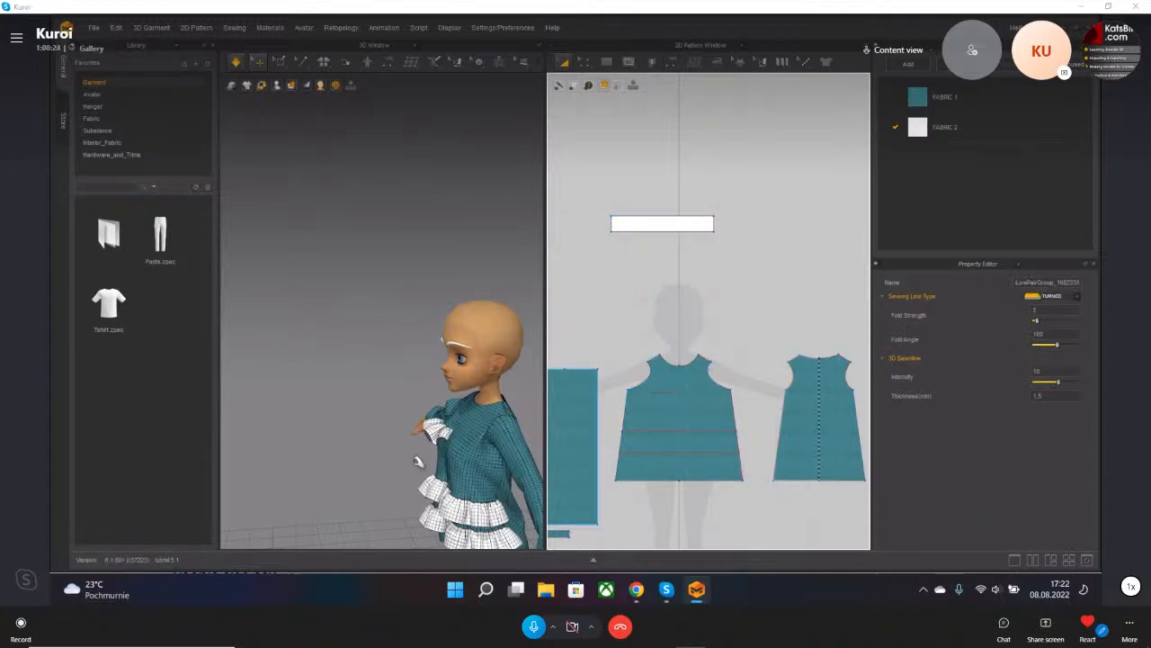
- Examine the chest ruffle and the two waist ruffles from the front and side, up close and from a distance
scroll(422, 466, up, 2)
scroll(422, 466, down, 4)
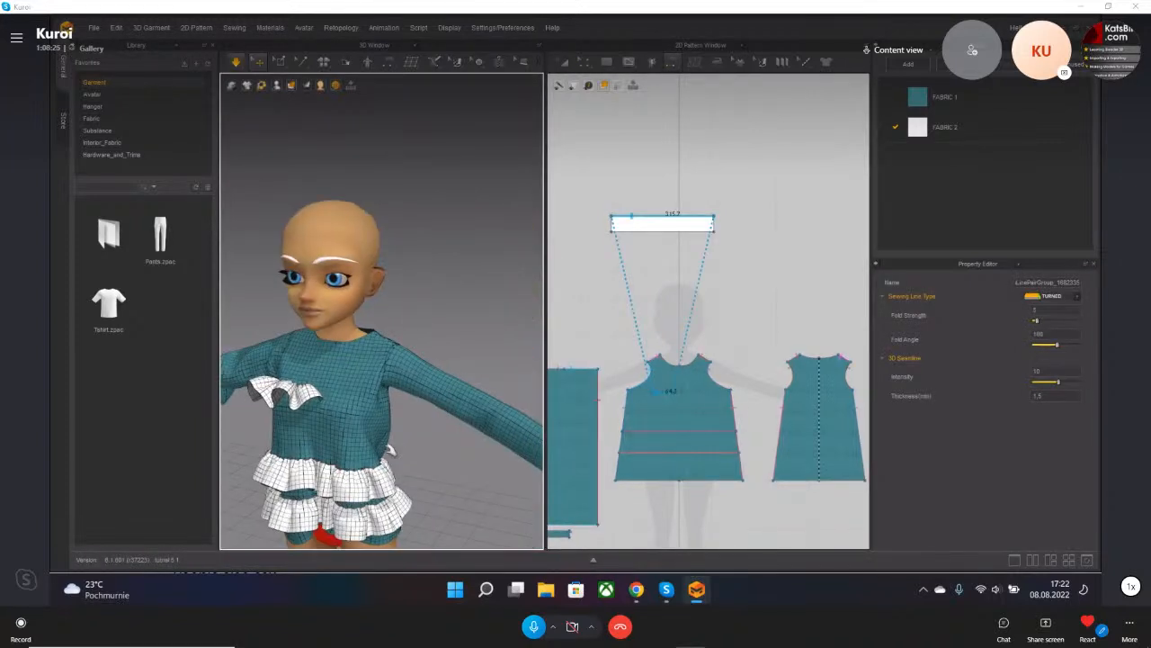
right_drag(445, 449, 387, 462)
middle_drag(498, 431, 391, 457)
right_drag(509, 433, 371, 426)
middle_drag(370, 426, 496, 406)
right_drag(495, 405, 359, 407)
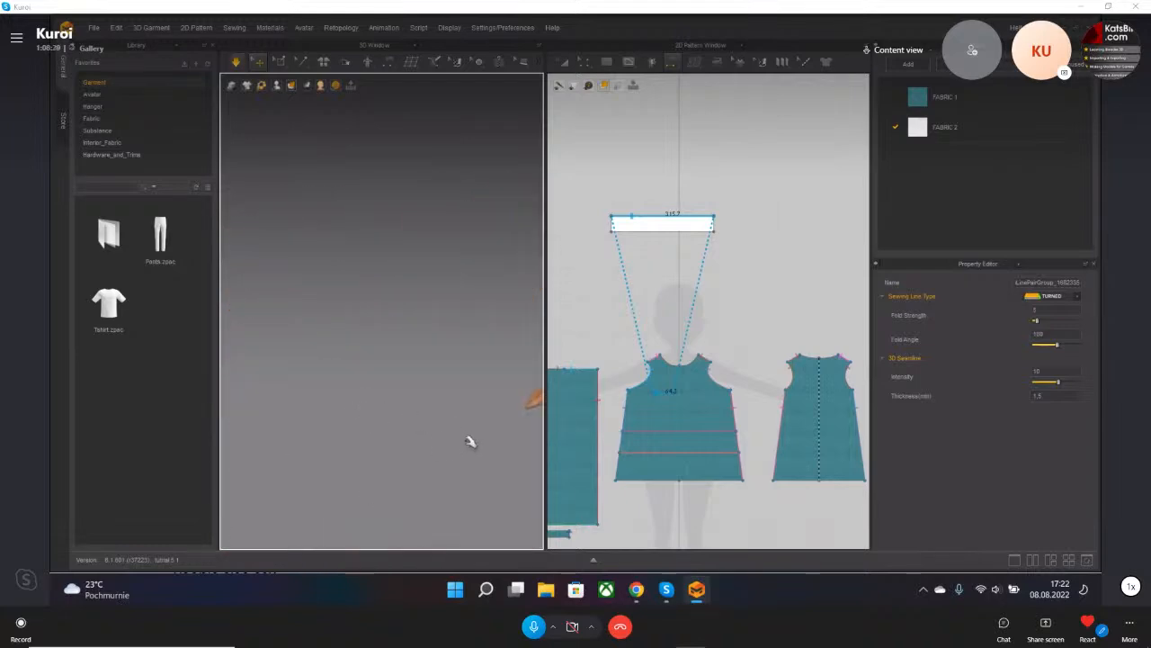
middle_drag(529, 439, 464, 425)
right_drag(464, 426, 396, 441)
middle_drag(396, 442, 298, 366)
right_drag(297, 366, 333, 376)
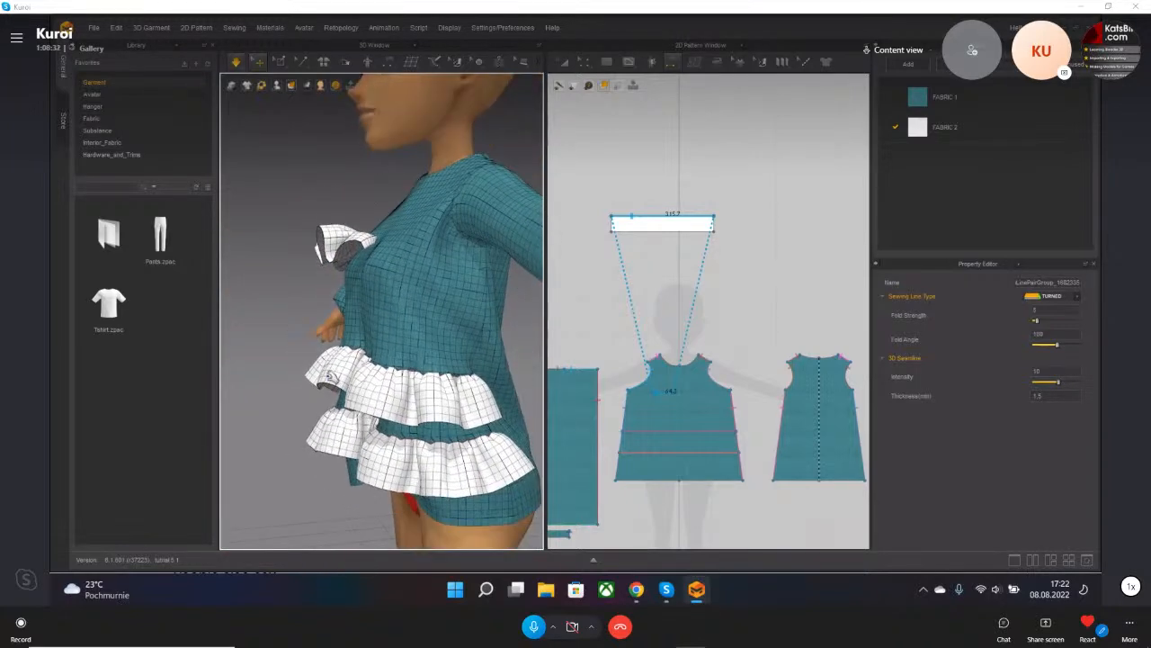
scroll(333, 376, down, 2)
scroll(333, 376, down, 2)
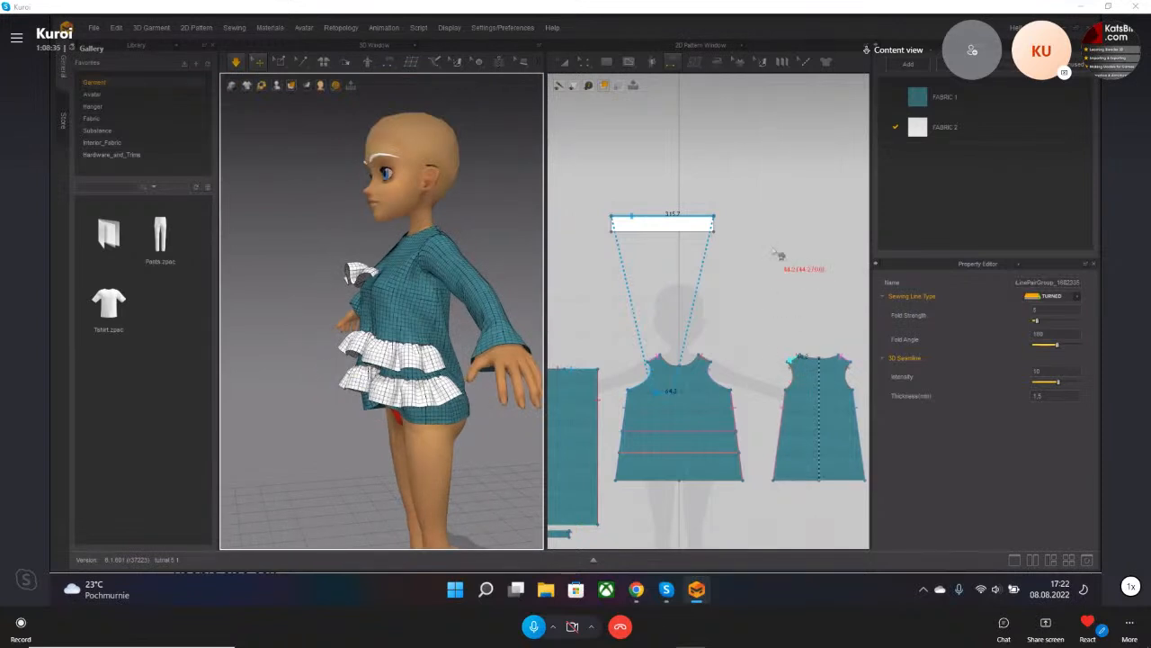
scroll(414, 357, down, 2)
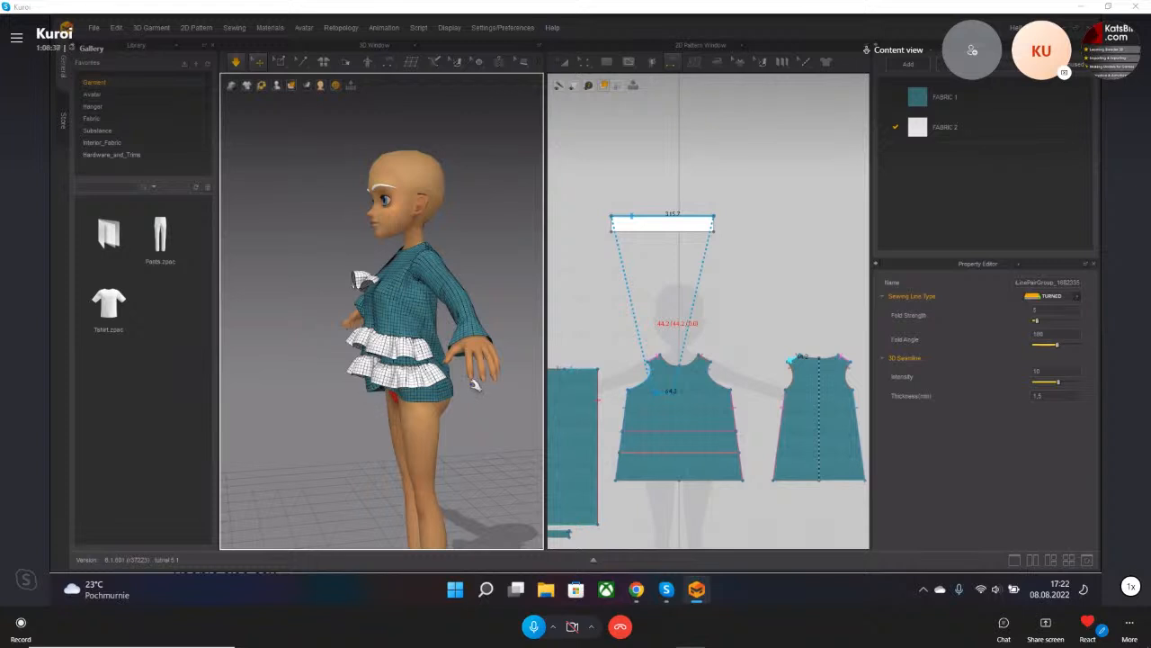
- Try adding a small diamond-shaped dart to the front panel, between the chest line and the upper waist line
right_drag(330, 331, 485, 347)
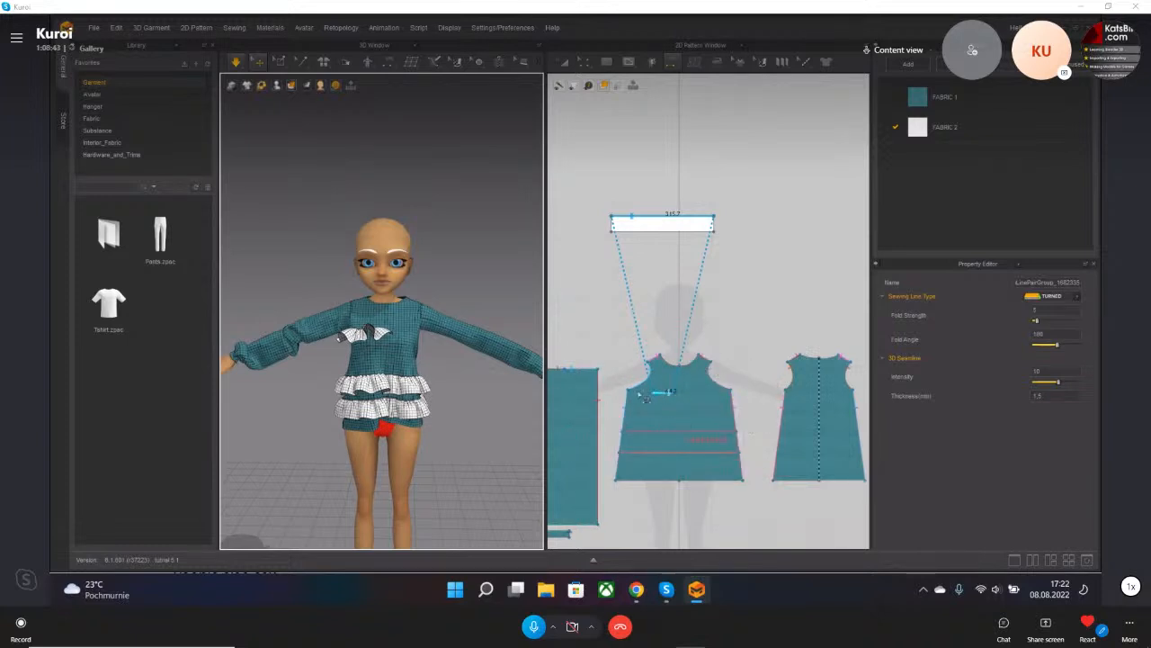
scroll(322, 378, up, 4)
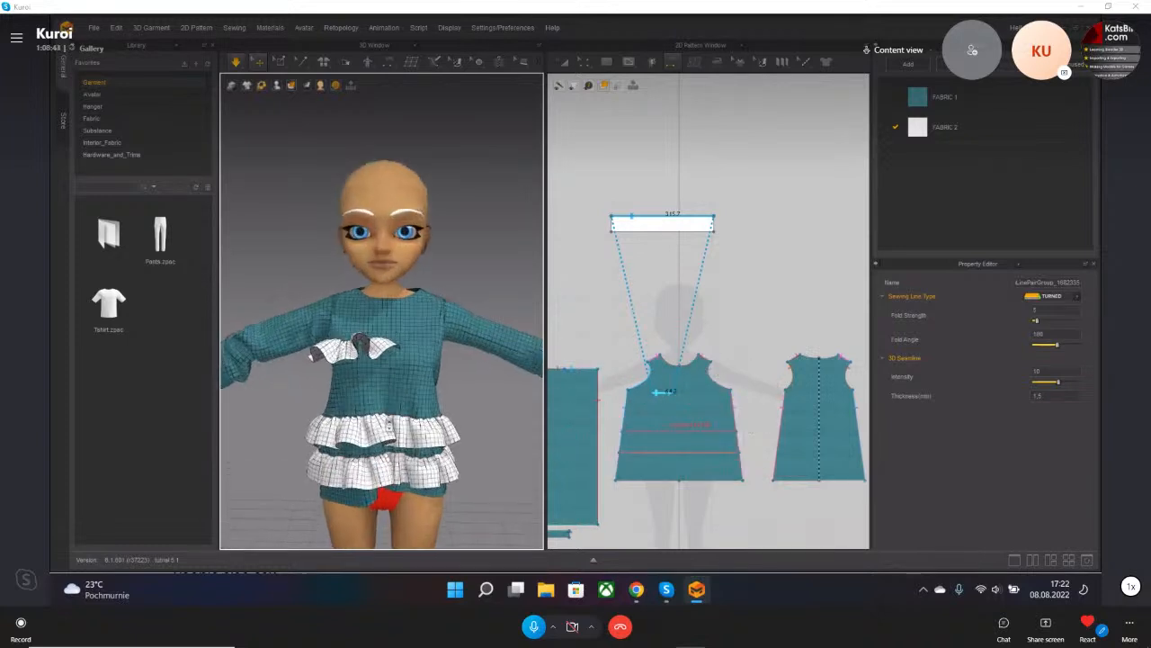
click(675, 65)
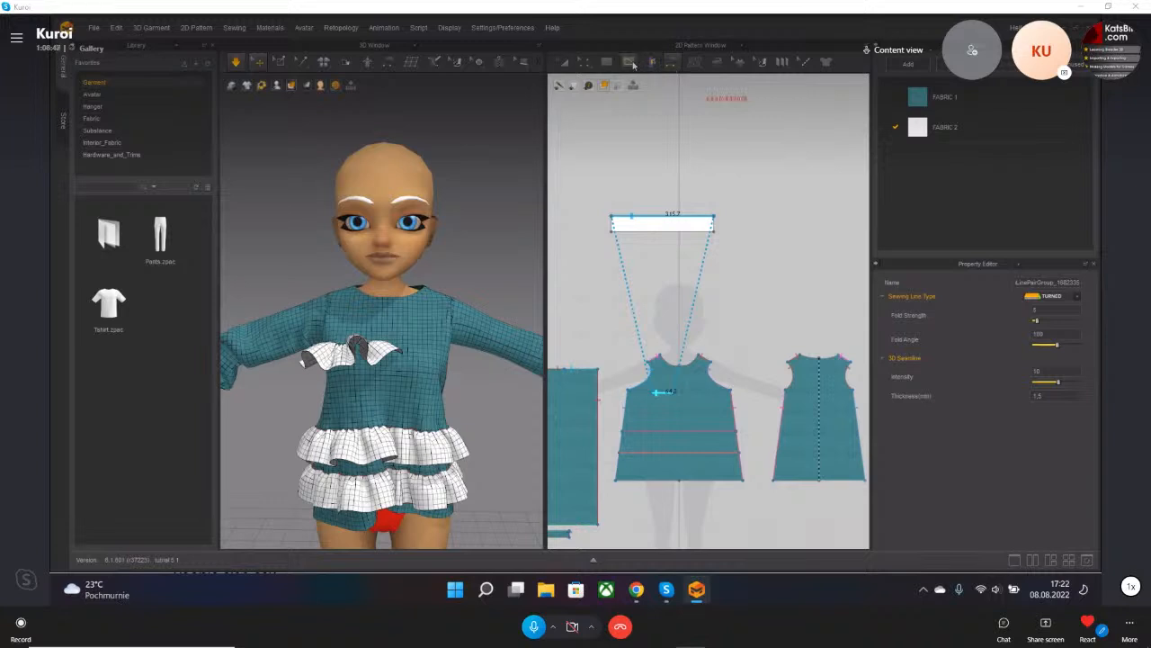
click(630, 62)
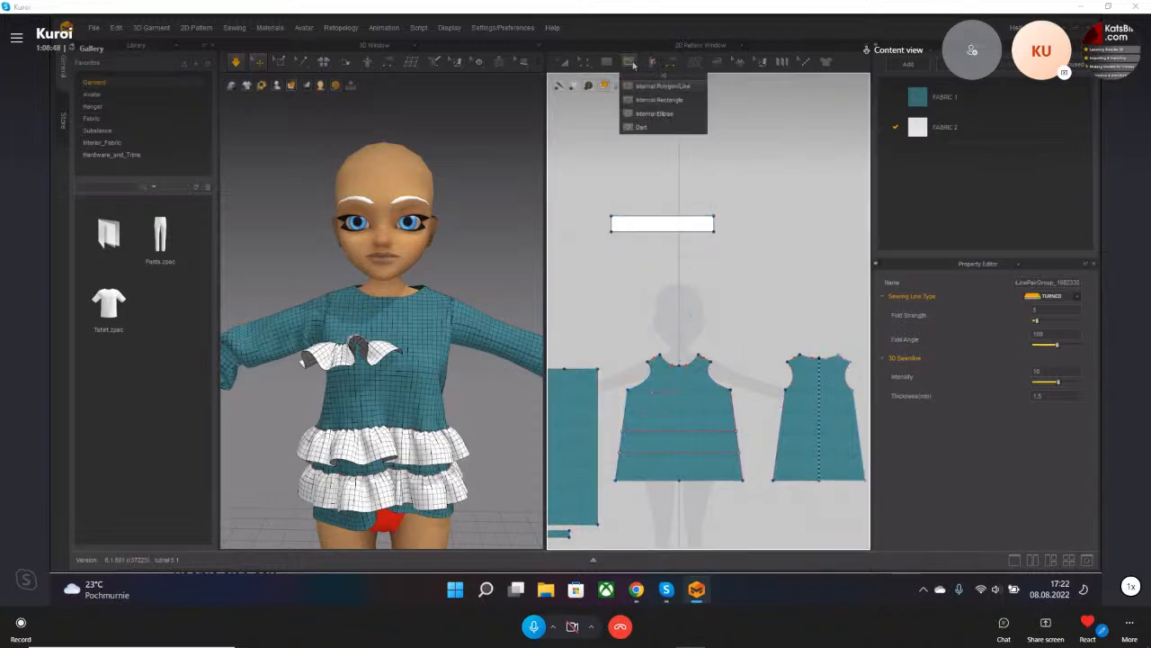
click(637, 125)
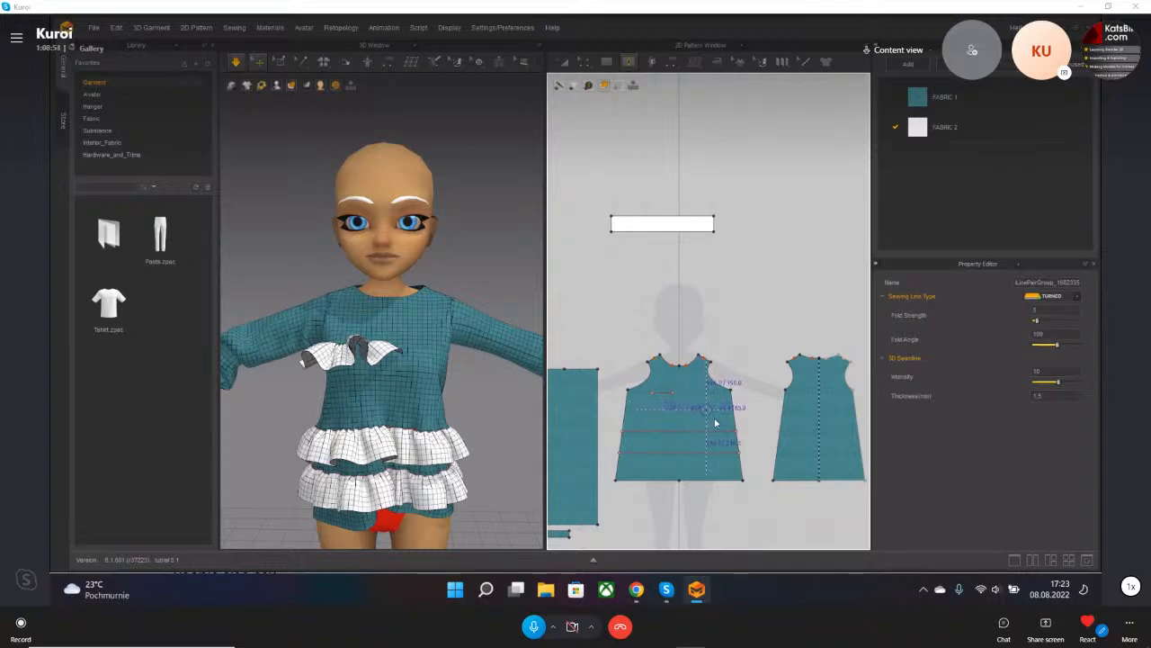
drag(705, 421, 716, 420)
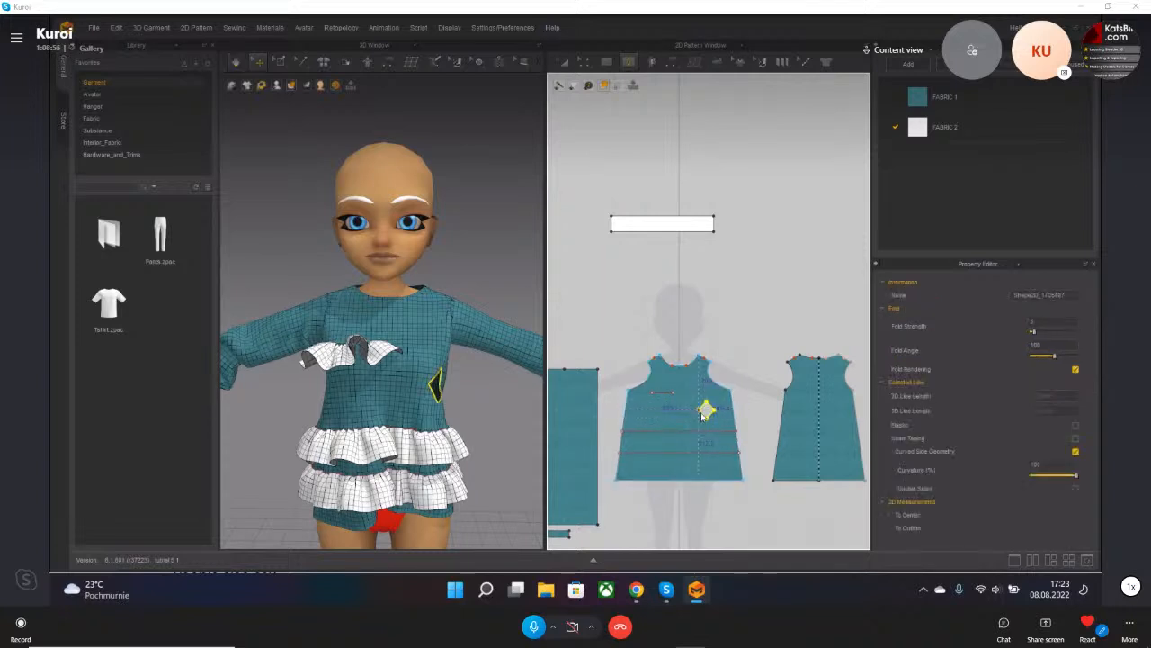
- Examine the opening made by the dart on the 3D garment from the side and up close
right_drag(468, 427, 381, 422)
middle_drag(381, 423, 152, 428)
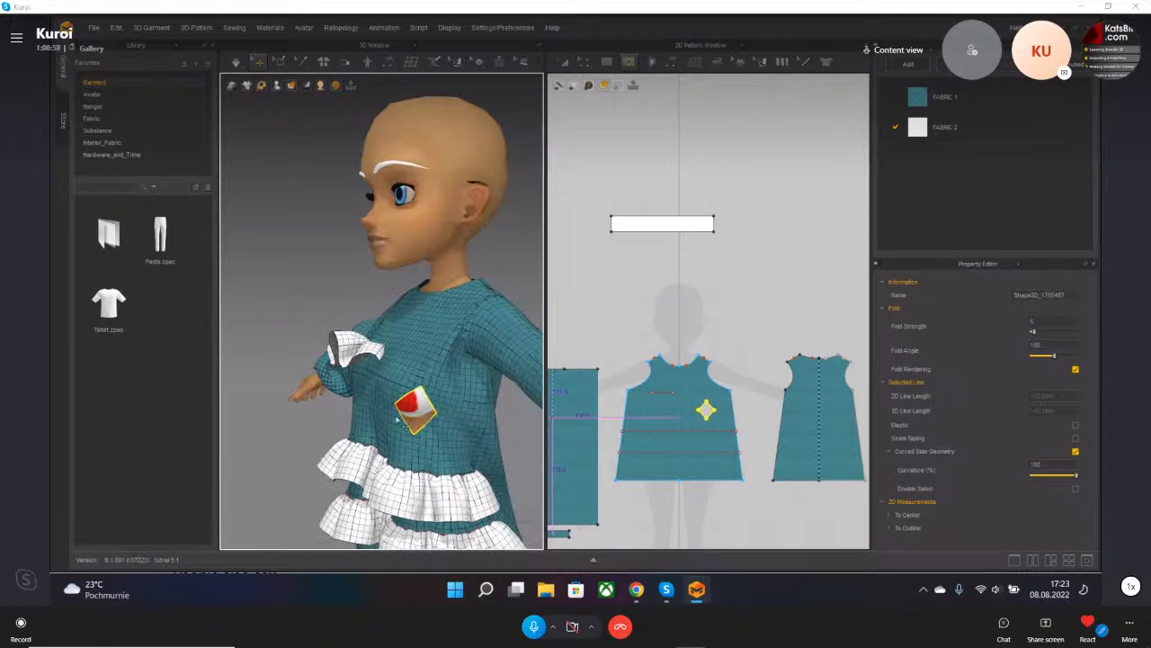
scroll(396, 431, up, 3)
middle_drag(396, 432, 306, 387)
right_drag(305, 386, 369, 389)
middle_drag(370, 389, 491, 456)
scroll(345, 376, up, 3)
middle_drag(330, 404, 491, 453)
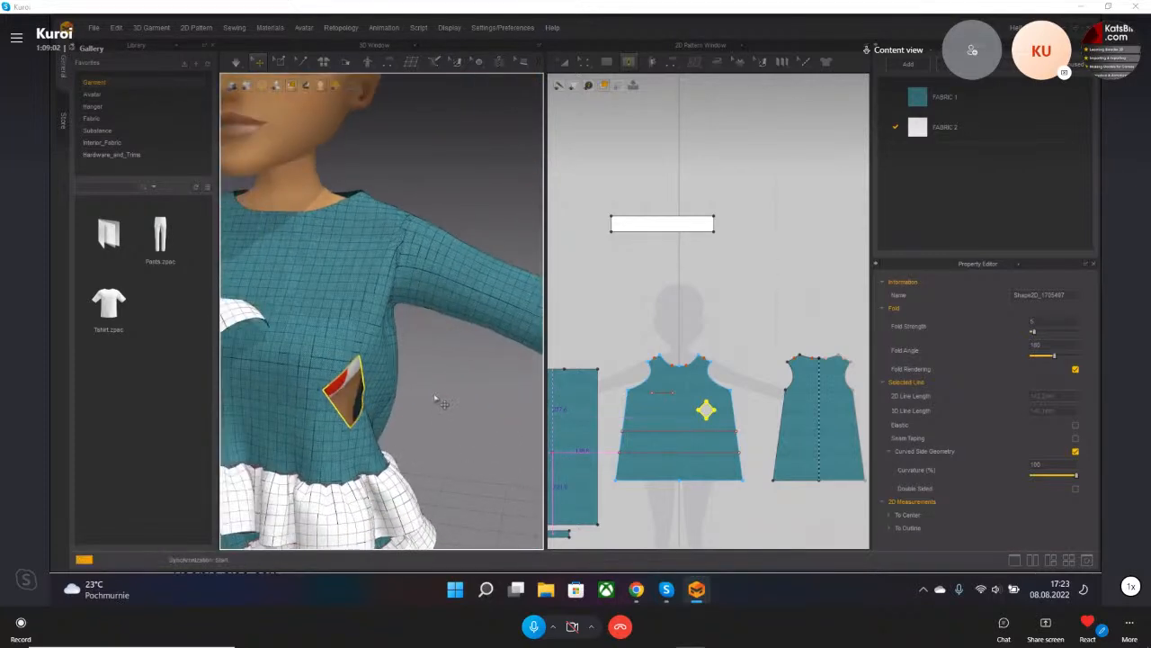
- Draw an internal circle on the front panel beside the chest internal line and select it
click(629, 63)
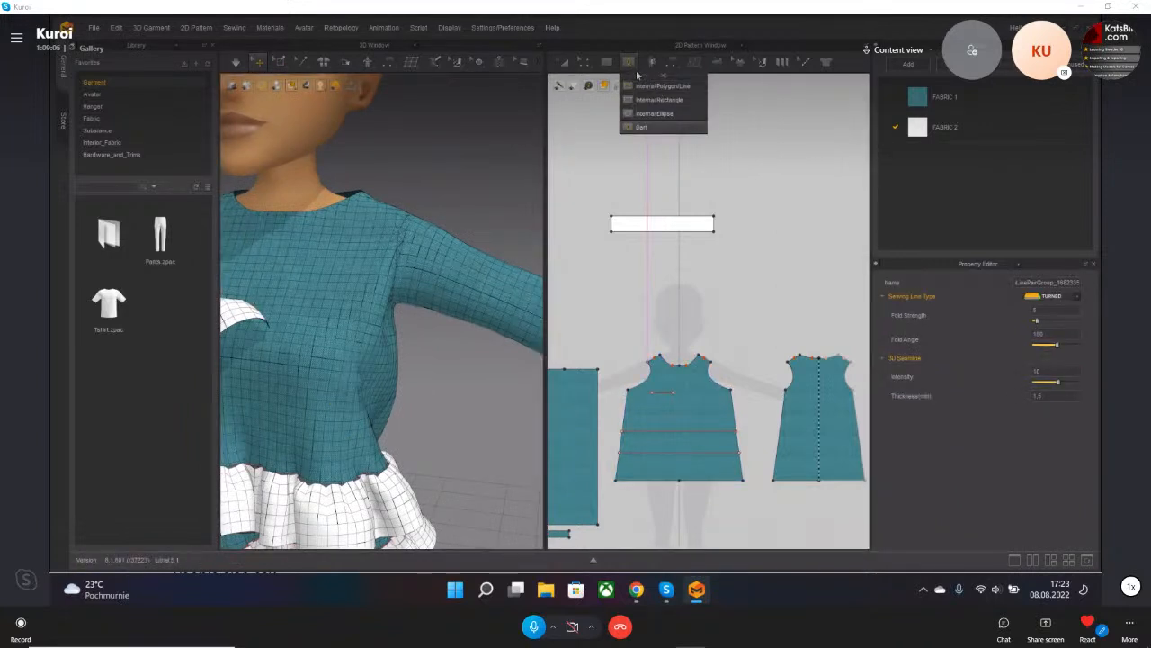
click(644, 128)
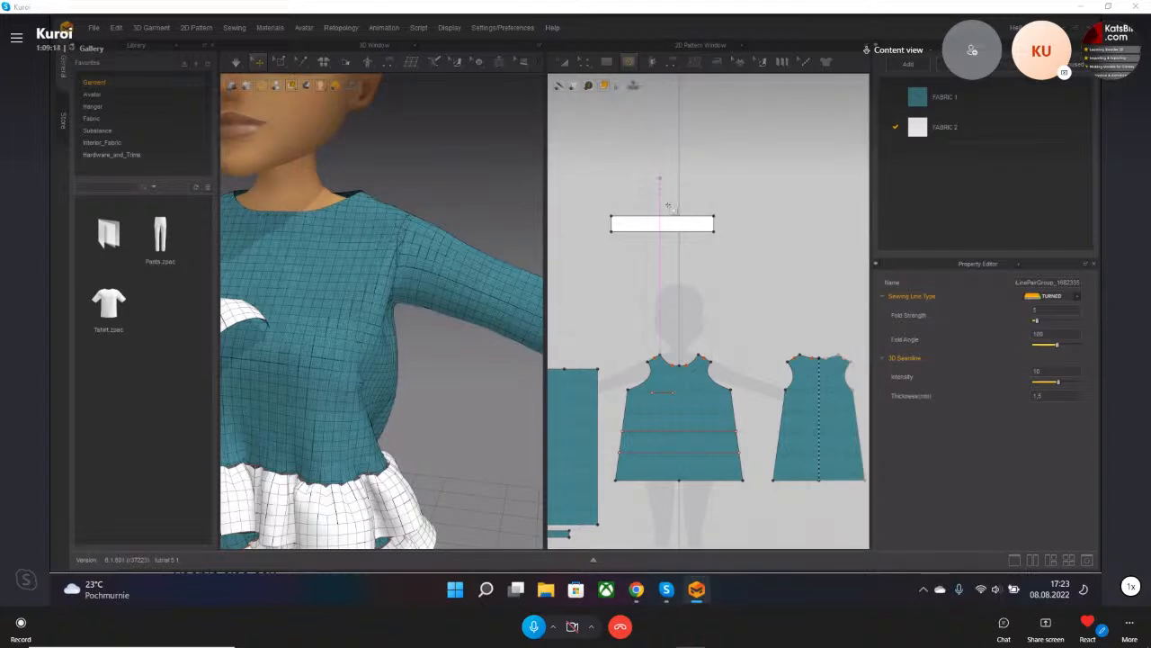
drag(694, 397, 715, 427)
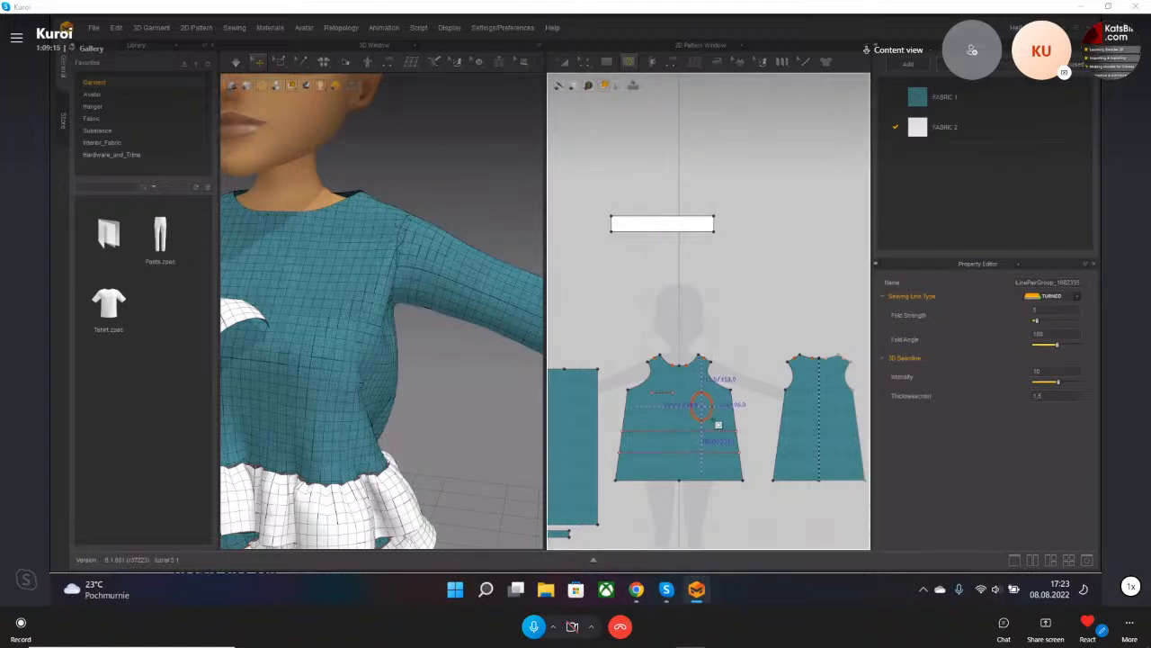
click(564, 62)
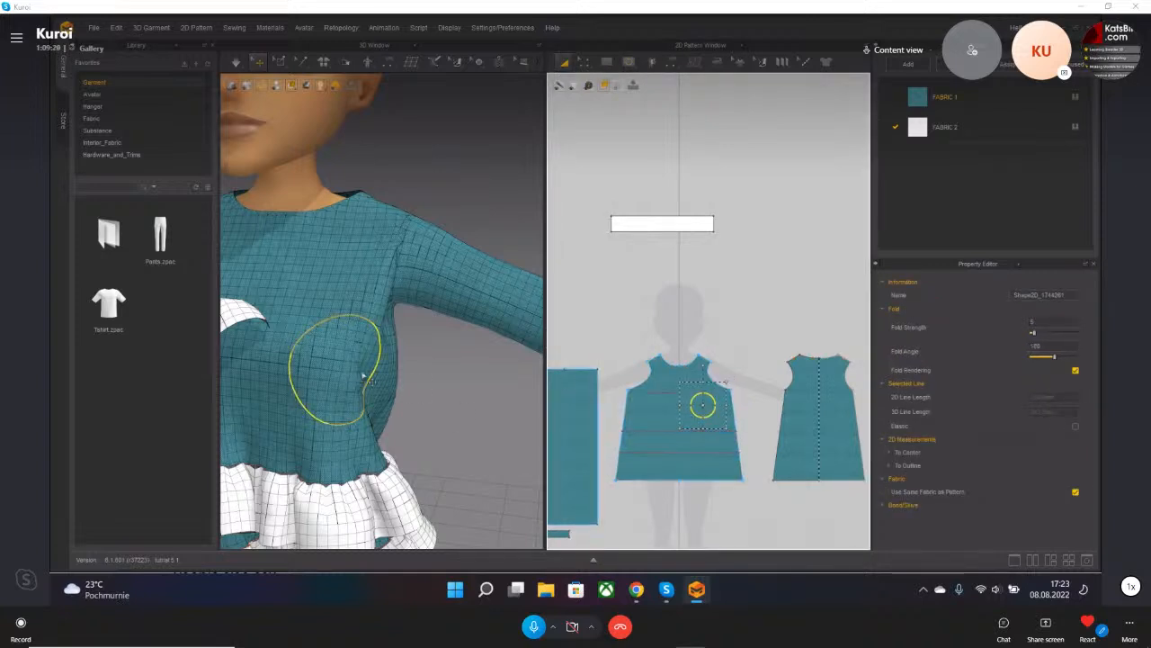
scroll(329, 368, up, 1)
middle_drag(402, 408, 421, 401)
scroll(363, 380, up, 3)
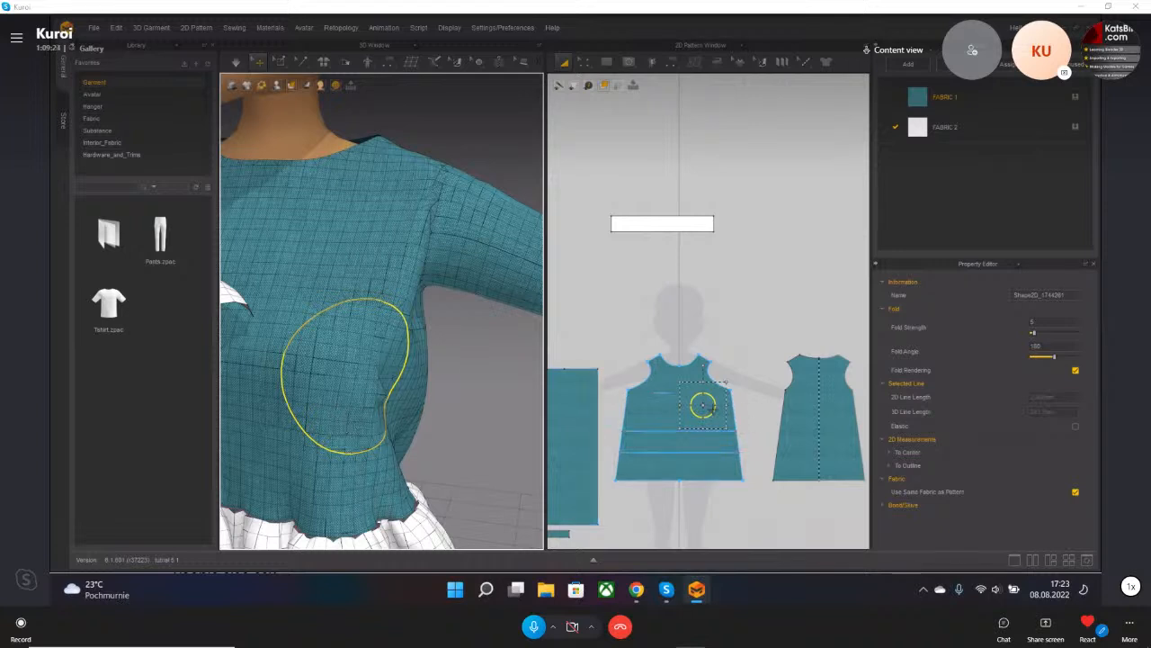
- Cut the circle out of the front panel and place it as a separate piece above the panels in the 2D pattern
right_click(702, 405)
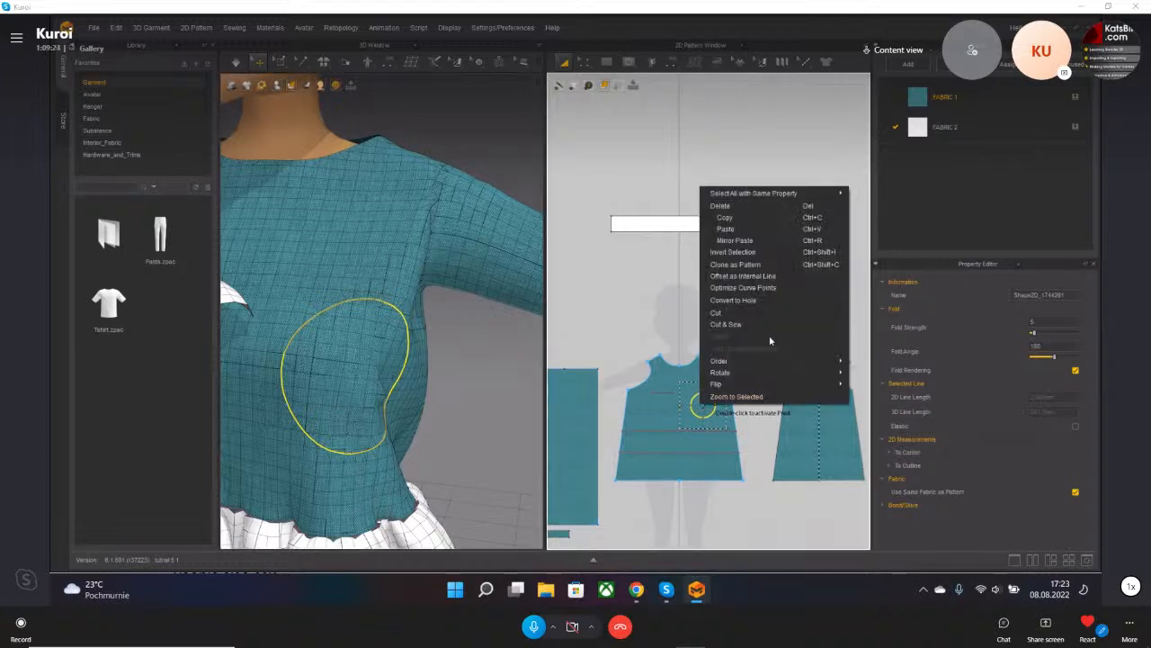
click(720, 318)
click(711, 410)
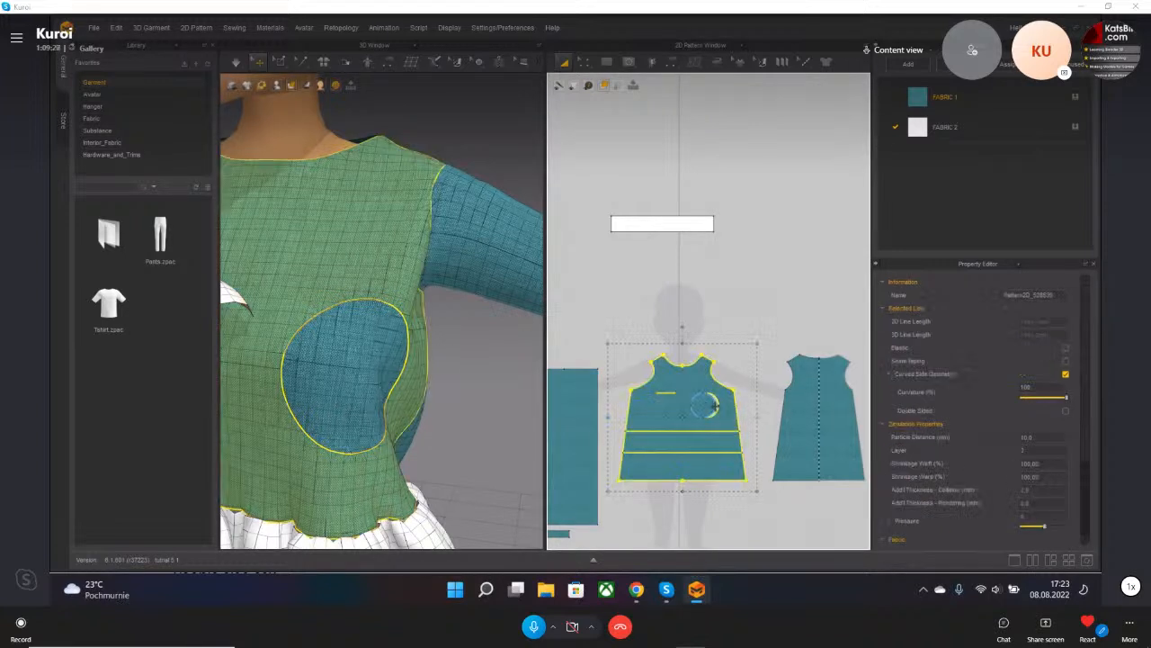
drag(710, 407, 780, 251)
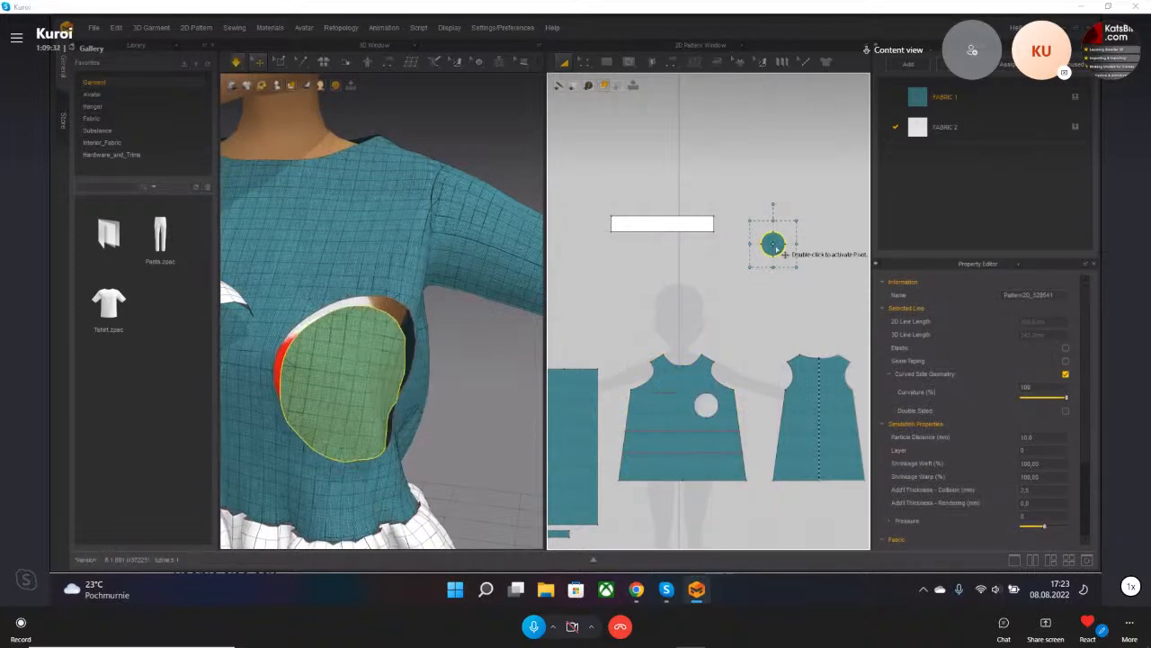
- Simulate the garment and pull the fallen cut-out circle up beside the avatar's head in 3D
scroll(353, 440, down, 2)
scroll(353, 441, down, 3)
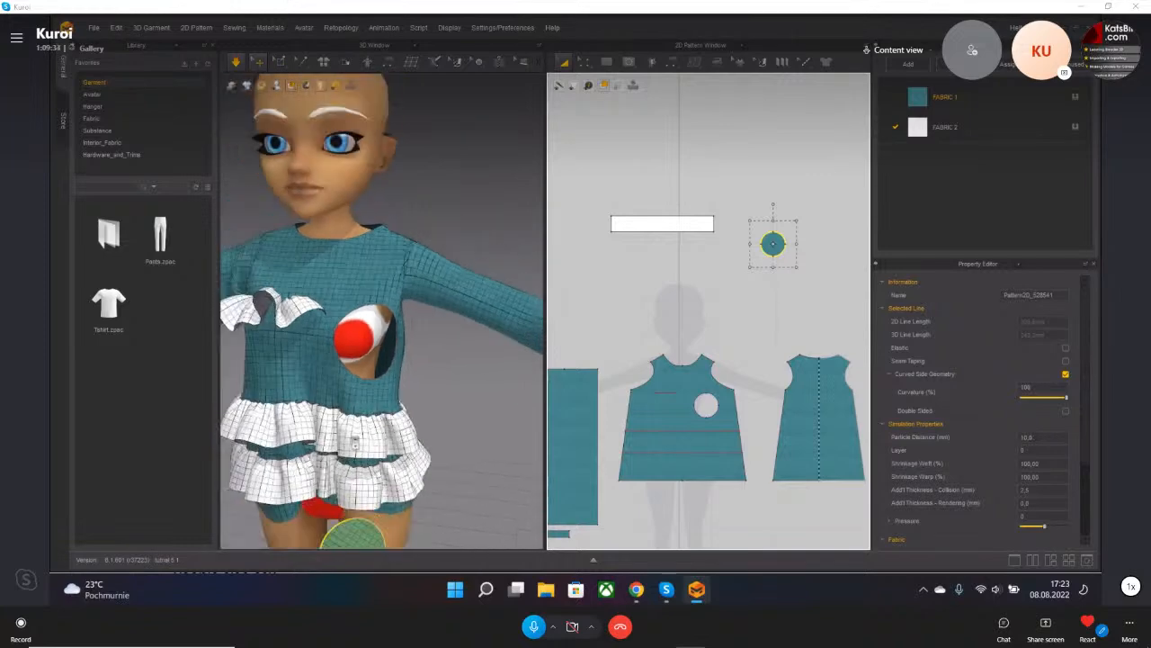
scroll(401, 508, down, 5)
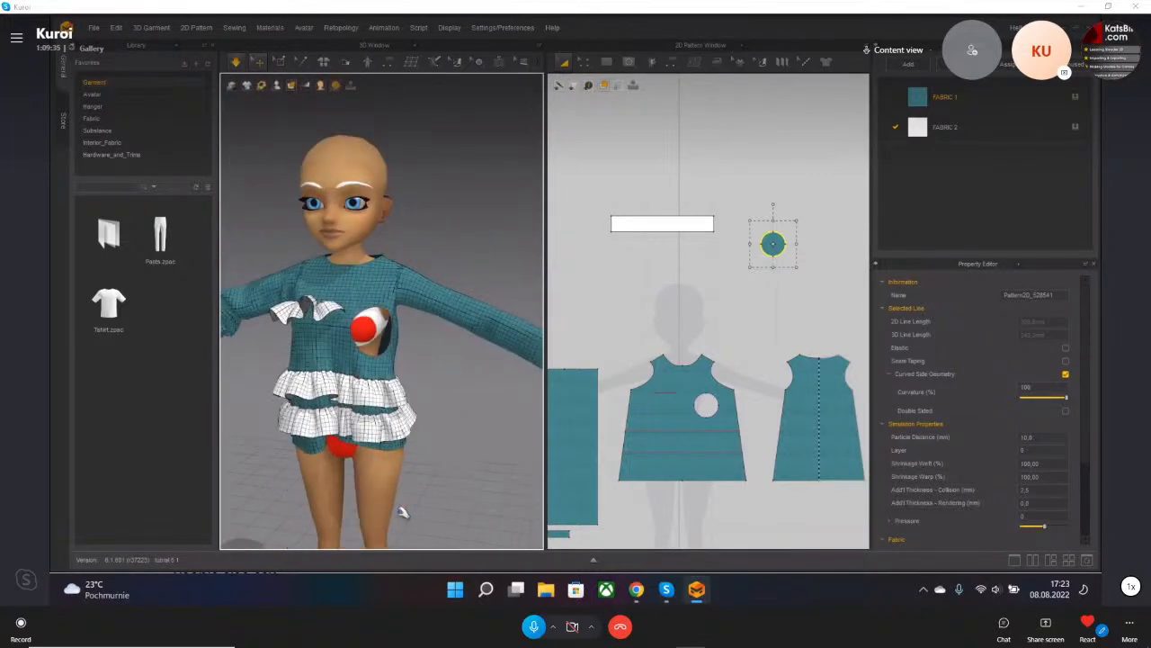
drag(329, 471, 365, 241)
right_drag(394, 223, 386, 296)
drag(387, 307, 347, 252)
key(space)
right_drag(348, 253, 459, 223)
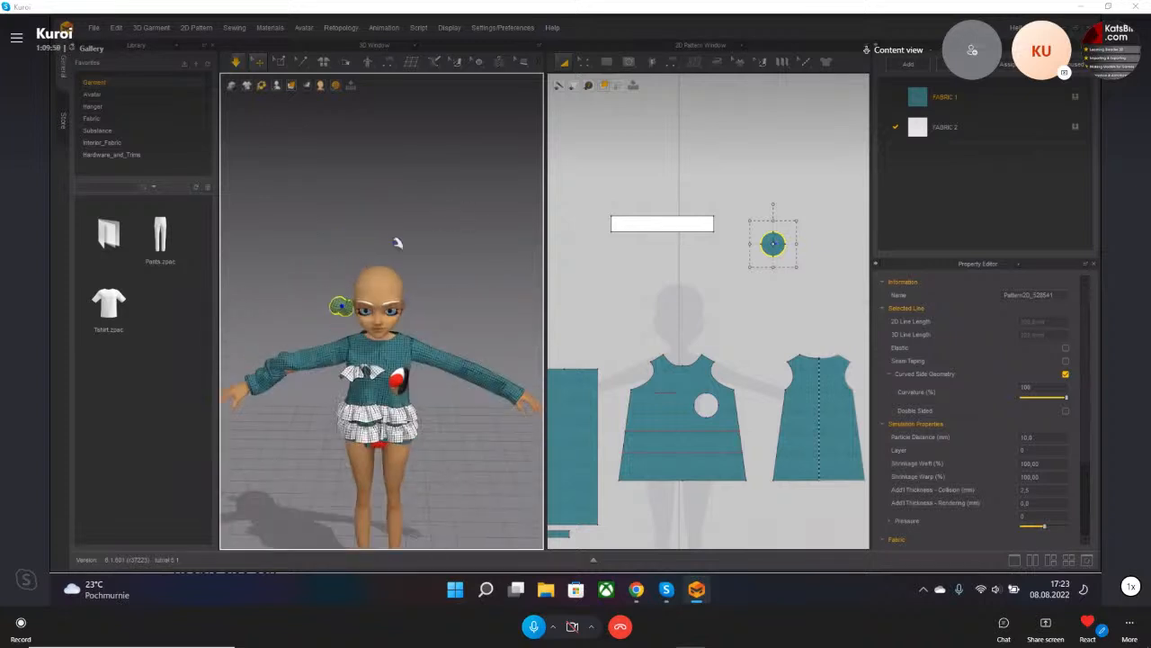
- Move the cut-out circle above the avatar in 3D and simulate it resting on top of the head
drag(320, 485, 373, 256)
right_drag(373, 257, 244, 249)
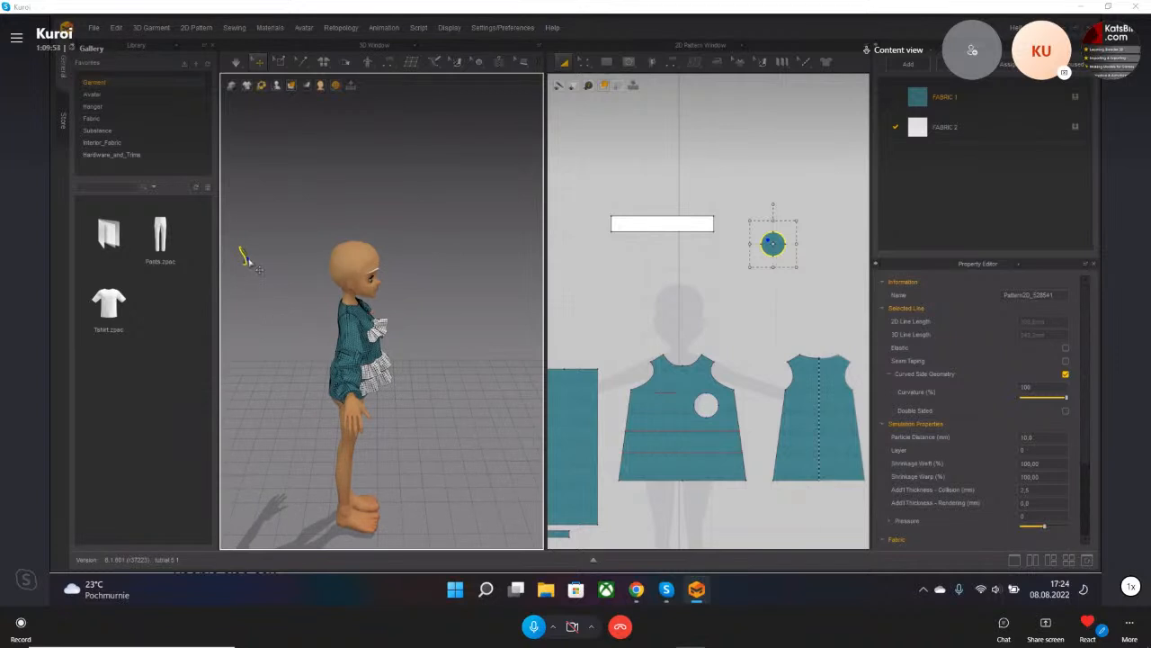
drag(360, 217, 353, 233)
right_drag(378, 230, 305, 312)
key(space)
mouse_move(300, 299)
mouse_down()
mouse_move(285, 308)
mouse_move(302, 310)
mouse_up()
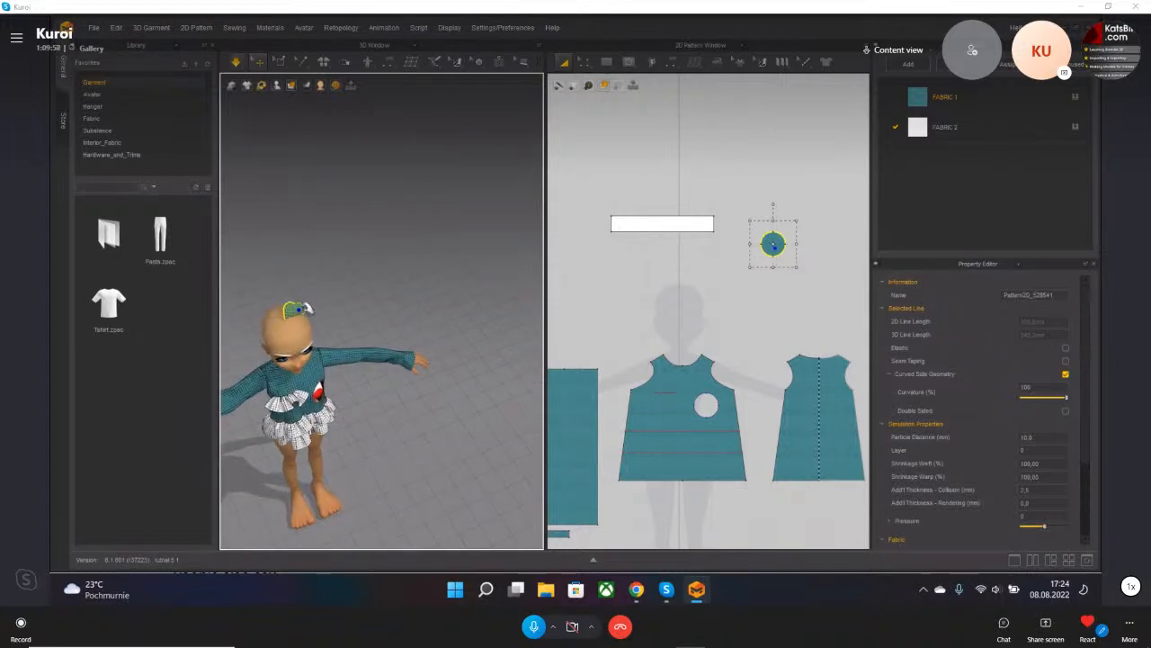
- Examine the circular hole in the chest and the ruffled garment from the front at different distances
right_drag(411, 418, 371, 376)
middle_drag(371, 376, 430, 334)
scroll(450, 445, down, 2)
scroll(419, 349, up, 5)
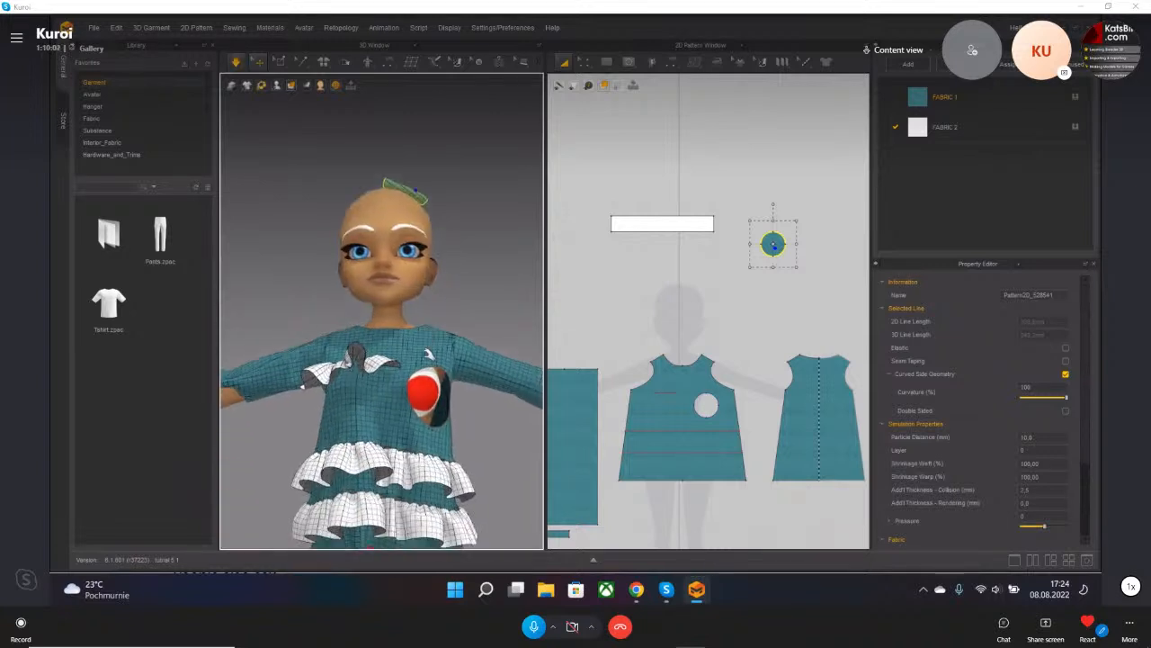
right_drag(430, 356, 459, 372)
scroll(461, 460, down, 2)
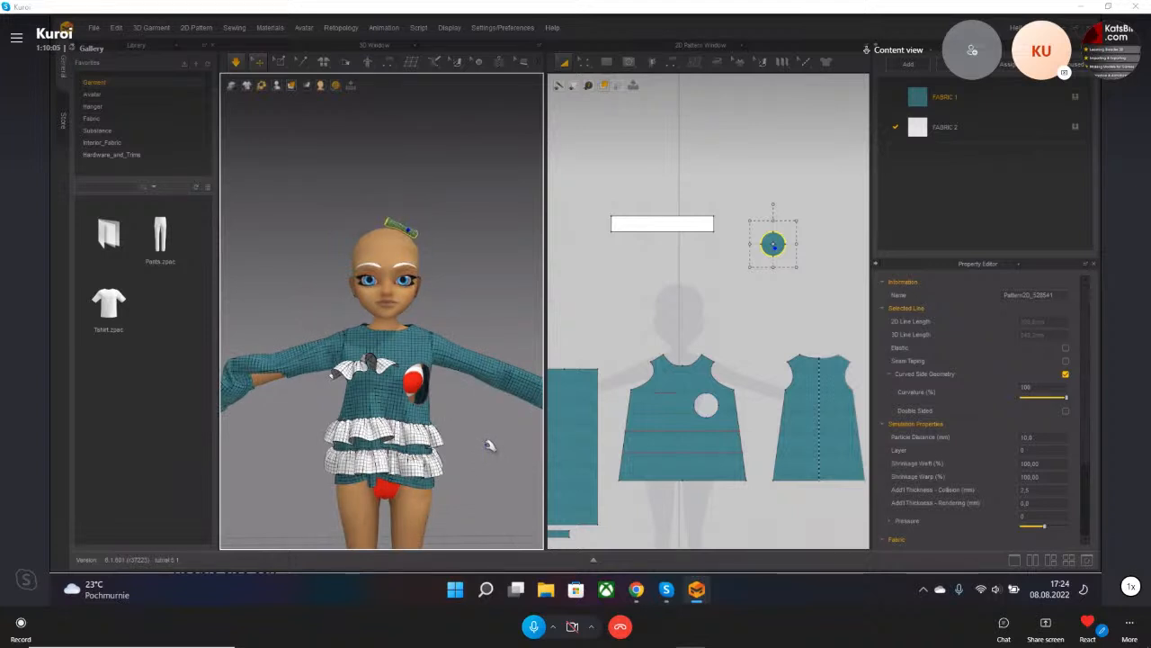
middle_drag(481, 467, 477, 404)
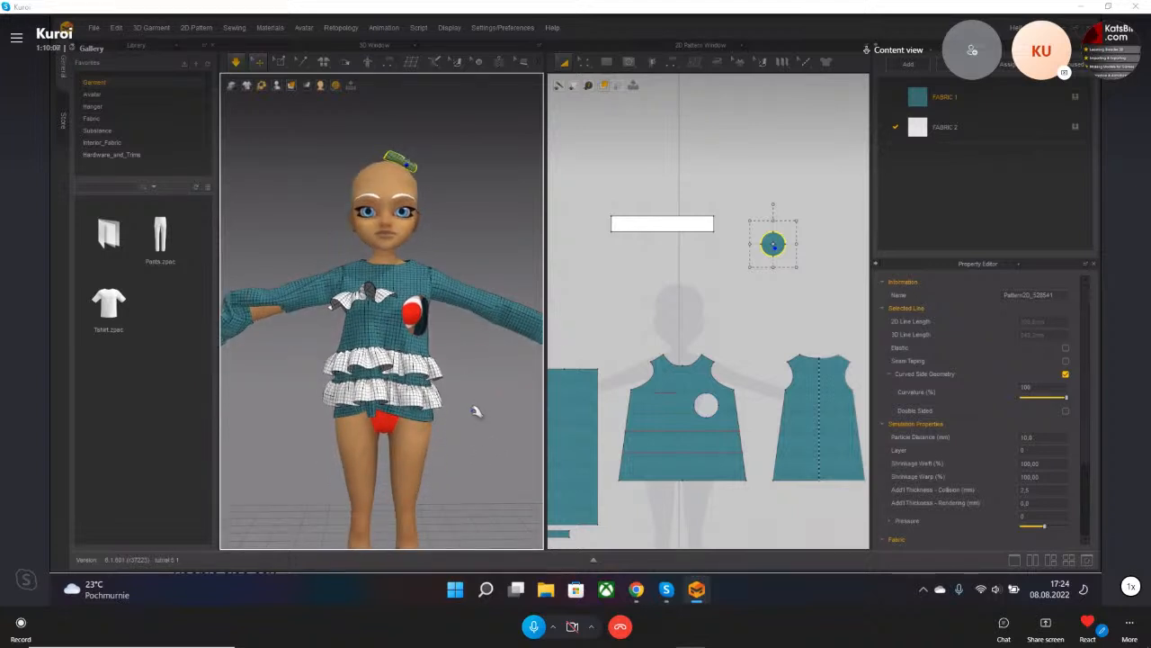
- Pull the sleeve on the avatar's right arm smooth down to the wrist while simulating
click(245, 307)
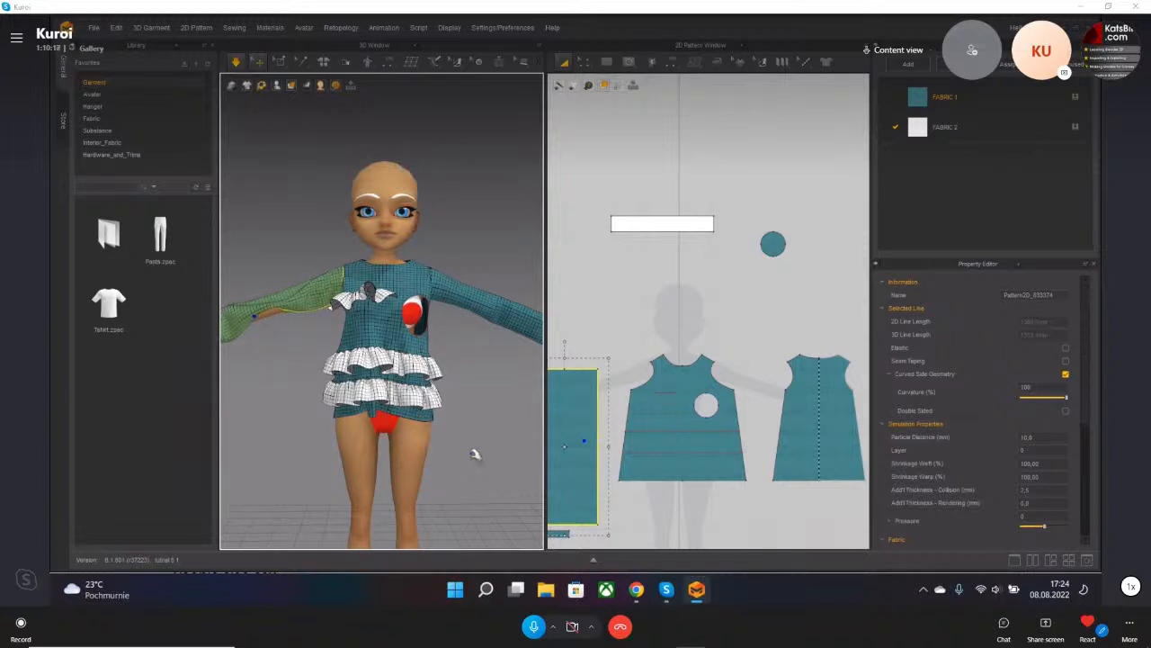
key(space)
right_drag(389, 433, 353, 369)
drag(343, 360, 388, 361)
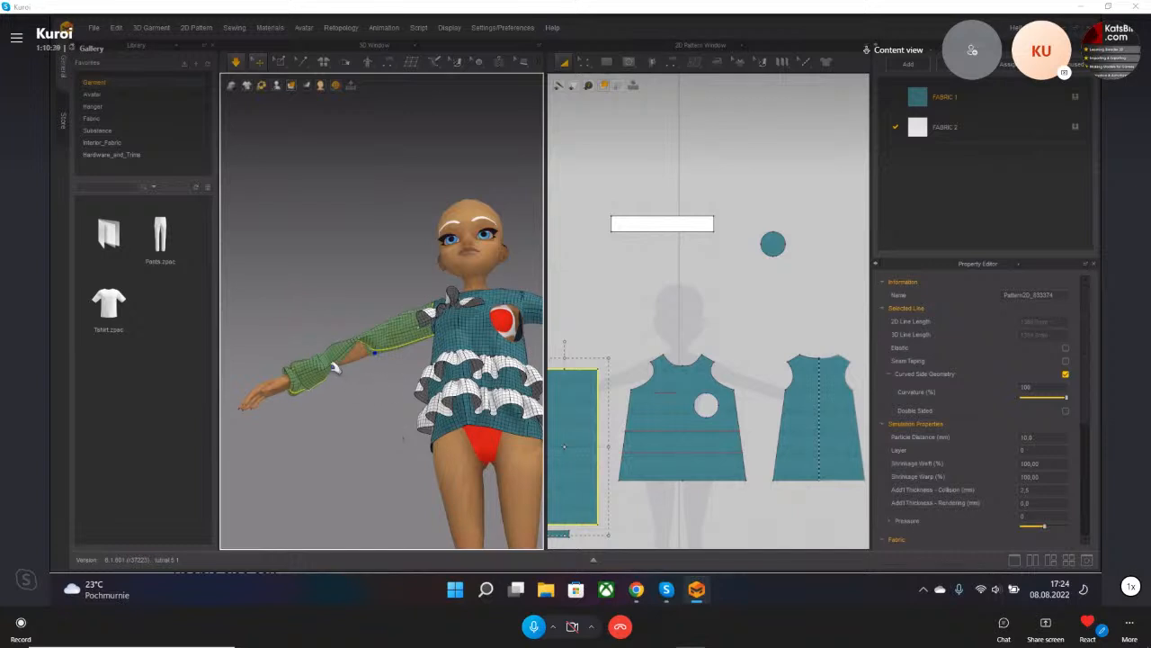
drag(318, 387, 278, 414)
drag(402, 411, 403, 428)
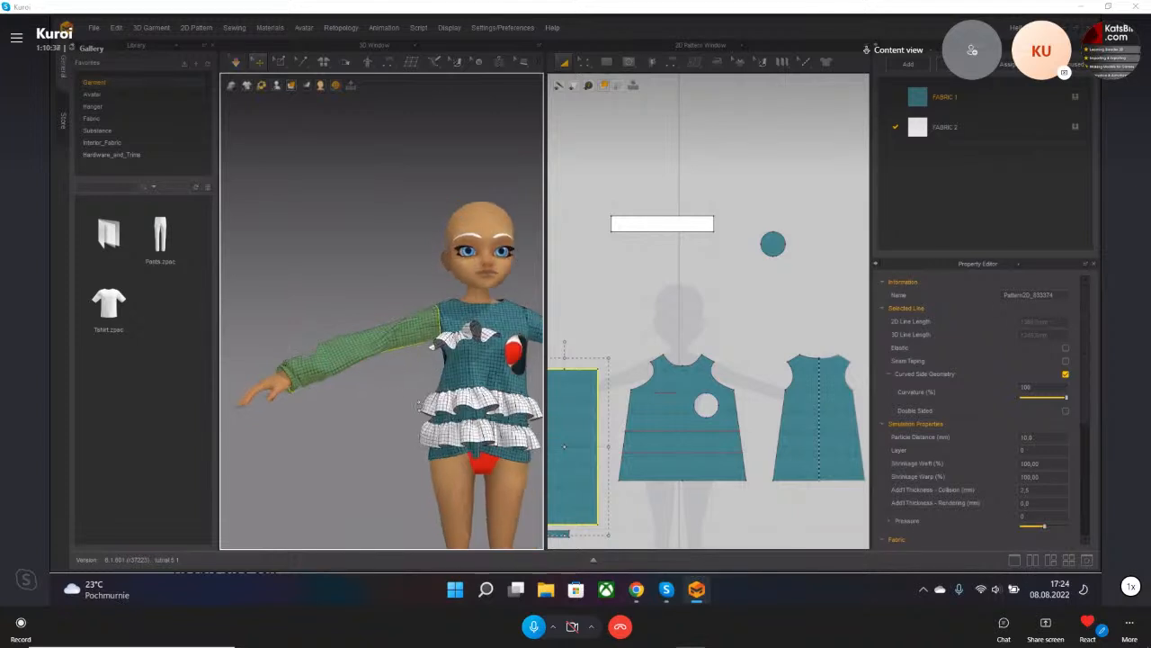
- Examine the smoothed sleeve, the chest hole and the ruffles from the front, up close and from a distance
scroll(402, 432, up, 5)
scroll(402, 433, down, 4)
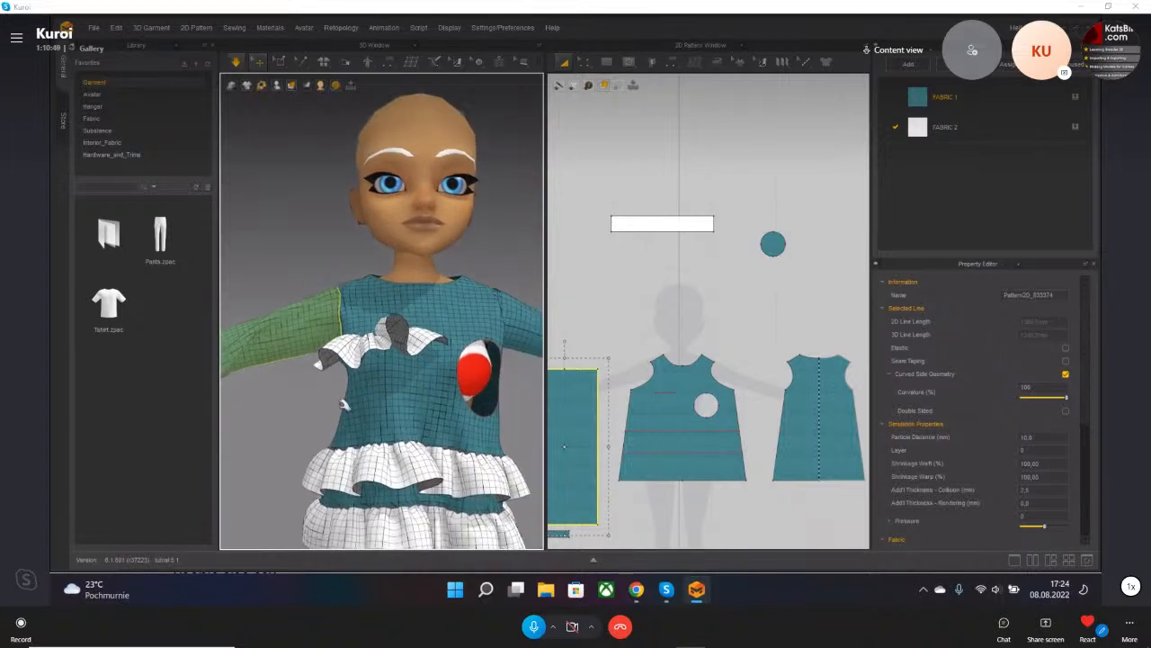
right_drag(368, 383, 365, 399)
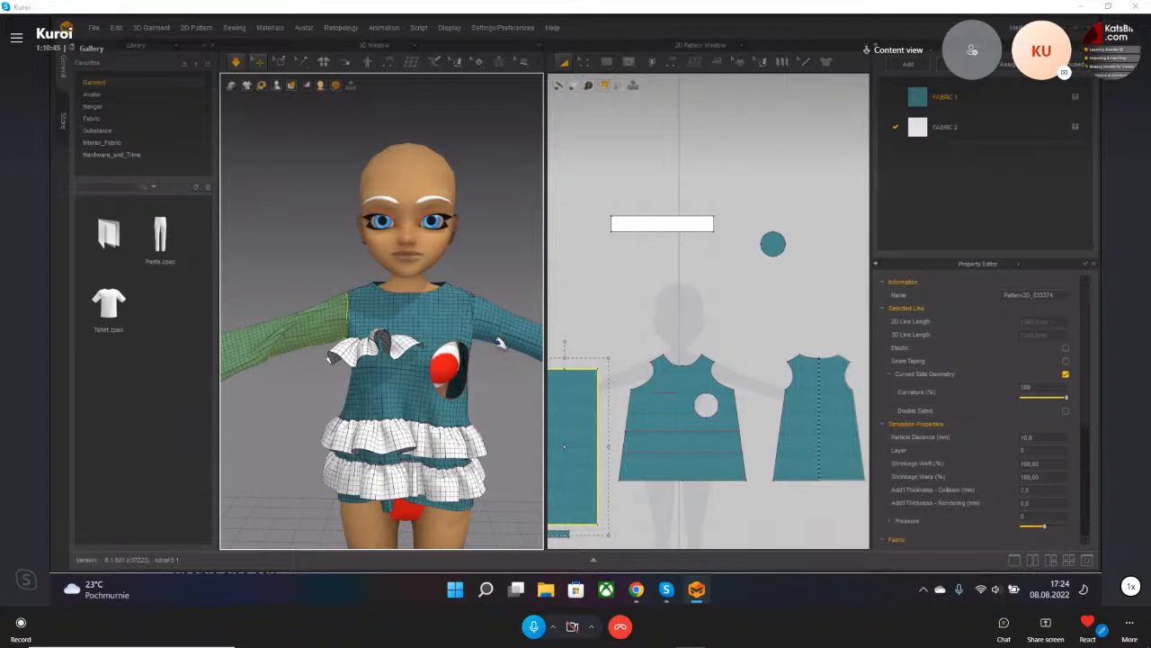
scroll(494, 406, down, 3)
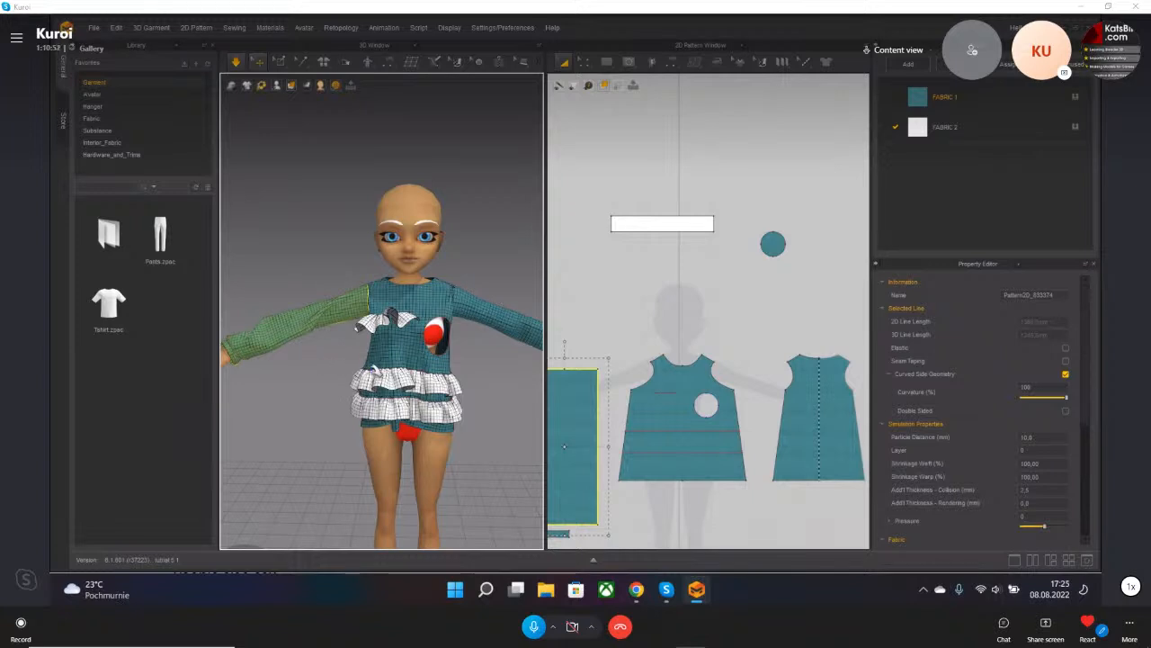
scroll(418, 369, up, 3)
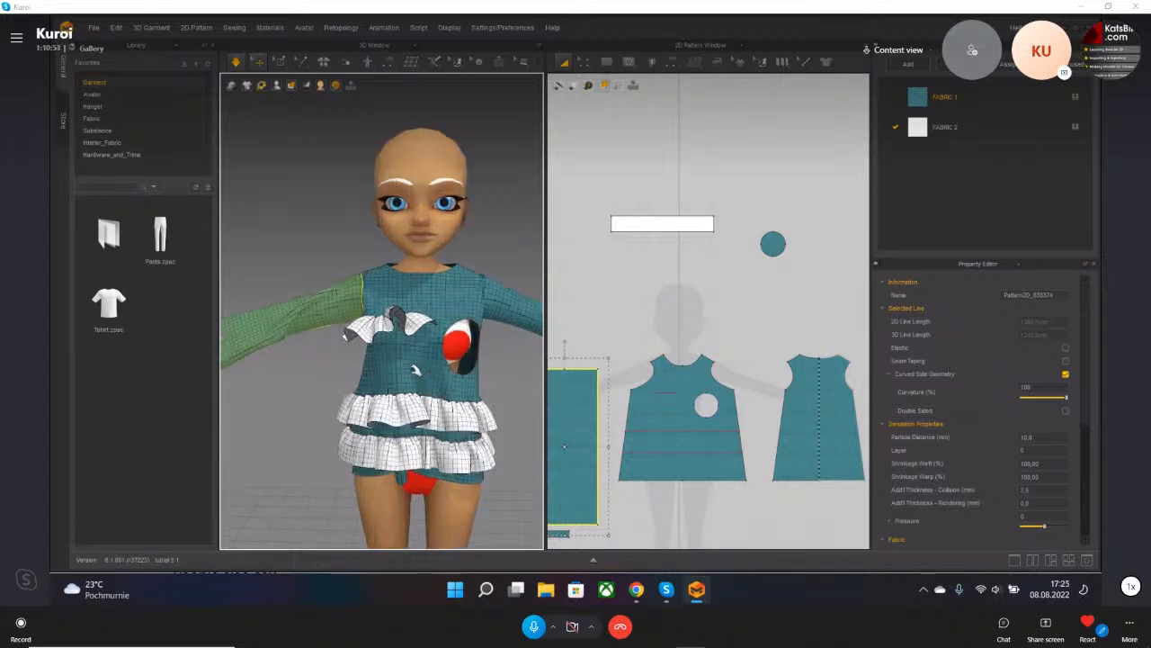
right_drag(333, 327, 362, 330)
scroll(364, 332, down, 3)
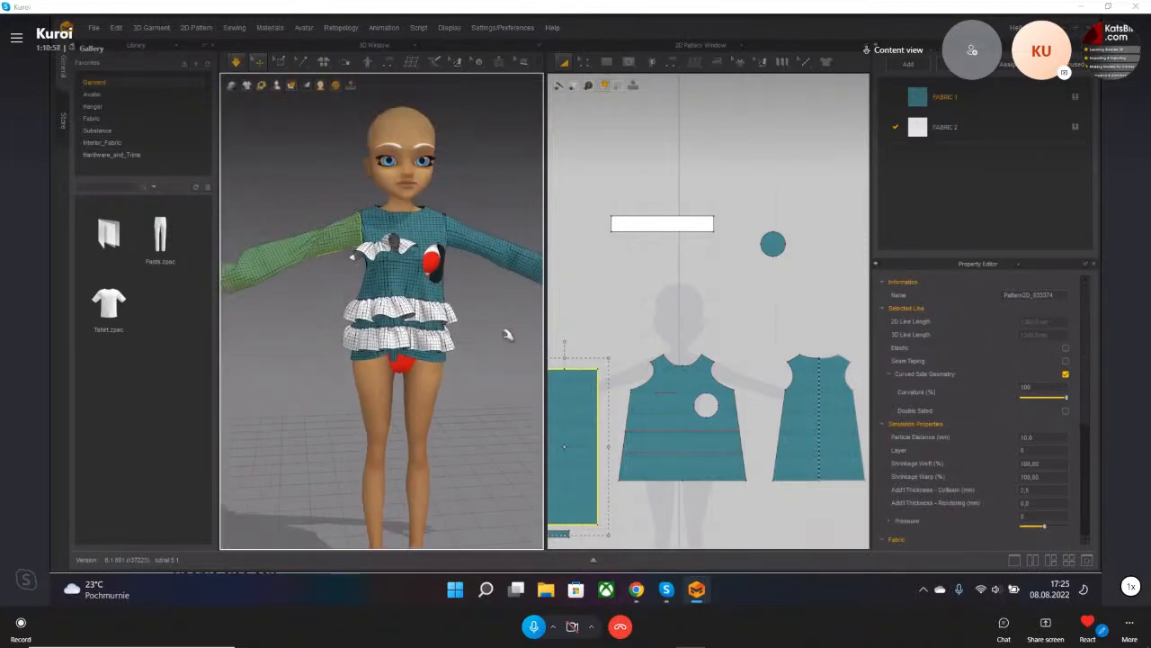
mouse_move(466, 304)
right_down()
mouse_move(490, 306)
mouse_move(432, 288)
mouse_move(472, 311)
mouse_move(465, 320)
right_up()
- Delete the sleeve on the avatar's left arm
click(491, 247)
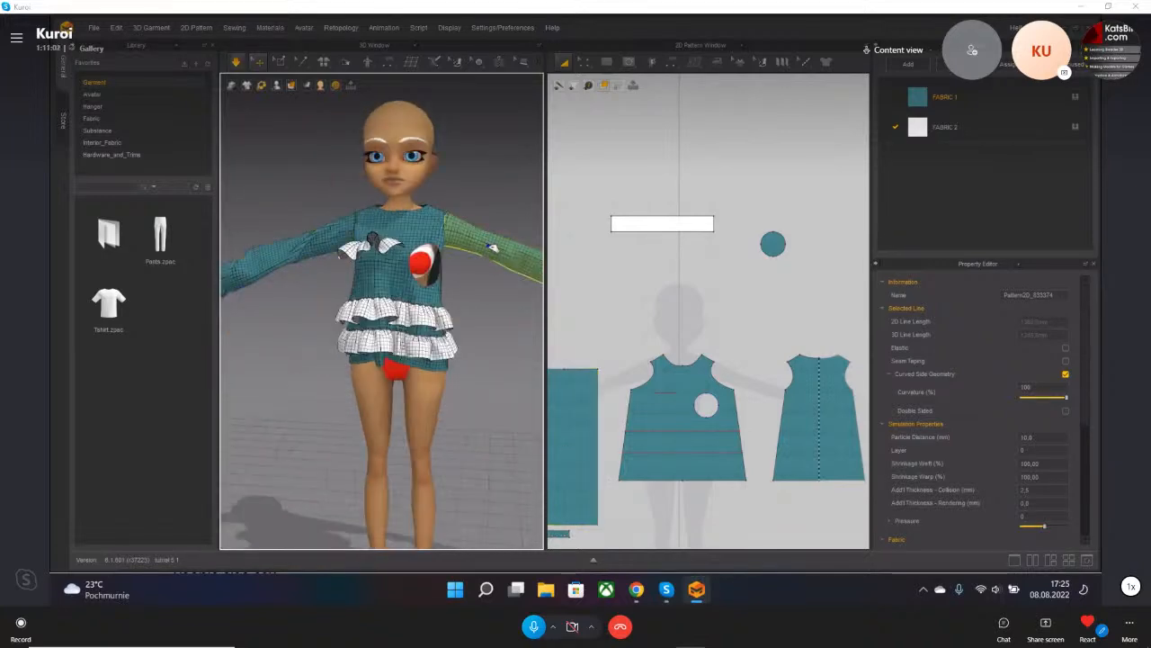
key(Delete)
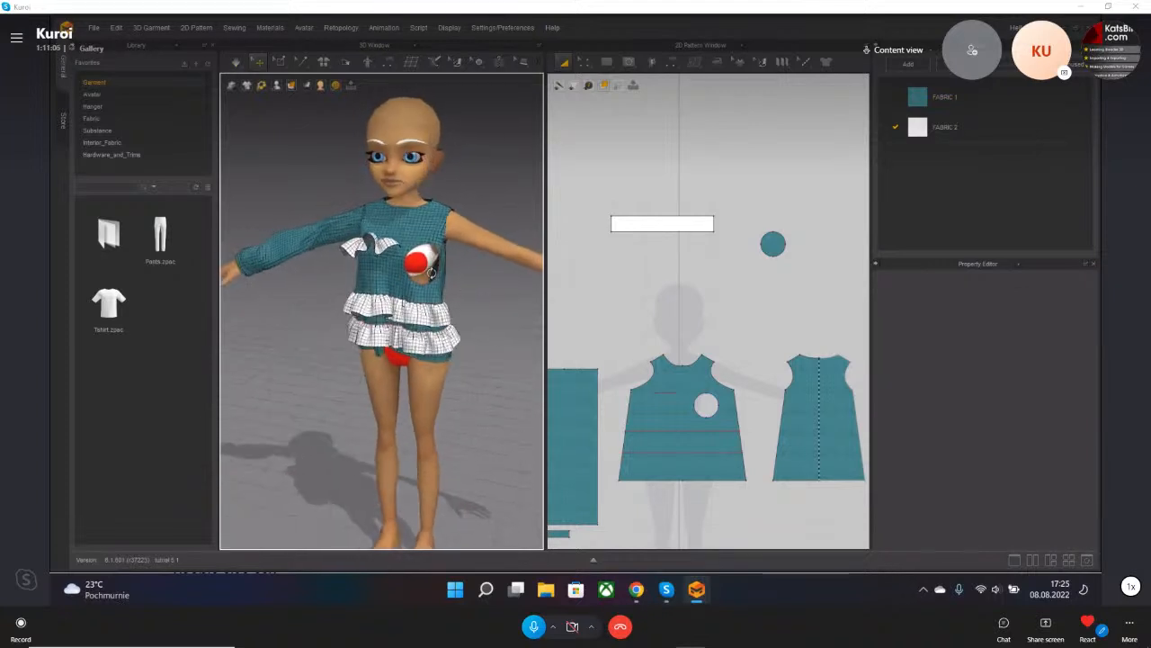
scroll(468, 283, up, 5)
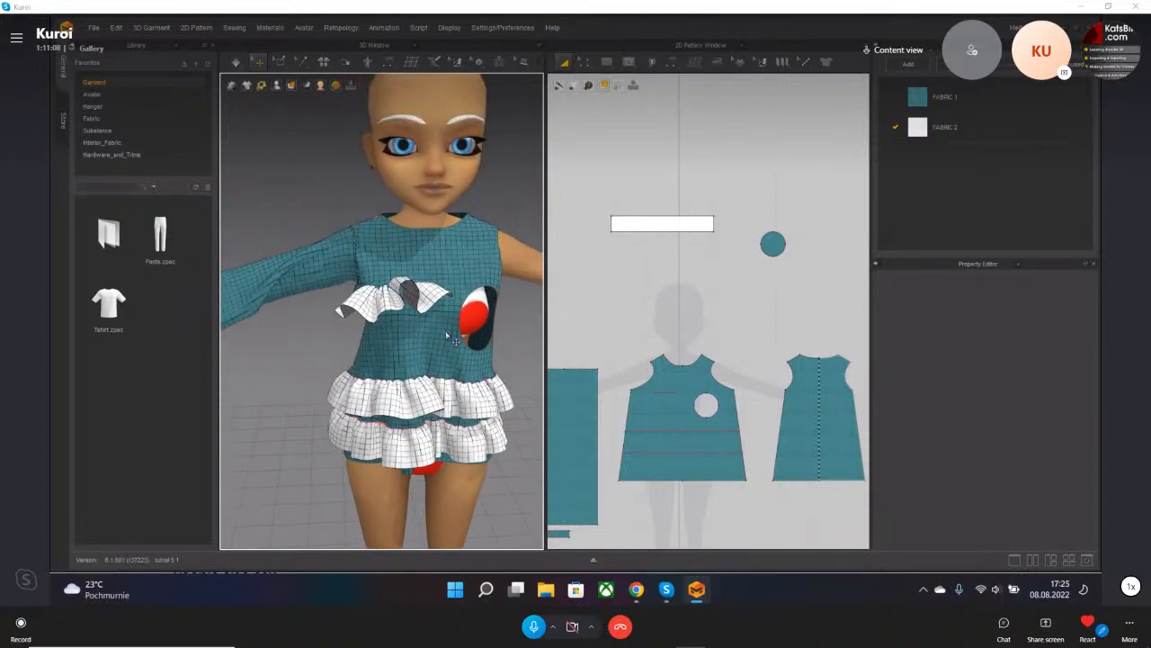
- Restore the deleted sleeve on the avatar's left arm and pull it smooth down to the wrist while simulating
key(space)
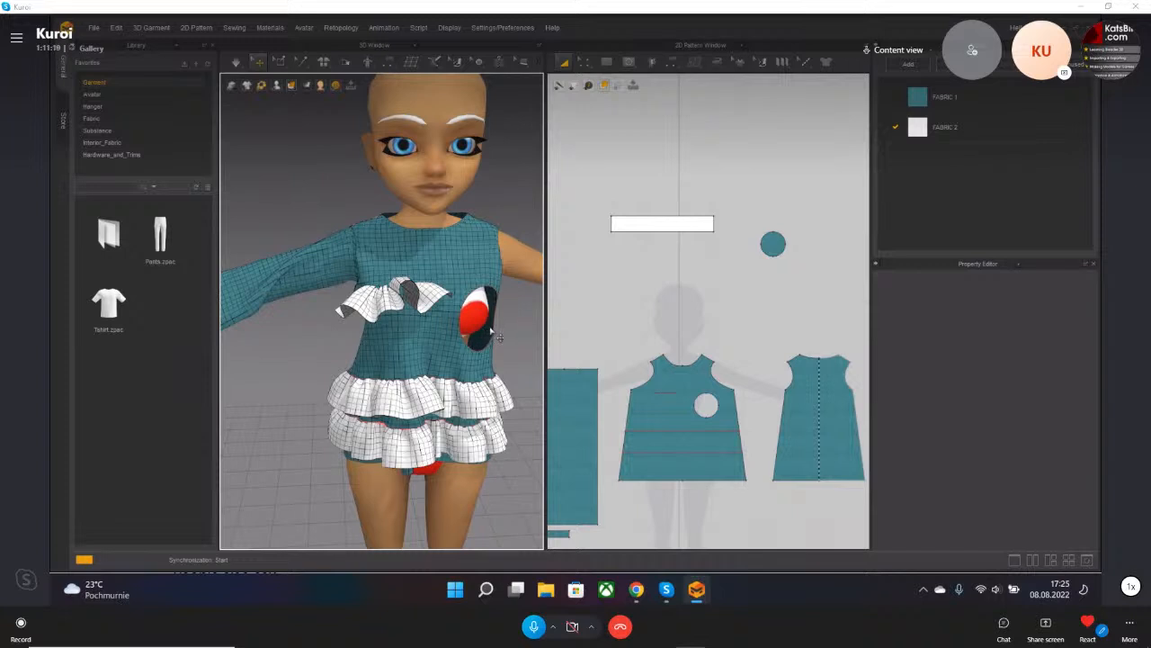
middle_drag(505, 335, 142, 357)
middle_drag(339, 357, 449, 376)
drag(406, 354, 409, 144)
drag(396, 314, 382, 137)
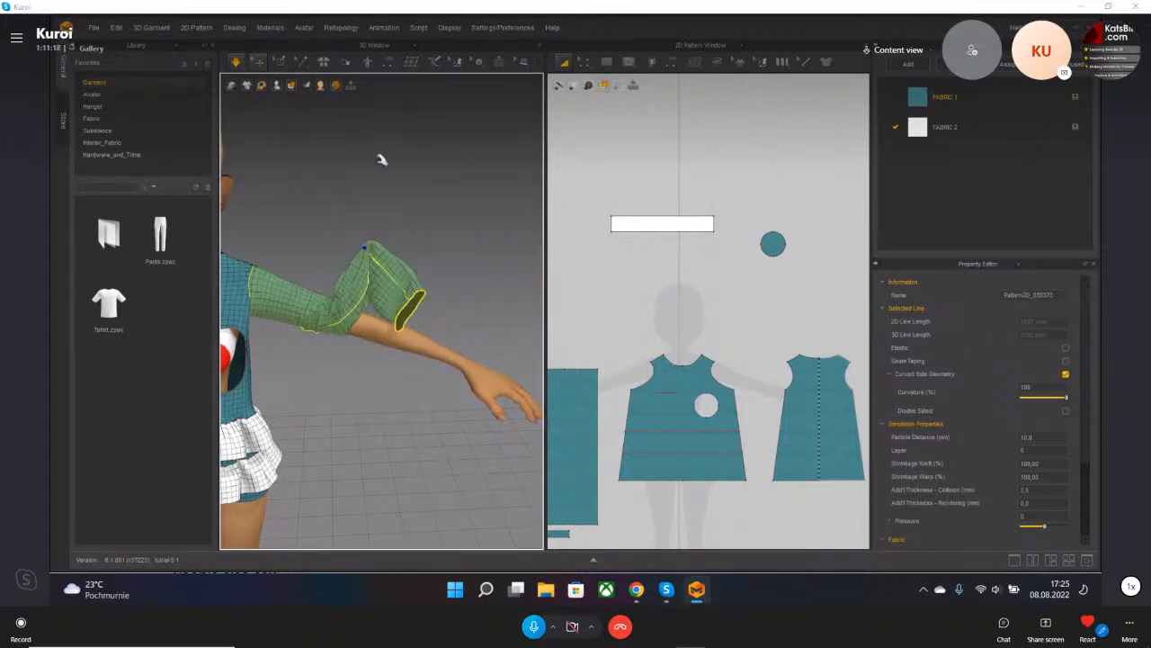
right_drag(423, 384, 389, 296)
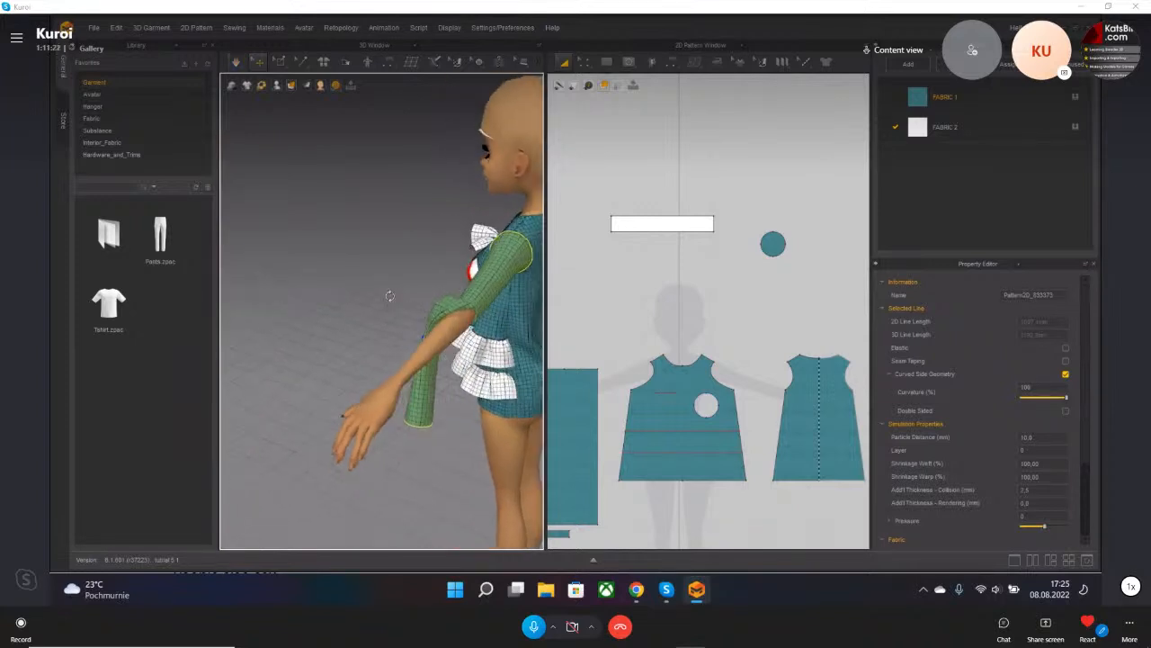
drag(511, 371, 401, 278)
key(space)
right_drag(357, 256, 419, 340)
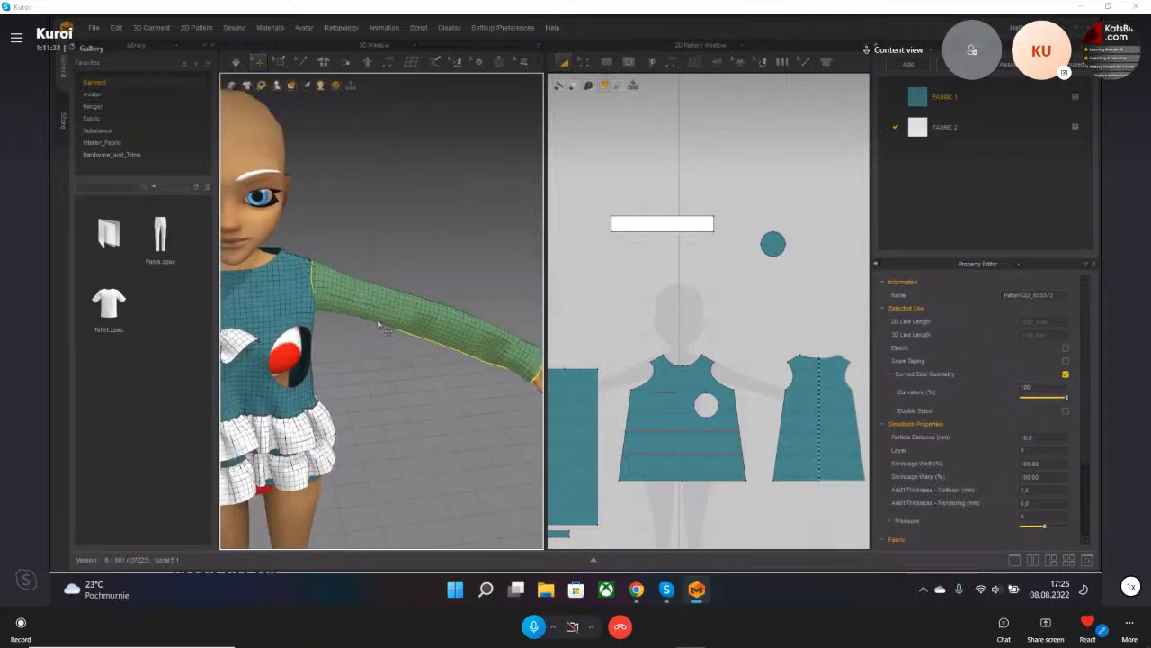
right_drag(377, 302, 428, 411)
scroll(385, 341, up, 3)
scroll(428, 411, down, 2)
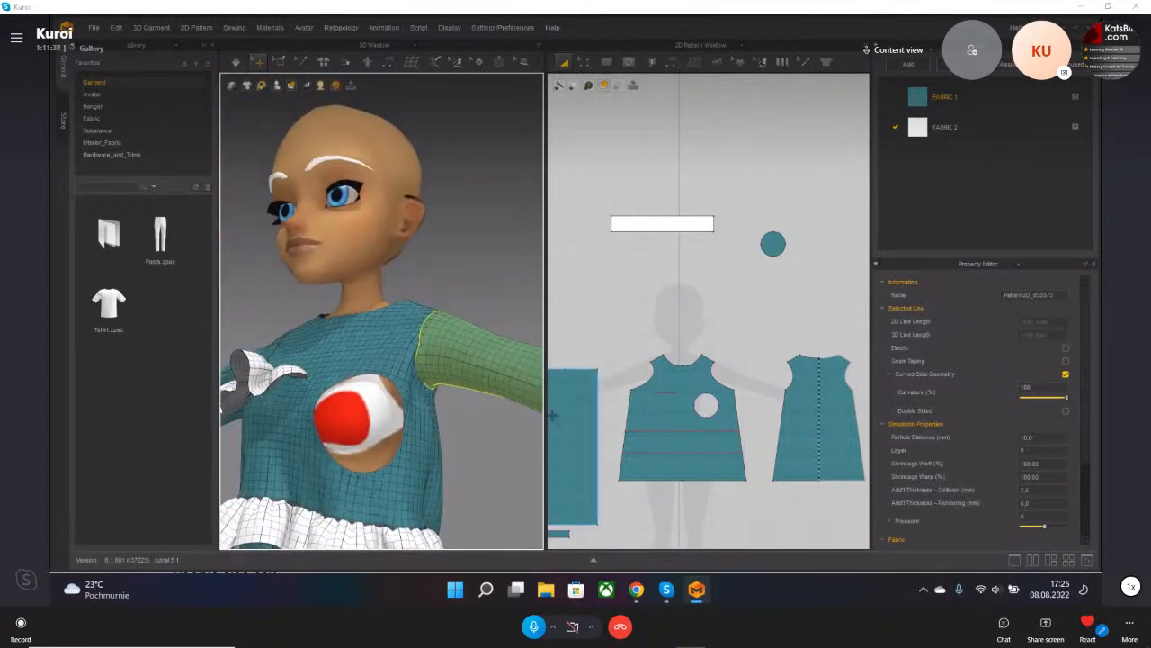
- Draw a tall, narrow Fabric 2 rectangle pattern between the sleeve pattern and the front panel
scroll(696, 414, up, 5)
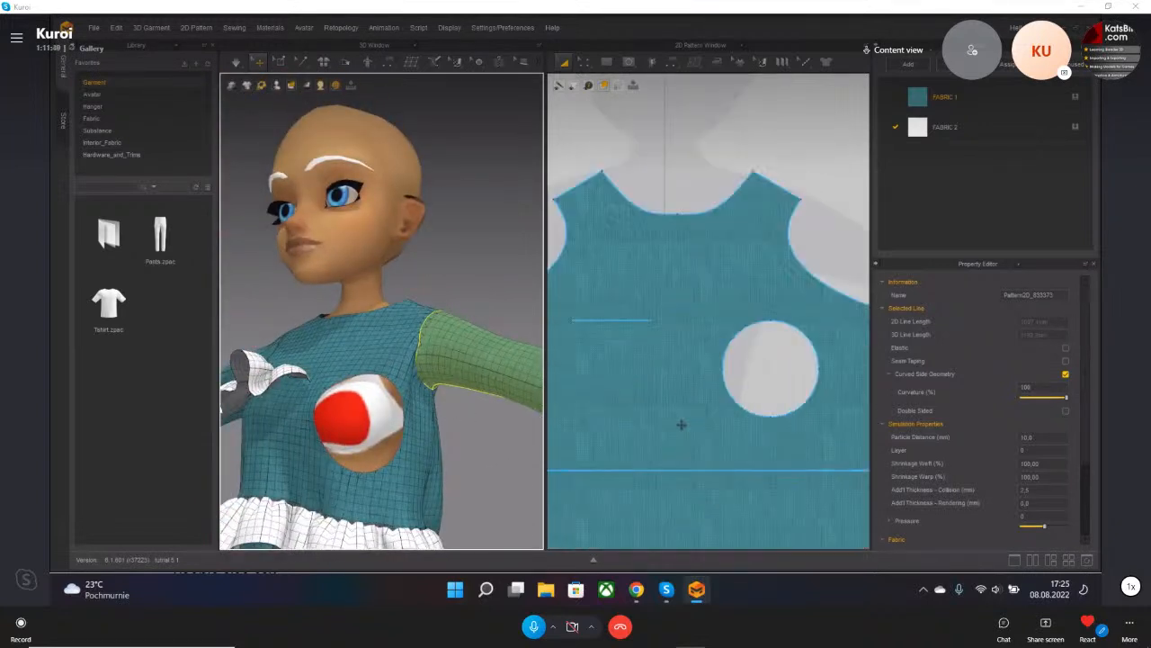
scroll(696, 432, down, 3)
right_drag(584, 374, 639, 354)
click(585, 63)
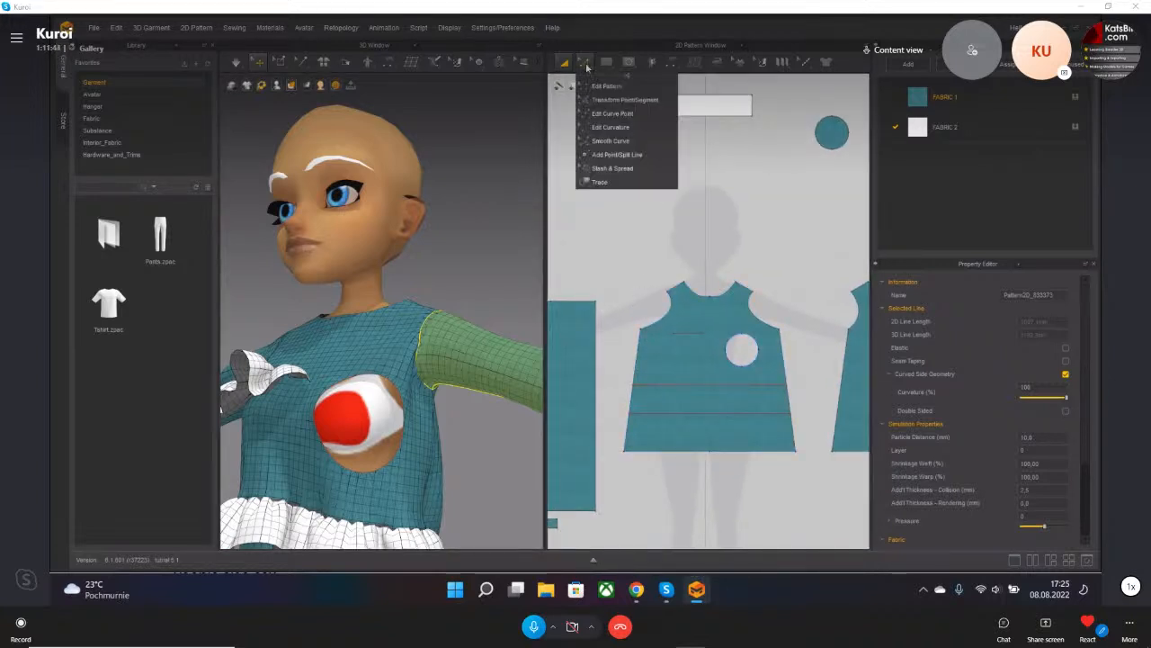
click(607, 64)
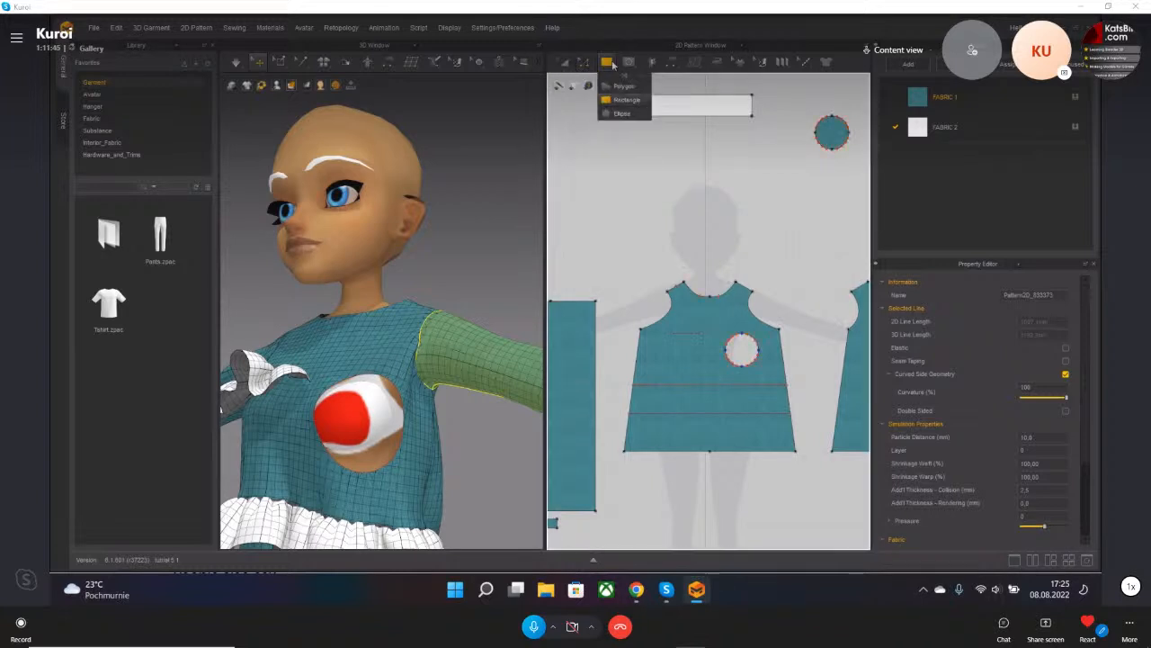
middle_drag(627, 332, 639, 293)
drag(627, 289, 617, 414)
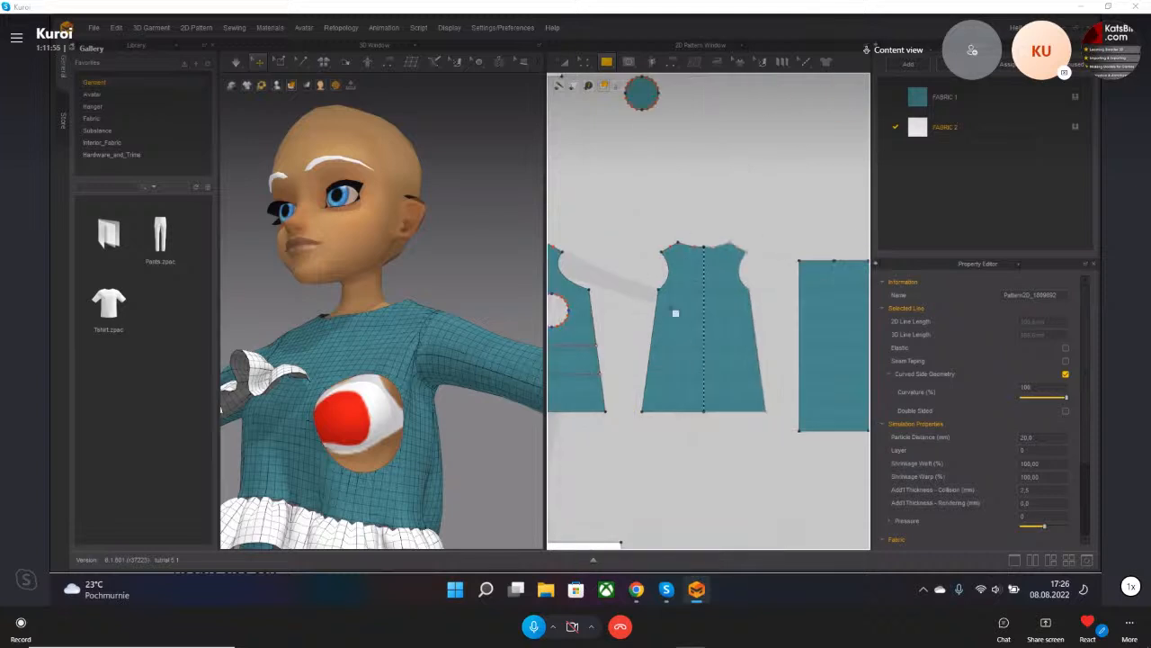
- Examine the chest hole, the ruffles and the left-arm sleeve up close, along with the new strip's fabric properties
middle_drag(465, 437, 418, 376)
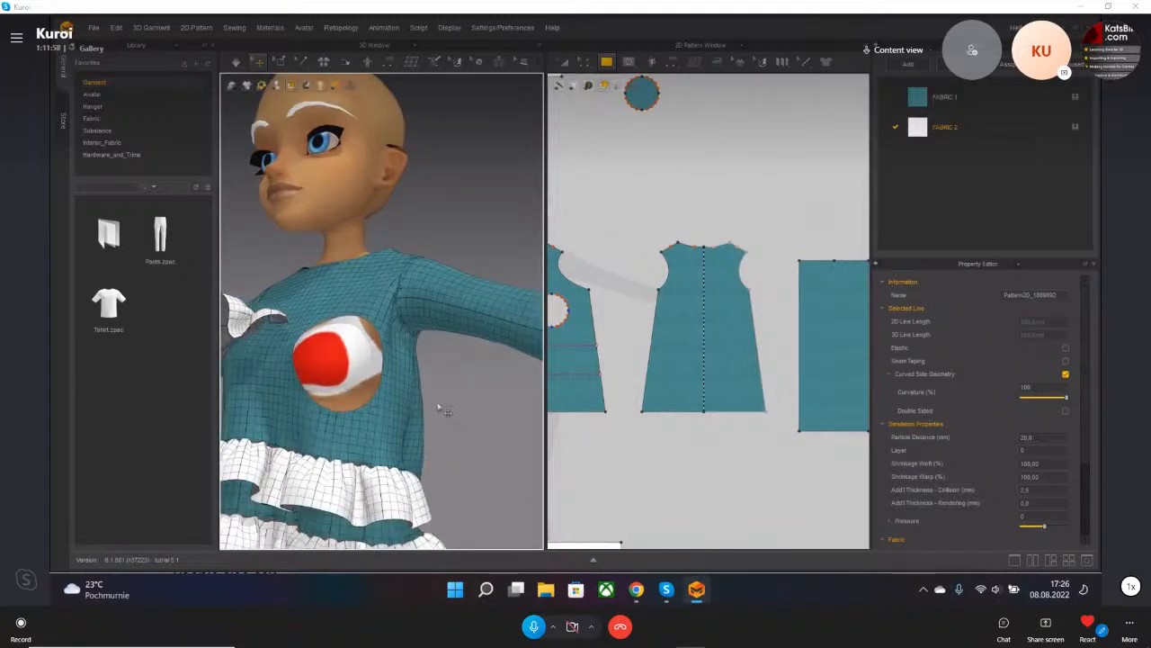
middle_drag(440, 521, 466, 456)
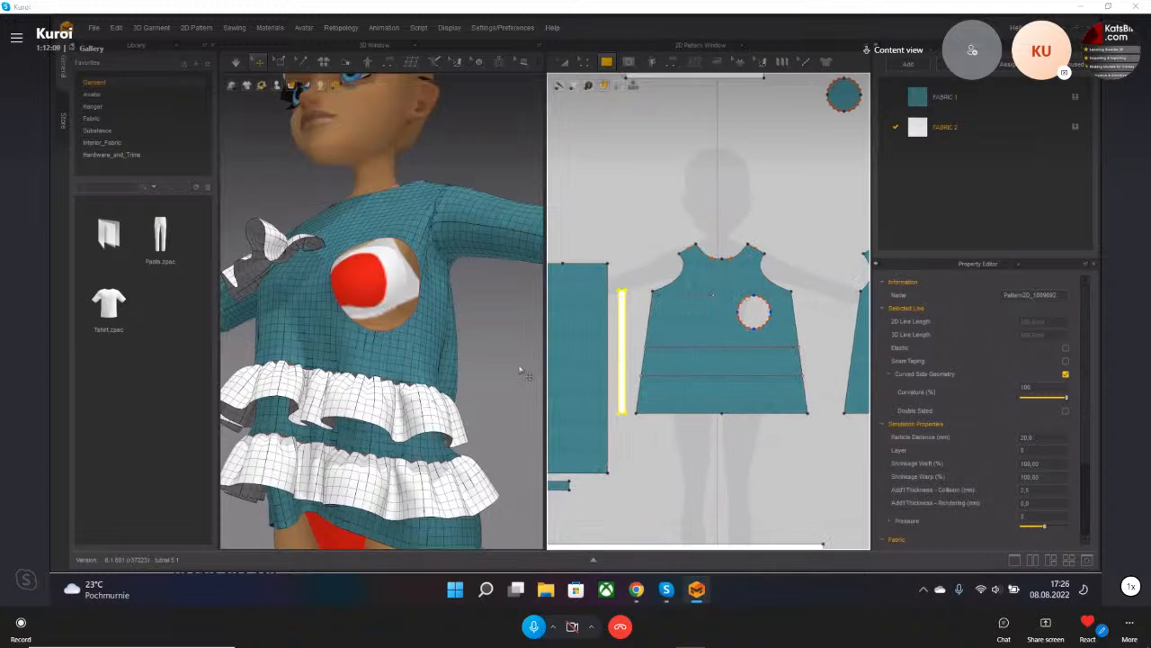
scroll(493, 375, up, 2)
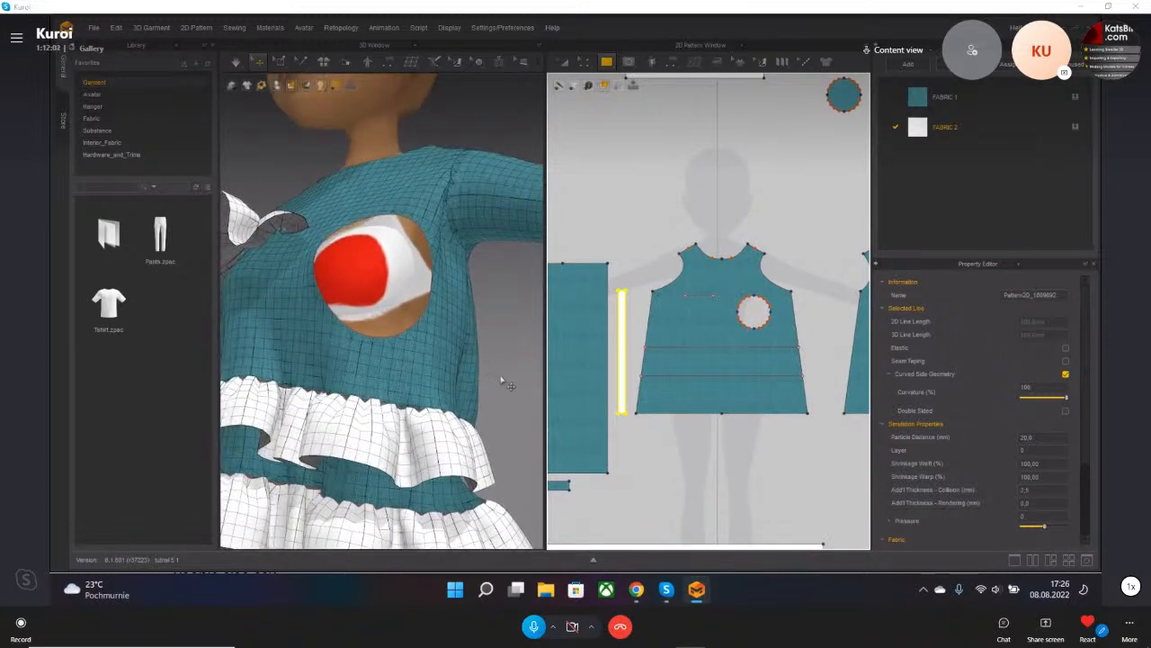
middle_drag(502, 382, 465, 416)
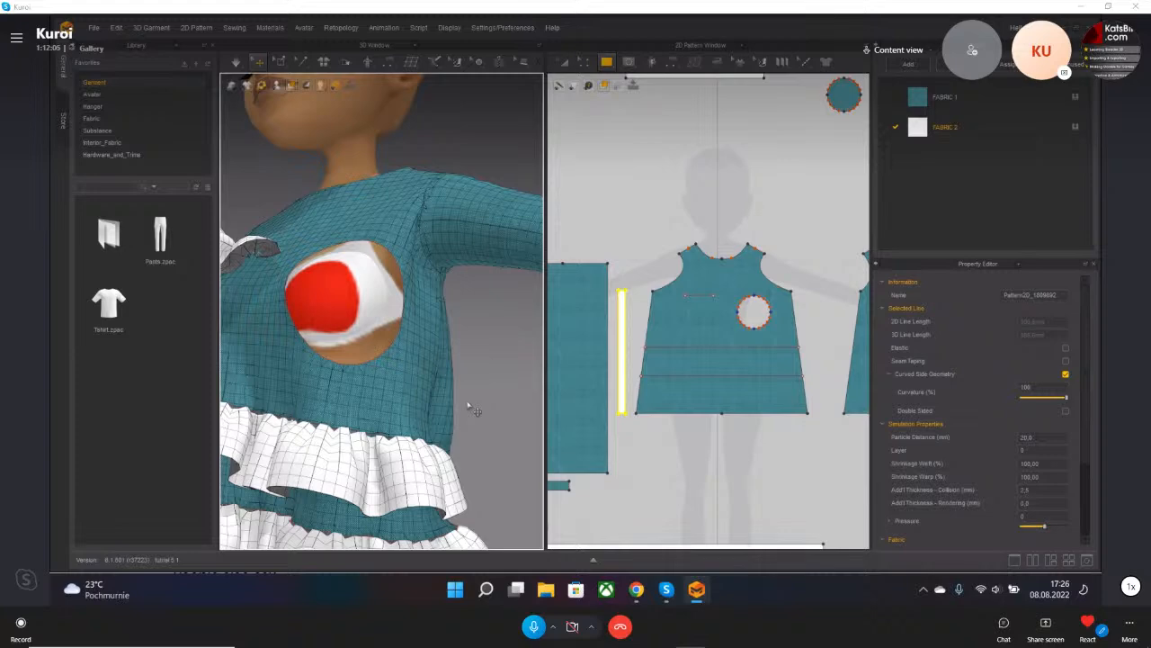
right_drag(493, 390, 424, 461)
right_drag(421, 402, 402, 355)
scroll(393, 348, up, 2)
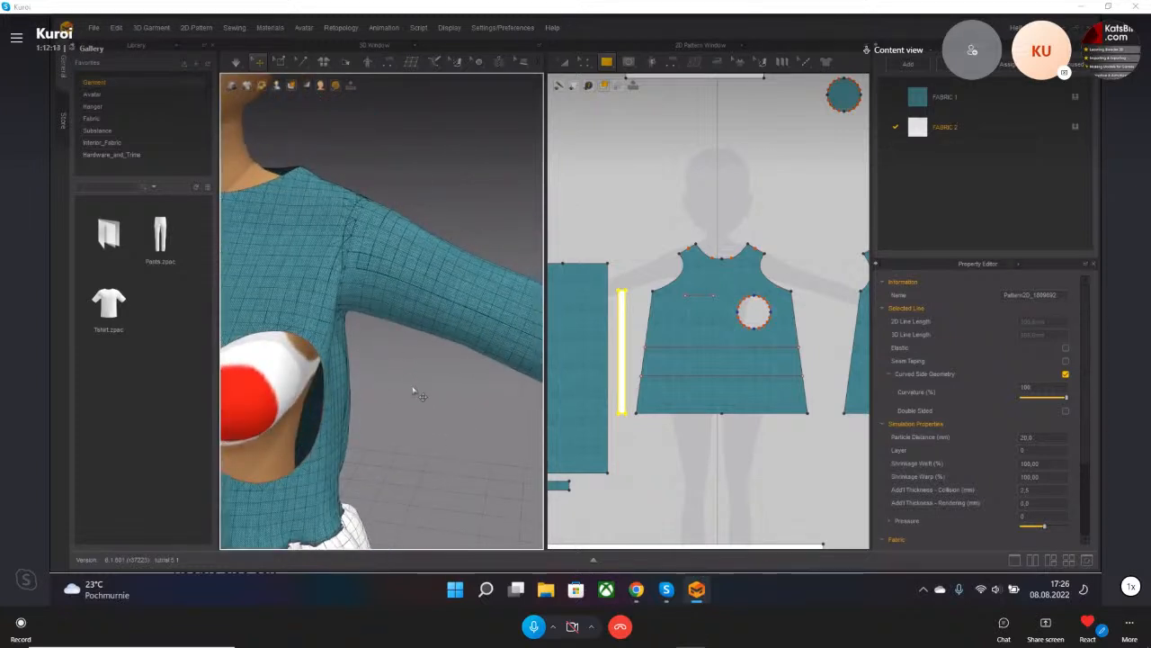
scroll(976, 432, down, 4)
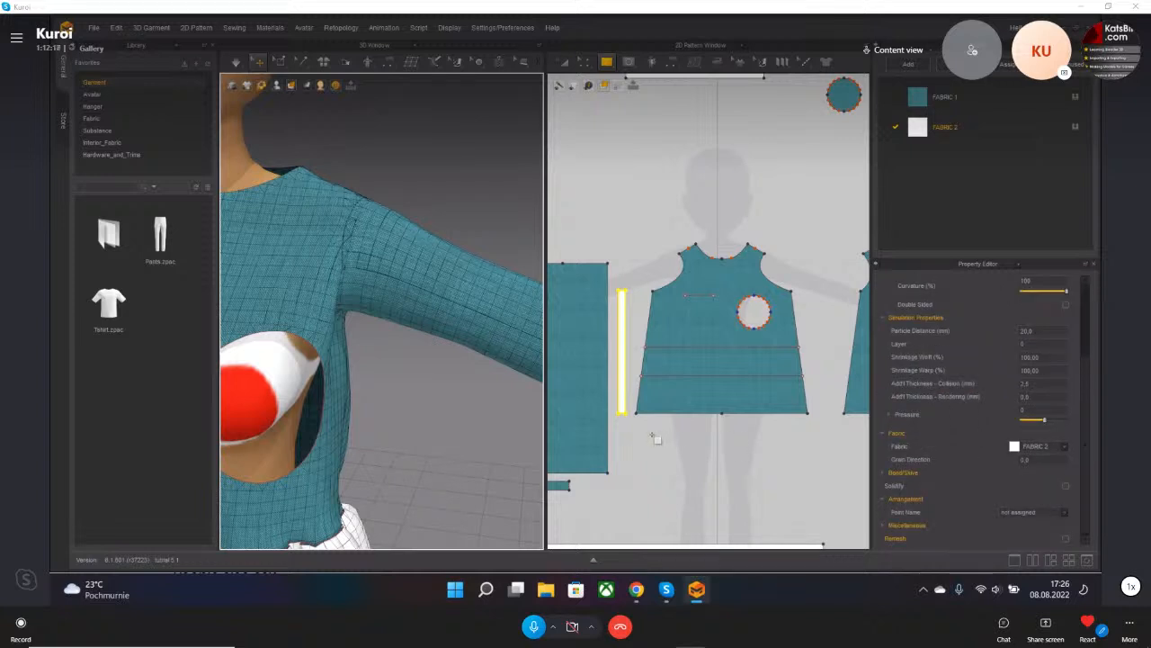
right_drag(442, 442, 493, 442)
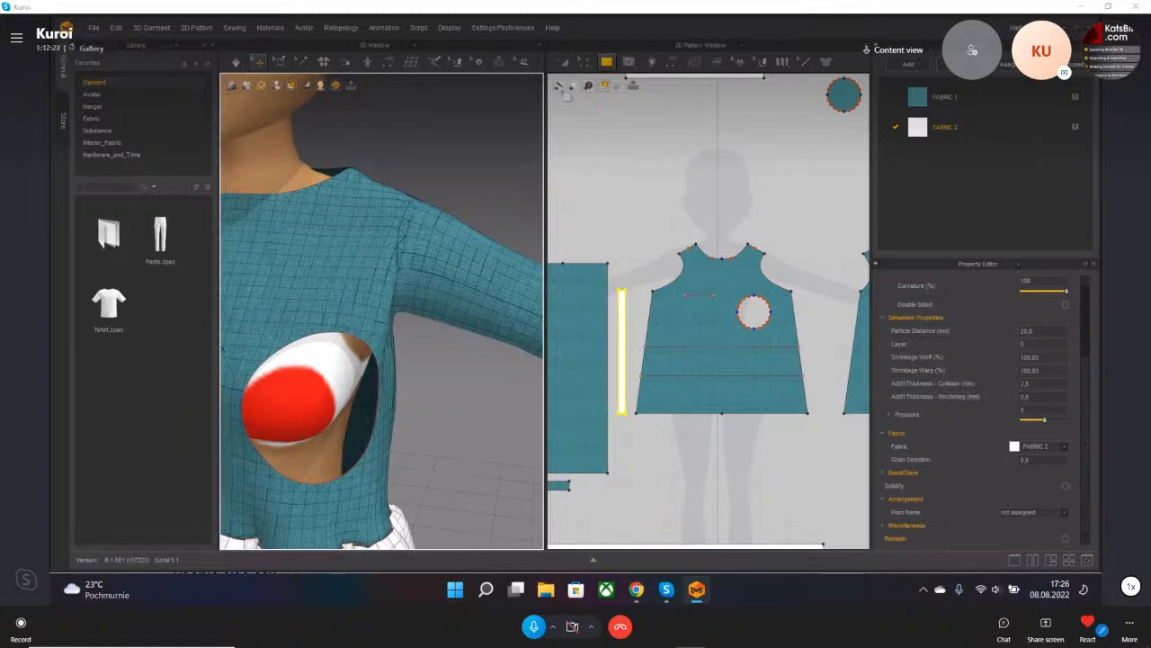
key(a)
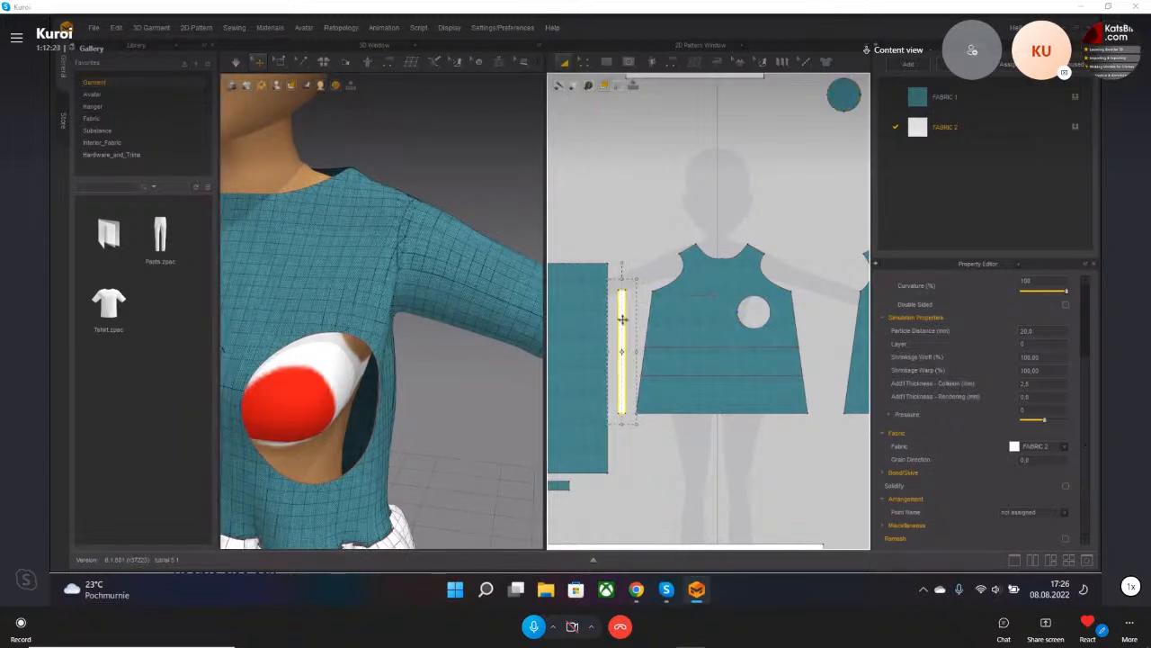
- Examine the garment around the chest hole and left armhole from the side and front at different distances
right_drag(474, 457, 375, 449)
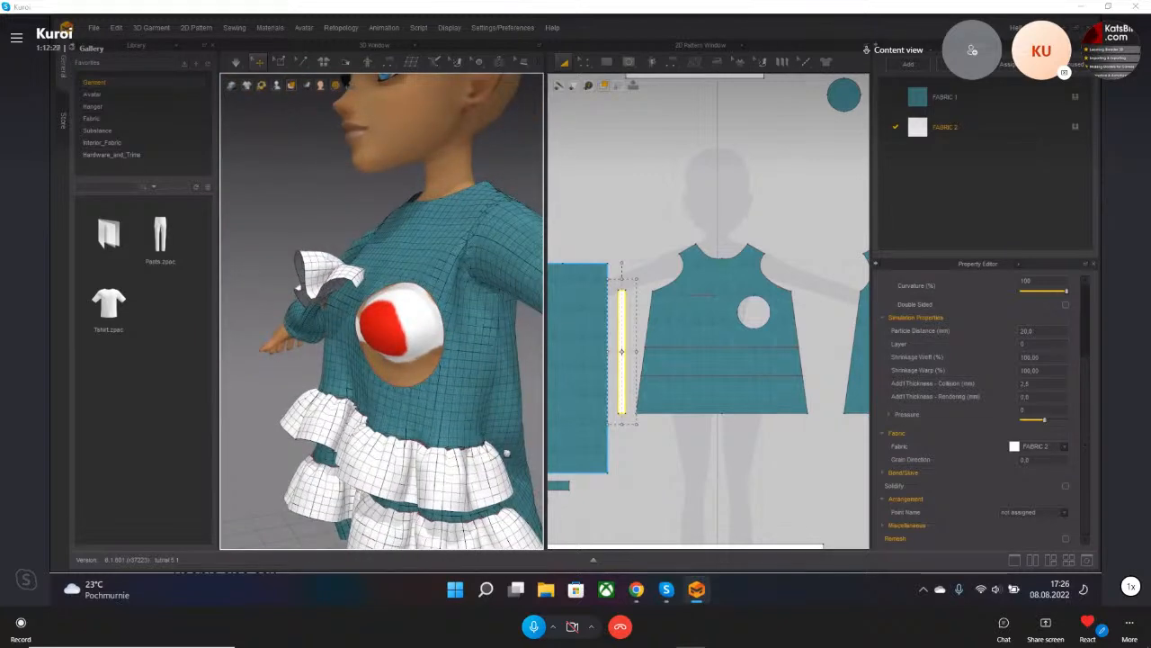
right_drag(507, 453, 437, 322)
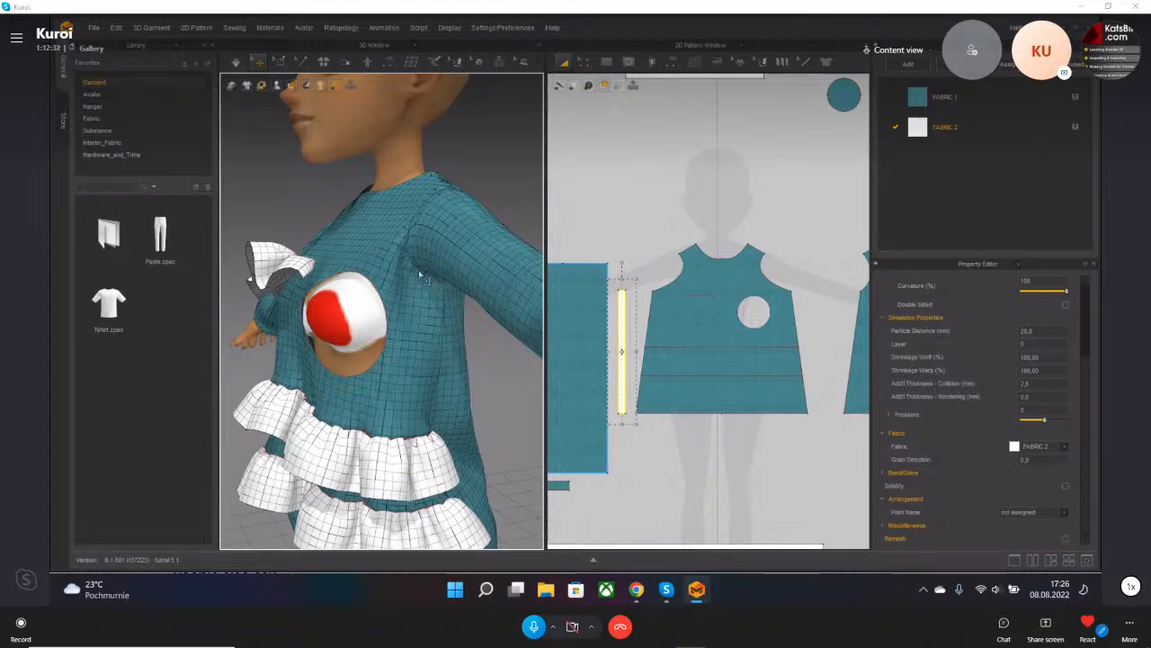
scroll(507, 272, up, 6)
right_drag(385, 319, 416, 328)
scroll(315, 356, down, 1)
scroll(315, 356, up, 1)
scroll(315, 364, up, 2)
scroll(315, 375, down, 6)
scroll(418, 333, down, 3)
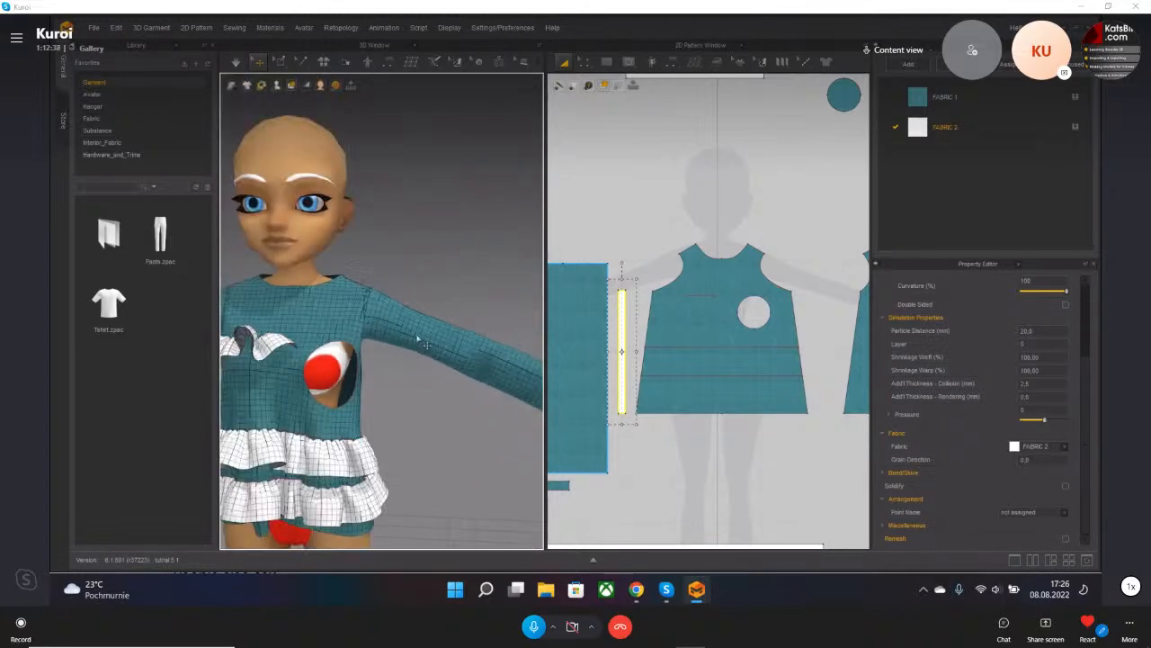
- Try resetting the 2D arrangement of the sleeve on the avatar's left arm, and undo it
click(419, 333)
right_click(416, 331)
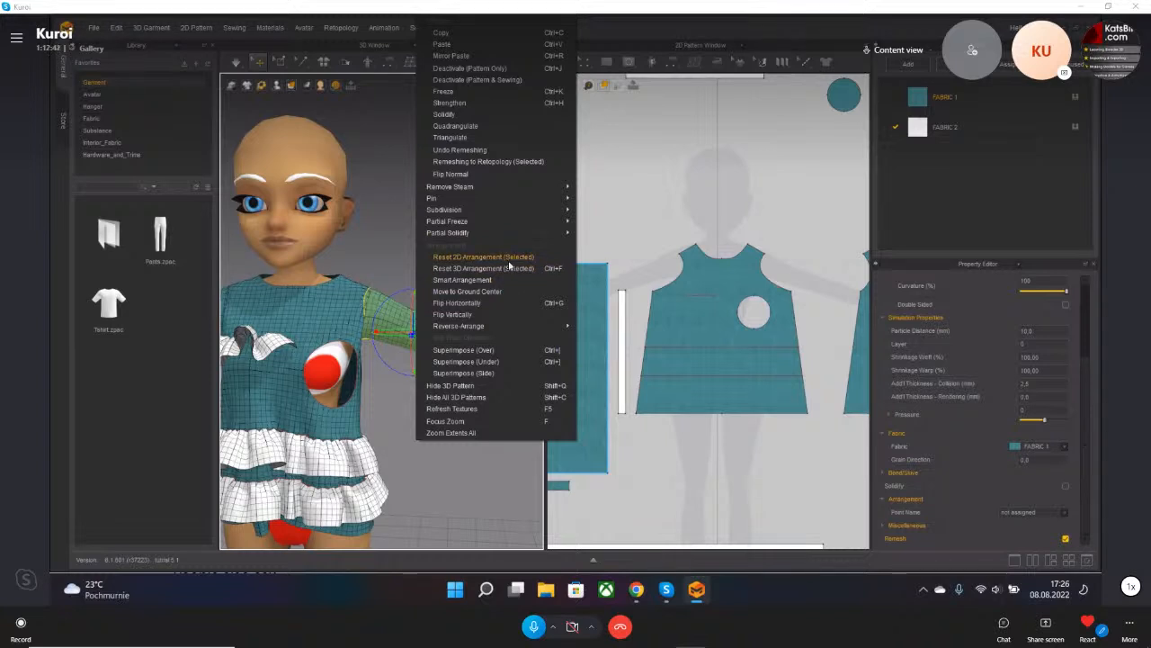
click(505, 268)
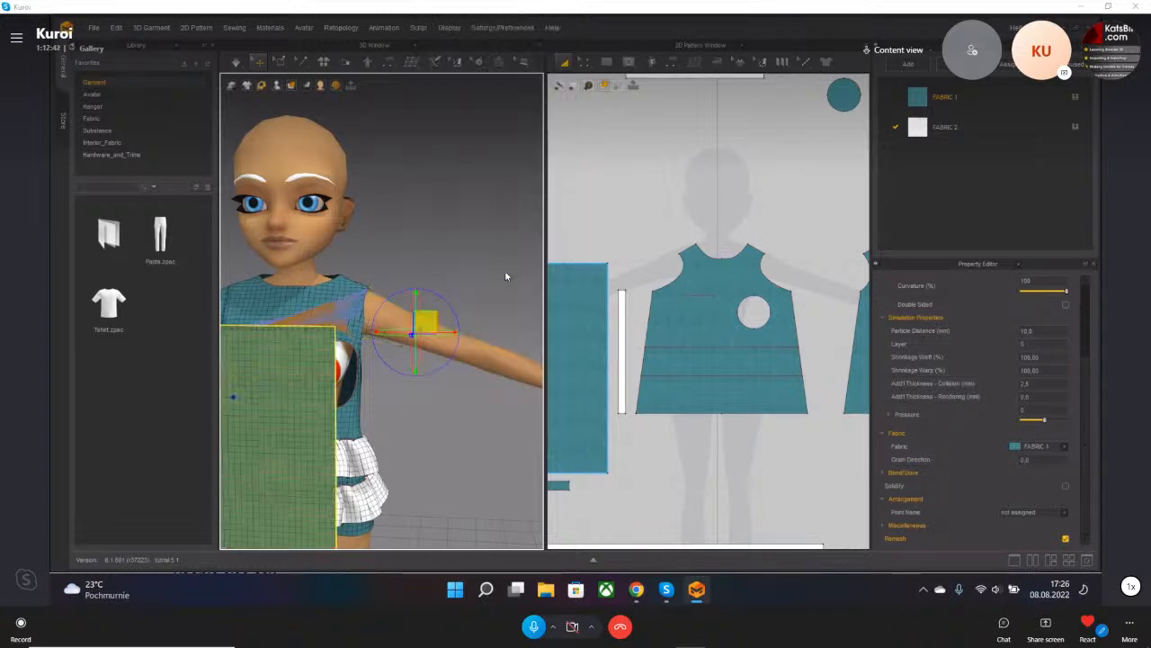
click(594, 331)
right_click(594, 331)
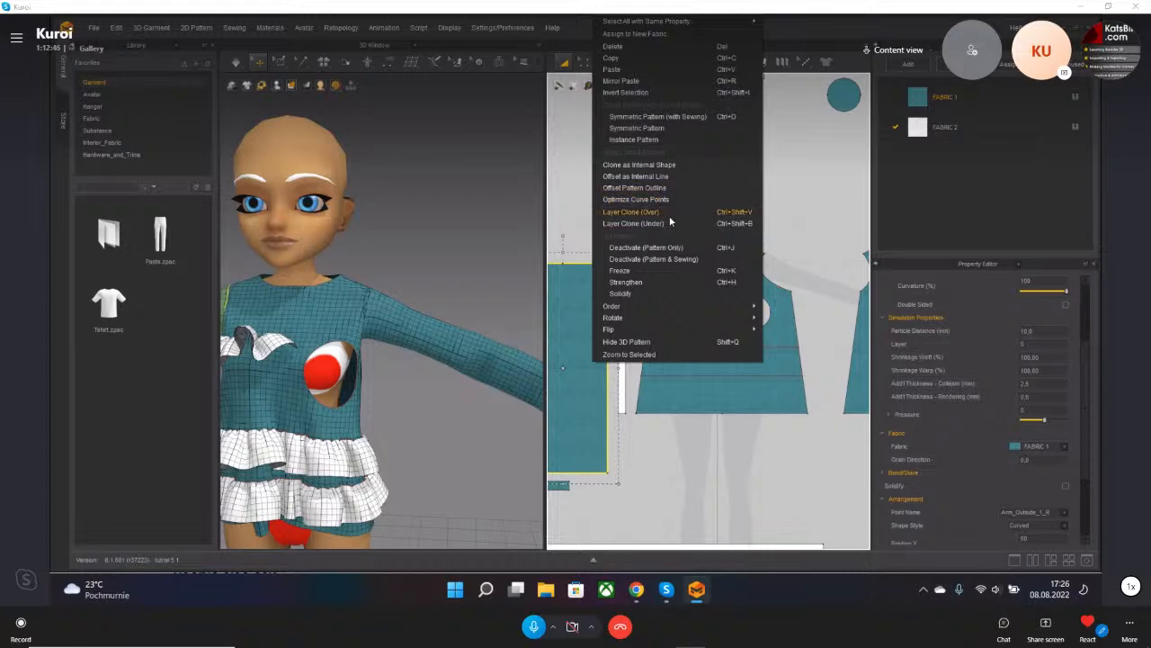
- Try resetting the 3D arrangement of the left-arm sleeve, and return it to its draped shape
click(400, 305)
right_click(405, 306)
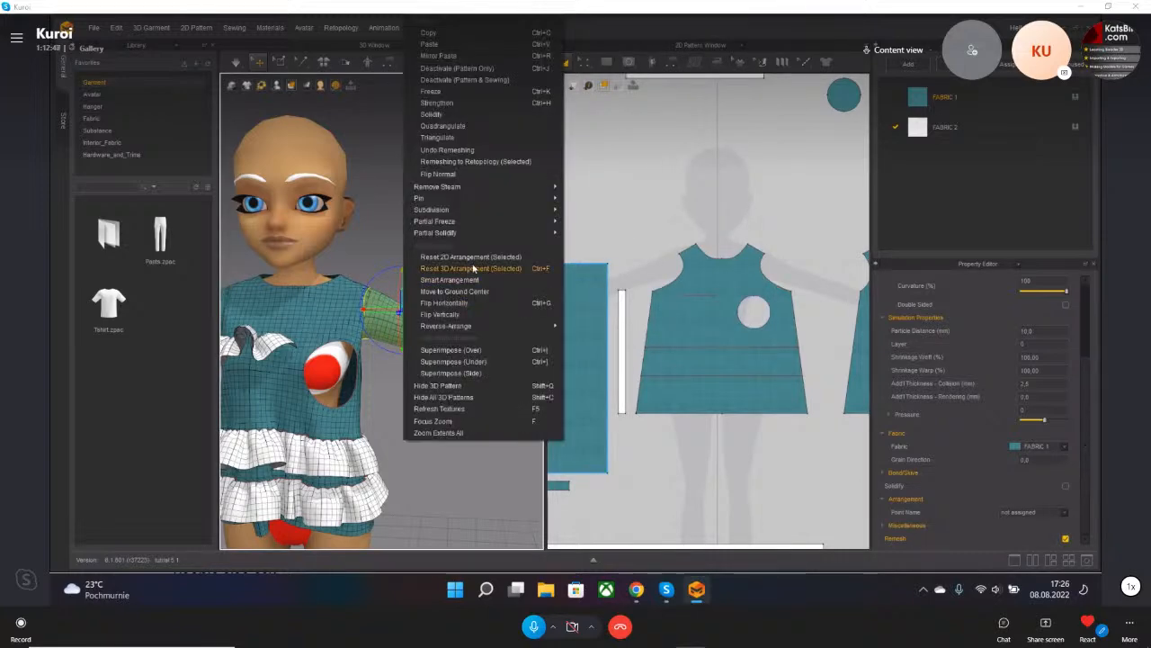
click(475, 258)
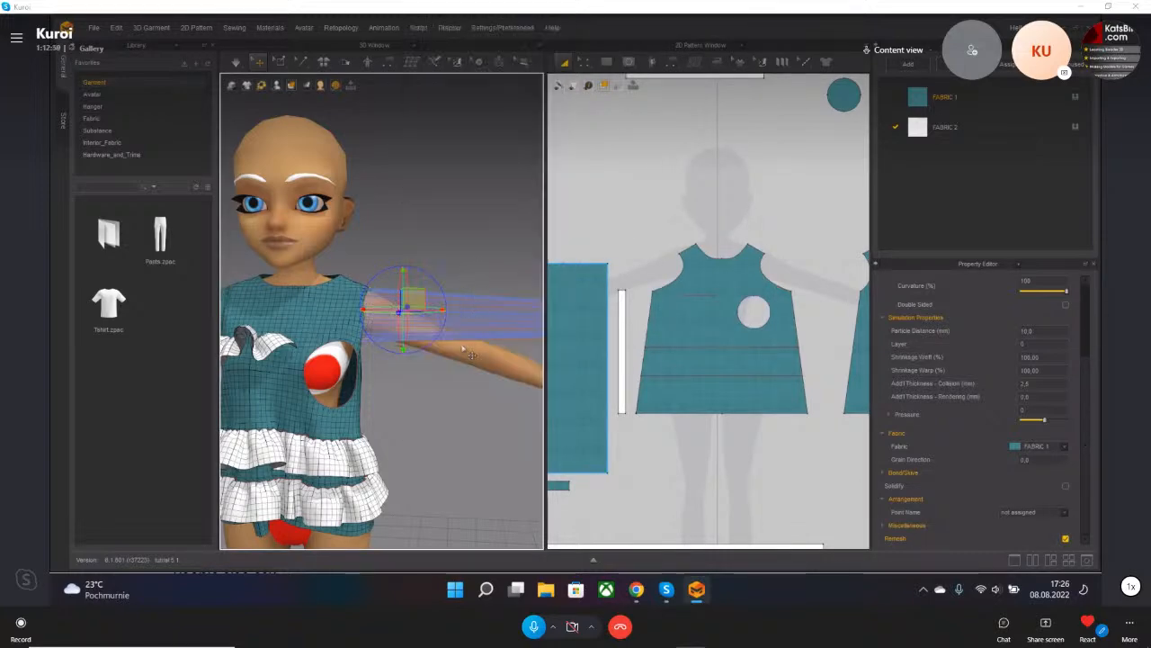
scroll(469, 354, down, 3)
scroll(469, 354, down, 2)
mouse_move(471, 354)
mouse_down()
mouse_move(478, 299)
mouse_move(478, 347)
mouse_up()
scroll(378, 327, up, 5)
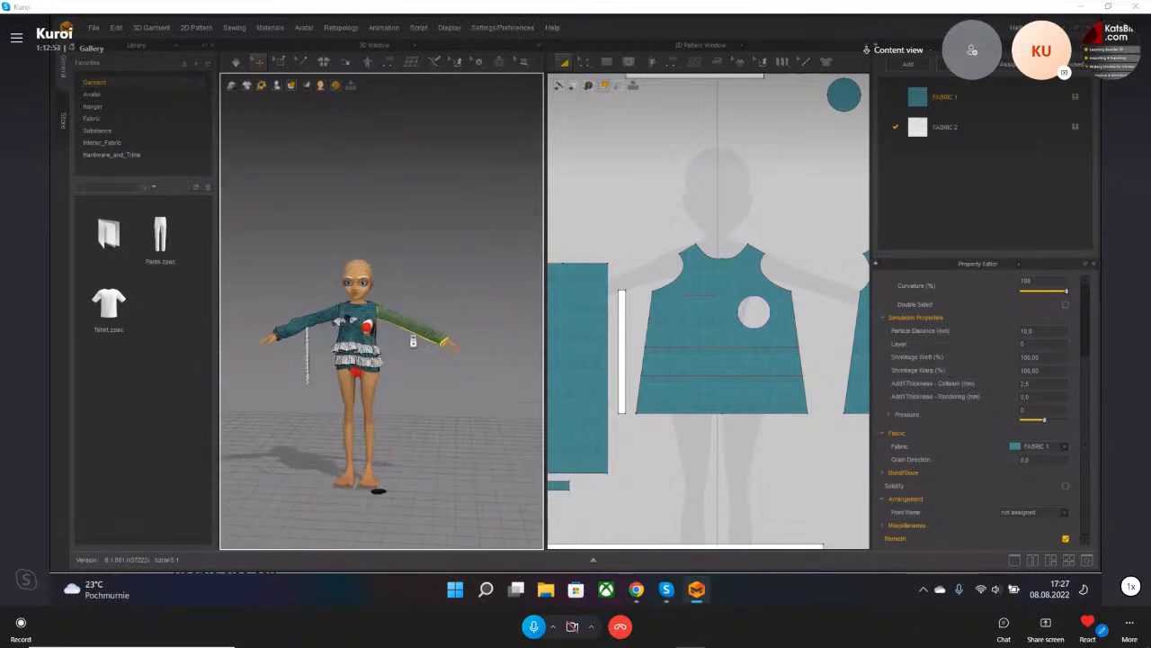
scroll(378, 327, up, 4)
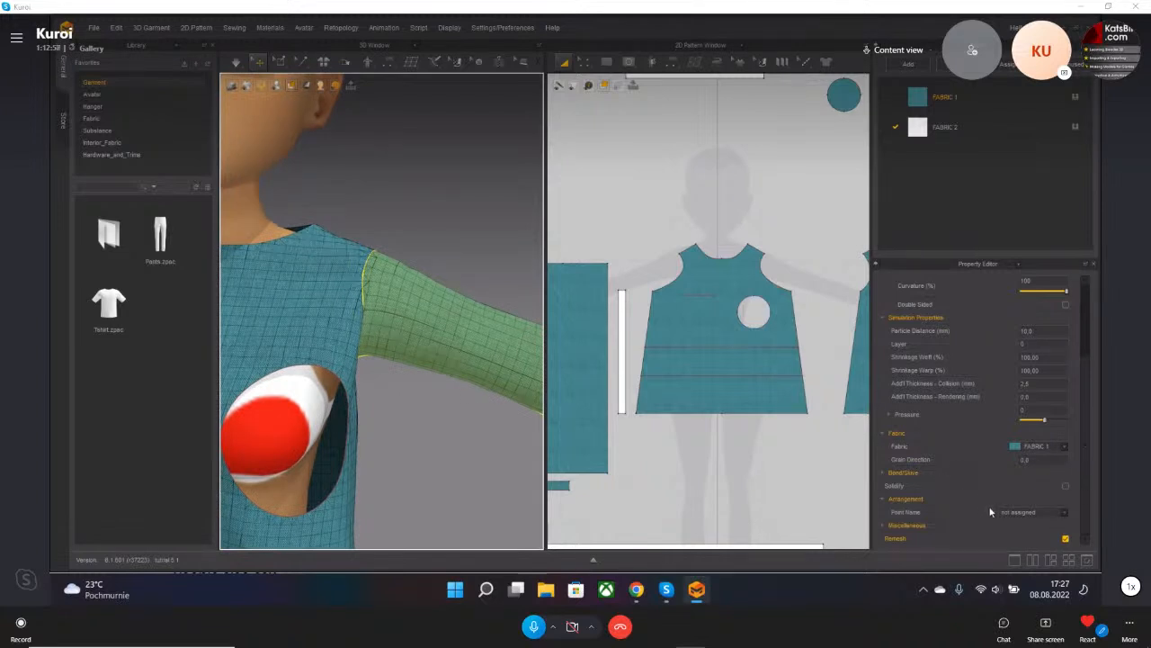
- Review Fabric 1's detailed physical properties and apply the Trim_Full_Grain_Leather preset to it
click(983, 97)
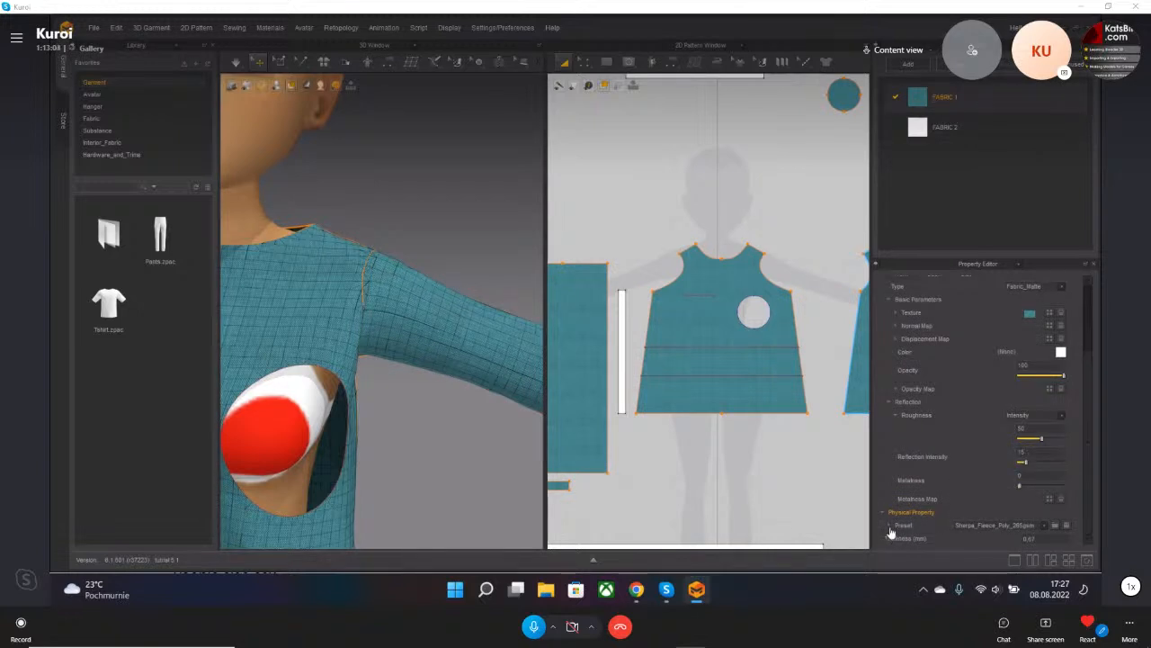
scroll(891, 534, down, 3)
scroll(914, 409, down, 2)
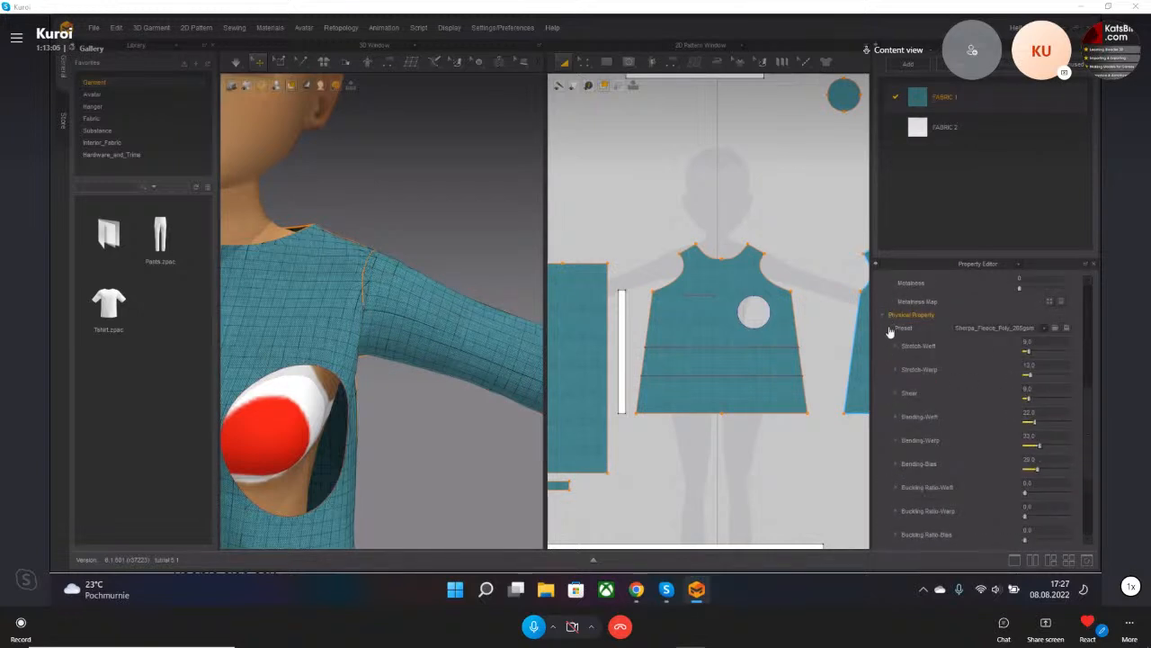
scroll(891, 333, up, 5)
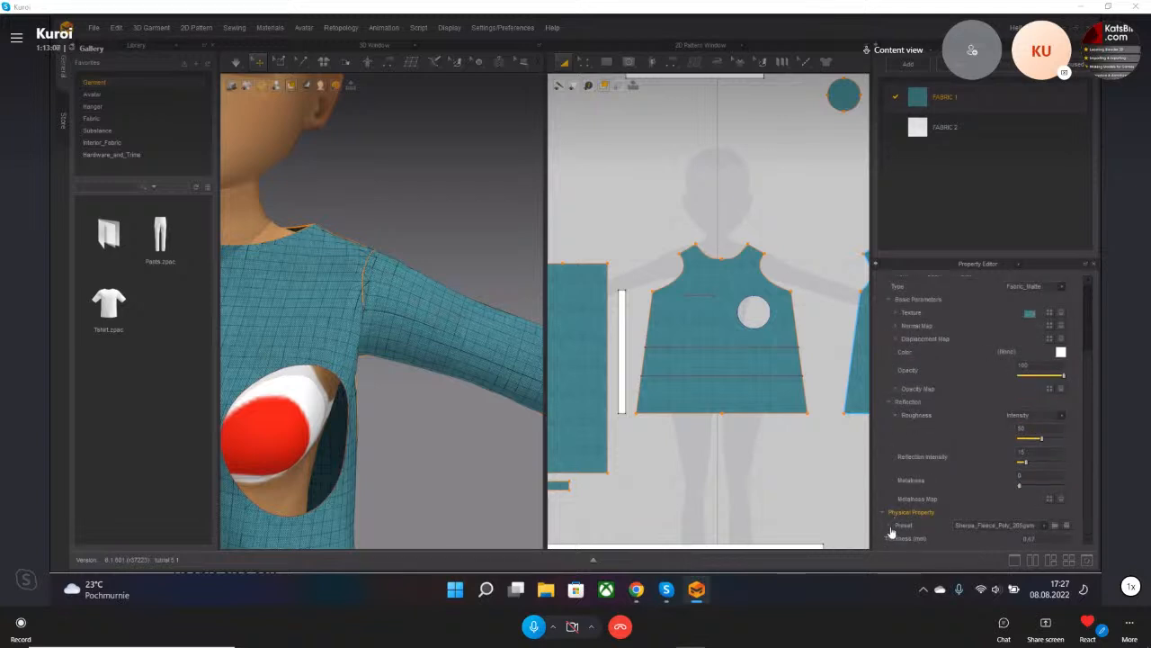
scroll(890, 532, down, 3)
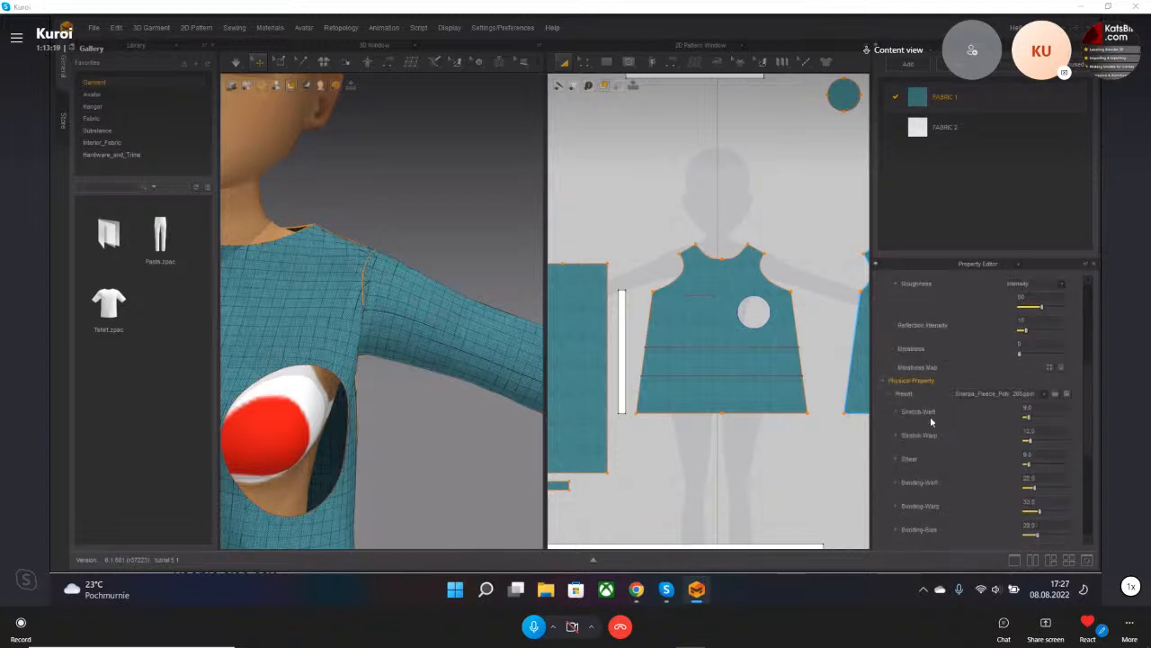
scroll(931, 418, down, 1)
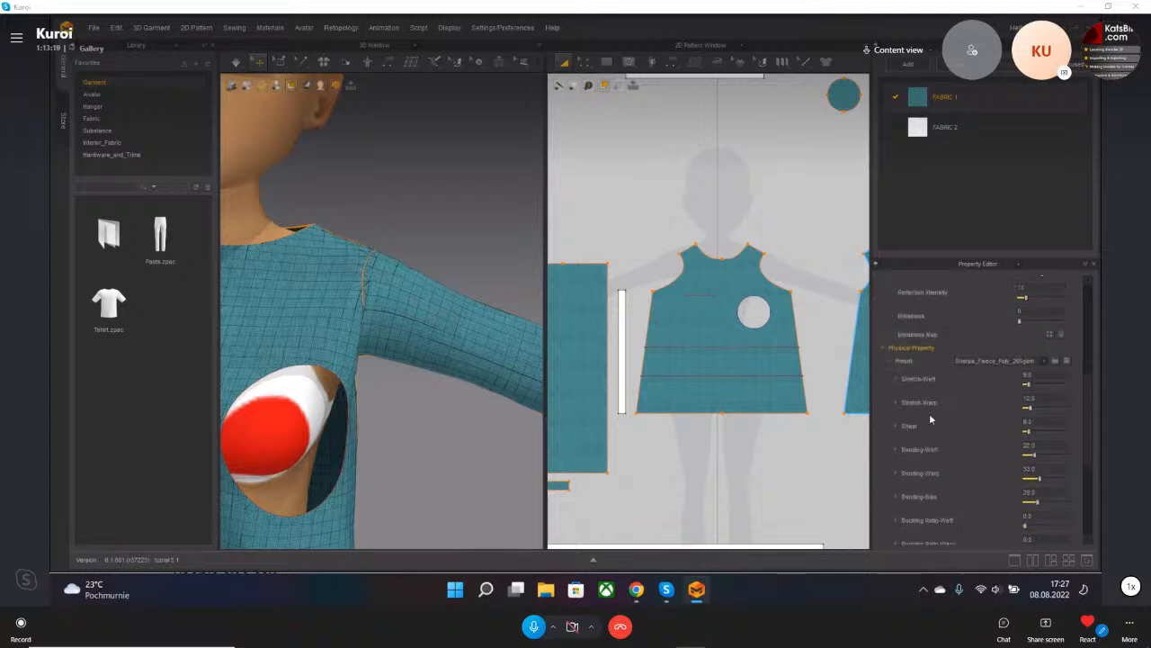
click(1031, 368)
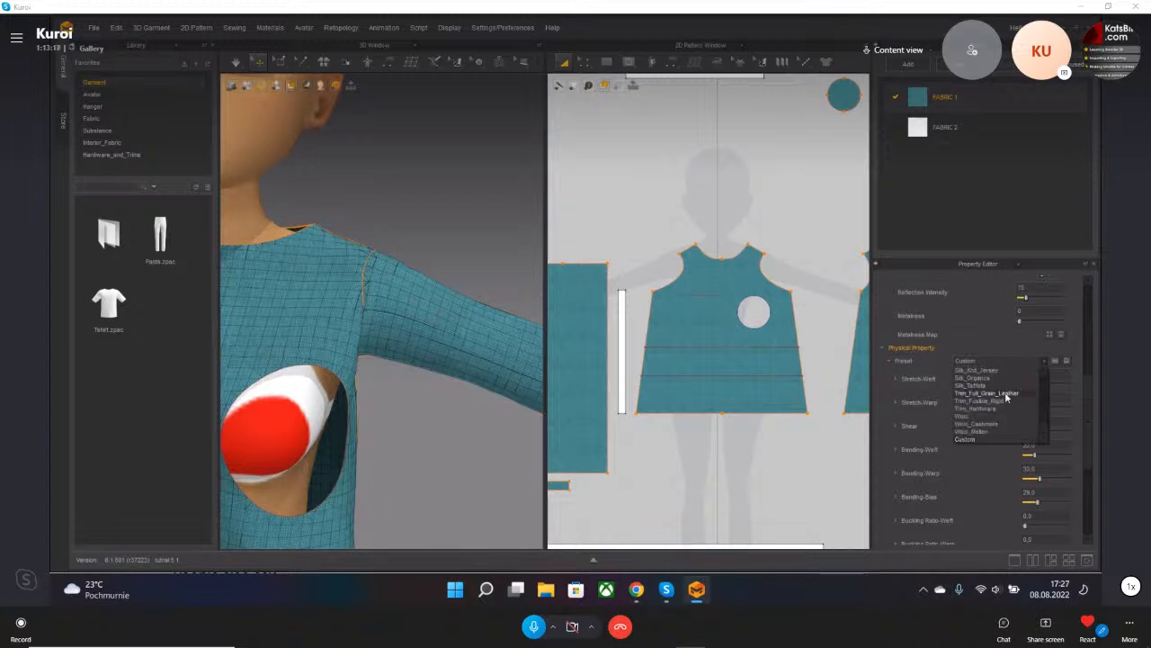
click(1009, 401)
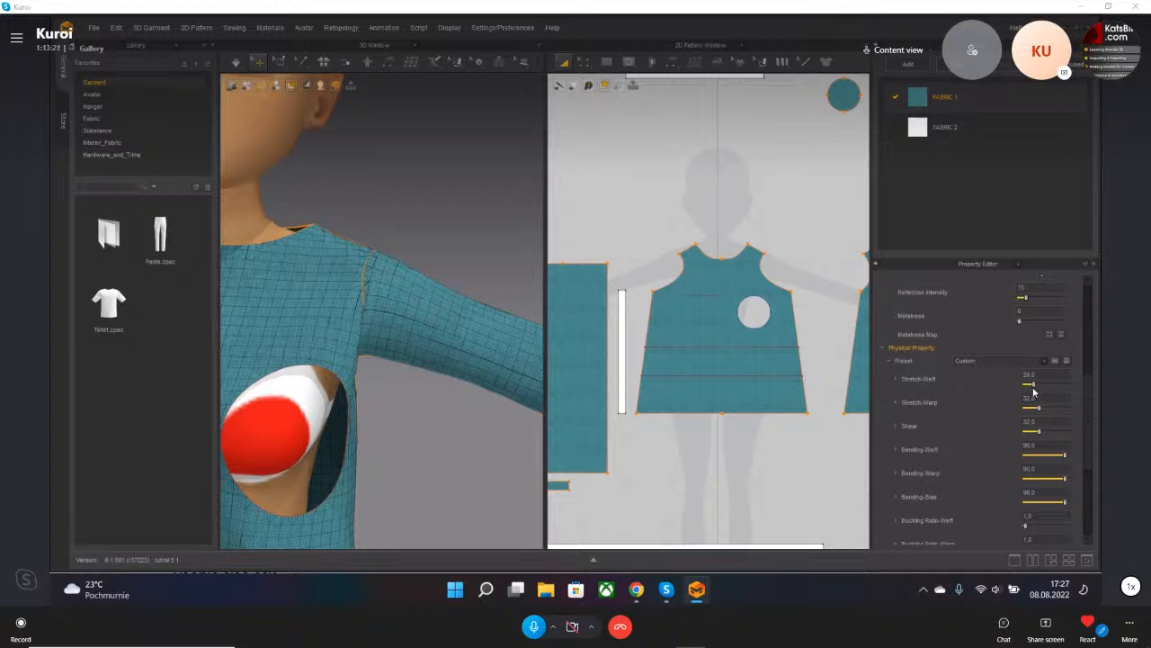
click(890, 362)
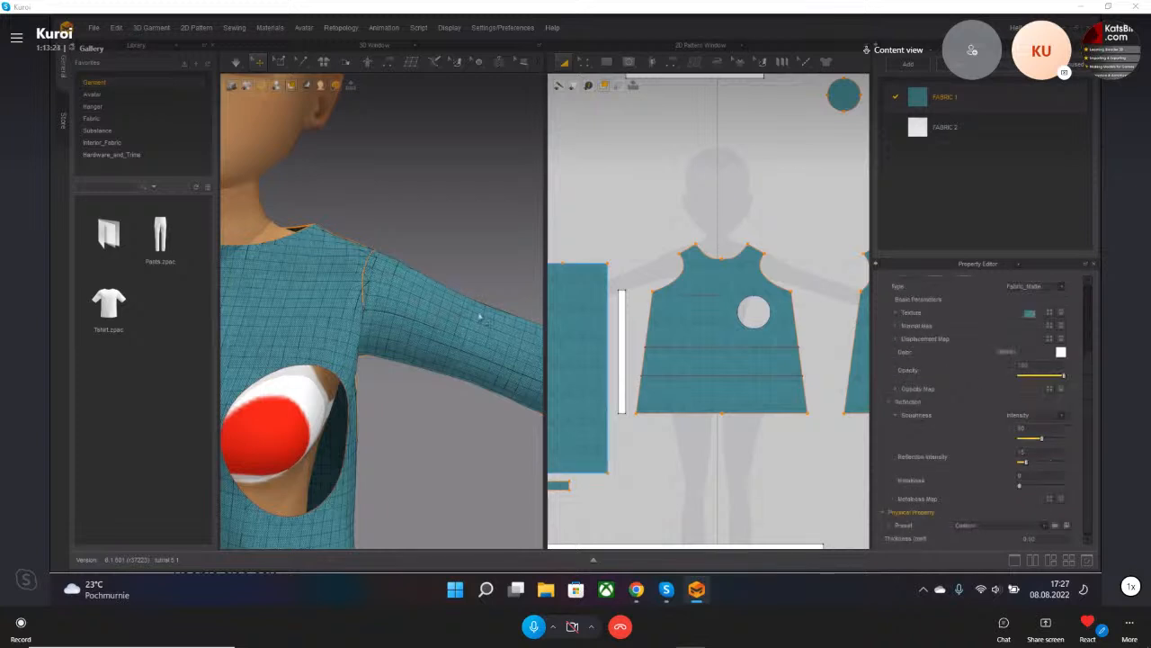
- Apply the Wool physical property preset to Fabric 1
middle_drag(401, 406, 432, 410)
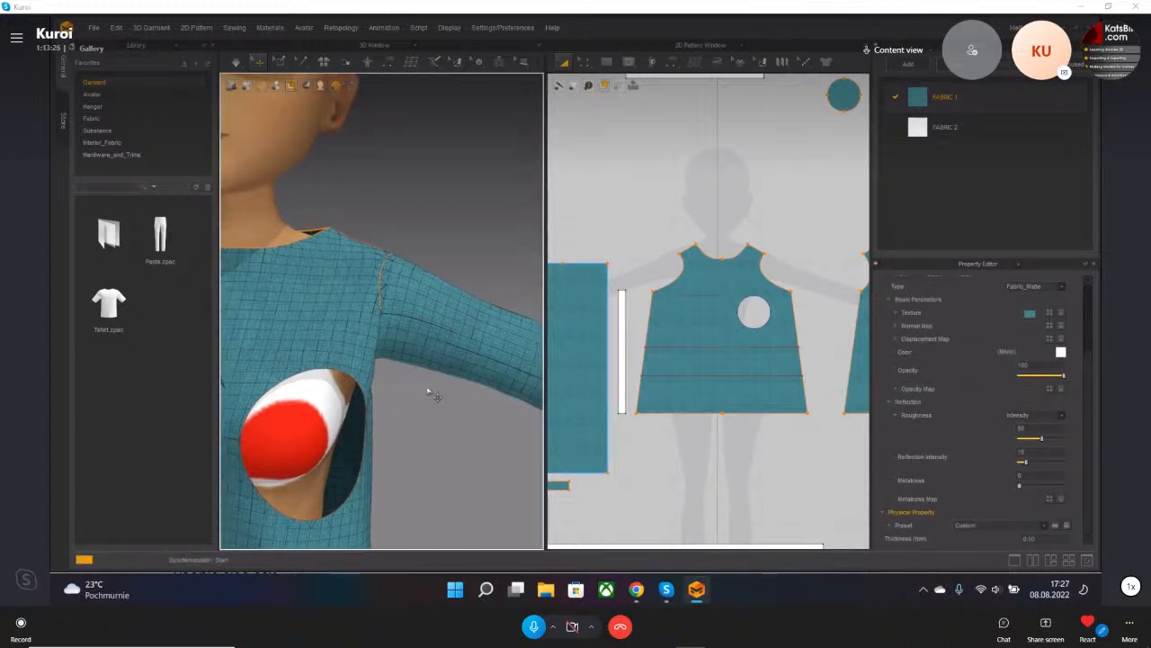
right_drag(438, 405, 399, 402)
scroll(452, 405, down, 6)
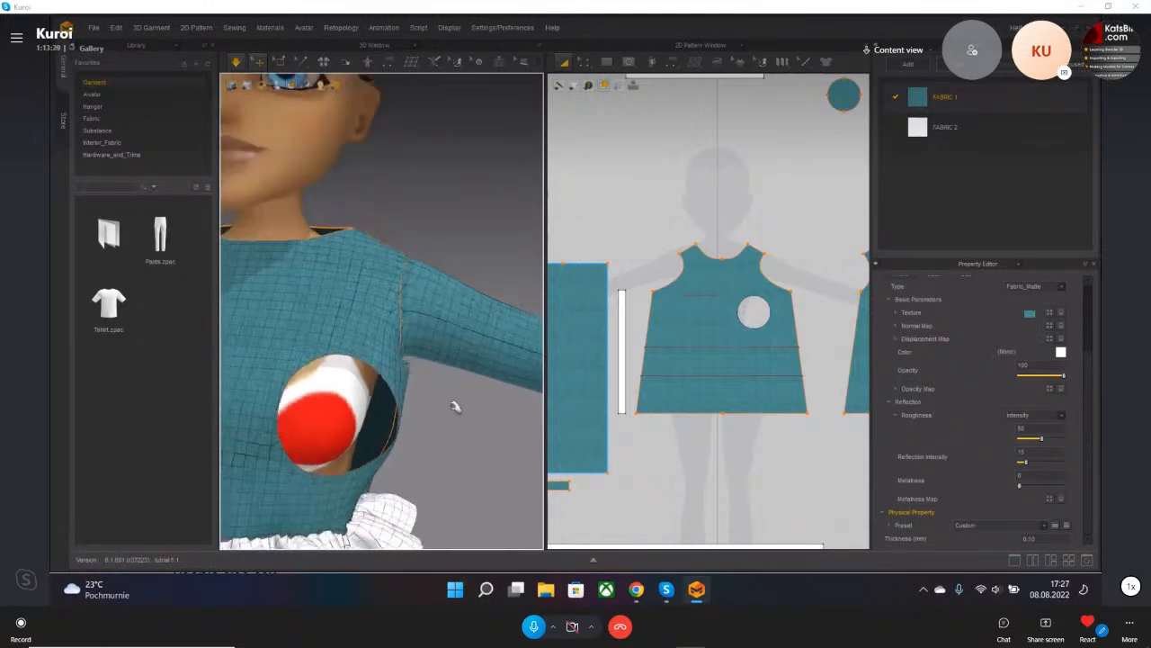
scroll(451, 414, down, 3)
right_drag(447, 411, 329, 380)
click(329, 381)
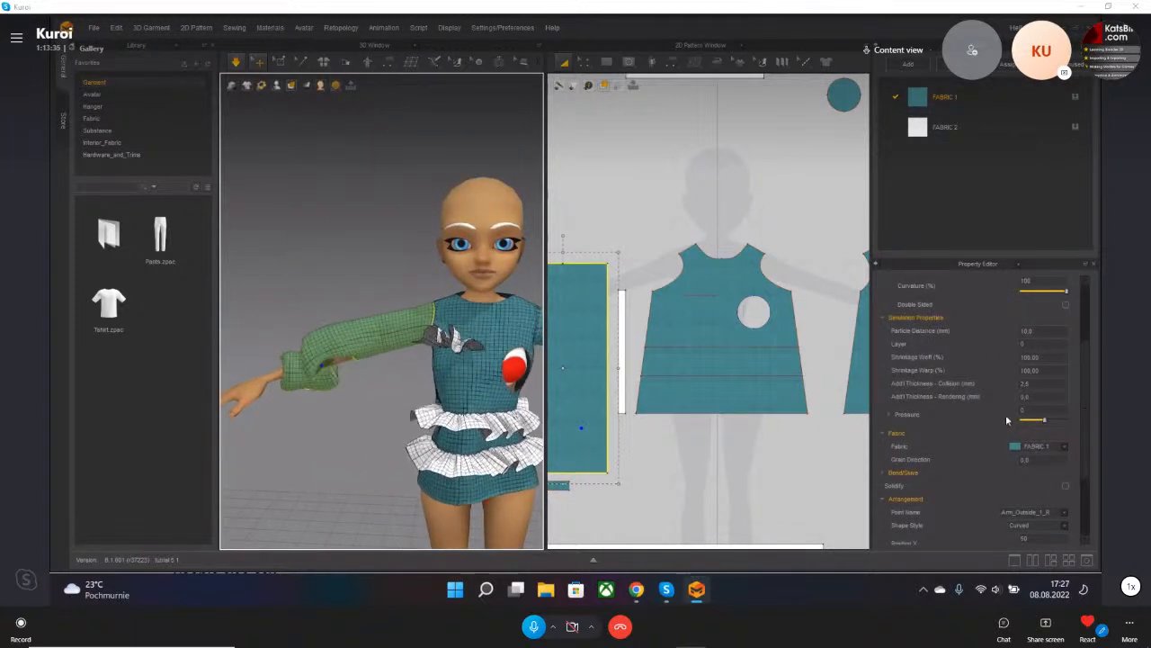
click(968, 94)
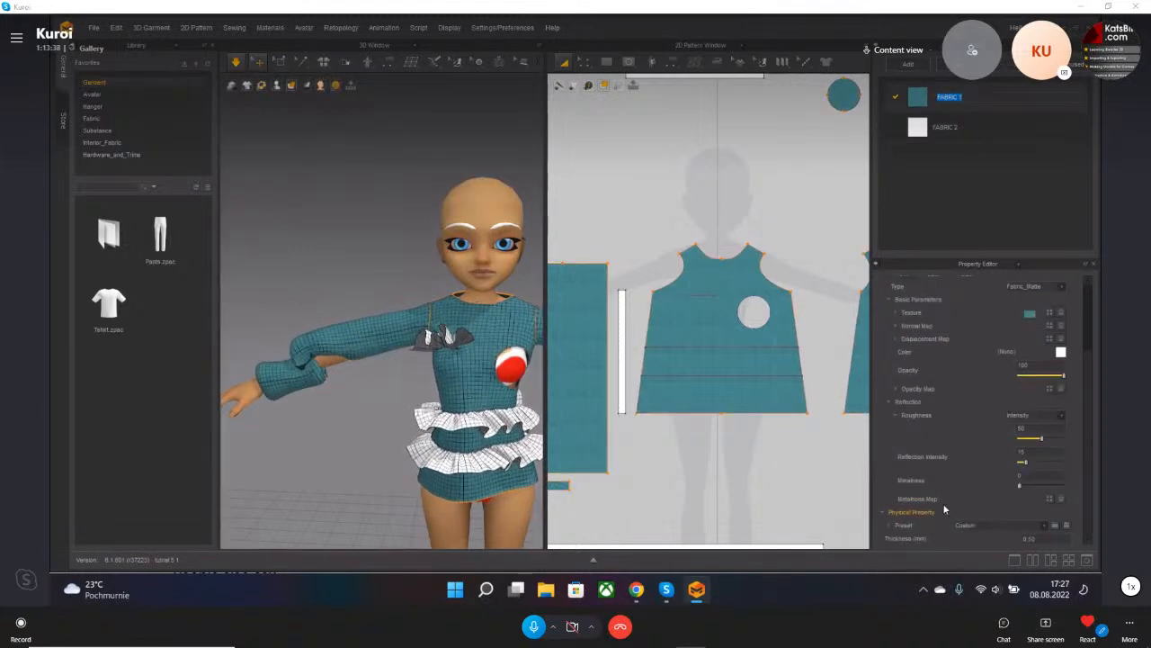
click(978, 526)
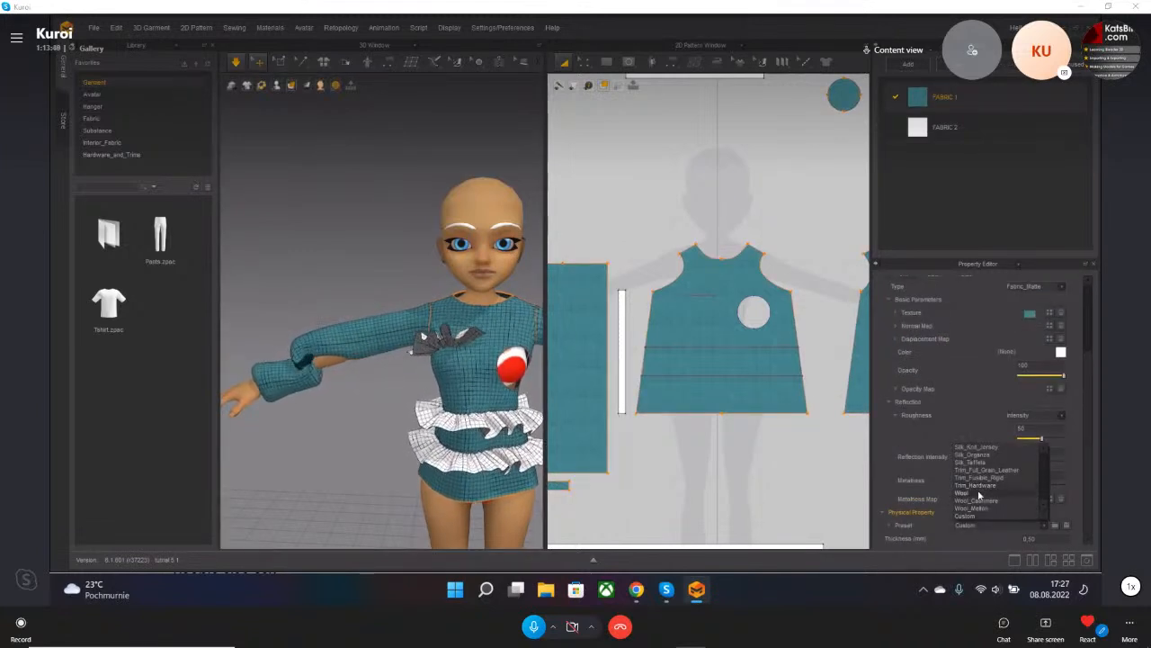
click(978, 491)
- Pull the sleeve on the avatar's right arm down over the exposed forearm while the simulation runs
scroll(321, 393, down, 3)
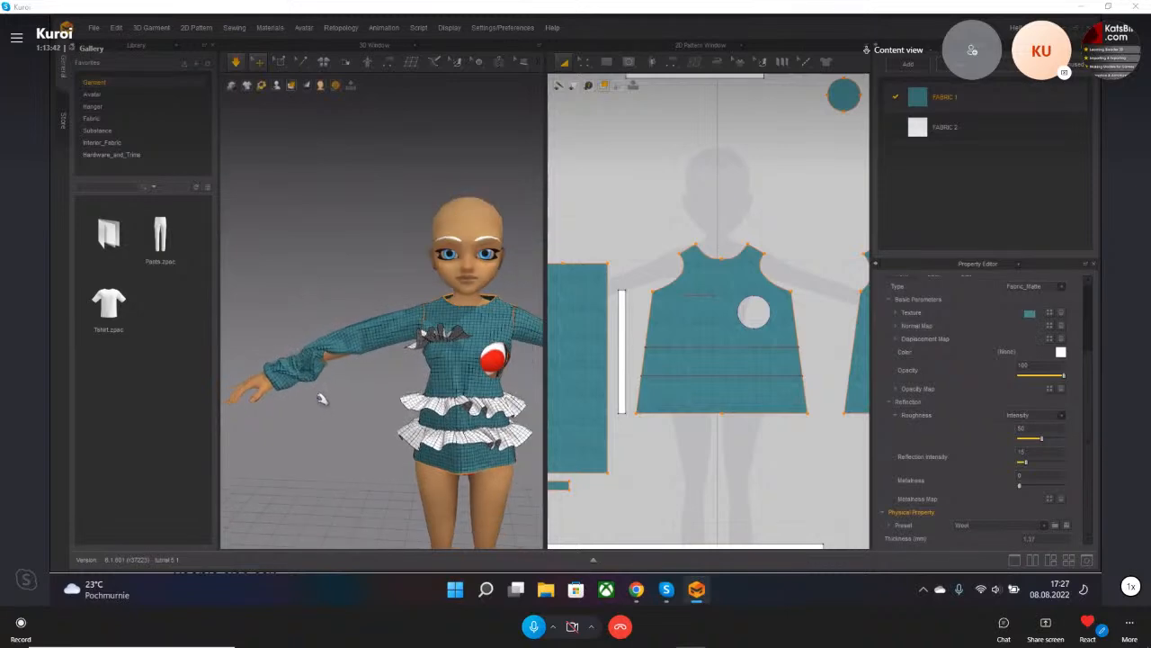
scroll(329, 381, up, 8)
scroll(339, 426, up, 2)
right_drag(339, 425, 486, 371)
click(462, 353)
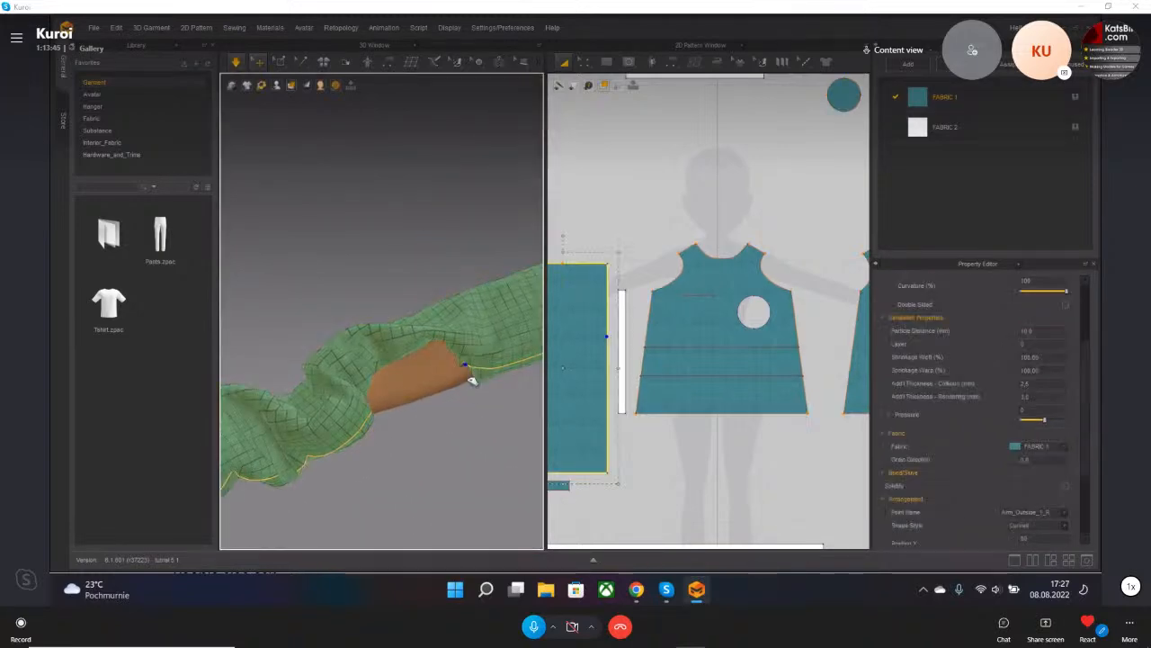
right_drag(465, 456, 465, 382)
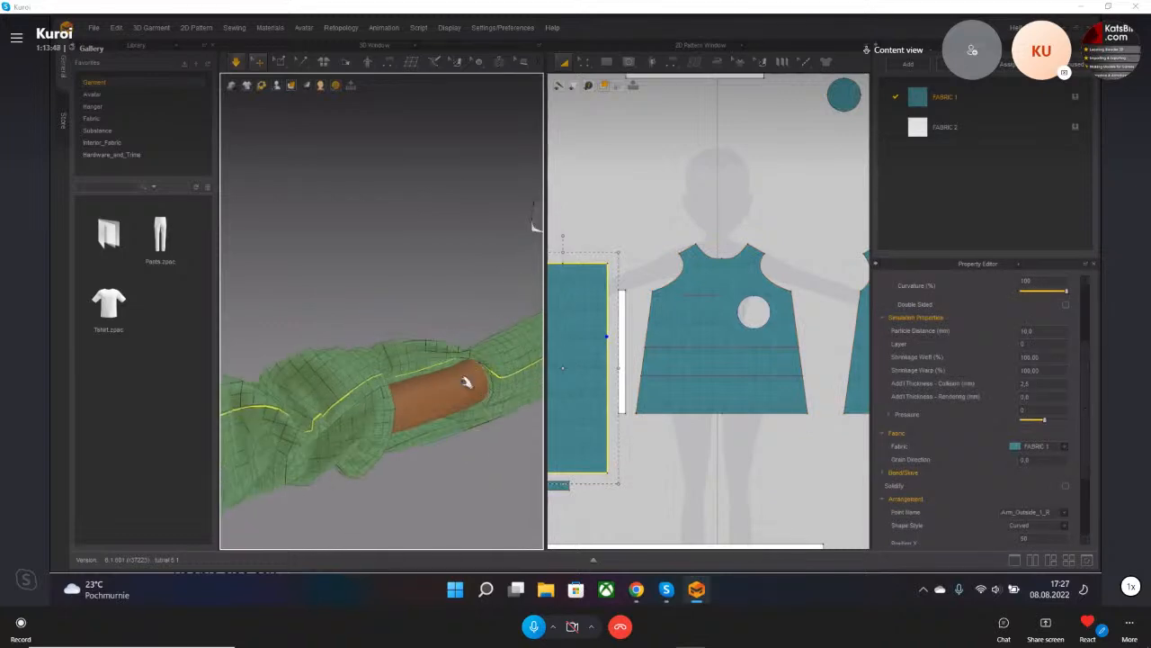
right_drag(465, 424, 432, 403)
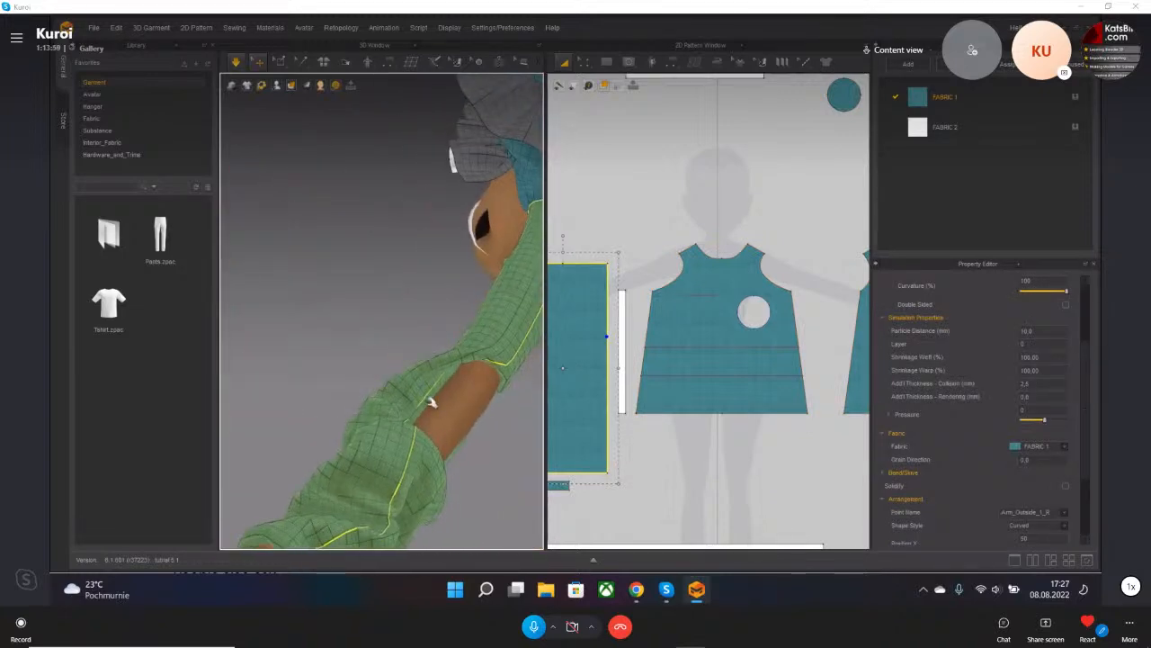
right_drag(484, 432, 376, 361)
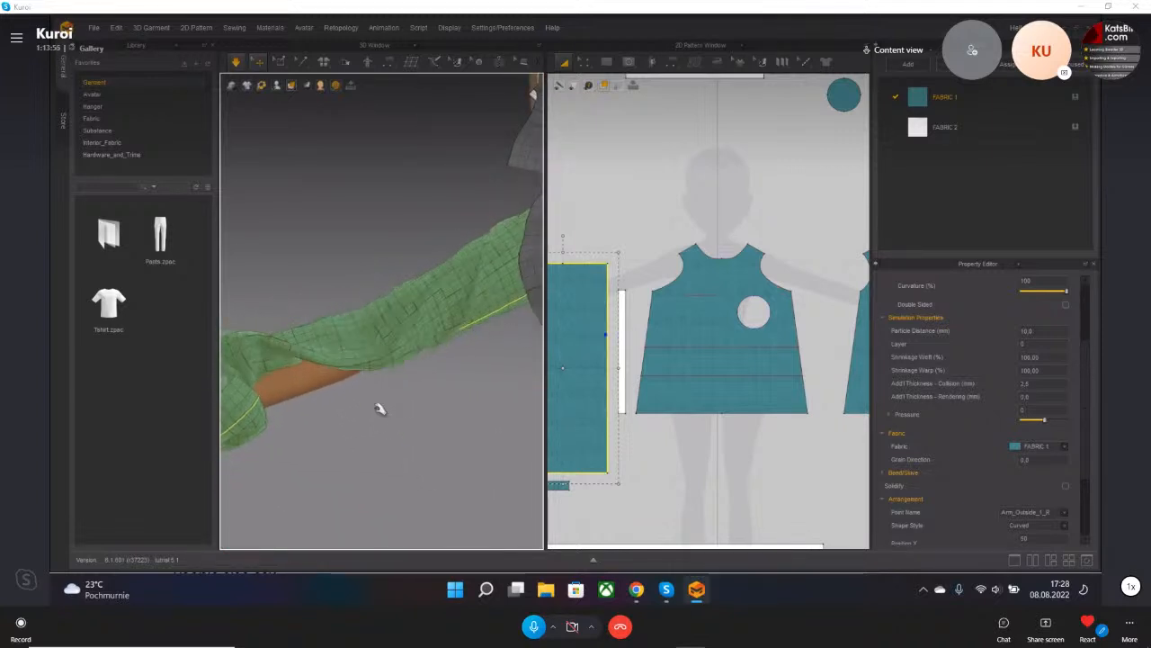
click(374, 361)
drag(374, 362, 481, 587)
drag(381, 367, 371, 565)
- Stretch the right-arm sleeve outward from its underside to draw more fabric over the bare patch below the elbow
right_drag(362, 440, 319, 322)
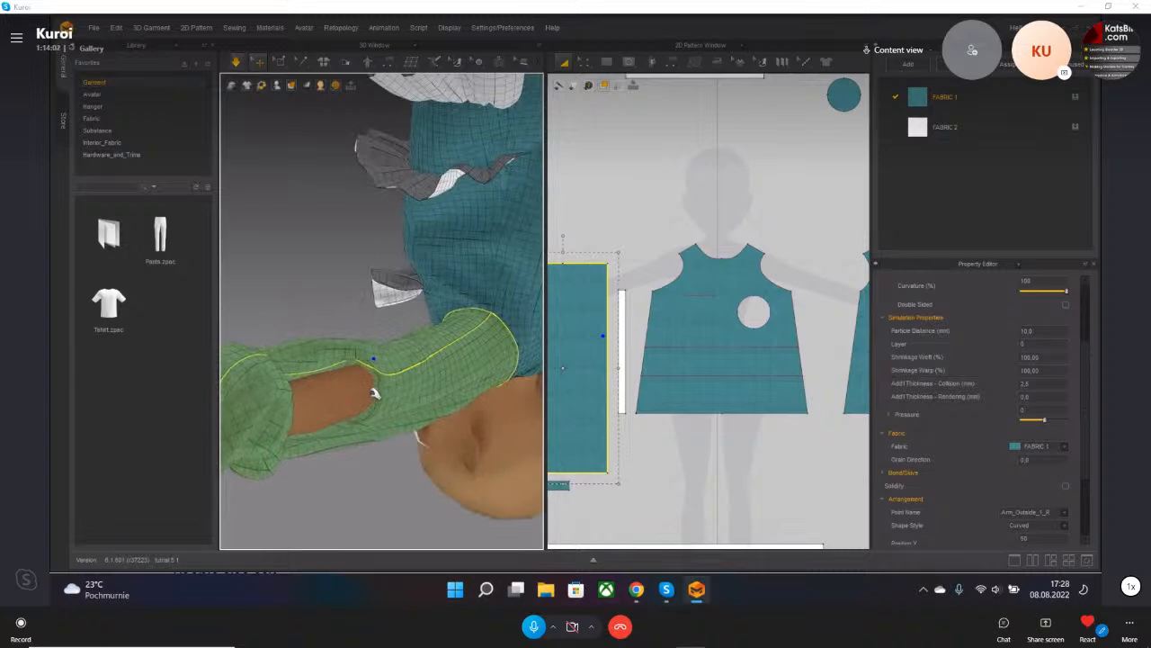
right_drag(372, 206, 334, 465)
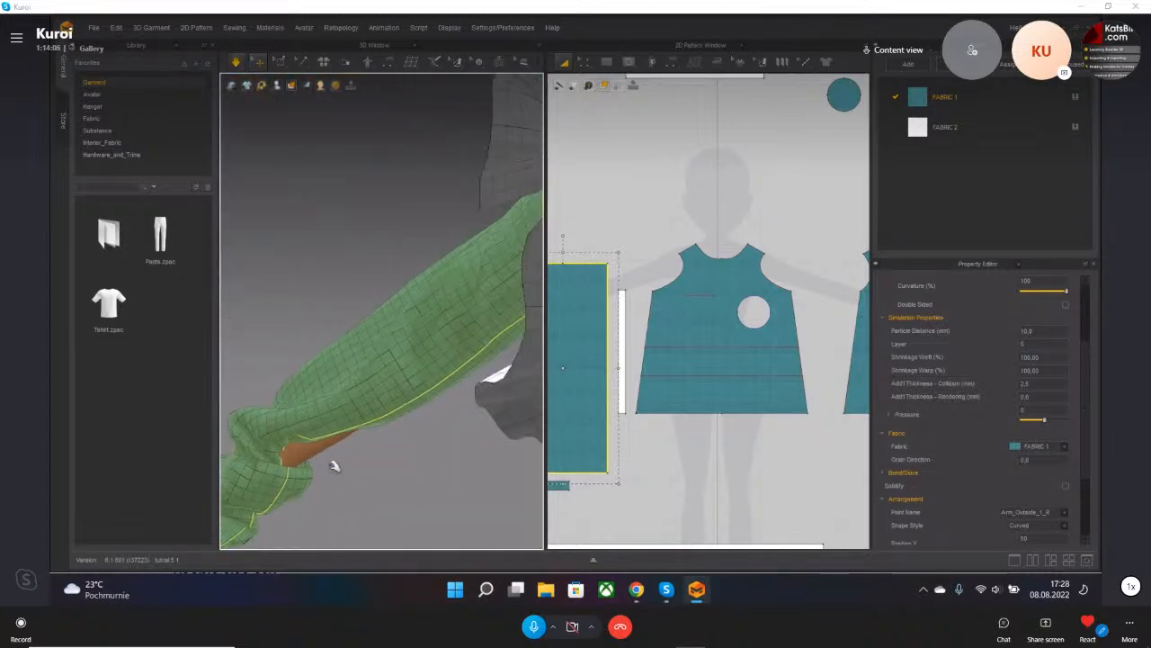
click(336, 441)
drag(377, 426, 451, 540)
right_drag(451, 540, 327, 283)
right_drag(187, 399, 434, 298)
key(space)
drag(442, 275, 150, 477)
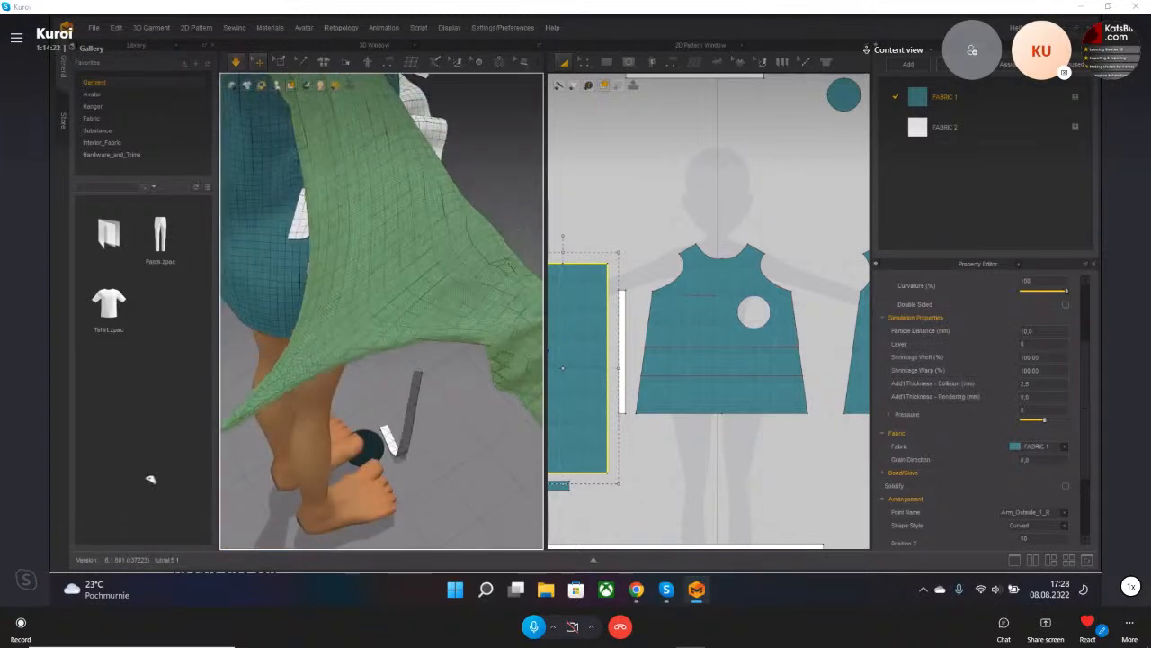
- Tug the remaining folds of the right-arm sleeve over the exposed skin and spread the fabric along the arm
right_drag(397, 391, 331, 303)
drag(332, 304, 222, 282)
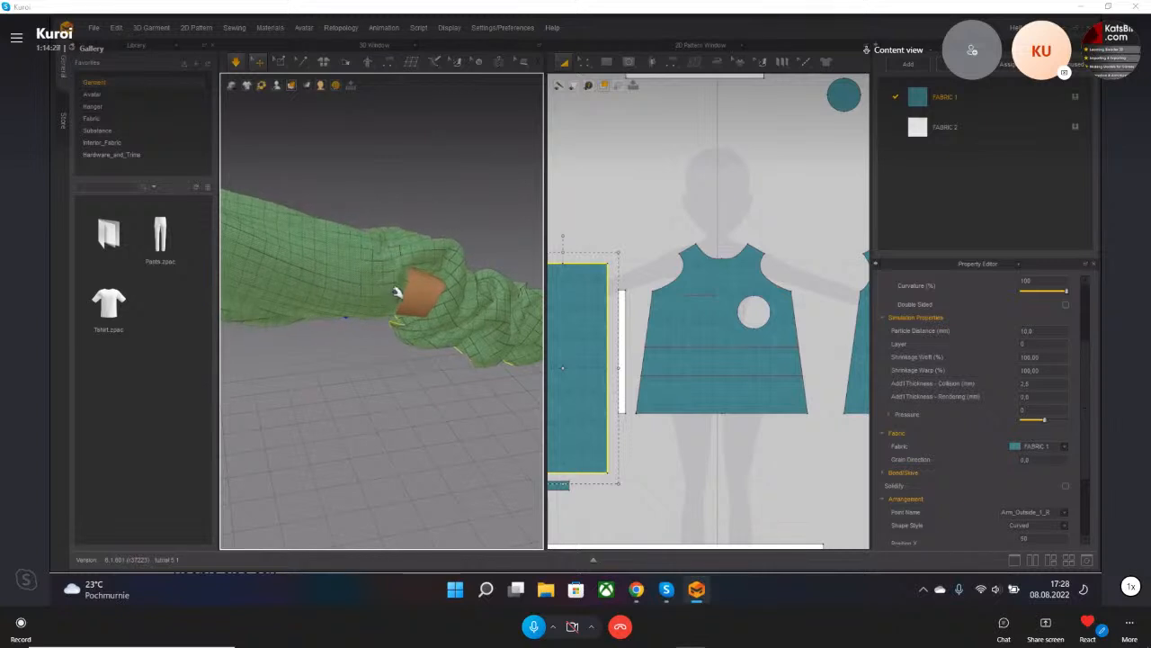
drag(405, 299, 381, 529)
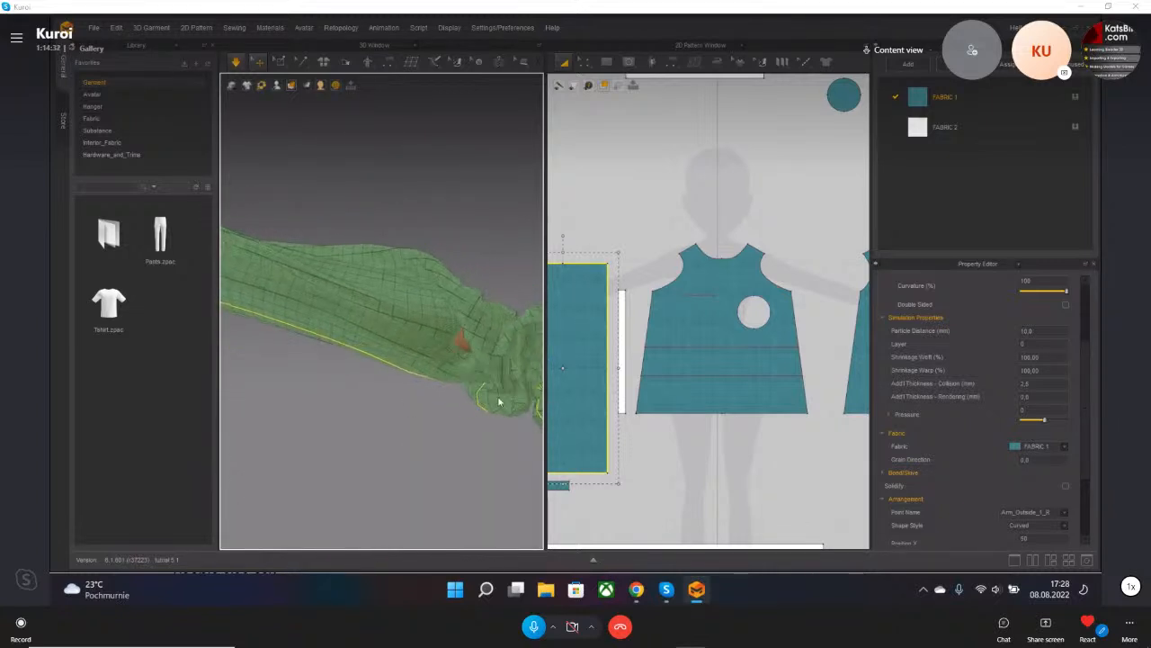
drag(286, 369, 220, 531)
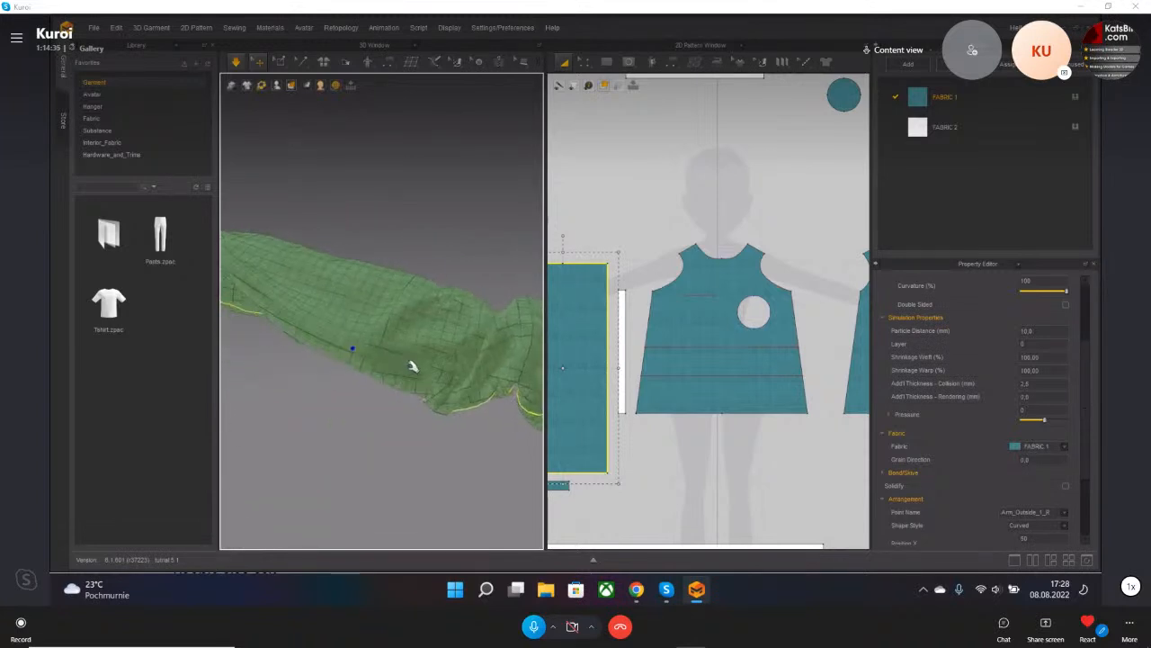
scroll(415, 366, down, 6)
right_drag(427, 364, 453, 334)
middle_drag(453, 334, 368, 369)
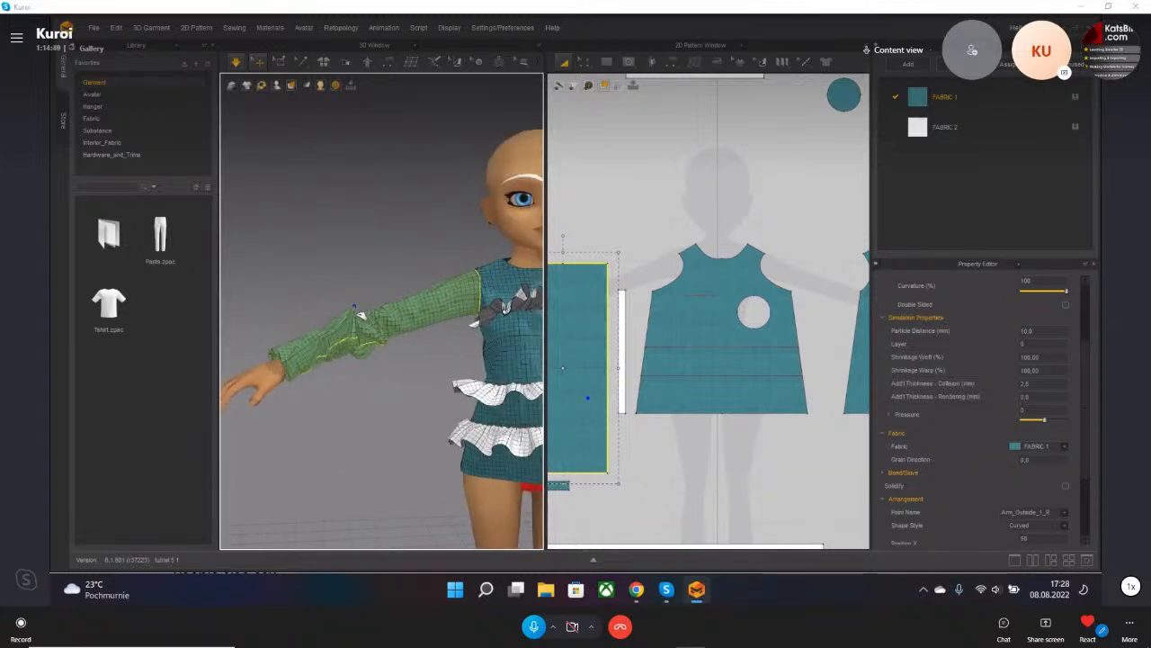
drag(415, 329, 462, 308)
right_drag(464, 338, 400, 343)
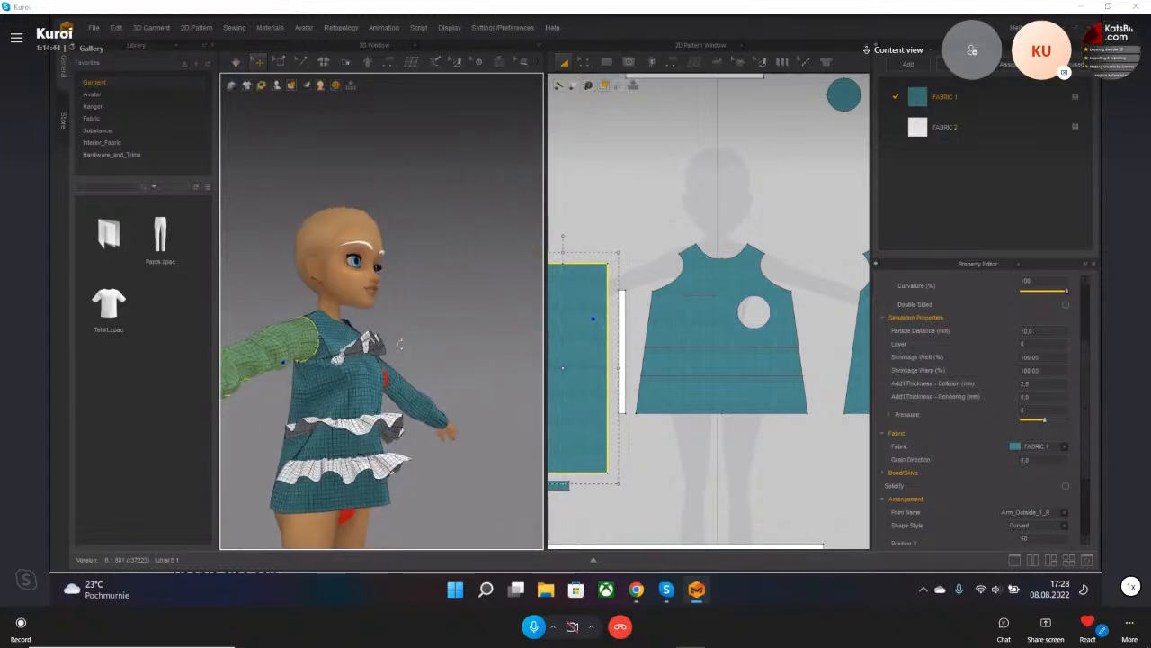
- Examine the armhole seam and underarm where the right sleeve joins the bodice, up close and from different angles
scroll(310, 376, up, 10)
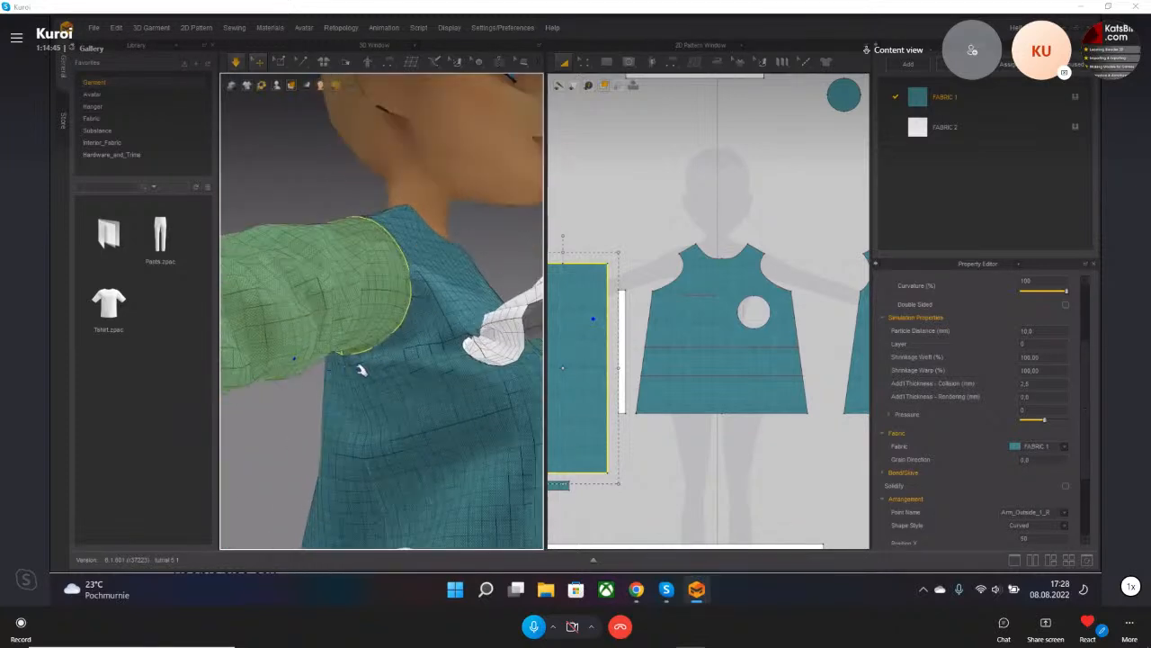
right_drag(391, 397, 424, 383)
scroll(426, 382, up, 2)
middle_drag(426, 382, 362, 350)
right_drag(363, 350, 381, 343)
scroll(383, 367, up, 5)
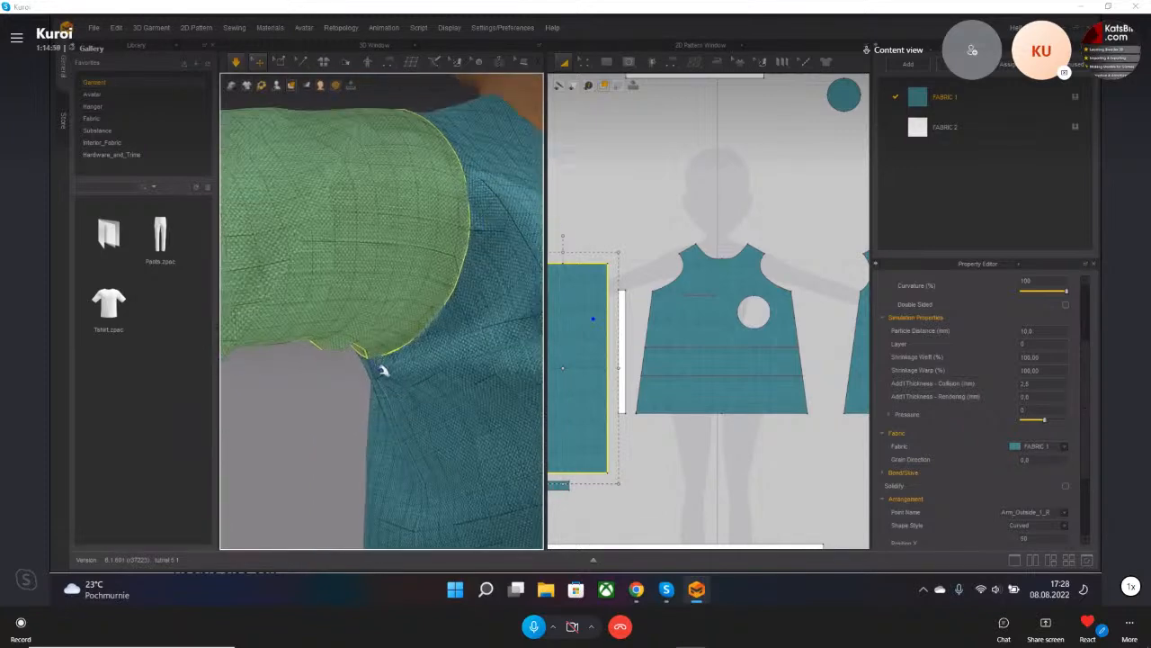
scroll(385, 385, up, 3)
scroll(381, 401, down, 6)
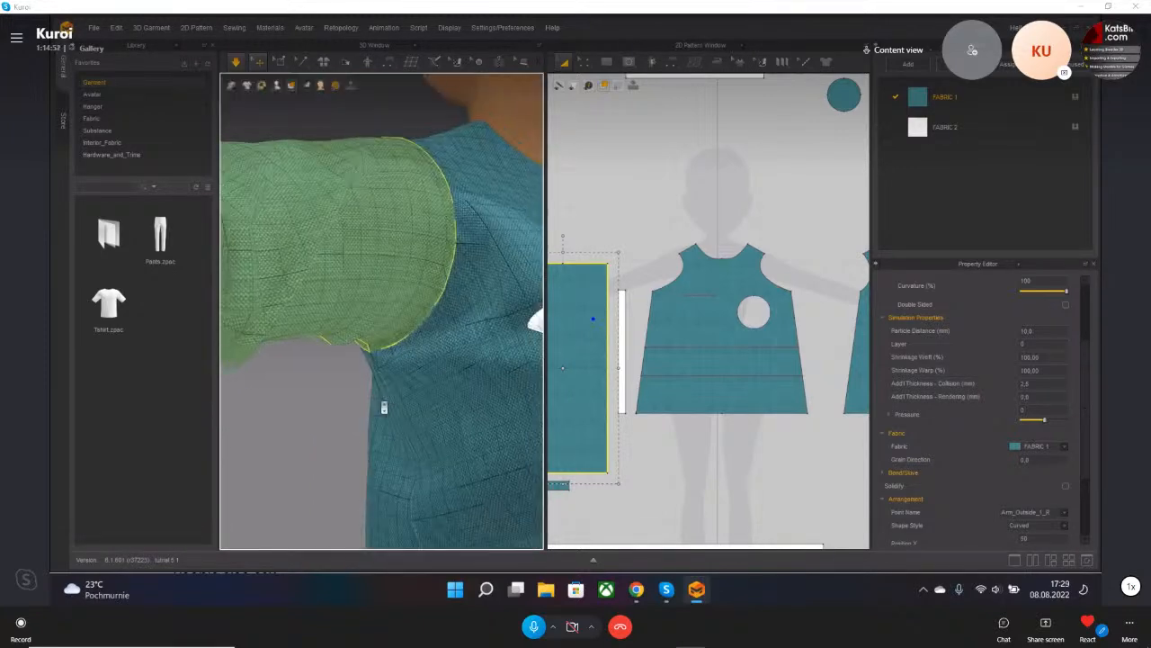
right_drag(425, 362, 366, 386)
- Bend both halves of the right sleeve pattern's top edge upward into arcs with Edit Curvature
middle_drag(612, 244, 708, 230)
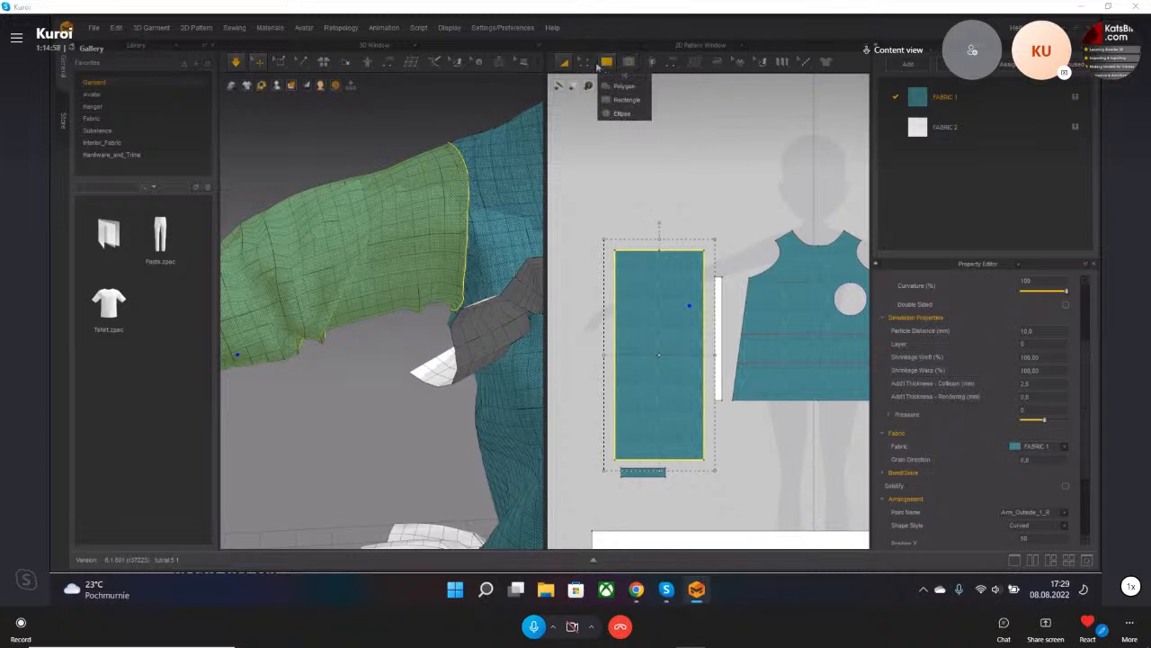
click(583, 61)
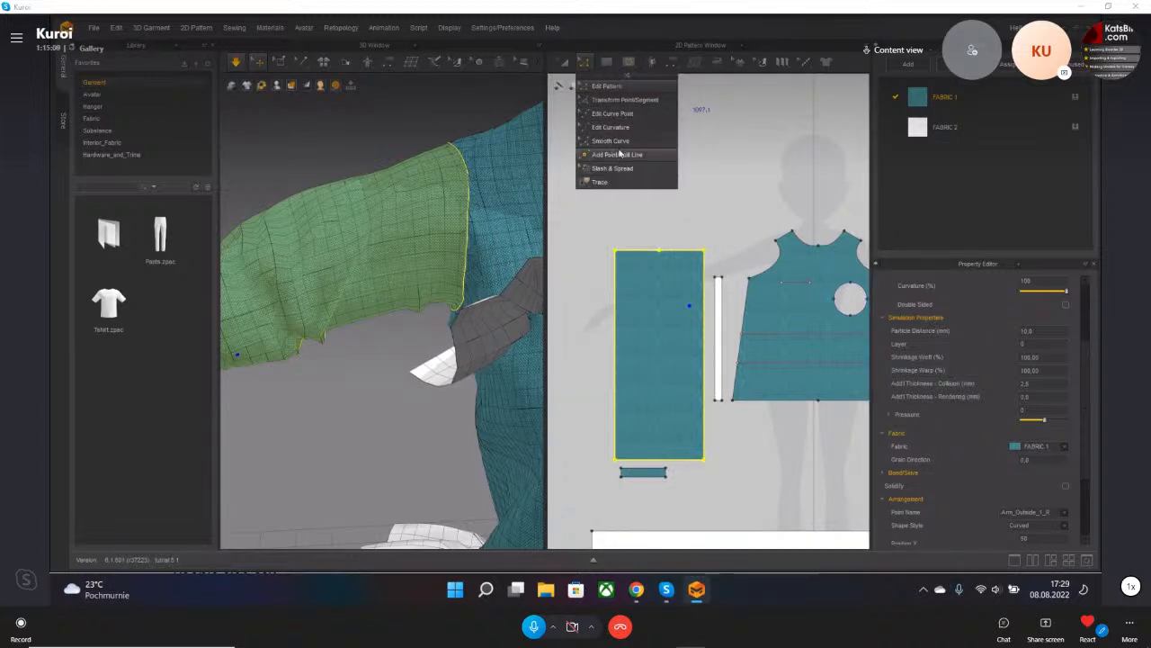
scroll(666, 256, up, 4)
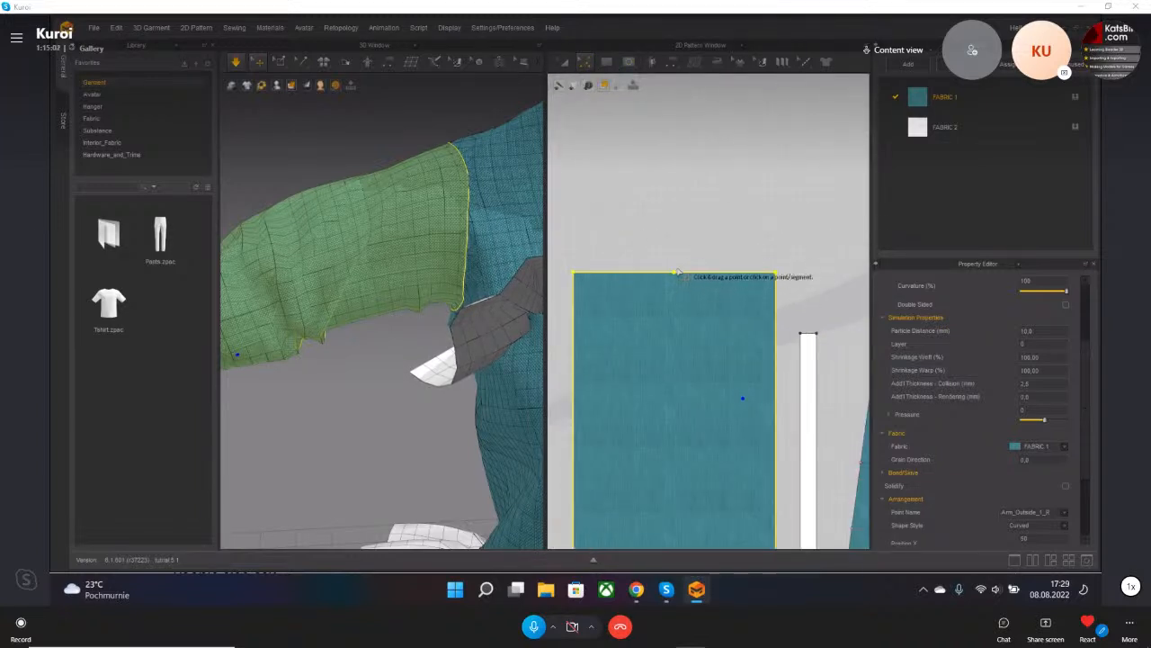
click(673, 271)
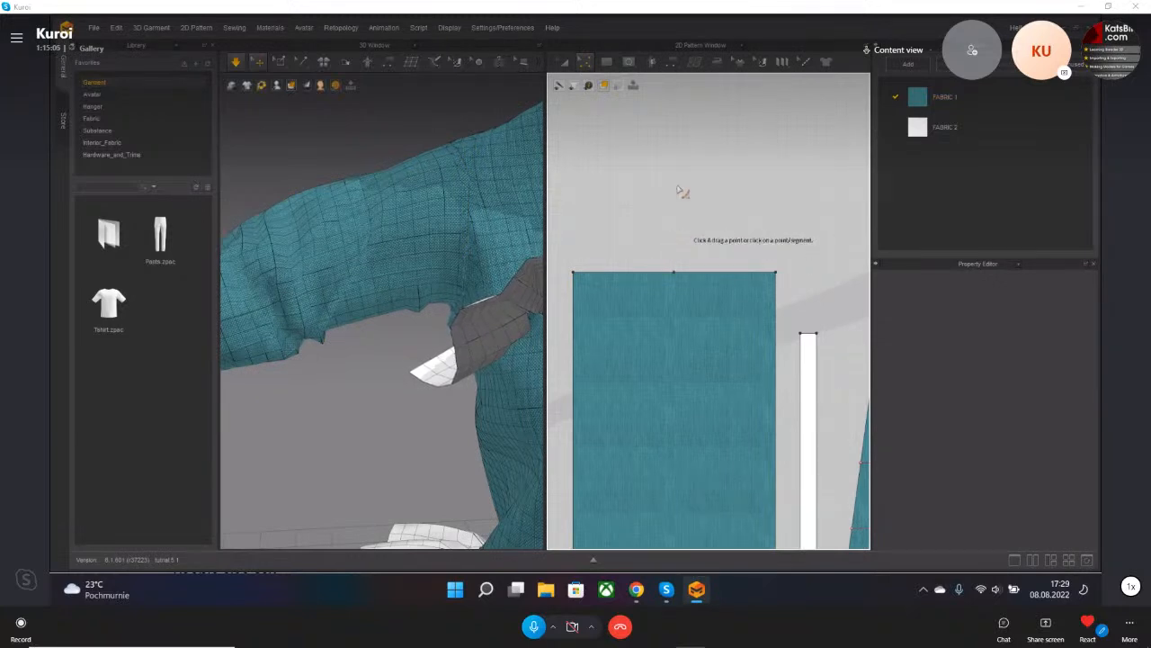
click(584, 62)
click(604, 130)
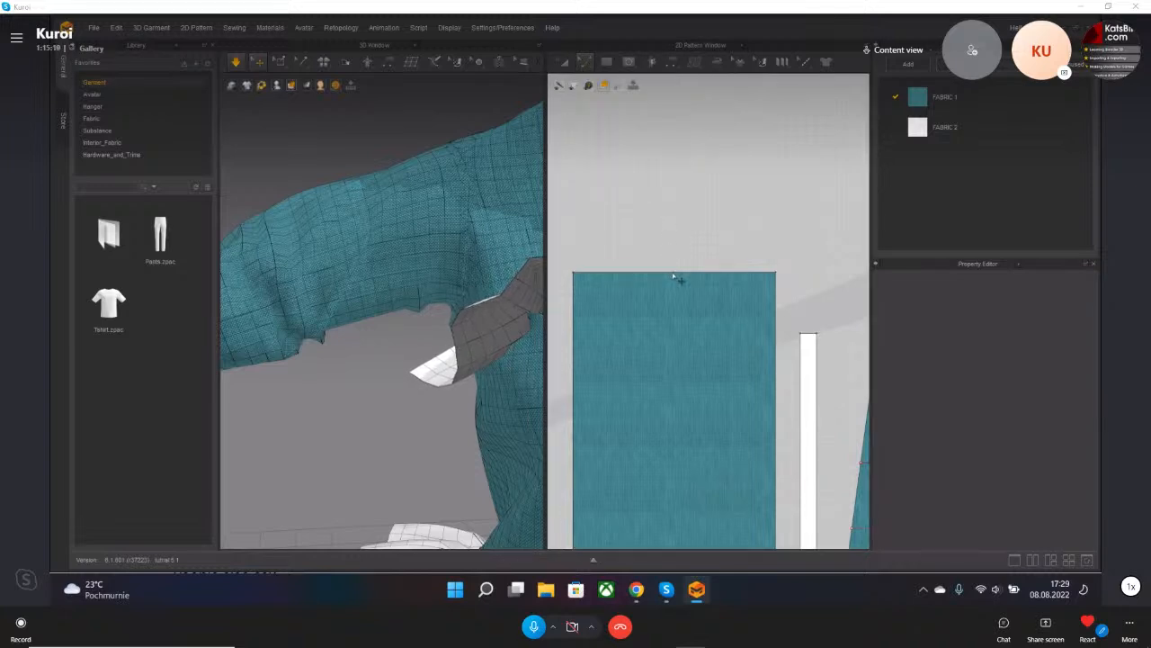
drag(672, 275, 673, 263)
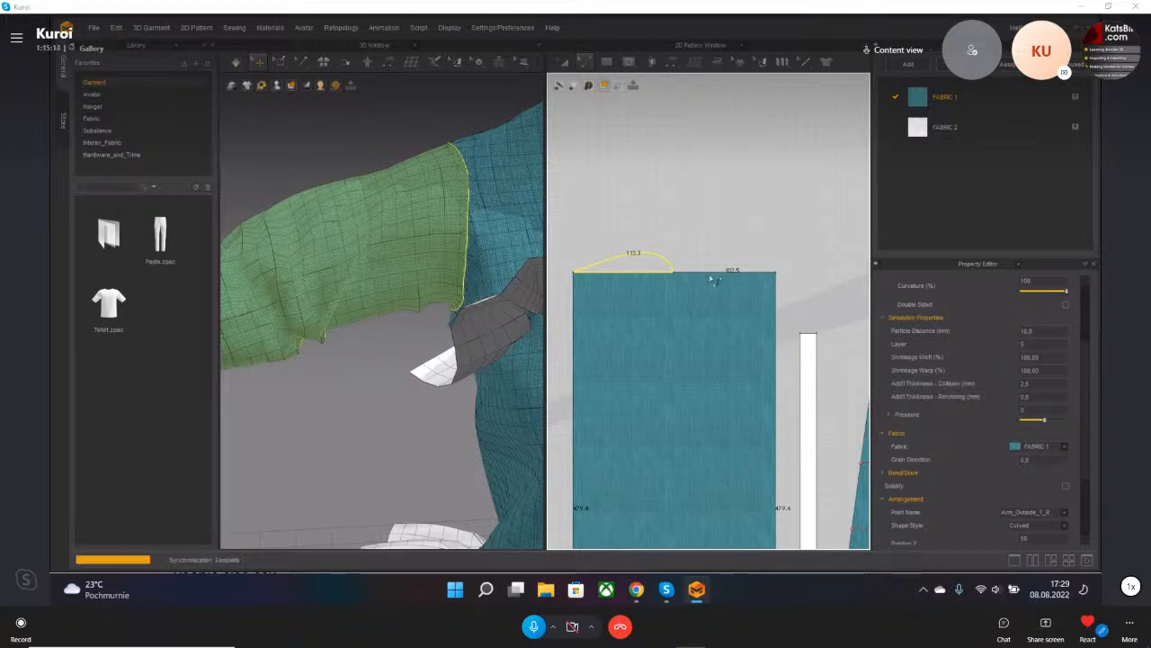
drag(712, 275, 719, 258)
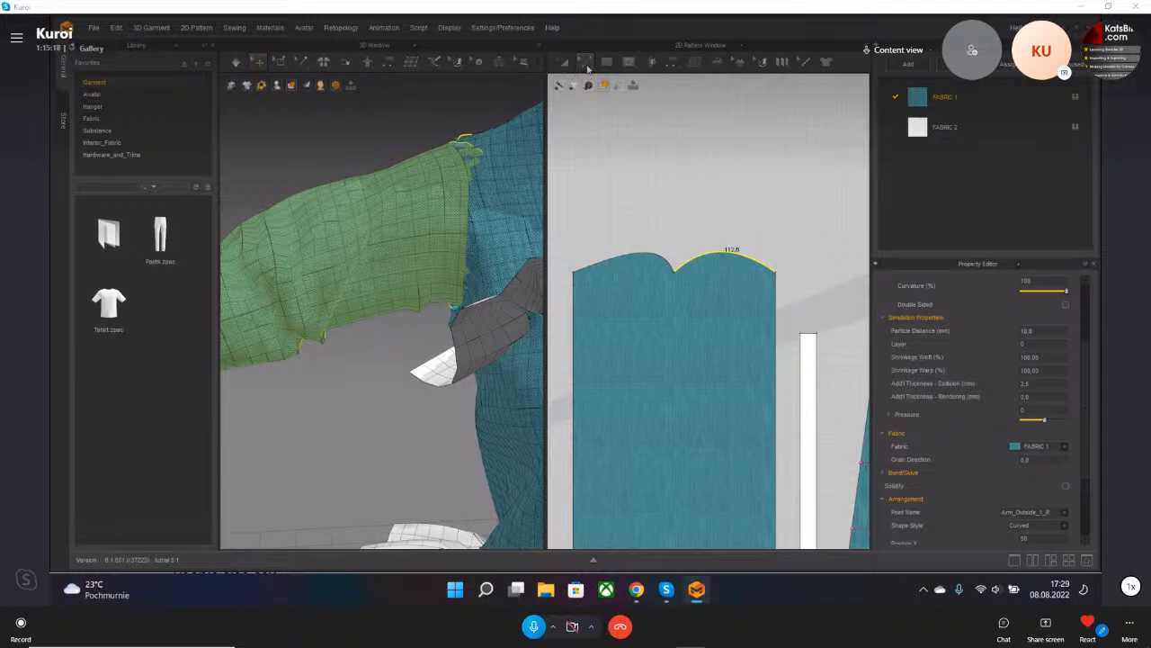
- Raise the midpoint of the sleeve's top edge and bend its right half inward to form an asymmetric sleeve cap
click(585, 61)
click(597, 88)
click(675, 272)
drag(685, 279, 681, 230)
drag(709, 192, 722, 262)
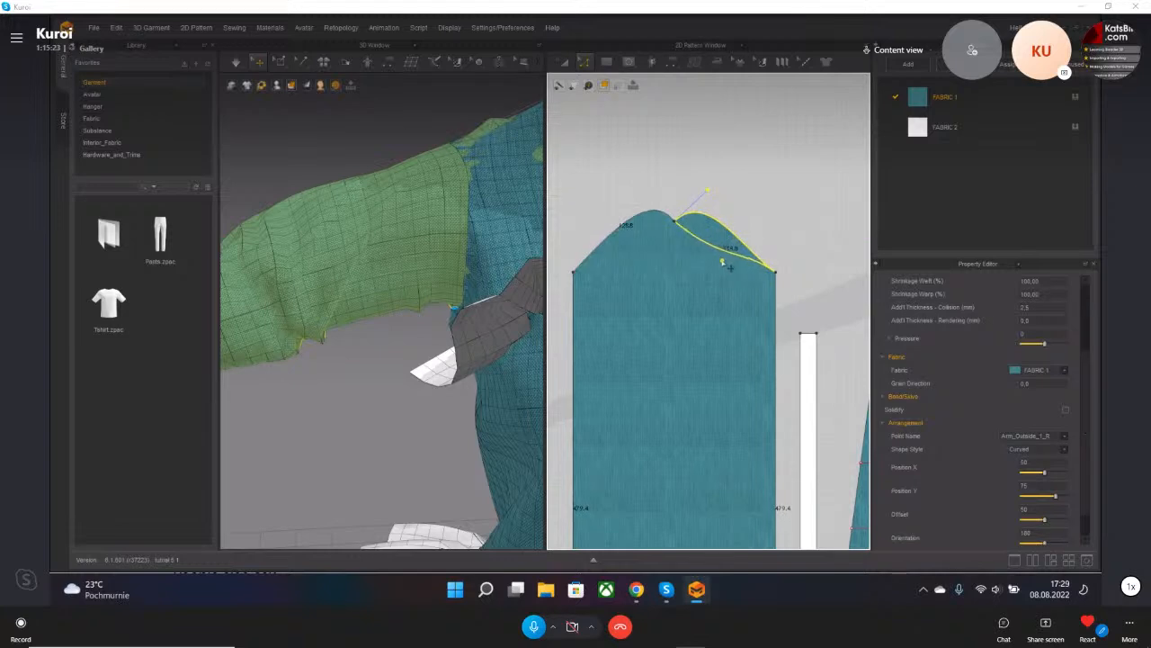
- Flatten the bulge in the left half of the right sleeve's cap with Edit Curvature
click(680, 228)
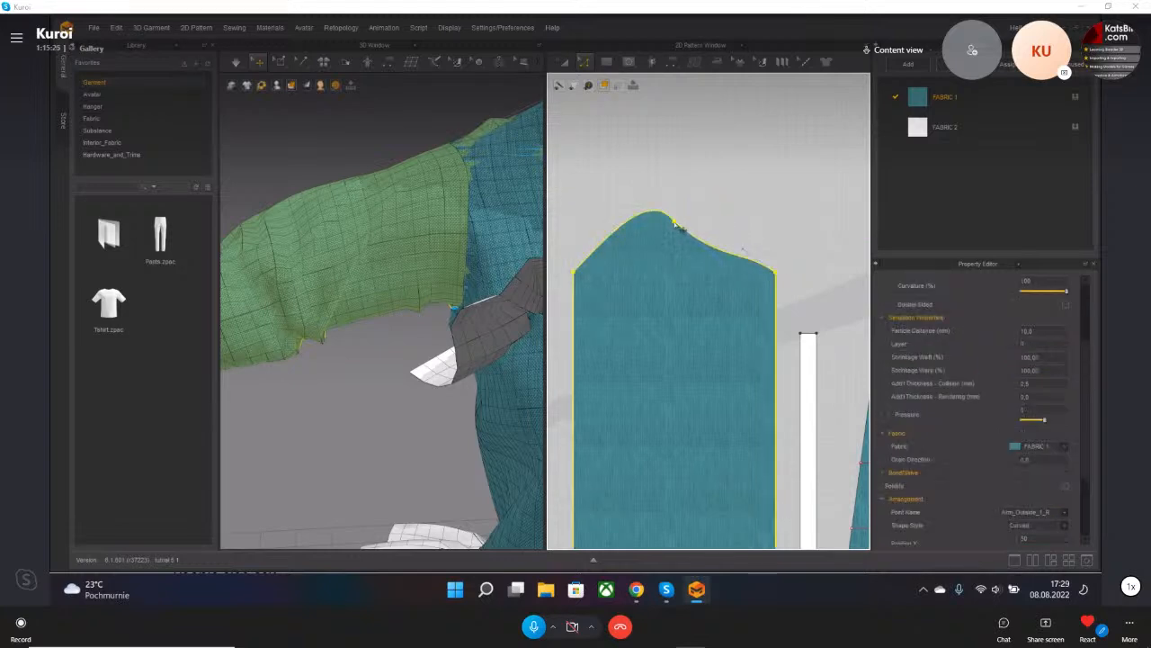
click(674, 223)
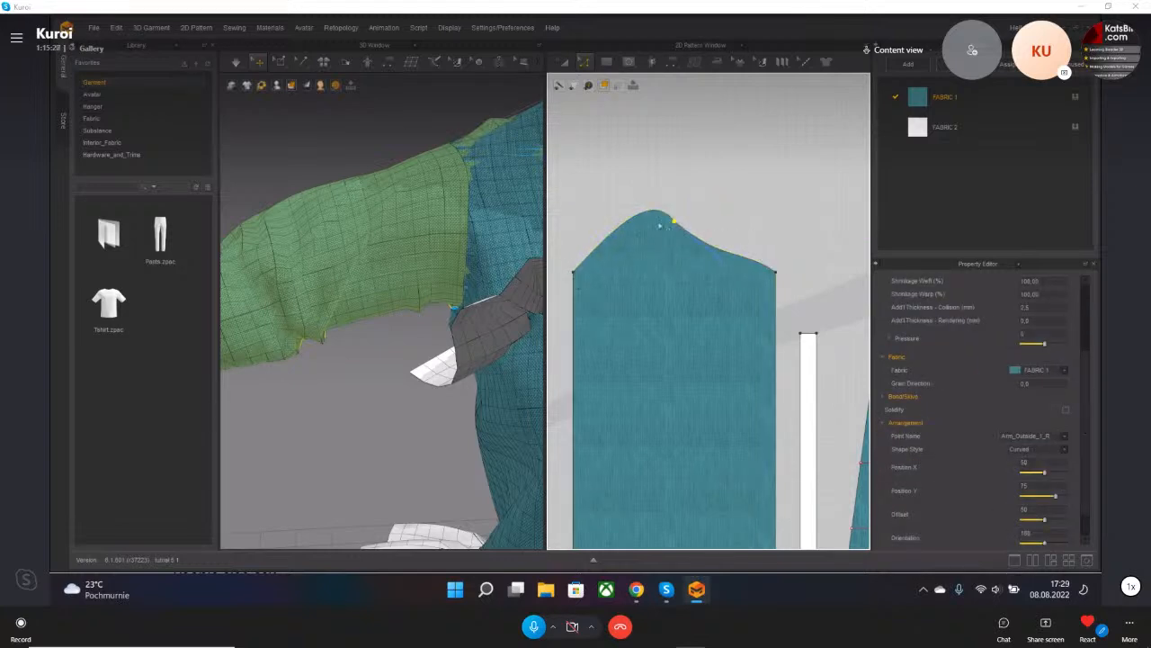
click(644, 223)
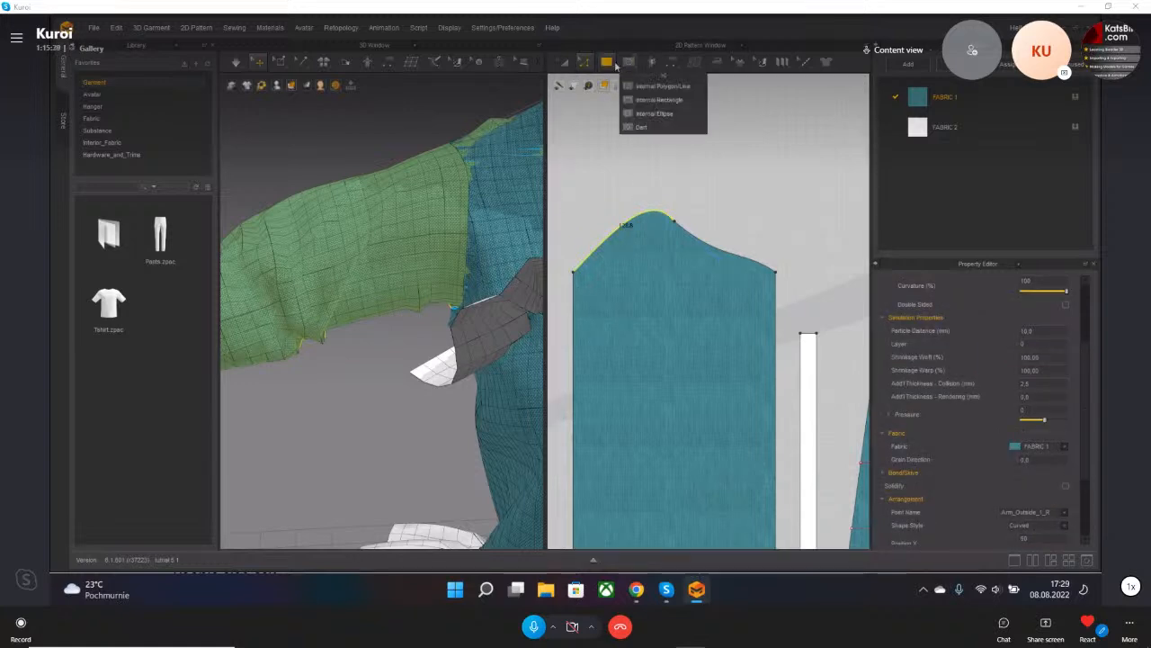
click(608, 62)
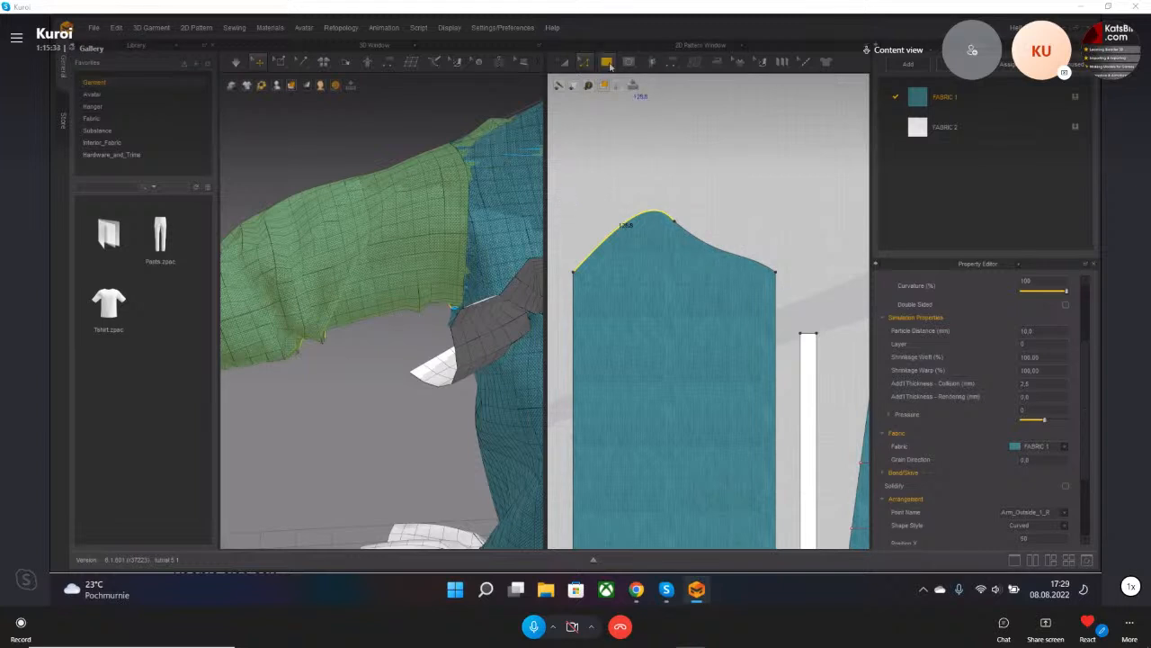
mouse_move(583, 62)
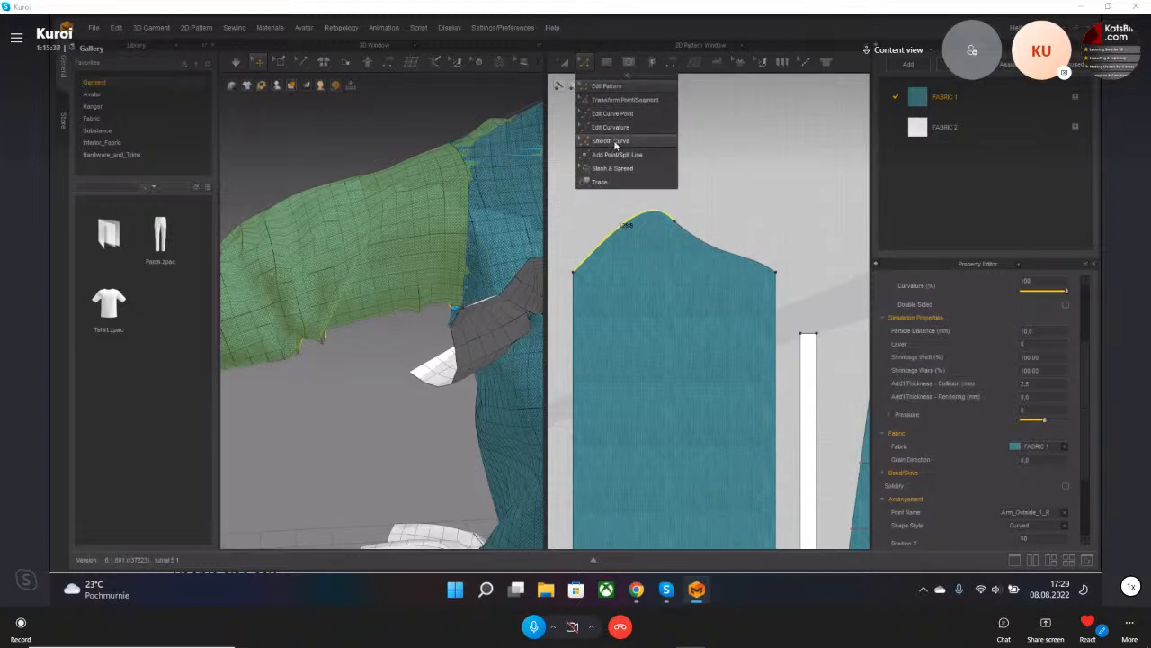
click(614, 141)
mouse_move(584, 63)
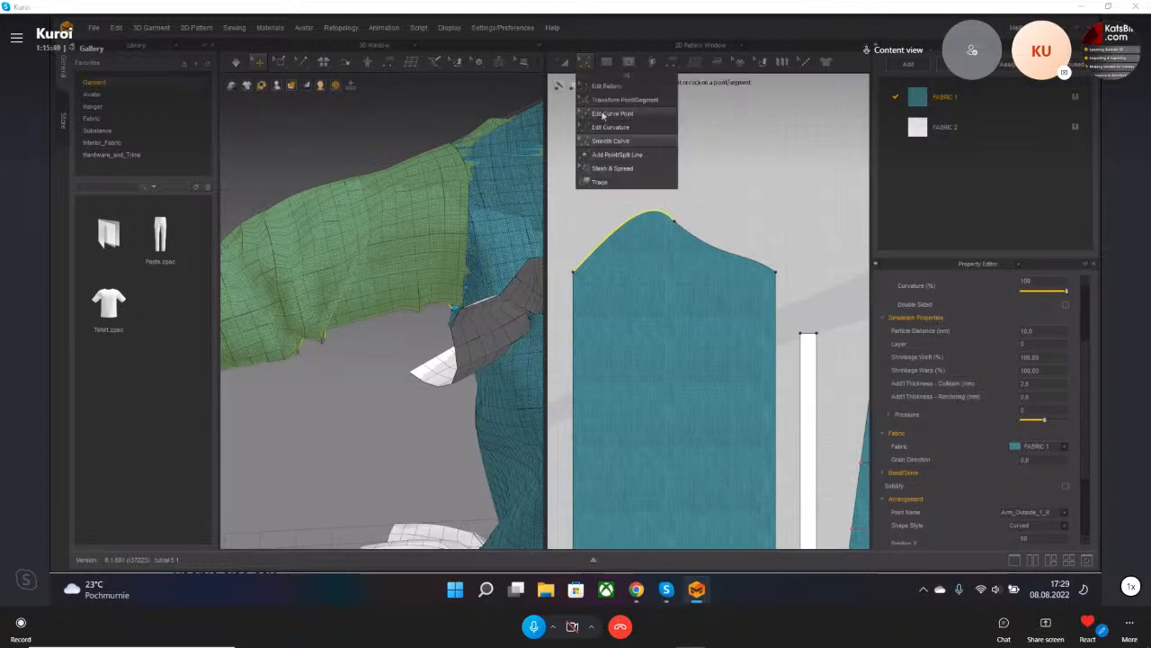
click(608, 130)
drag(635, 219, 688, 230)
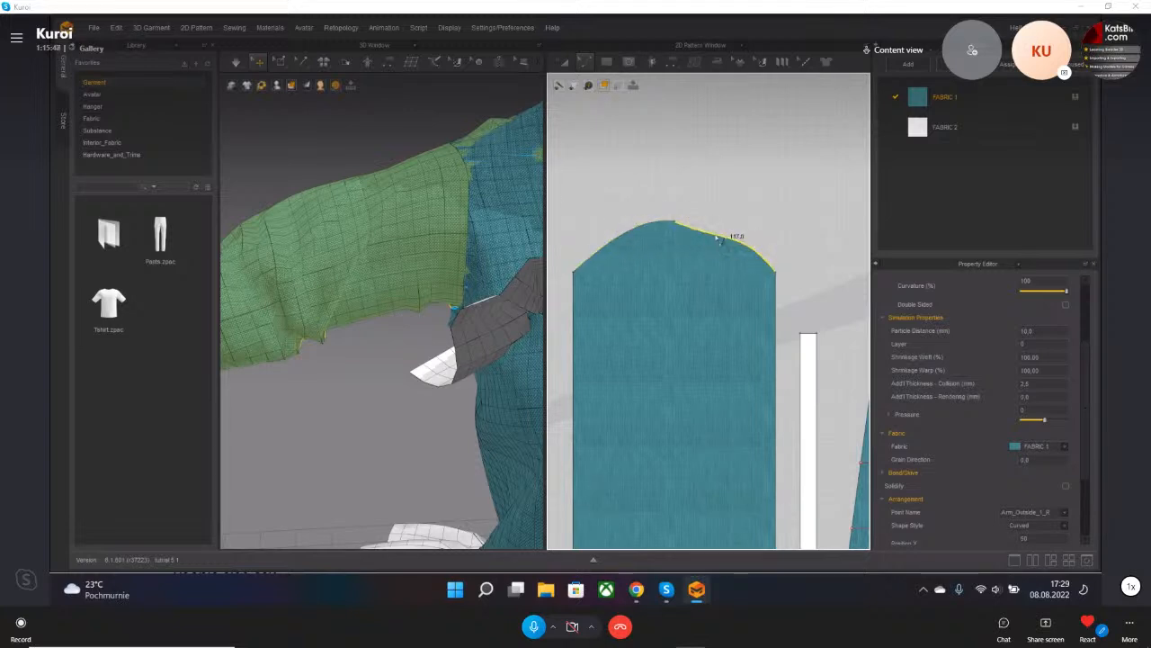
- Bend the right half of the sleeve cap outward, then adjust its curve handles into an S-curve to form a bell-shaped cap
scroll(714, 239, up, 4)
drag(636, 208, 680, 162)
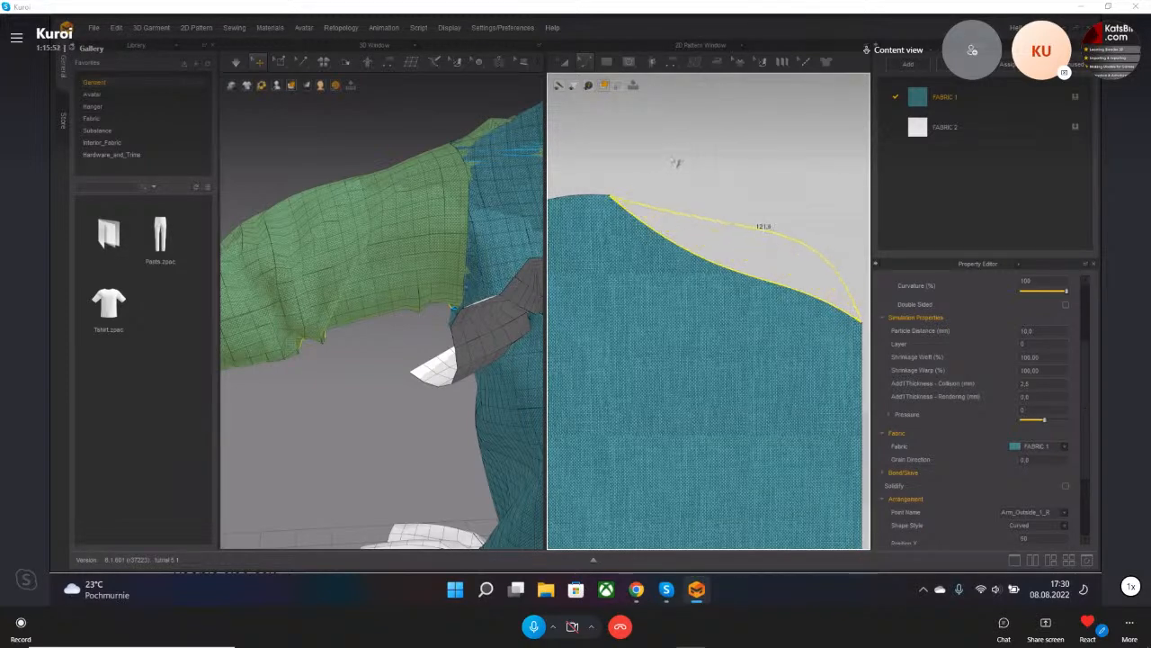
click(584, 64)
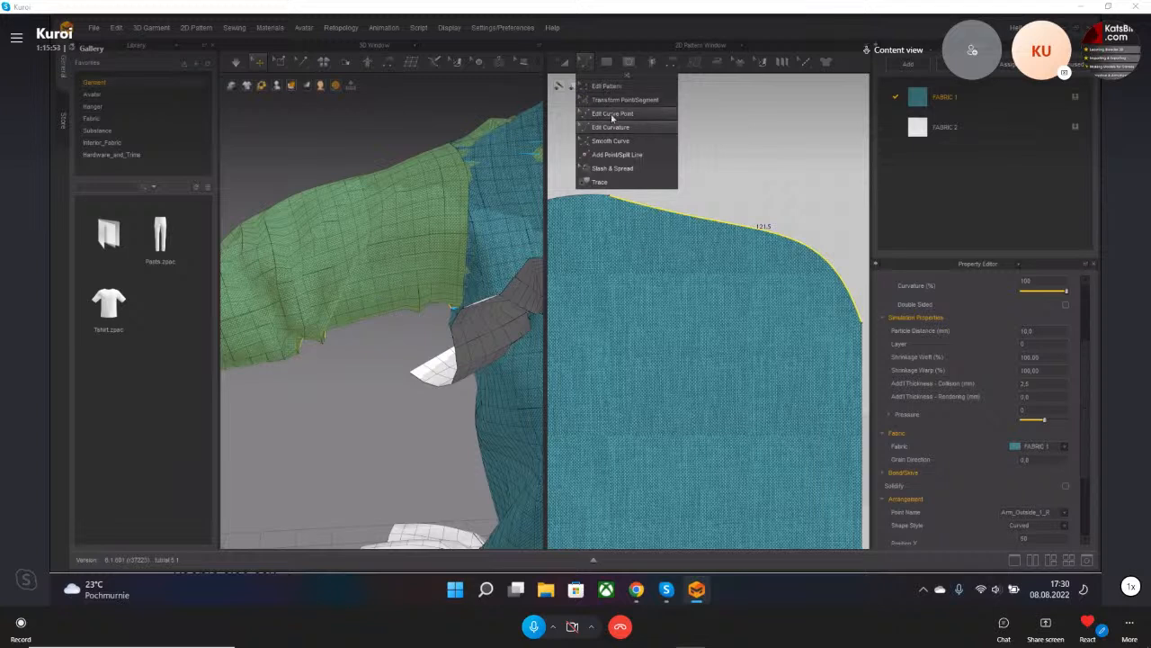
click(617, 115)
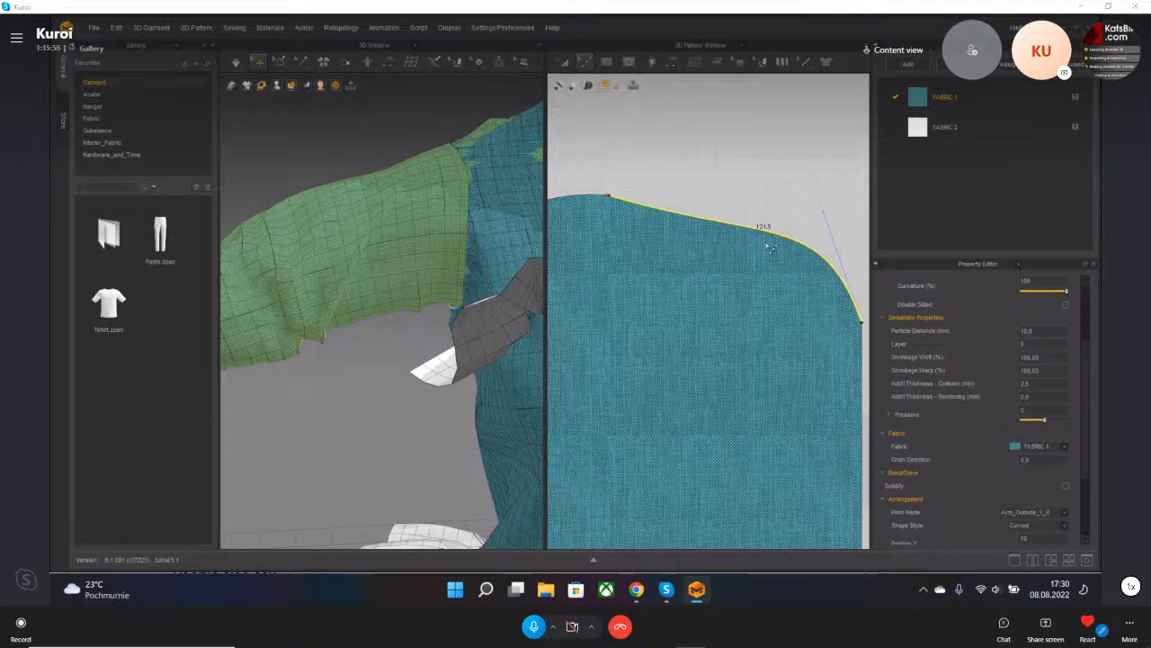
drag(773, 244, 707, 200)
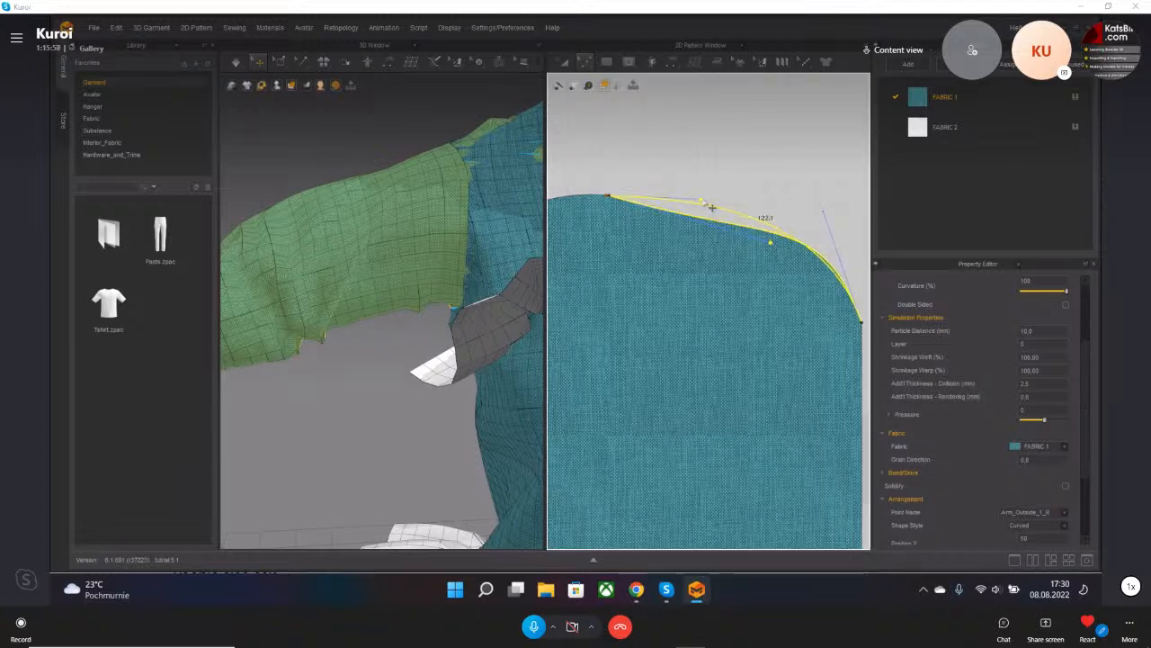
drag(823, 212, 760, 292)
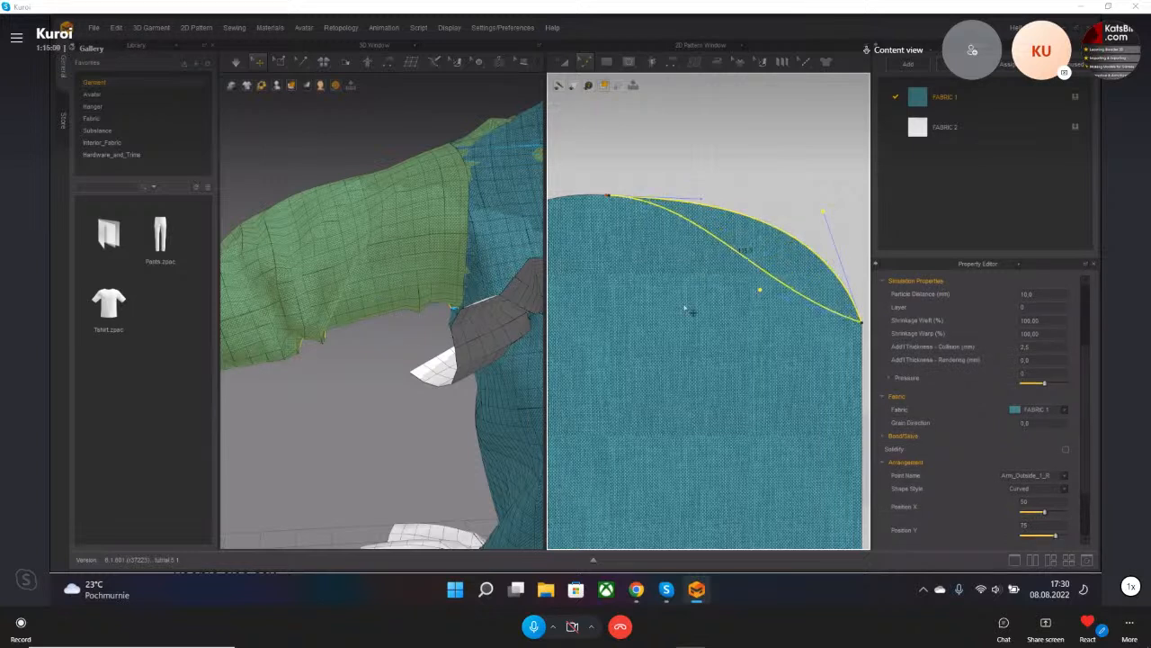
scroll(689, 304, down, 5)
click(590, 308)
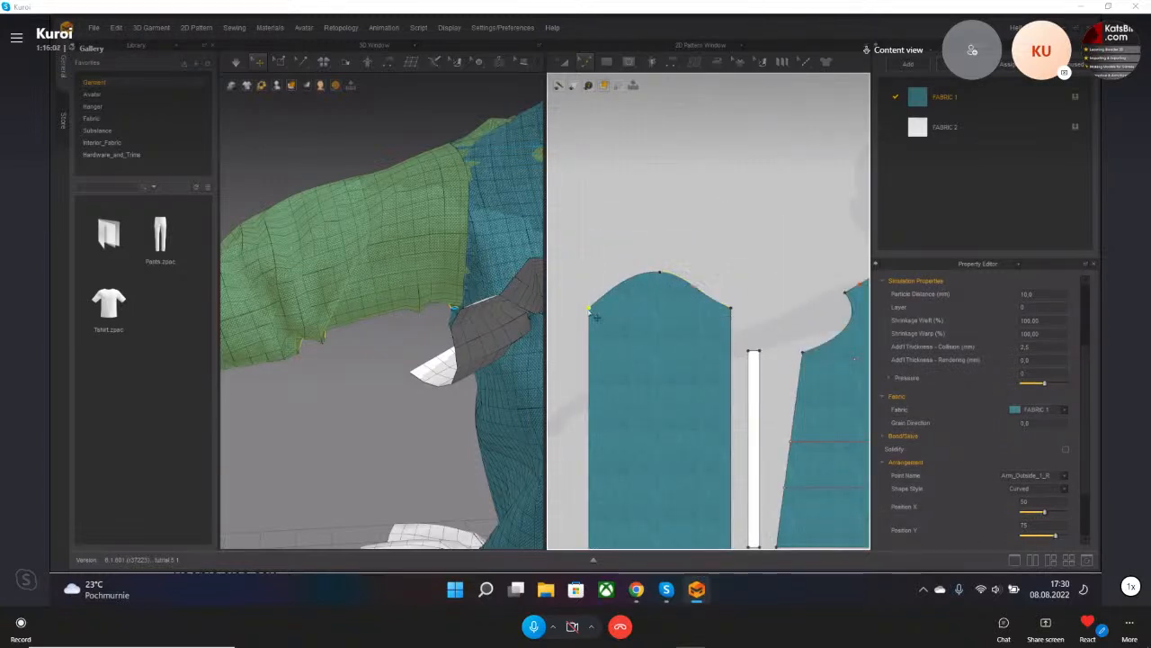
middle_drag(766, 325, 743, 275)
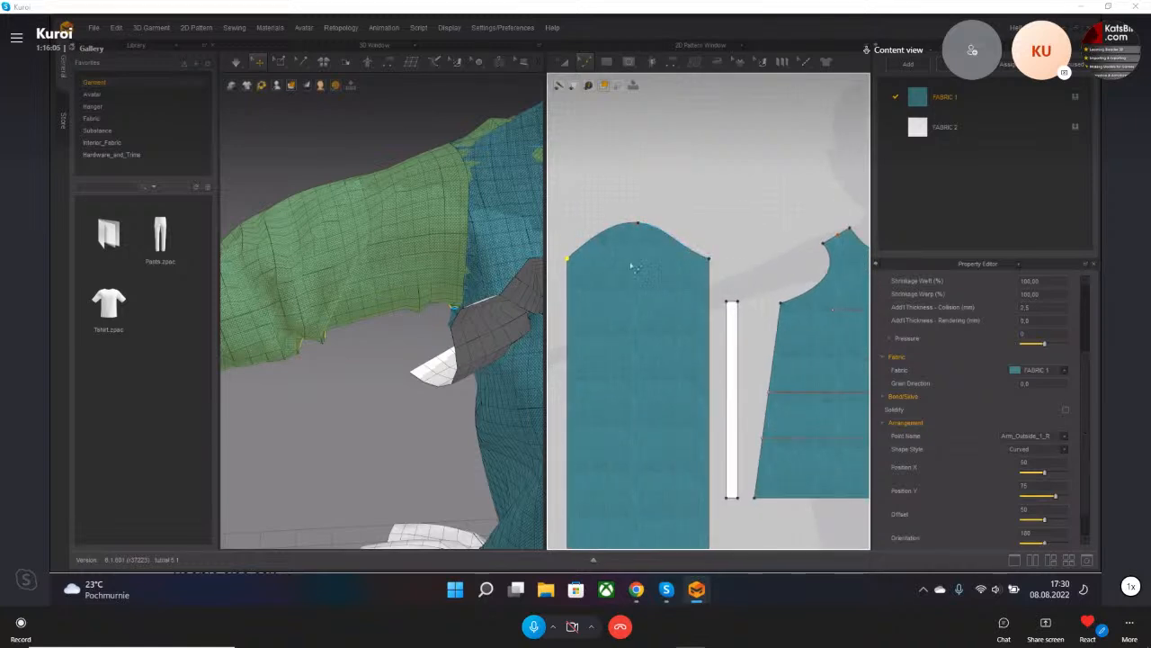
- Simulate the garment to drape the right sleeve with its reshaped cap
middle_drag(520, 251, 473, 264)
scroll(457, 258, down, 2)
key(space)
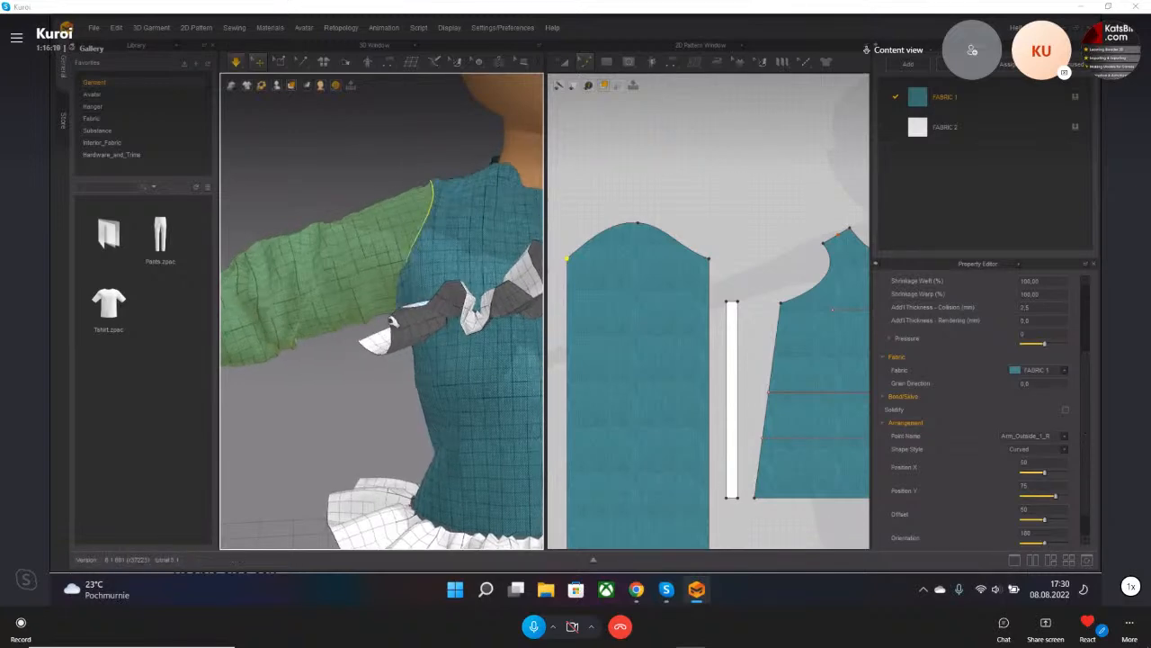
- Examine how the reshaped sleeve drapes at the armhole, underarm and shoulder from several angles and at full garment distance
middle_drag(343, 332, 358, 357)
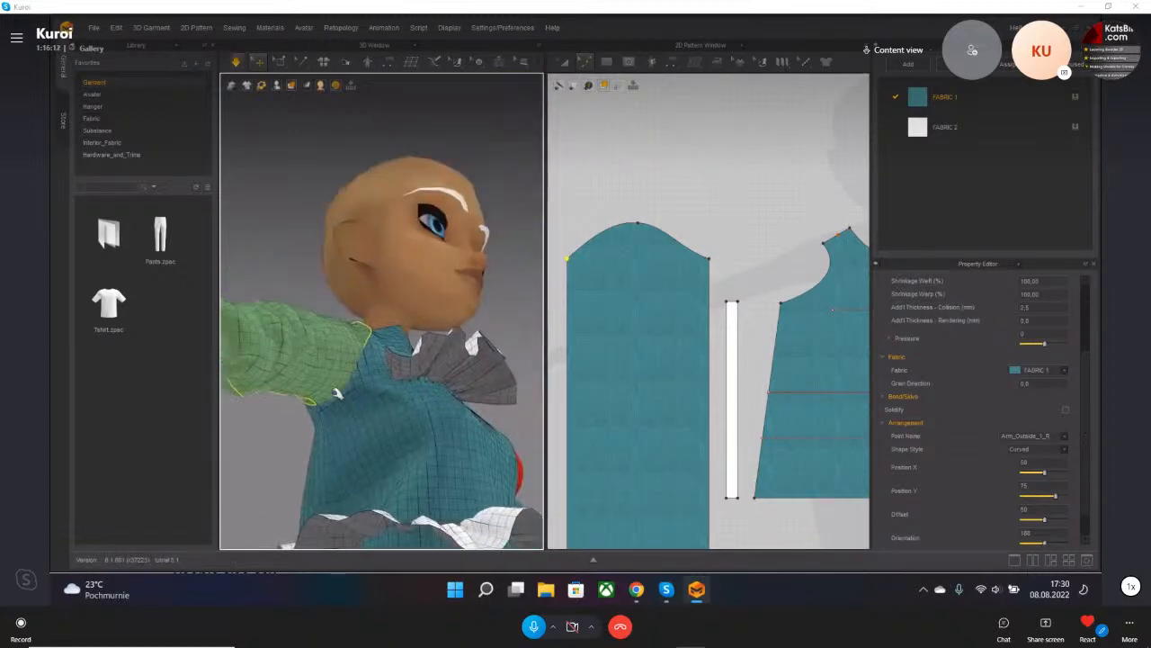
click(346, 426)
right_drag(344, 426, 333, 455)
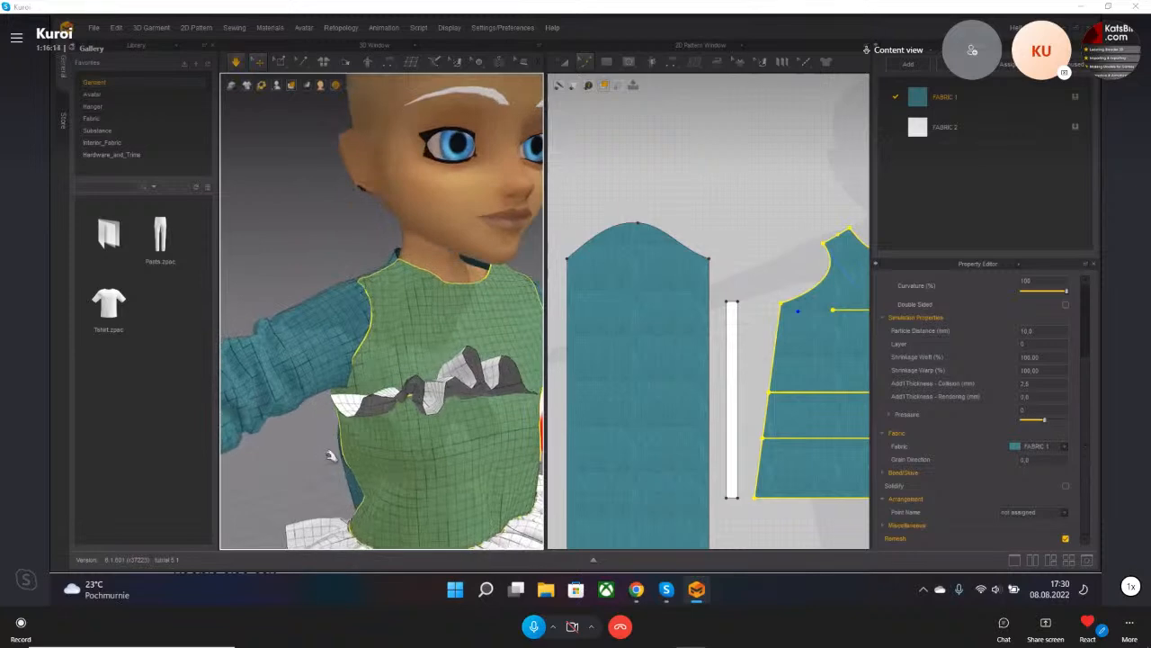
middle_drag(333, 455, 355, 457)
right_drag(357, 457, 332, 390)
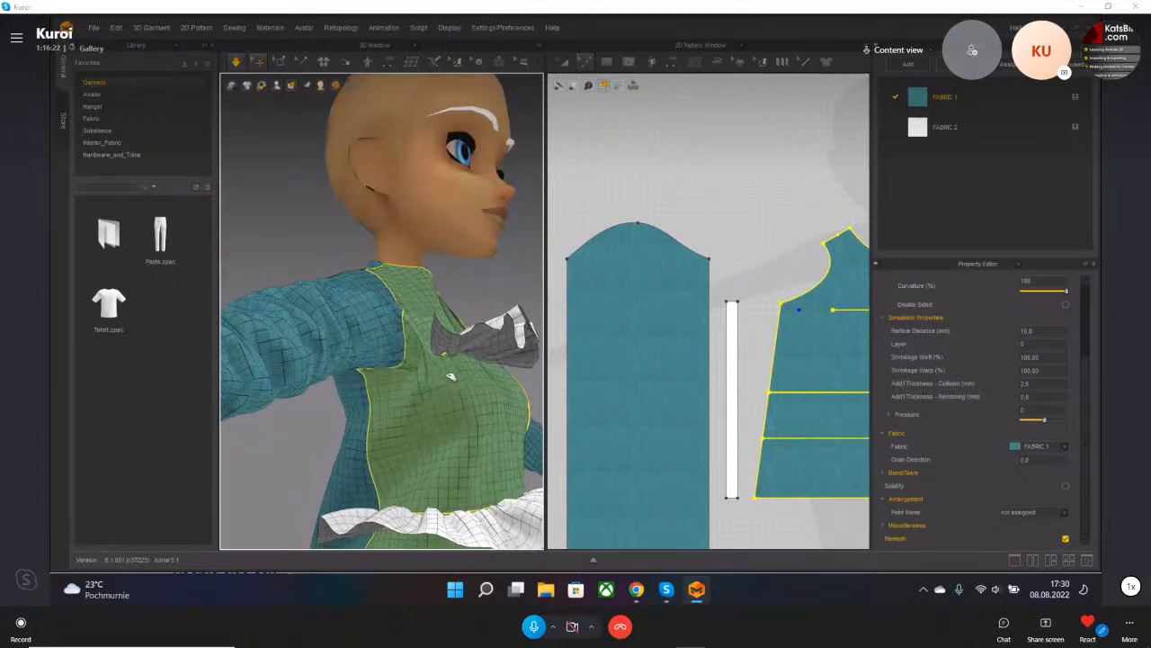
right_drag(349, 378, 269, 397)
scroll(278, 398, down, 3)
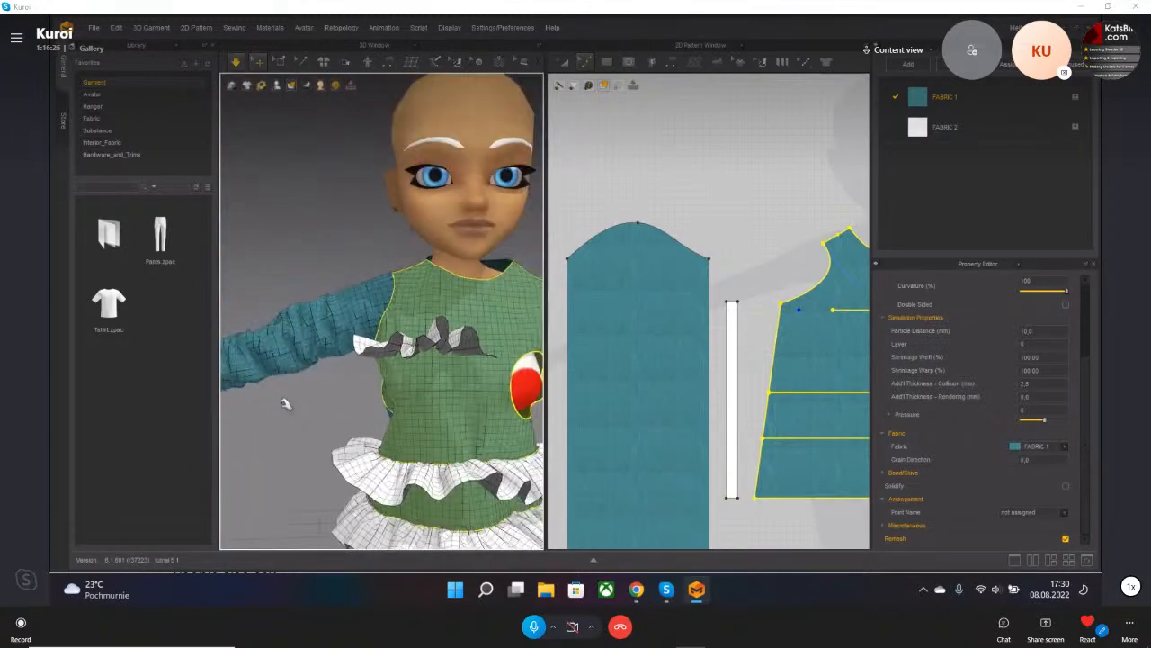
scroll(392, 404, down, 5)
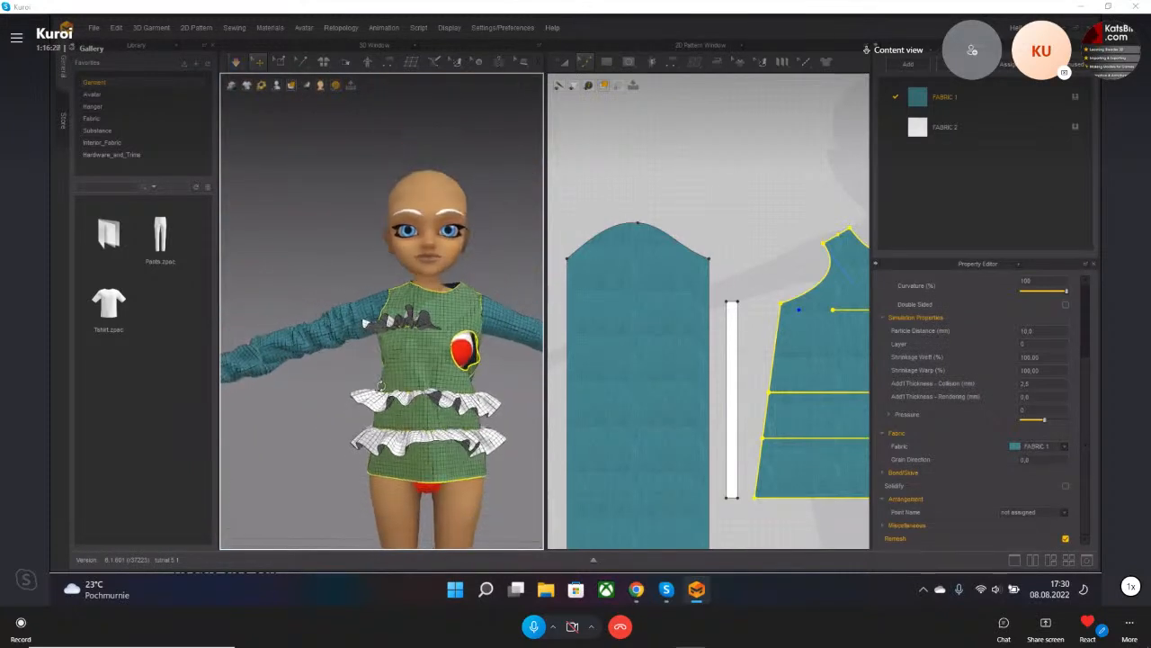
middle_drag(296, 327, 339, 344)
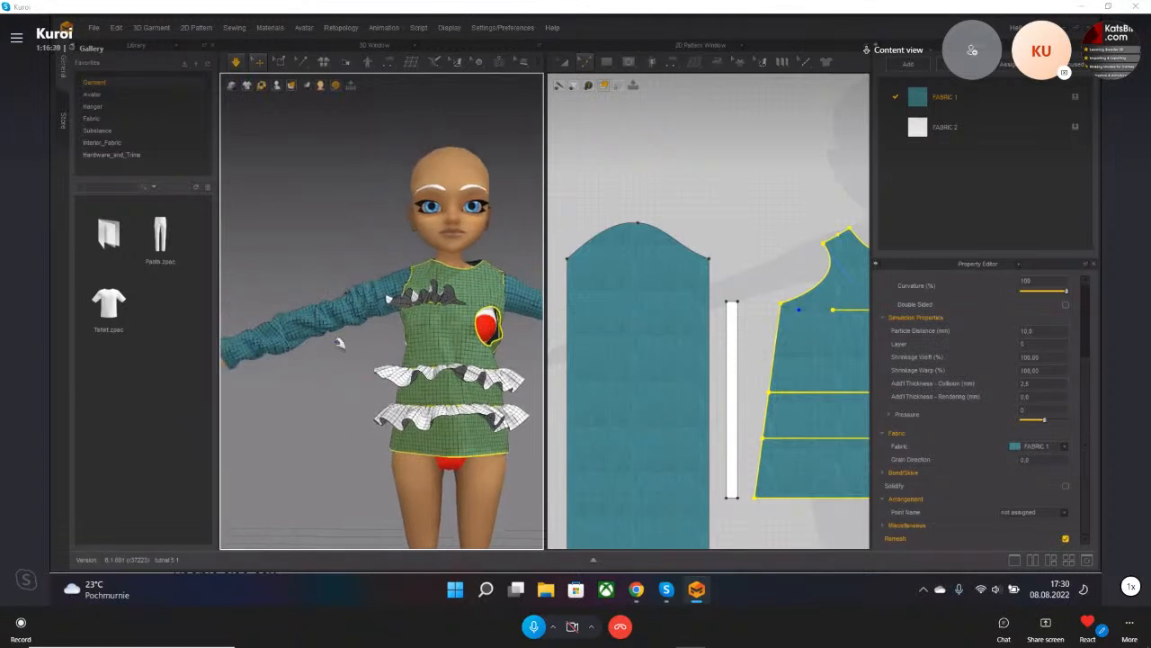
- Select the right sleeve and look through its simulation, fabric and arrangement properties
right_click(338, 343)
click(330, 346)
click(322, 315)
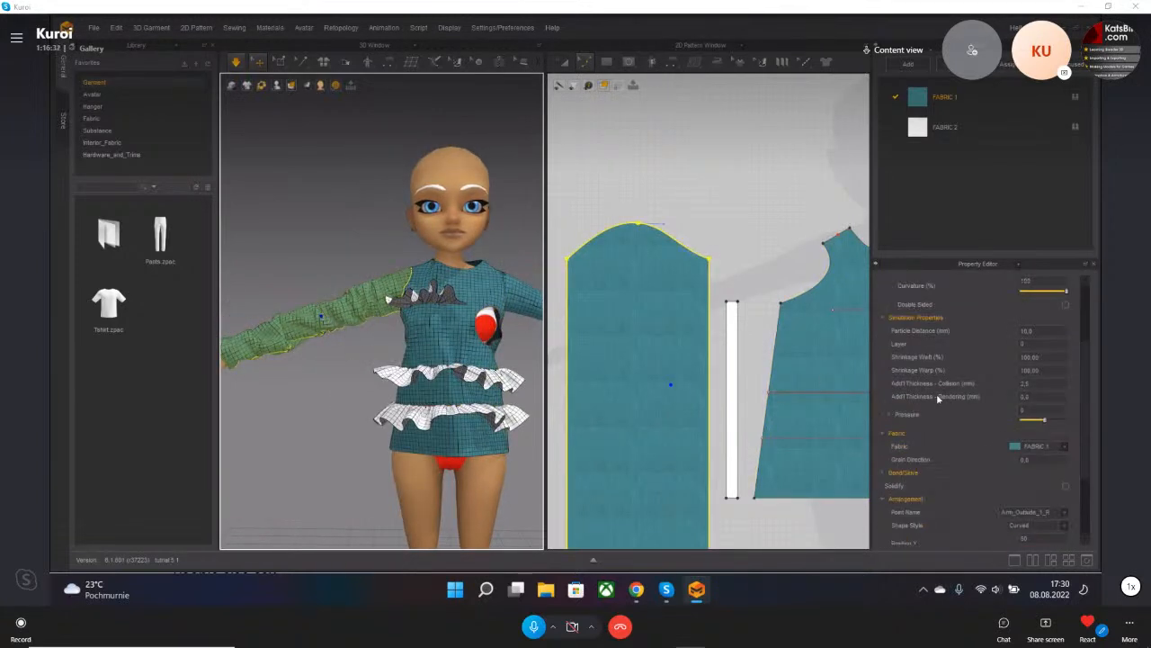
scroll(944, 404, down, 2)
scroll(1010, 456, down, 1)
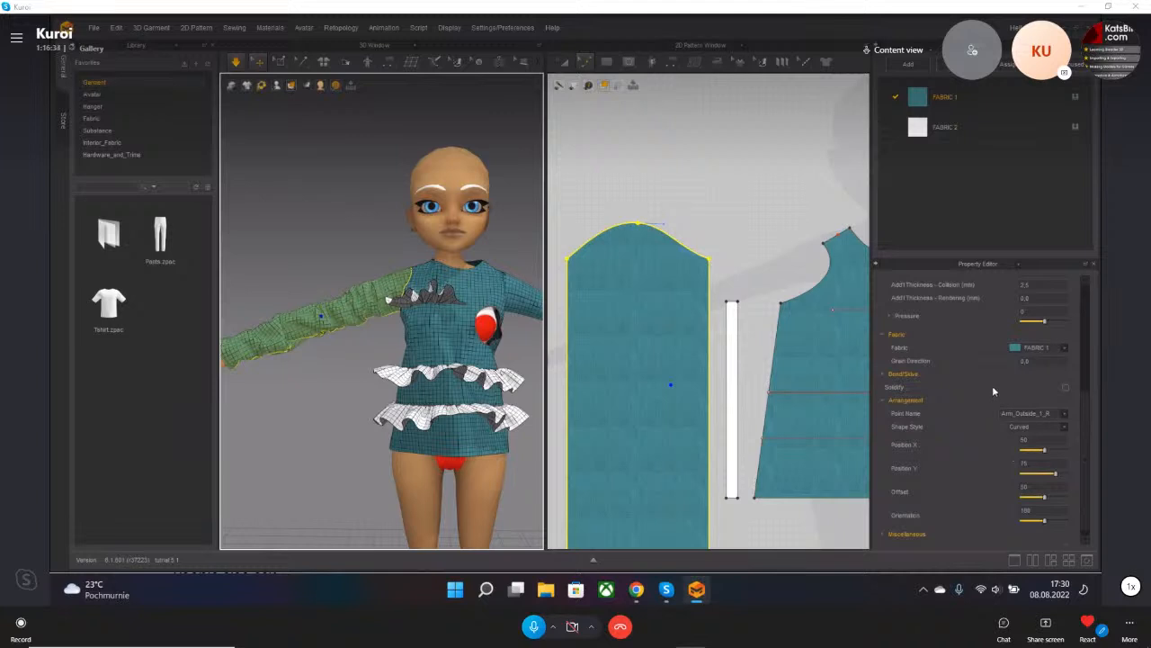
scroll(979, 405, up, 6)
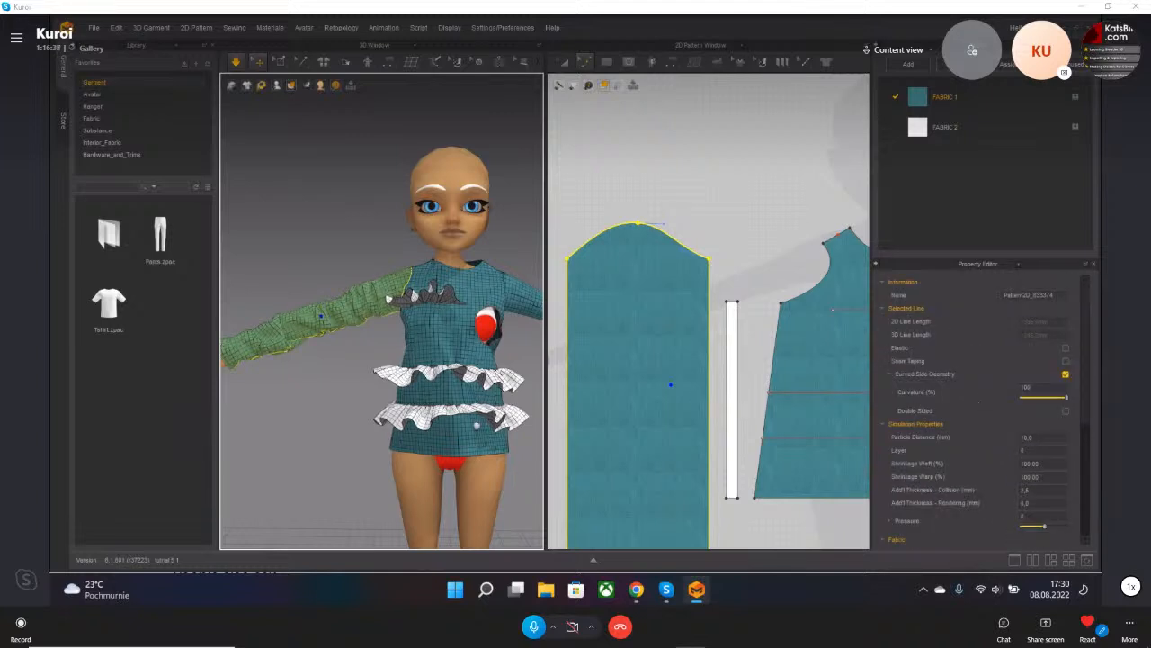
- Pull the chest ruffle forward, away from the bodice, from a side view while the simulation runs
middle_drag(477, 421, 472, 394)
scroll(469, 393, down, 4)
scroll(423, 323, up, 2)
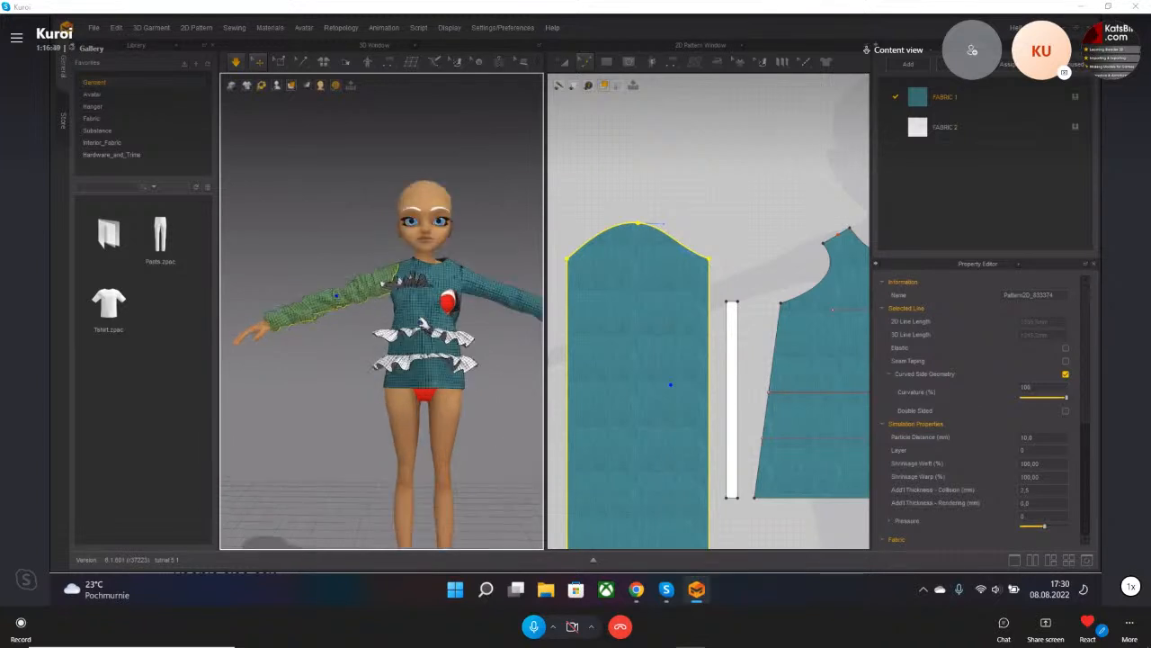
scroll(380, 315, up, 4)
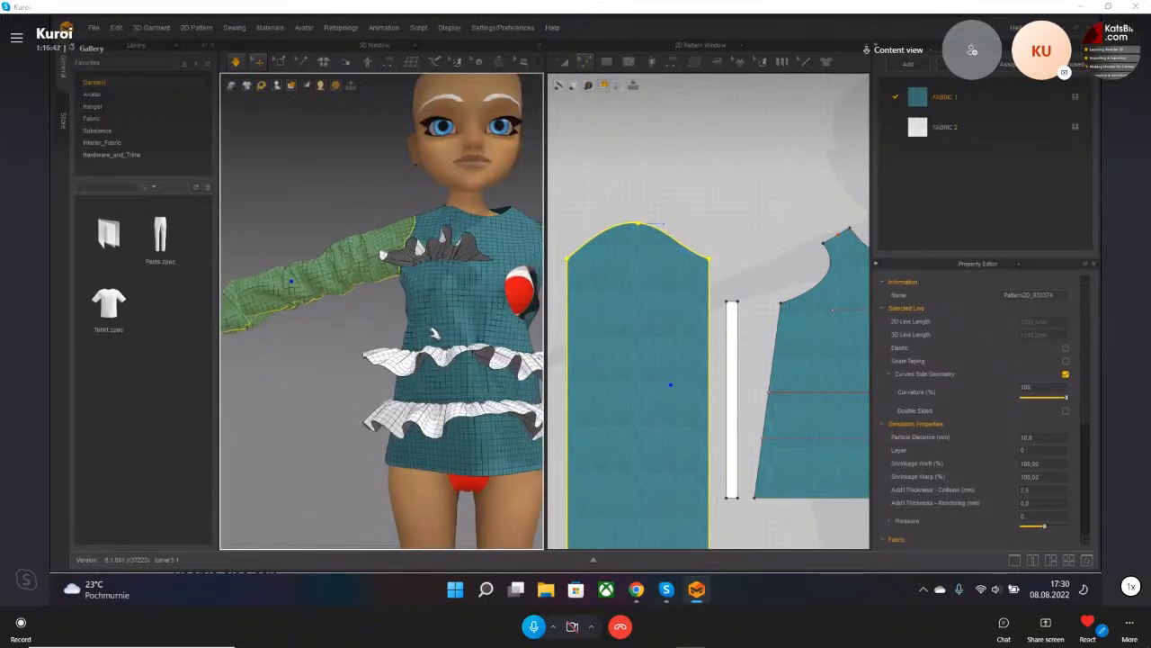
scroll(434, 336, down, 3)
middle_drag(420, 301, 382, 349)
right_drag(382, 349, 467, 350)
drag(337, 307, 451, 303)
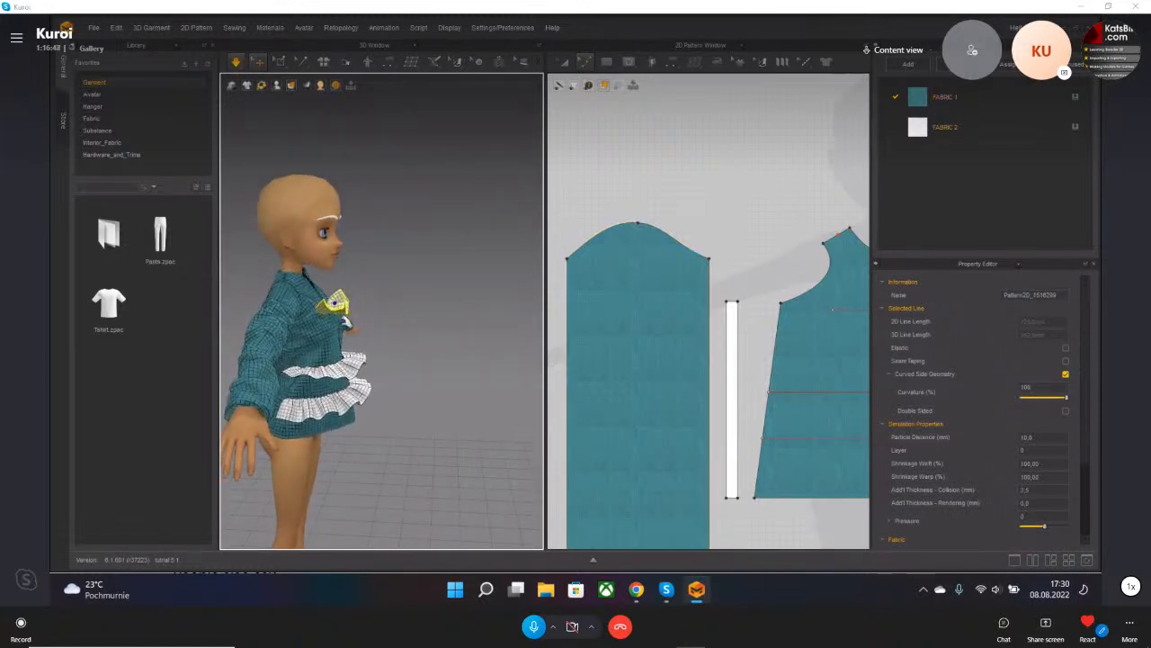
- Tug the chest ruffle downward from the front to spread its folds over the bodice
right_drag(416, 339, 349, 341)
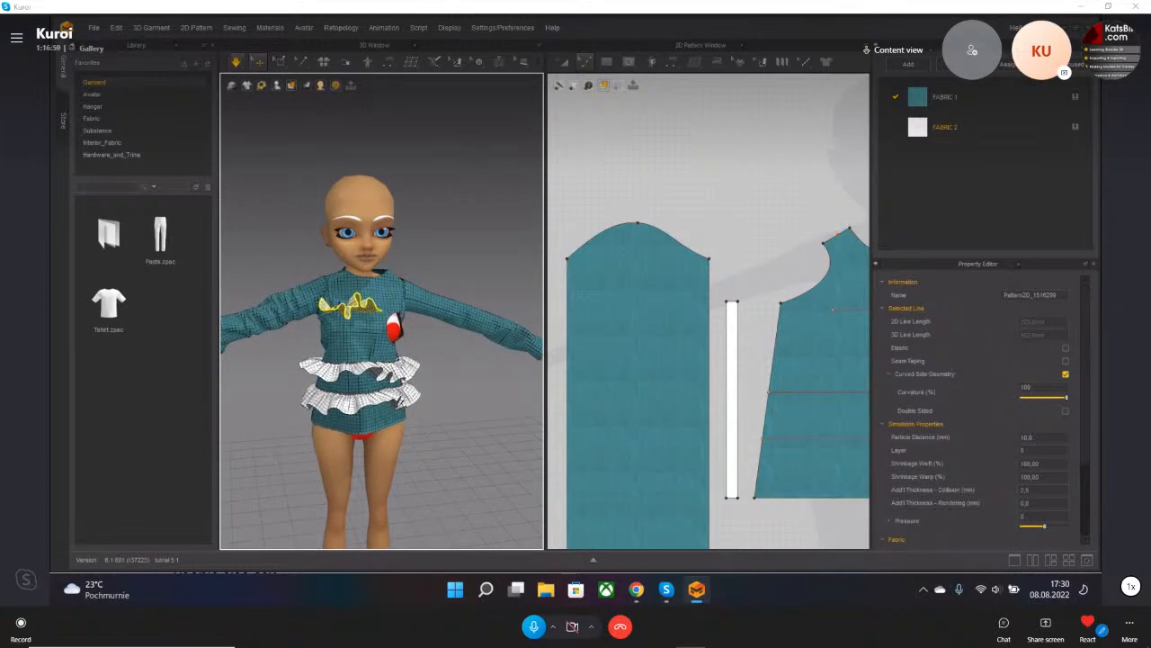
scroll(381, 311, down, 2)
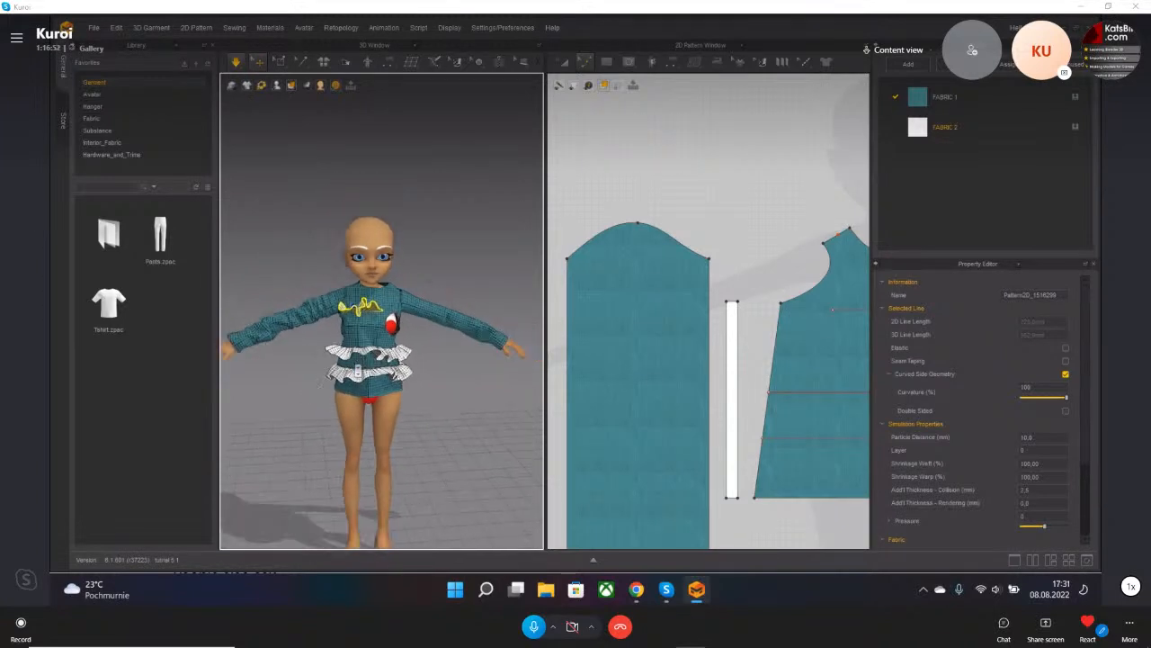
scroll(382, 311, up, 4)
middle_drag(425, 370, 445, 362)
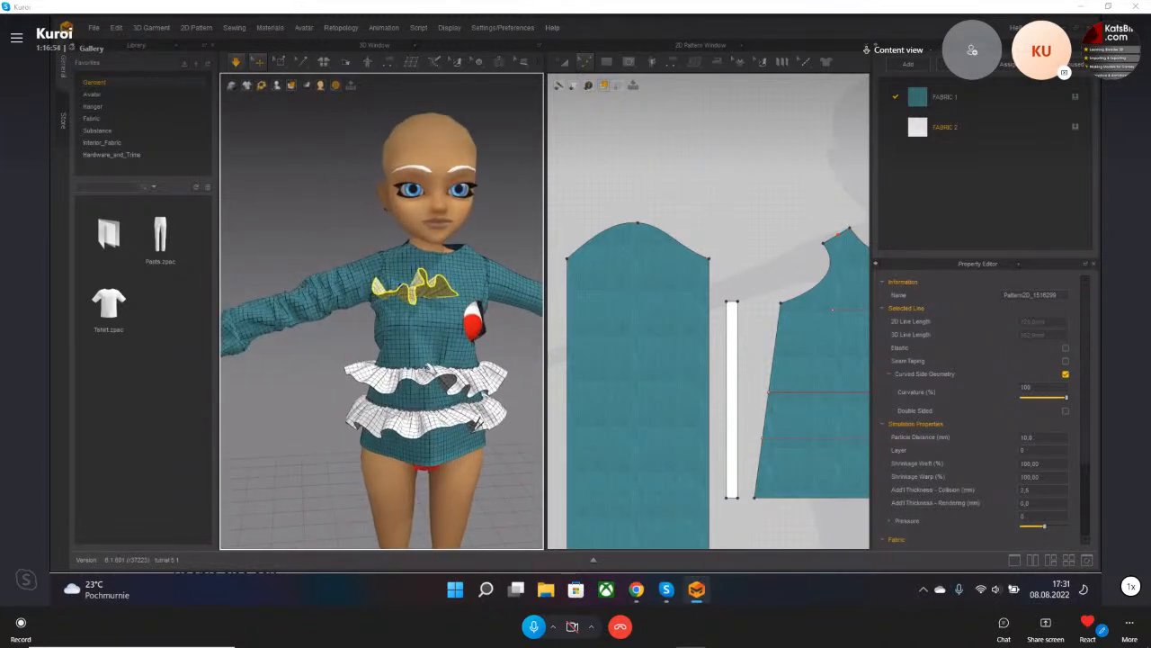
drag(405, 302, 380, 349)
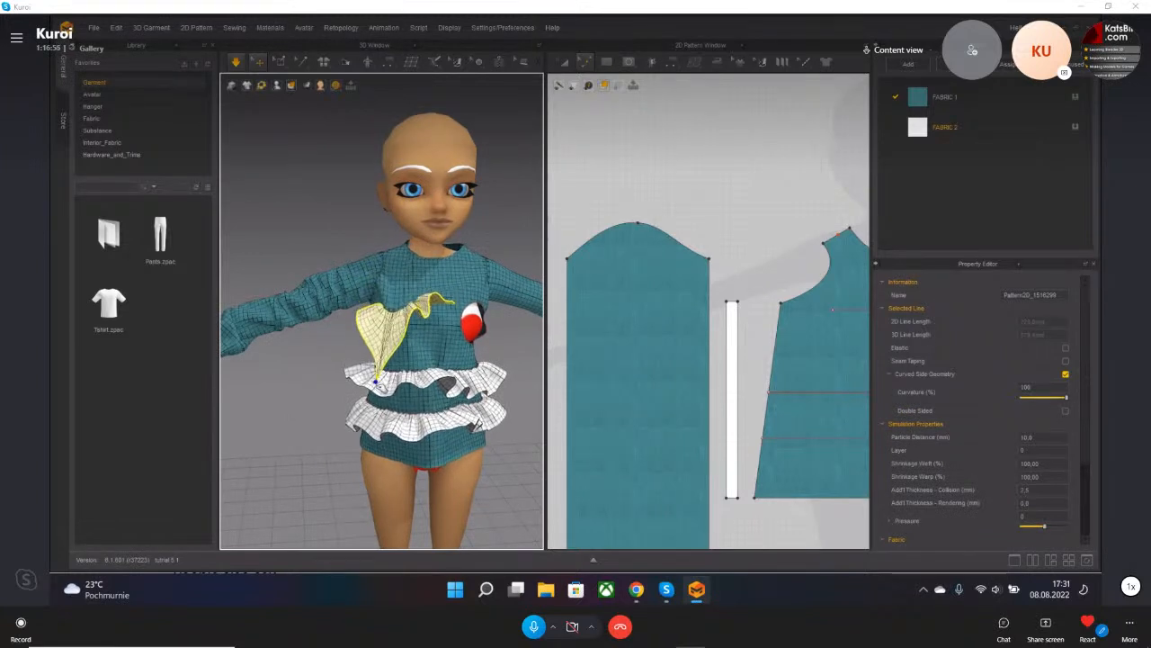
- Start opening another project without saving the current one and browse to the Project folder inside Assets v5
click(94, 27)
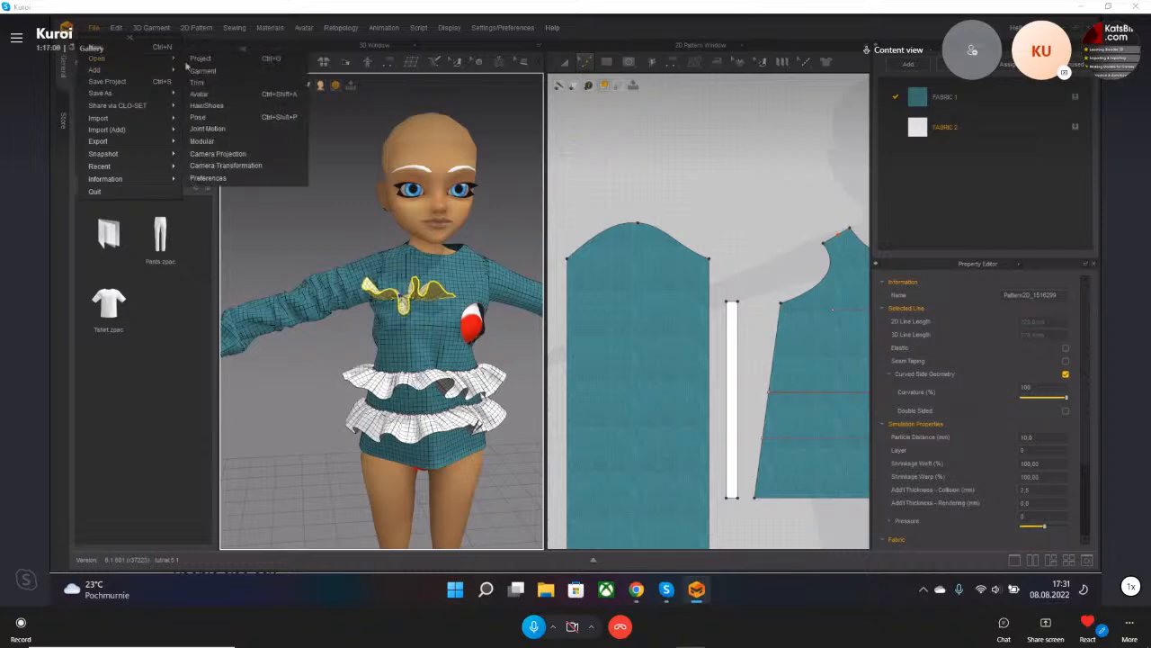
click(237, 64)
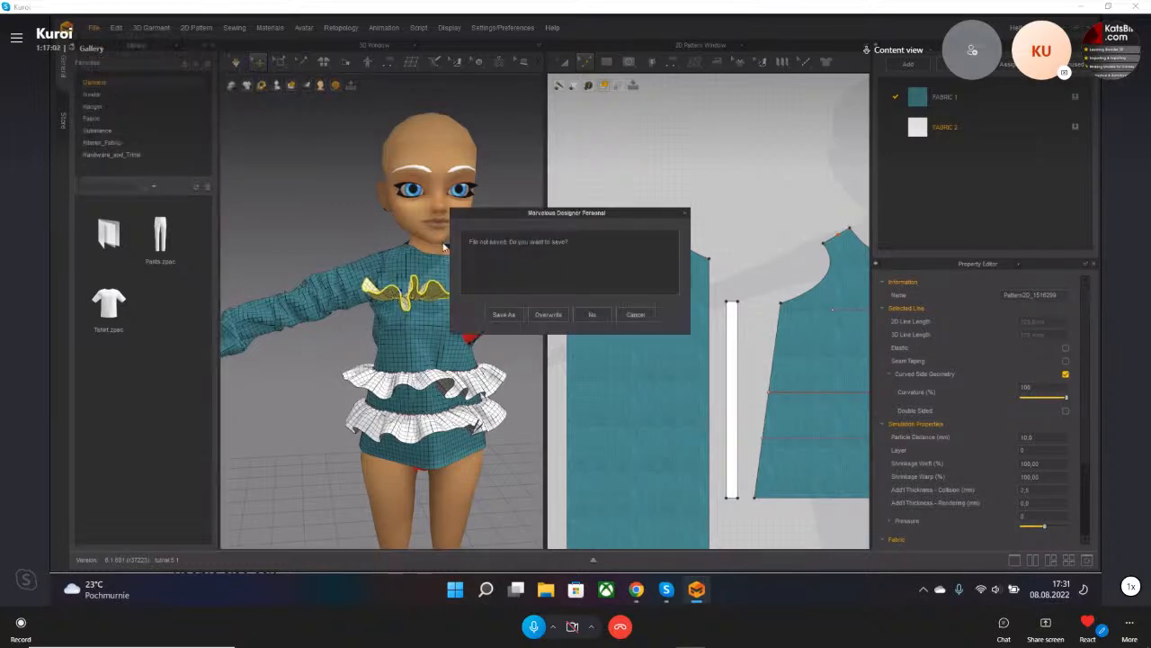
click(606, 316)
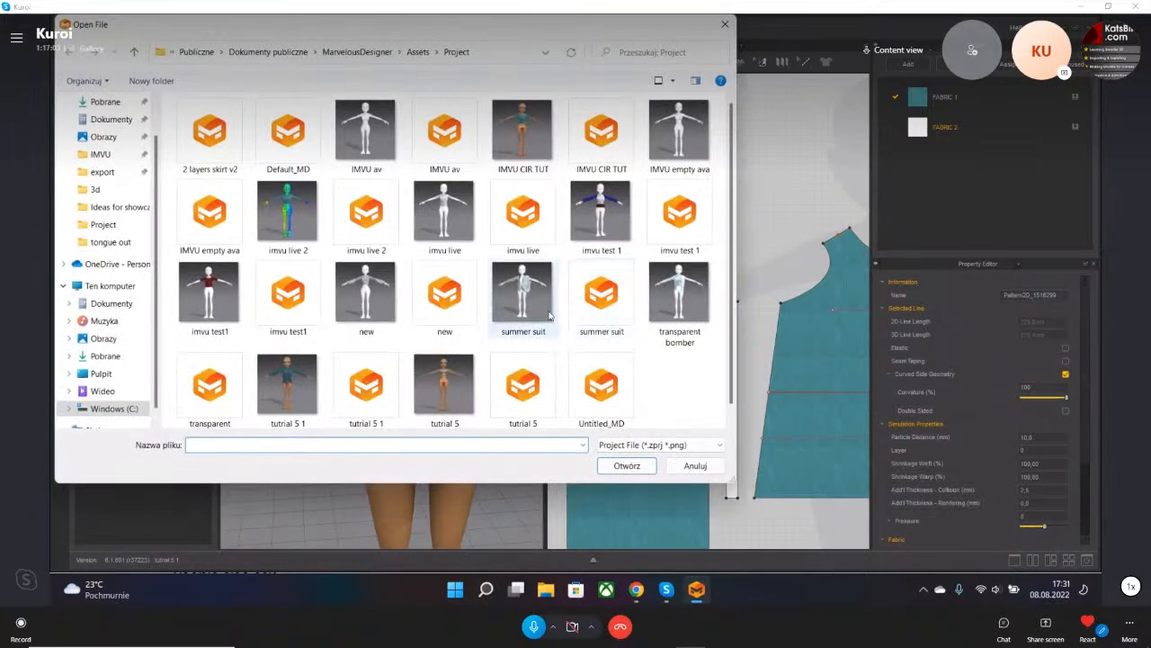
scroll(548, 315, down, 1)
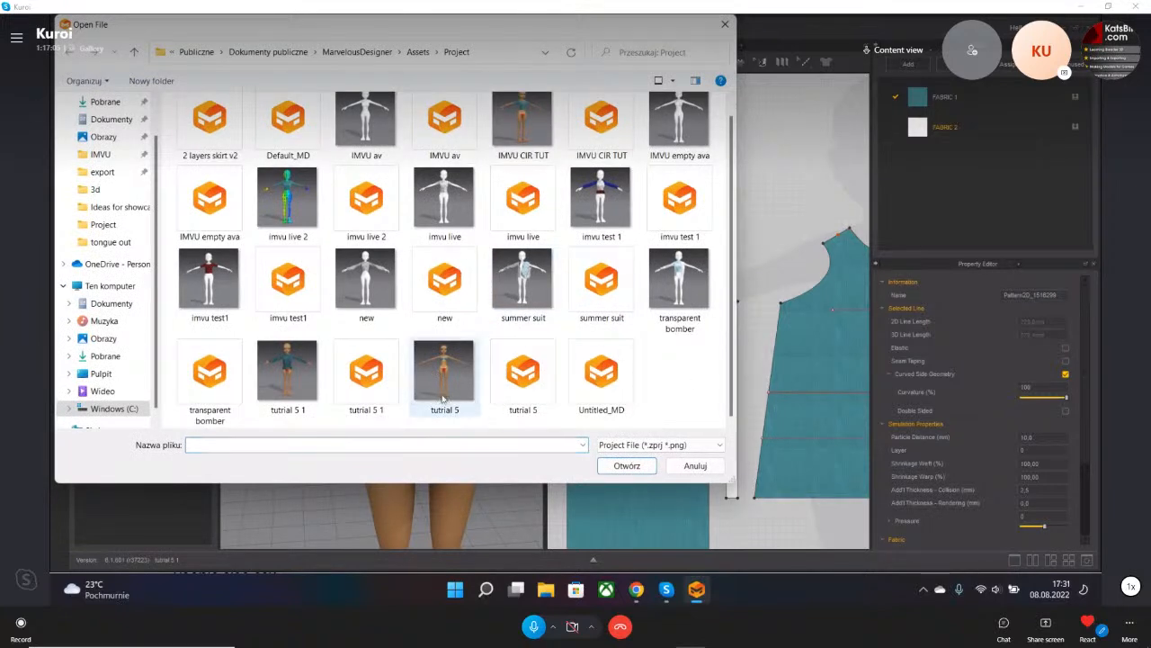
key(alt+Up)
key(alt+Up)
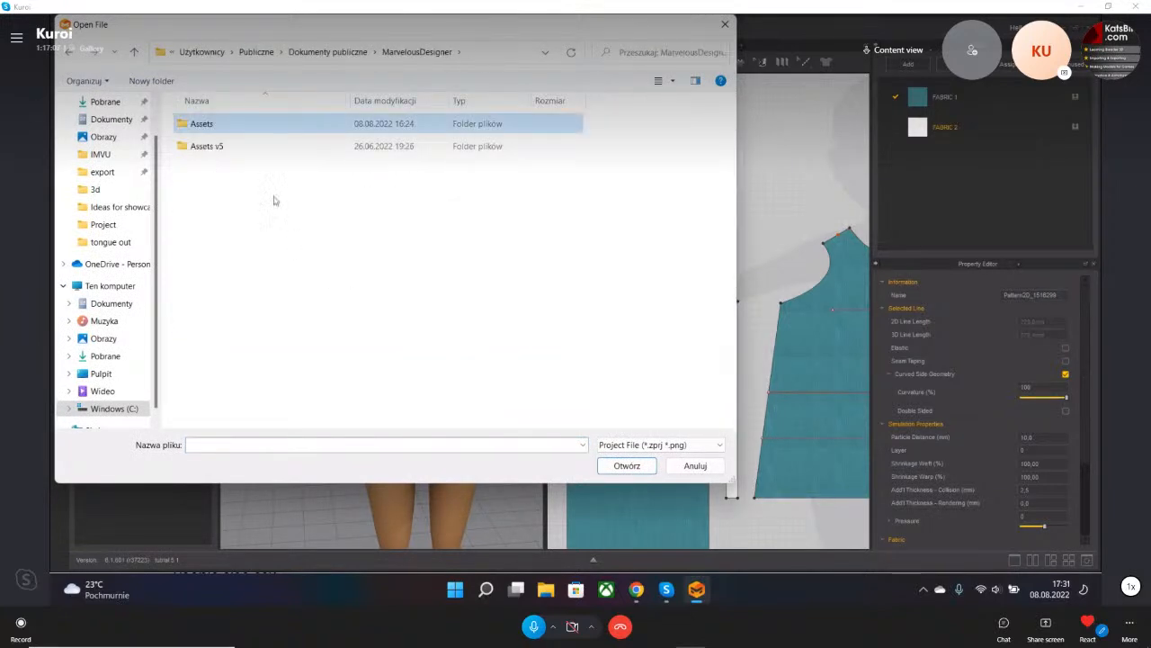
double_click(247, 149)
double_click(249, 282)
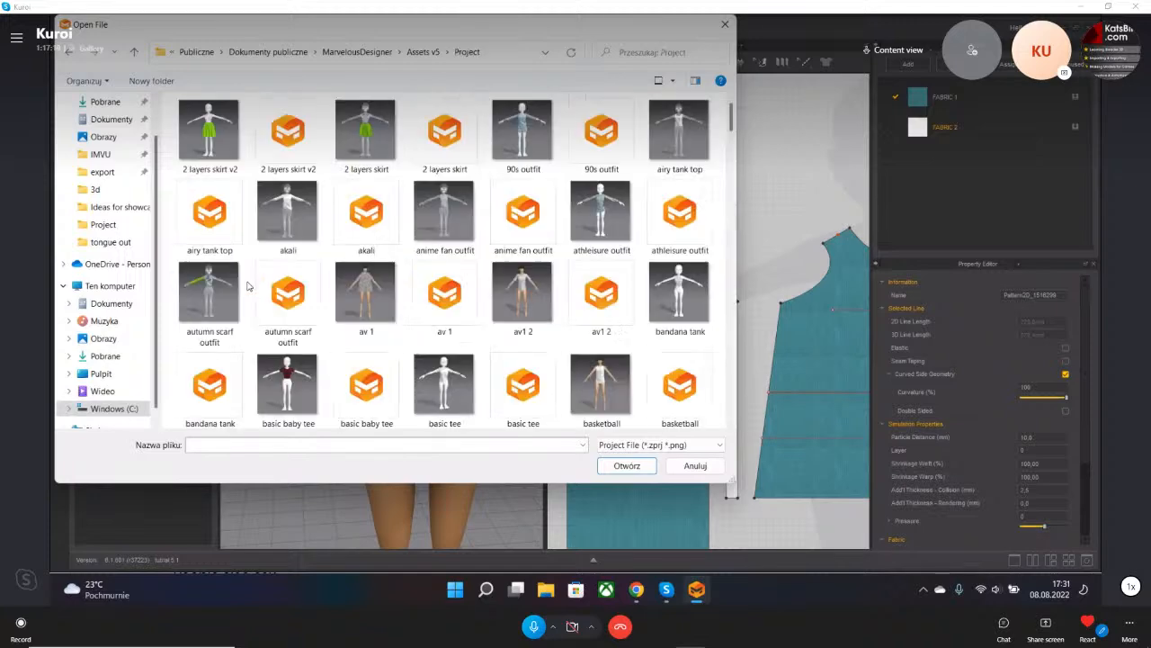
- Find the oversized scarf project and open it with both its garment and avatar
scroll(402, 329, down, 10)
scroll(402, 335, down, 15)
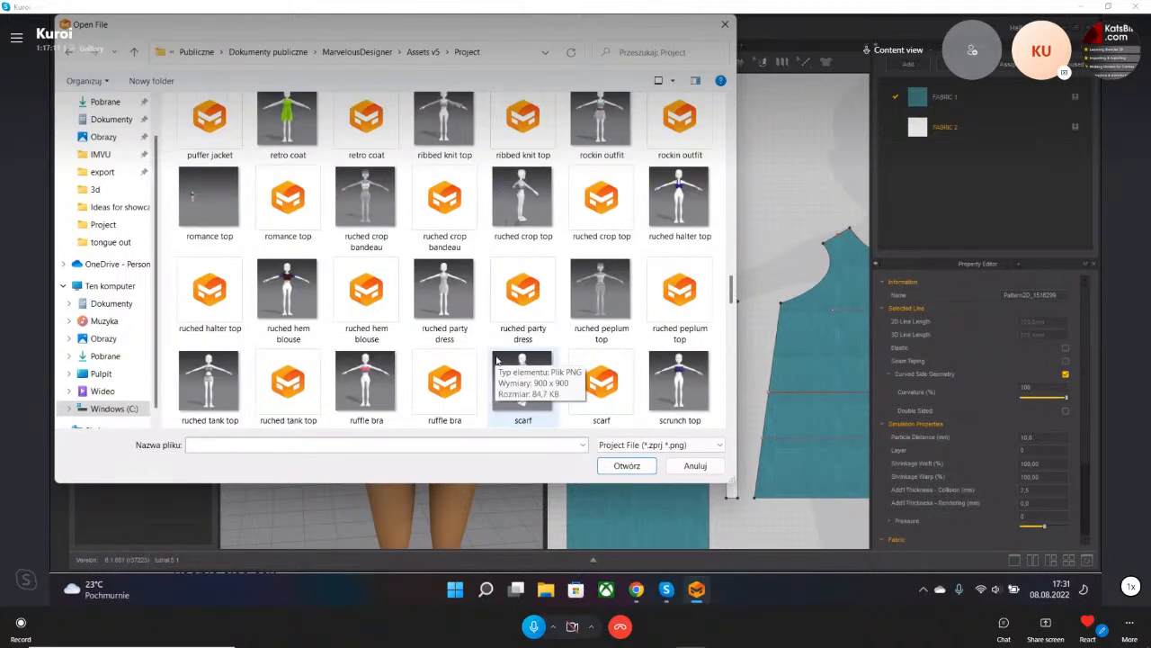
scroll(499, 361, up, 10)
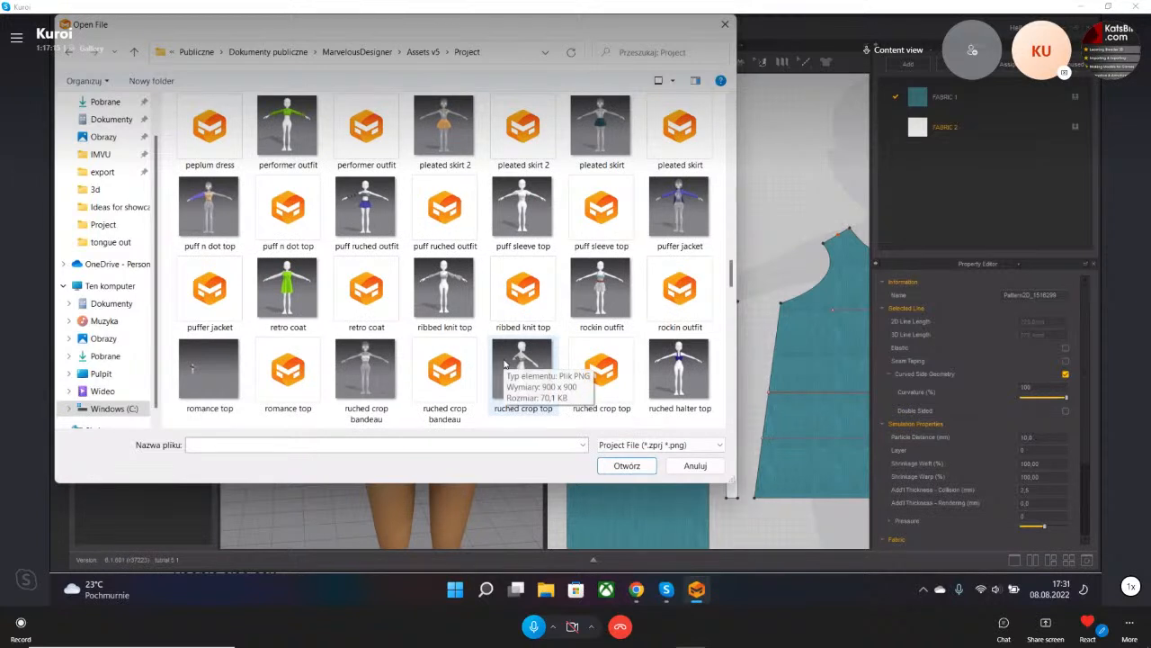
scroll(505, 363, up, 2)
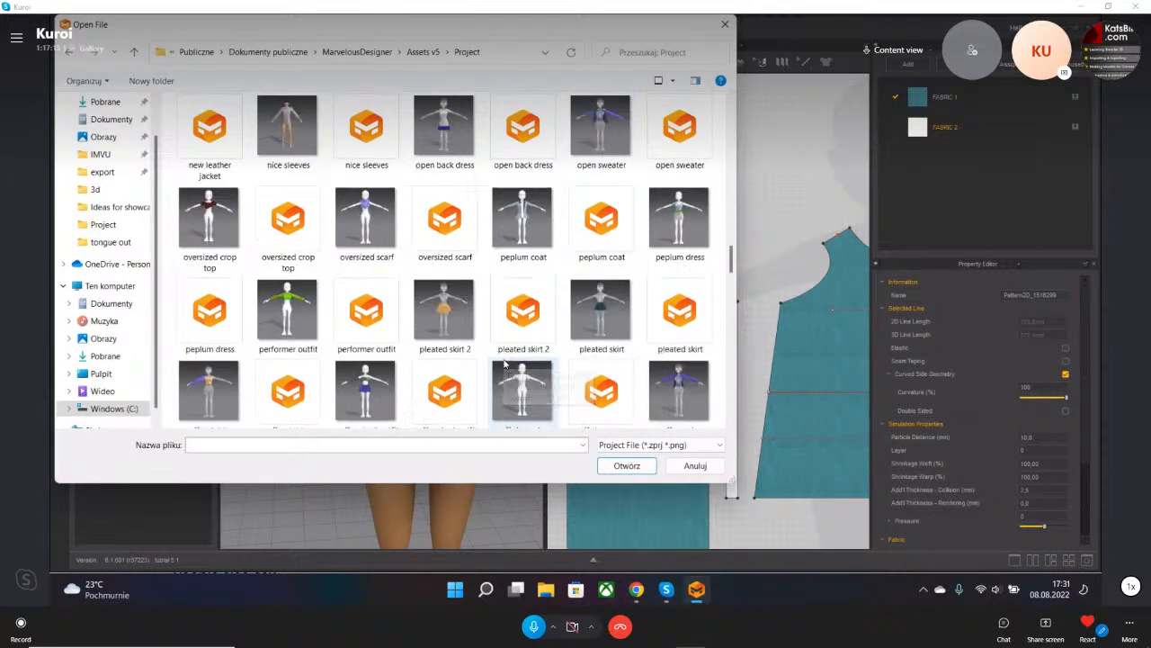
double_click(374, 234)
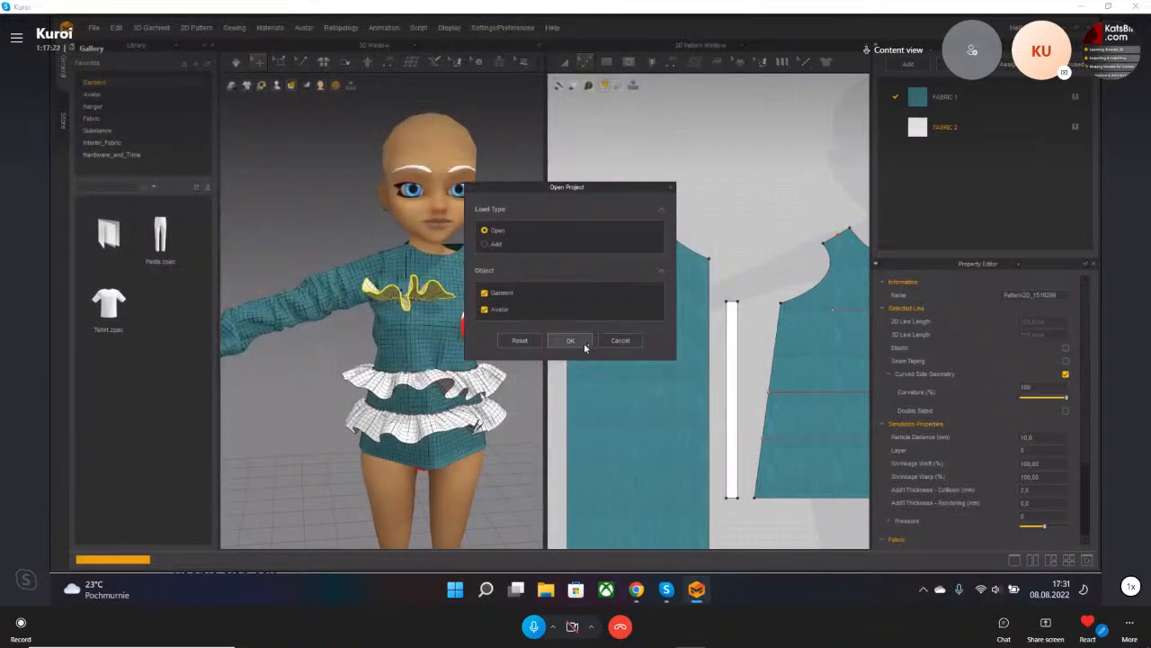
click(582, 342)
- Move the long rectangular scarf pattern up above the avatar silhouette's head in the 2D pattern window
mouse_move(416, 345)
right_down()
mouse_move(525, 338)
mouse_move(381, 340)
mouse_move(518, 338)
mouse_move(423, 335)
mouse_move(456, 331)
mouse_move(423, 334)
mouse_move(347, 441)
mouse_move(339, 350)
mouse_move(368, 313)
mouse_move(423, 343)
right_up()
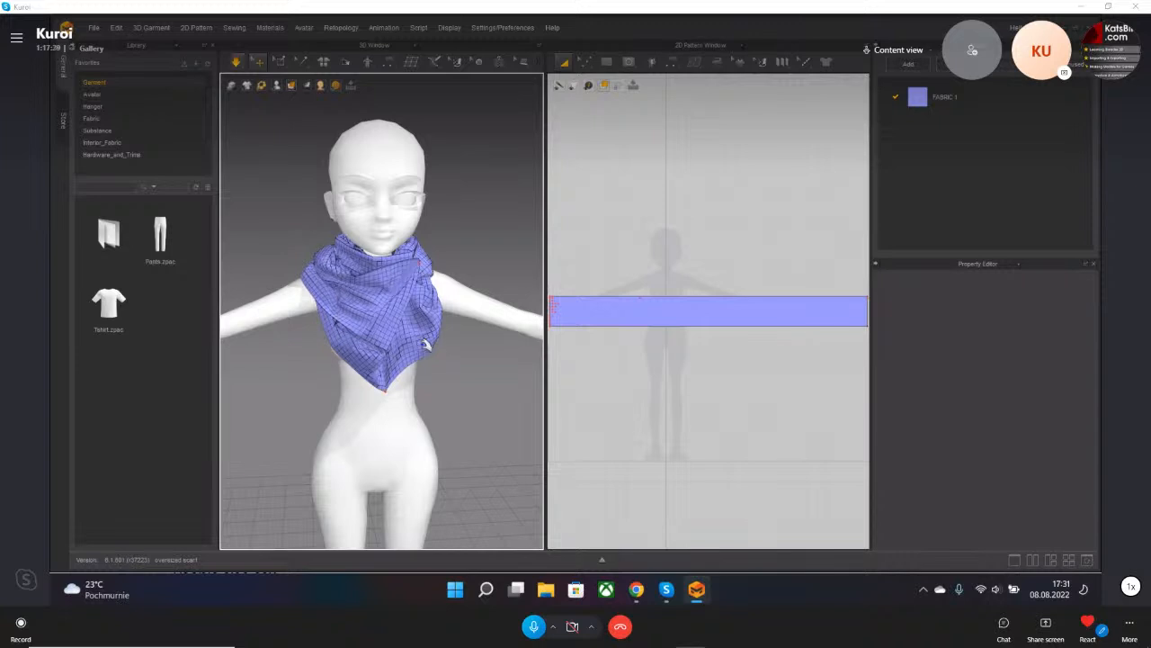
scroll(745, 324, down, 5)
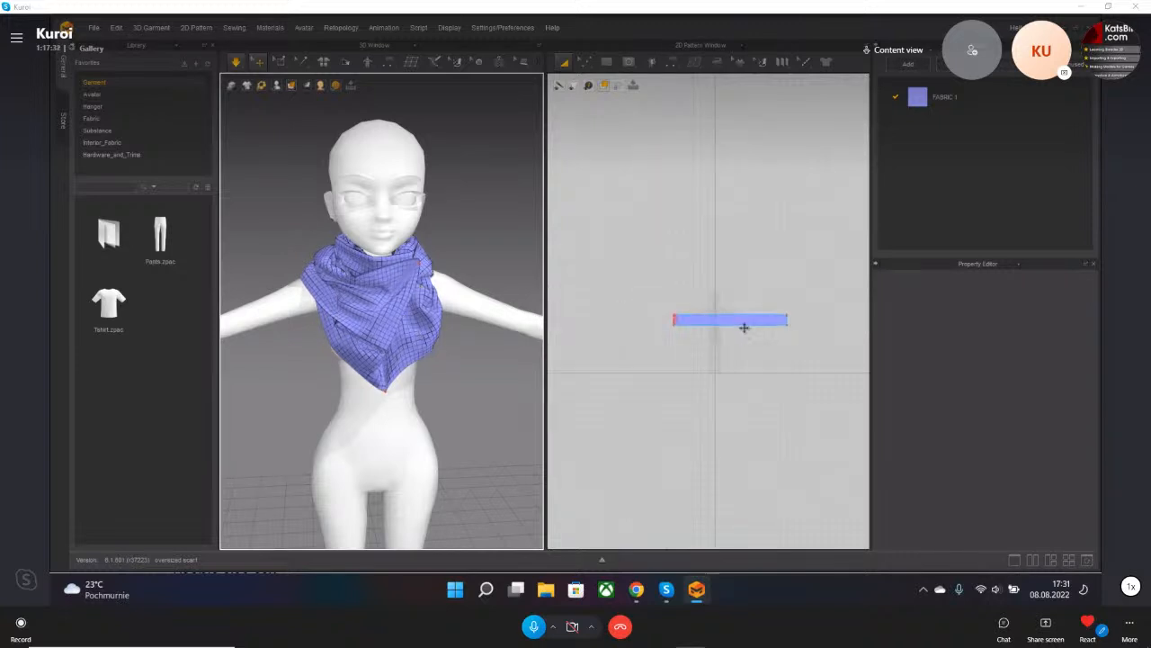
scroll(749, 333, up, 9)
scroll(709, 342, down, 5)
drag(658, 316, 689, 264)
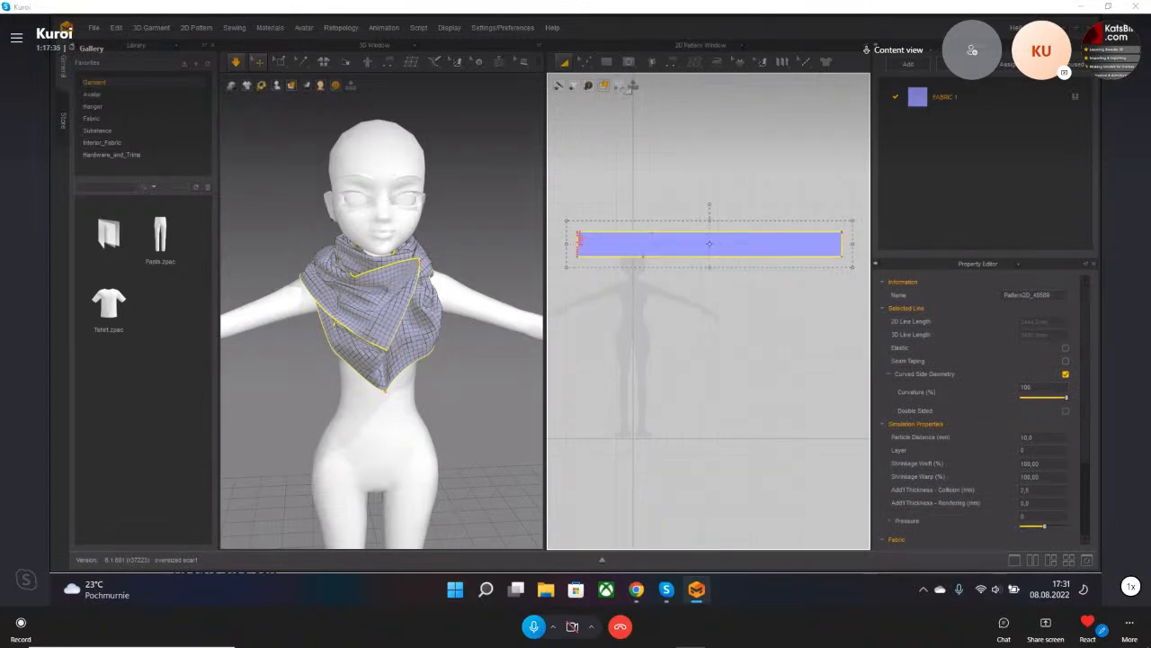
scroll(395, 255, up, 3)
click(463, 248)
- Examine how the scarf wraps around the neck and folds over the chest from the front and side
right_drag(426, 243, 310, 278)
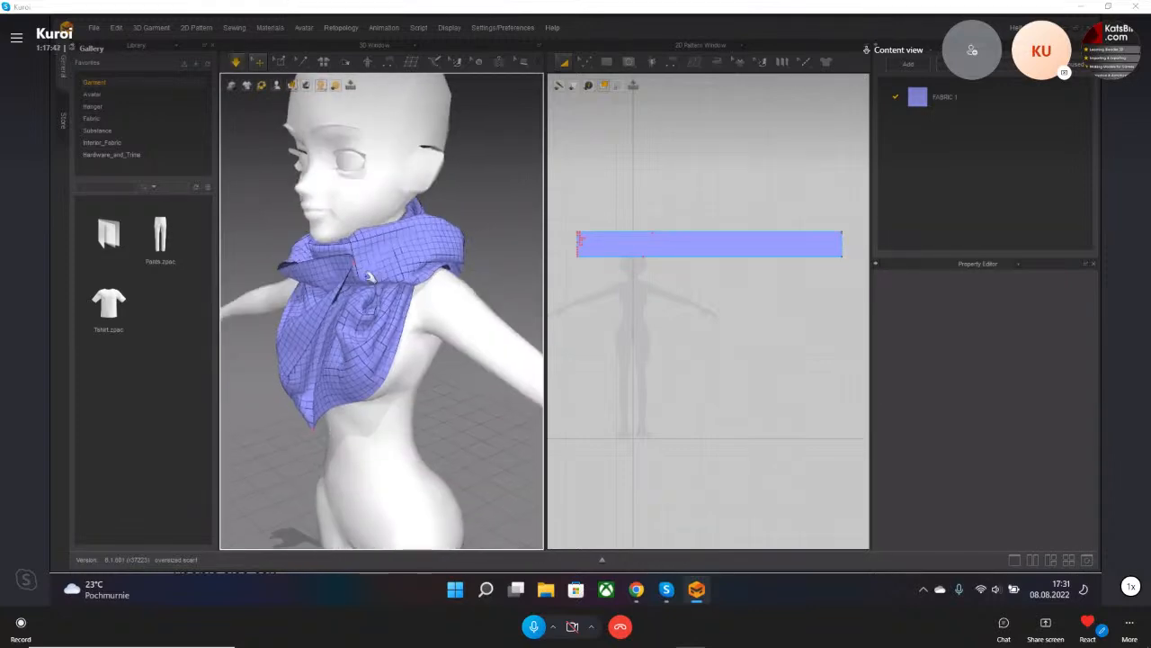
scroll(364, 271, up, 4)
right_drag(347, 228, 483, 258)
scroll(482, 258, down, 5)
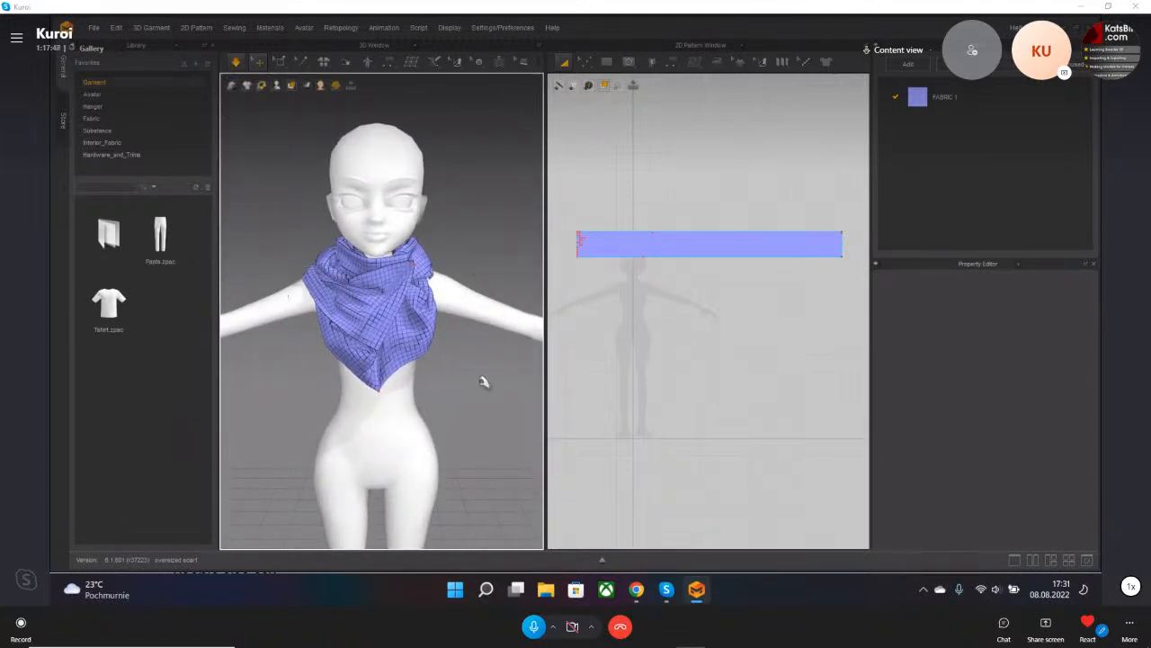
right_drag(483, 381, 401, 316)
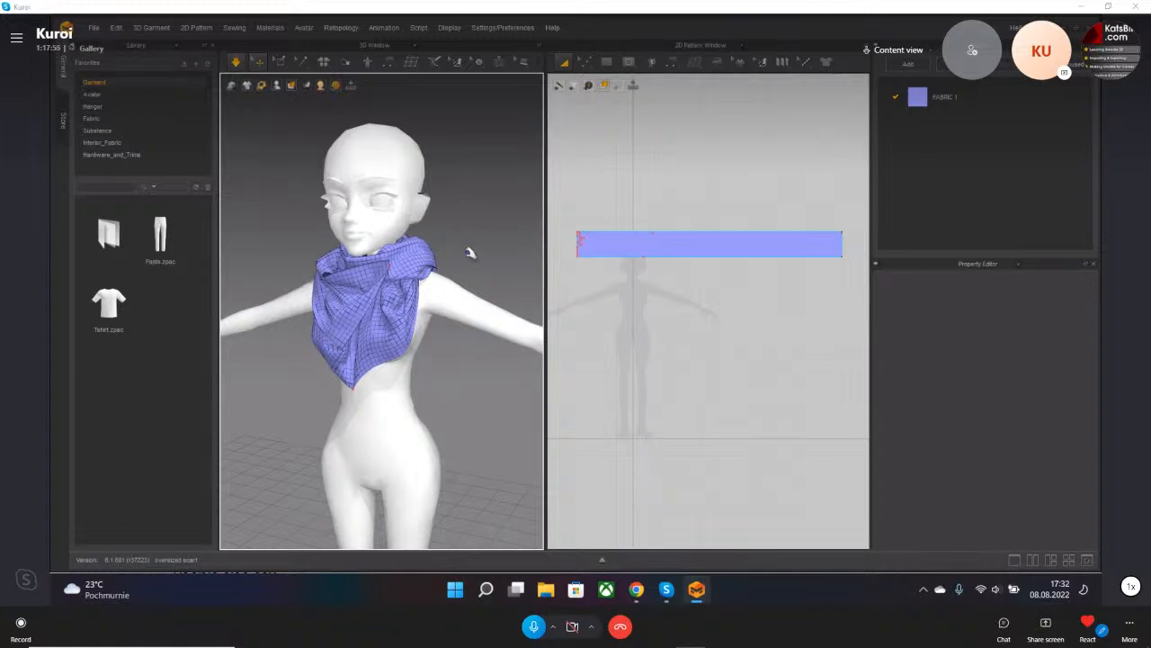
right_drag(470, 256, 483, 259)
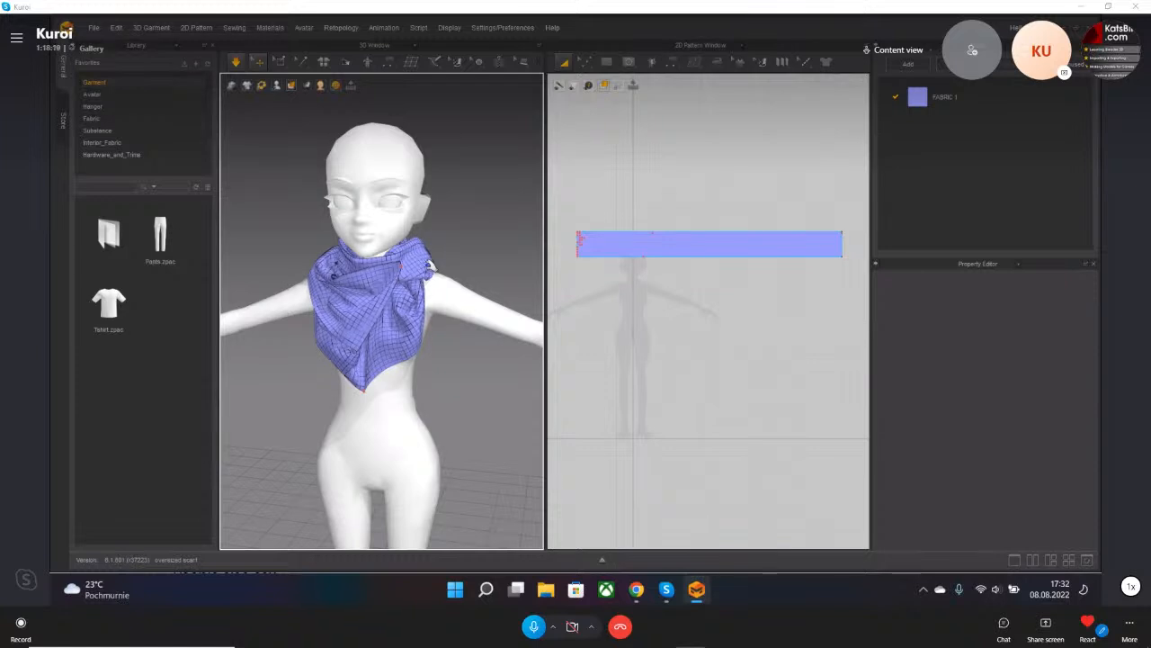
- Simulate the scarf and tug its front fold sideways across the chest to resettle the drape
key(space)
right_drag(420, 267, 369, 279)
key(space)
drag(346, 281, 423, 287)
click(483, 249)
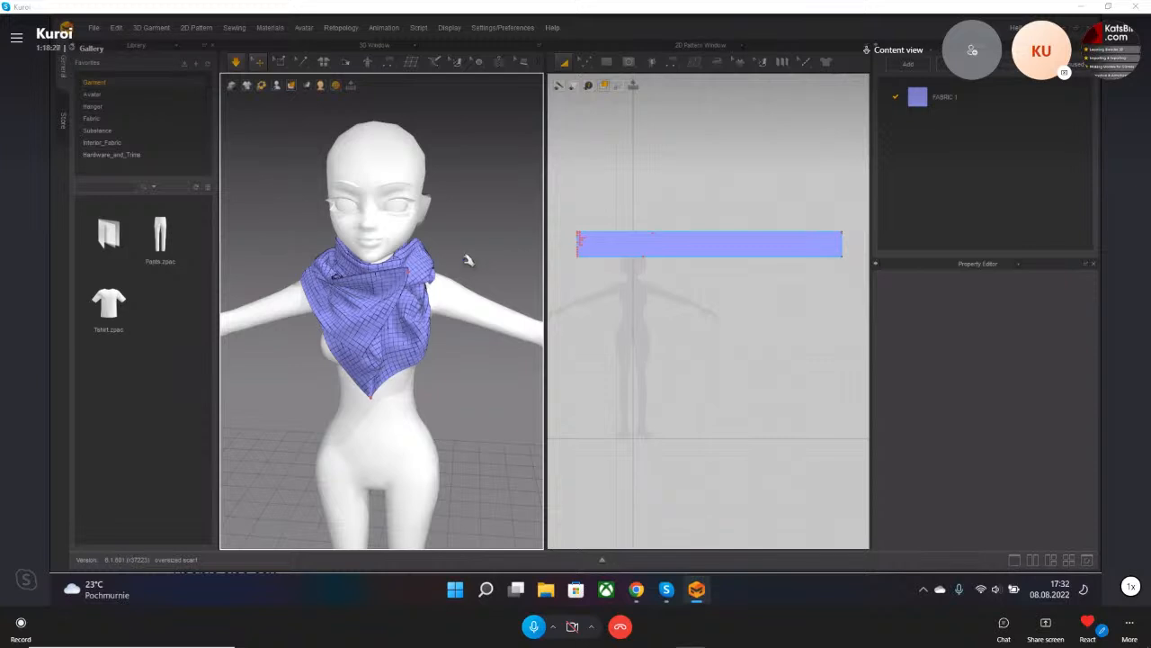
- Examine the resettled scarf's neck folds and front point up close from the front and sides
mouse_move(458, 255)
right_down()
mouse_move(523, 264)
mouse_move(423, 259)
mouse_move(473, 257)
right_up()
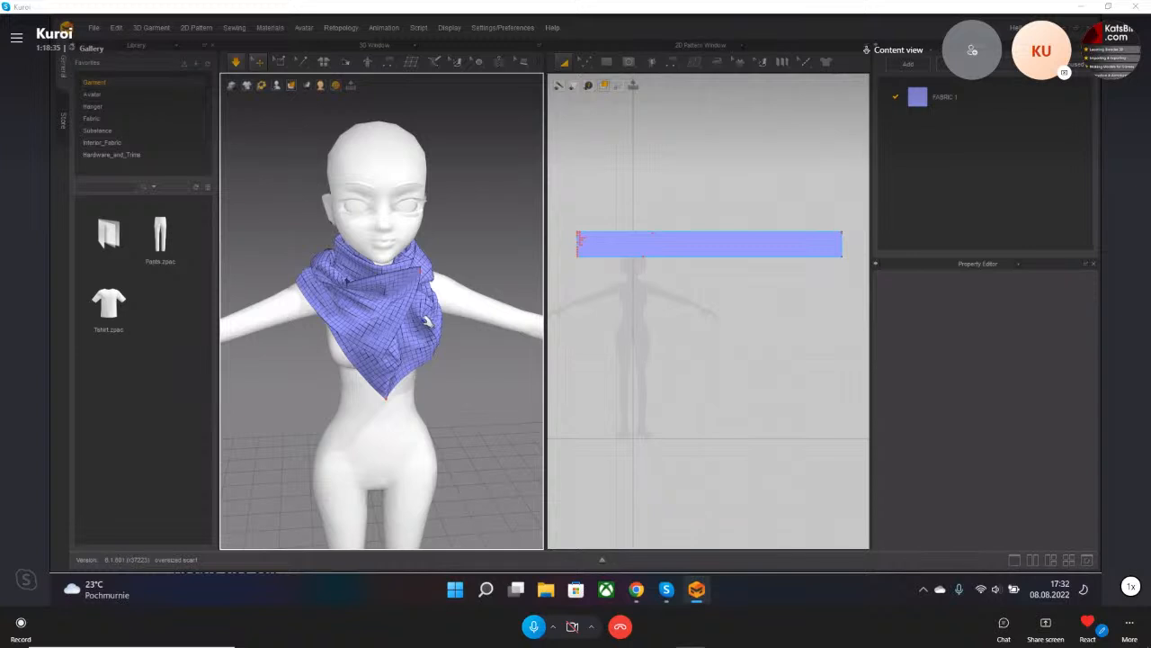
scroll(423, 328, up, 5)
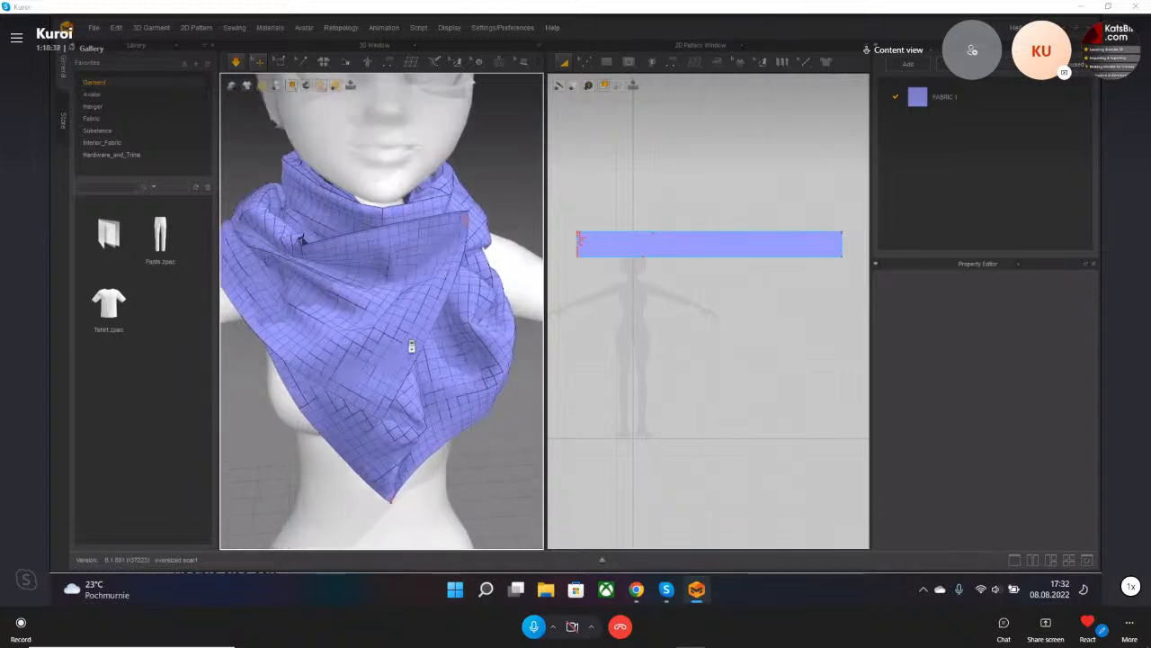
scroll(411, 346, down, 2)
scroll(411, 346, down, 3)
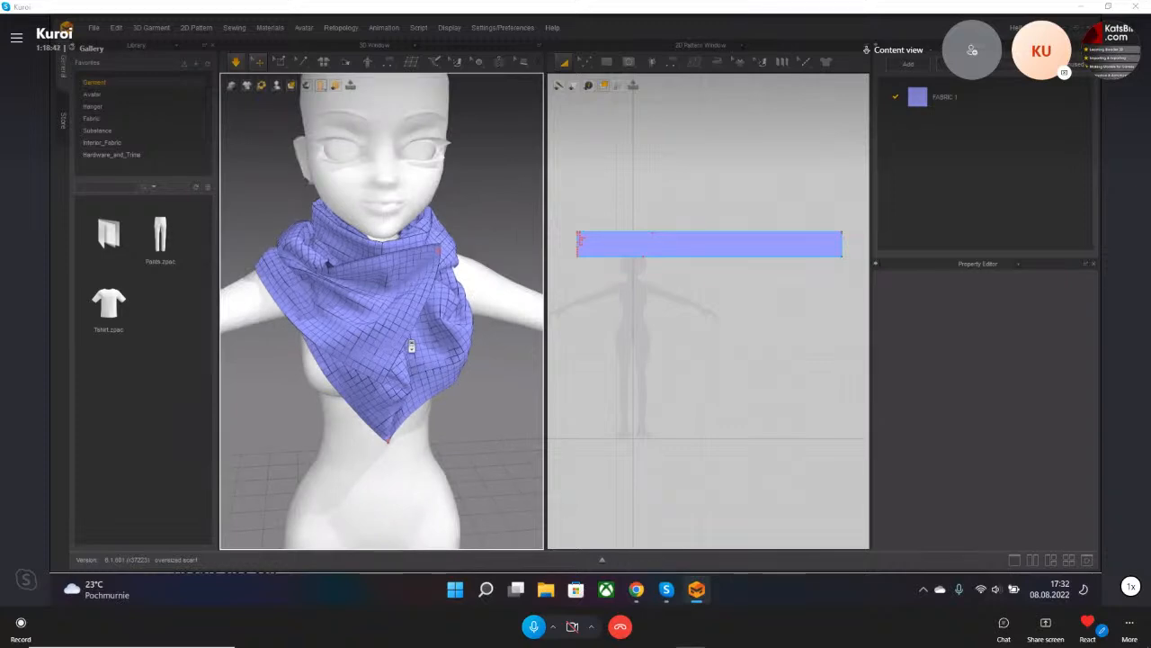
right_drag(401, 334, 469, 361)
key(space)
key(space)
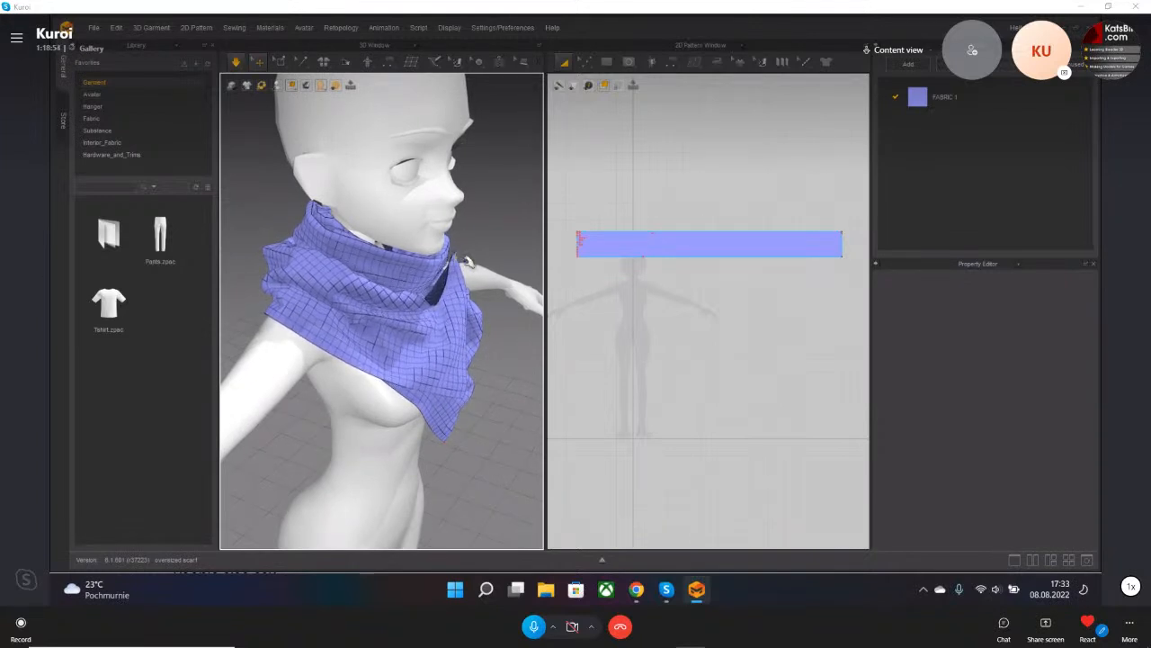
right_drag(462, 260, 387, 282)
right_drag(503, 267, 259, 216)
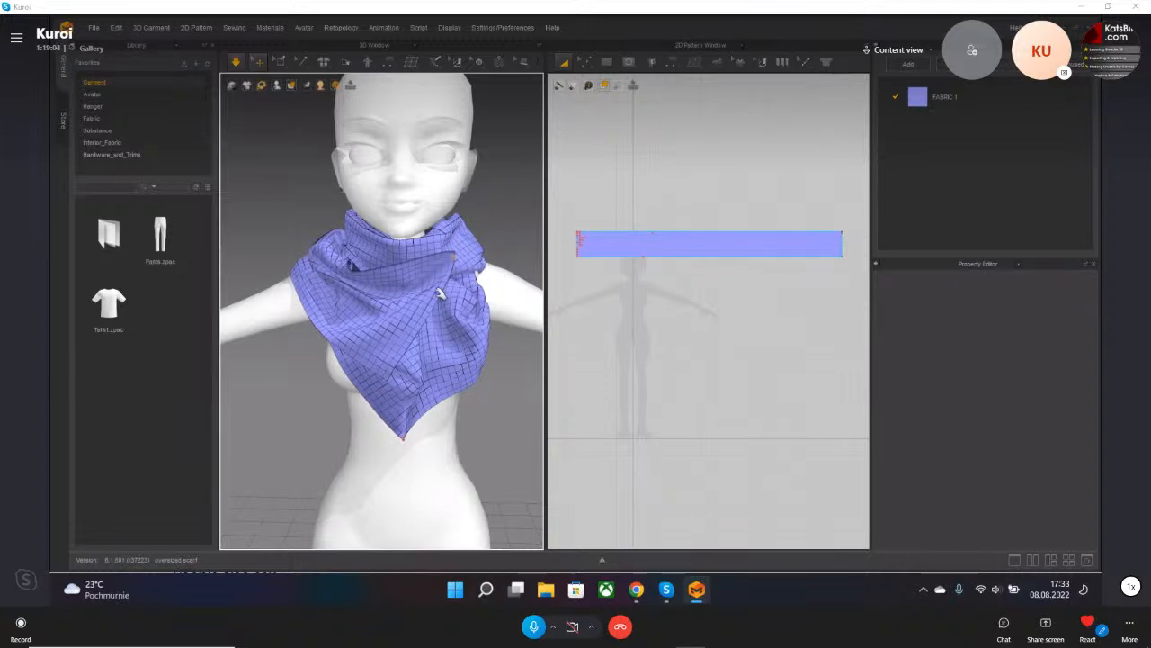
- Run the simulation briefly, then select the scarf in 3D to look over its available pattern commands
key(space)
mouse_move(440, 293)
right_down()
mouse_move(438, 355)
mouse_move(436, 297)
mouse_move(475, 306)
mouse_move(435, 297)
right_up()
key(space)
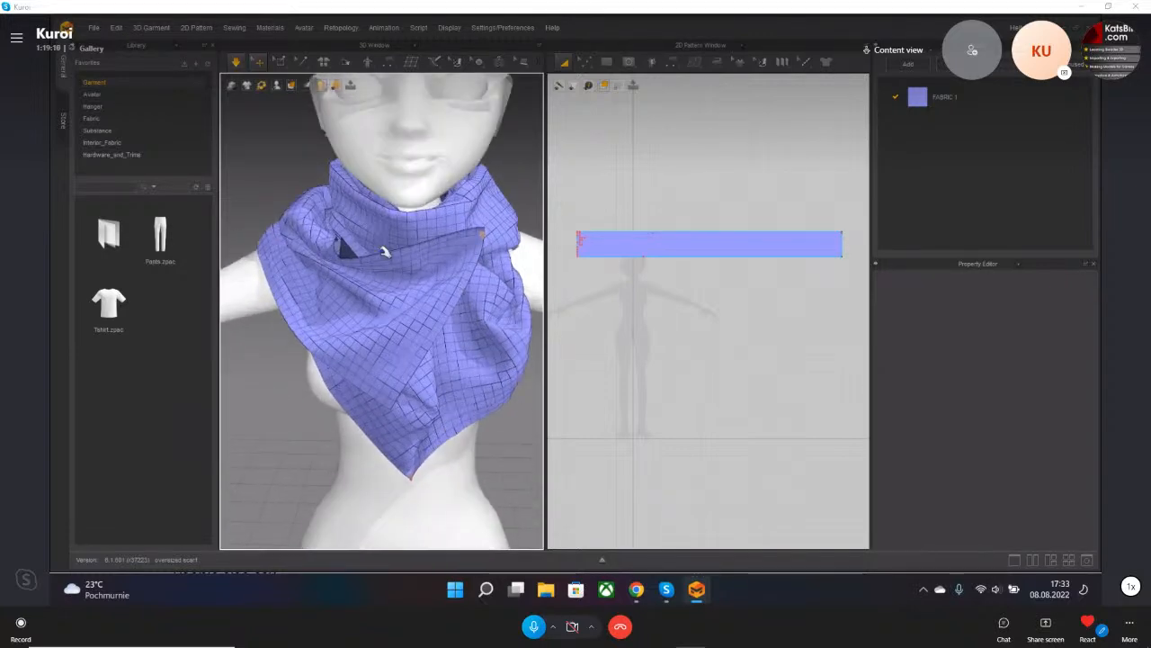
right_drag(389, 250, 396, 272)
right_click(396, 272)
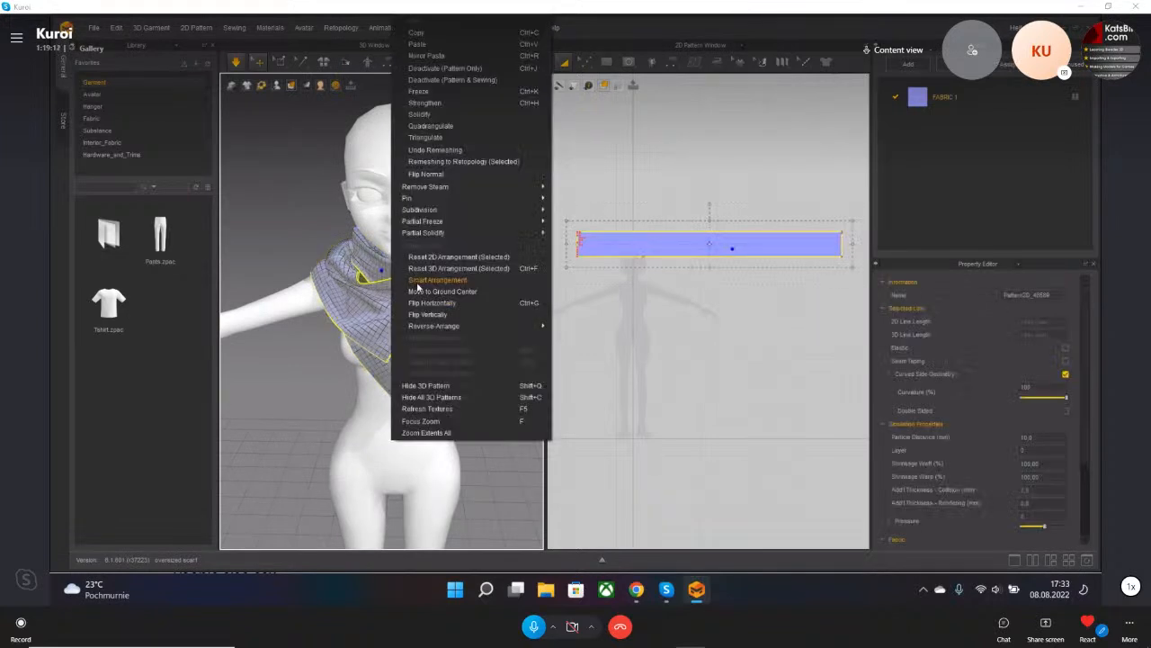
click(302, 351)
scroll(440, 256, up, 5)
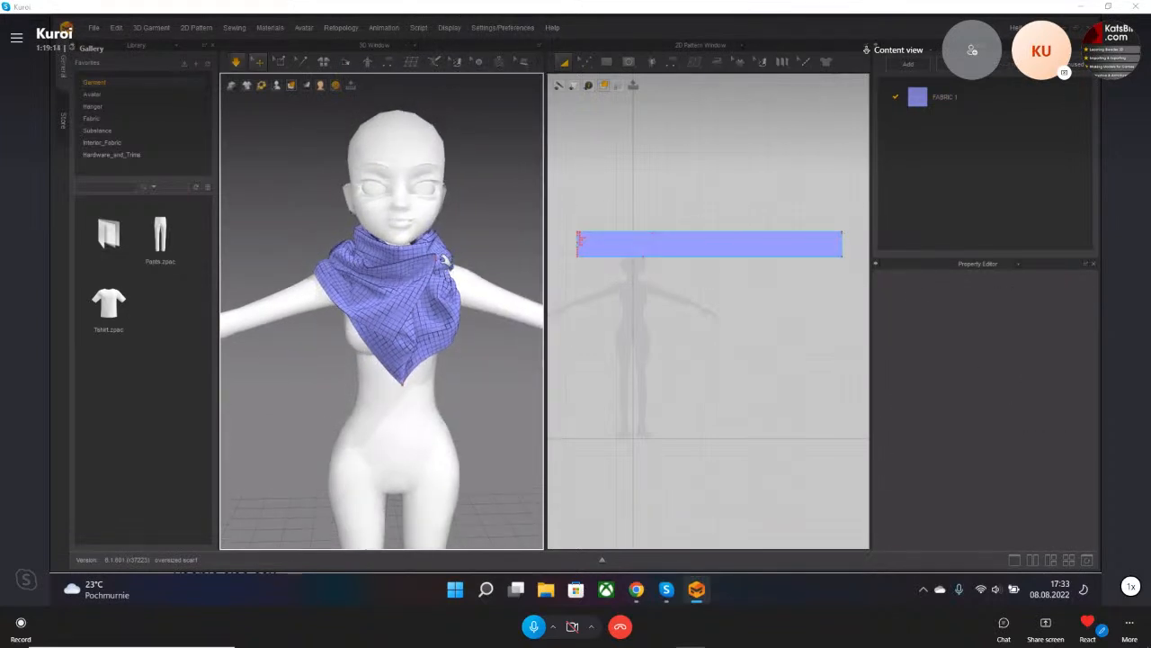
- Pull the scarf's loose end forward, away from the shoulder, from a side view so it drapes over the front
middle_drag(443, 259, 423, 299)
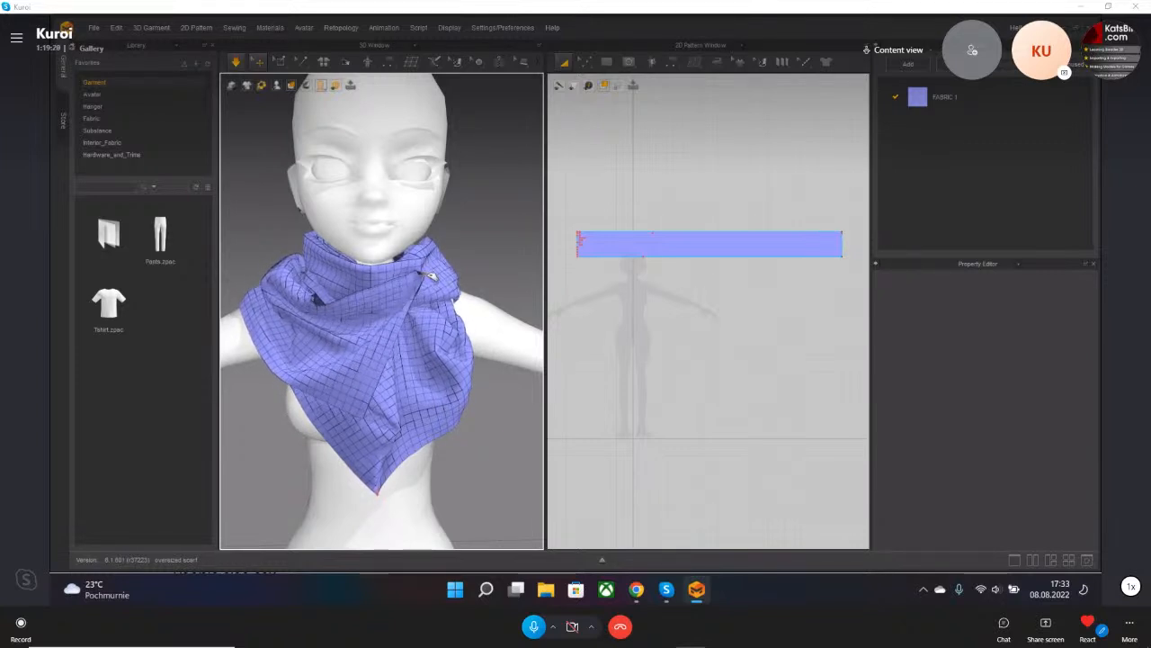
right_drag(431, 277, 400, 292)
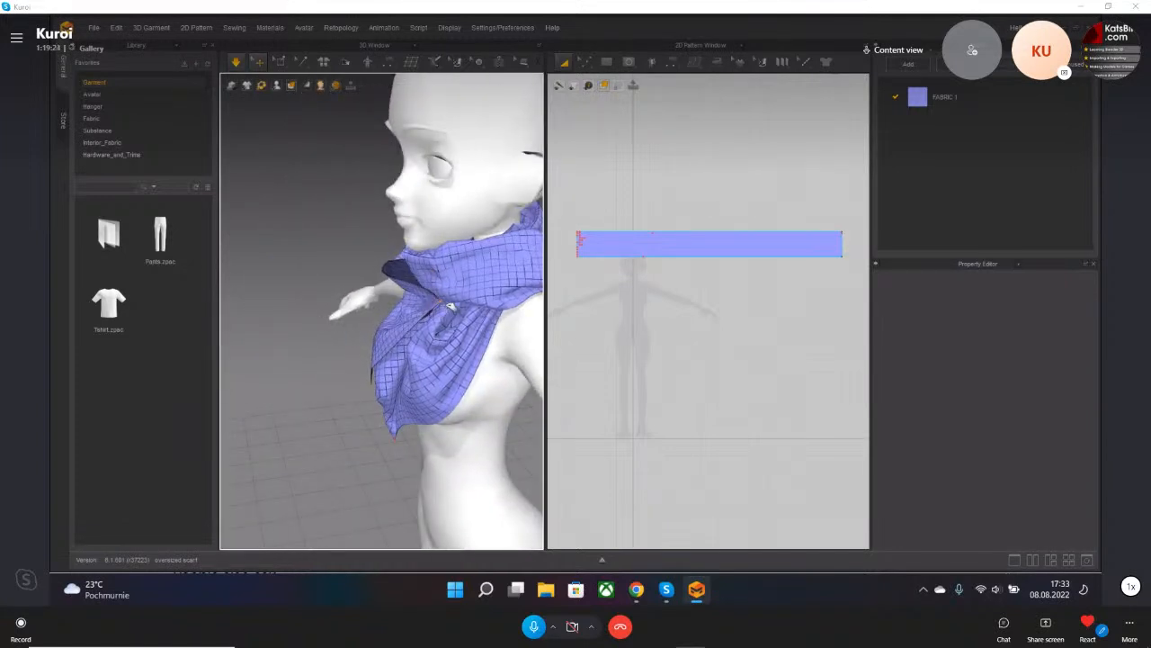
drag(466, 291, 310, 281)
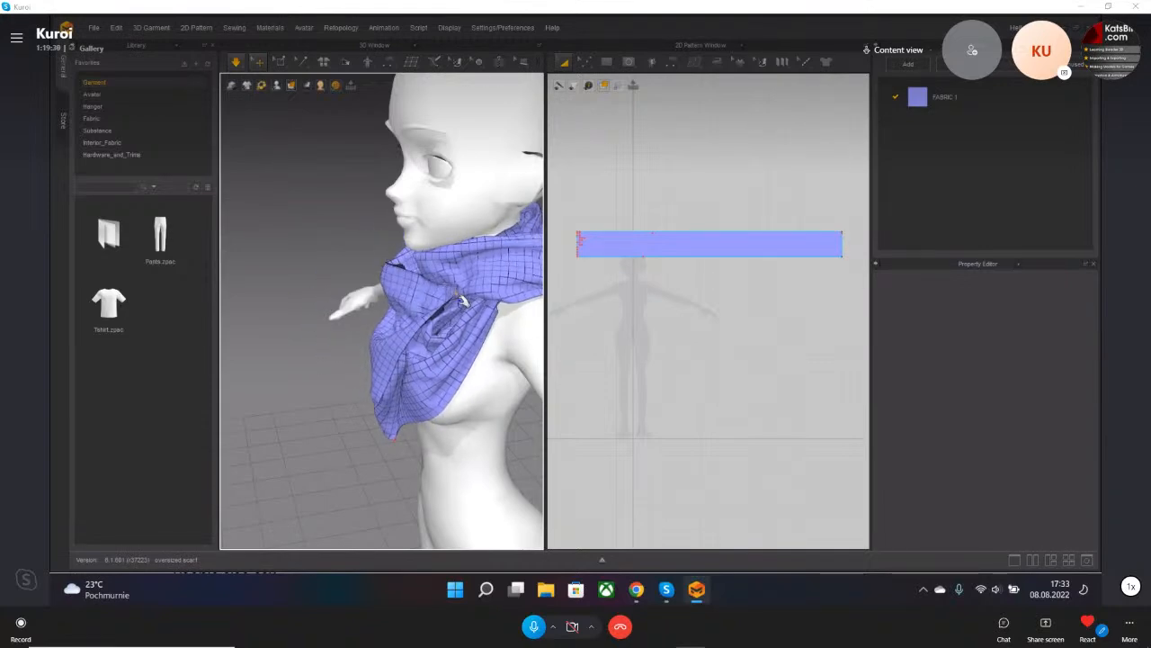
right_drag(260, 291, 469, 271)
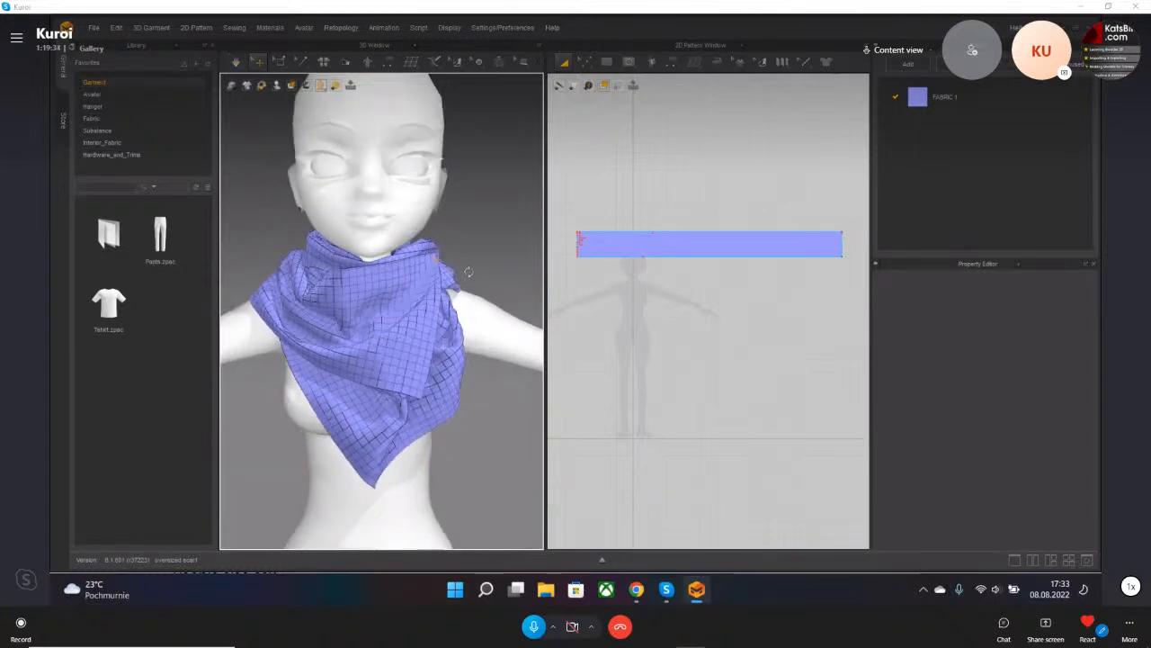
- Check the overlapping scarf end from several angles and tug its upper corner slightly inward near the shoulder
click(367, 304)
scroll(376, 318, up, 2)
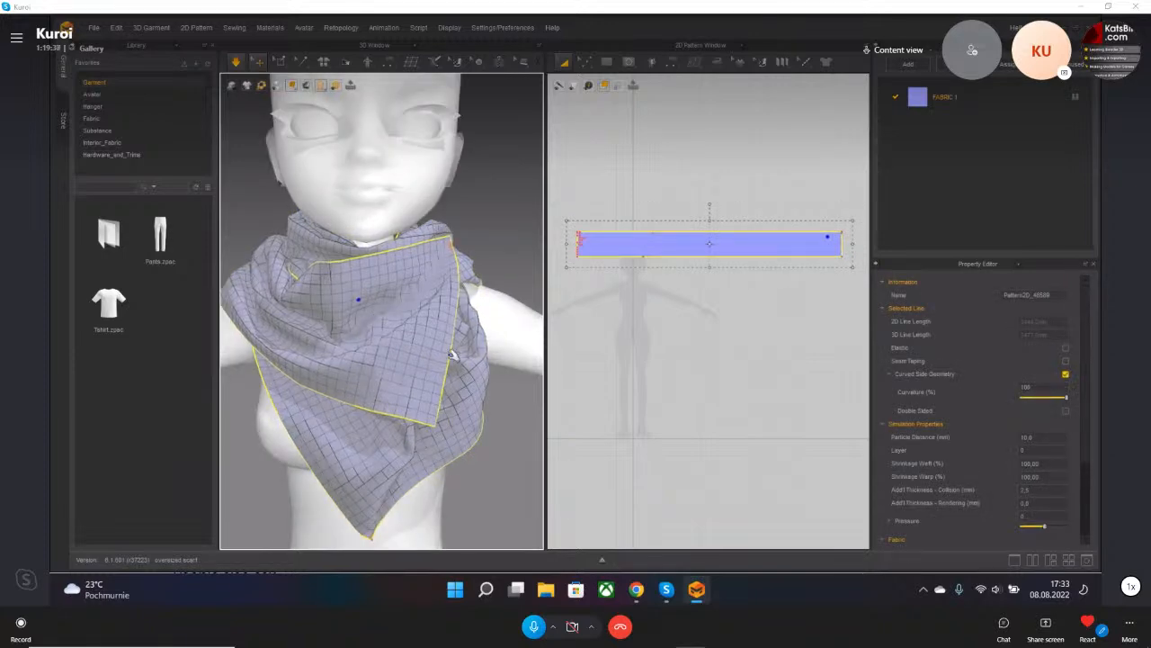
right_drag(359, 300, 415, 298)
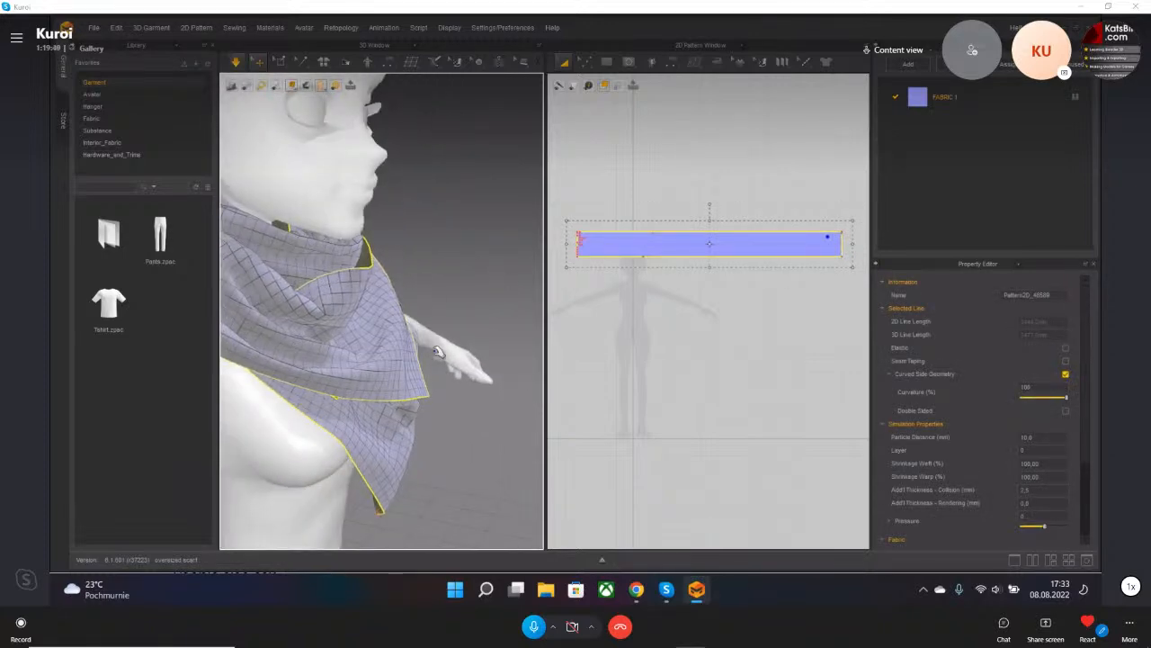
right_drag(409, 349, 360, 347)
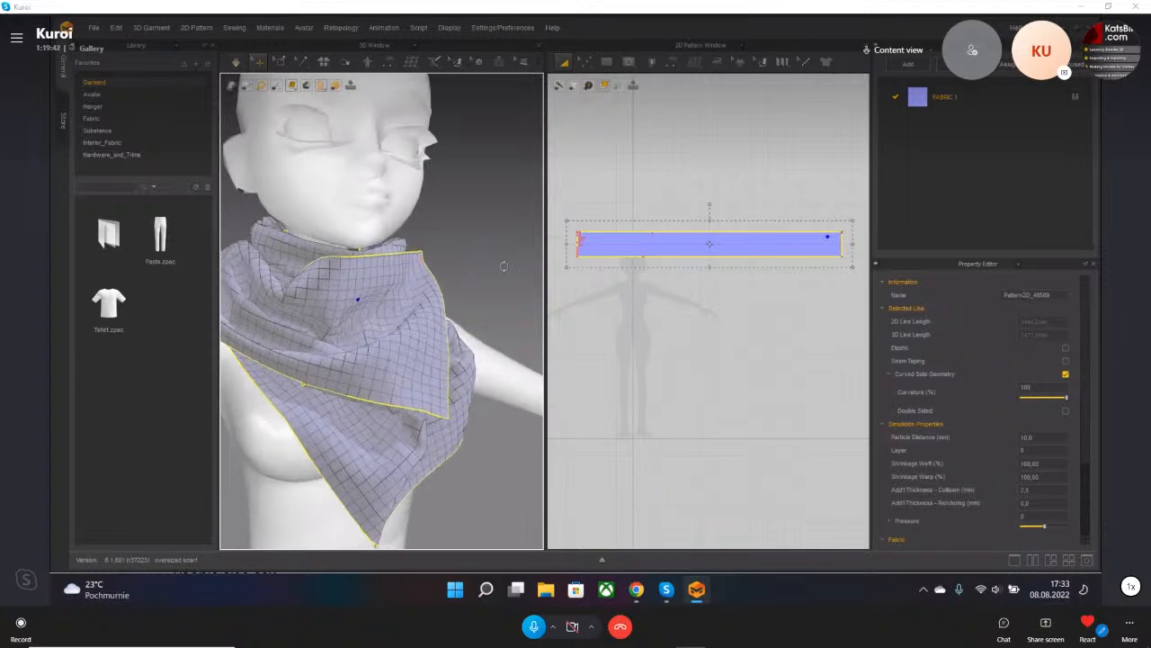
right_drag(501, 265, 494, 260)
click(493, 260)
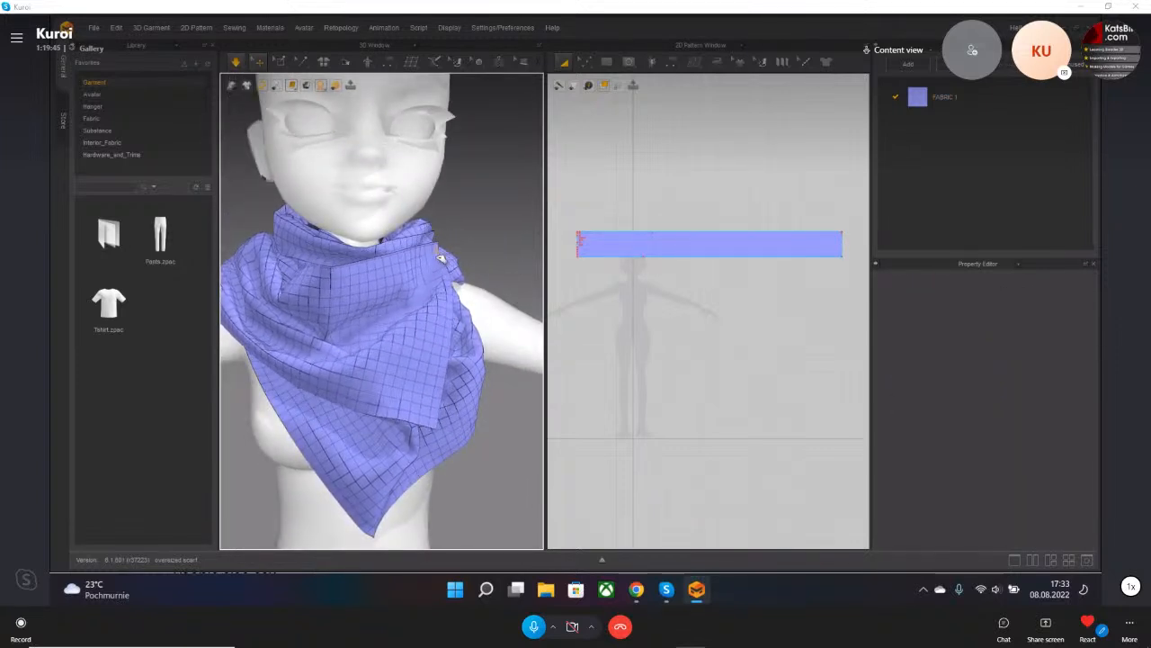
drag(439, 256, 428, 264)
right_drag(454, 263, 417, 252)
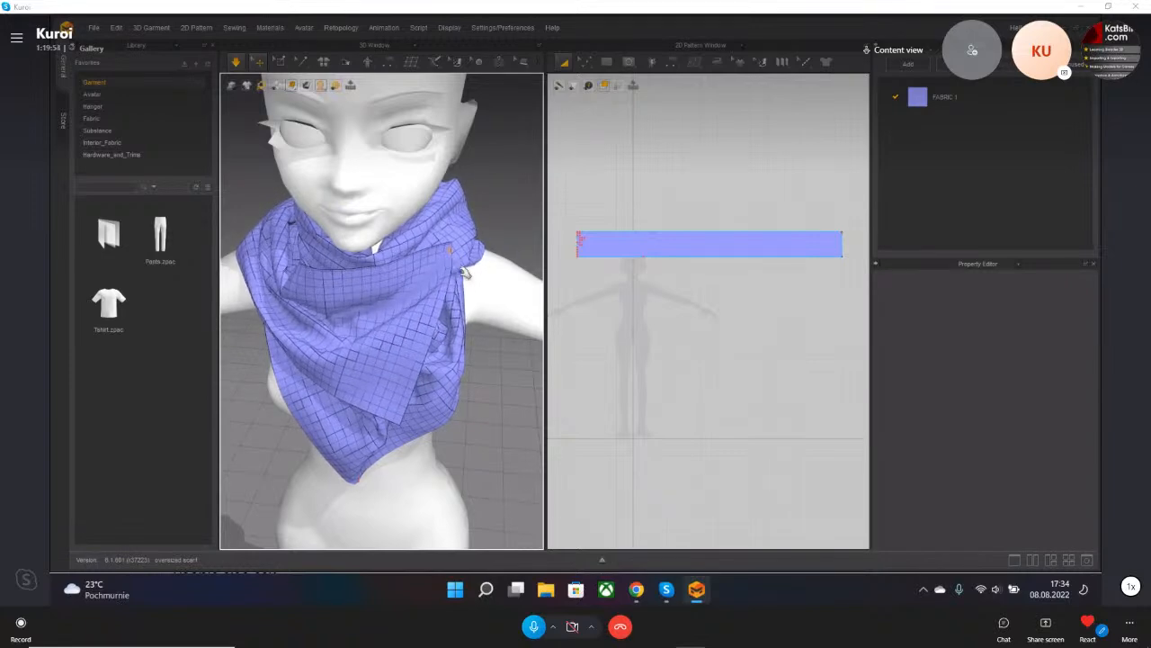
- Tug the scarf's overlapping front layer slightly sideways below the neck to adjust its folds
right_drag(465, 274, 448, 247)
click(387, 268)
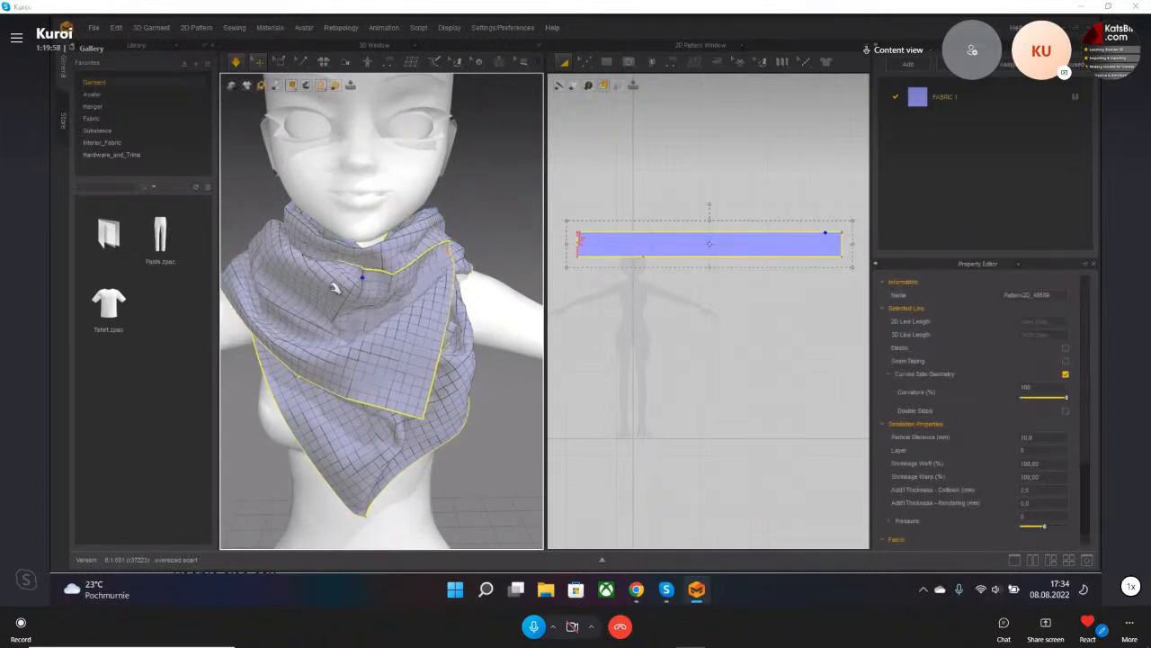
drag(368, 278, 392, 278)
drag(313, 289, 308, 292)
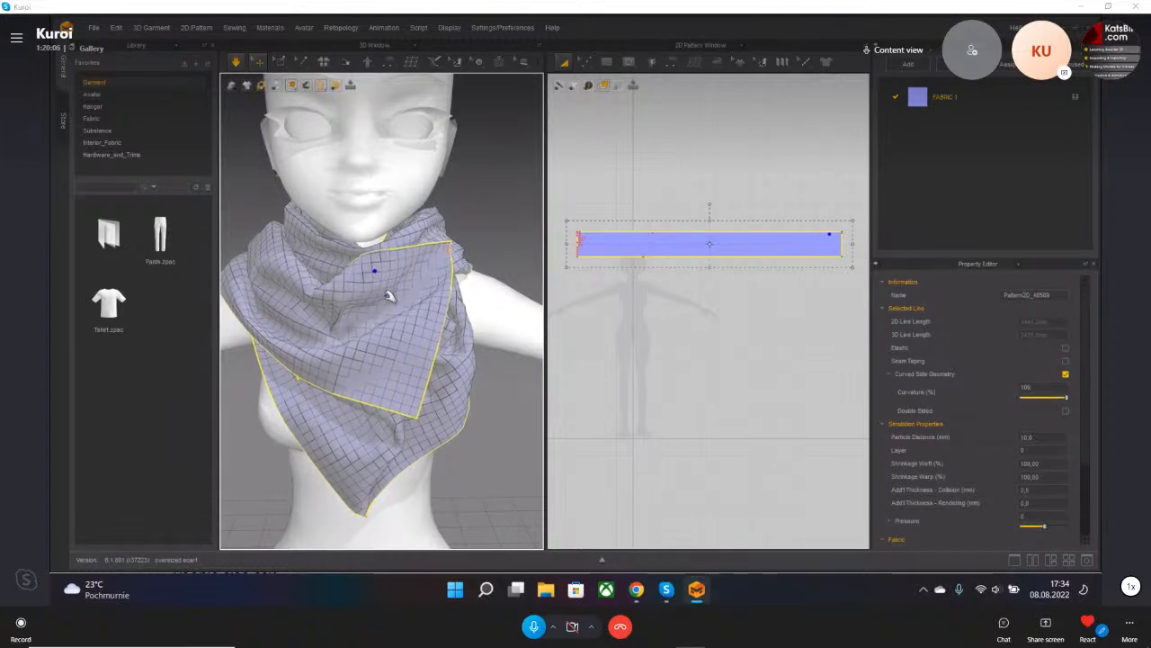
right_drag(389, 291, 488, 294)
right_drag(367, 293, 337, 284)
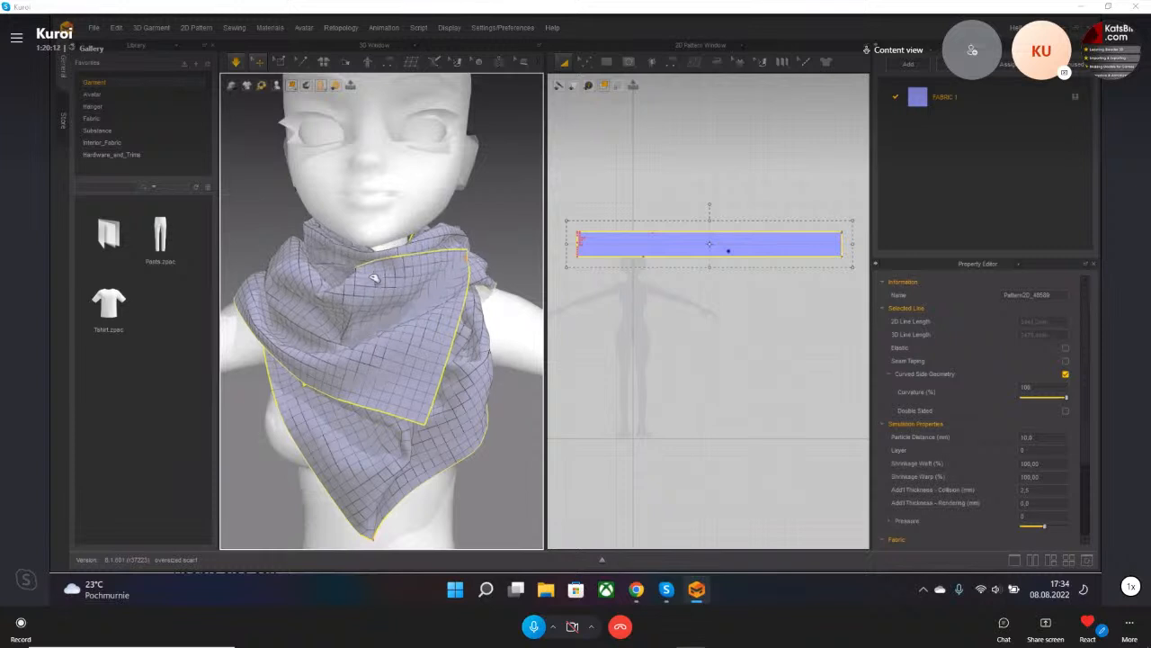
- Nudge the scarf's upper edge up beside the neck, run the simulation briefly, and check the drape from the front
drag(469, 231, 473, 223)
key(space)
click(483, 208)
scroll(481, 216, up, 1)
right_drag(483, 218, 477, 227)
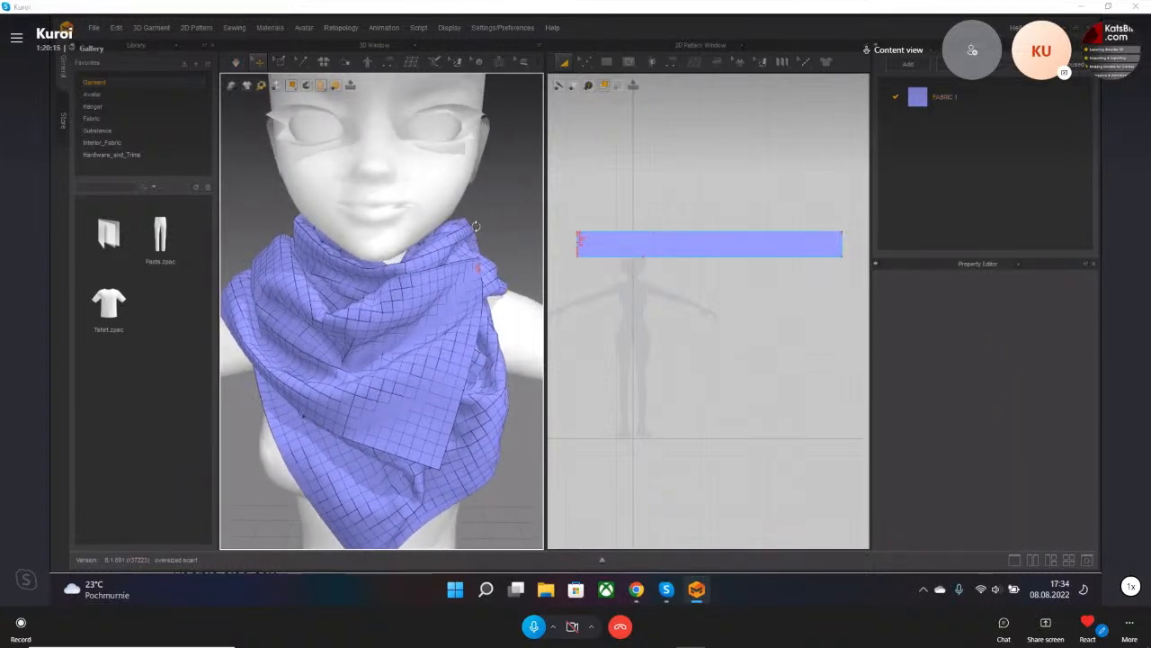
key(space)
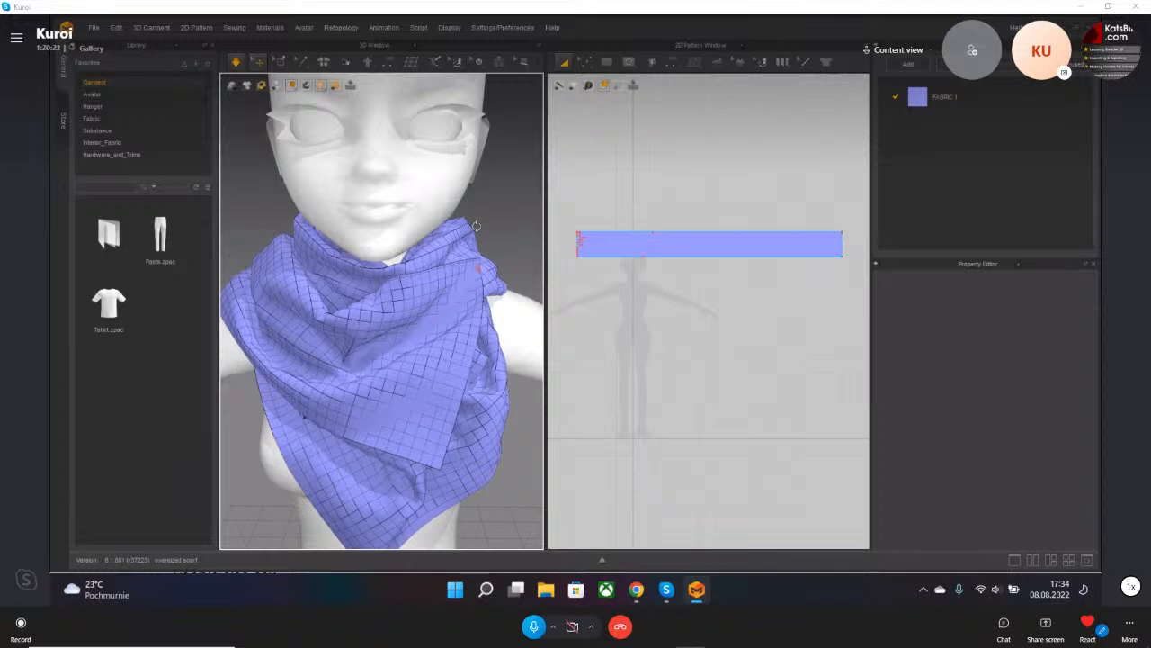
scroll(479, 264, down, 5)
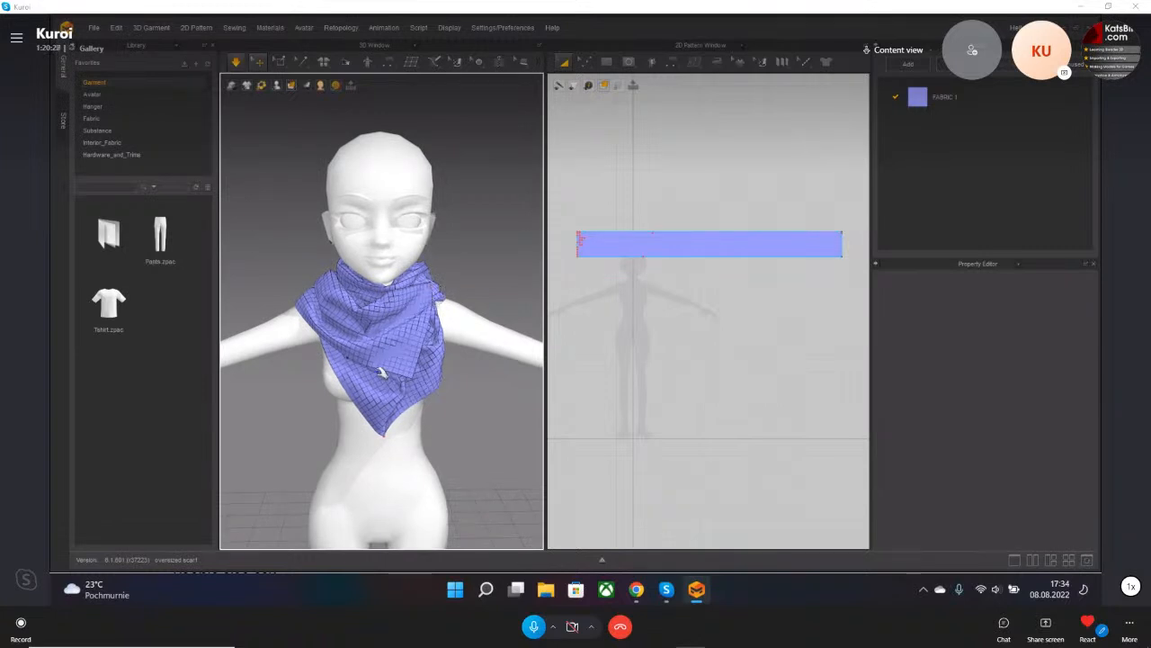
right_drag(404, 386, 396, 338)
scroll(434, 311, up, 5)
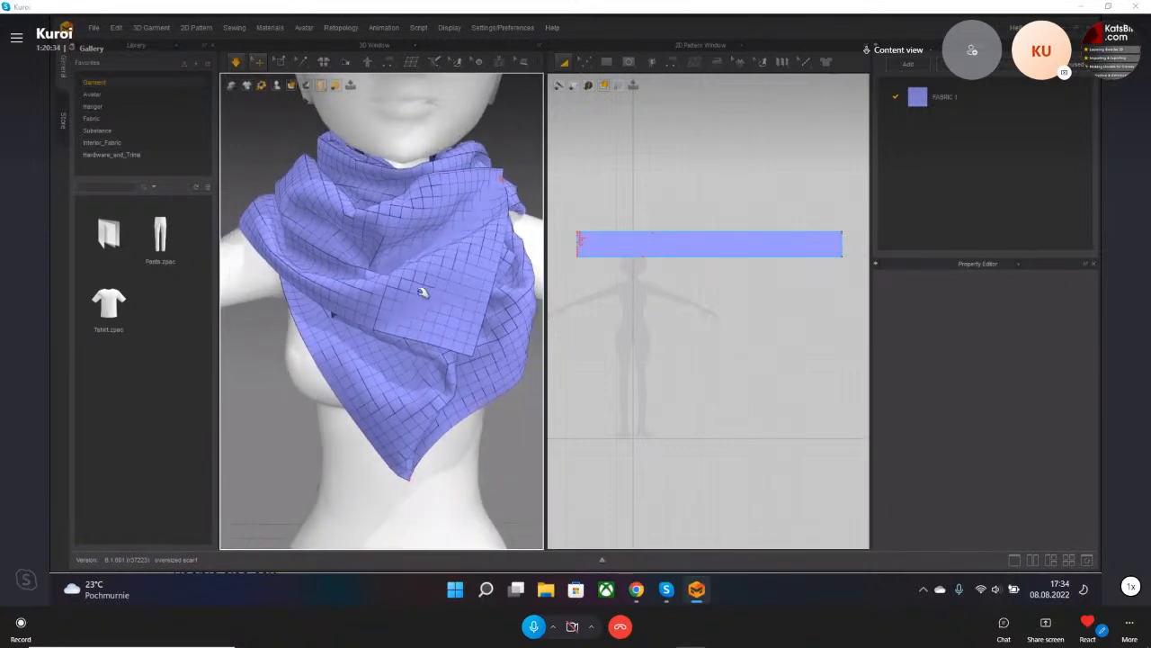
- Pull the scarf's neck folds down toward the chest and shift the overlapping end's upper corner slightly inward with the simulation
click(386, 278)
drag(325, 245, 431, 302)
key(space)
right_drag(411, 352, 421, 381)
drag(493, 191, 488, 191)
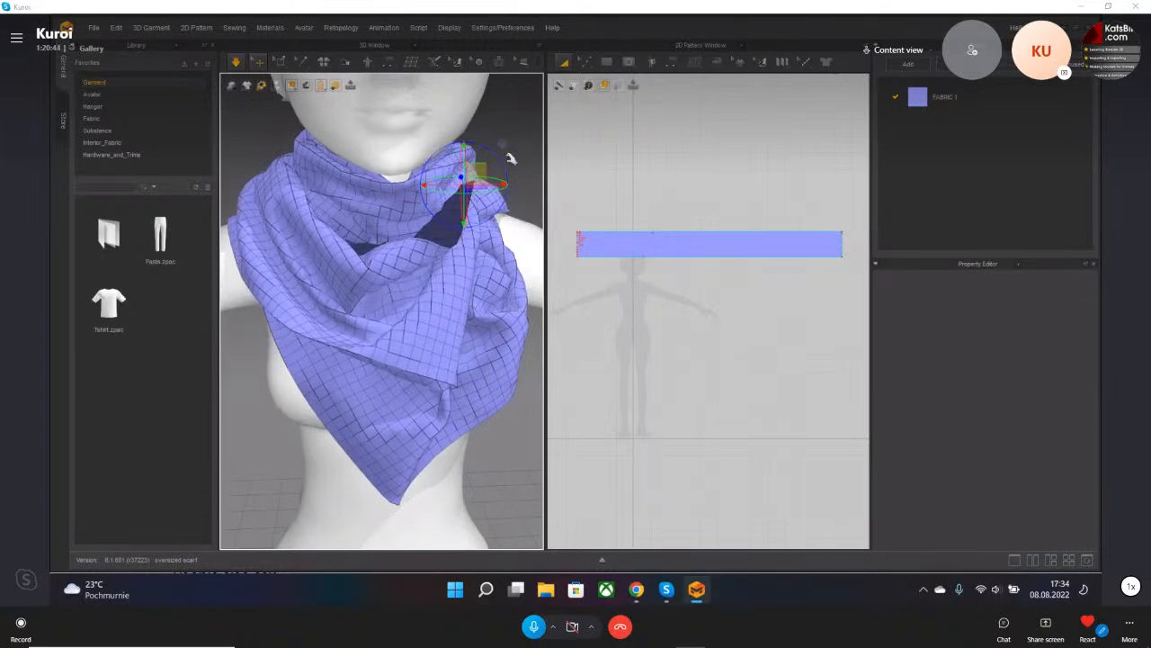
- Pull the scarf end's upper corner from the neck out over the shoulder and simulate the drape
scroll(518, 164, down, 5)
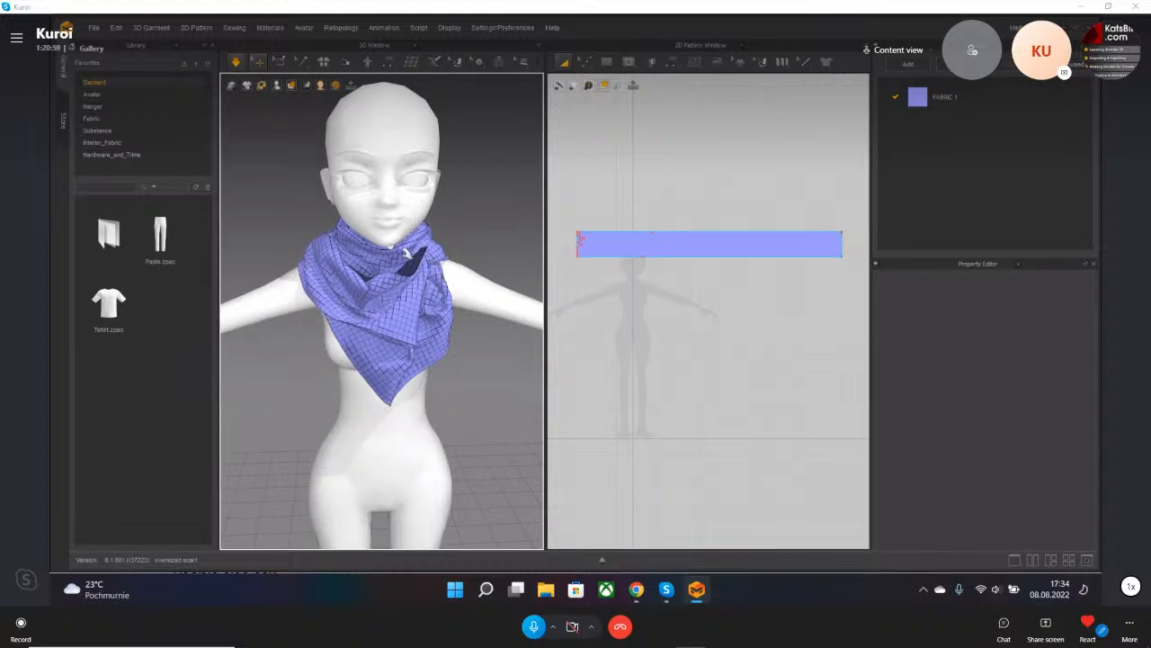
key(space)
scroll(409, 255, up, 5)
right_drag(452, 259, 421, 259)
key(space)
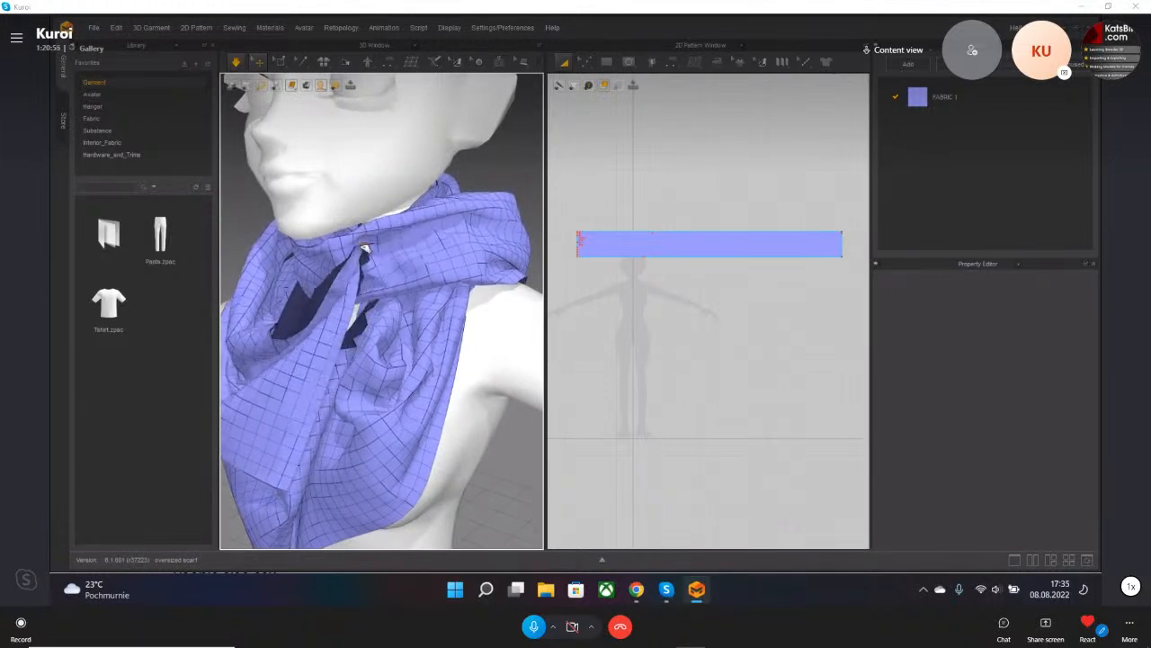
drag(382, 247, 555, 246)
key(space)
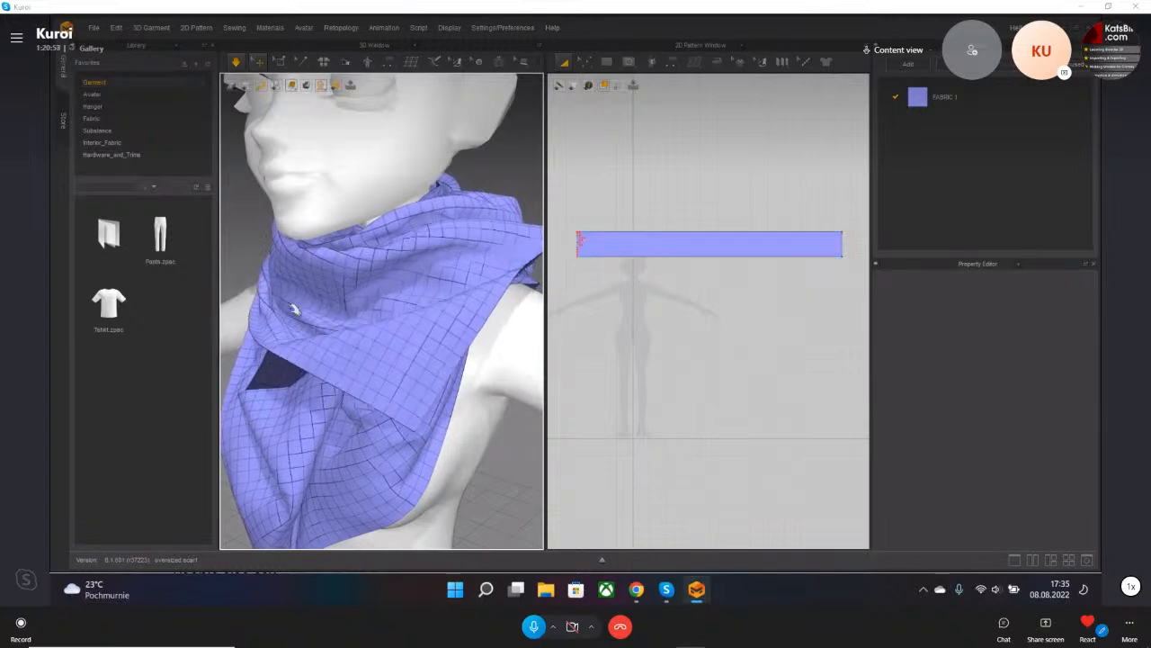
- Pull the scarf's front layer outward and down over the chest from the opposite side view
scroll(294, 308, up, 2)
right_drag(294, 309, 399, 319)
key(space)
drag(401, 379, 452, 457)
scroll(453, 454, down, 5)
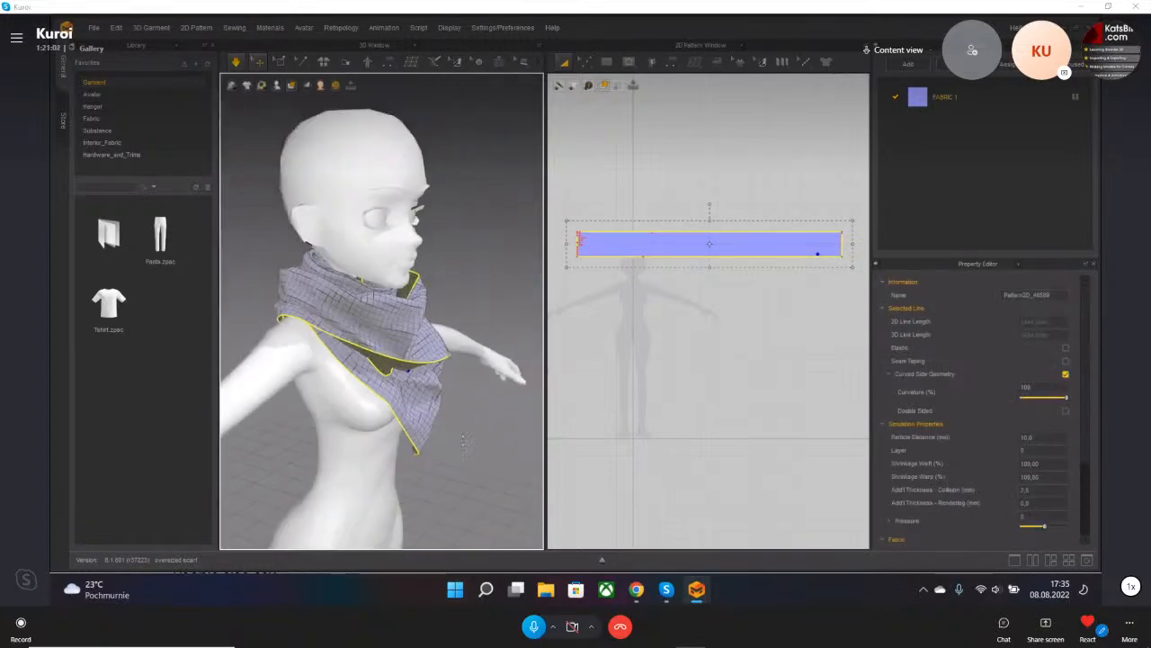
- Drag the scarf's loose end down in front of the chest from the front view to loosen the wrap
right_drag(453, 450, 431, 403)
drag(500, 295, 462, 458)
click(461, 459)
click(459, 452)
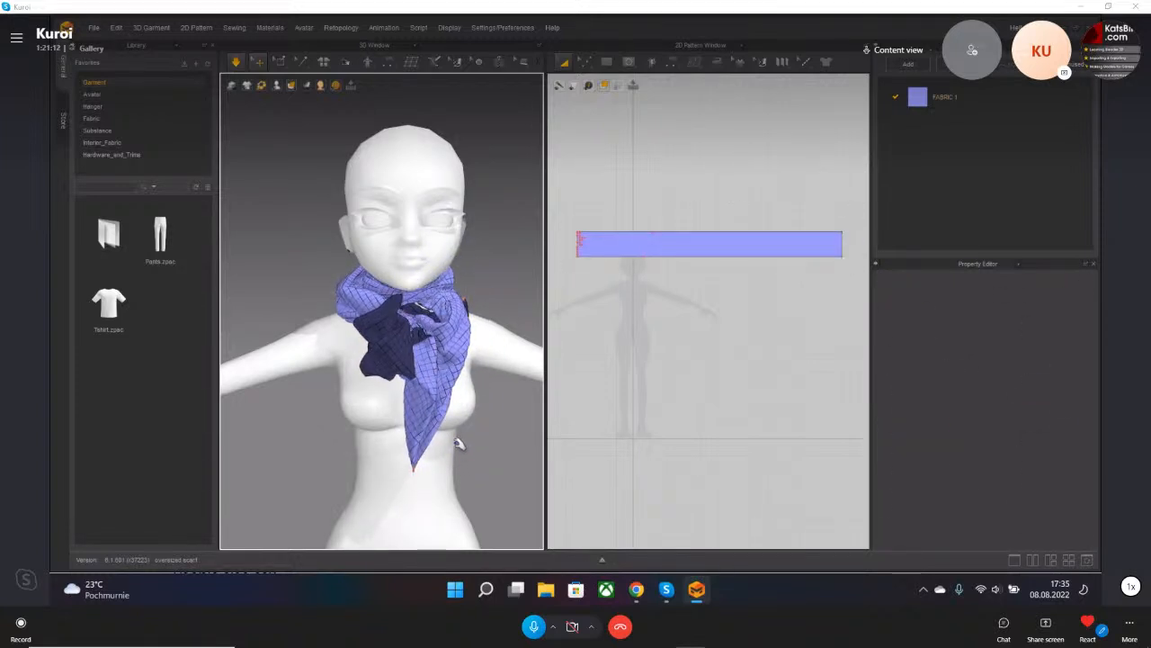
click(459, 442)
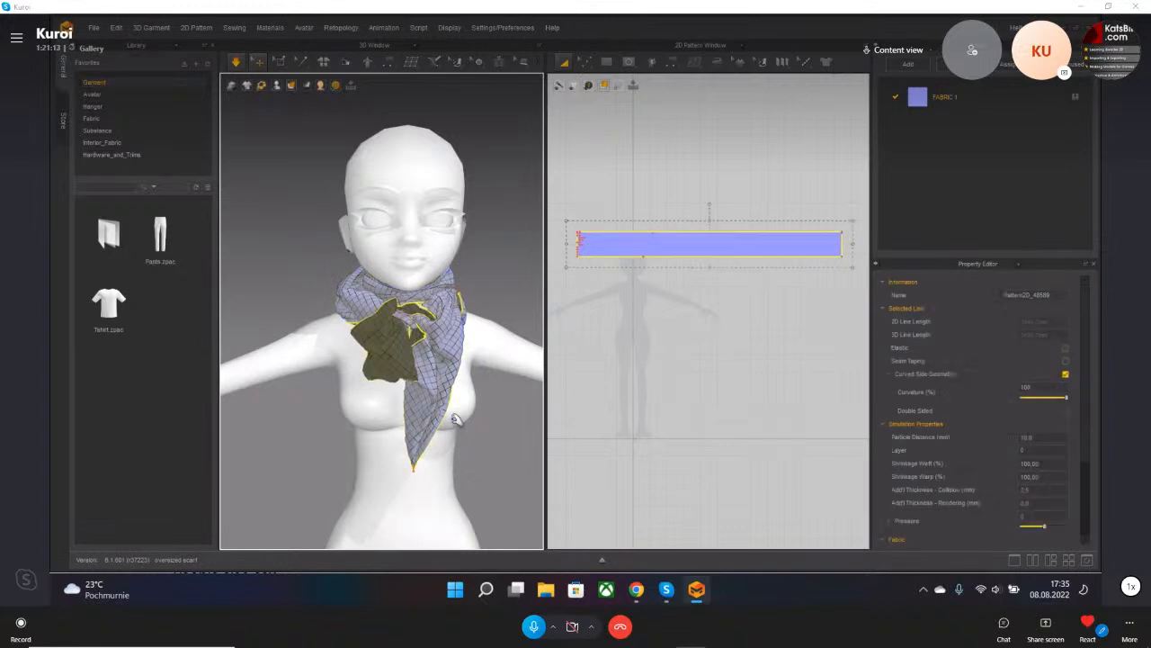
- Delete the scarf's rectangular pattern so only the avatar remains
click(597, 249)
key(Delete)
scroll(419, 373, down, 3)
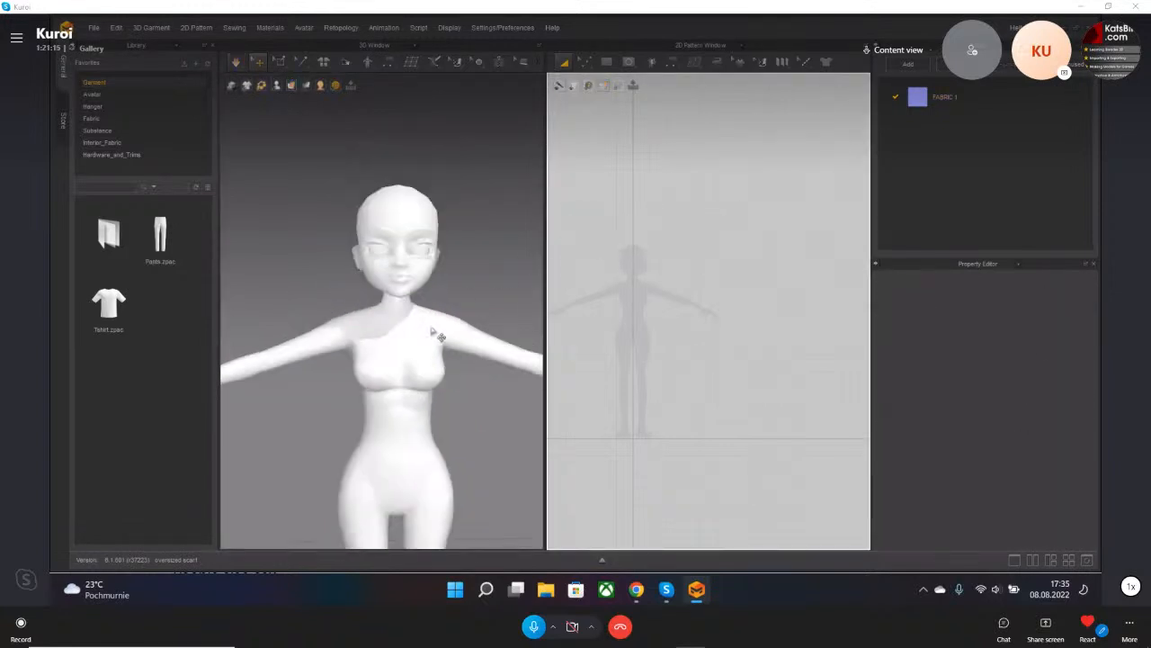
middle_drag(396, 380, 402, 321)
mouse_move(402, 323)
right_down()
mouse_move(331, 355)
mouse_move(528, 387)
mouse_move(728, 242)
mouse_move(658, 375)
mouse_move(411, 342)
right_up()
middle_drag(409, 376, 421, 349)
click(320, 85)
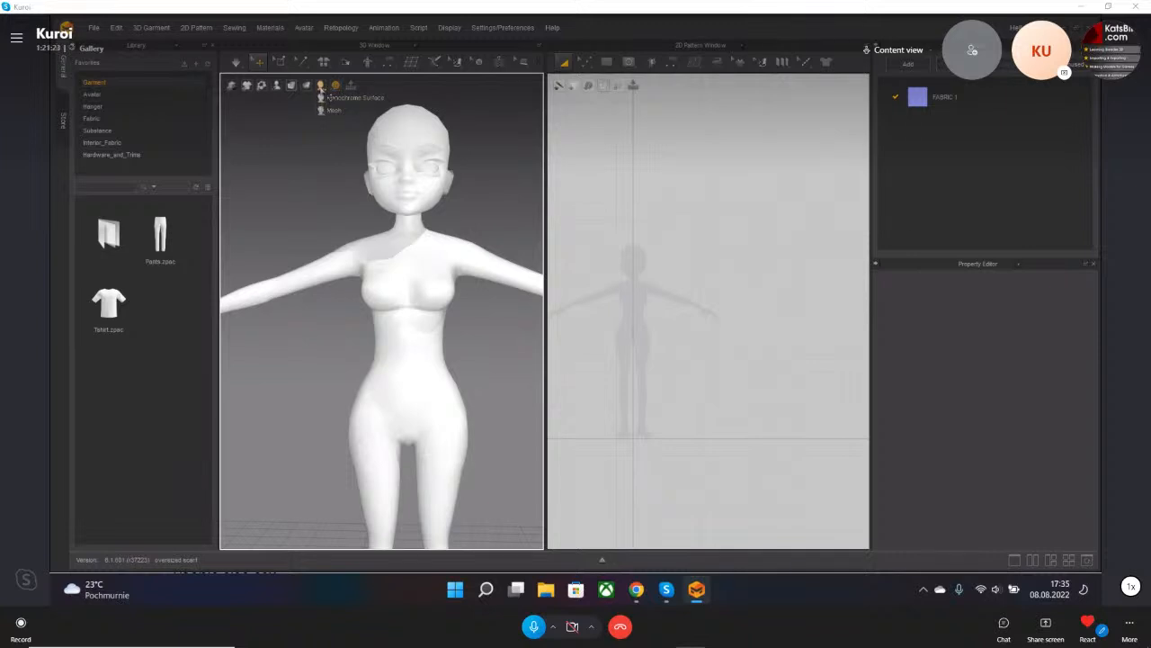
right_drag(426, 313, 430, 312)
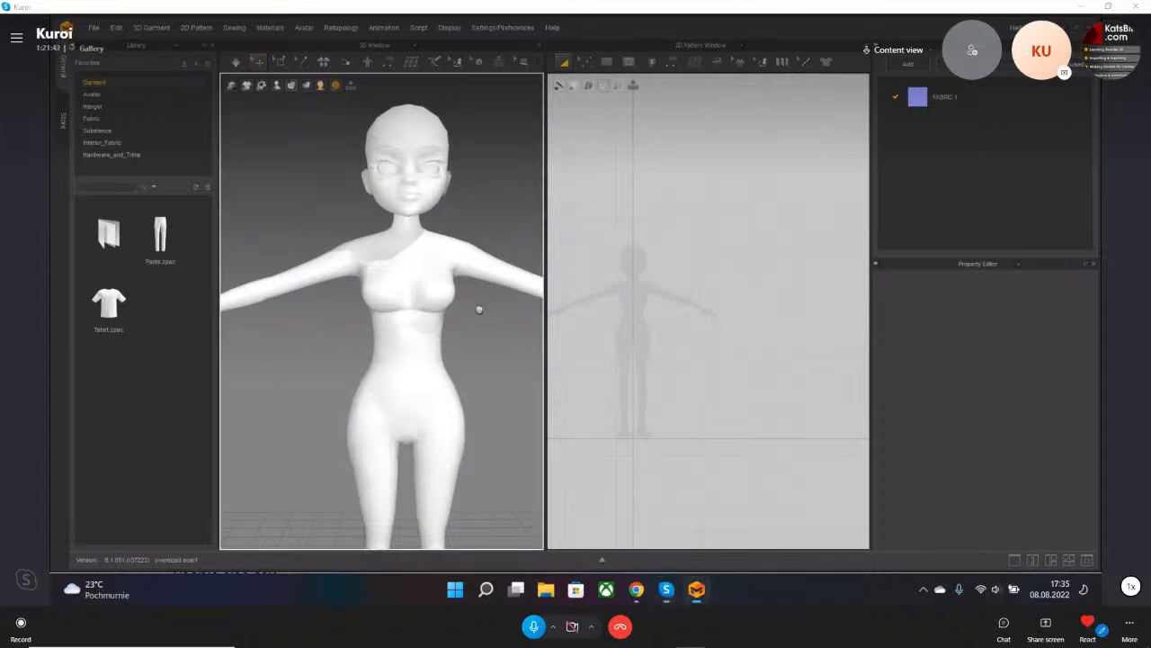
scroll(477, 301, up, 3)
scroll(475, 284, up, 4)
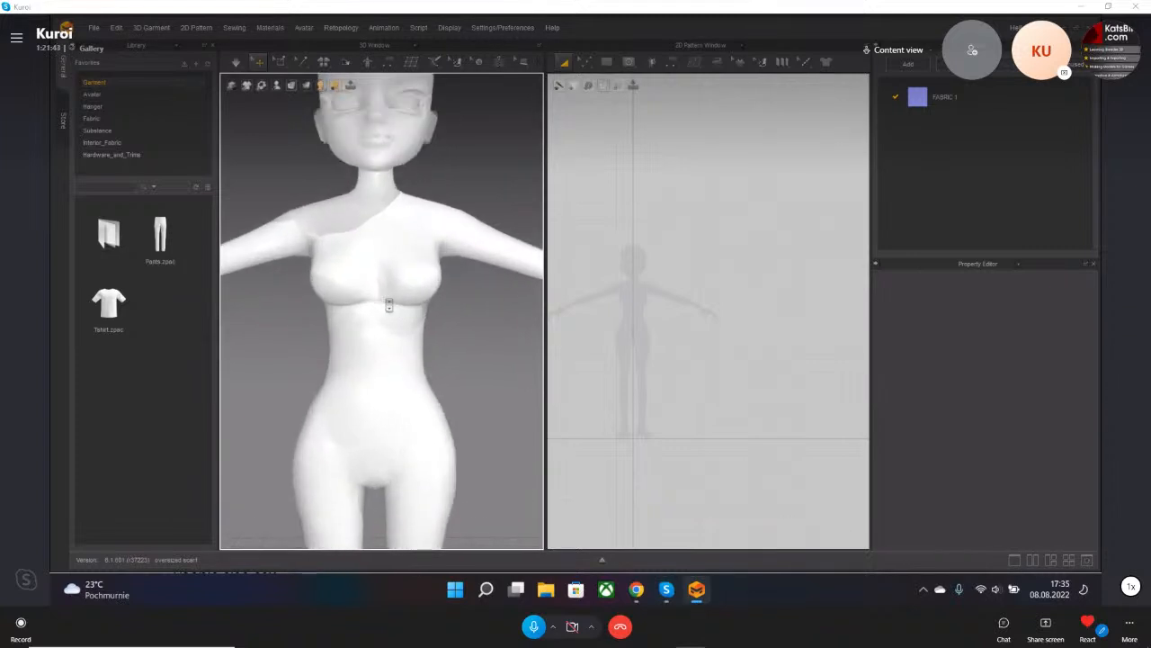
scroll(386, 301, down, 4)
scroll(386, 290, up, 4)
right_drag(387, 291, 338, 293)
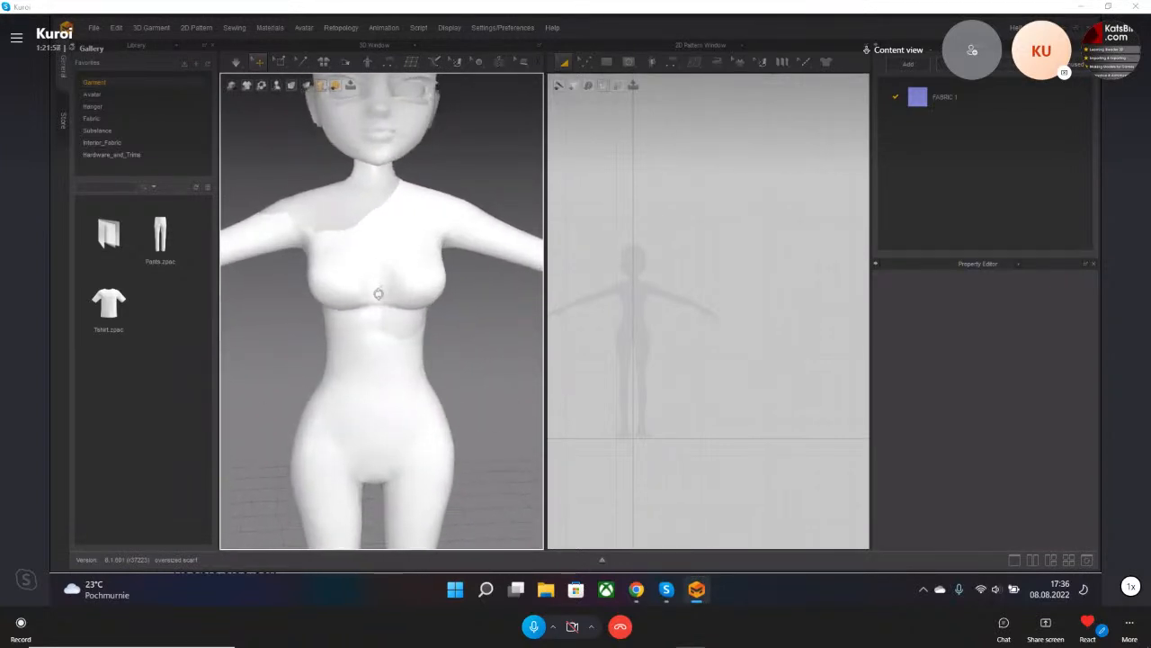
scroll(419, 305, down, 3)
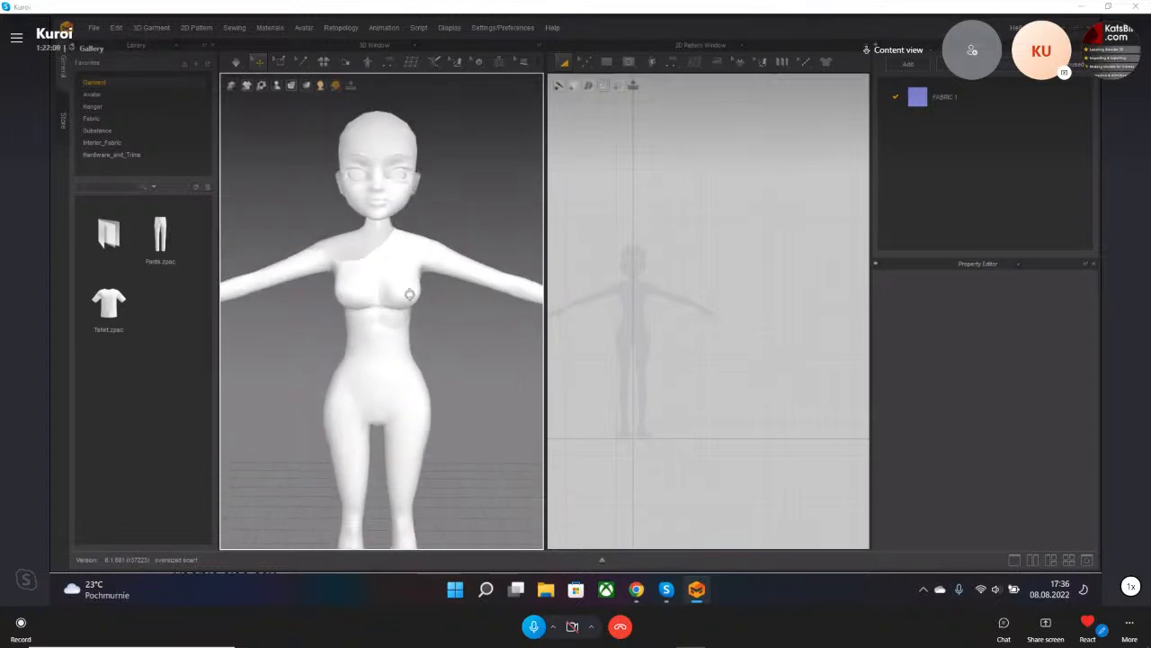
scroll(409, 294, up, 3)
right_drag(342, 288, 399, 298)
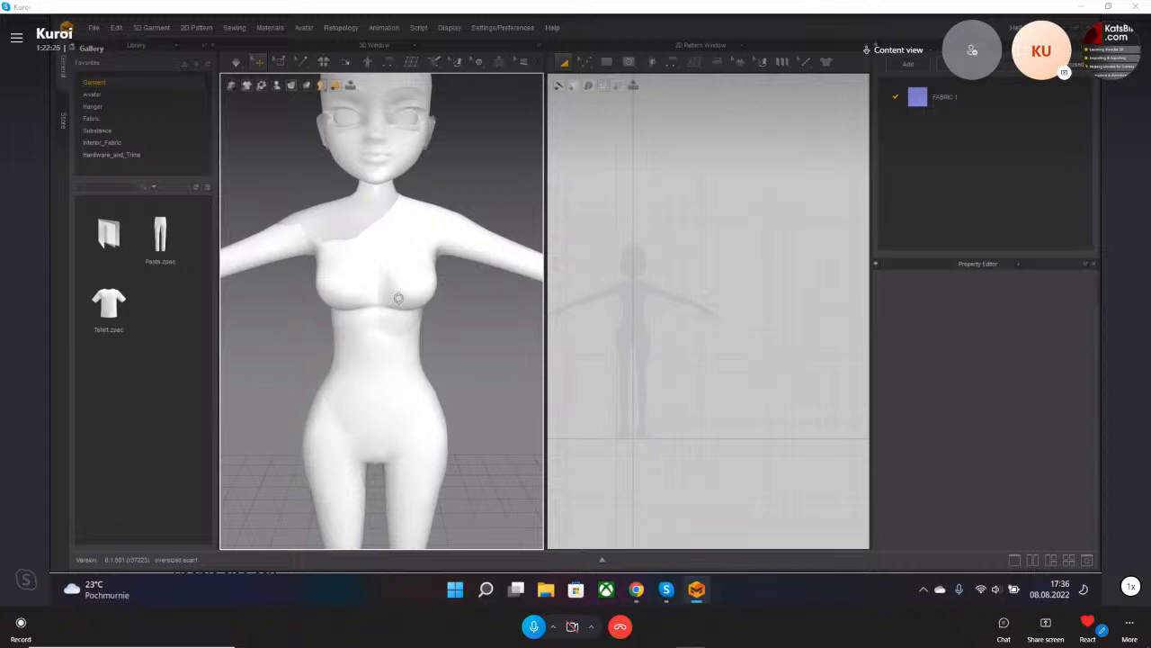
right_drag(403, 279, 412, 307)
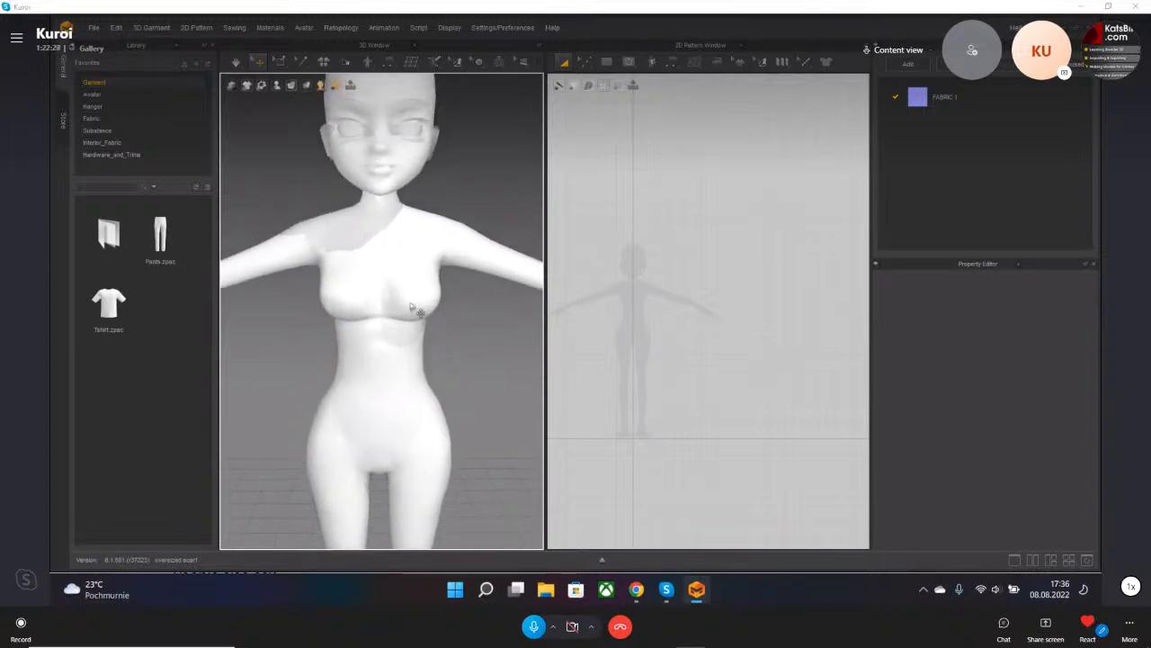
mouse_move(401, 354)
right_down()
mouse_move(453, 400)
mouse_move(385, 340)
right_up()
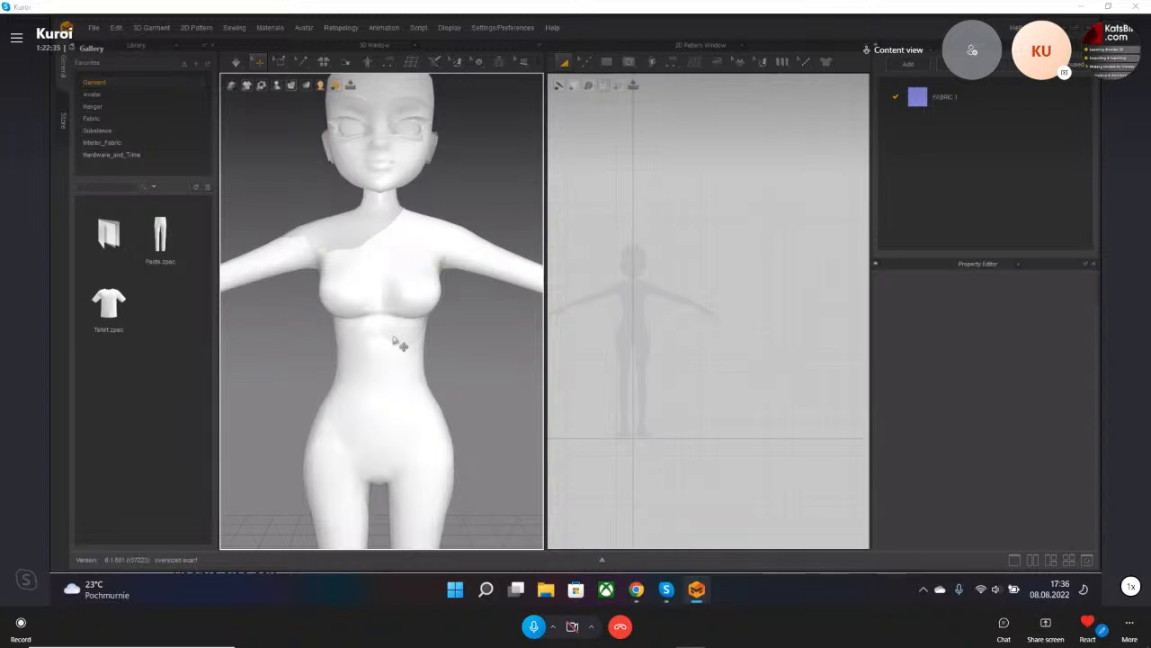
- Delete the avatar and undo the deletion
click(401, 346)
click(417, 164)
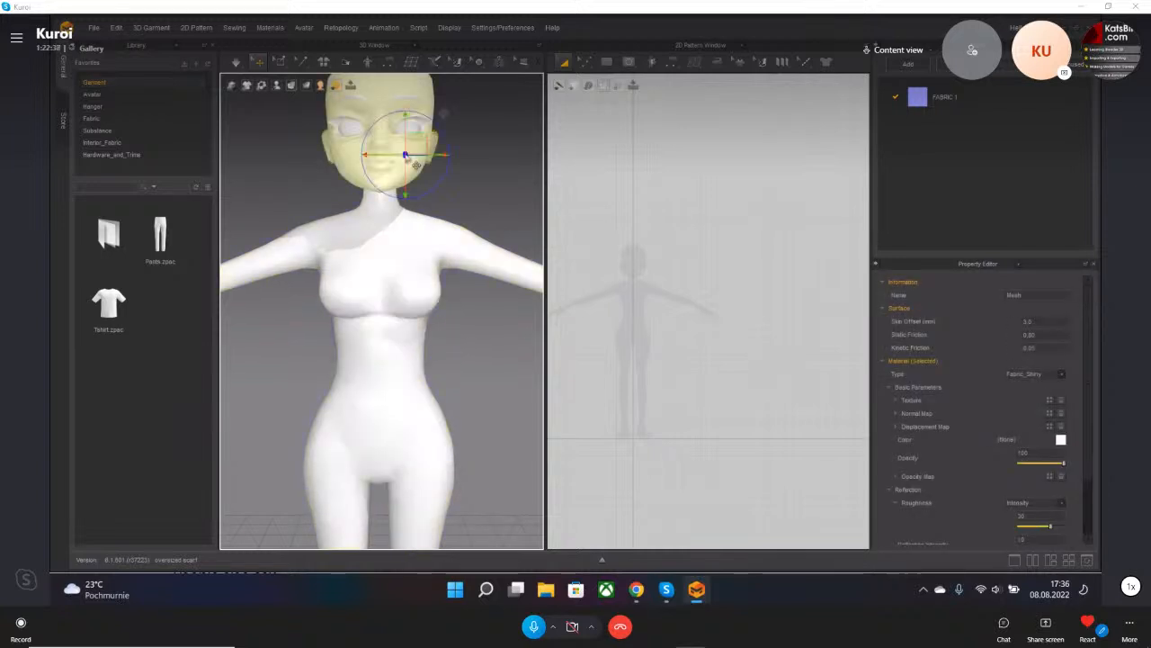
key(Delete)
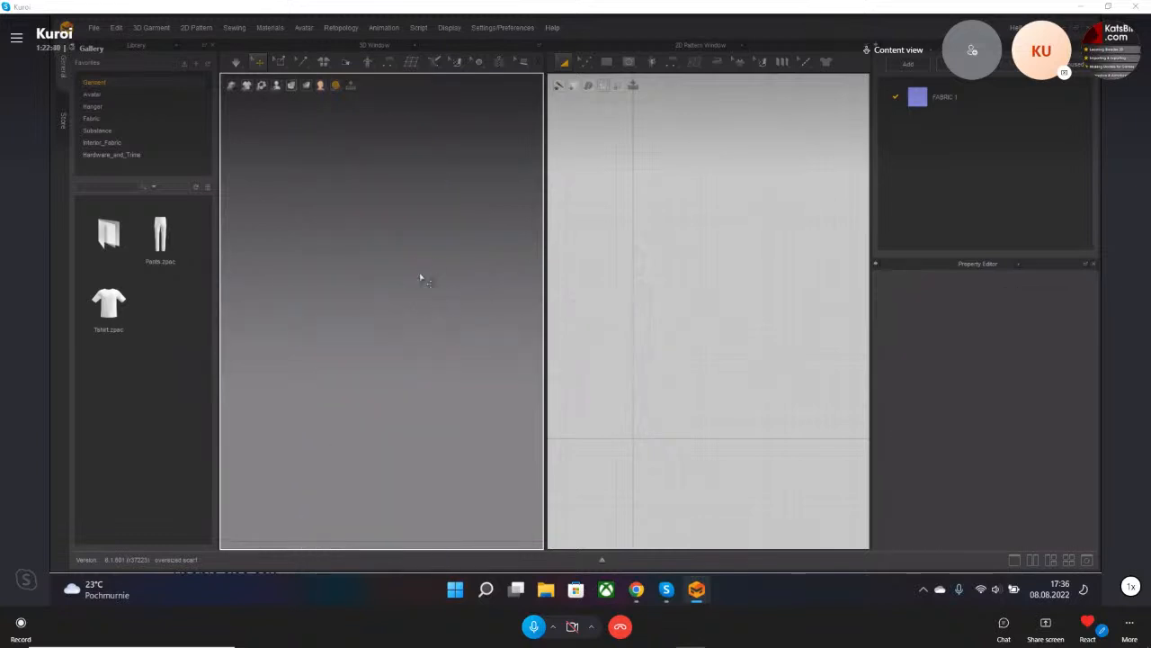
key(ctrl+z)
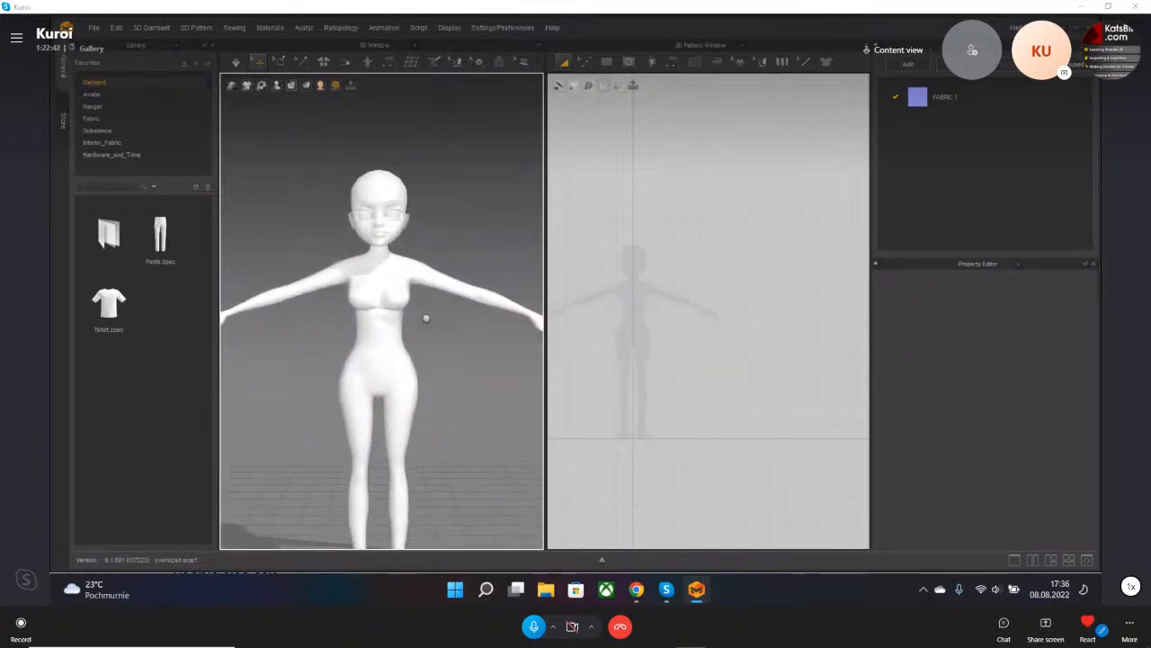
- Select the avatar's body mesh and examine its shape from the front and a three-quarter angle before deselecting it
click(402, 325)
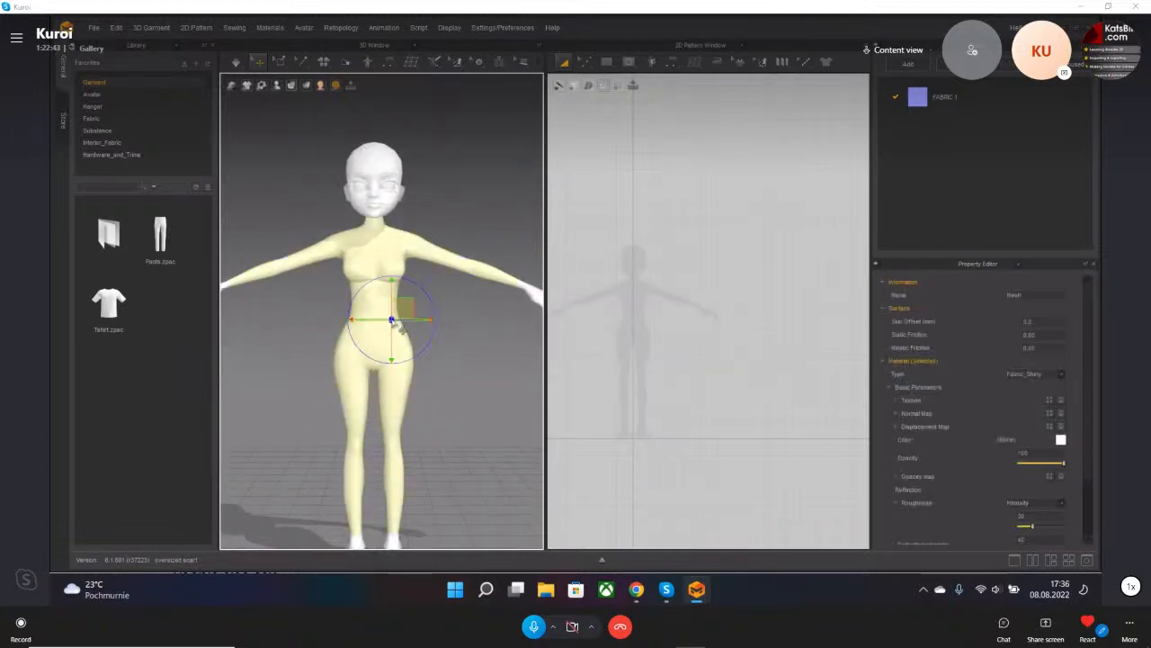
click(474, 302)
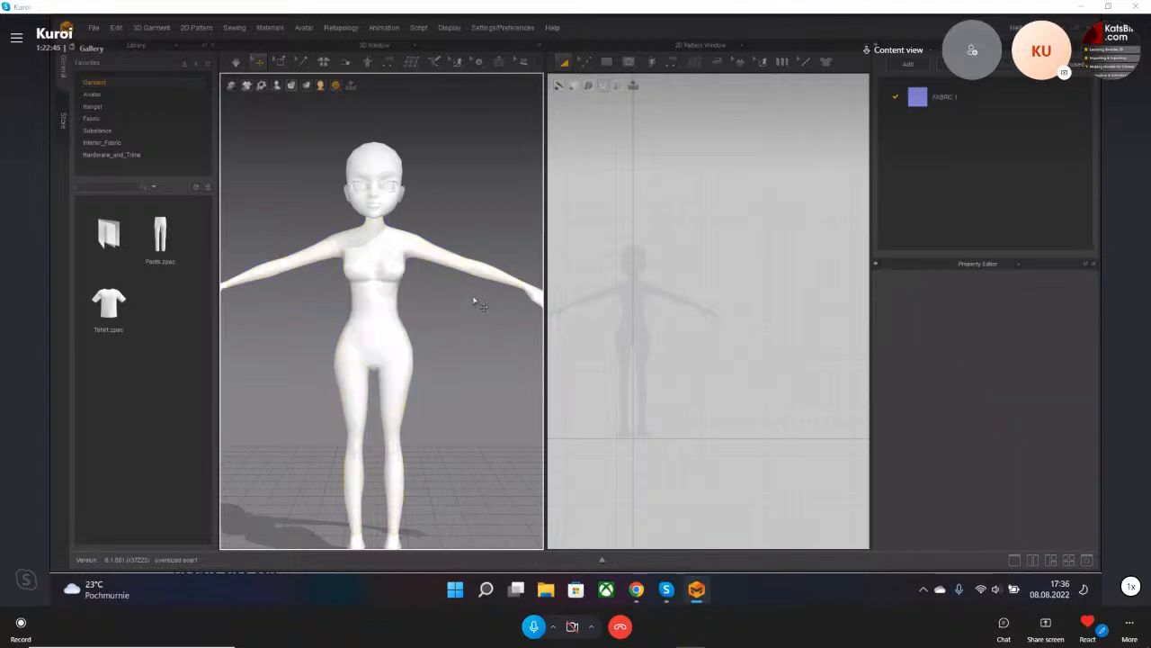
click(389, 302)
scroll(396, 288, up, 2)
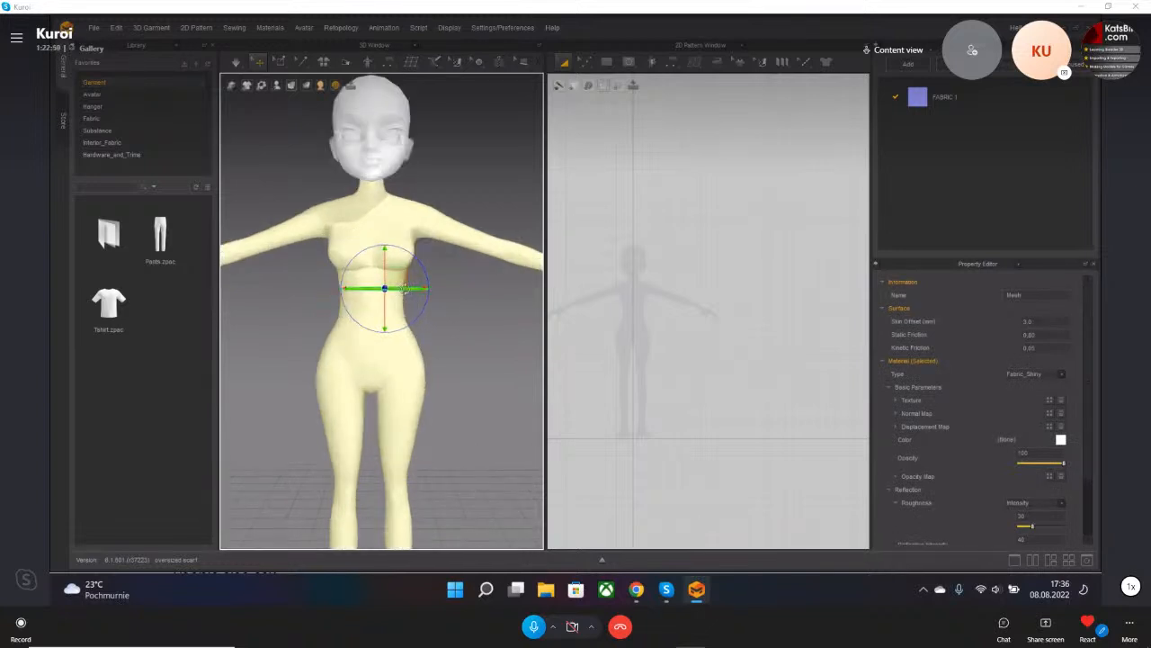
scroll(440, 288, up, 2)
right_drag(440, 289, 765, 306)
right_drag(424, 250, 360, 334)
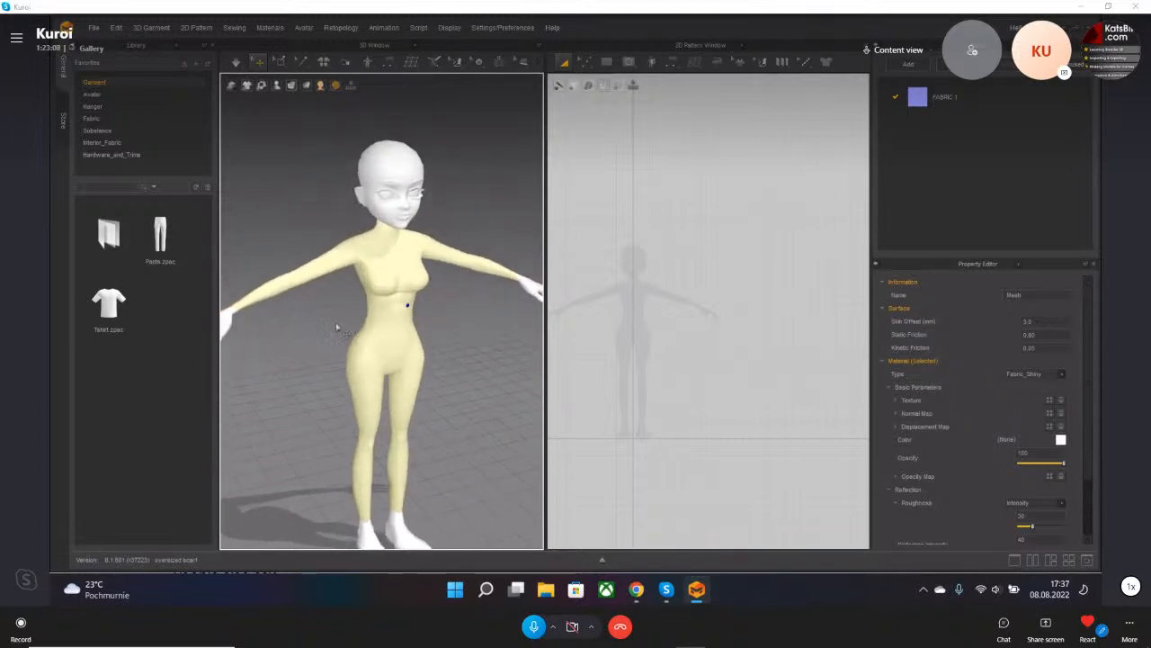
scroll(362, 342, up, 3)
scroll(365, 351, up, 2)
click(467, 304)
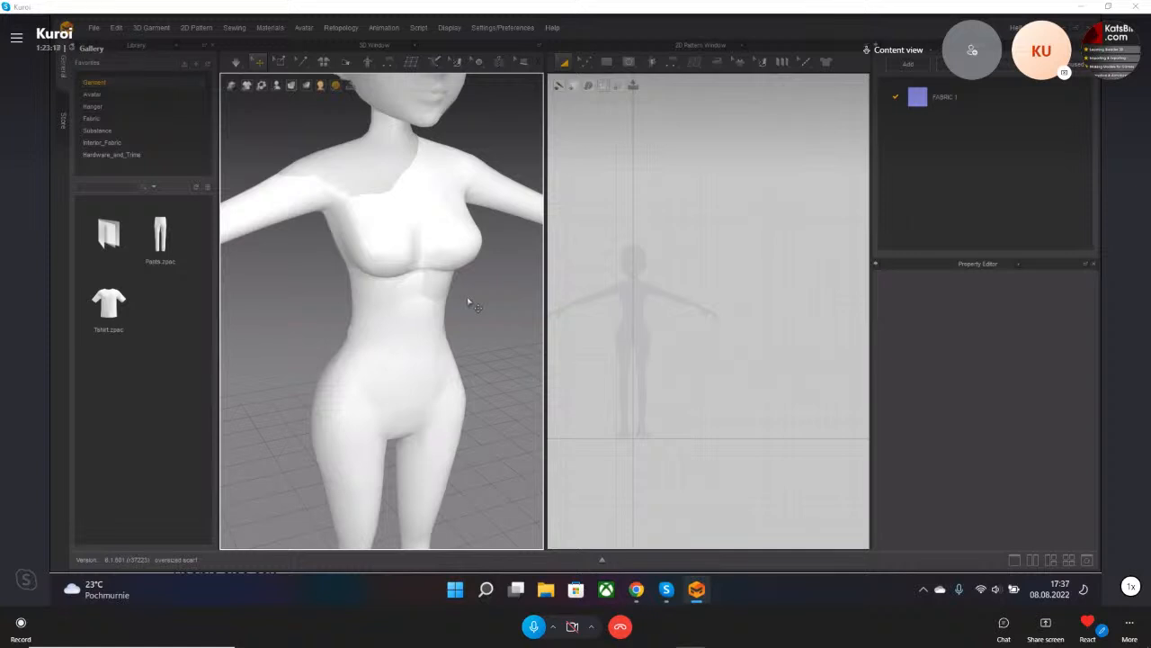
- Check the dates in the system calendar and return to the pattern workspace
click(1048, 589)
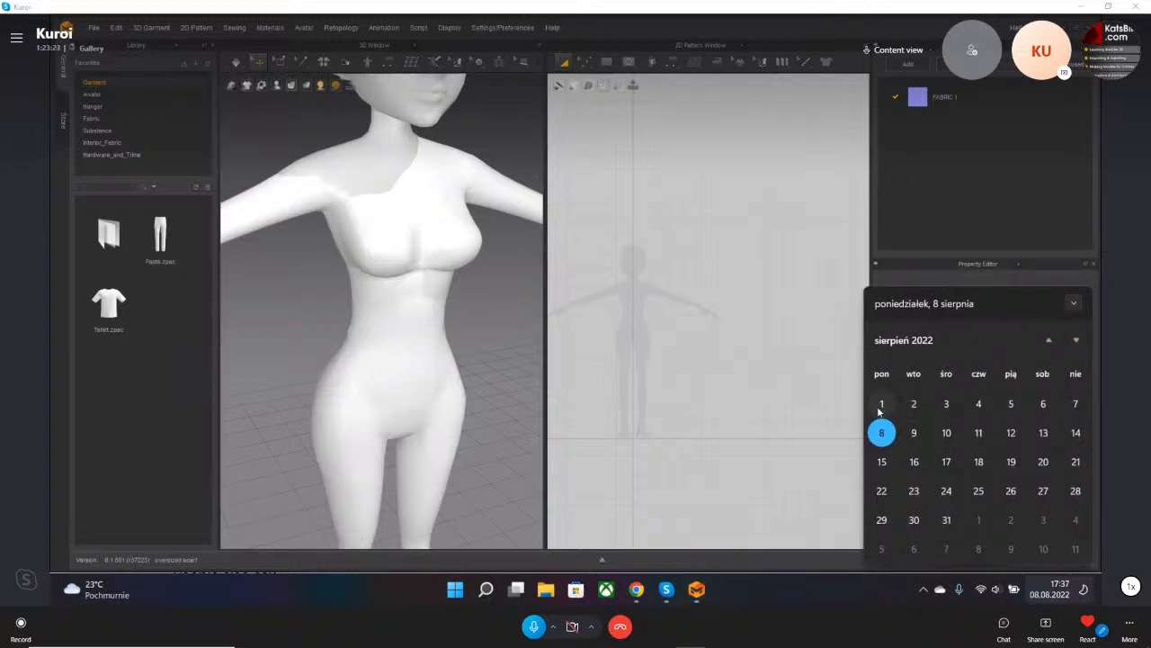
click(804, 411)
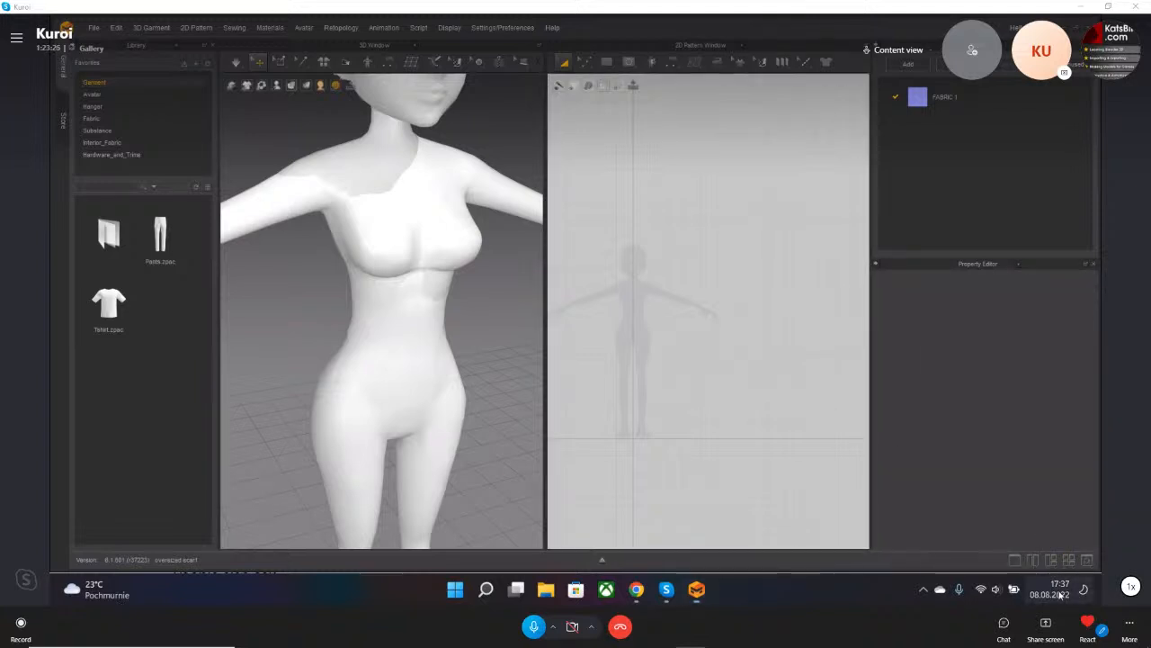
click(1061, 595)
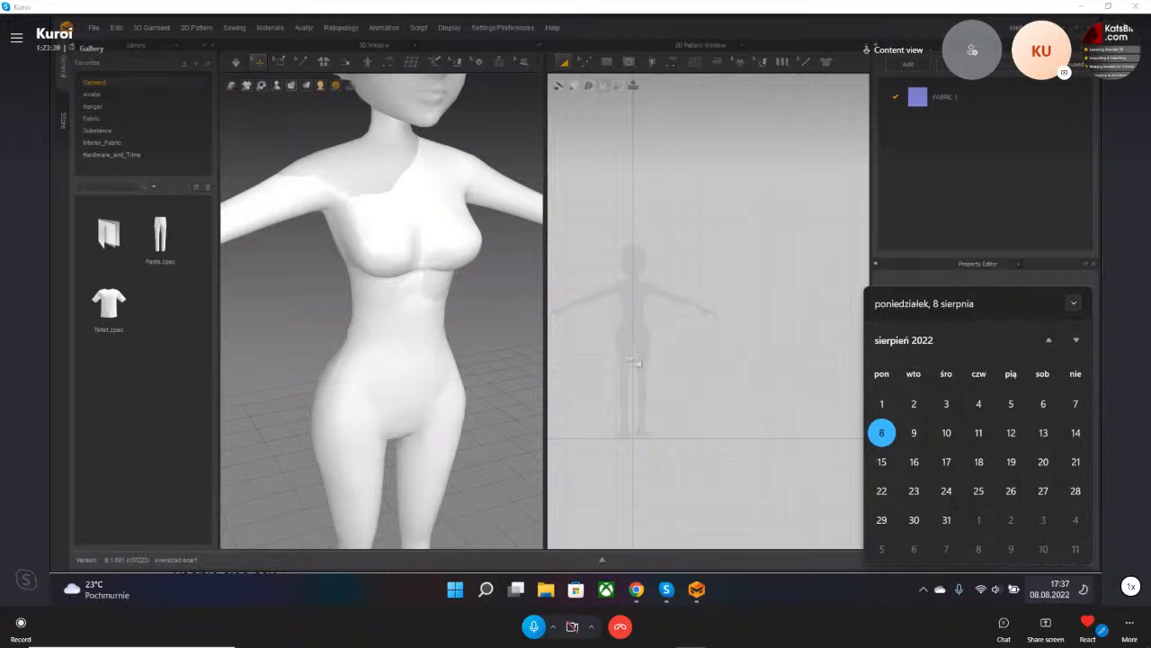
click(640, 355)
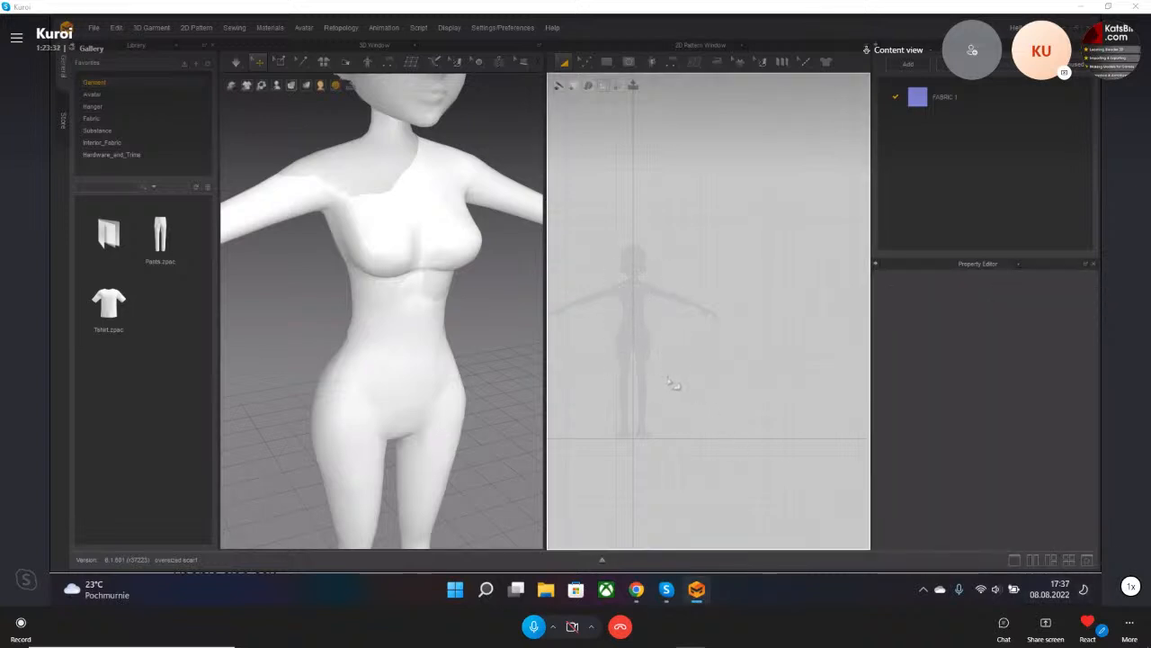
- Activate the rectangle pattern tool and examine the bare avatar's full body from the side, three-quarter and front angles
drag(602, 432, 670, 245)
scroll(489, 338, up, 3)
scroll(490, 343, down, 2)
scroll(489, 342, down, 3)
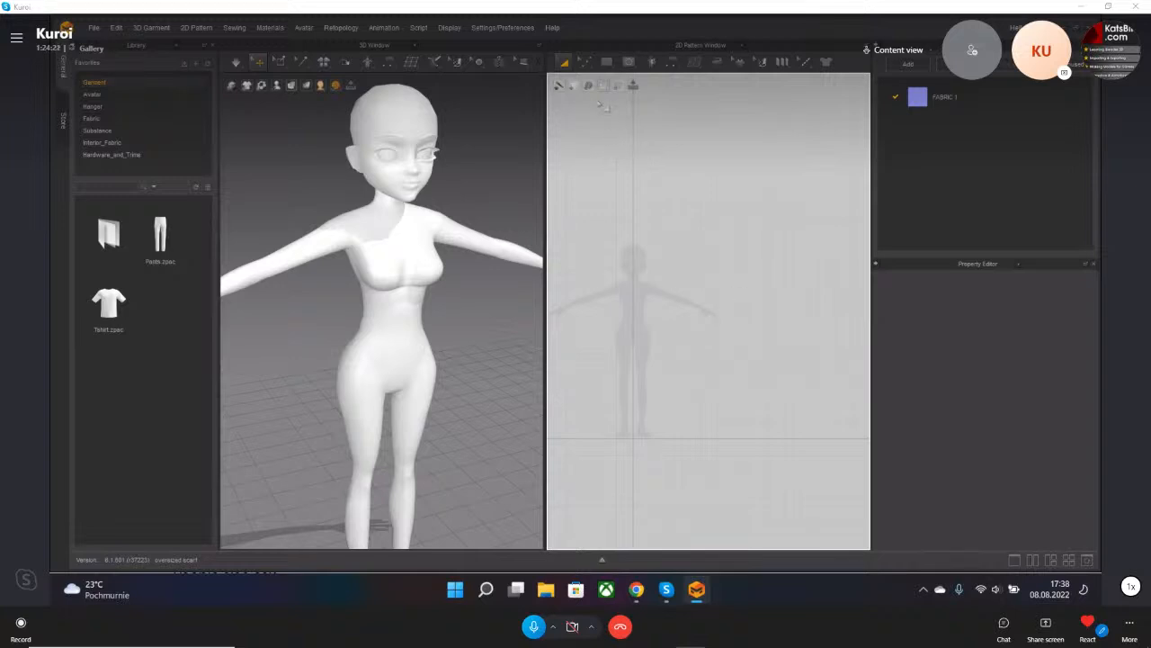
click(608, 63)
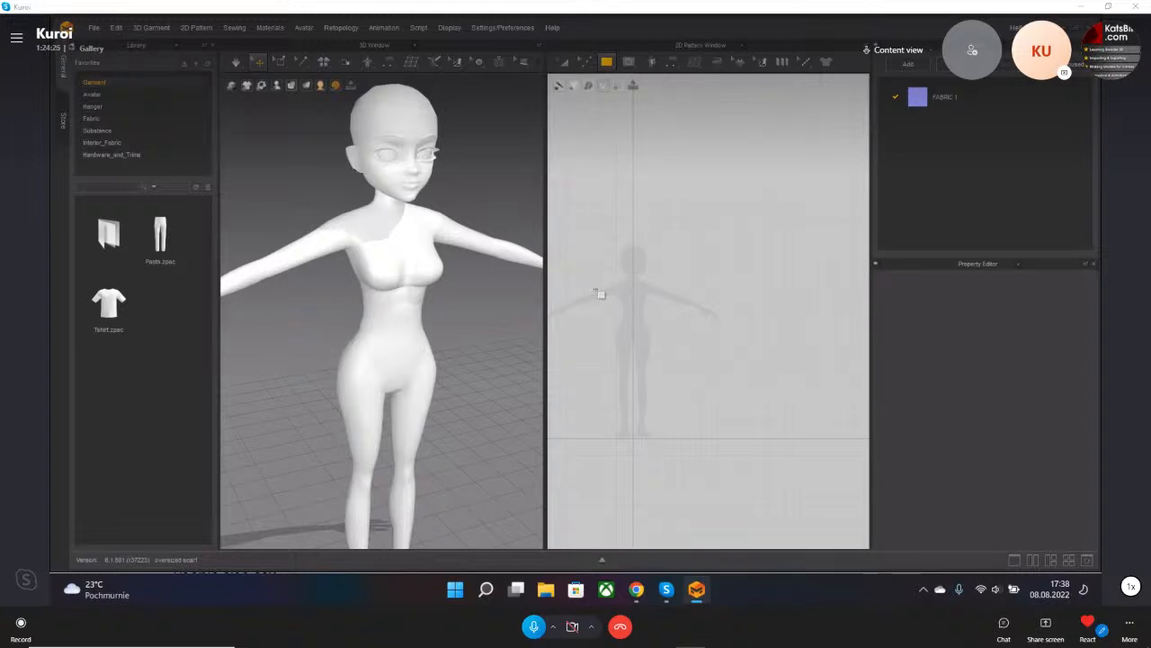
right_drag(437, 298, 465, 290)
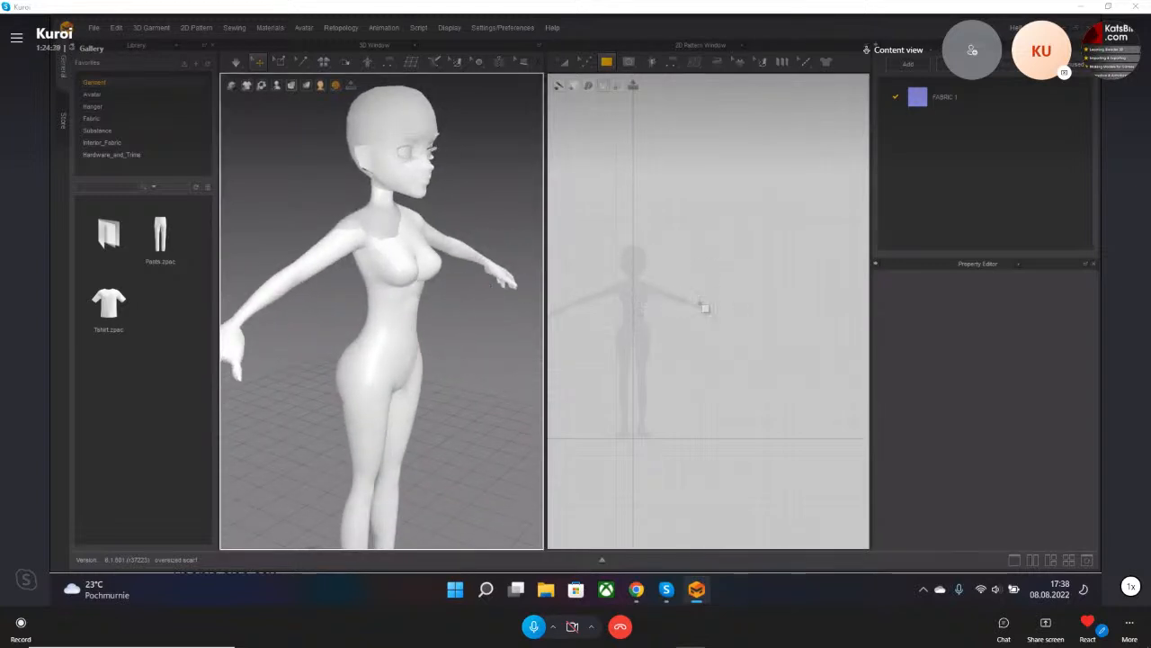
mouse_move(449, 231)
right_down()
mouse_move(386, 256)
mouse_move(241, 250)
mouse_move(380, 216)
mouse_move(432, 221)
right_up()
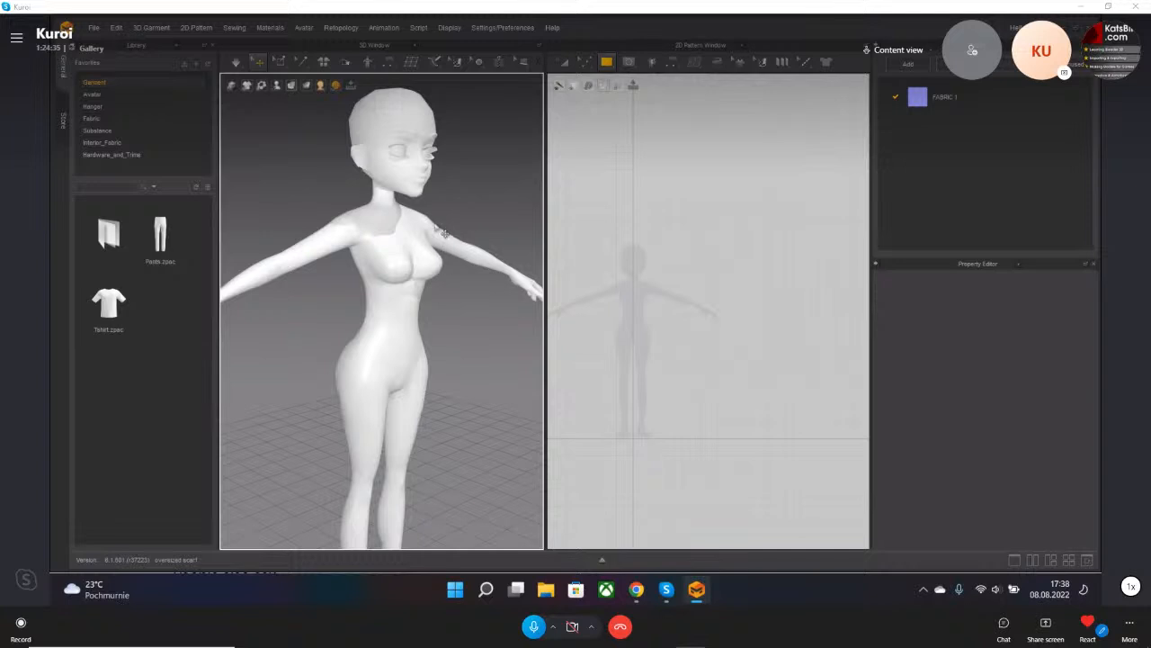
right_drag(465, 300, 362, 333)
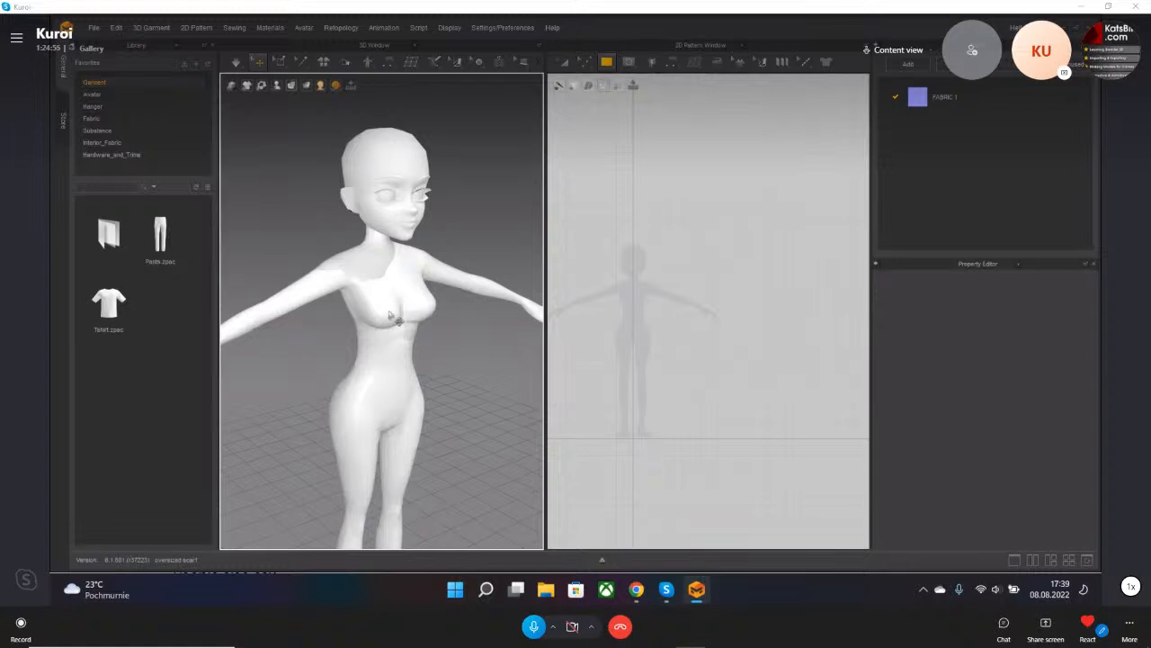
right_drag(397, 321, 842, 335)
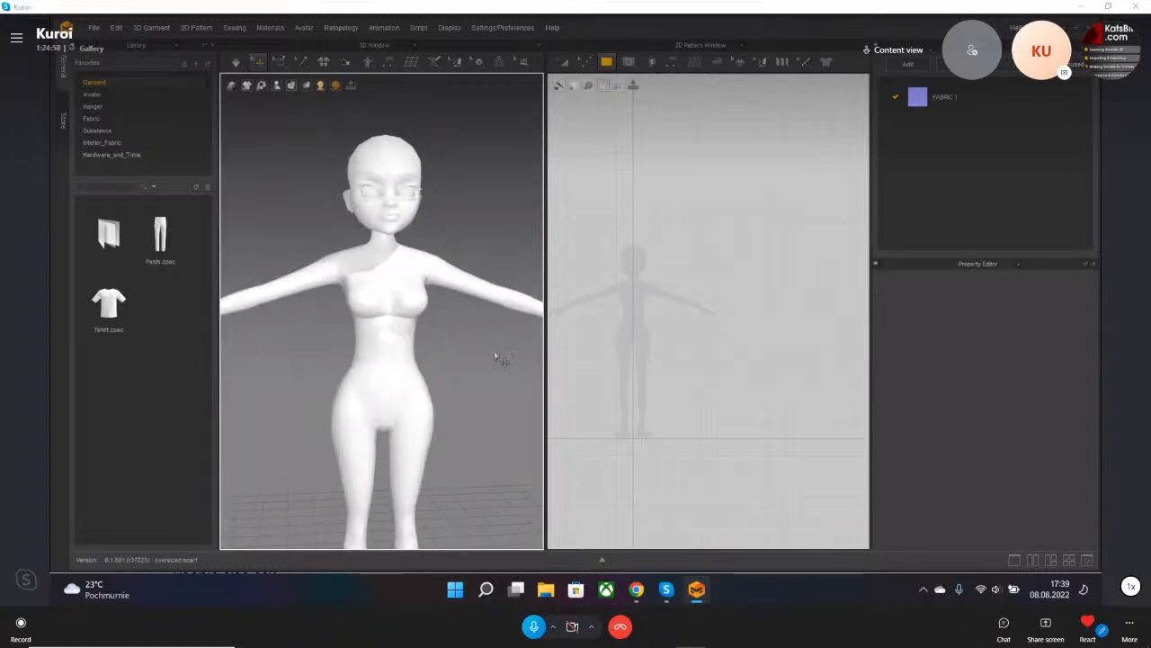